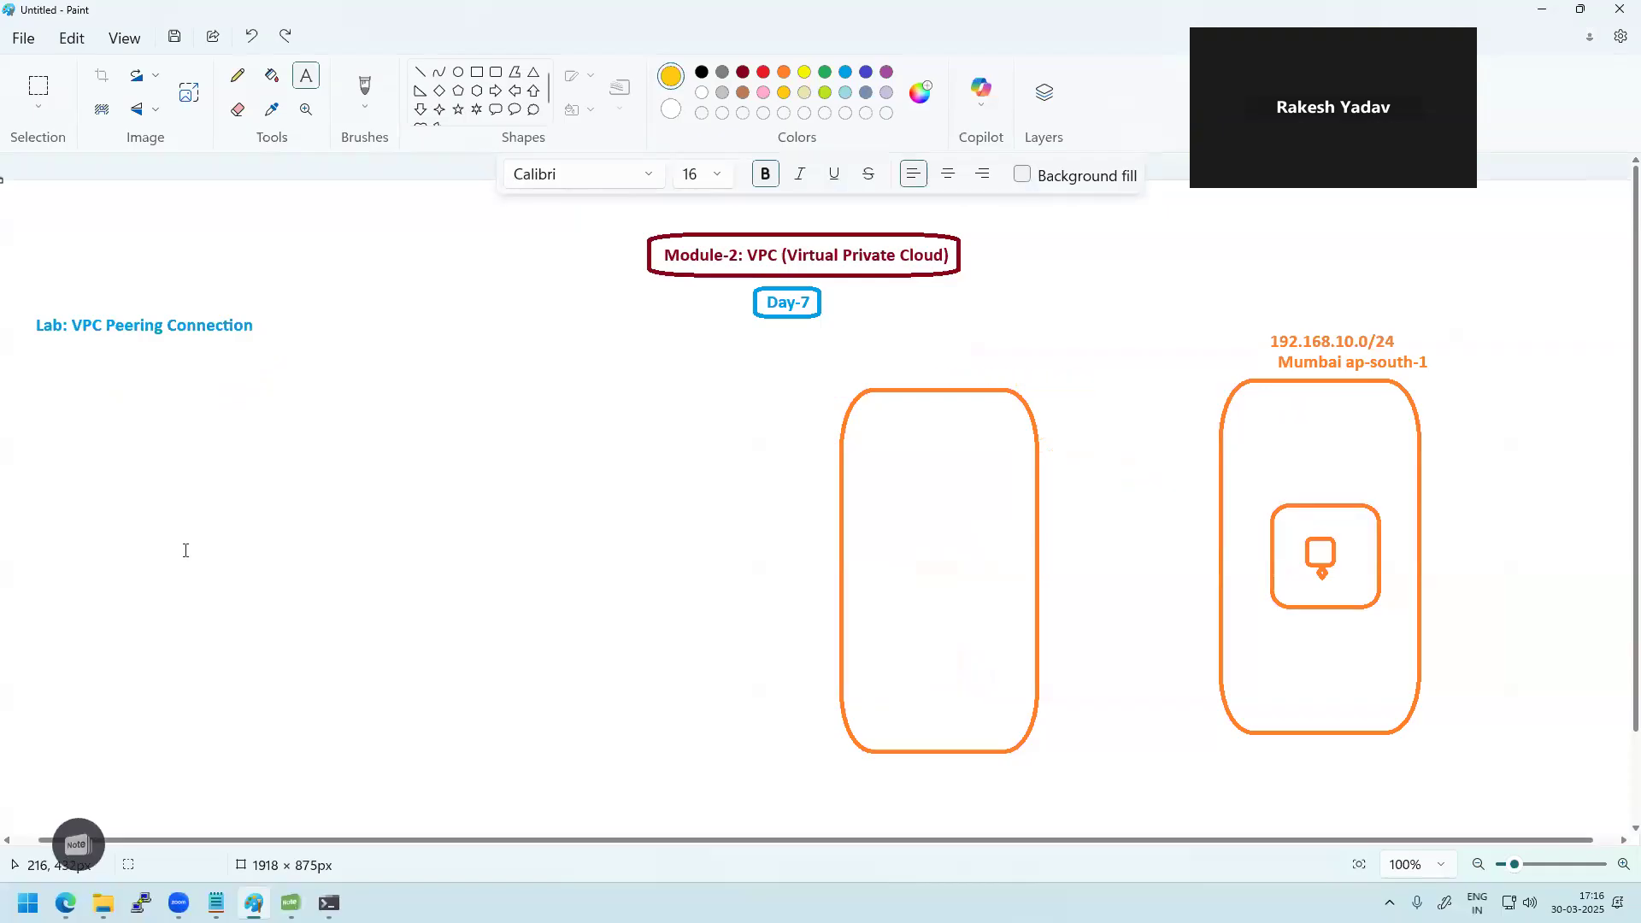
- Undo the orange VPC diagram and its labels, keeping the headings and the lab title
key(ctrl+z)
key(ctrl+z)
key(ctrl+z)
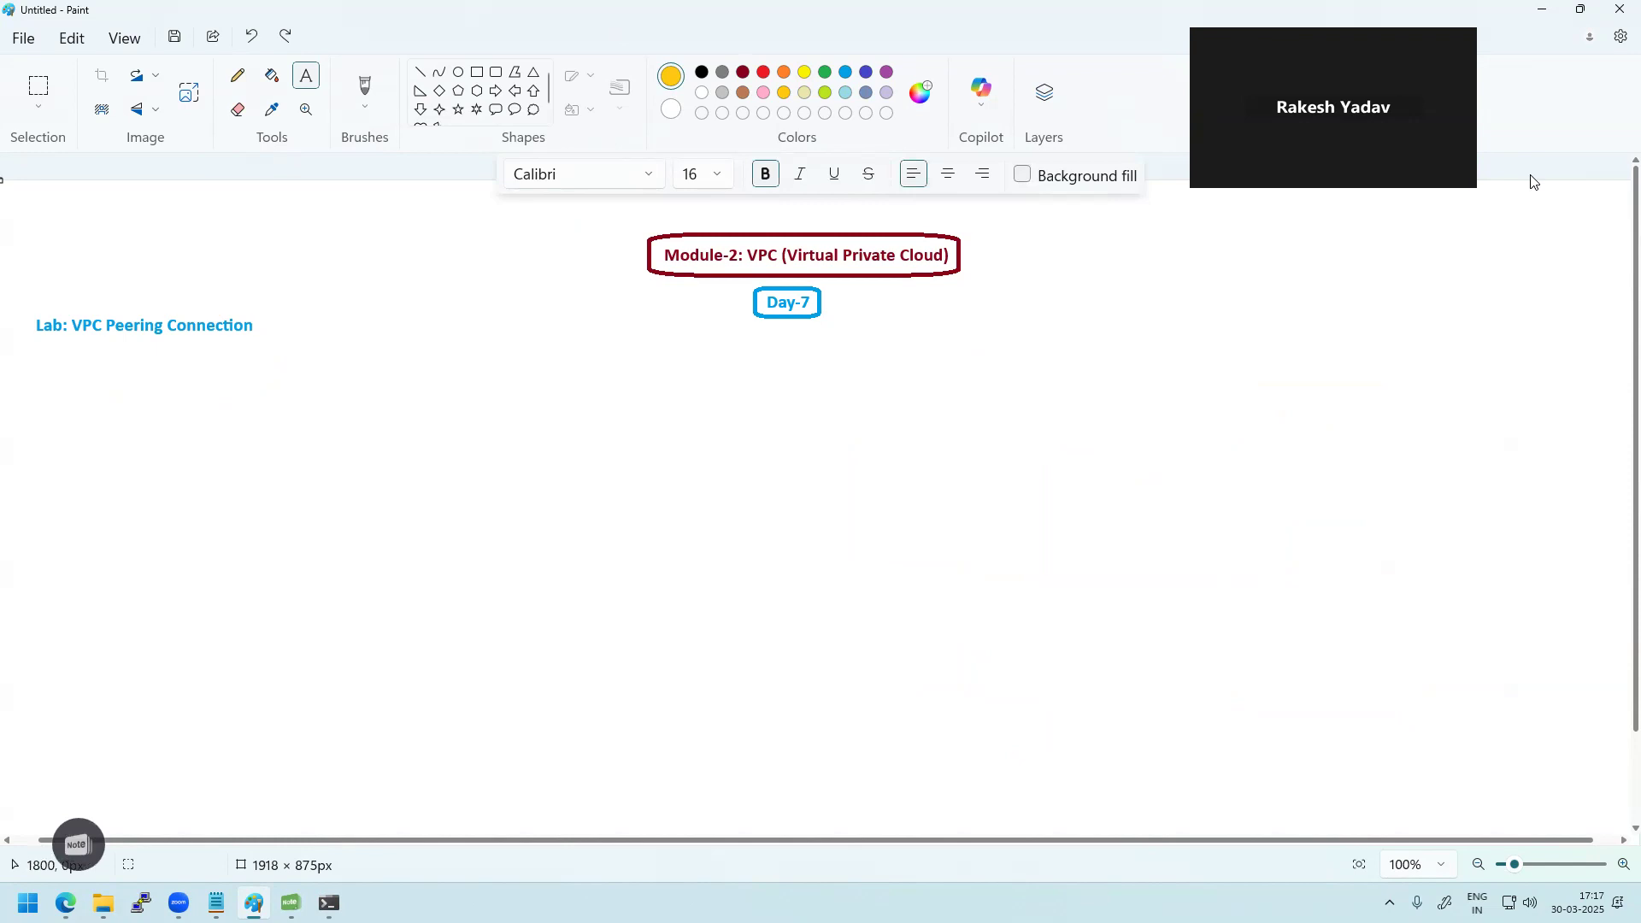
- Add the text "Case-1: Multiple VPCs, inside the same region." below the VPC Peering Connection lab title
drag(40, 351, 1040, 492)
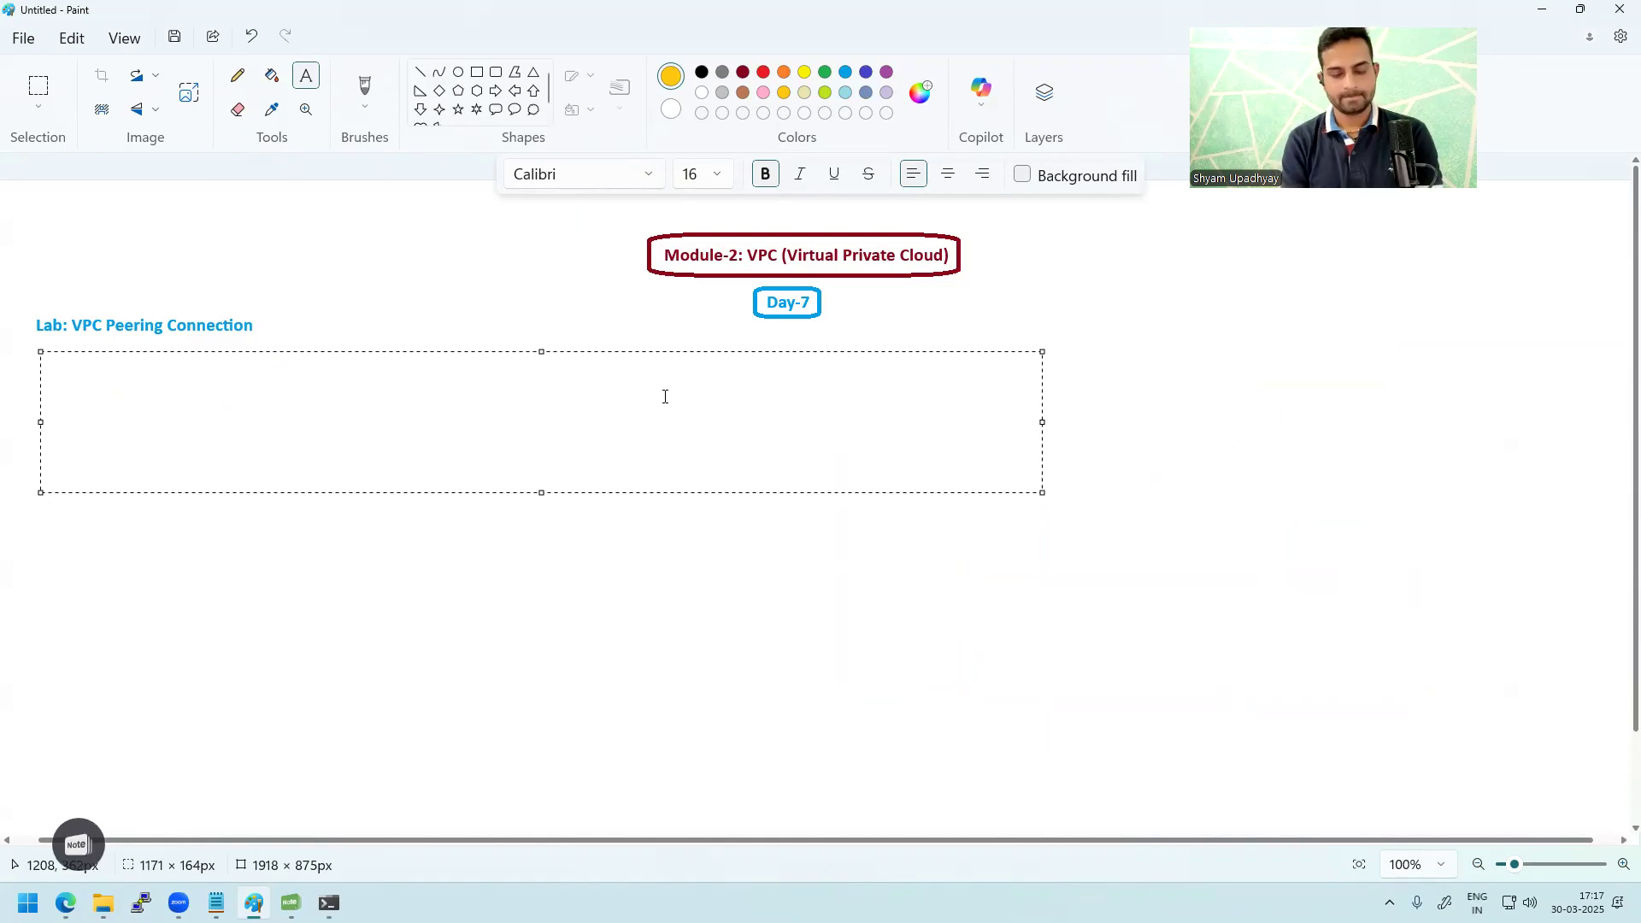
text(Cas)
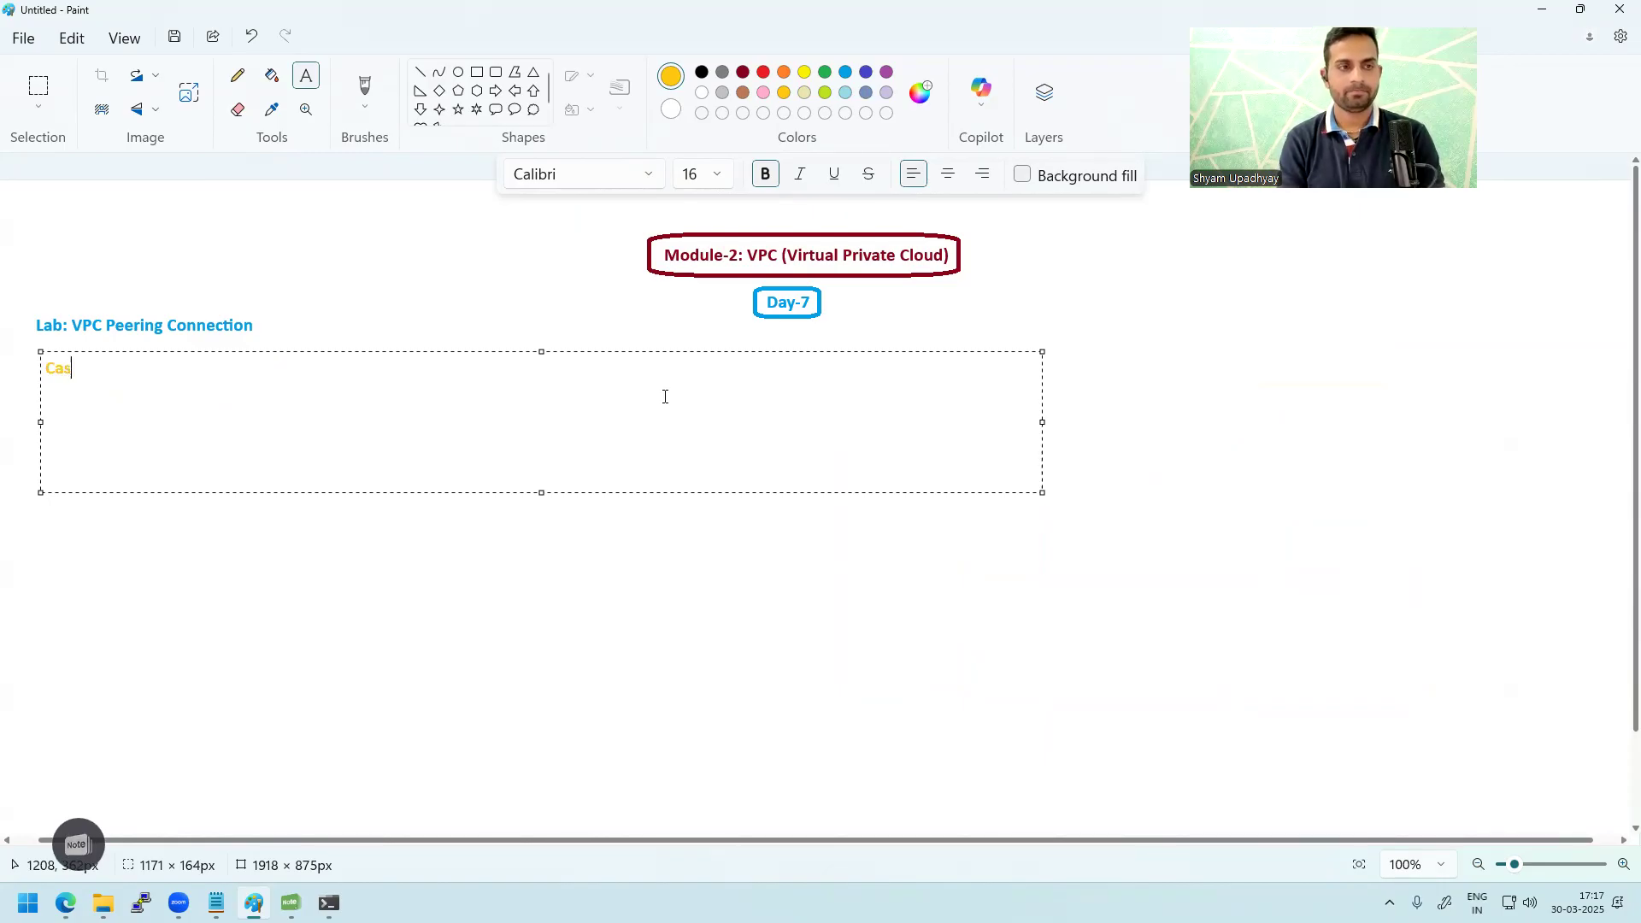
text(e-1:)
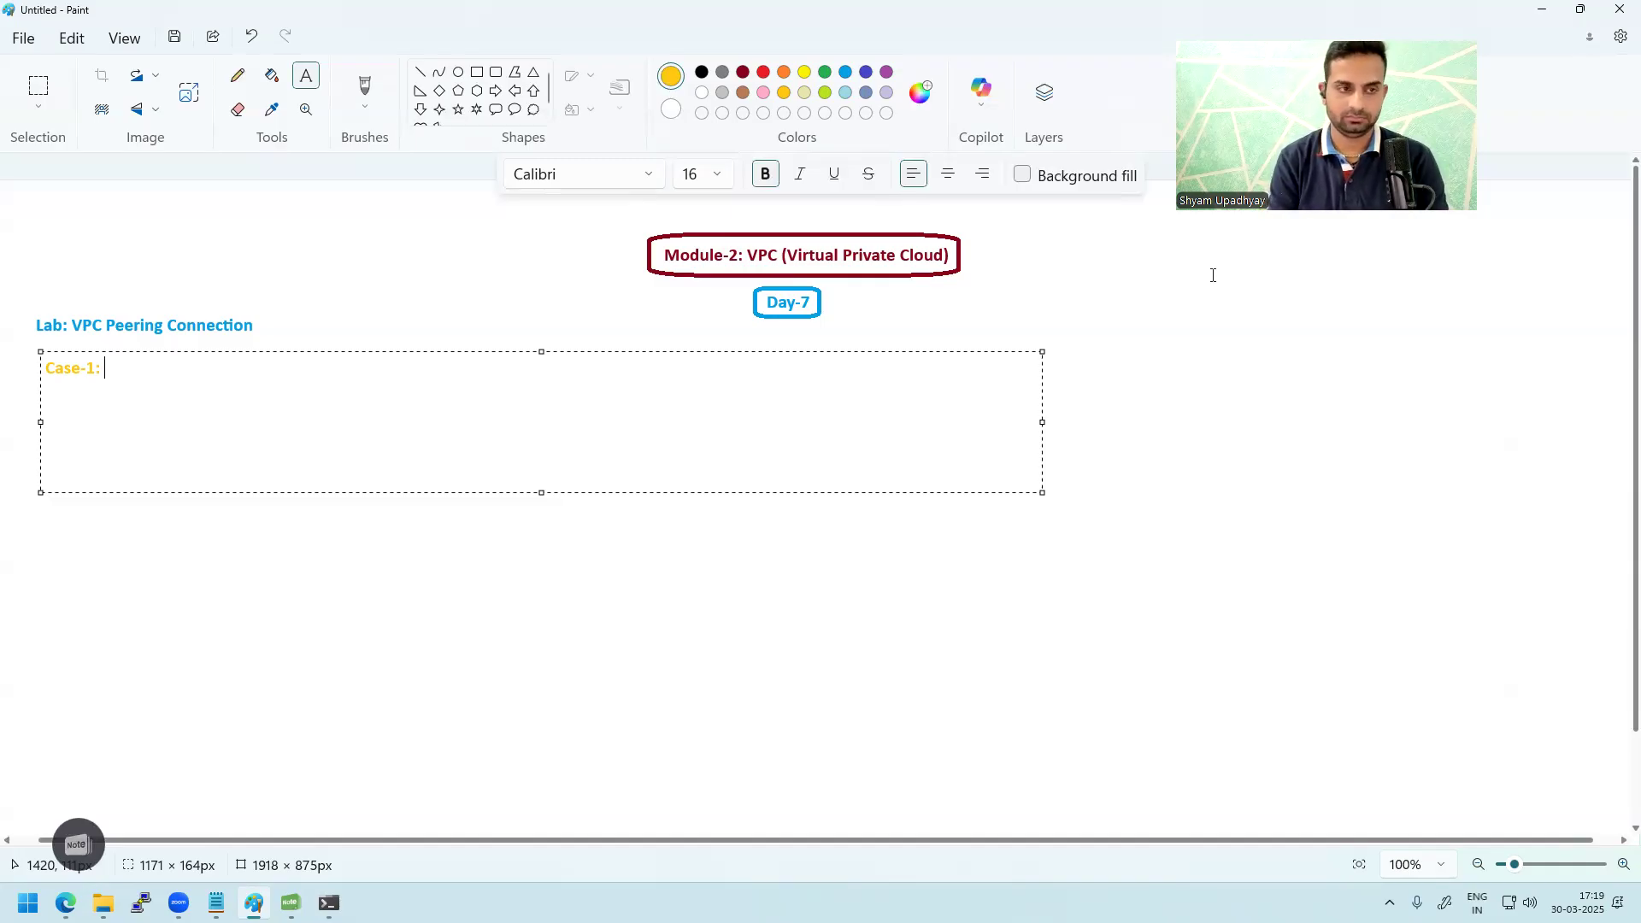
text(Multip)
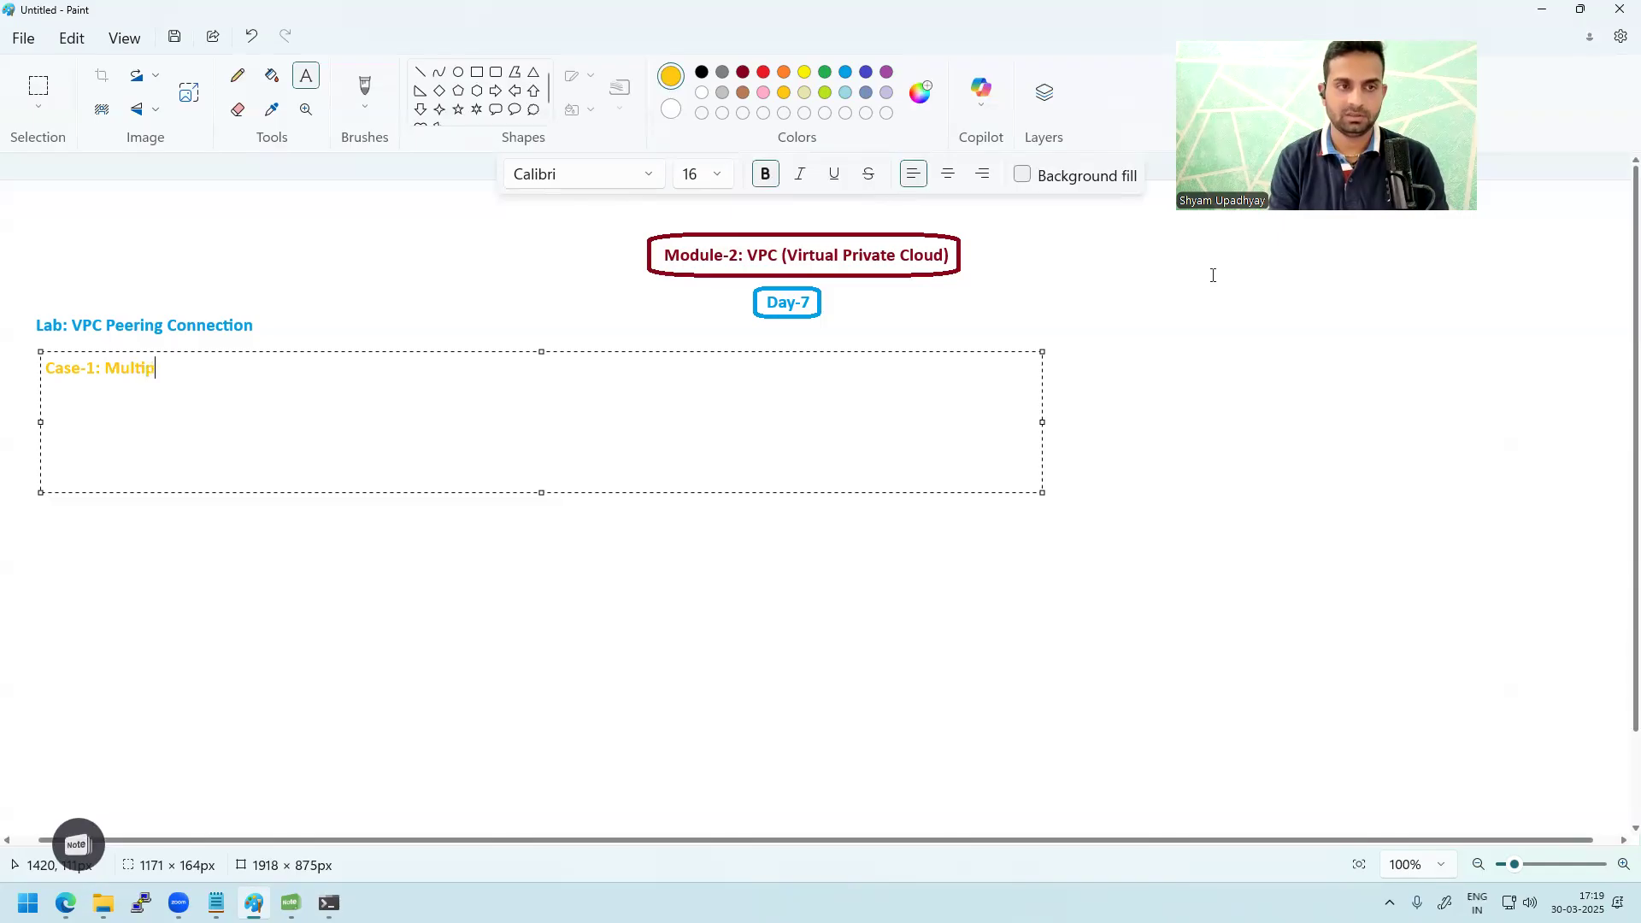
text(le VPCs)
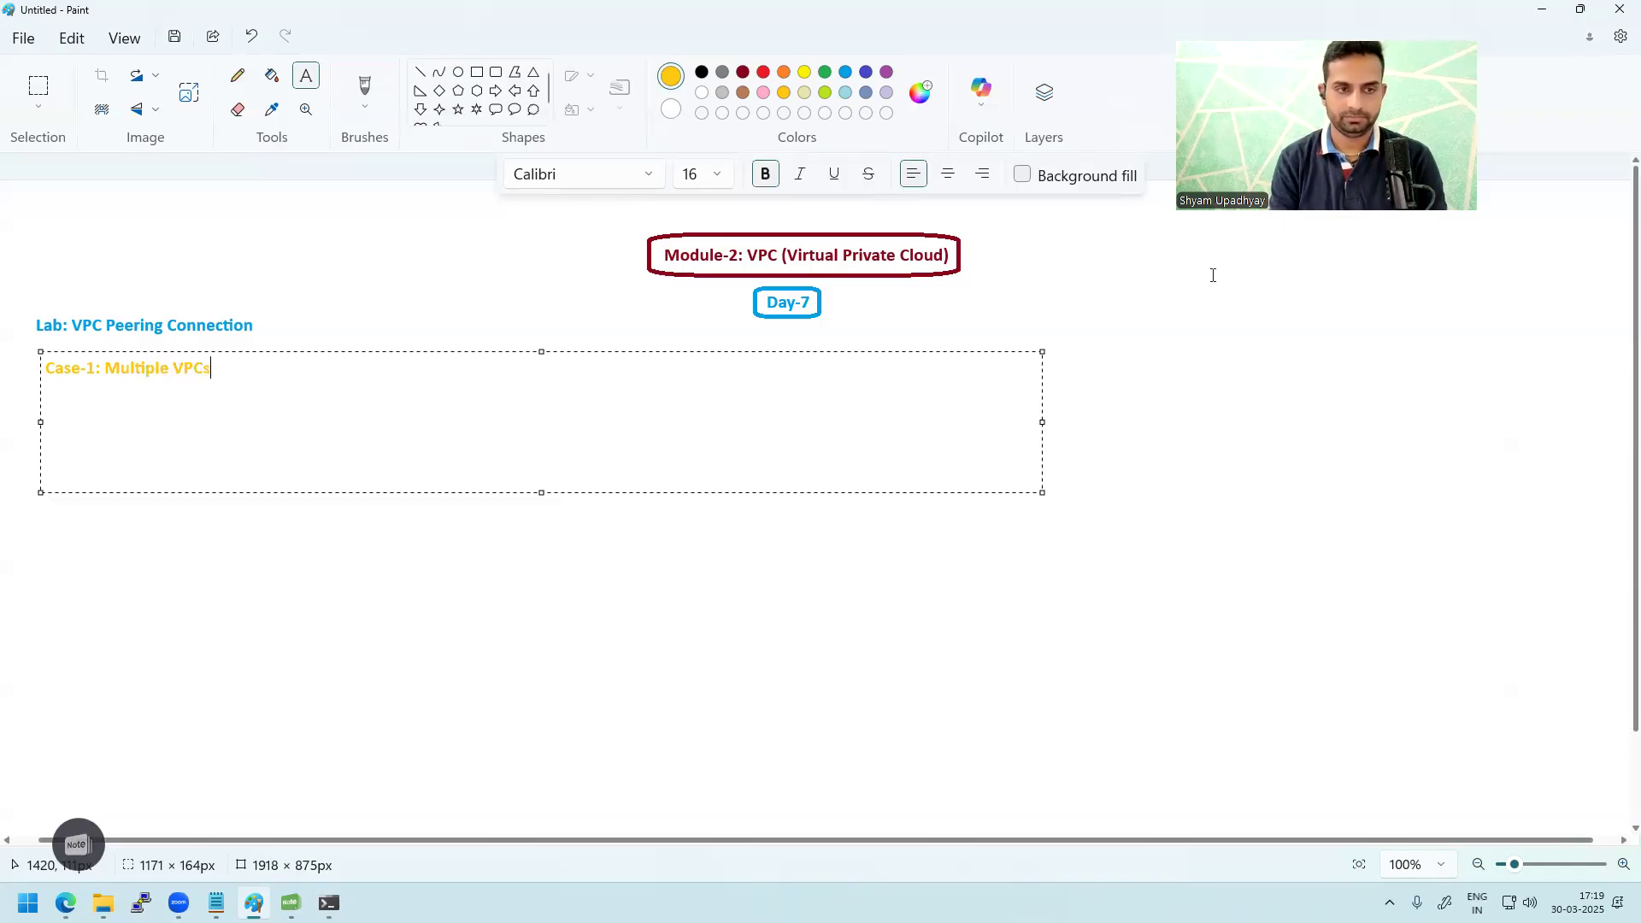
text(, india)
key(BackSpace)
key(BackSpace)
text(side the )
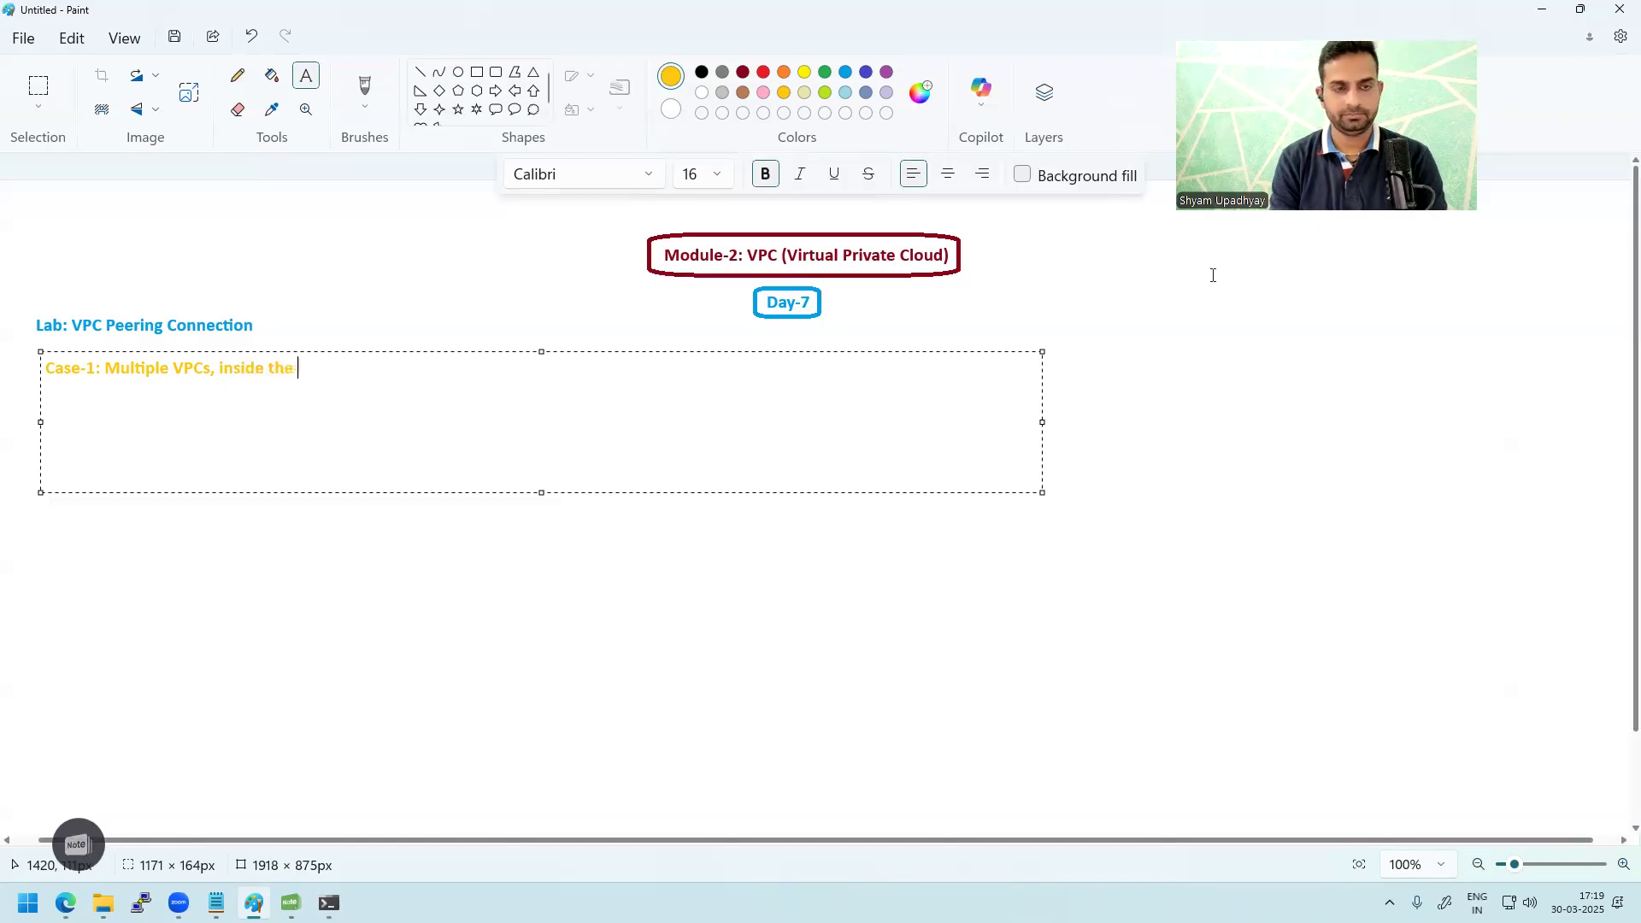
text(same region)
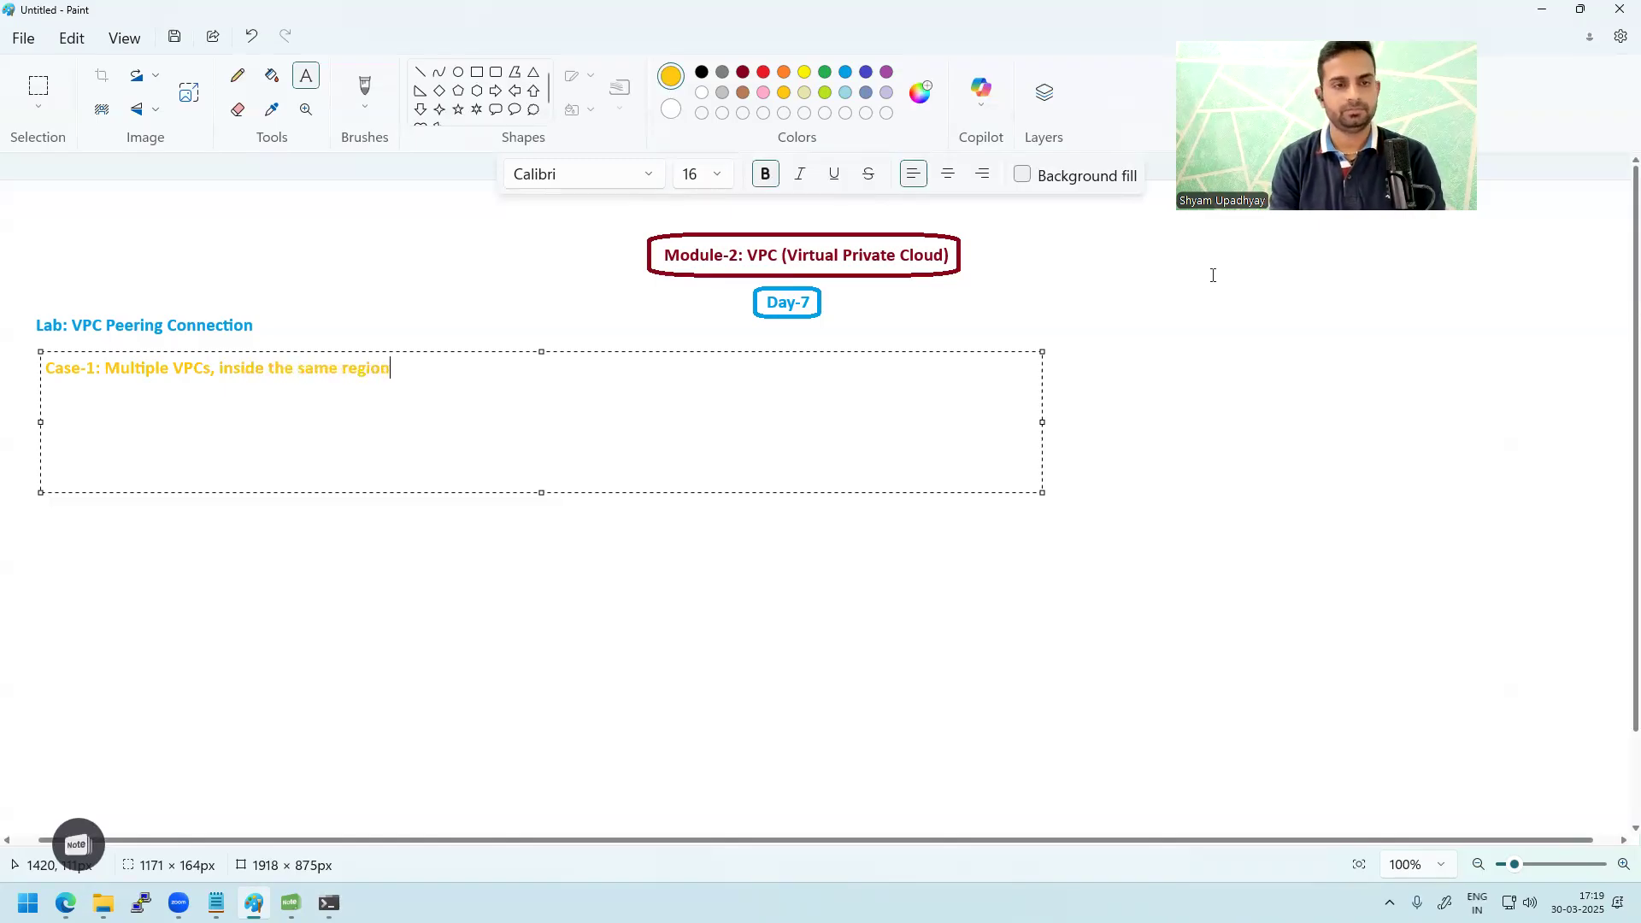
text(.)
click(915, 597)
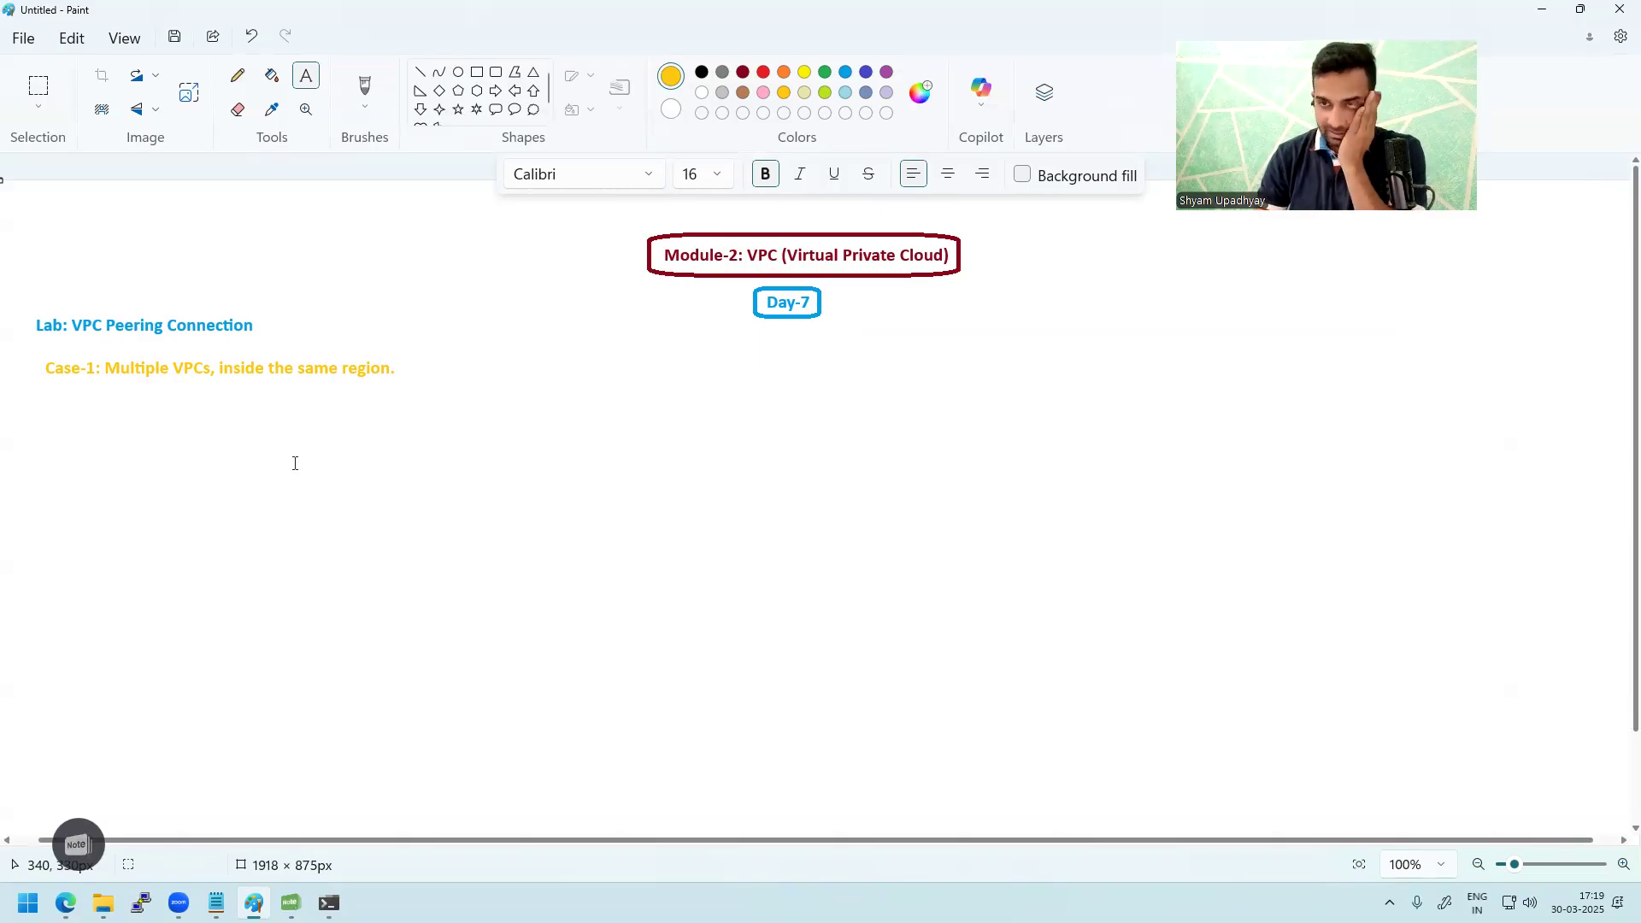
- Draw two tall yellow rounded rectangles side by side below the Day-7 heading
click(496, 72)
mouse_move(692, 392)
mouse_down()
mouse_move(772, 491)
mouse_move(810, 597)
mouse_up()
drag(940, 386, 1054, 596)
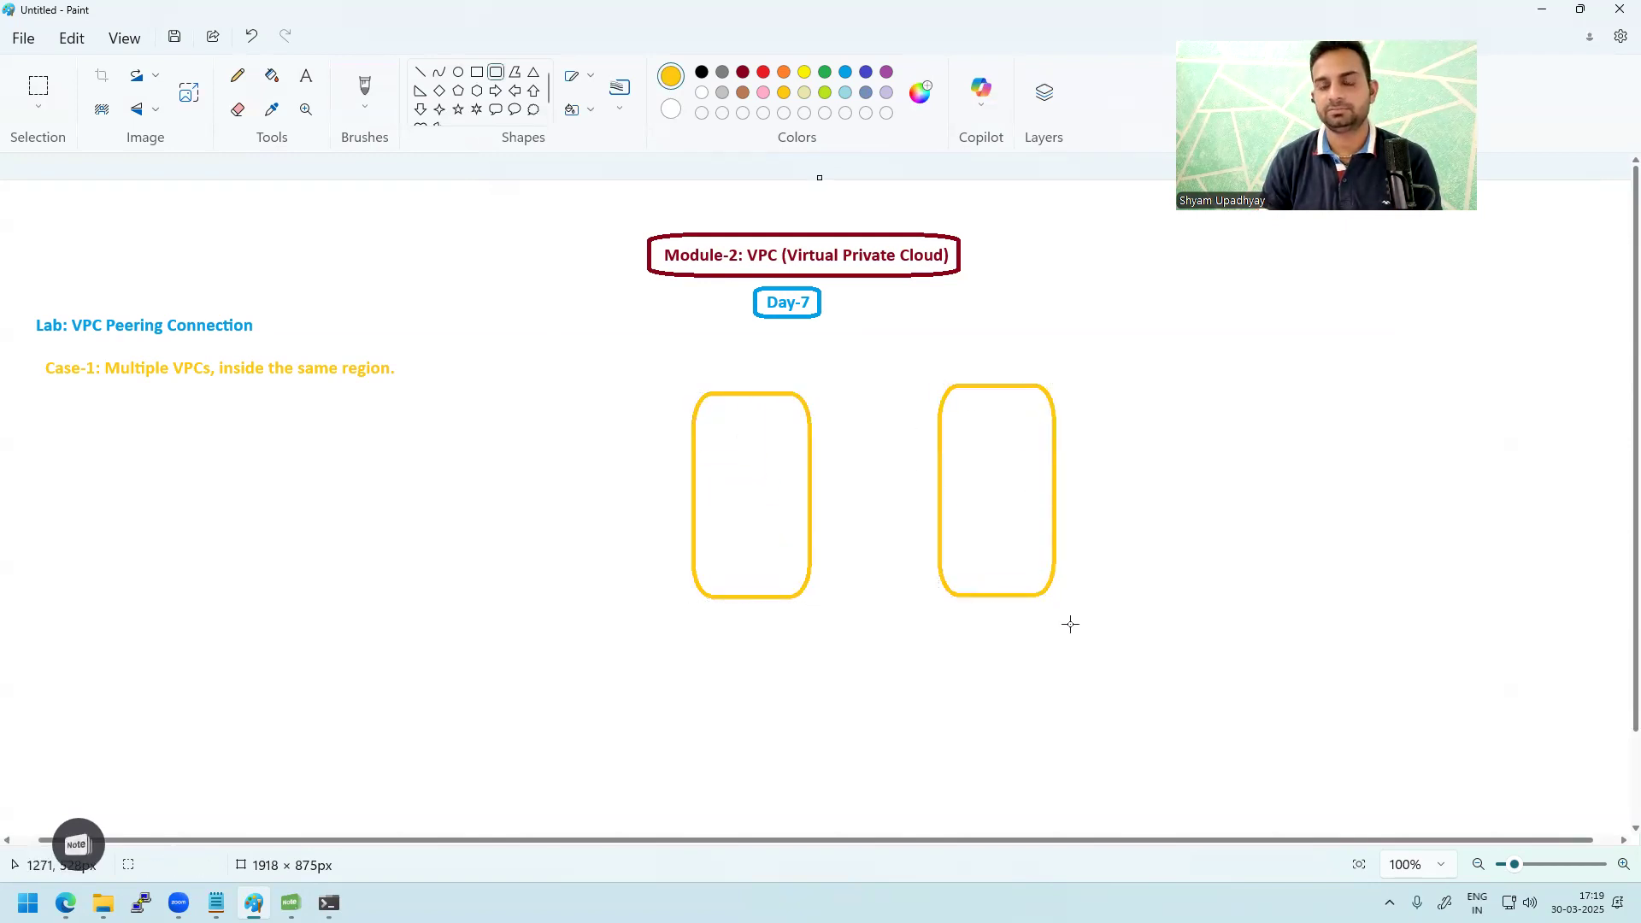
- Label the first rounded rectangle "Default-VPC" just above its upper edge
click(305, 76)
drag(701, 359, 894, 390)
text(Defa)
key(BackSpace)
text(fault-VPC)
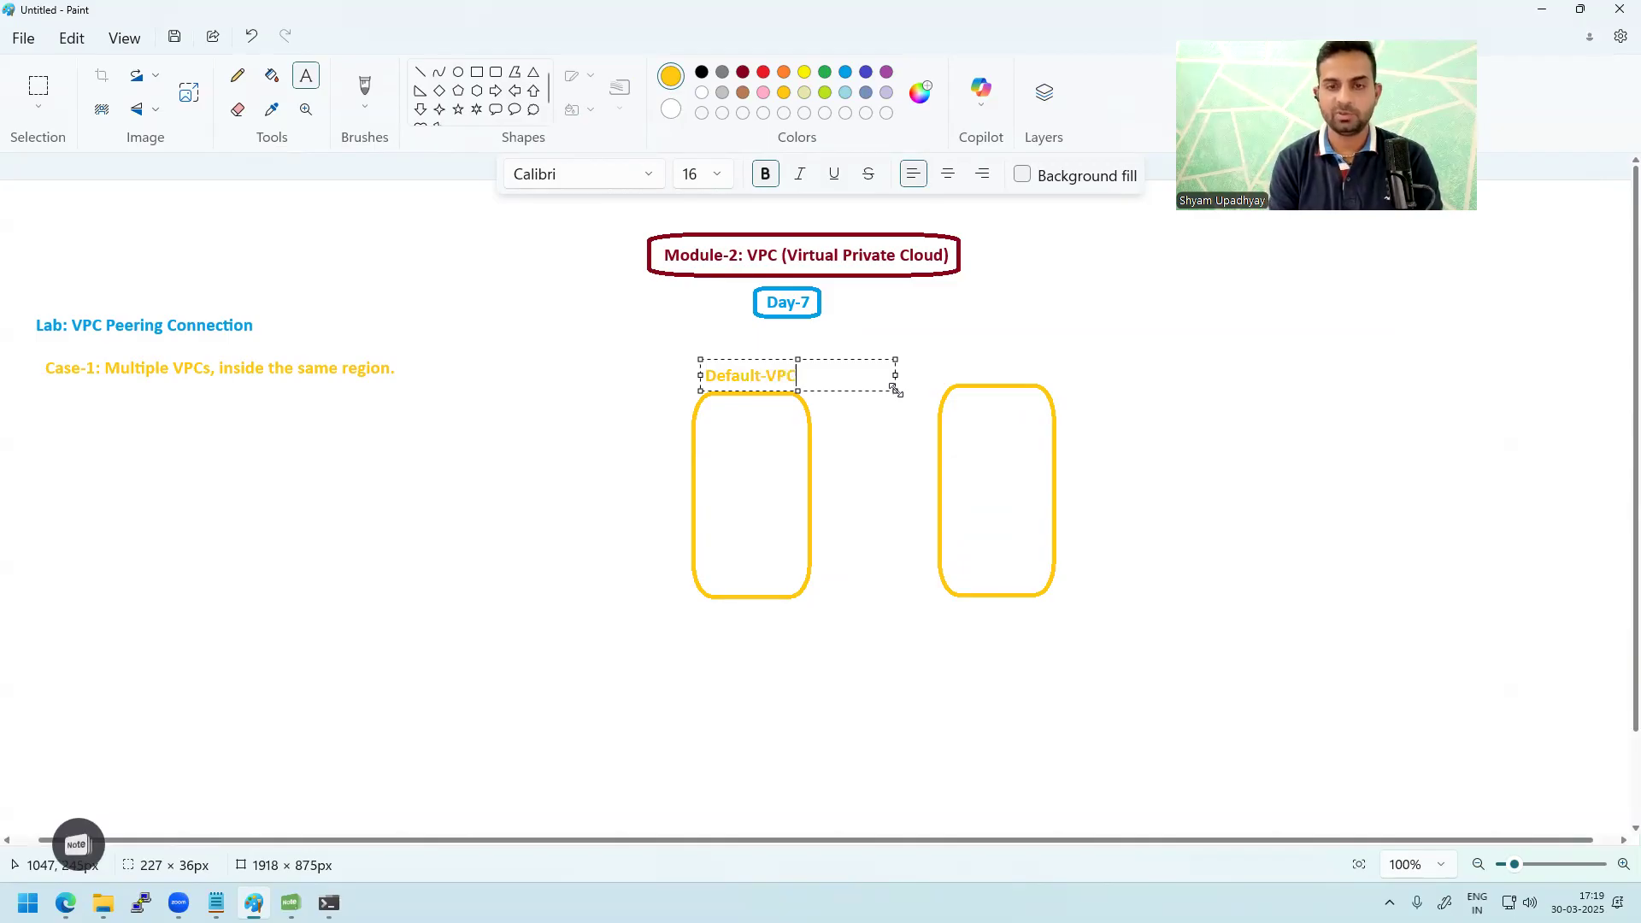
- Label the second rounded rectangle "Custom-VPC" just above its upper edge
click(975, 367)
drag(949, 355, 1146, 387)
text(CUs)
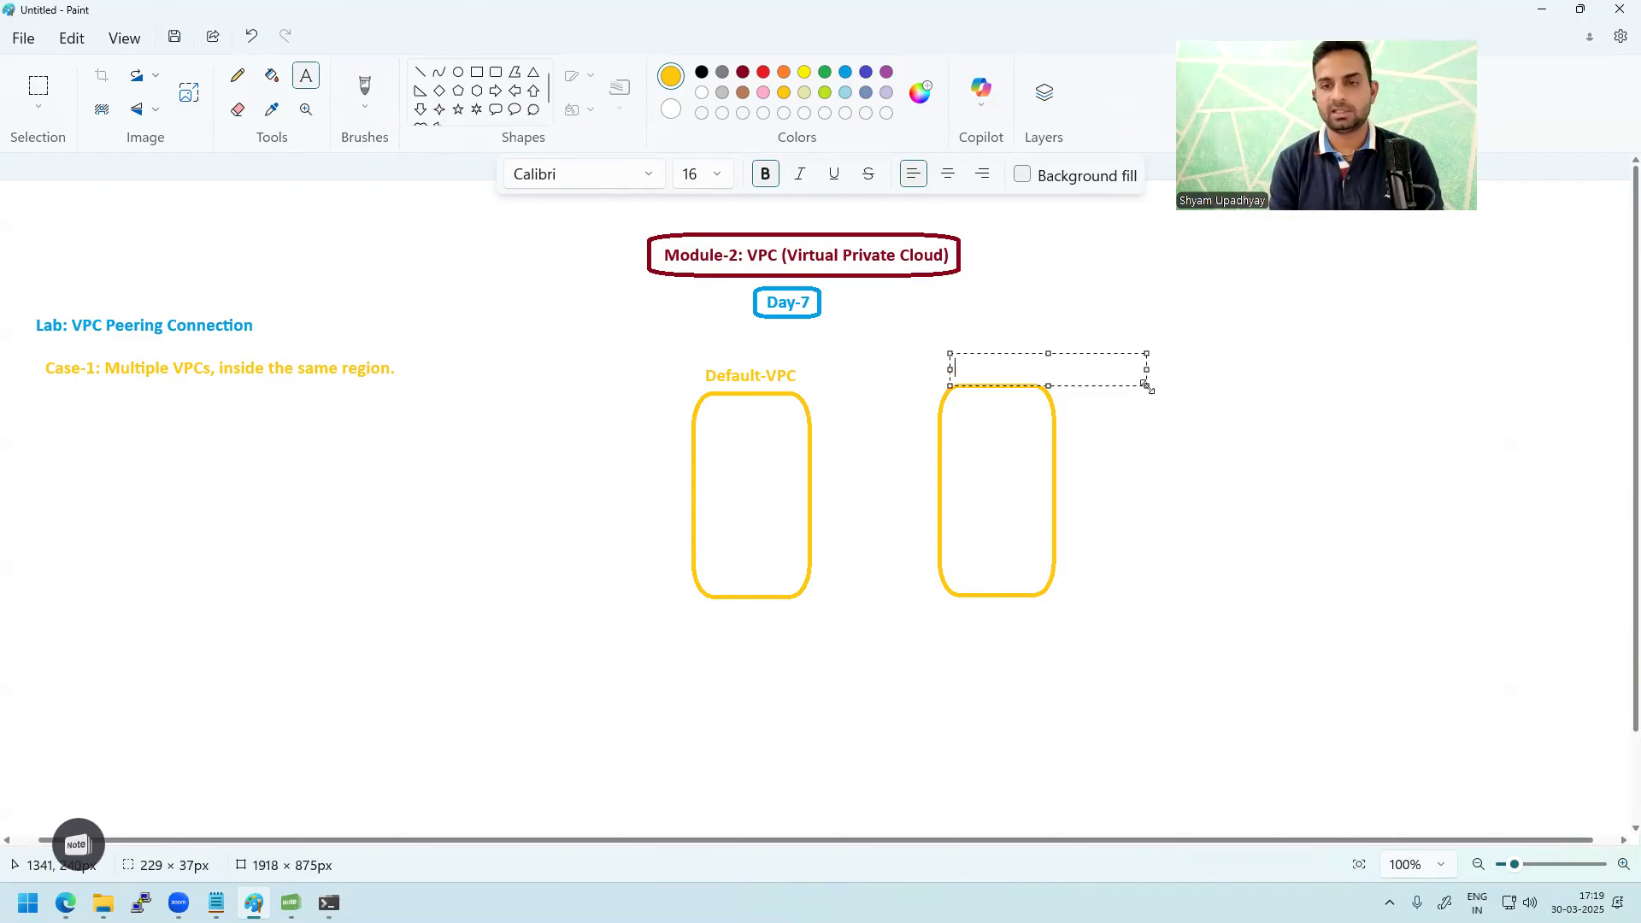
key(BackSpace)
key(BackSpace)
text(ustom-VPC)
click(1153, 450)
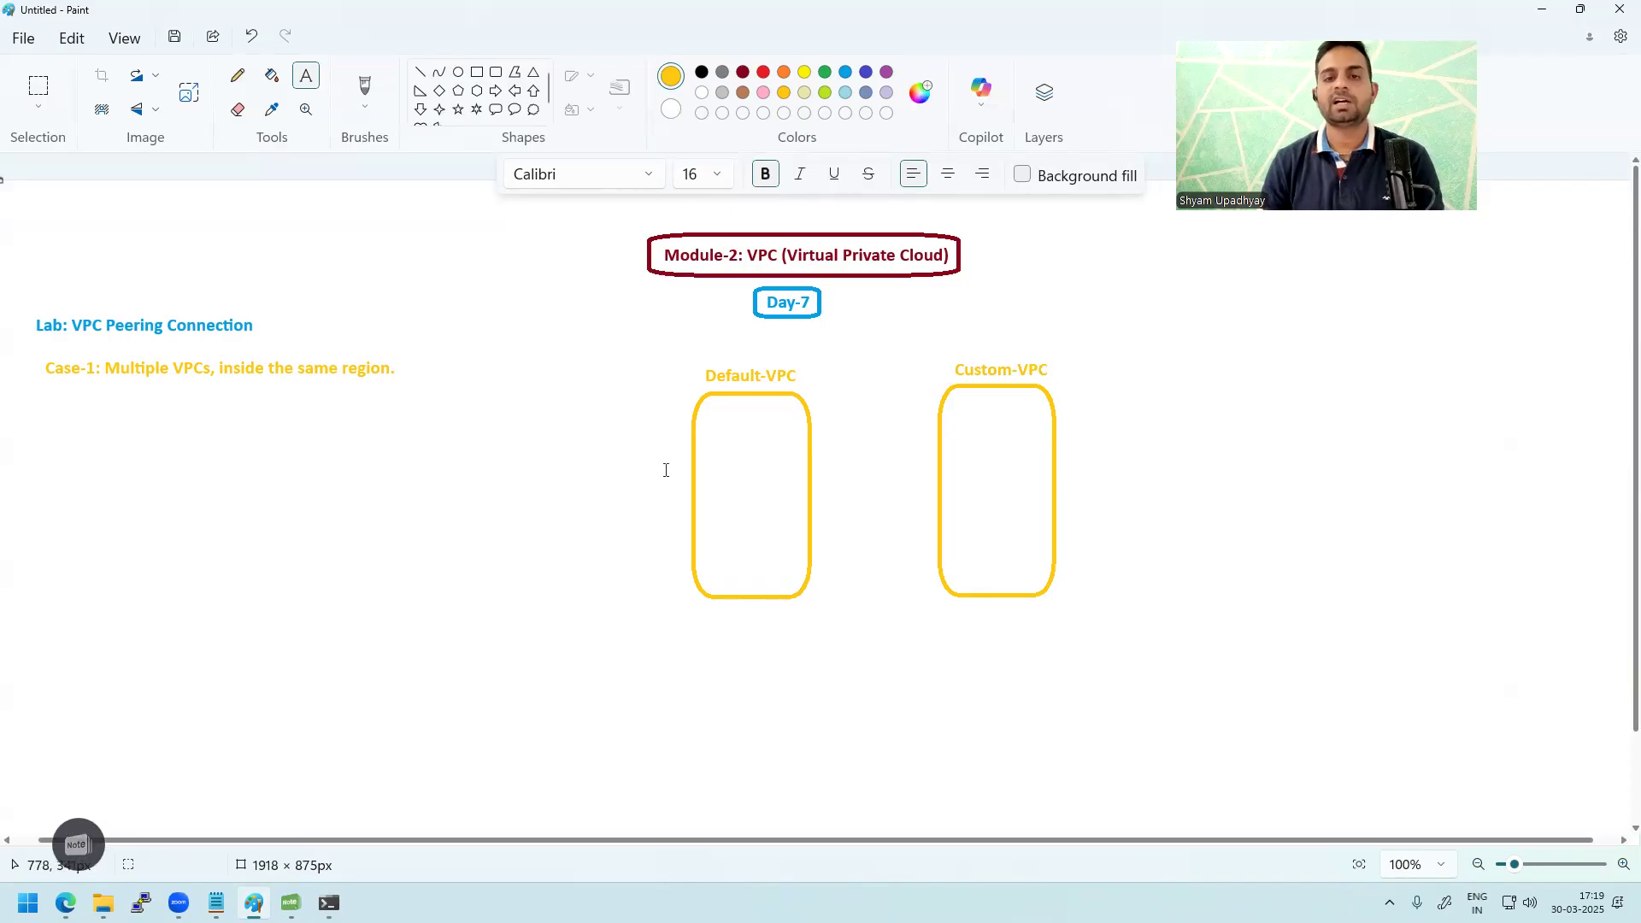
- Write "VPC-A" inside the Default-VPC rectangle, near its upper edge
click(722, 408)
text(VPC-A)
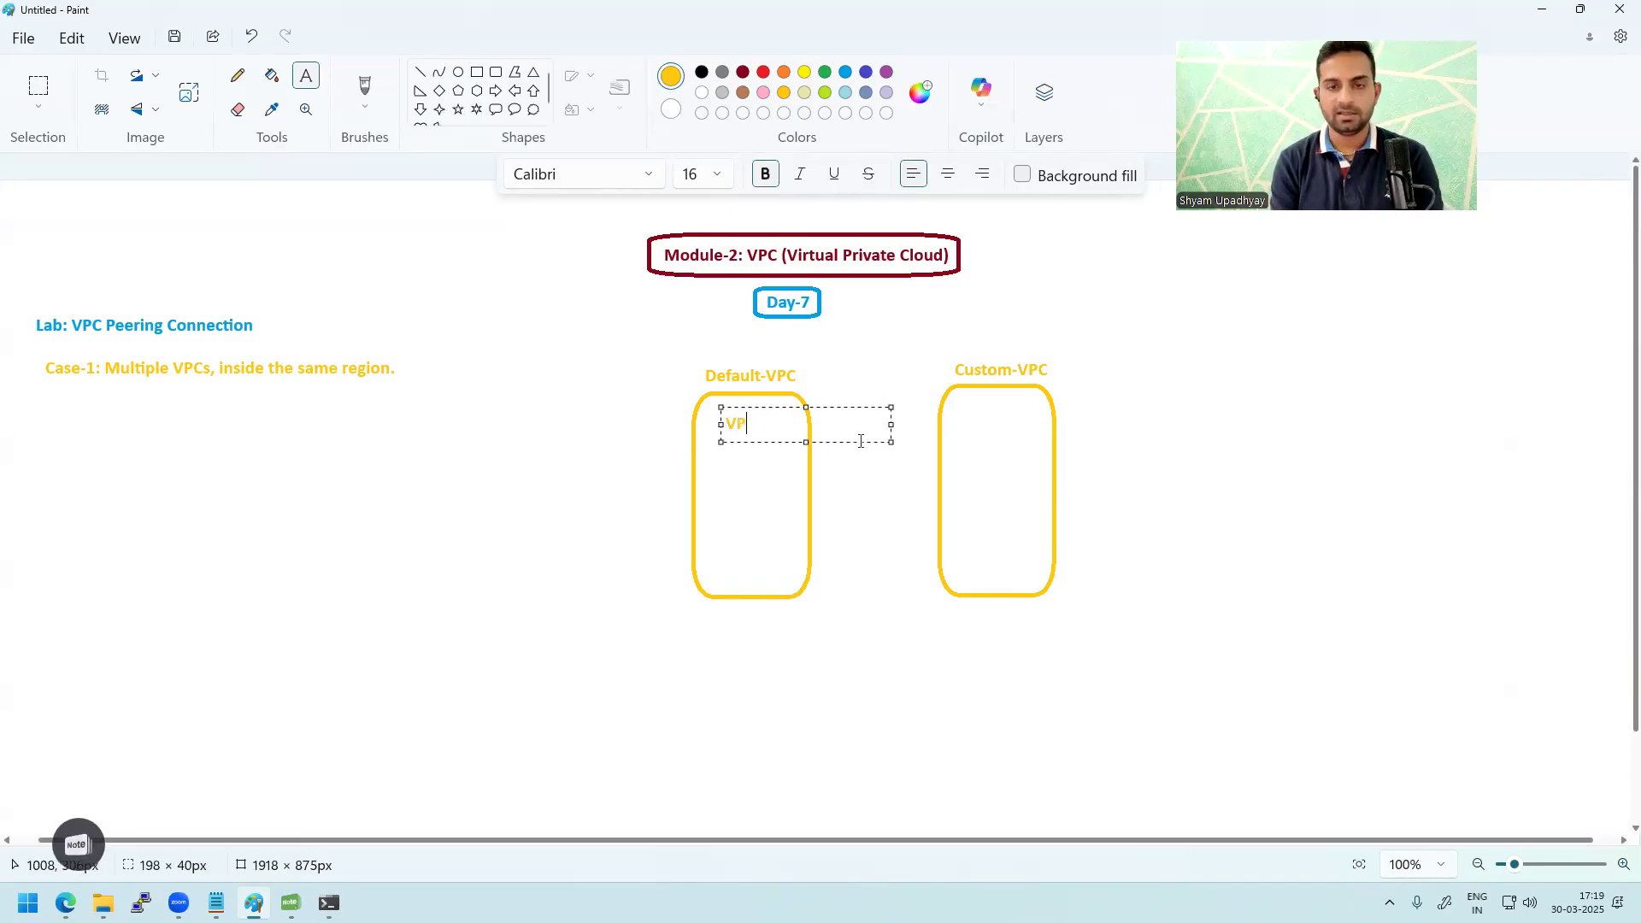
click(1195, 527)
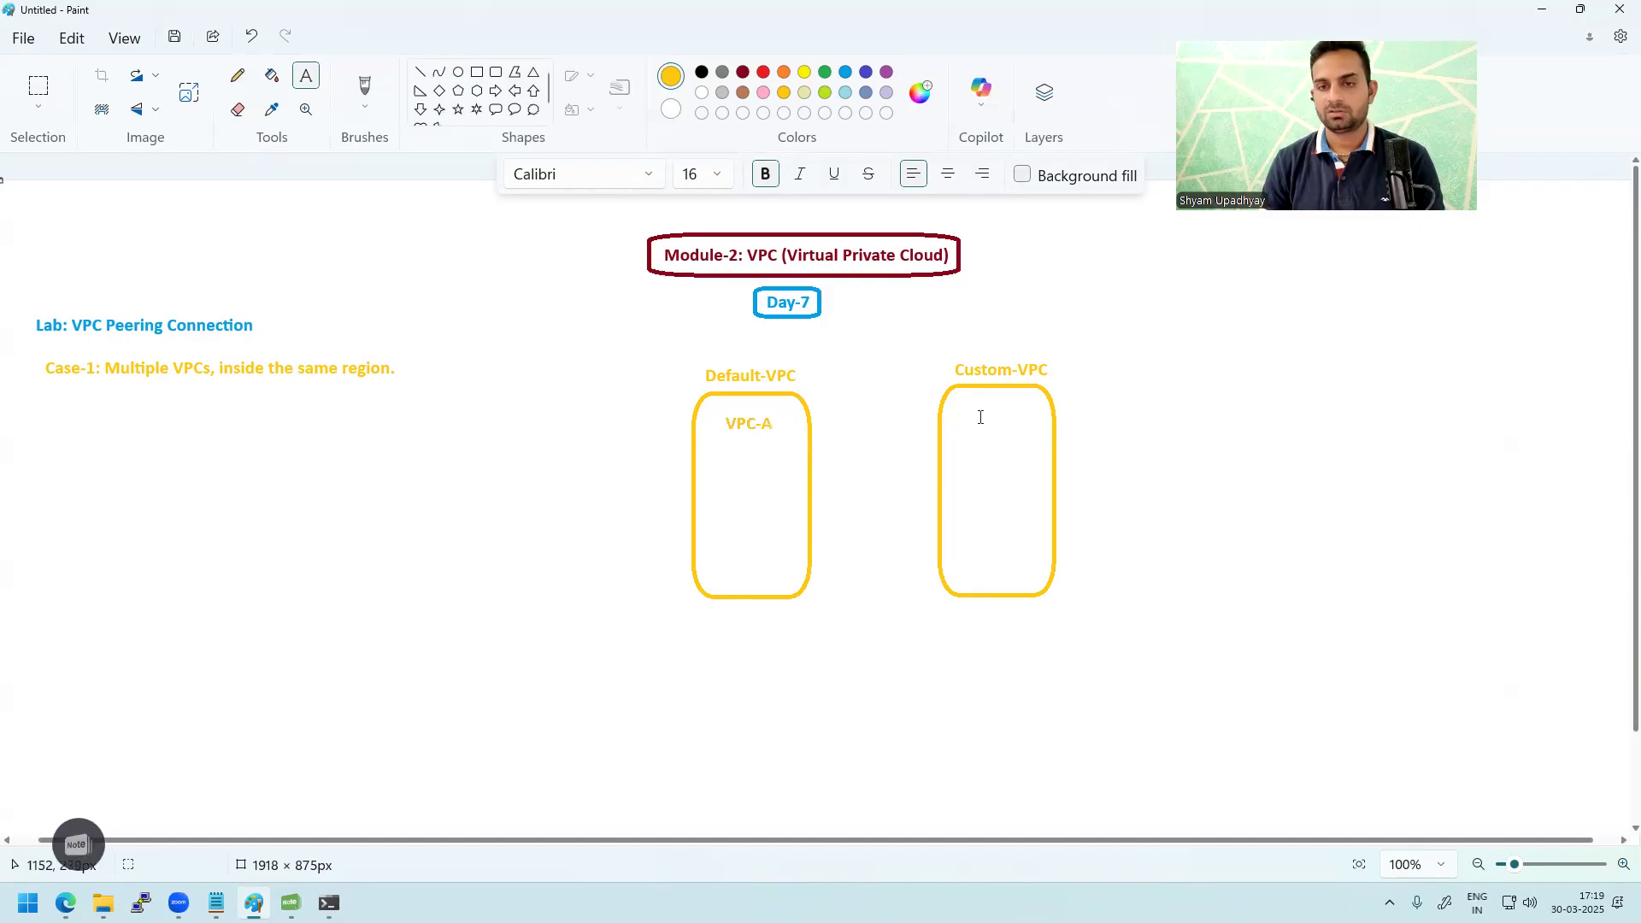
- Write "VPC-B" inside the Custom-VPC rectangle, near its upper edge
drag(965, 411, 1146, 459)
click(1179, 421)
drag(957, 399, 1214, 460)
text(VPC-)
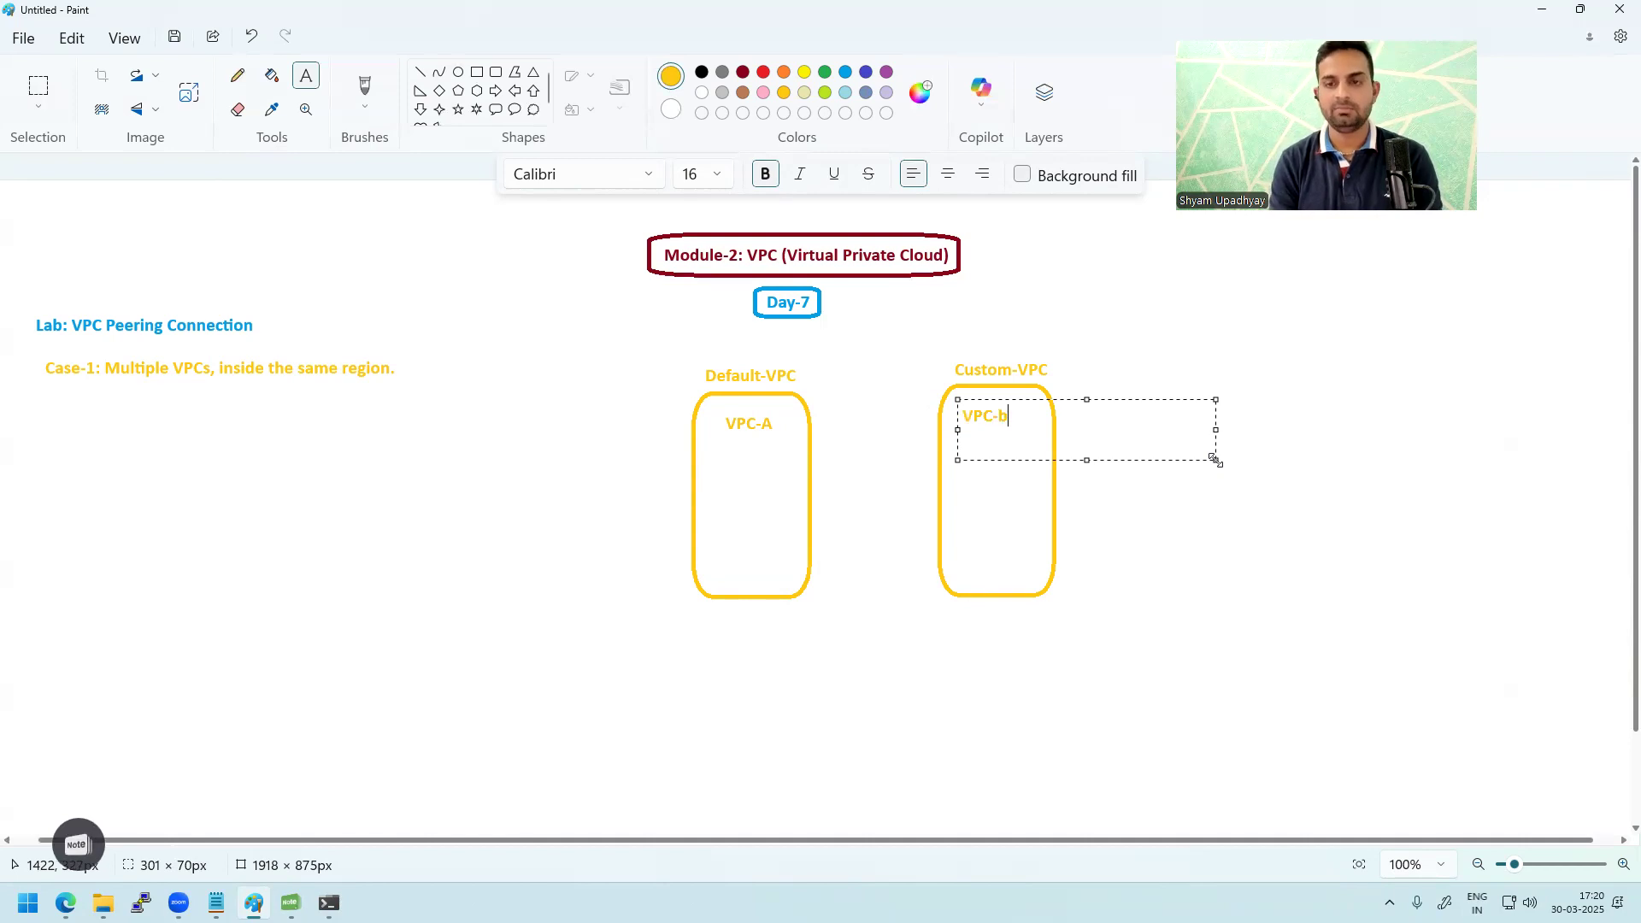
text(B)
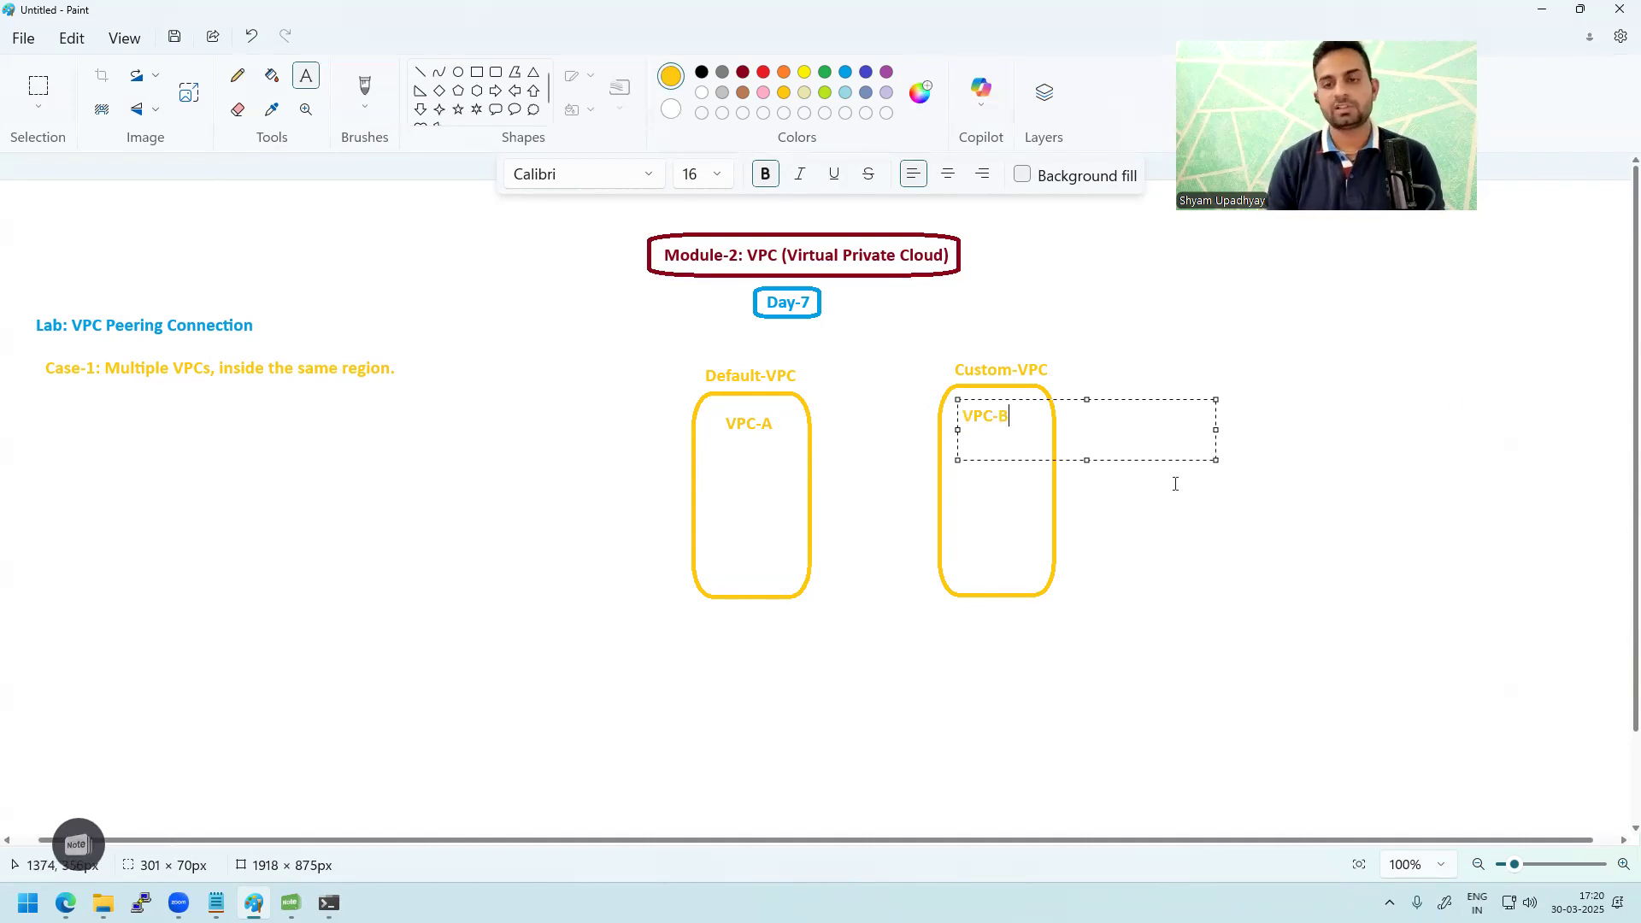
click(1068, 590)
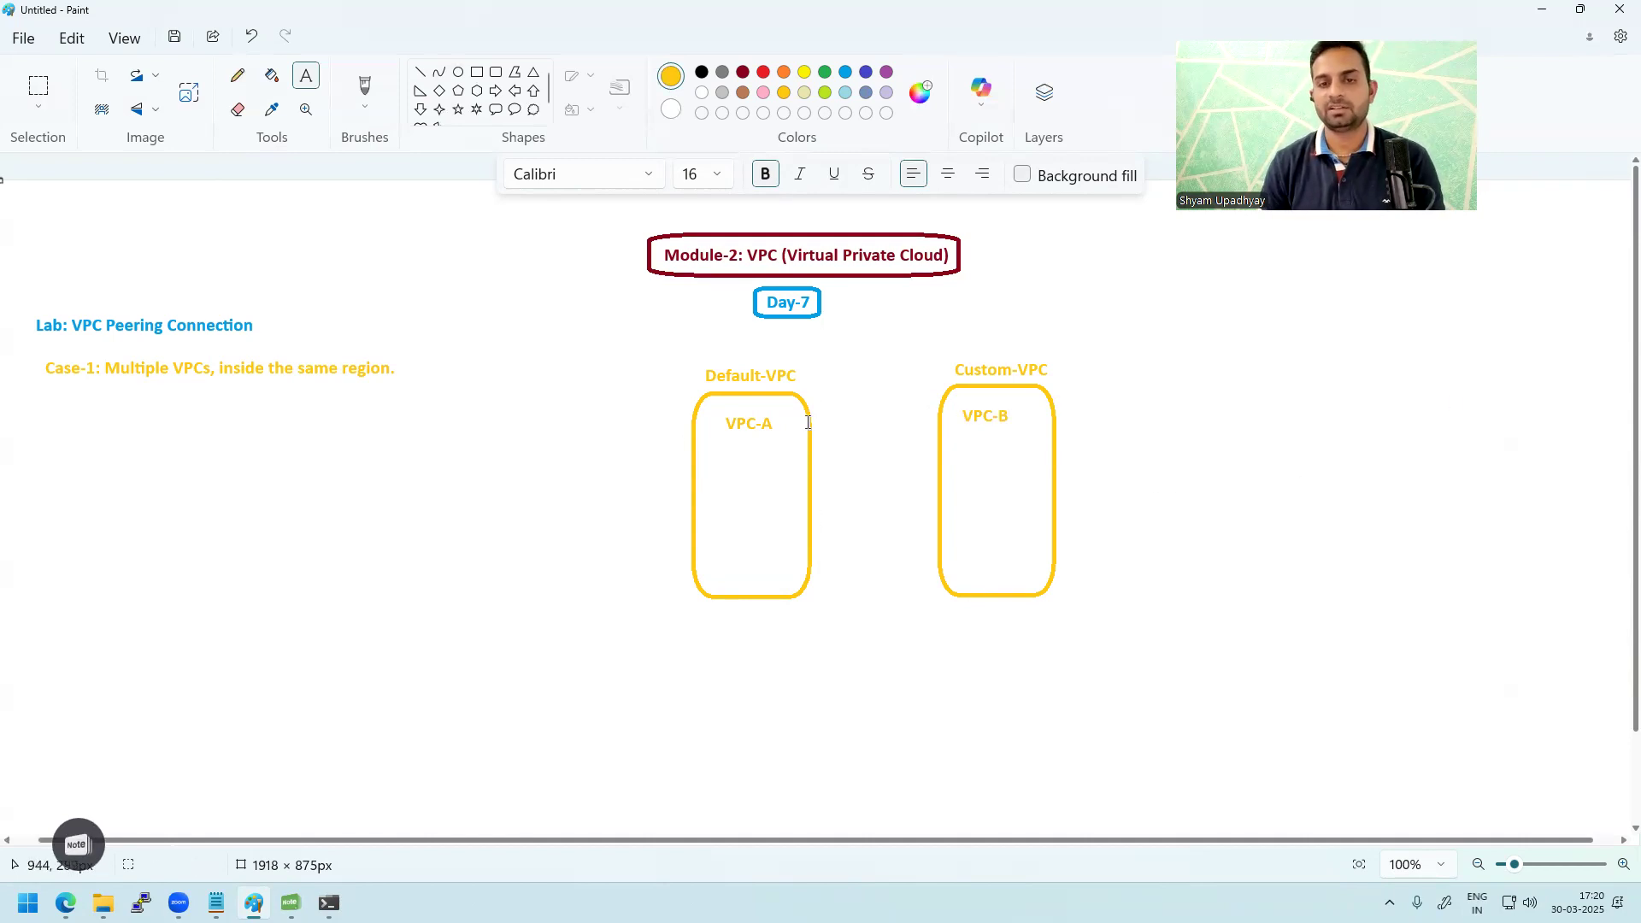
- Add the CIDR labels "172.31.0.0/16" below the Default-VPC rectangle and "192.168.10.0/24" below the Custom-VPC rectangle
drag(689, 604, 982, 652)
text(172.31.0.0/16)
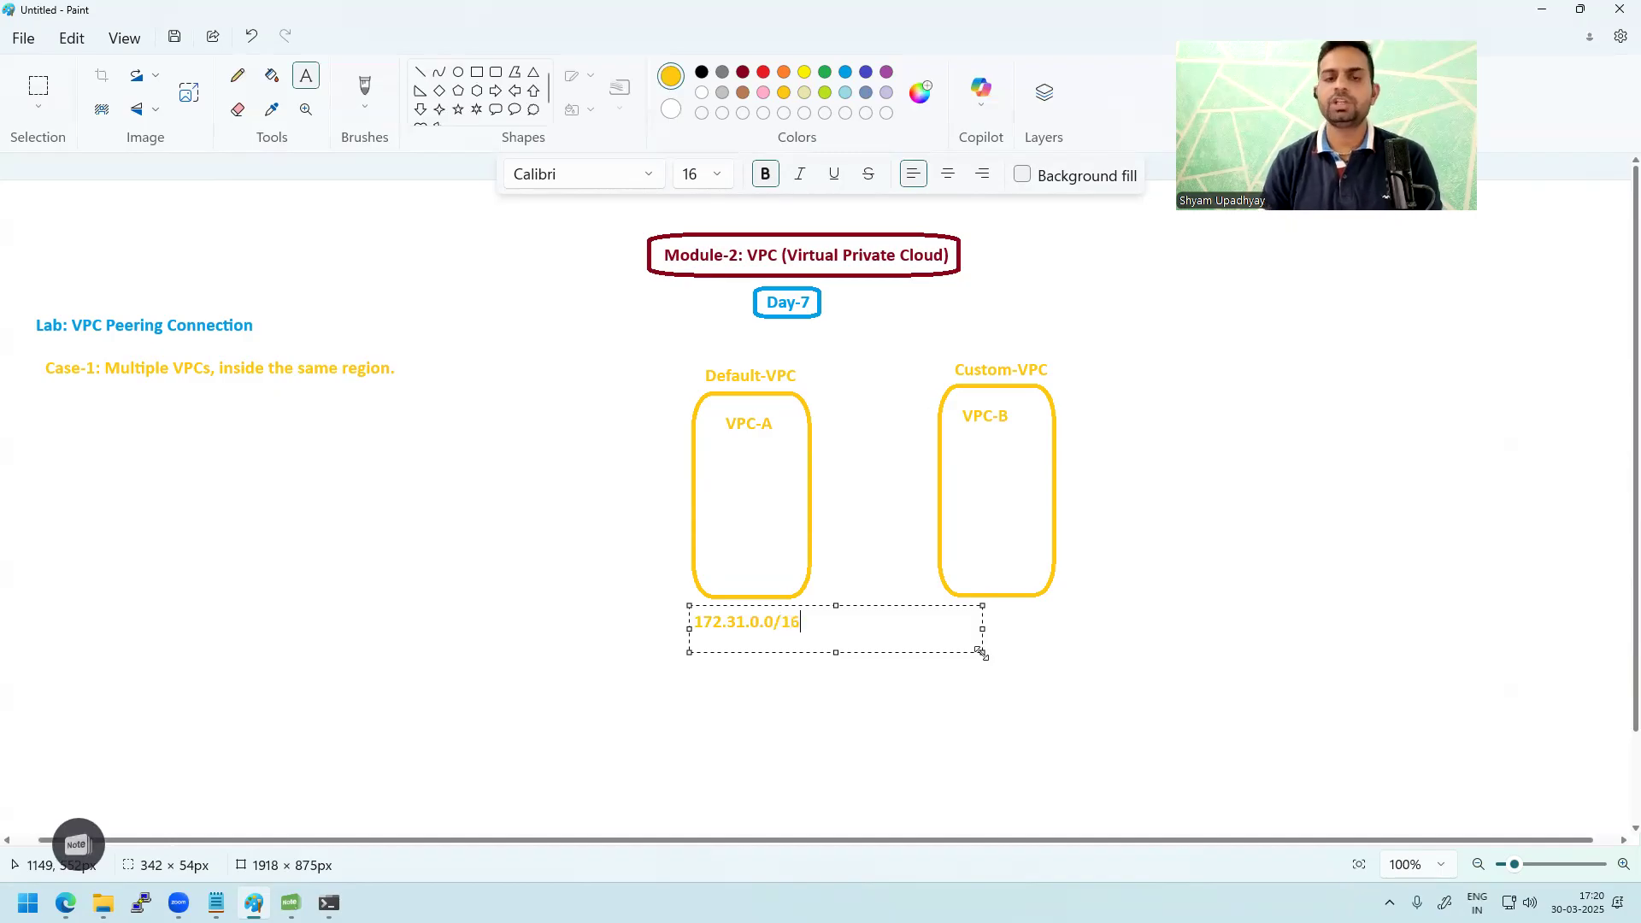
click(1179, 702)
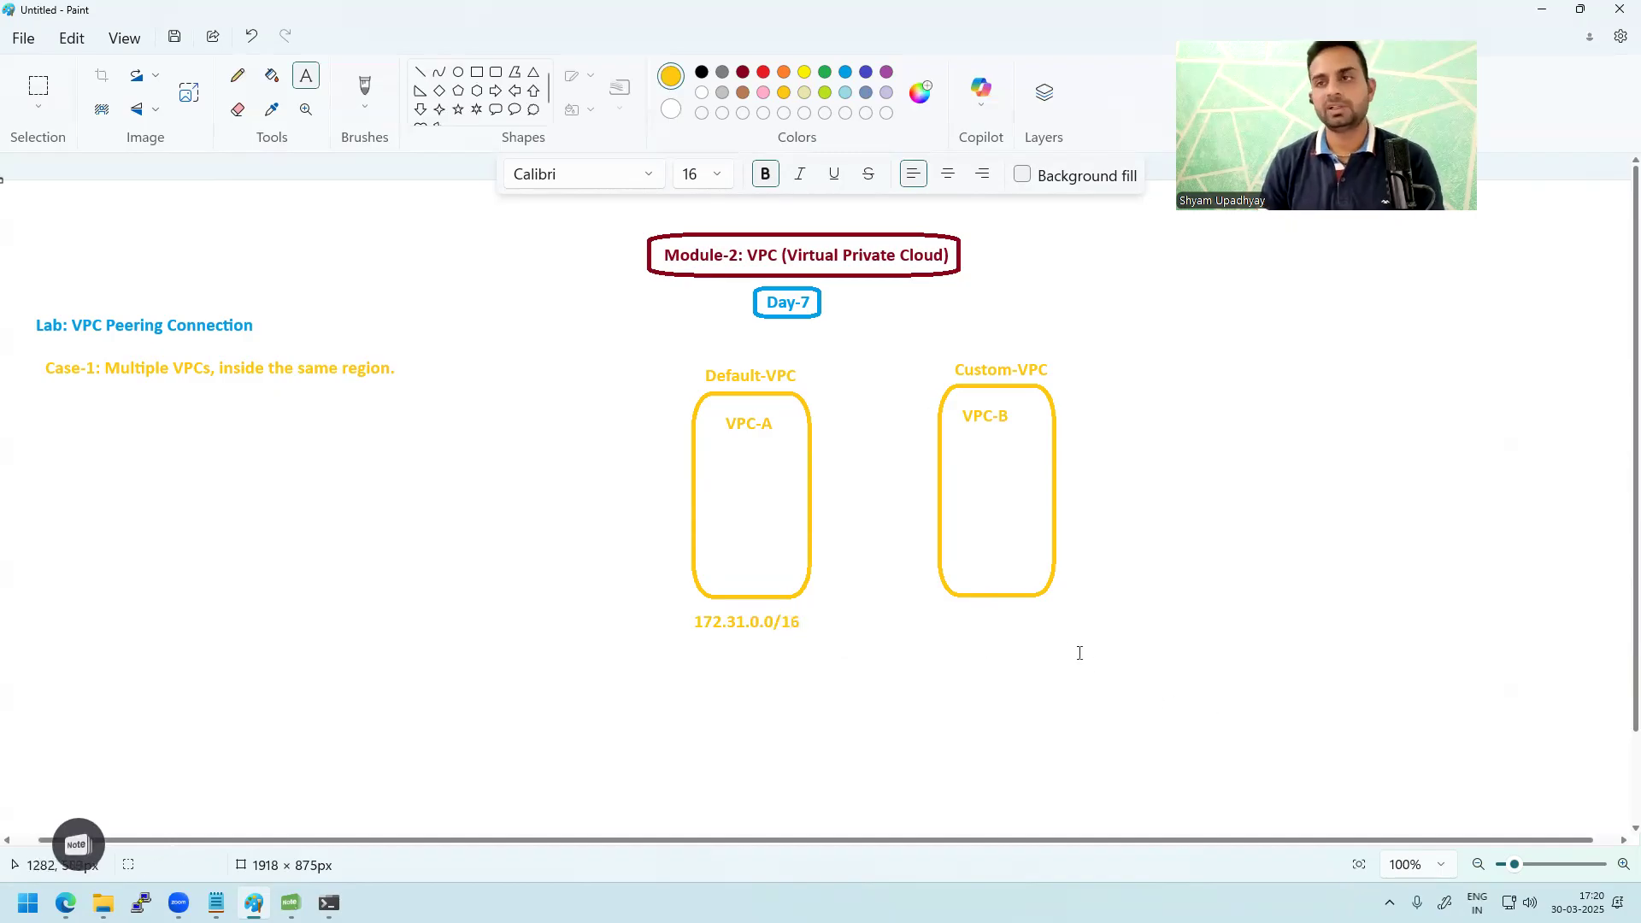
drag(946, 604, 1198, 649)
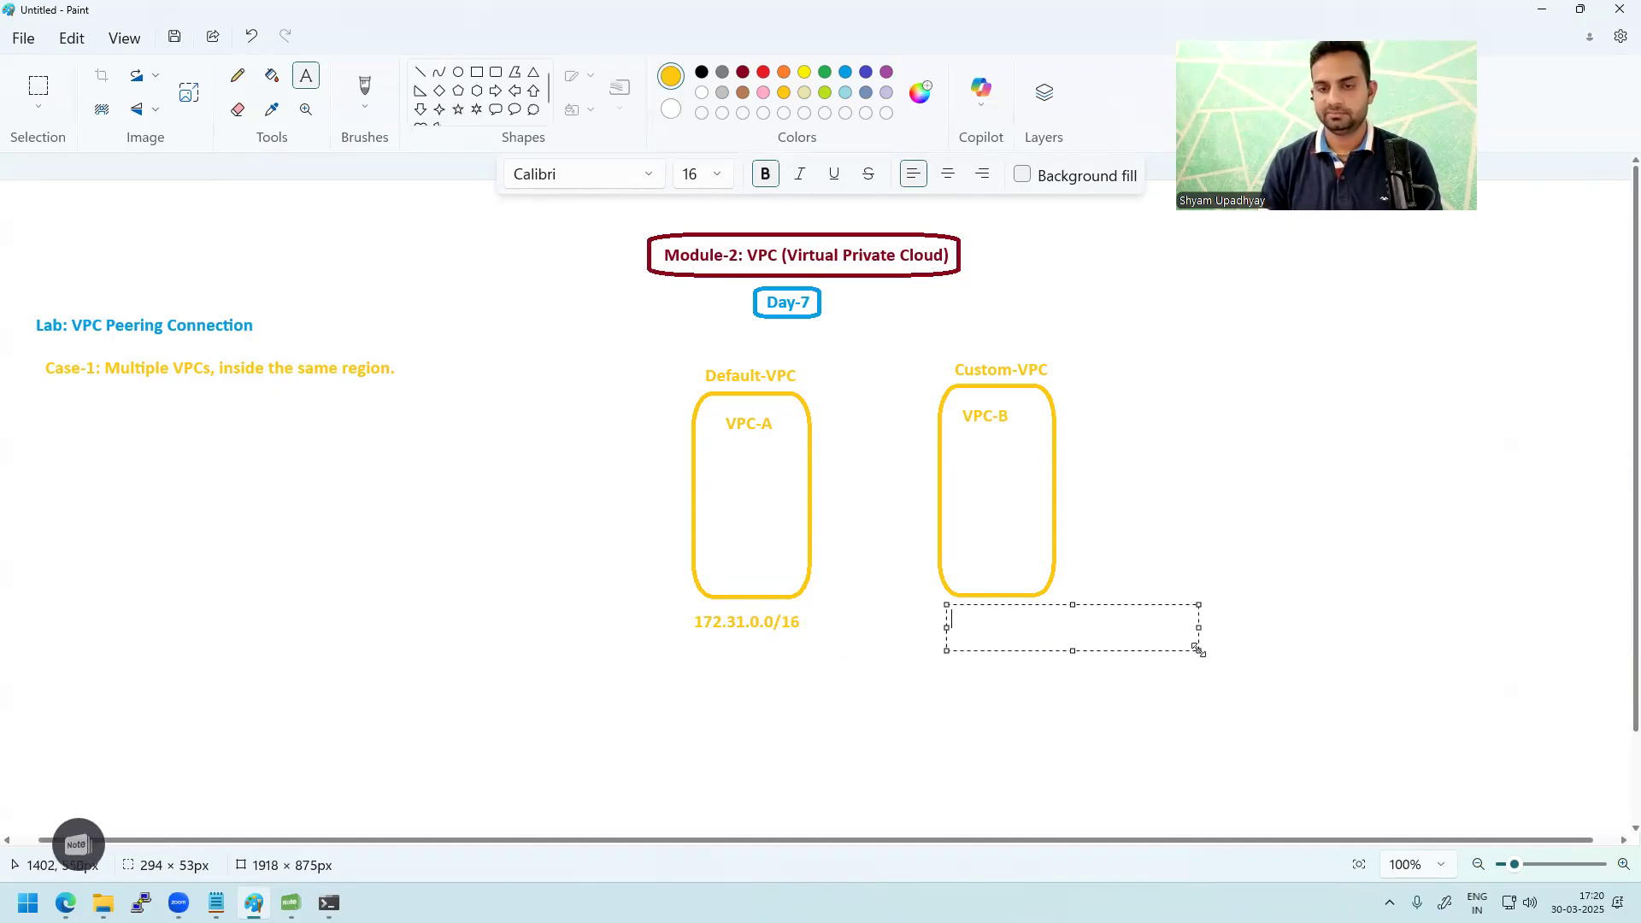
text(192.168.10.0/24)
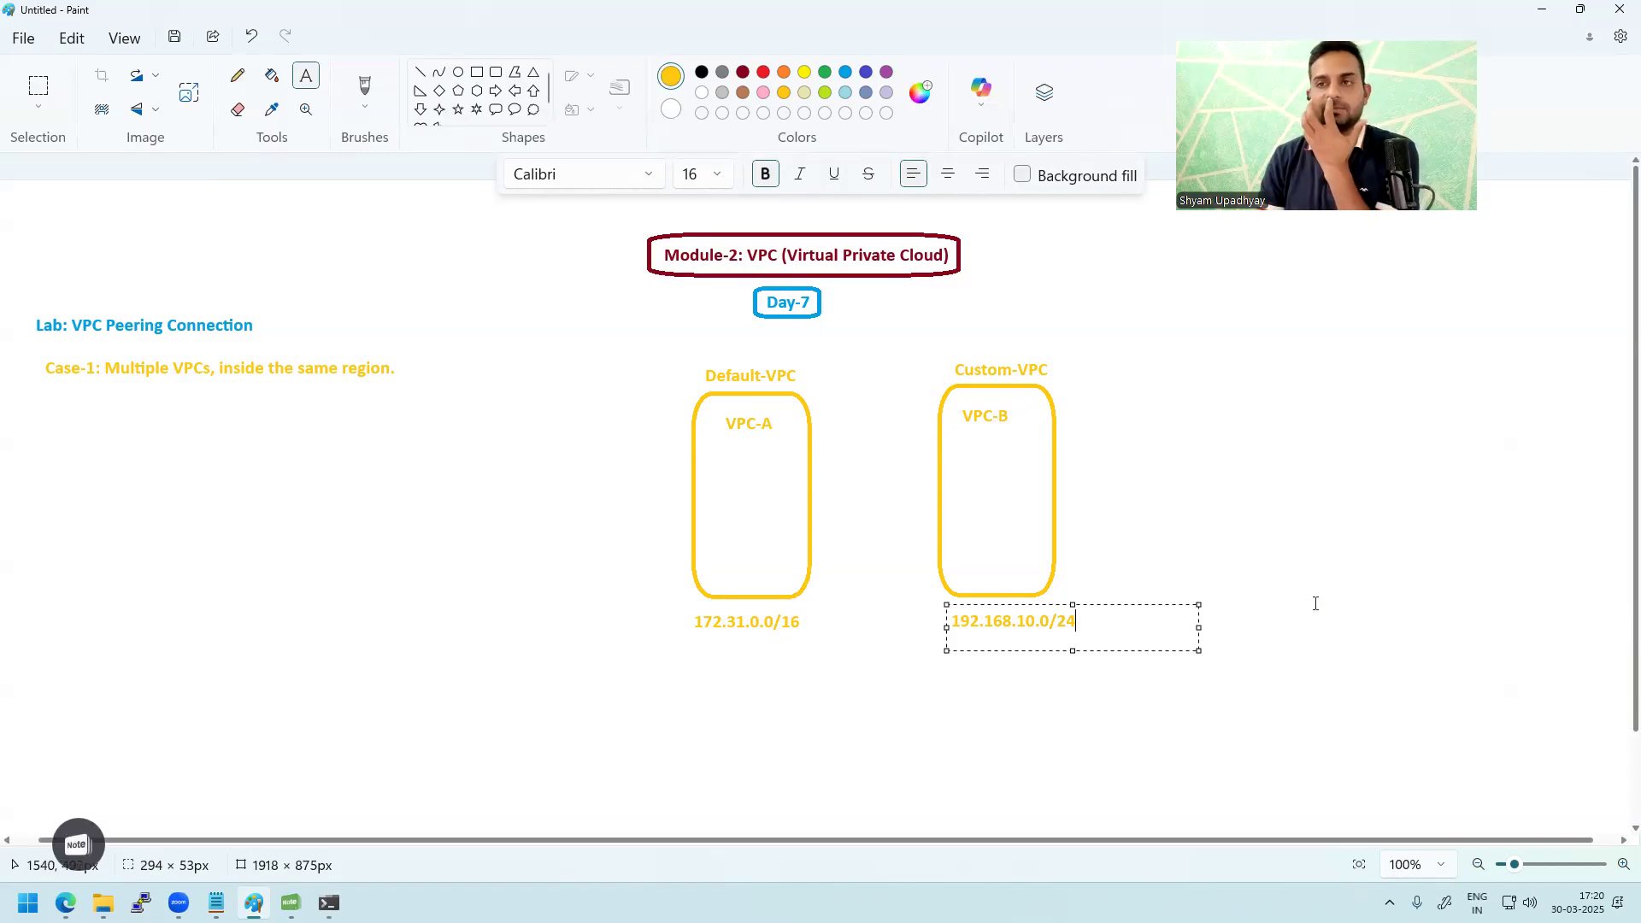
click(1316, 603)
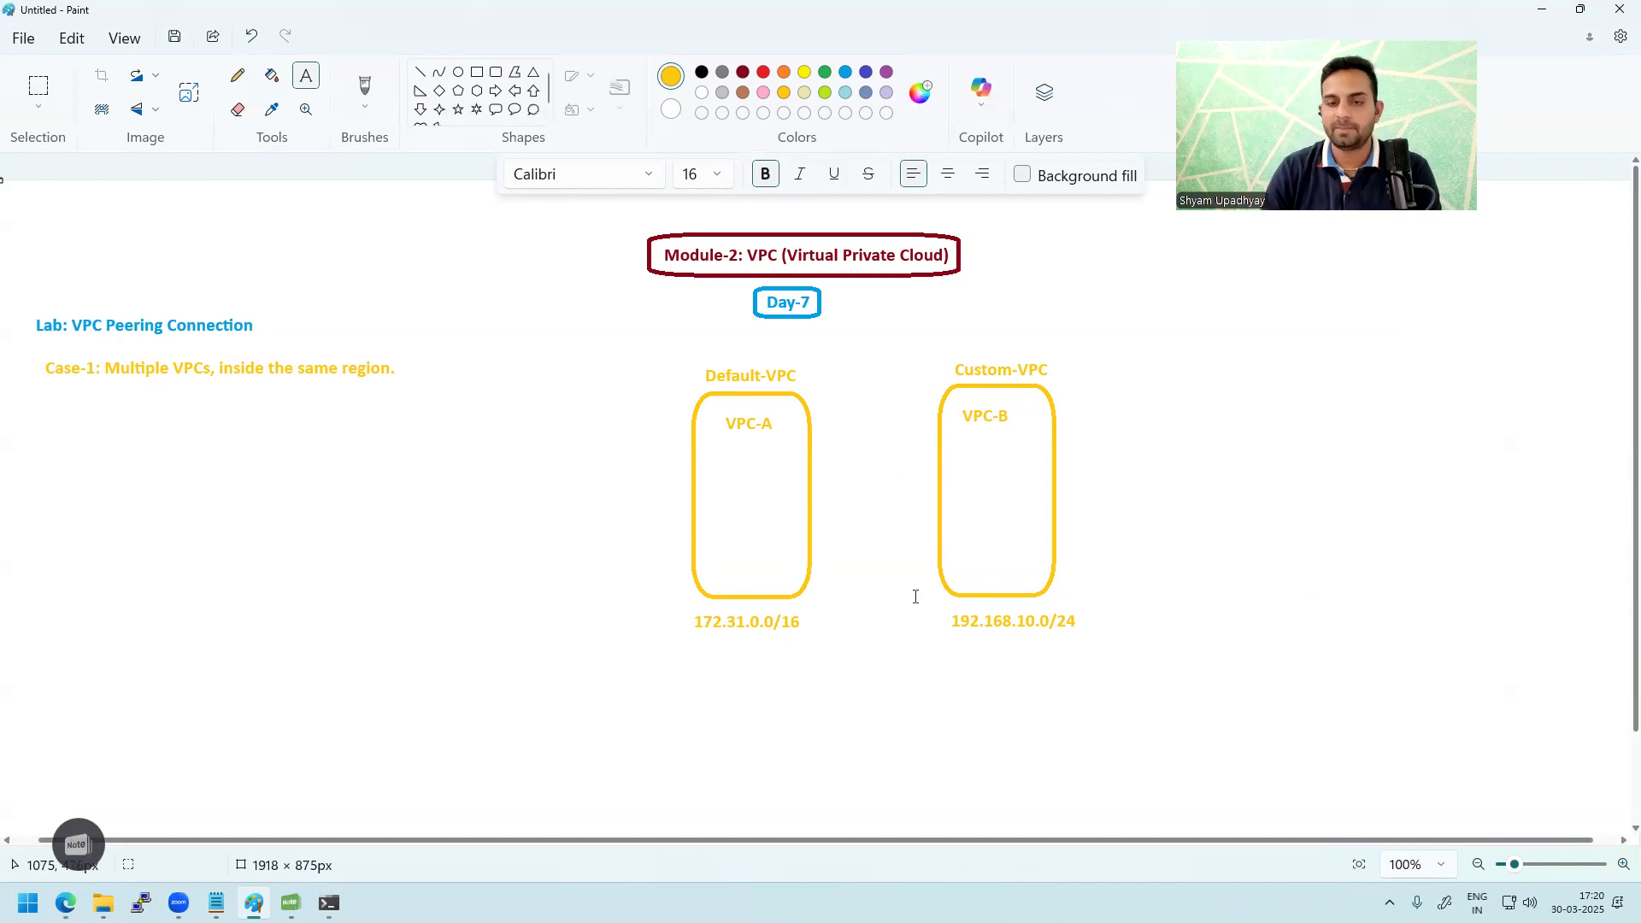
- Switch to the AWS EC2 instances page in Edge and terminate server1, server2 and server3
mouse_move(66, 902)
click(135, 841)
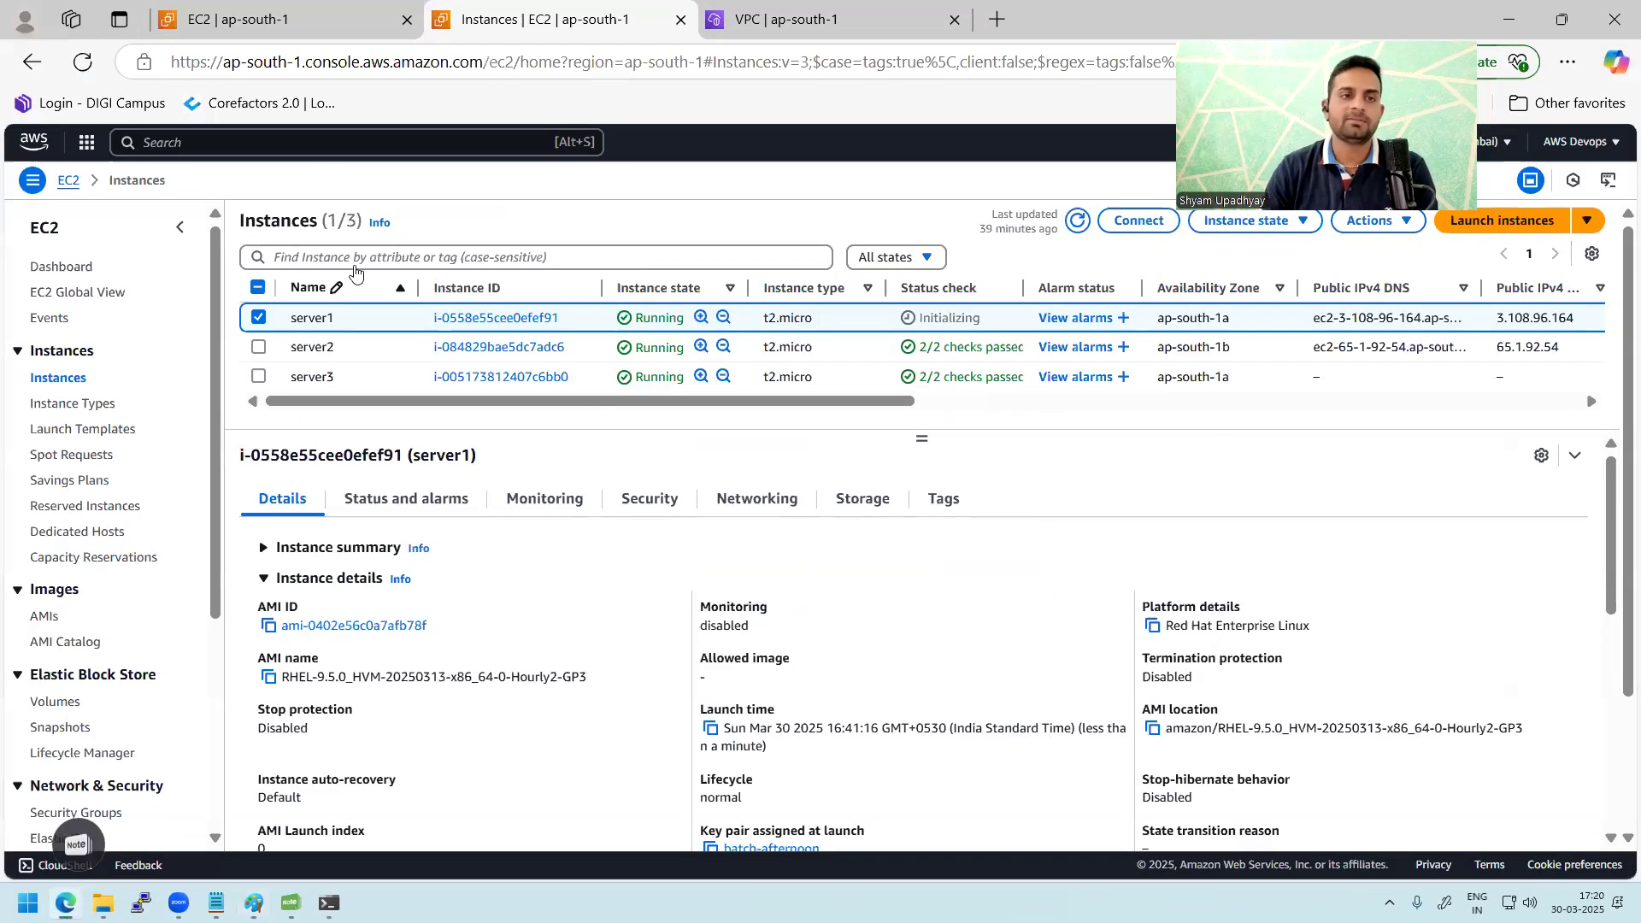
click(259, 288)
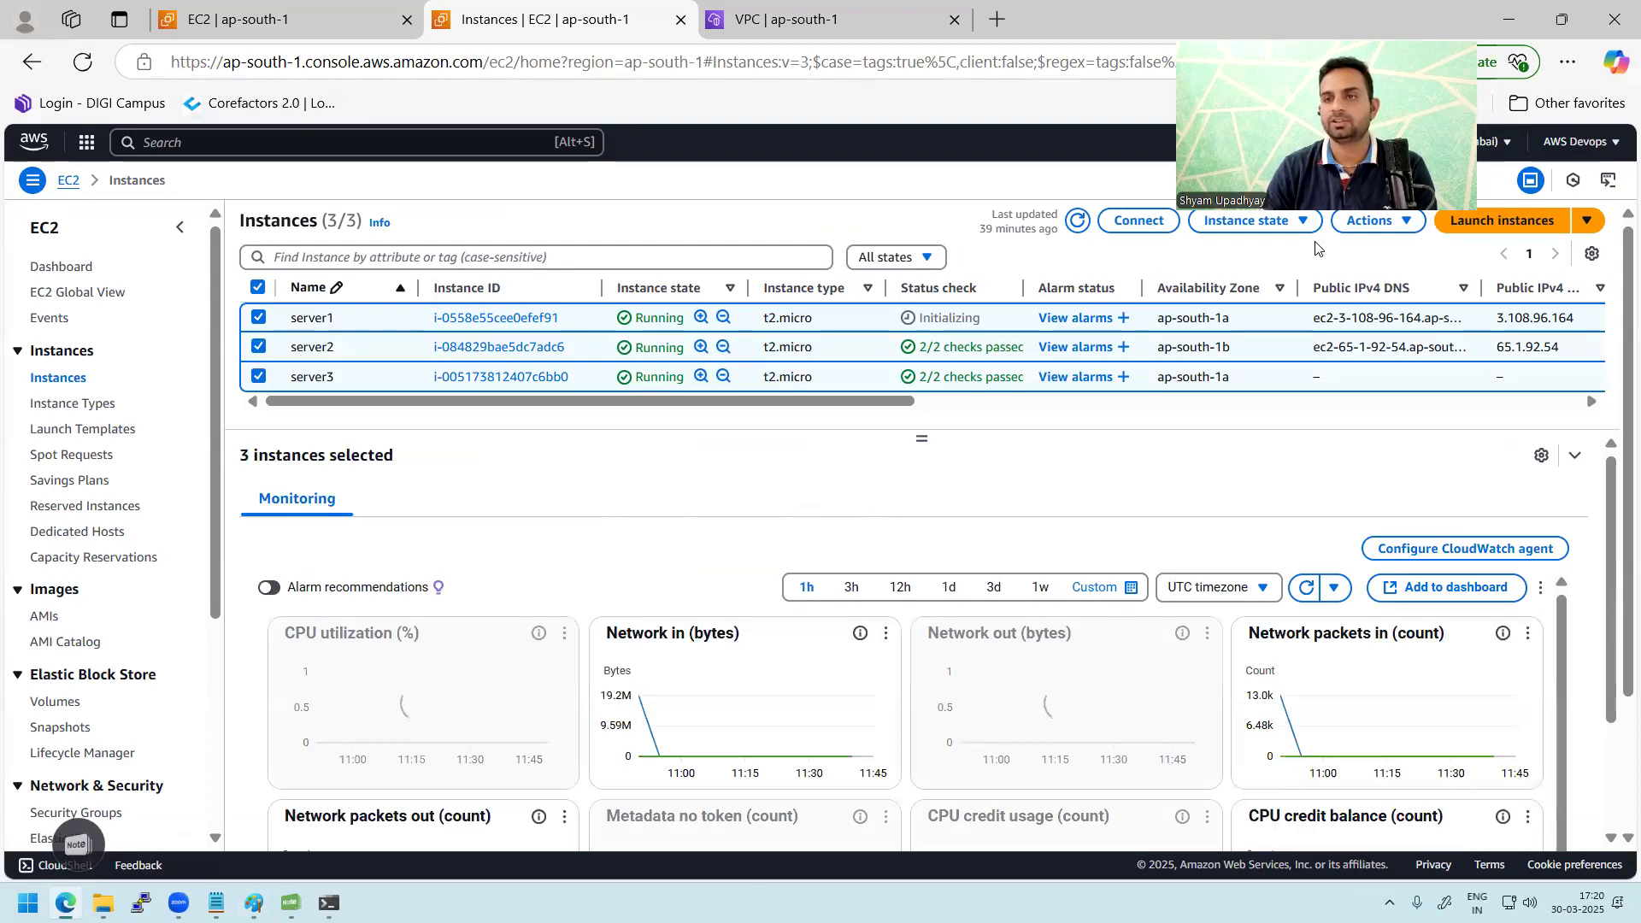
click(1255, 231)
click(1273, 367)
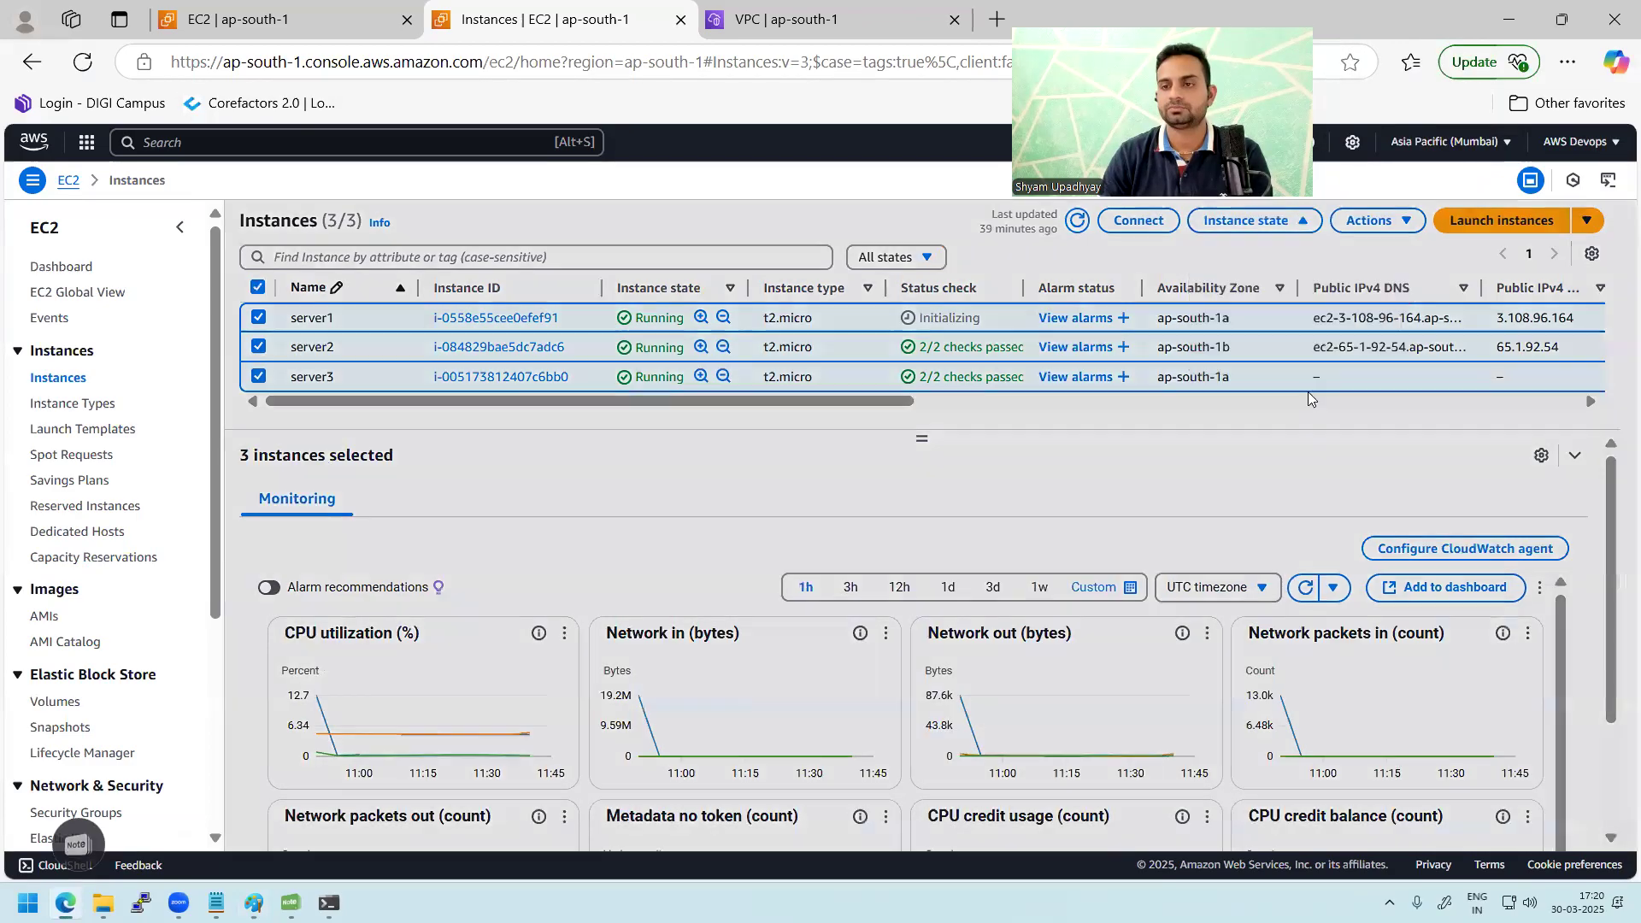
click(1201, 723)
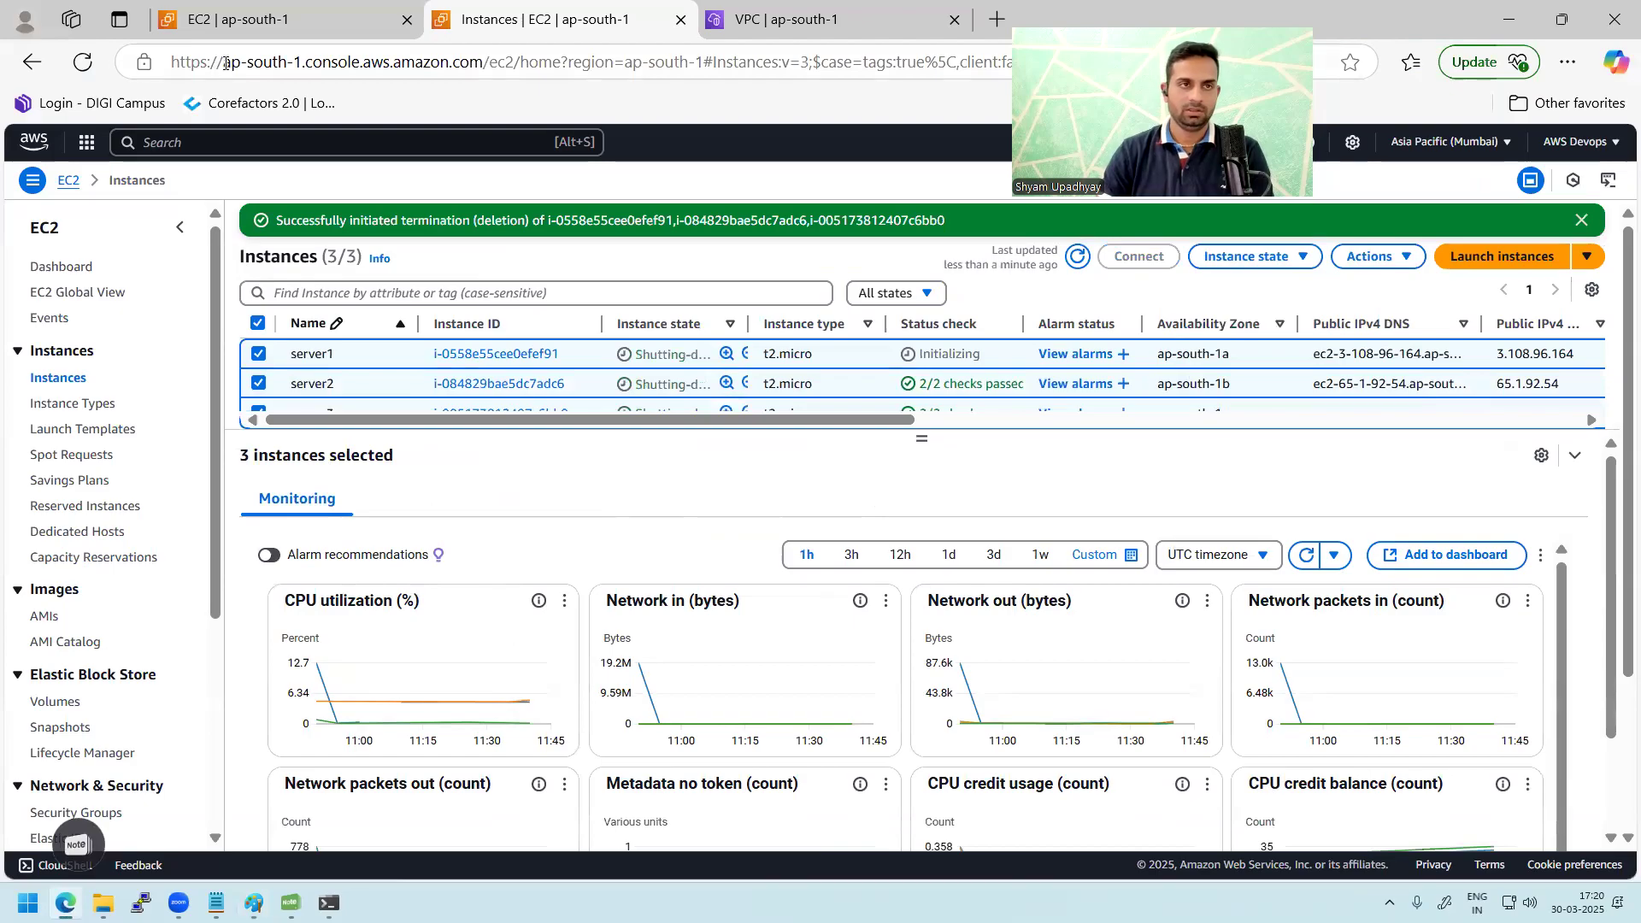
- In the VPC console's list of VPCs, name the unnamed 172.31.0.0/16 VPC "VPC-A"
click(248, 20)
click(711, 20)
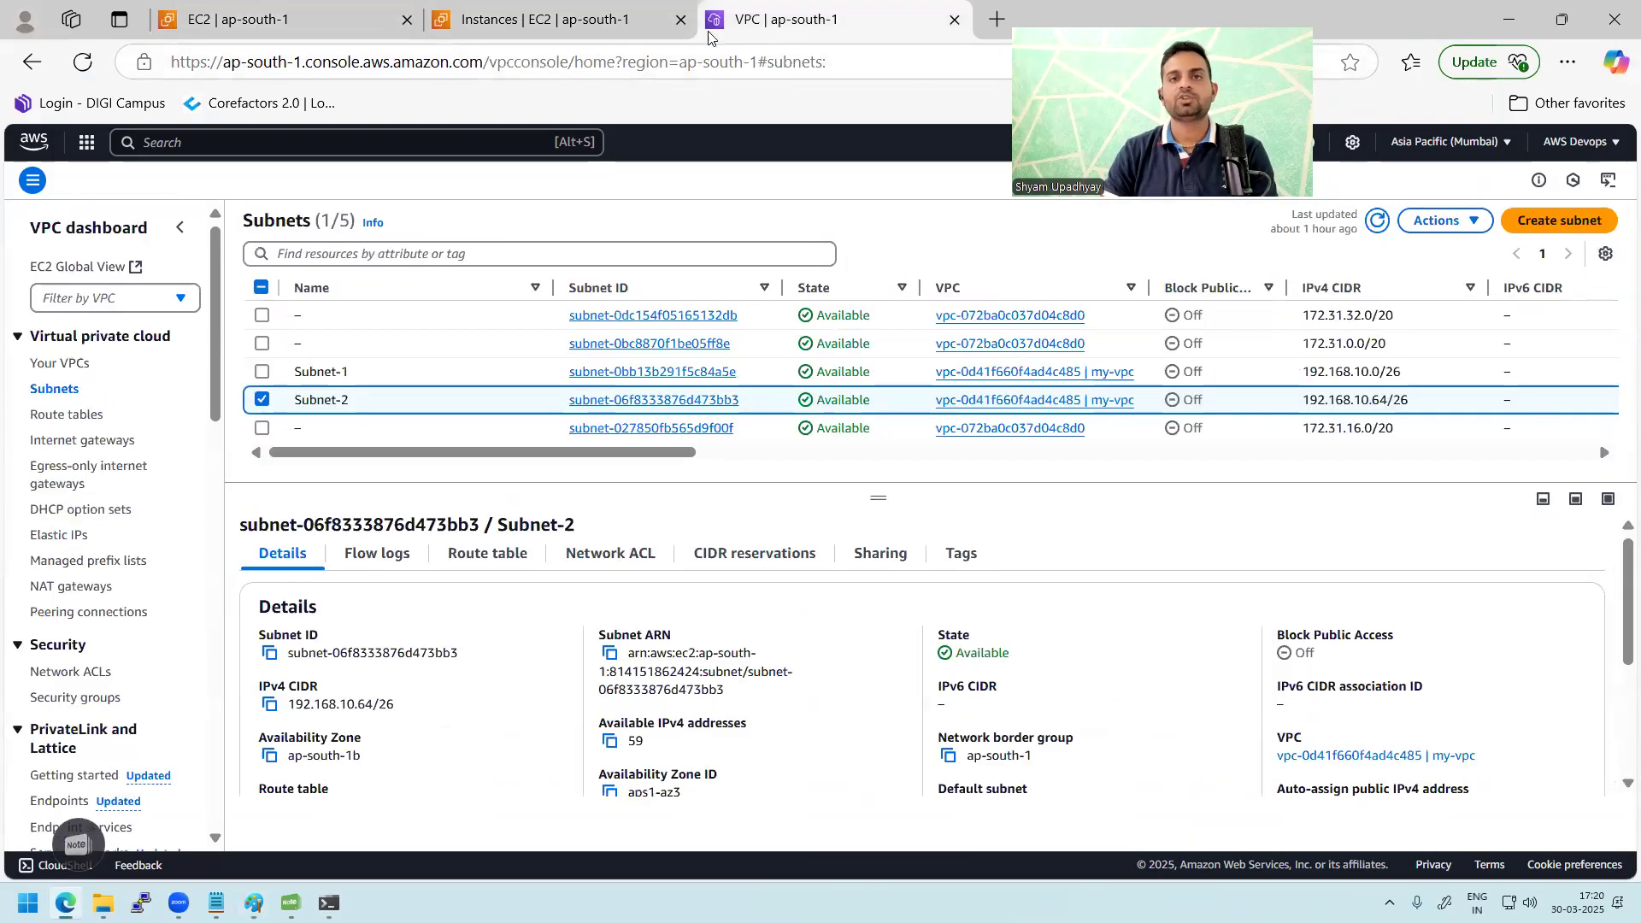
click(82, 62)
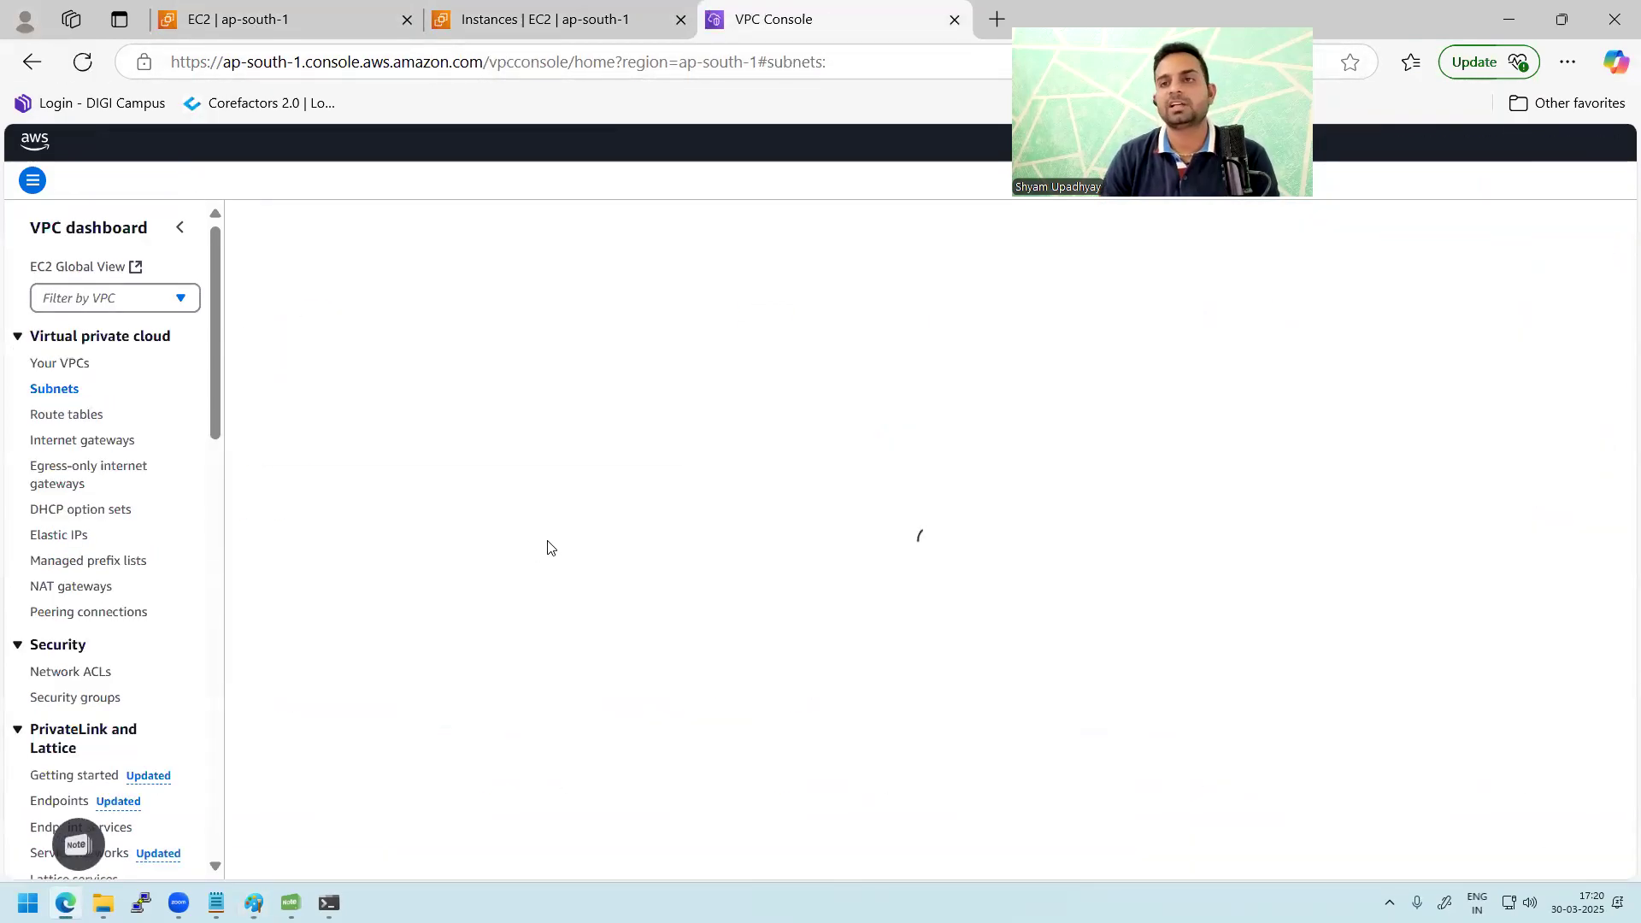
click(261, 399)
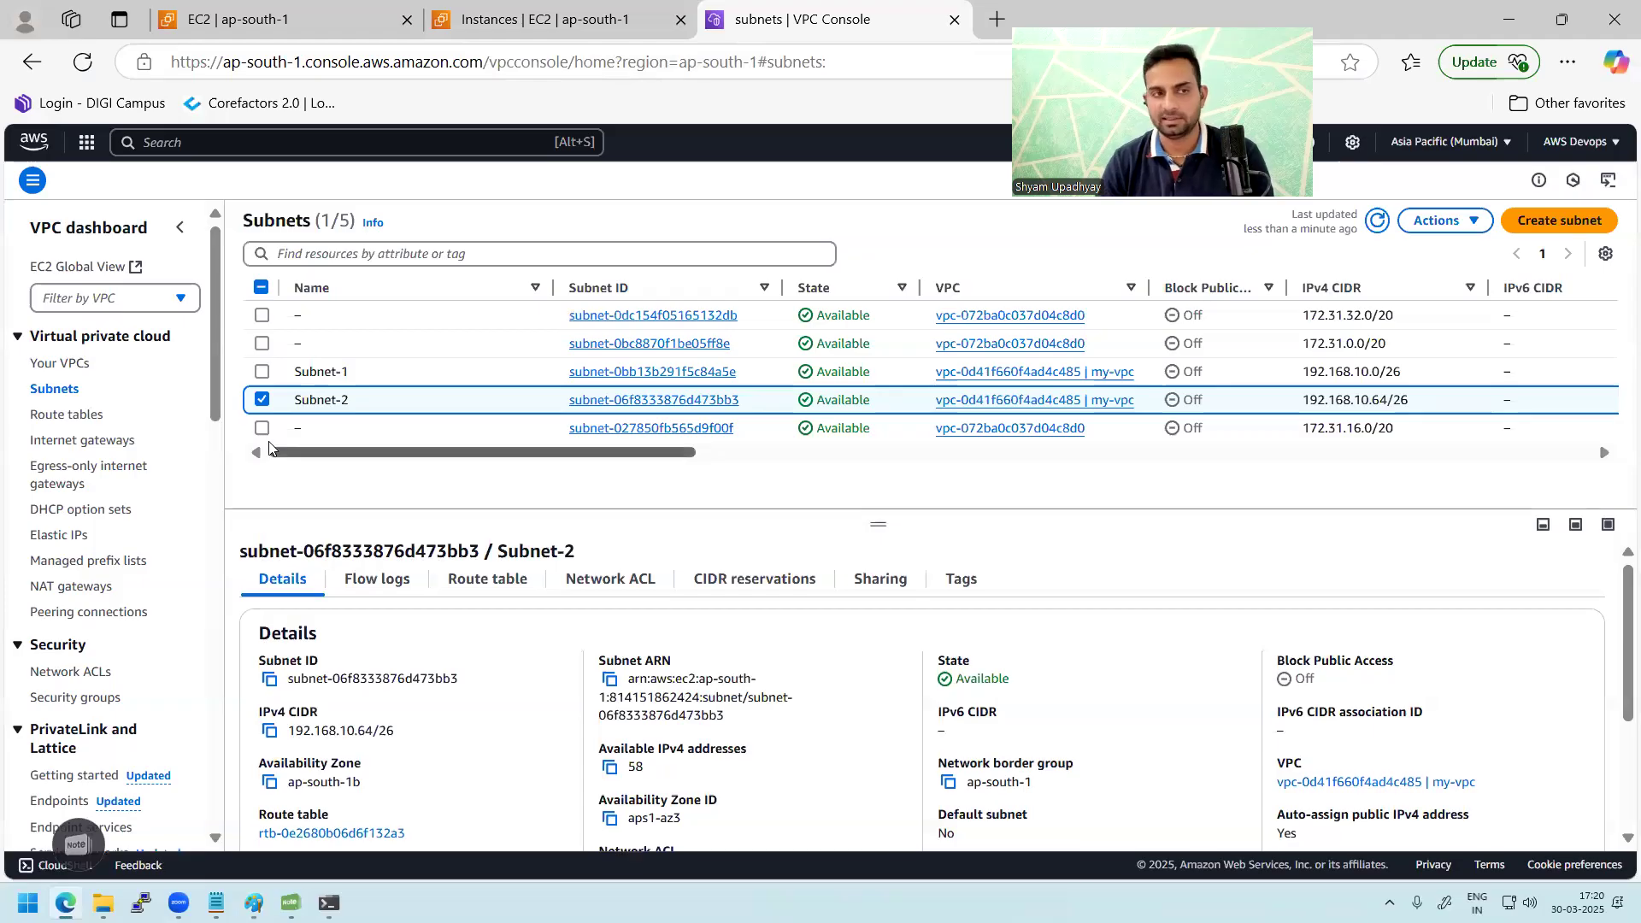
click(72, 369)
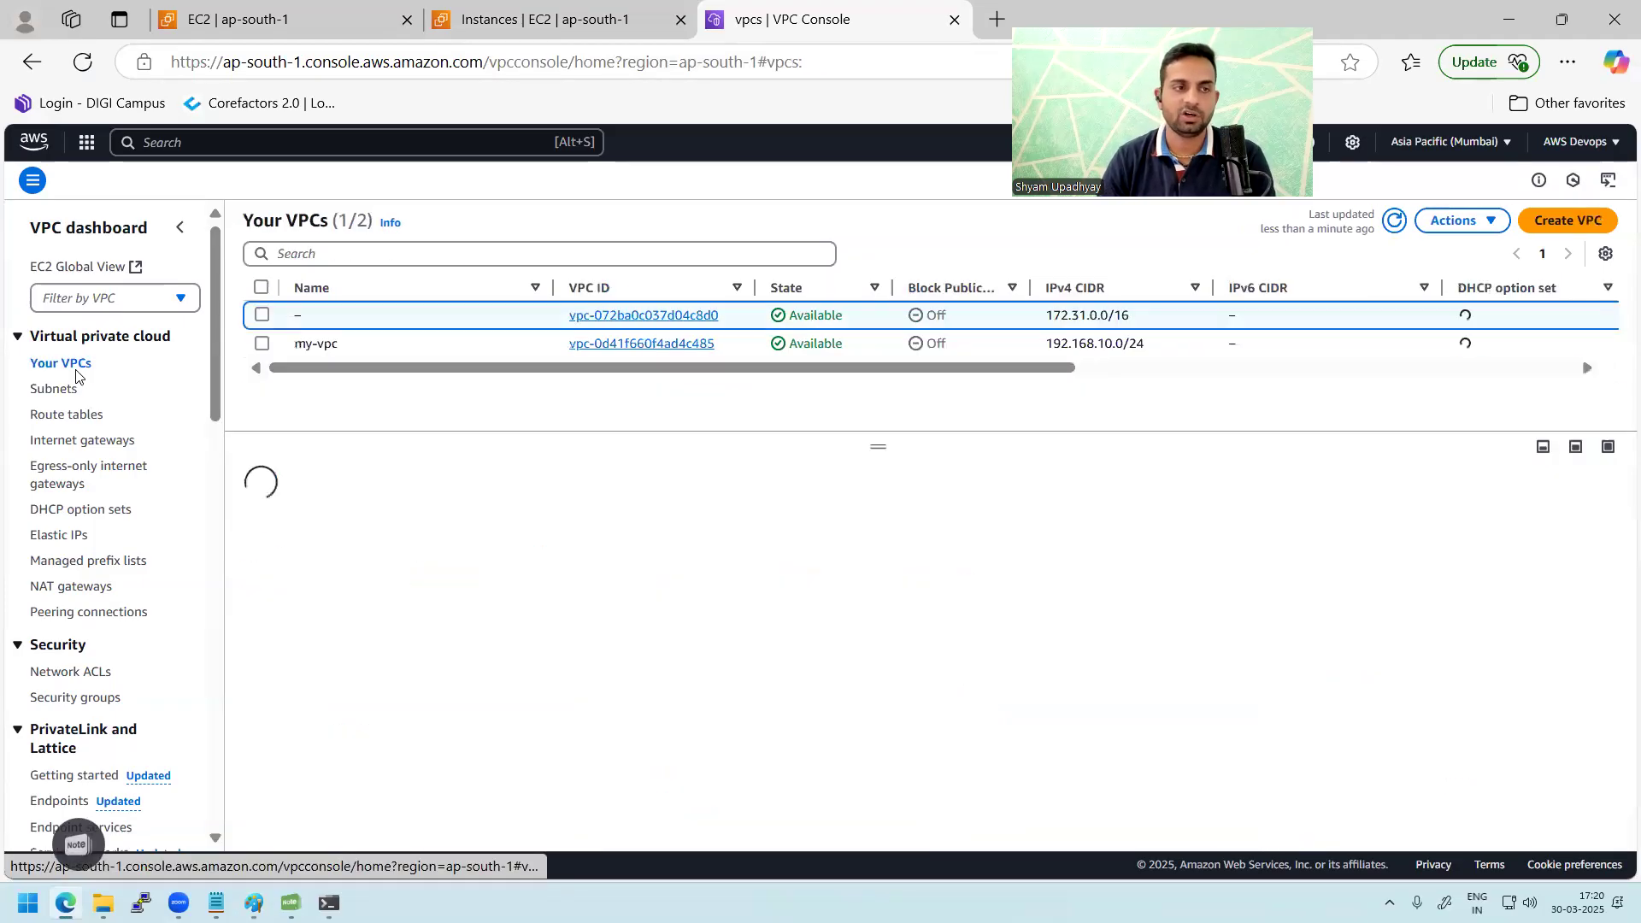
click(313, 316)
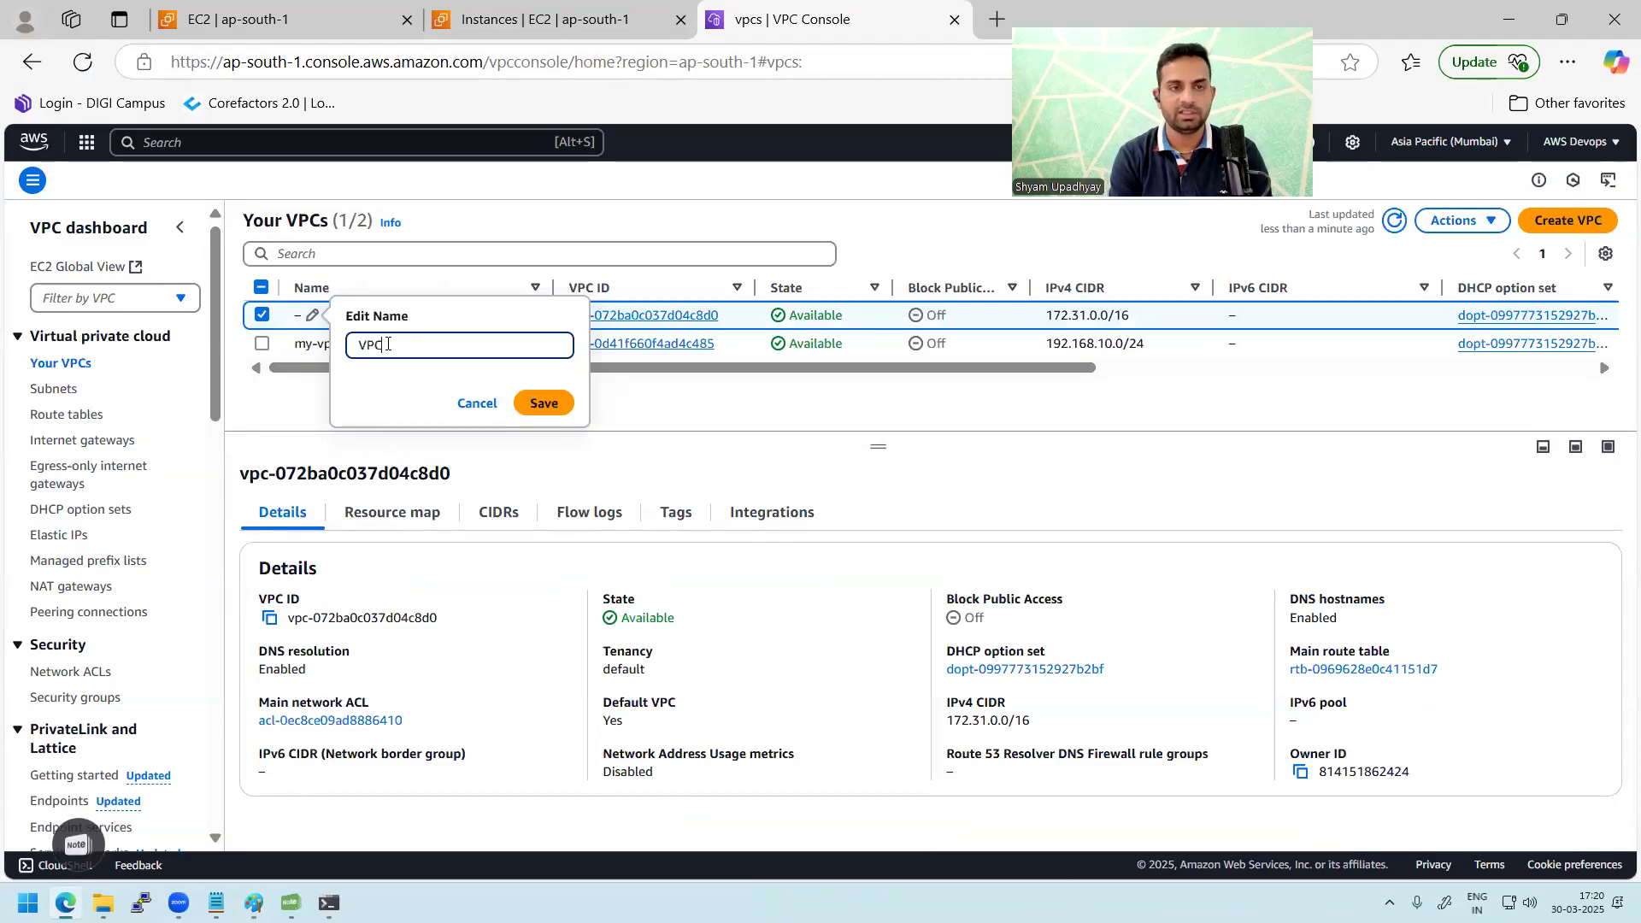
text(VPC-A)
click(543, 402)
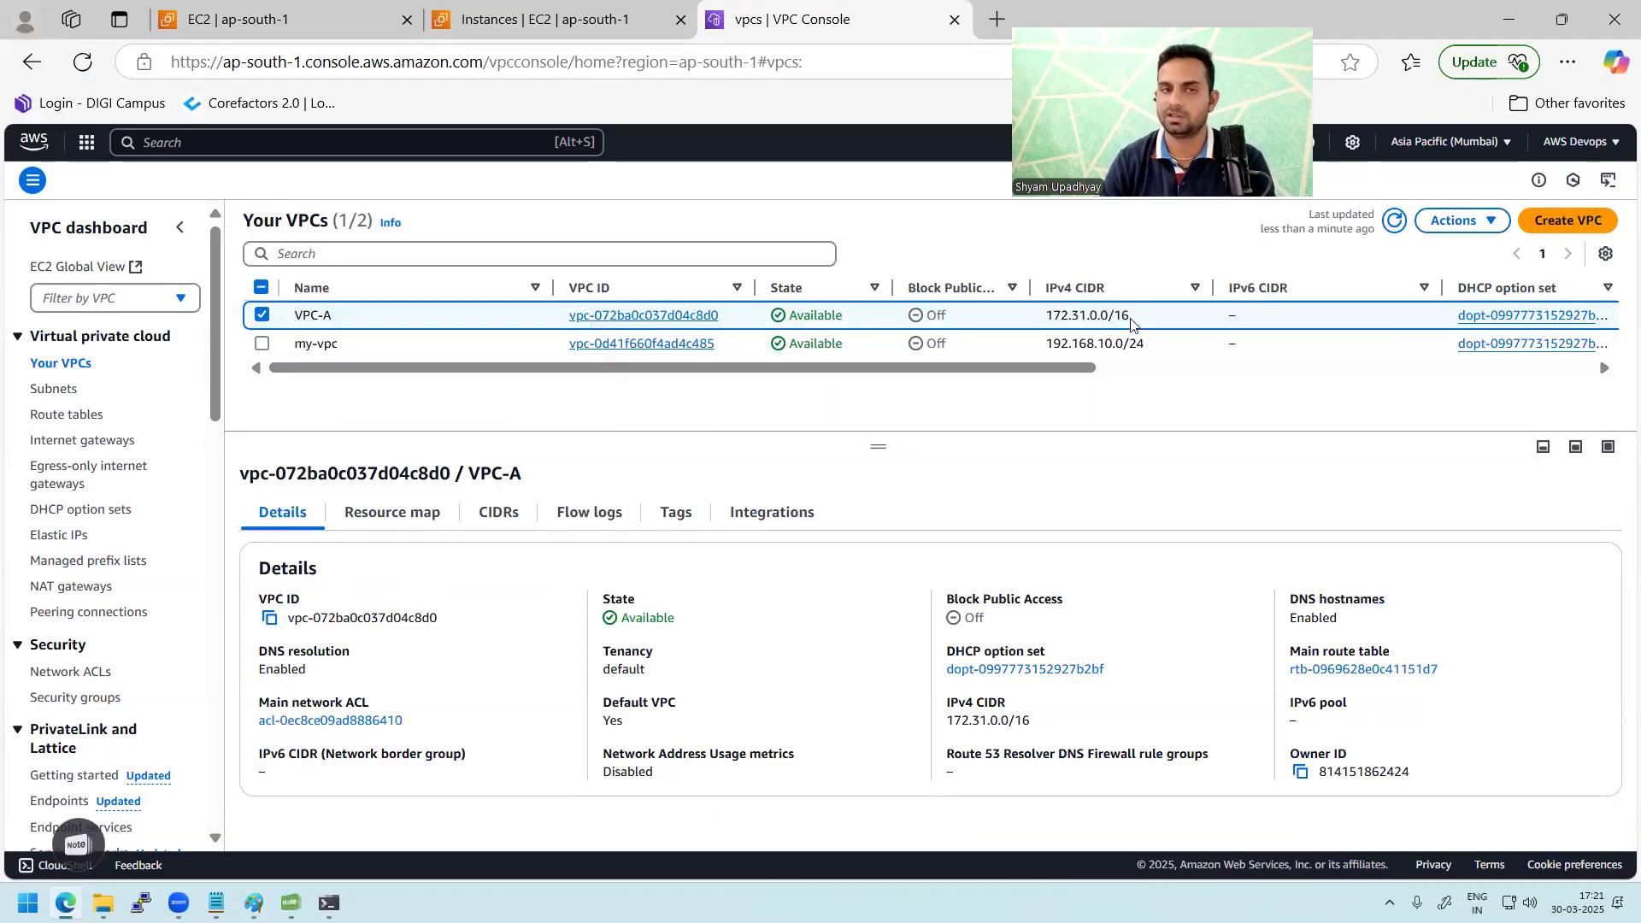
- Rename the my-vpc VPC (192.168.10.0/24) to "VPC-B"
click(345, 351)
click(347, 346)
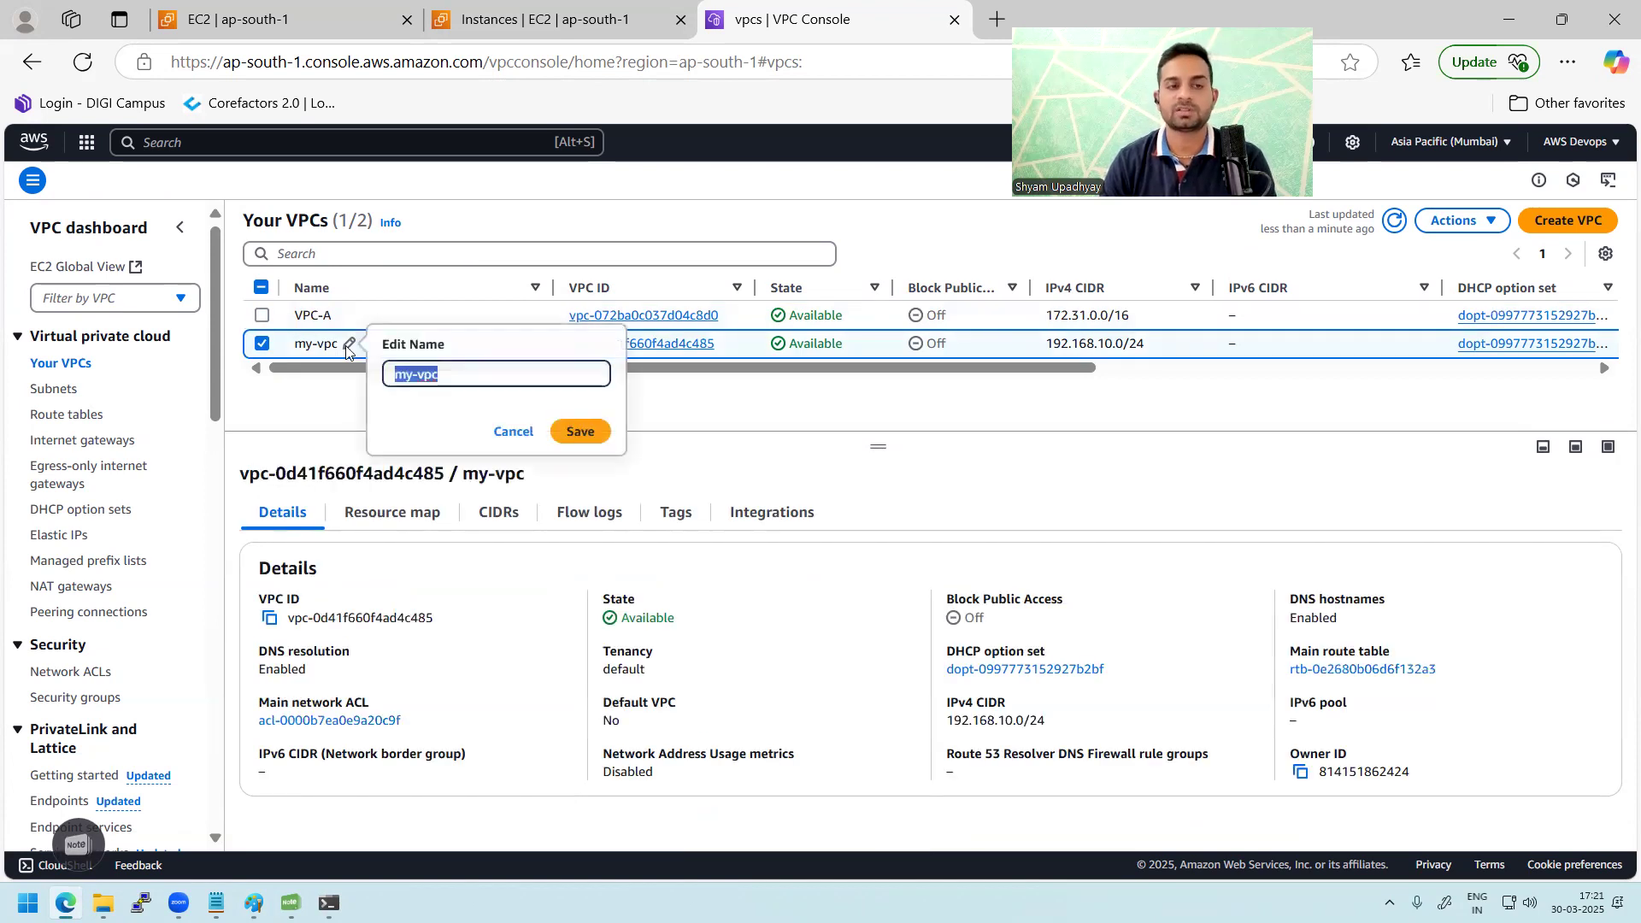
key(BackSpace)
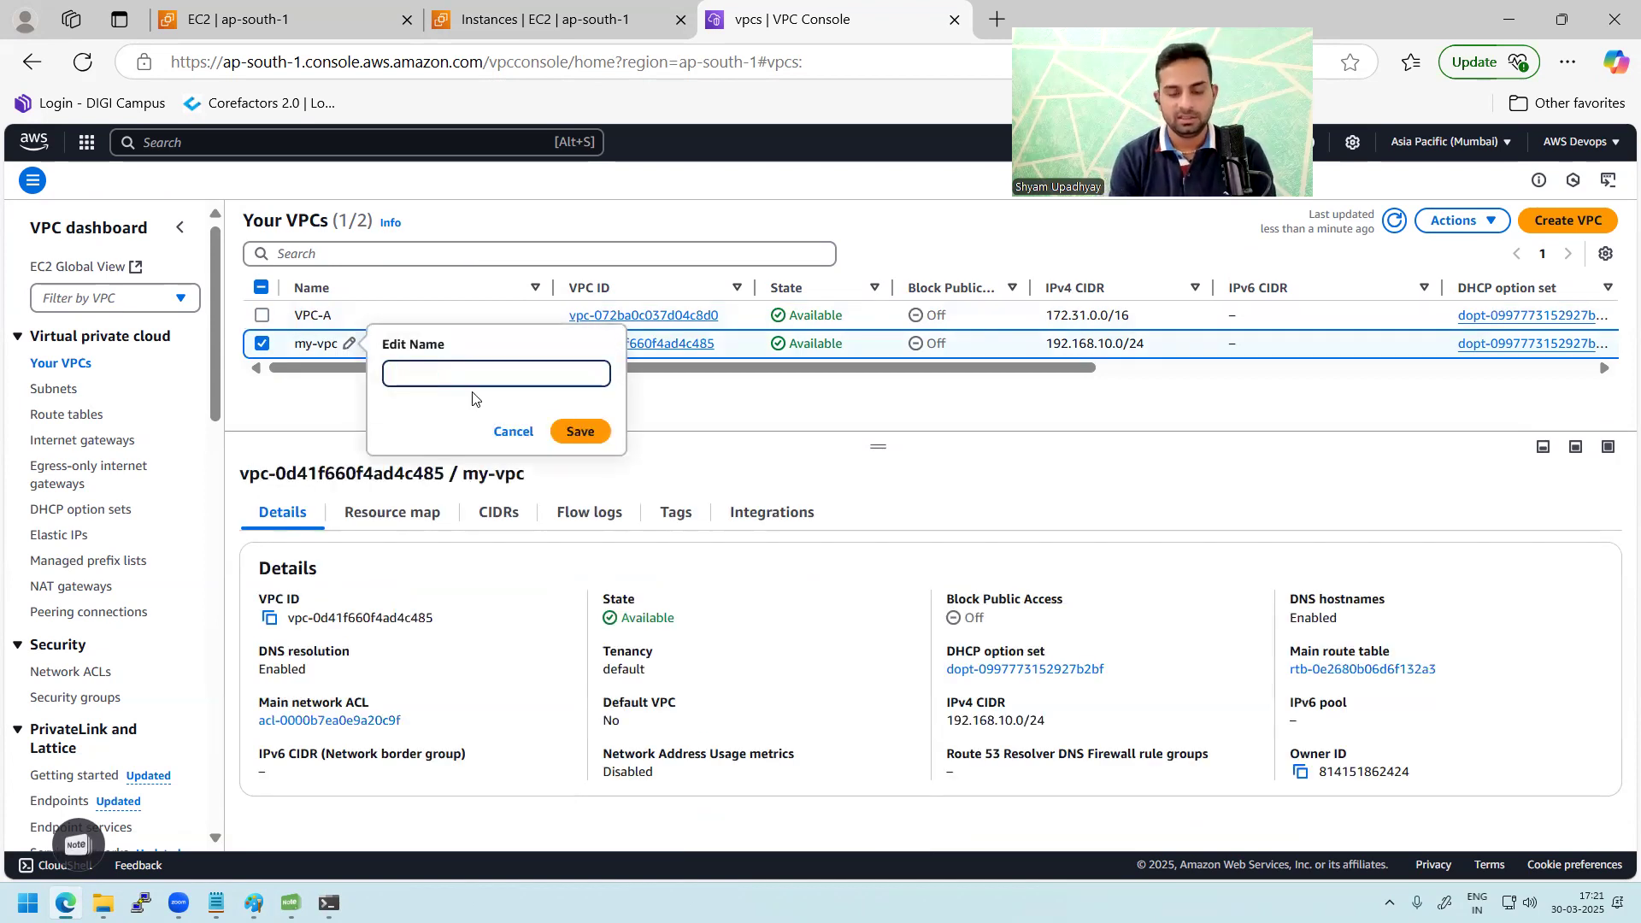
text(VPC-B)
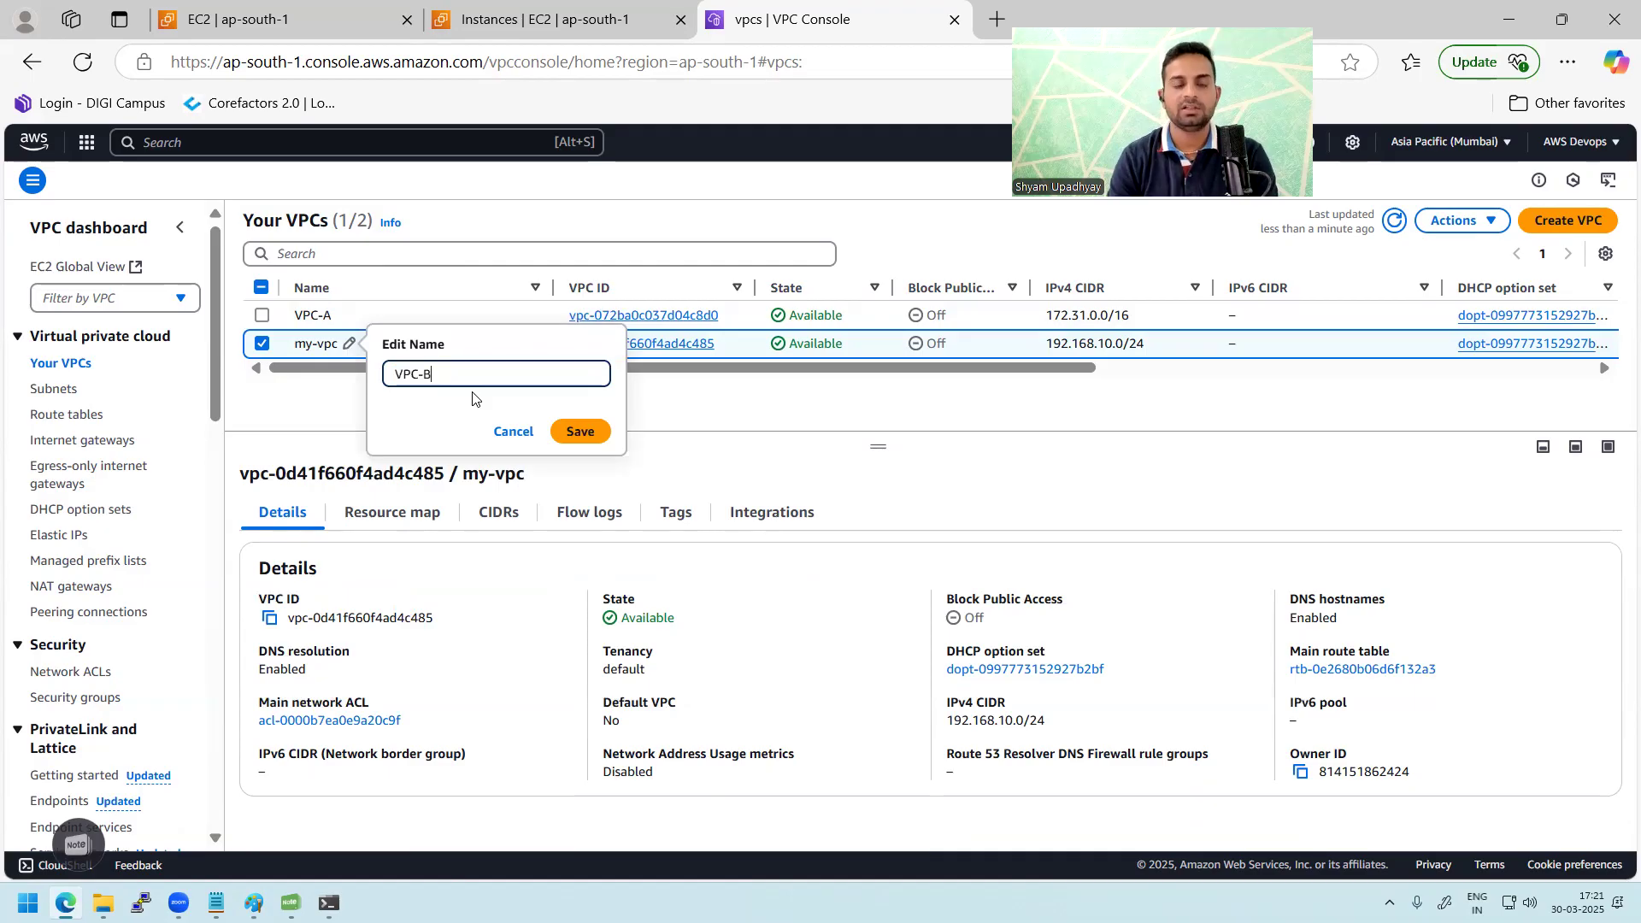
click(555, 431)
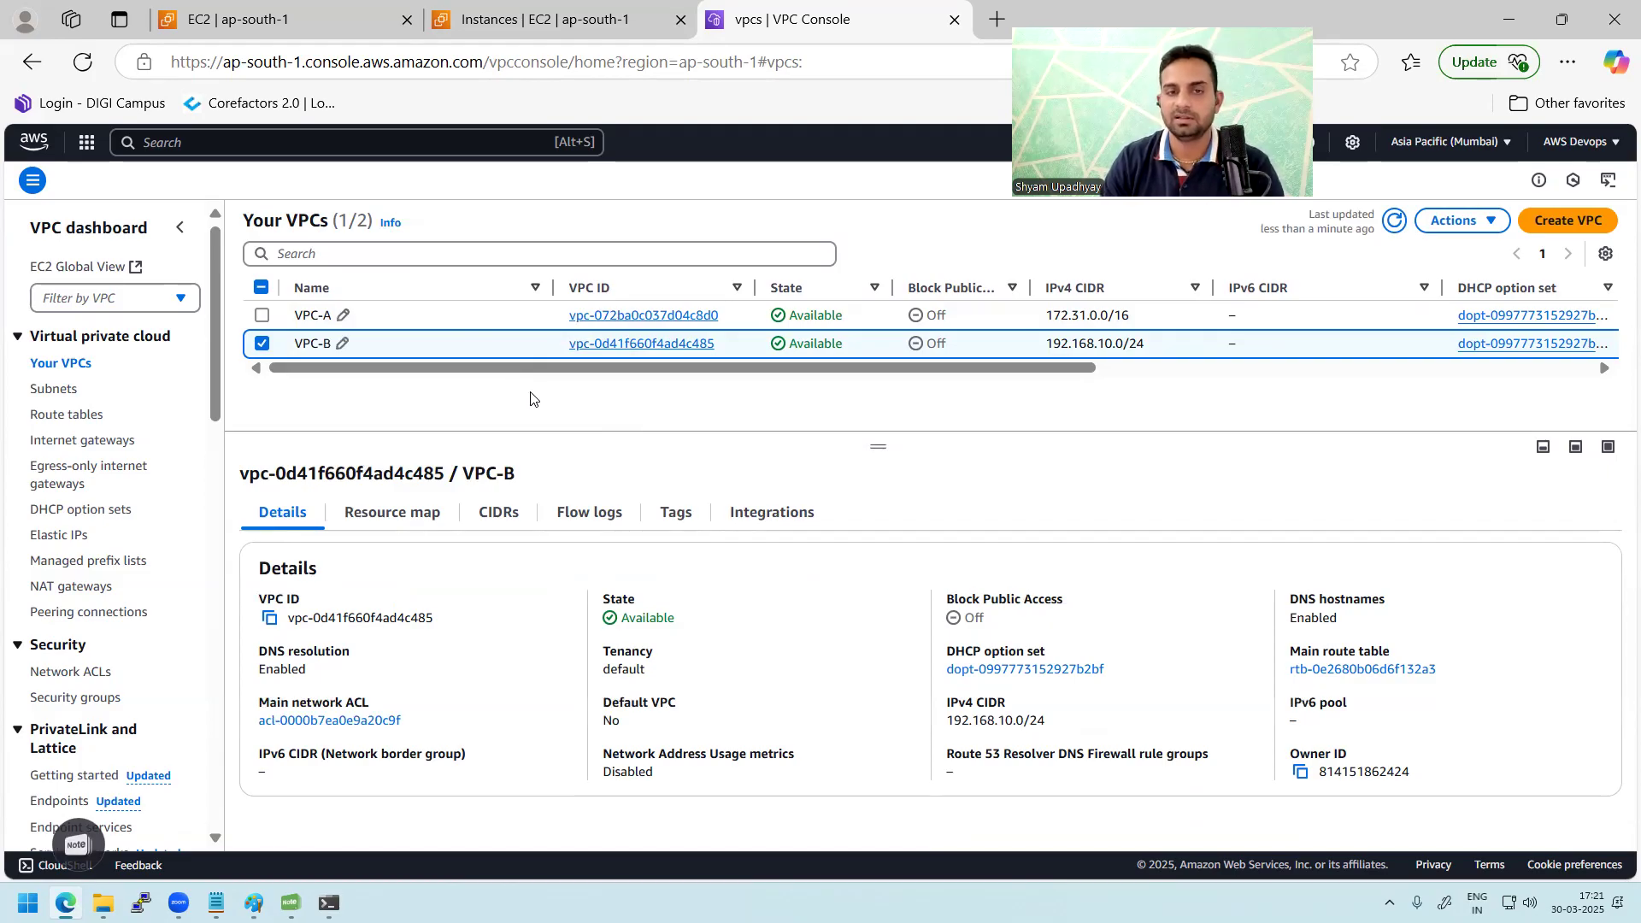
- Compare the IPv4 CIDR blocks of VPC-A and VPC-B in the VPC list
drag(649, 371, 916, 375)
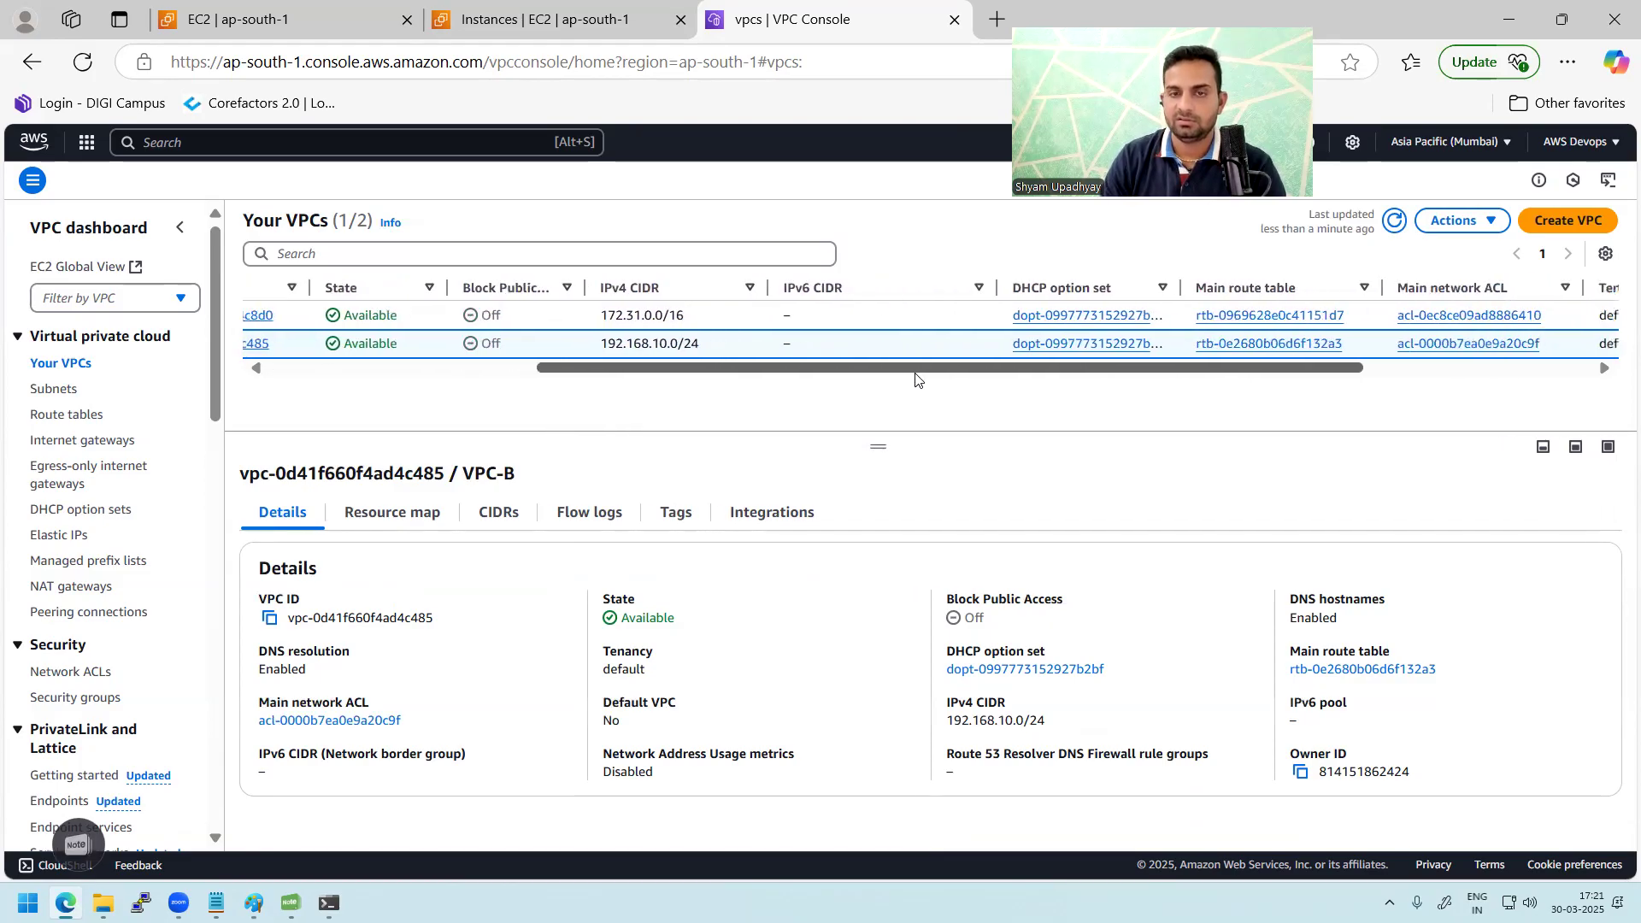
drag(684, 315, 607, 315)
drag(699, 342, 319, 369)
click(380, 417)
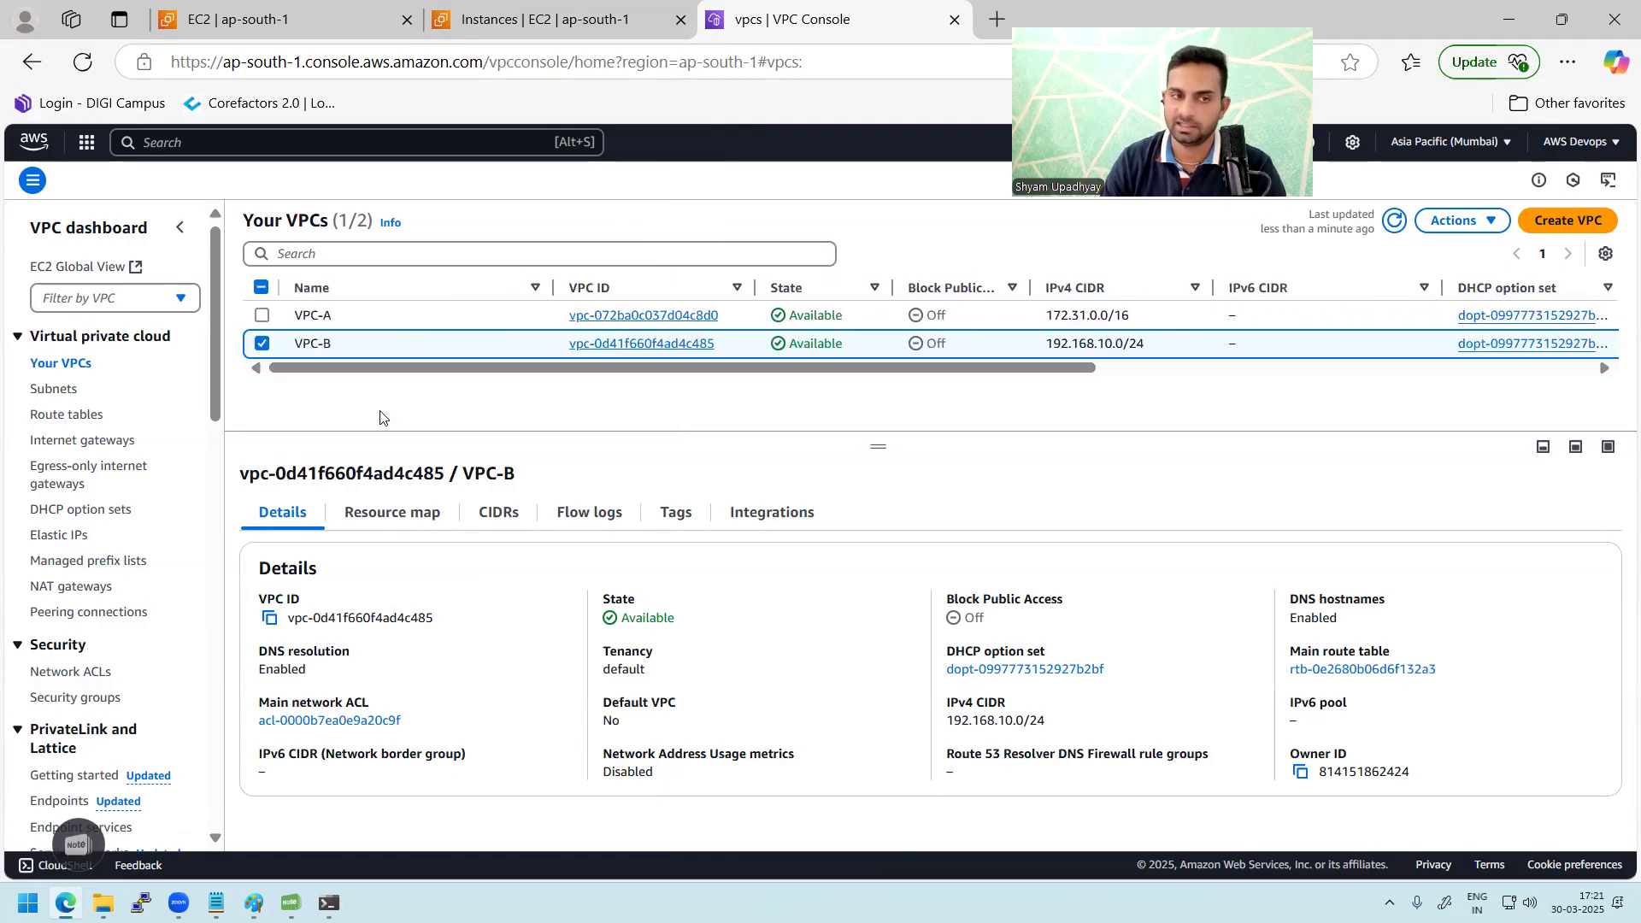
- Review the subnets of both VPCs, including their CIDR ranges and Availability Zones
click(62, 395)
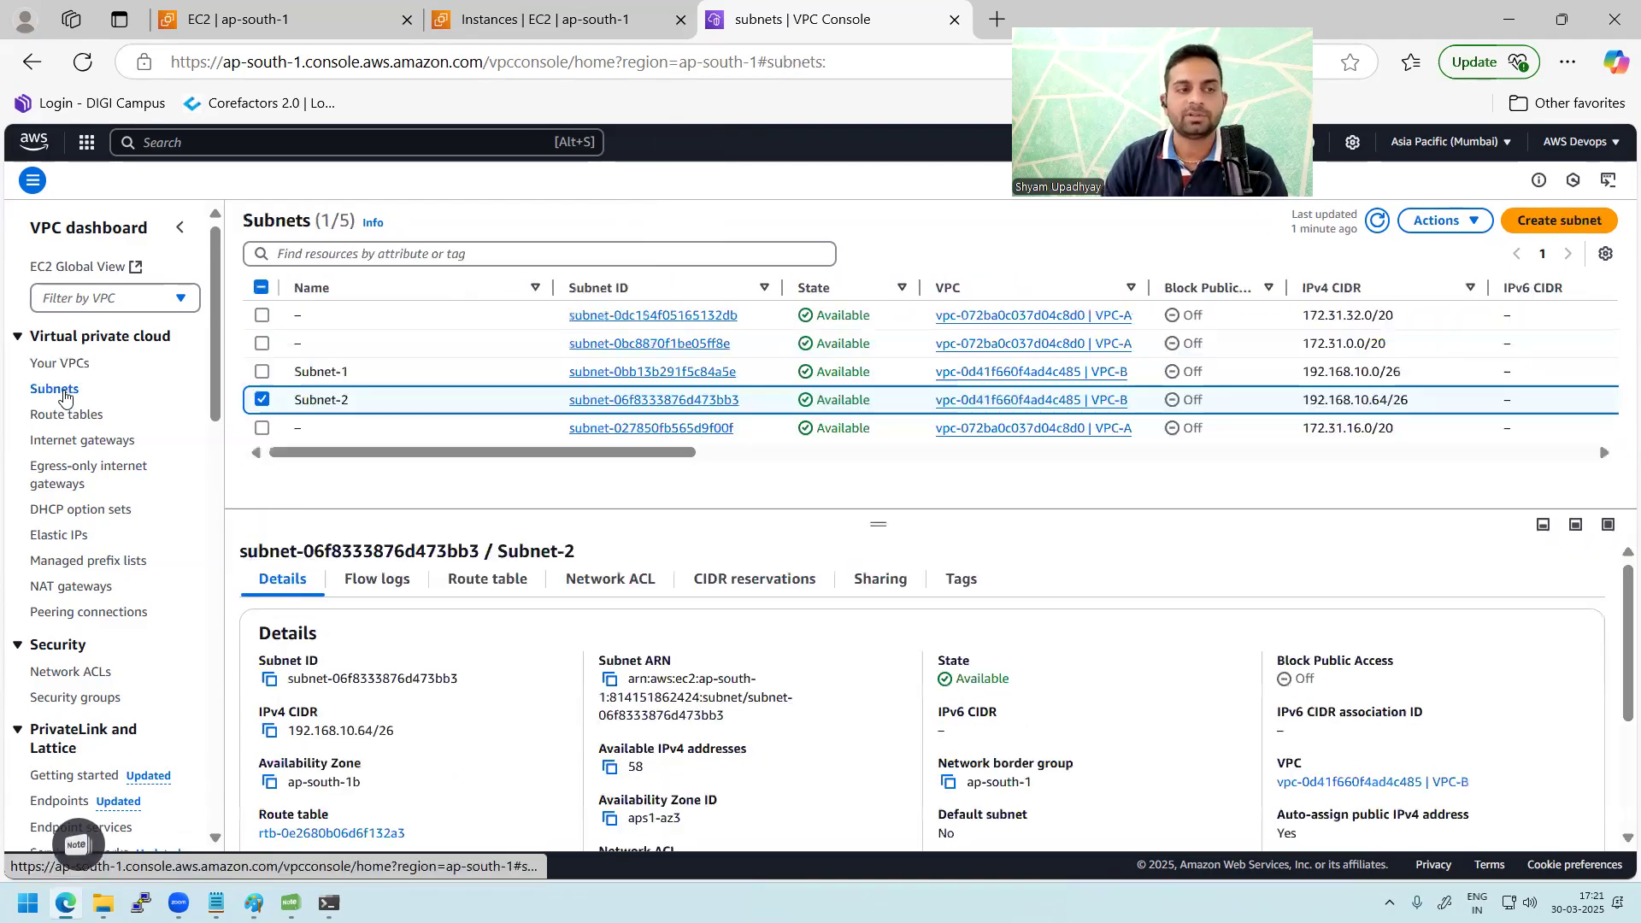
click(262, 400)
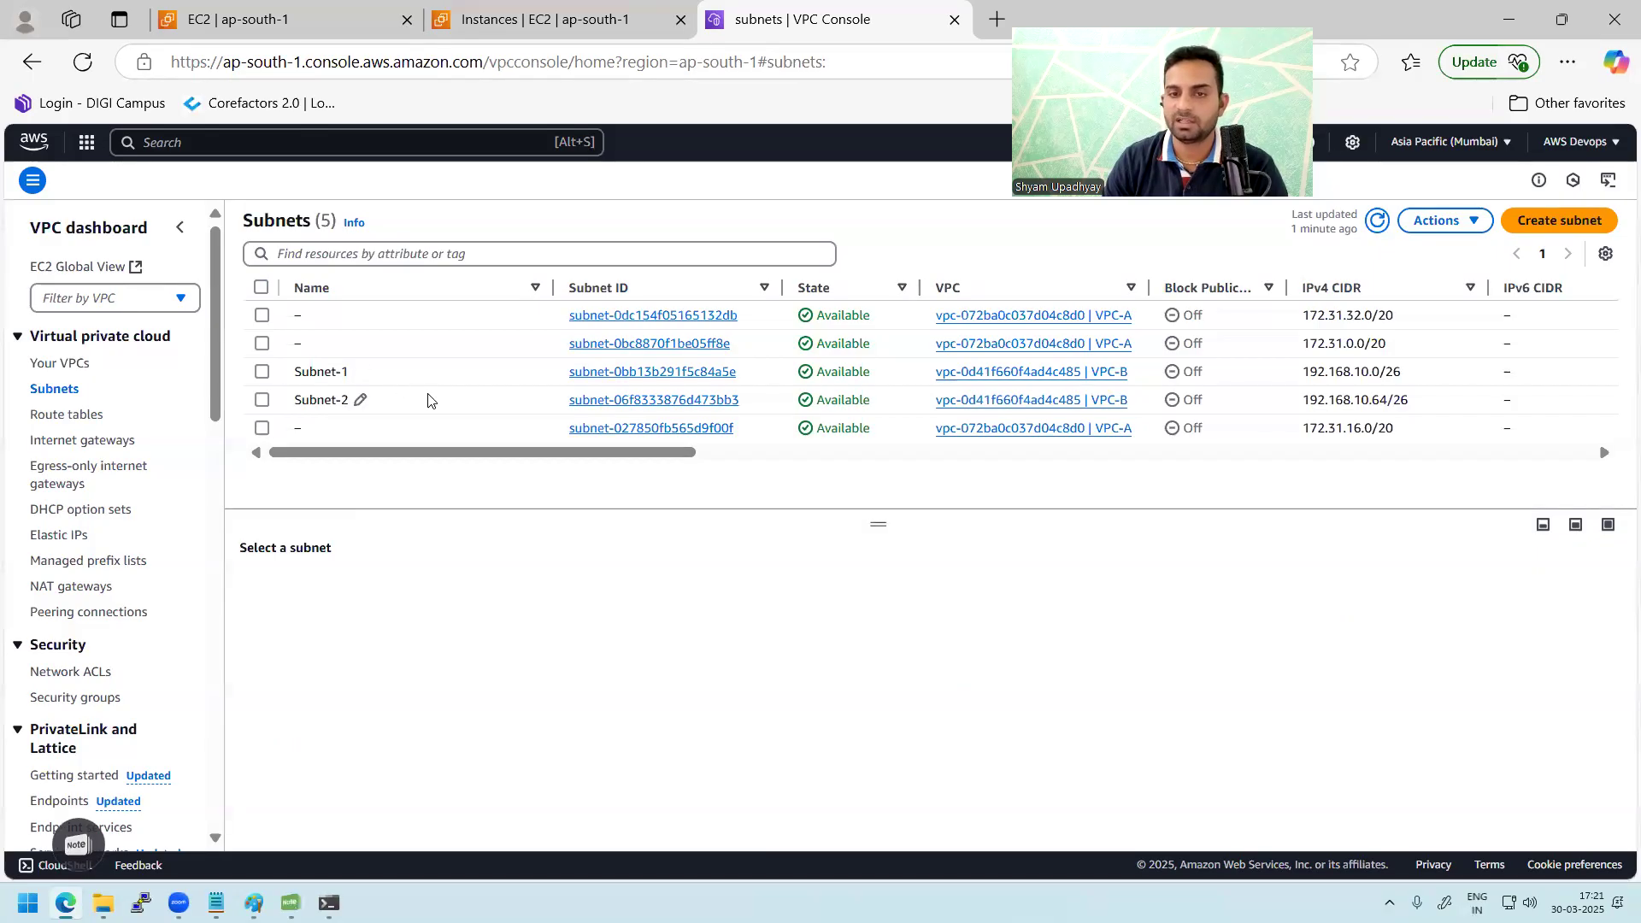
drag(491, 454, 740, 461)
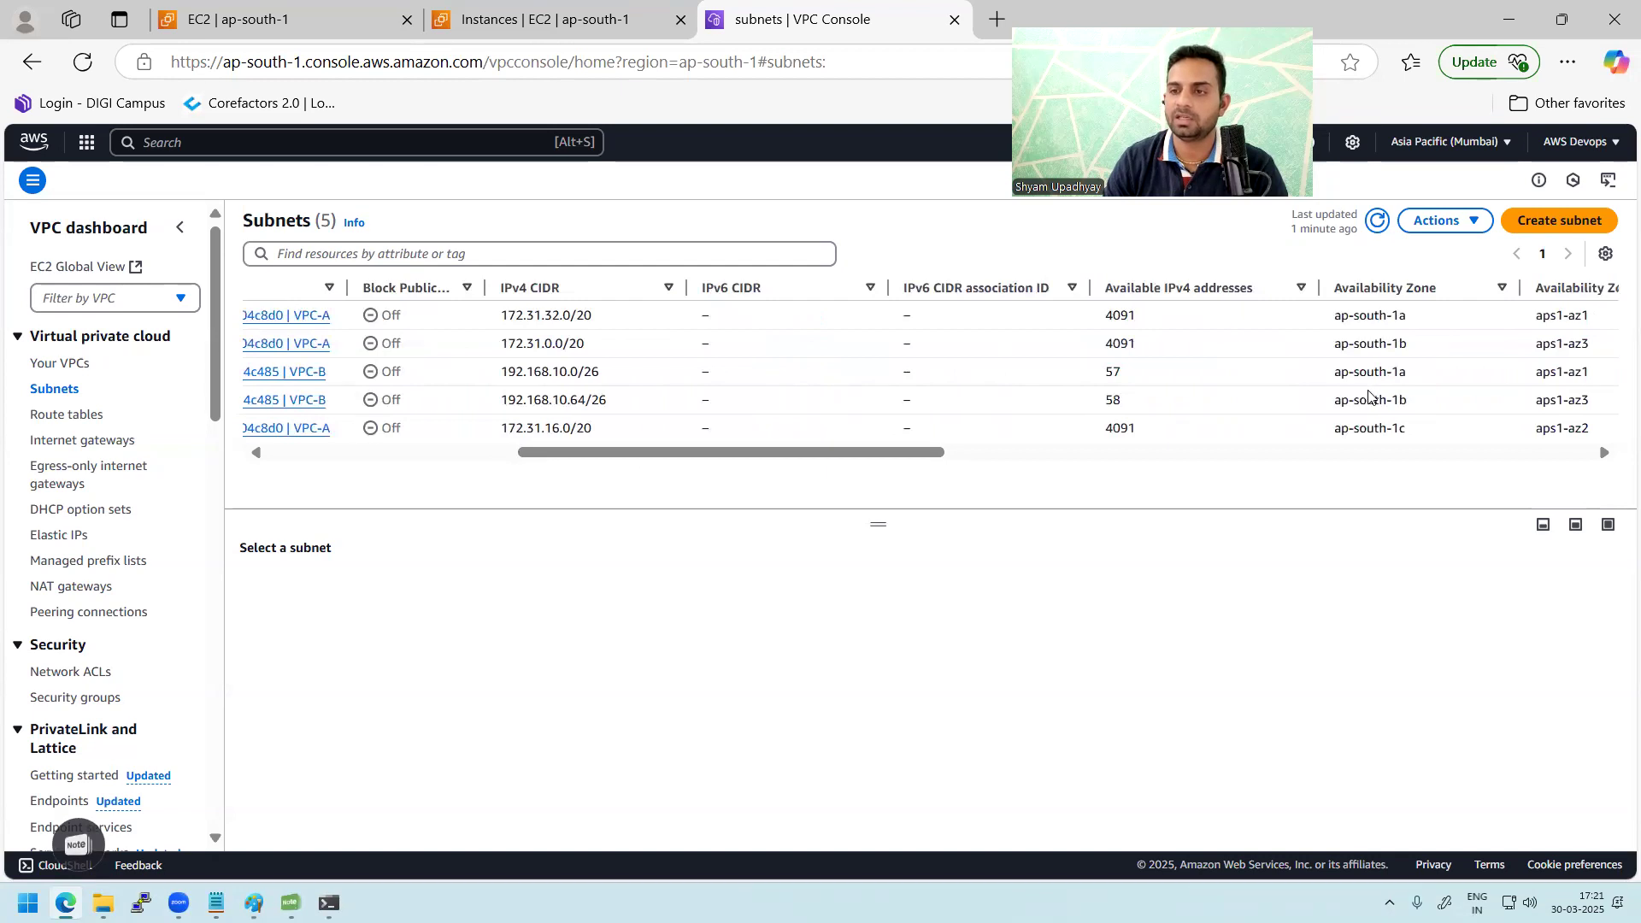
drag(922, 461, 473, 468)
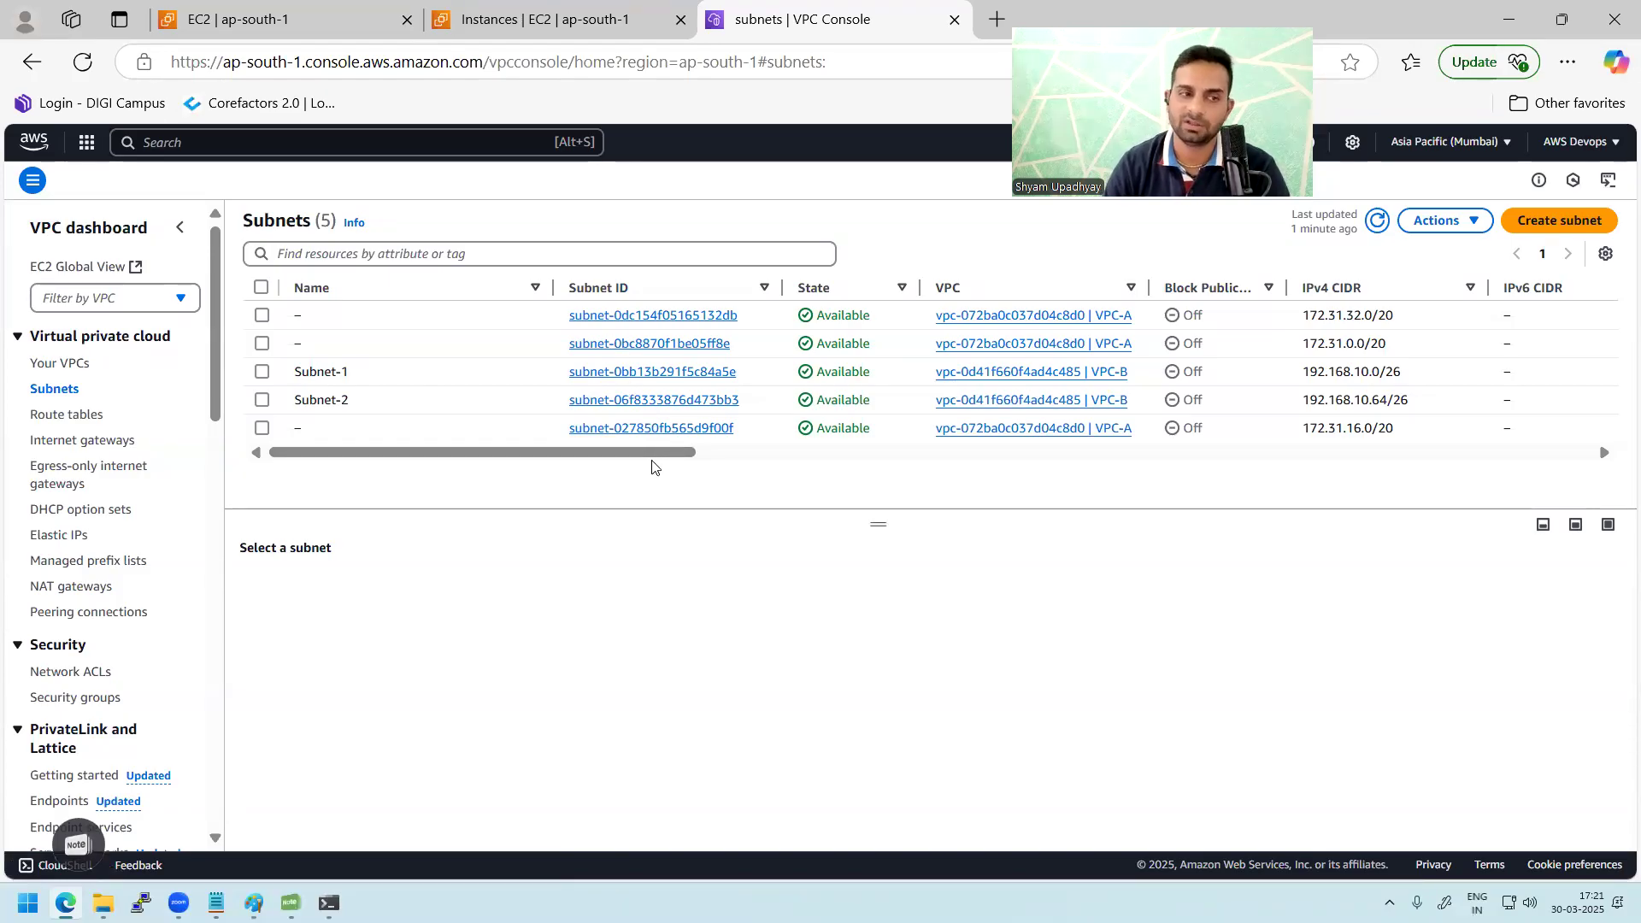
- Check the route tables and internet gateways that belong to VPC-A and VPC-B
click(69, 414)
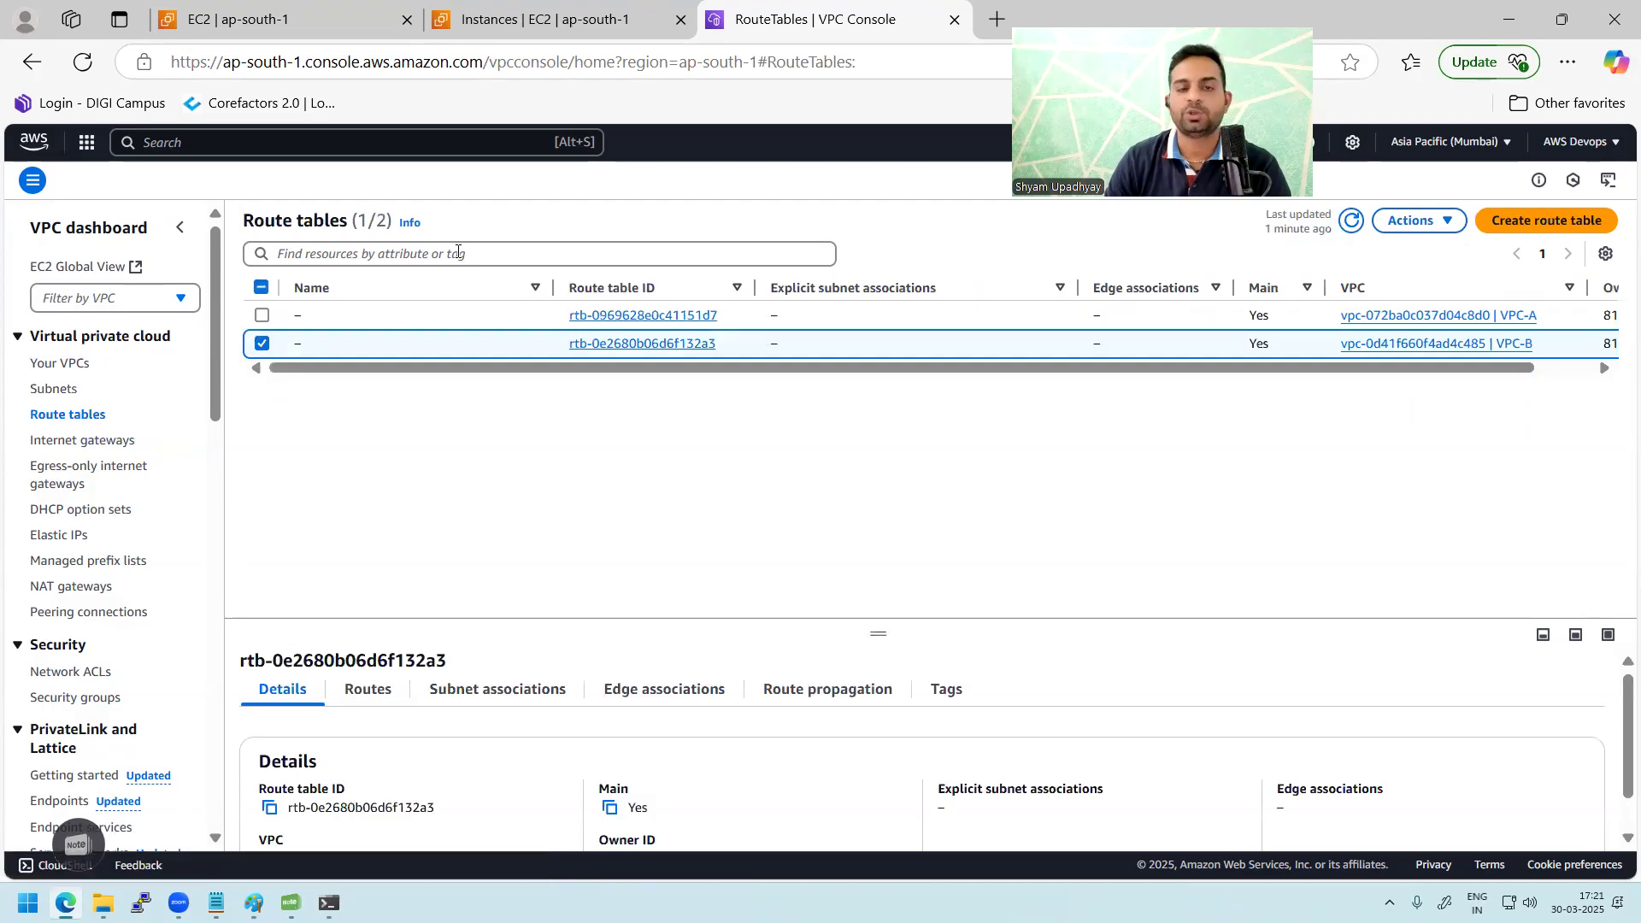
click(262, 344)
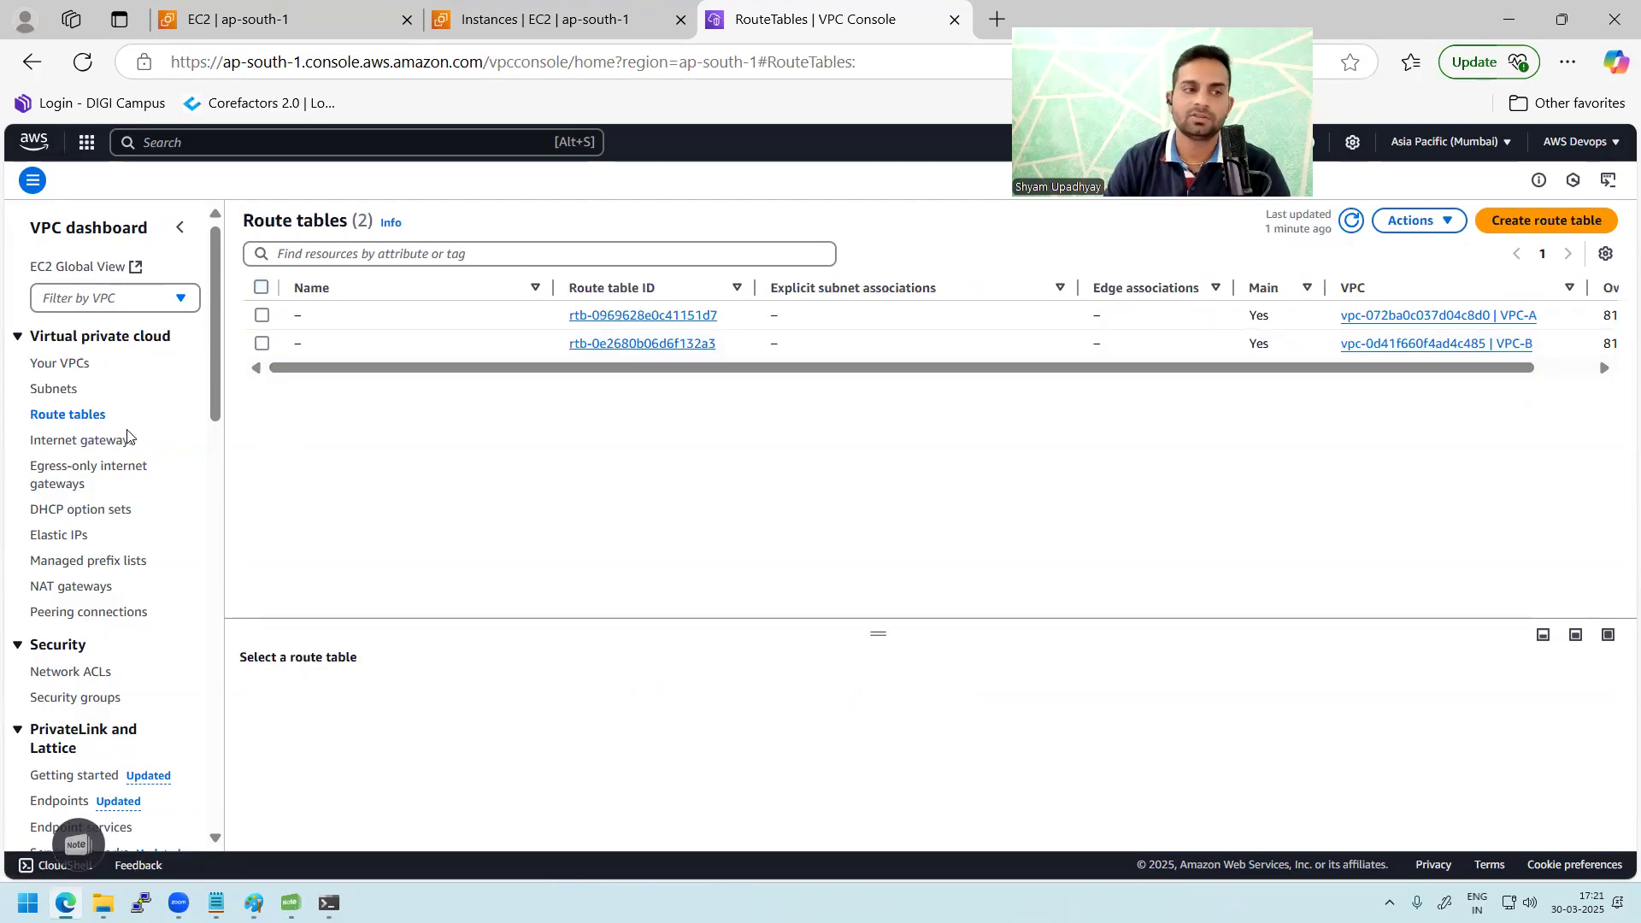
click(118, 440)
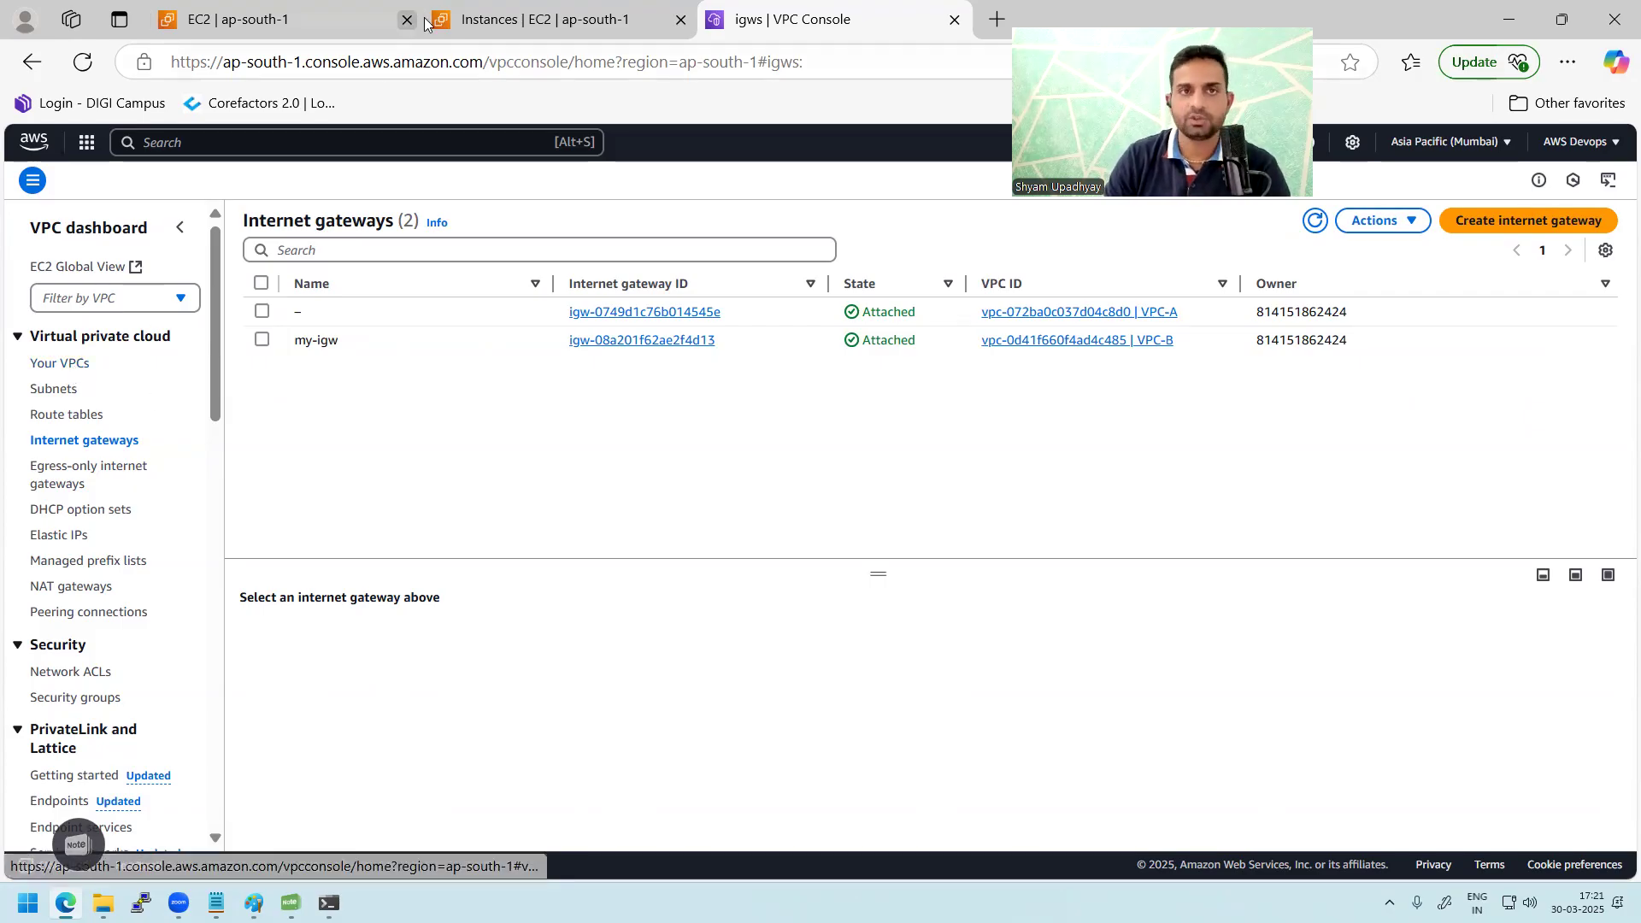
- Switch to the EC2 console and refresh the instances list to check the state of the three terminated servers
click(391, 17)
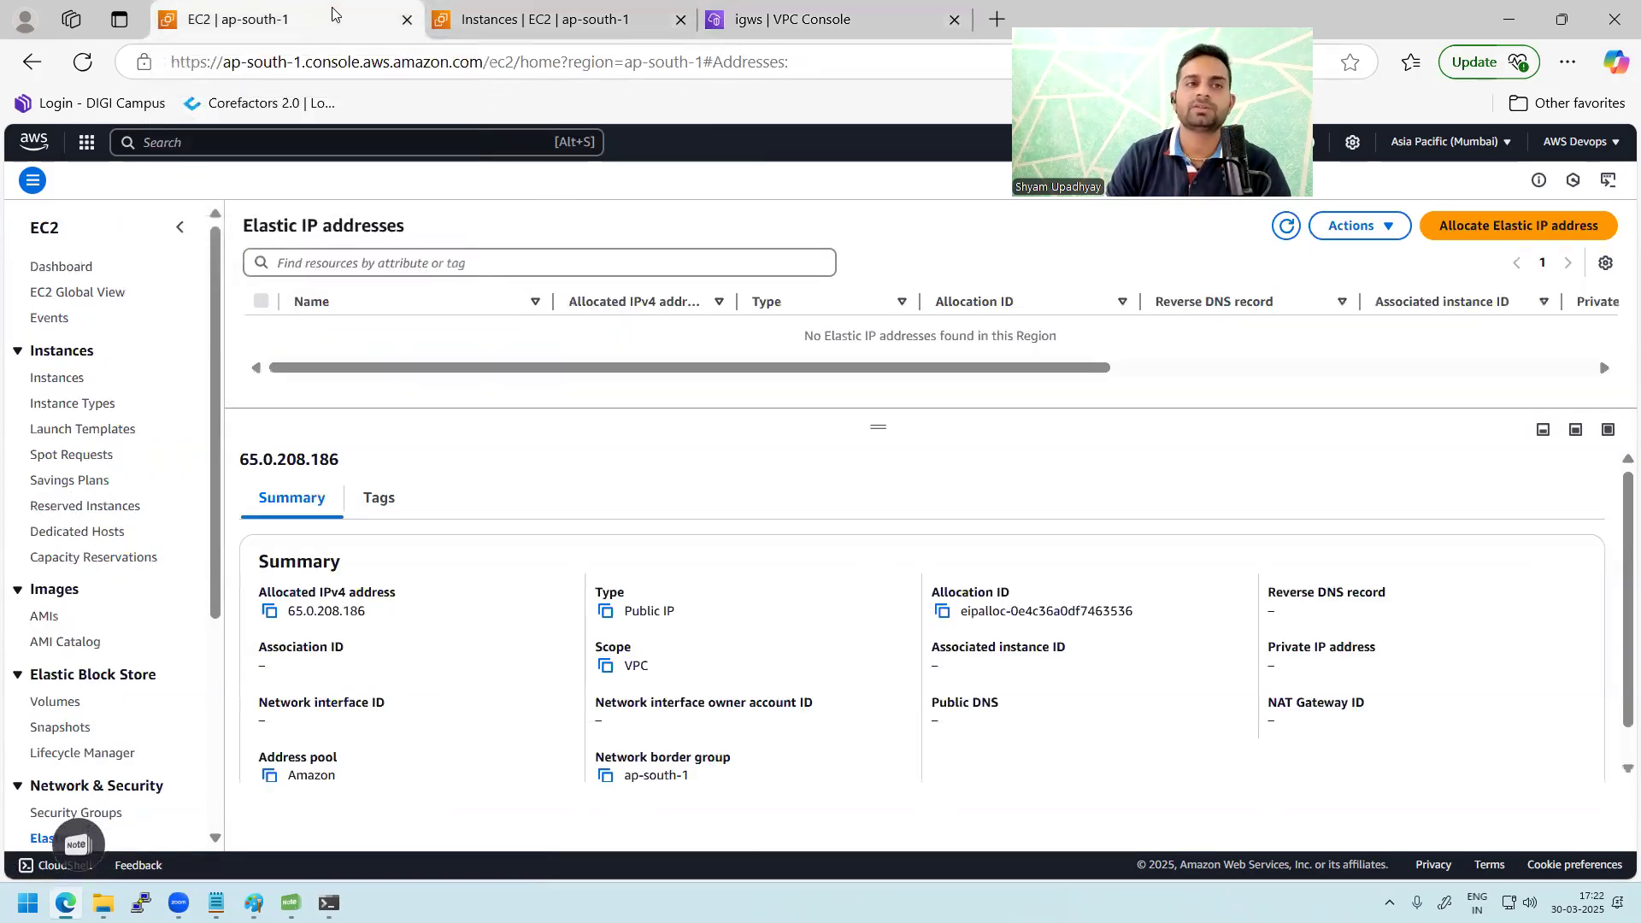
click(60, 379)
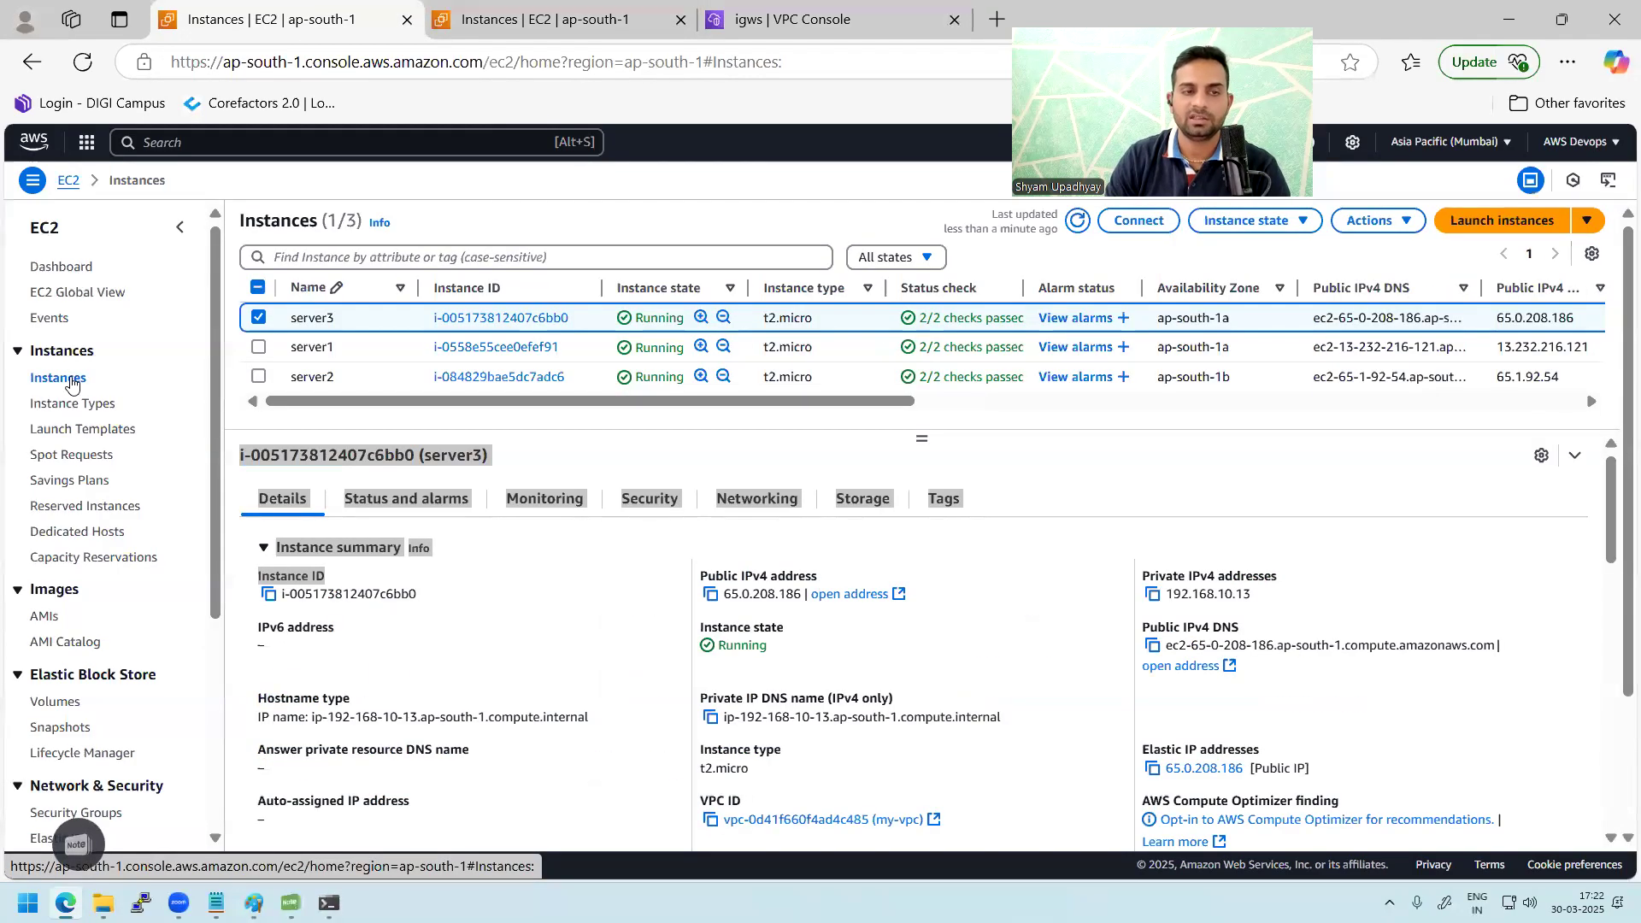
click(1077, 224)
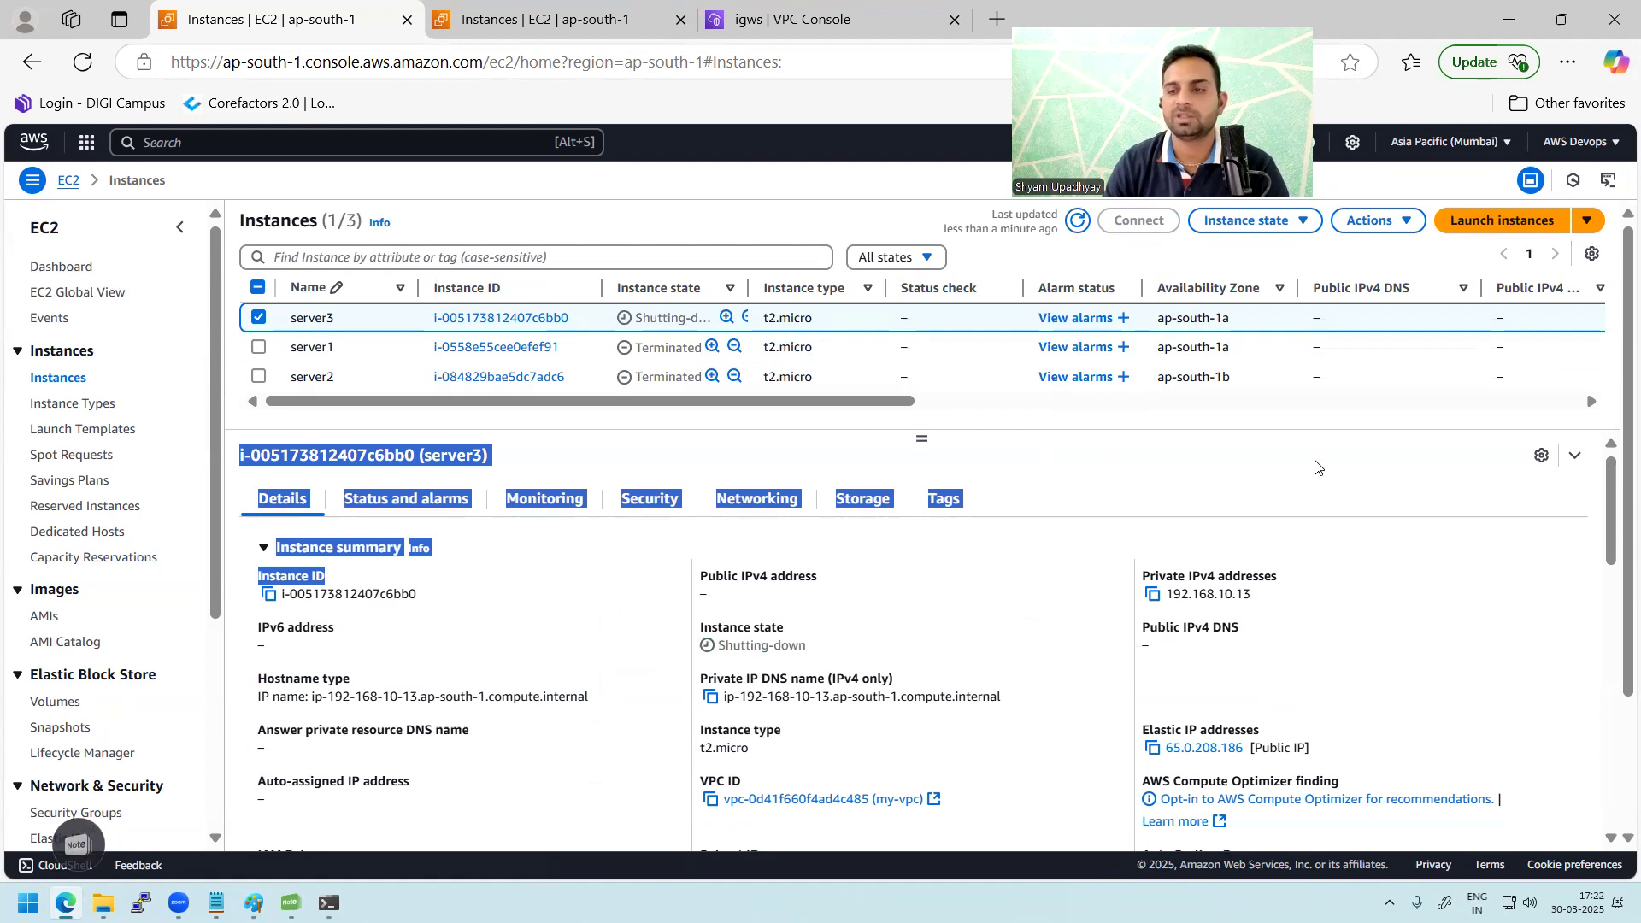
click(1339, 462)
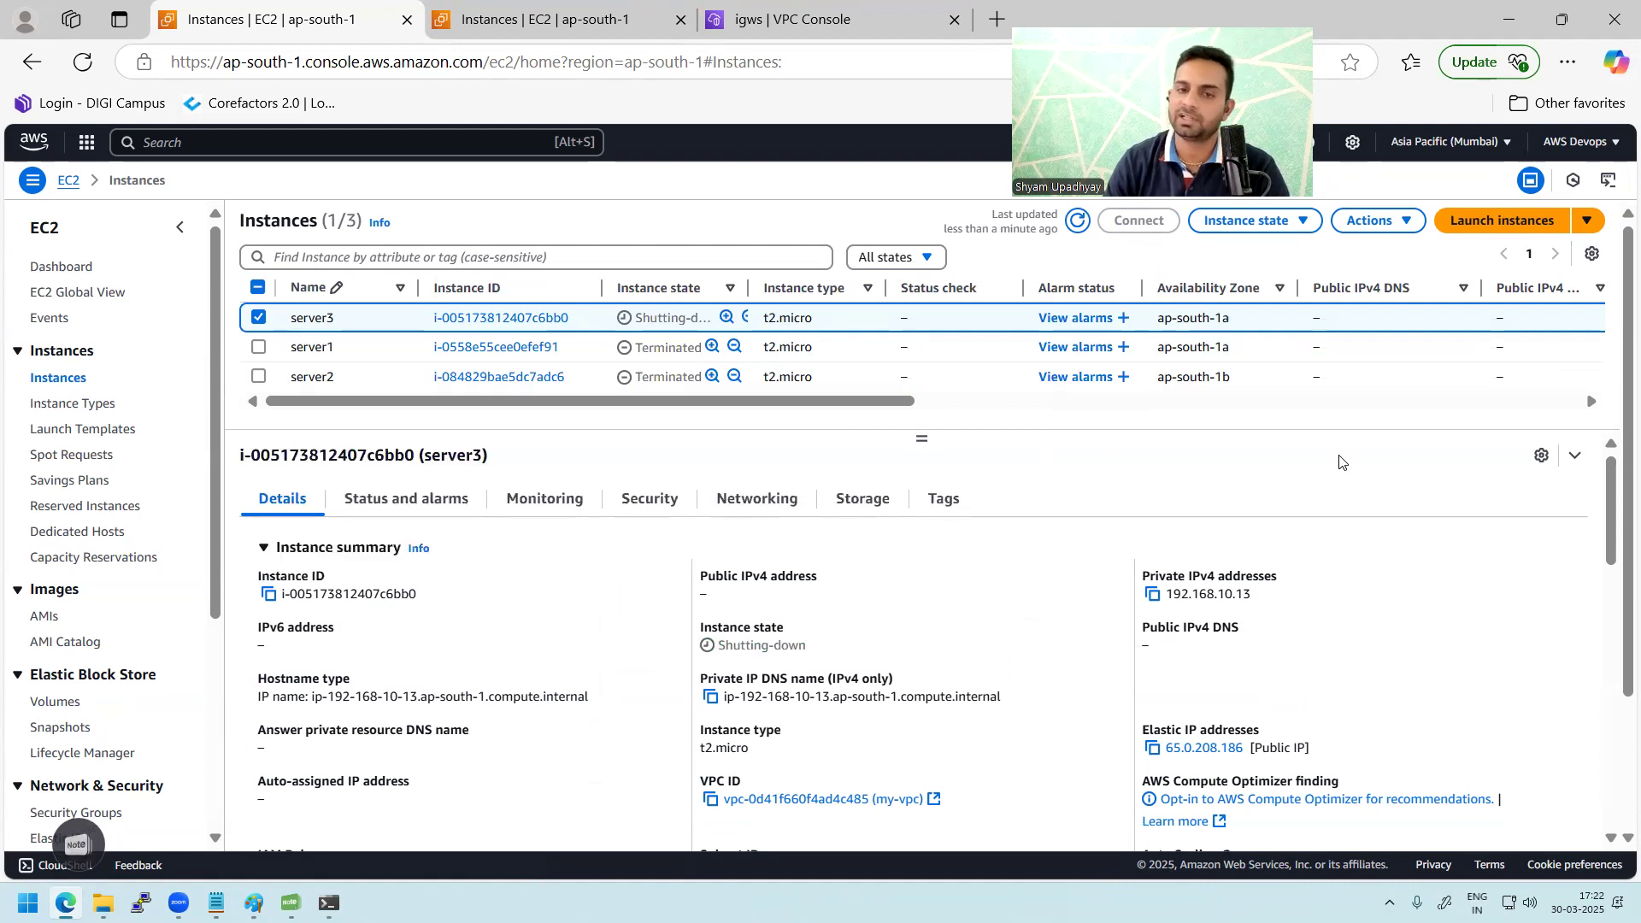
- Start a new EC2 instance launch named "Server1-VPCA" with the Red Hat image
click(1470, 230)
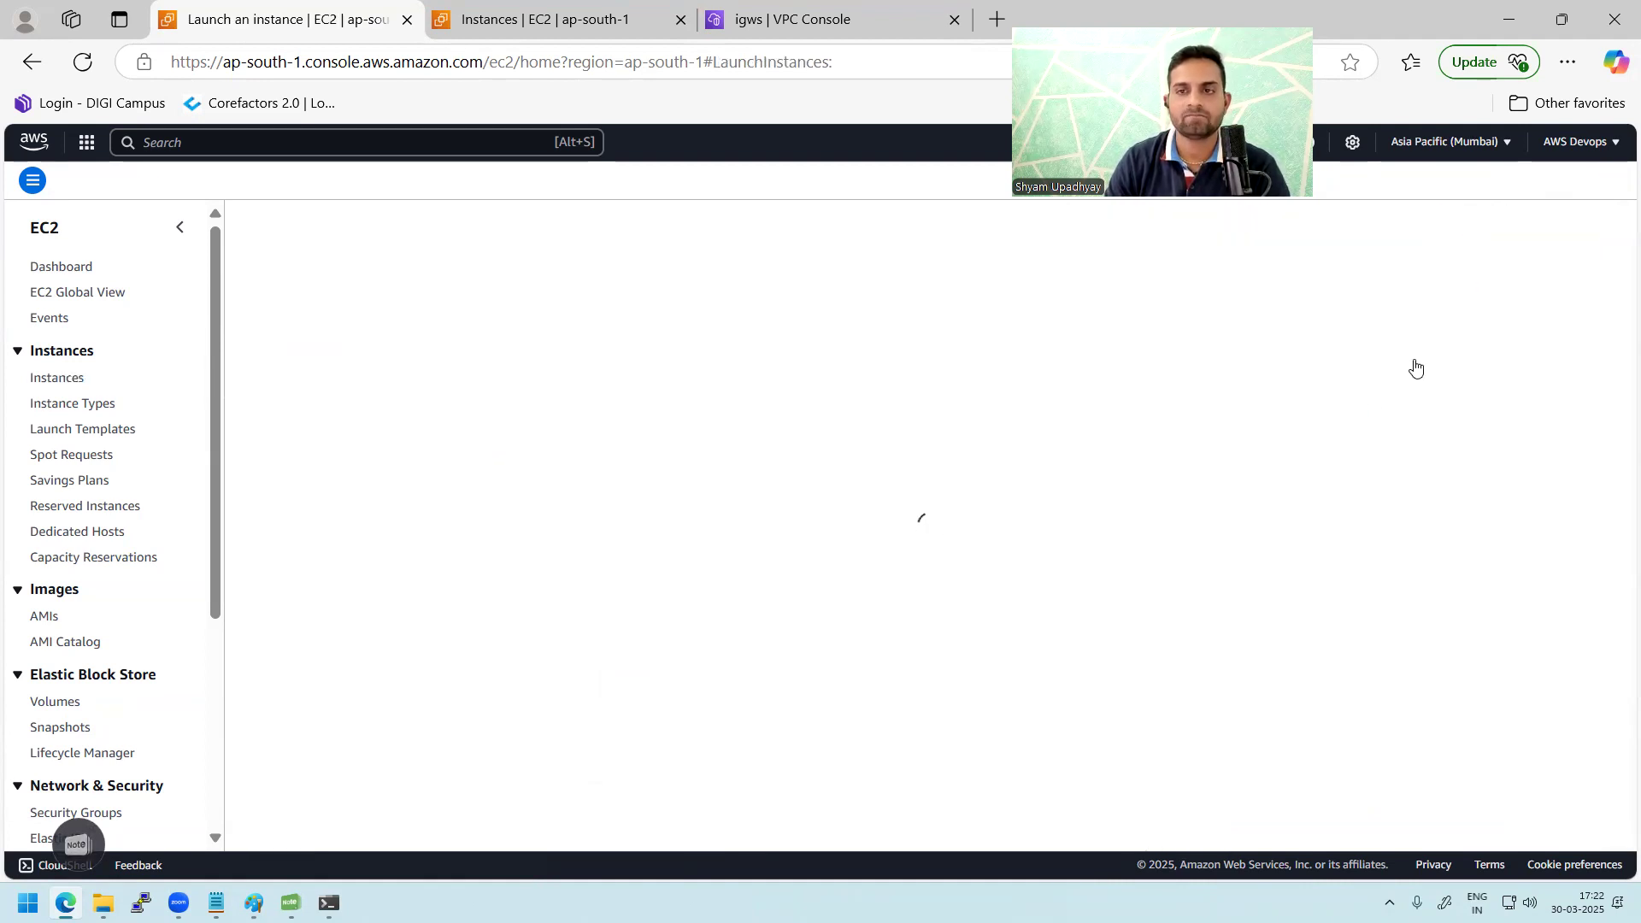
click(456, 361)
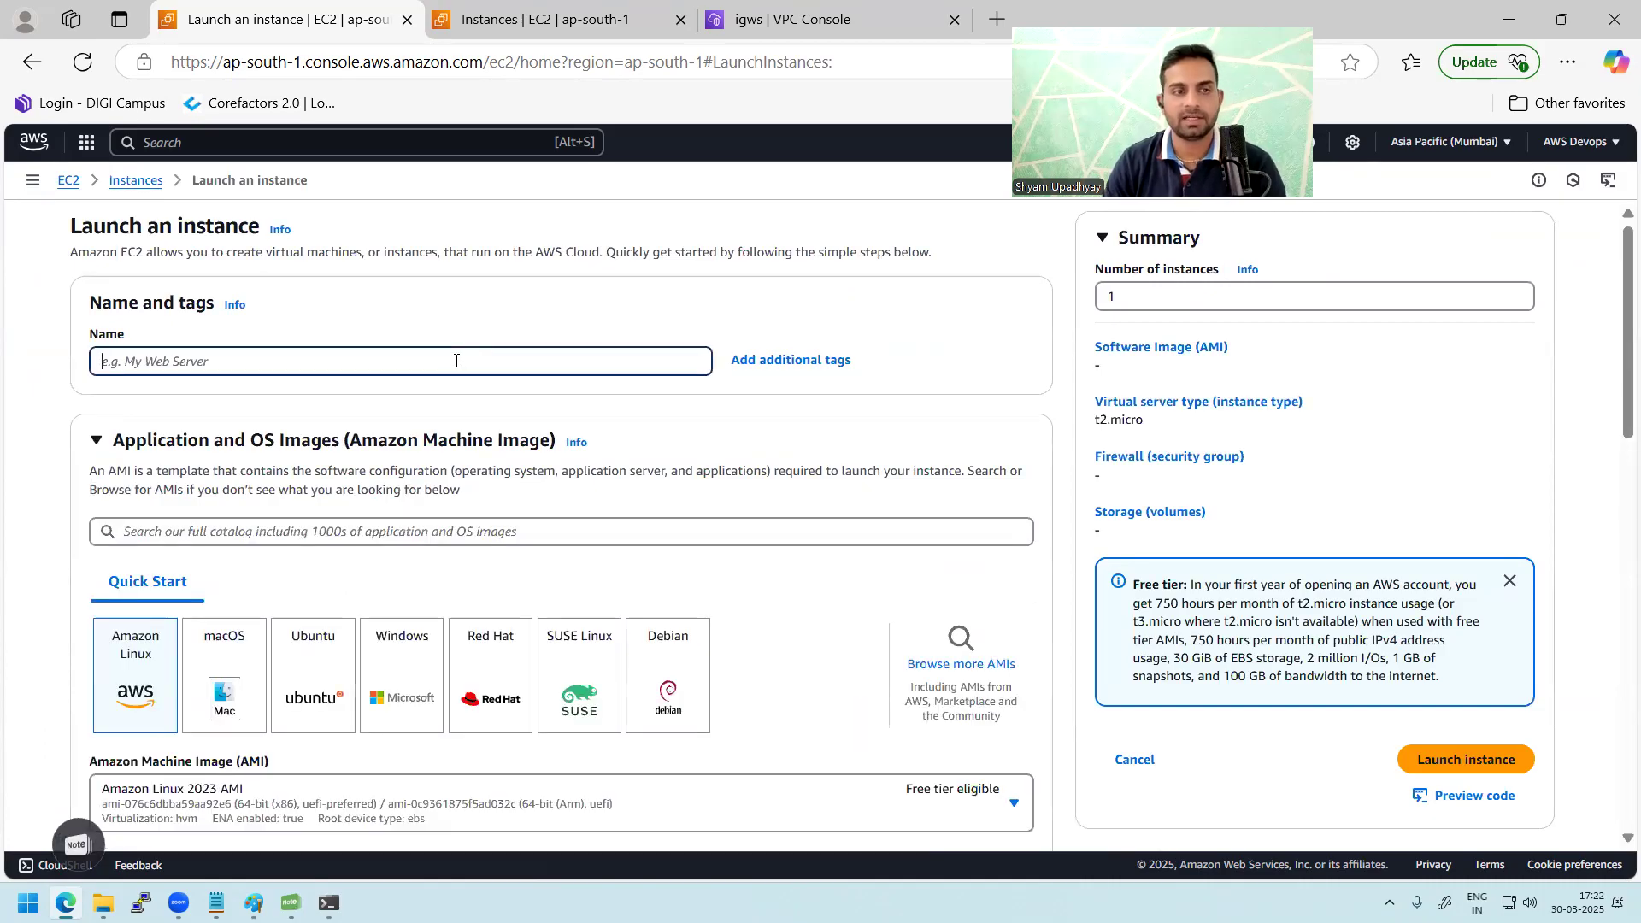
text(Server1-VPCA)
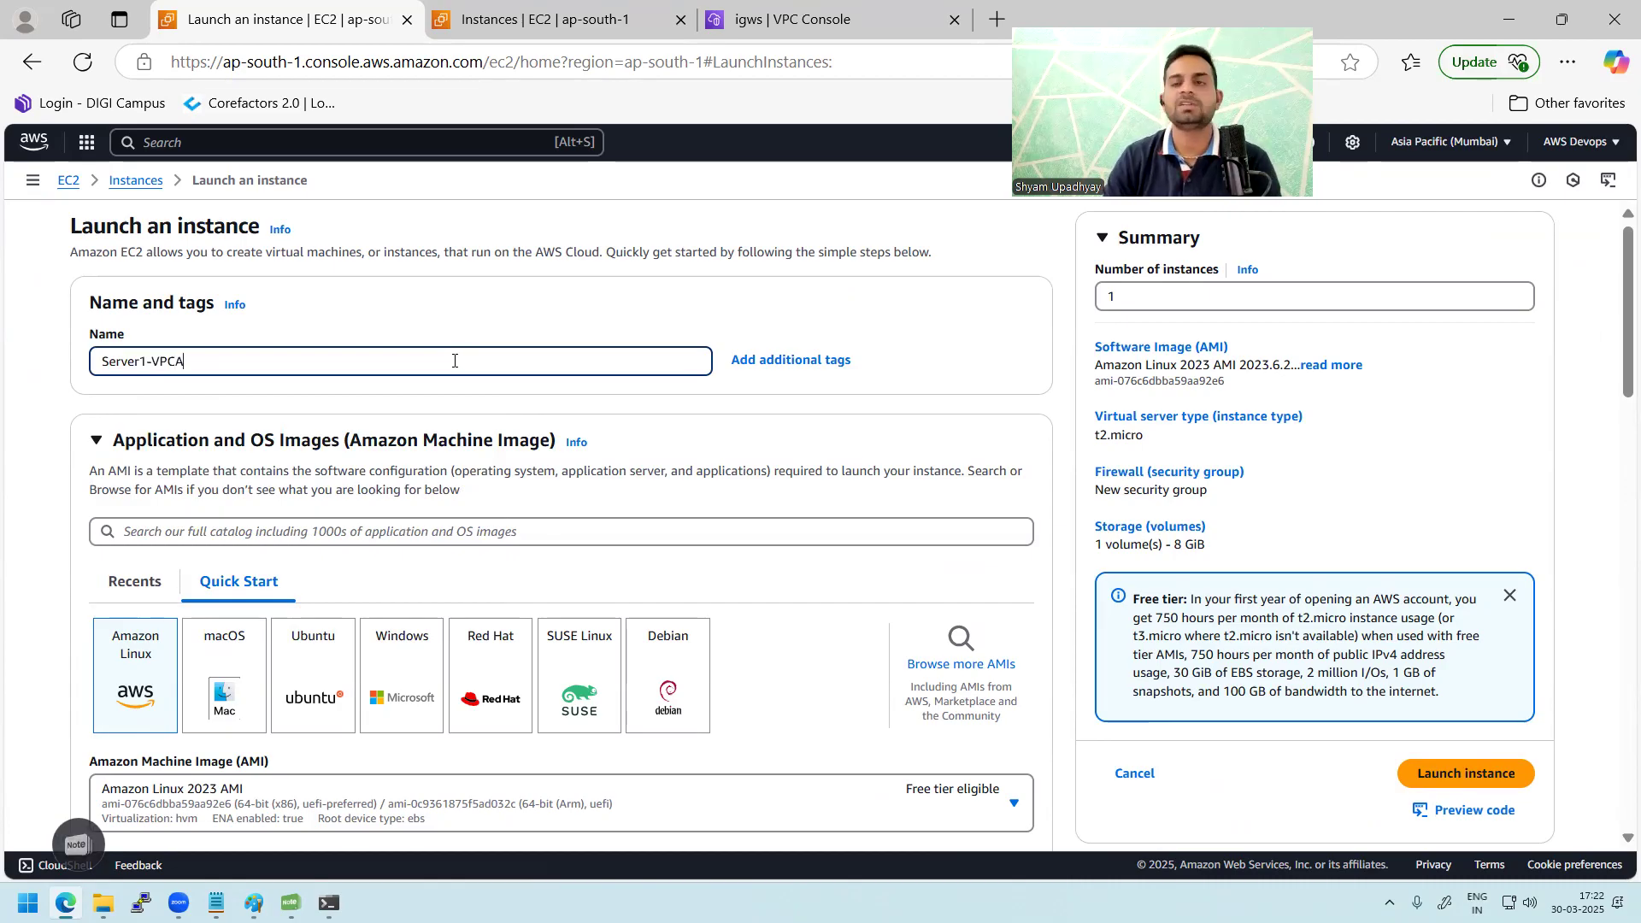
click(468, 688)
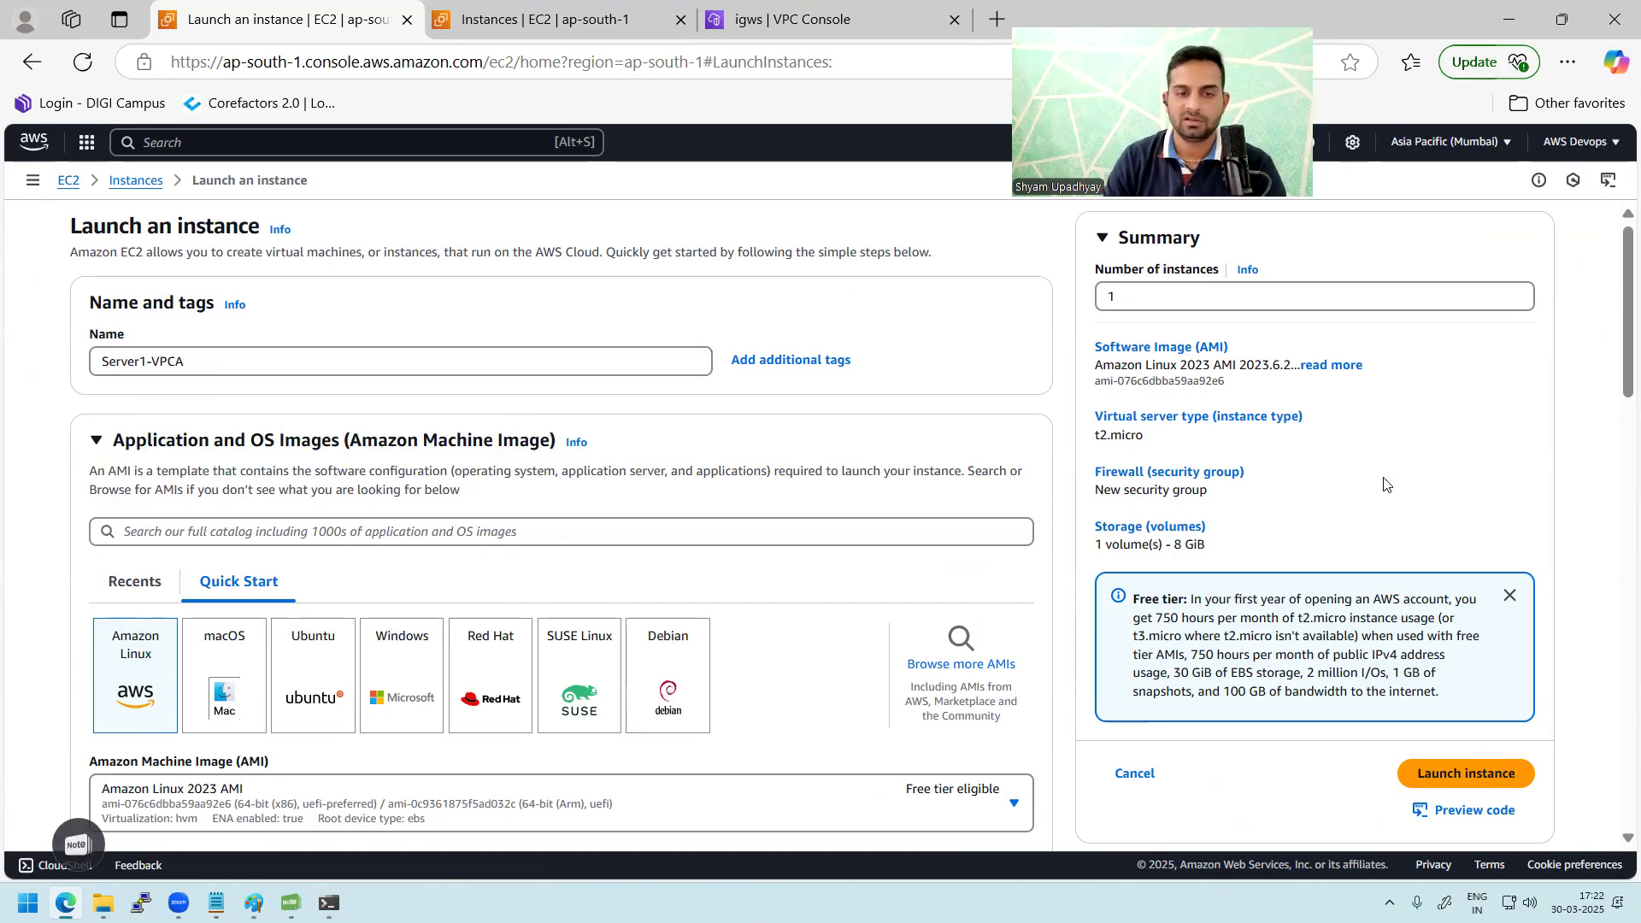
- Select batch-afternoon as the new instance's key pair
drag(1618, 389, 1618, 525)
scroll(901, 543, down, 5)
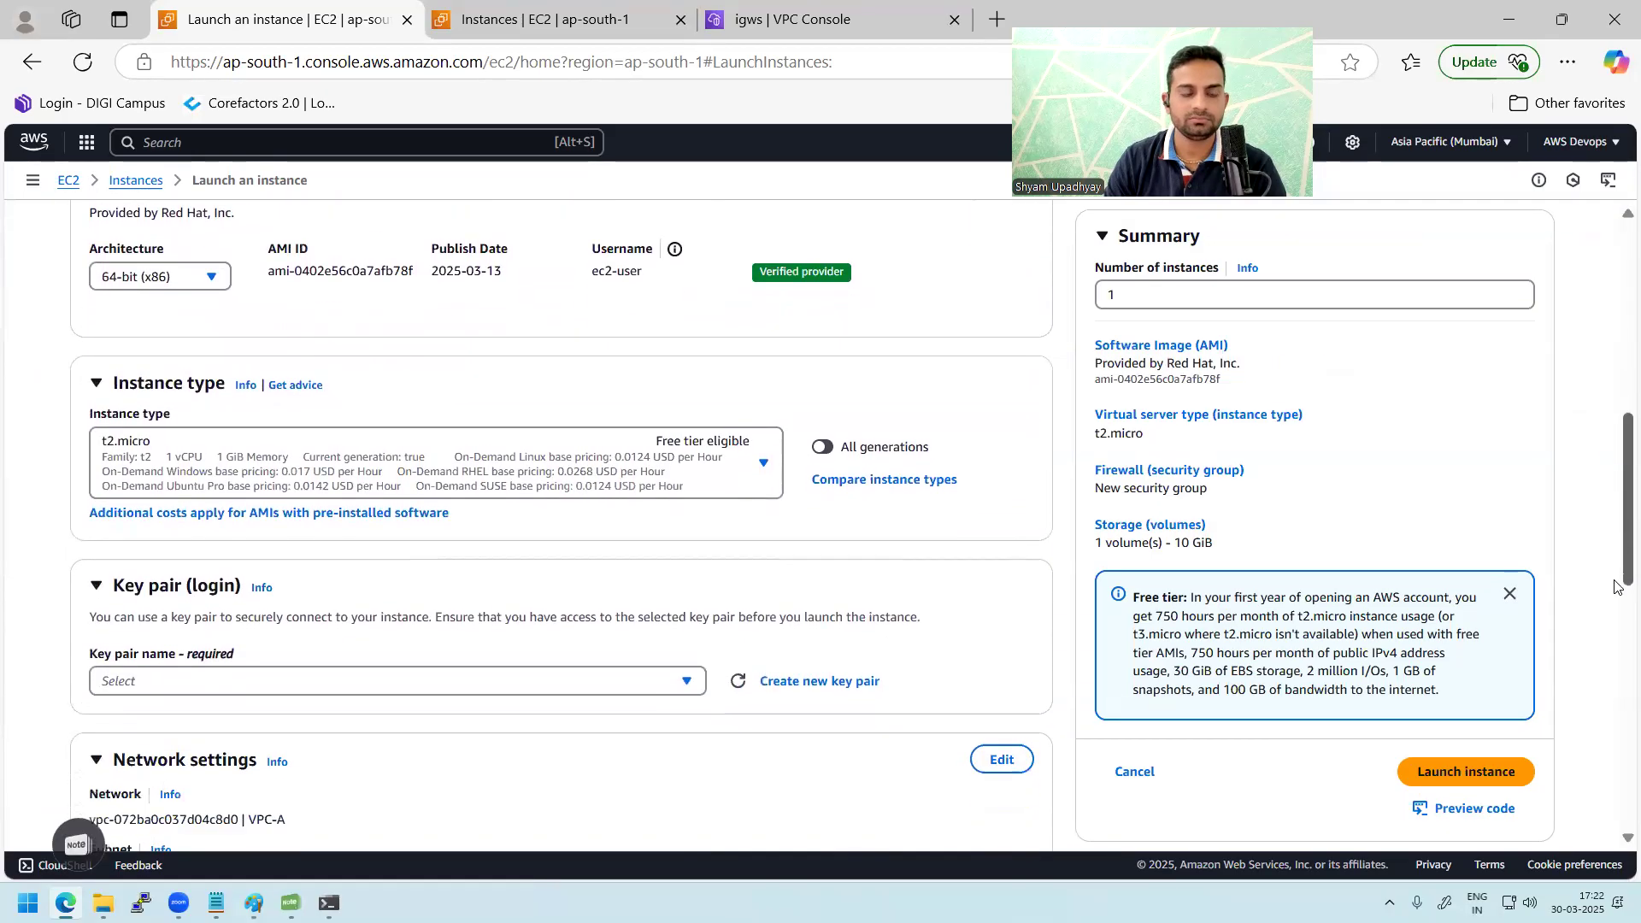
click(666, 439)
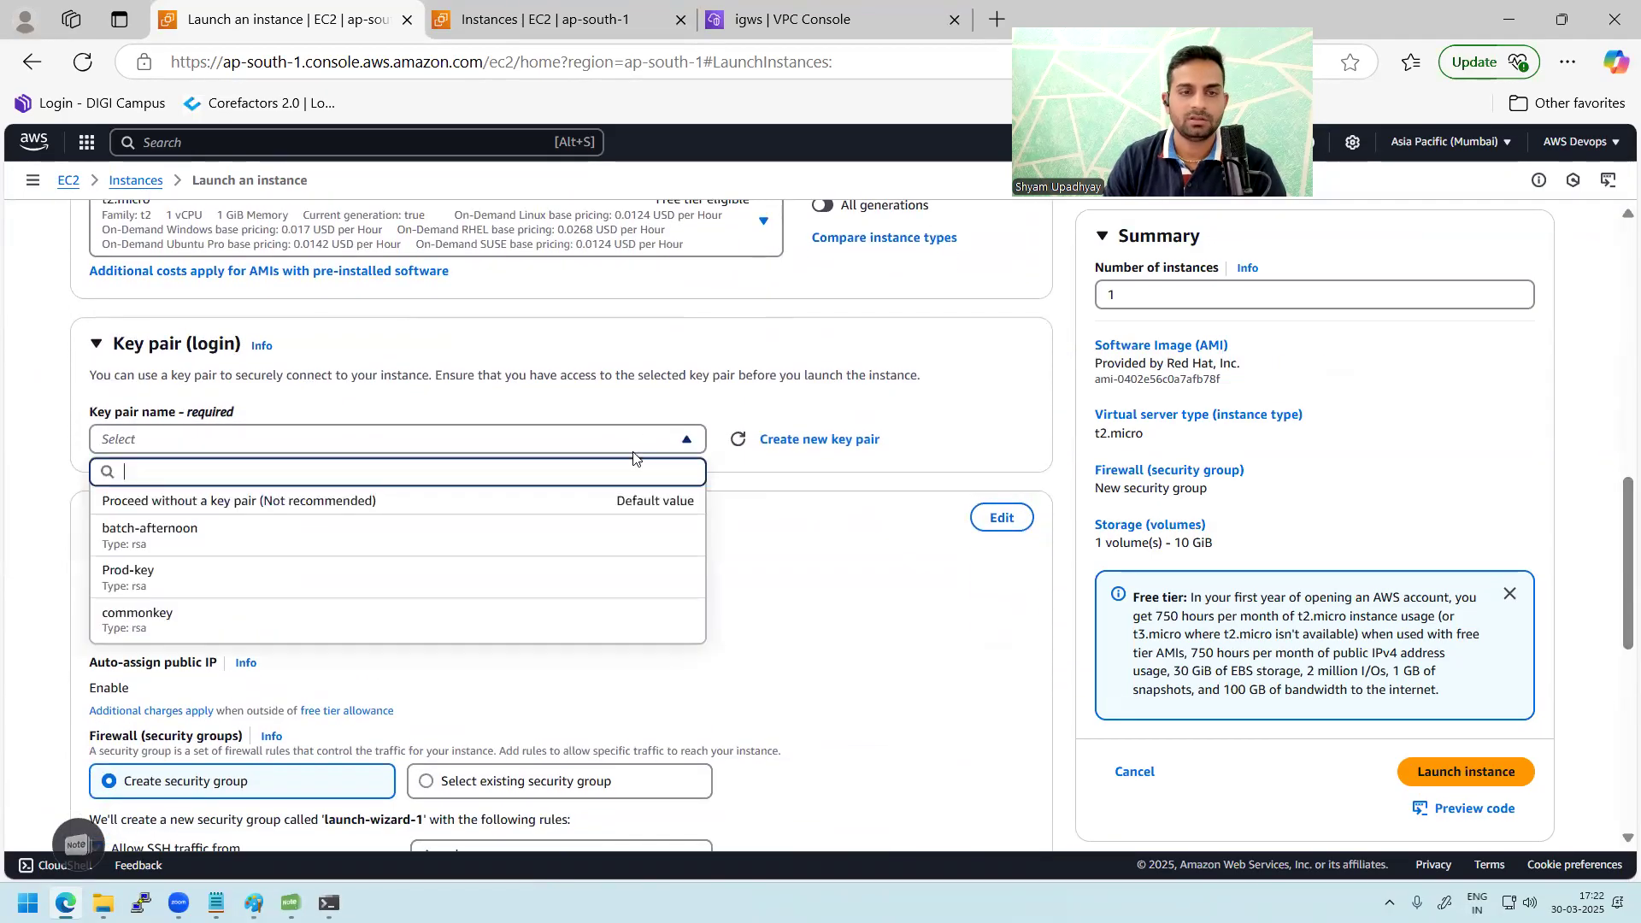
click(344, 547)
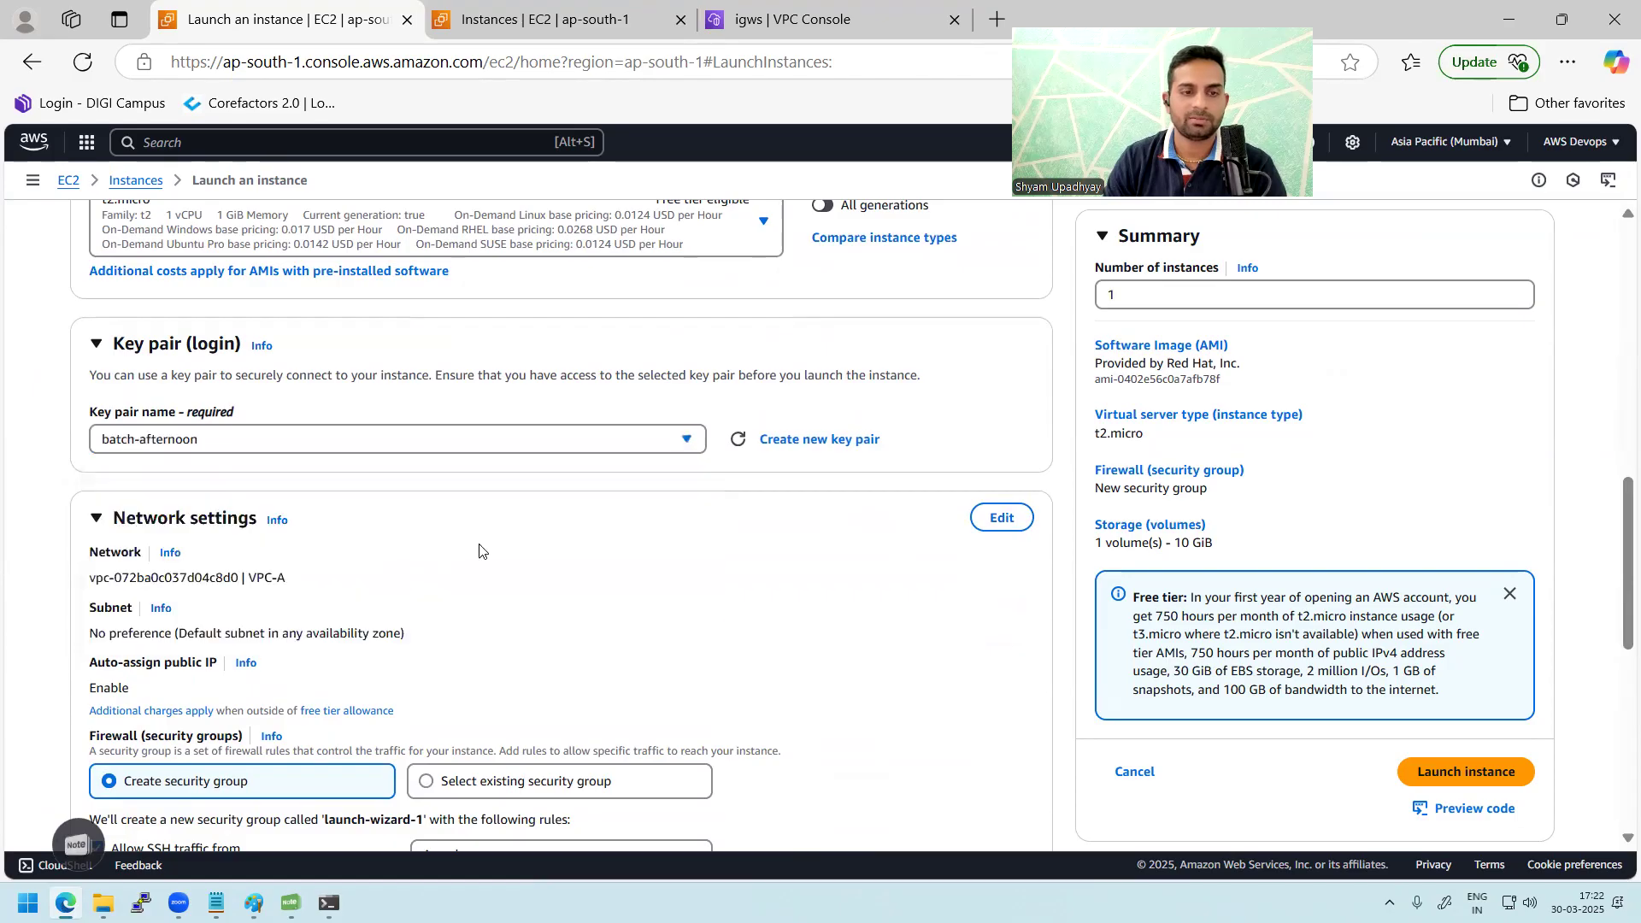
- Make the instance's network settings editable and choose VPC-A (172.31.0.0/16) as its VPC
click(995, 517)
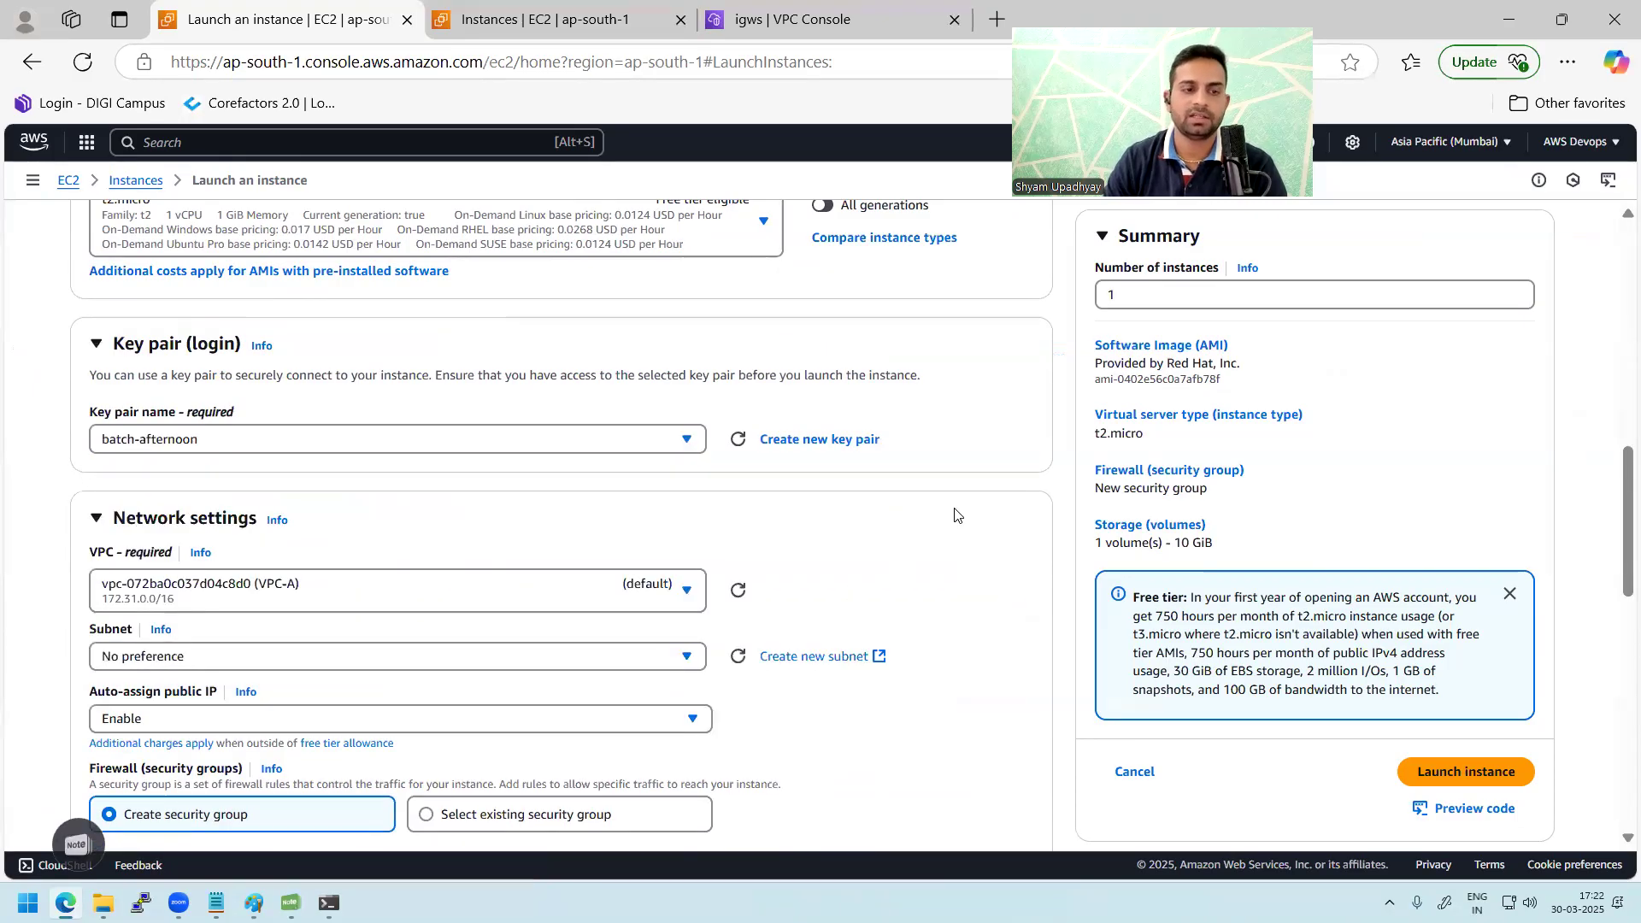
click(677, 603)
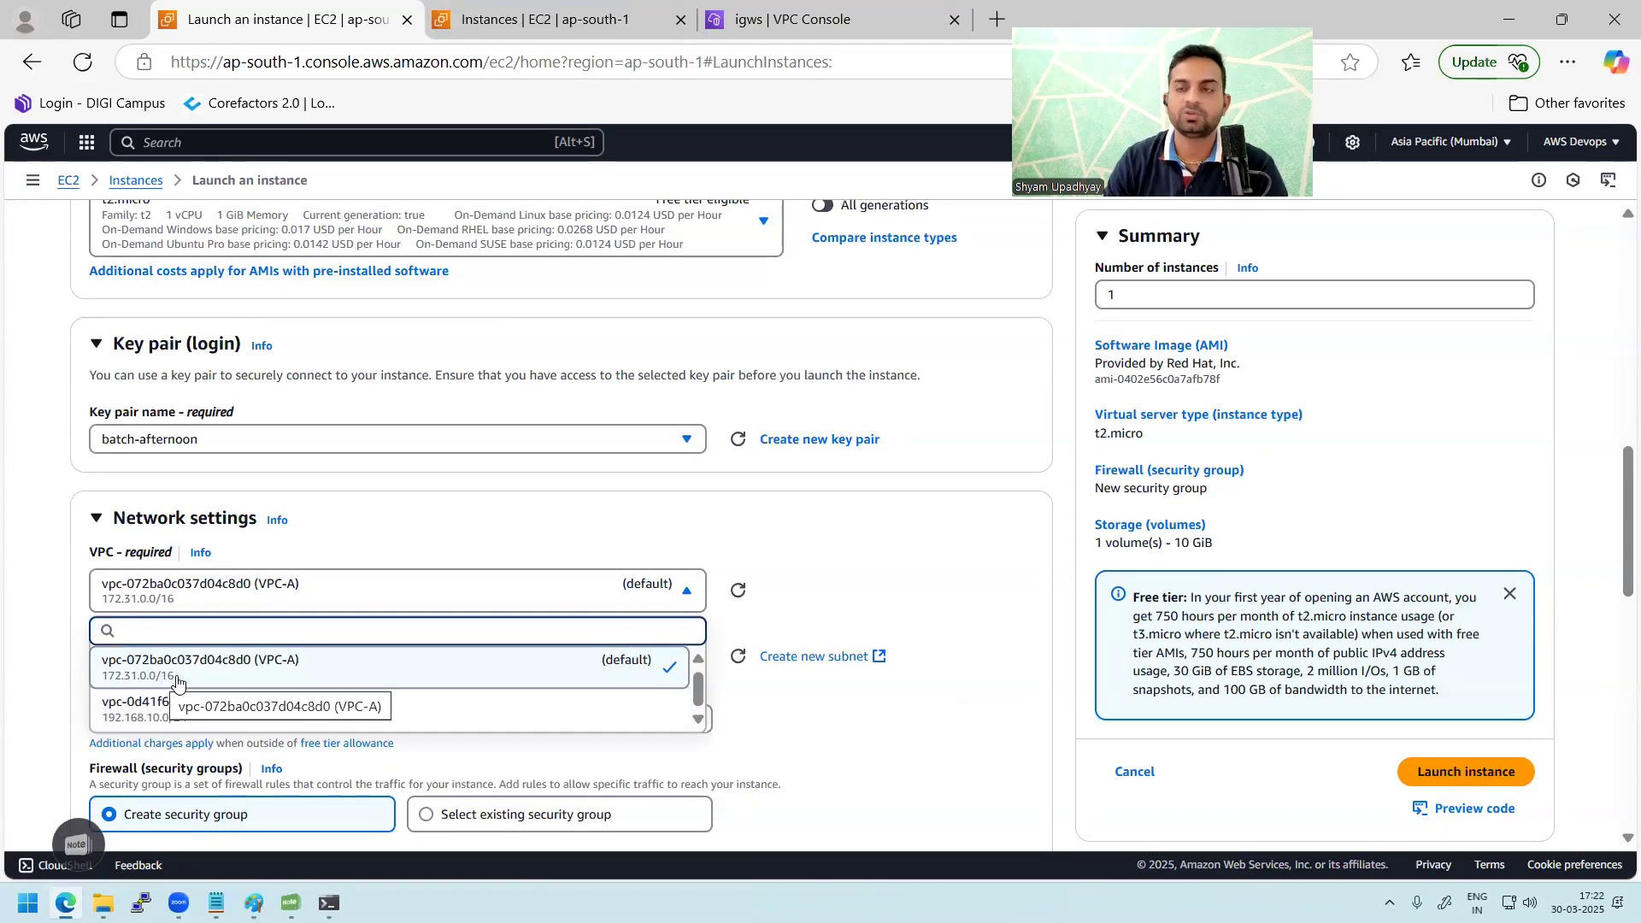
click(205, 680)
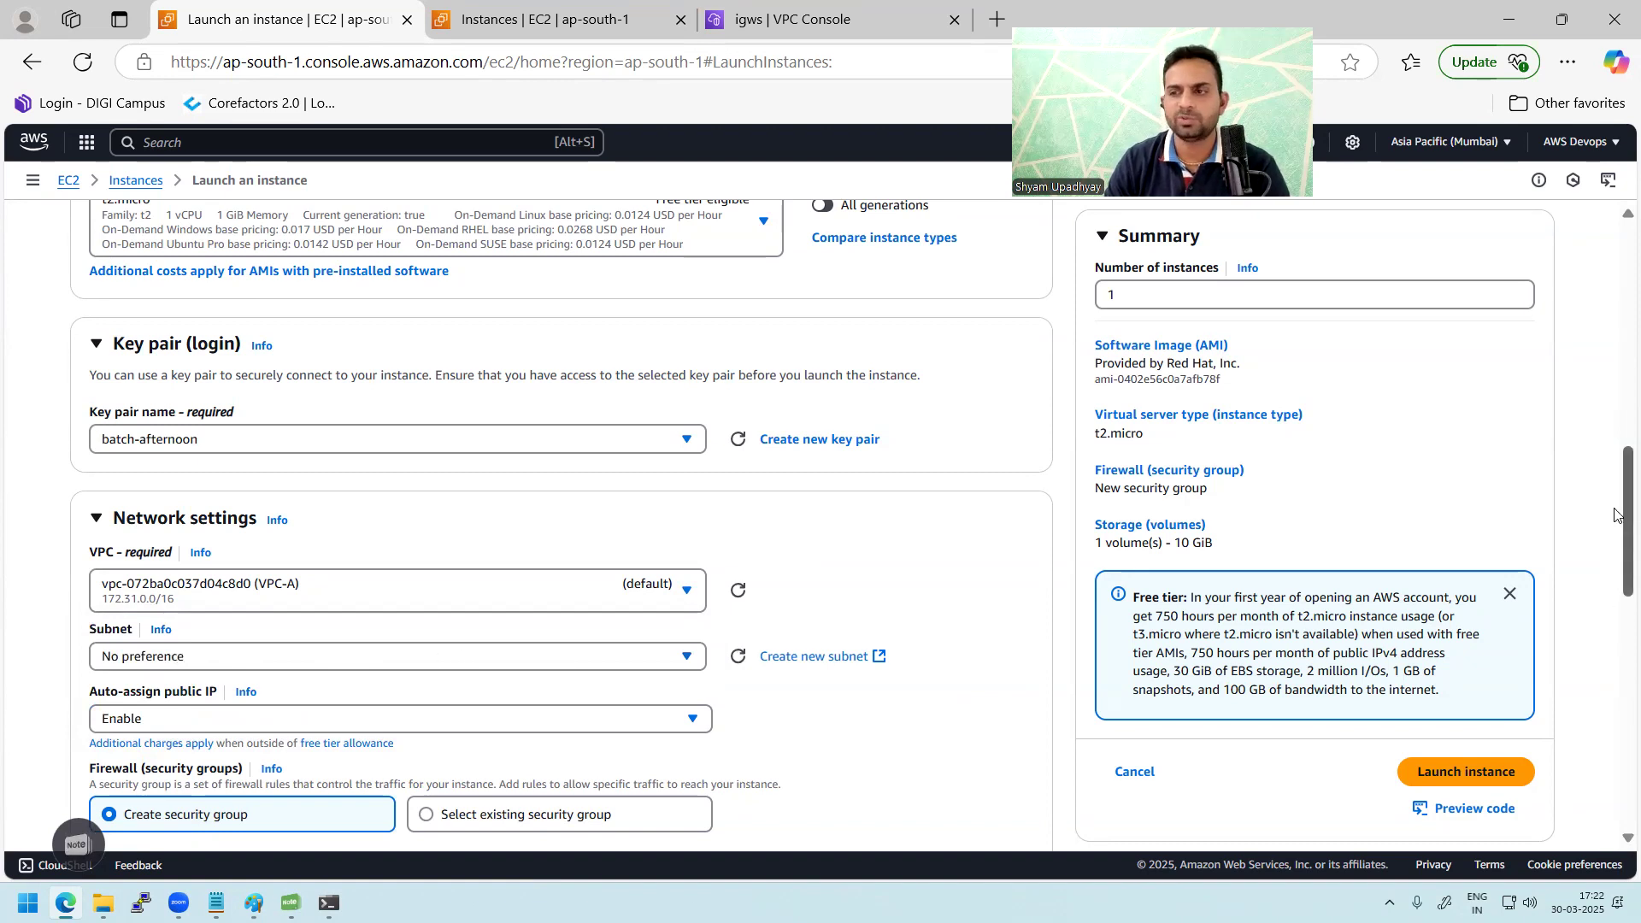
- Assign the existing default security group to the instance instead of creating a new one
scroll(1614, 513, down, 5)
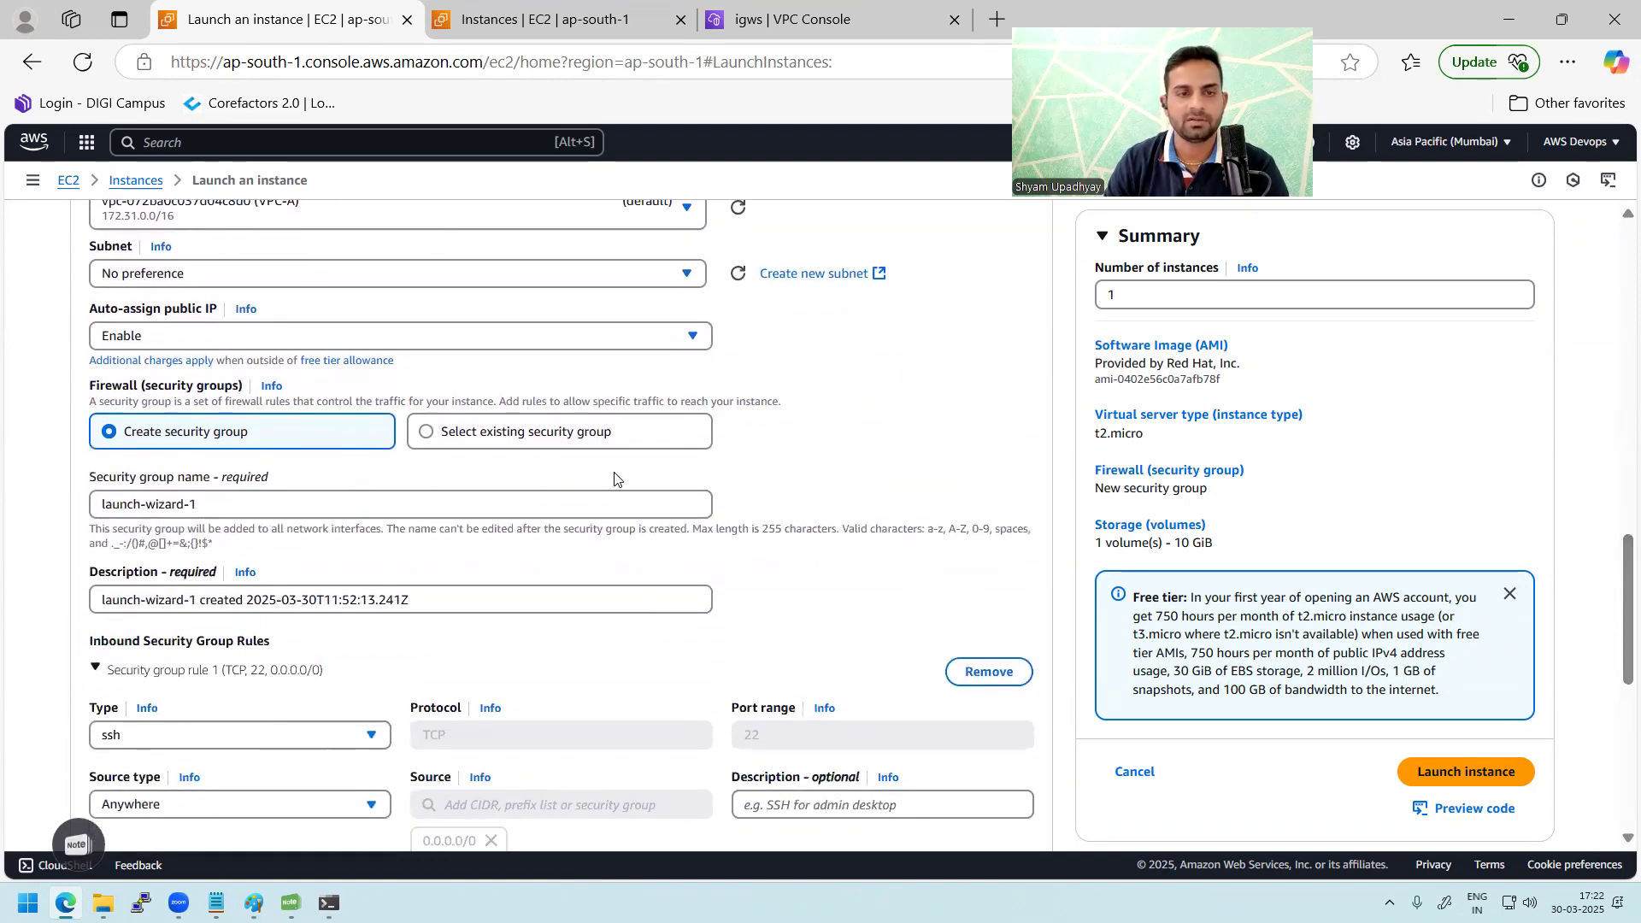
click(547, 434)
click(290, 506)
click(205, 570)
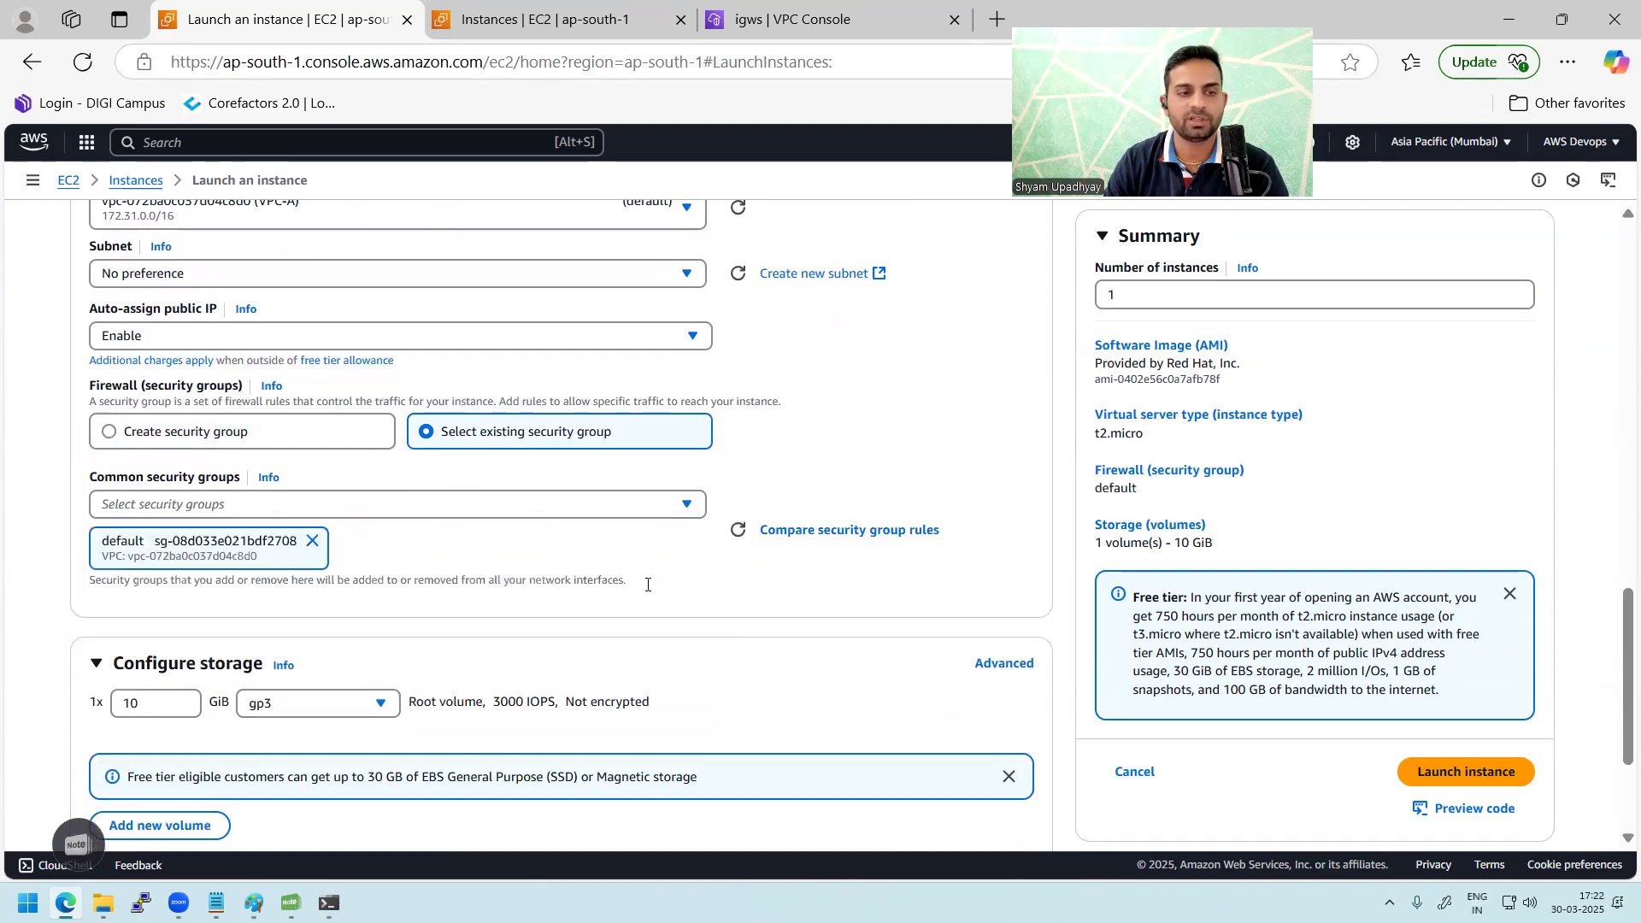
- Switch to Paint and add a note below the Case-1 line: "SG:", "Inbound: all traffic" and "Outbound: all traffic"
click(254, 902)
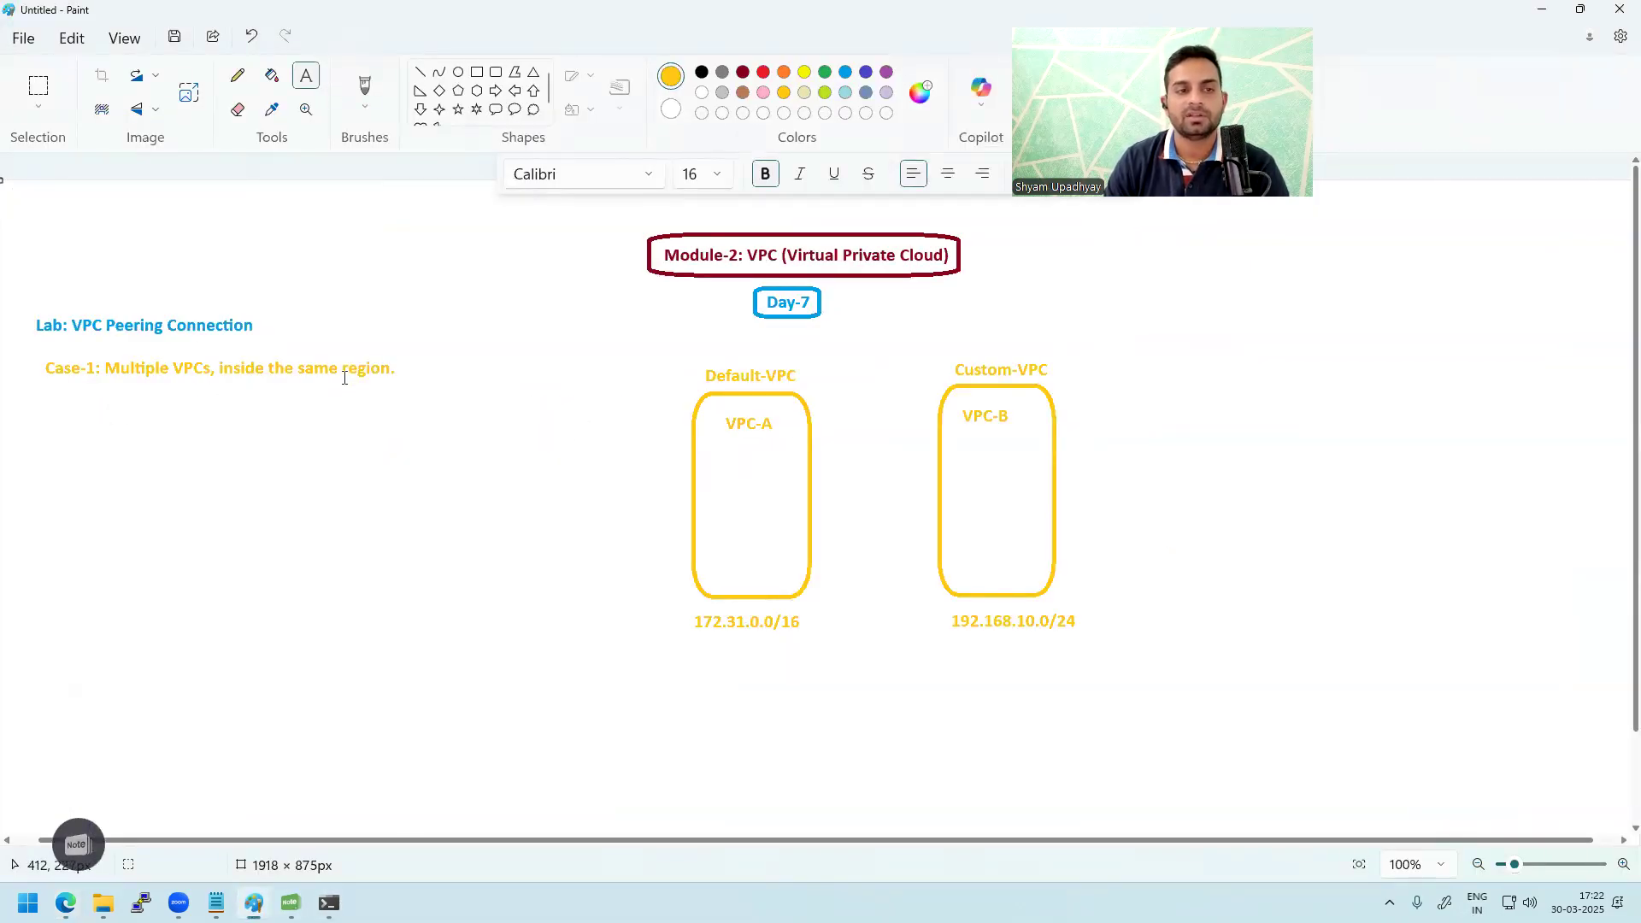
drag(33, 394, 529, 513)
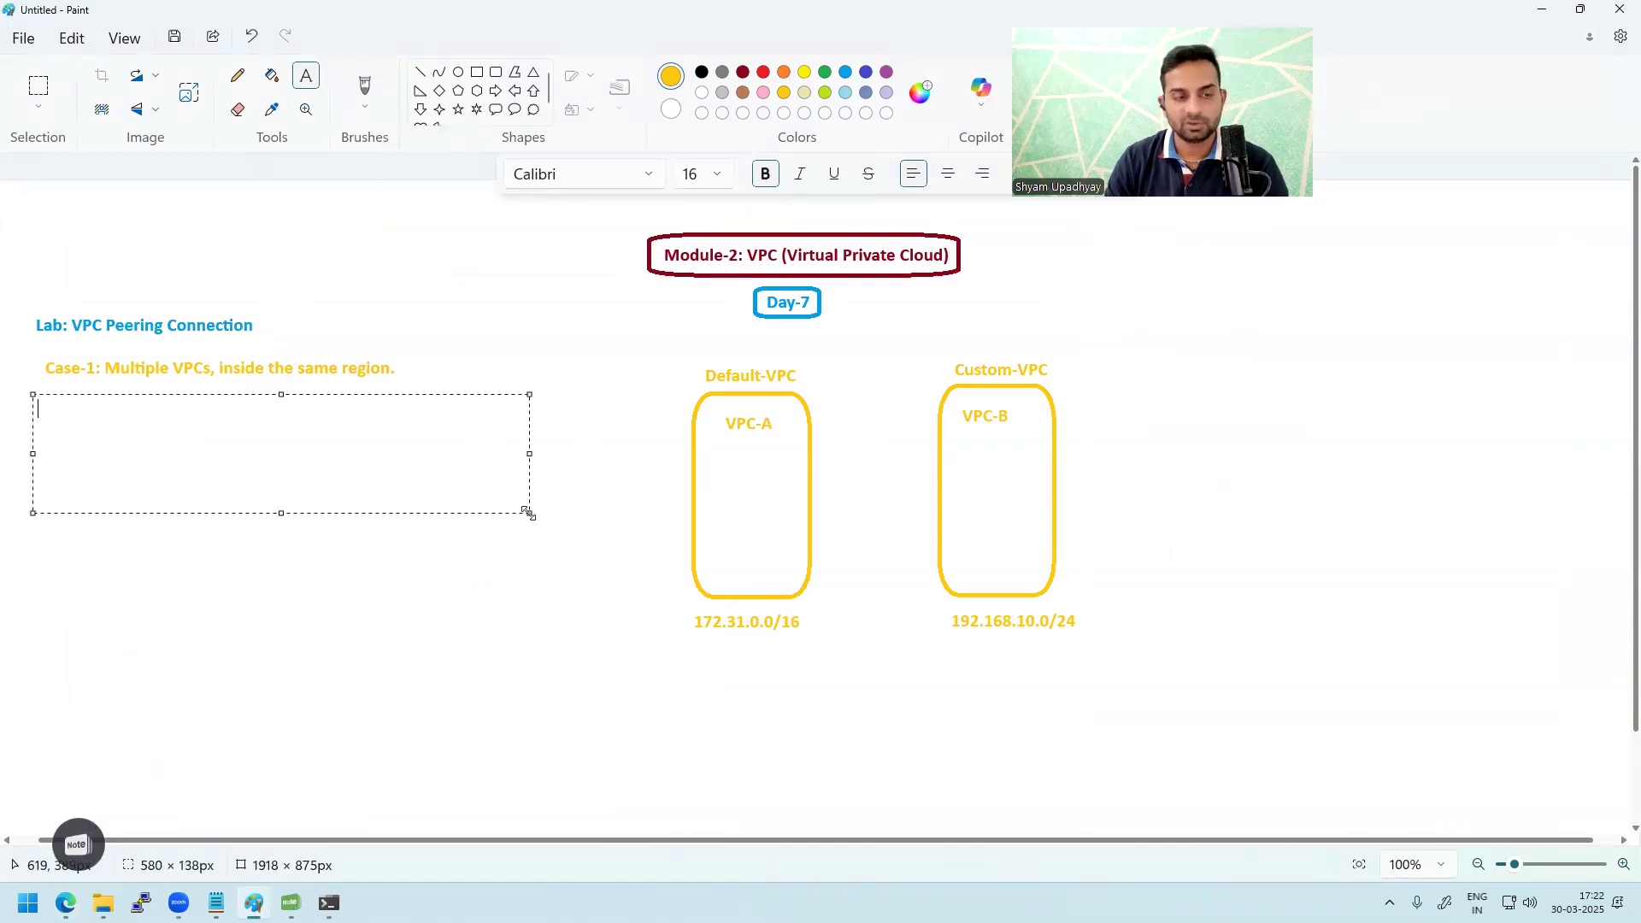
text(SG:  )
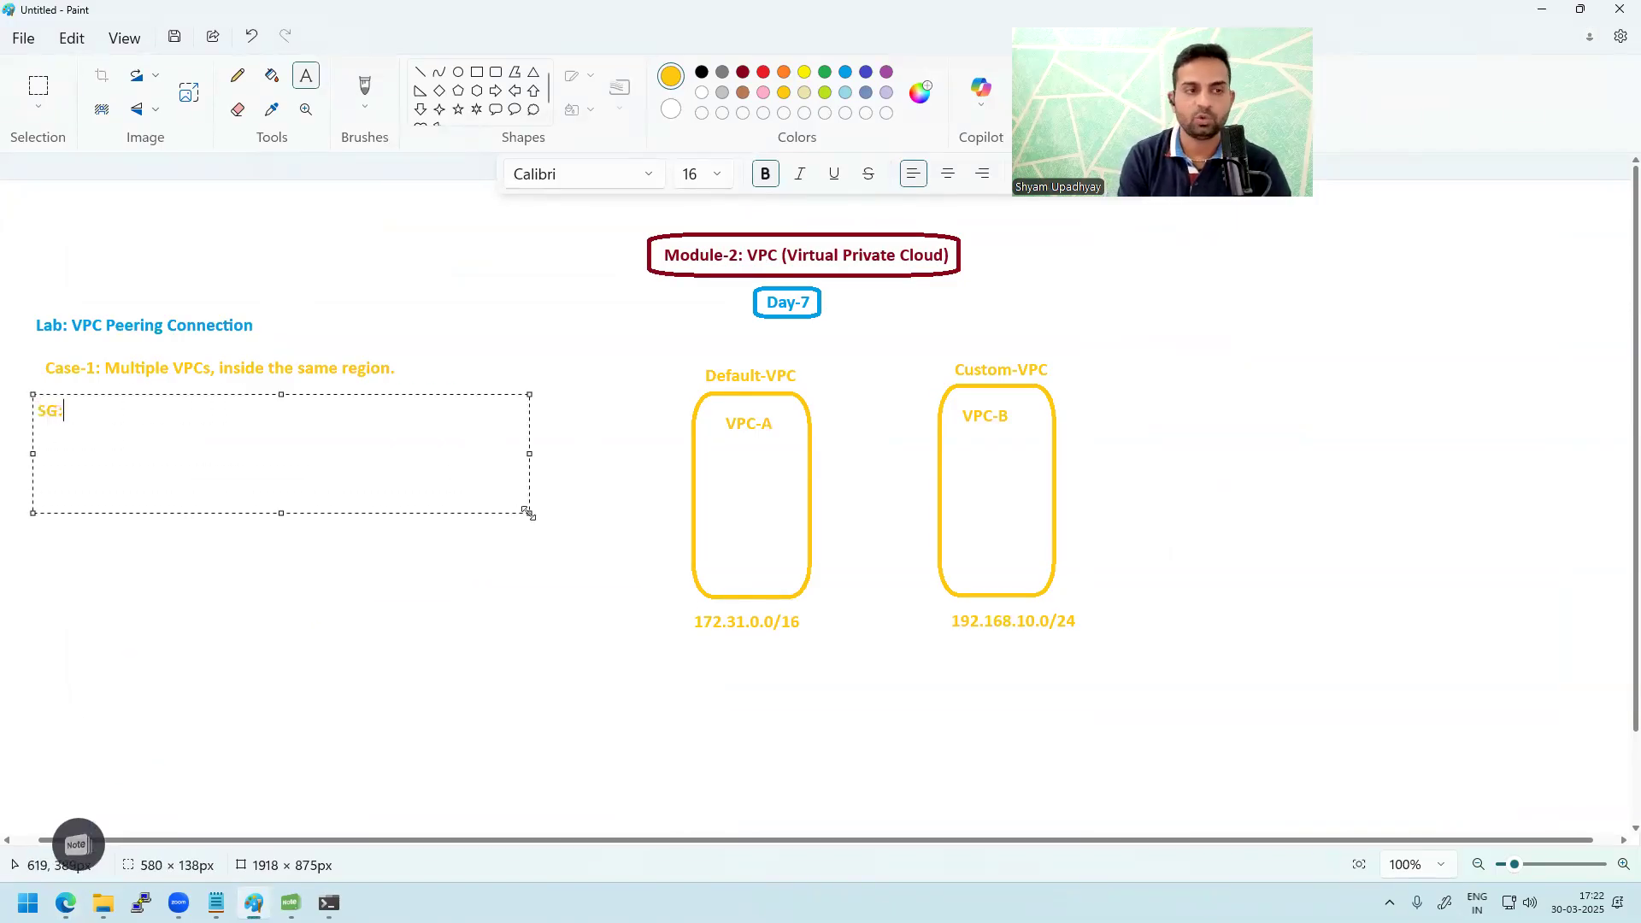
text(Inbound: all traffic)
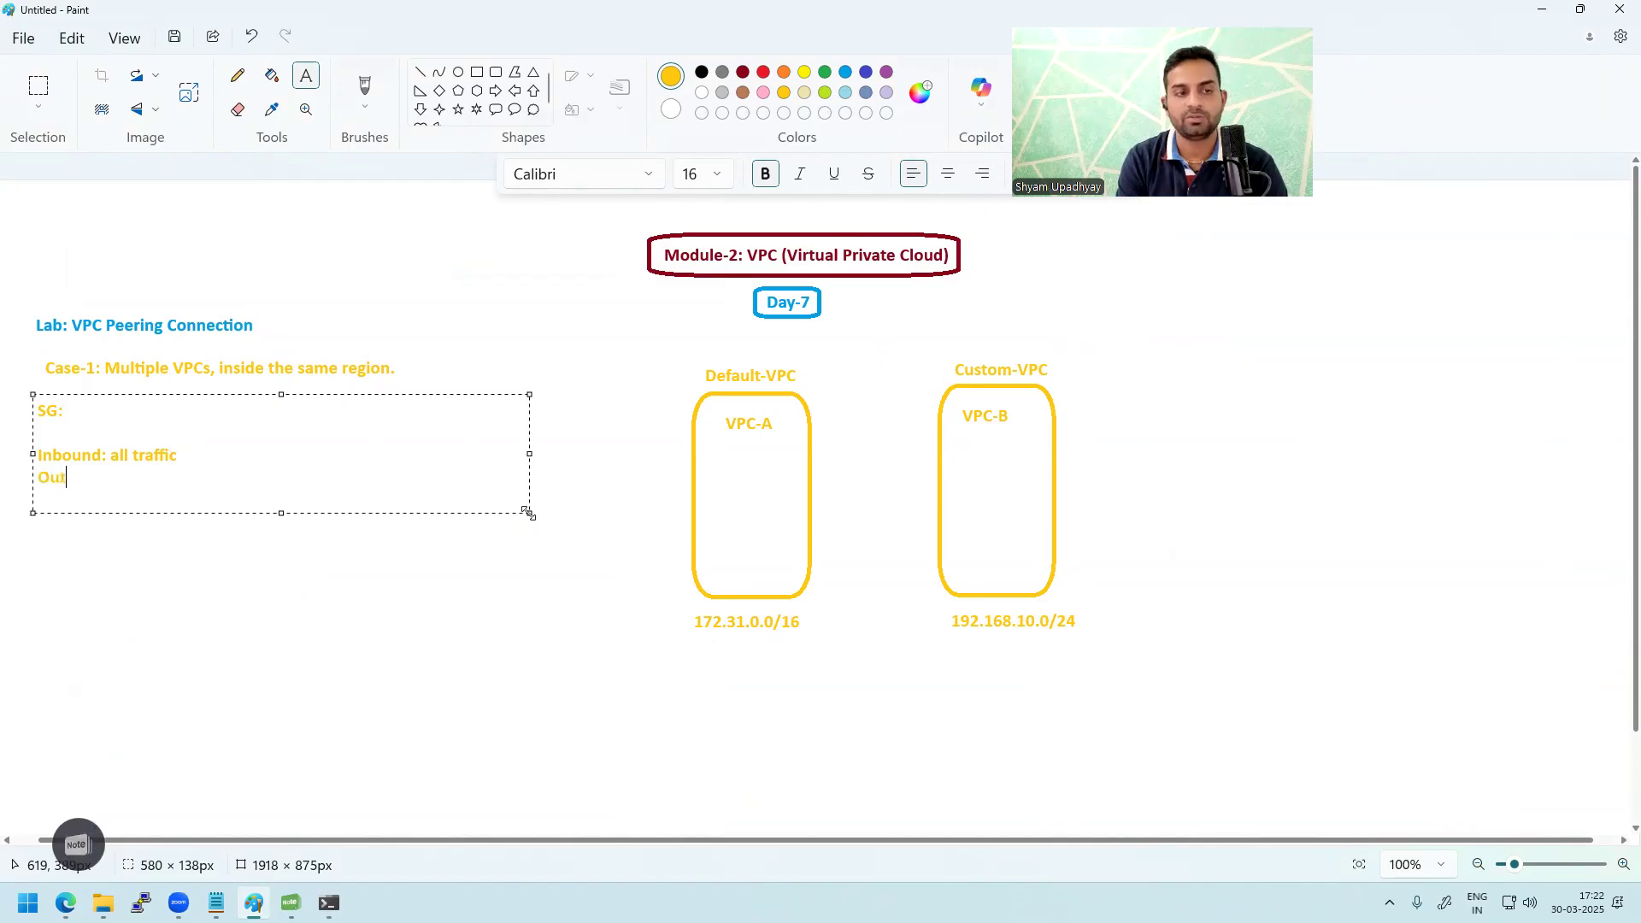
text(und: all)
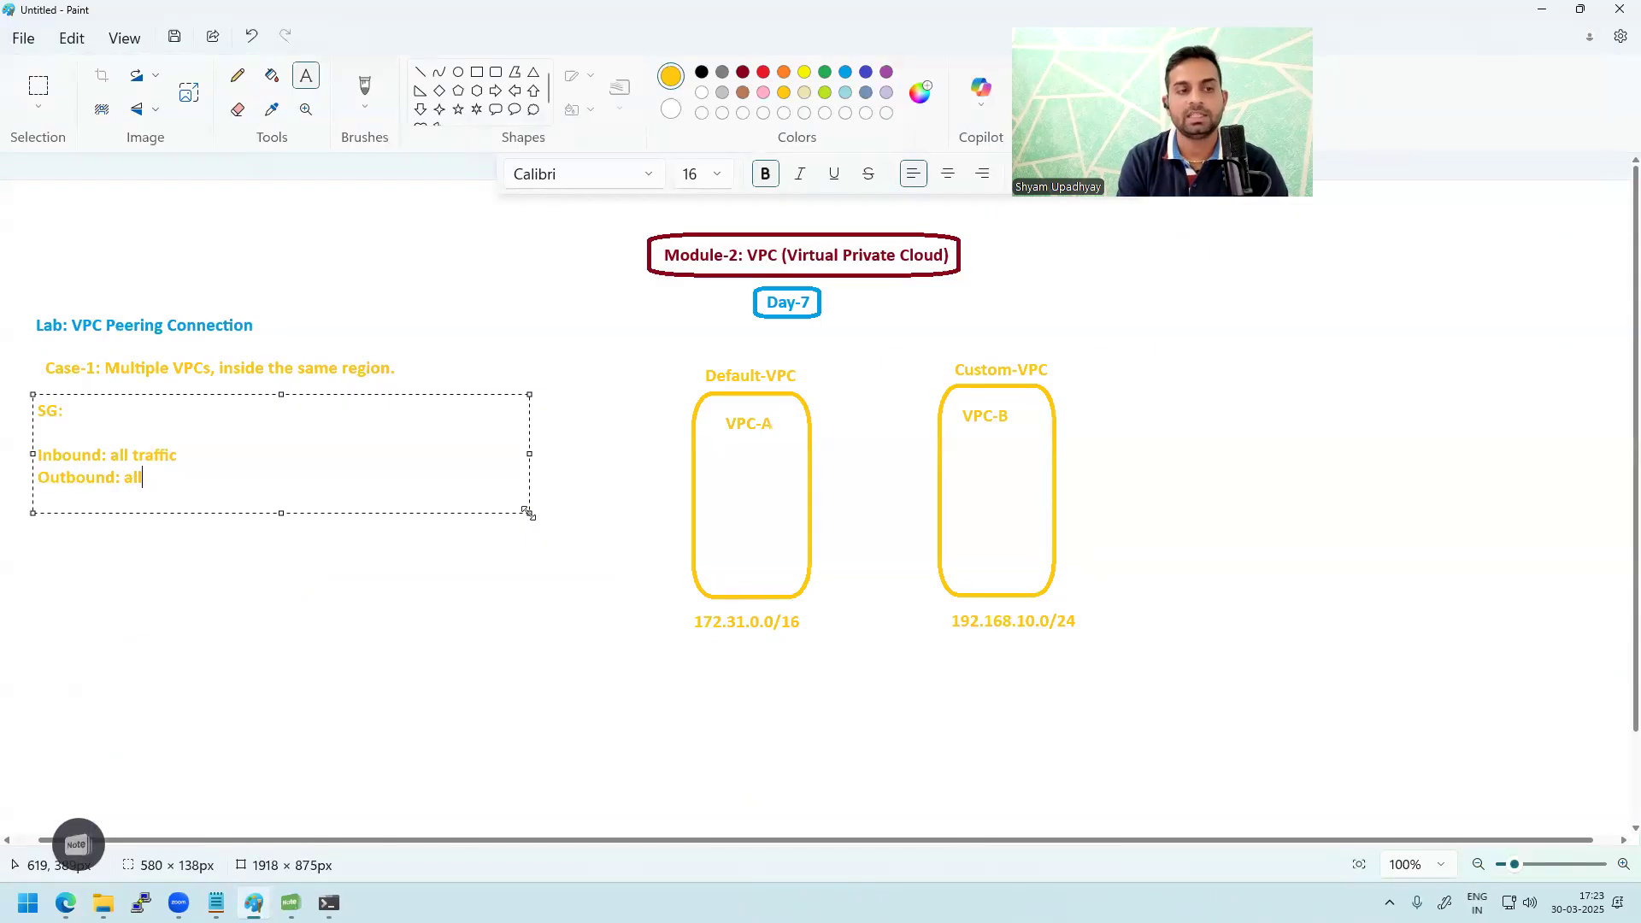
text( traffic)
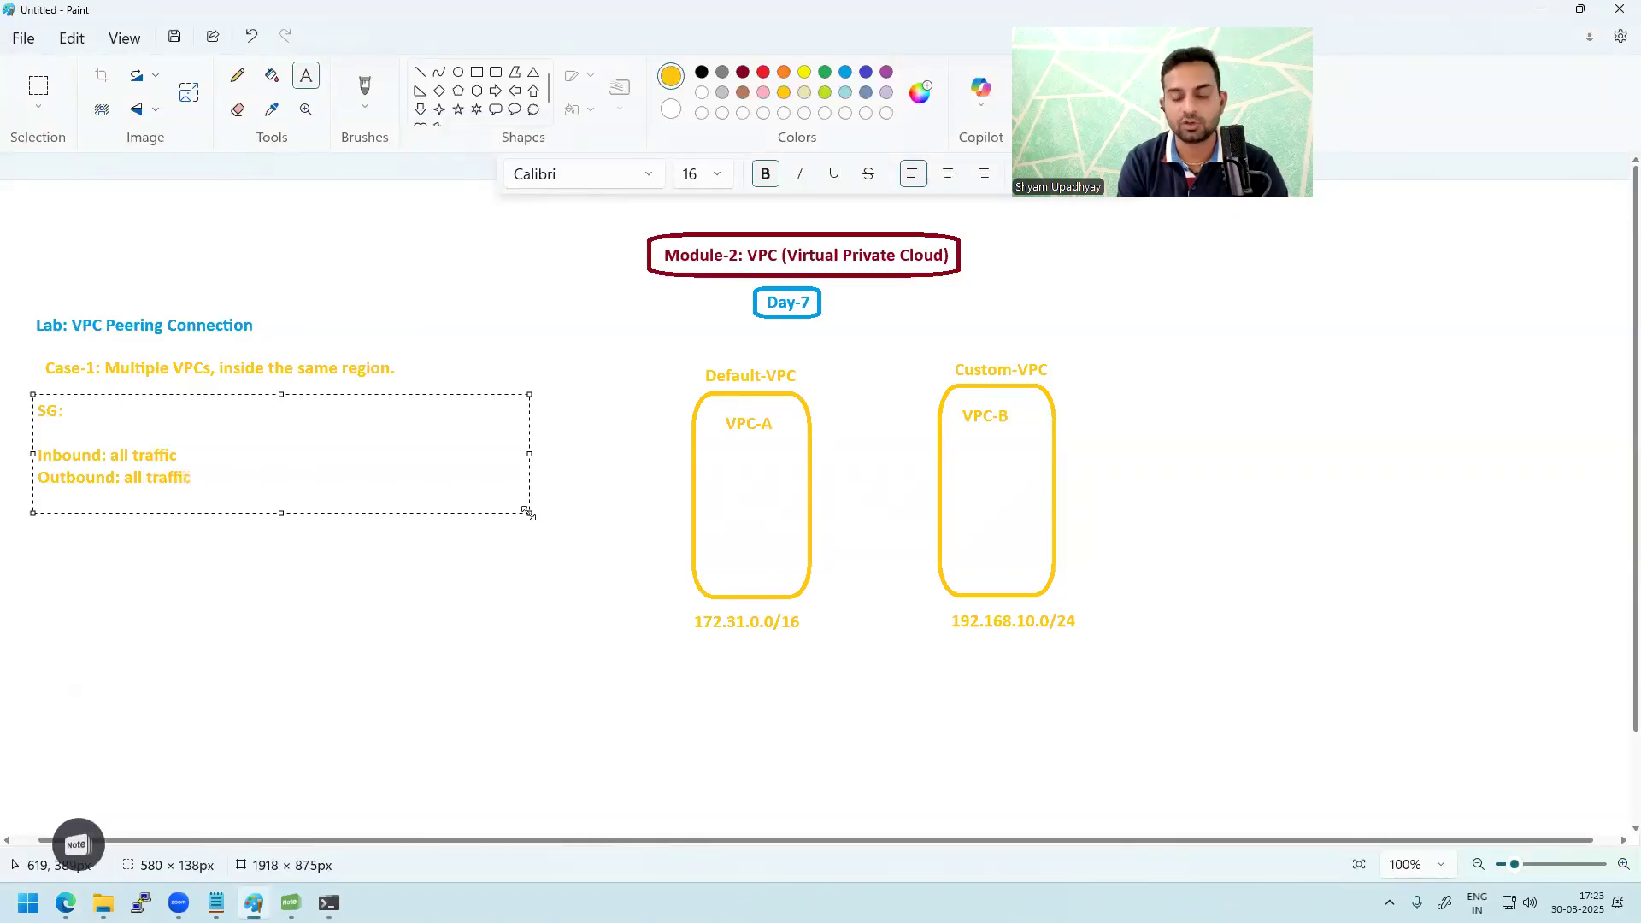
- Finish the security group note, switch back to the AWS console in the browser and launch the configured VPC-A instance
click(436, 541)
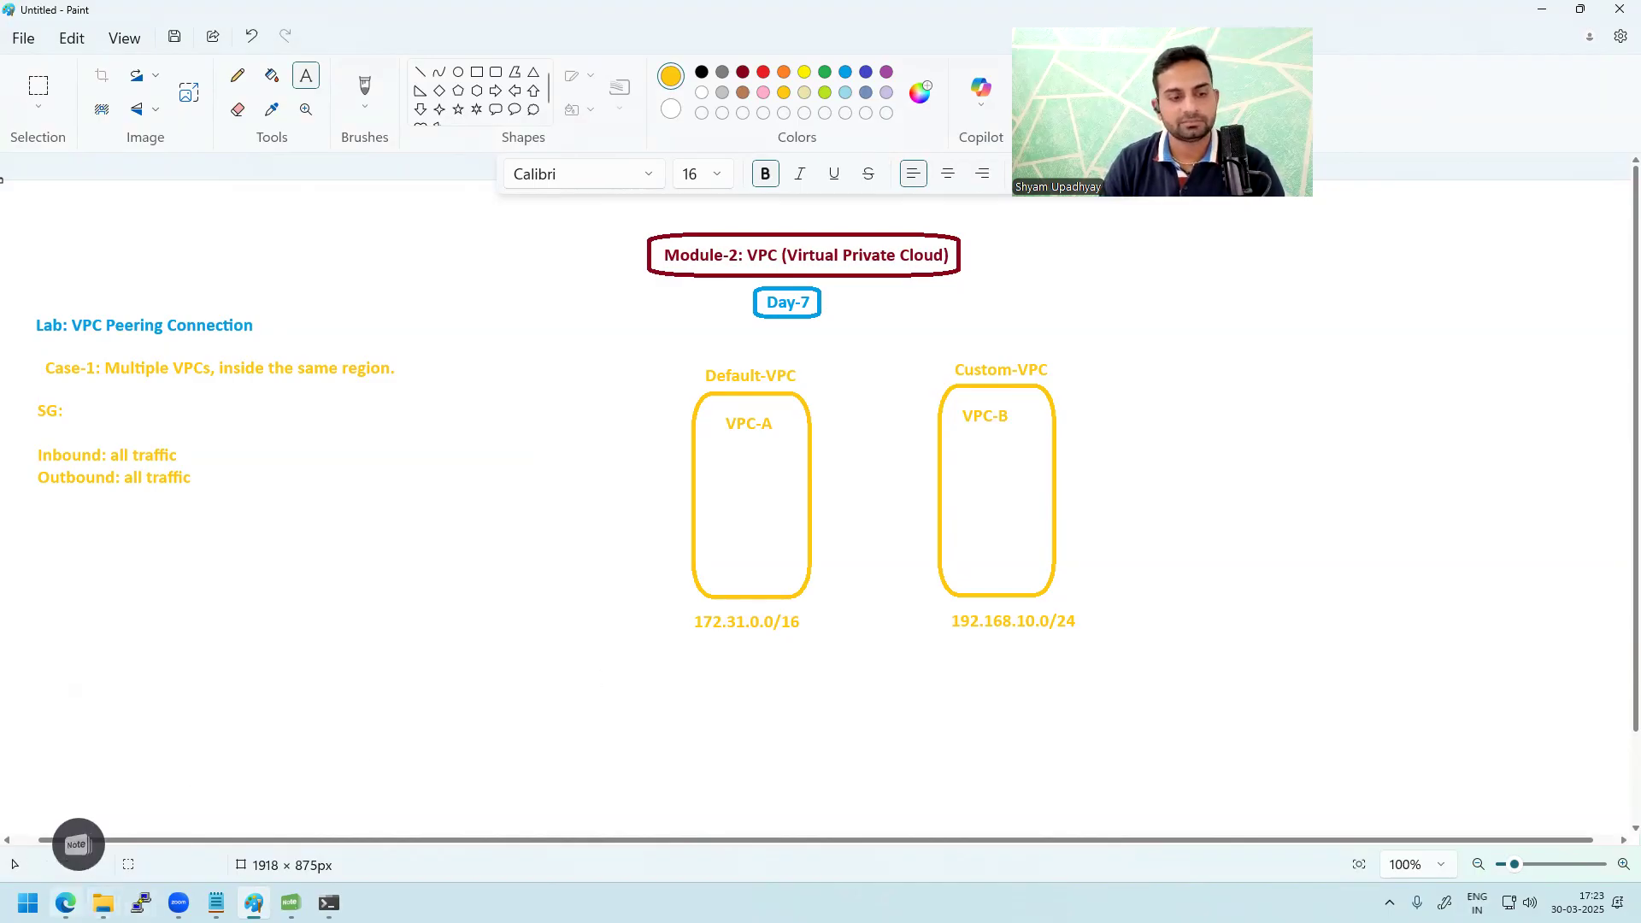
click(66, 903)
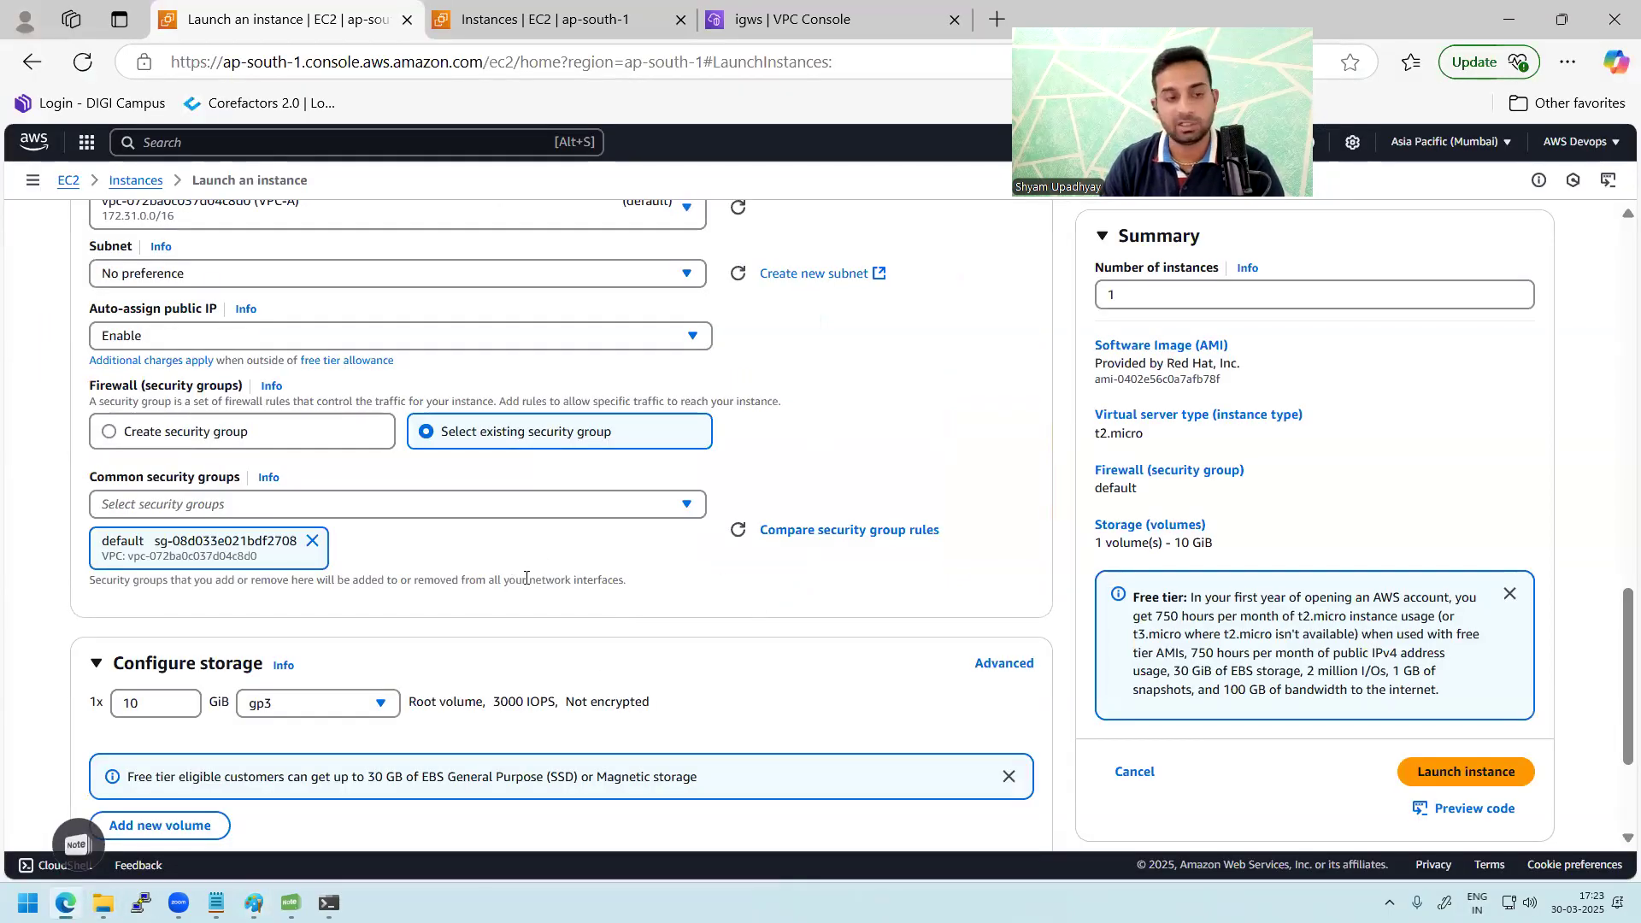
drag(1624, 602, 1618, 549)
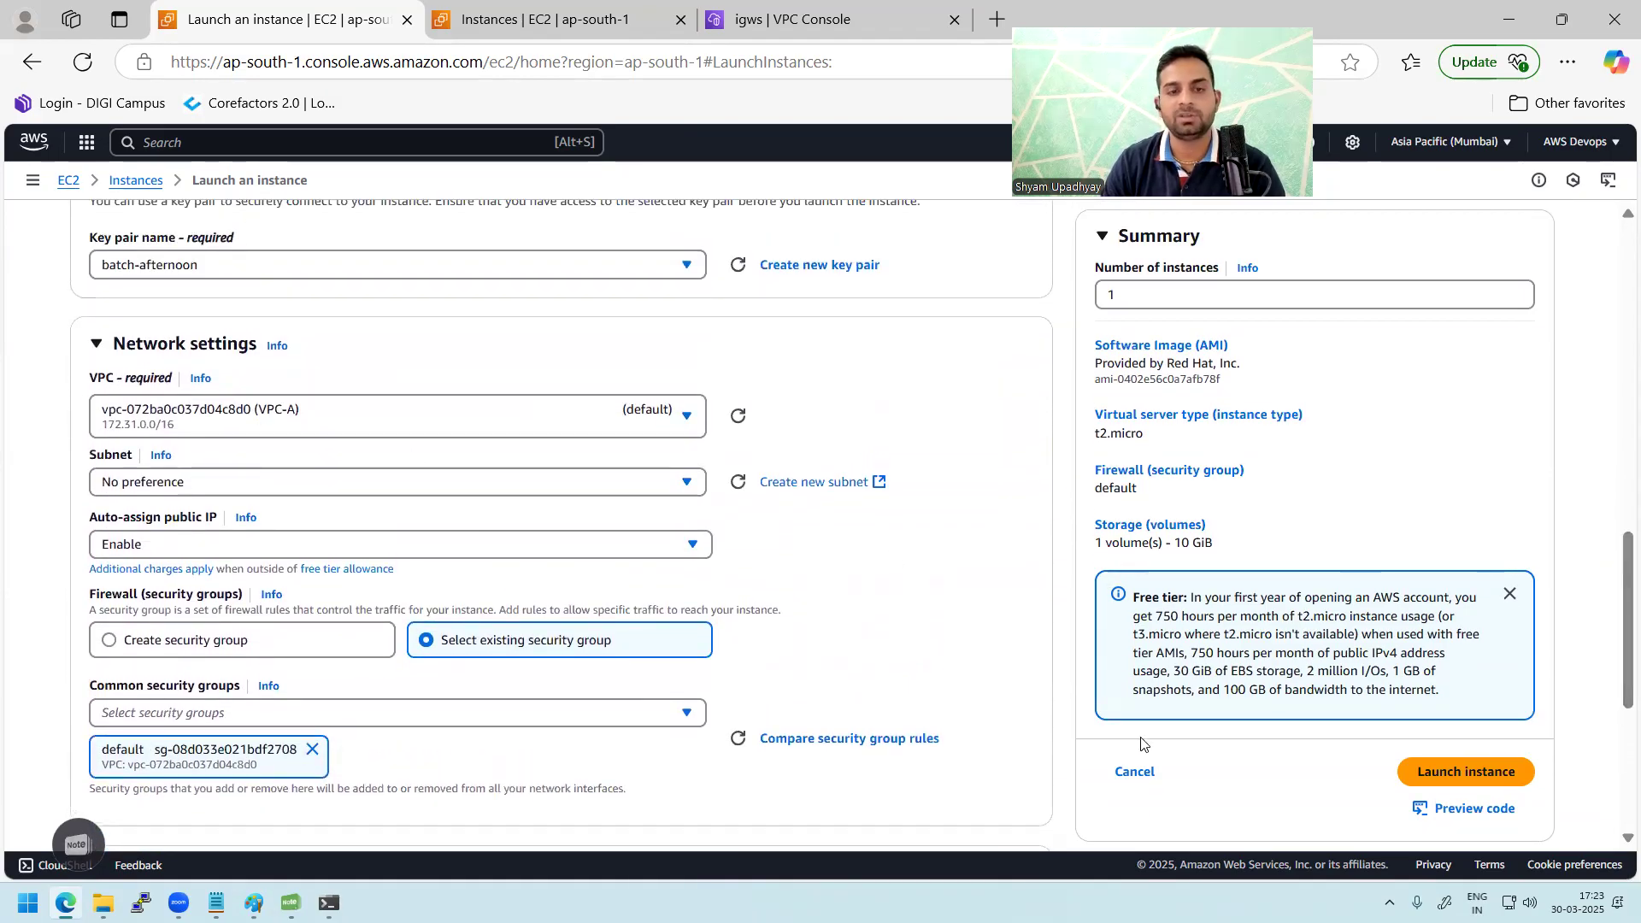
click(1457, 773)
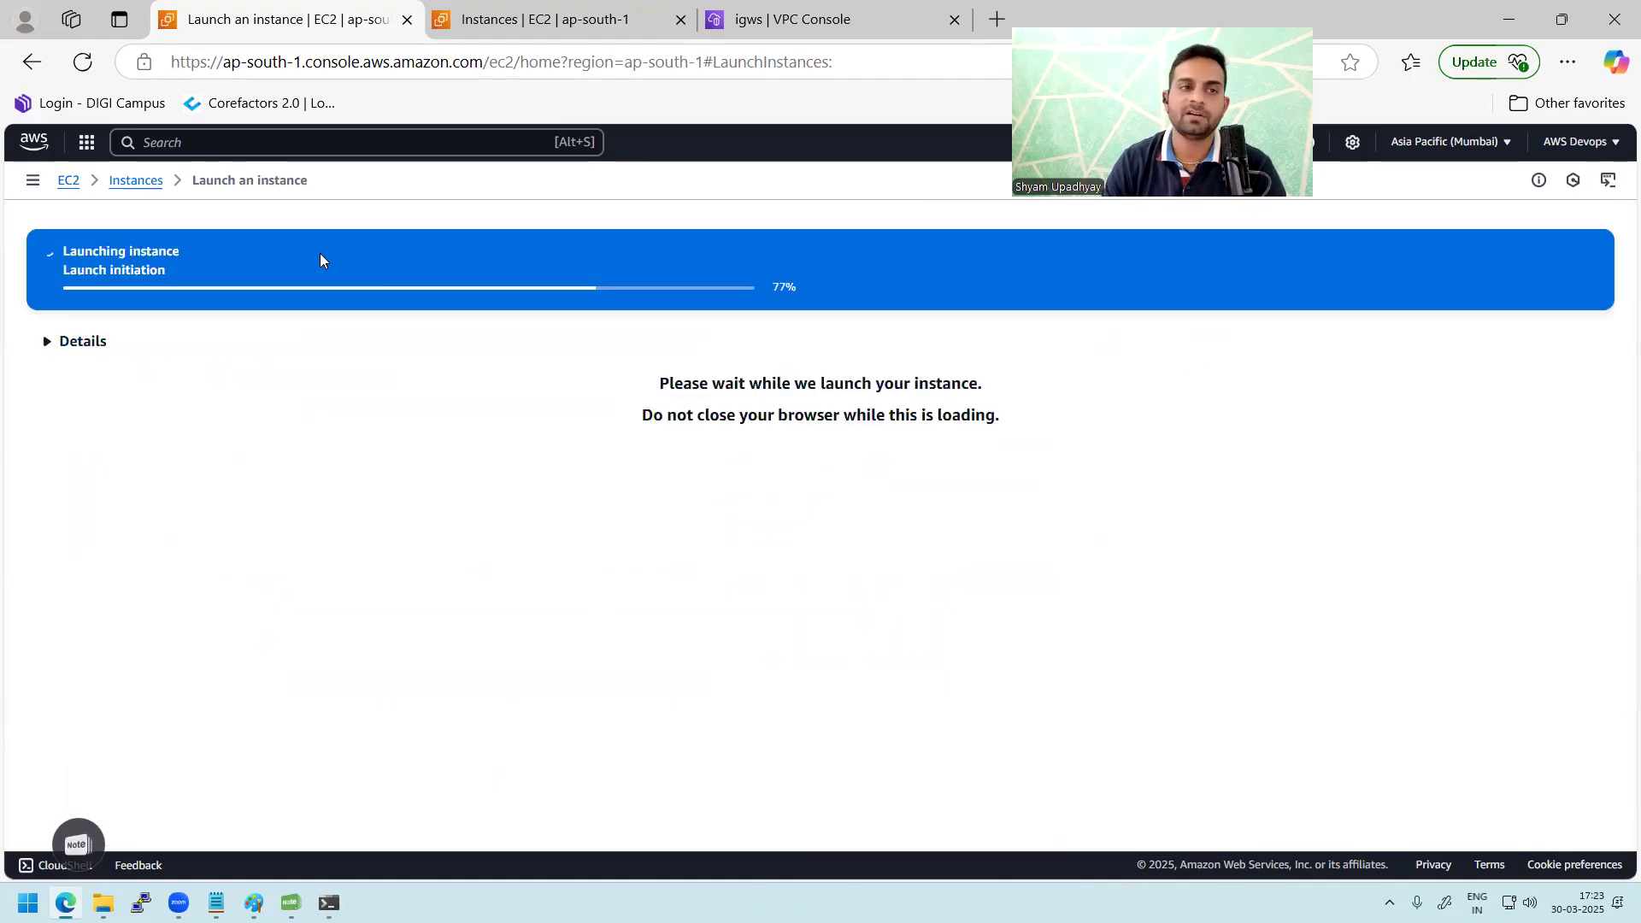
- Start setting up another EC2 instance from the instances list and name it Server1-VPCB
click(147, 180)
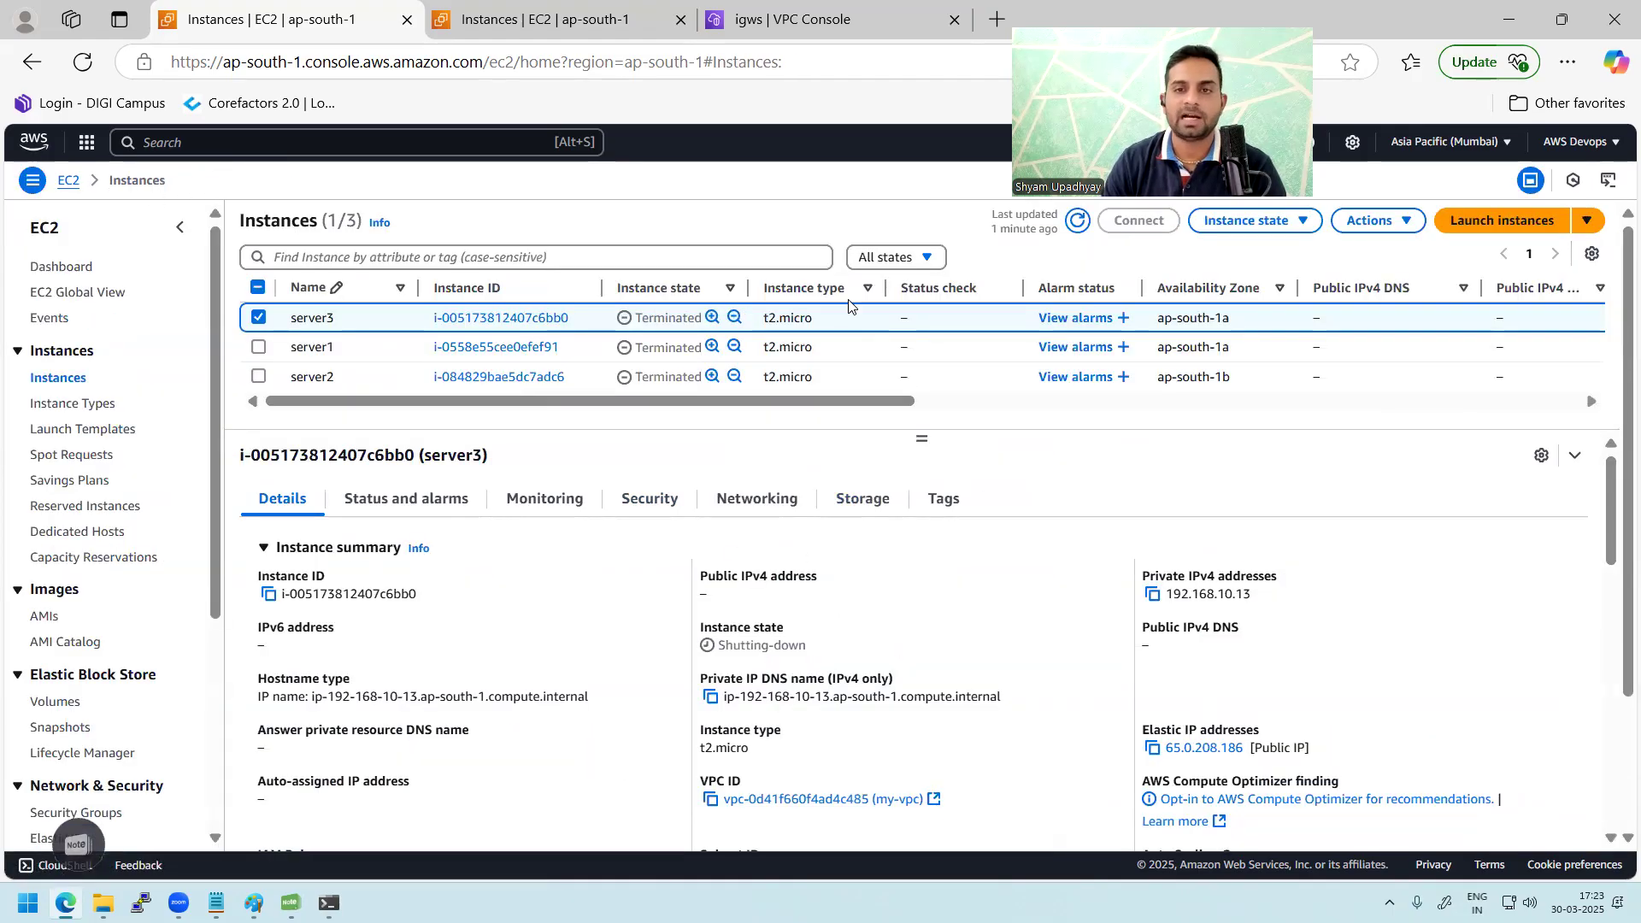
click(1469, 226)
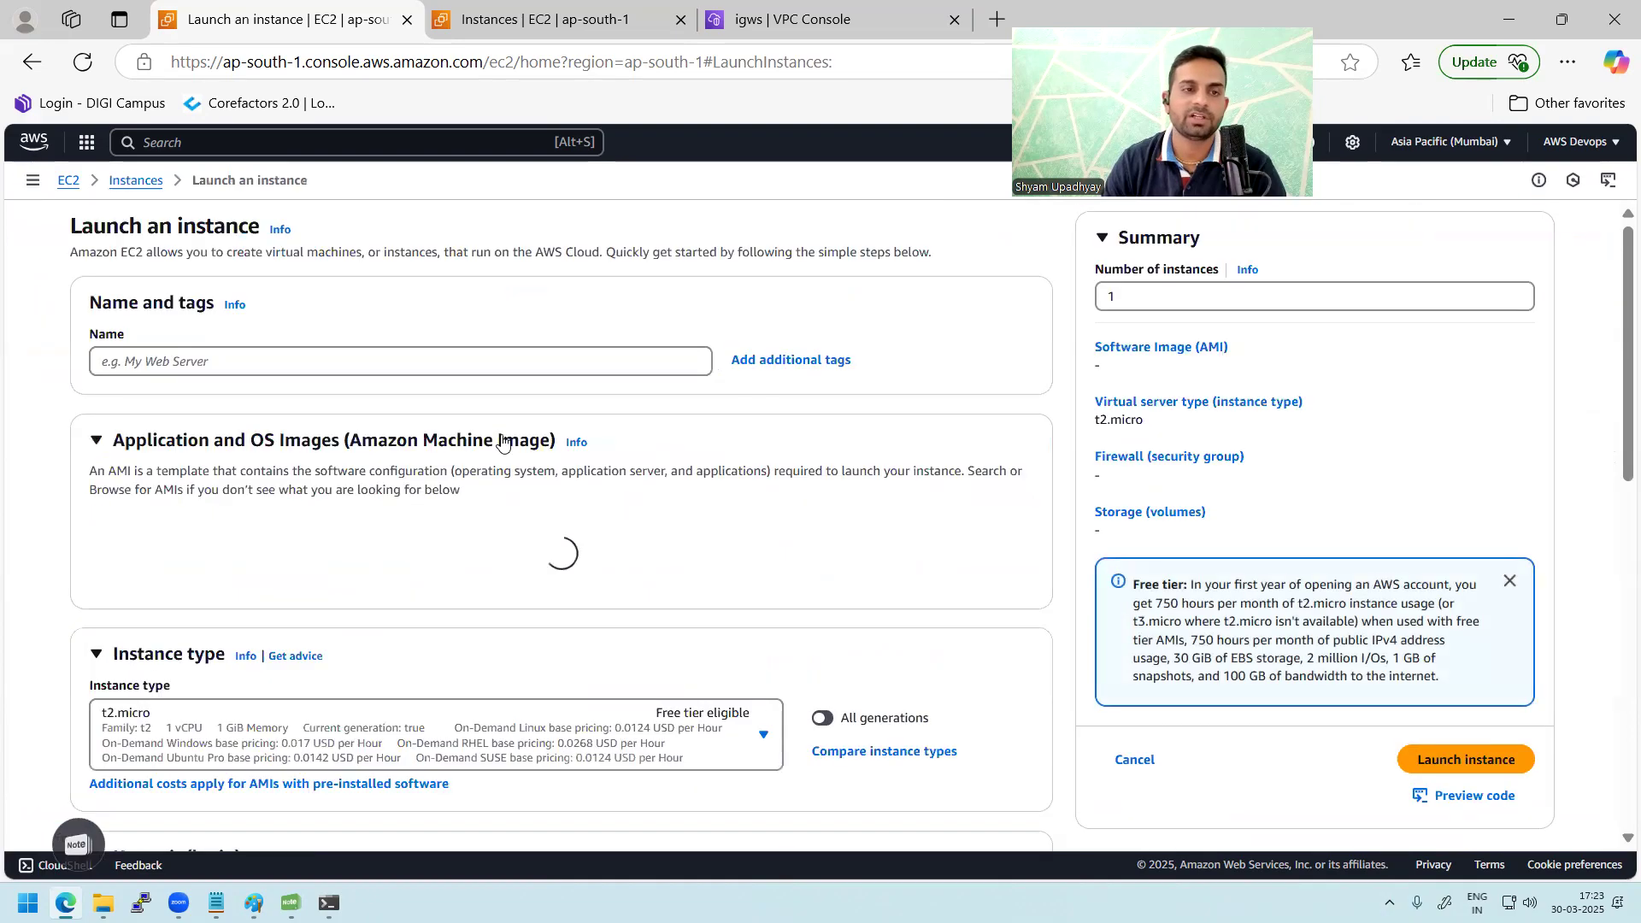
click(246, 363)
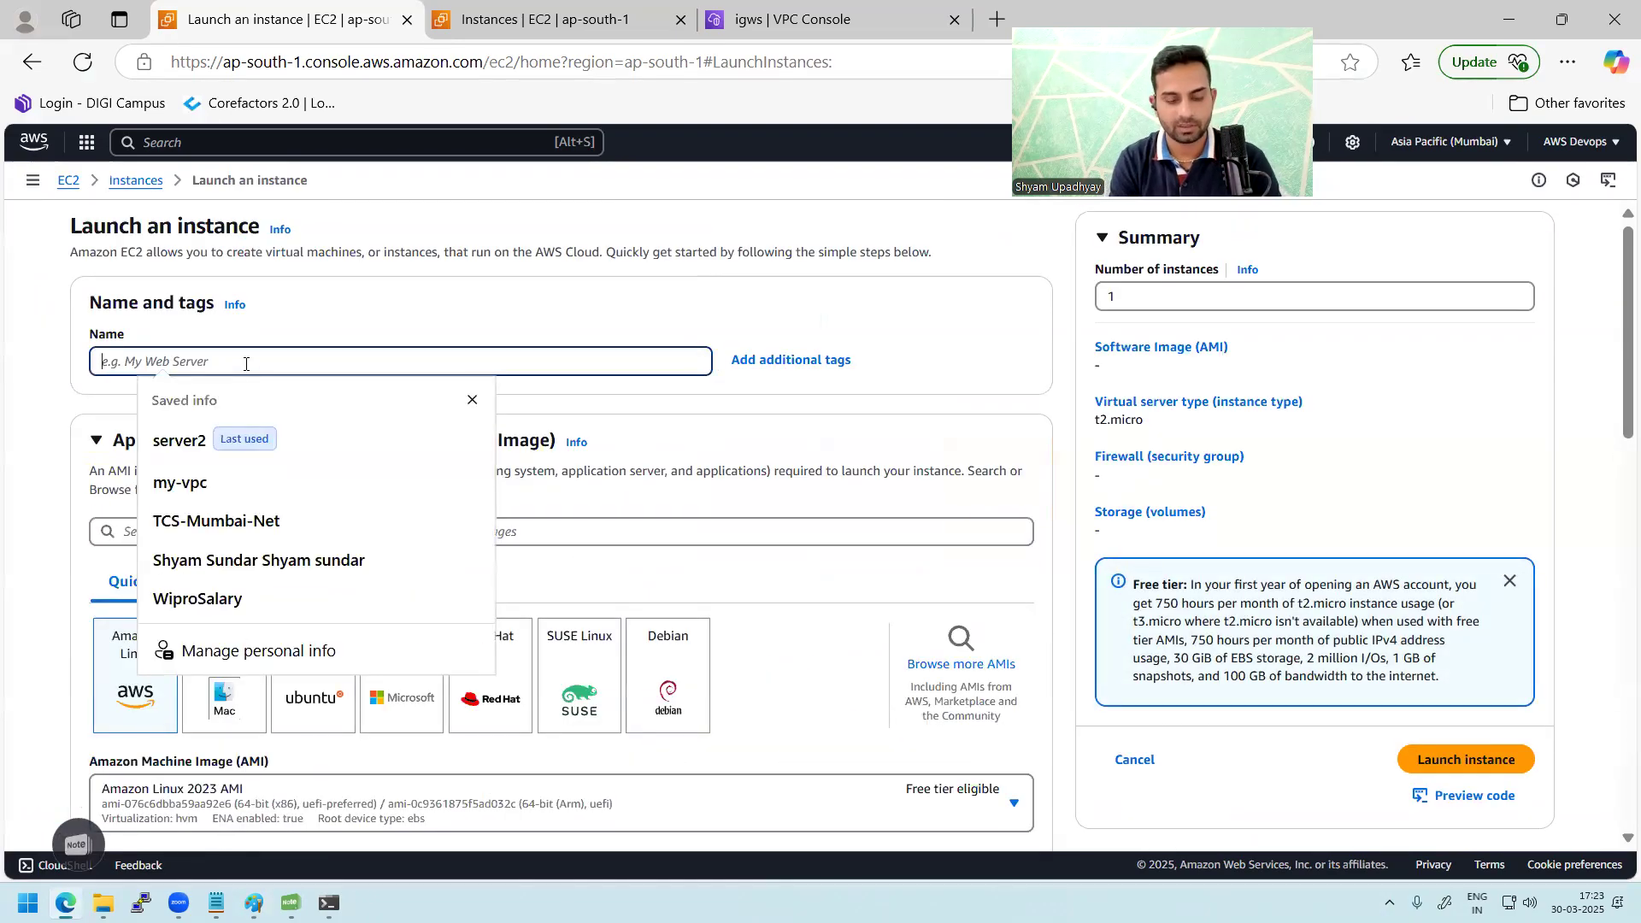
text(Server1-VPCB)
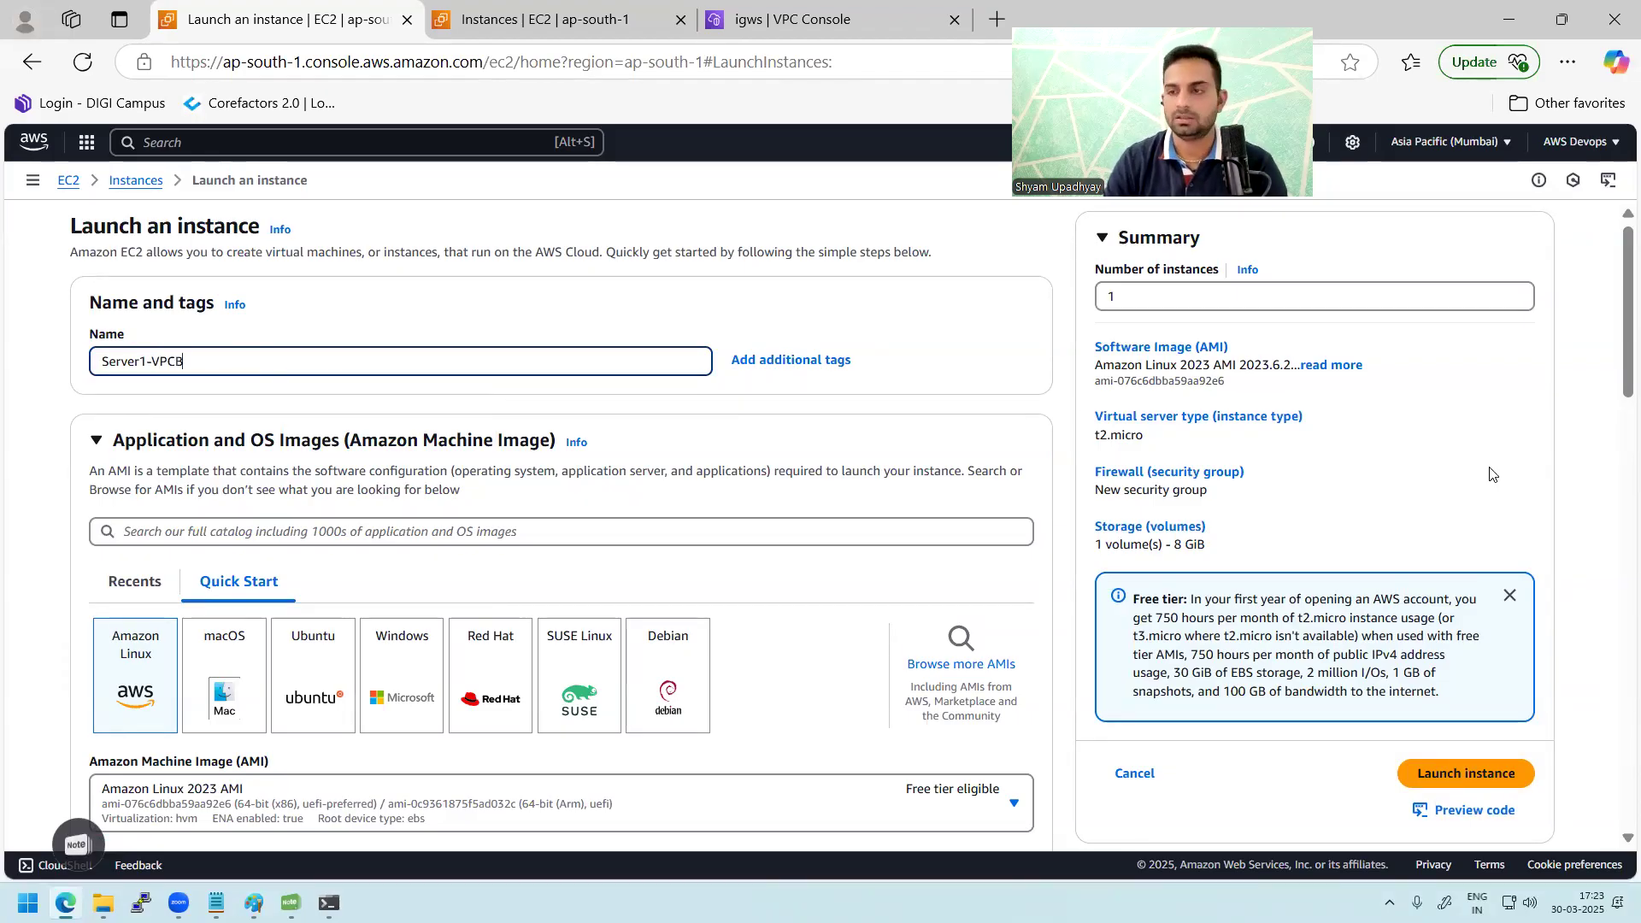
- Choose the Microsoft Windows Server 2025 Base image and the batch-afternoon key pair for the new instance
scroll(646, 574, down, 2)
click(386, 568)
scroll(1621, 383, down, 1)
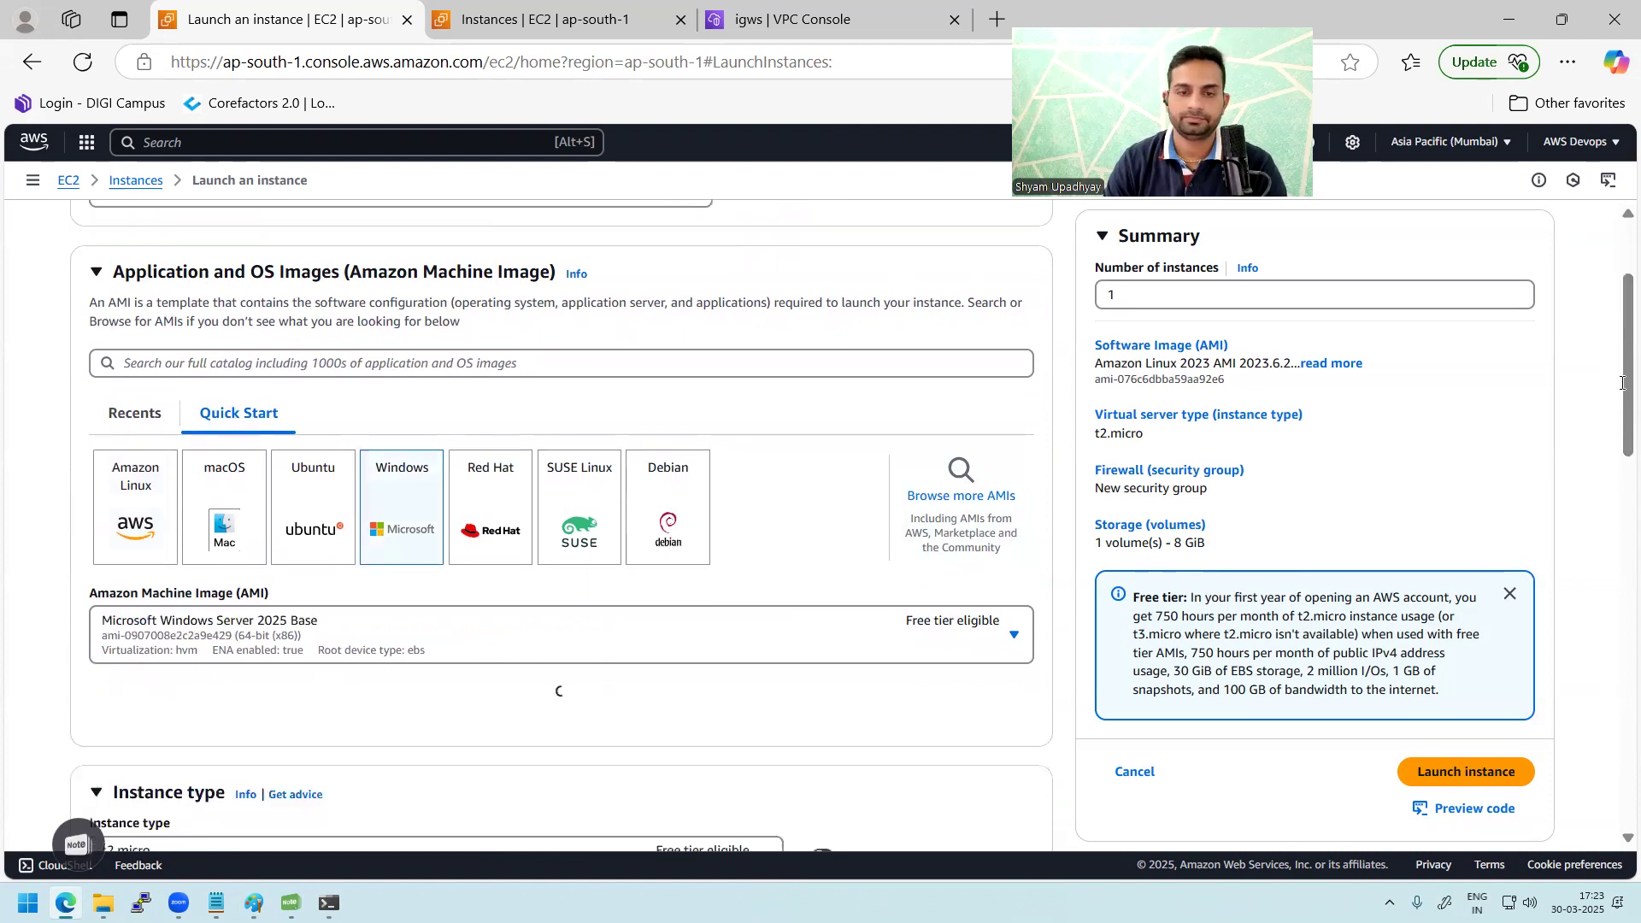
drag(1621, 382, 1615, 608)
click(675, 382)
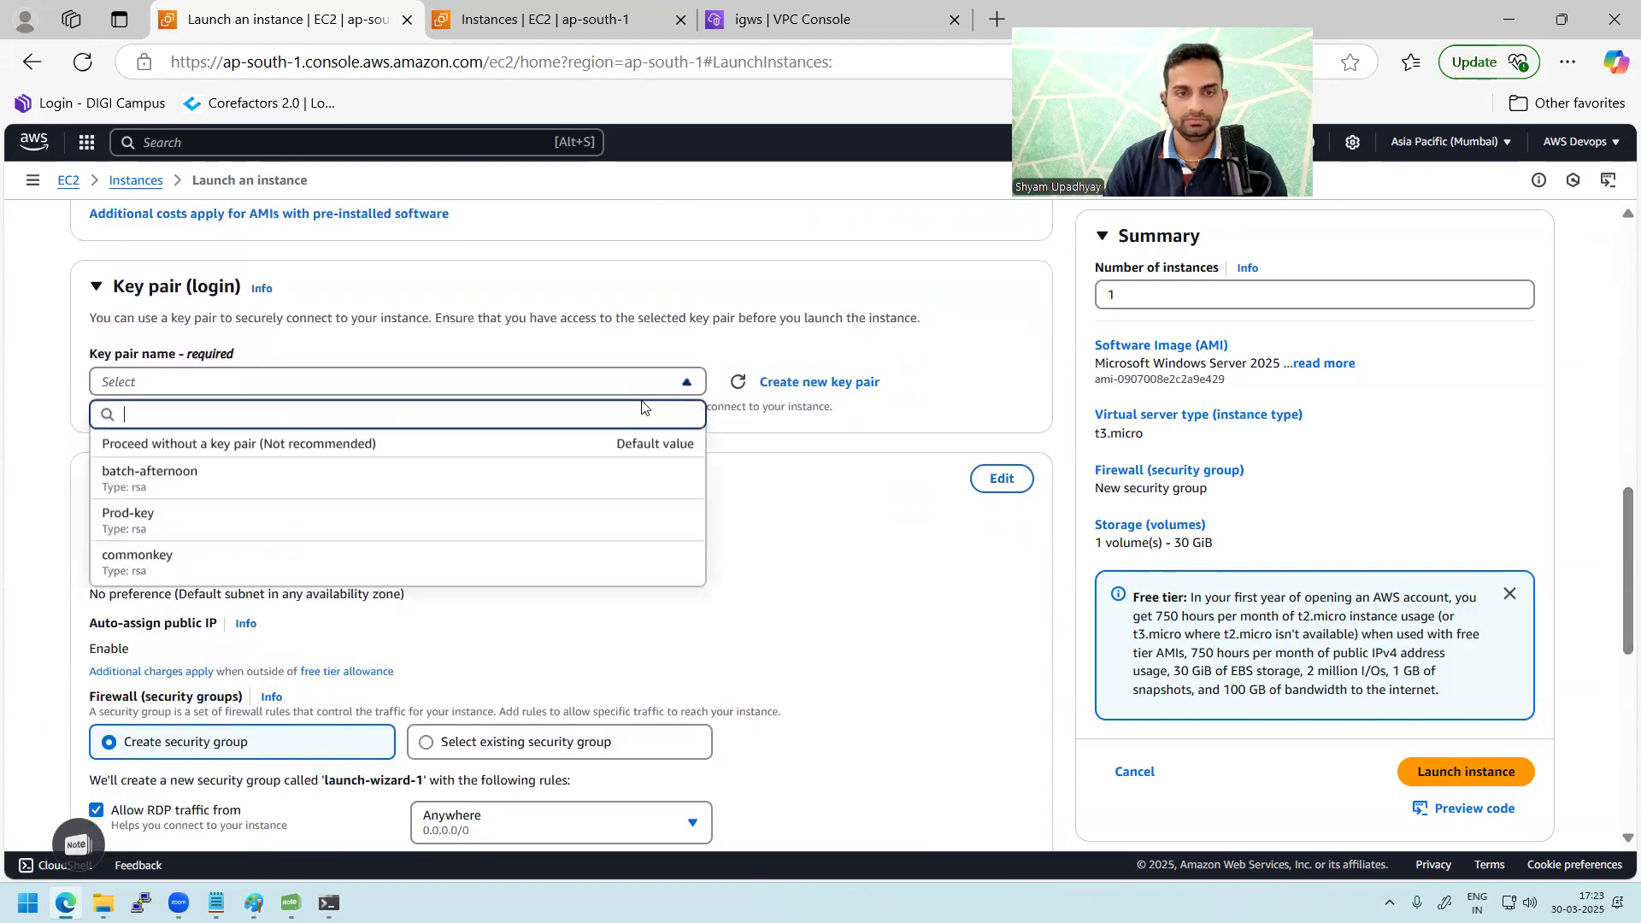
click(383, 483)
- Make the instance's network settings editable and choose VPC-B (192.168.10.0/24) as its VPC
click(1010, 482)
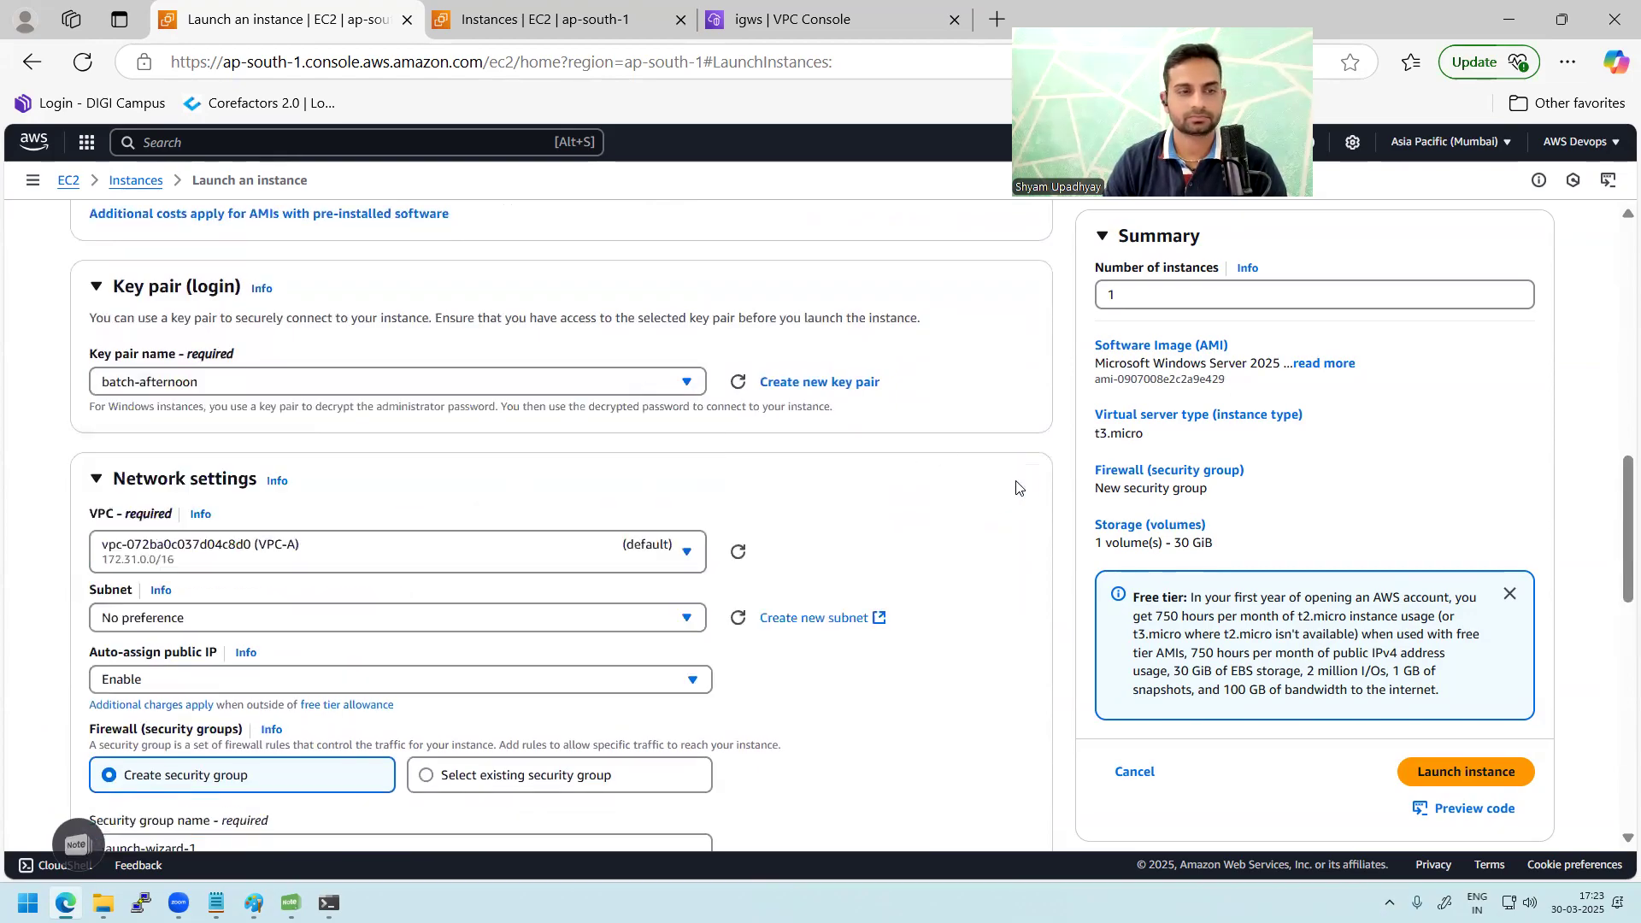
click(371, 551)
click(346, 669)
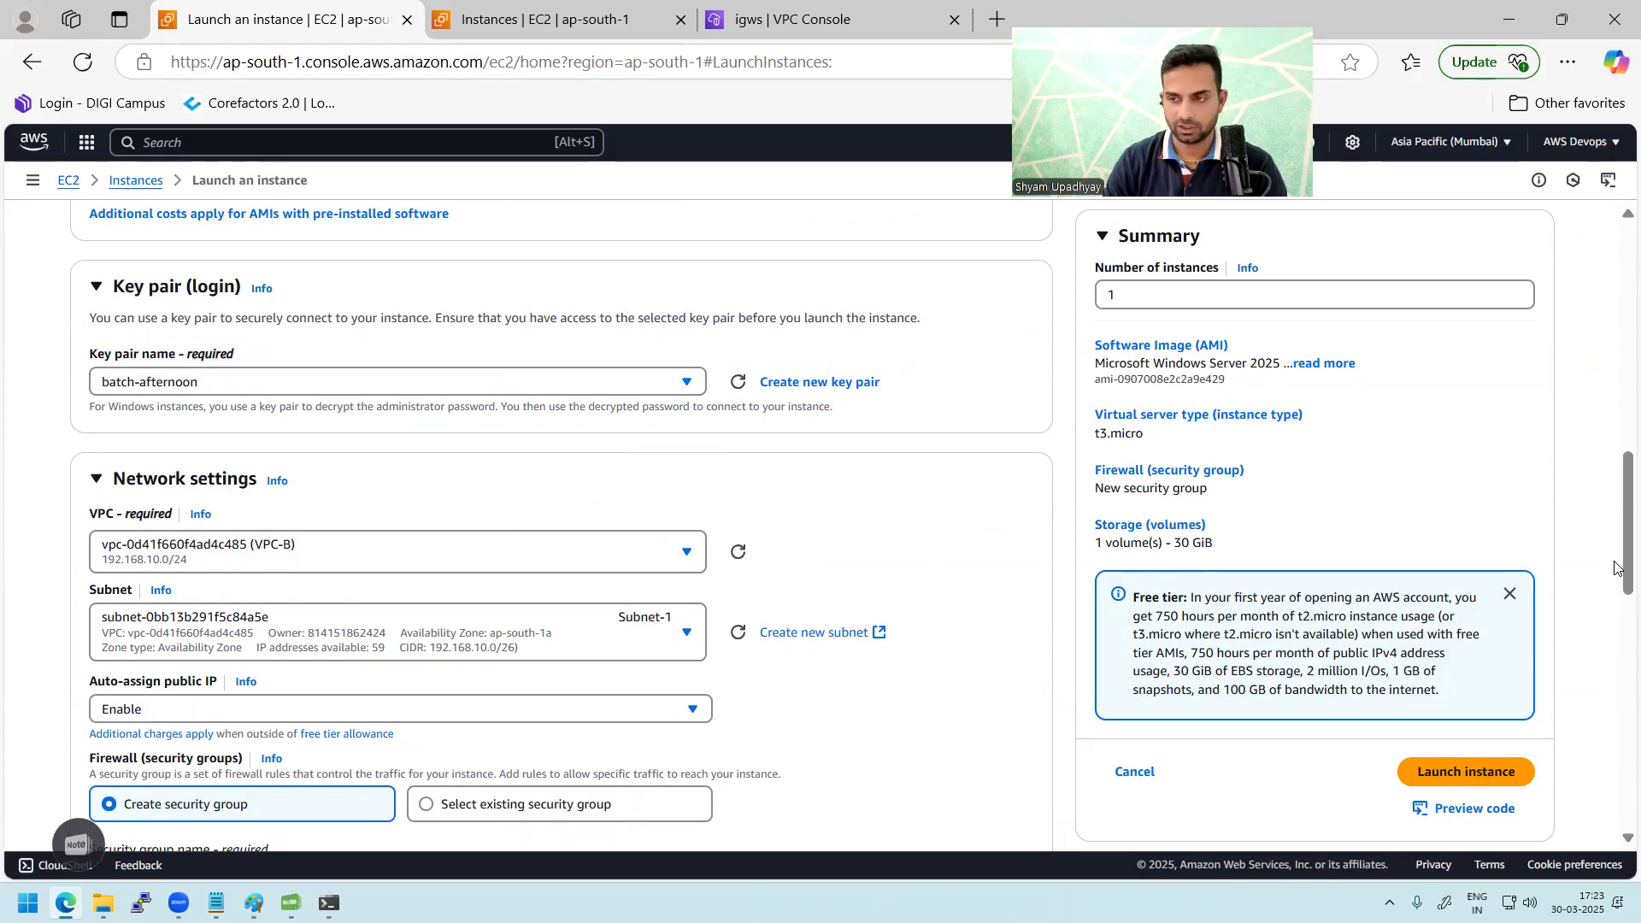
- Assign VPC-B's existing default security group to the instance and launch it
scroll(1615, 566, down, 6)
click(551, 301)
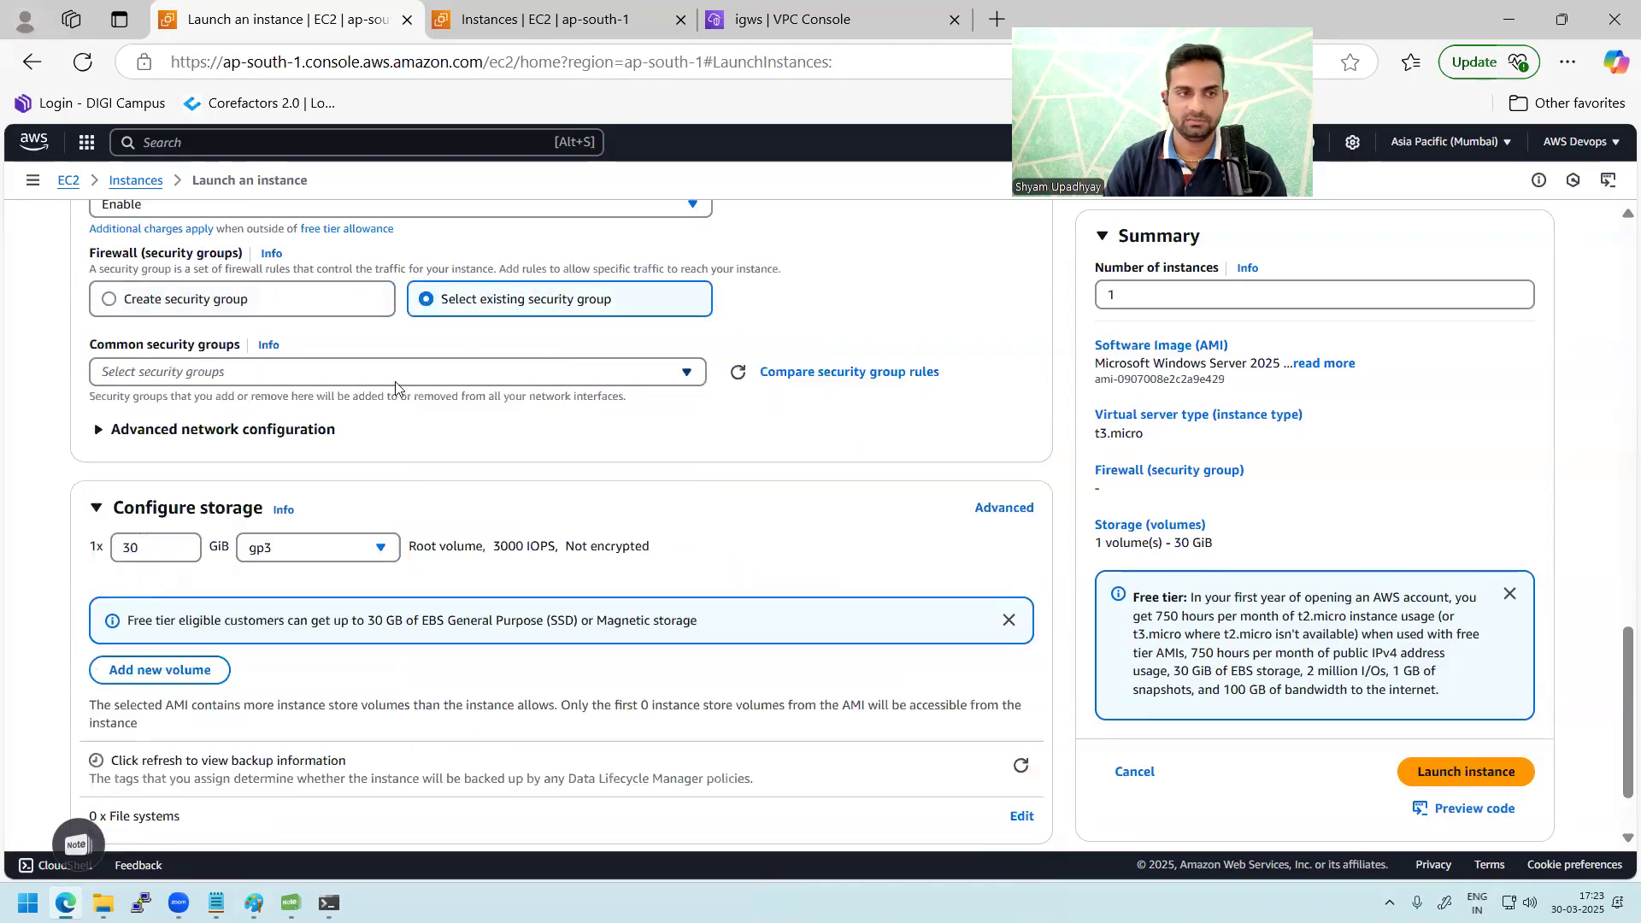
click(352, 376)
click(301, 455)
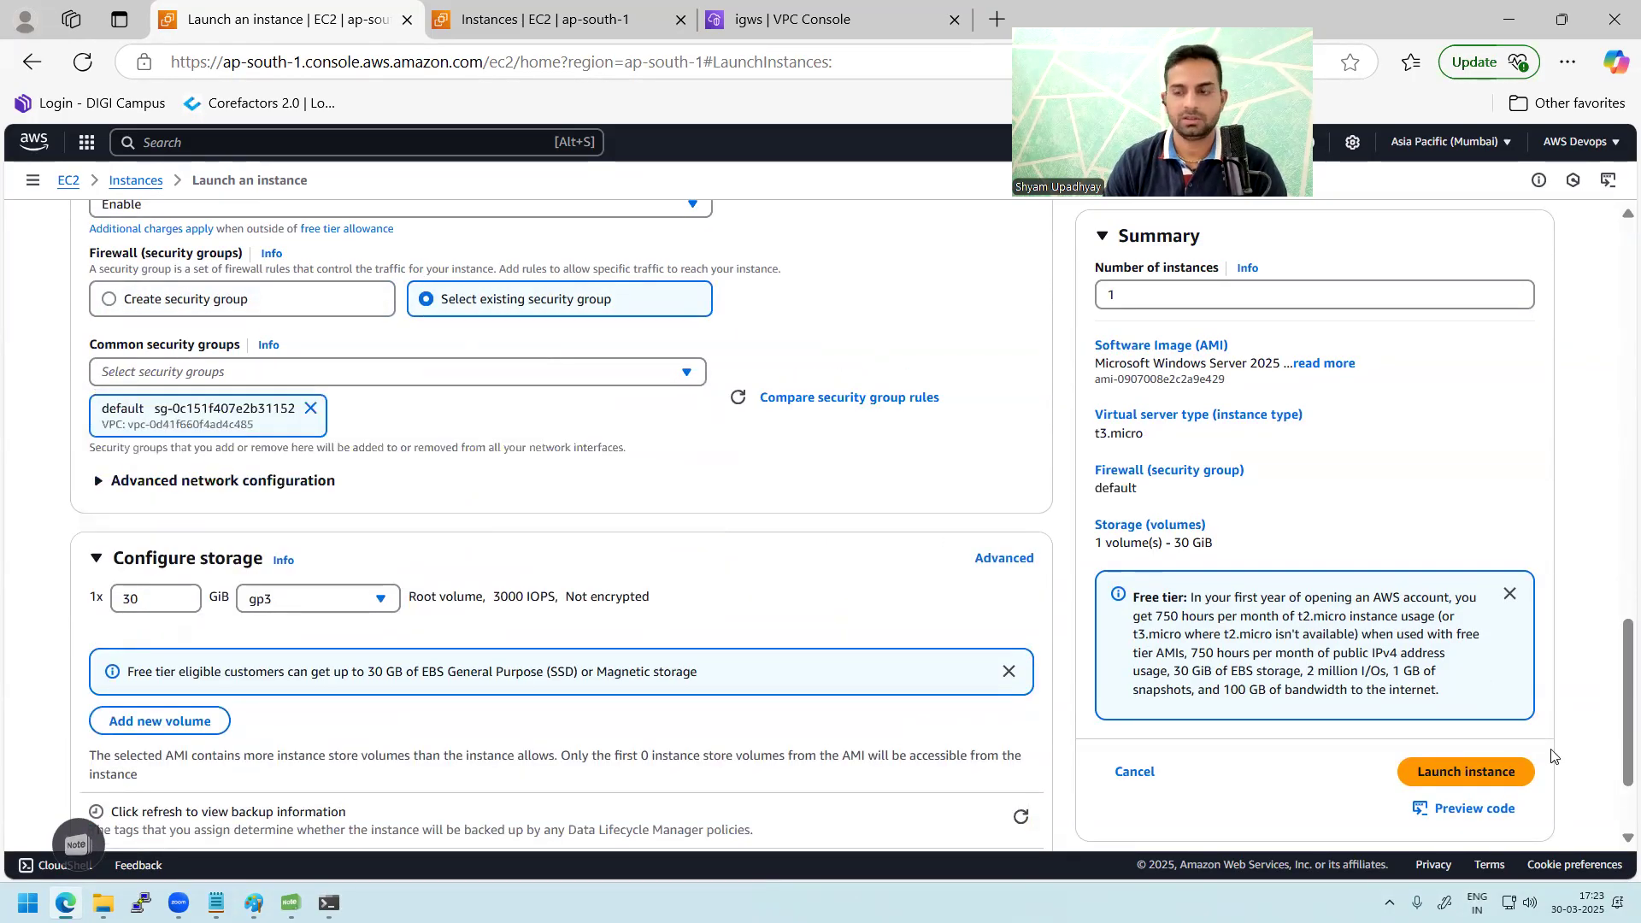
click(1464, 771)
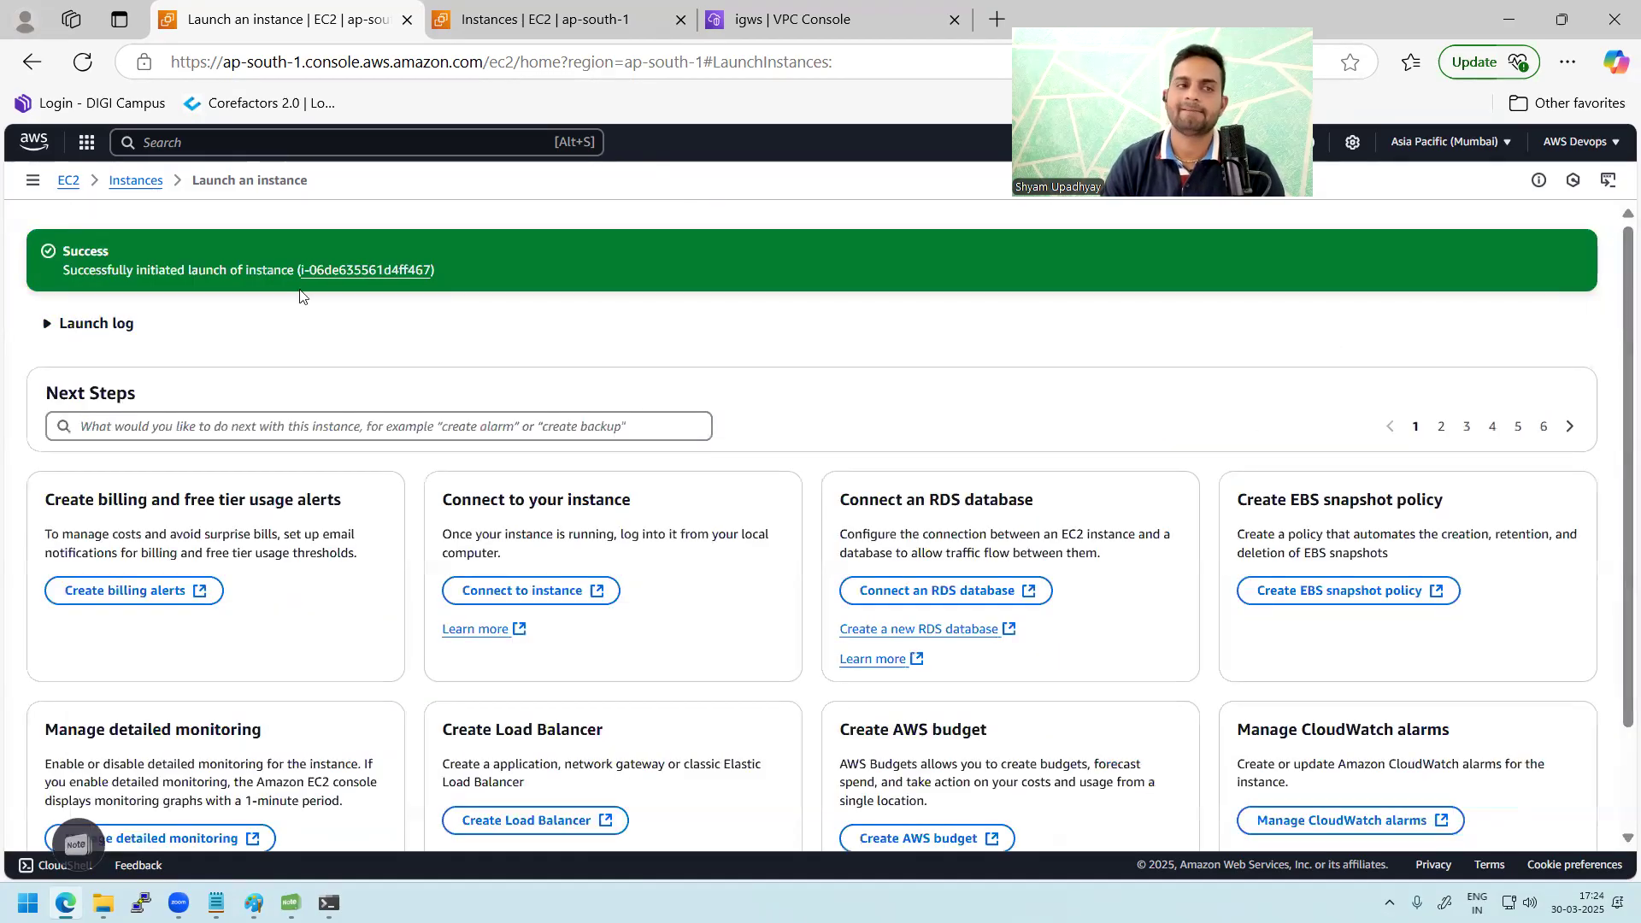
- Return to the EC2 instances list and filter it to instances whose state is running
click(136, 180)
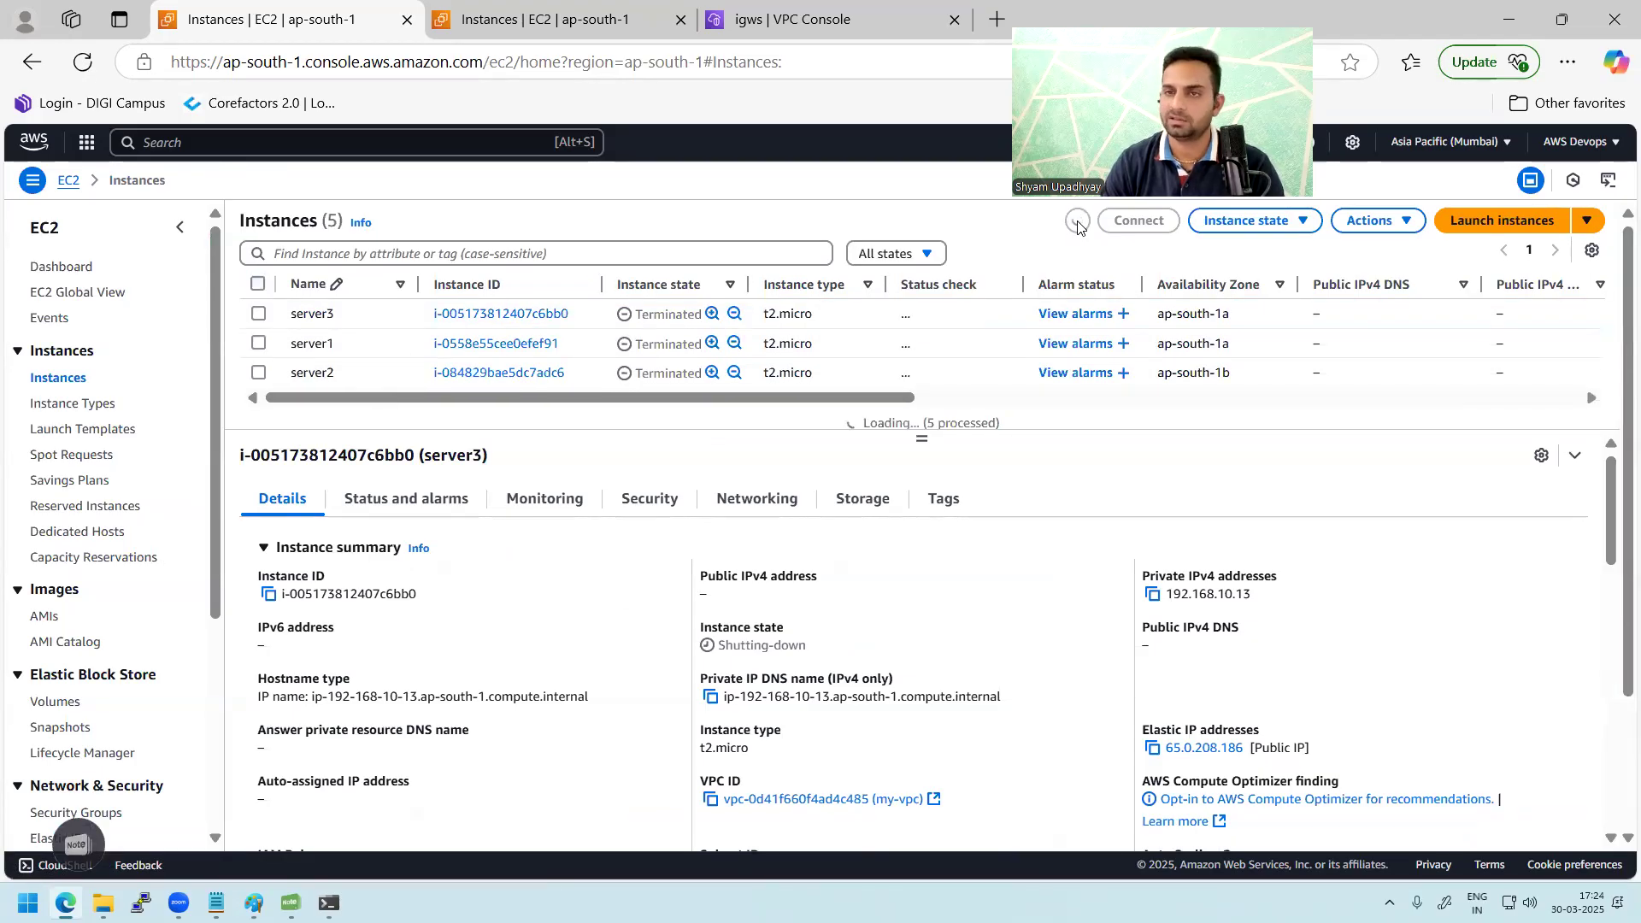
click(386, 258)
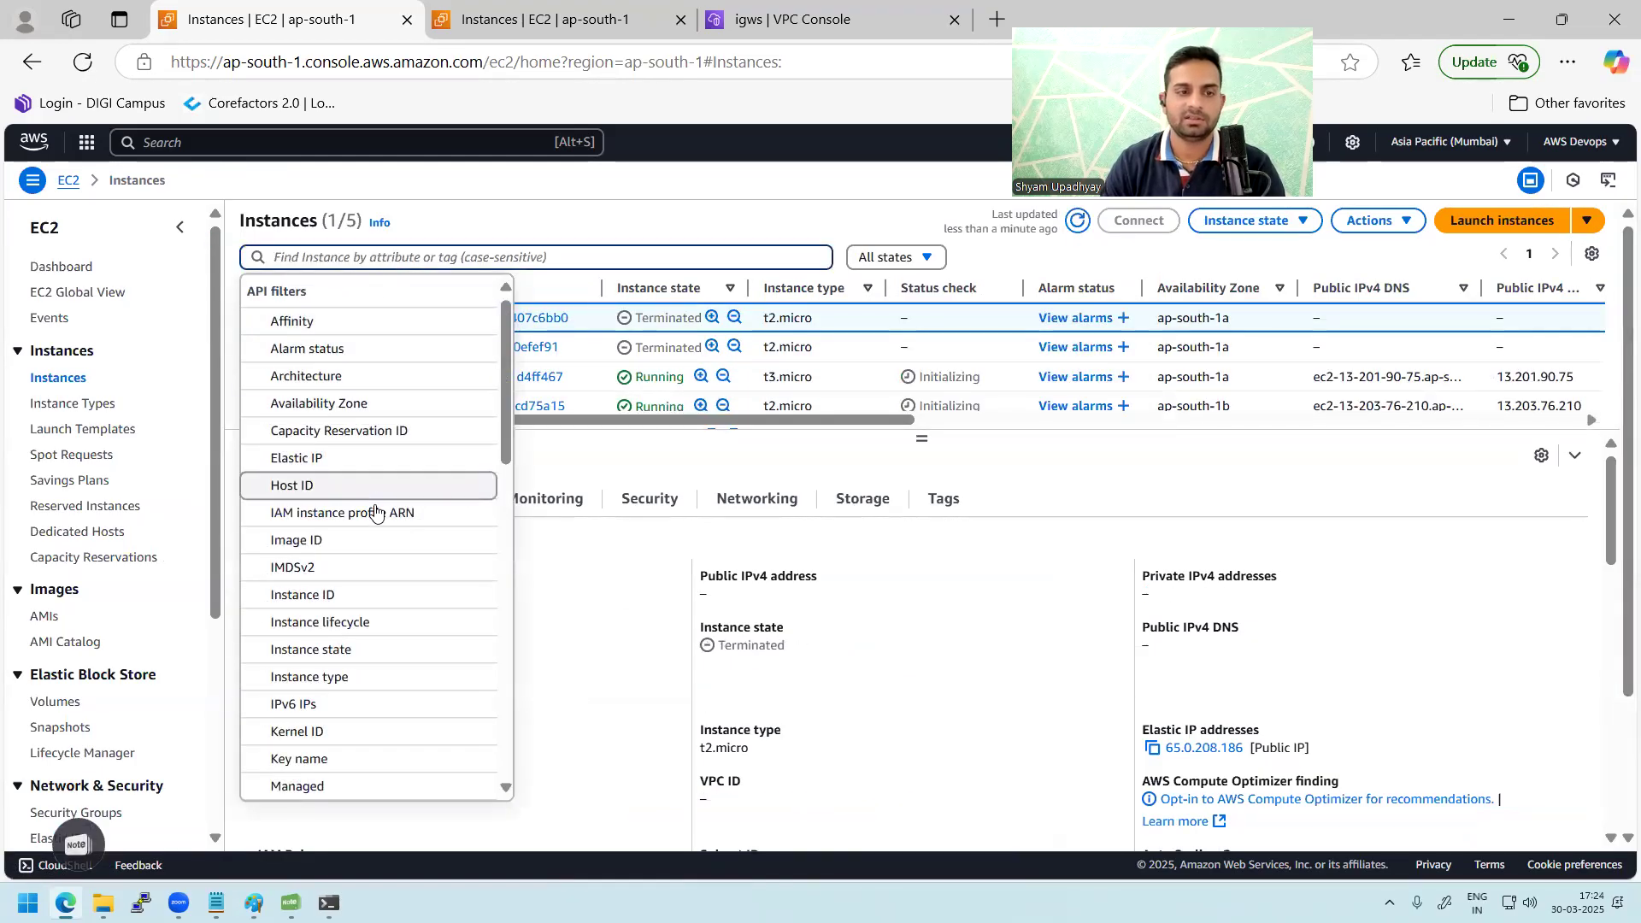
click(337, 649)
click(351, 409)
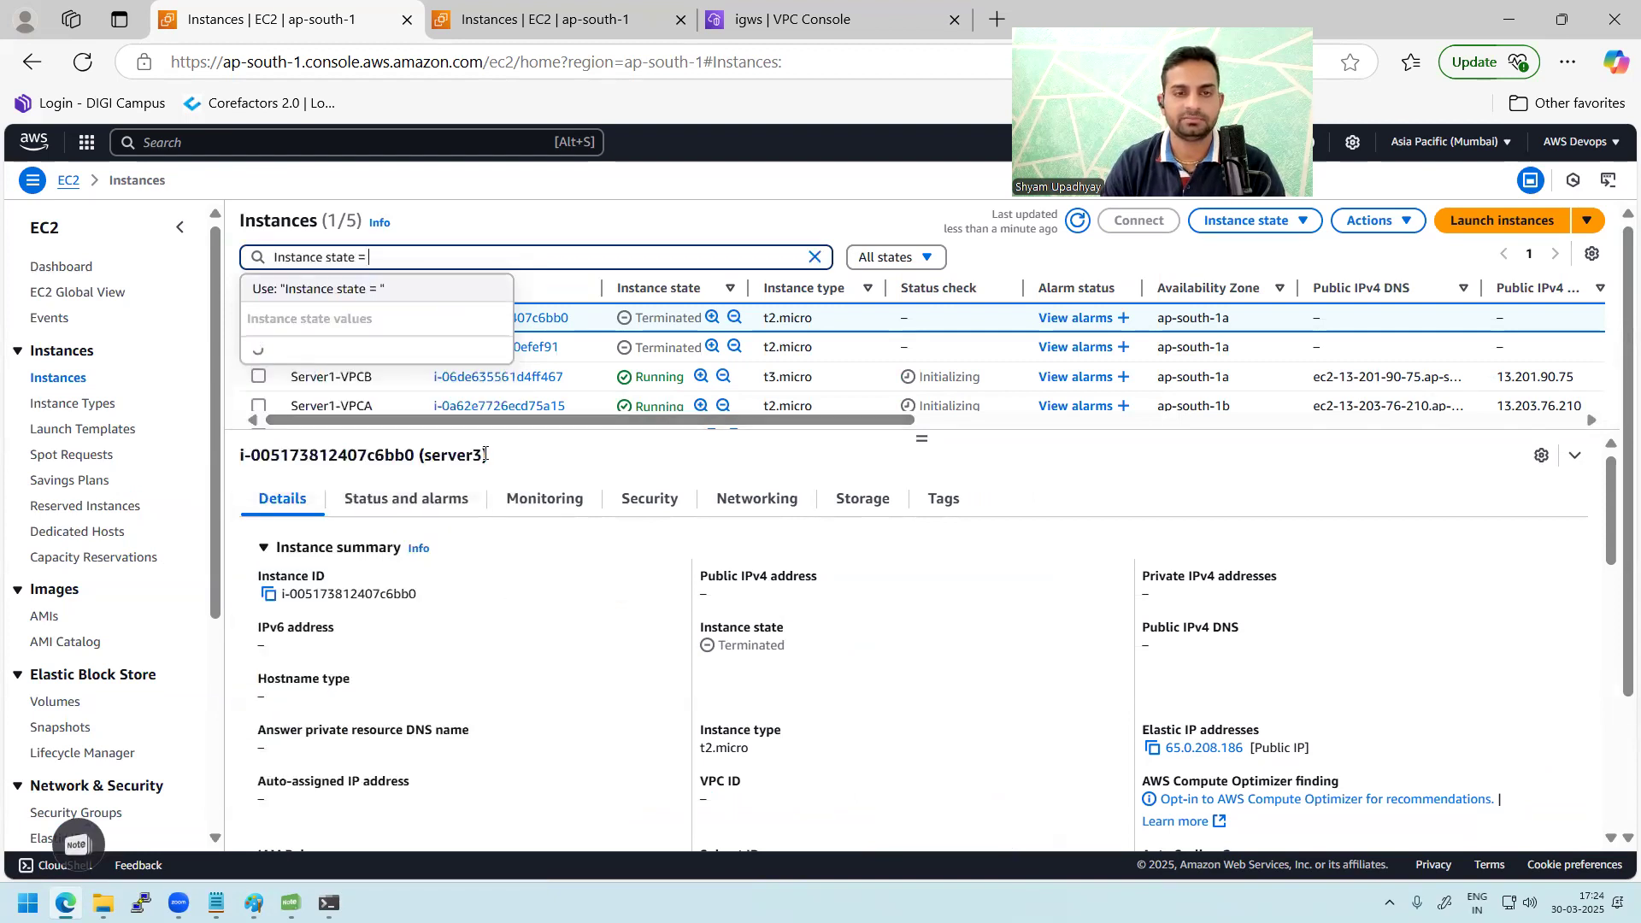
click(379, 350)
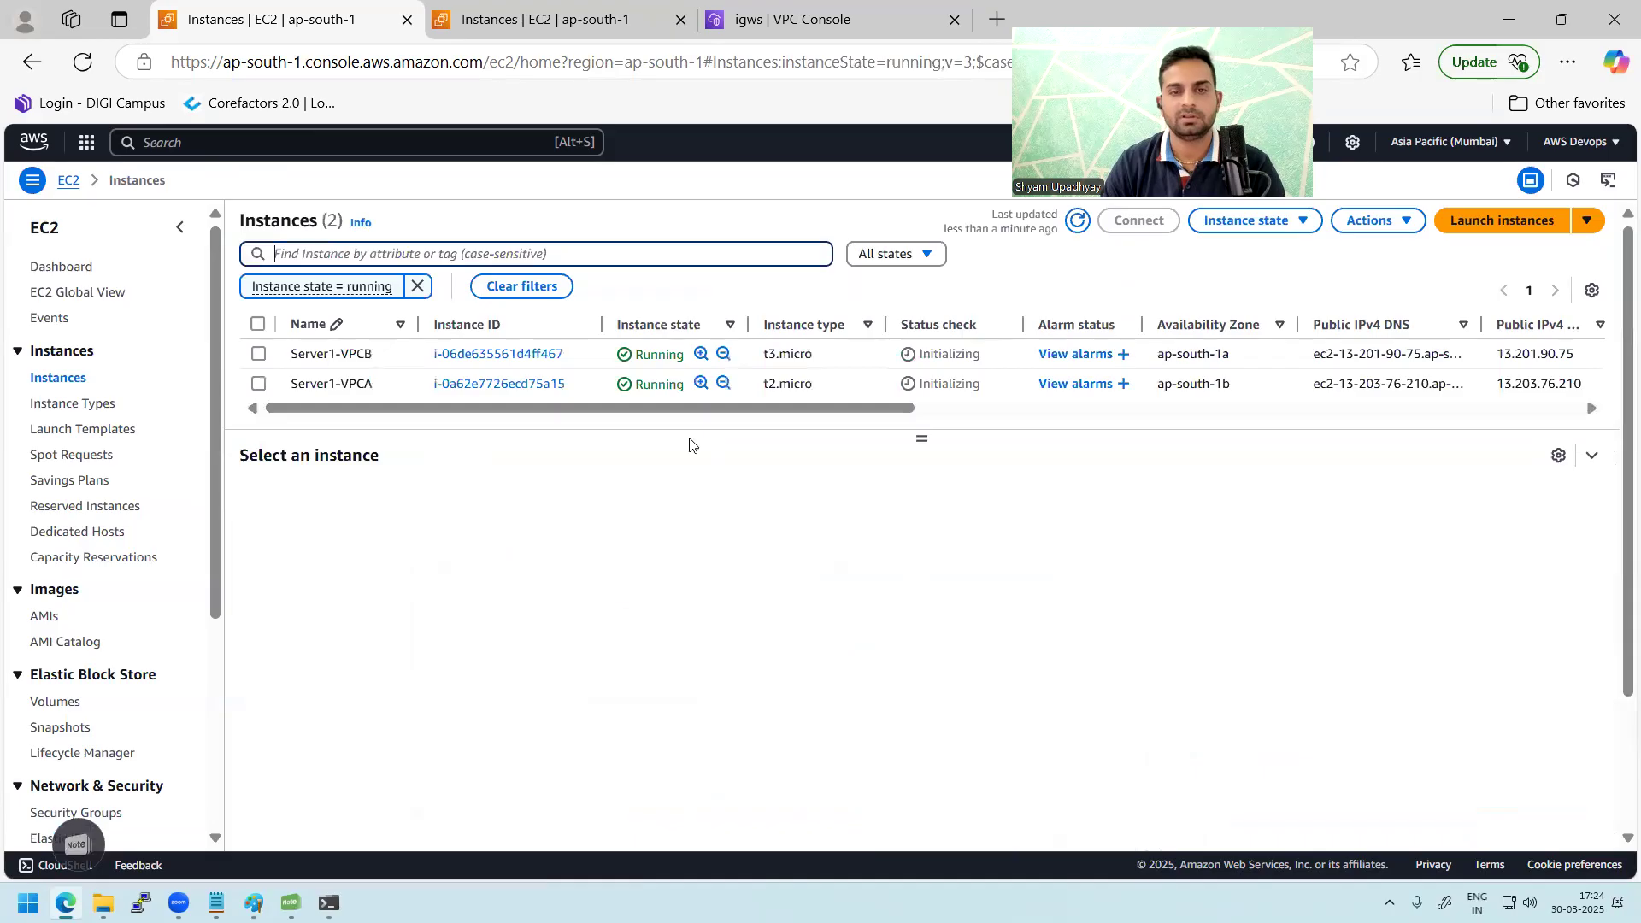
- Copy Server1-VPCA's public IPv4 address and paste it as the host name in a new PuTTY session
click(421, 385)
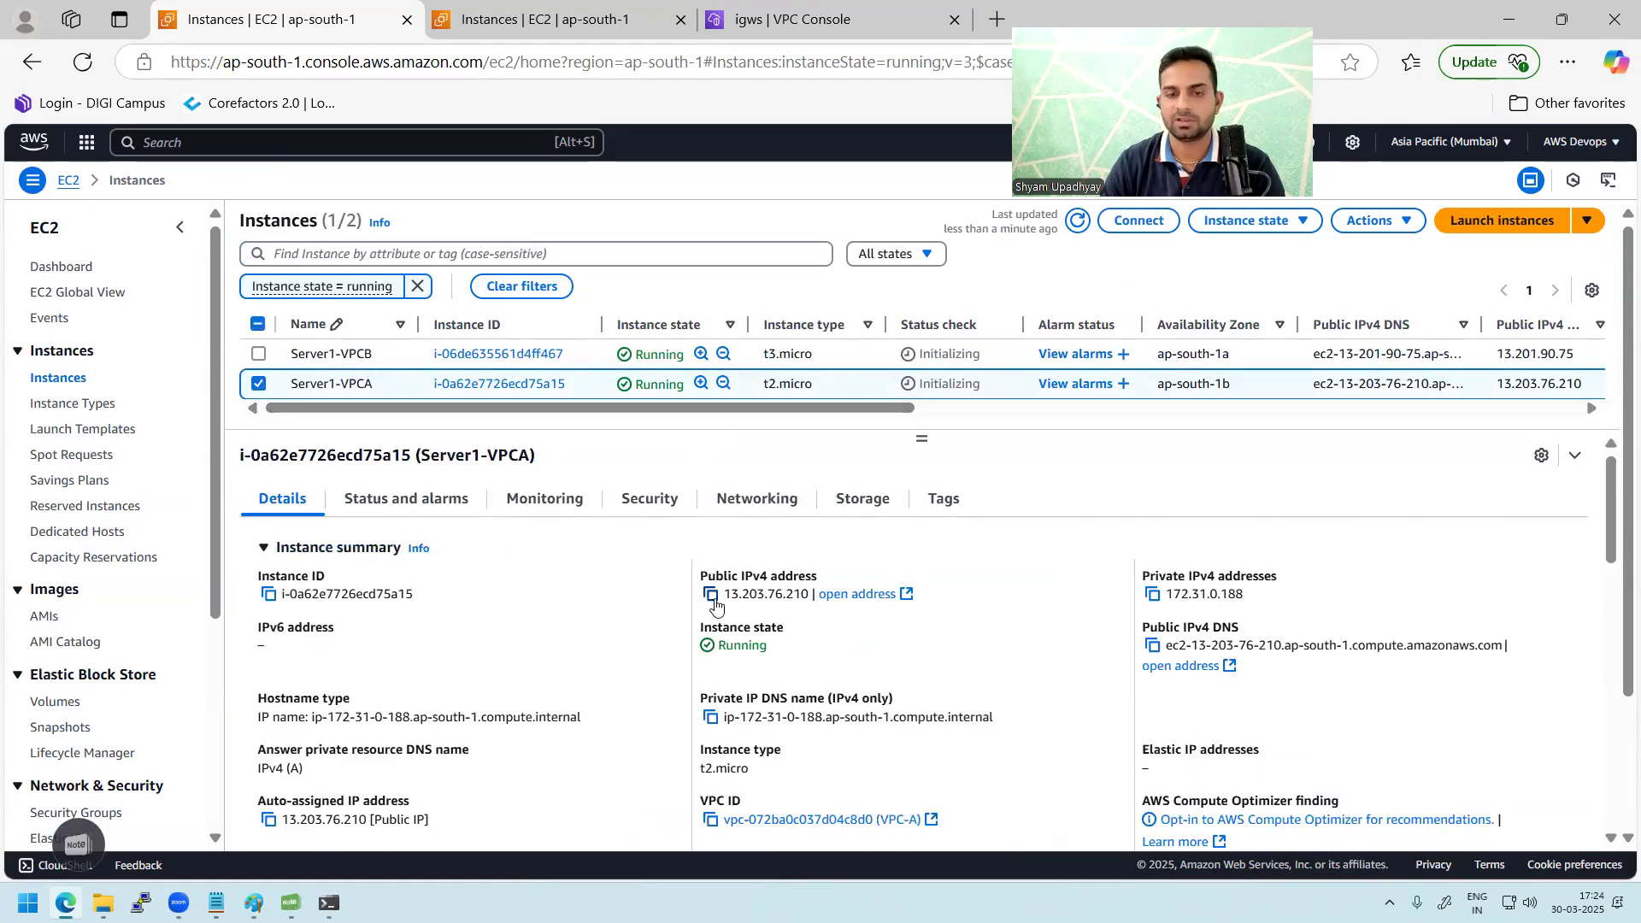
click(711, 596)
click(141, 903)
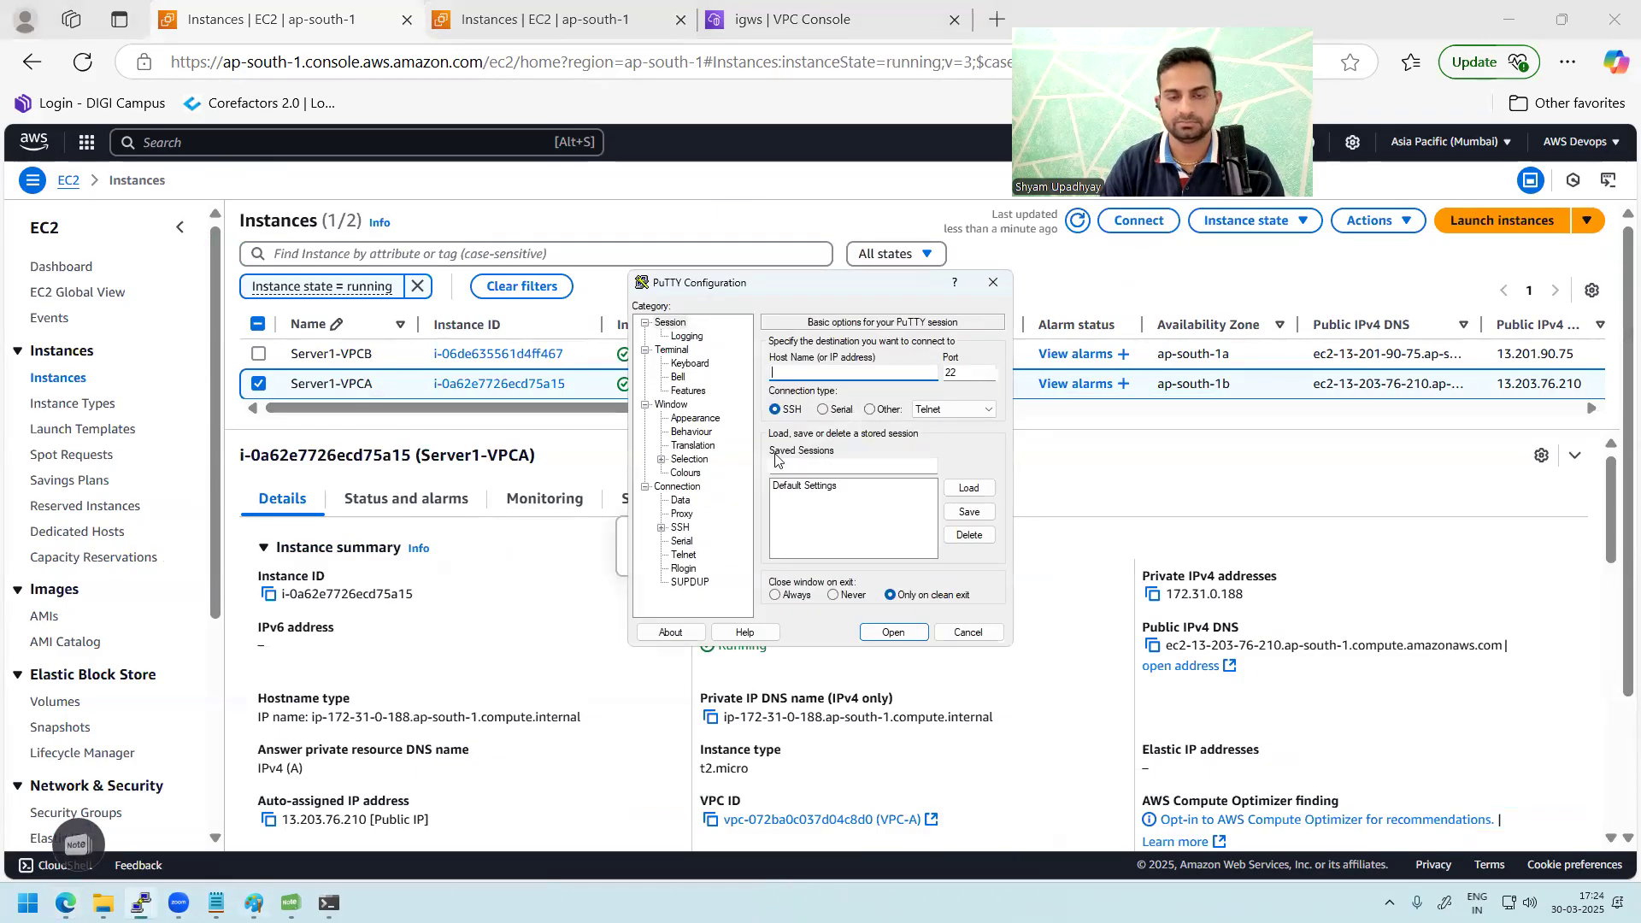
key(ctrl+v)
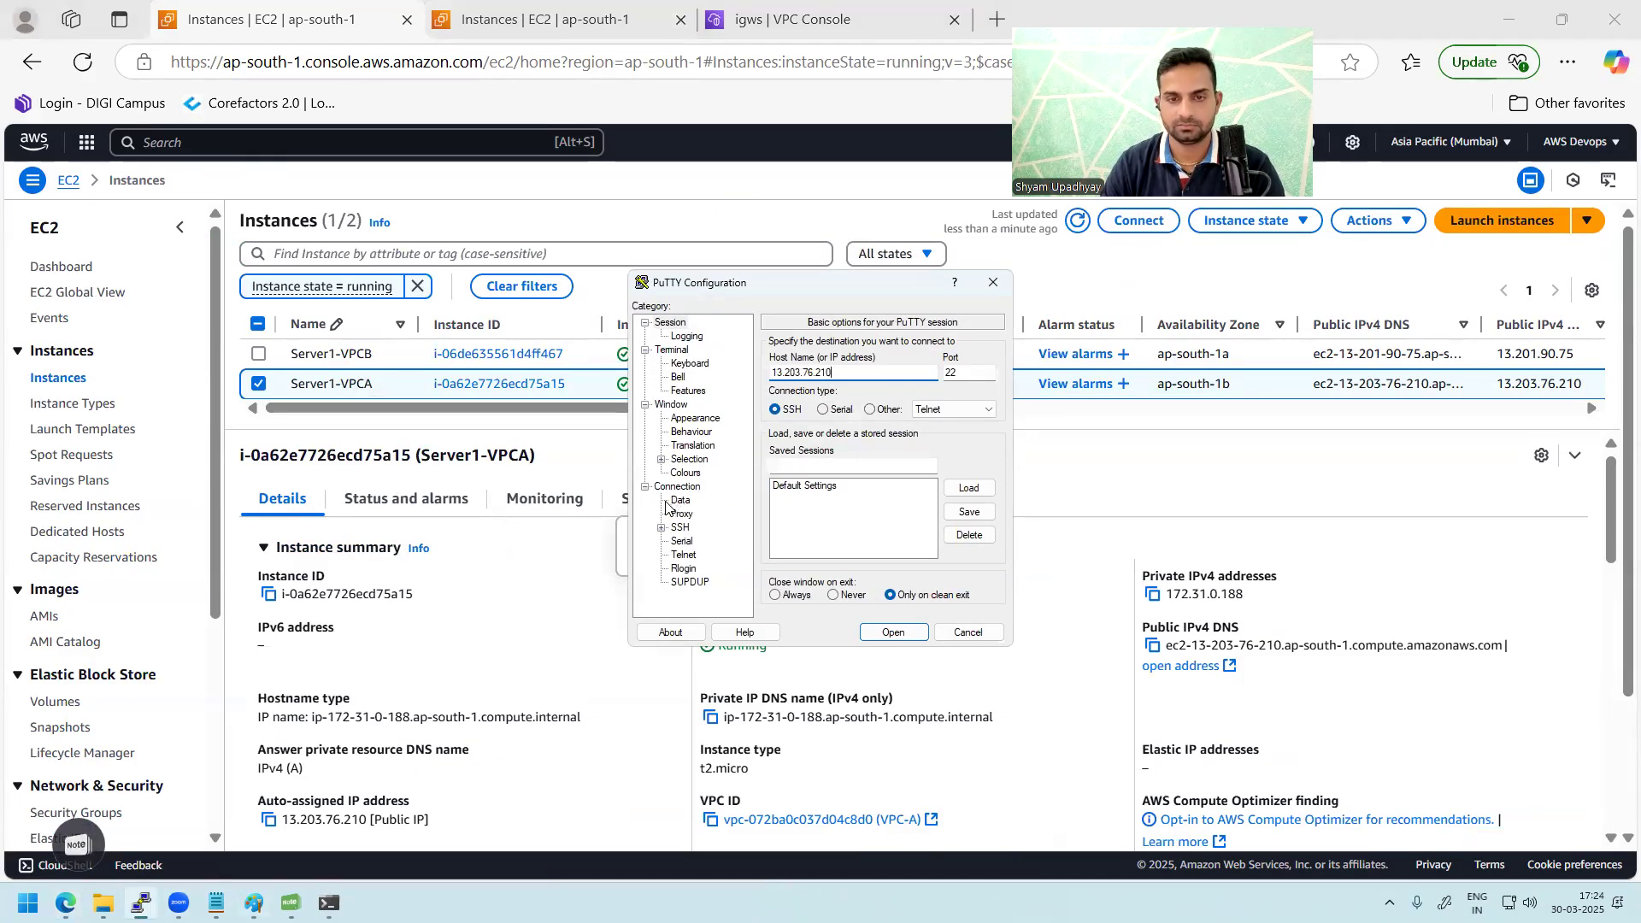
- Load the afternoon-batch private key file from the Desktop as the SSH session's authentication credential
click(661, 528)
click(678, 542)
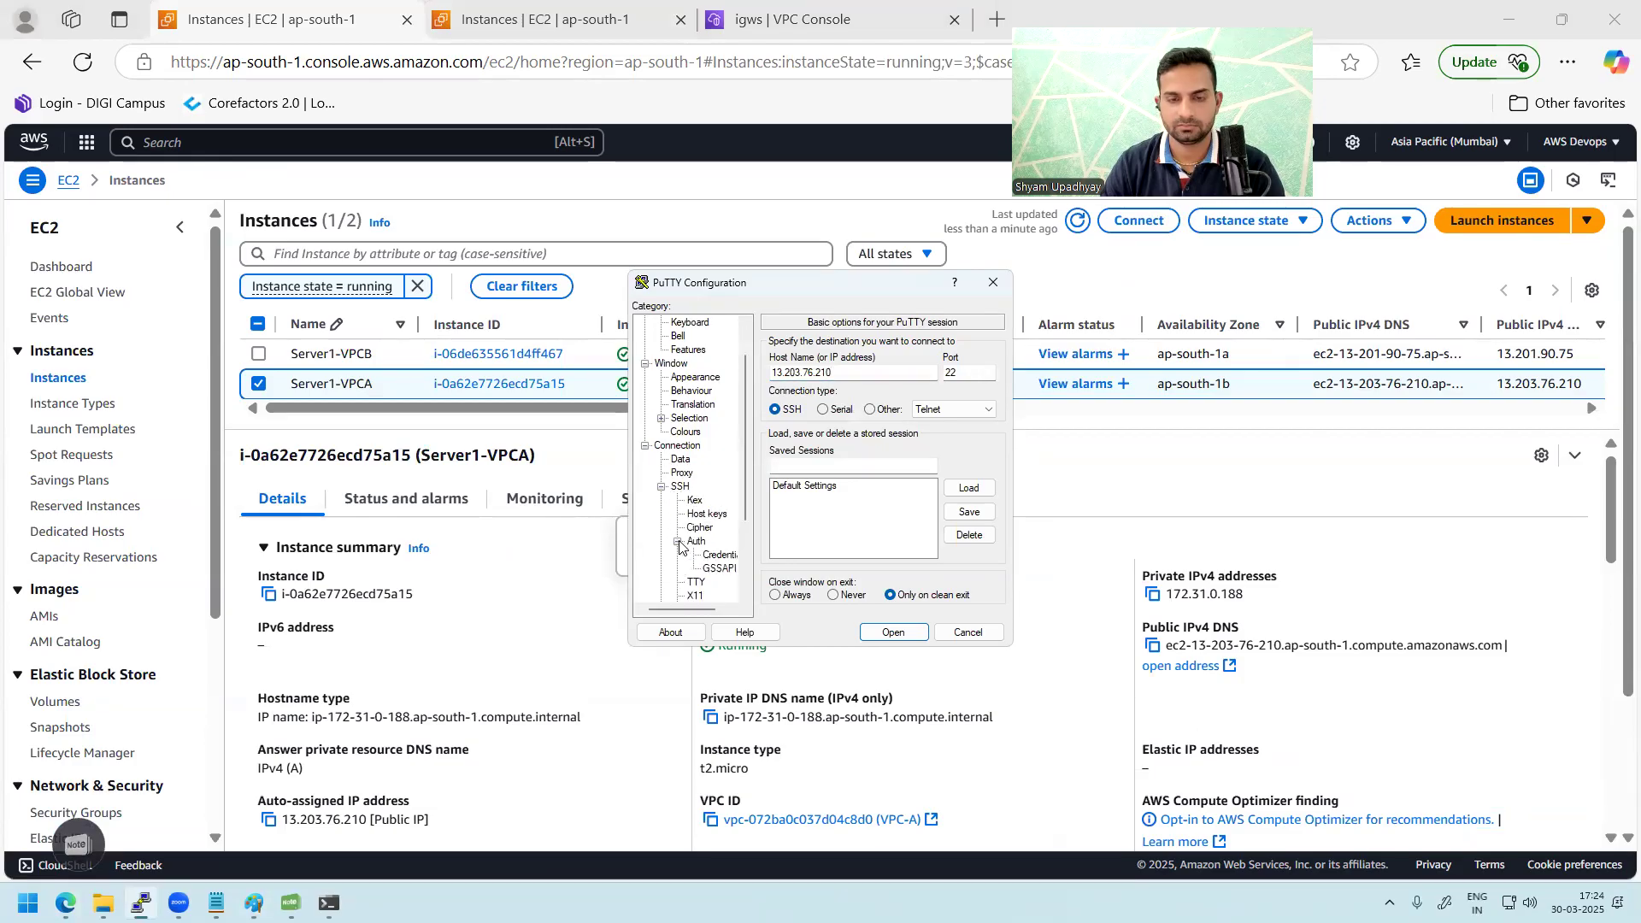
click(718, 556)
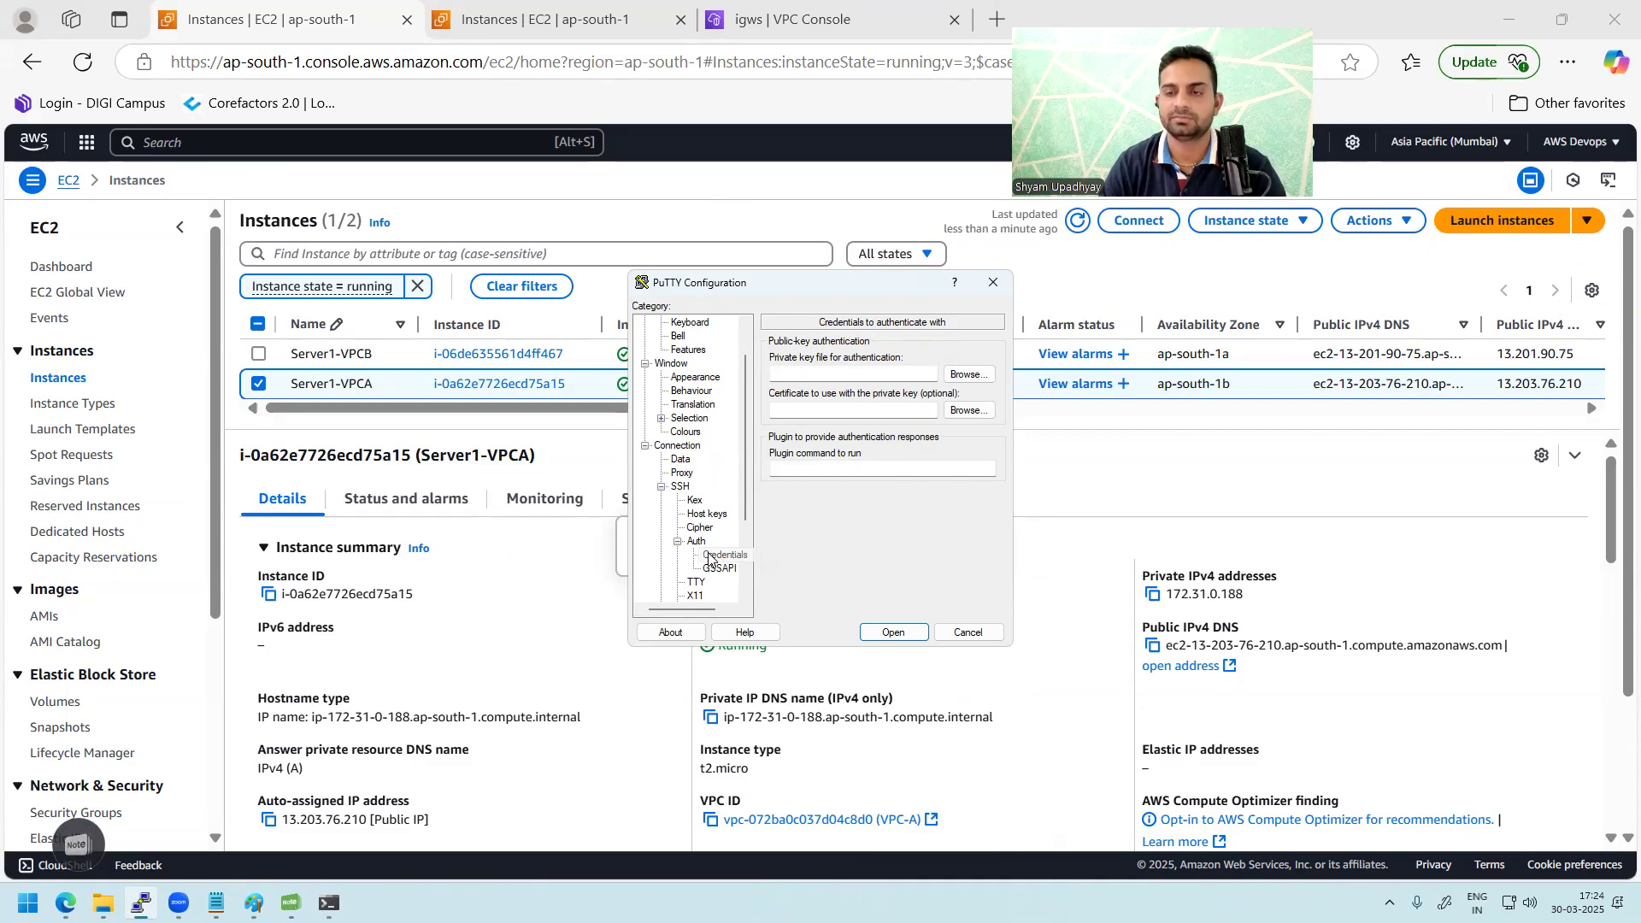
click(708, 558)
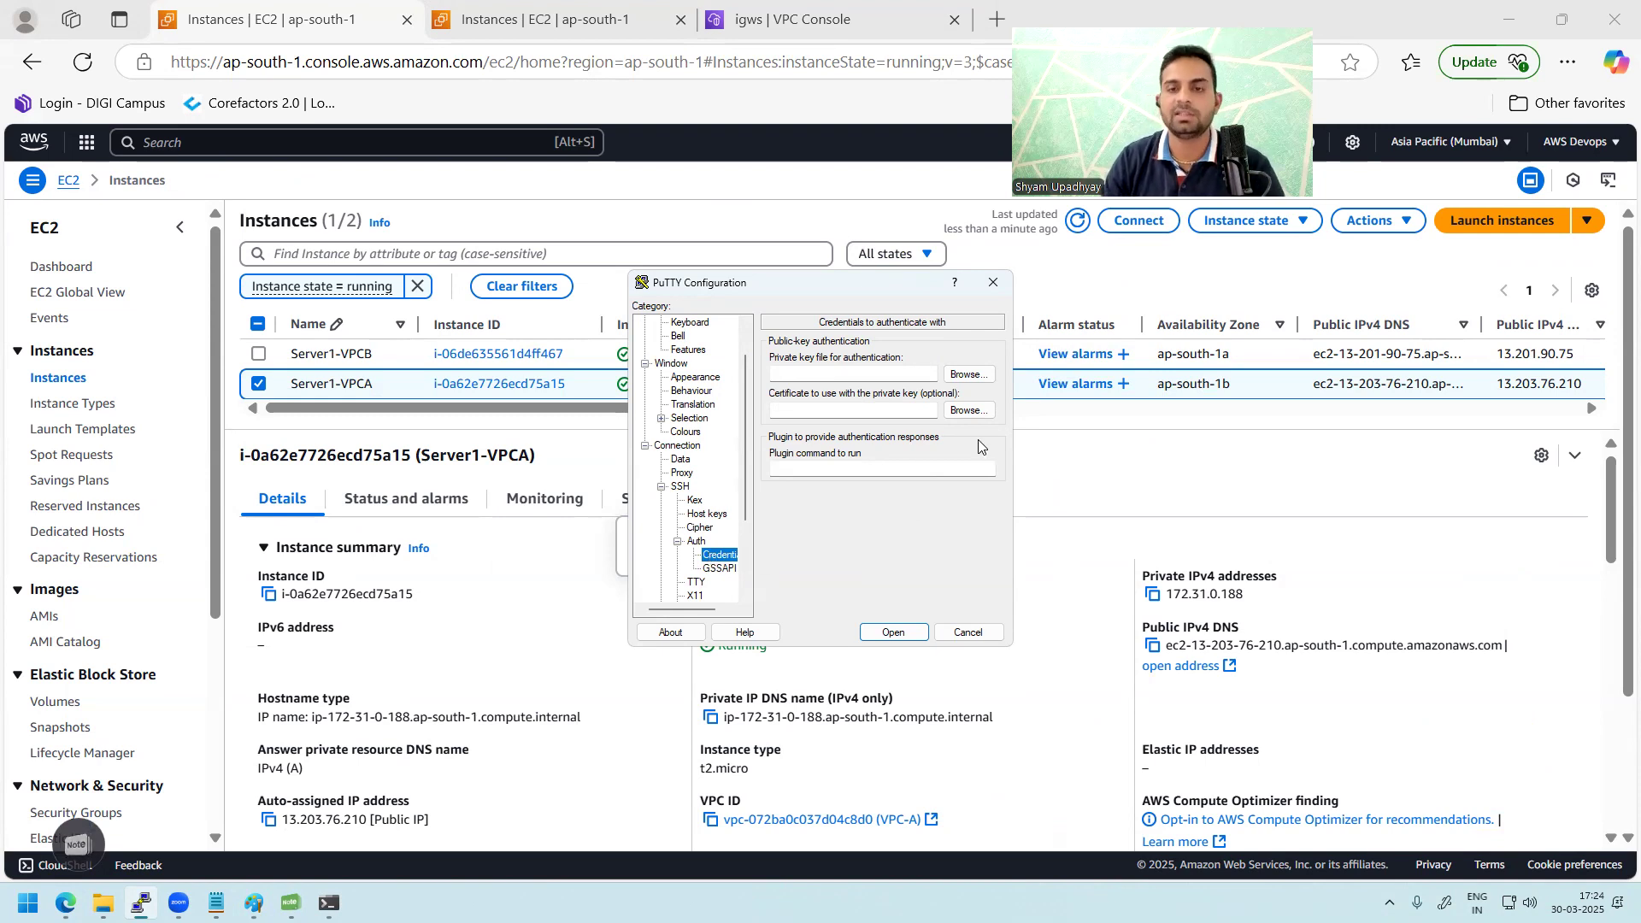
click(966, 374)
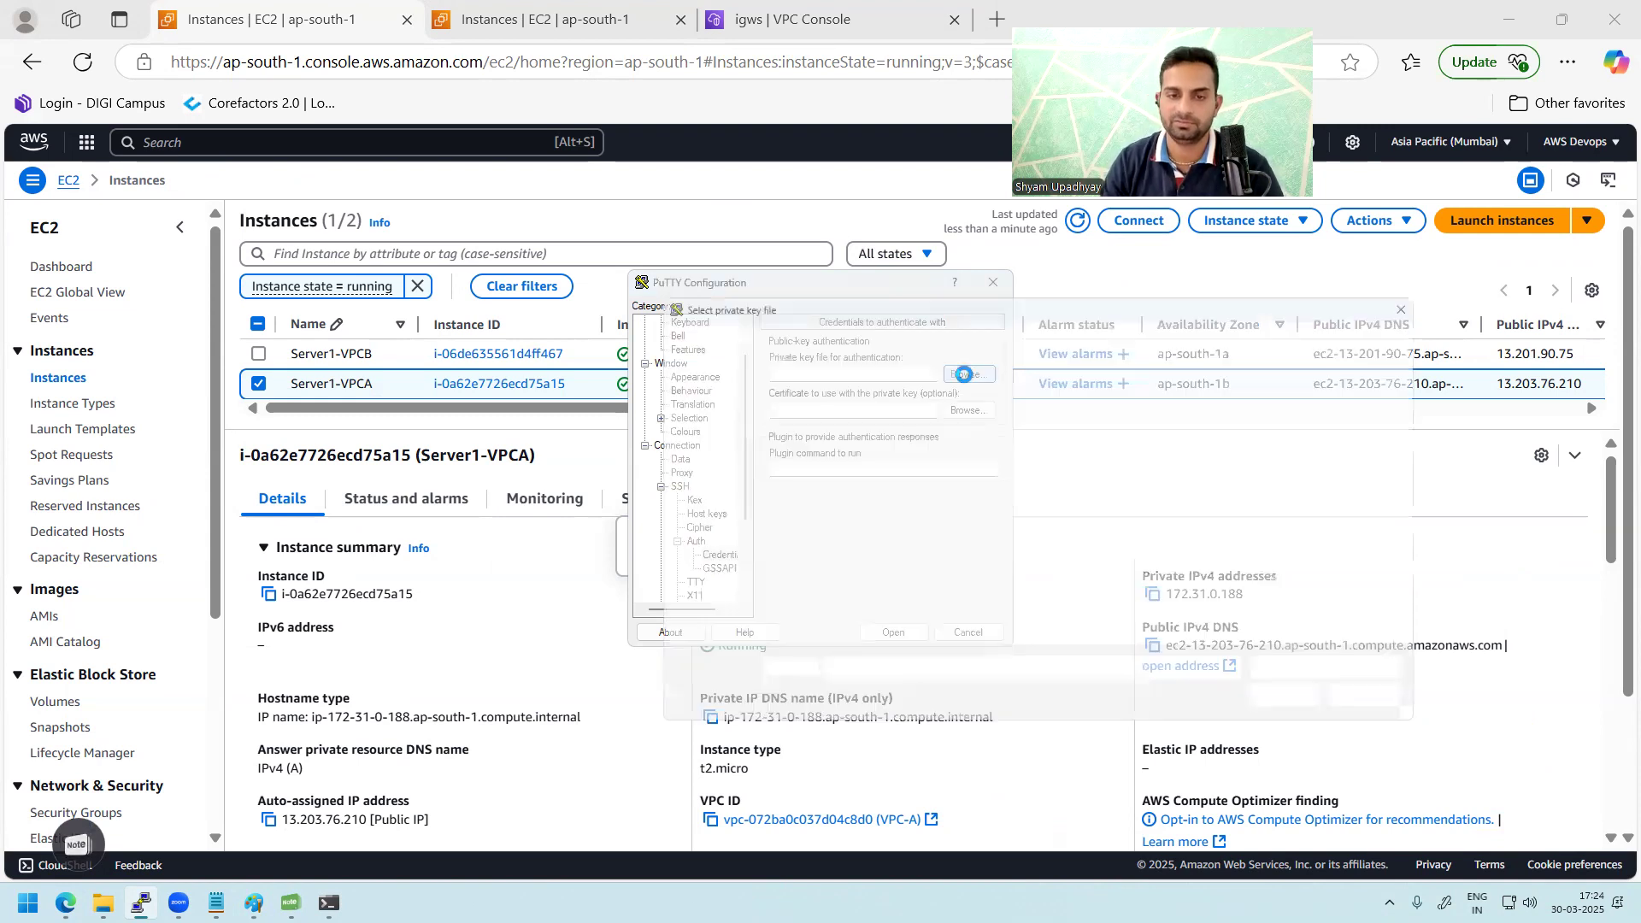
click(914, 479)
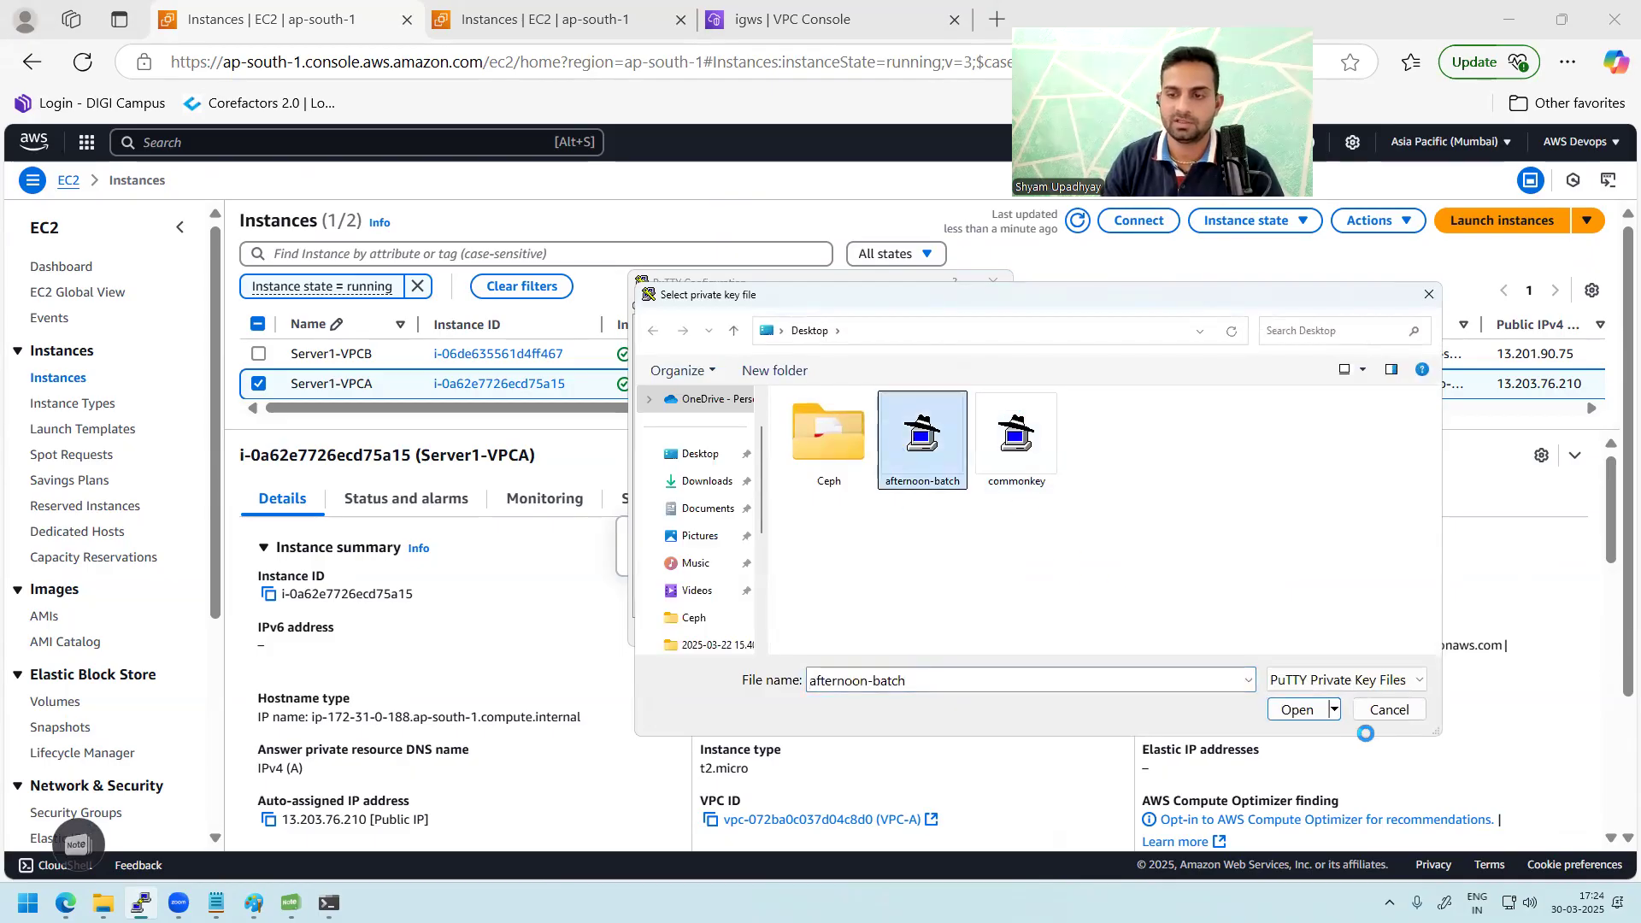
click(1298, 710)
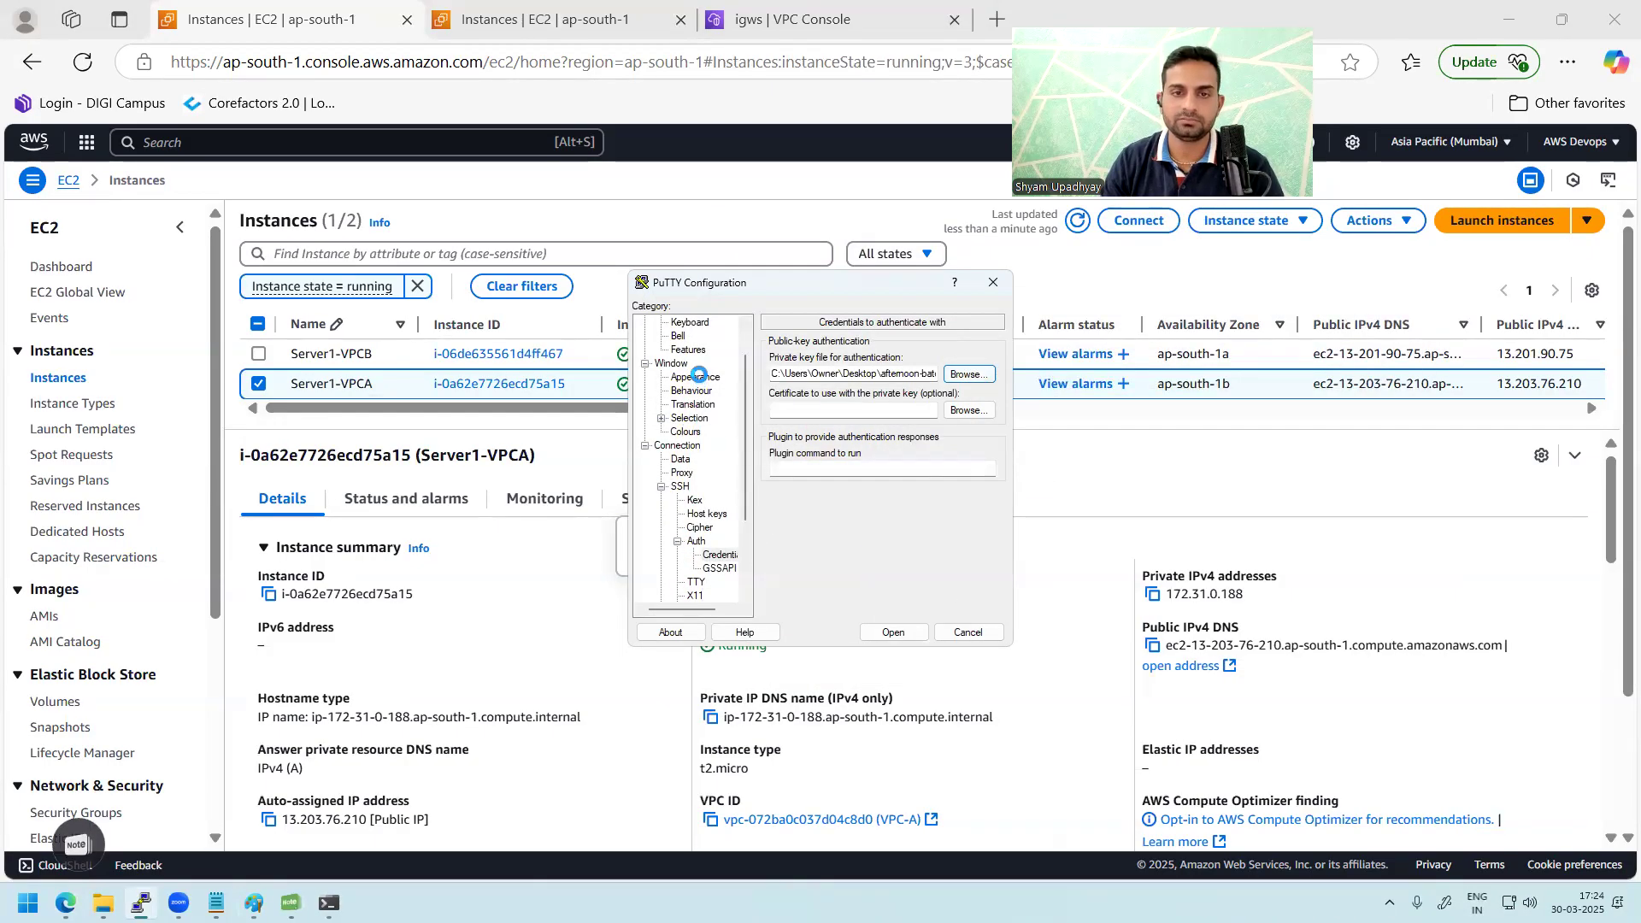
- Set the PuTTY terminal font to Bold at size 14 and open the SSH connection to the server
click(695, 376)
click(965, 444)
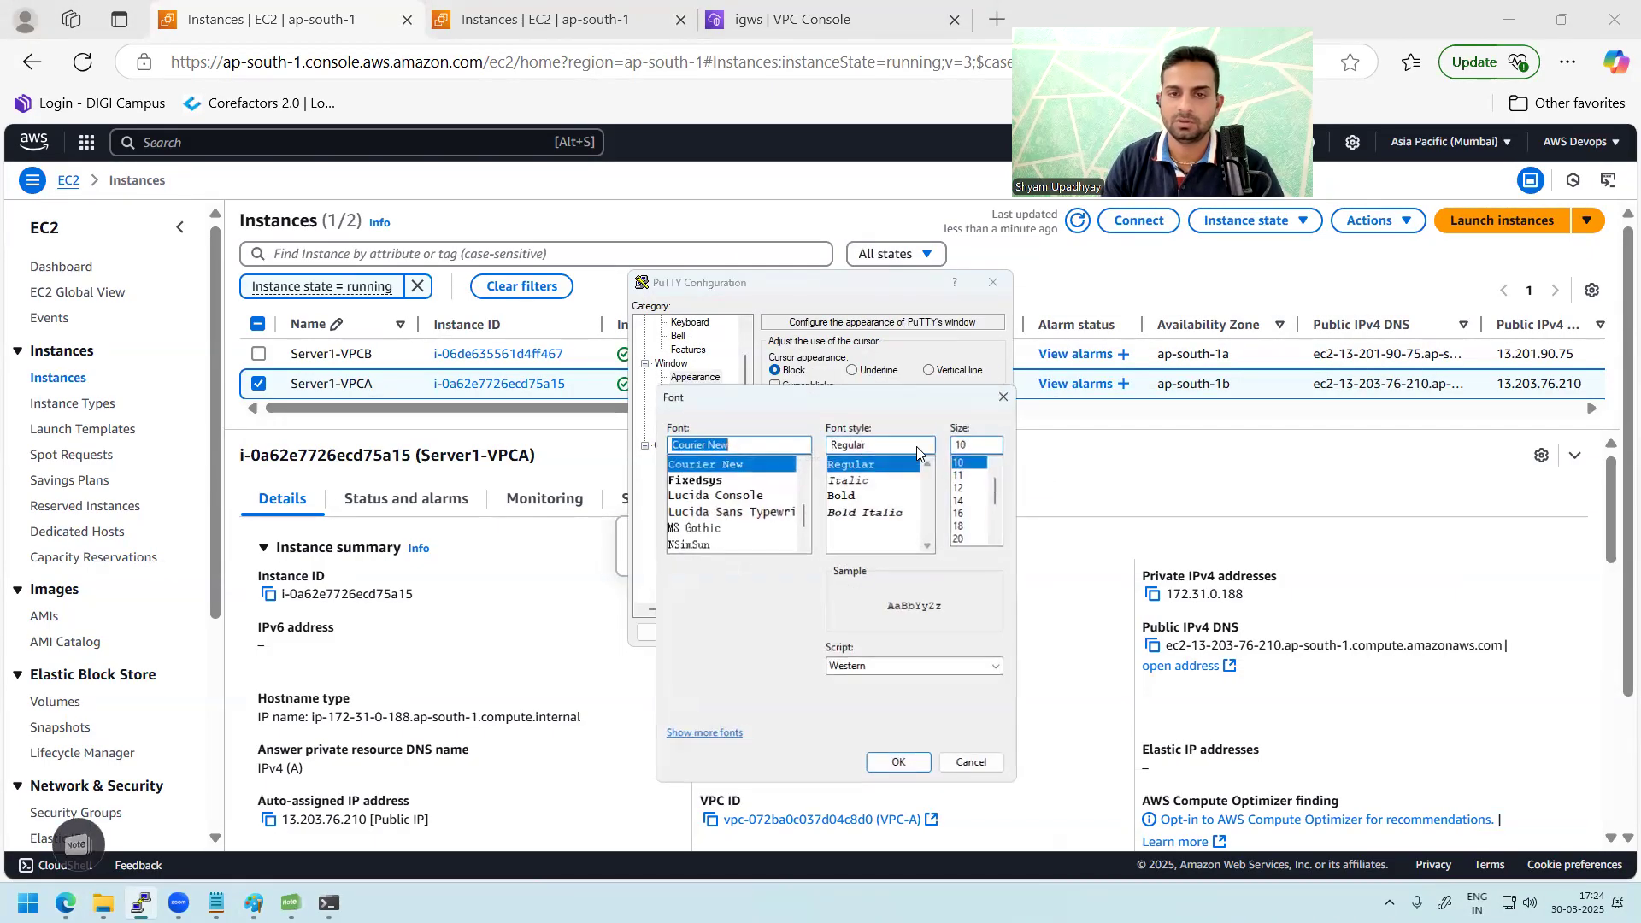
click(846, 495)
click(961, 499)
click(899, 763)
click(888, 654)
click(496, 584)
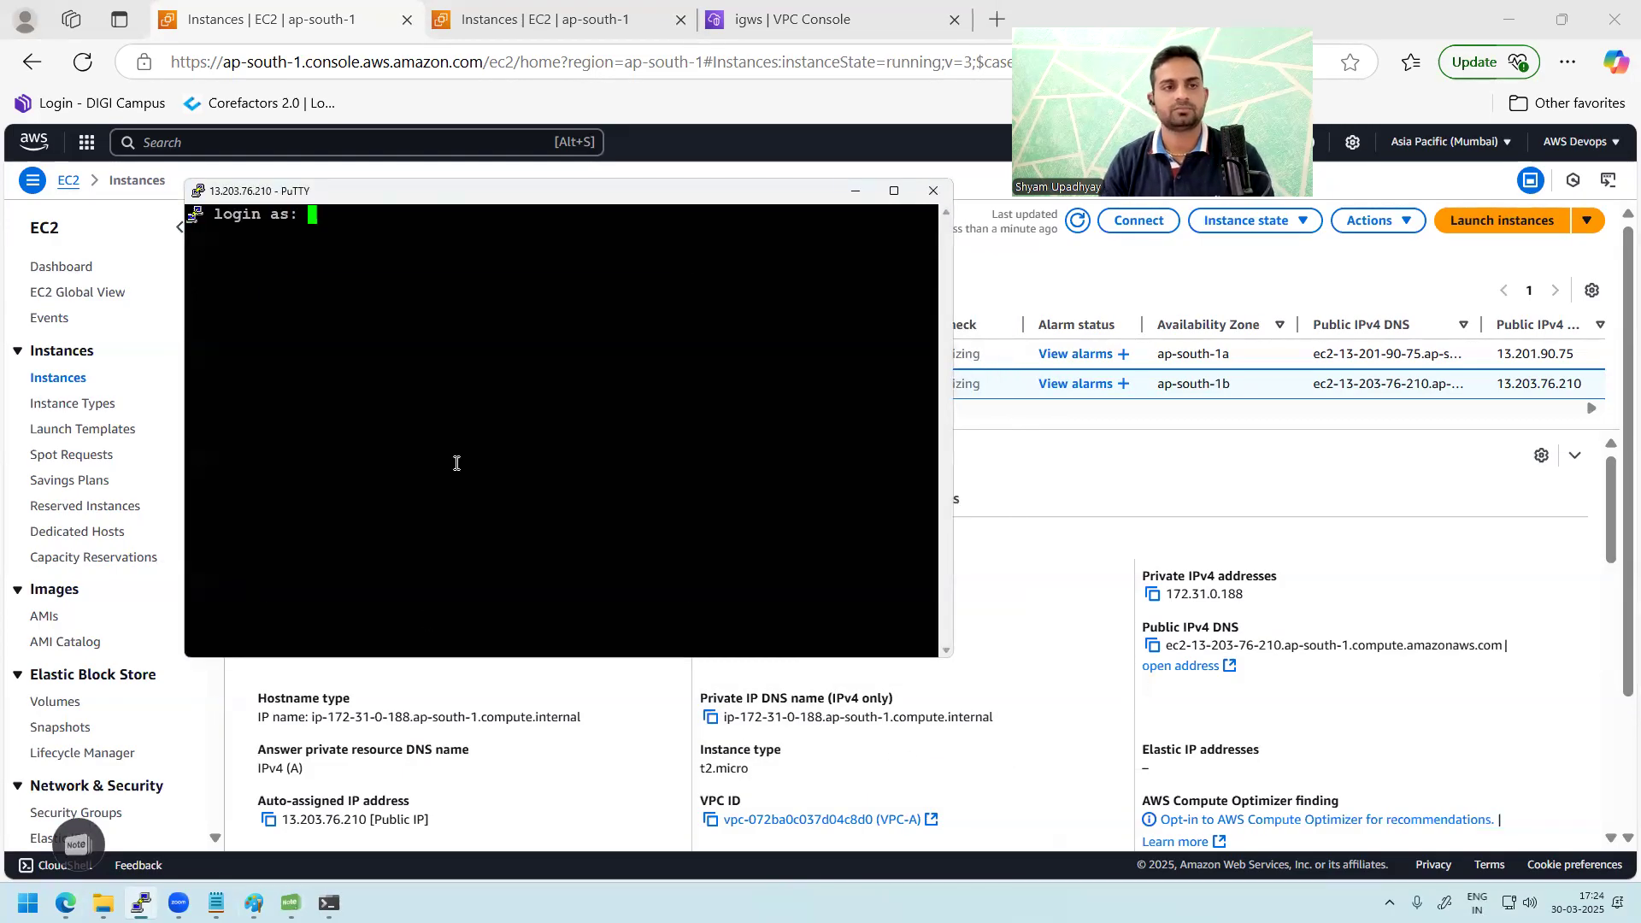
- Log in to the server as ec2-user and switch to the root shell with sudo -i
text(ec2-user)
key(Return)
text(su)
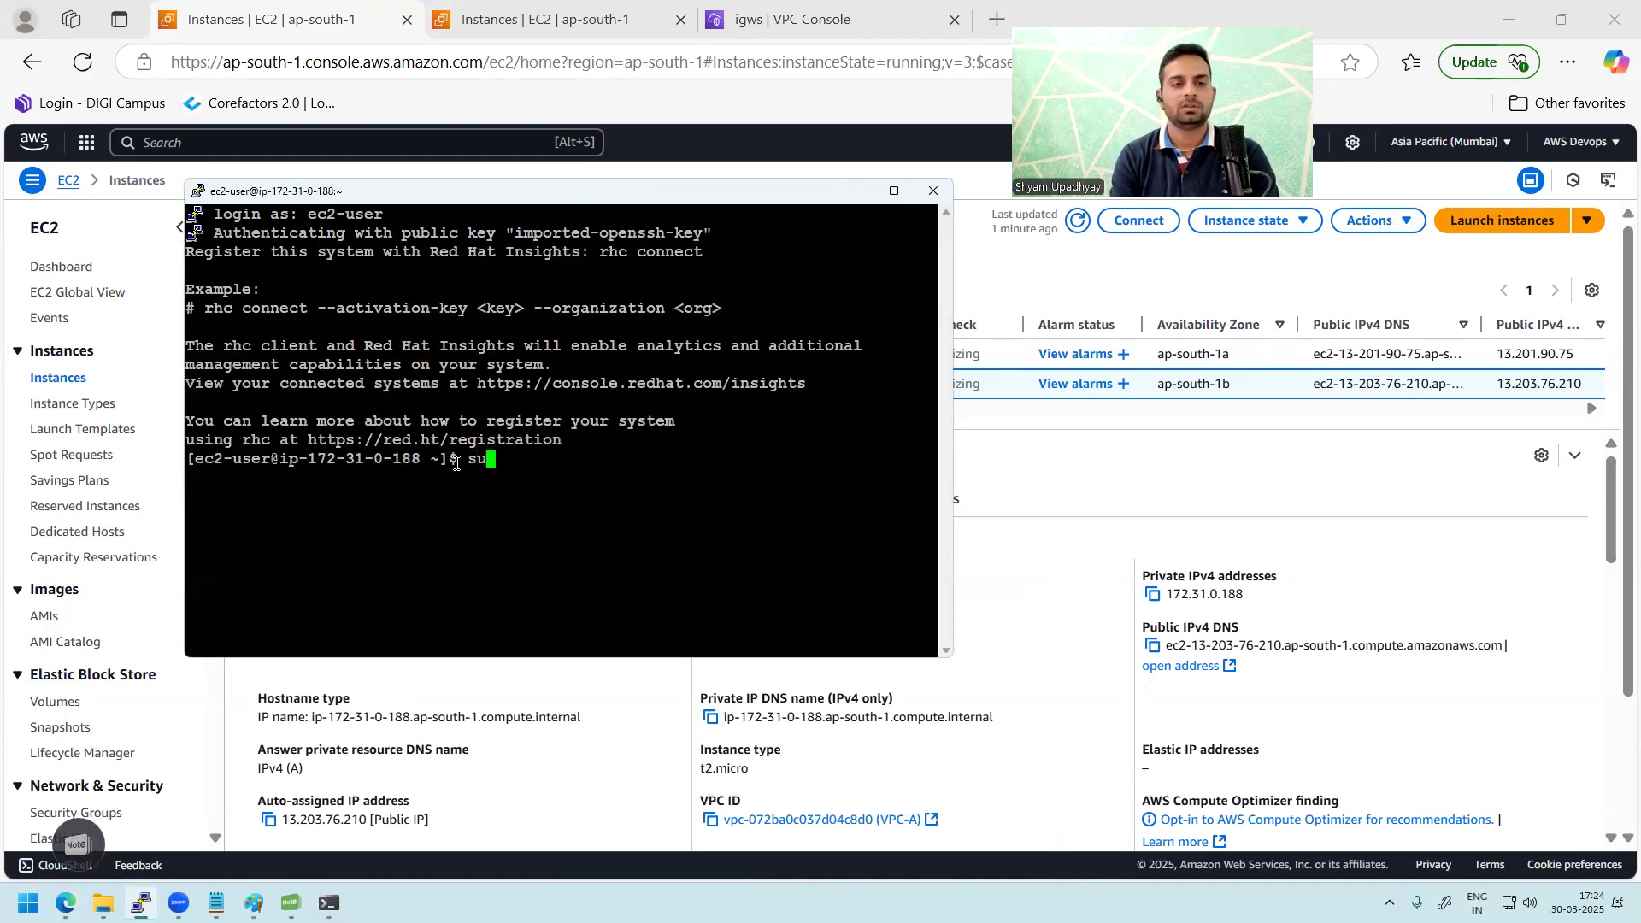
text(do -i)
key(Return)
key(Return)
key(Return)
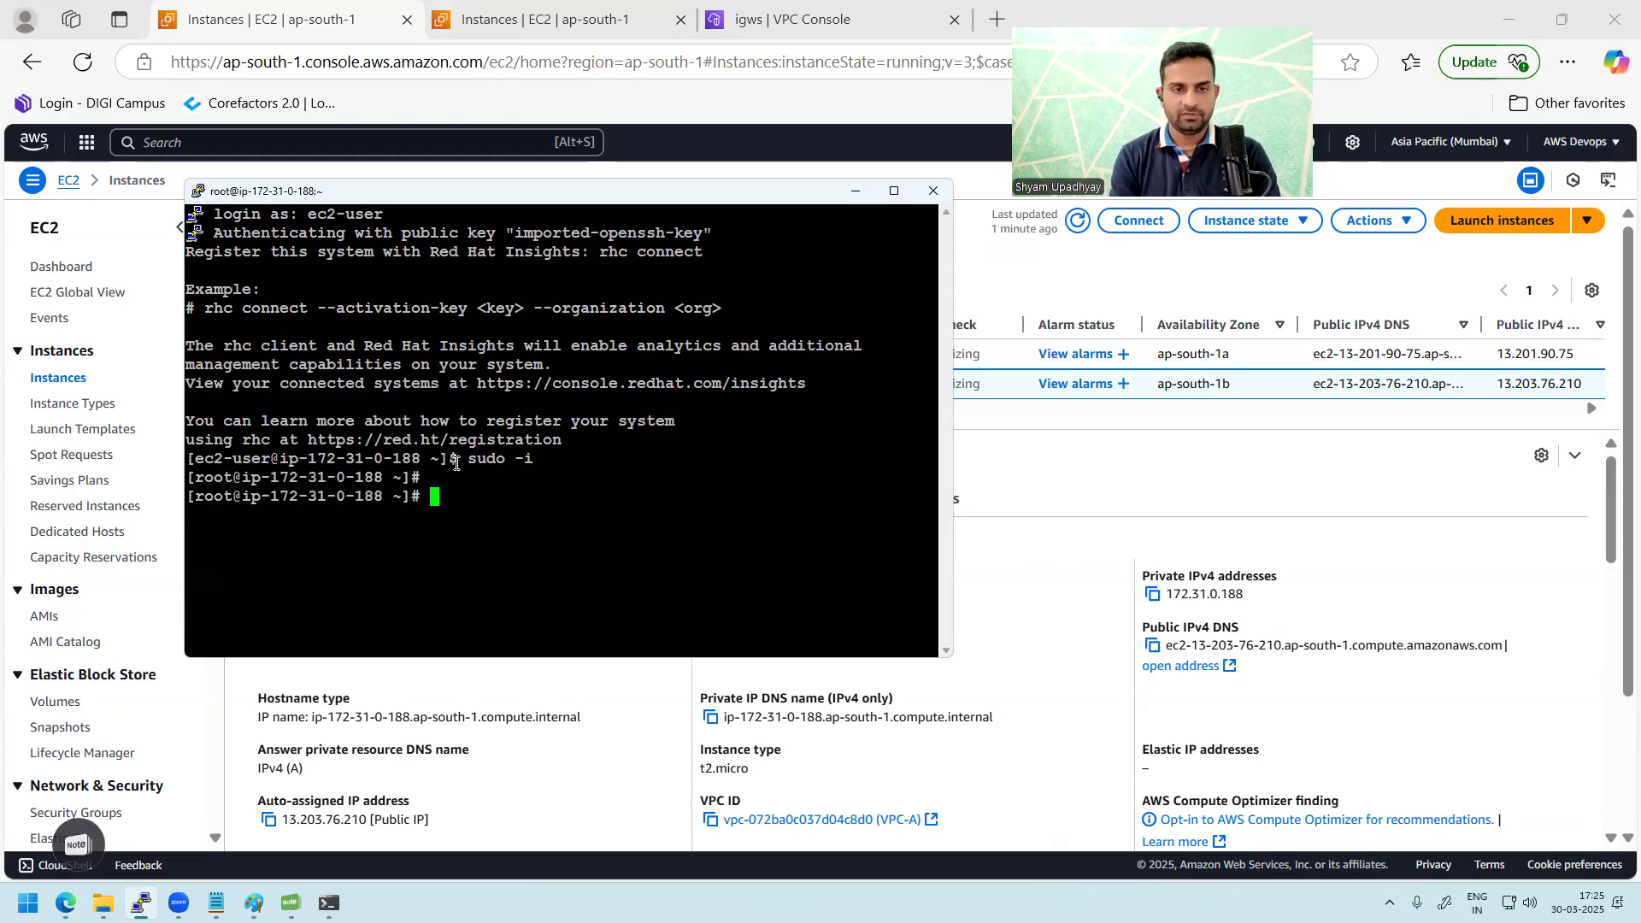
- Set the server's hostname to server1-VPCA with hostnamectl, reload the shell with bash, and minimize the terminal
text(hostna)
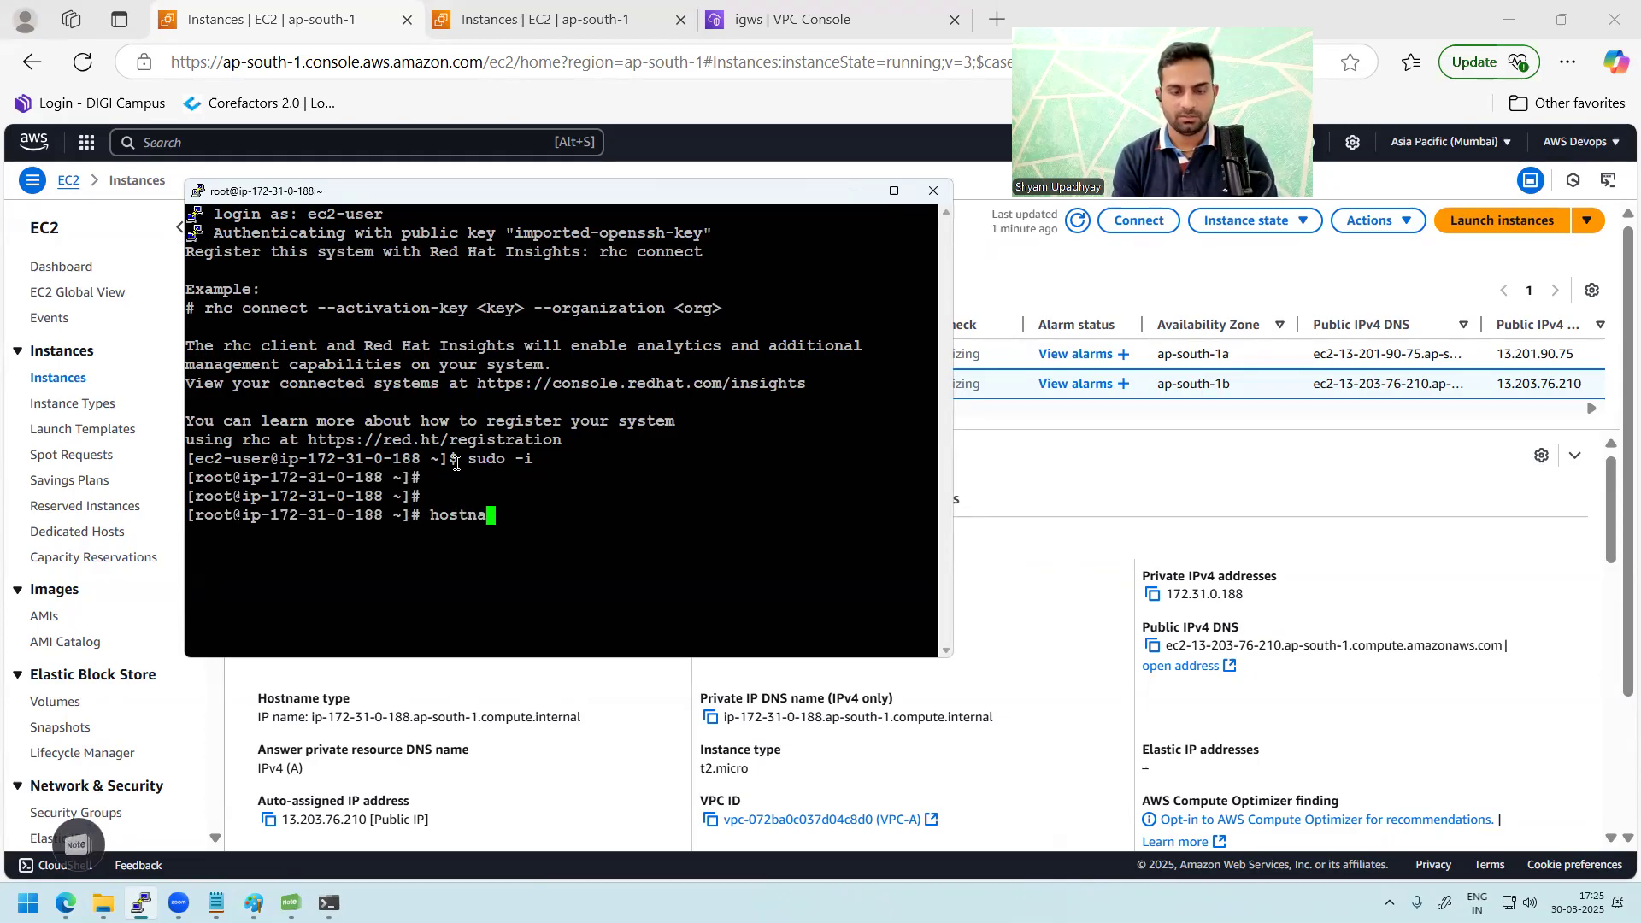
text(mectl set)
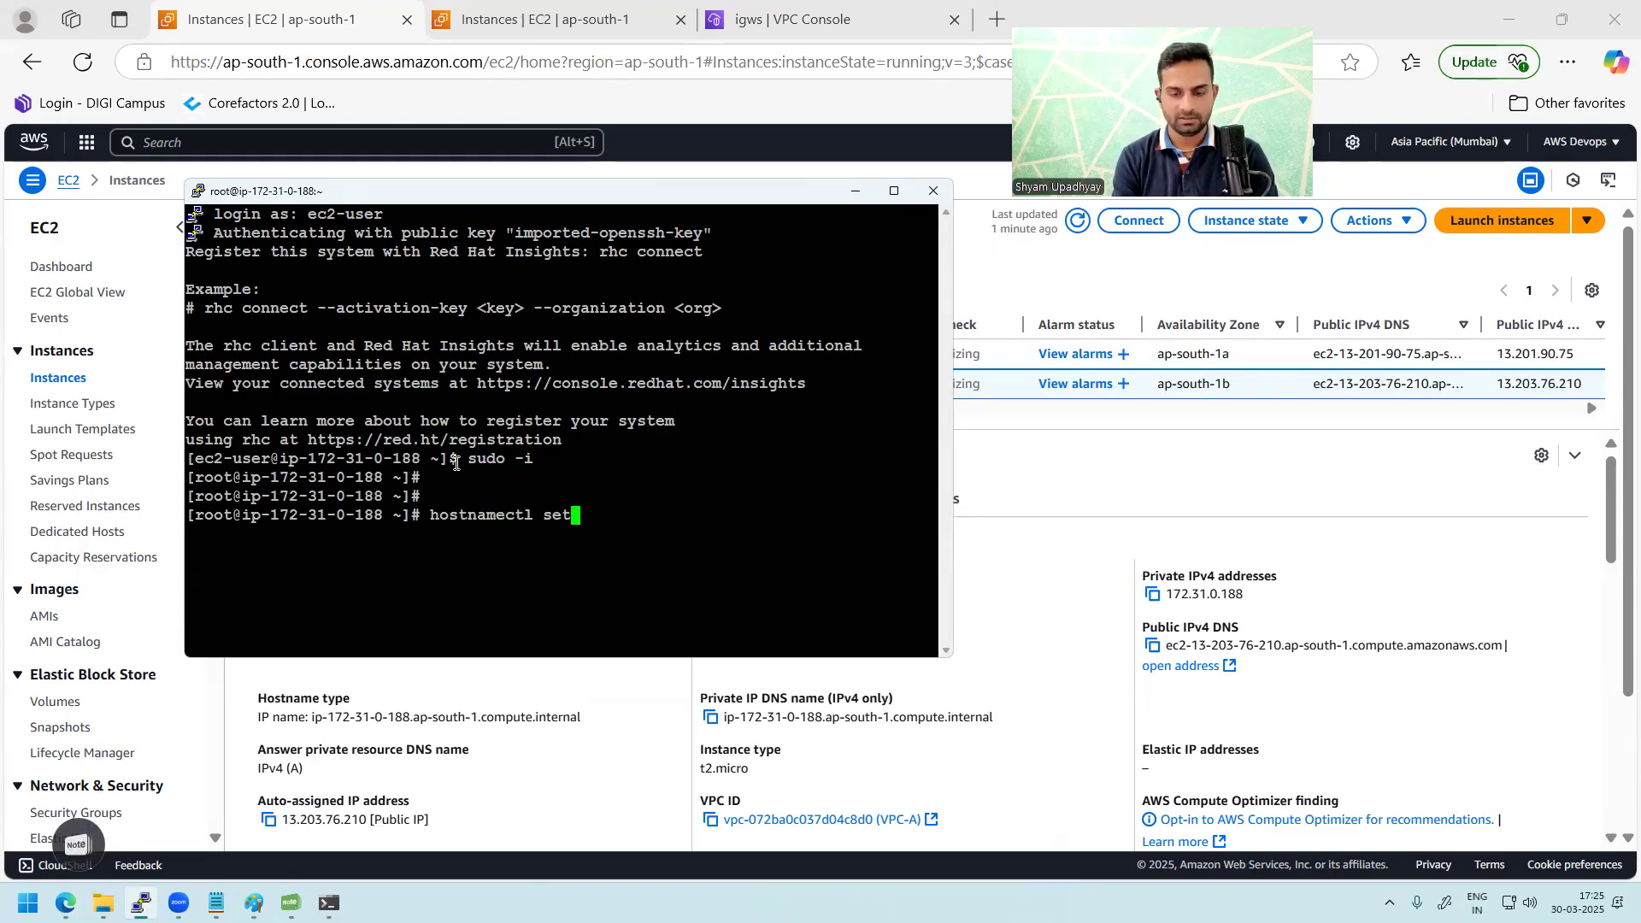
text(-hostname )
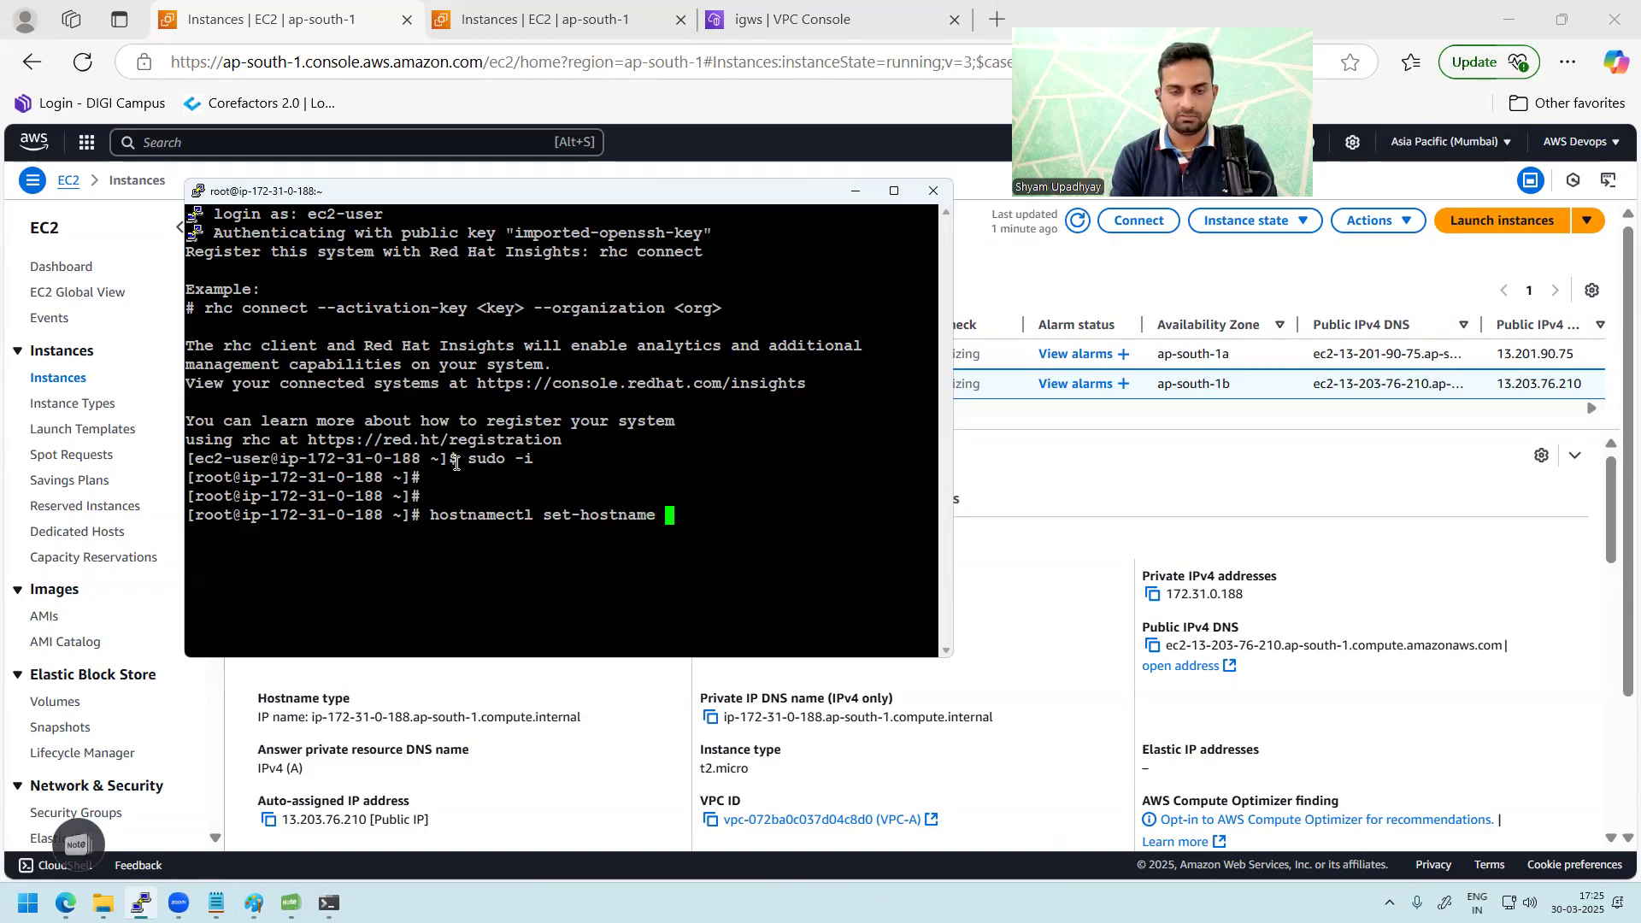
text(server1)
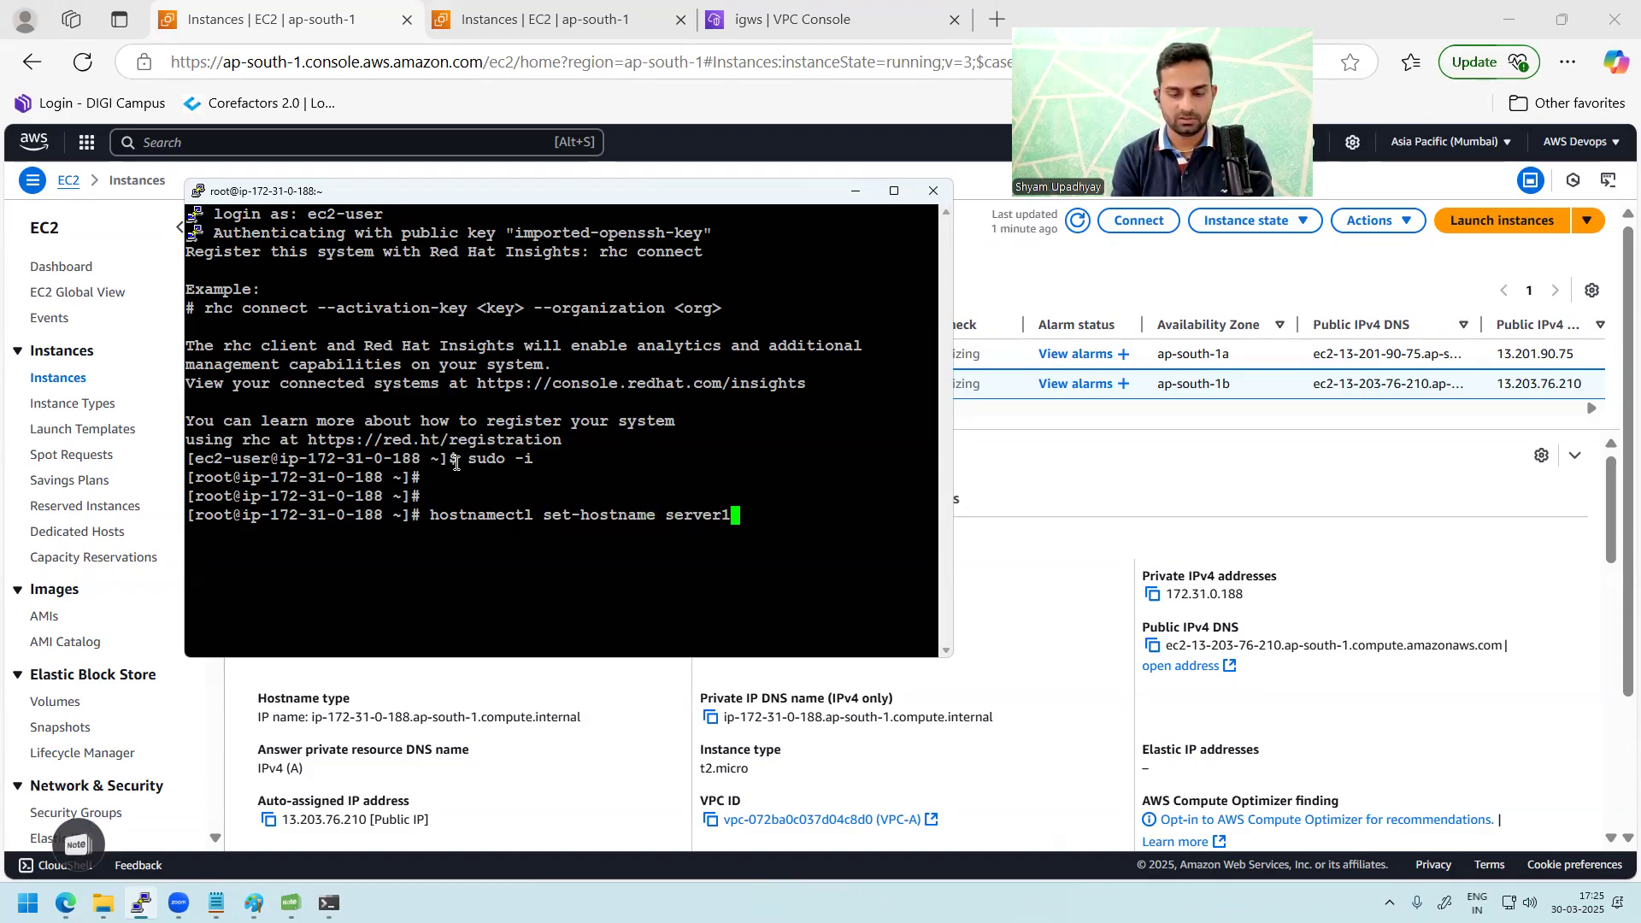
text(-VPCA)
key(Return)
text(bash)
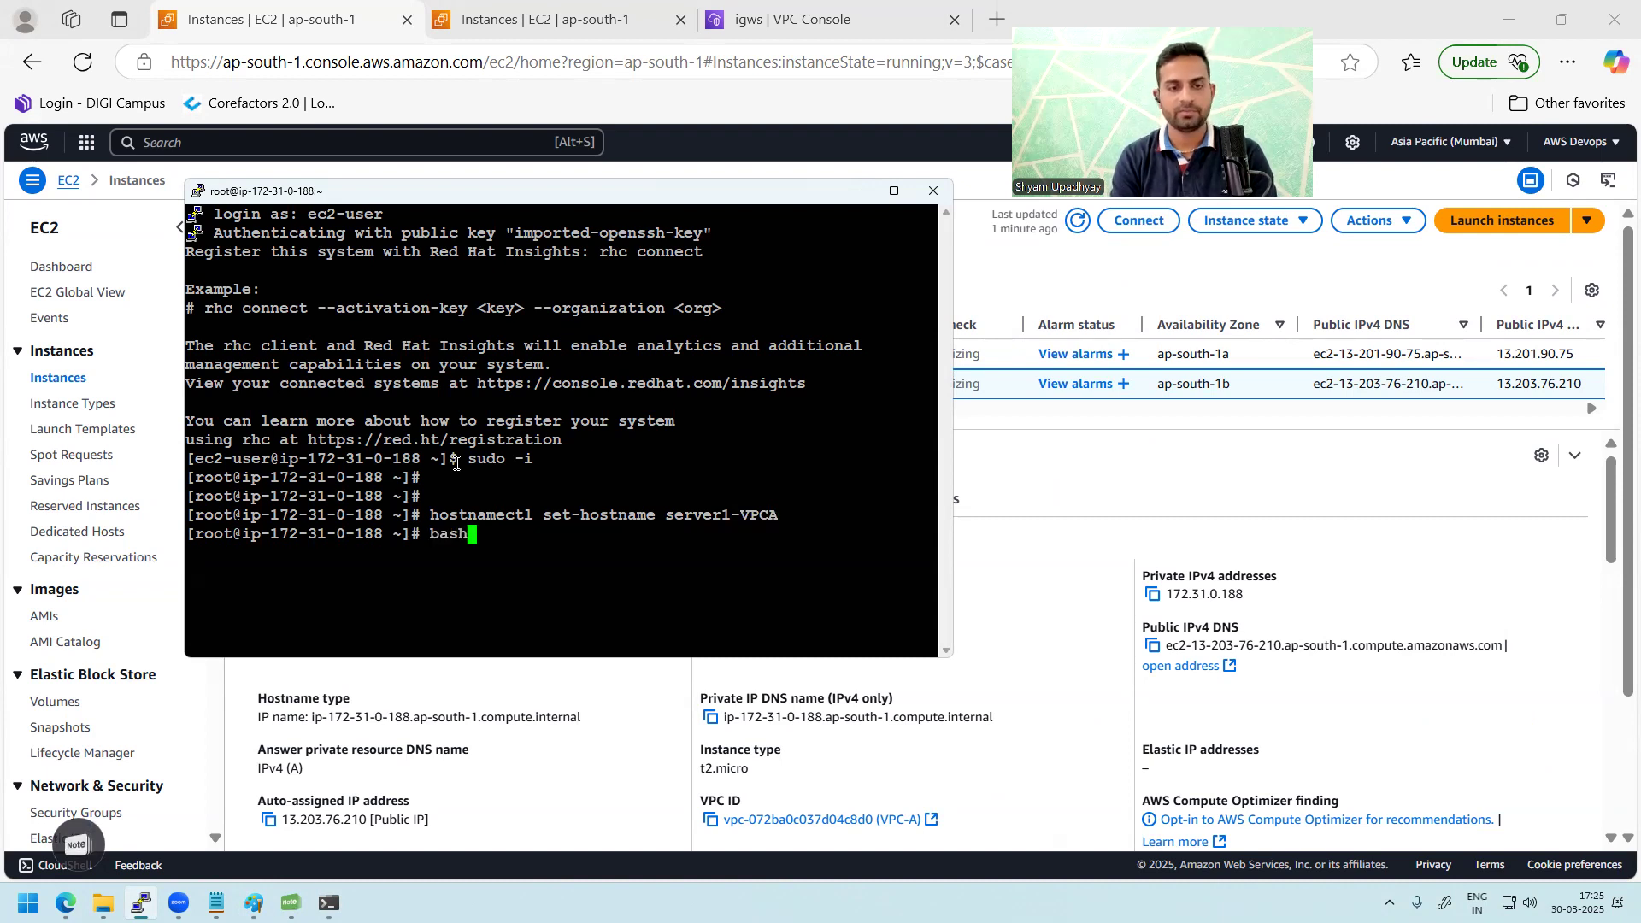
key(Return)
key(Return)
key(Return)
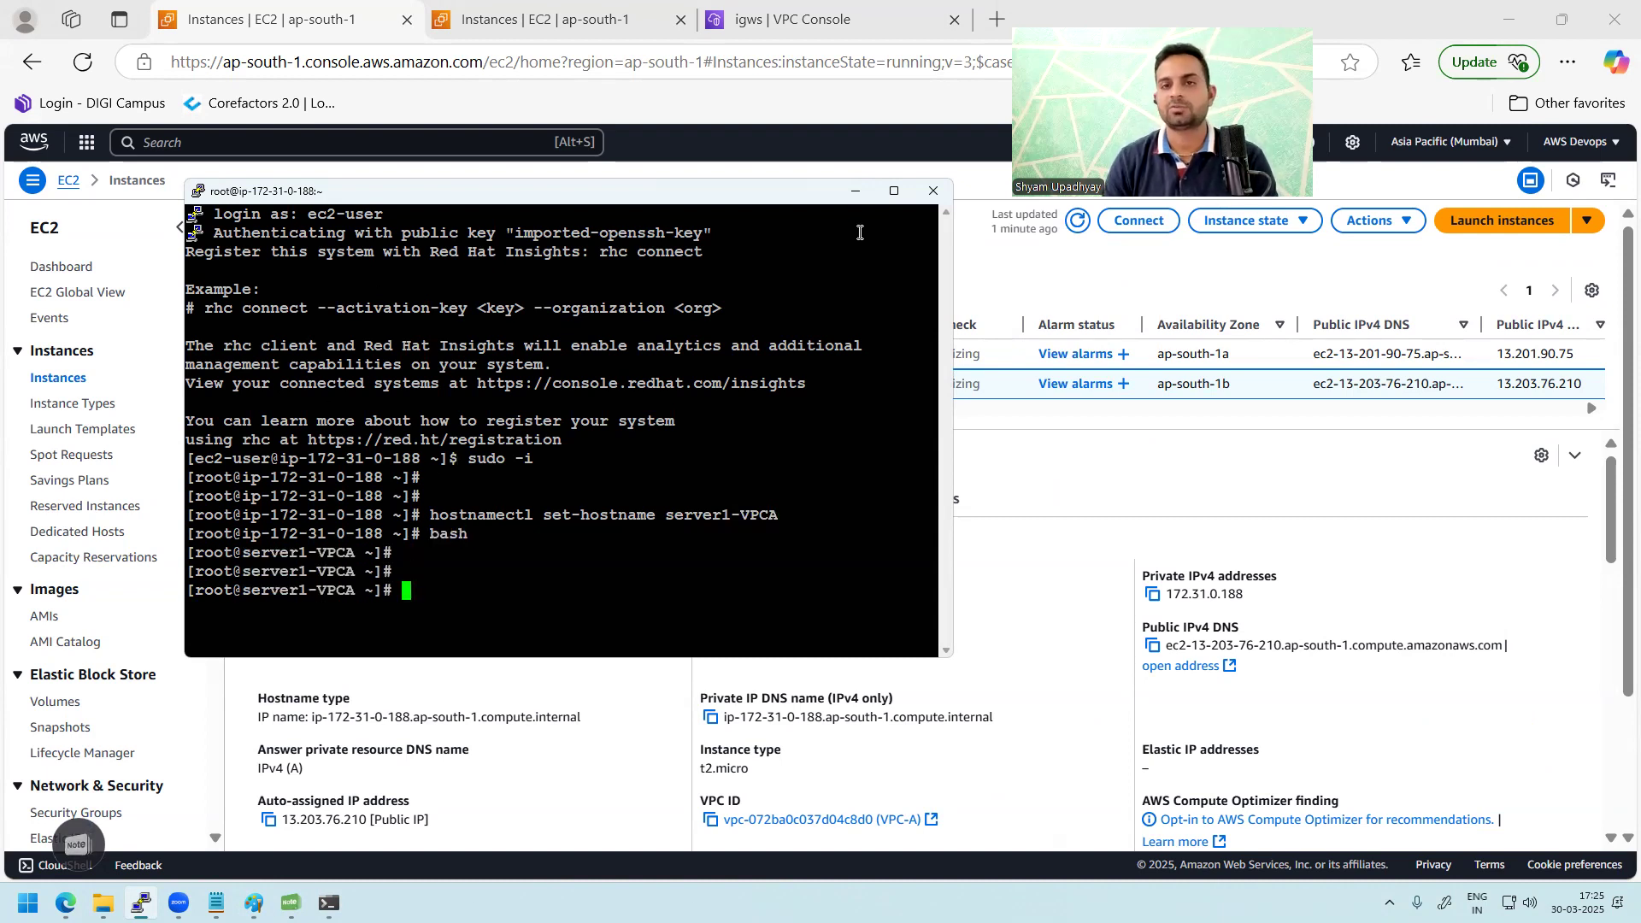
click(855, 200)
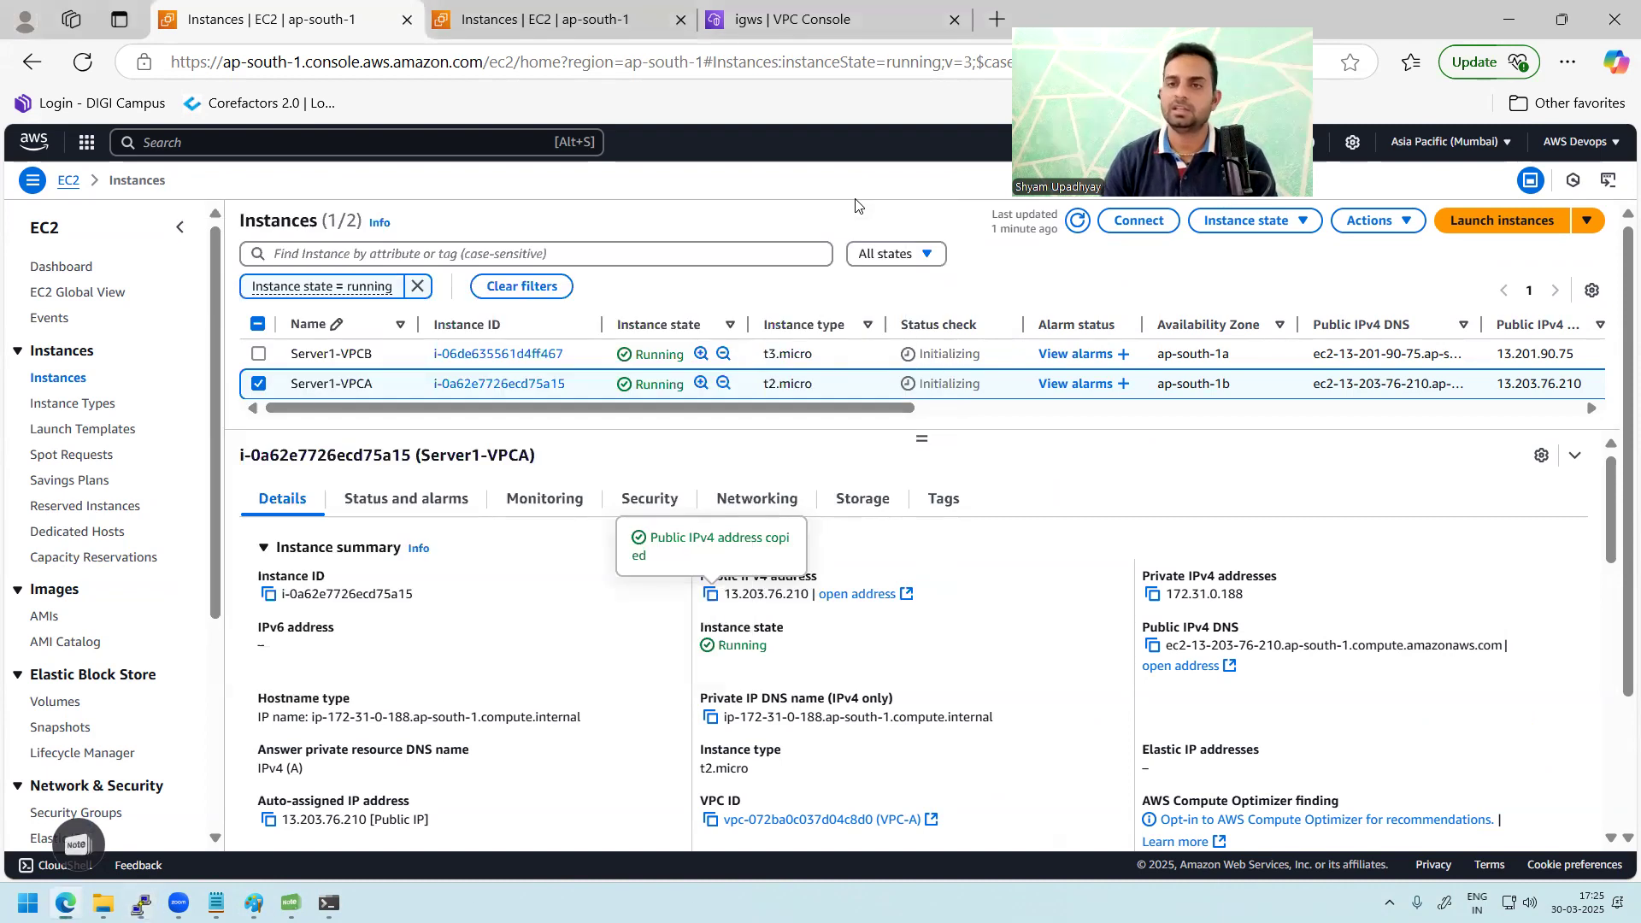
- Copy Server1-VPCB's public IPv4 address and paste it as the host name in a new PuTTY session
click(418, 357)
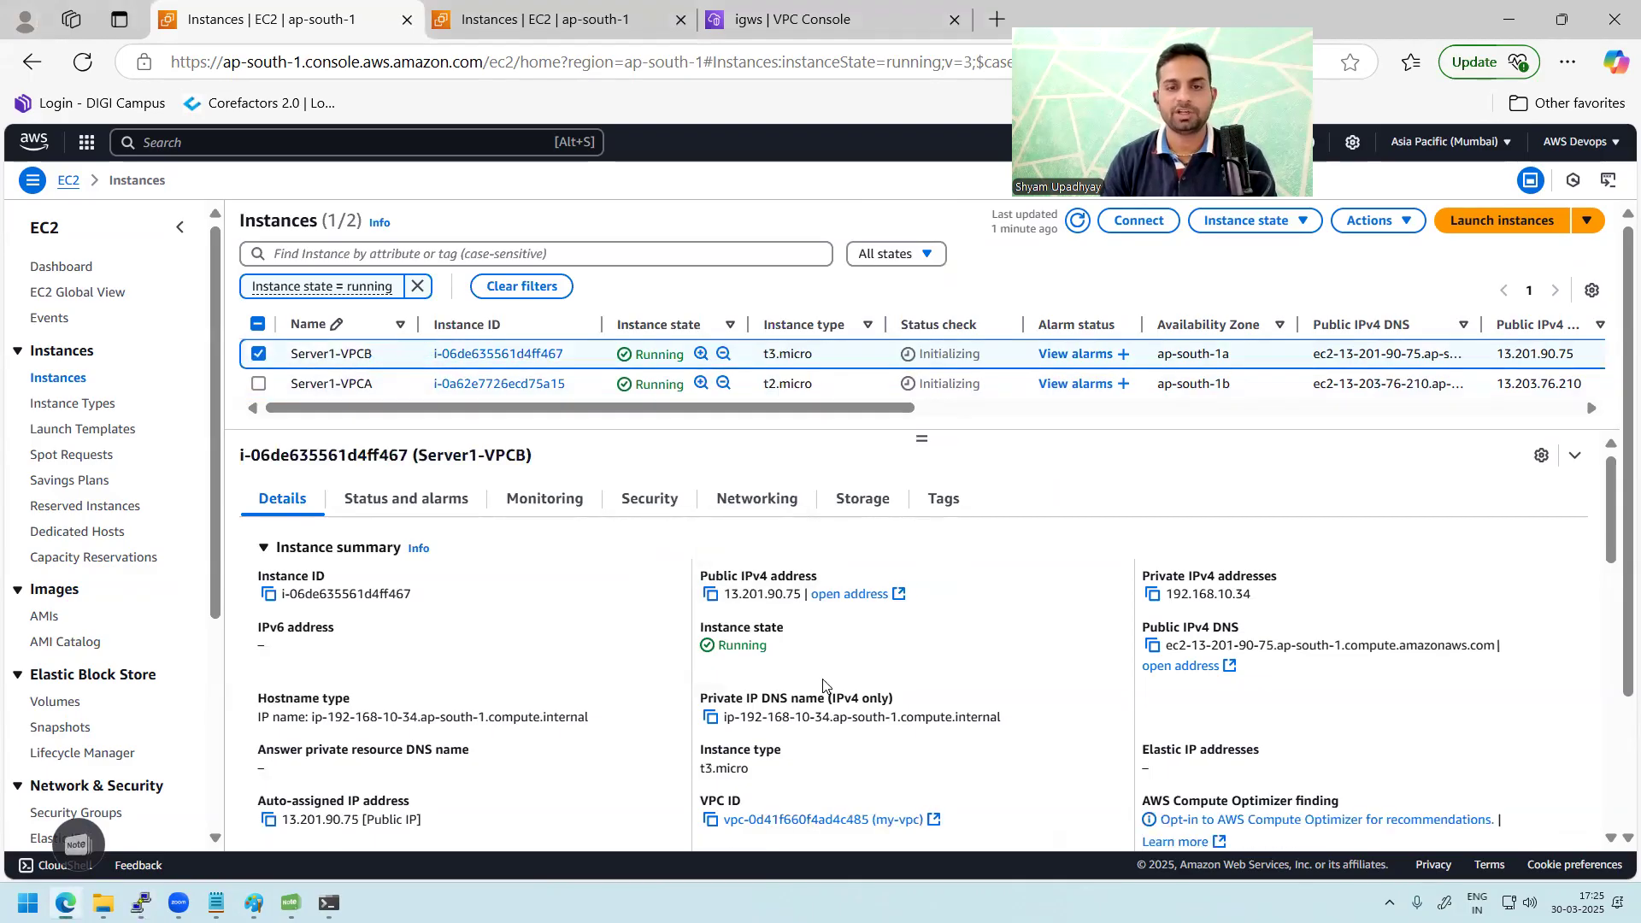
click(711, 594)
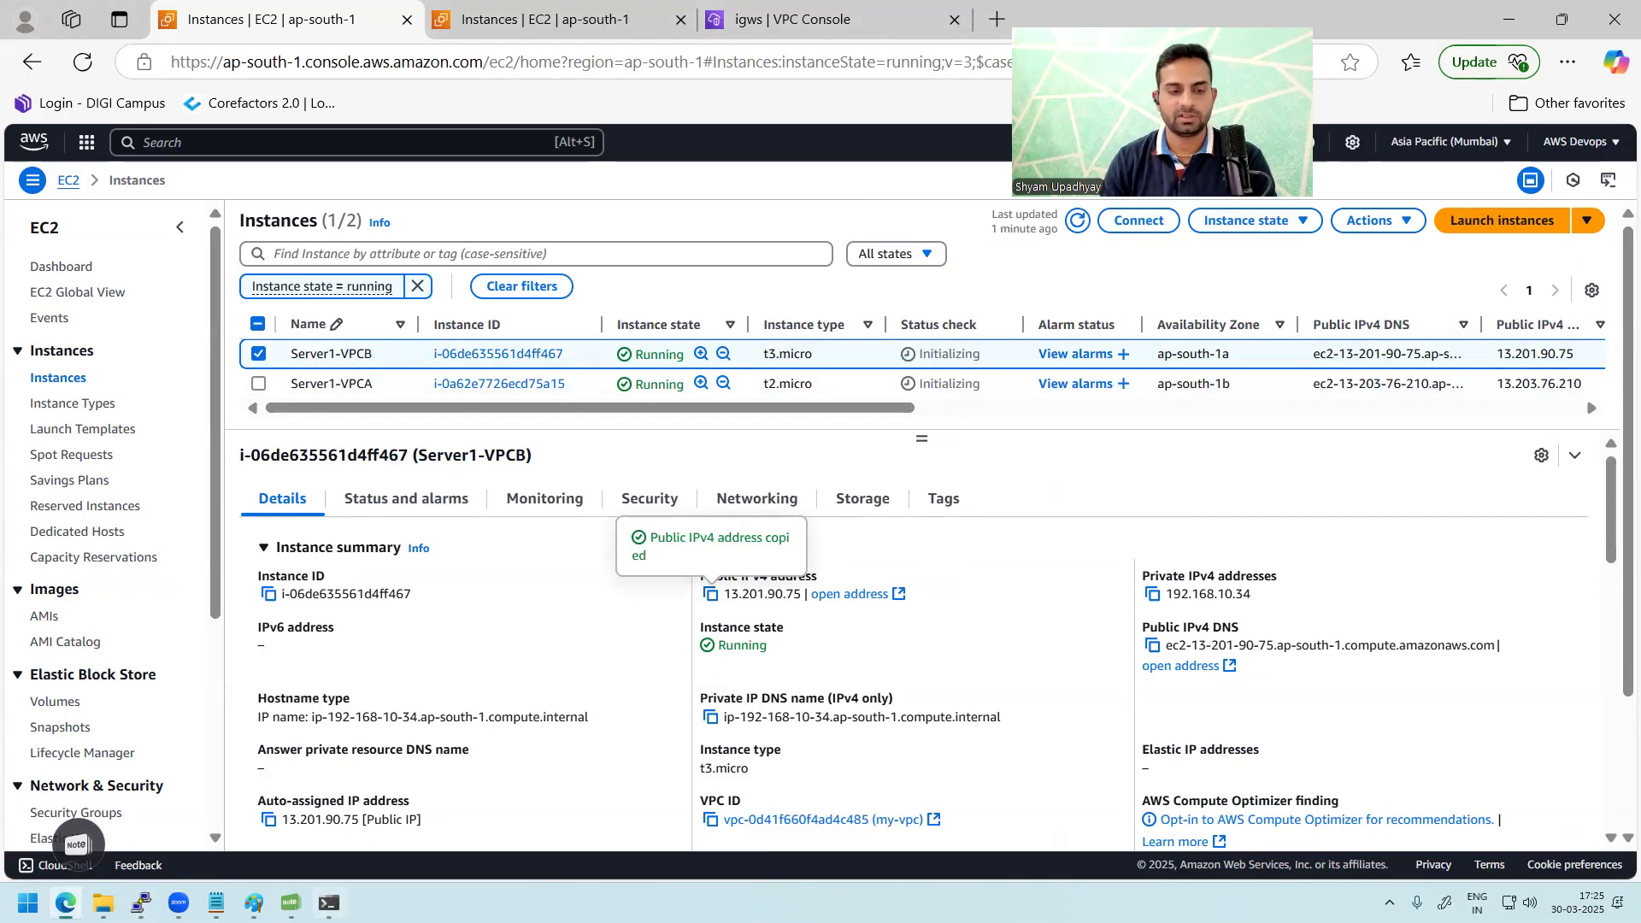
mouse_move(254, 903)
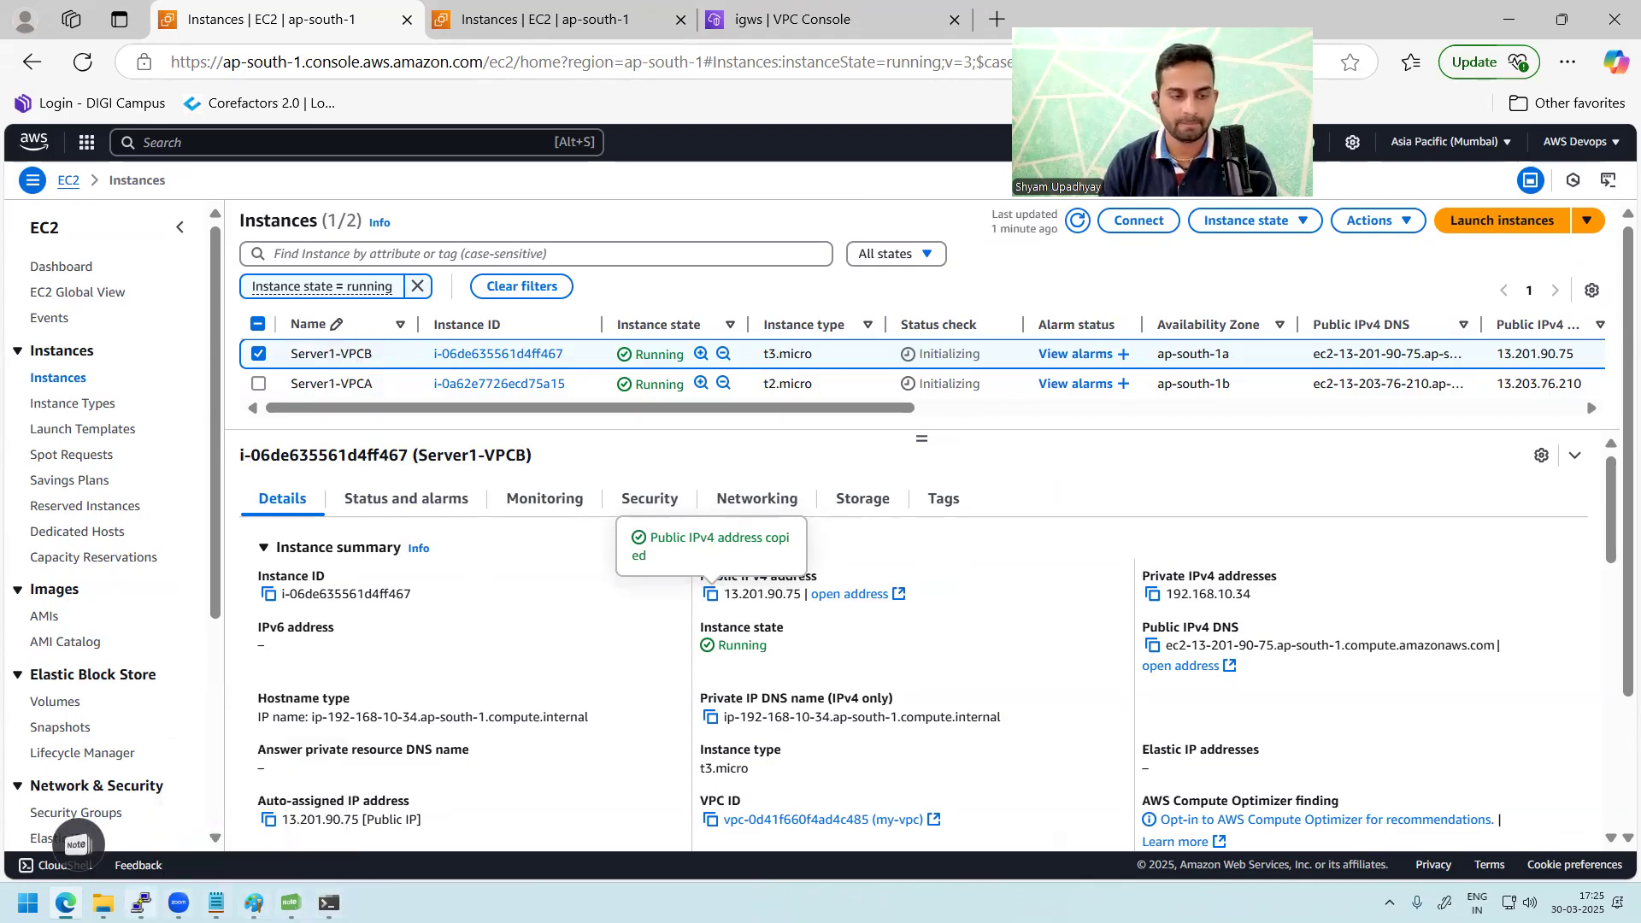
right_click(141, 903)
click(198, 781)
key(ctrl+v)
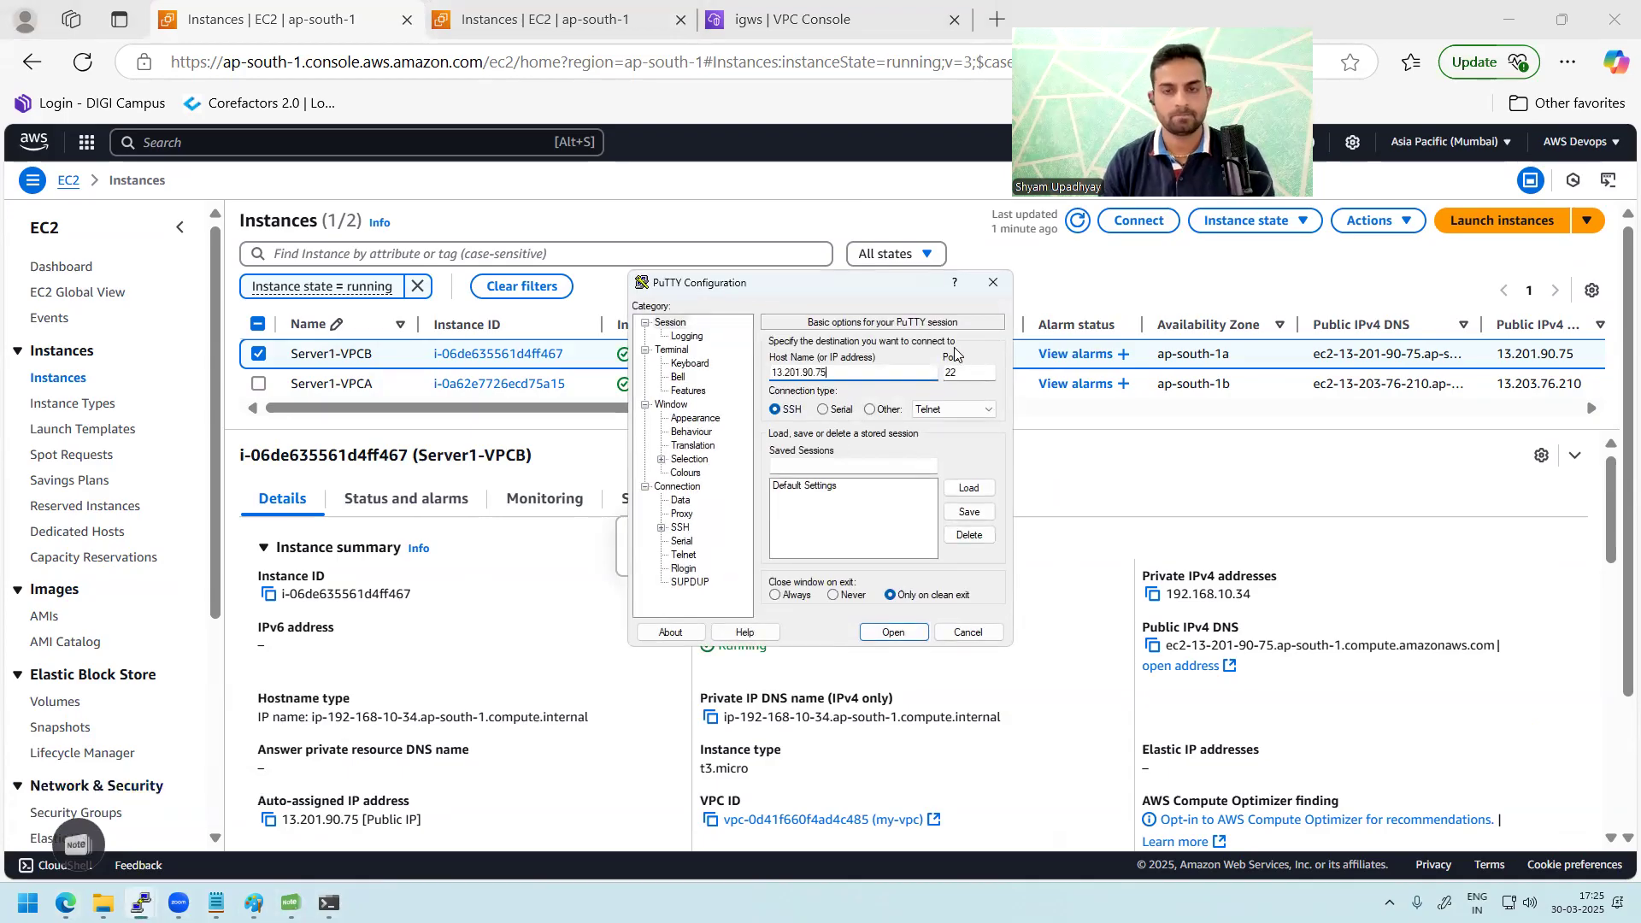
- Load the afternoon-batch private key from the Desktop as the credential for the Server1-VPCB session
click(662, 528)
click(697, 543)
click(677, 541)
click(719, 555)
click(966, 374)
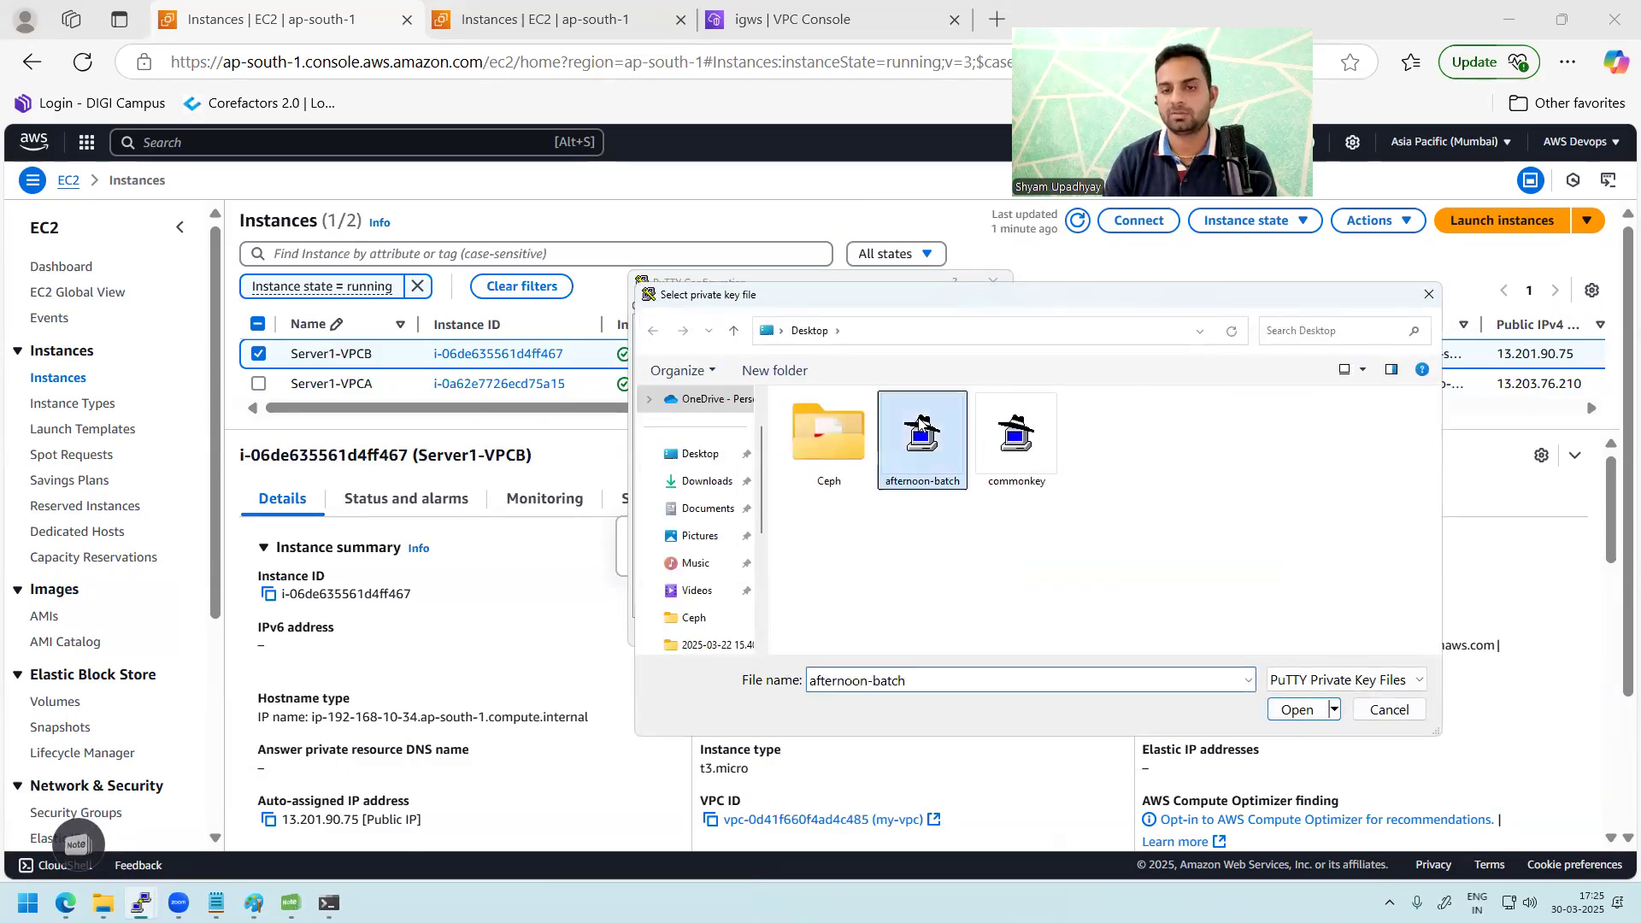
double_click(922, 434)
- Adjust the terminal font for the Server1-VPCB session and try to open the SSH connection
click(696, 377)
click(968, 444)
click(854, 495)
click(964, 500)
click(913, 764)
click(893, 634)
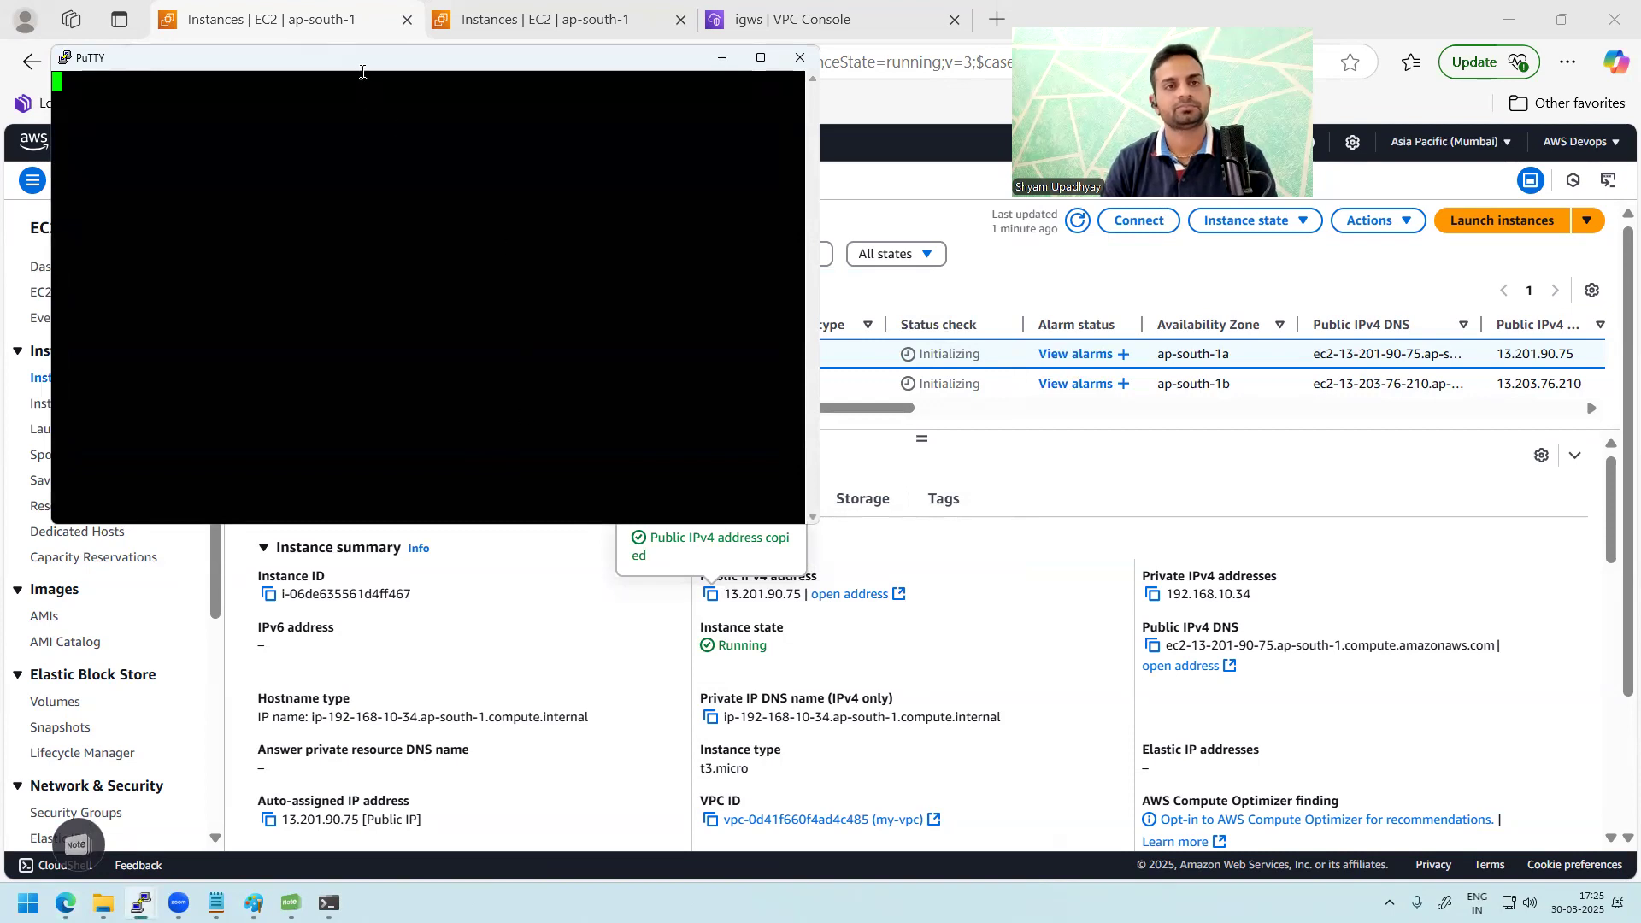
- Move the new terminal window aside and refresh the instance list to recheck the servers' status
drag(364, 73, 1021, 349)
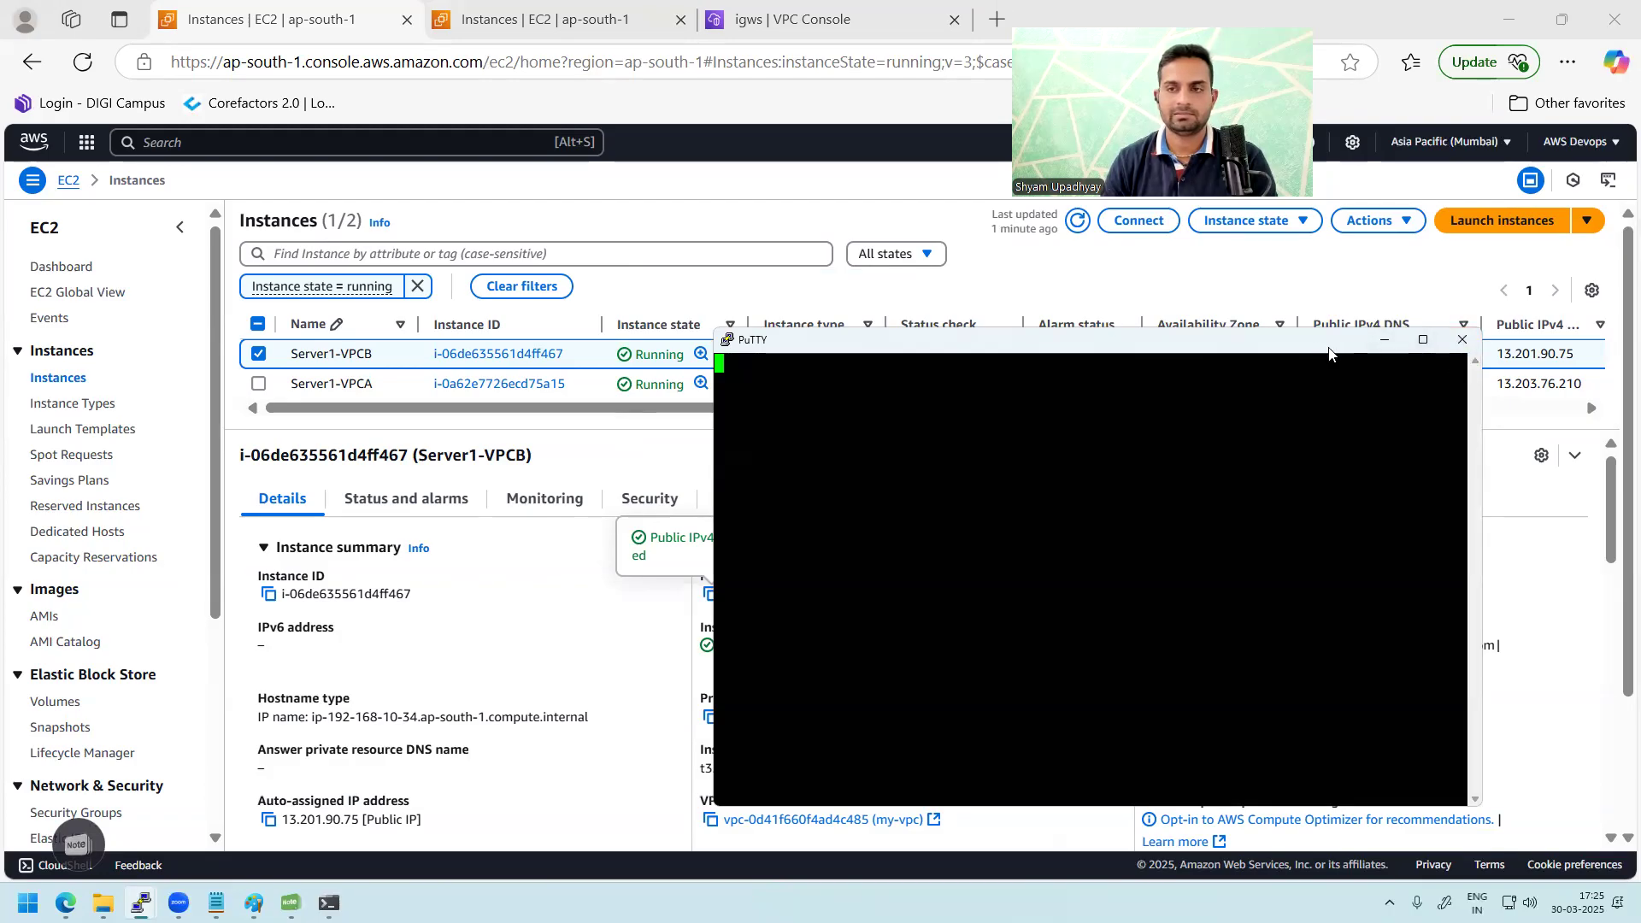
drag(1306, 350, 1298, 466)
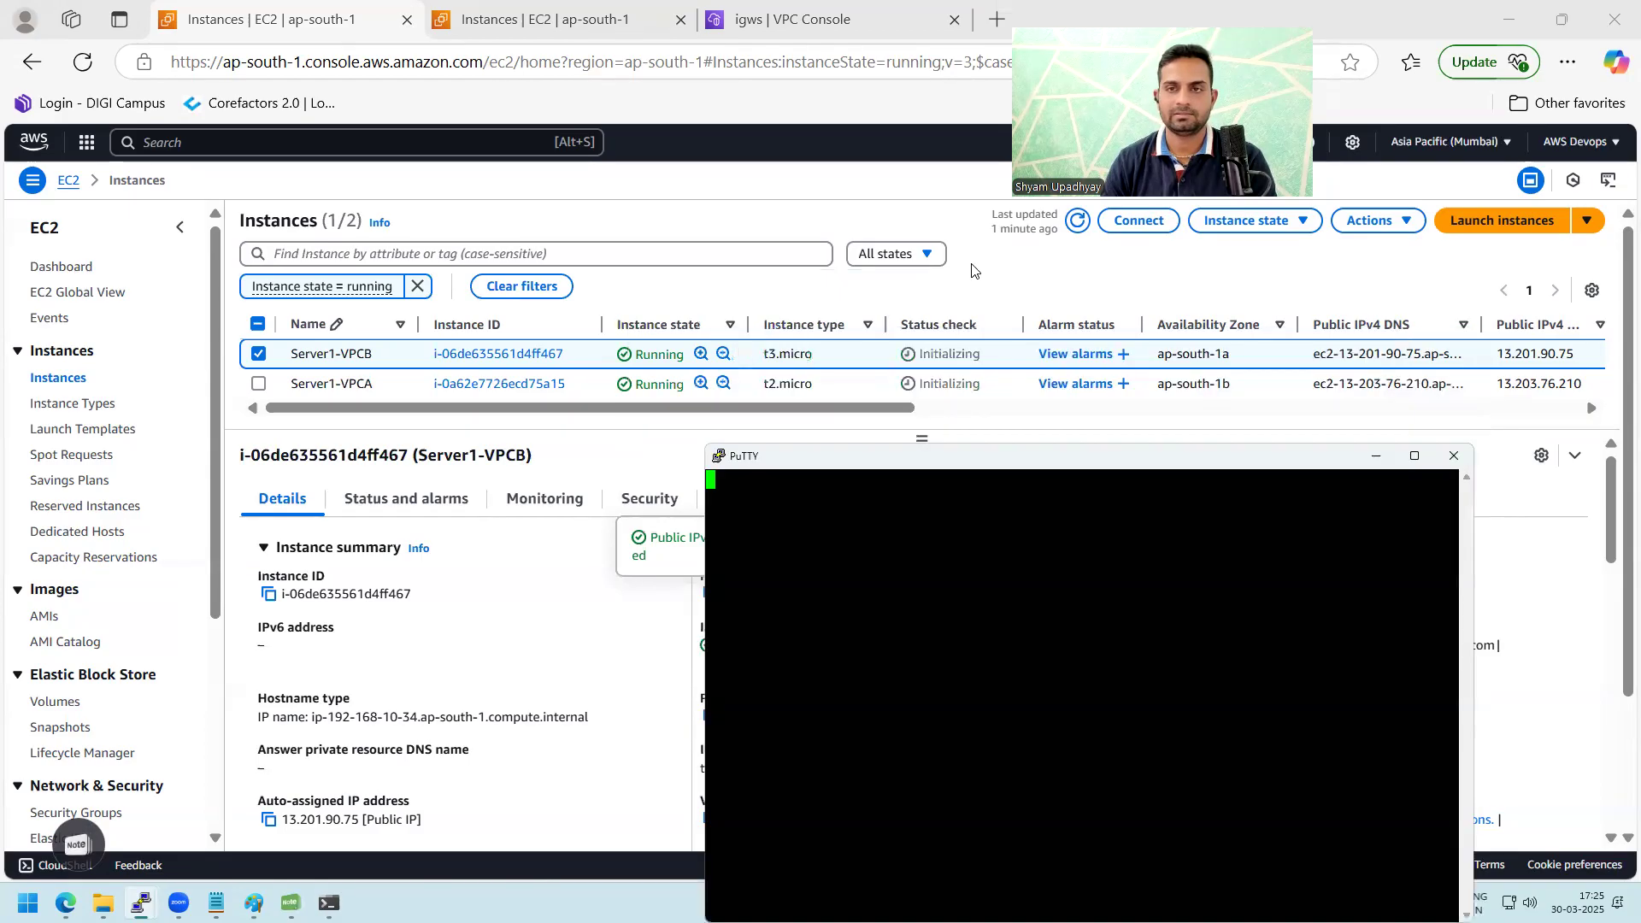
click(1077, 222)
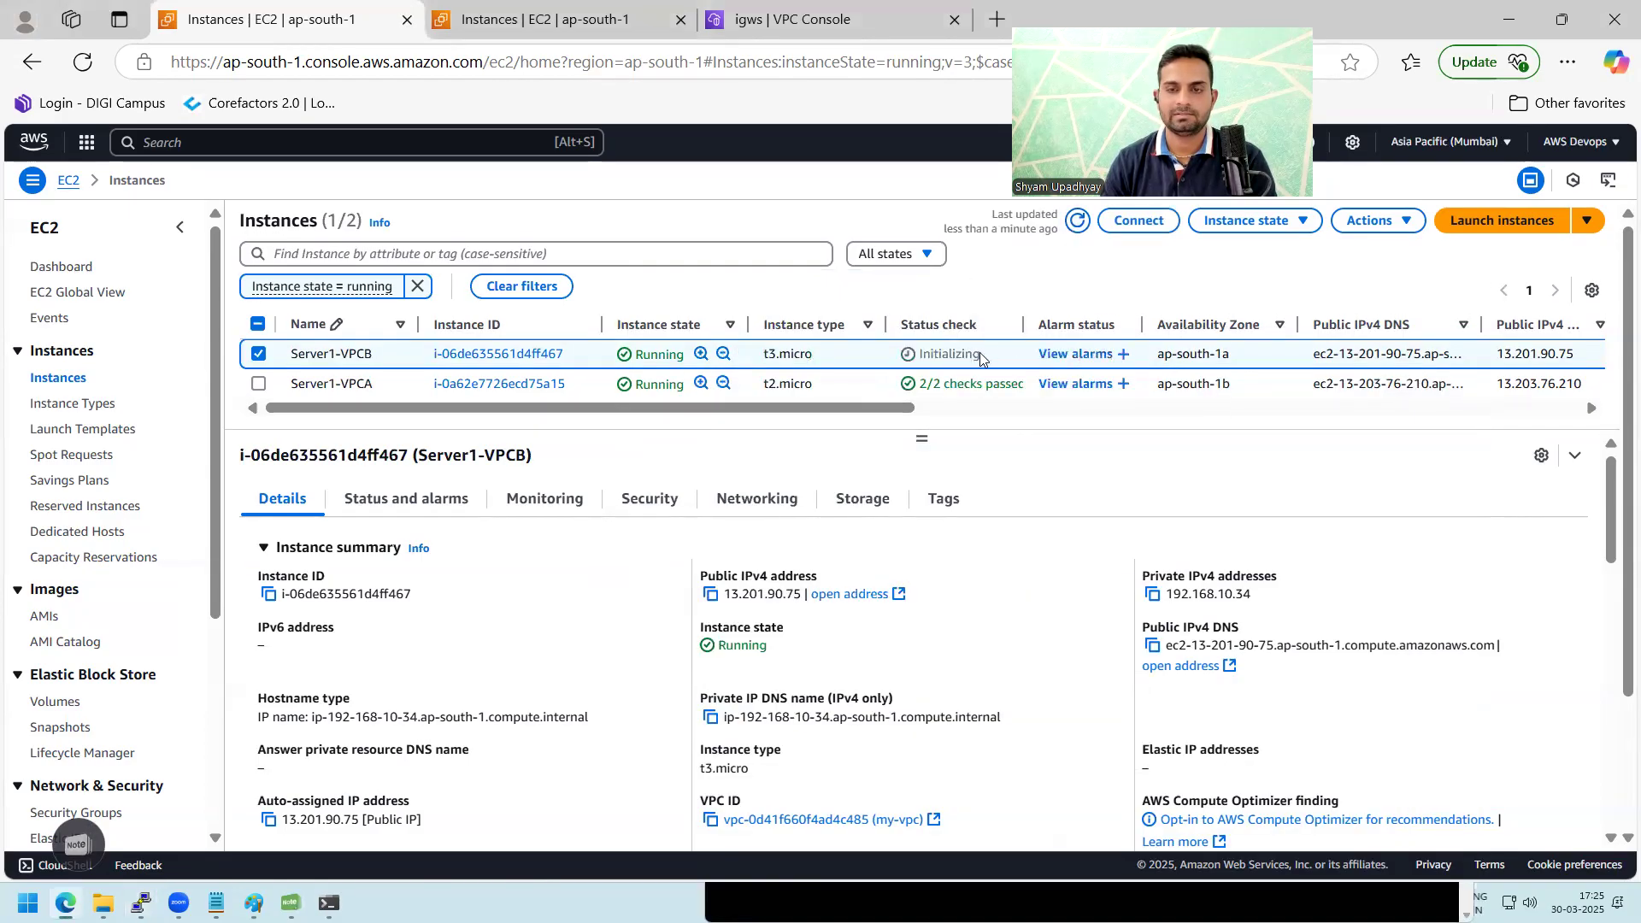
click(1078, 222)
click(1082, 226)
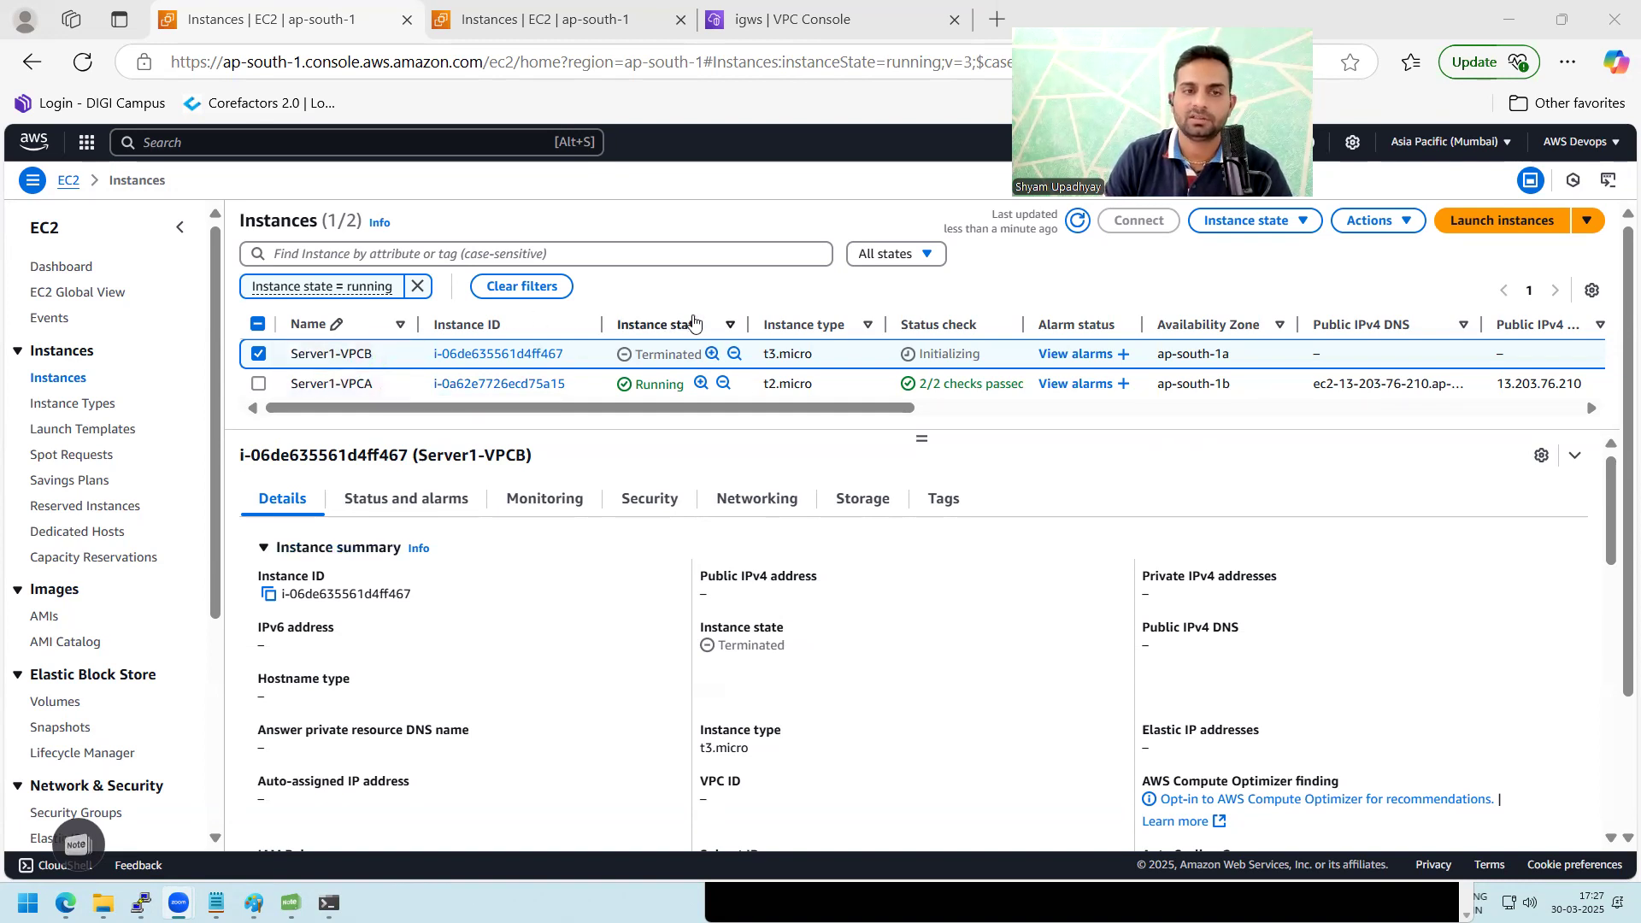
- Start launching a new EC2 instance named Server1-VPCB with the Red Hat image
click(1501, 221)
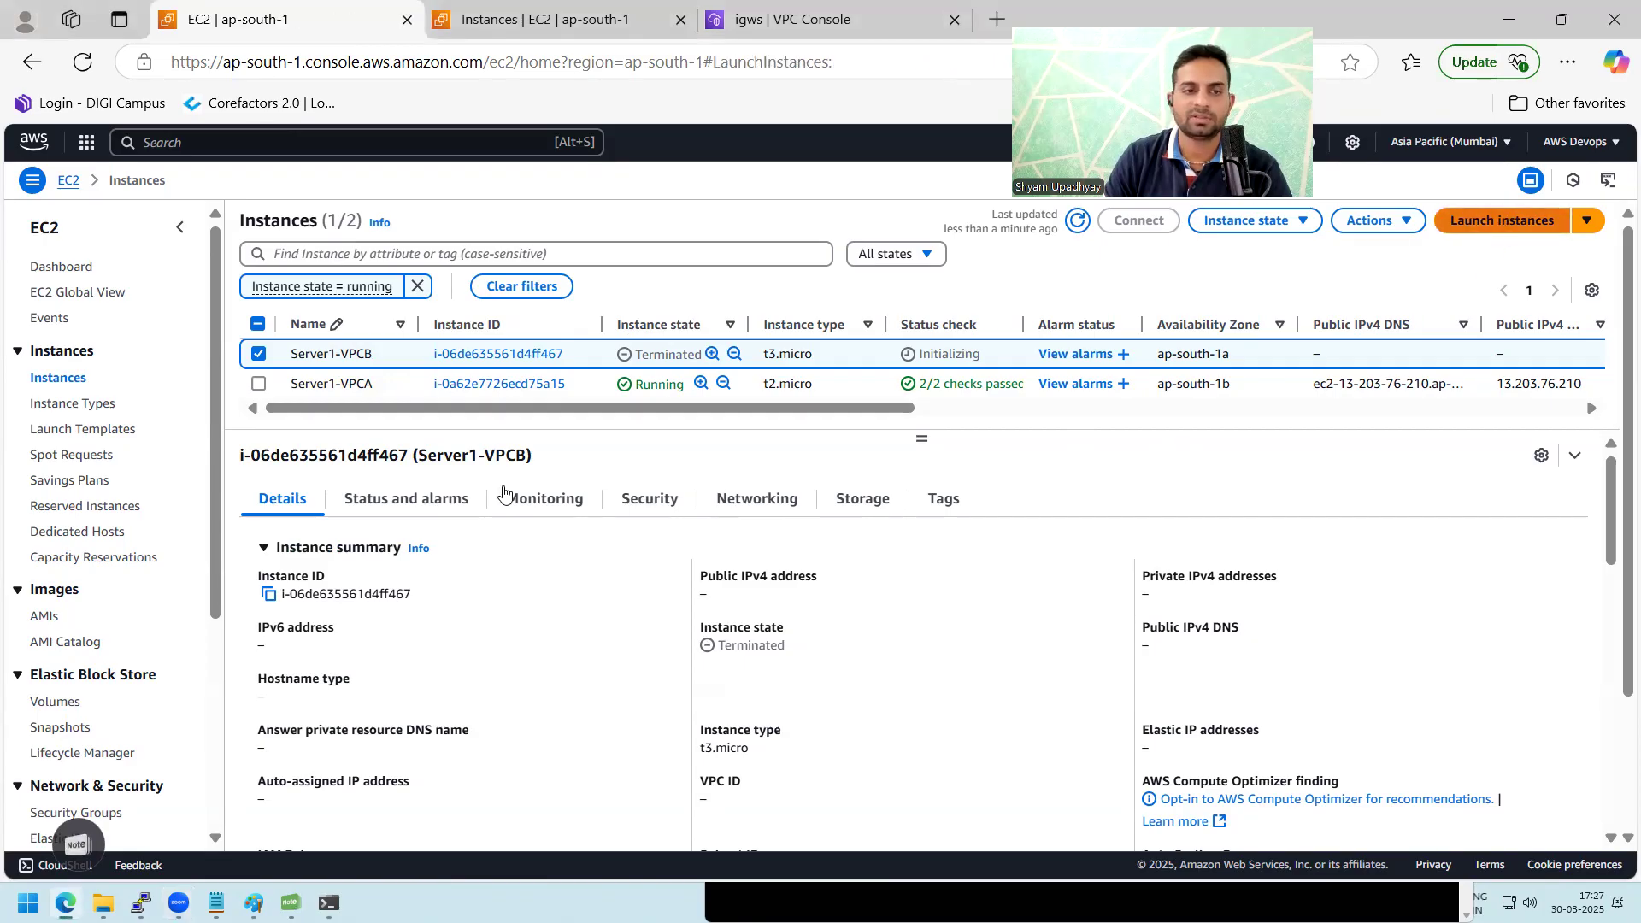
click(325, 361)
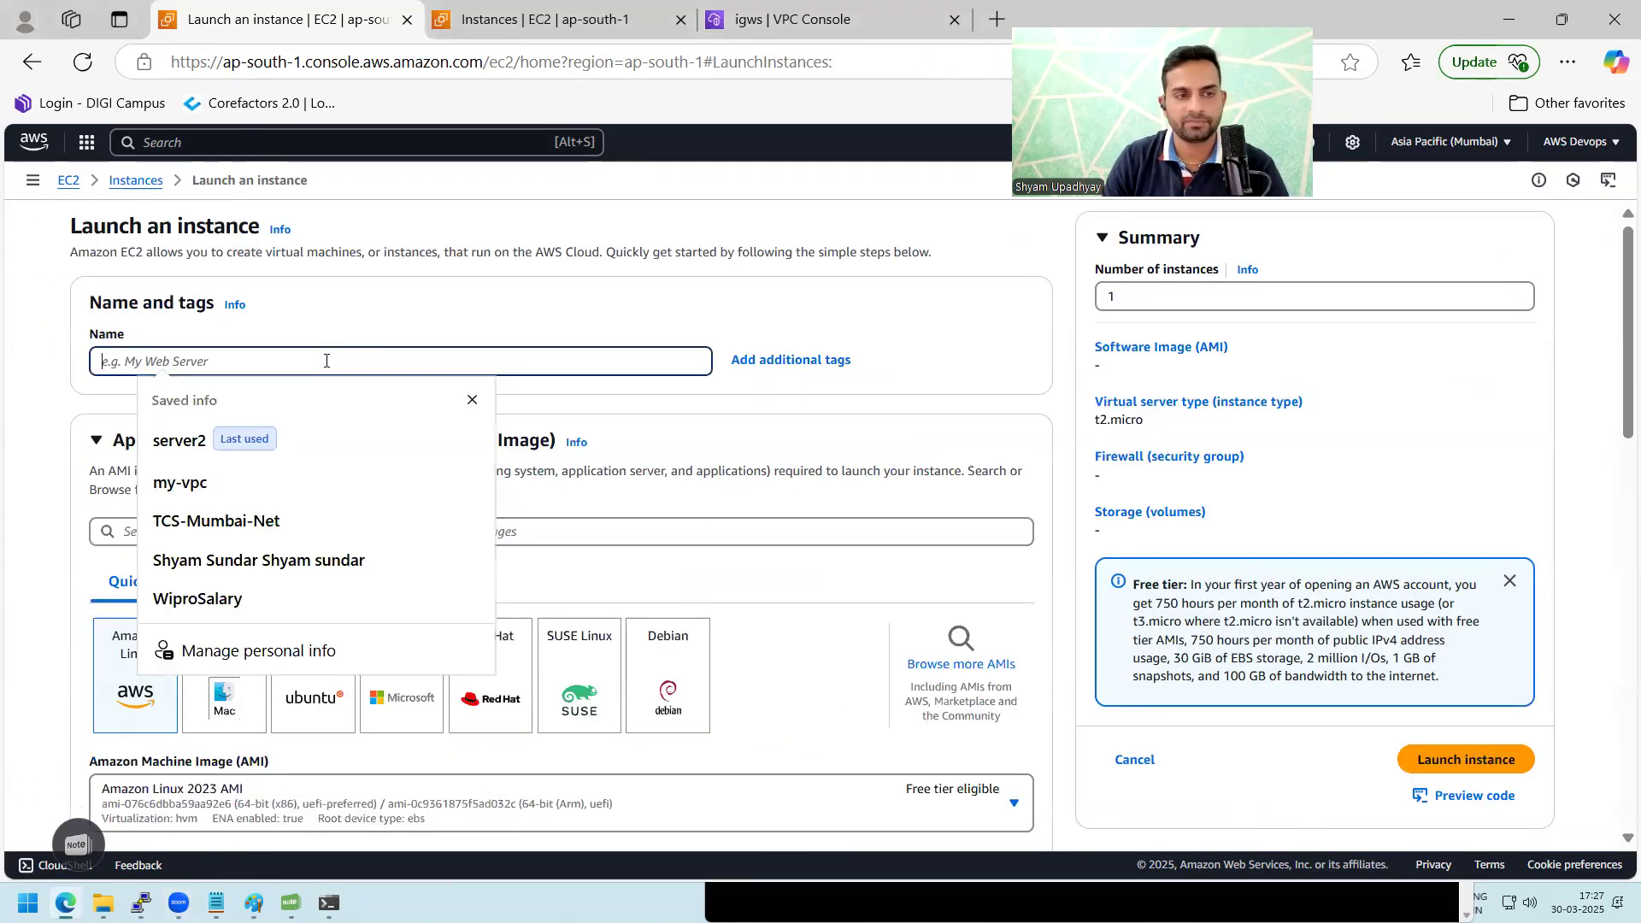
text(Server1-VPCB)
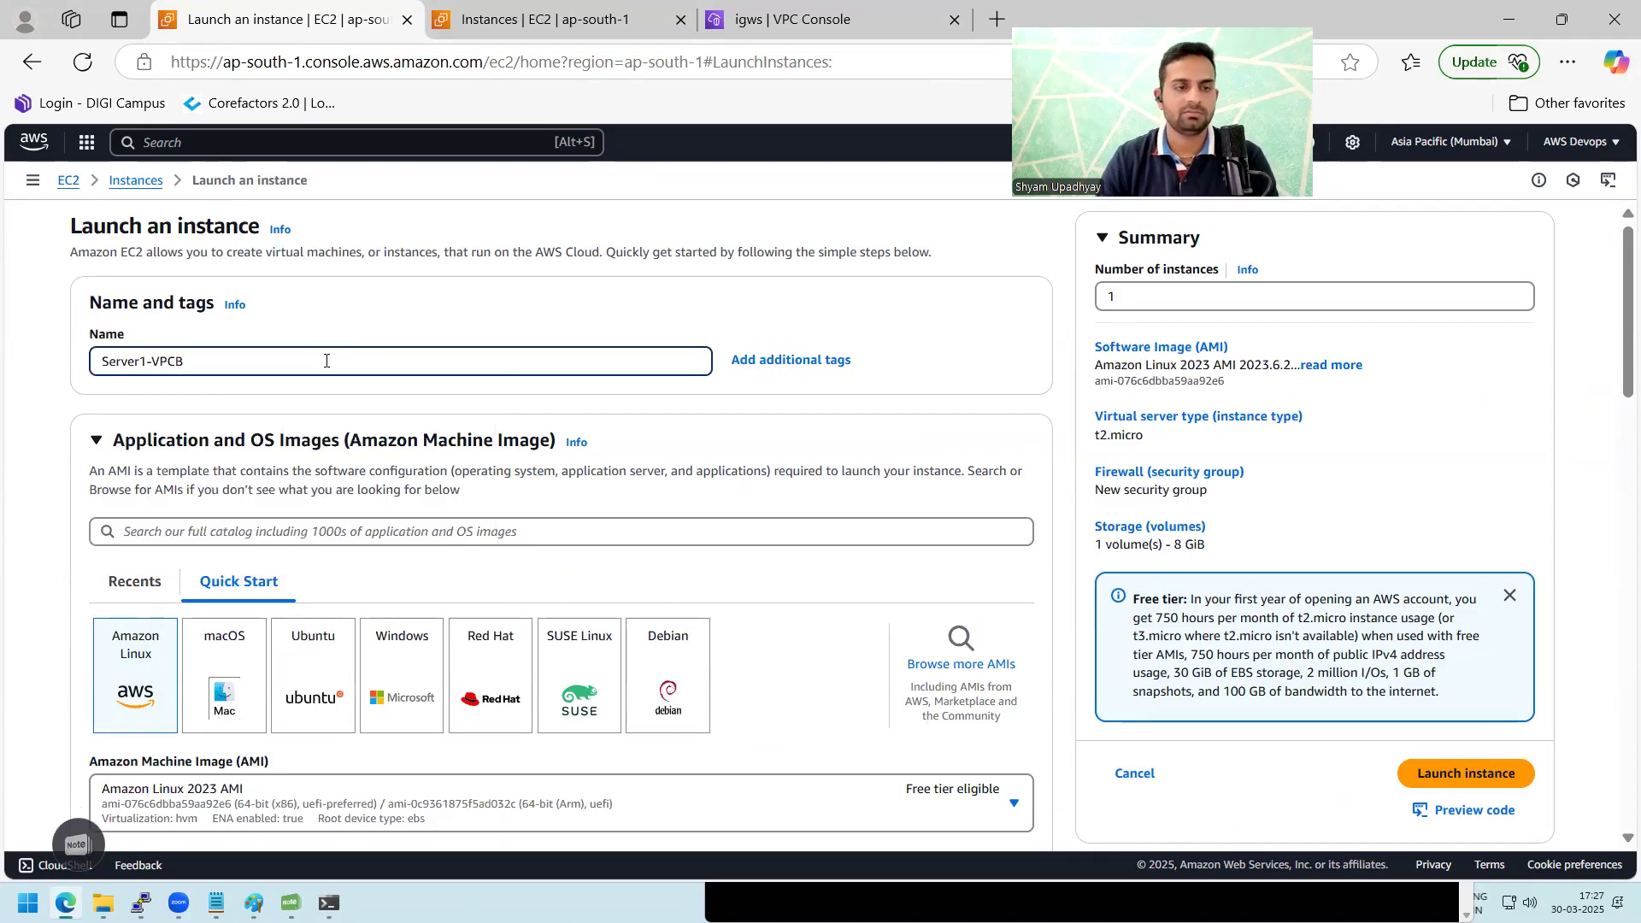
click(482, 675)
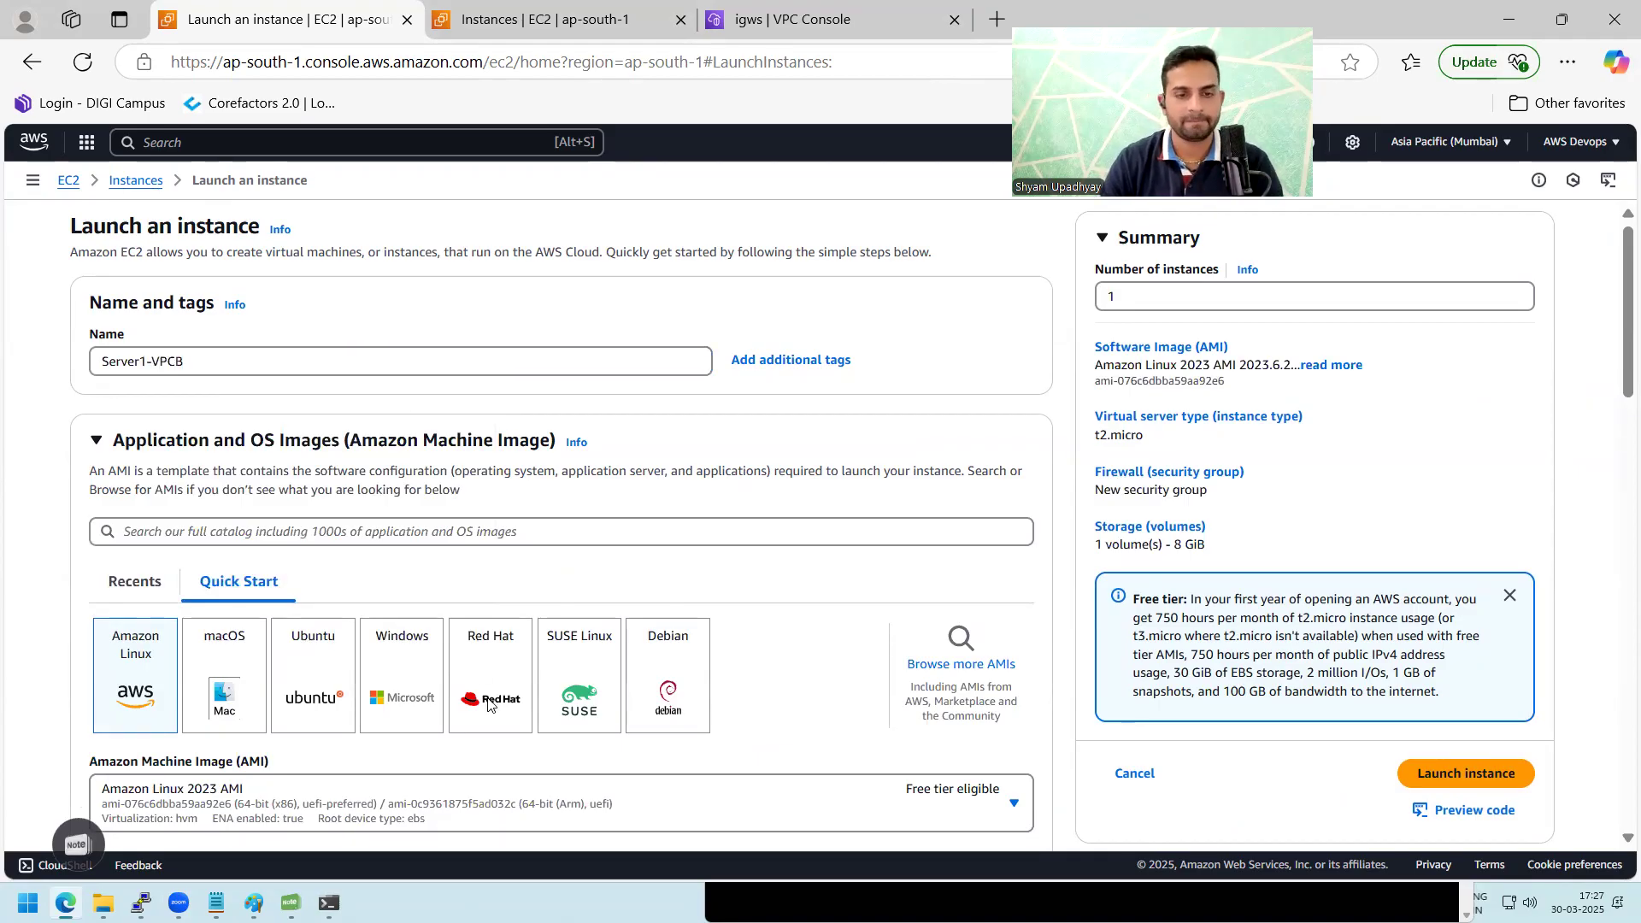
- Select the batch-afternoon key pair for the new Server1-VPCB instance
scroll(930, 615, down, 10)
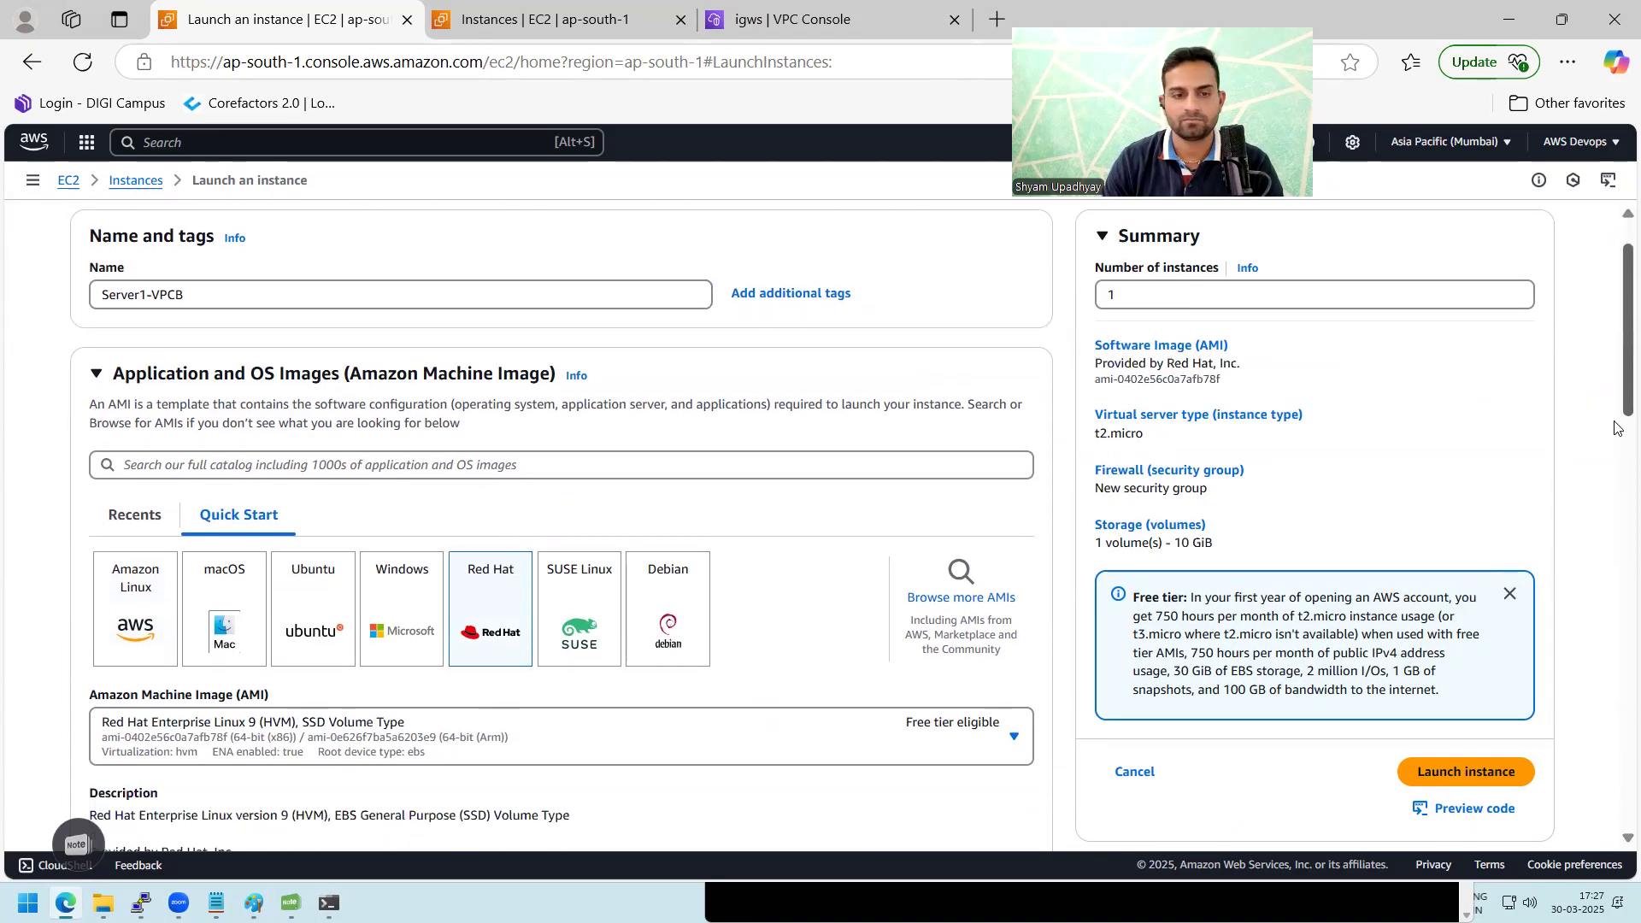
click(659, 557)
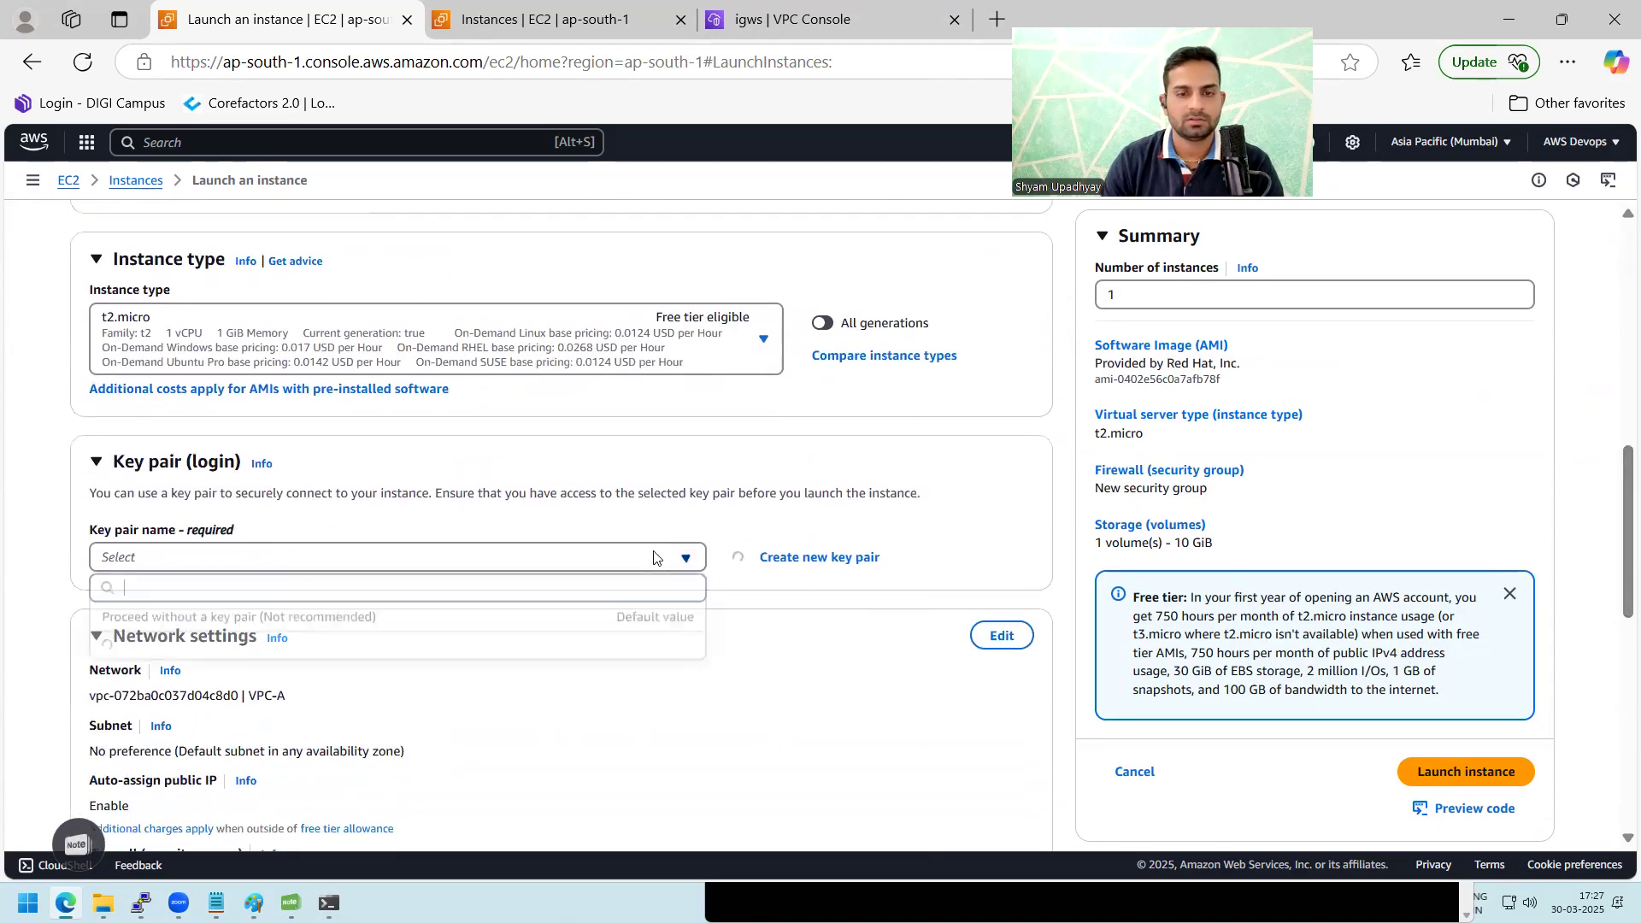
click(404, 661)
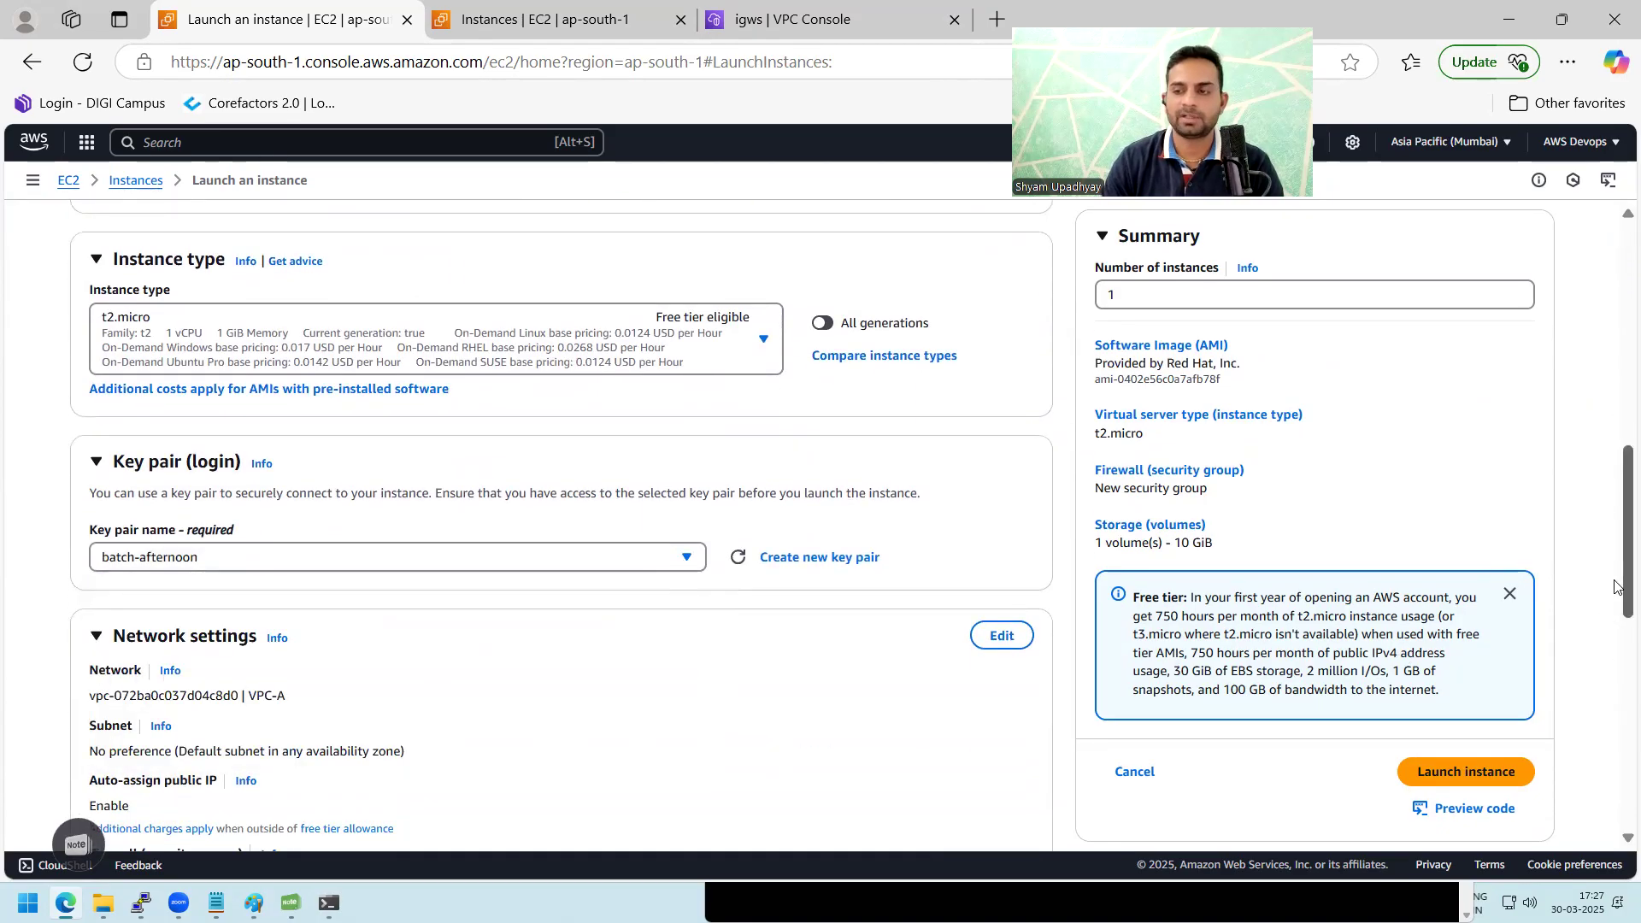
- Edit the network settings to place the instance in VPC-B with the existing default security group
scroll(1619, 589, down, 3)
click(999, 367)
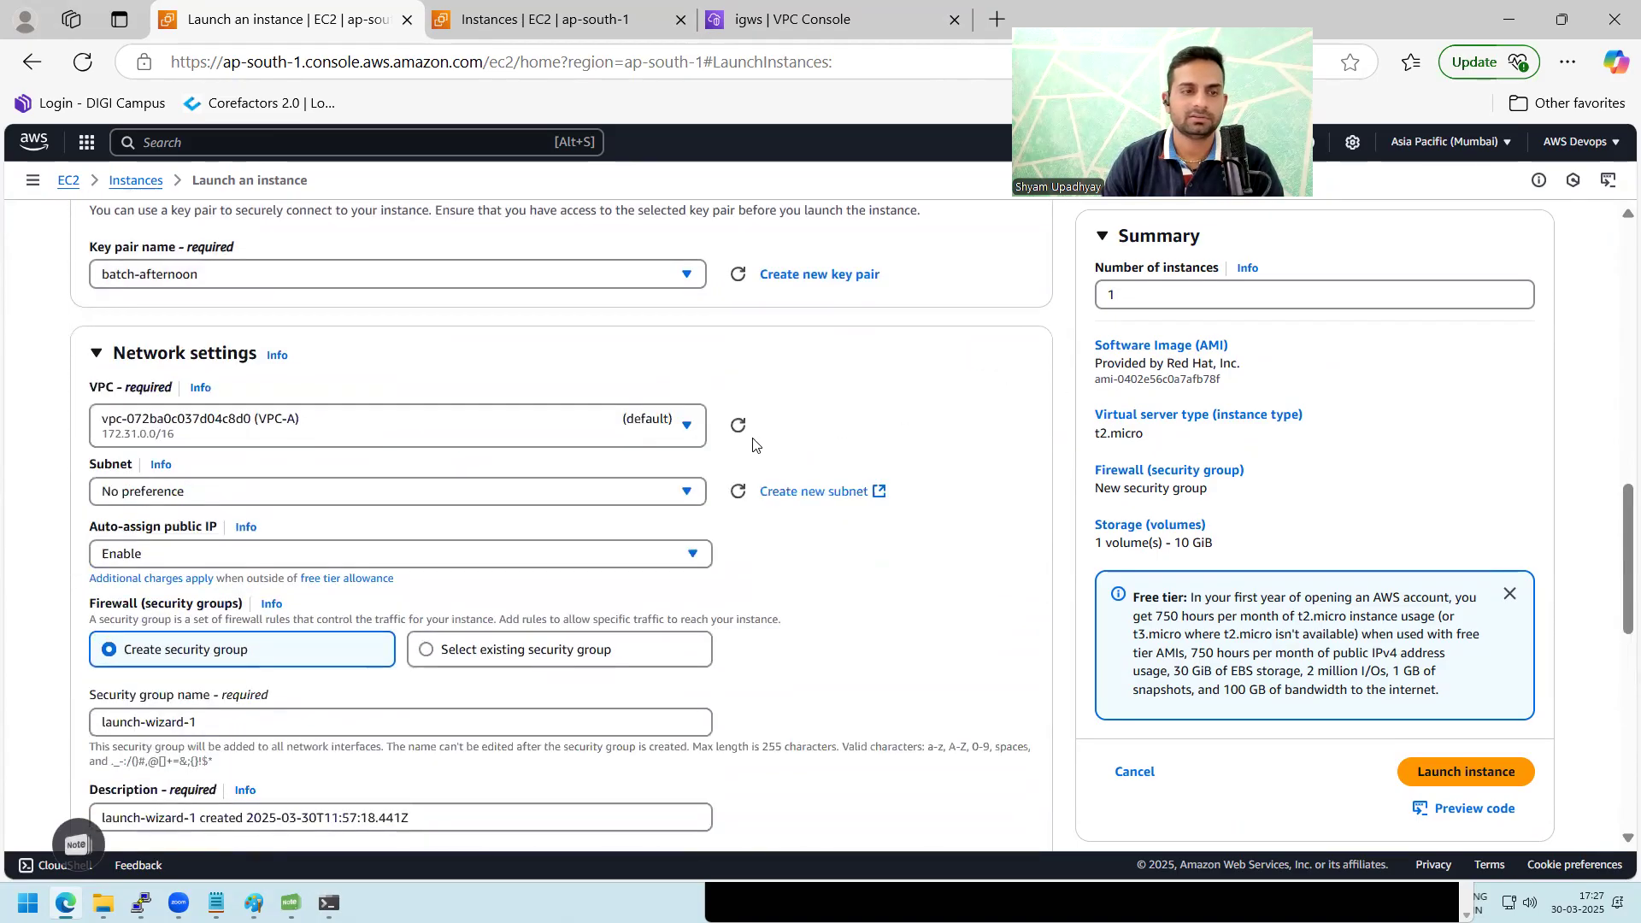
click(577, 431)
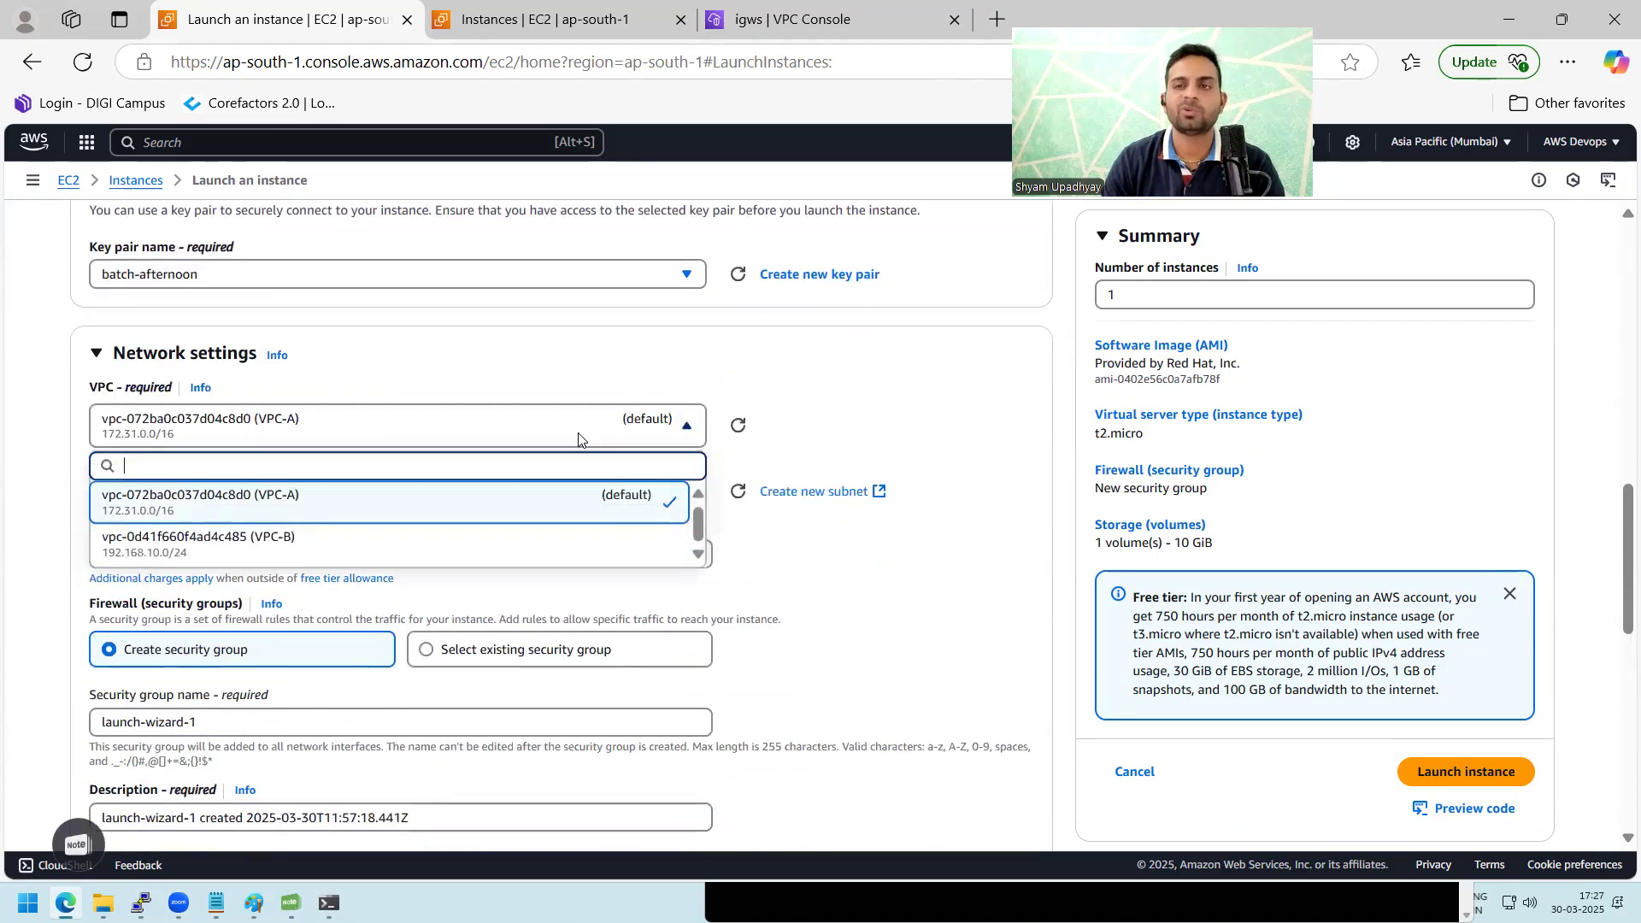
click(413, 547)
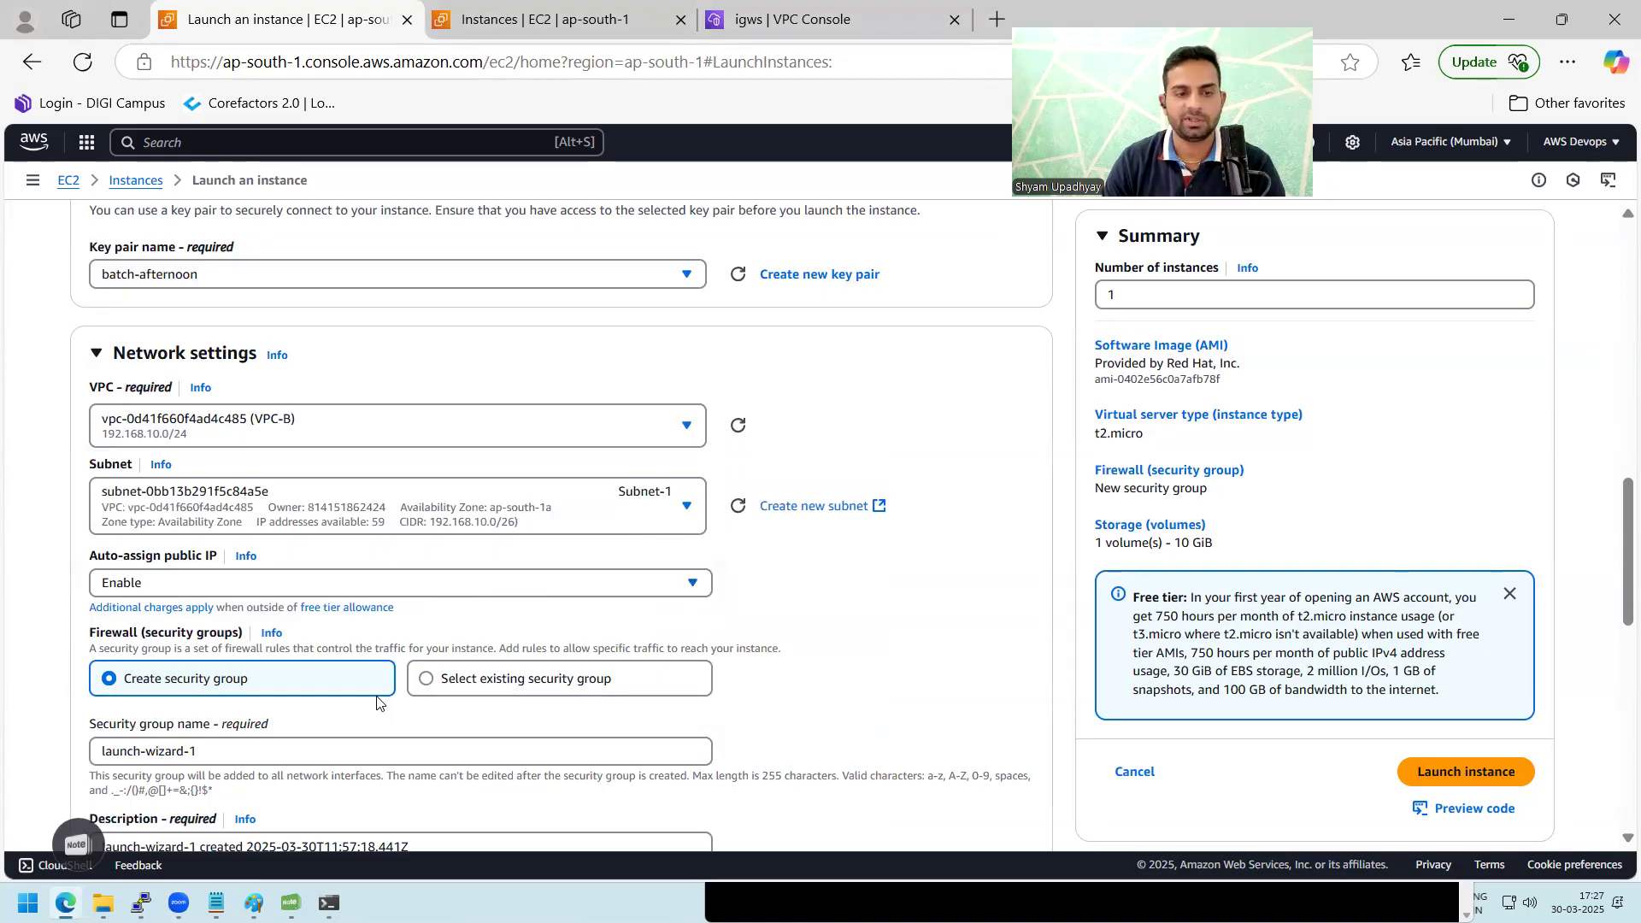
click(418, 694)
click(385, 752)
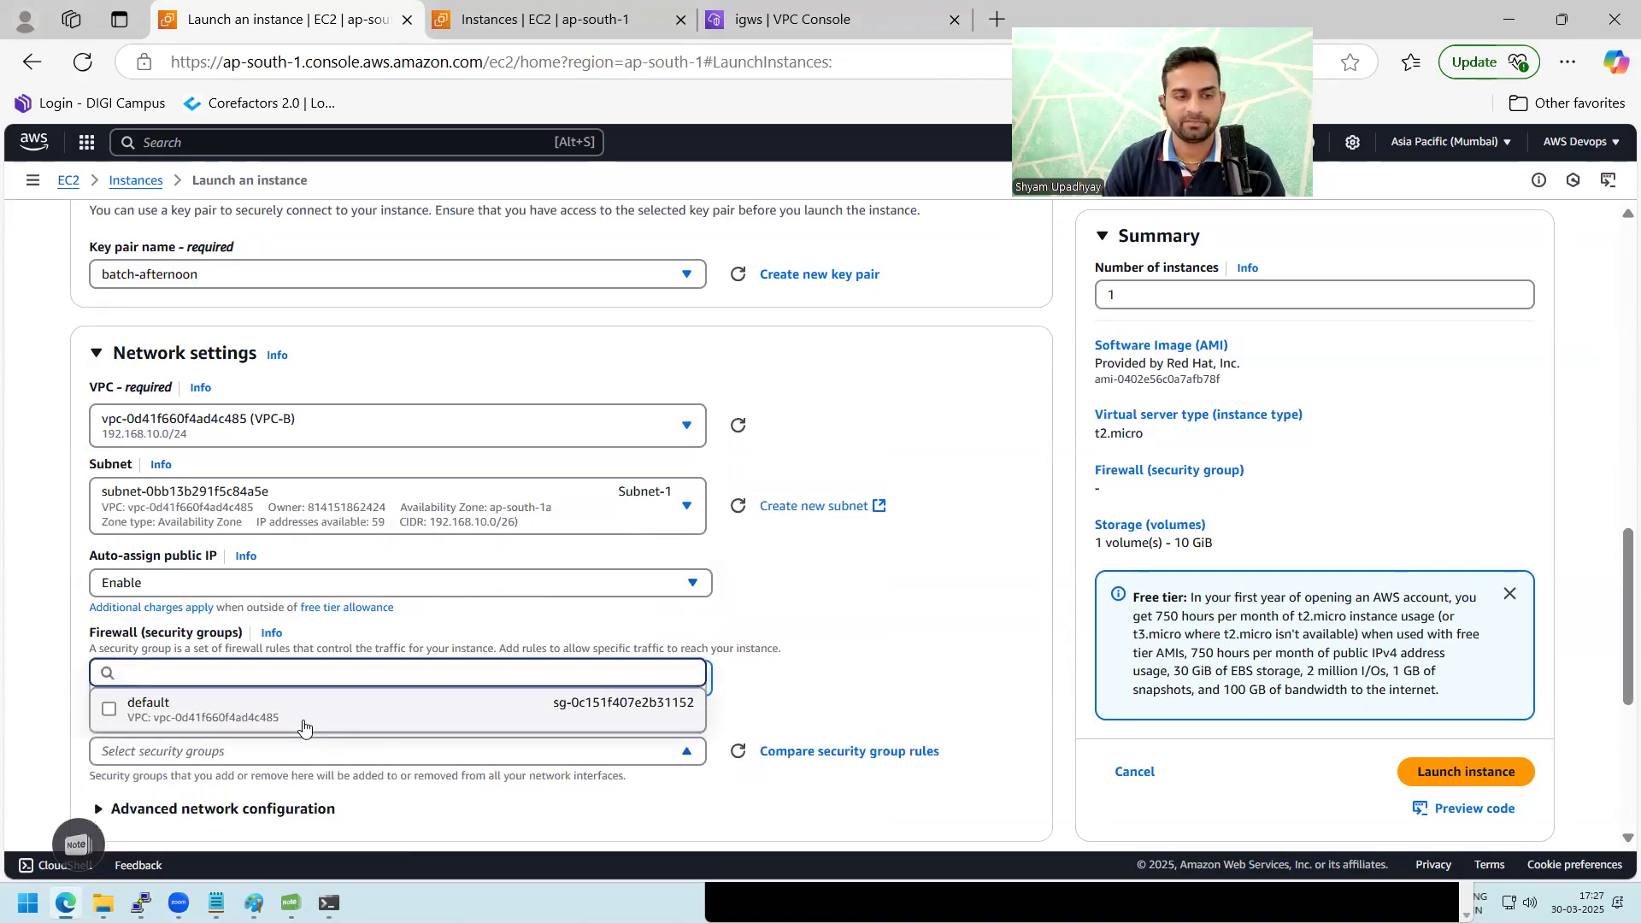
click(305, 722)
- Launch the replacement Server1-VPCB instance with the default 10 GiB gp3 storage
scroll(1615, 689, down, 4)
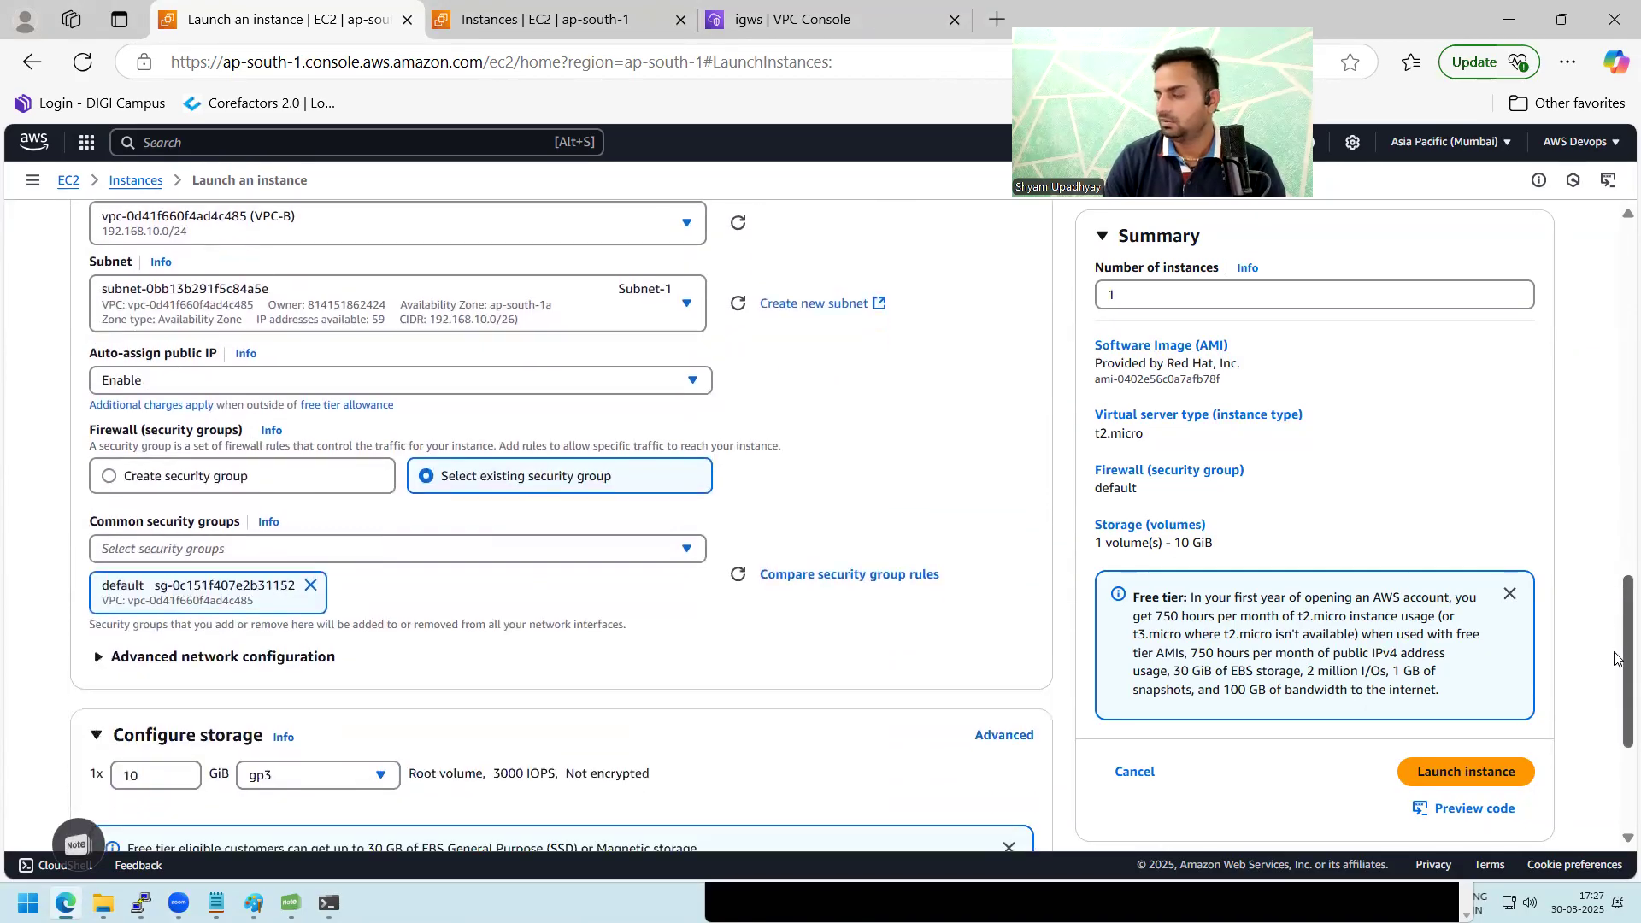
scroll(1615, 689, down, 2)
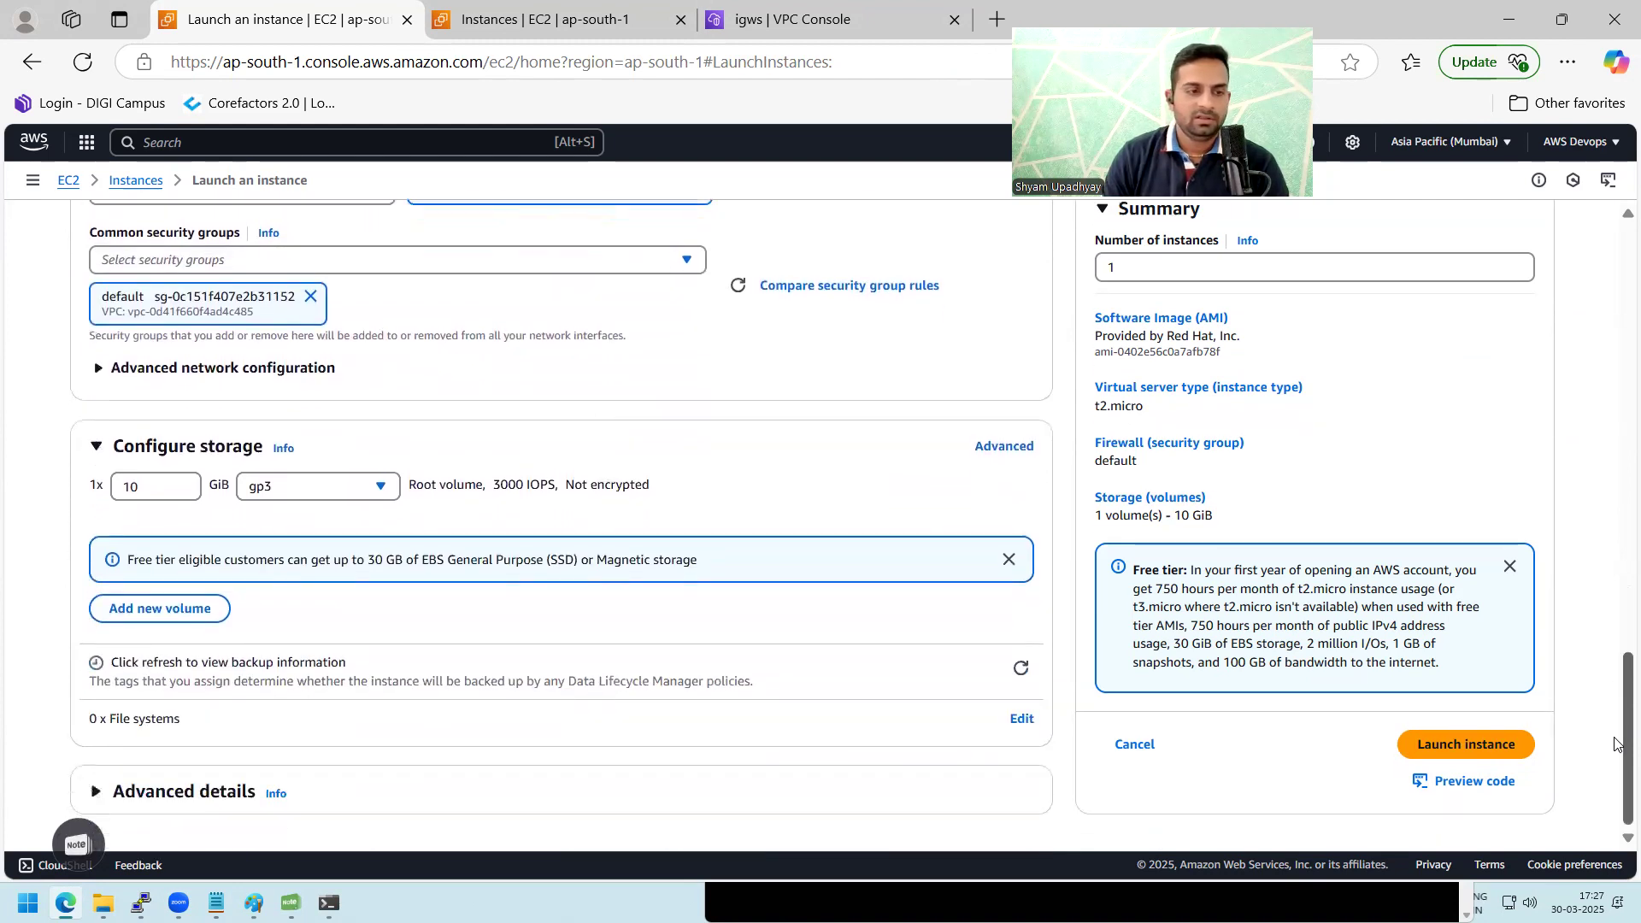
click(1445, 748)
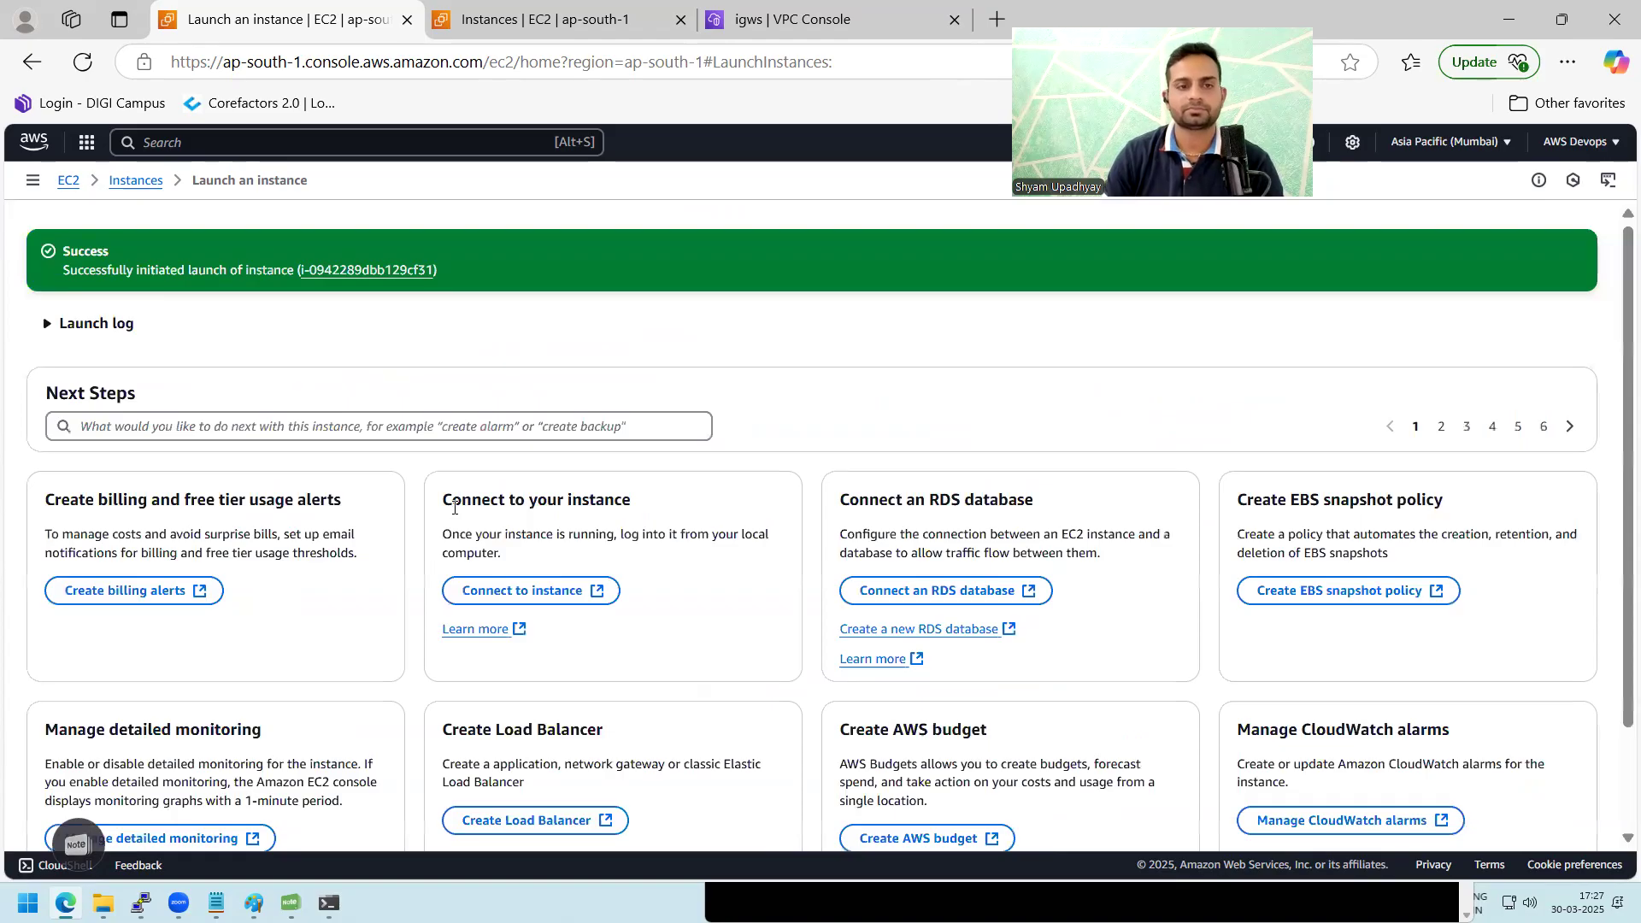
- Return to the instance list and filter it to instances whose state is running
click(135, 180)
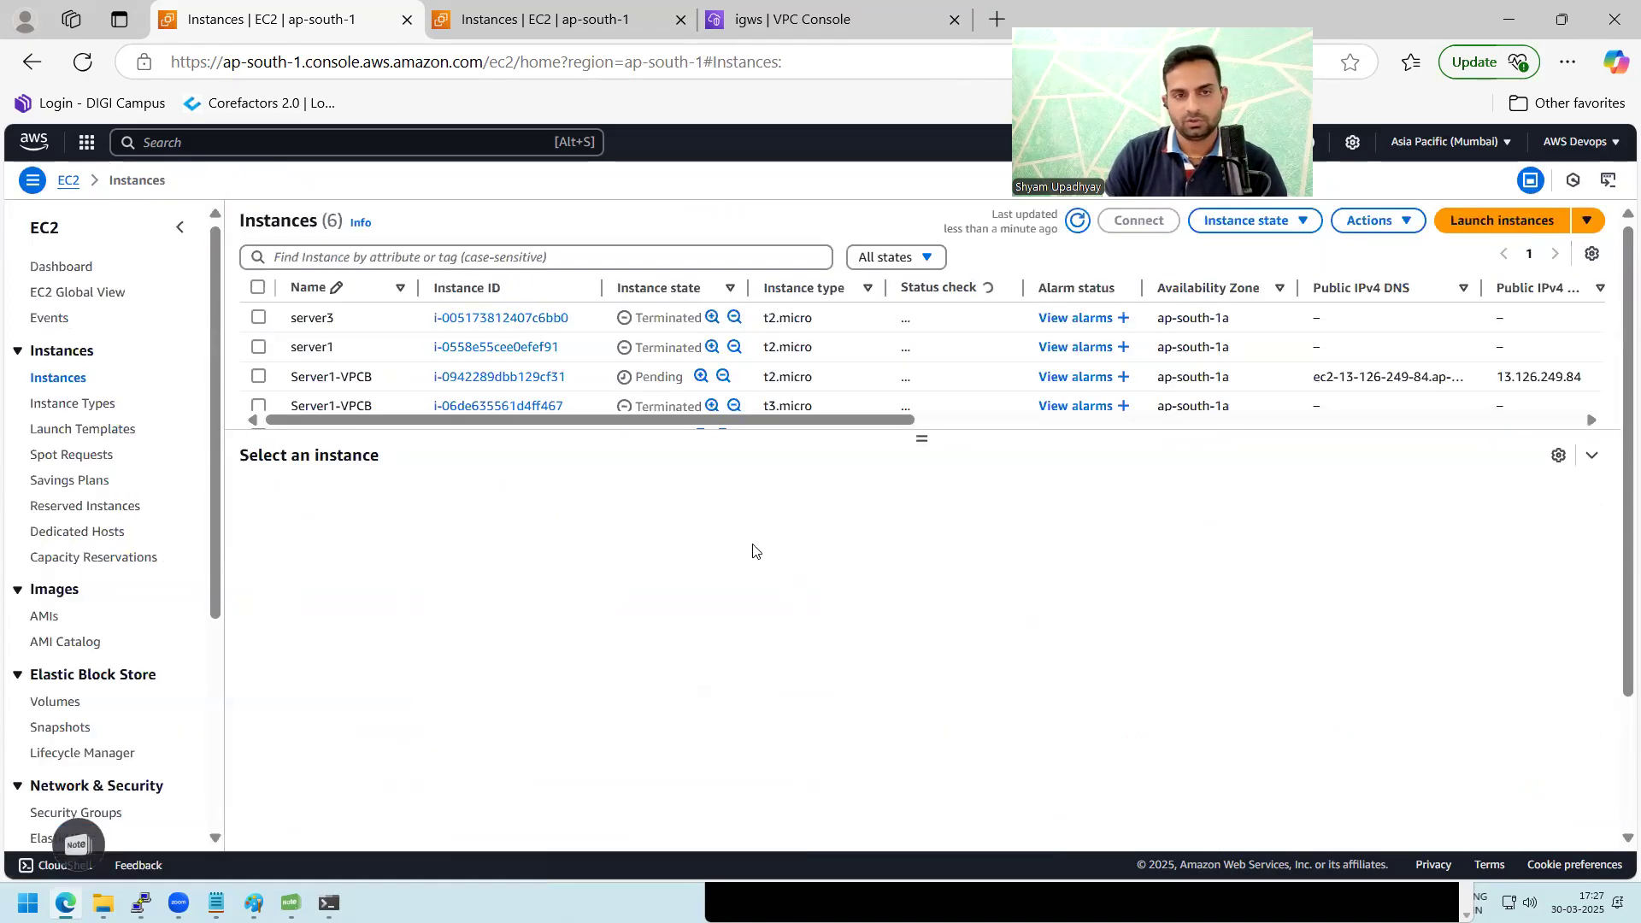
click(596, 255)
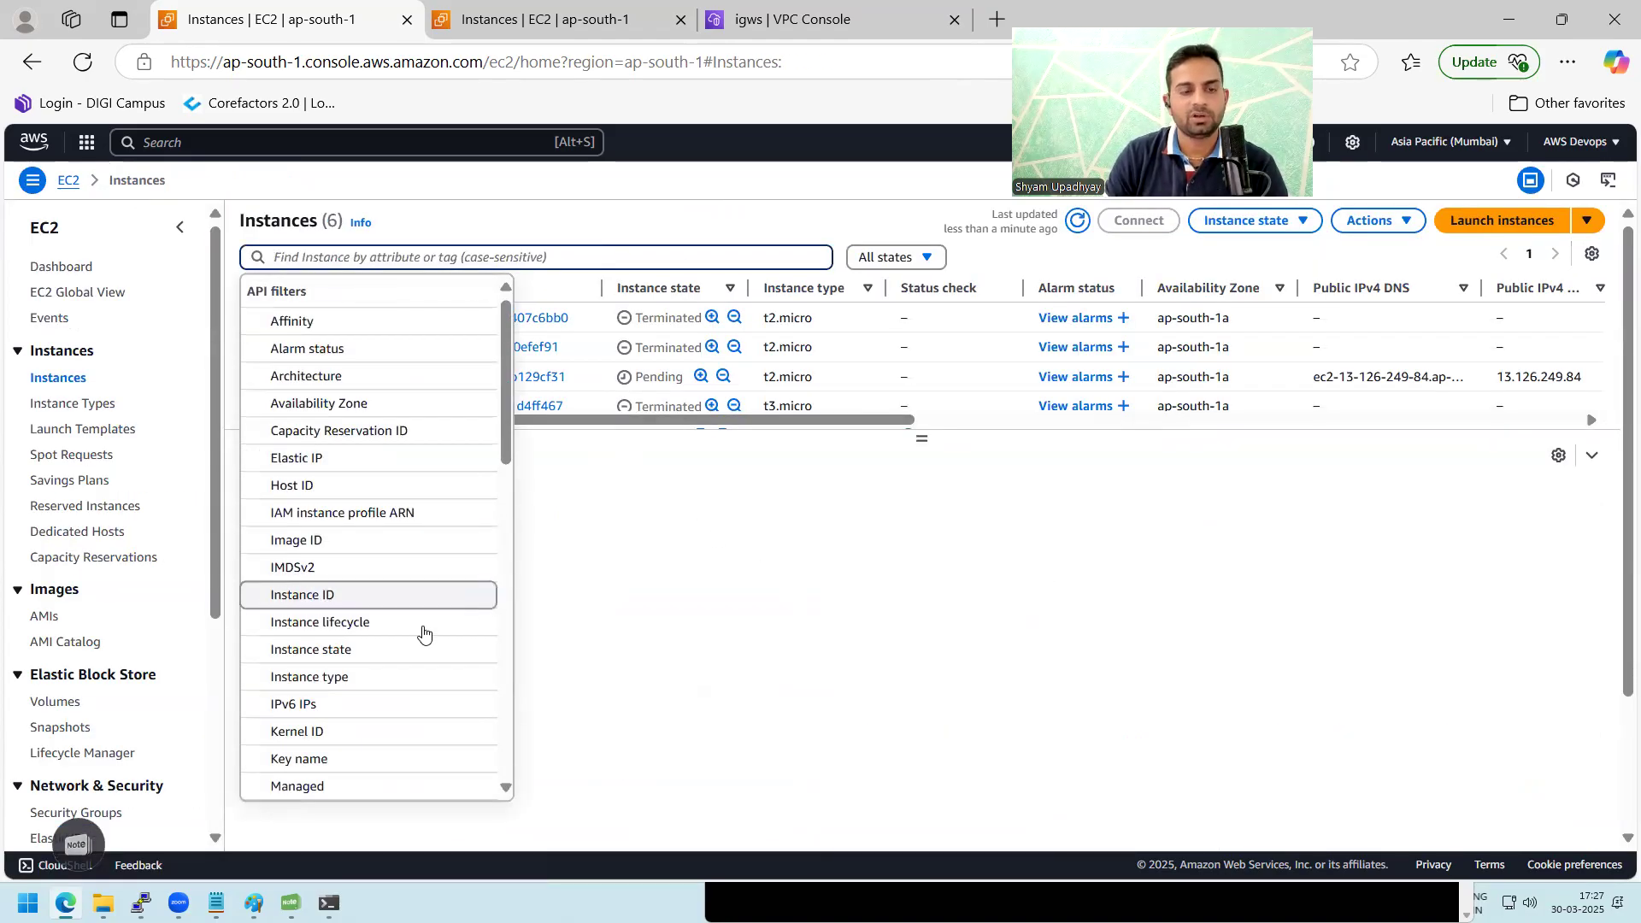
click(367, 651)
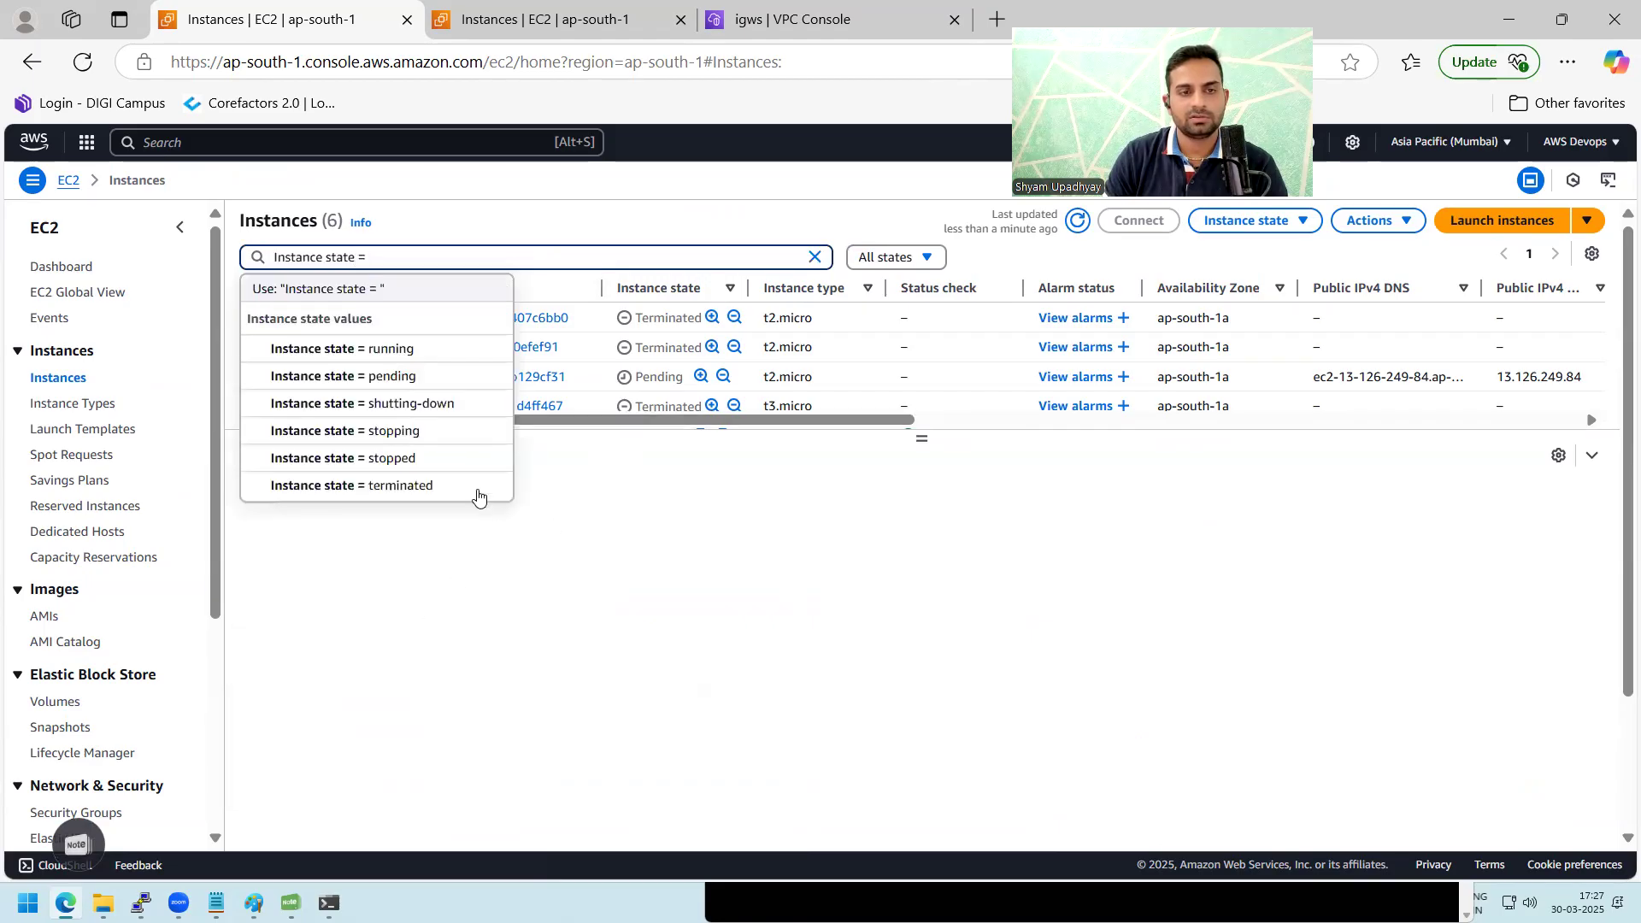
click(401, 348)
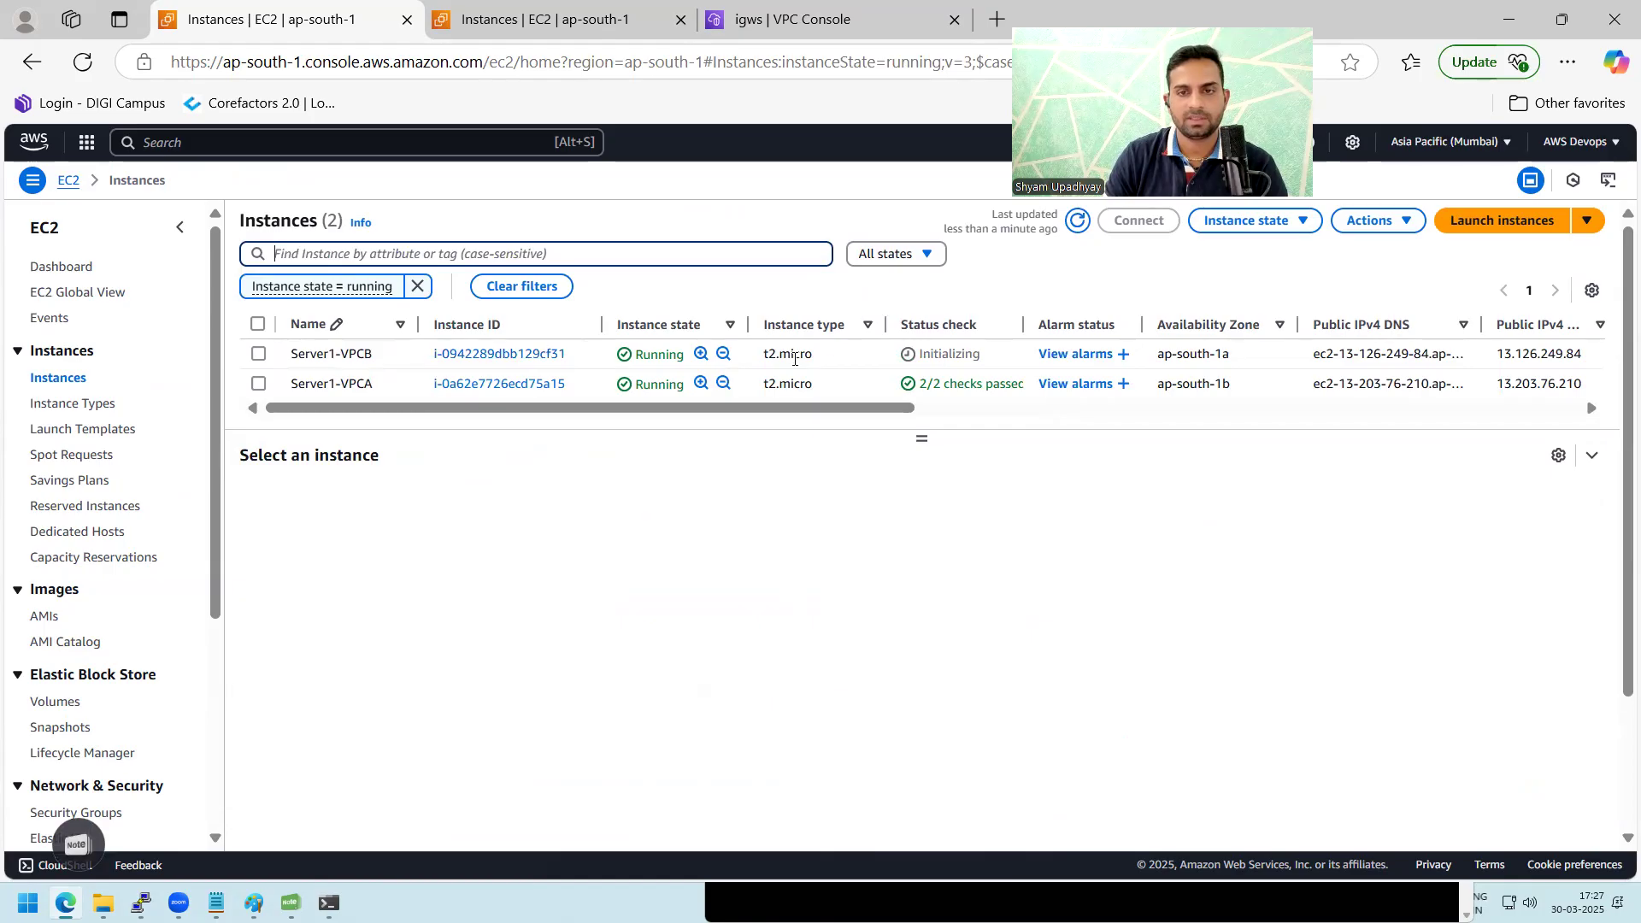
- Copy the public IPv4 address of the new Server1-VPCB instance and close the timed-out PuTTY session
click(839, 363)
click(710, 594)
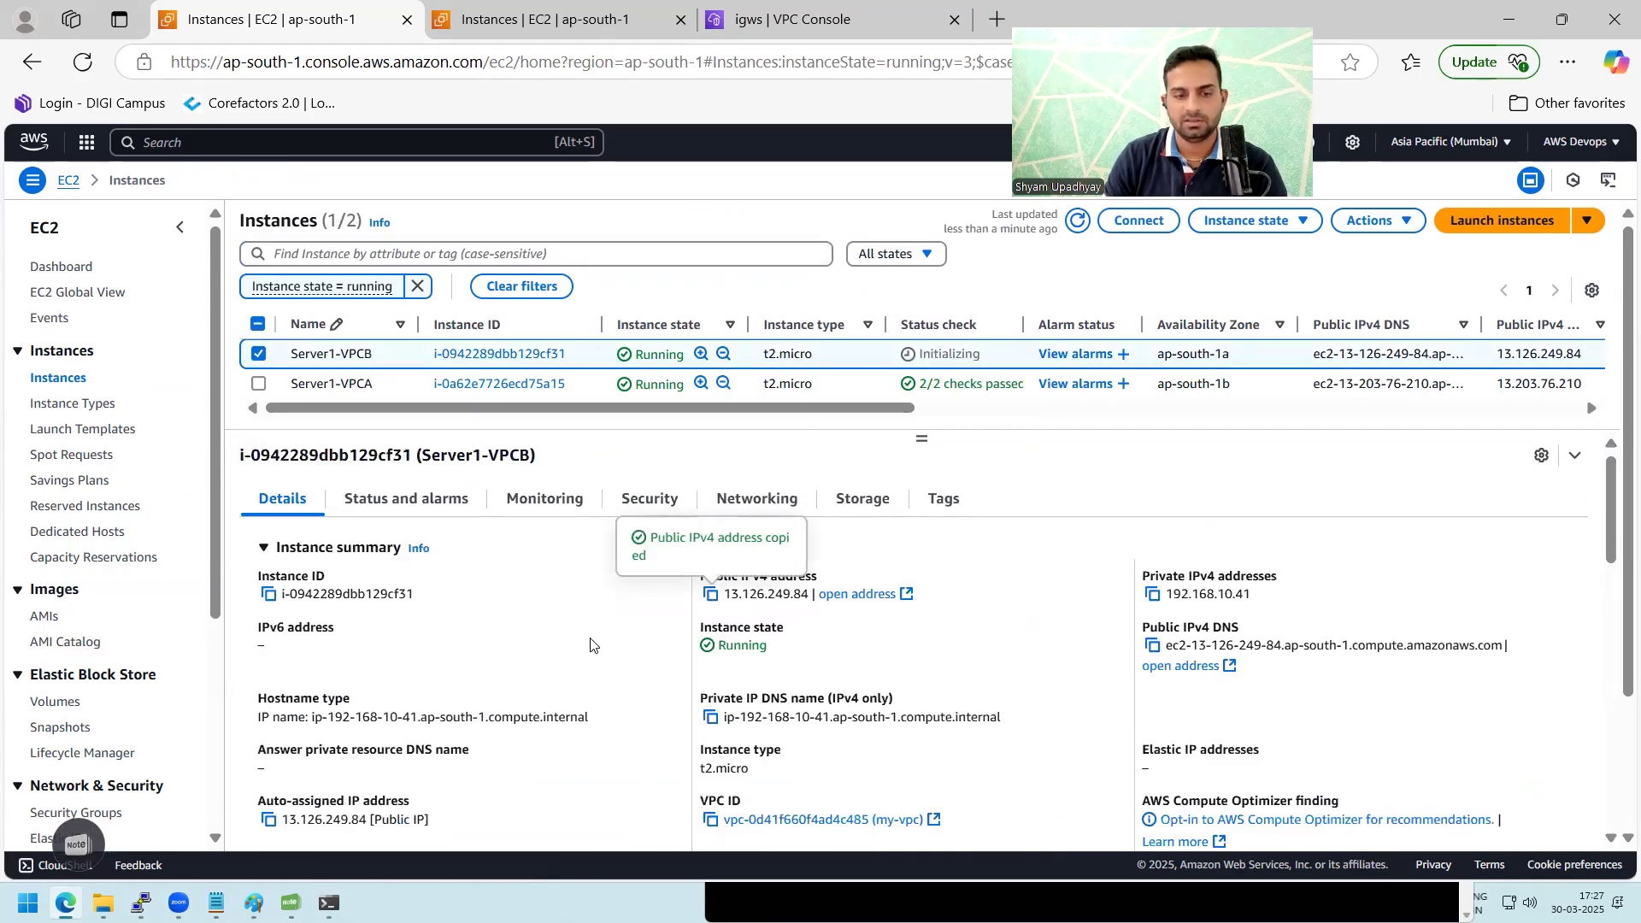
mouse_move(141, 903)
click(229, 833)
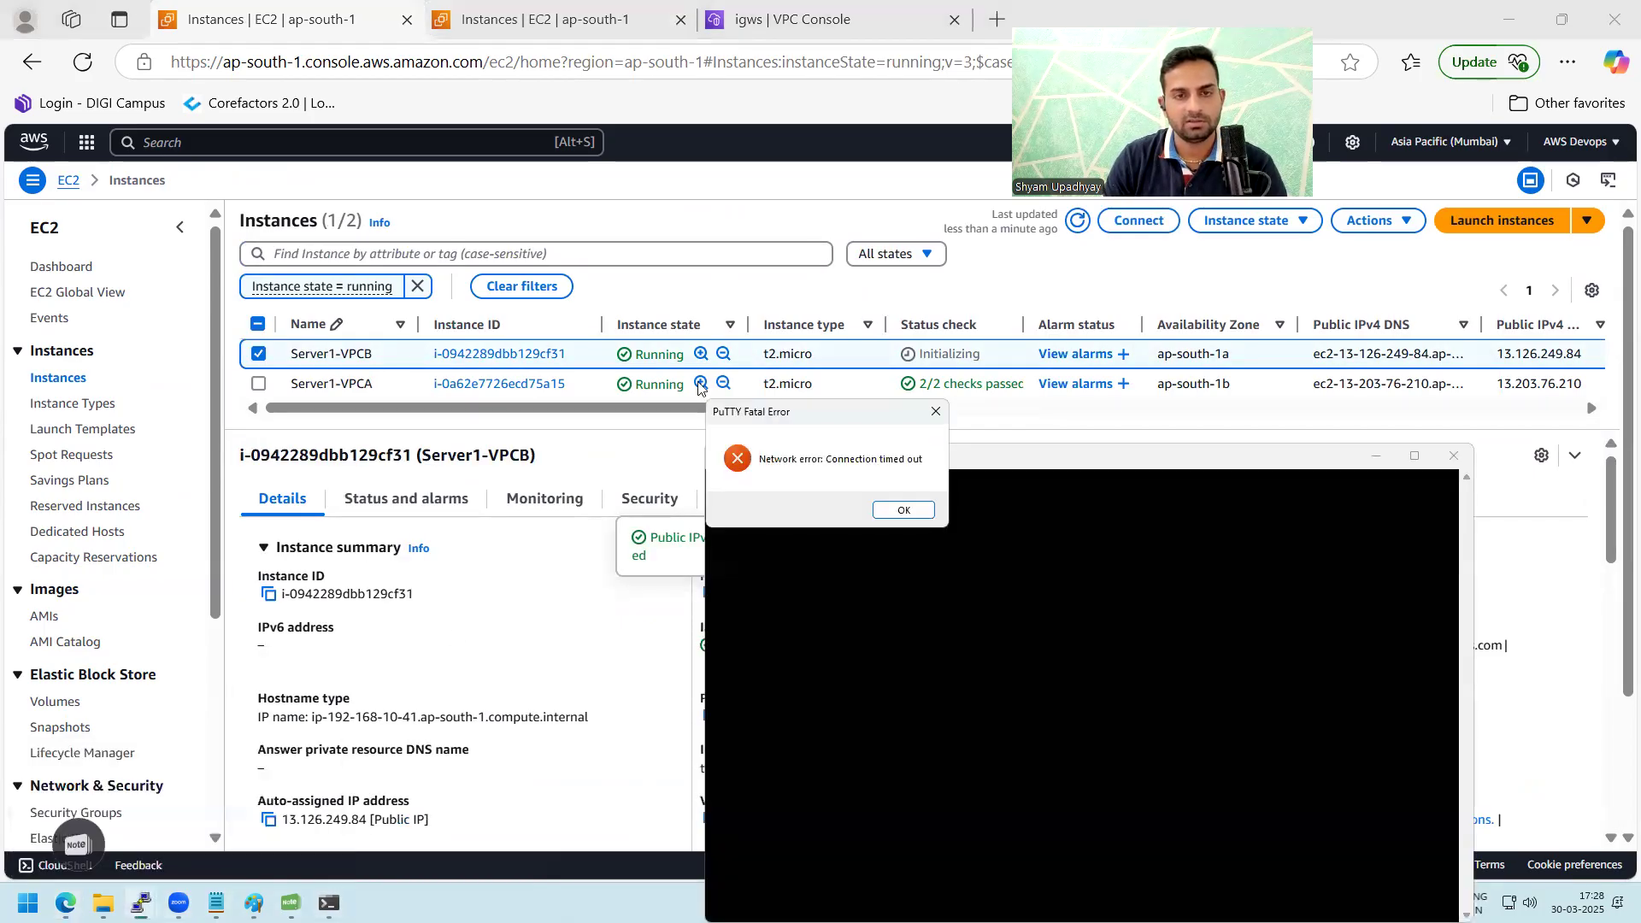
click(901, 515)
click(1456, 458)
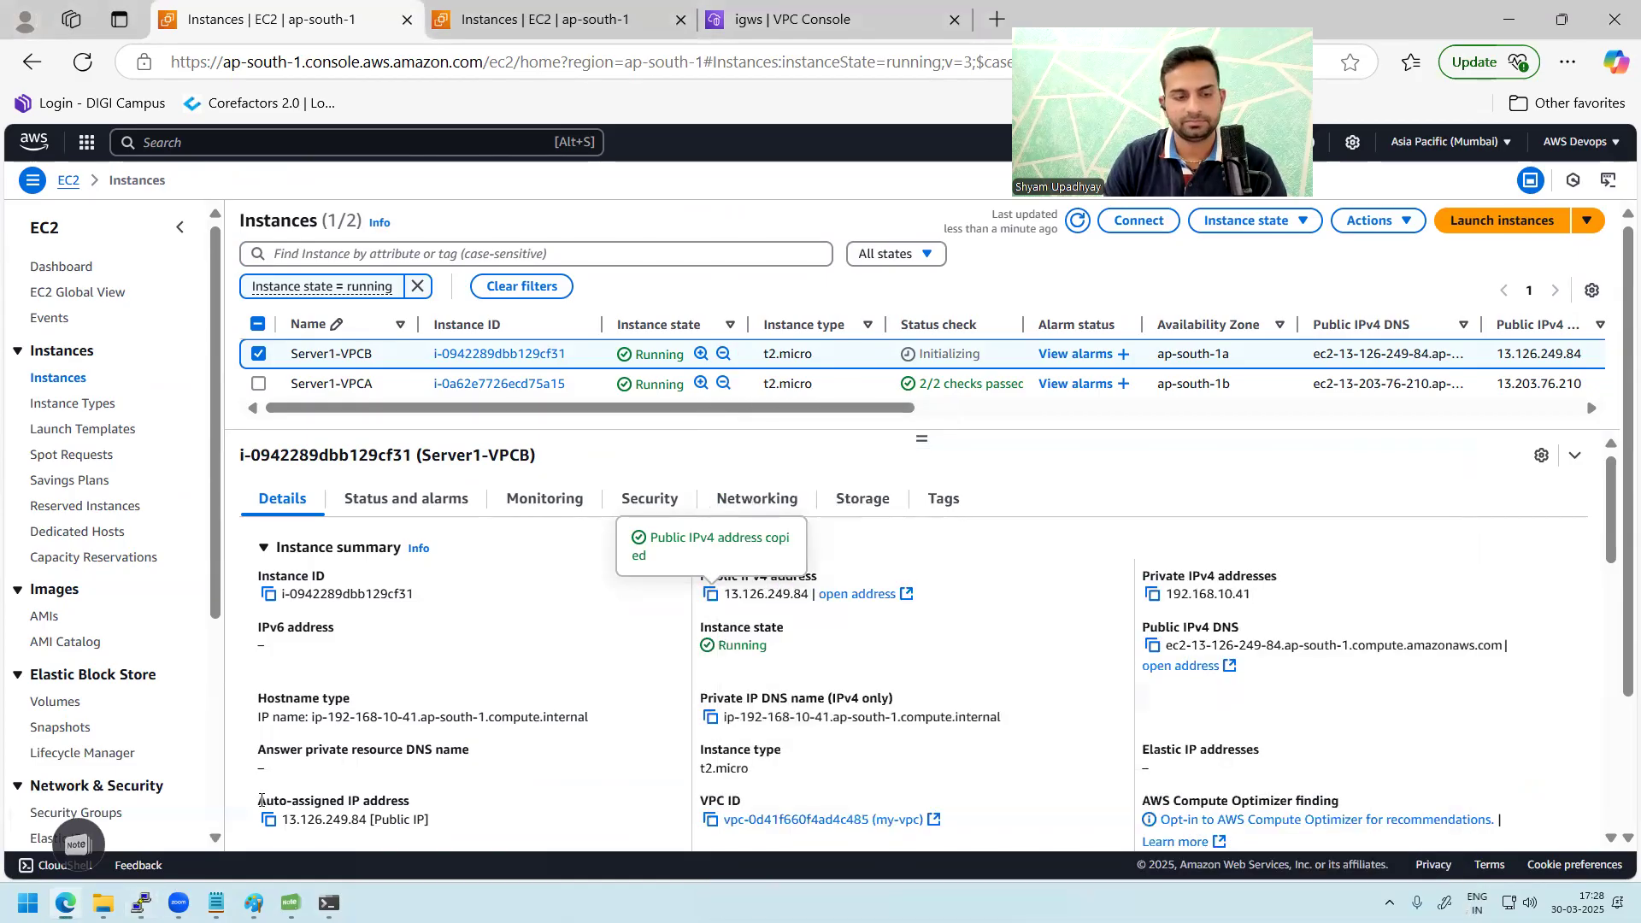
- Start a new PuTTY session configuration with 13.126.249.84 as the host
right_click(141, 903)
click(161, 796)
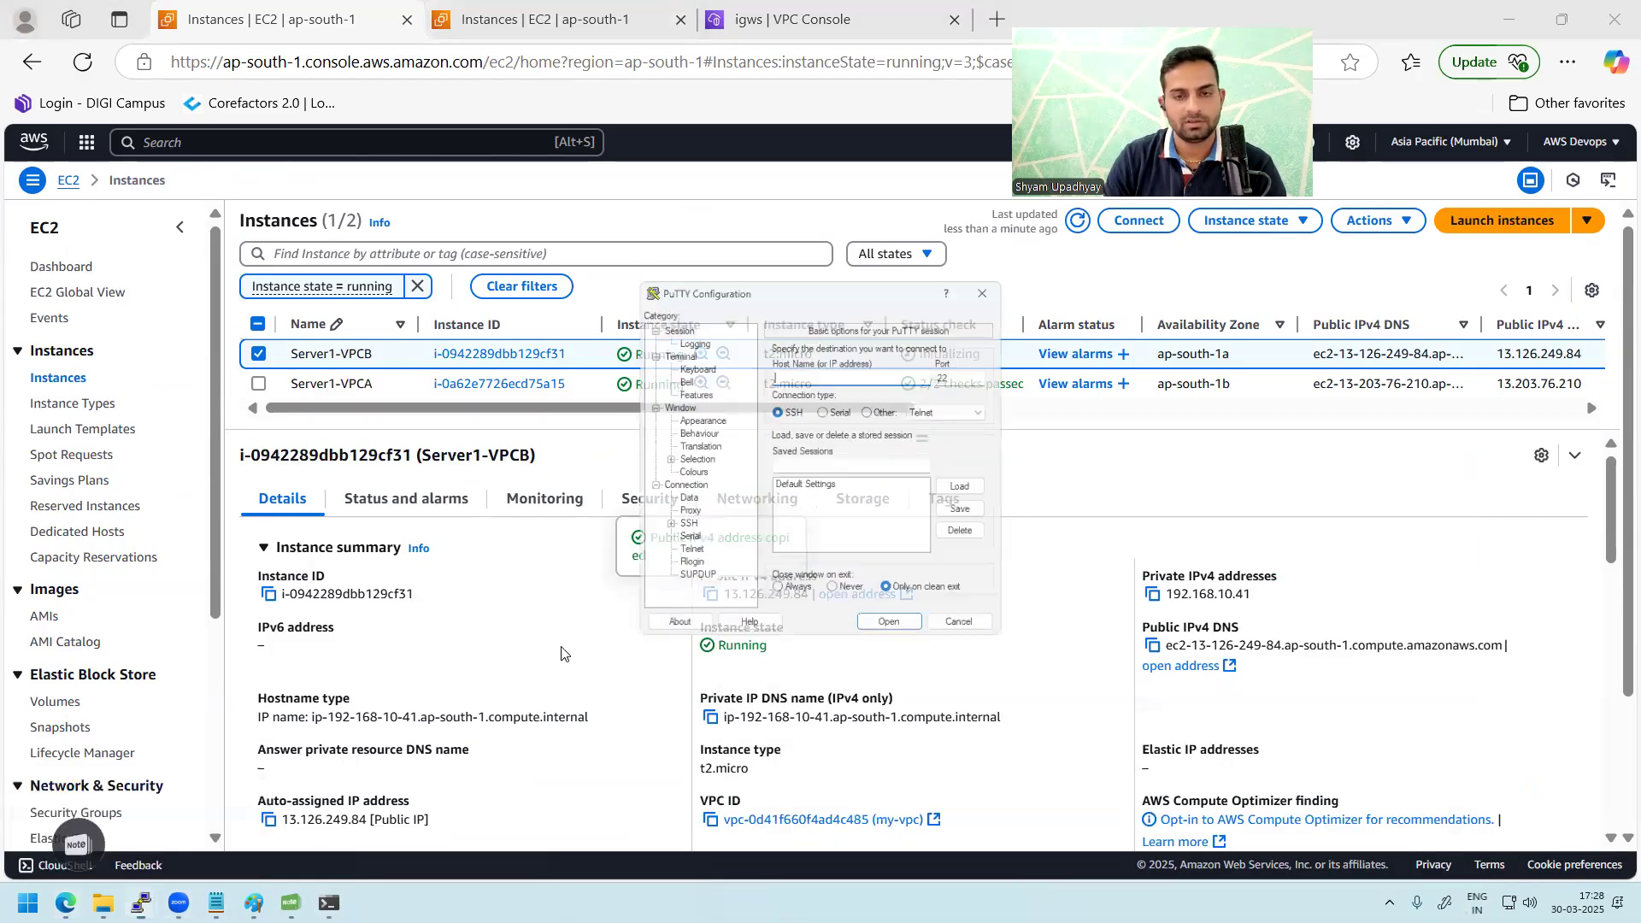
key(ctrl+v)
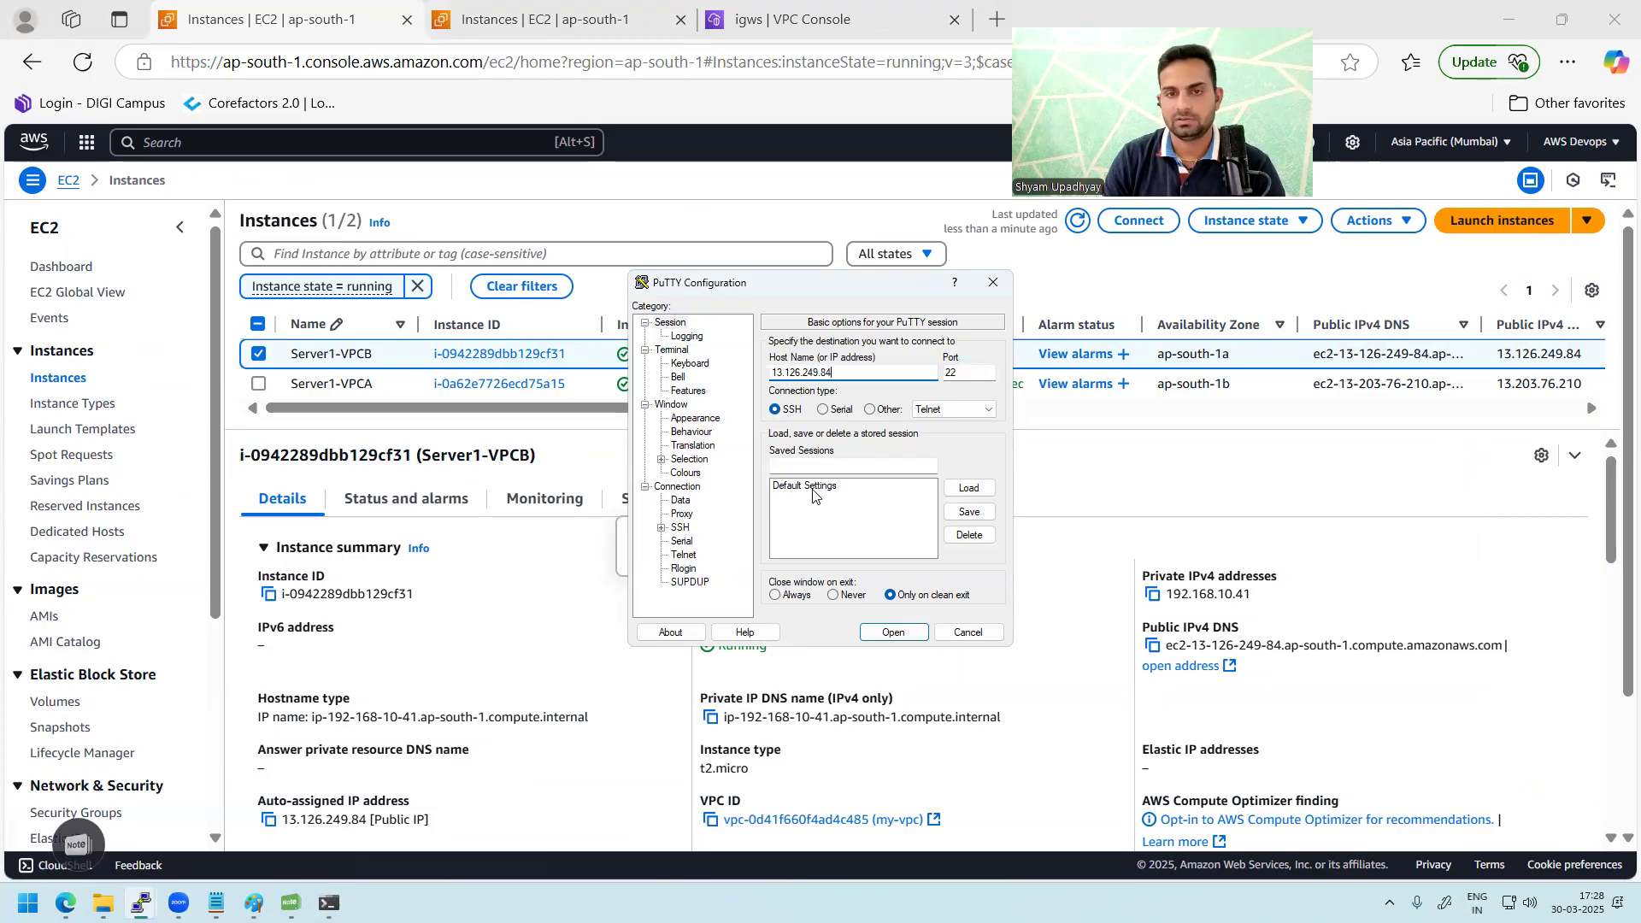
- Choose the afternoon-batch key file on the Desktop as the private key for SSH authentication
click(662, 528)
click(678, 542)
click(720, 554)
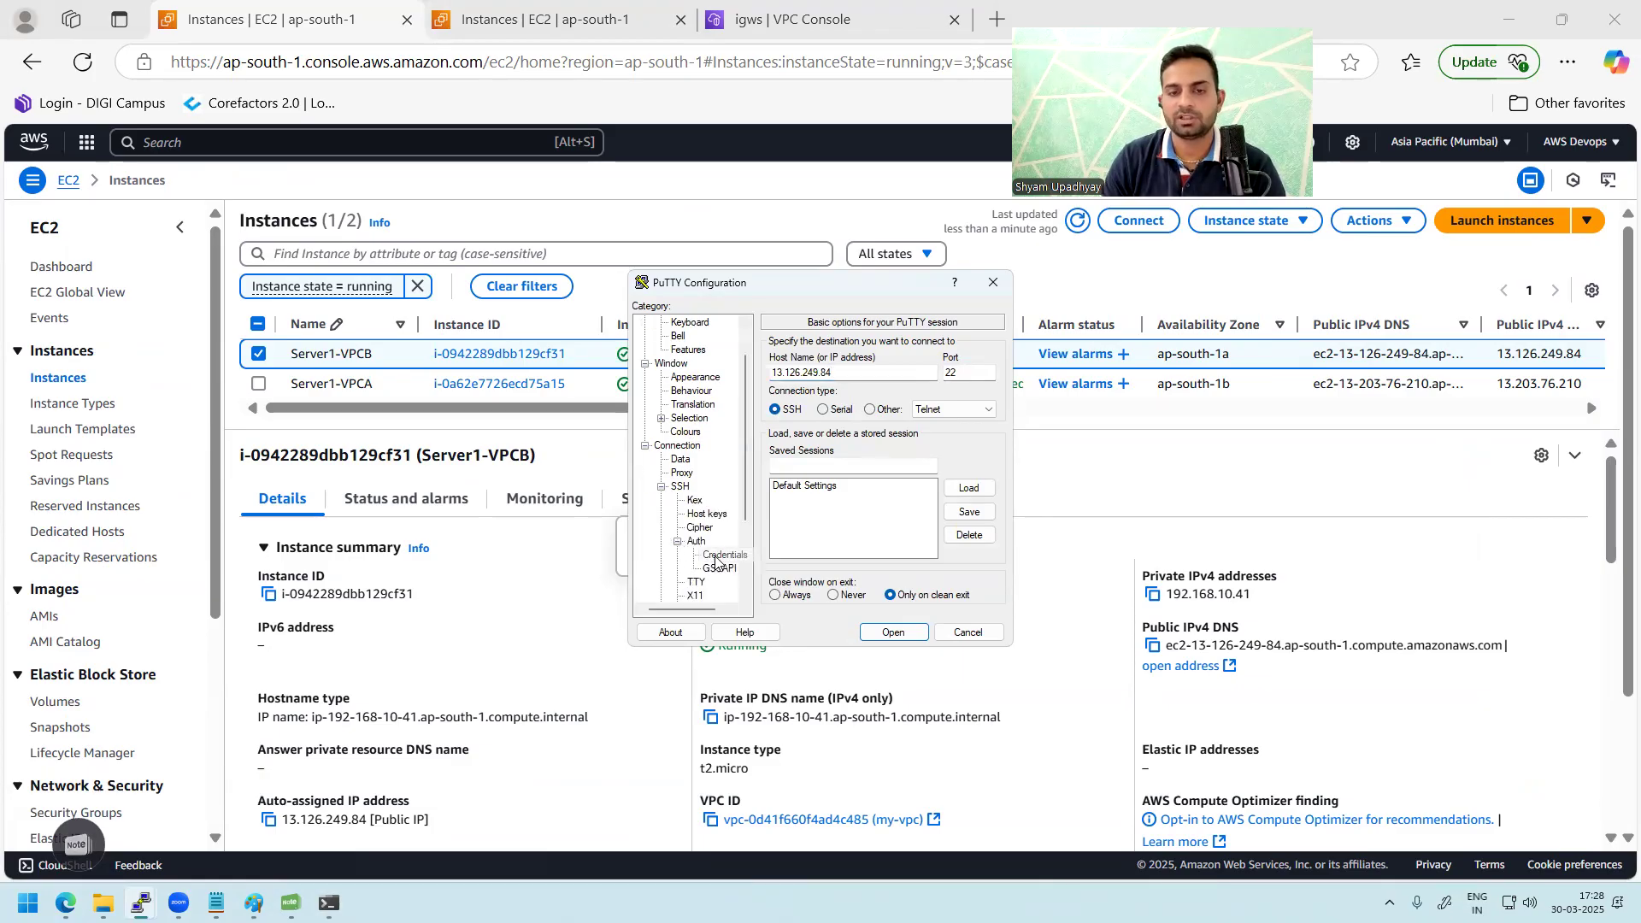
click(830, 375)
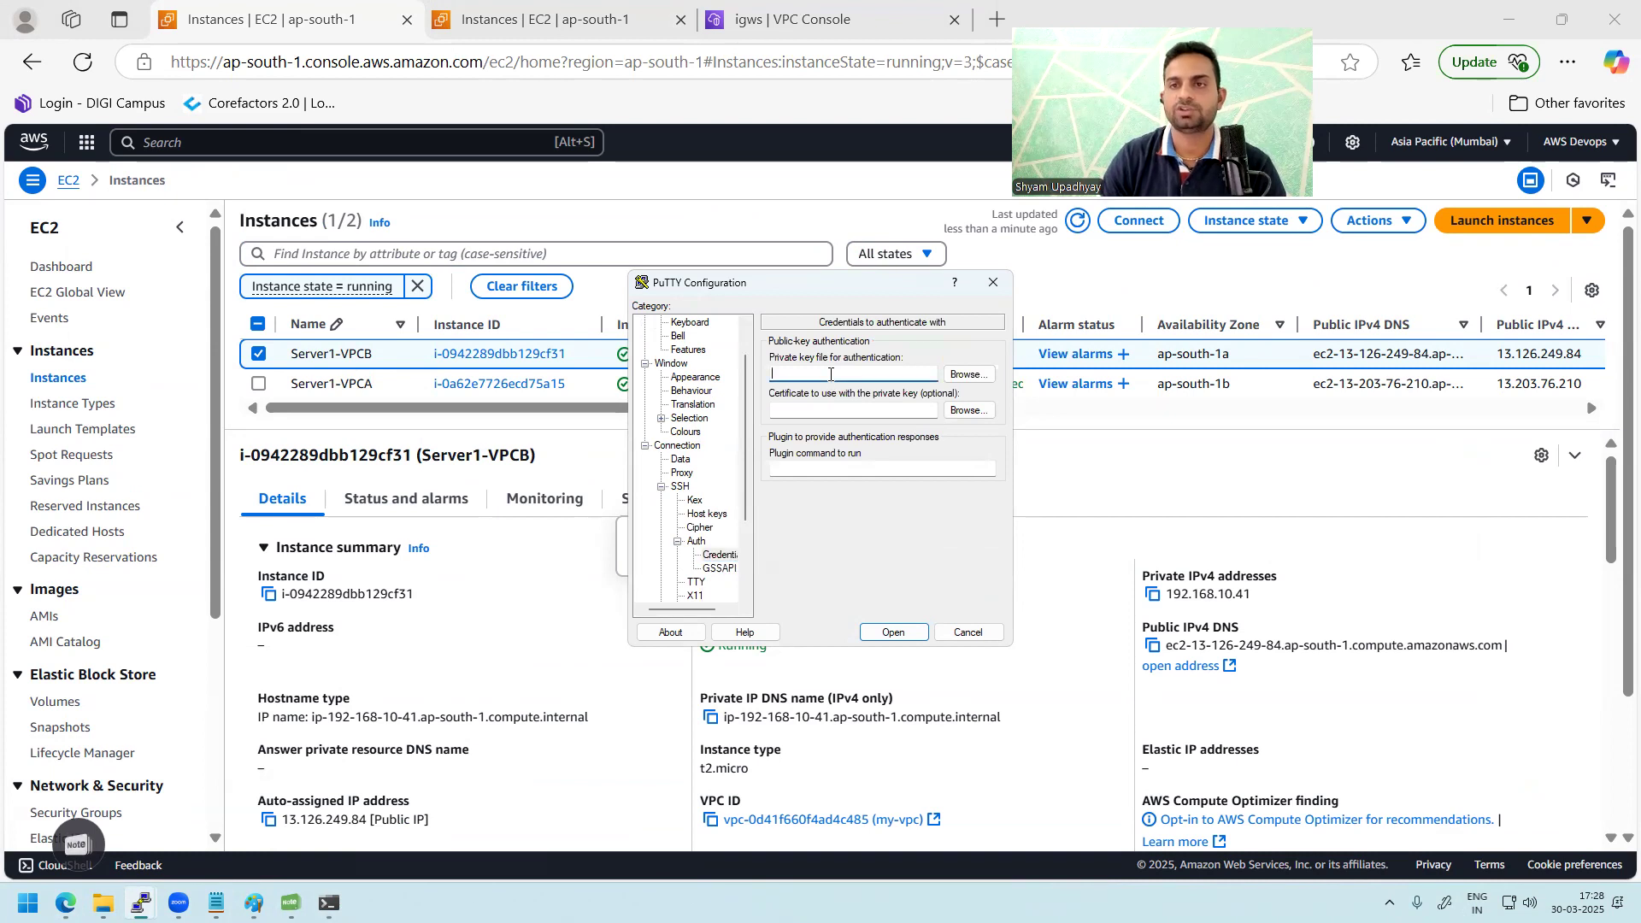
click(968, 374)
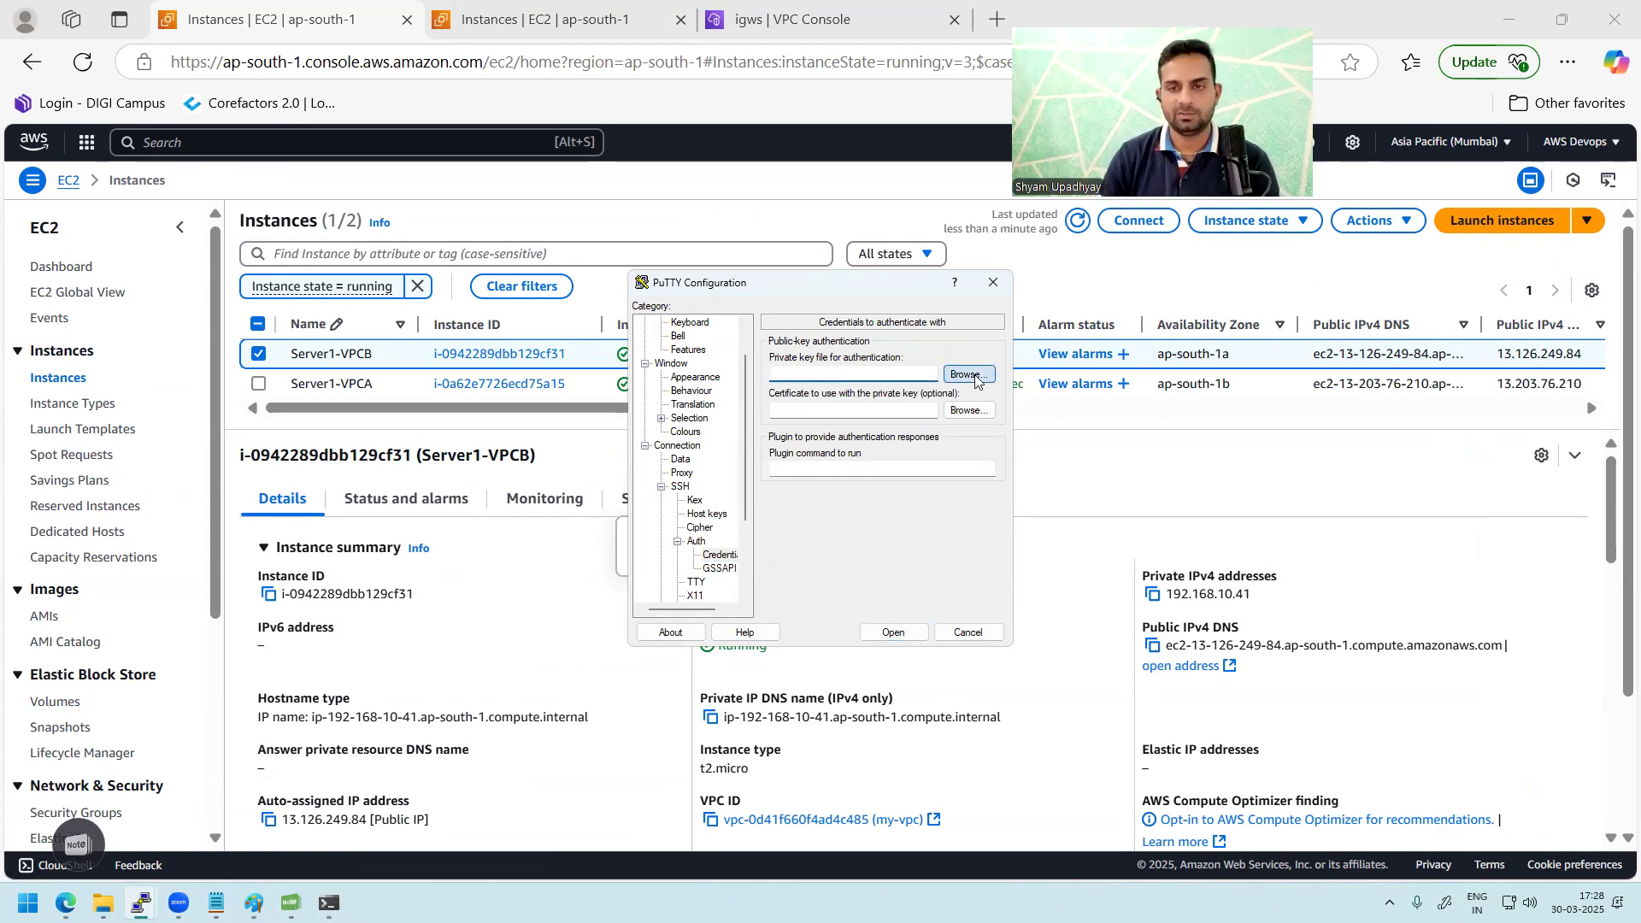
double_click(920, 460)
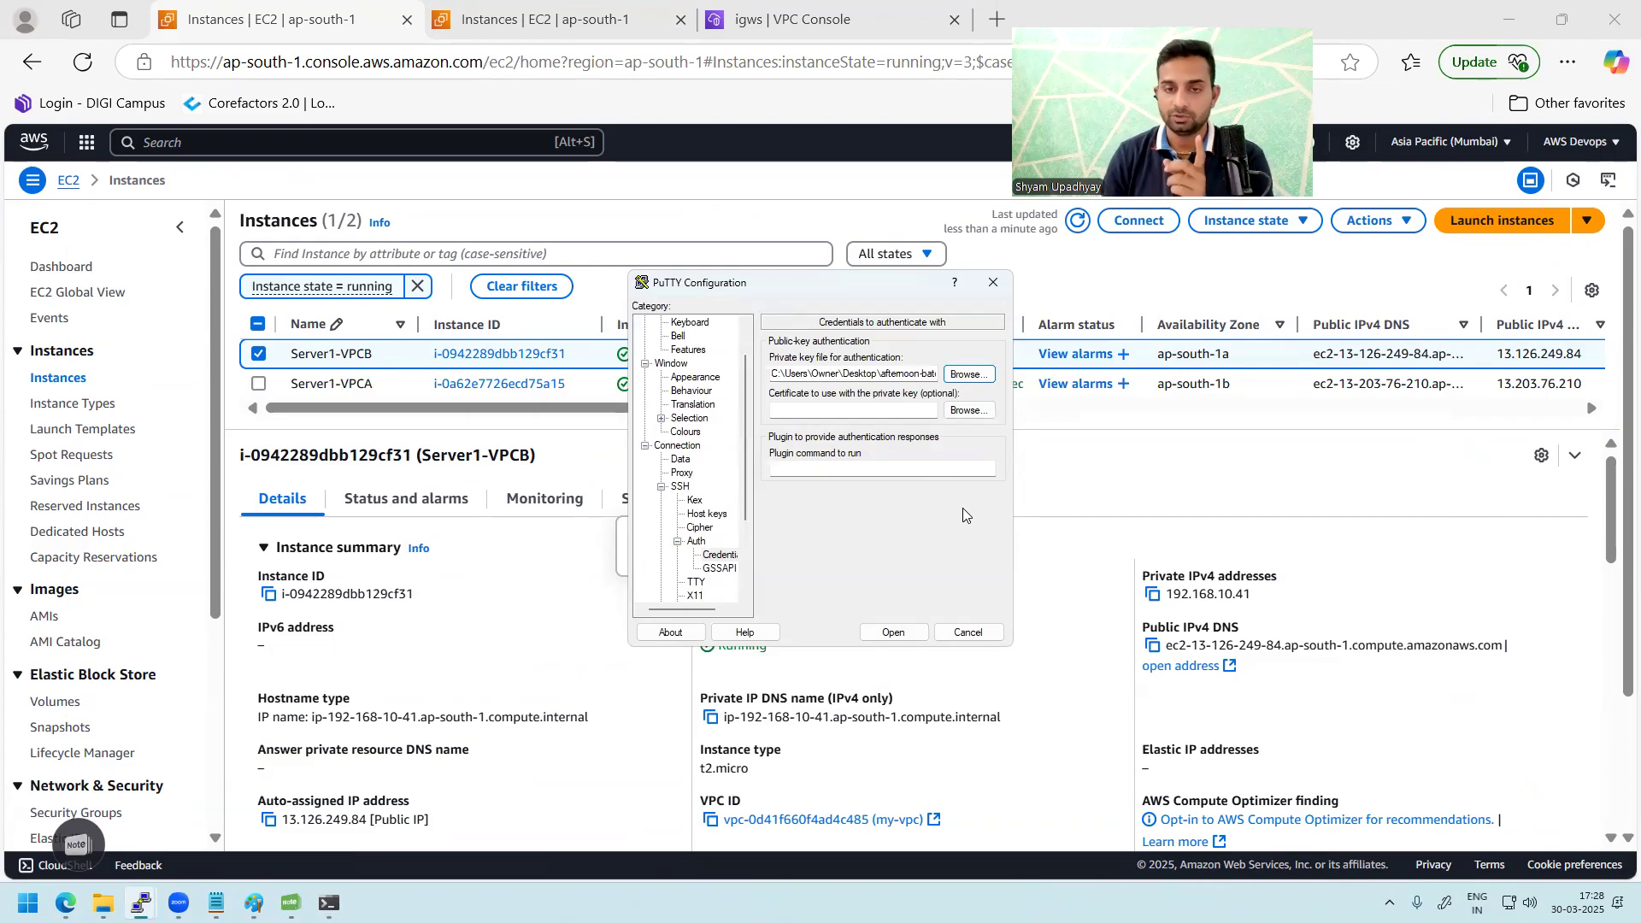
- Set the PuTTY terminal font to Courier New, bold, 14-point
drag(747, 482, 747, 454)
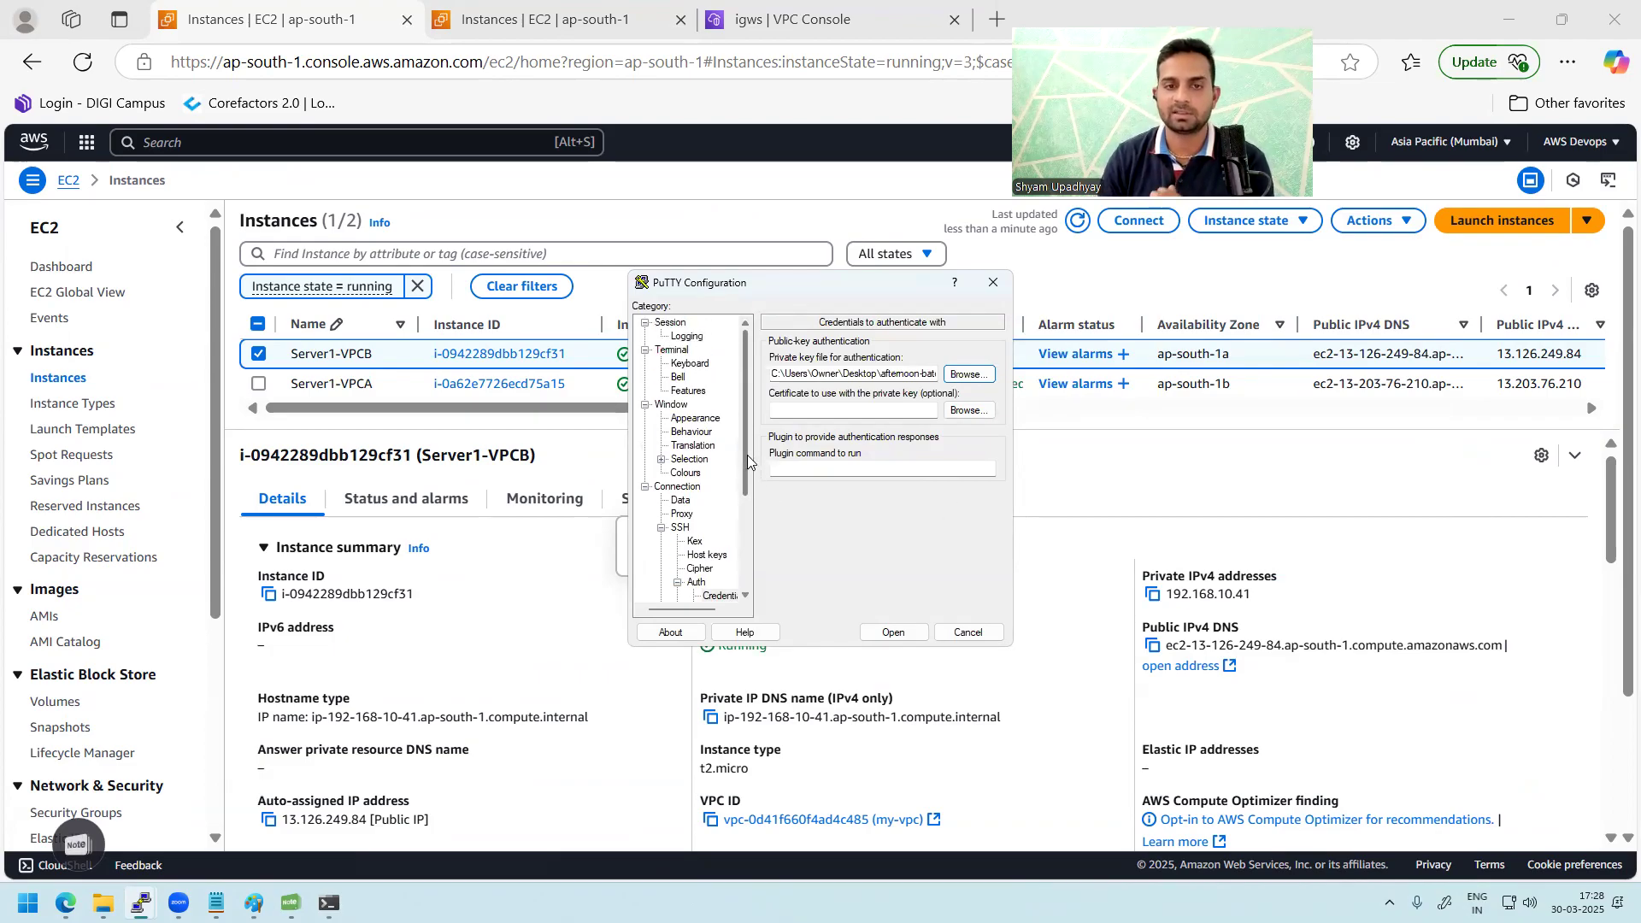
click(694, 418)
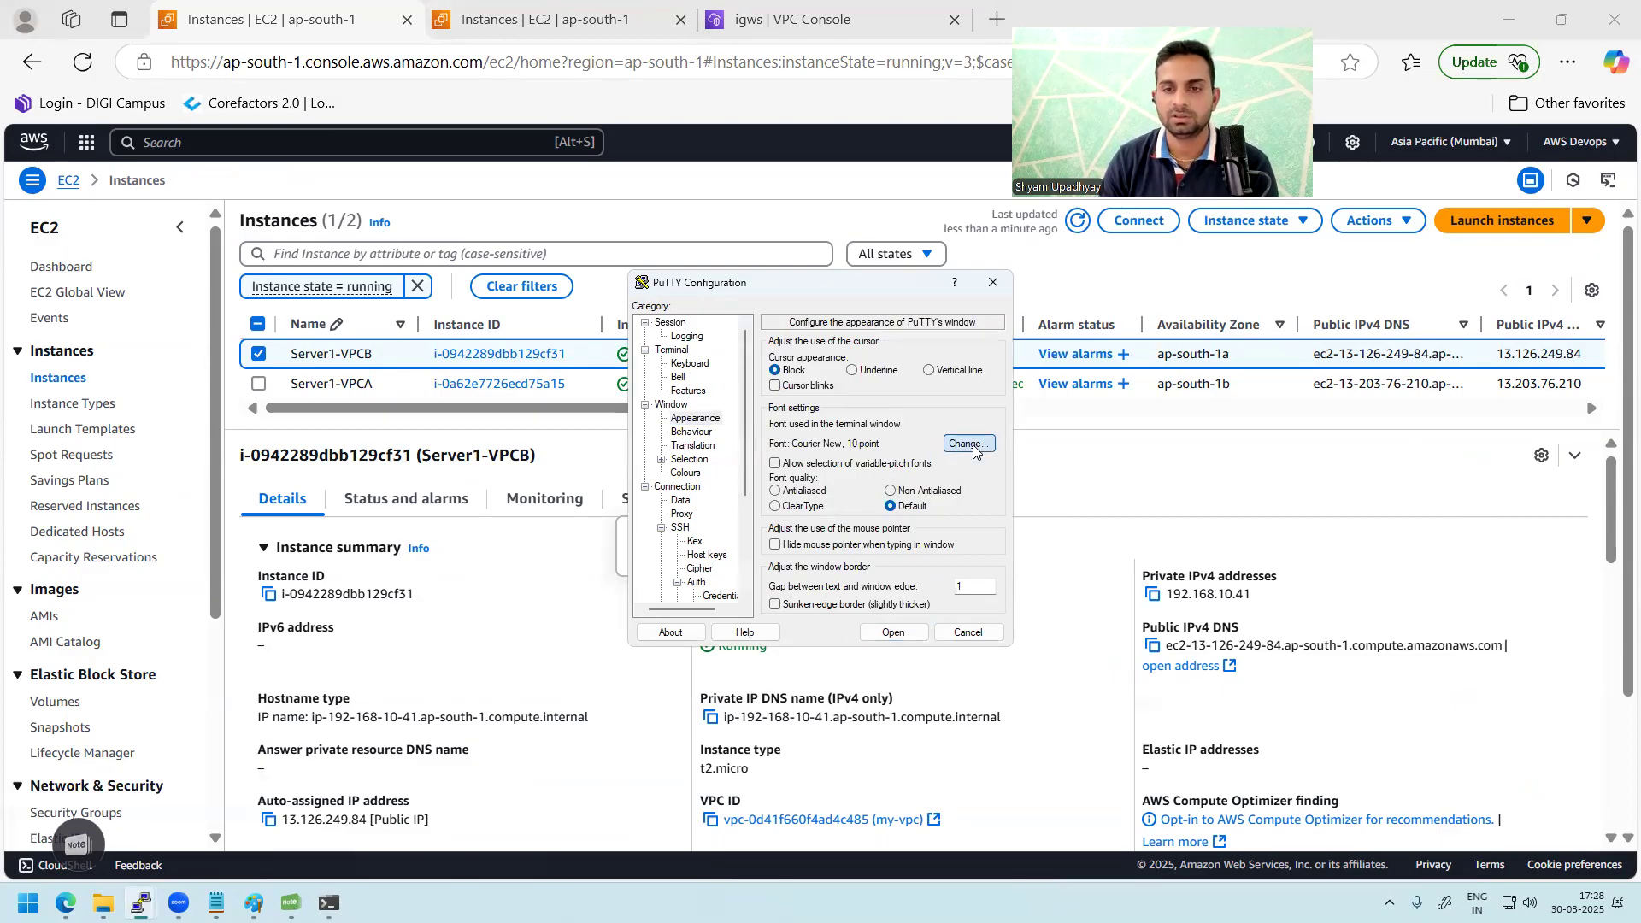
click(968, 444)
click(842, 495)
click(962, 500)
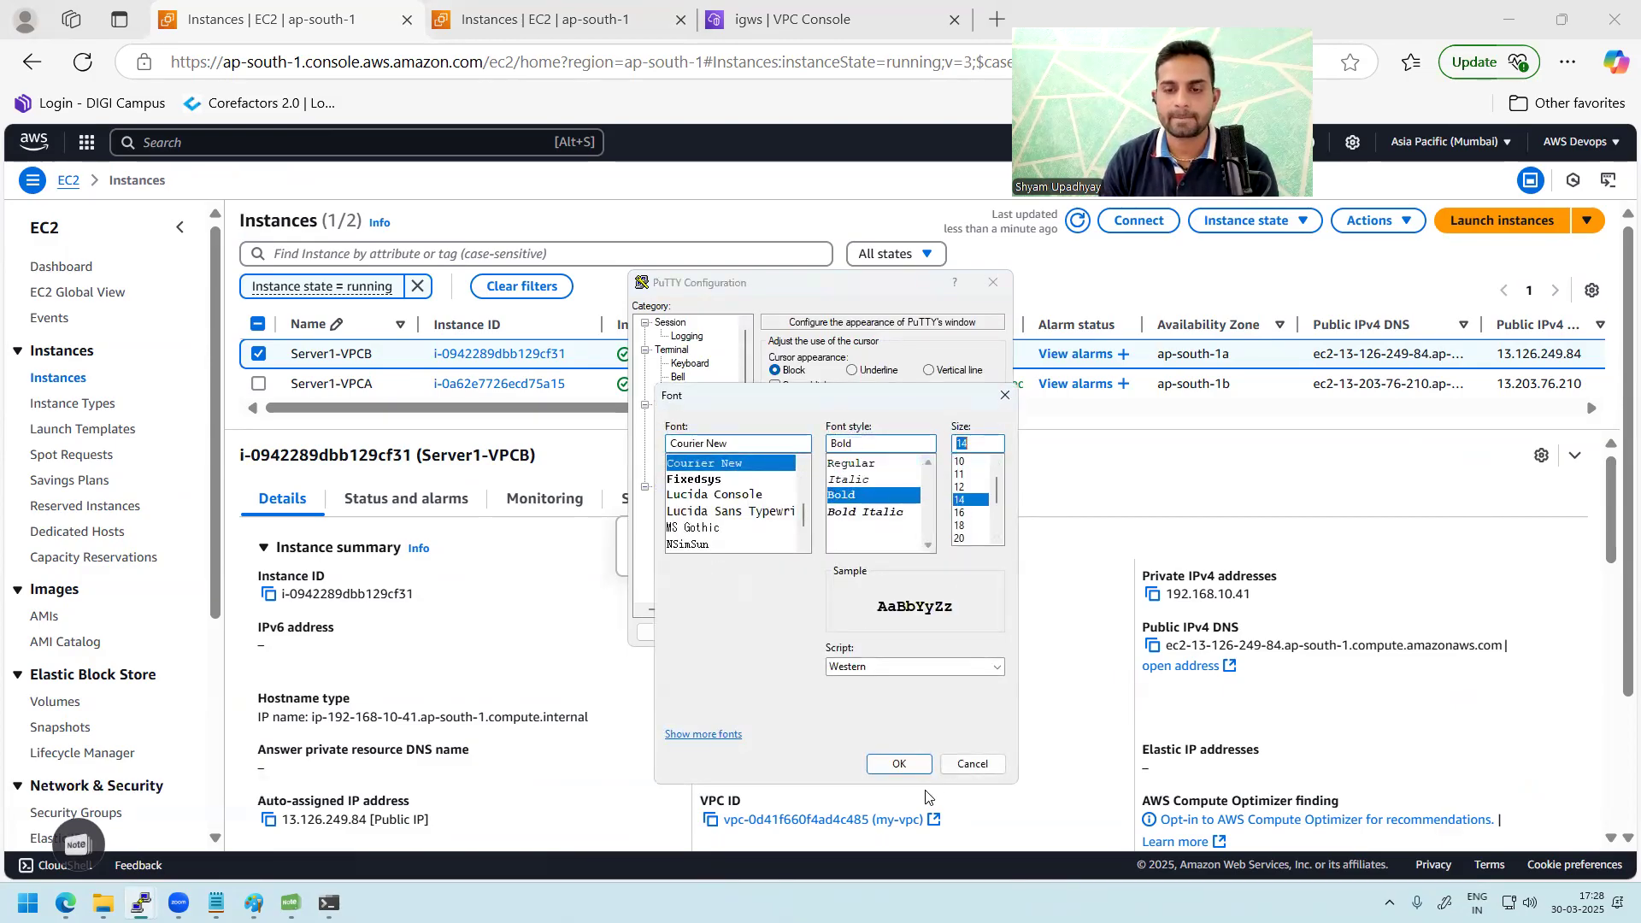
click(906, 763)
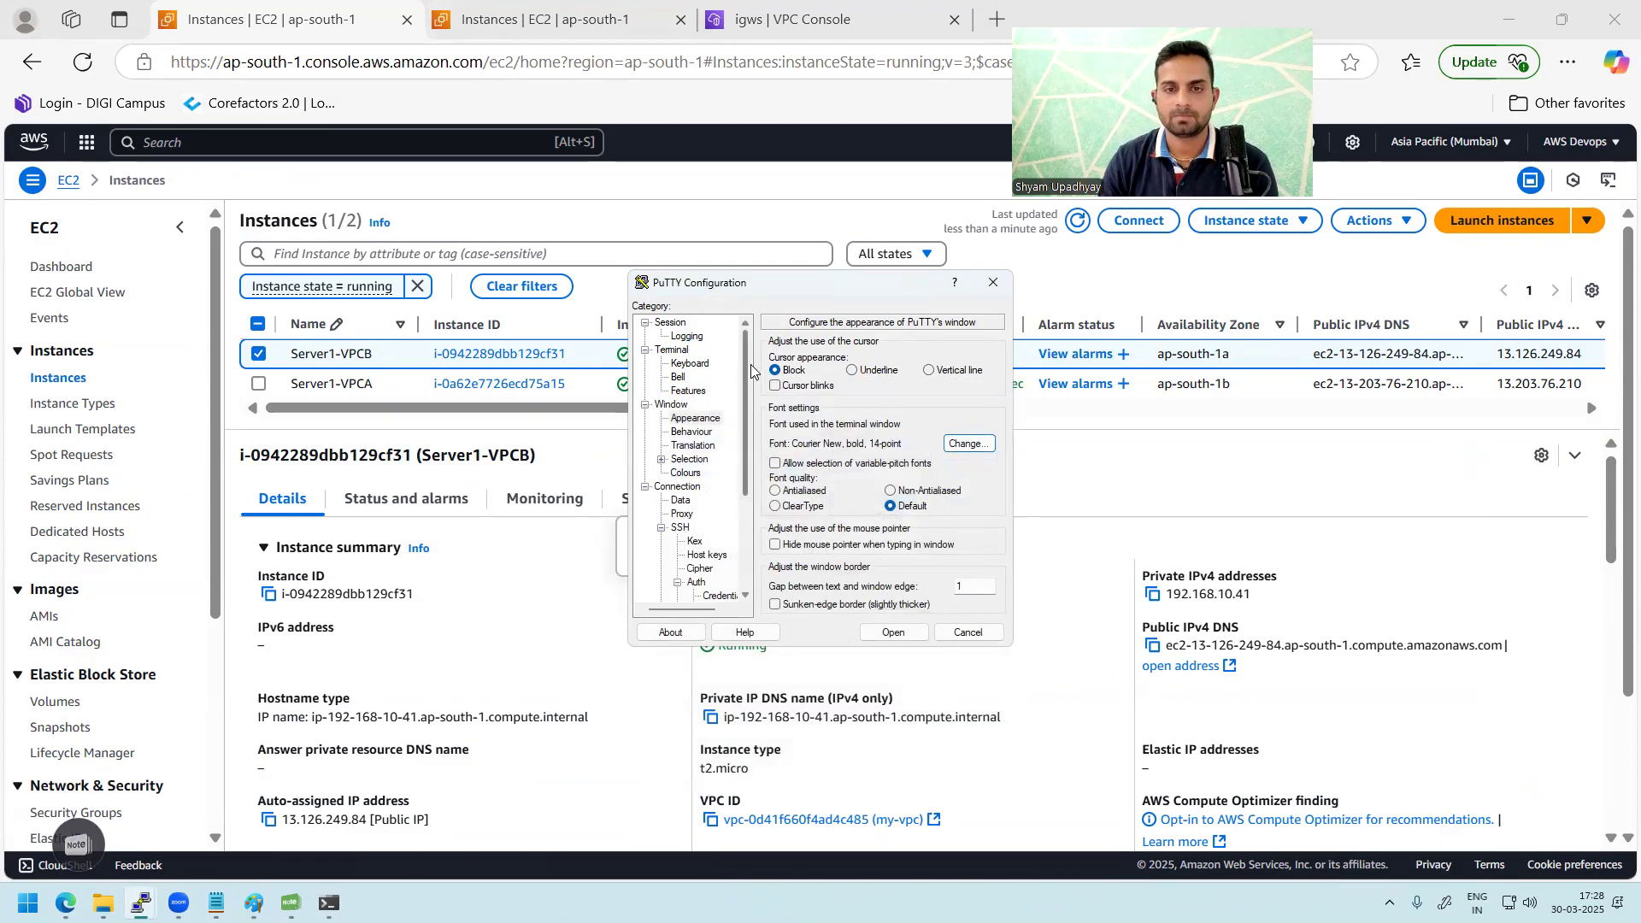
- Open the SSH connection, accept the server's host key and log in as ec2-user
click(893, 632)
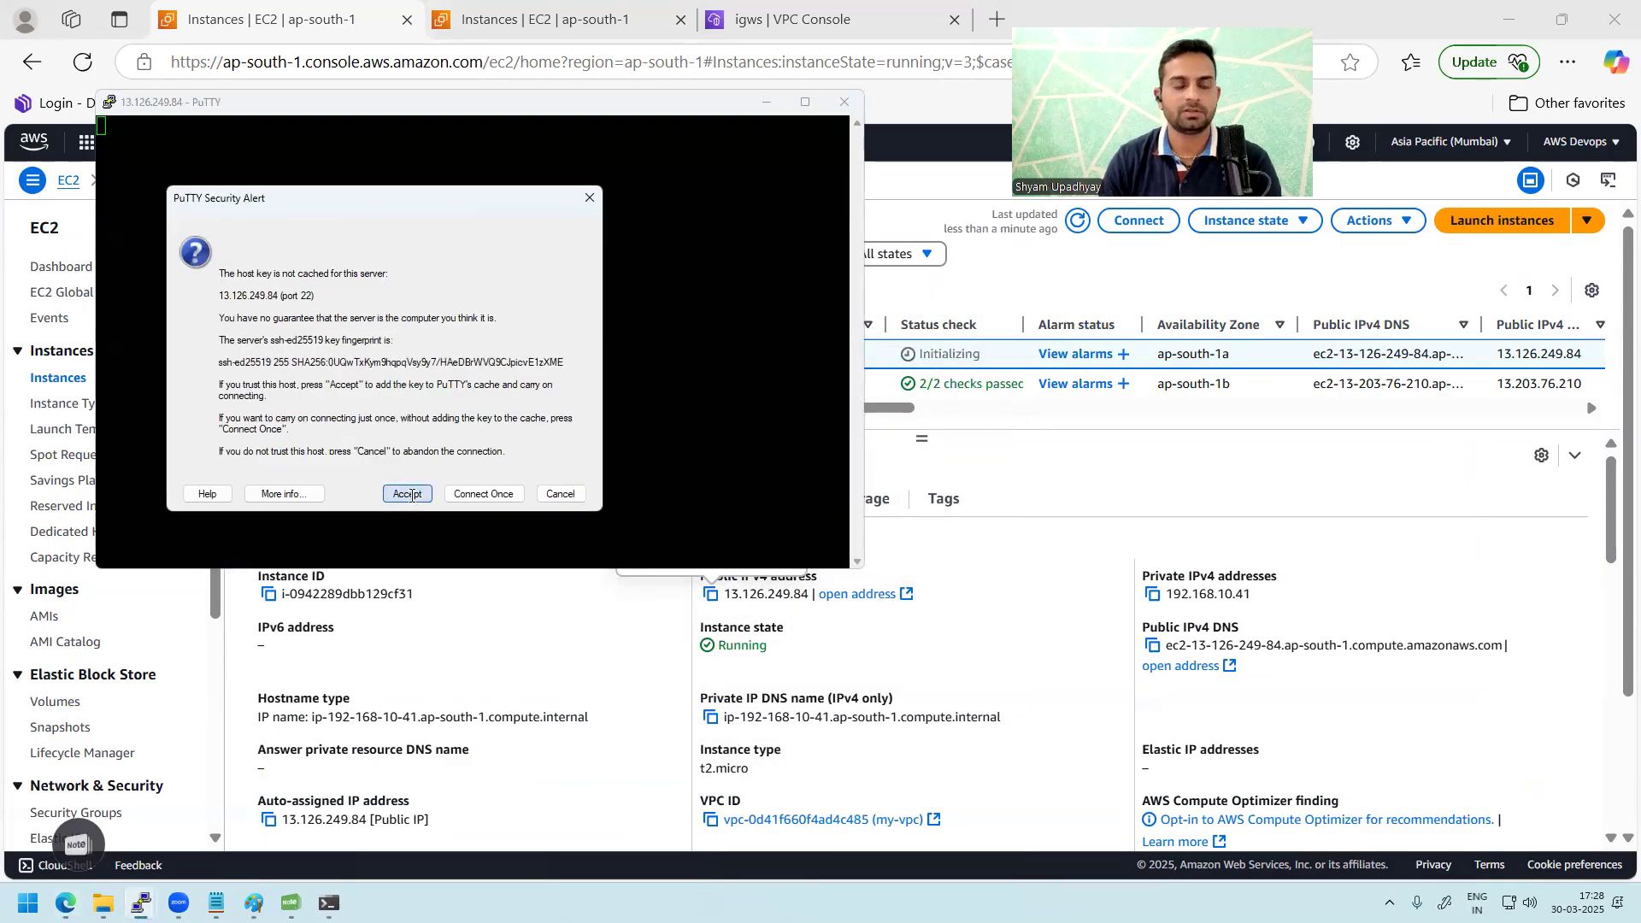
click(408, 493)
text(ec2-user)
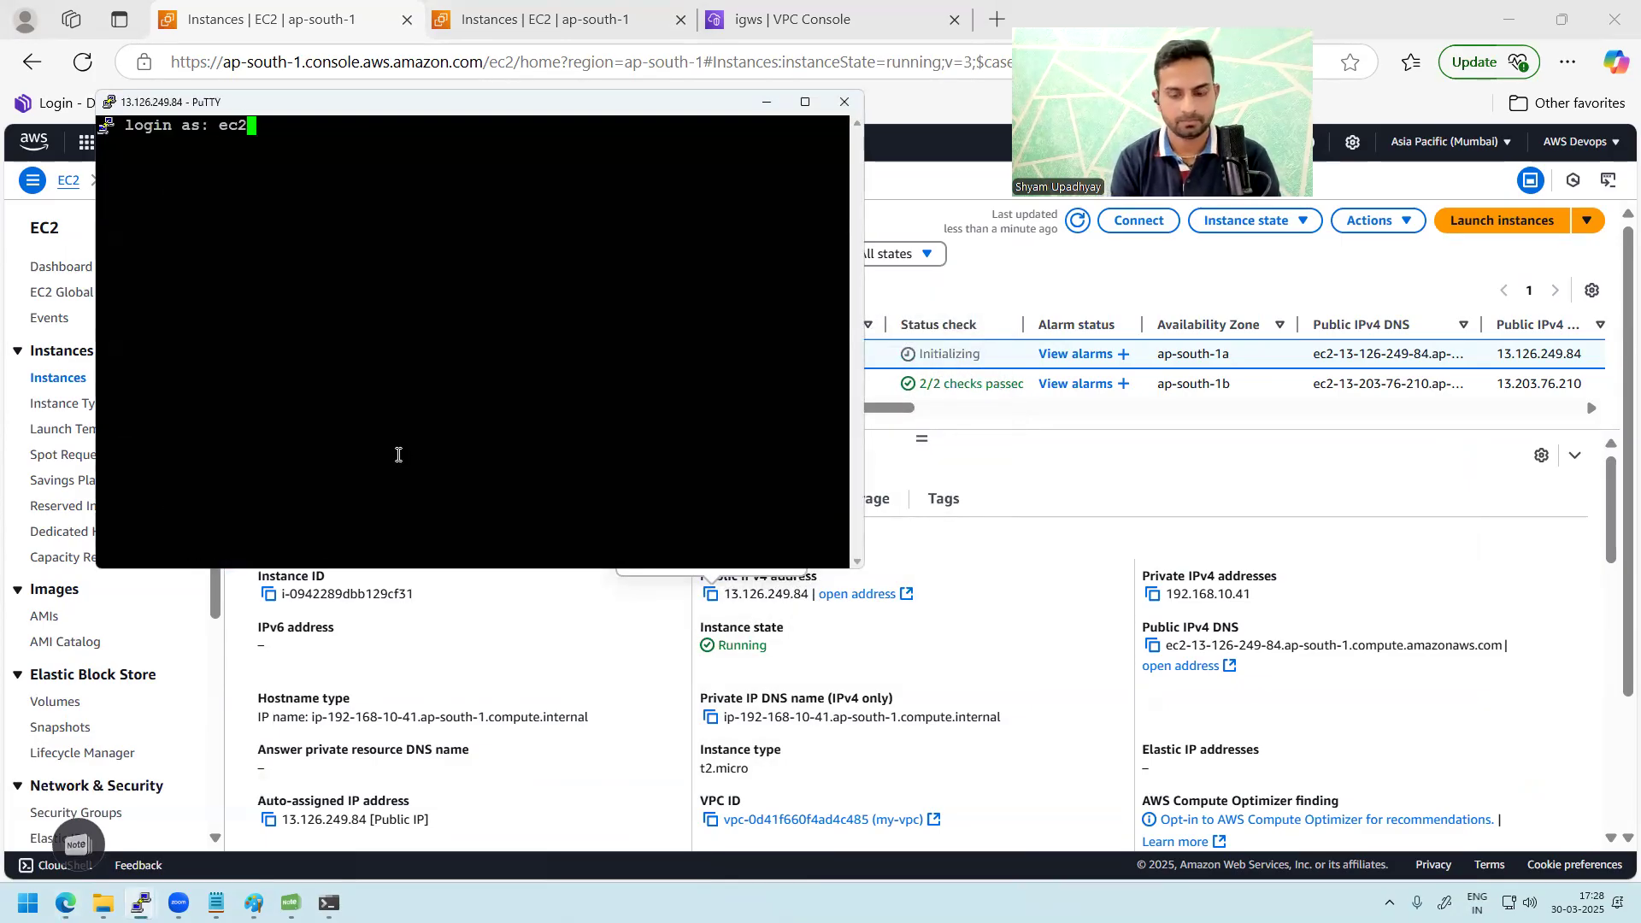
key(Return)
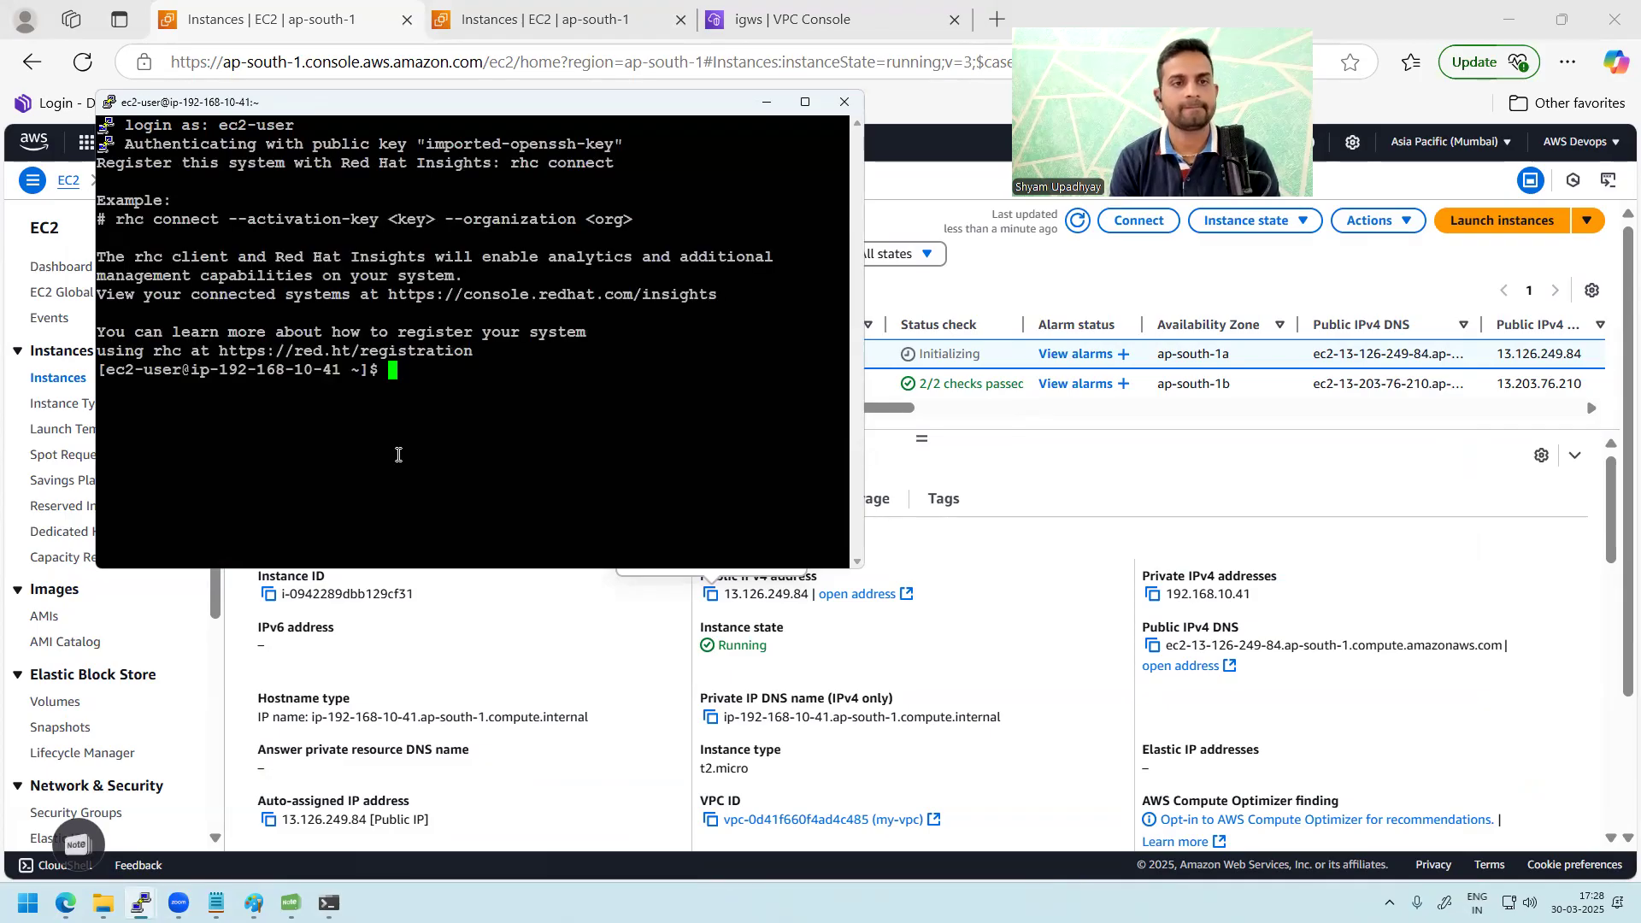
- Switch to a root shell on the VPC-B server with sudo -i
key(Return)
key(Return)
text(sudo )
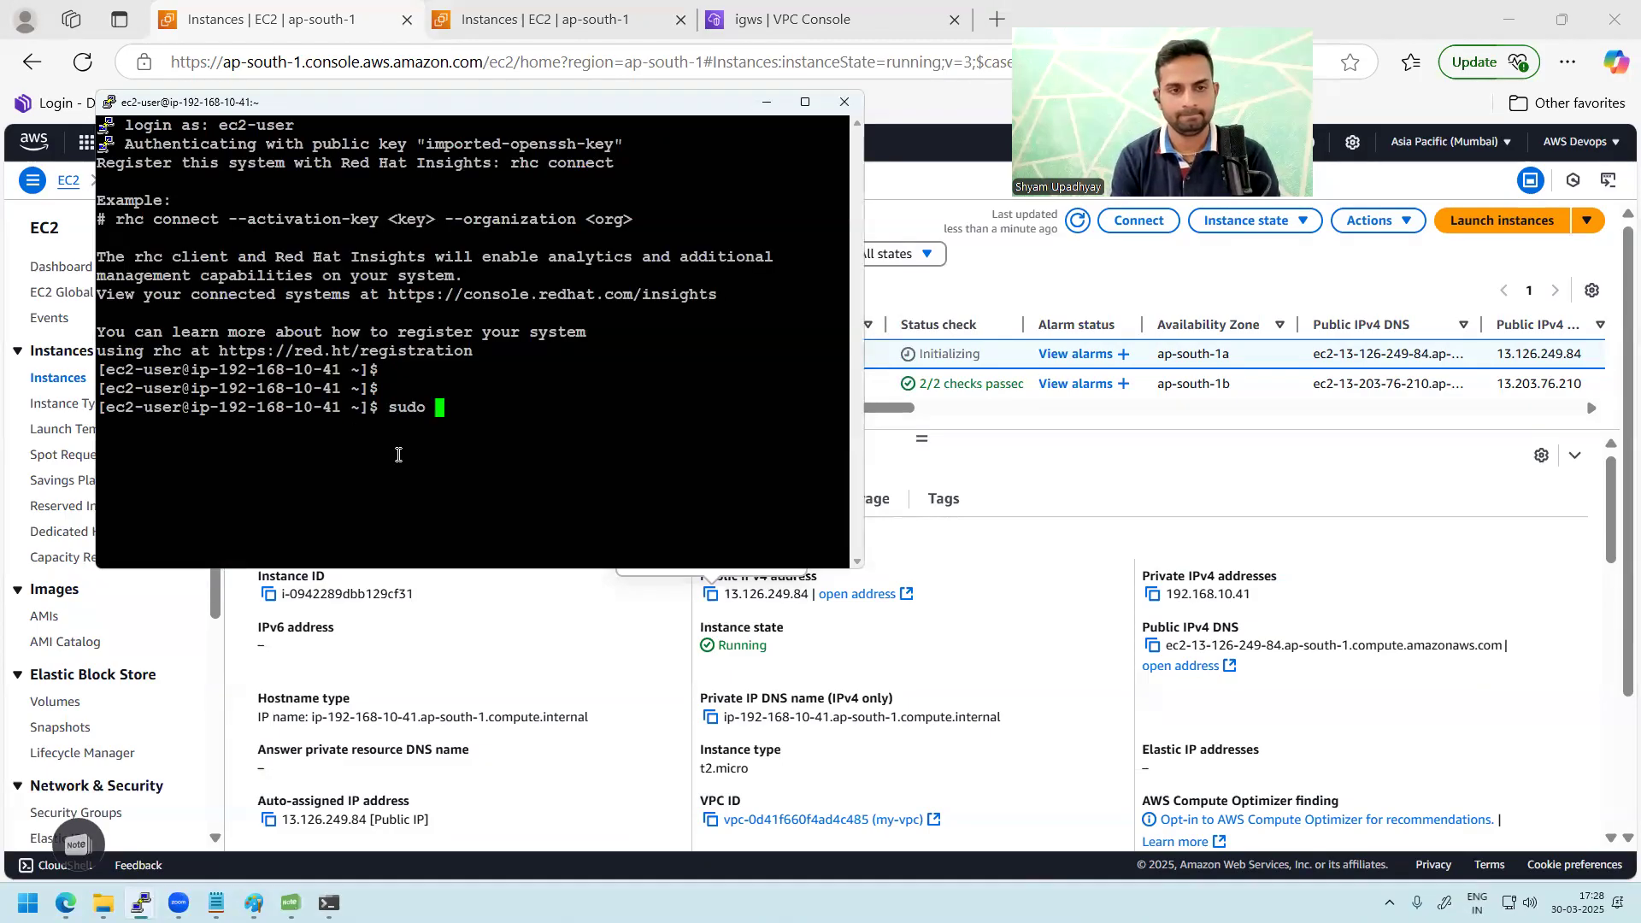
text(-i)
key(Return)
key(Return)
- Set the hostname to server1-VPCB with hostnamectl and start a new bash shell to apply it
text(ho)
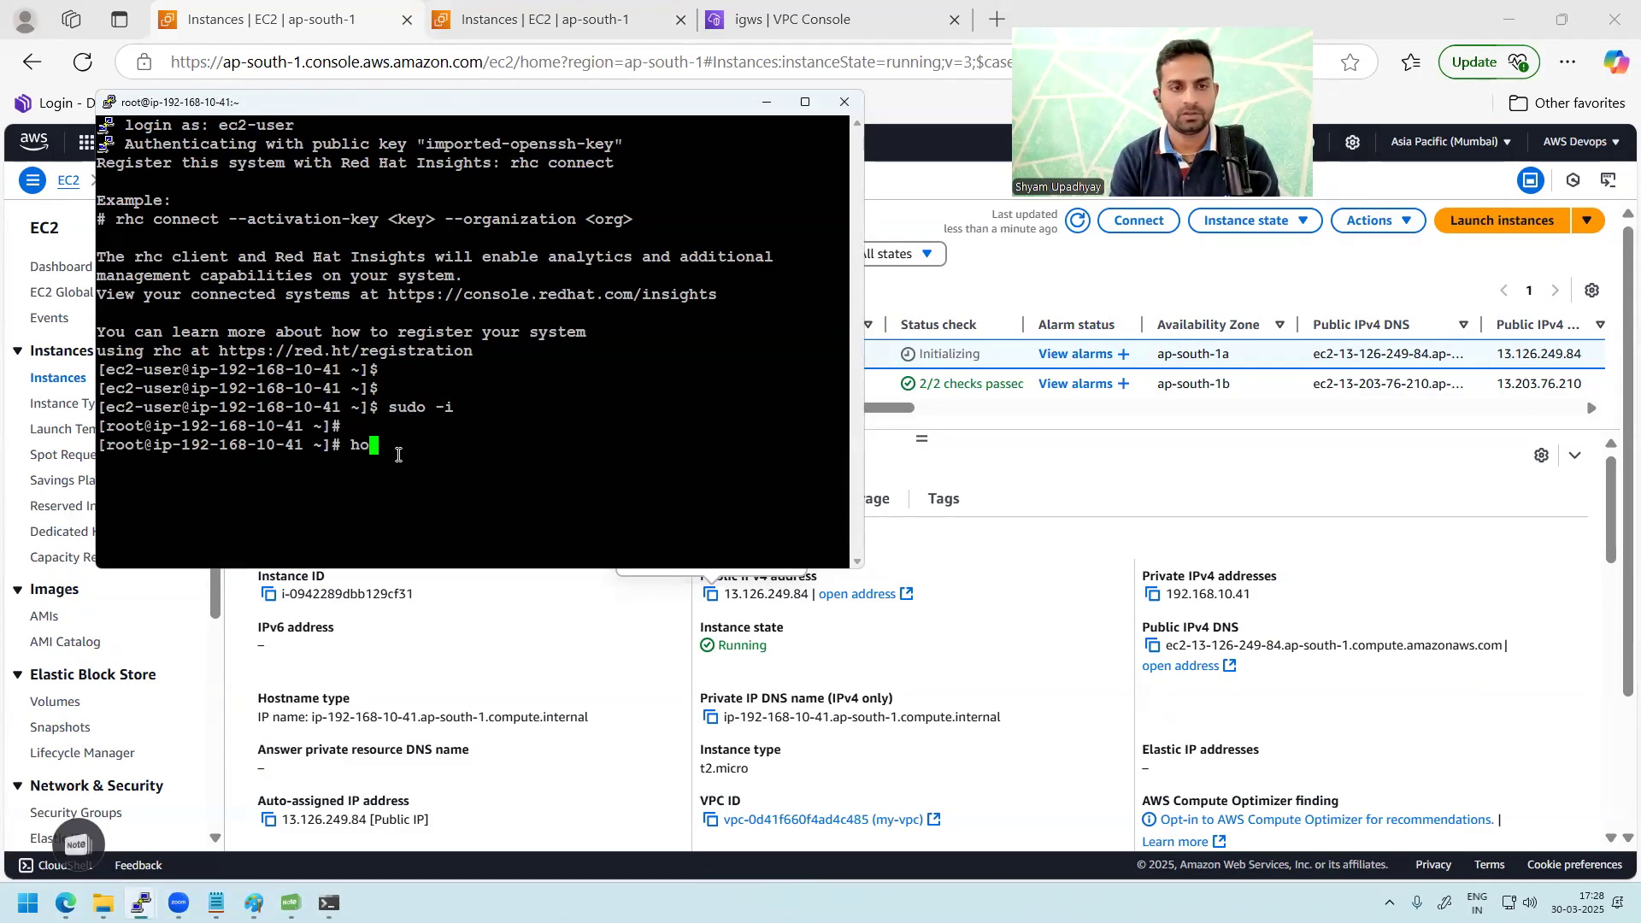
text(stnamectl se)
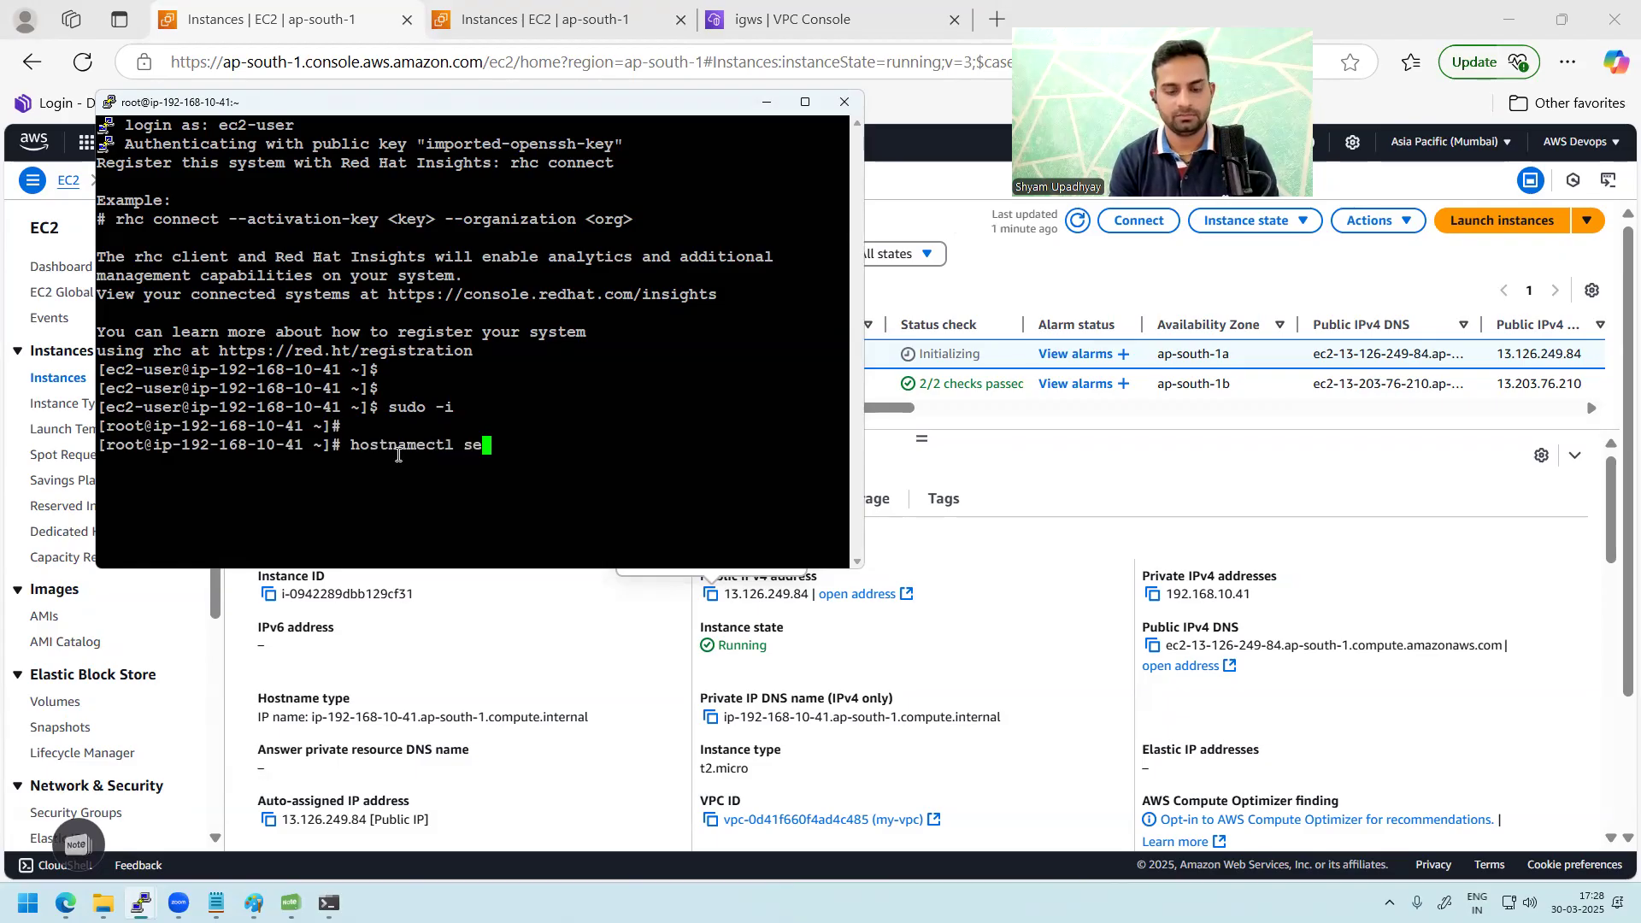
text(t-hostname )
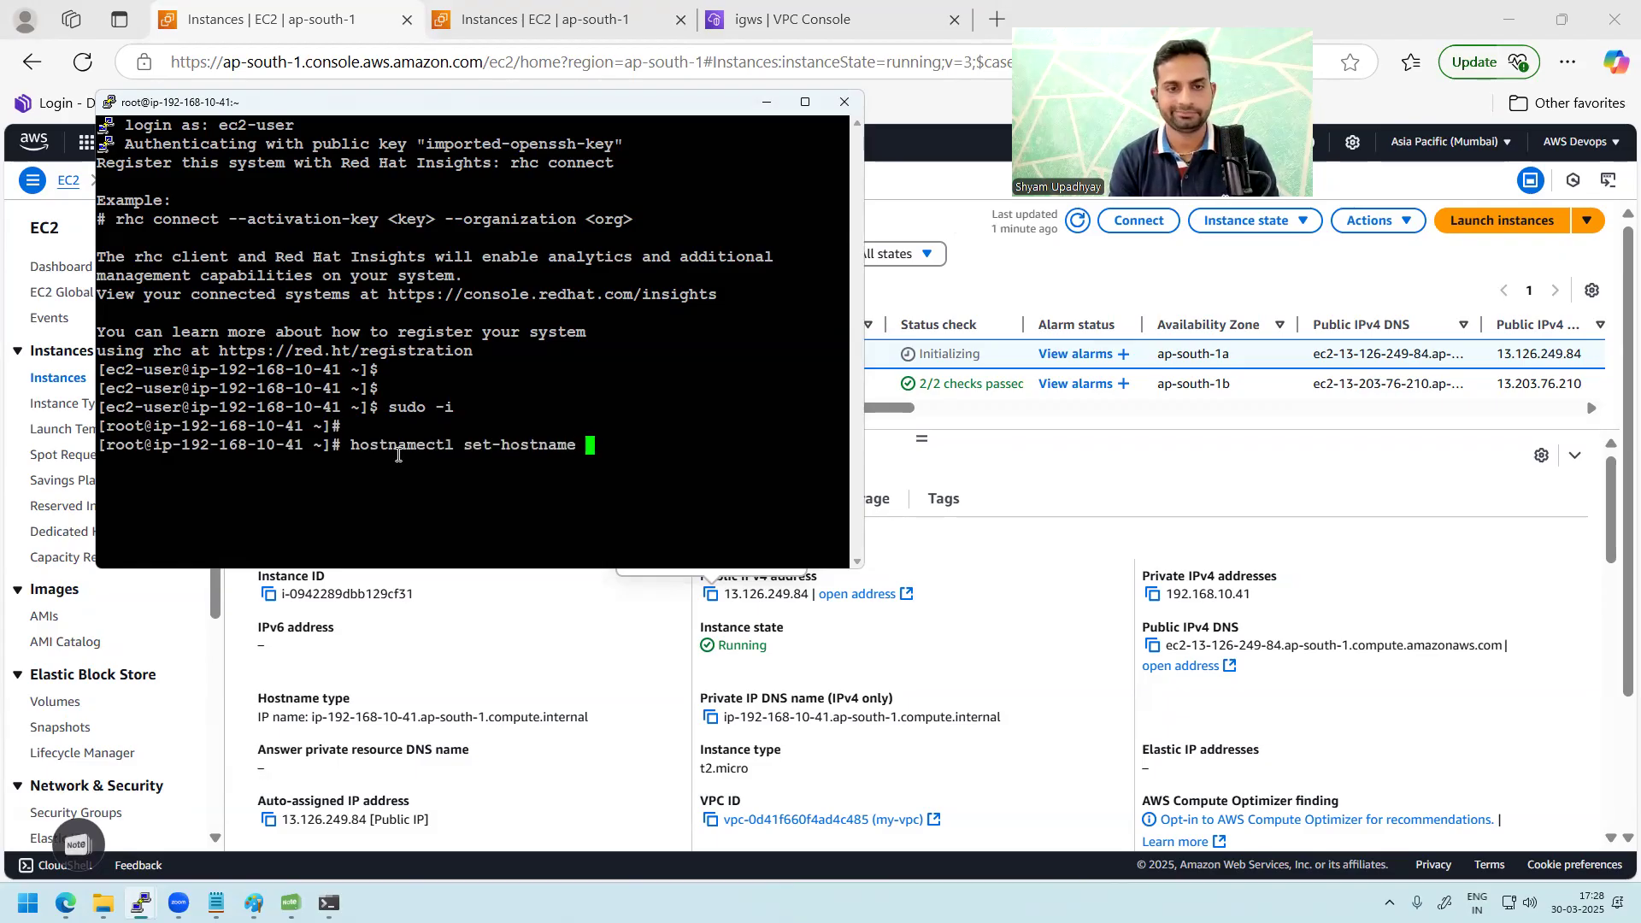
text(server1)
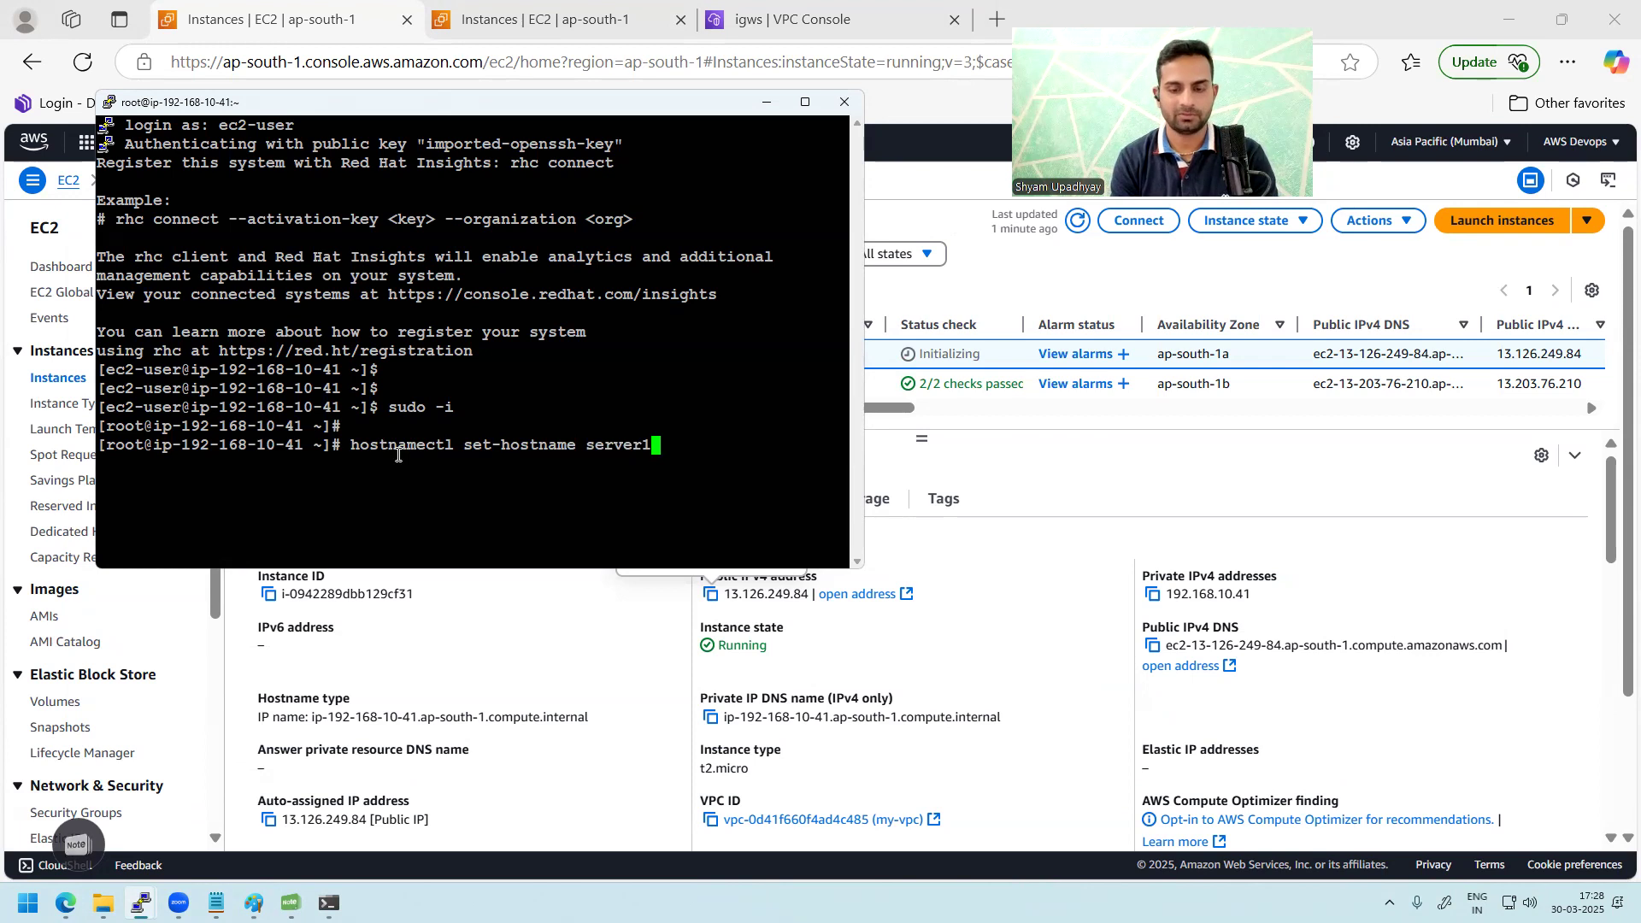
text(-VPCB)
key(Return)
key(Return)
text(bash)
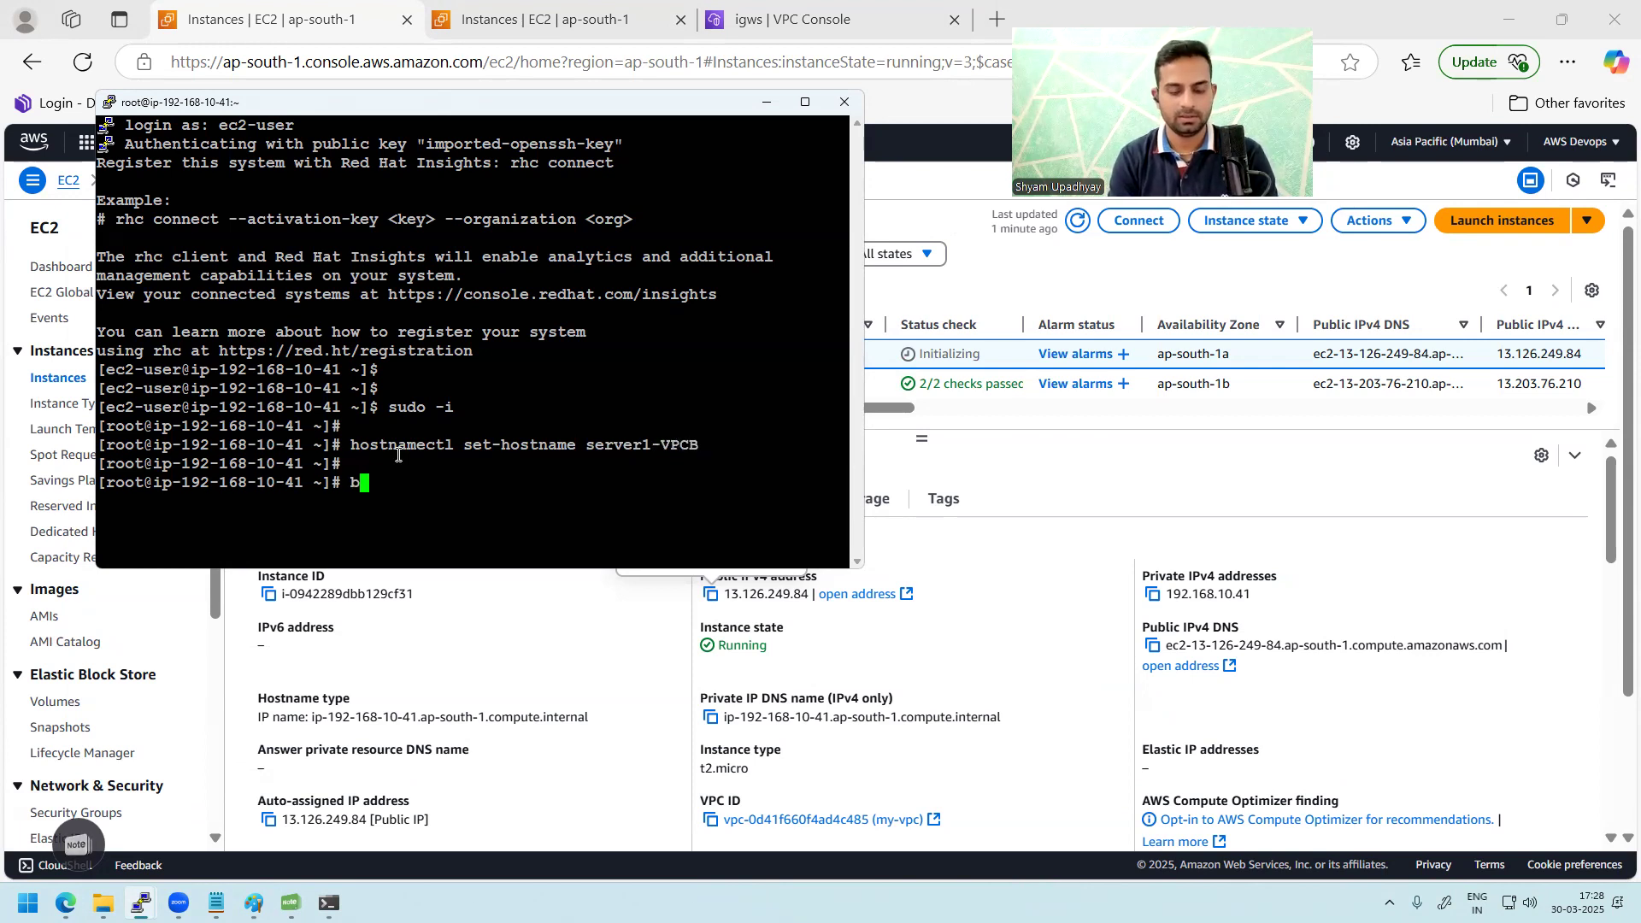
key(Return)
key(Return)
key(Return)
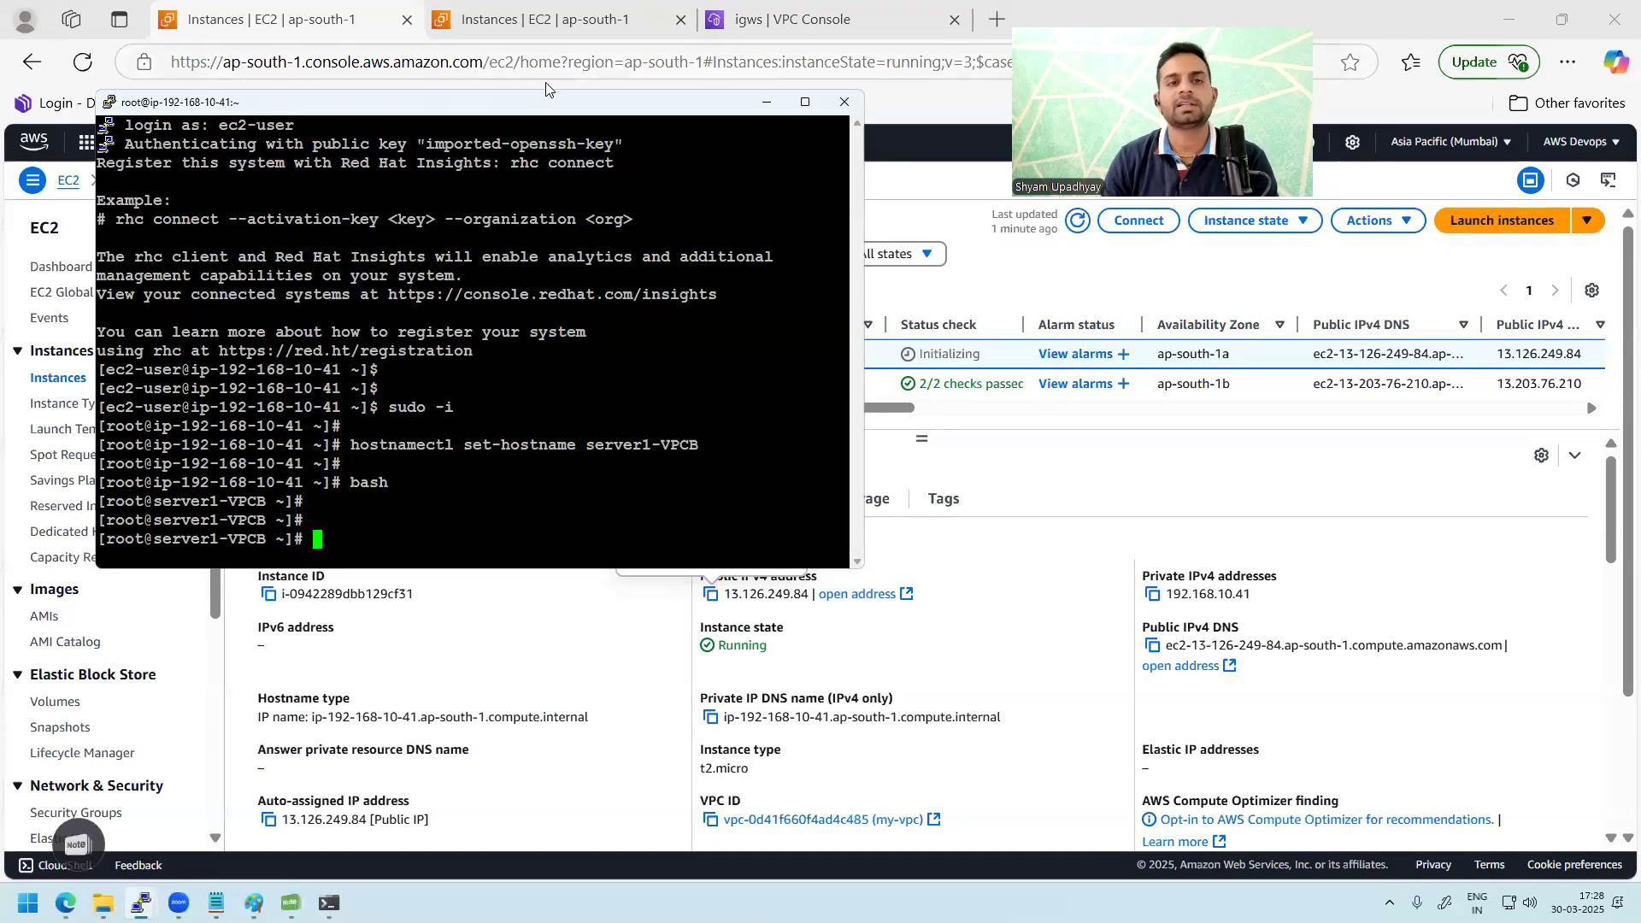
- Move the server1-VPCB terminal aside and look up its private IP address with hostname -i
drag(535, 110, 1124, 280)
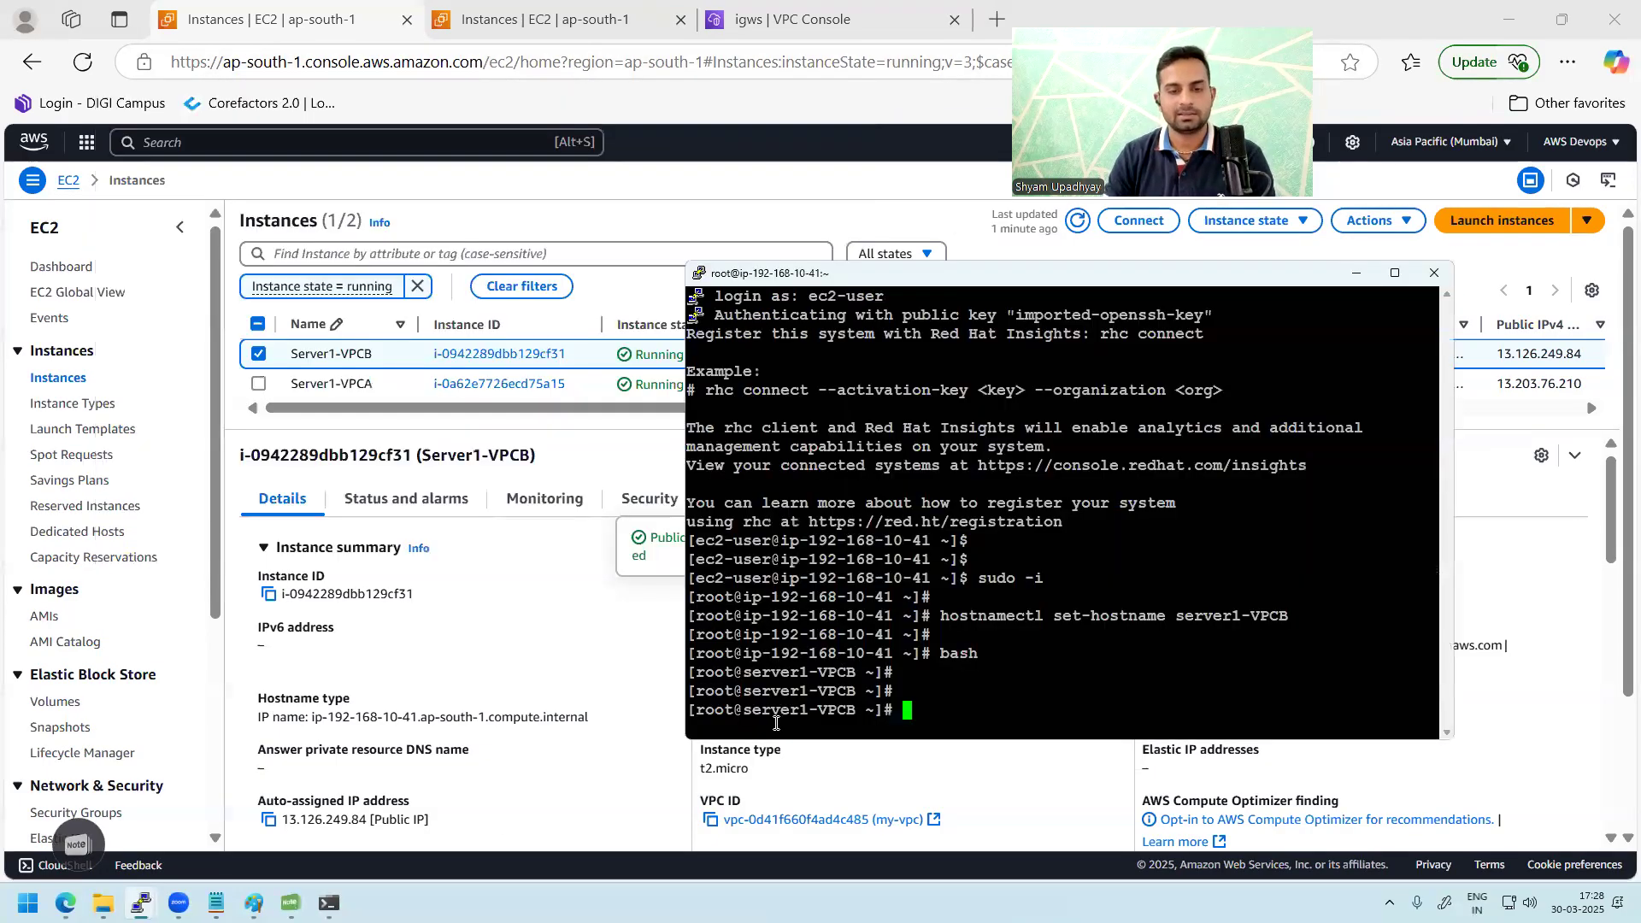
text(hostname -i)
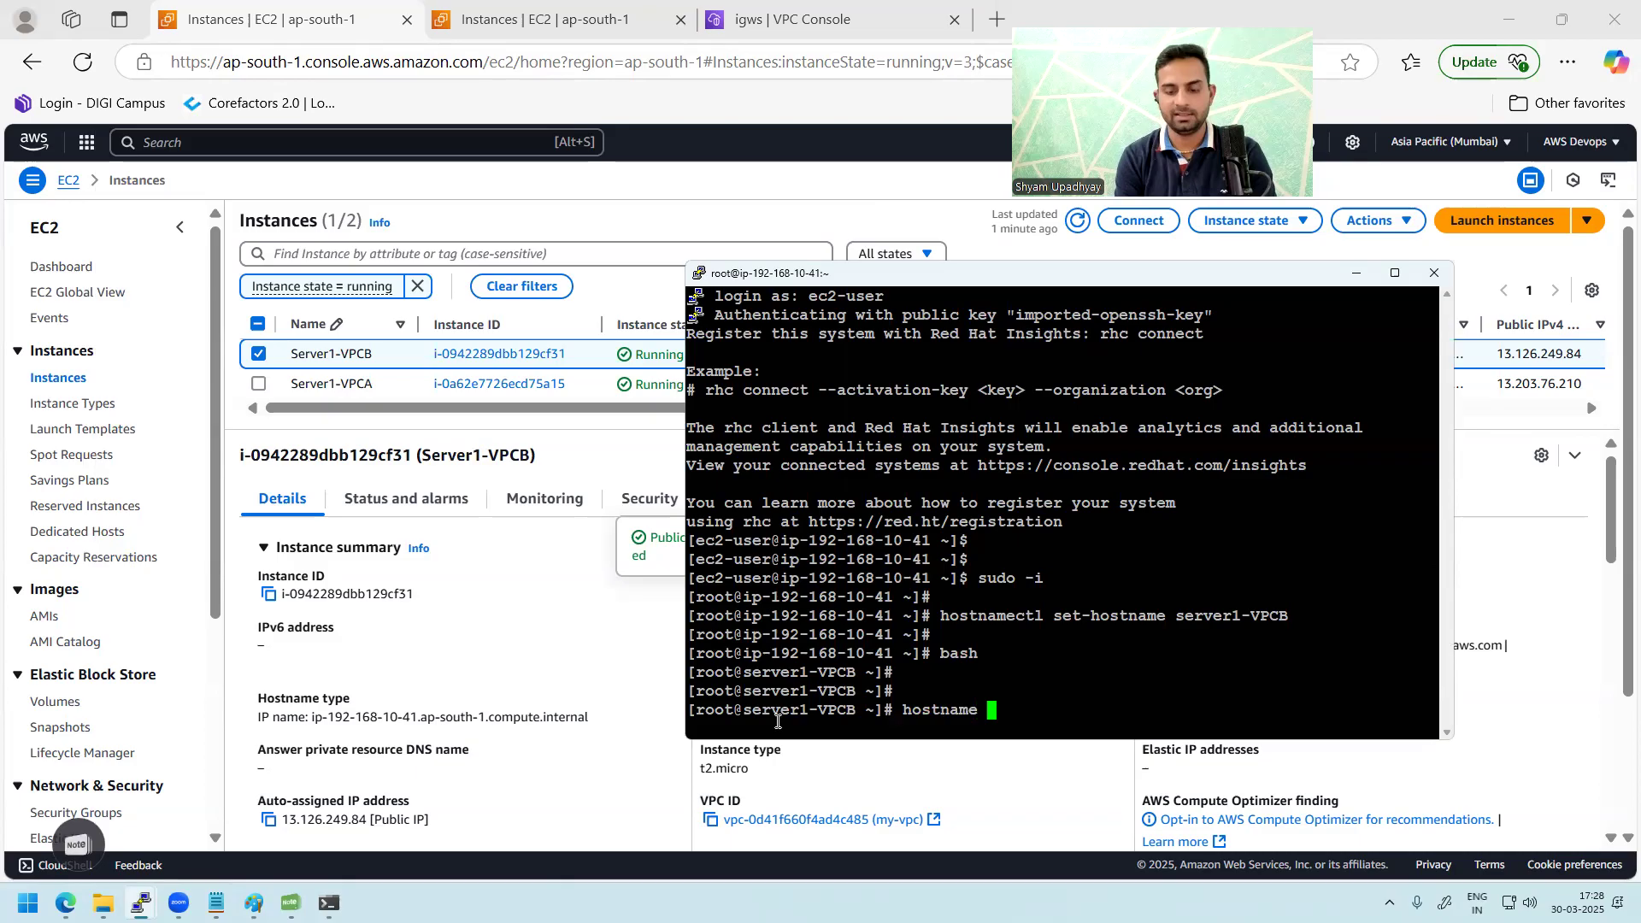
key(Return)
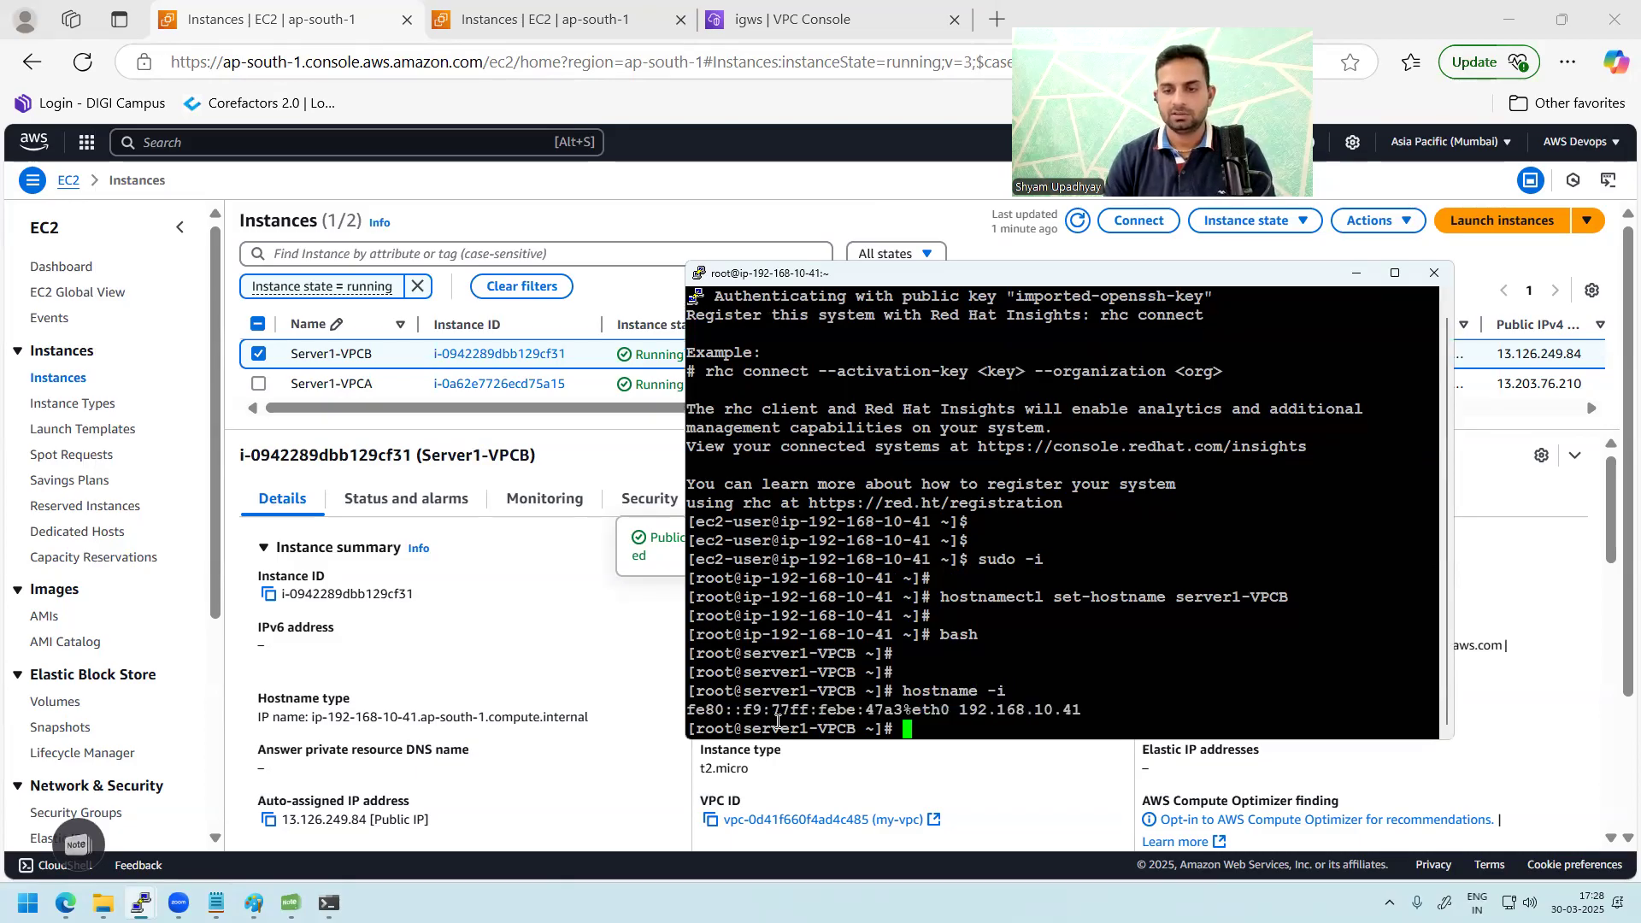
double_click(1039, 714)
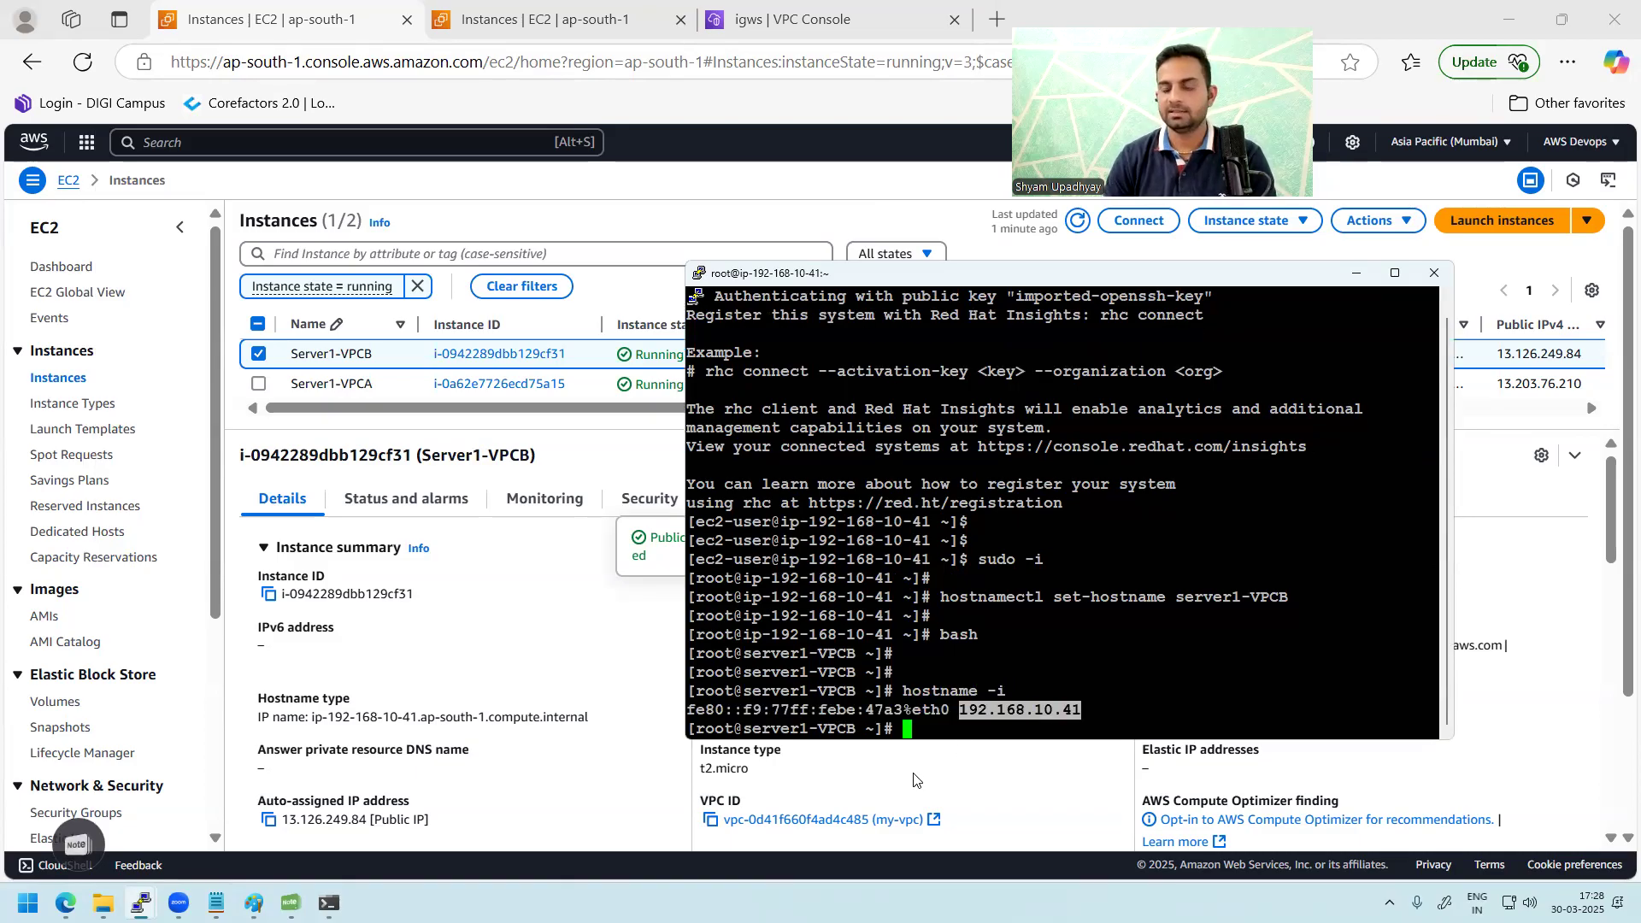
- Switch to the server1-VPCA terminal and look up its private IP address with hostname -i
mouse_move(325, 899)
click(124, 829)
text(hostname -i)
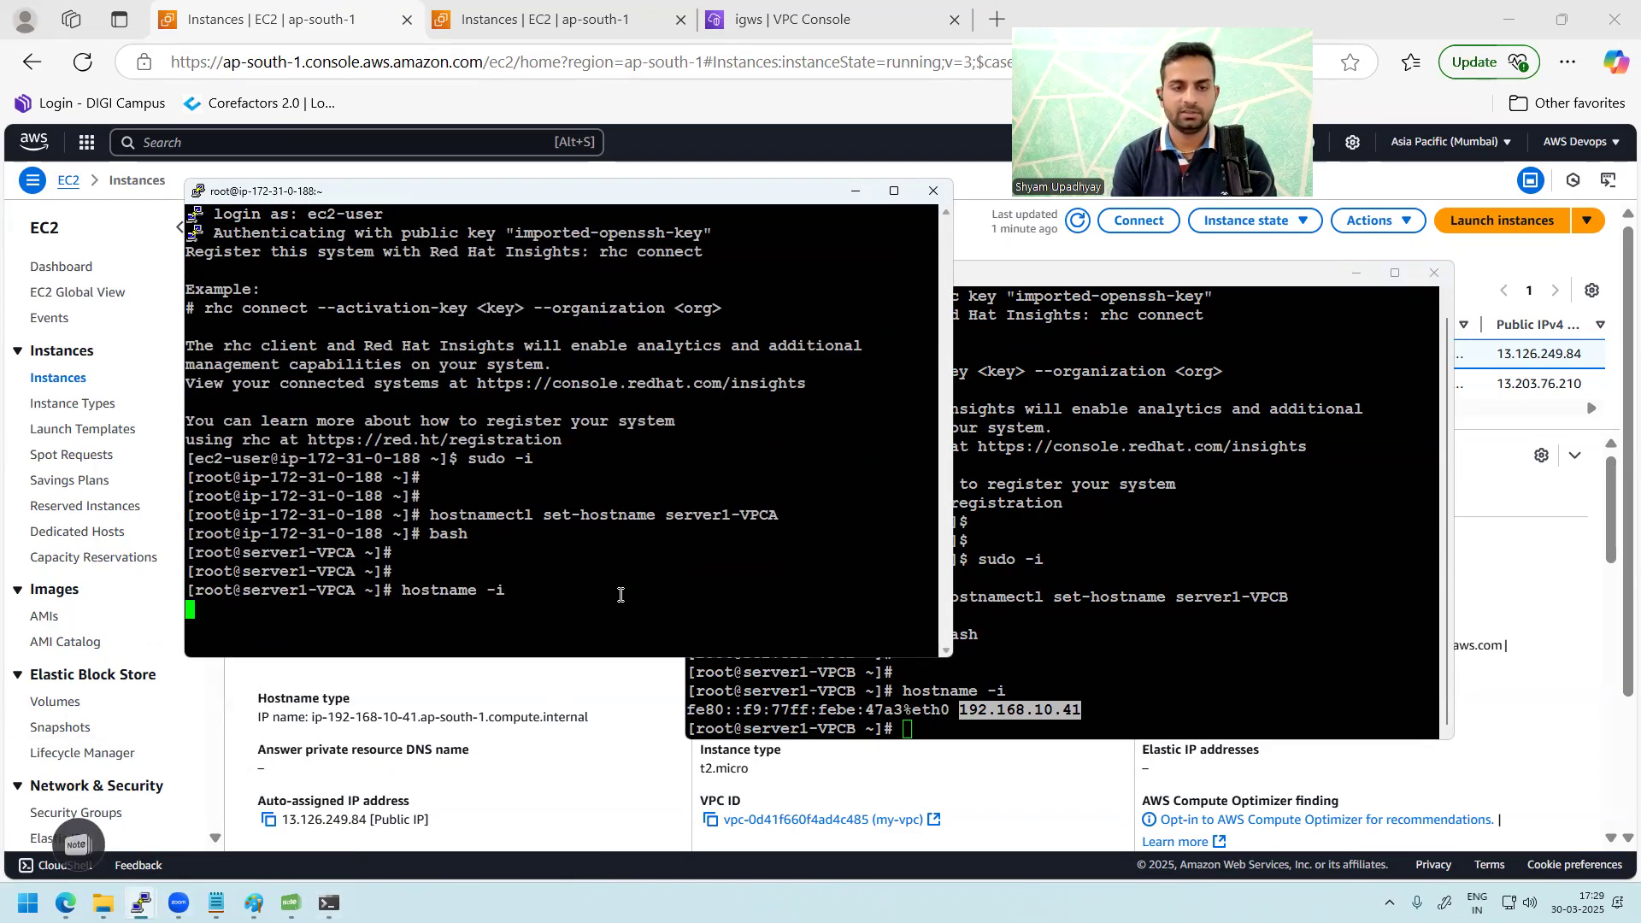
key(Return)
double_click(528, 613)
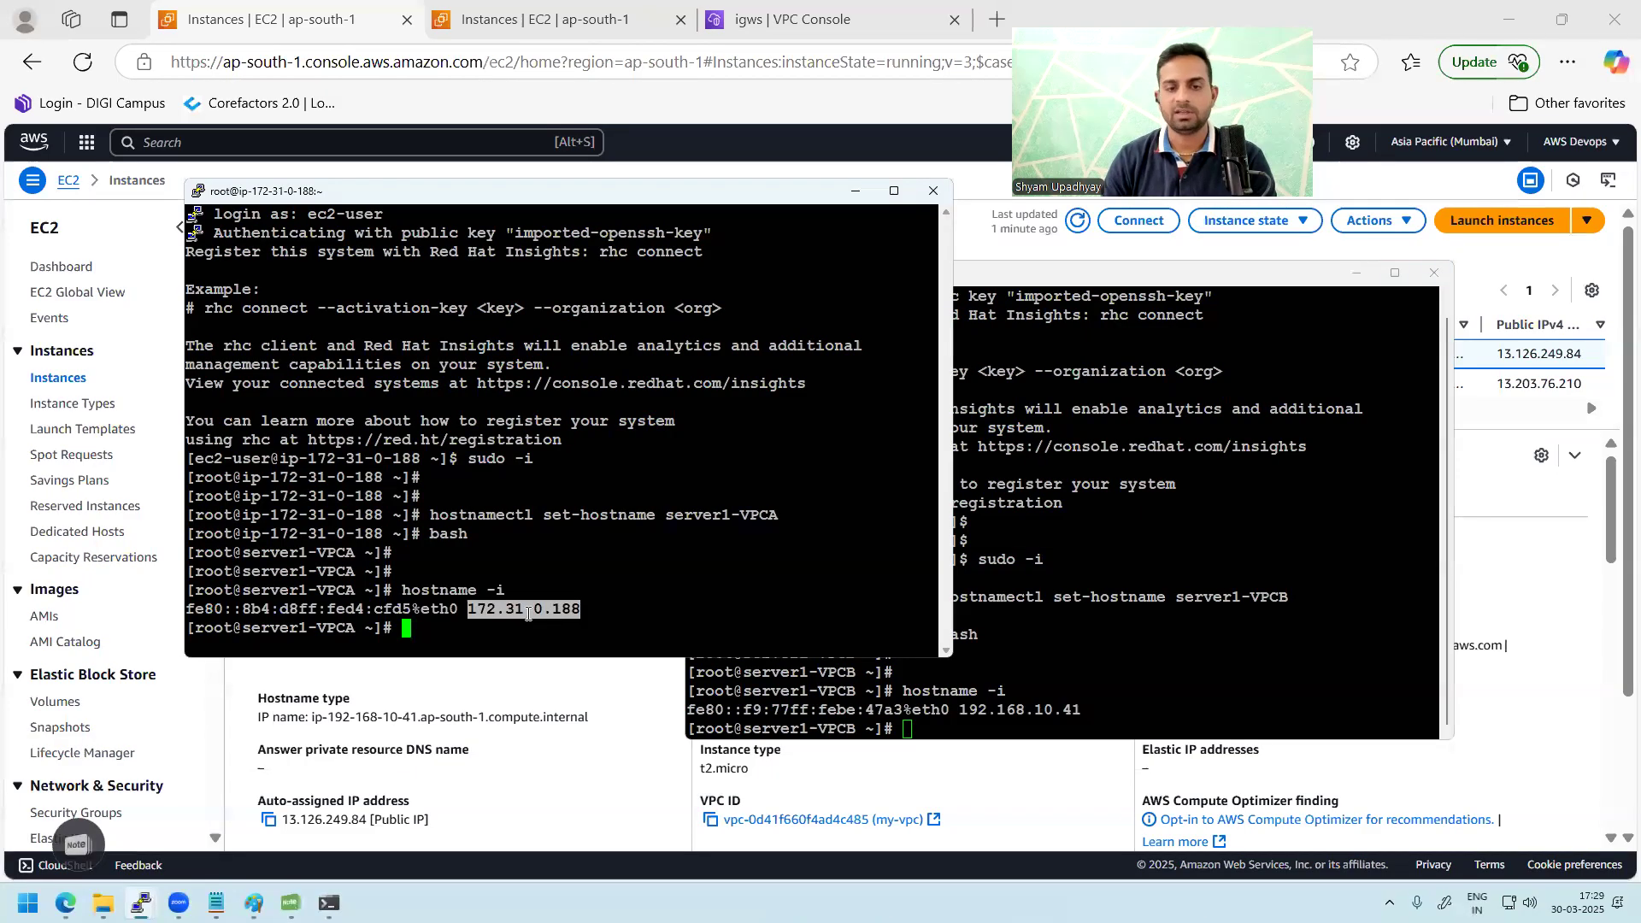
- Copy server1-VPCB's private IP address and ping 192.168.10.41 from server1-VPCA
double_click(1005, 711)
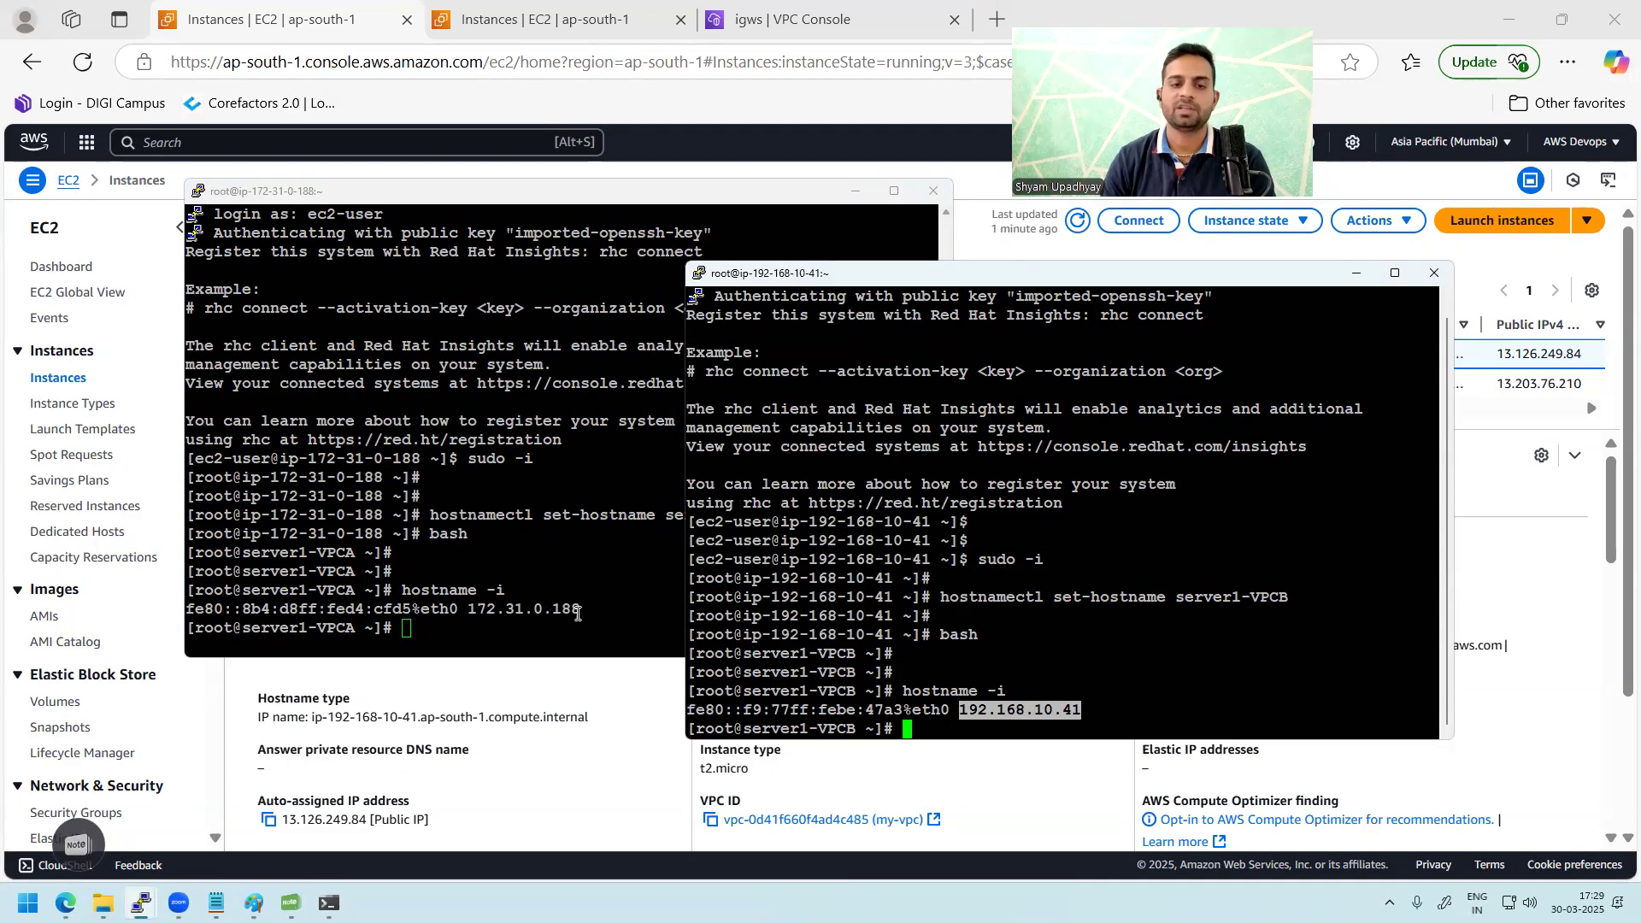
click(509, 628)
text(ping)
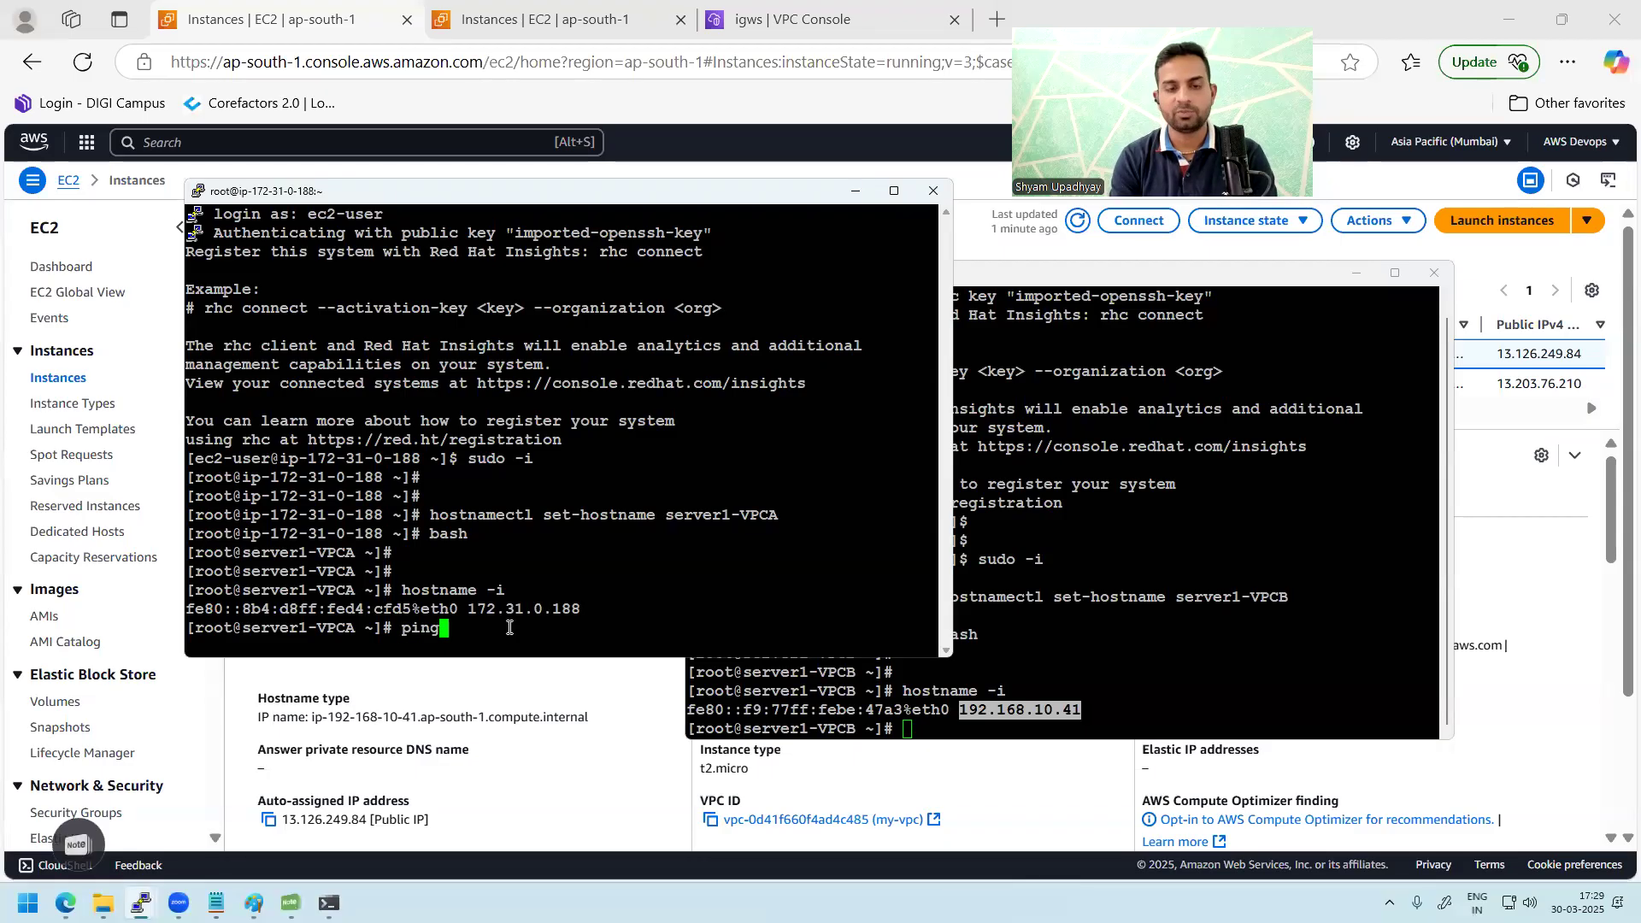
double_click(1017, 706)
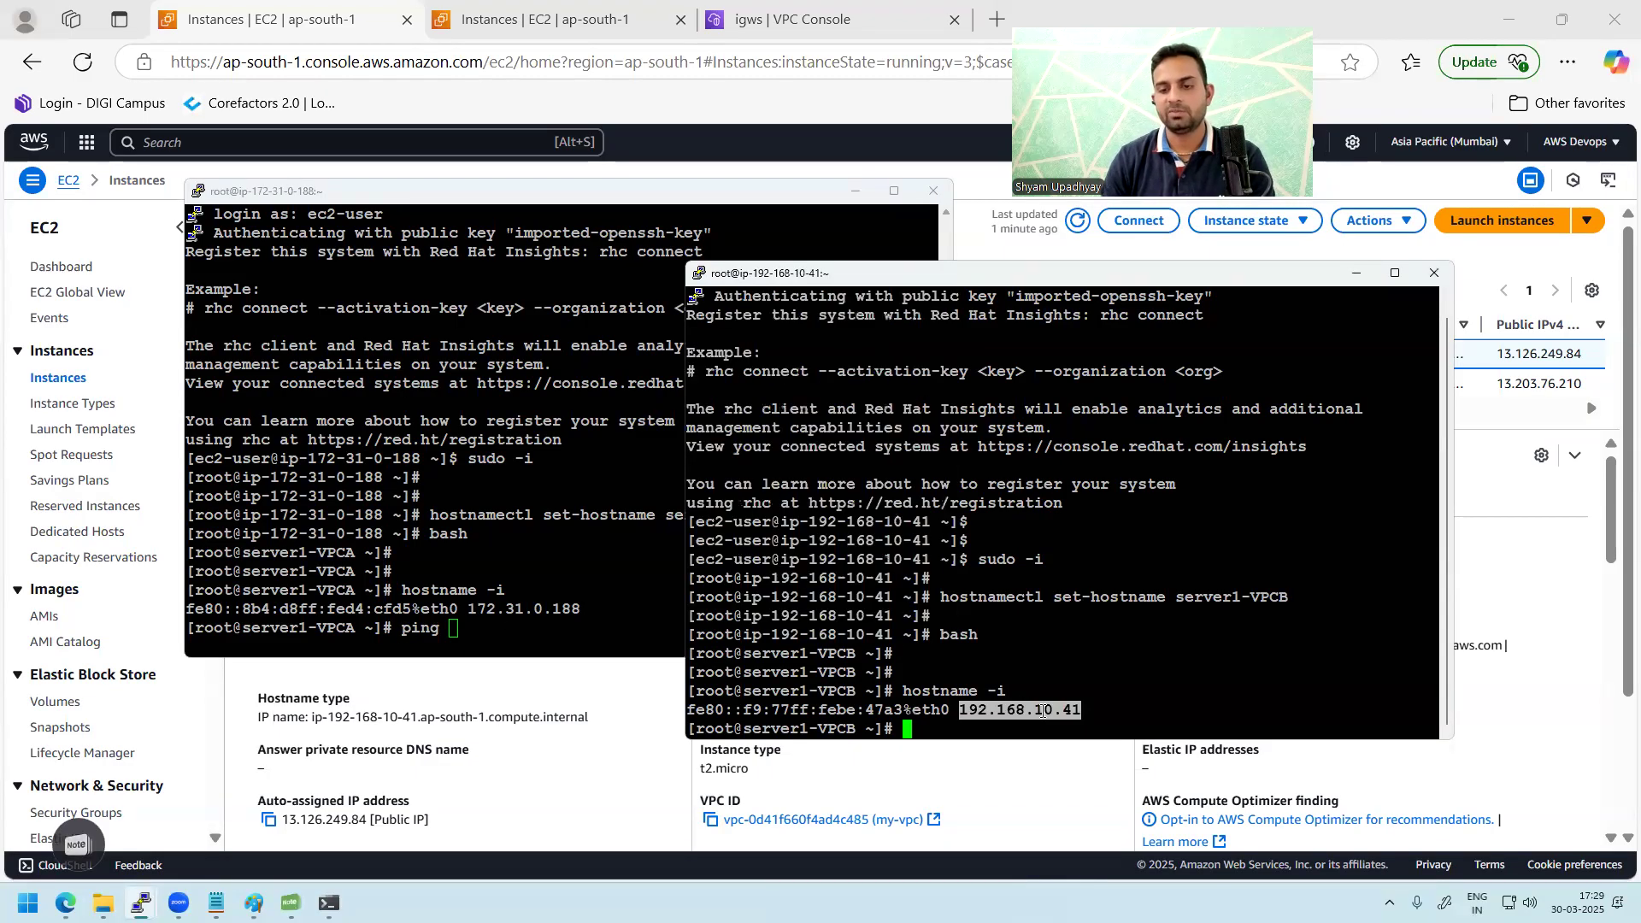
right_click(559, 581)
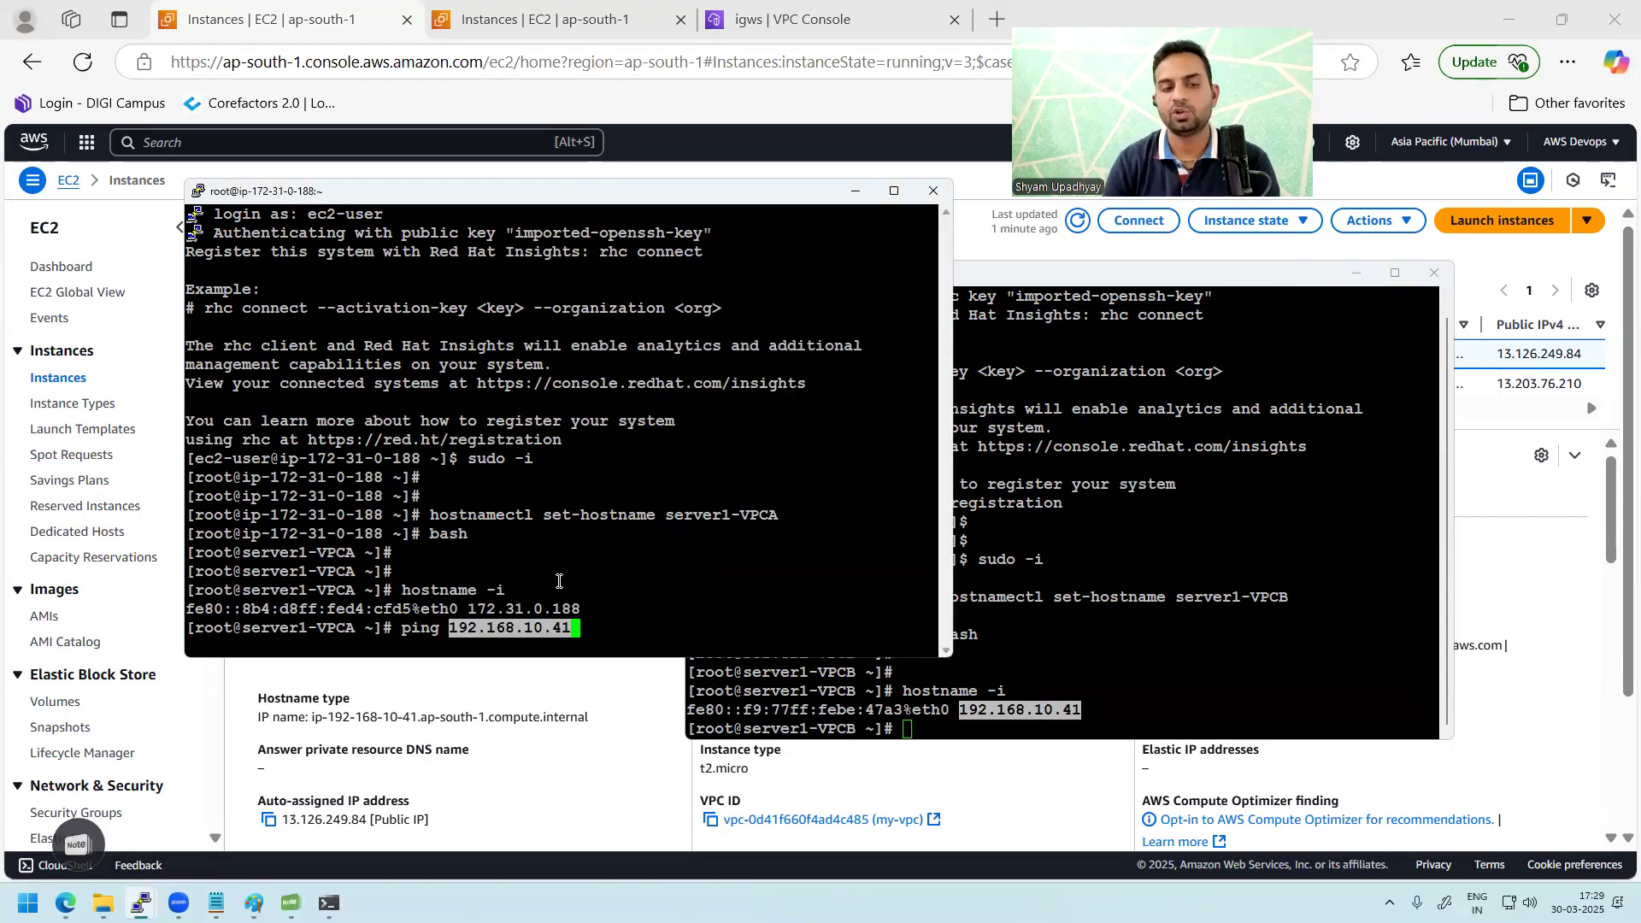
key(Return)
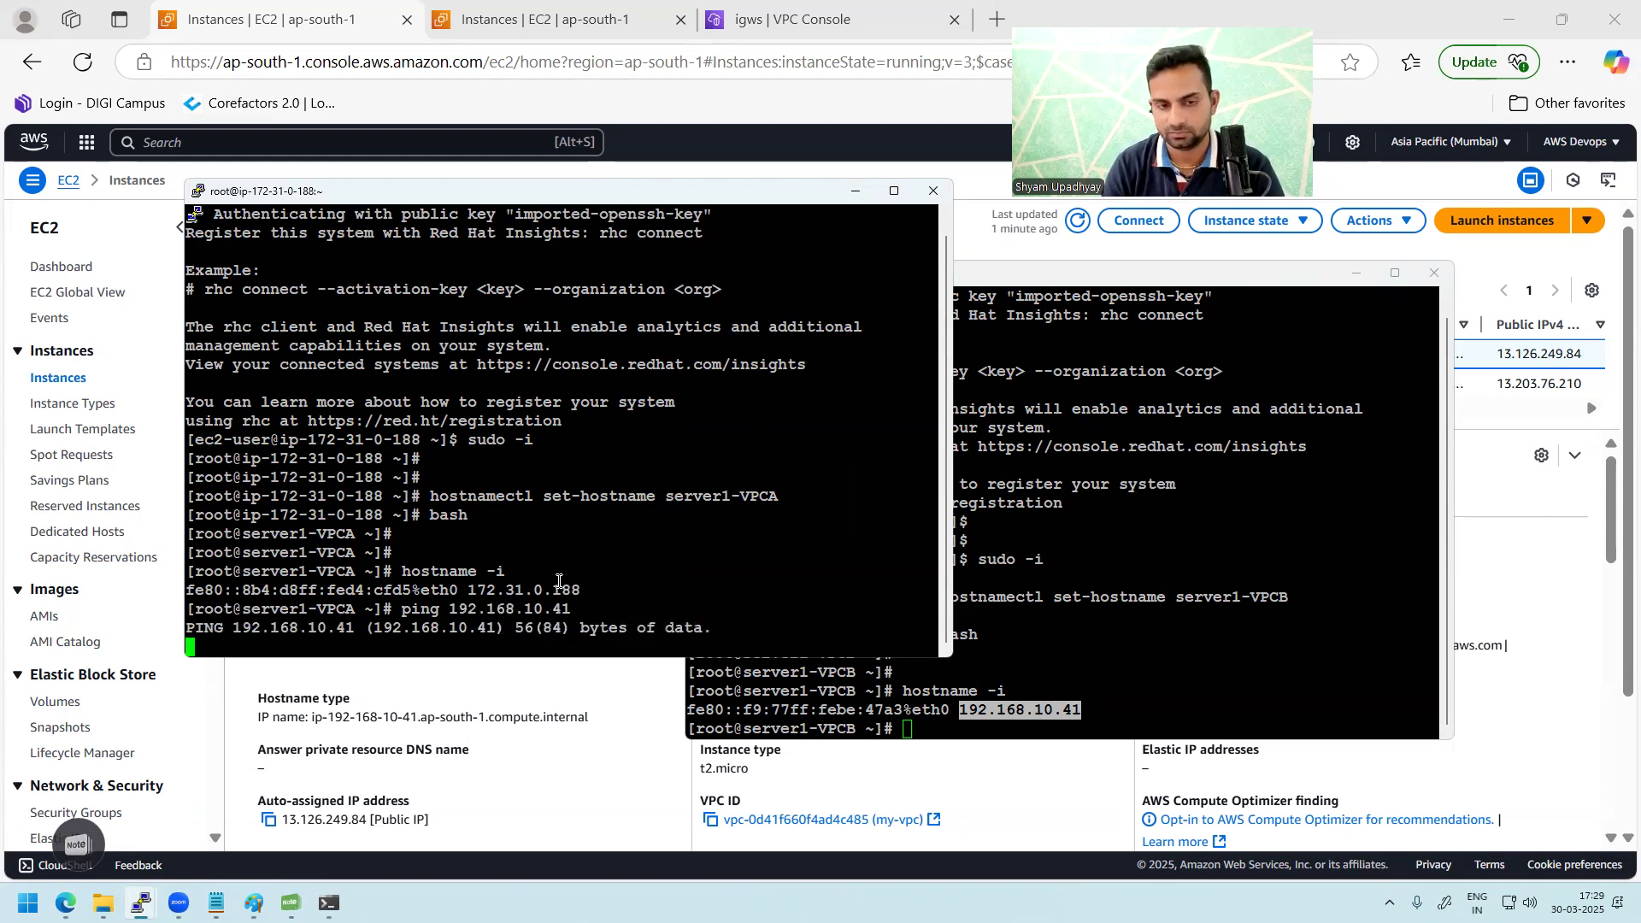
click(1211, 685)
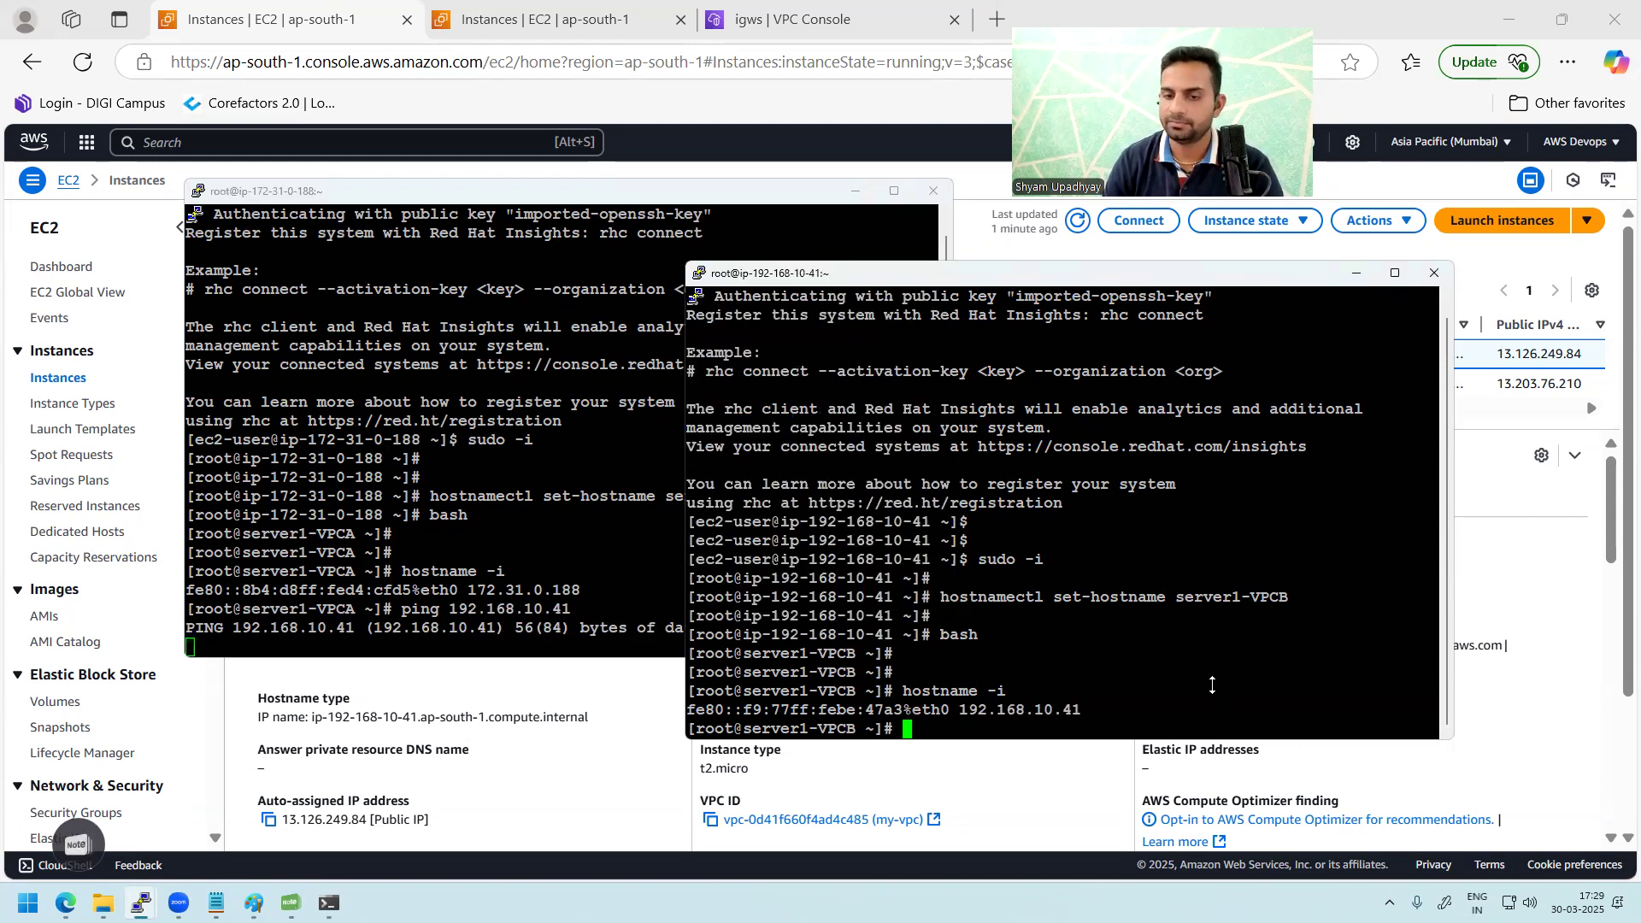
- Copy server1-VPCA's private IP address, ping 172.31.0.188 from server1-VPCB, and stop the pings in both terminals
text(ping)
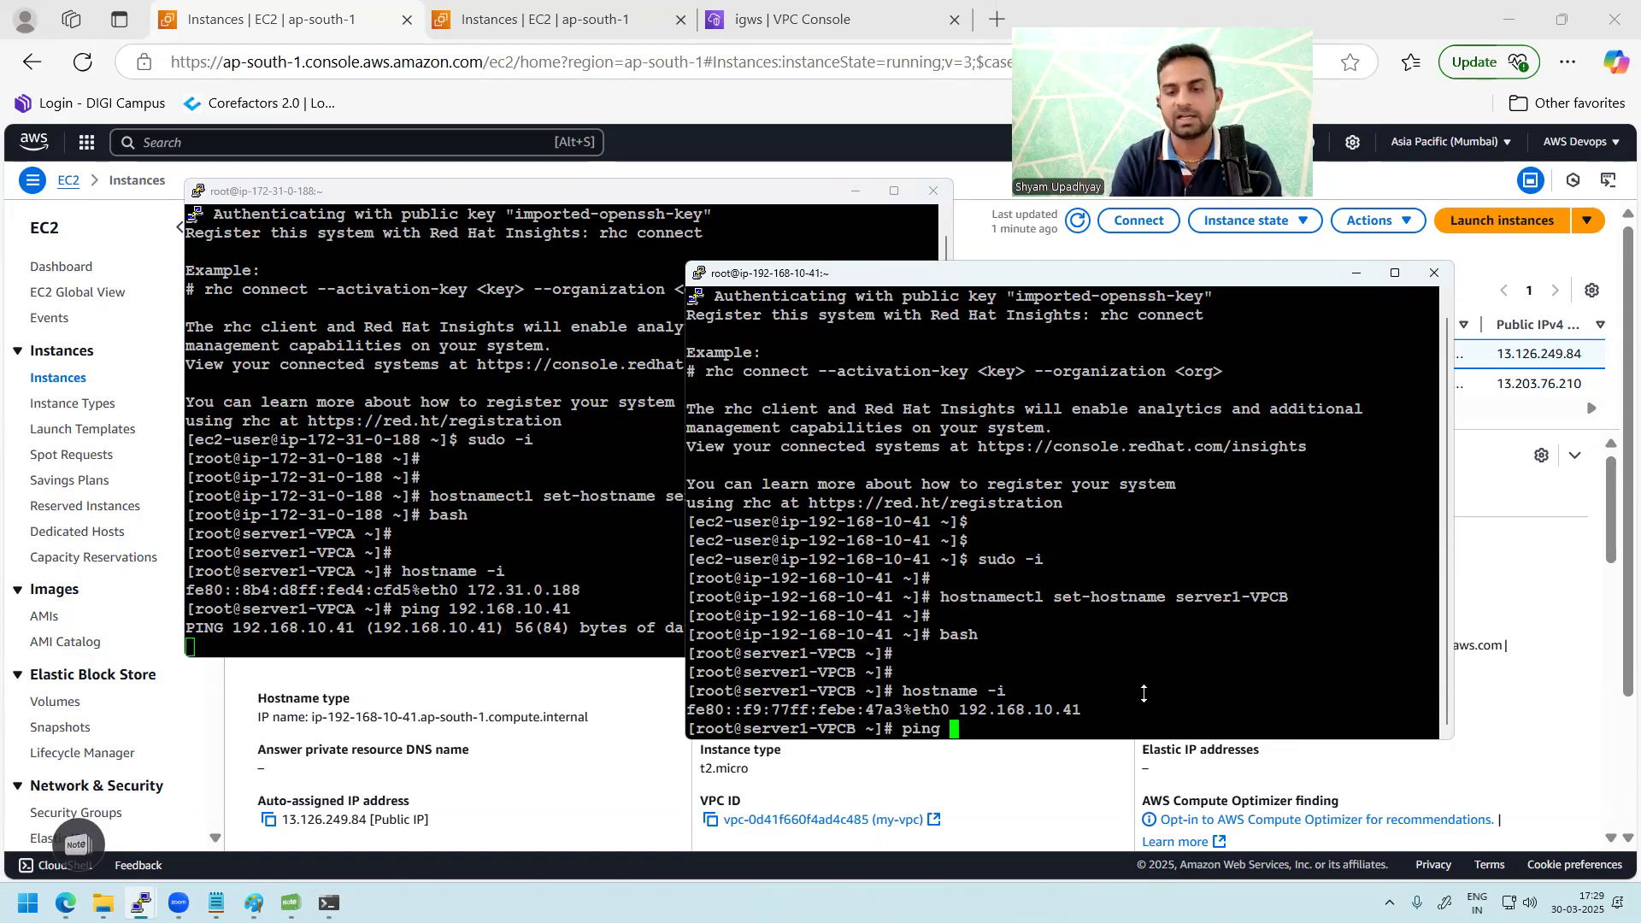
click(513, 593)
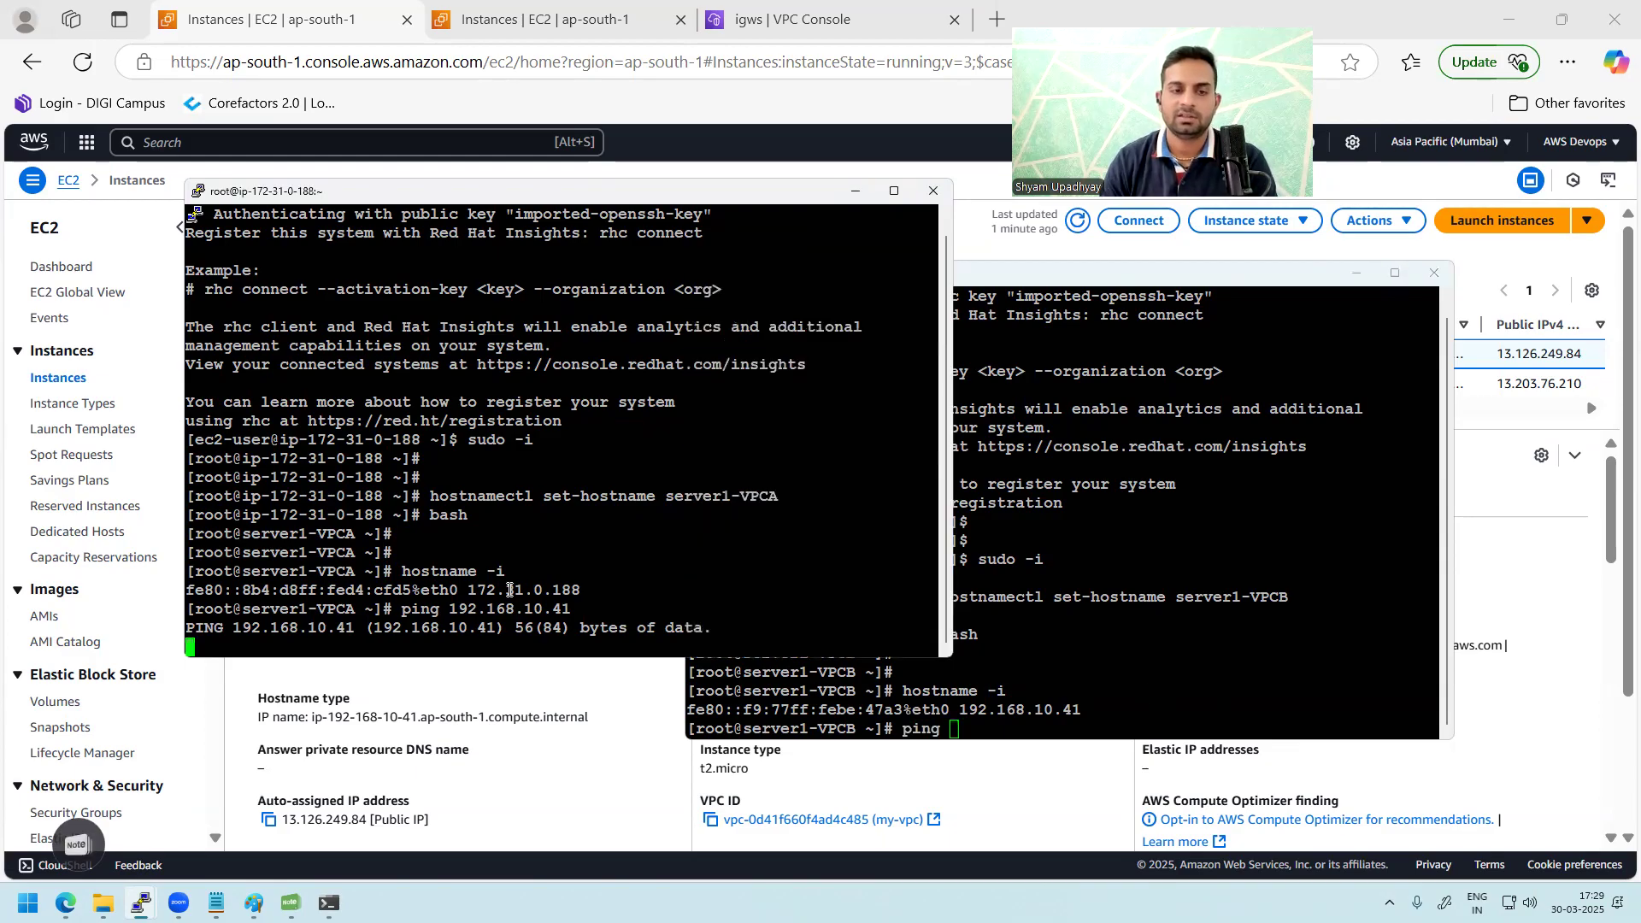
double_click(513, 590)
right_click(1141, 658)
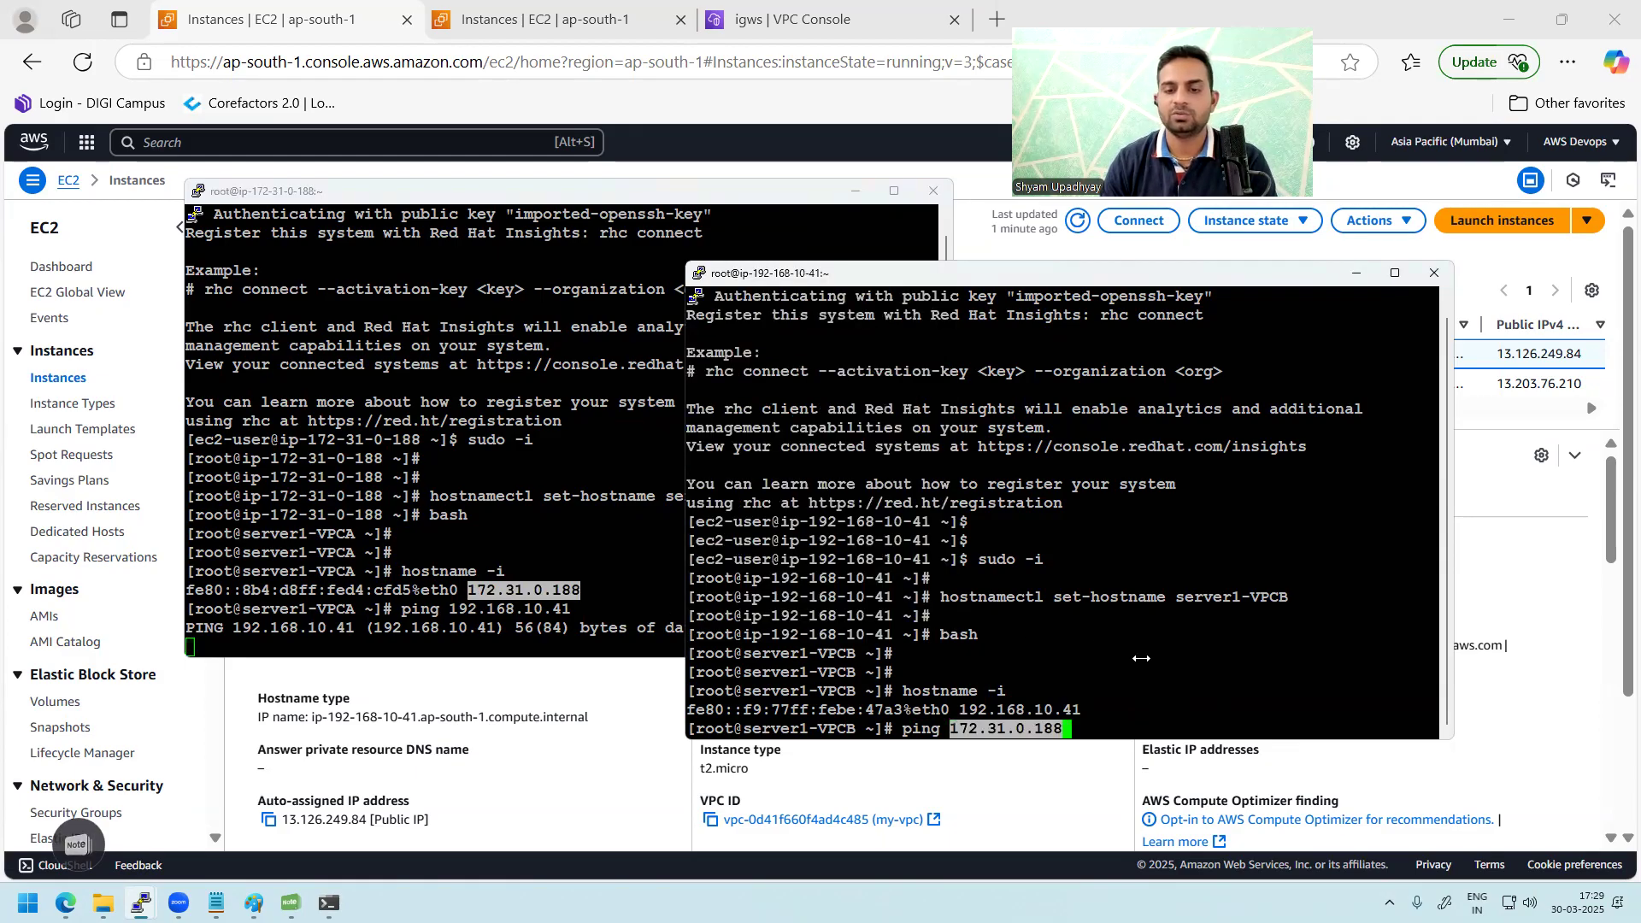
key(Return)
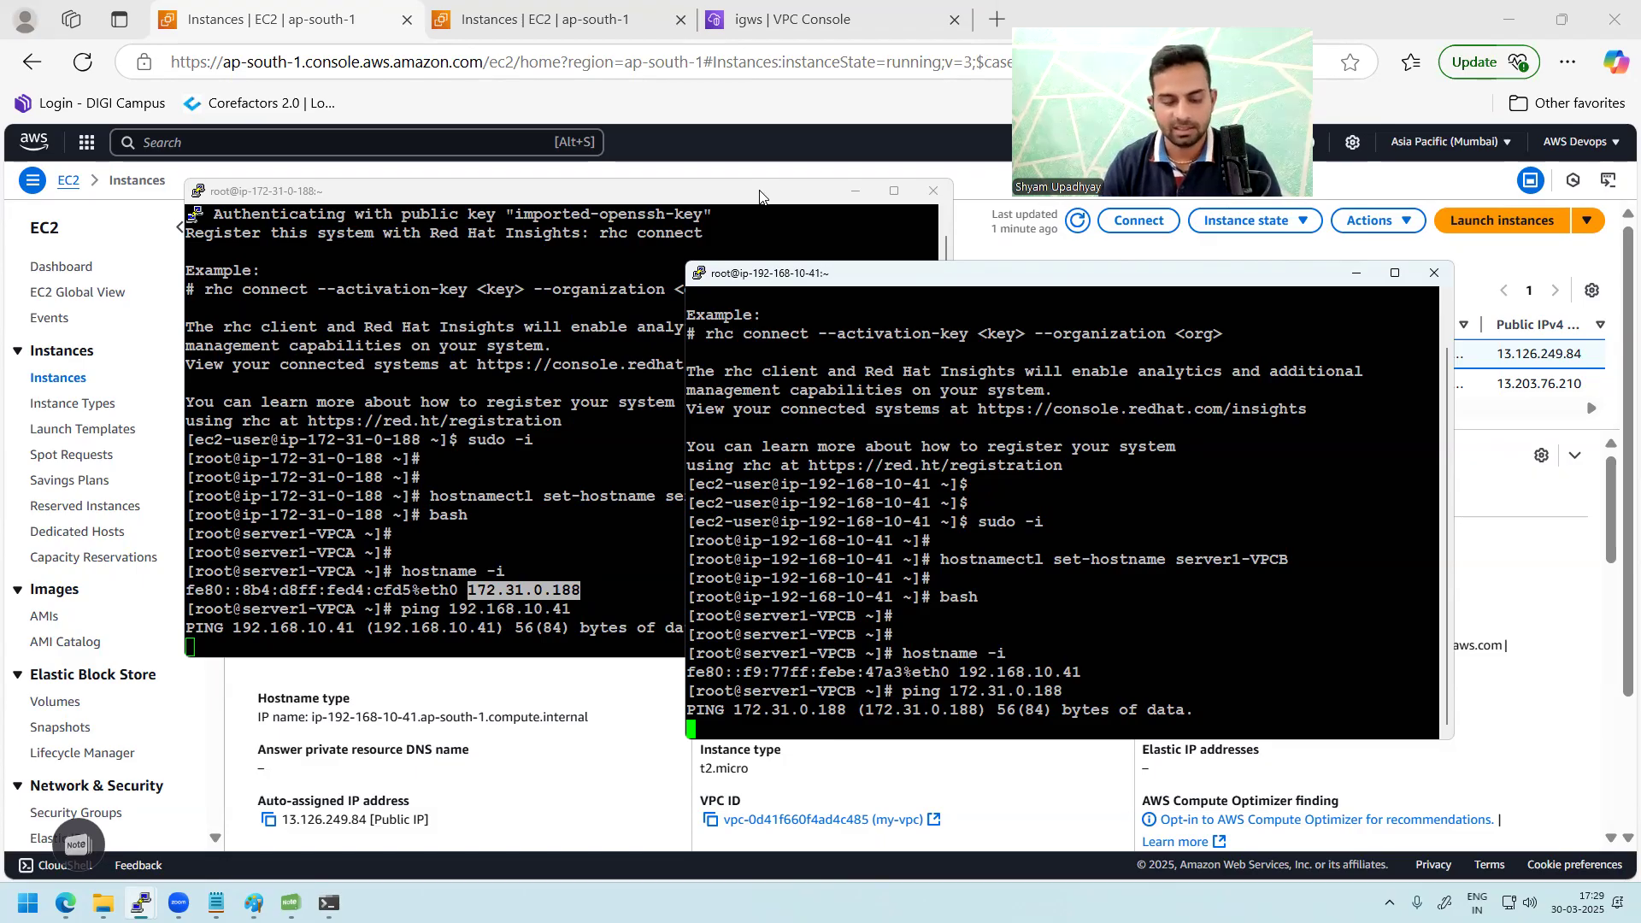
key(ctrl+c)
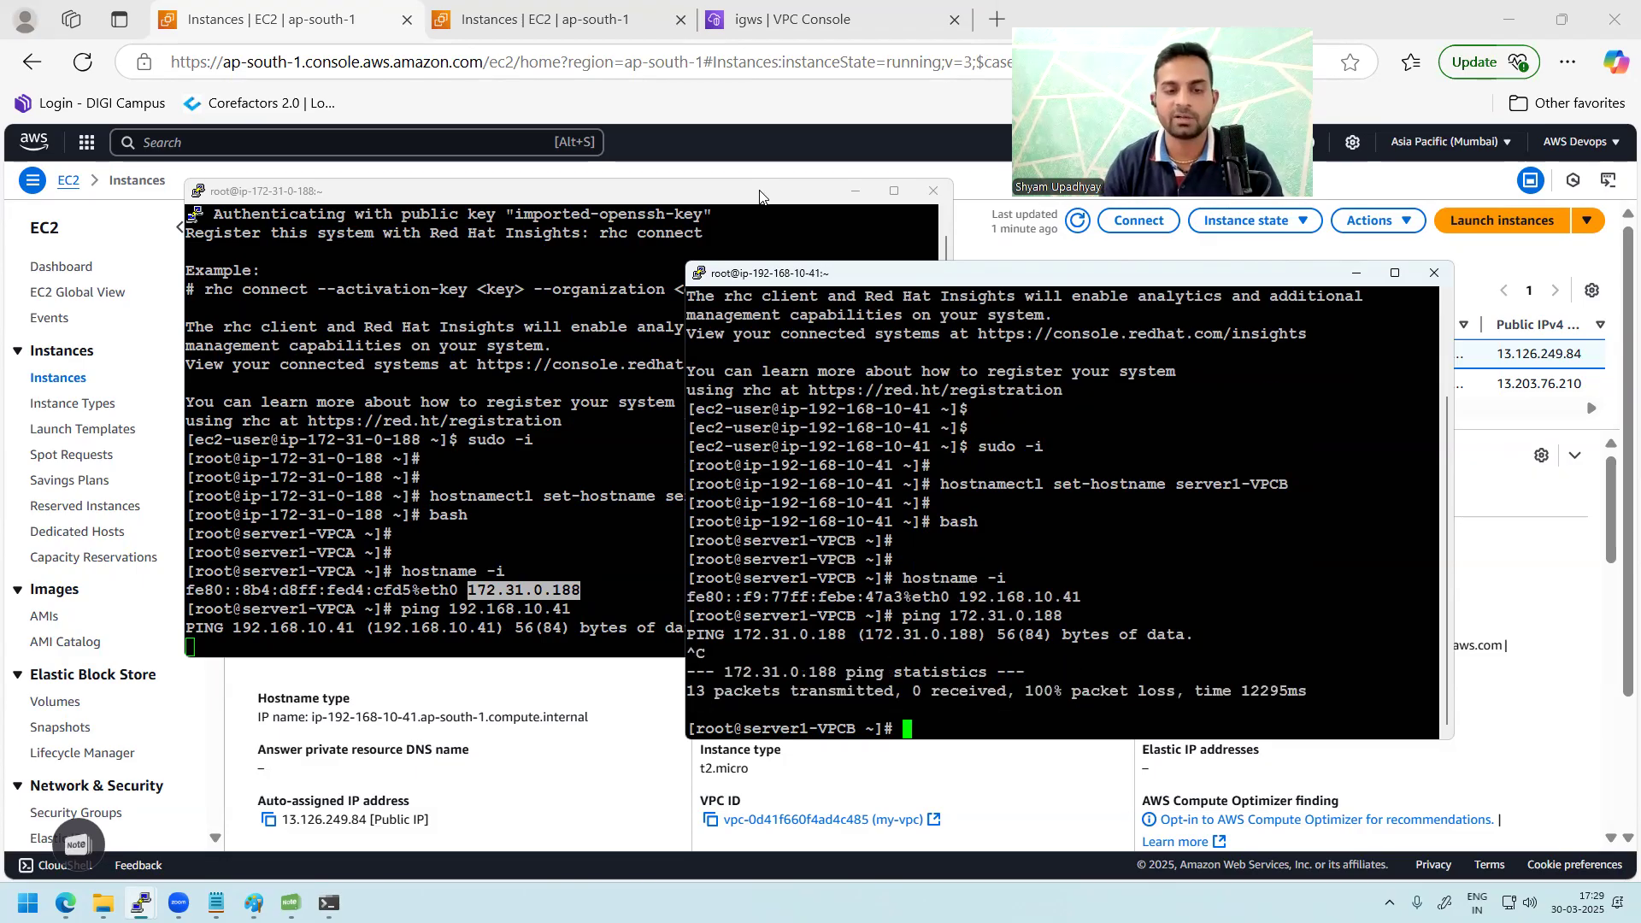
click(460, 609)
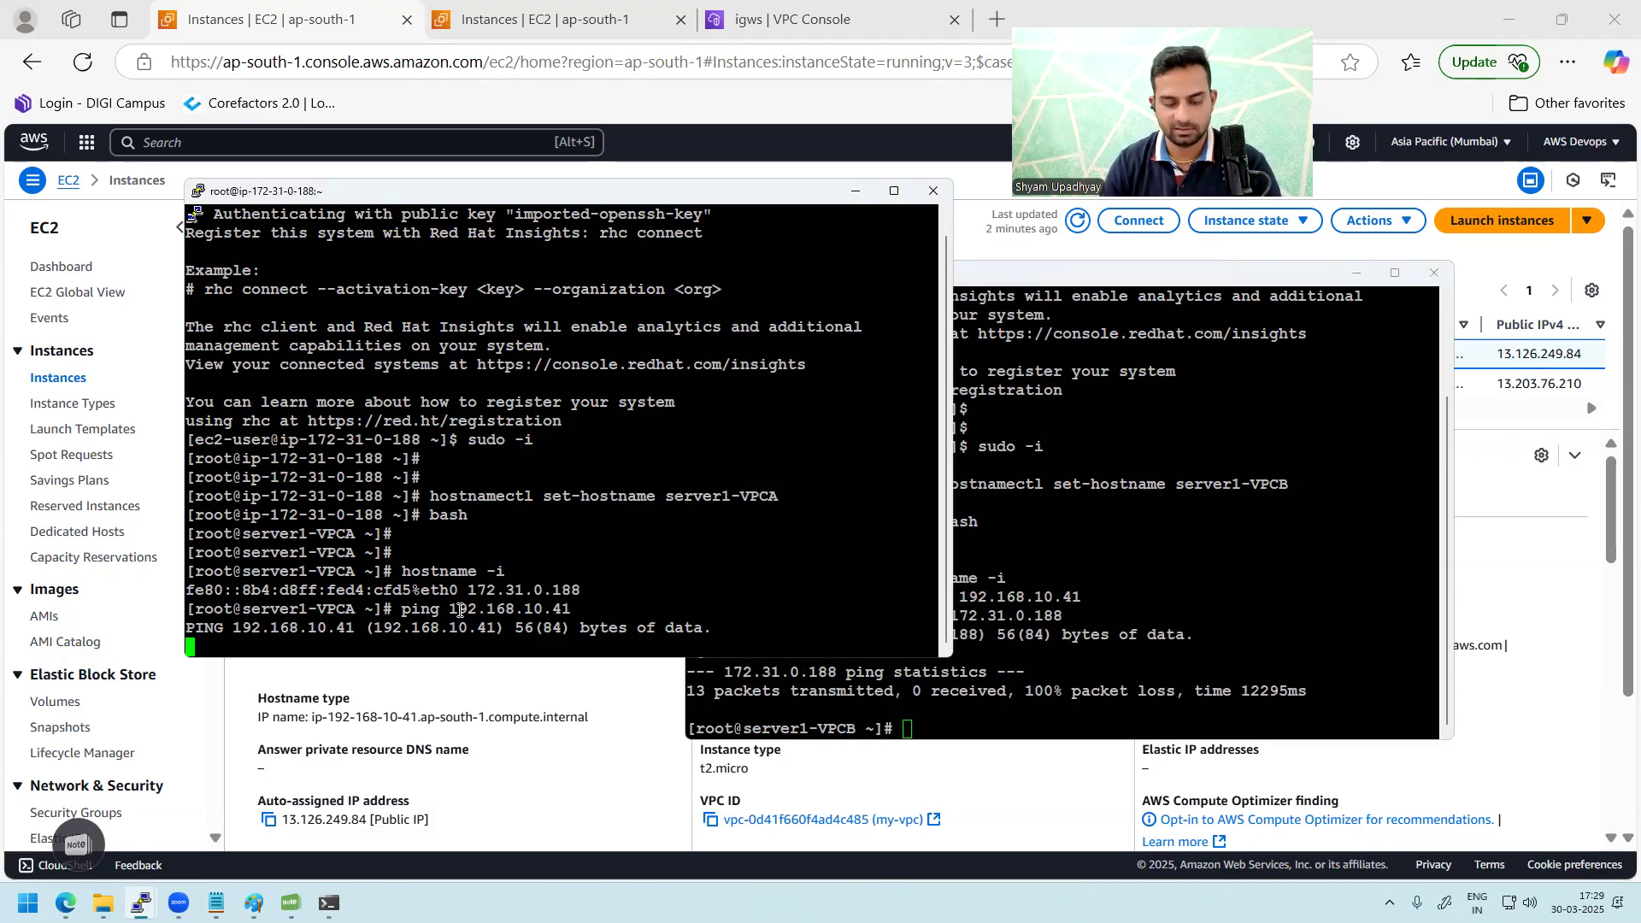
key(ctrl+c)
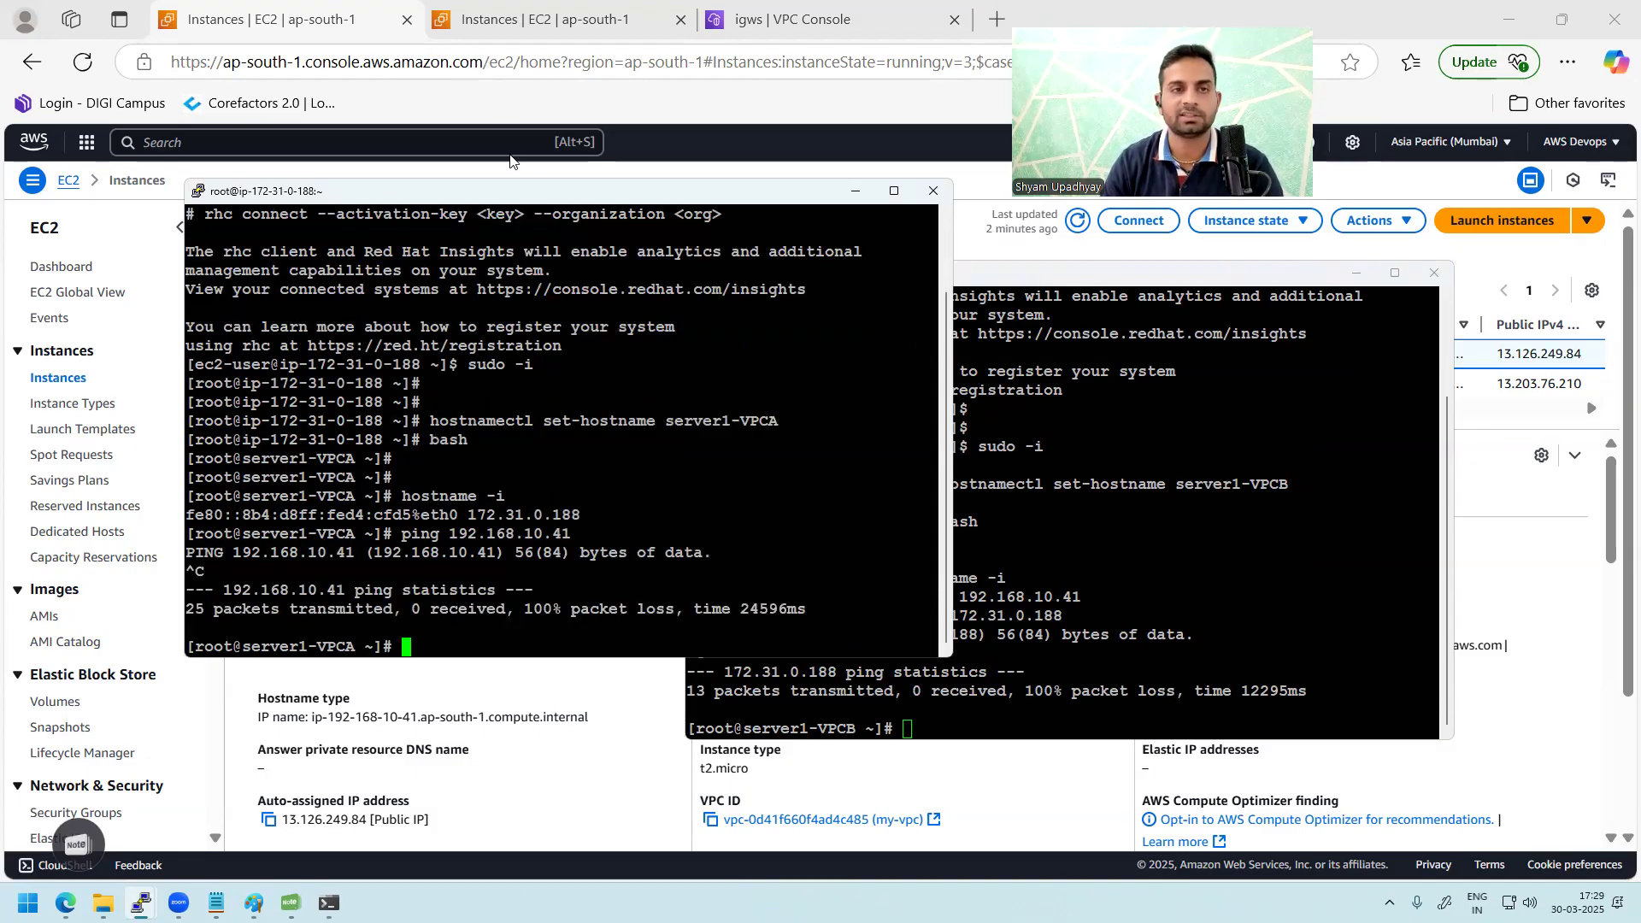
- Copy Server1-VPCB's public IPv4 address from the EC2 console, ping 13.126.249.84 from server1-VPCA, and stop the ping
click(466, 25)
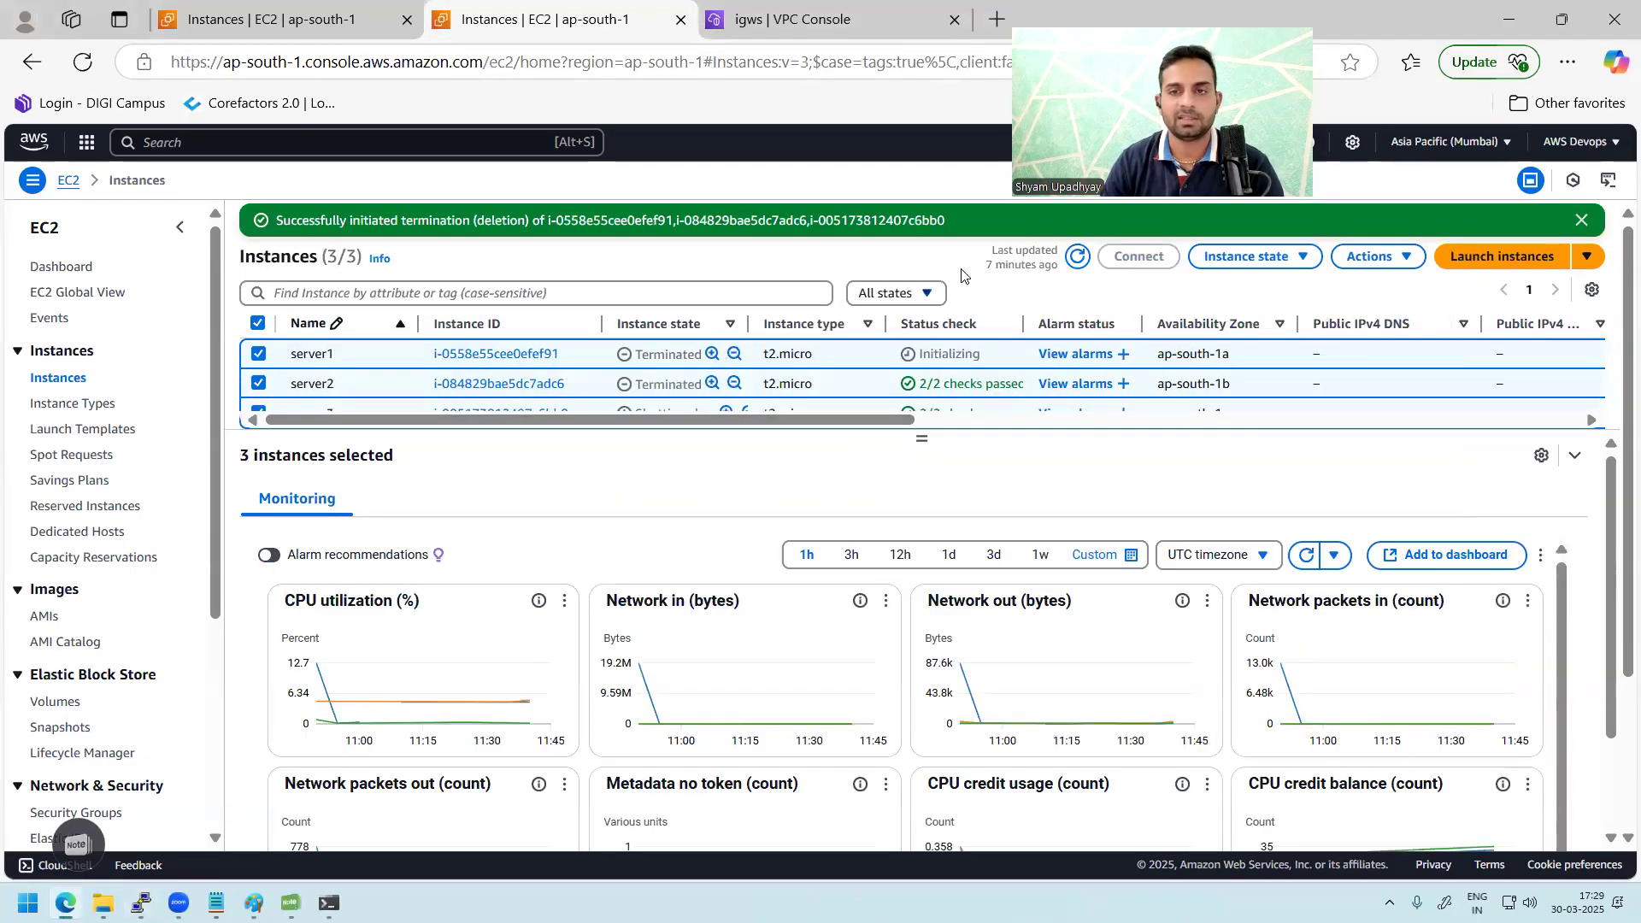
click(1078, 257)
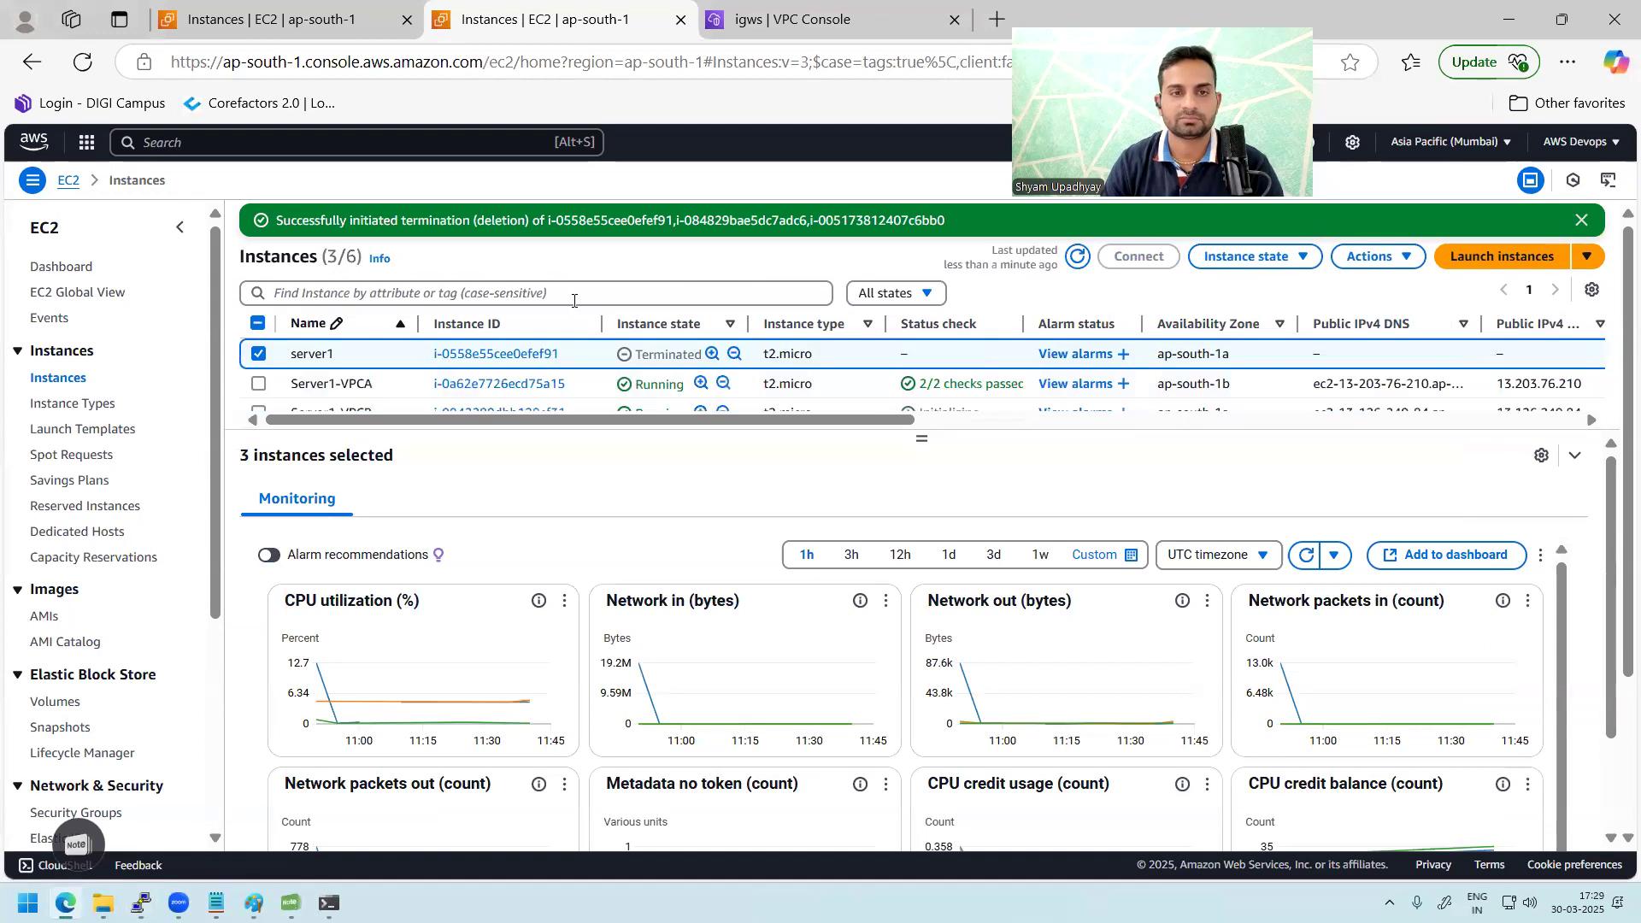
click(274, 19)
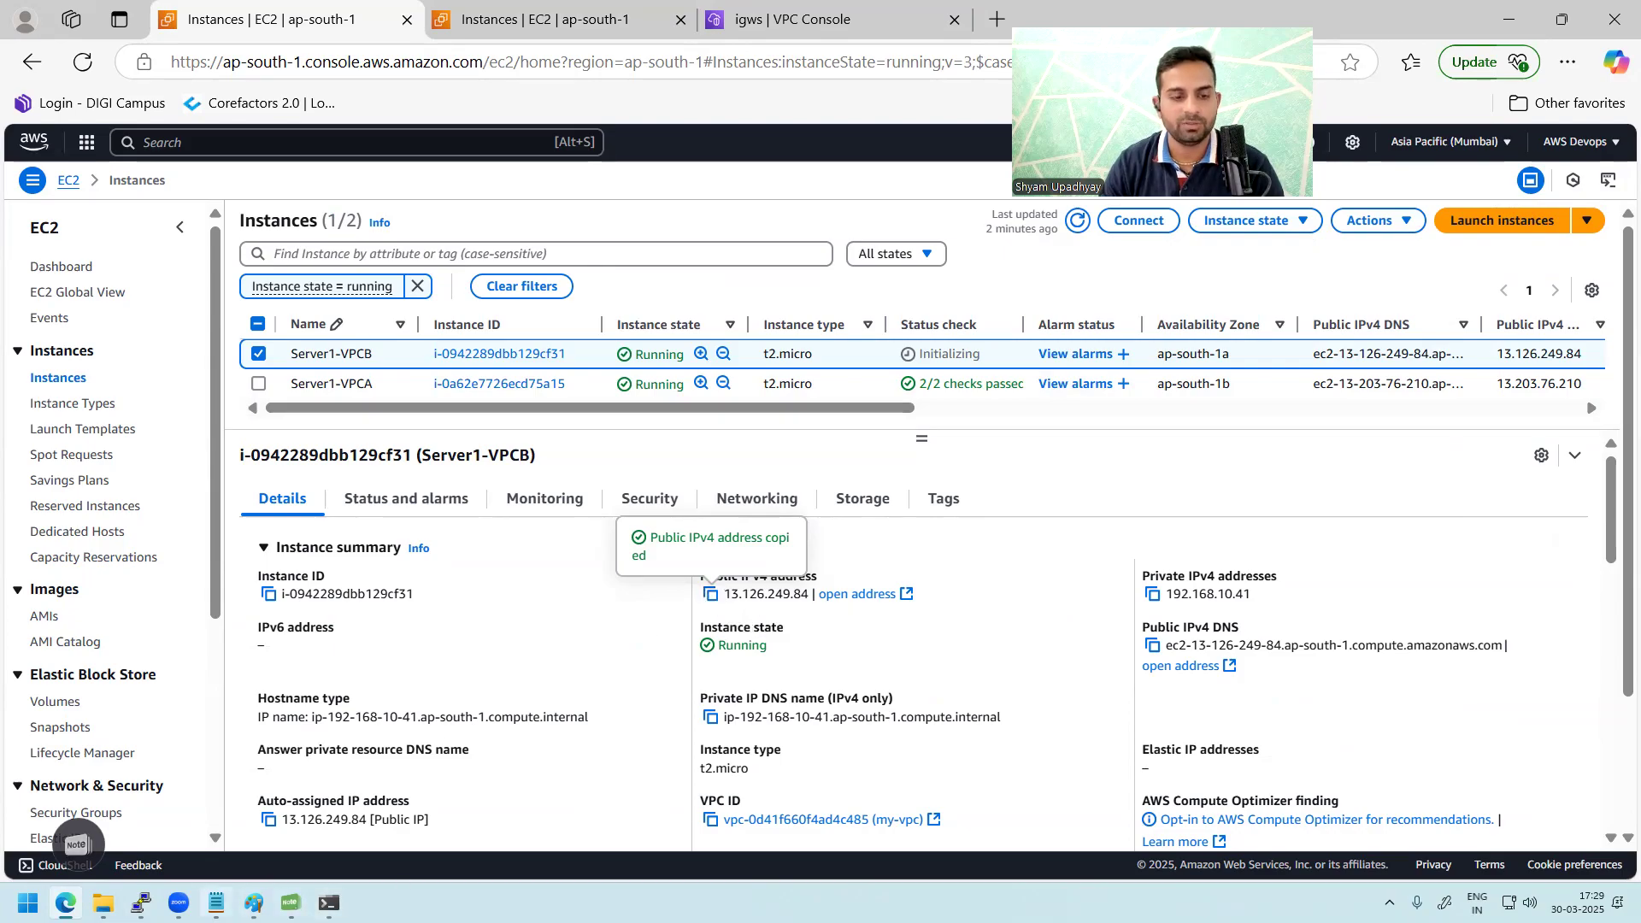
mouse_move(141, 904)
click(192, 756)
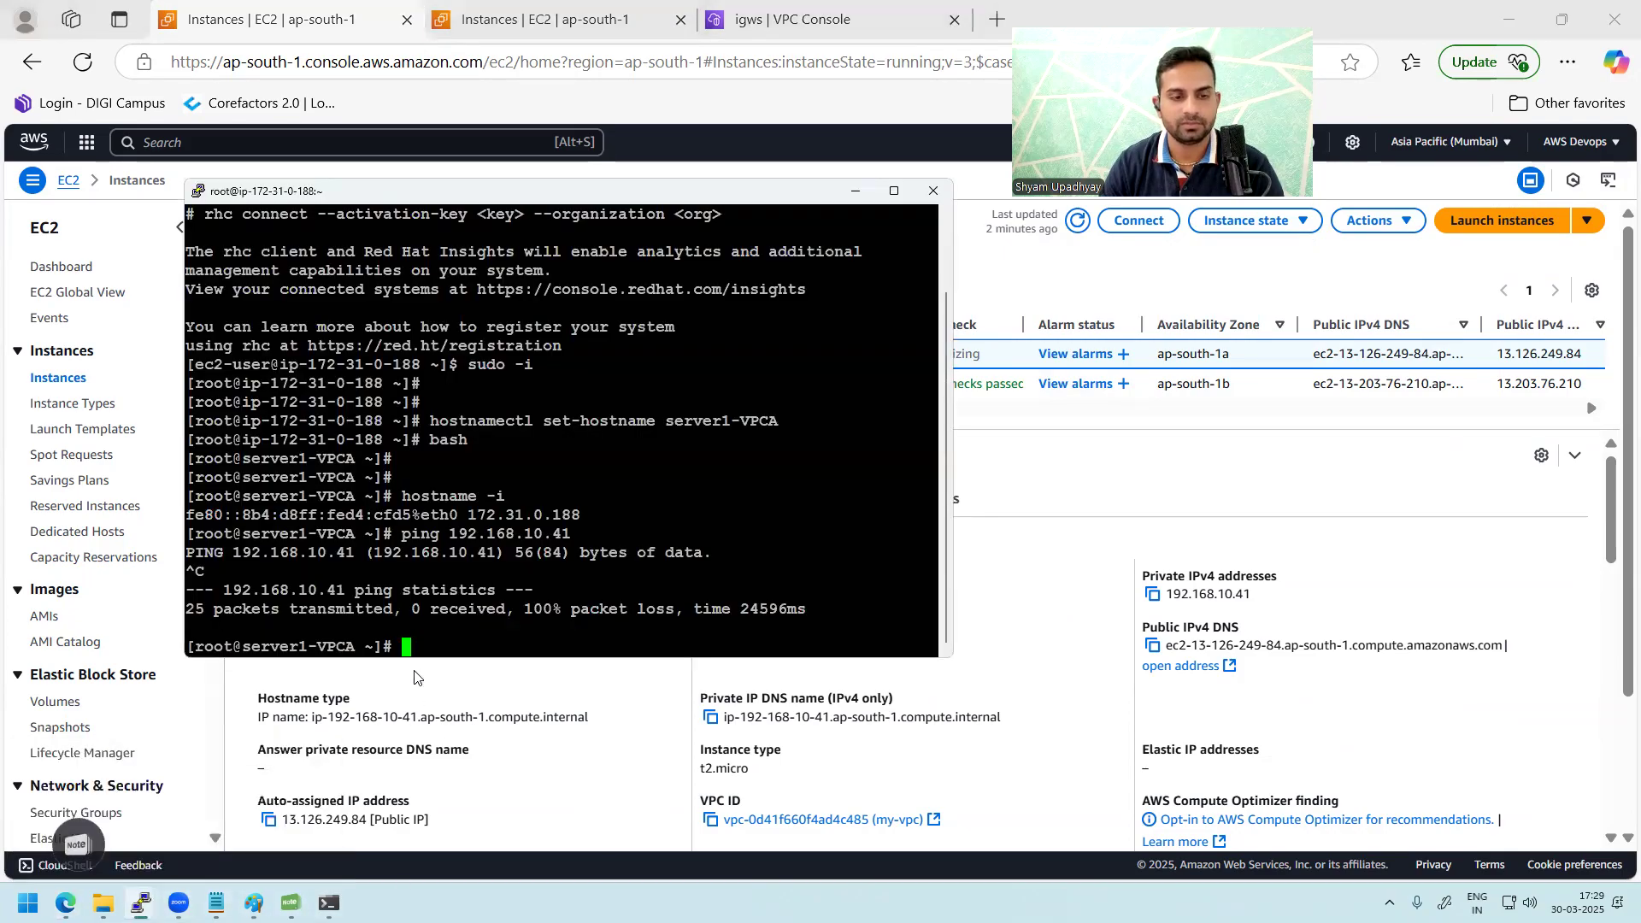
text(ping)
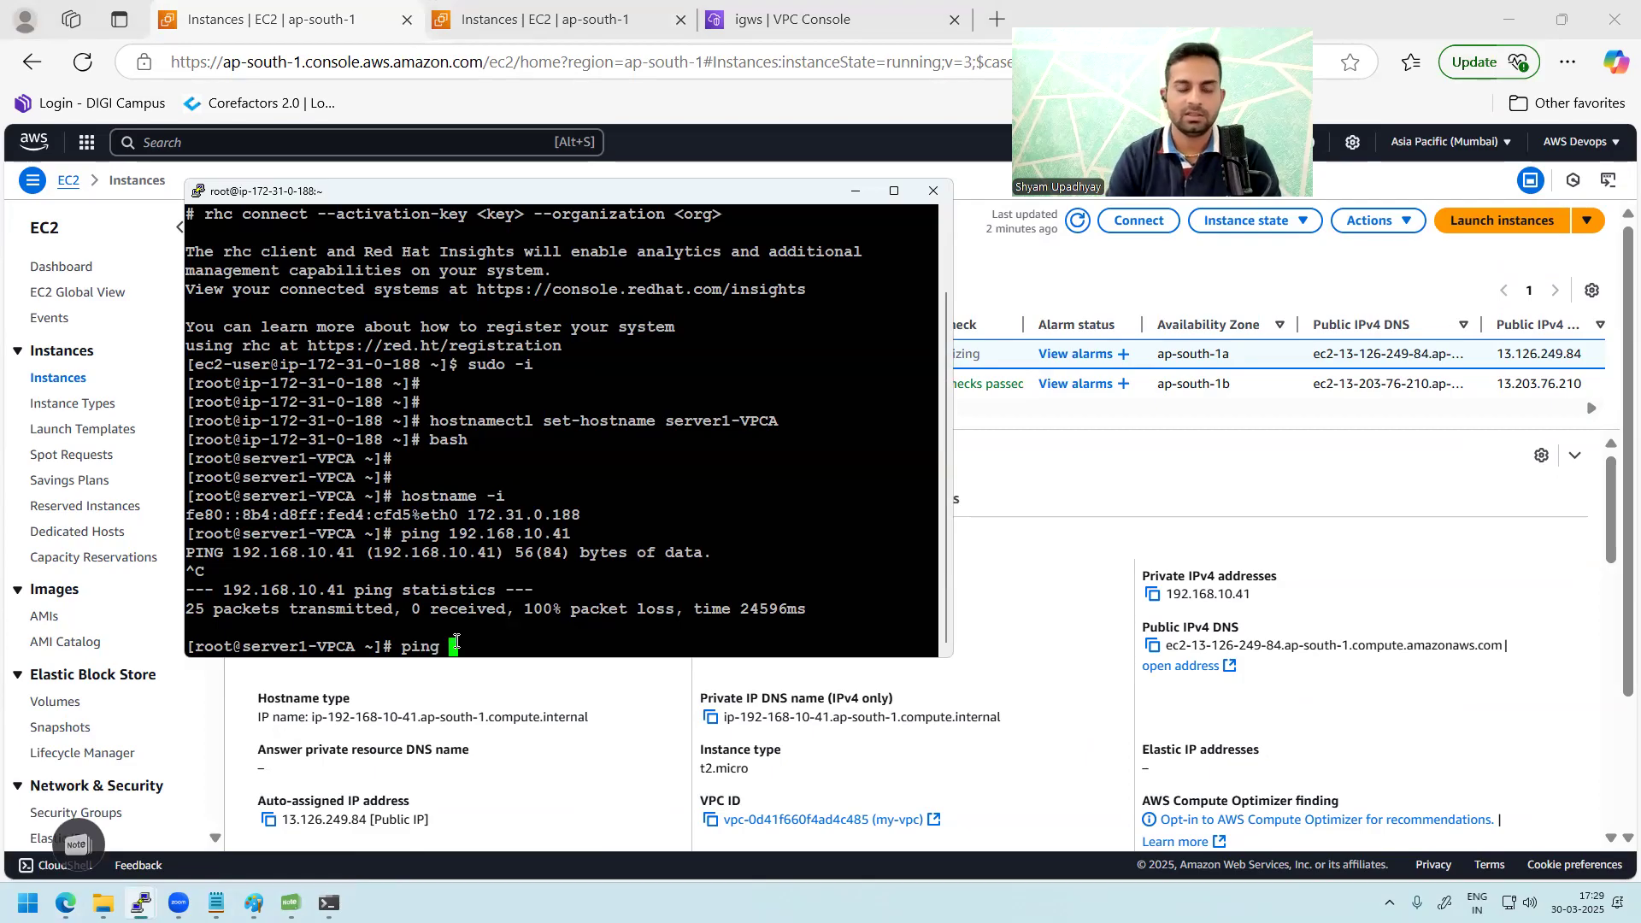
right_click(598, 592)
key(Return)
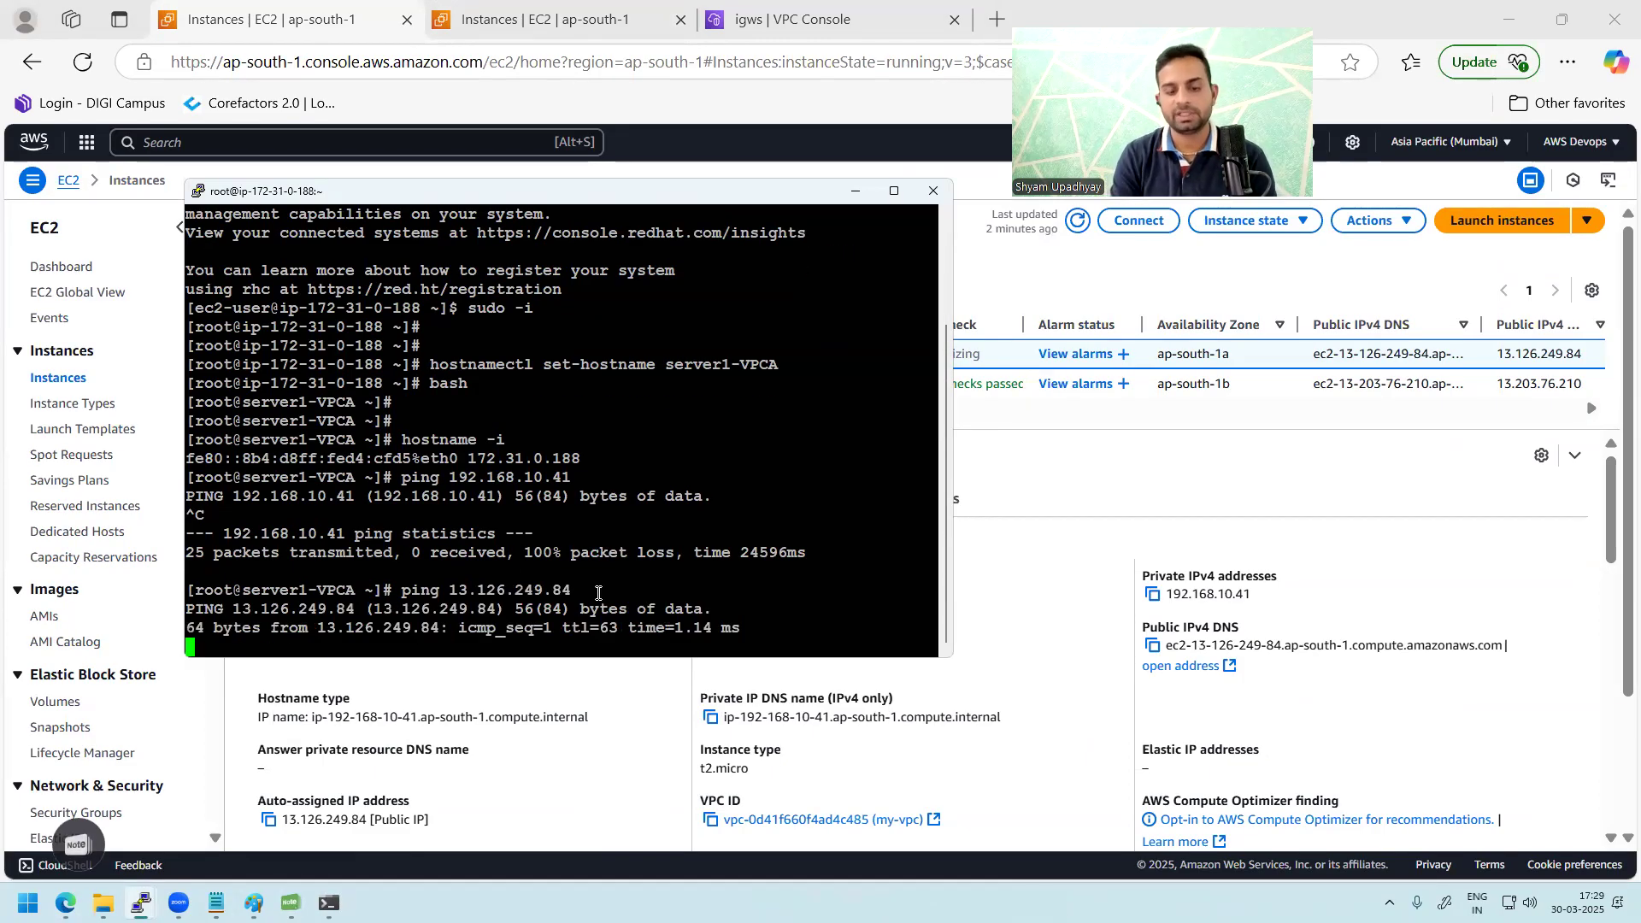
key(ctrl+c)
- Rerun the ping to private address 192.168.10.41 from server1-VPCA and compare it with the server1-VPCB terminal
key(Up)
key(Up)
key(Return)
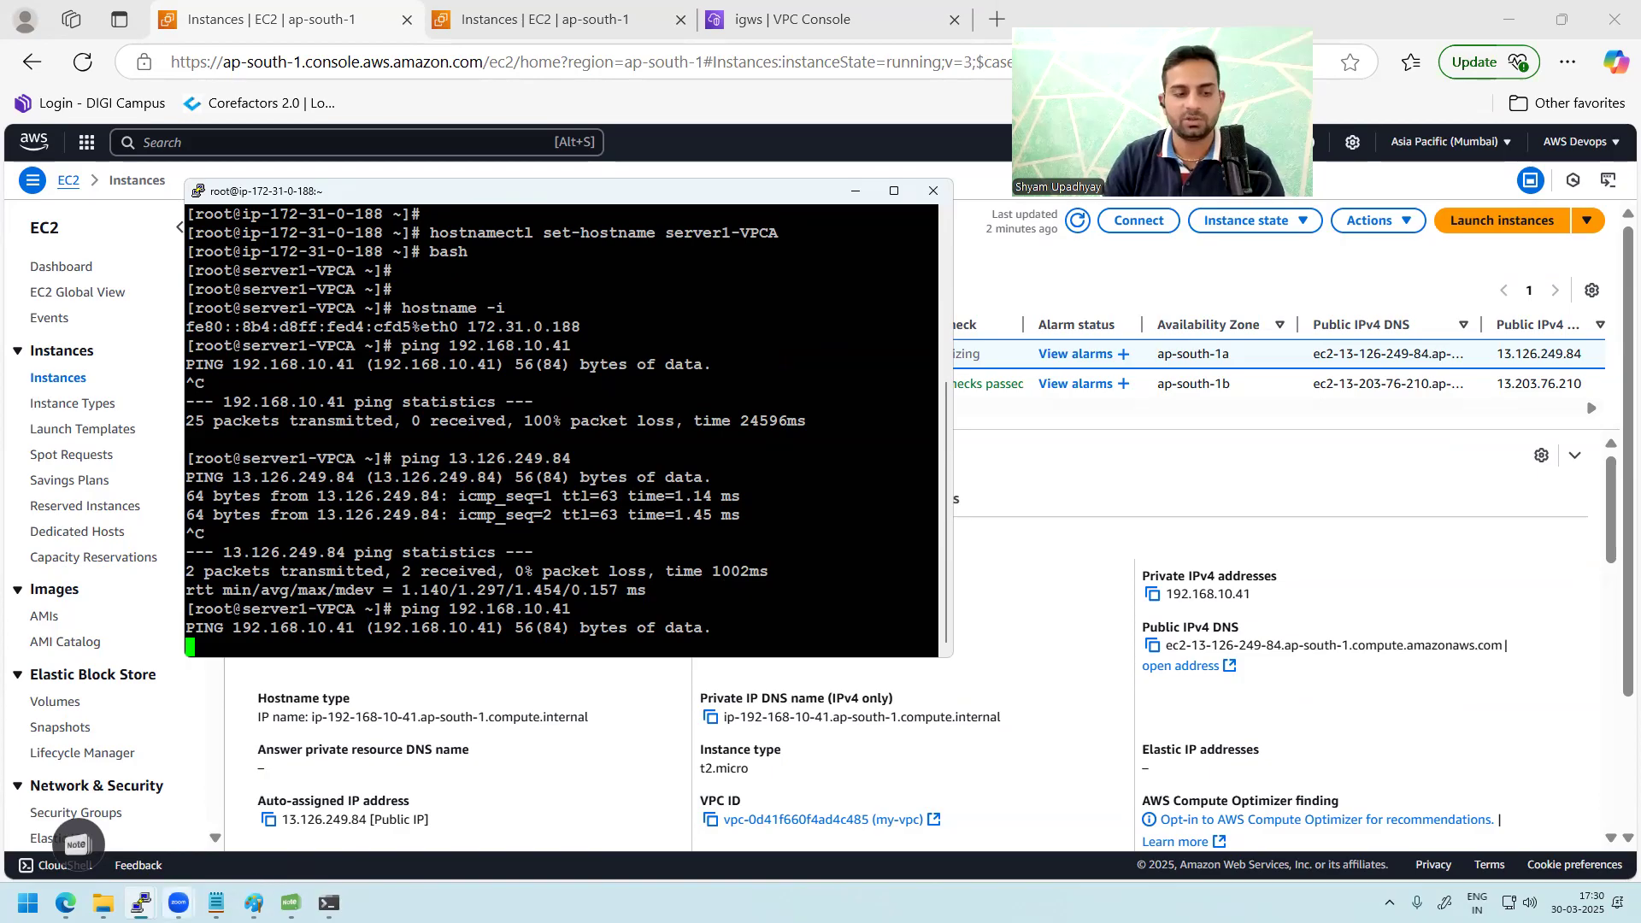
mouse_move(141, 903)
click(256, 820)
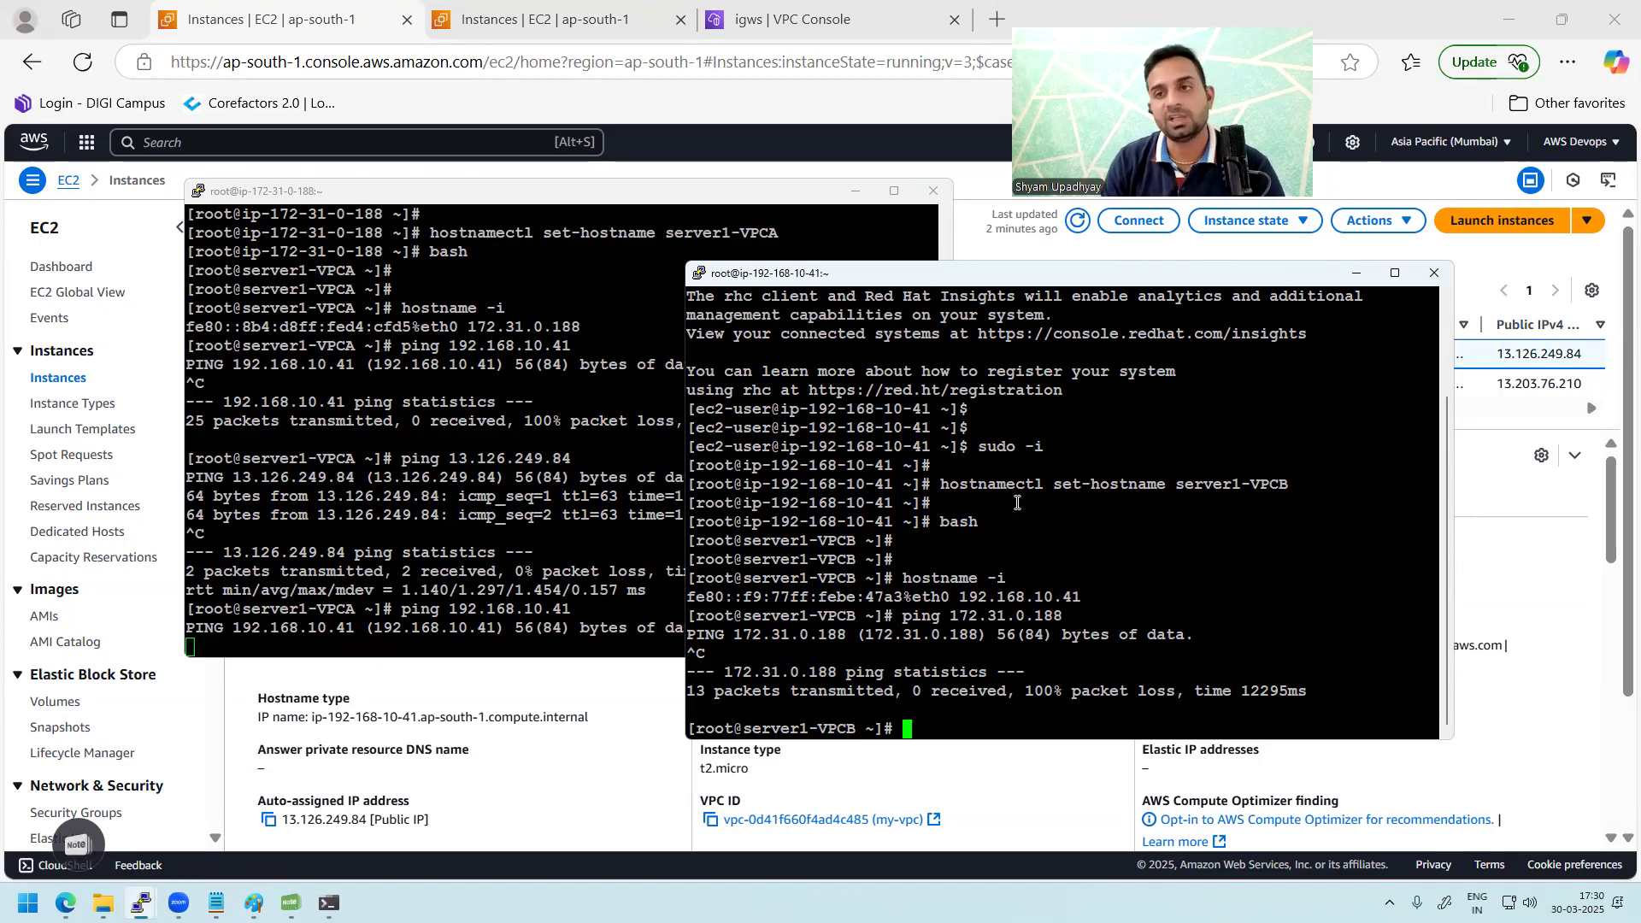
click(604, 412)
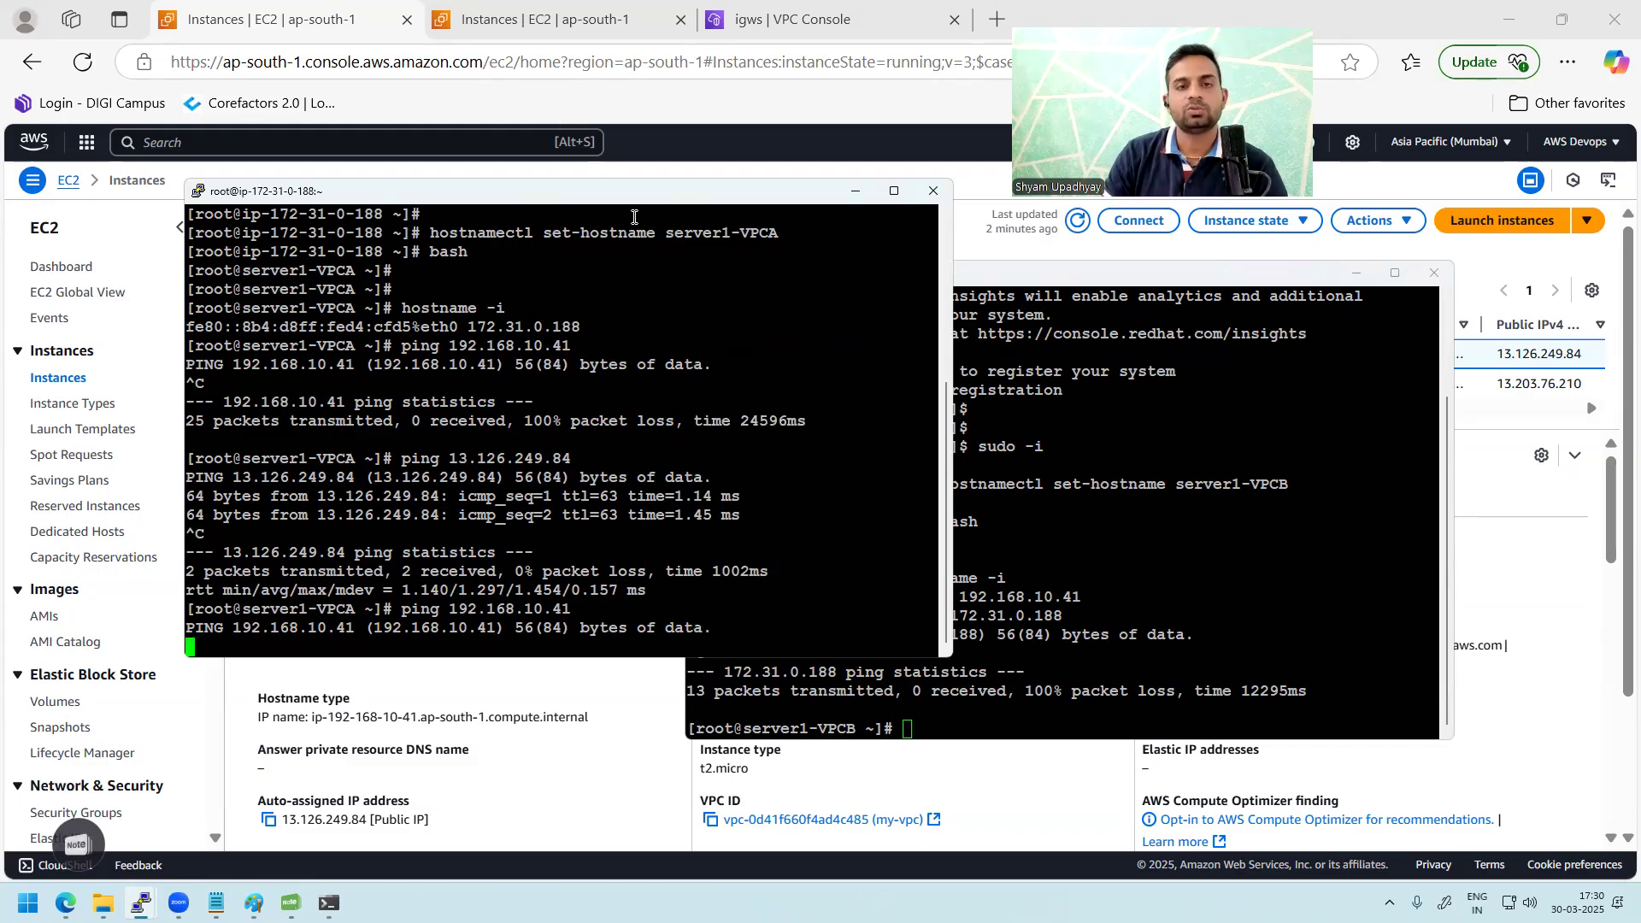
- Switch to the VPC console and open the list of peering connections
click(765, 24)
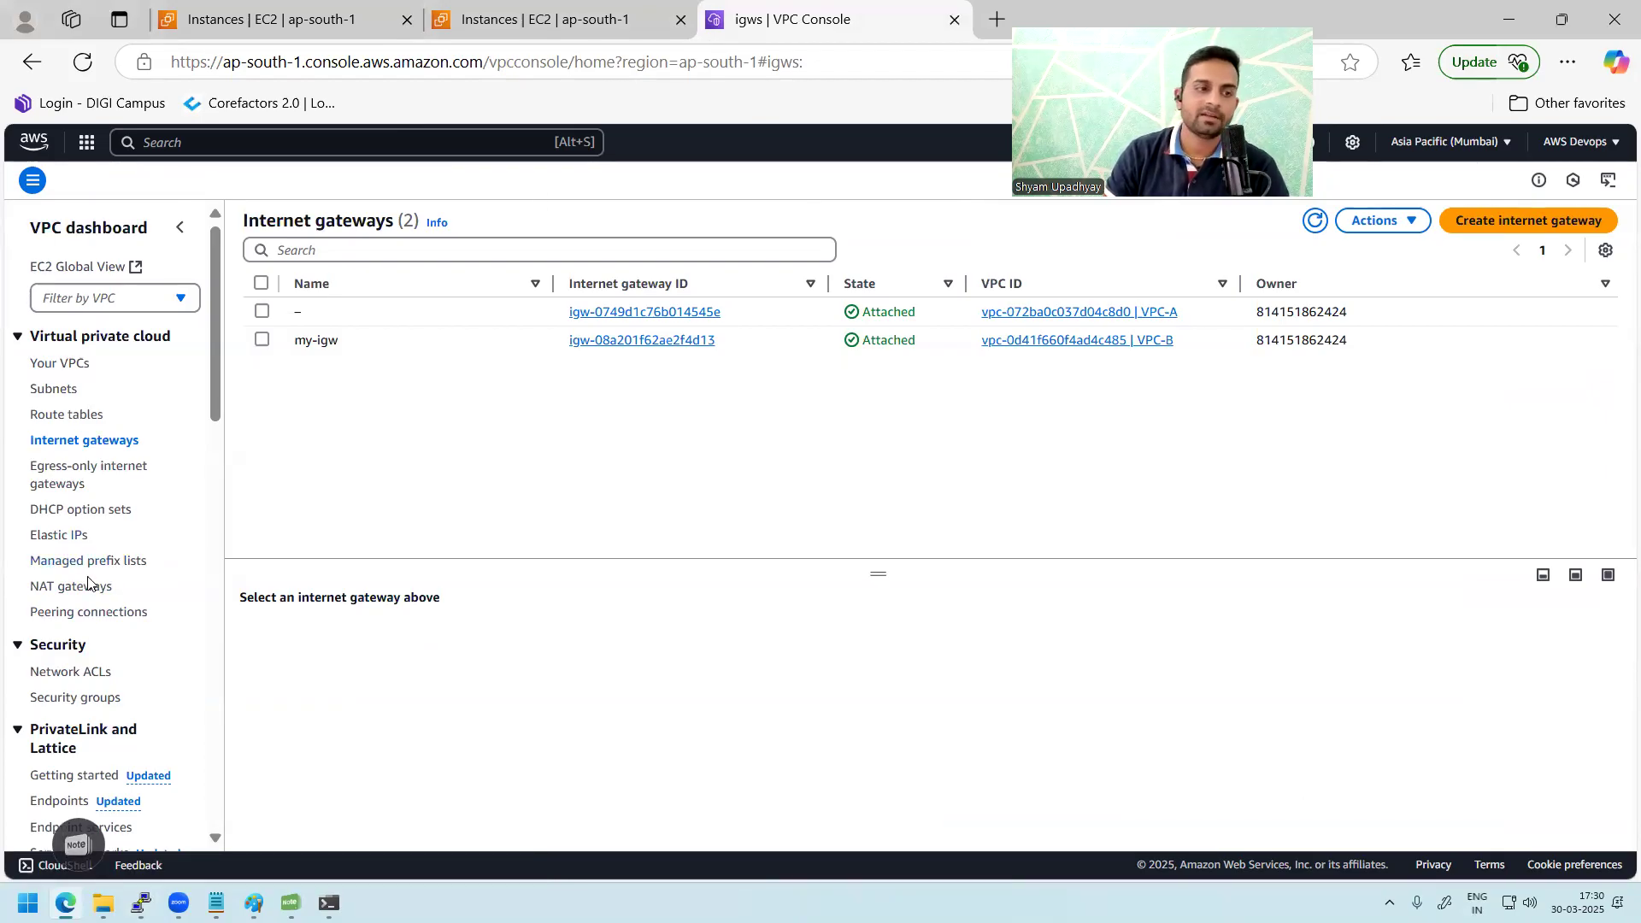
click(89, 615)
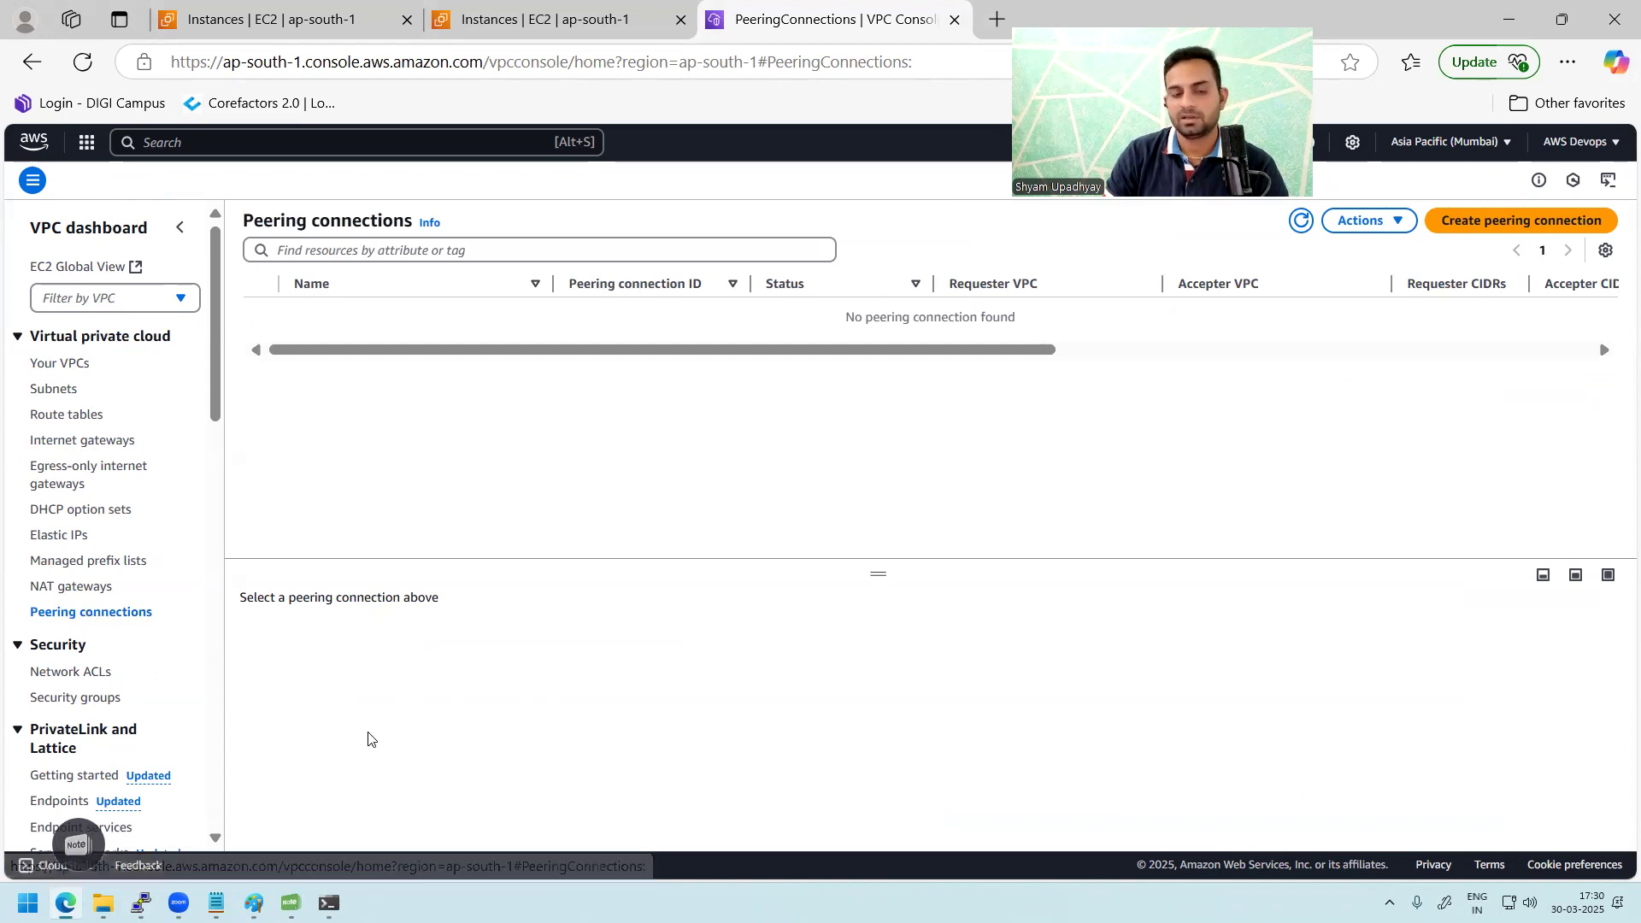
- Switch to Paint and add the text lines "1. Requester" and "2. Accepter" beside the SG notes
click(253, 904)
drag(265, 418, 650, 577)
text(1. R)
text(equester )
text(2. Accepter)
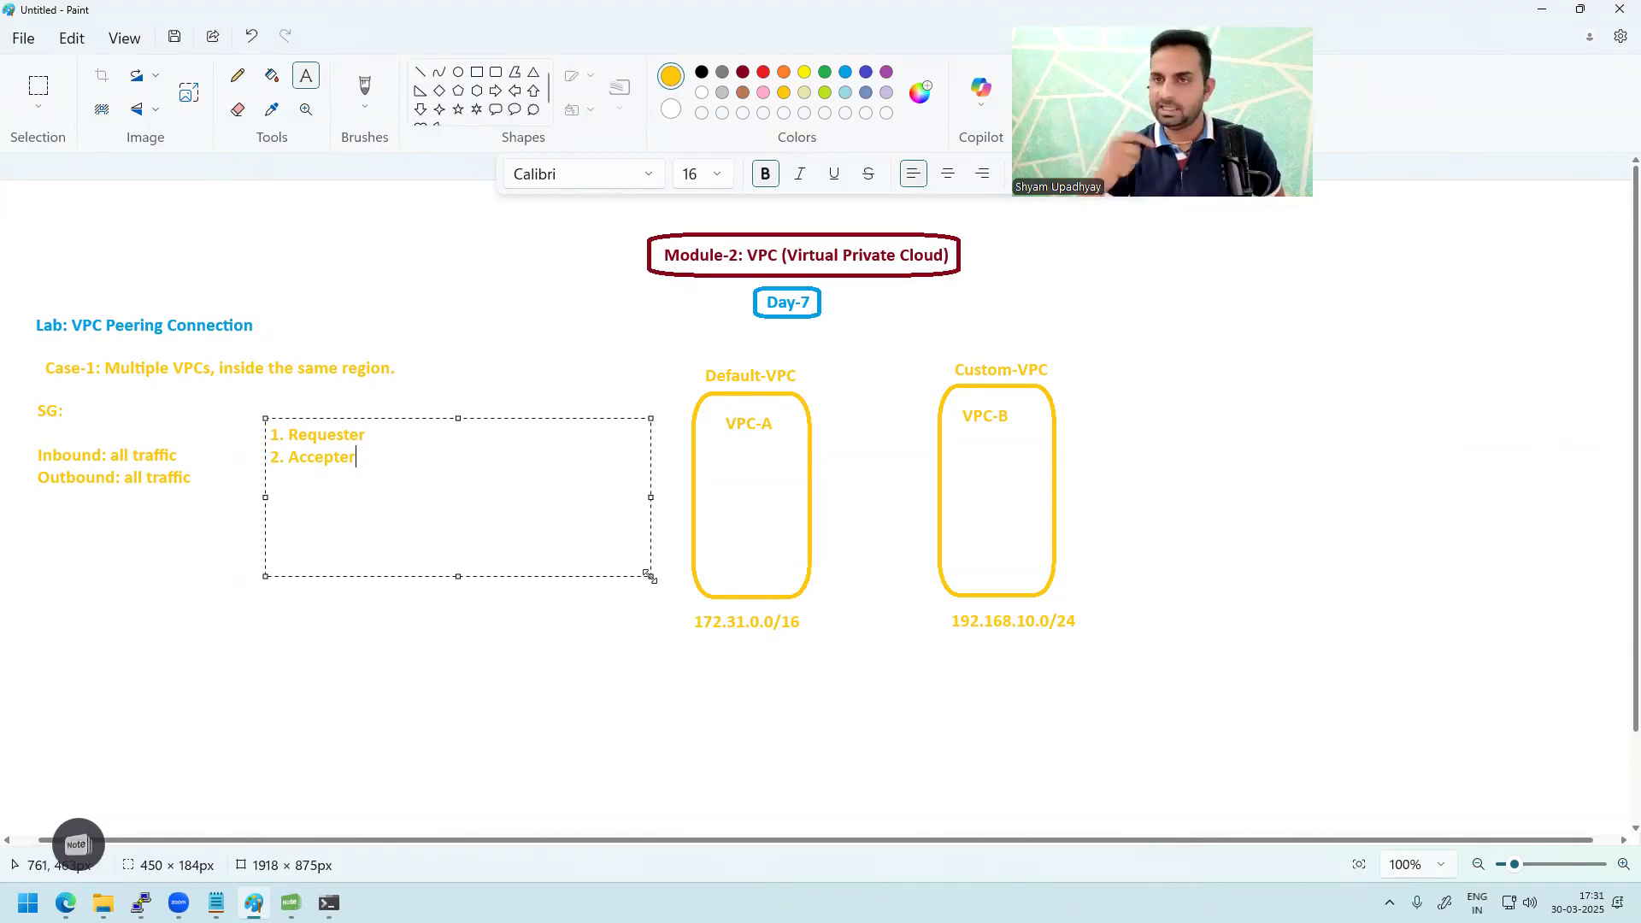
click(530, 623)
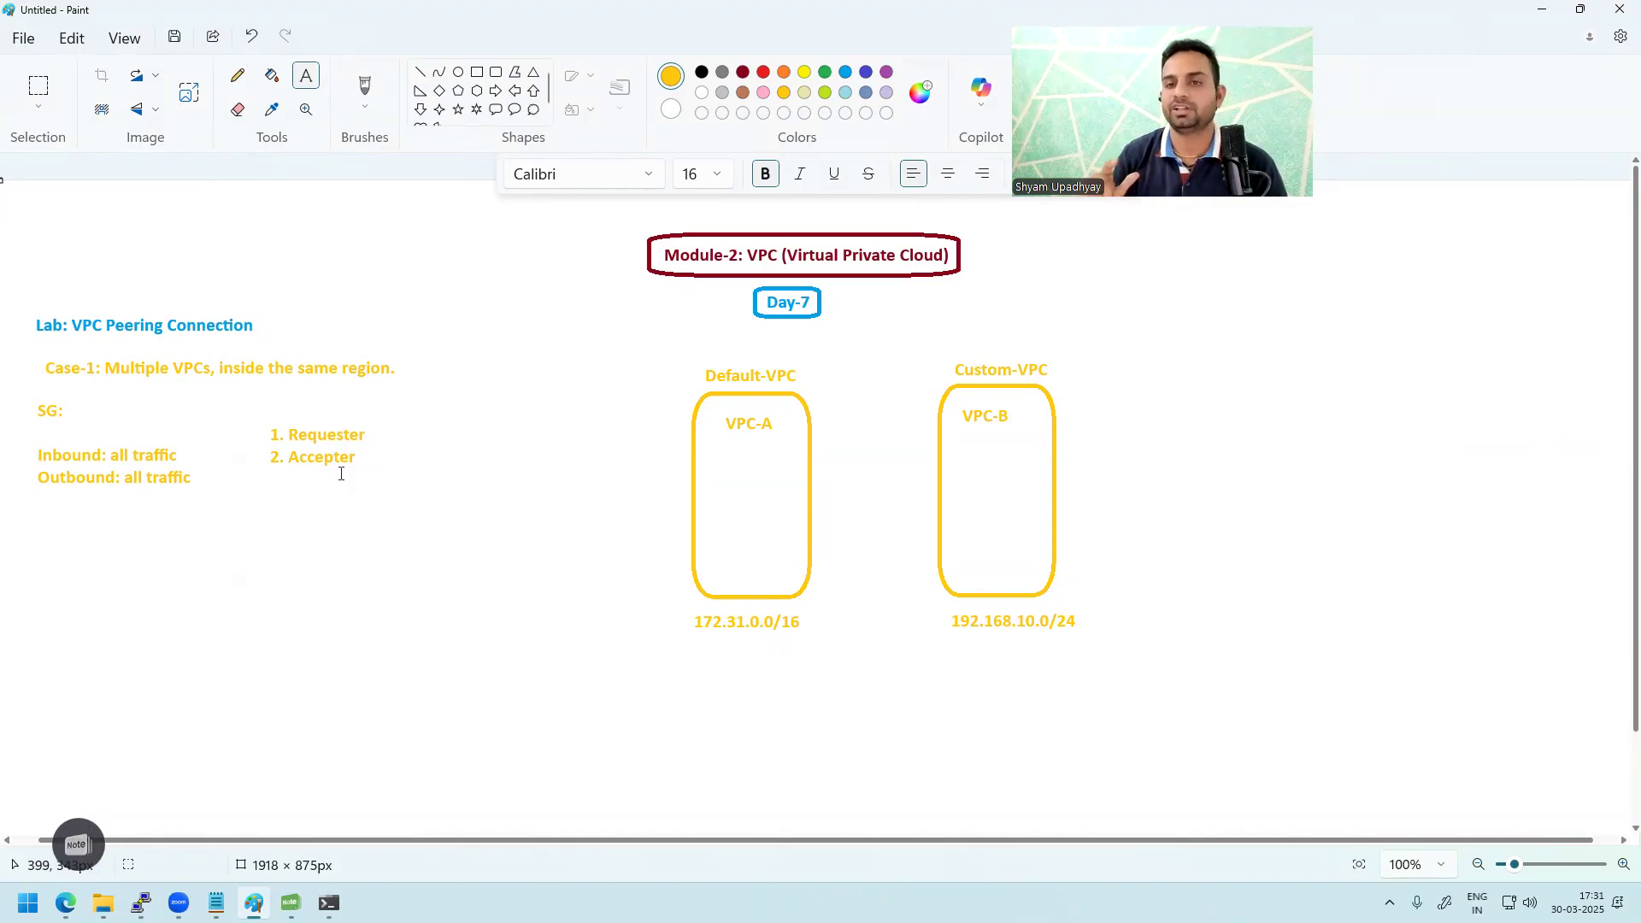
- Draw a rounded rectangle enclosing both the Default-VPC and Custom-VPC boxes with their CIDR labels
click(496, 72)
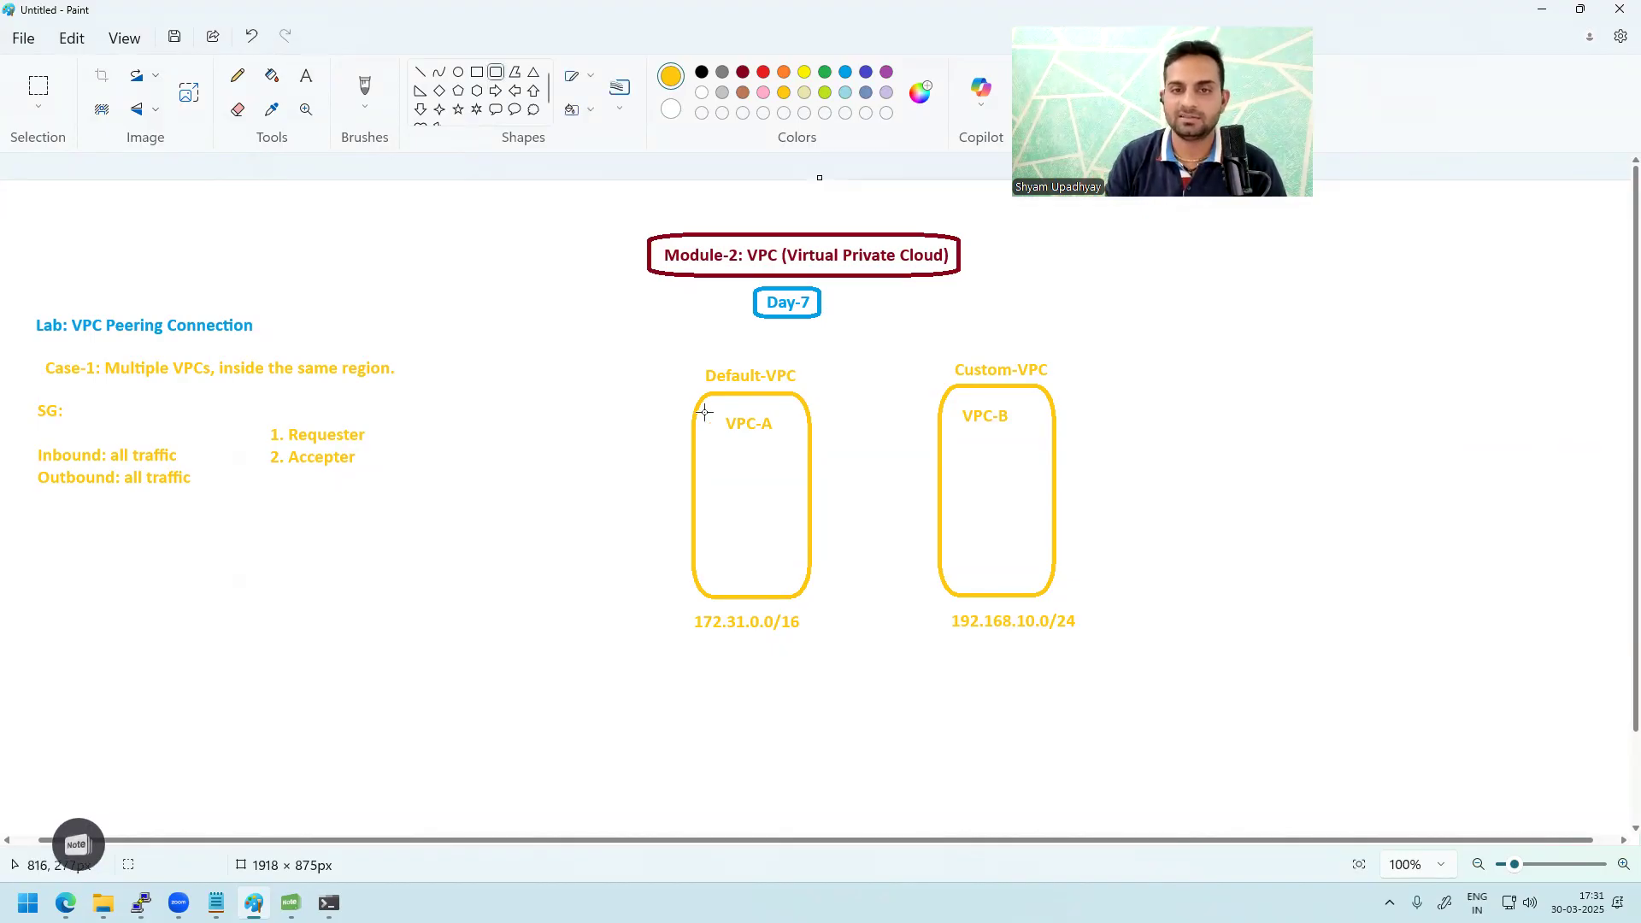
drag(667, 348, 1124, 653)
click(1126, 706)
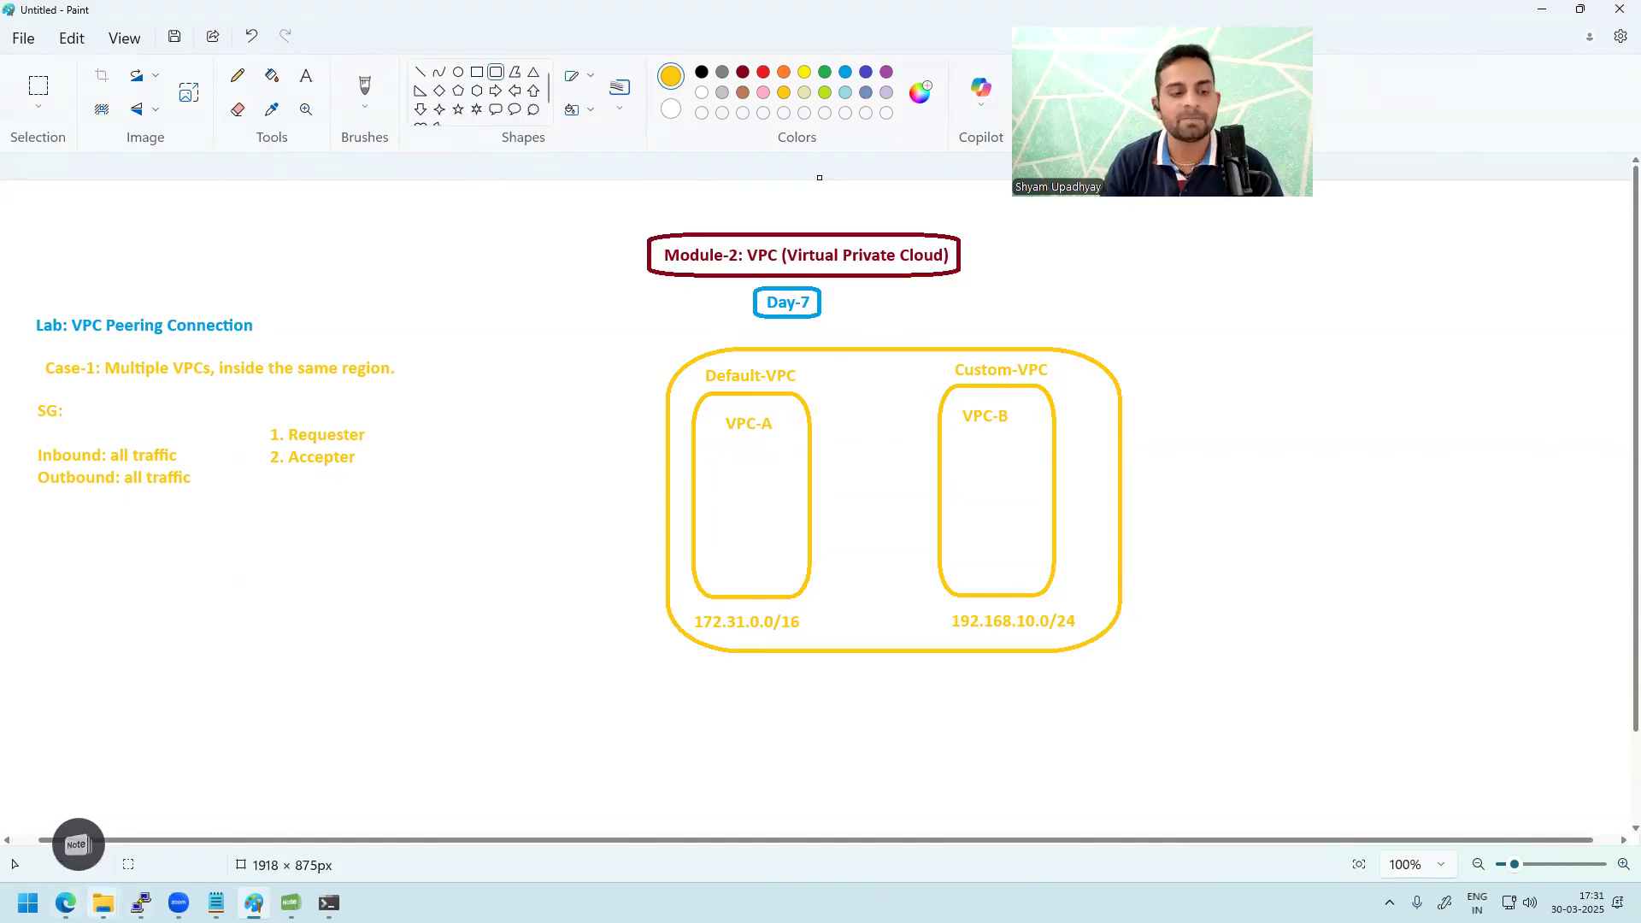
- Return to the VPC console in the browser and start a new peering connection named VPCA-to-VPCB-Connection
click(66, 903)
click(1479, 224)
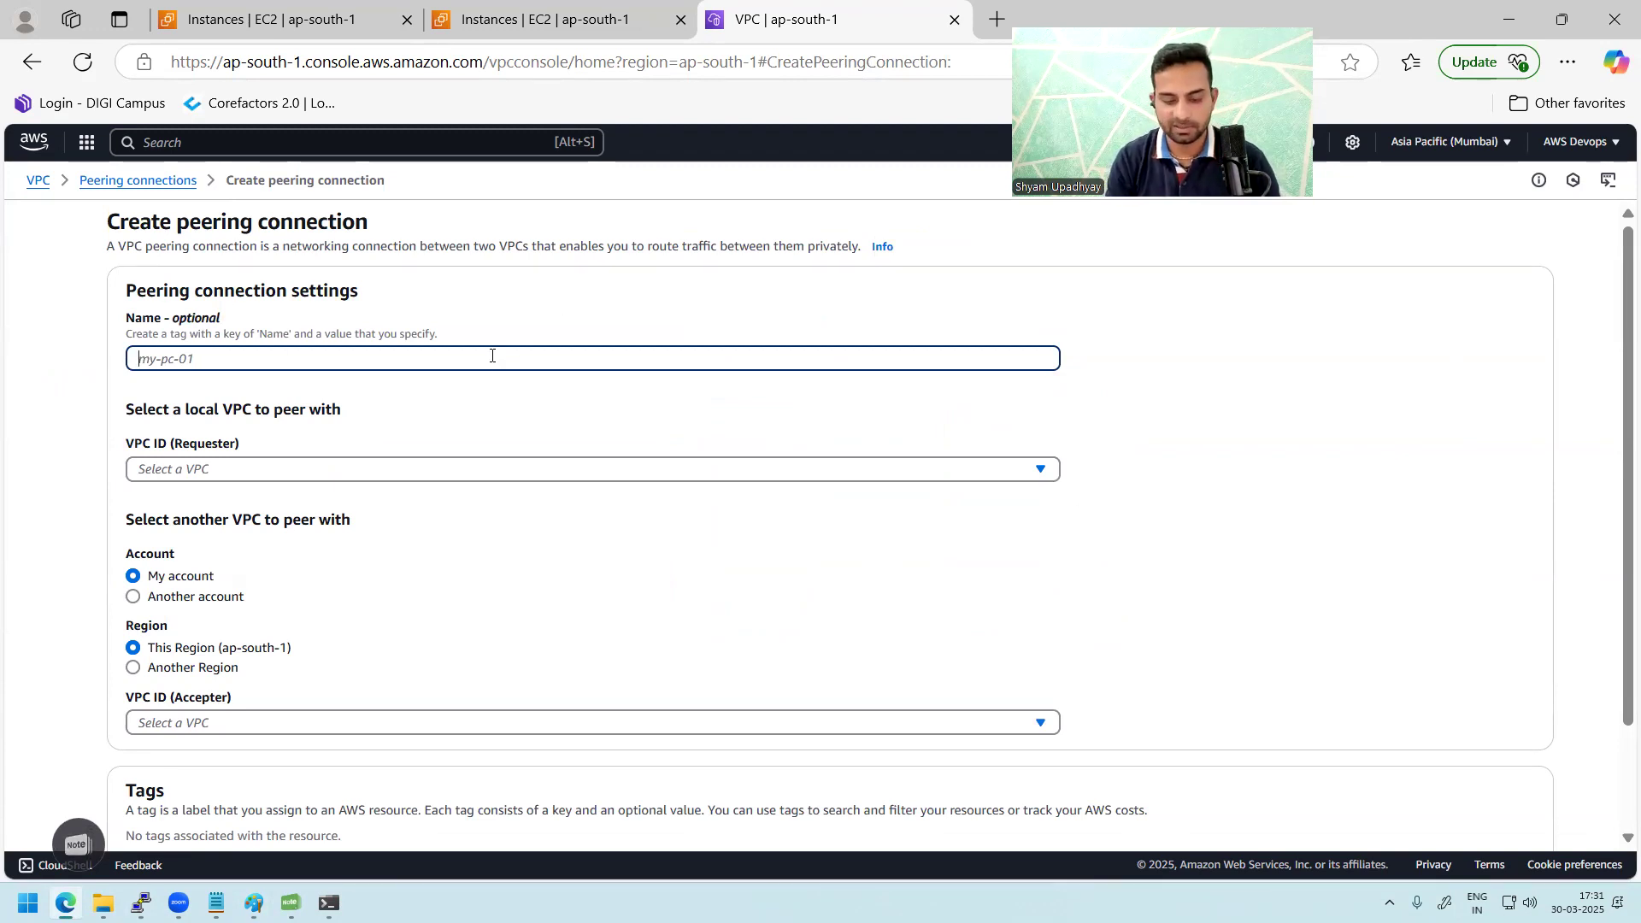
text(VPCA)
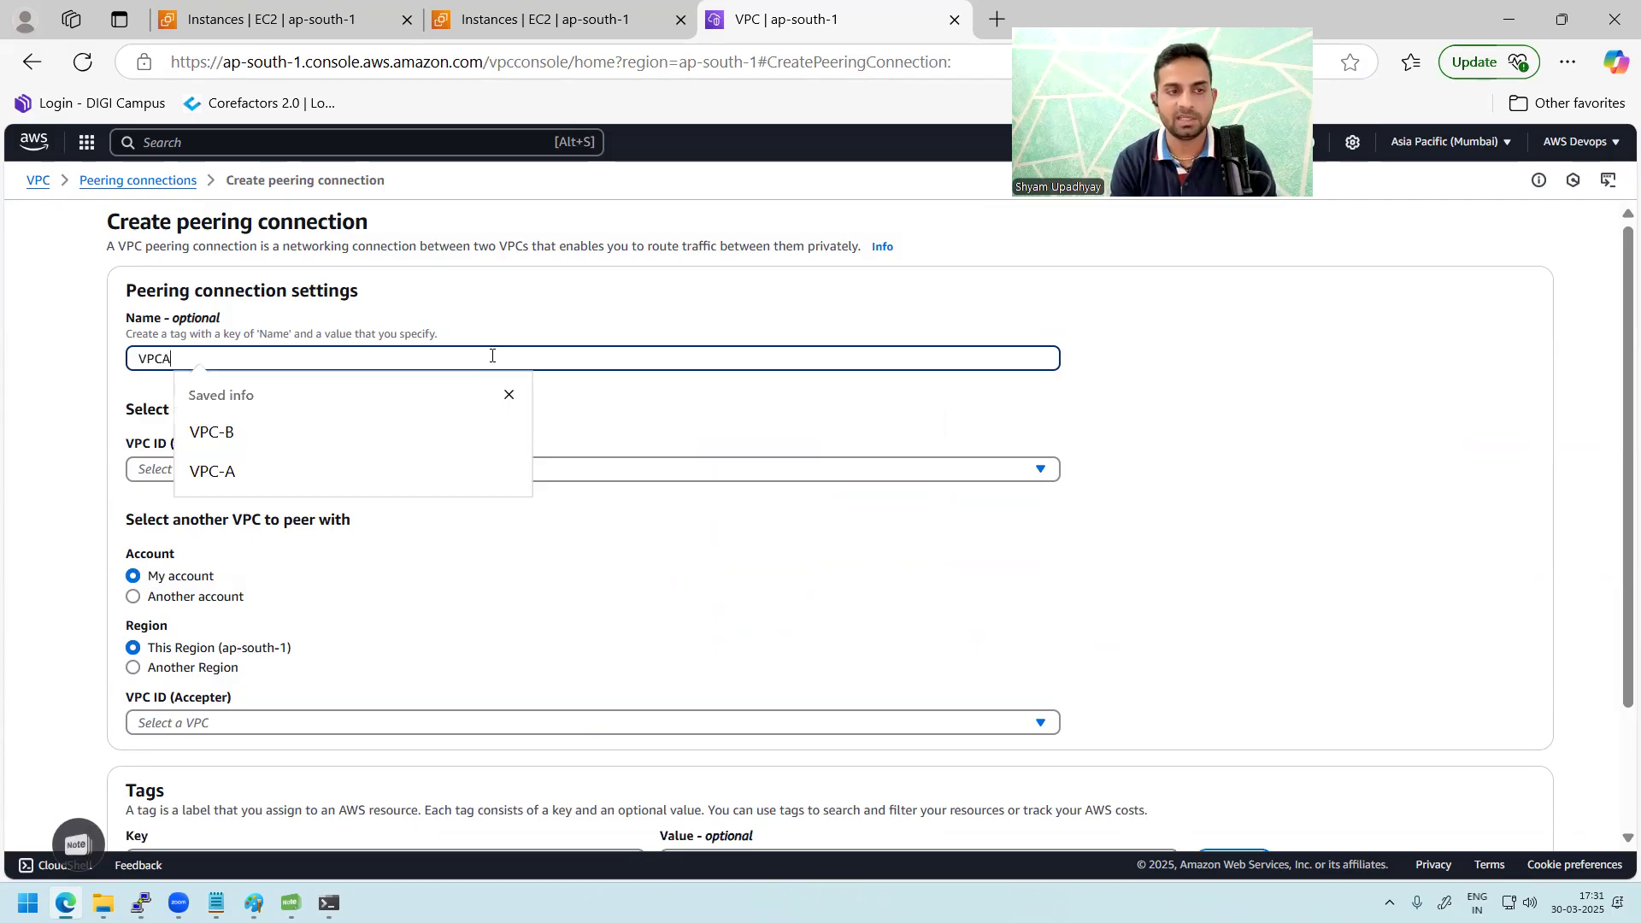
text(-to-VPC)
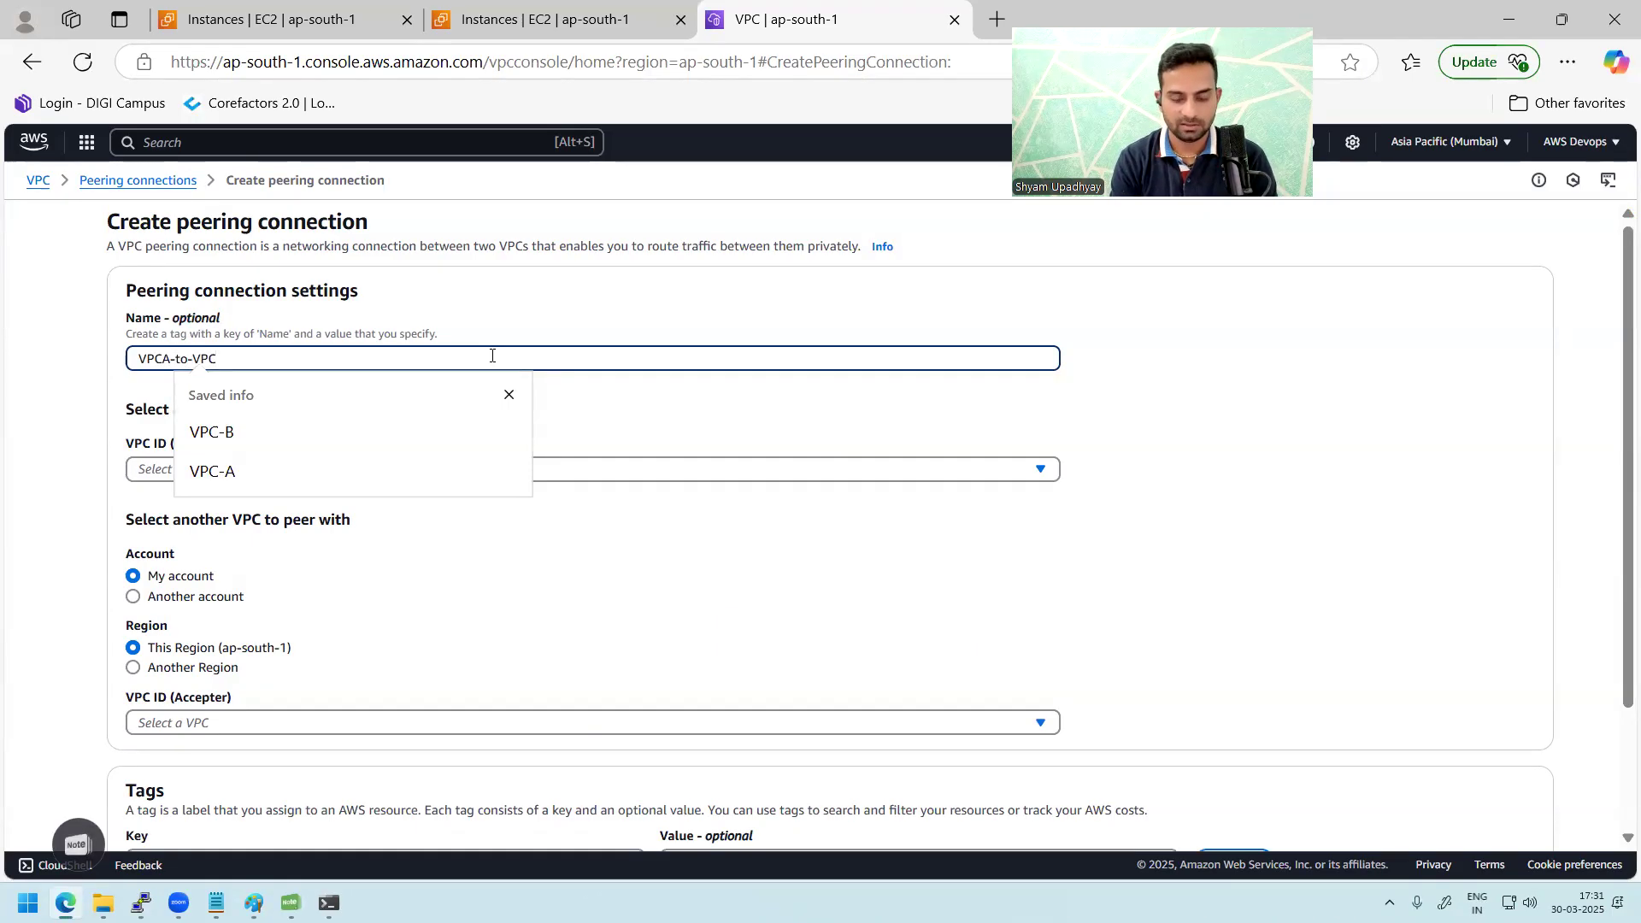
text(B-Connect)
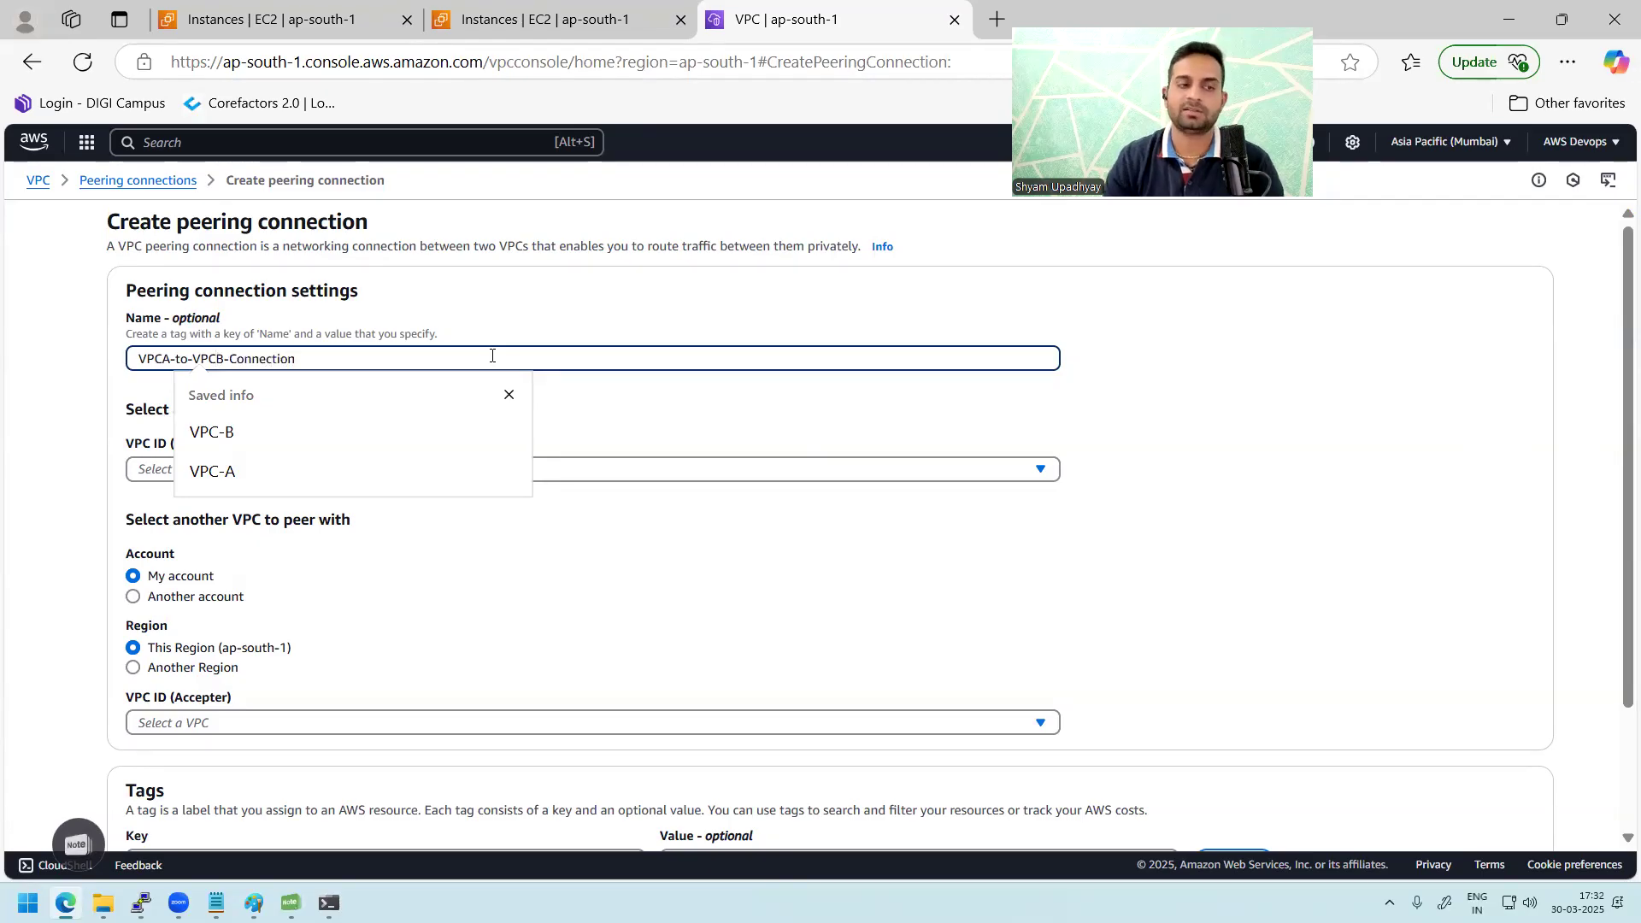
text(ion)
click(1300, 397)
- Select VPC-A as the requester VPC and check its CIDR range
drag(125, 409, 315, 415)
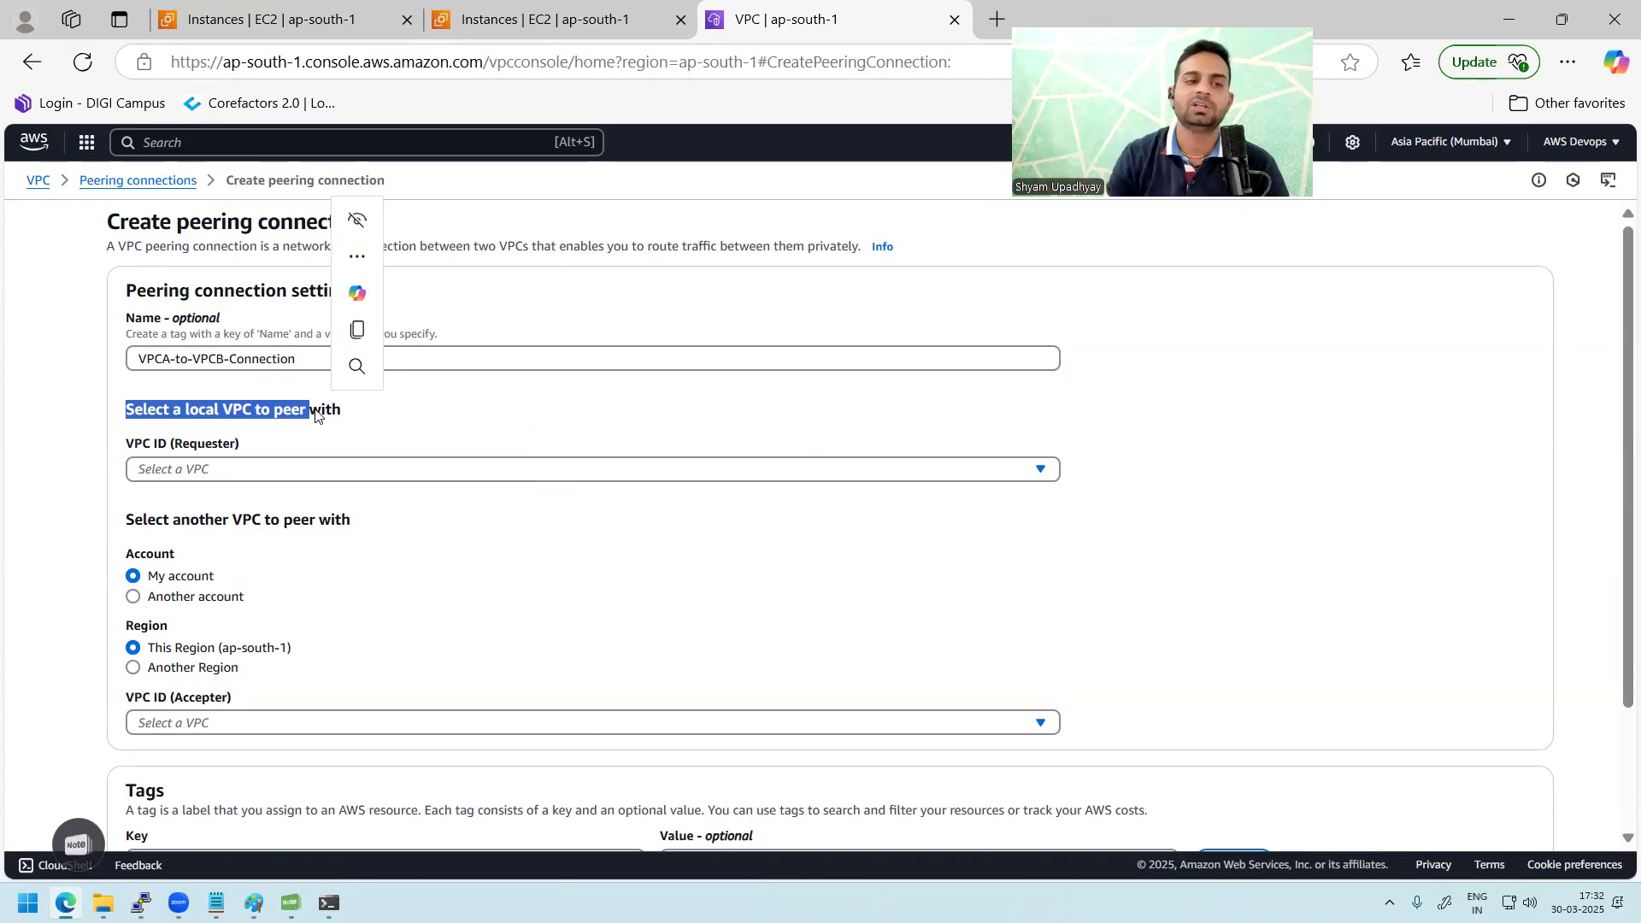
click(368, 469)
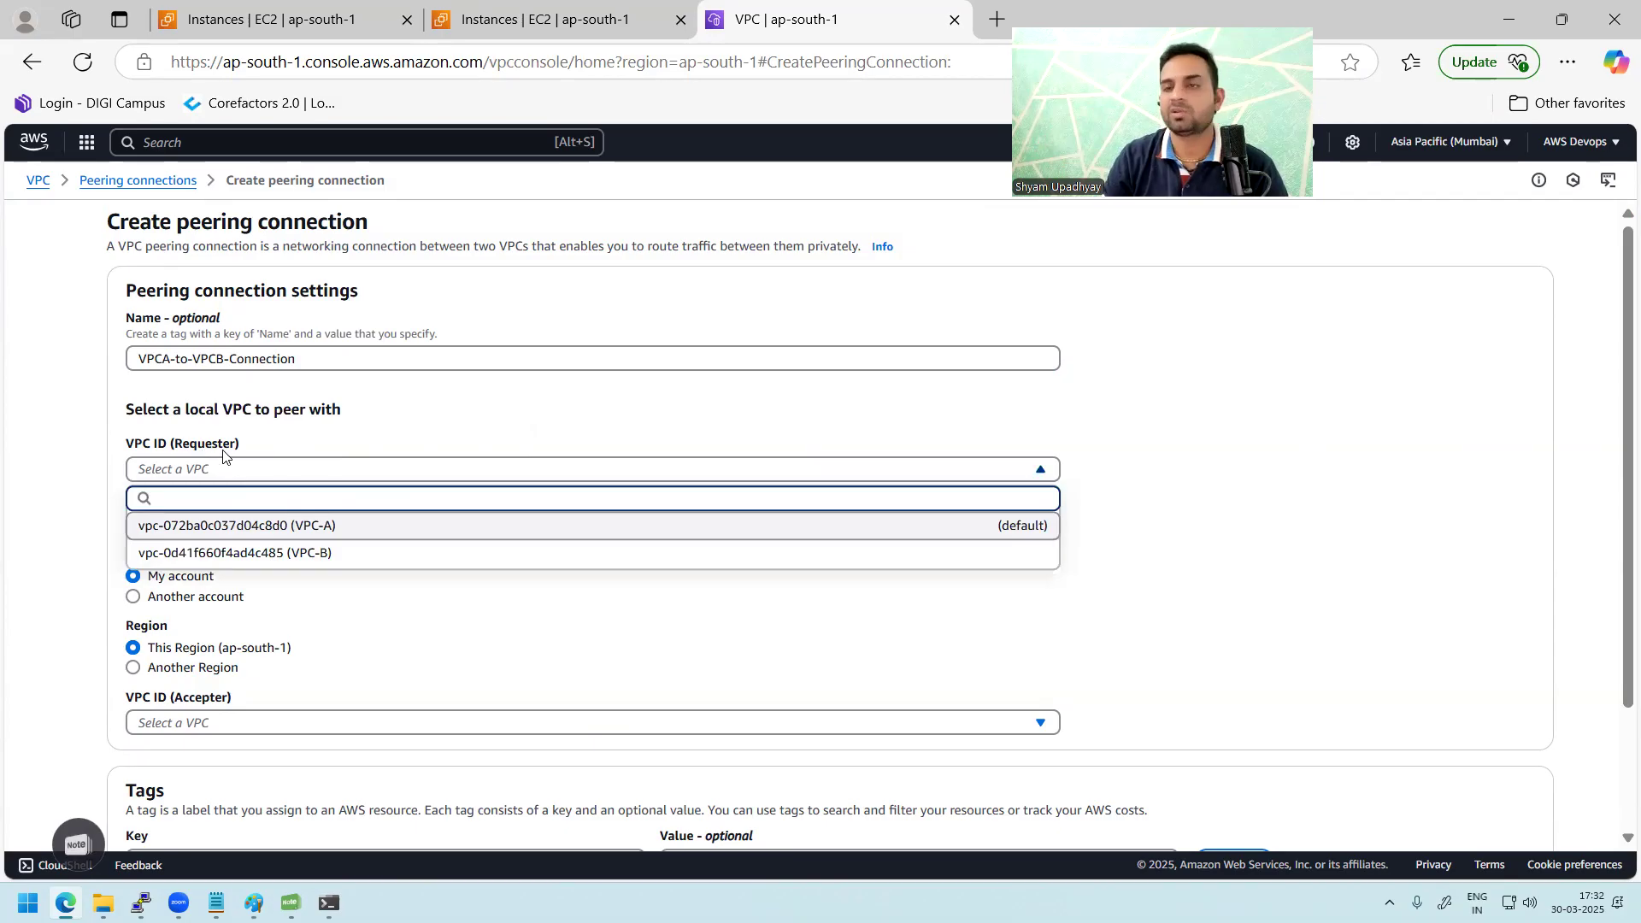
click(317, 531)
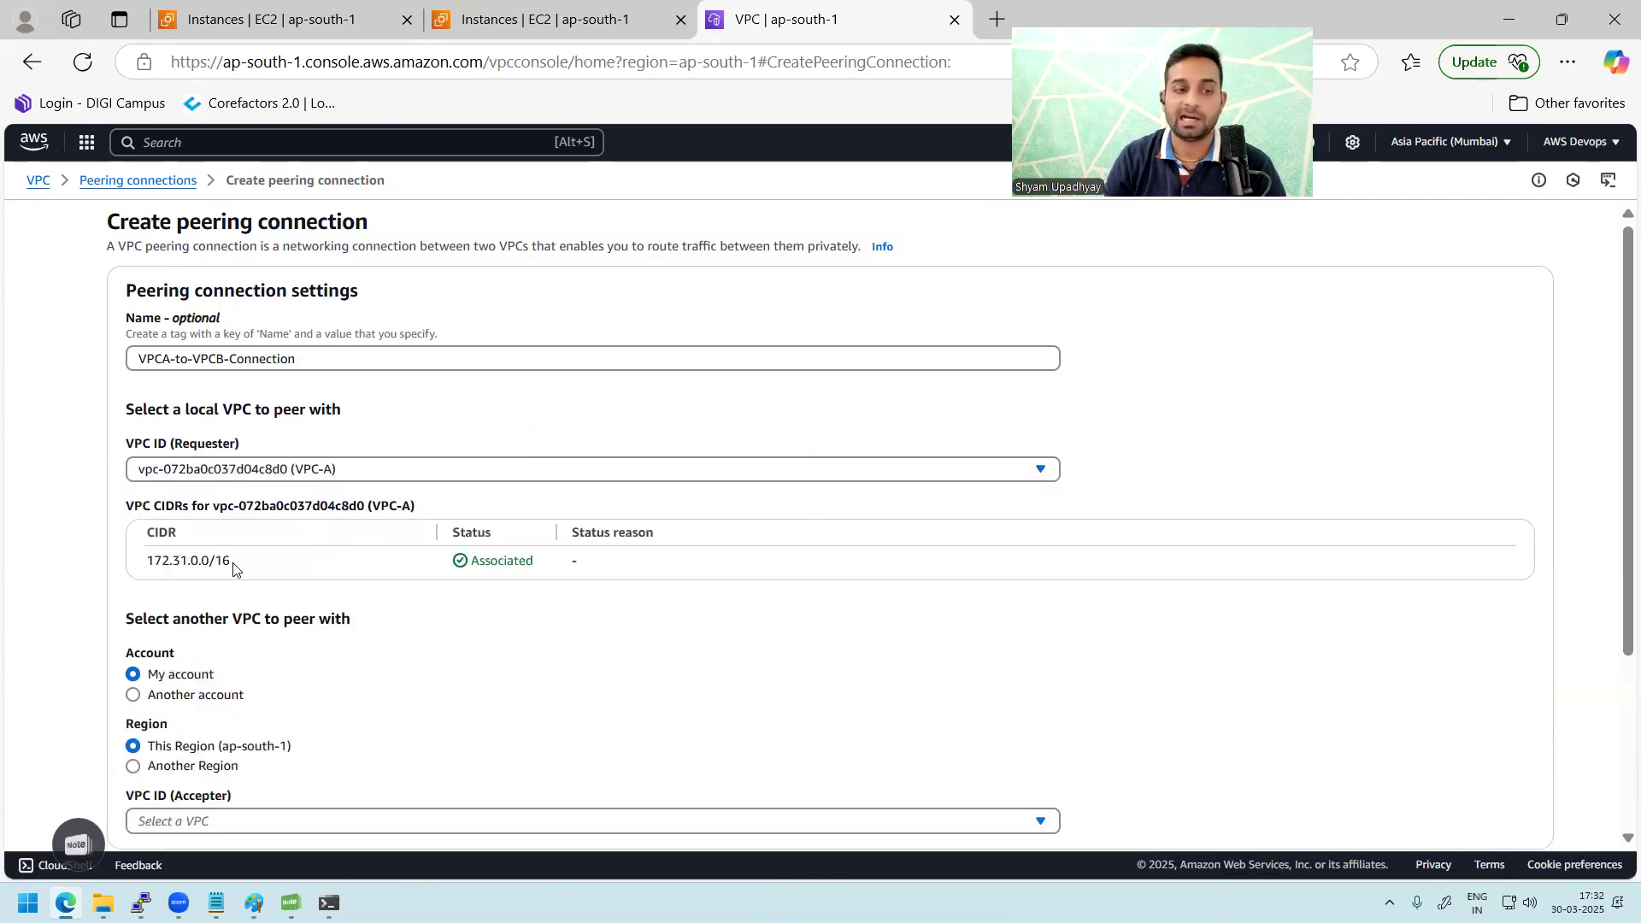
drag(233, 562, 150, 568)
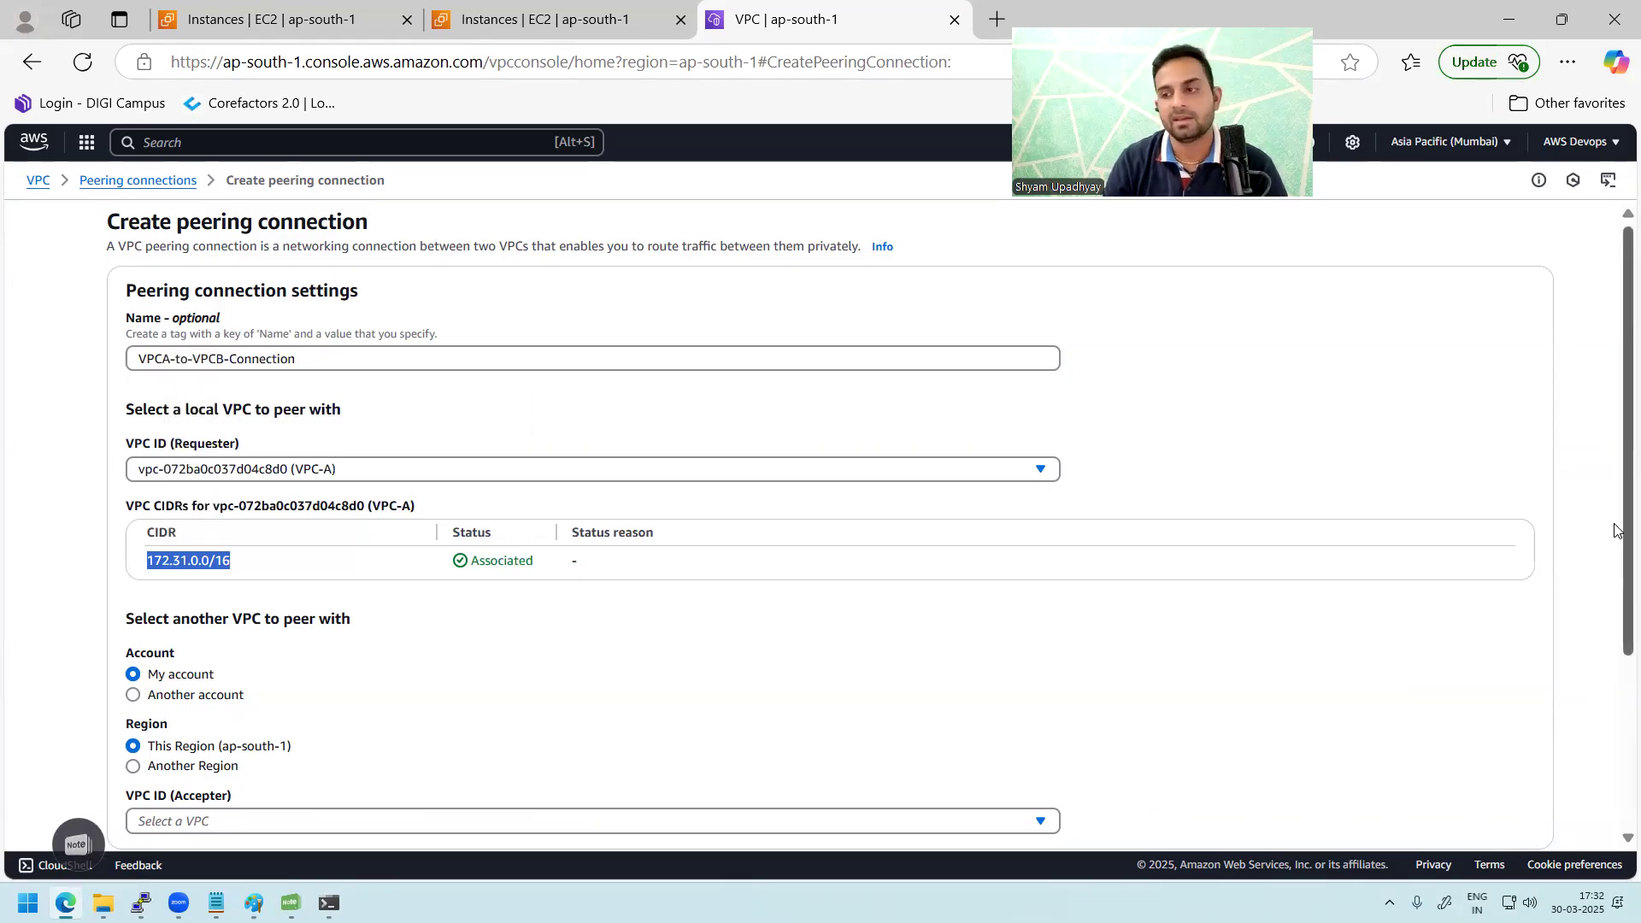
- Keep My account and This Region (ap-south-1) for the other VPC, and select VPC-B as the accepter
scroll(1618, 530, down, 2)
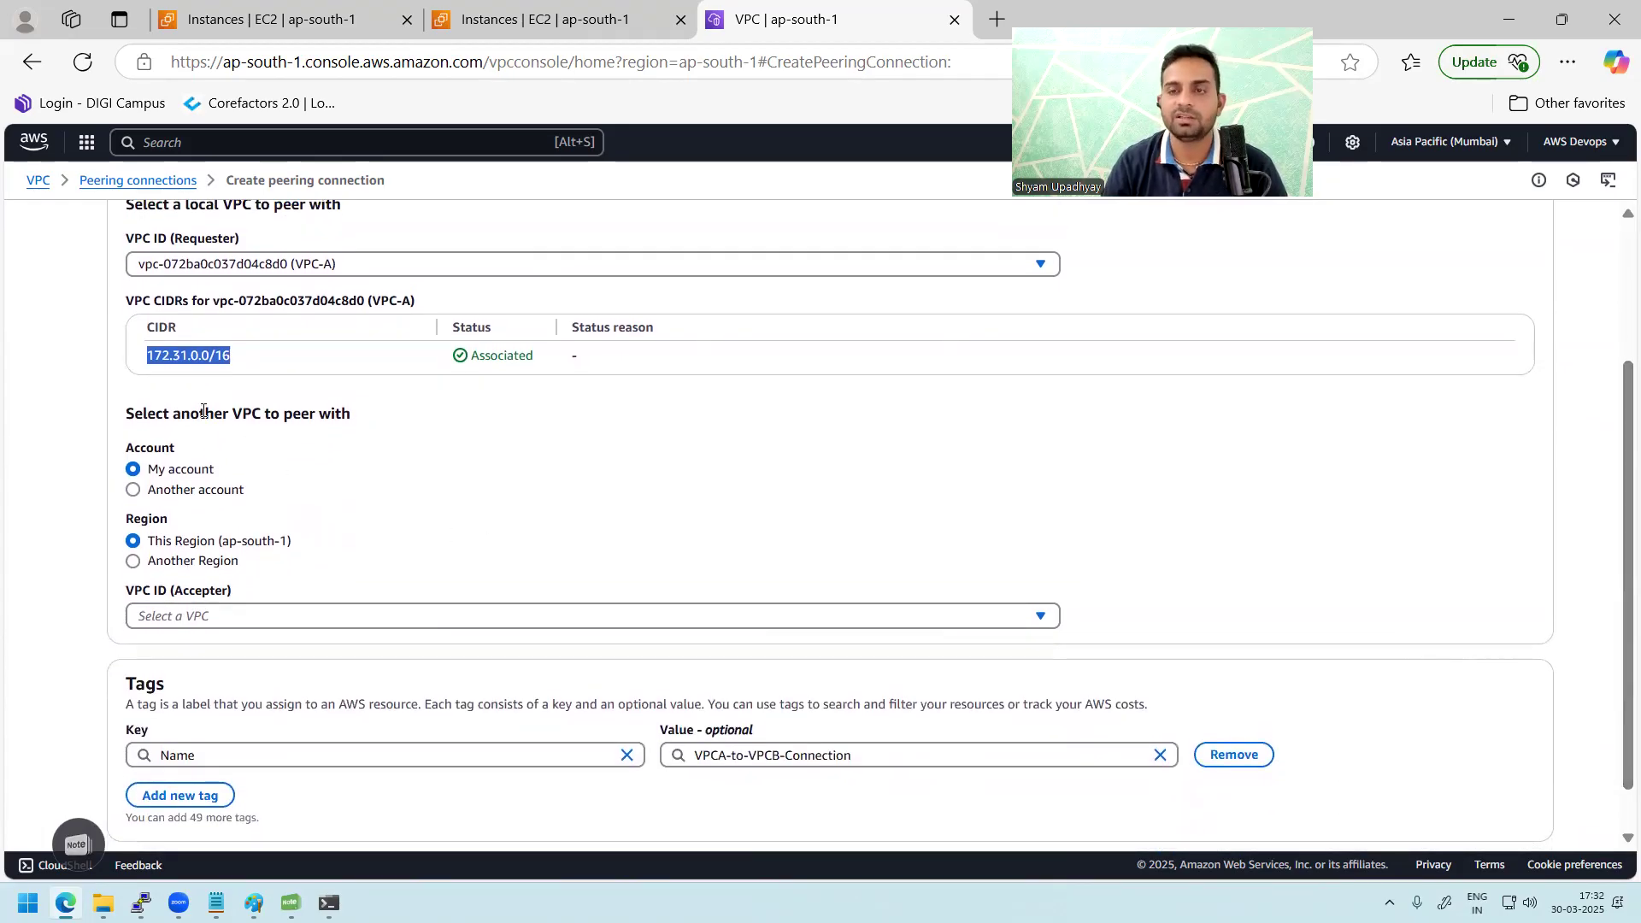
drag(221, 470, 170, 472)
drag(292, 542, 243, 542)
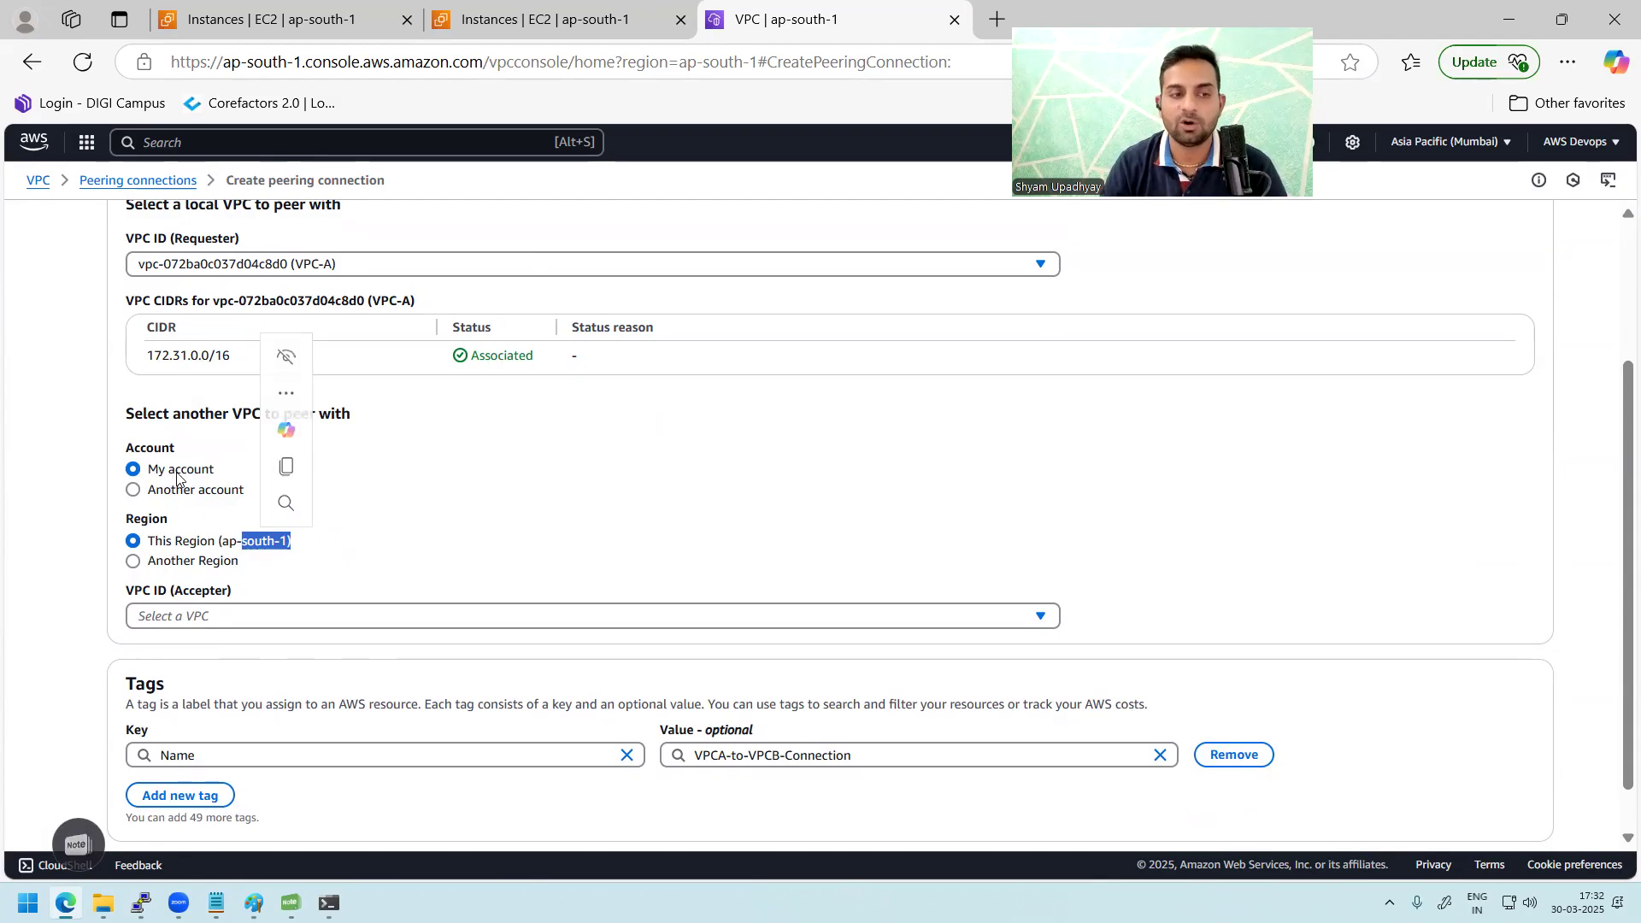
click(184, 544)
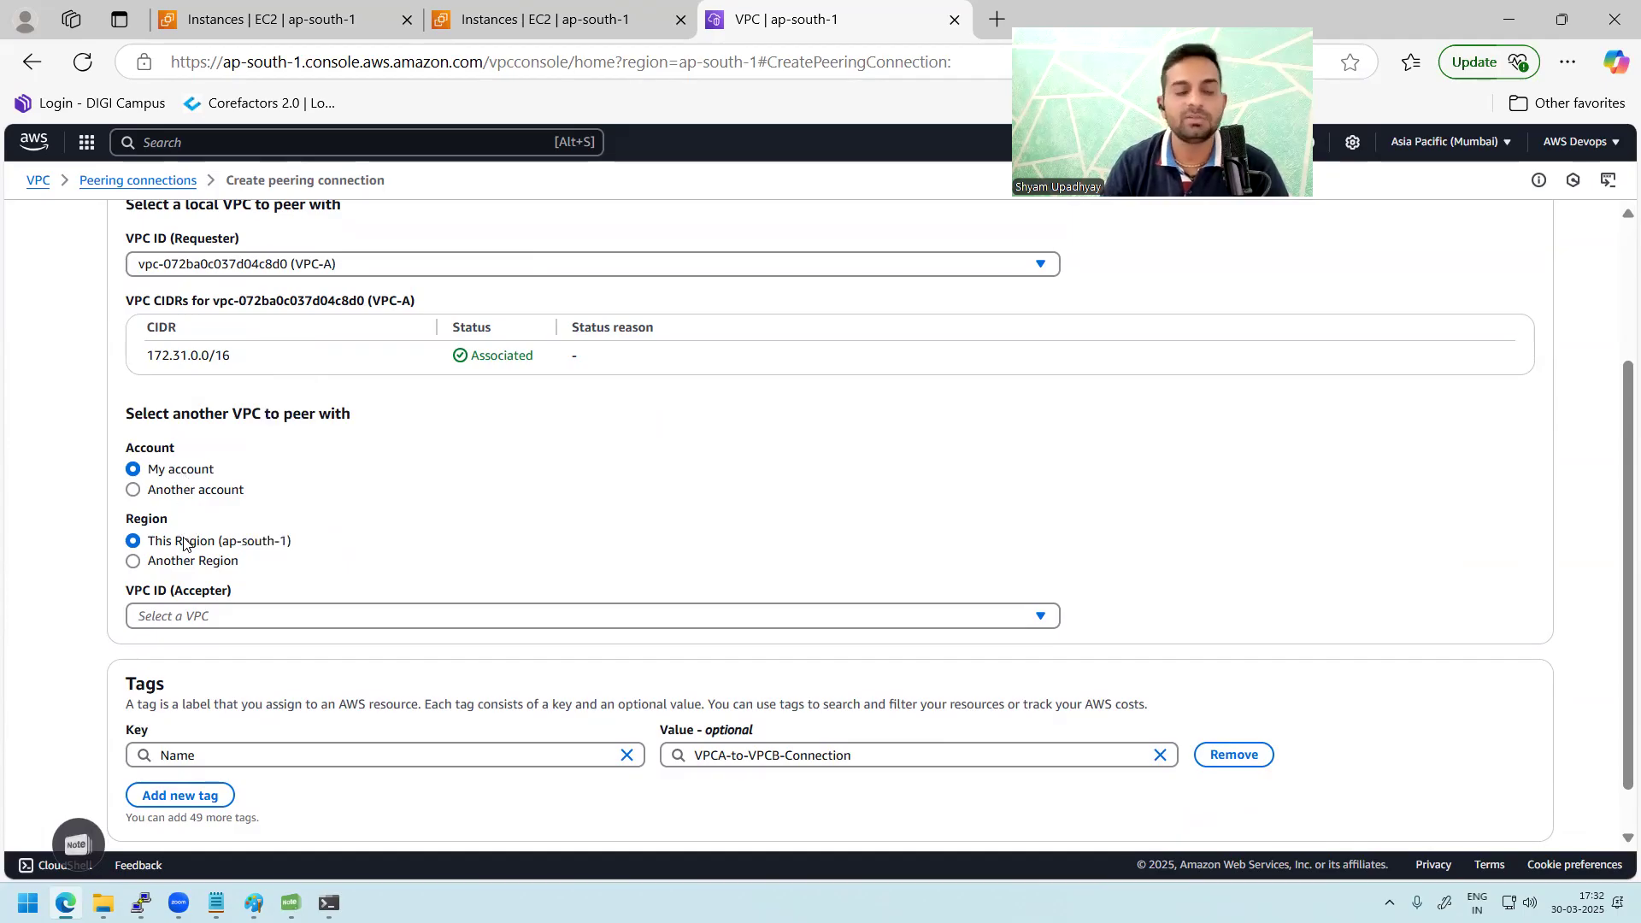
click(244, 616)
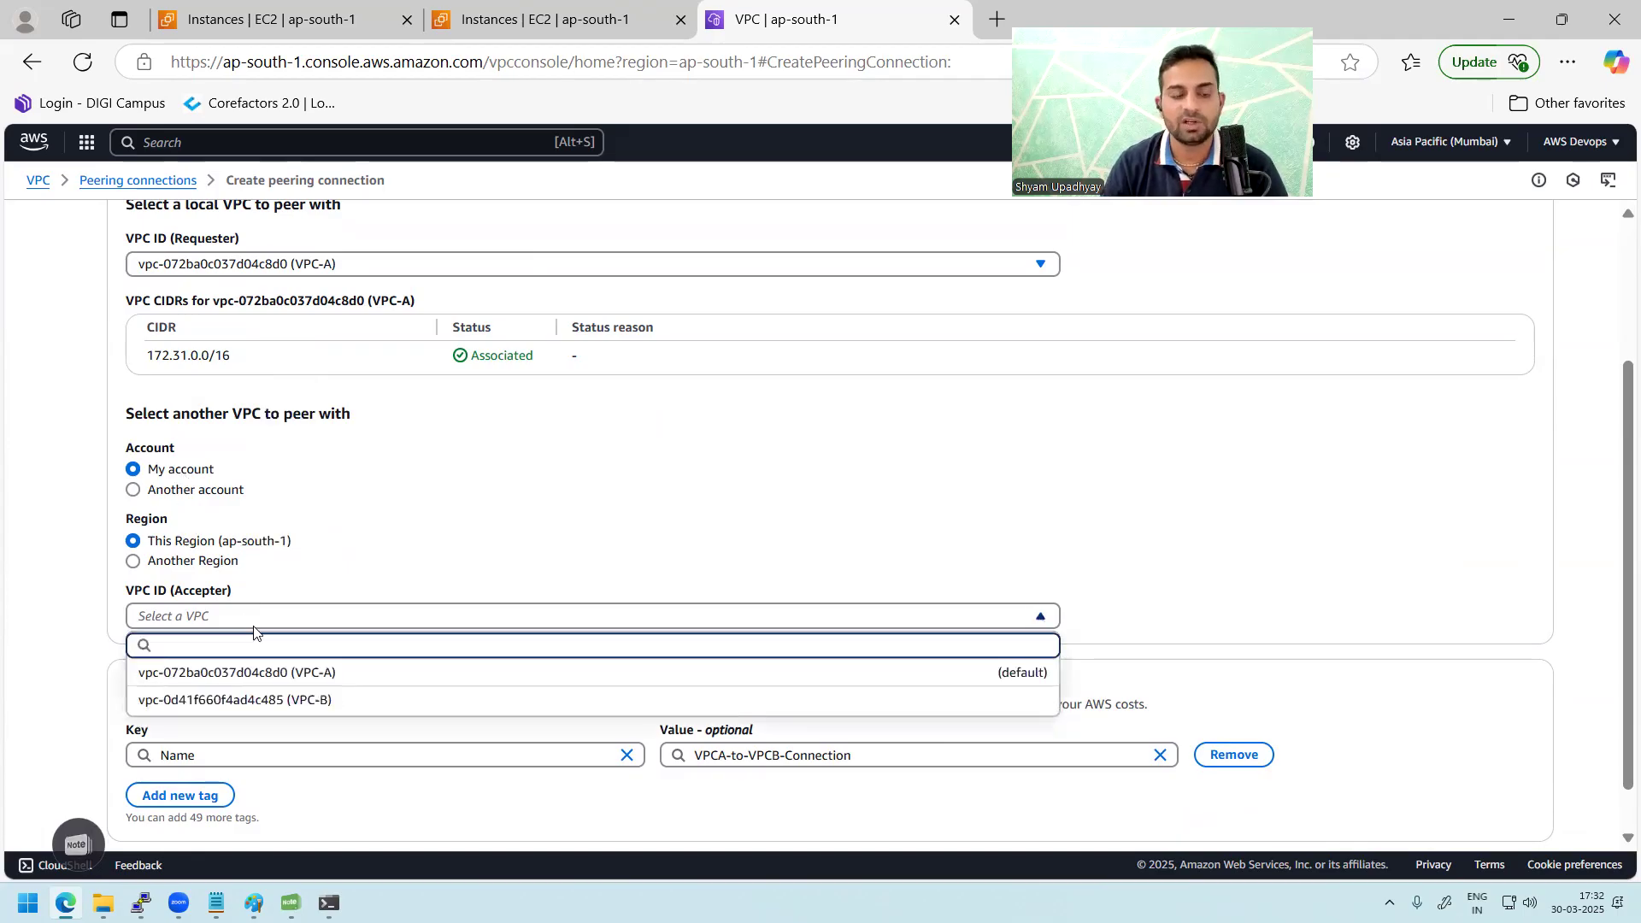
click(308, 701)
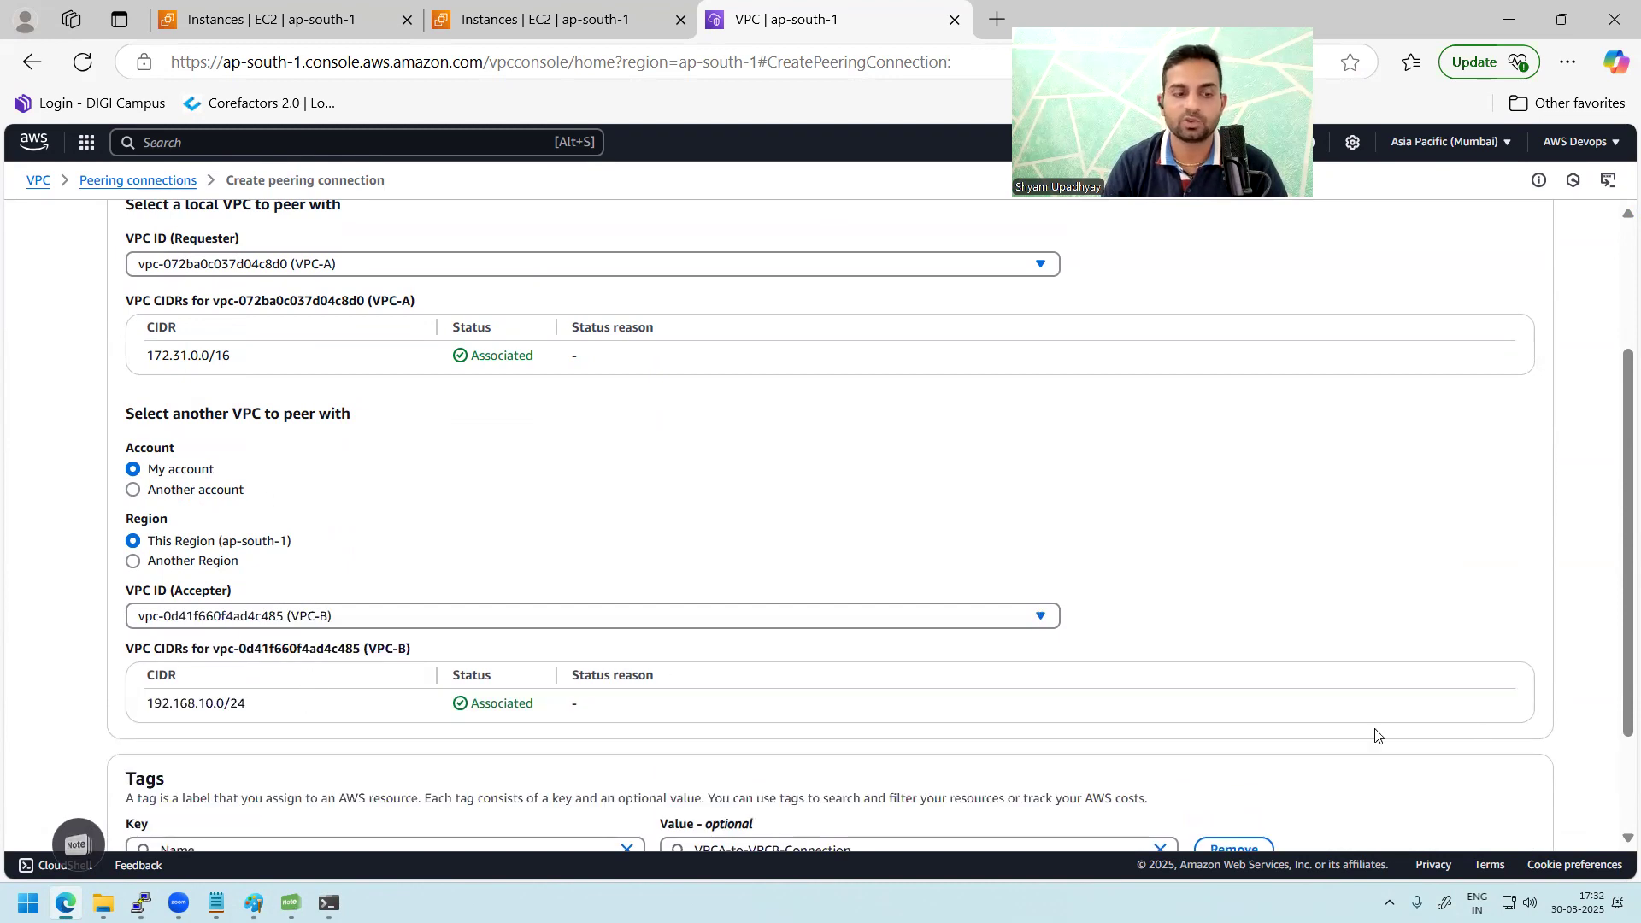
- Create the VPCA-to-VPCB-Connection peering connection and dismiss the resulting notification
scroll(1617, 578, down, 2)
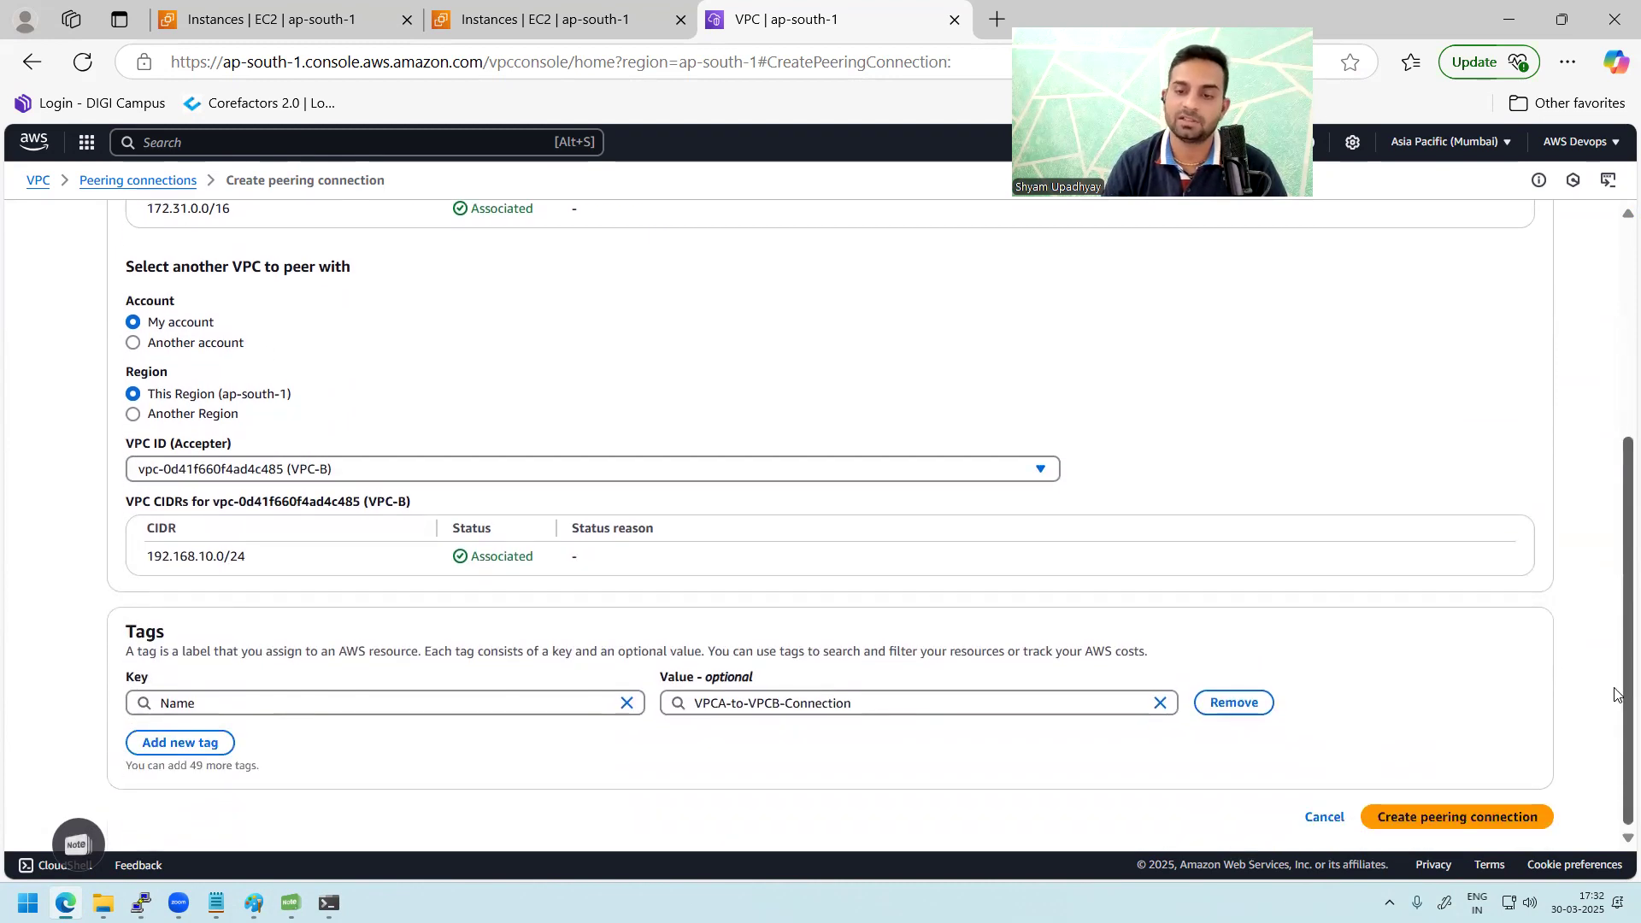
click(1481, 816)
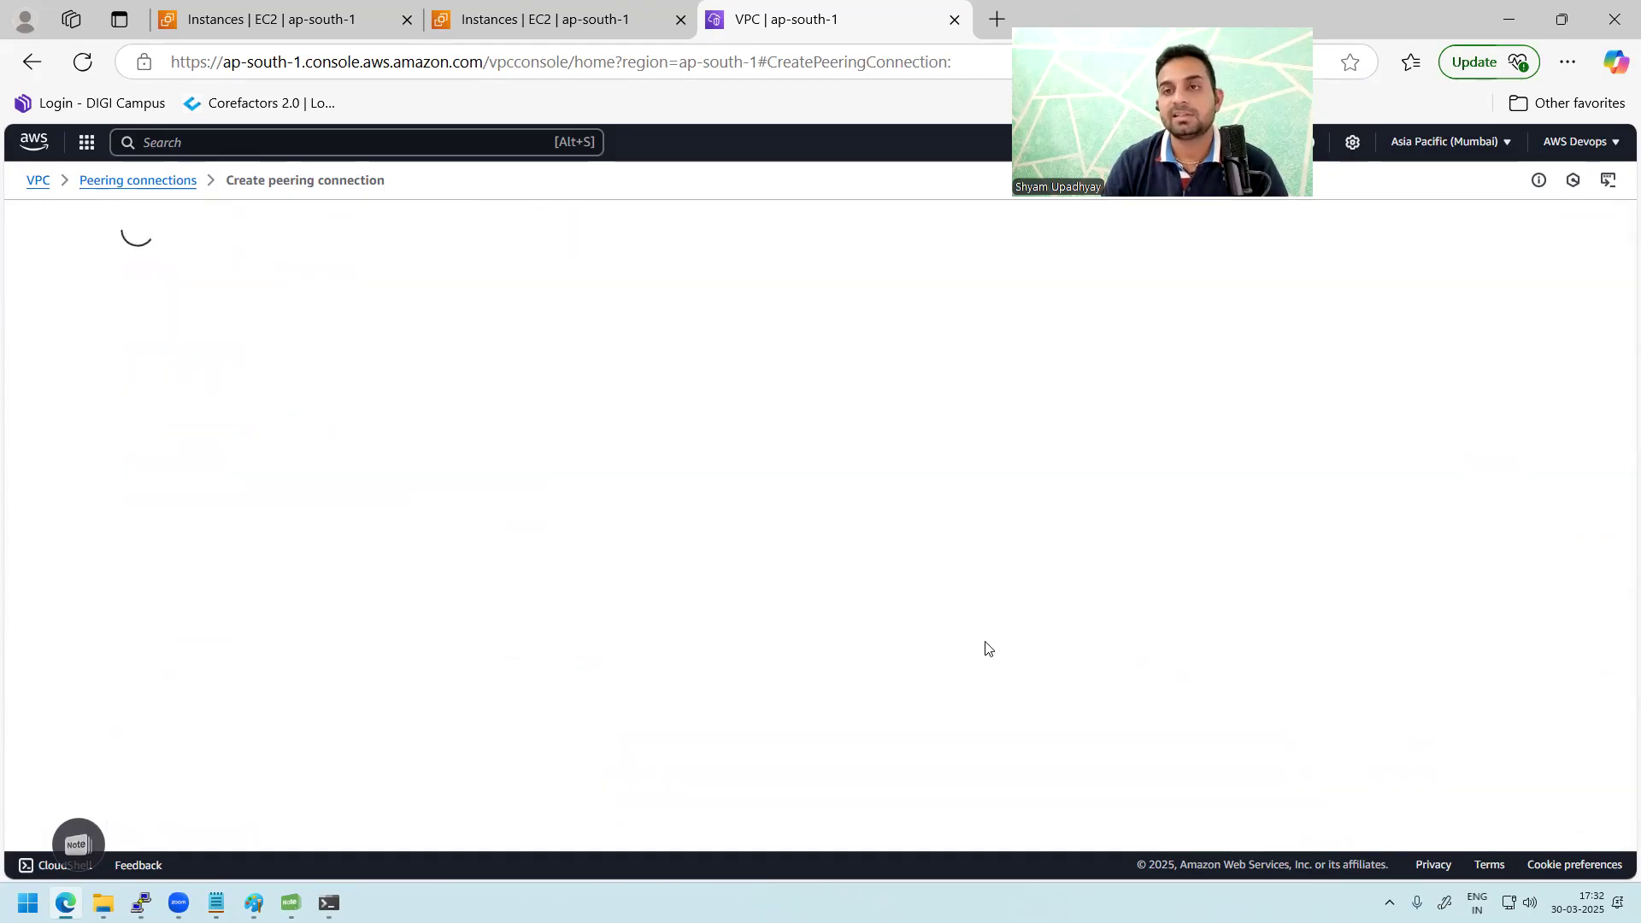
click(1596, 221)
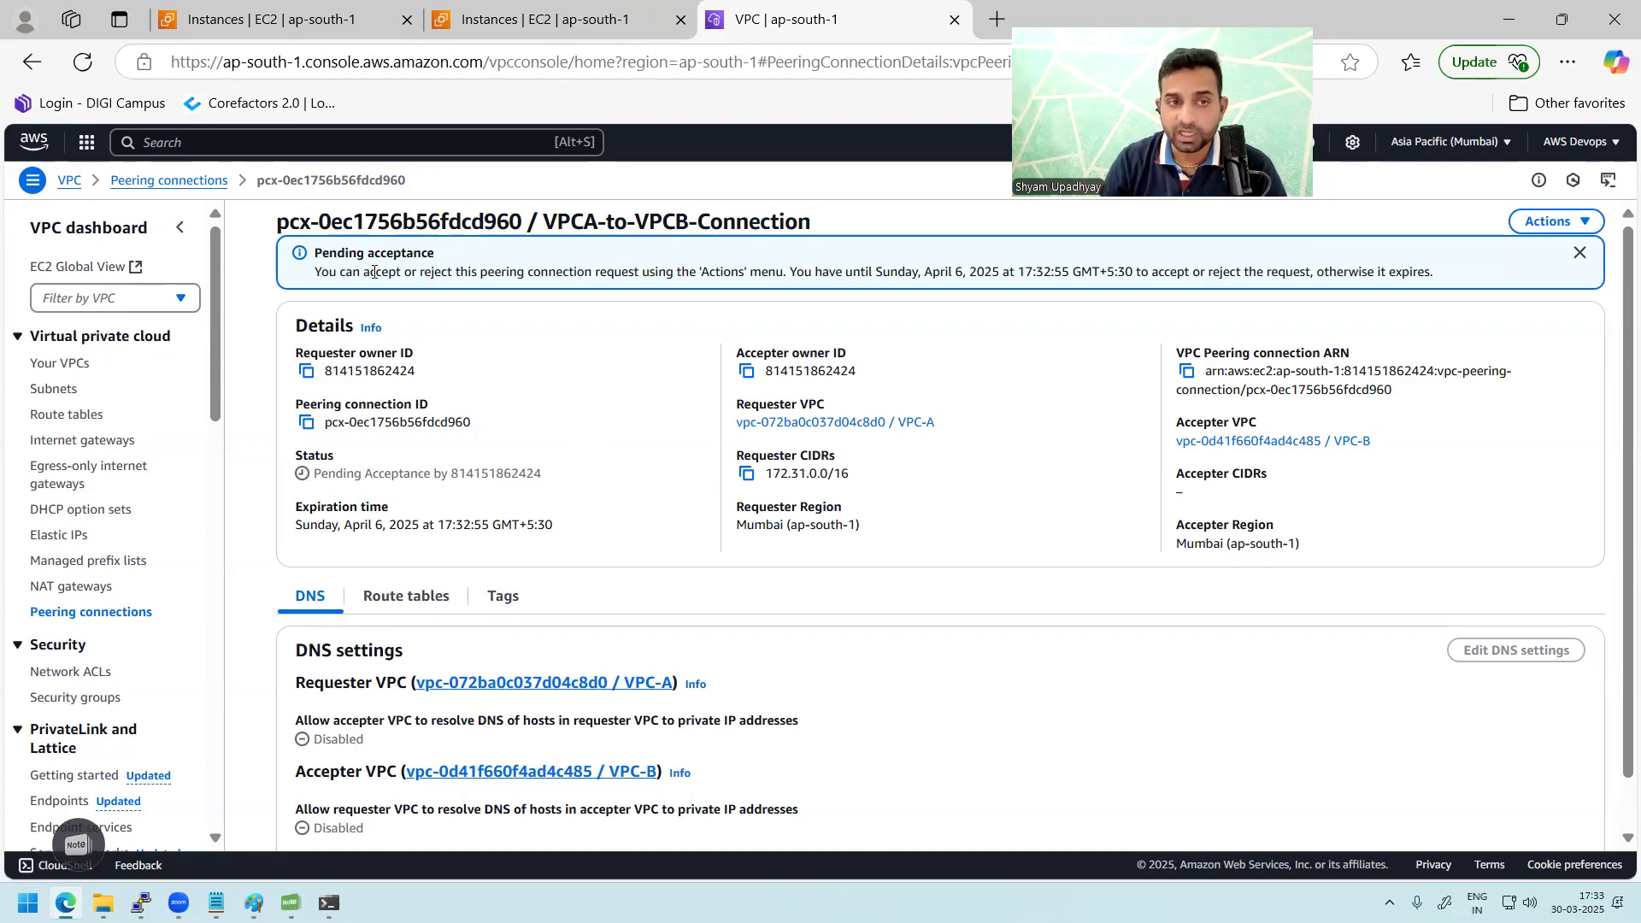
- Review the pending acceptance notice, then compare the requester and accepter owner IDs and VPCs of the peering connection
drag(593, 273, 783, 274)
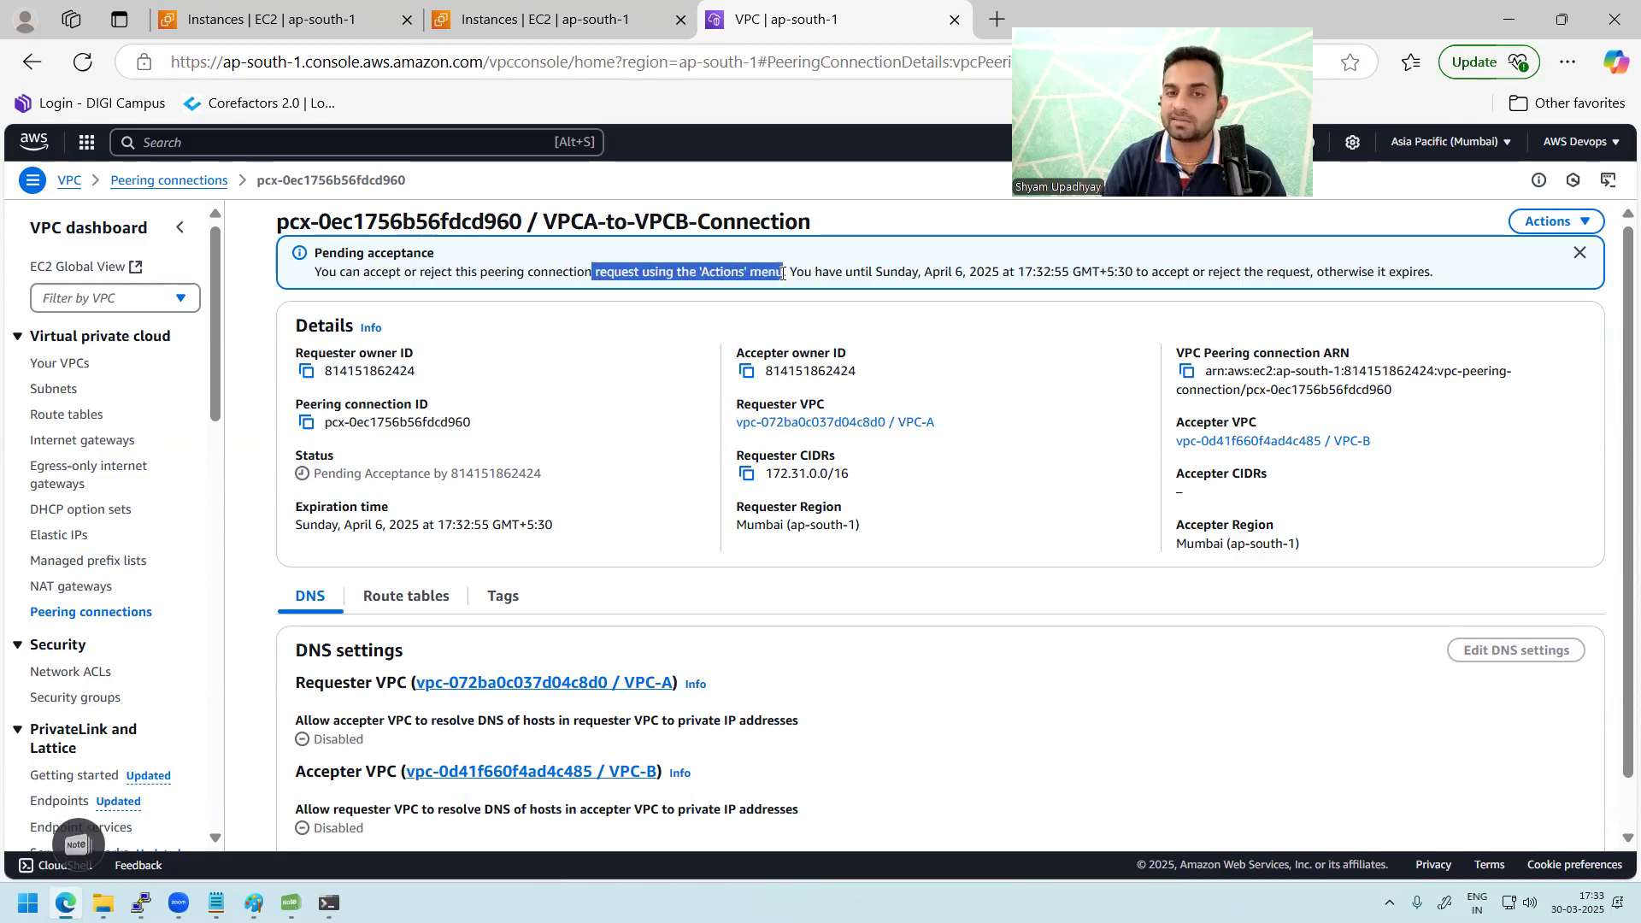
click(963, 274)
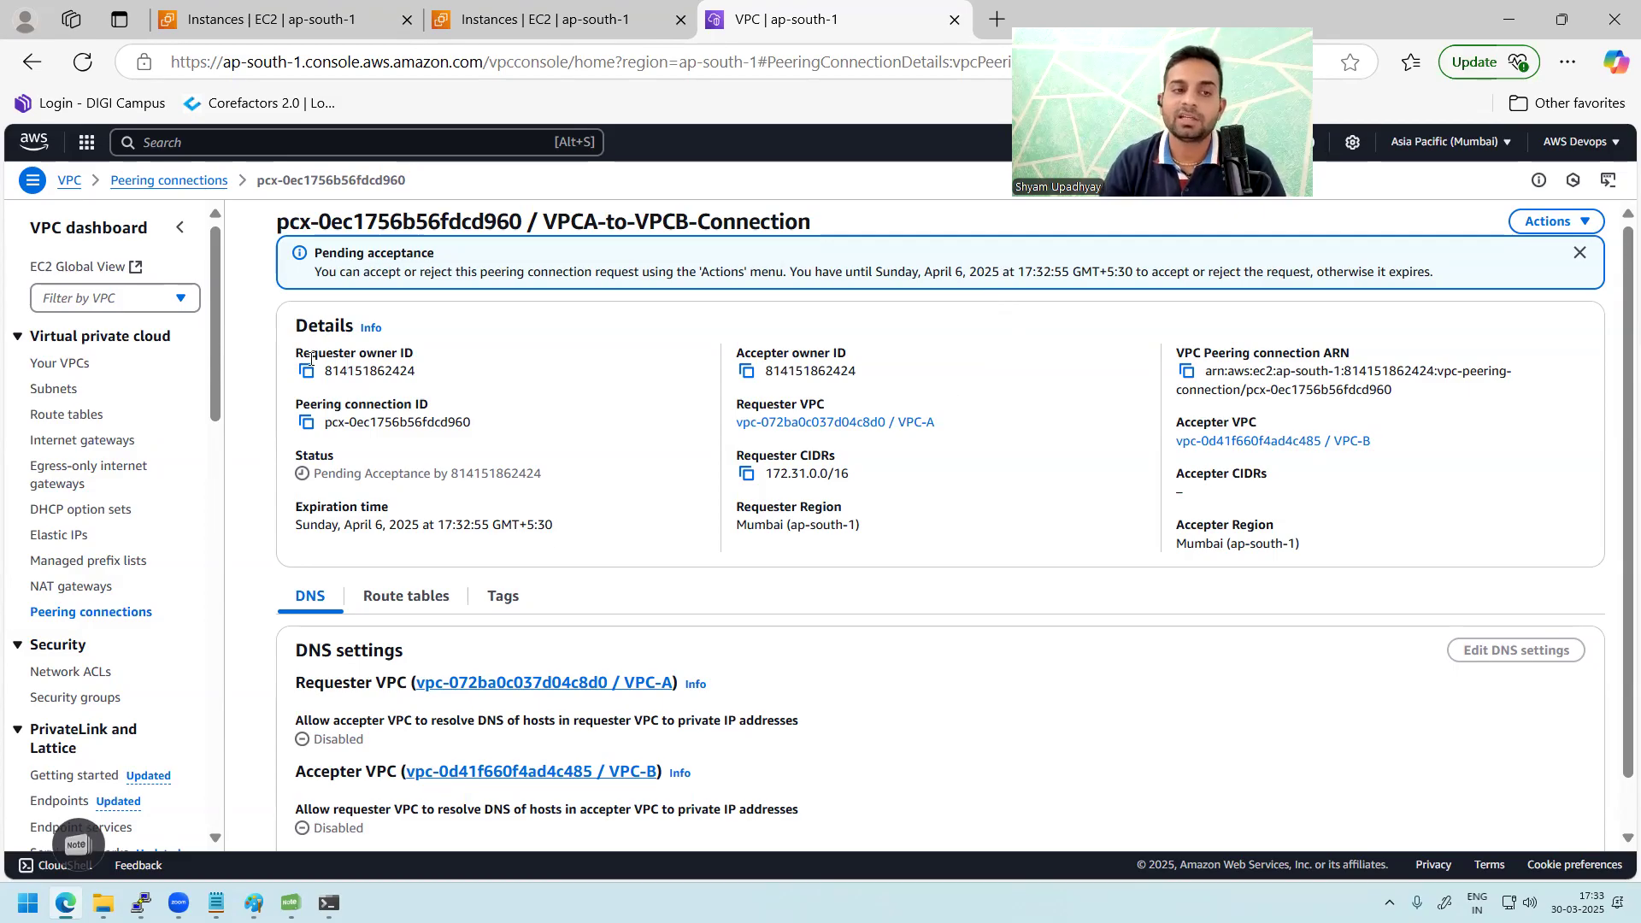
drag(333, 370, 415, 371)
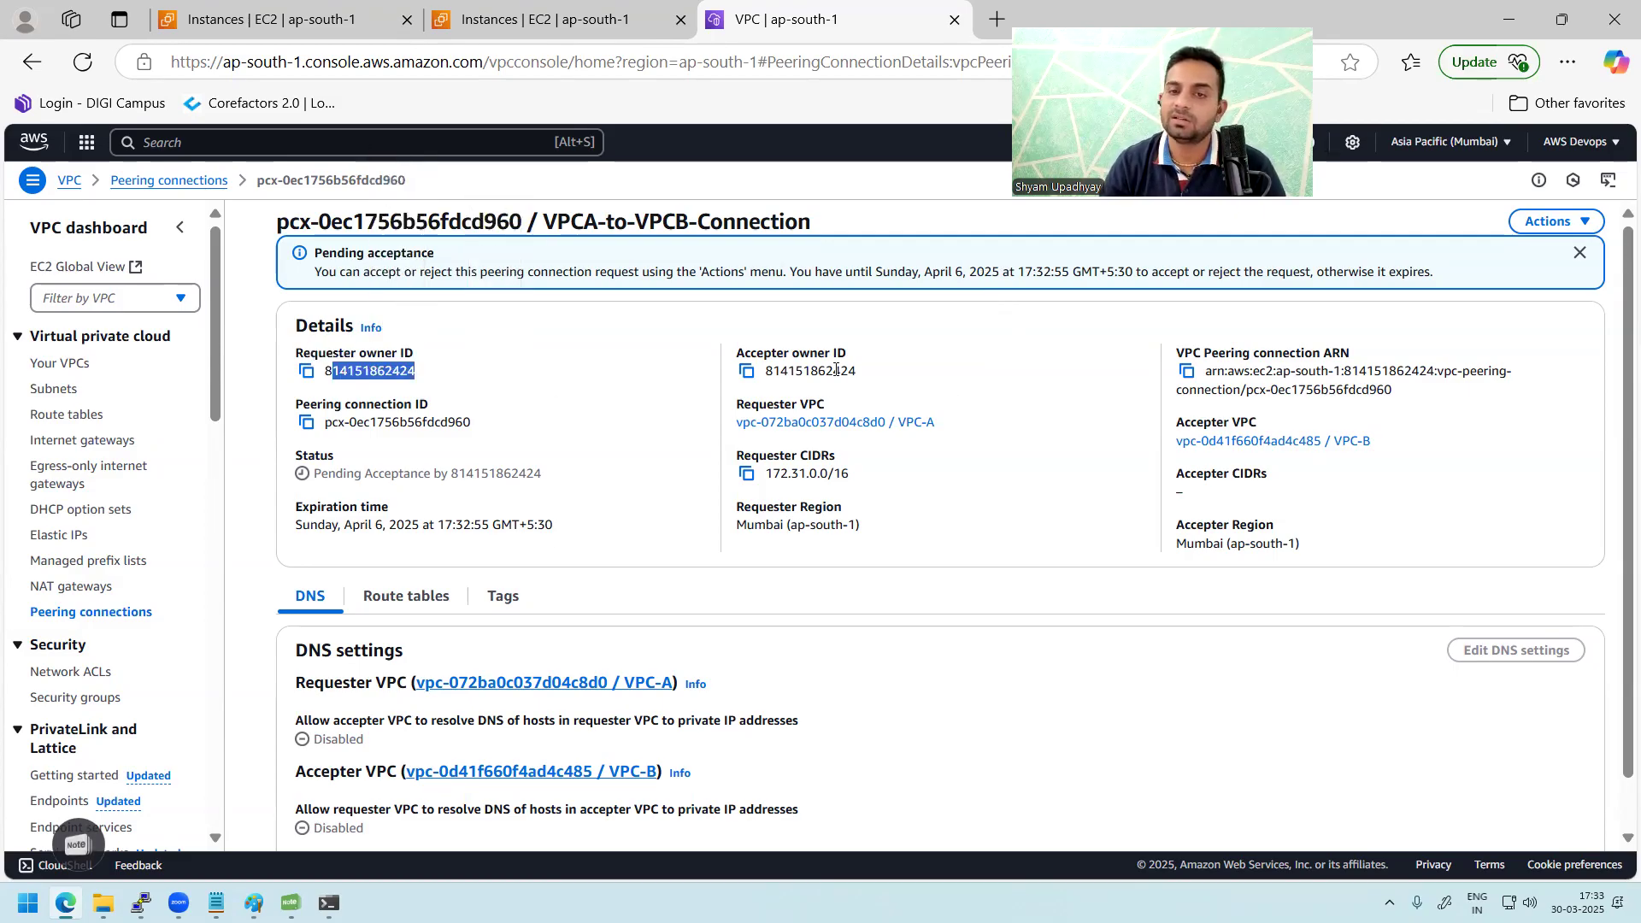
drag(810, 371, 859, 373)
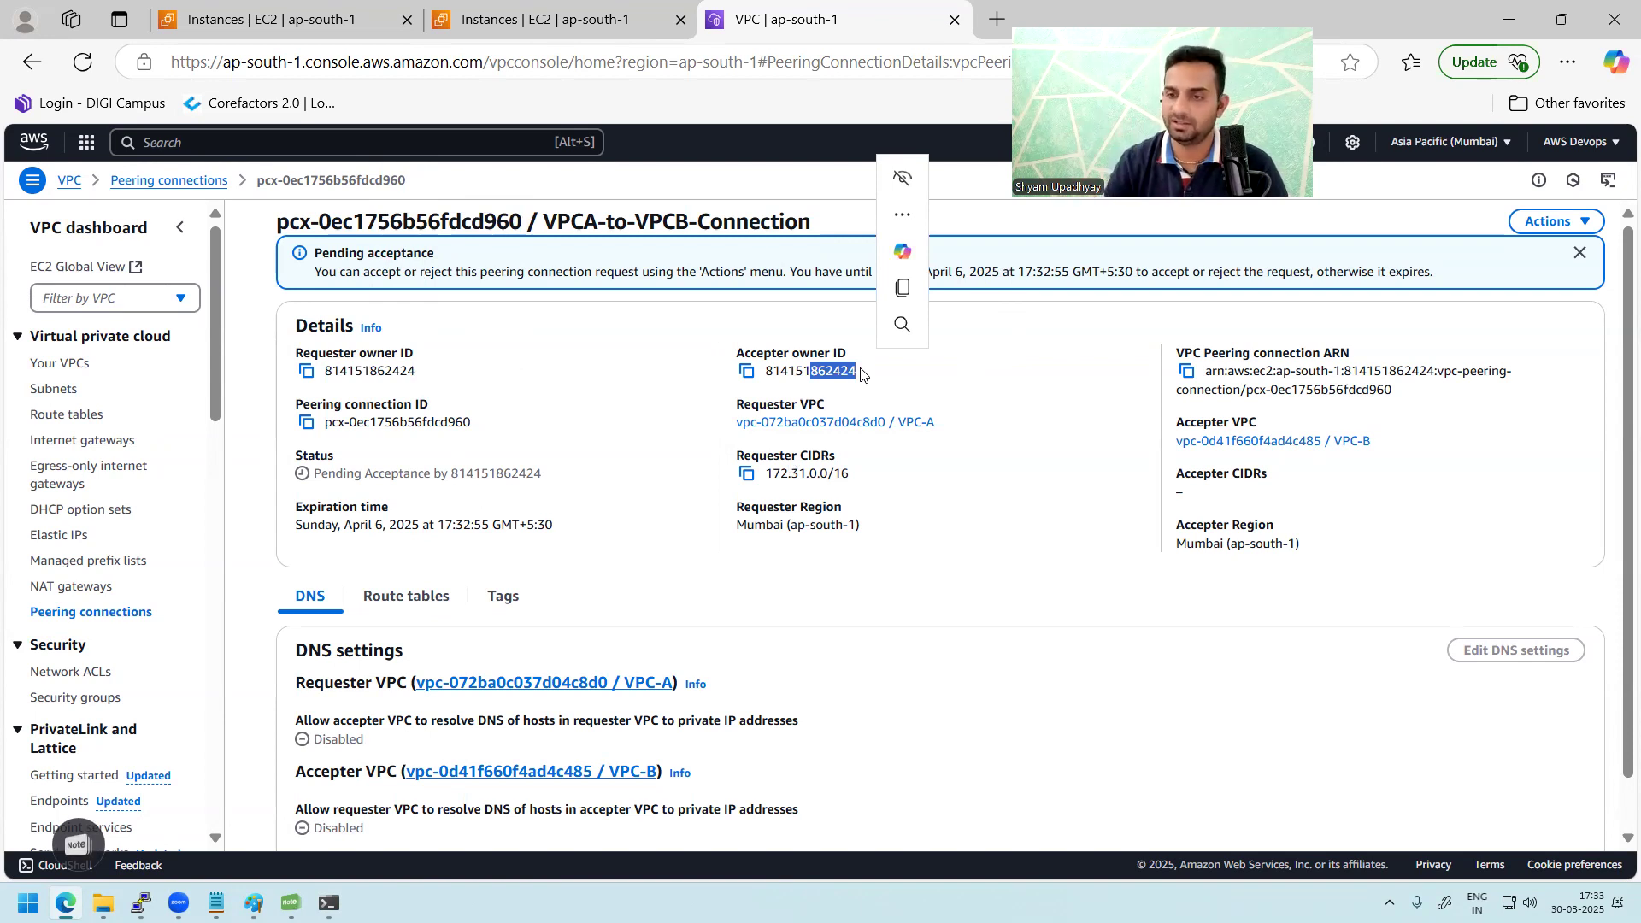
click(808, 403)
drag(955, 429, 878, 426)
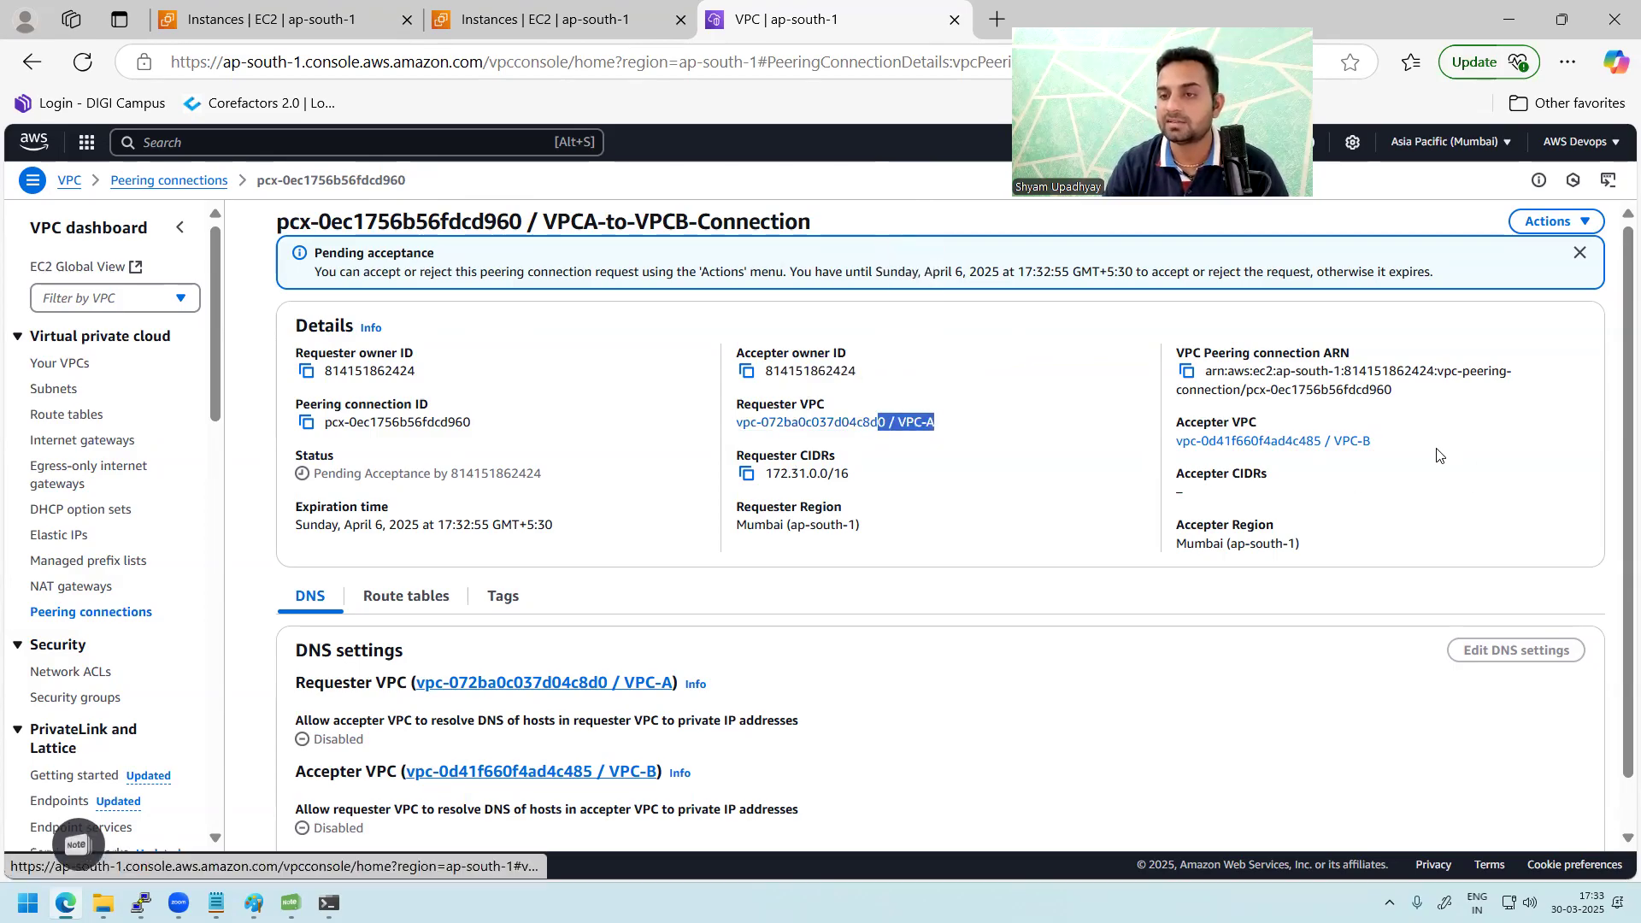
drag(1393, 446, 1196, 443)
click(996, 495)
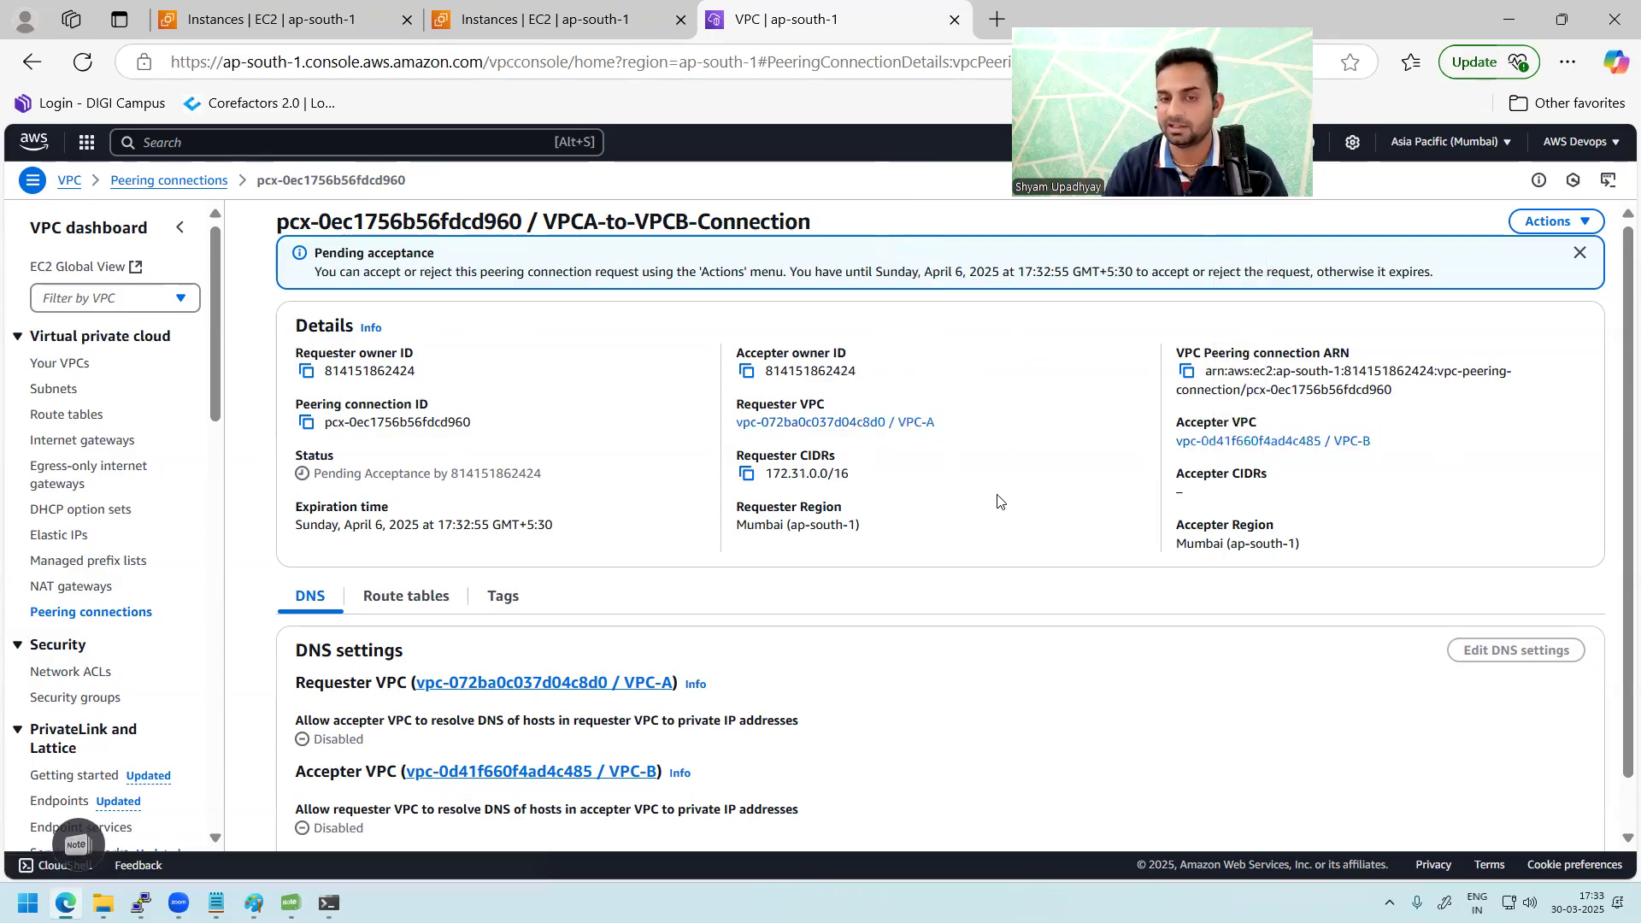
- Compare the requester and accepter CIDR entries in the pending peering connection's details
drag(840, 463, 765, 473)
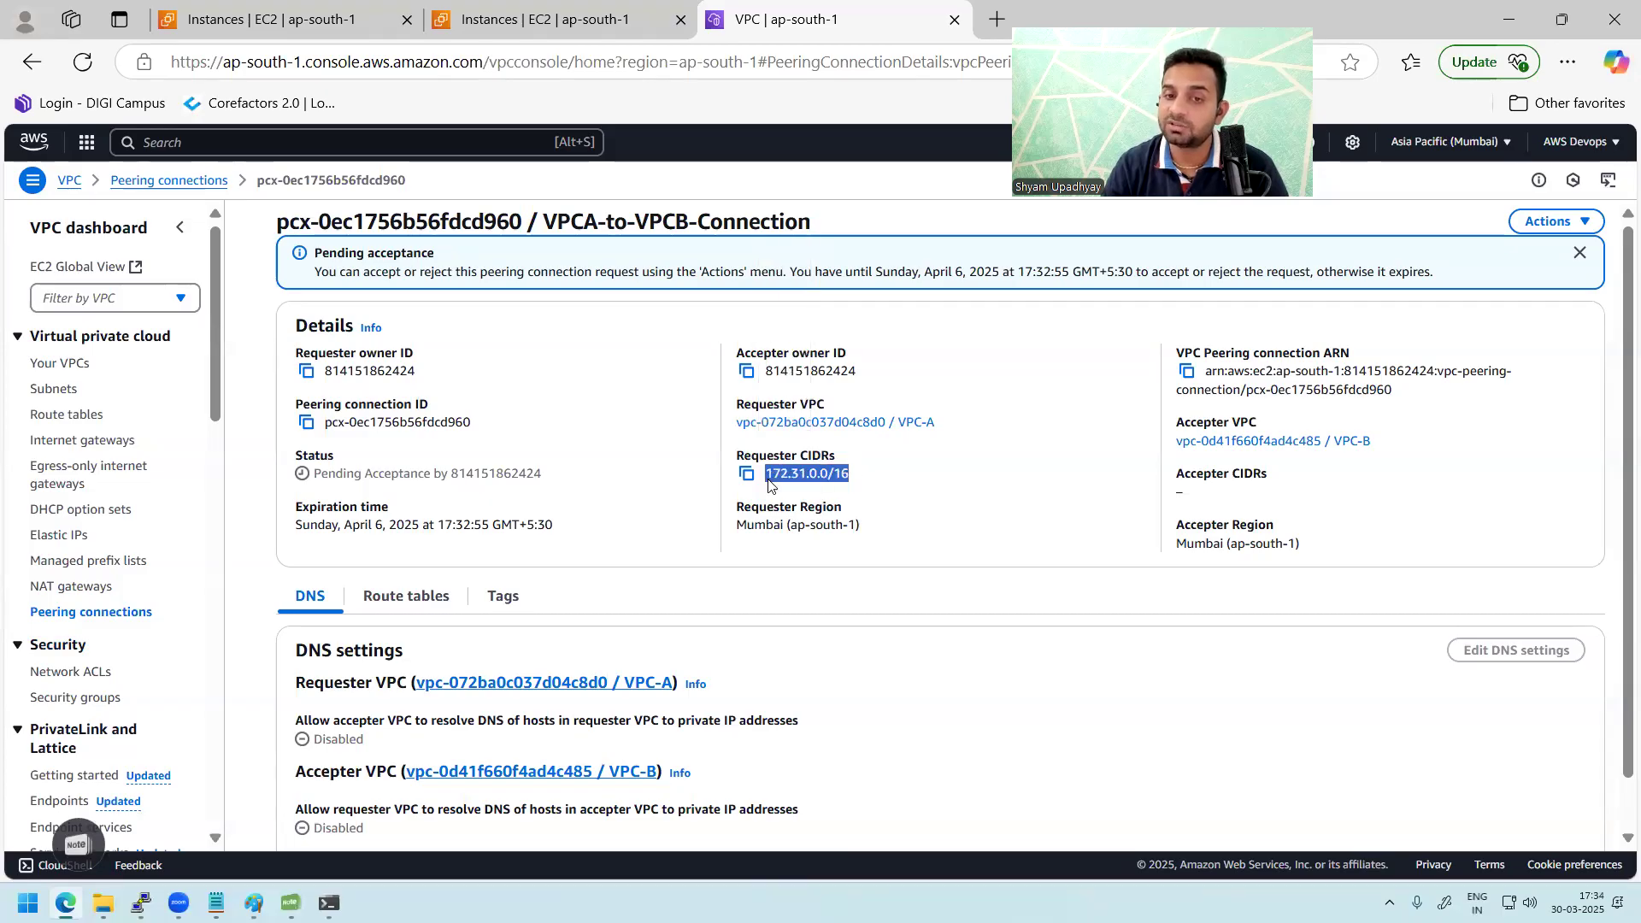
drag(1273, 497, 1137, 496)
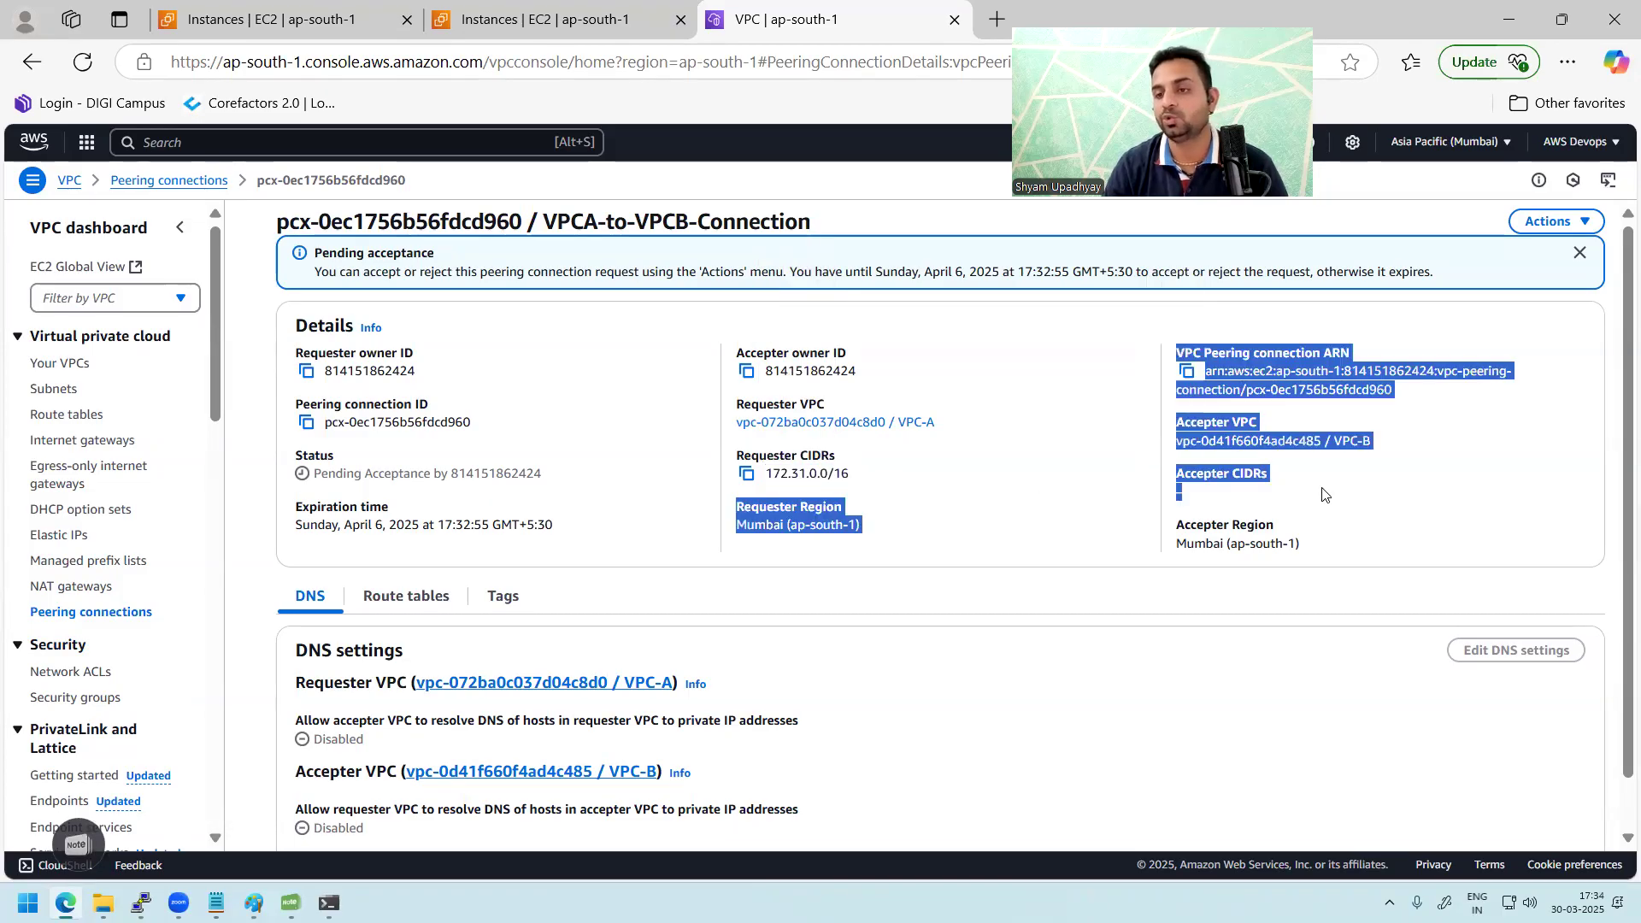
click(1353, 503)
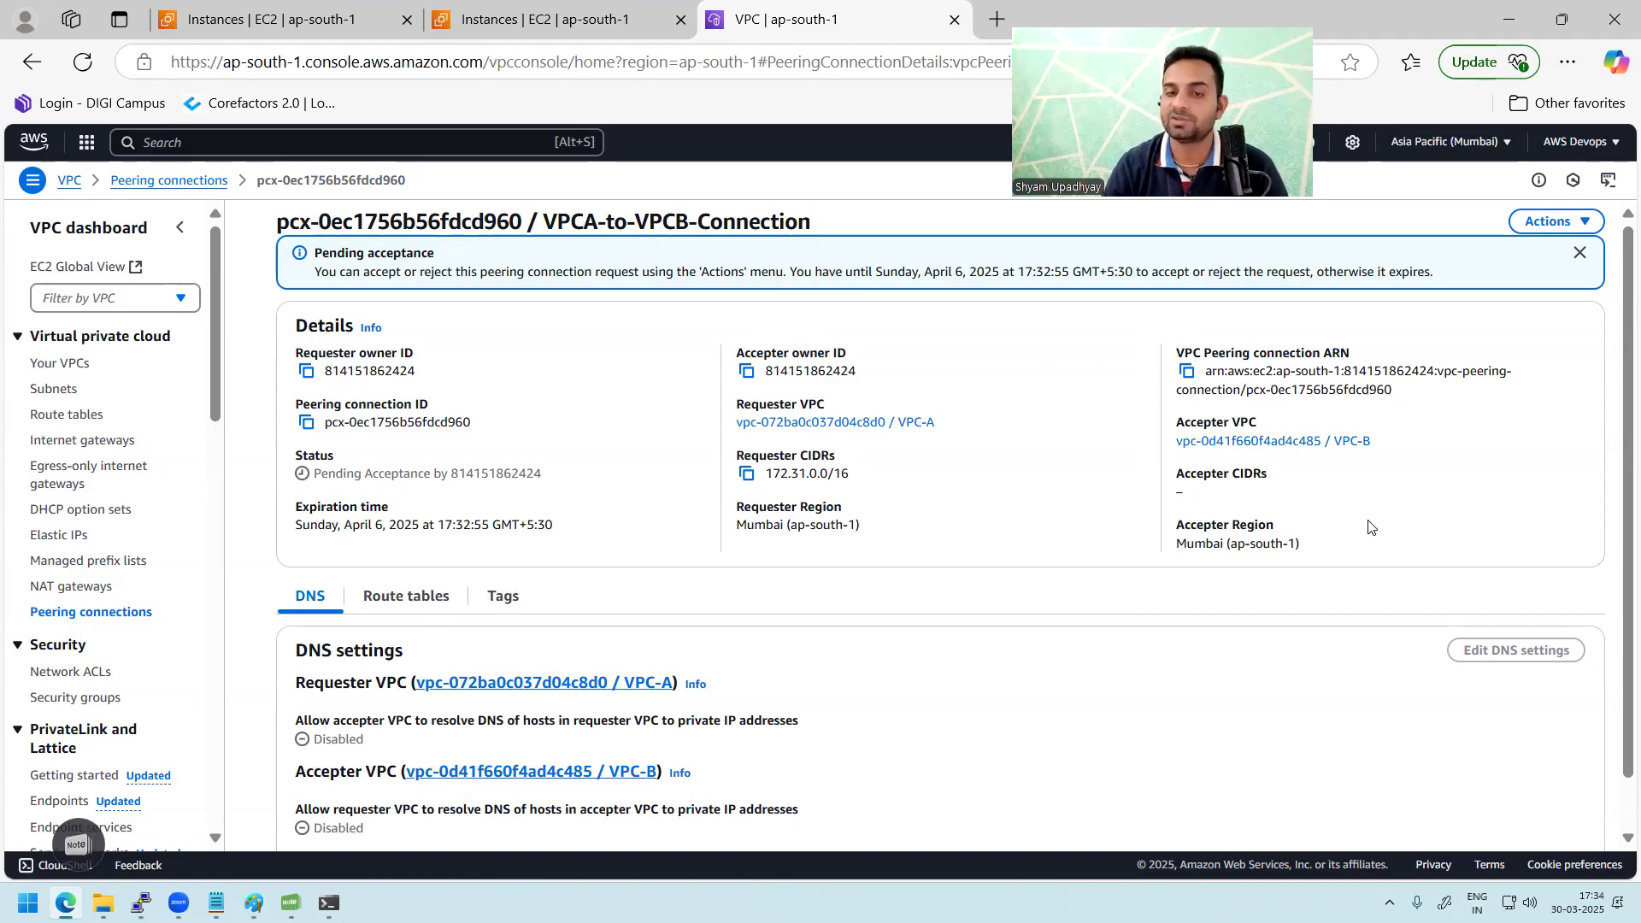
drag(1184, 474, 1339, 518)
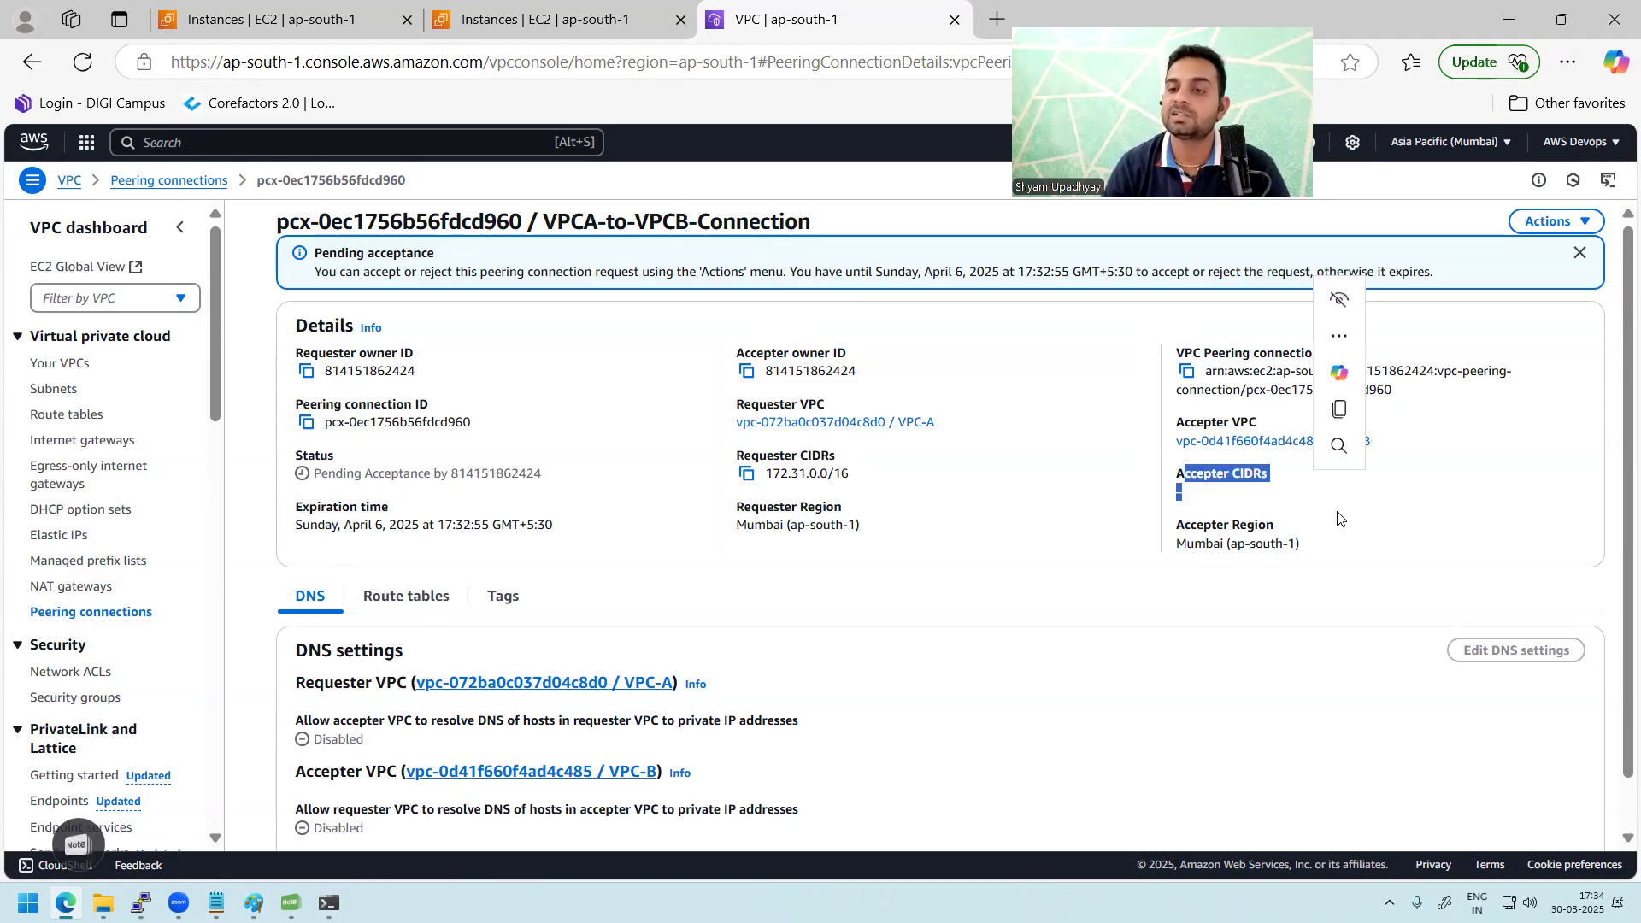
drag(1388, 446, 1350, 442)
click(1360, 502)
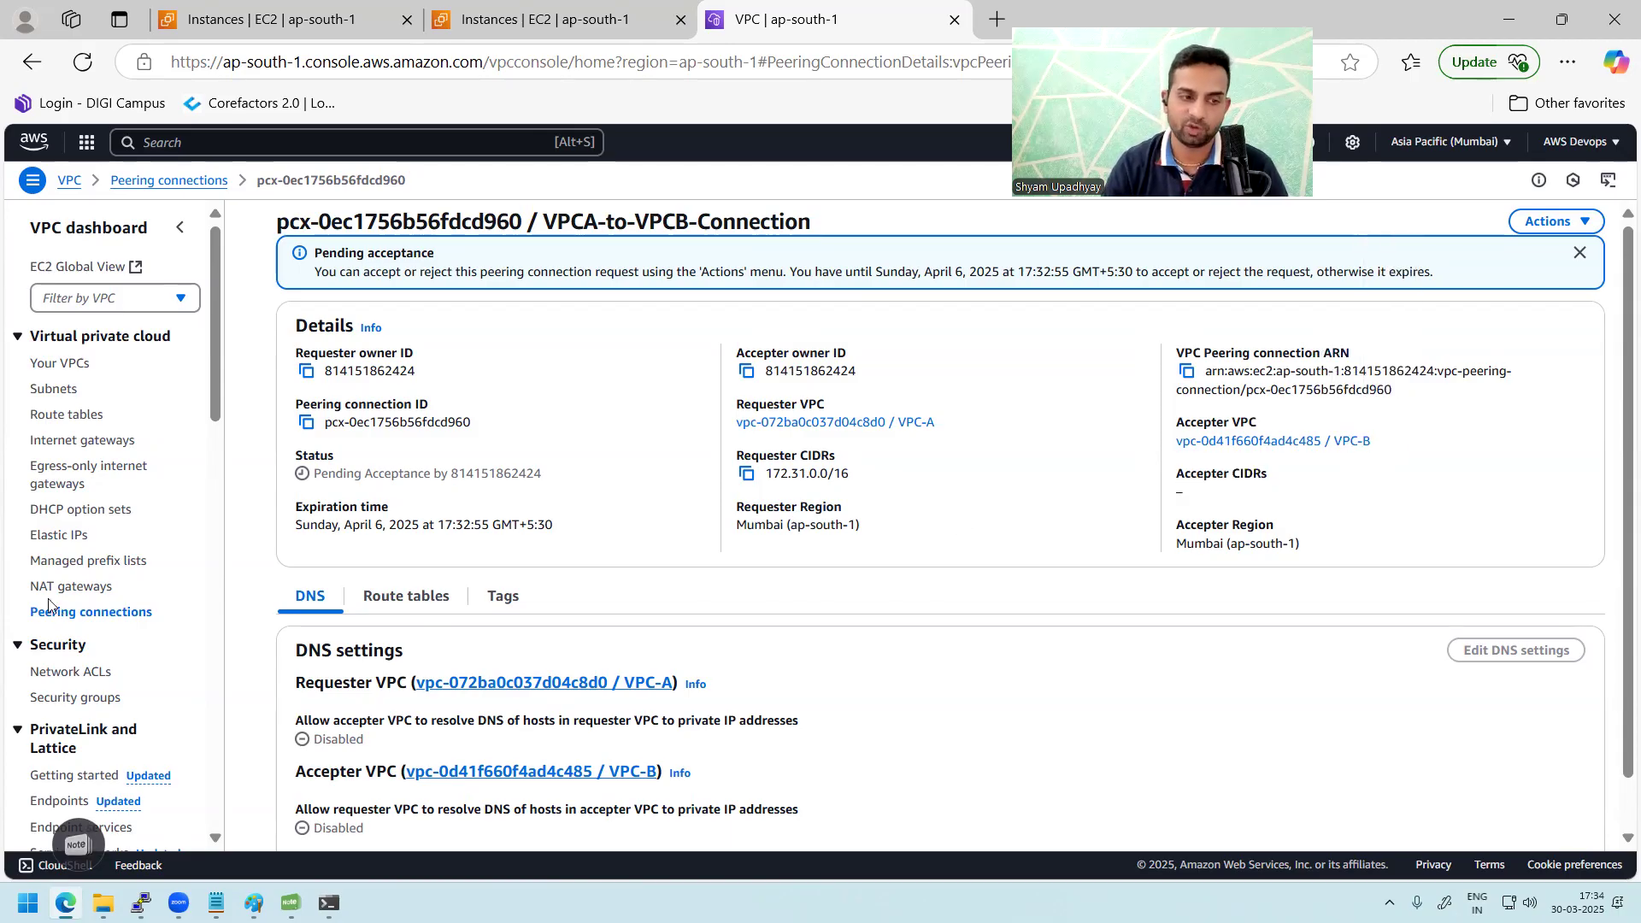
- Accept the VPCA-to-VPCB-Connection request from the peering connections list and dismiss the resulting notification
click(82, 615)
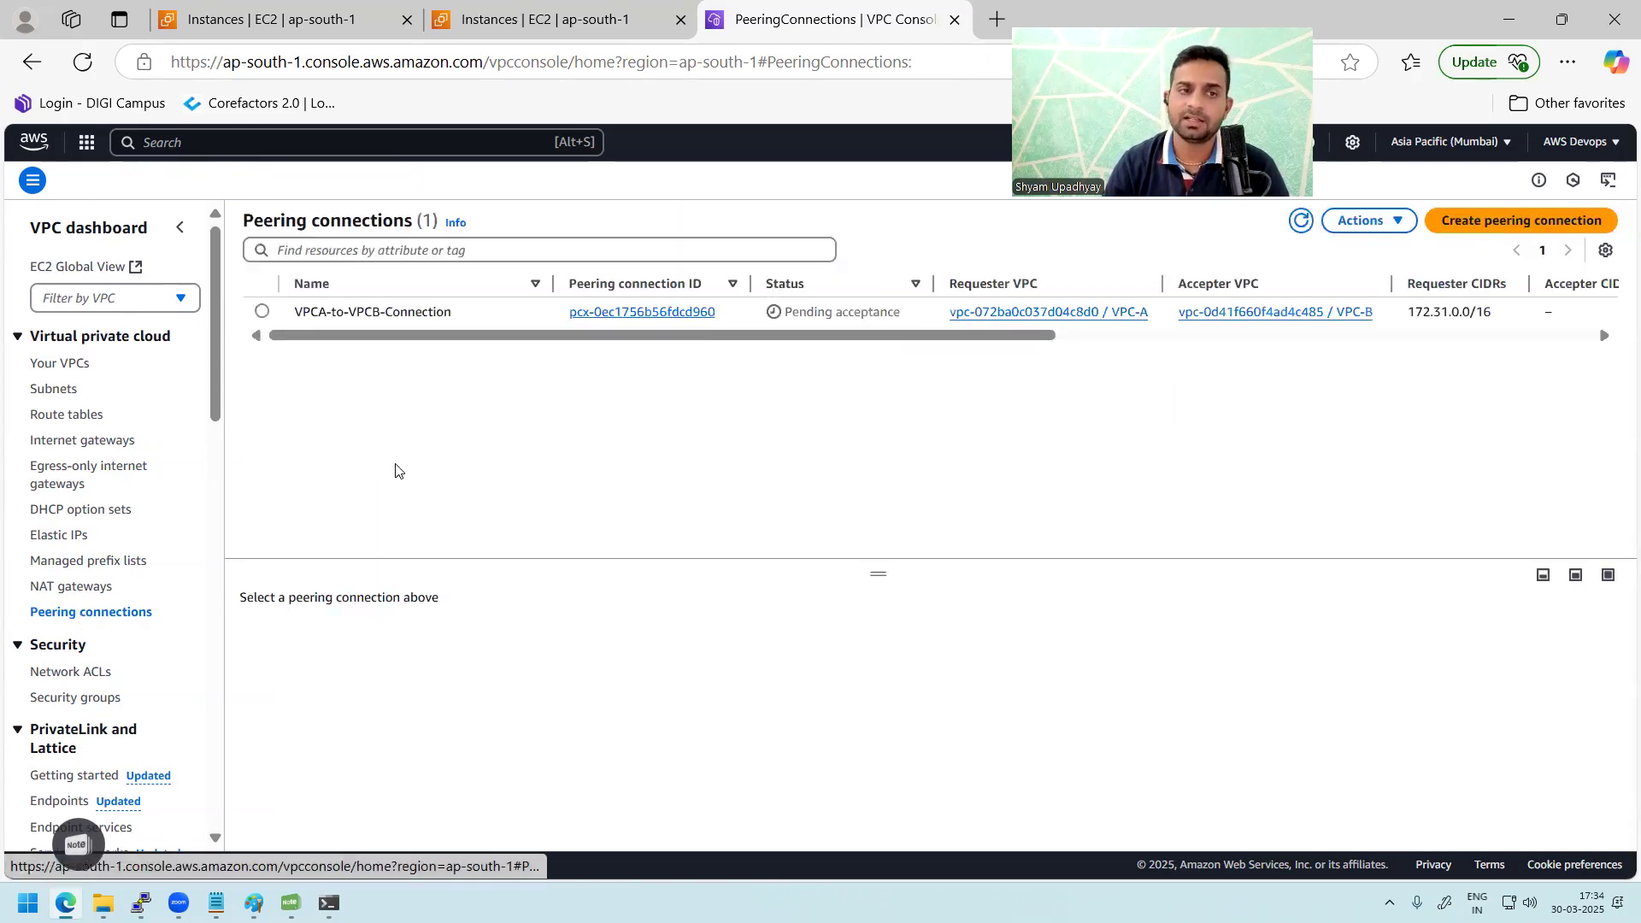
click(514, 315)
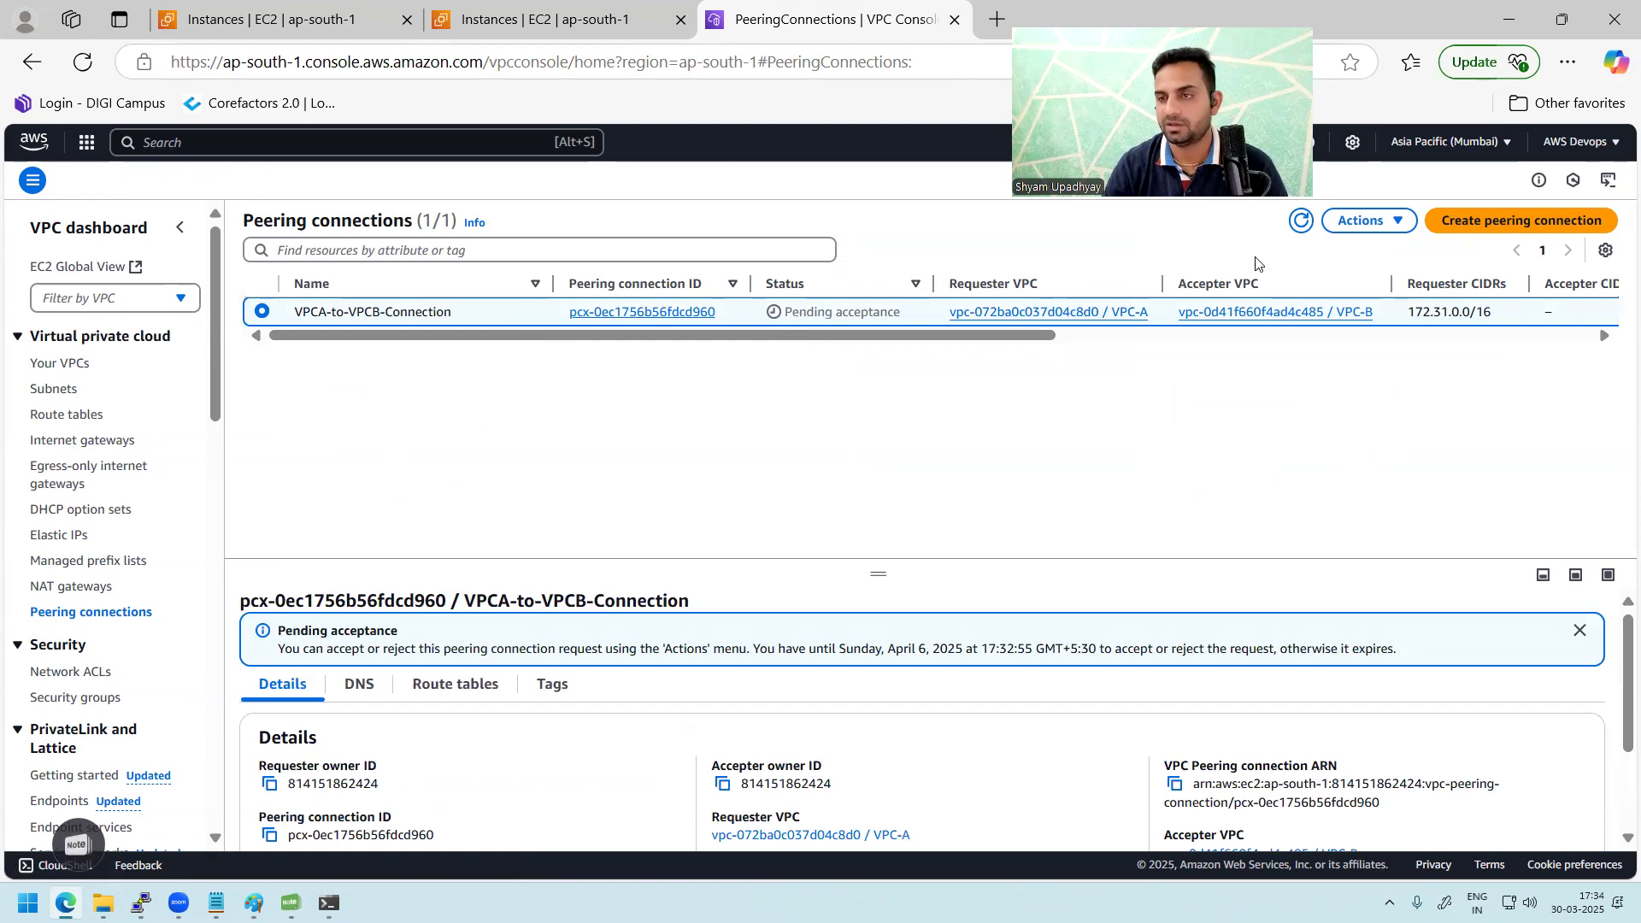
click(1365, 221)
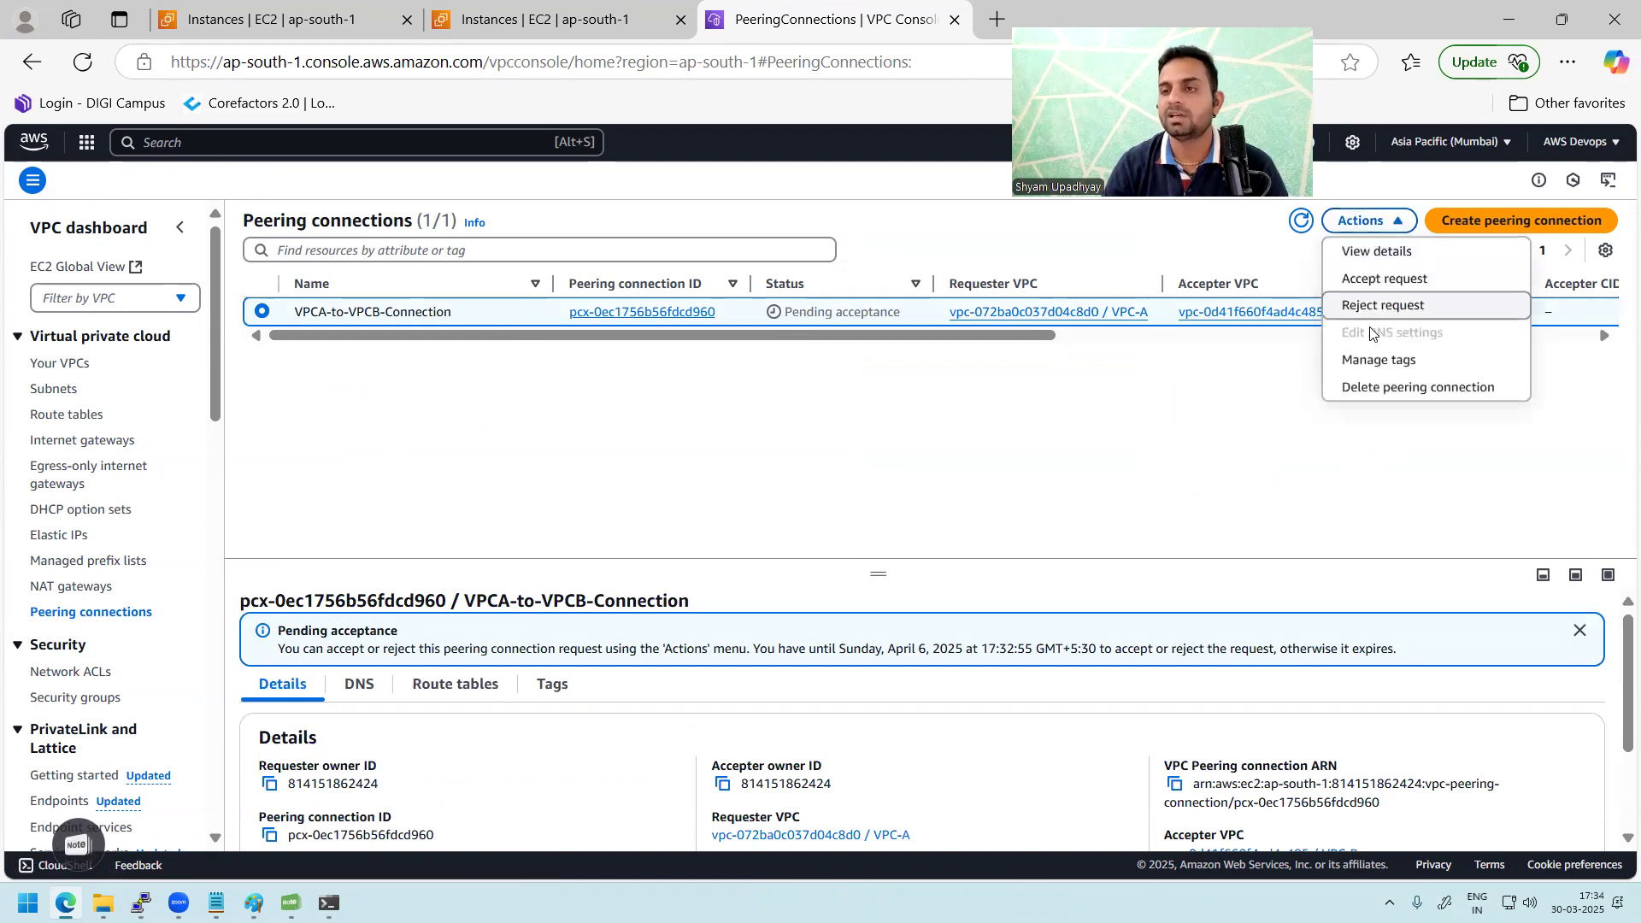
click(1375, 279)
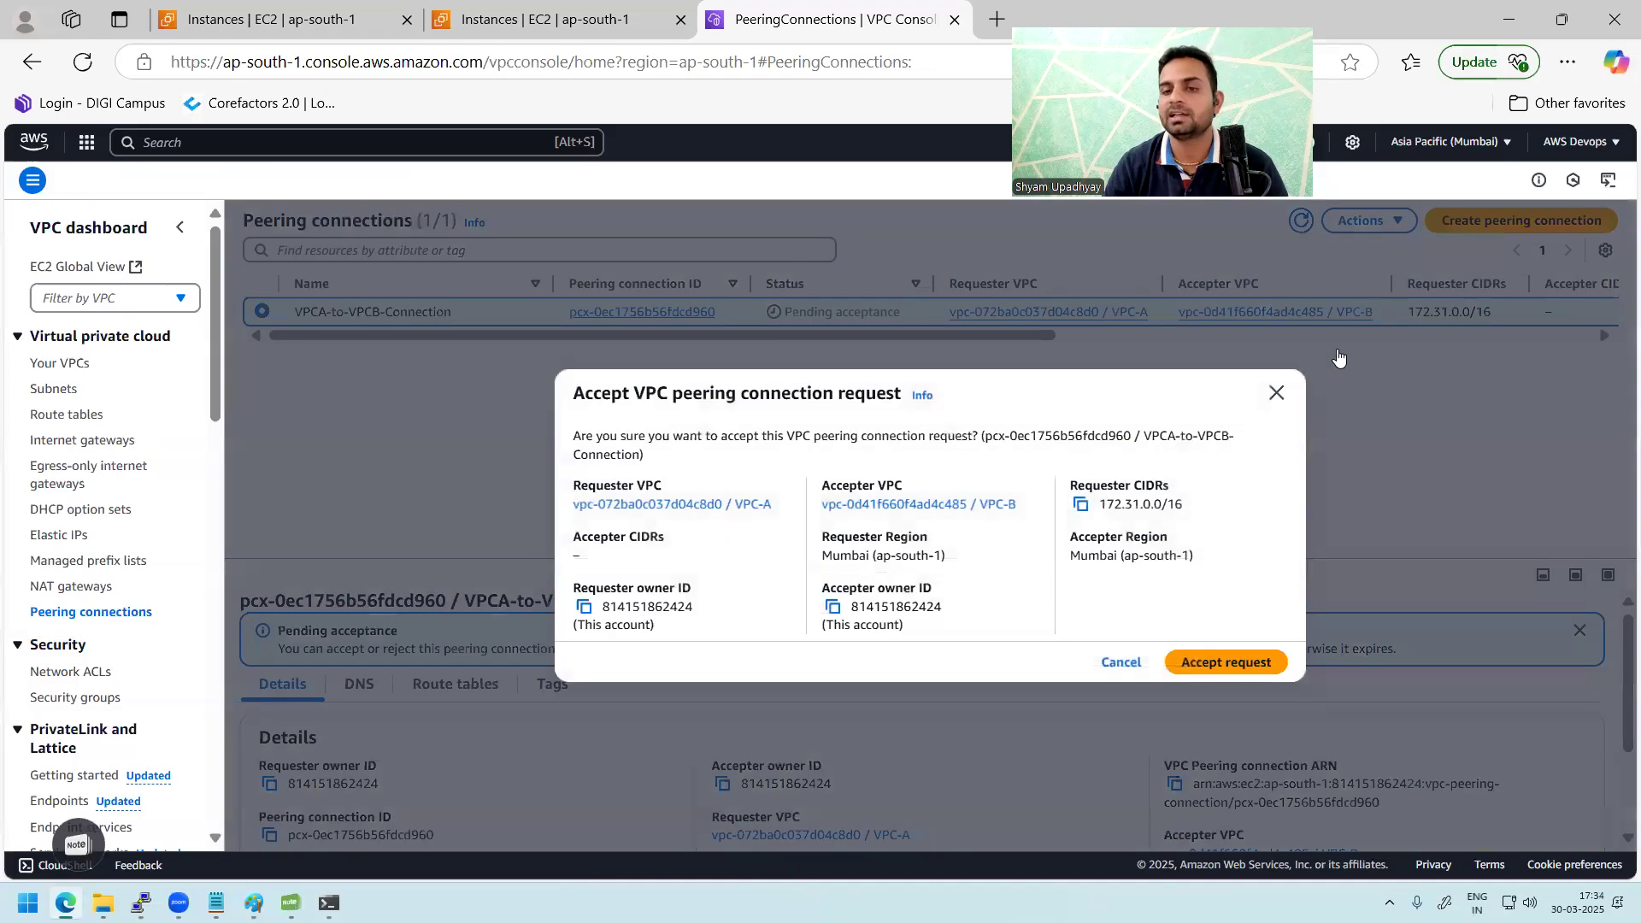
click(1222, 663)
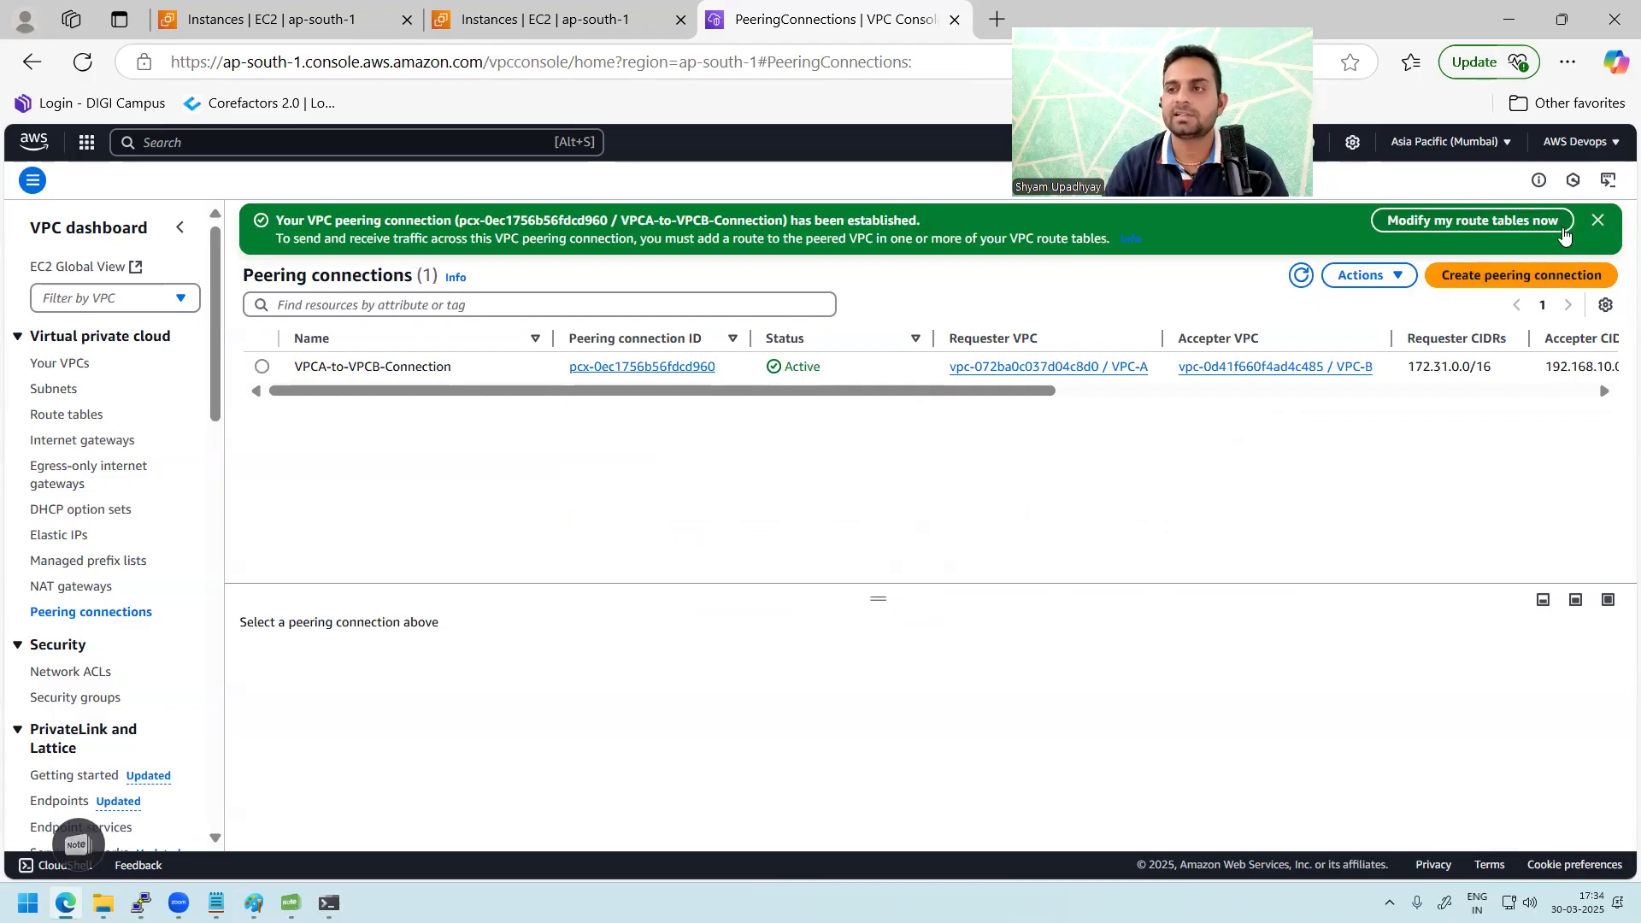
click(1597, 219)
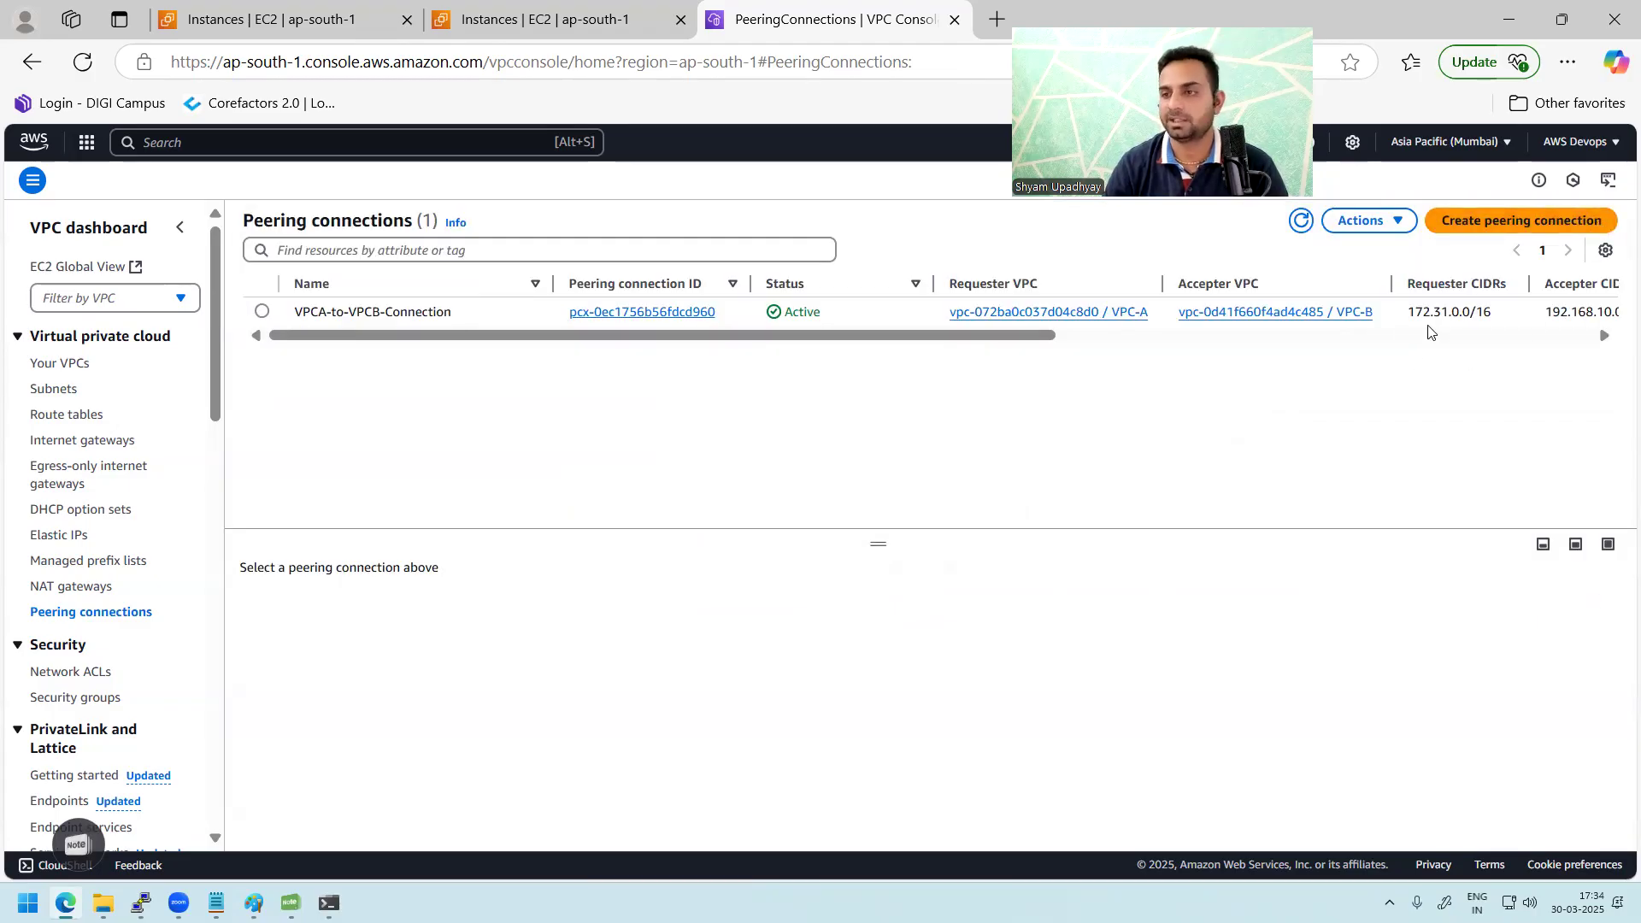
- Select VPCA-to-VPCB-Connection, enlarge its details pane and check the accepter CIDR
drag(1054, 336, 1060, 336)
click(898, 318)
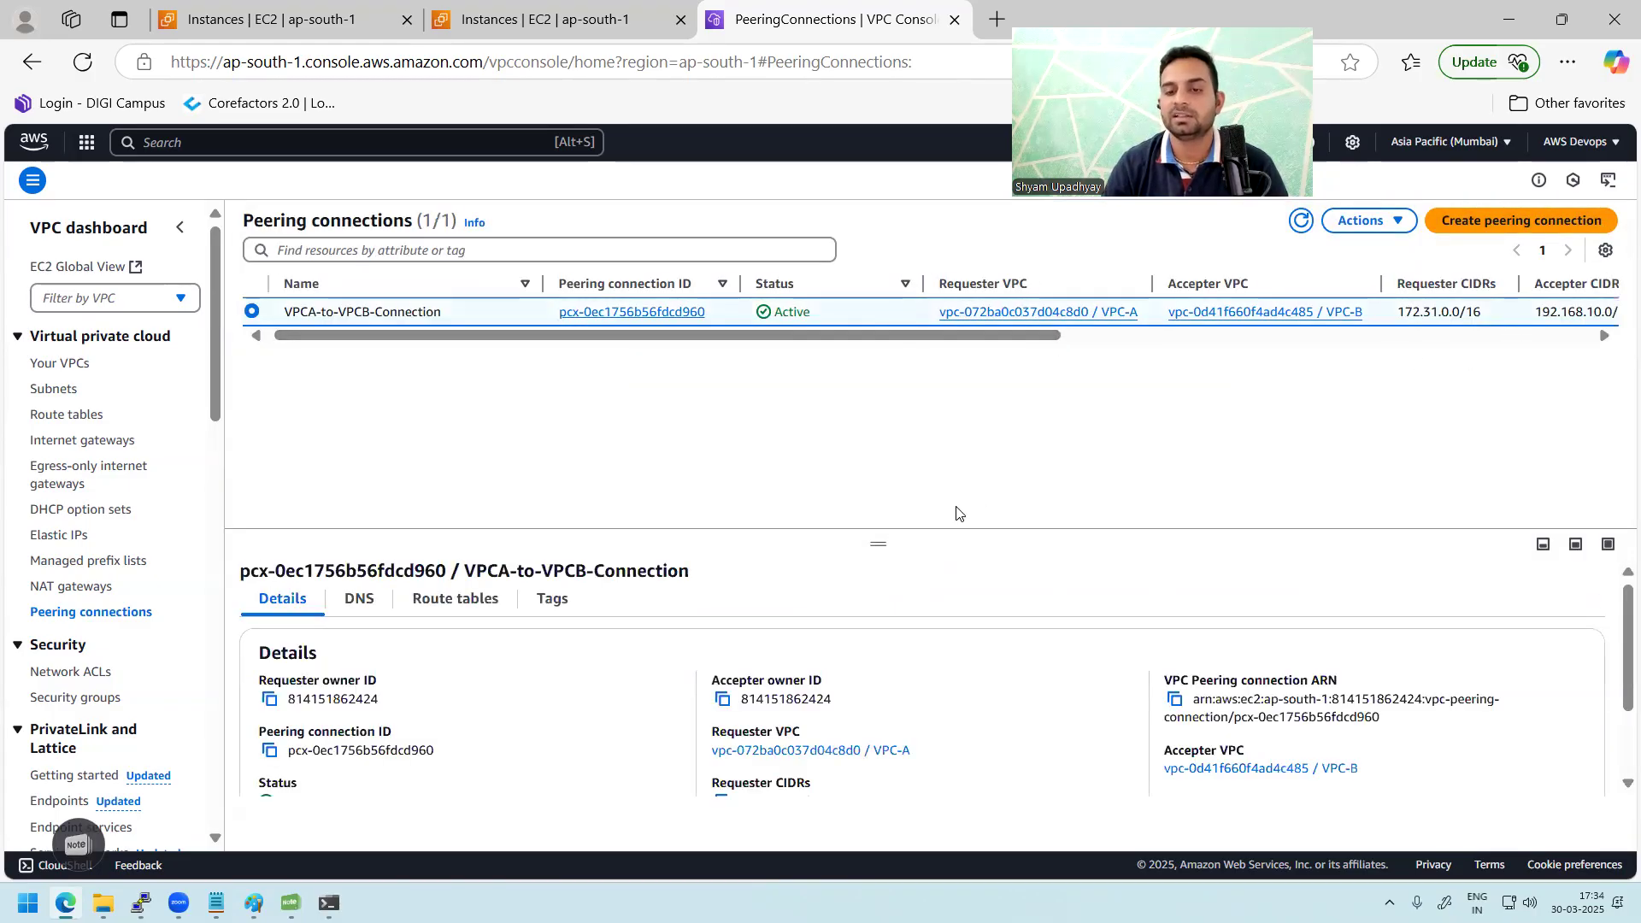
drag(893, 538, 905, 412)
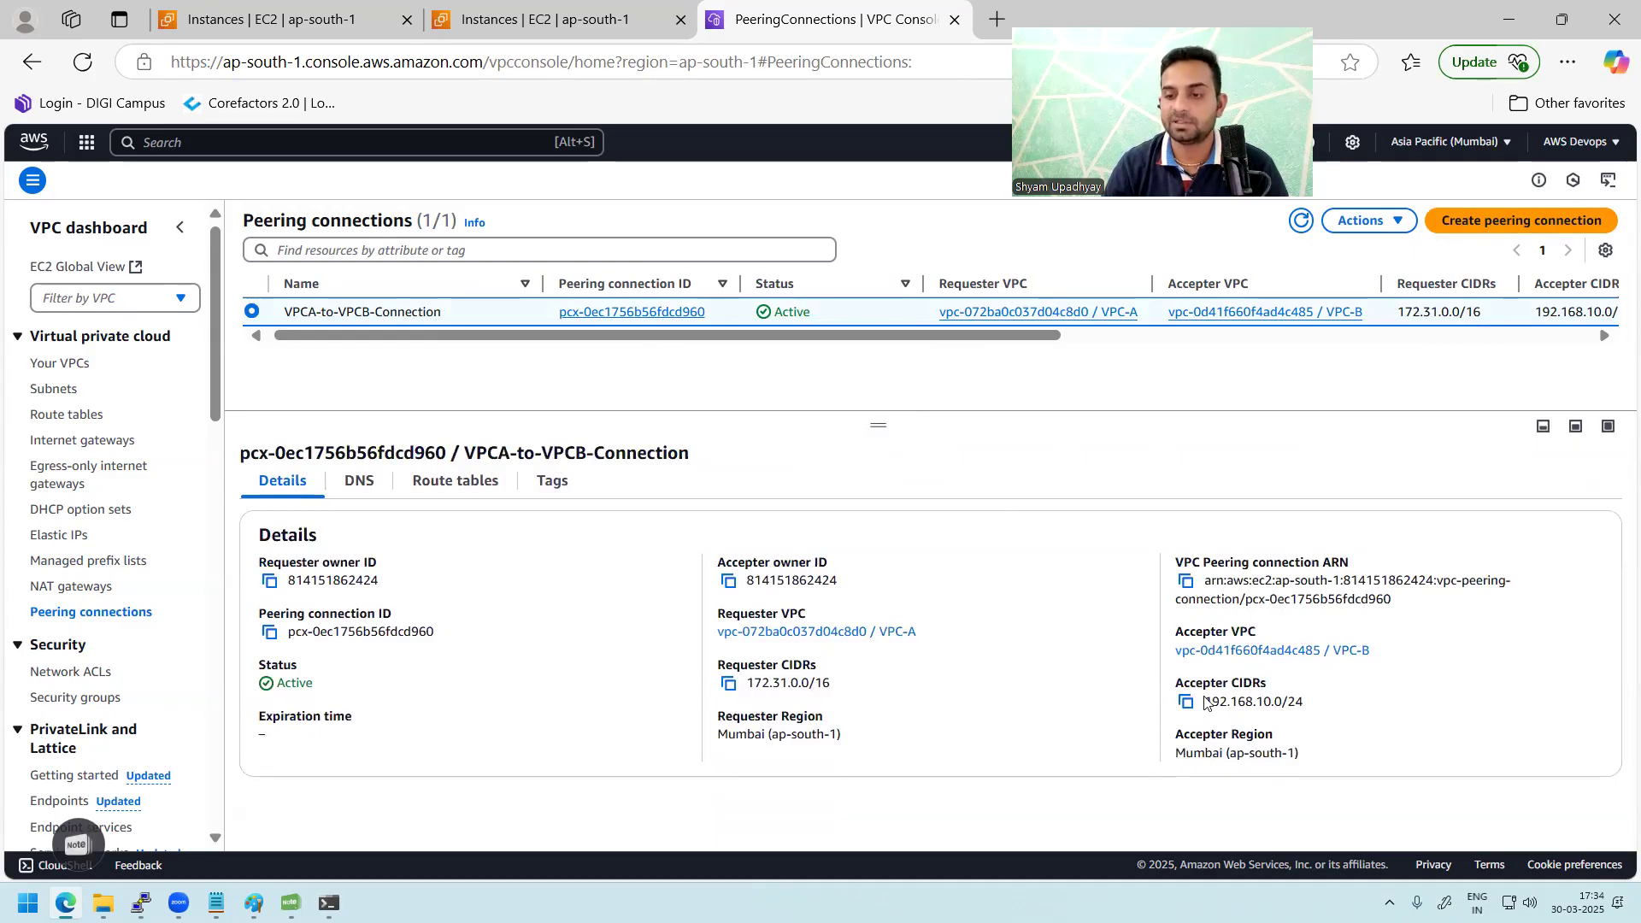
drag(1204, 703, 1326, 703)
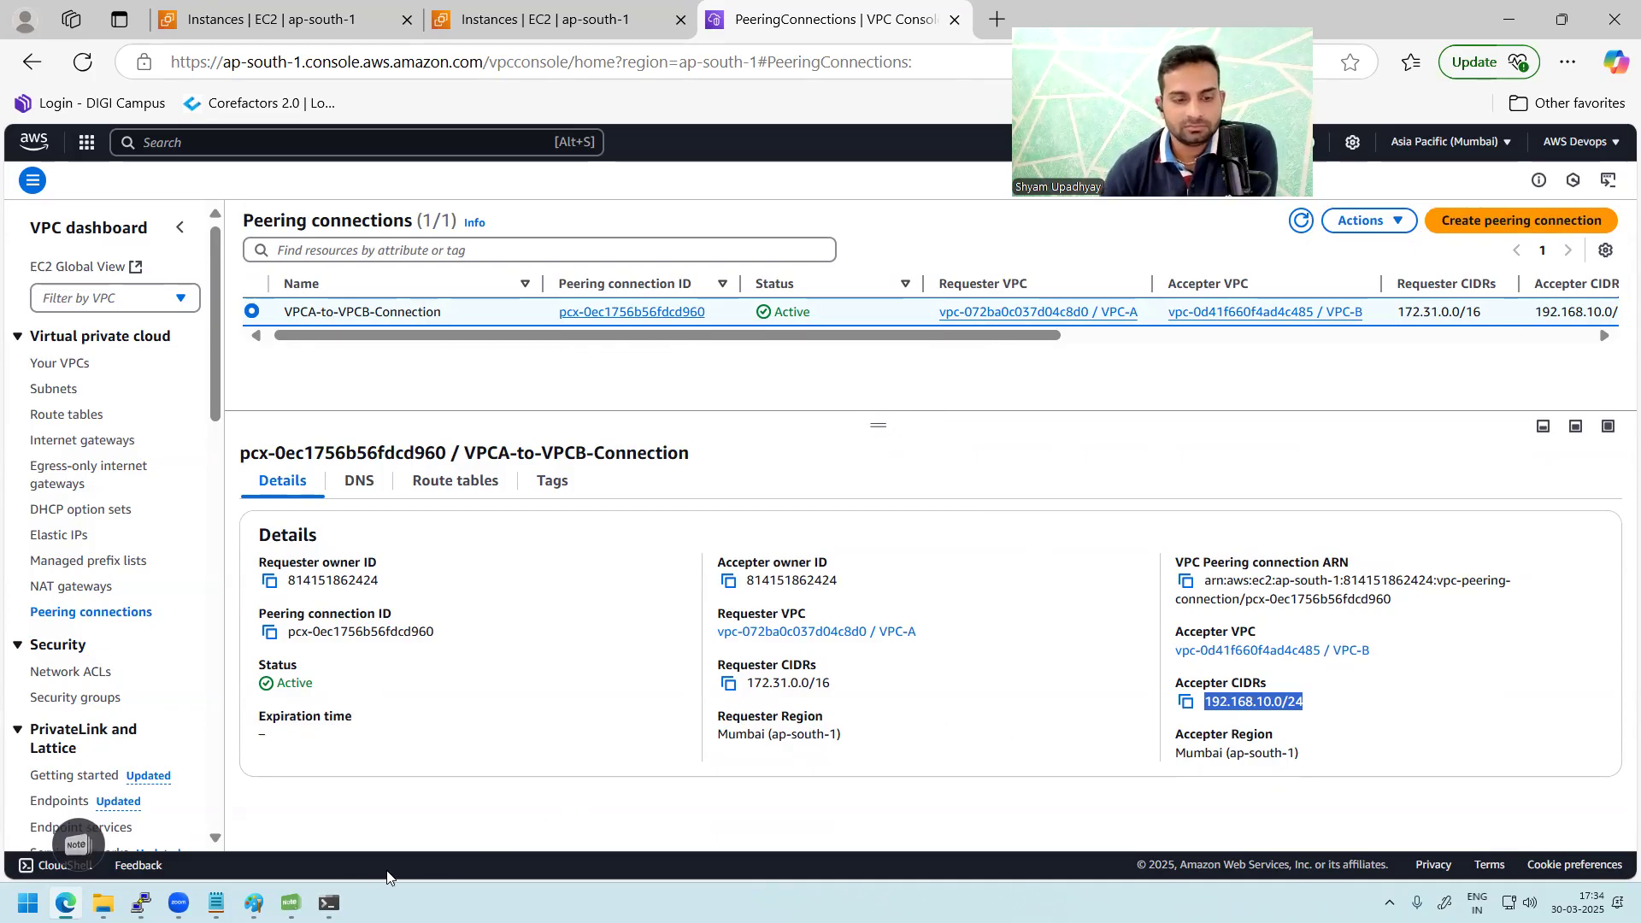
- Bring up the terminal sessions of server1-VPCA and server1-VPCB to look at their ping tests
mouse_move(256, 899)
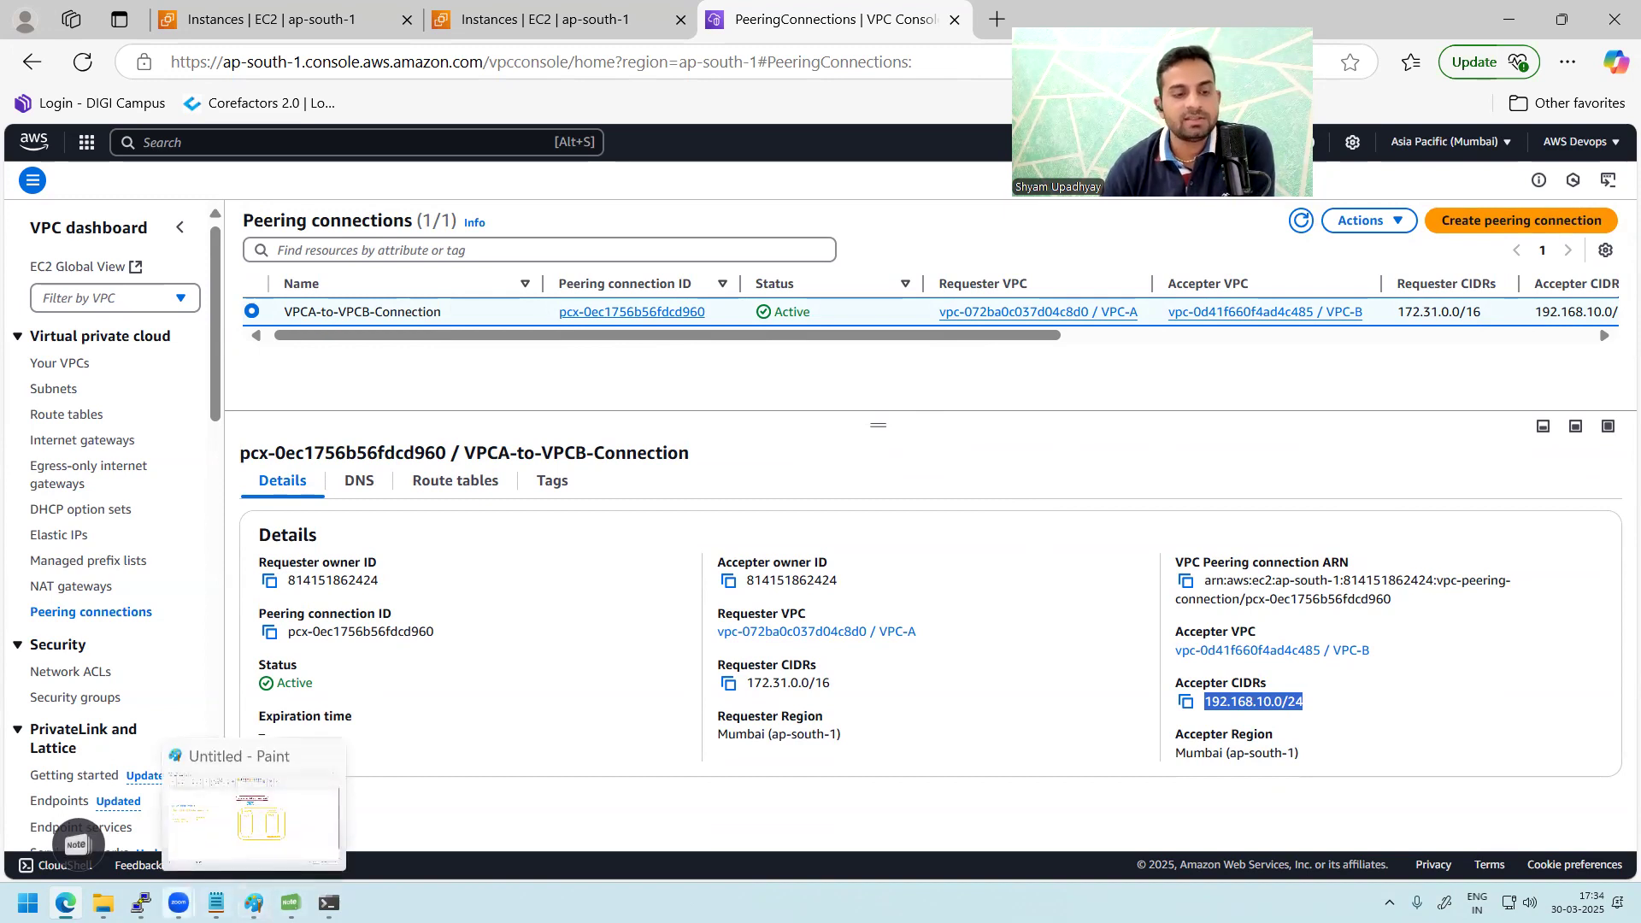
click(143, 903)
click(137, 816)
click(142, 902)
click(256, 821)
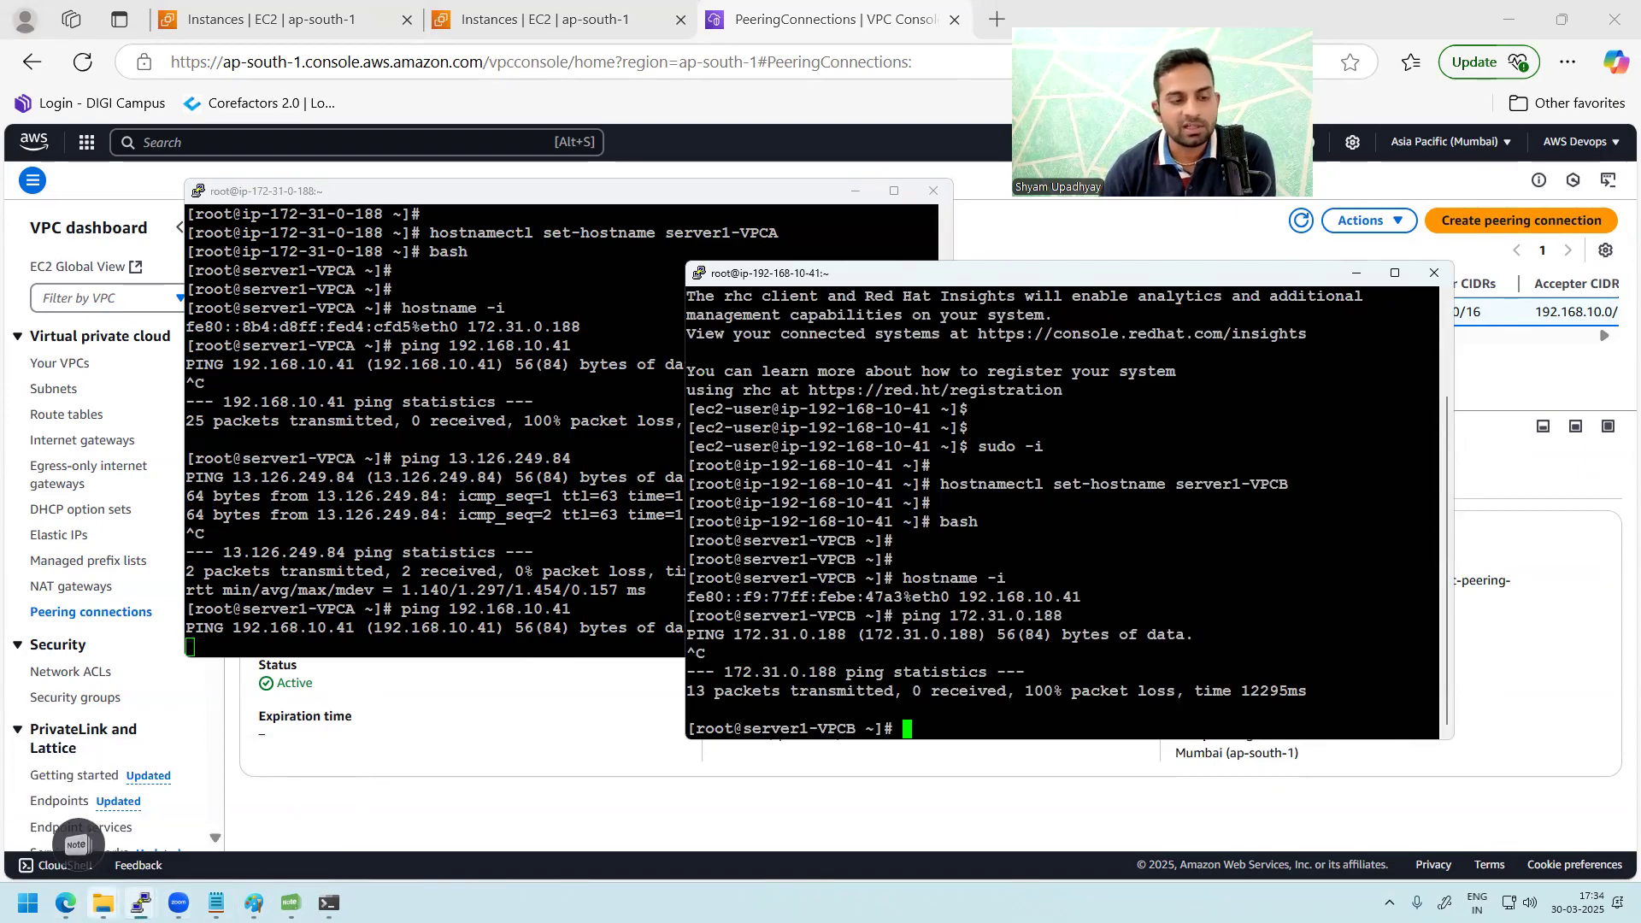
- Return to the EC2 instances list in the browser and show the details of Server1-VPCA
click(66, 903)
click(290, 21)
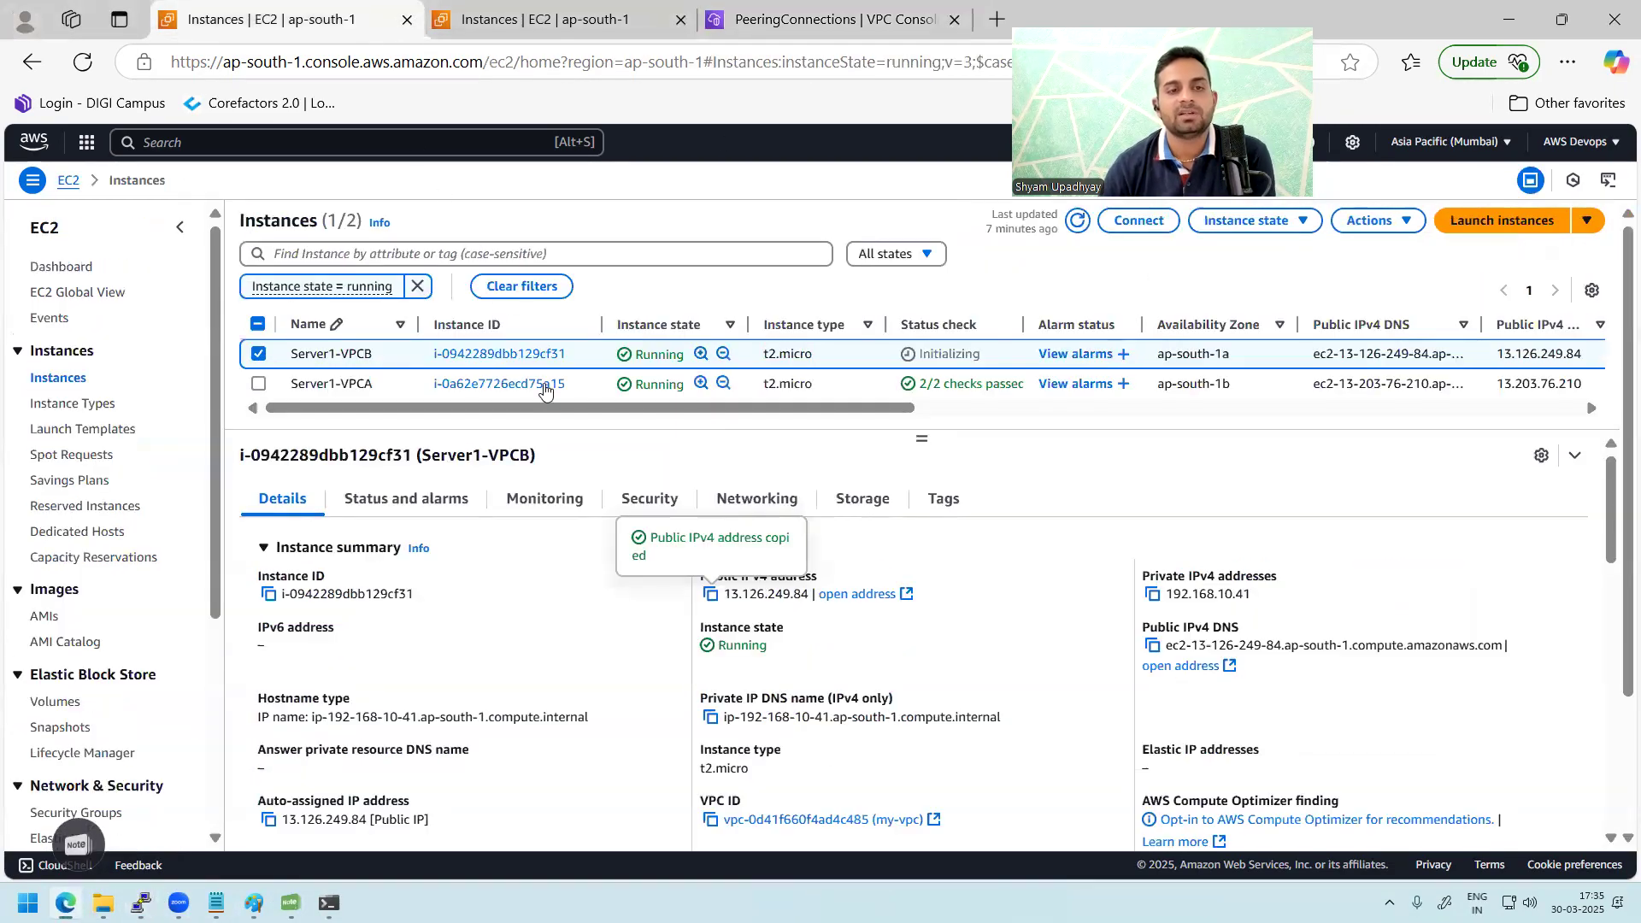
click(425, 389)
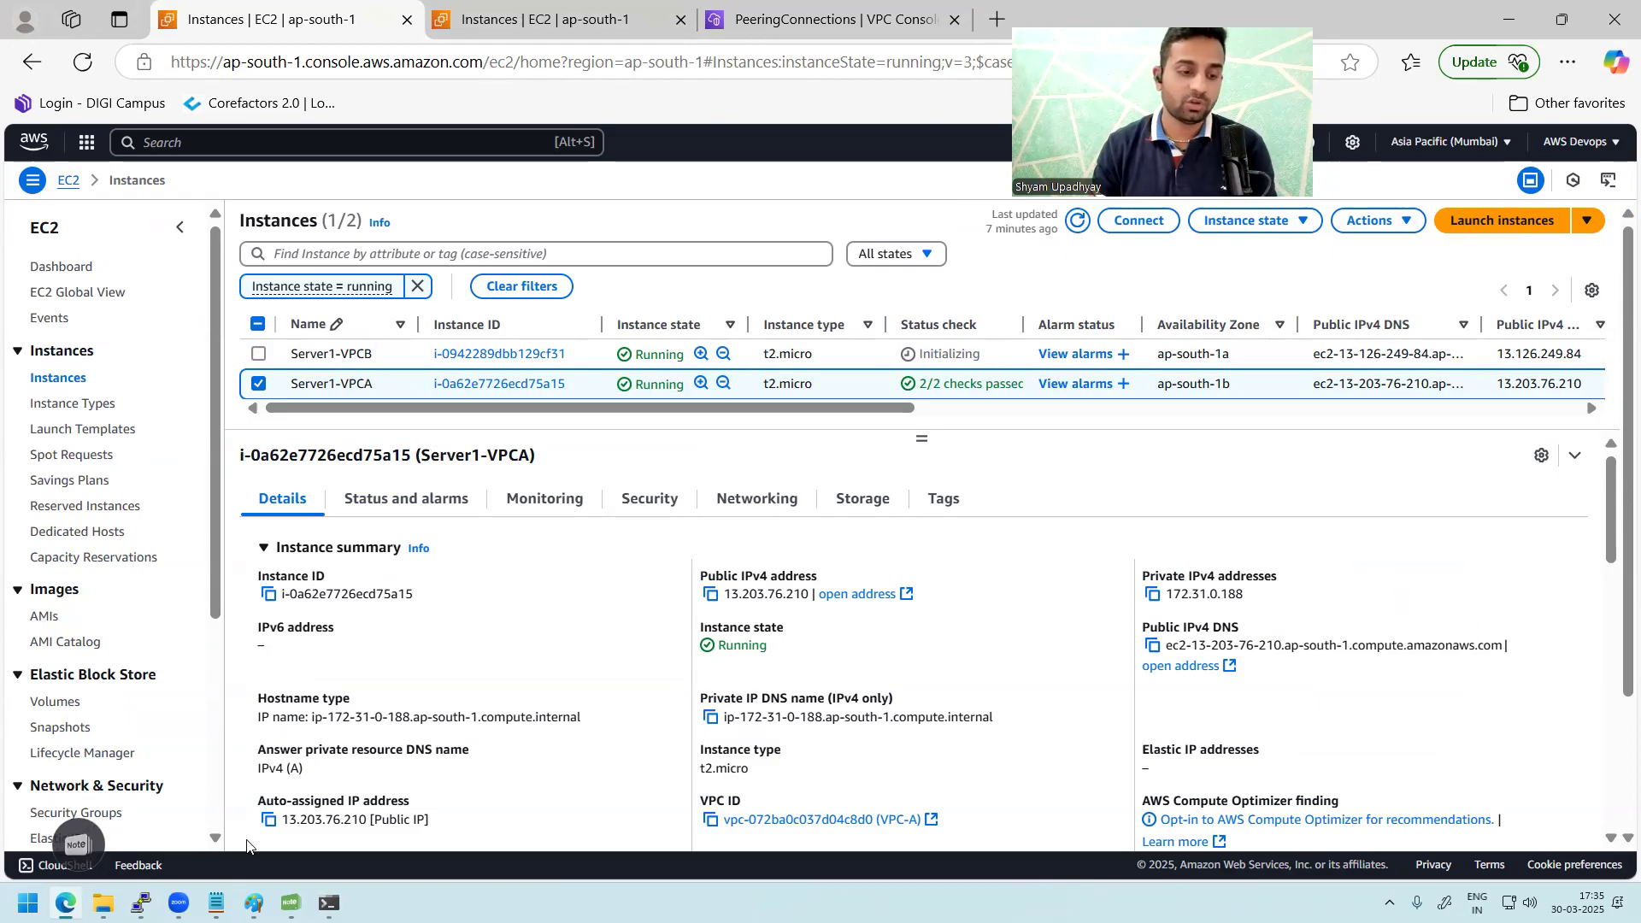
- Switch to the Paint diagram and draw one rounded square inside VPC-A and three smaller ones inside VPC-B
click(253, 903)
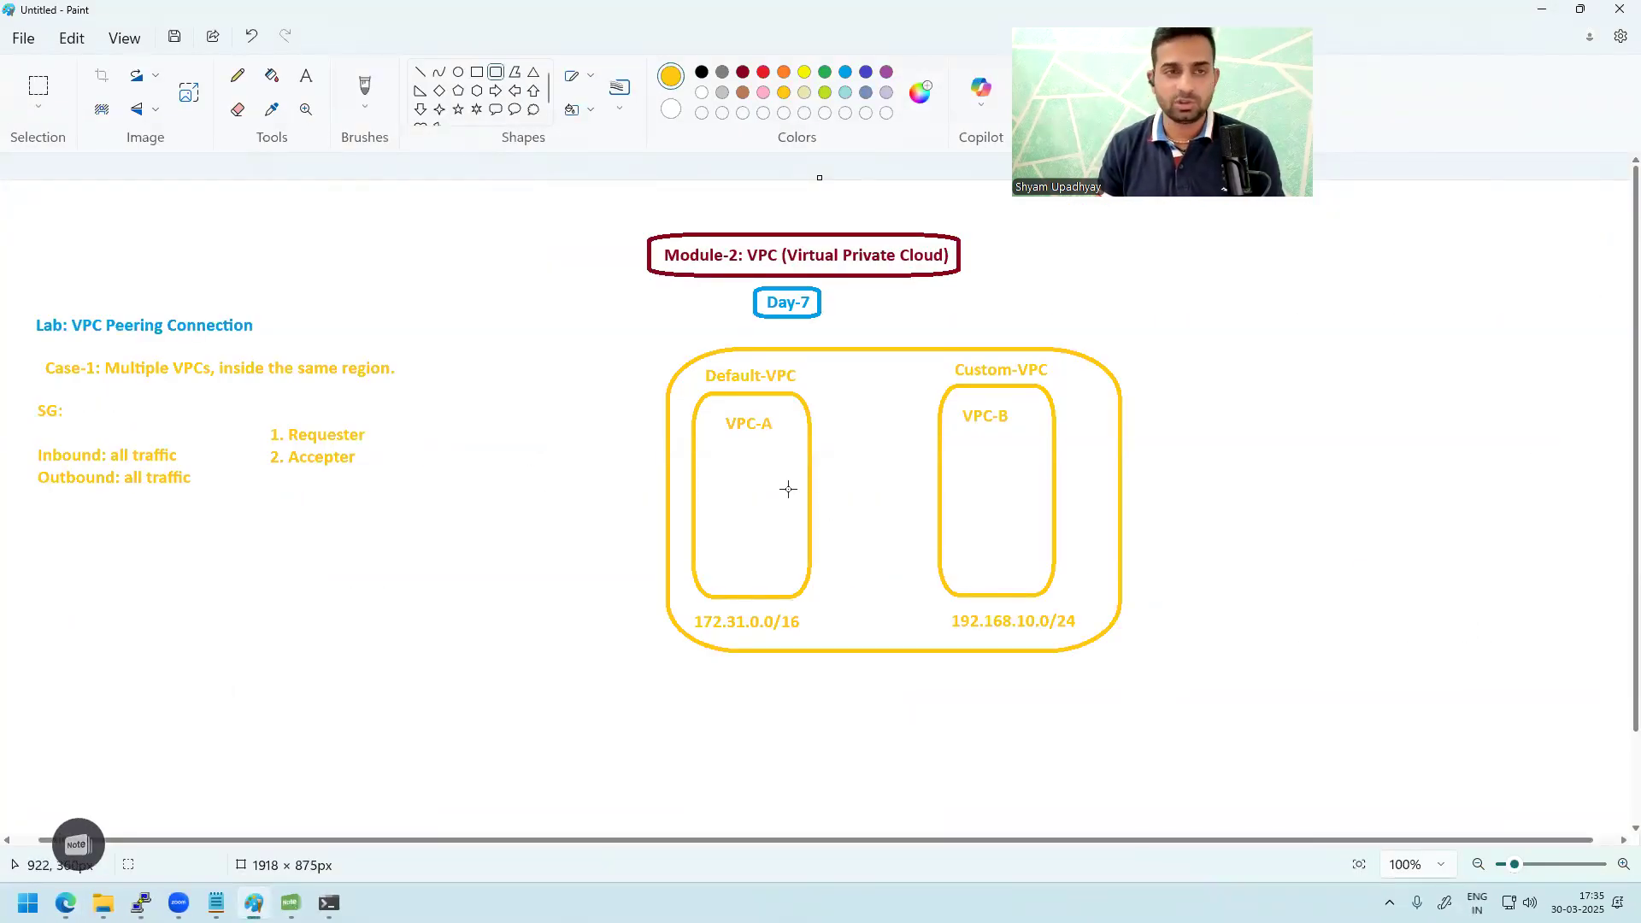
click(720, 468)
drag(720, 468, 781, 534)
drag(965, 456, 1041, 556)
drag(950, 527, 982, 556)
click(1149, 674)
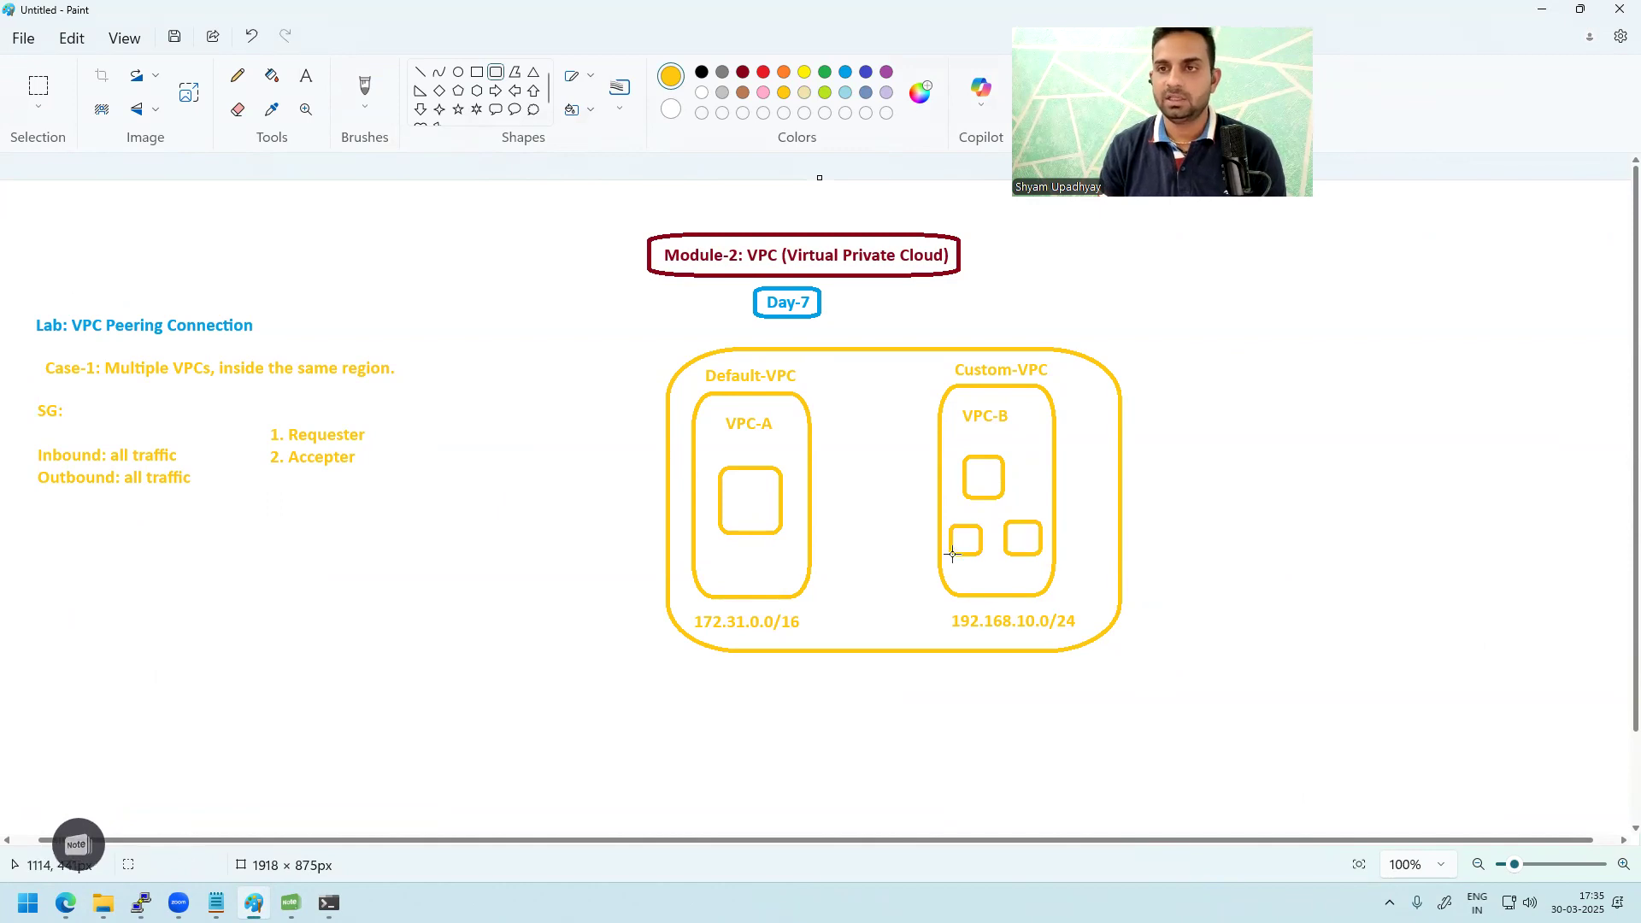
- Label the three squares inside VPC-B with the numbers 1, 2 and 3
click(305, 75)
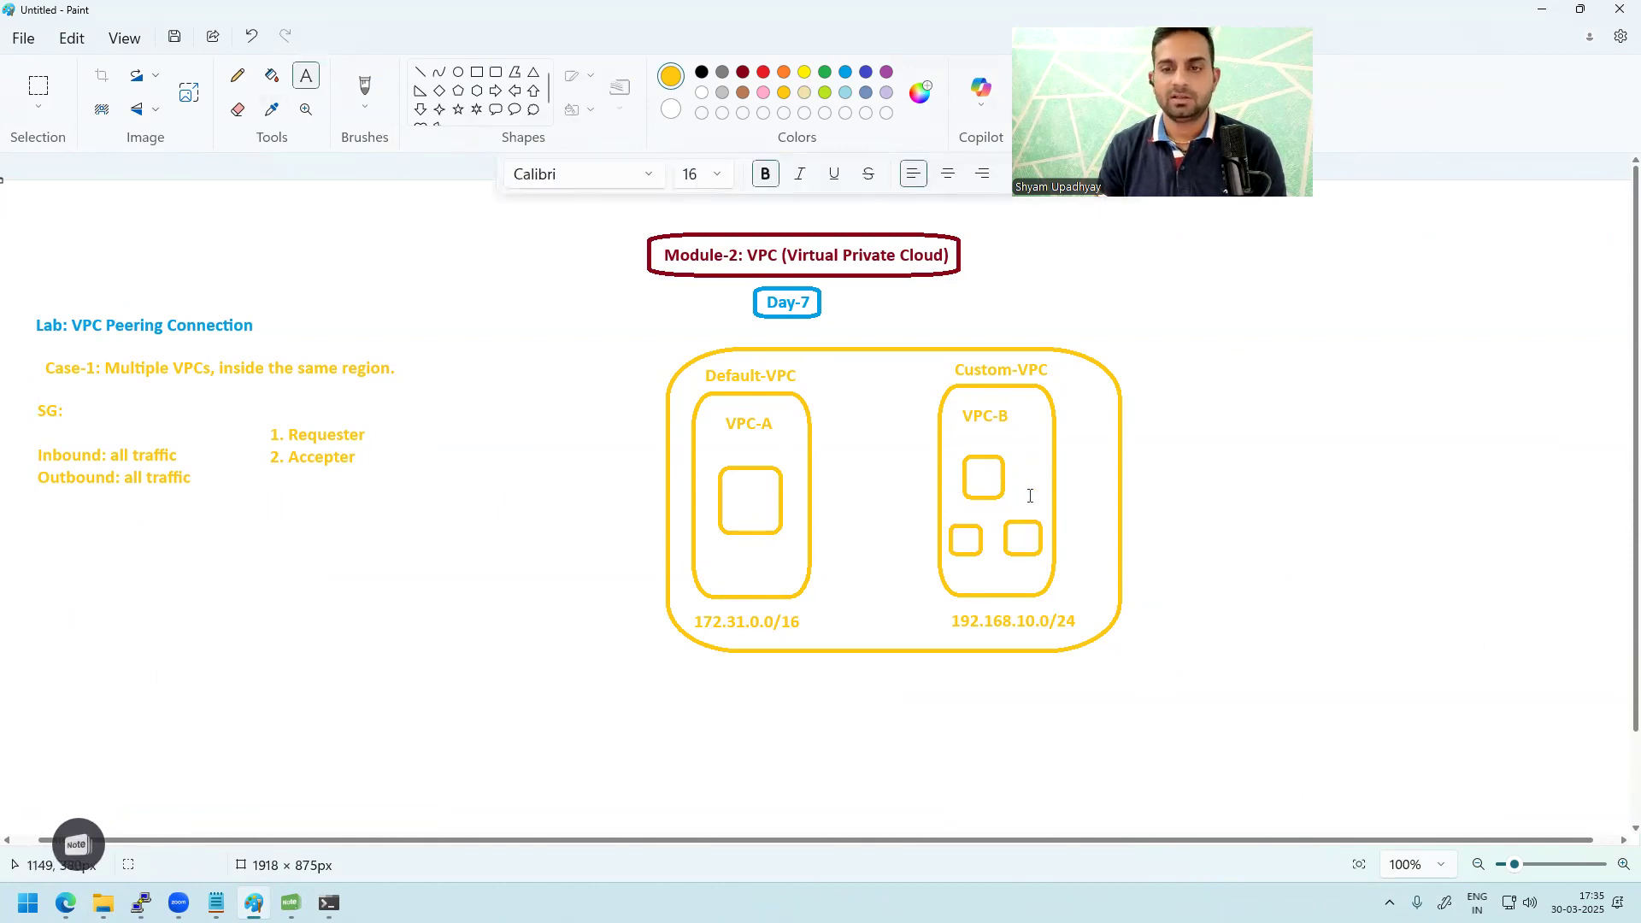
drag(1009, 469, 1049, 481)
text(1)
click(1024, 574)
click(1015, 565)
text(2)
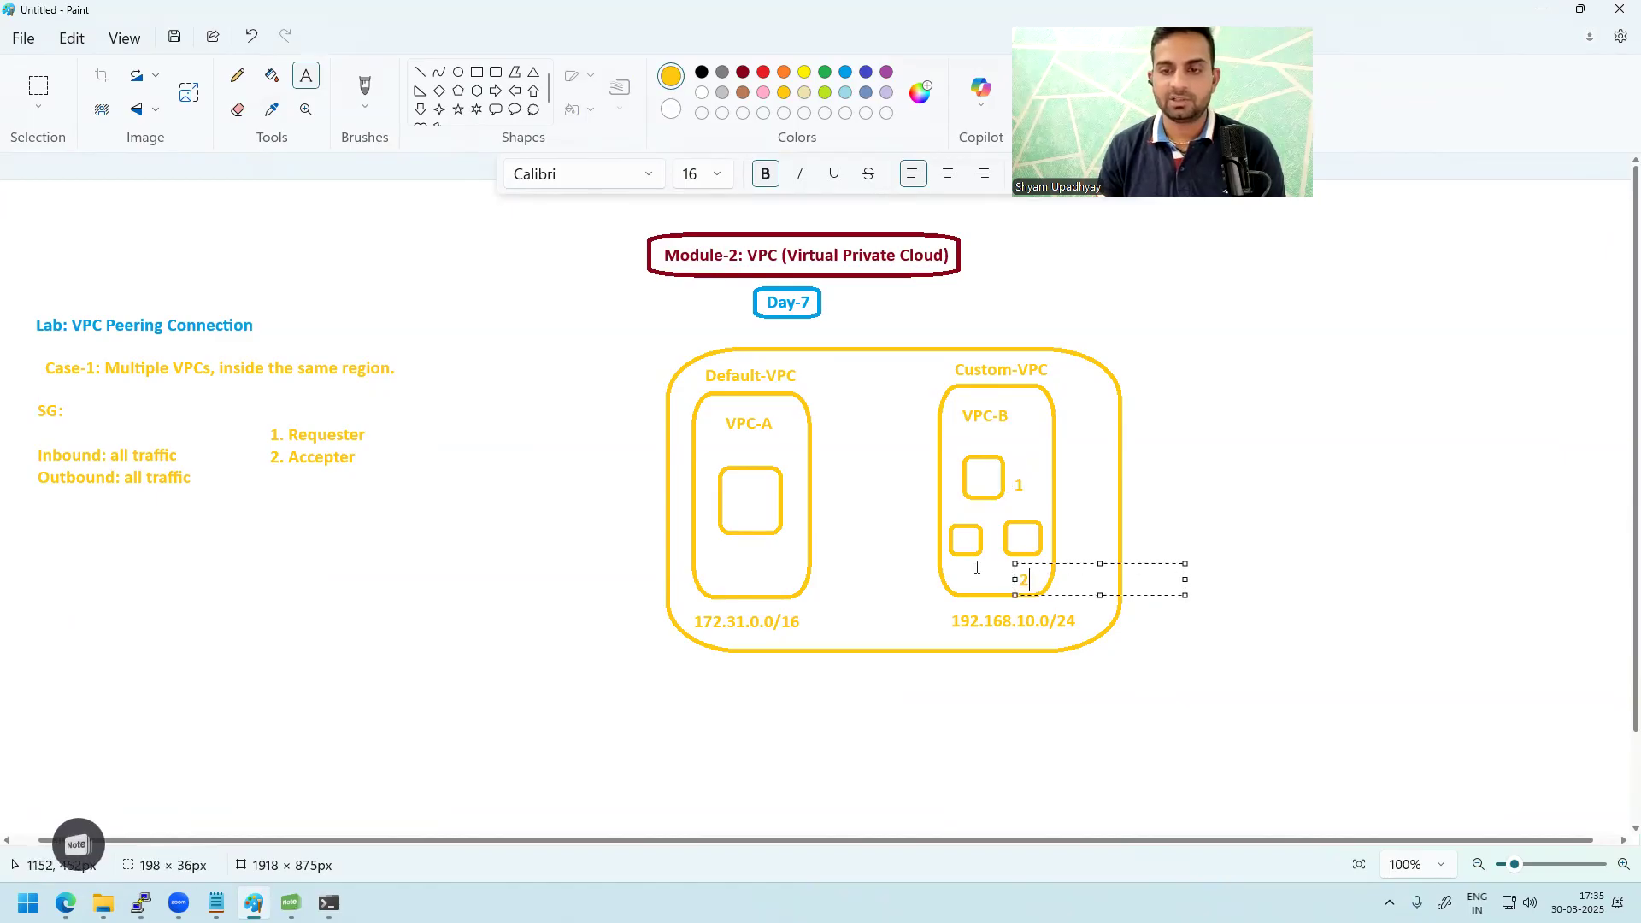
click(956, 560)
text(3)
click(1173, 518)
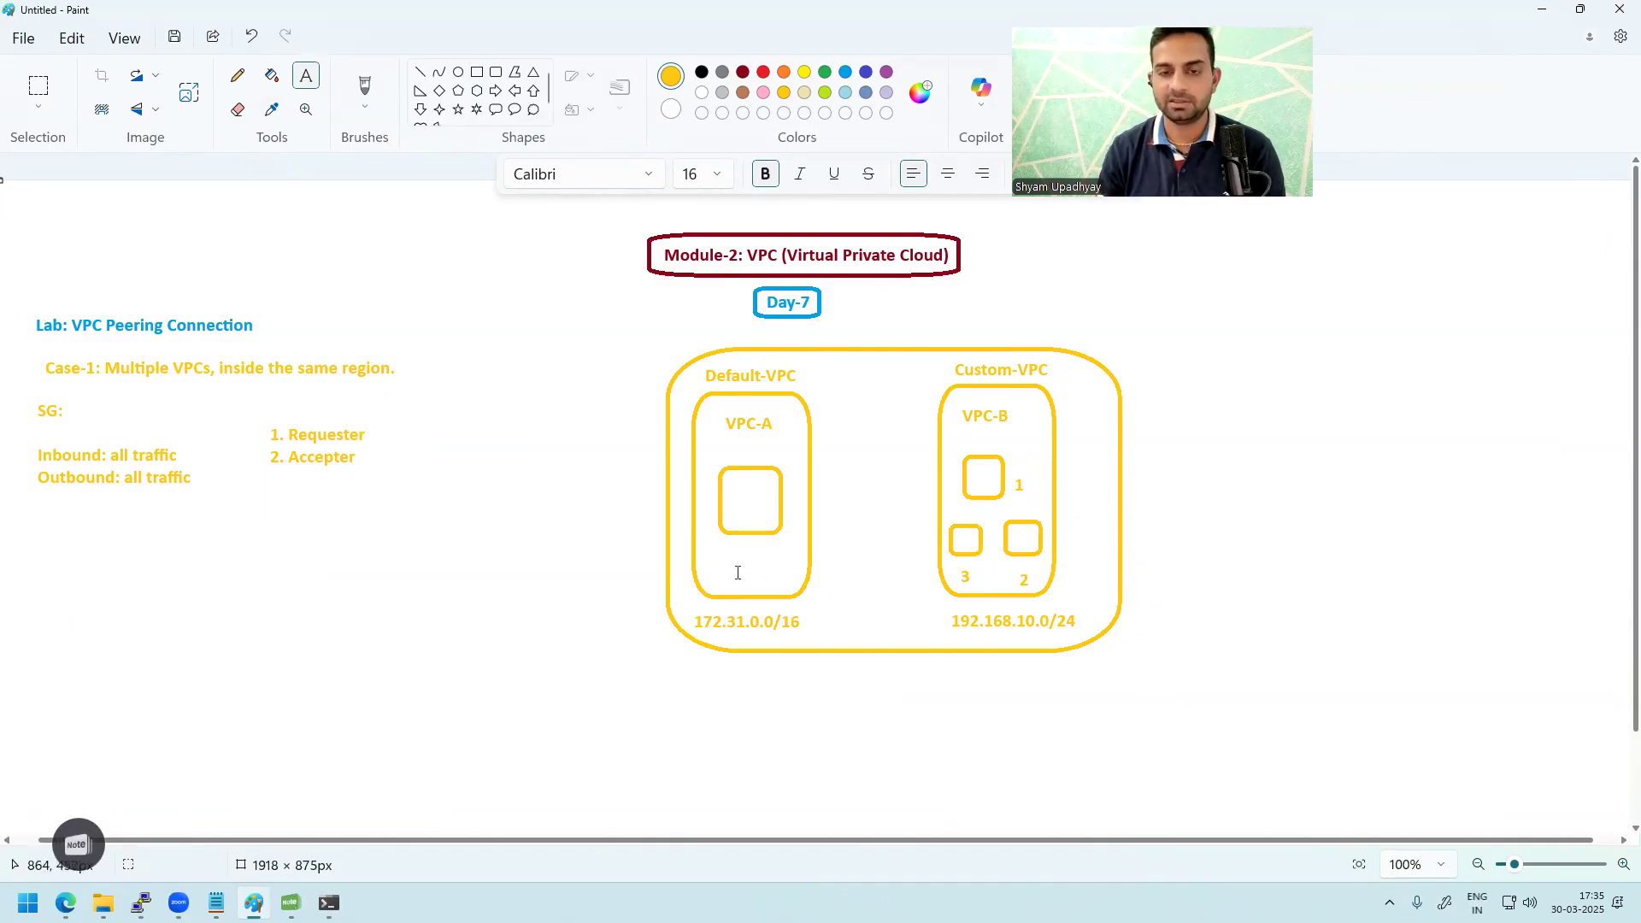
- Add a smaller rounded rectangle below the square in VPC-A and label the two shapes 1 and 2
click(496, 73)
drag(725, 550, 767, 584)
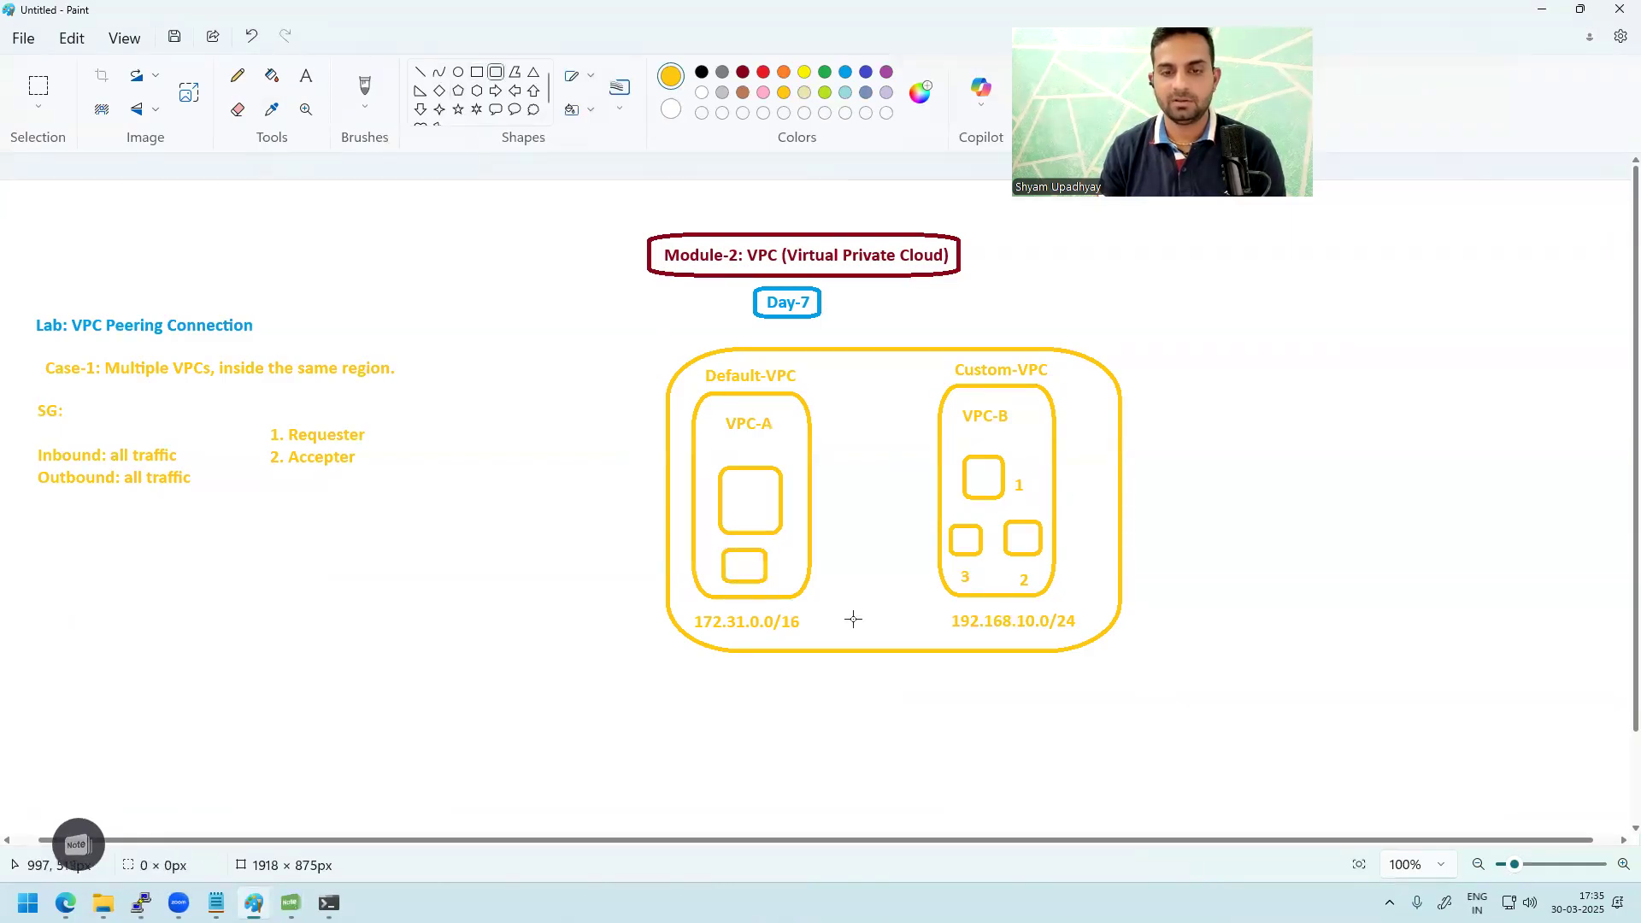
click(306, 77)
click(743, 491)
text(1)
click(735, 562)
click(736, 563)
text(2)
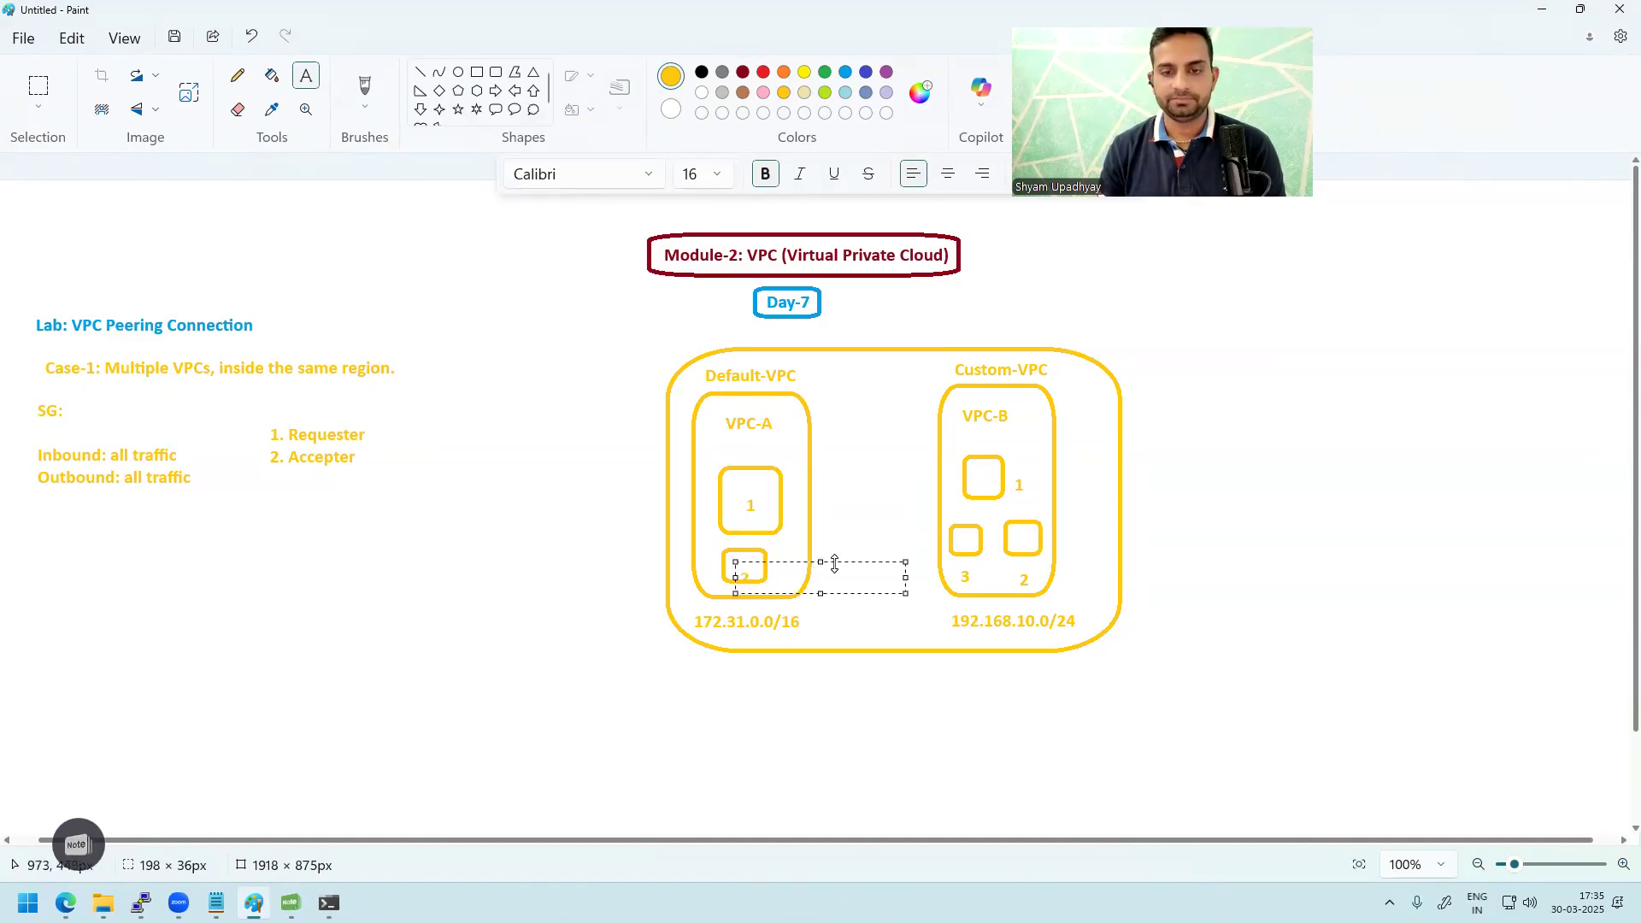
drag(838, 561, 837, 553)
click(862, 625)
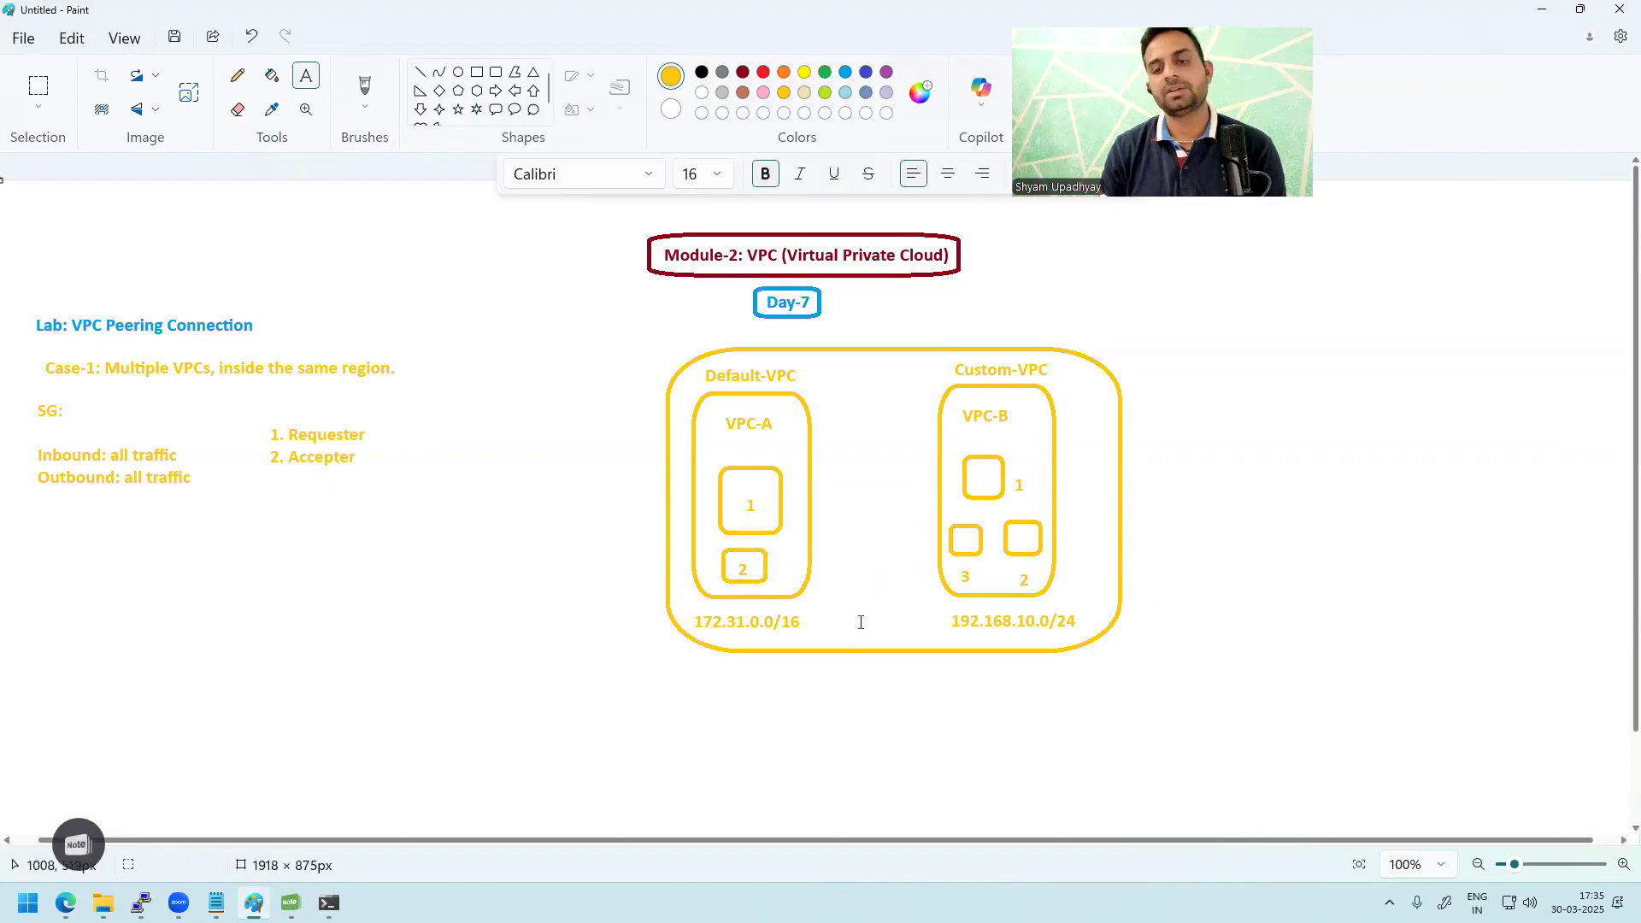
- Draw red check marks with the pencil beside and inside the squares numbered 1 in both VPC-A and VPC-B
click(237, 75)
click(763, 74)
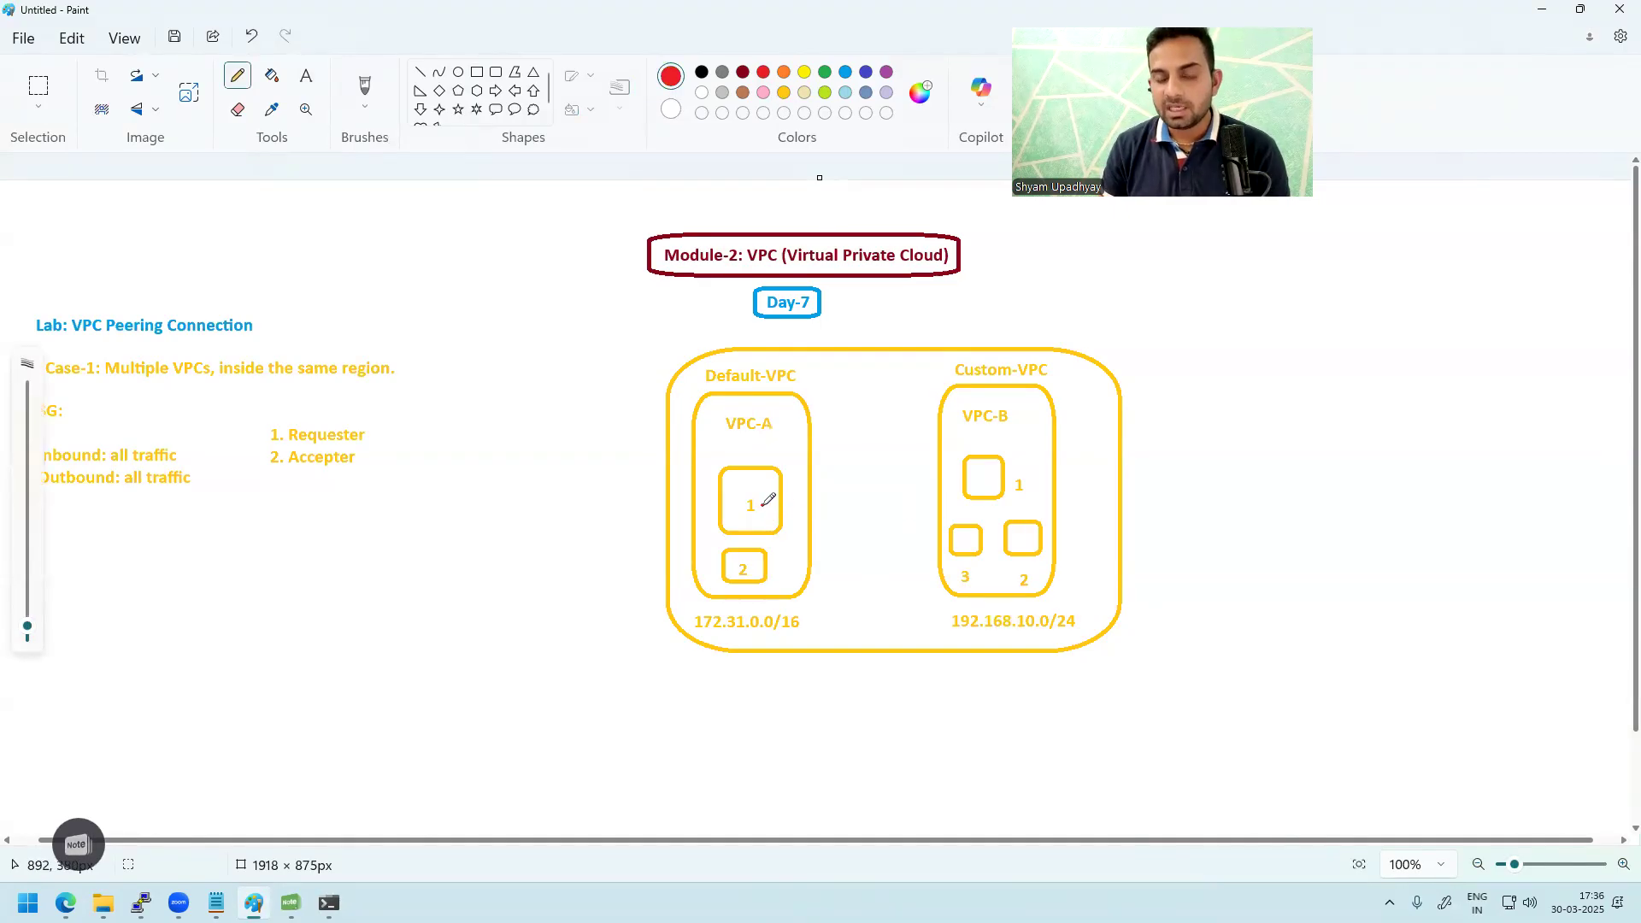
mouse_move(783, 497)
mouse_down()
mouse_move(793, 508)
mouse_move(802, 486)
mouse_up()
drag(1026, 471, 1041, 466)
click(797, 582)
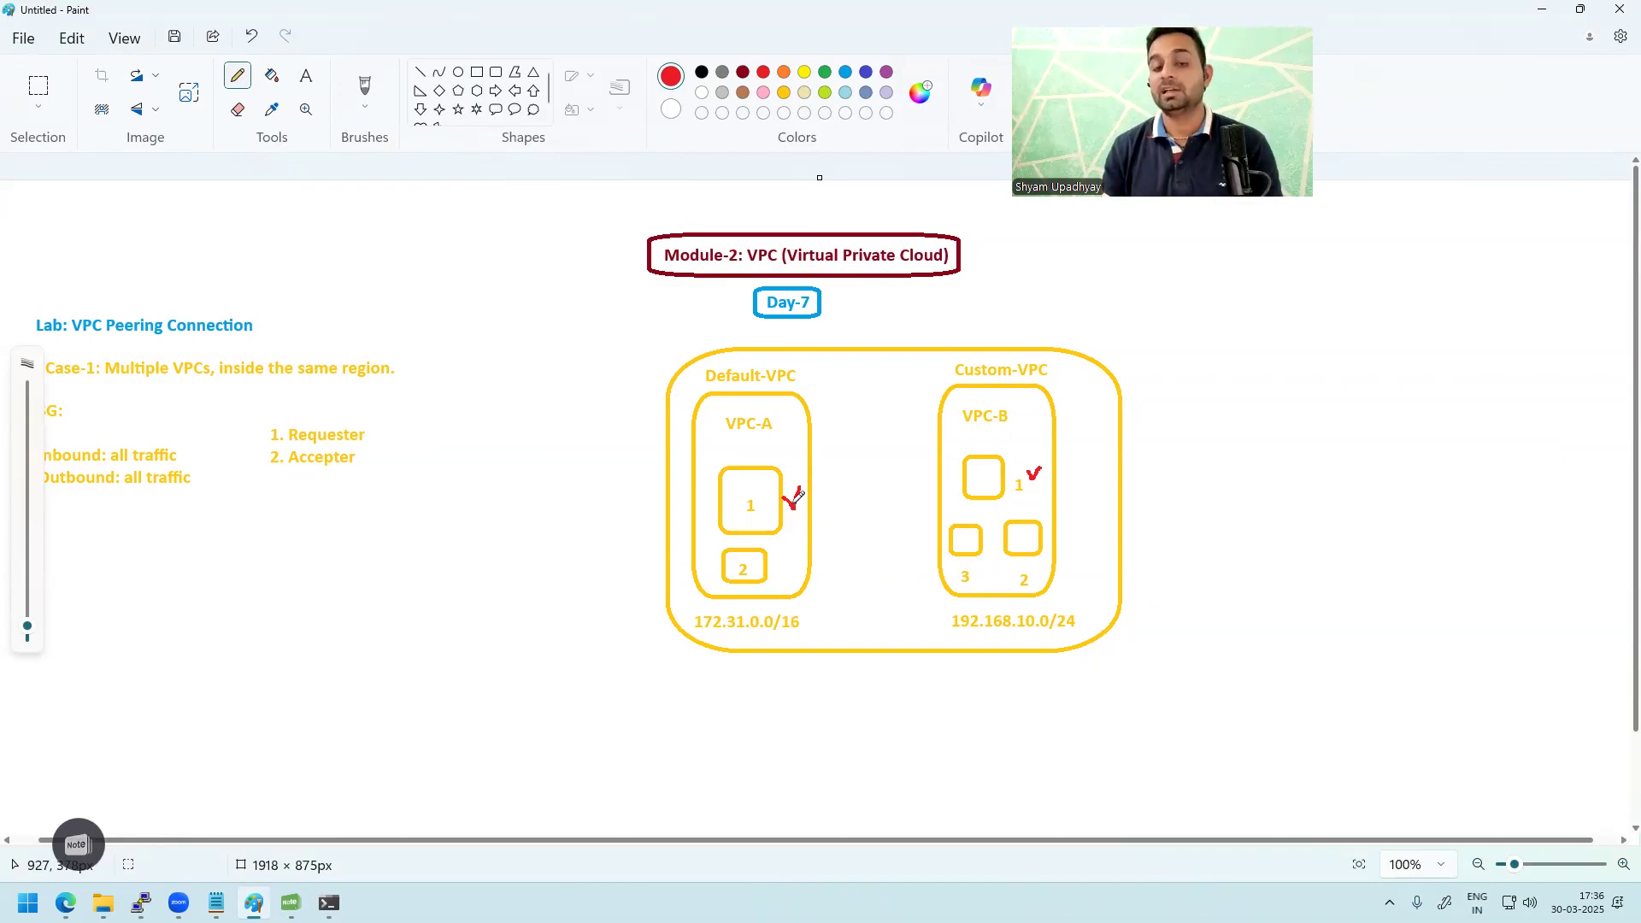
drag(750, 482, 764, 477)
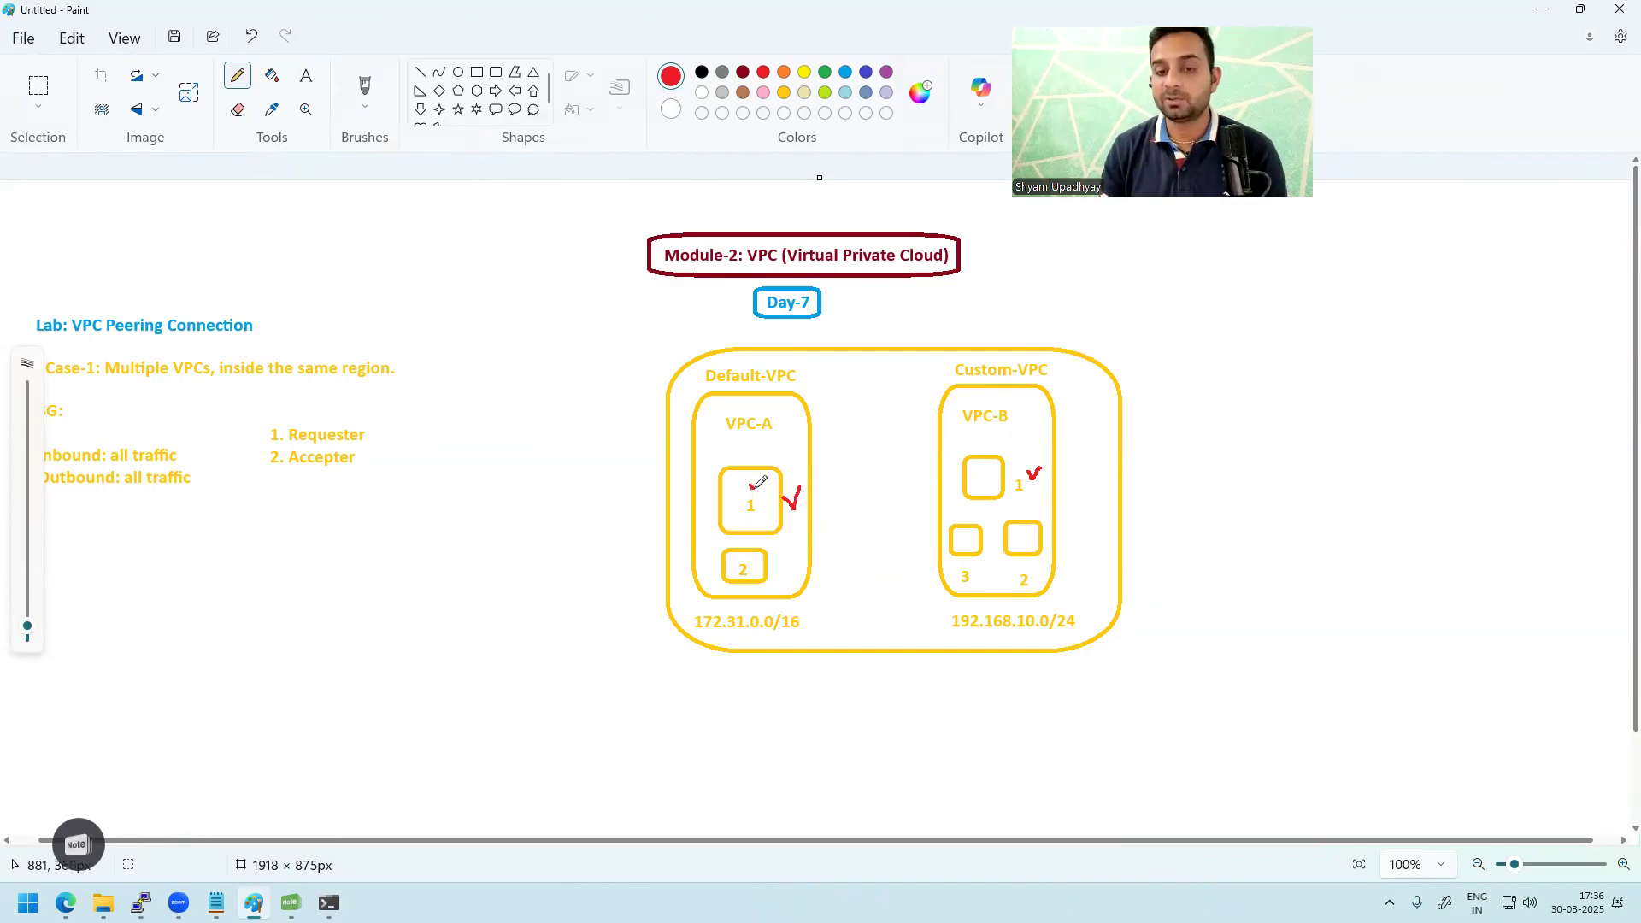
drag(977, 471, 991, 465)
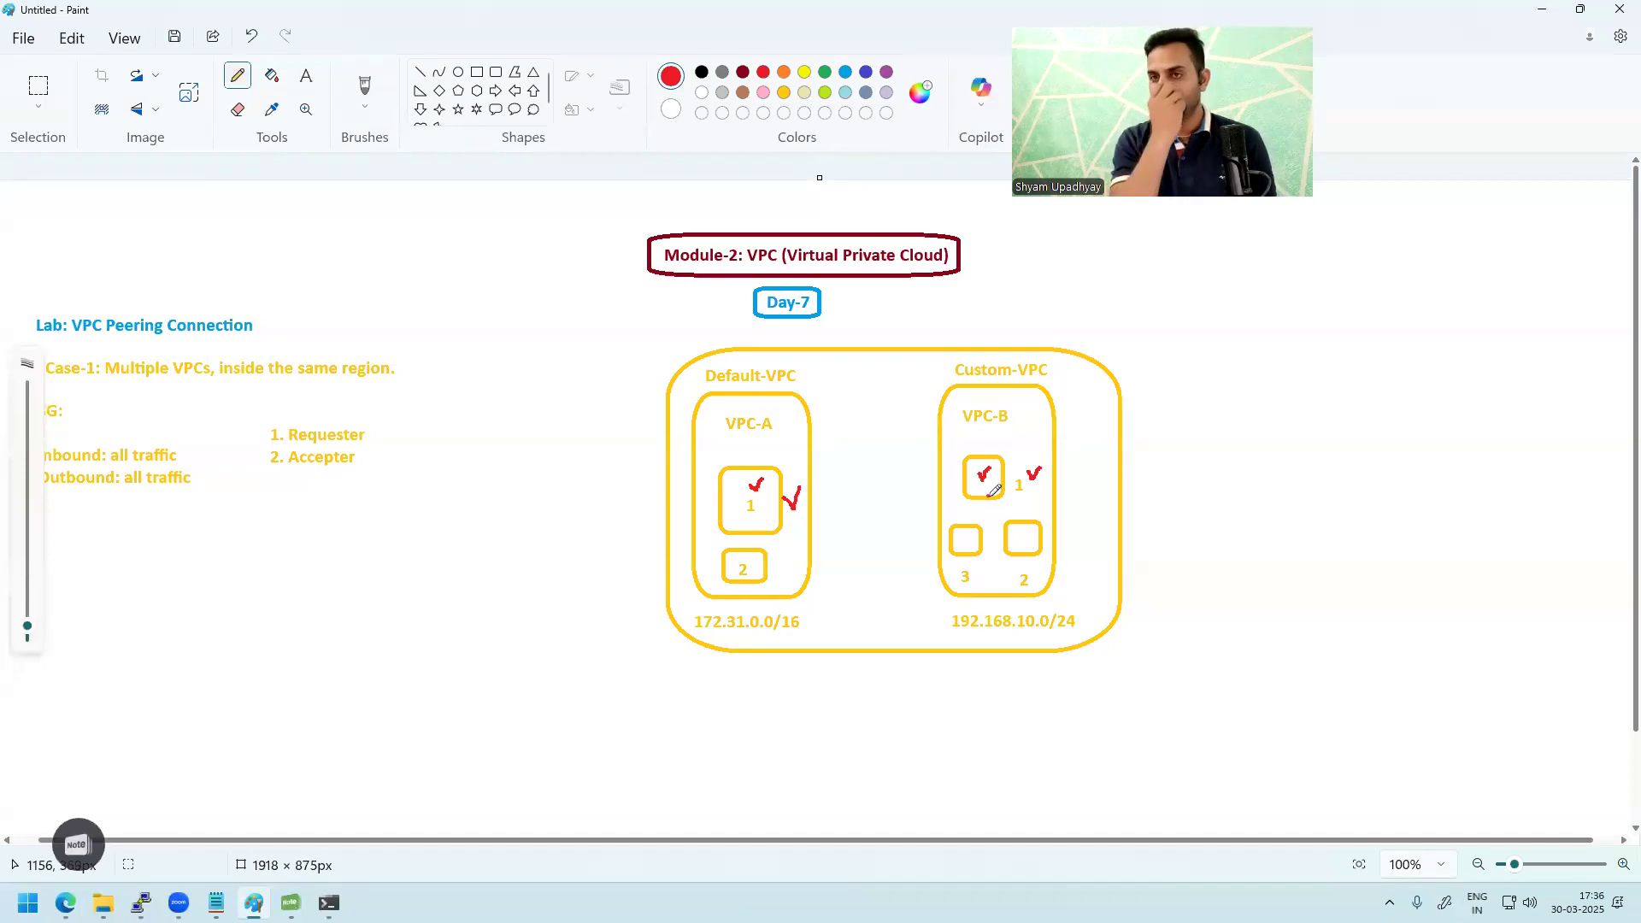
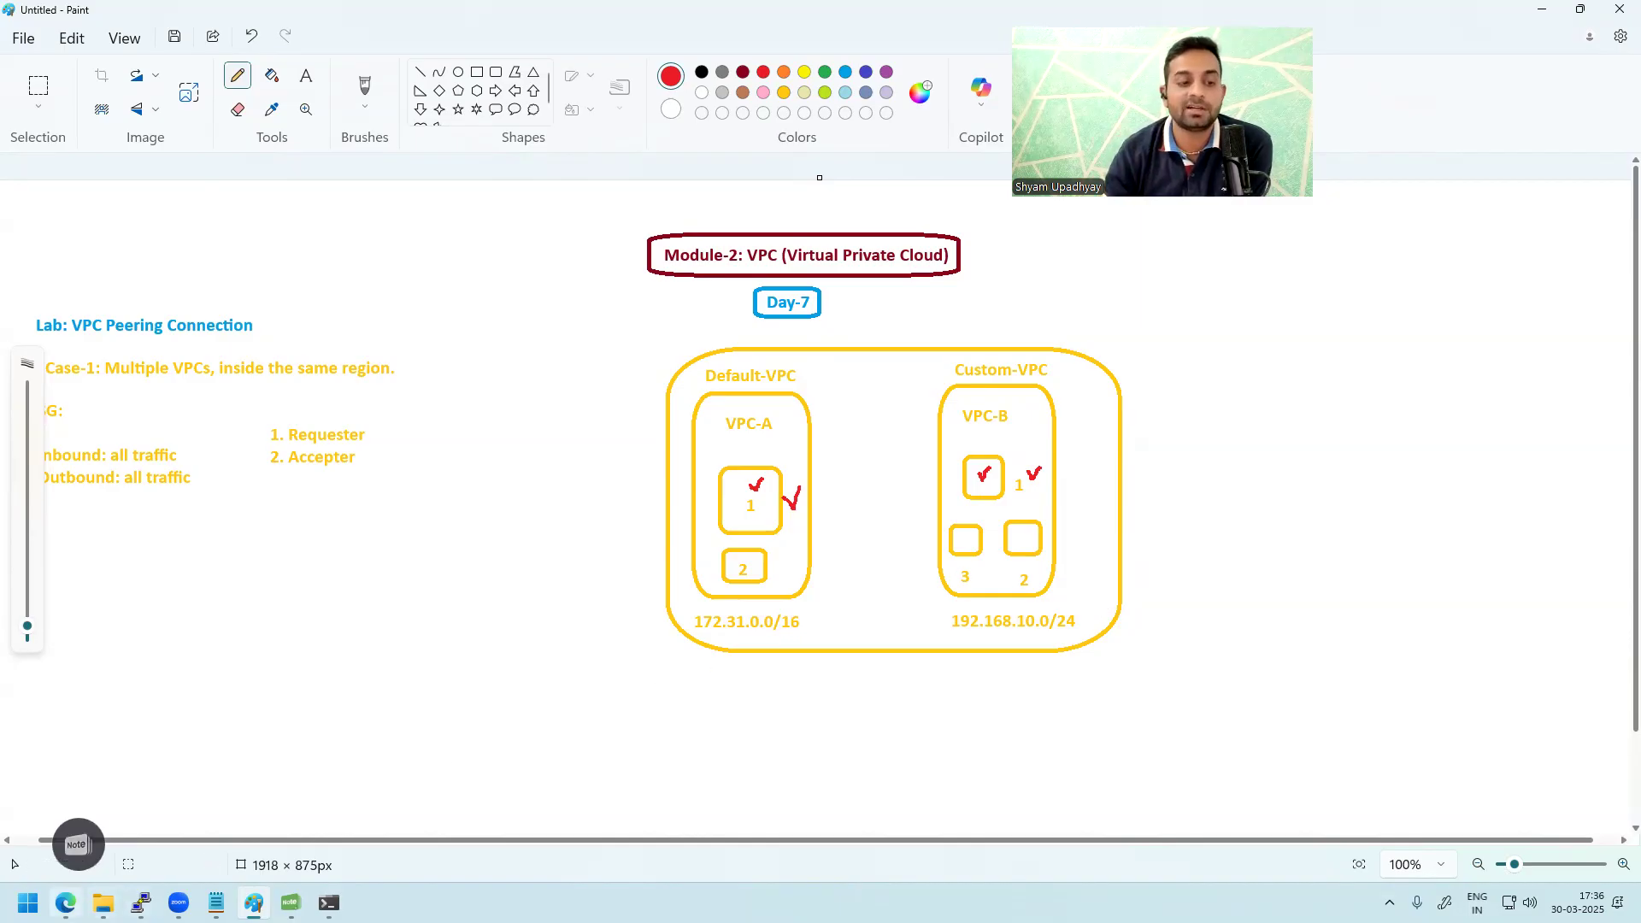
- Switch to the EC2 instances list in the browser and examine the VPC ID and subnet ID of Server1-VPCA
mouse_move(65, 903)
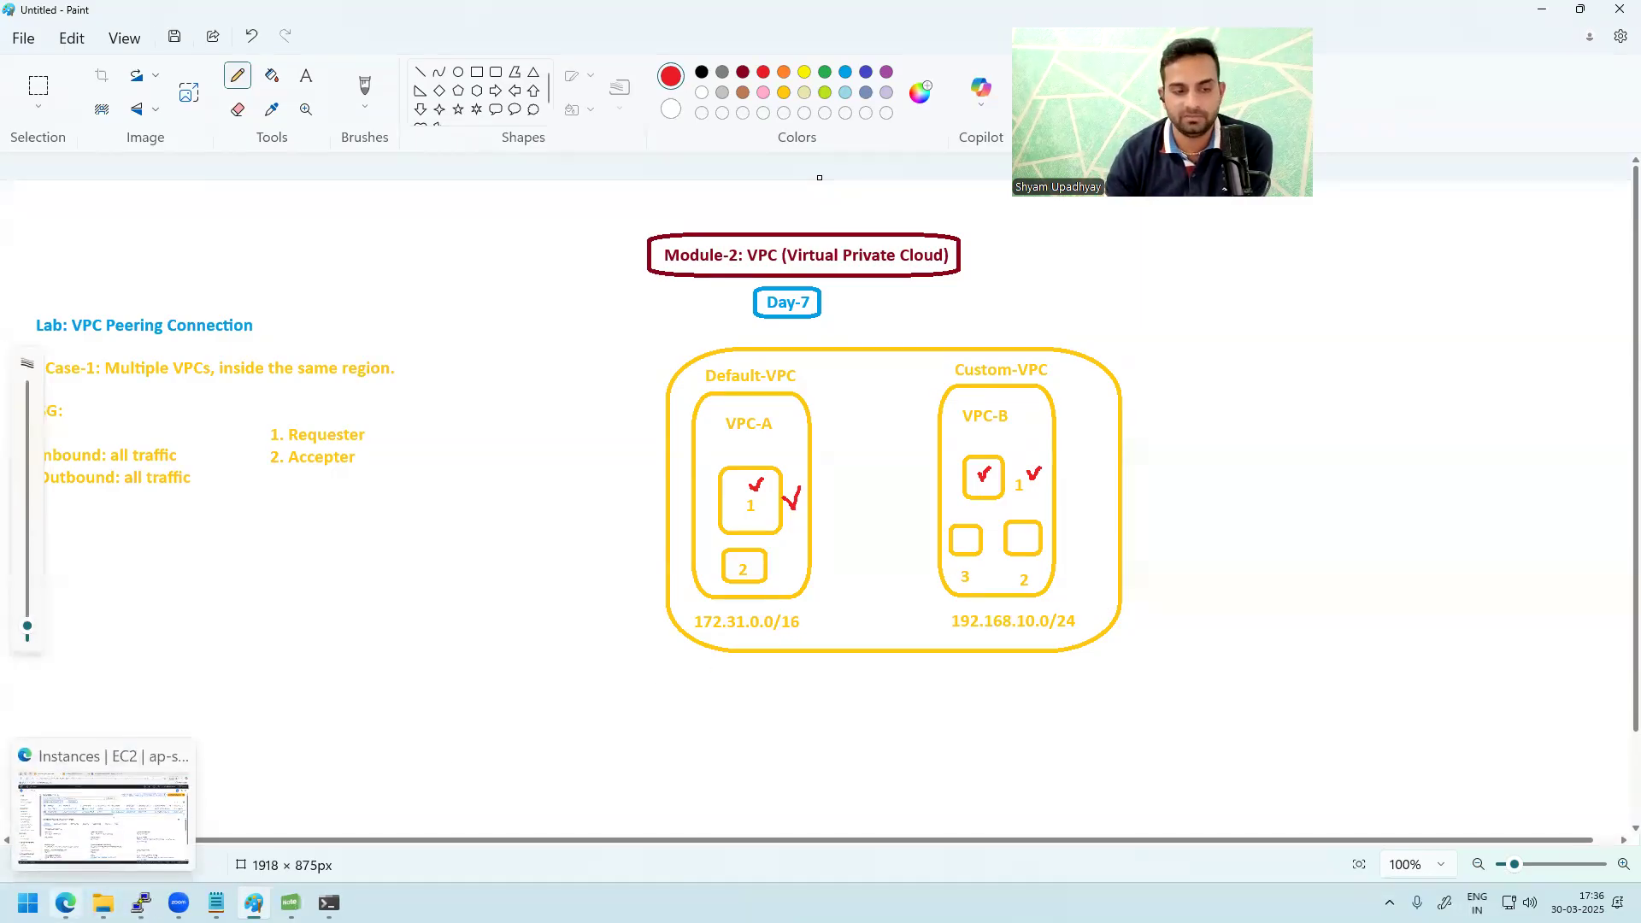
click(66, 904)
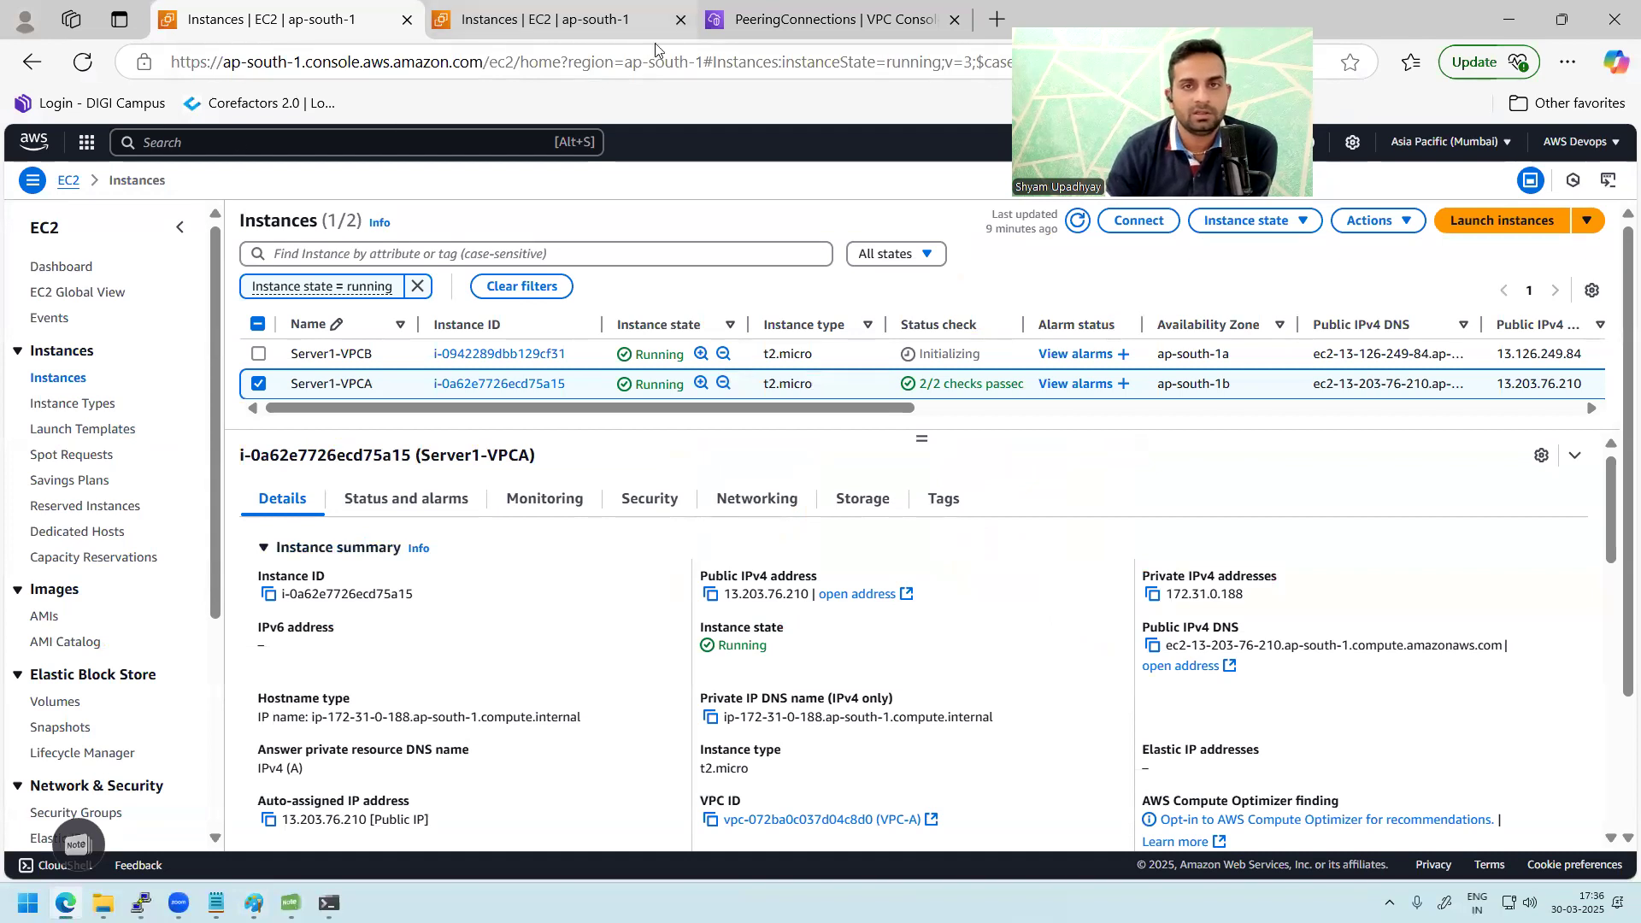
click(829, 21)
click(259, 29)
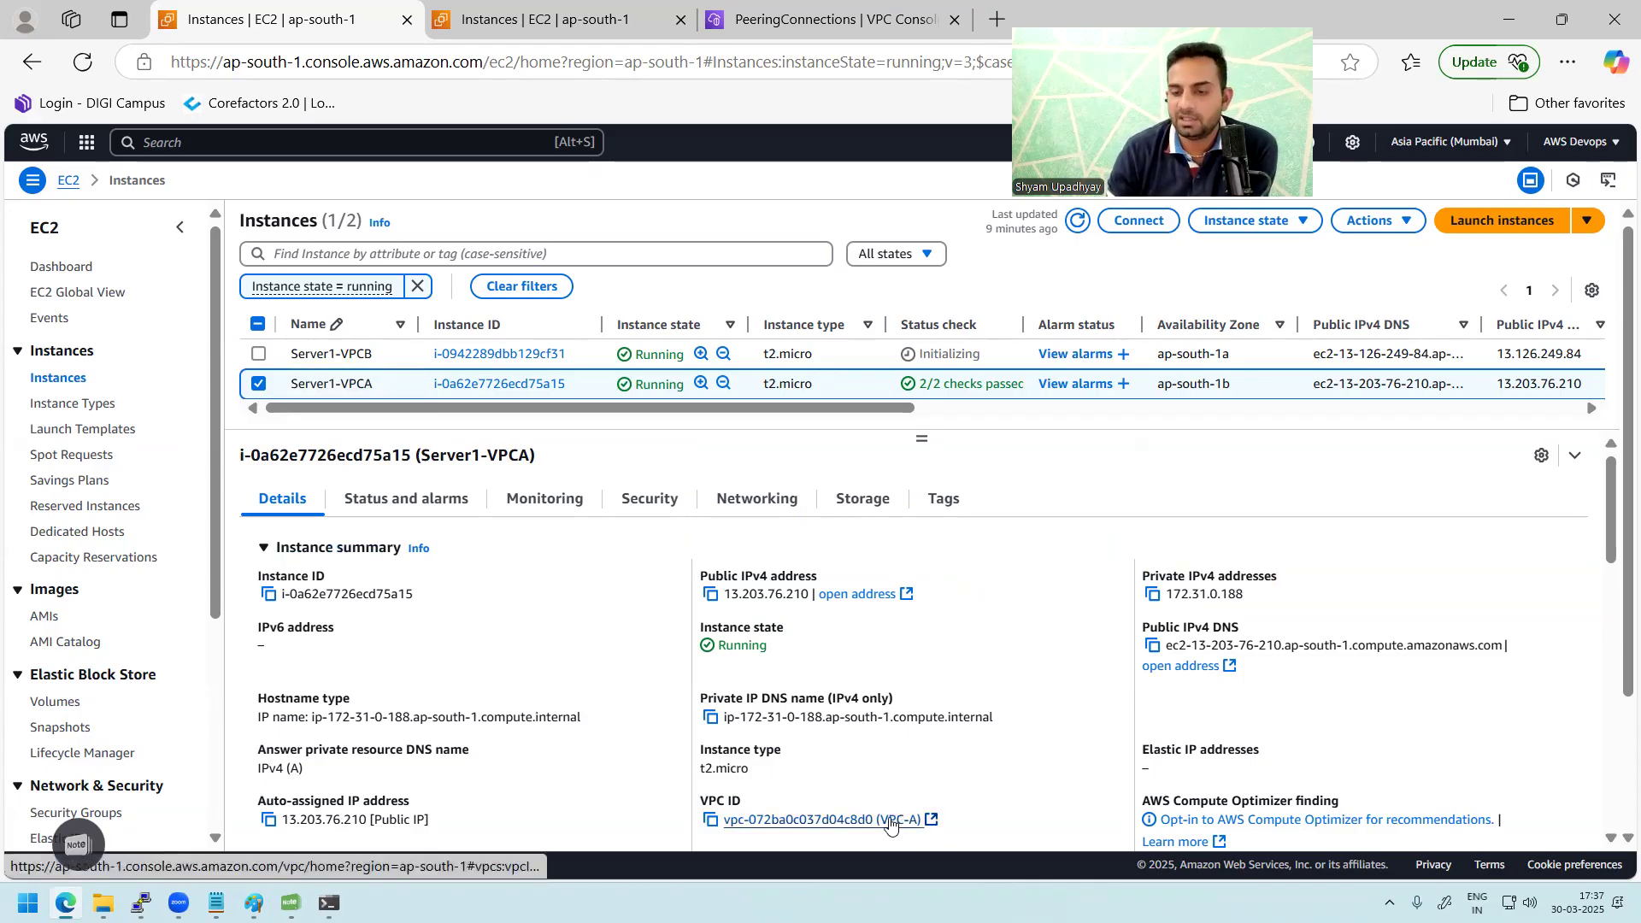
scroll(1087, 675, down, 3)
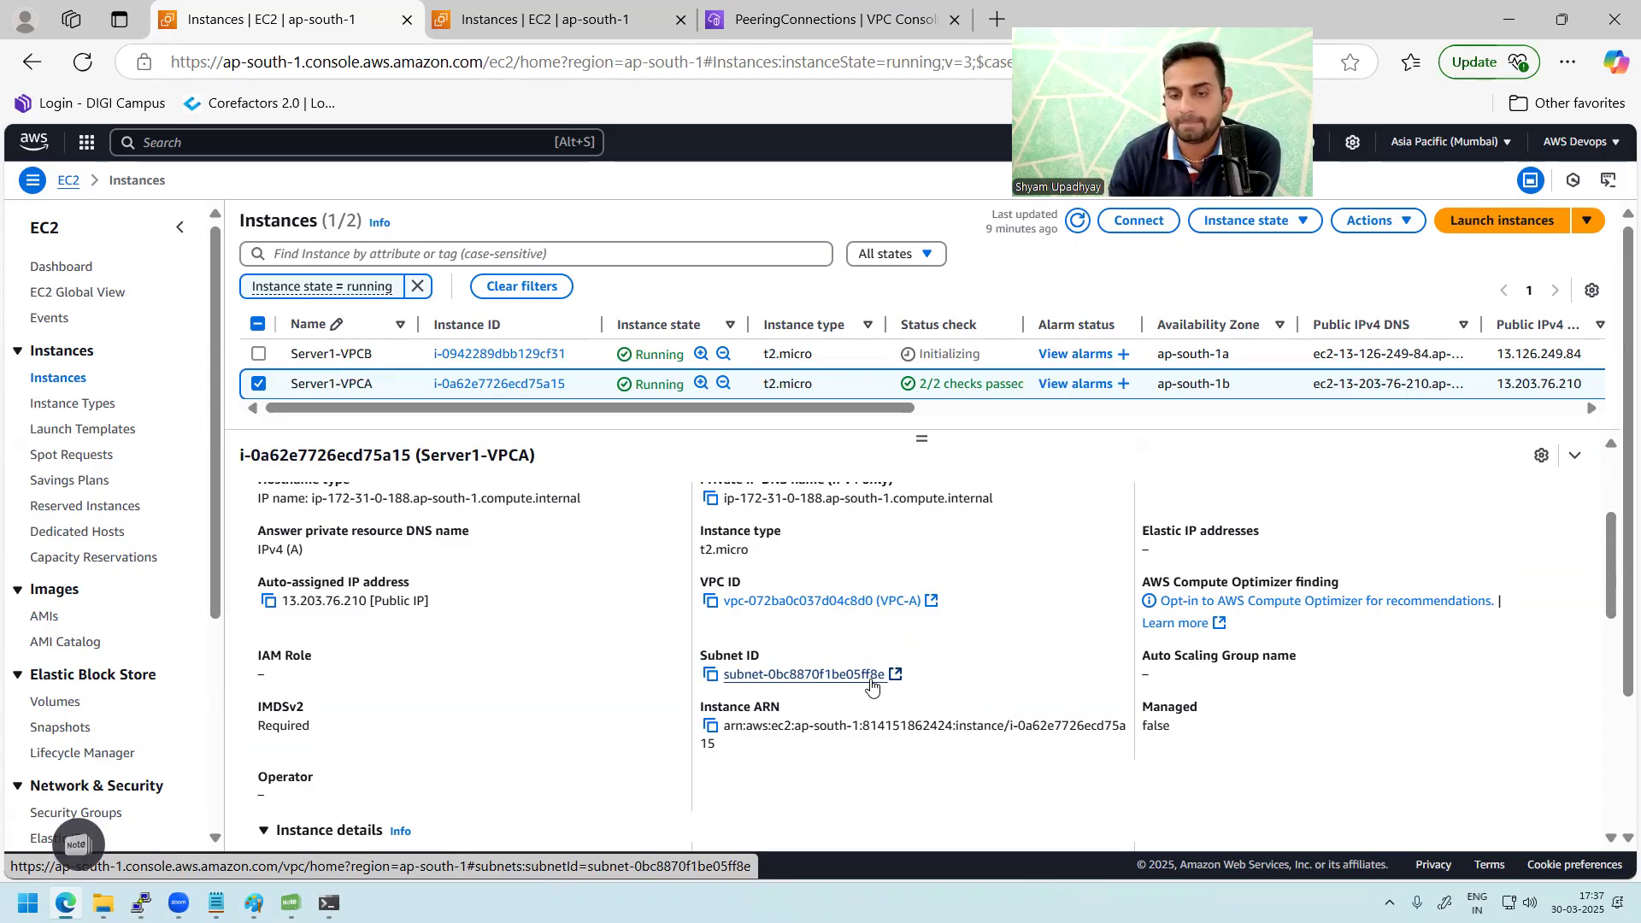
- In the VPC console, open the subnets list and show the route table of subnet-0bc8870f1be05ff8e
click(753, 34)
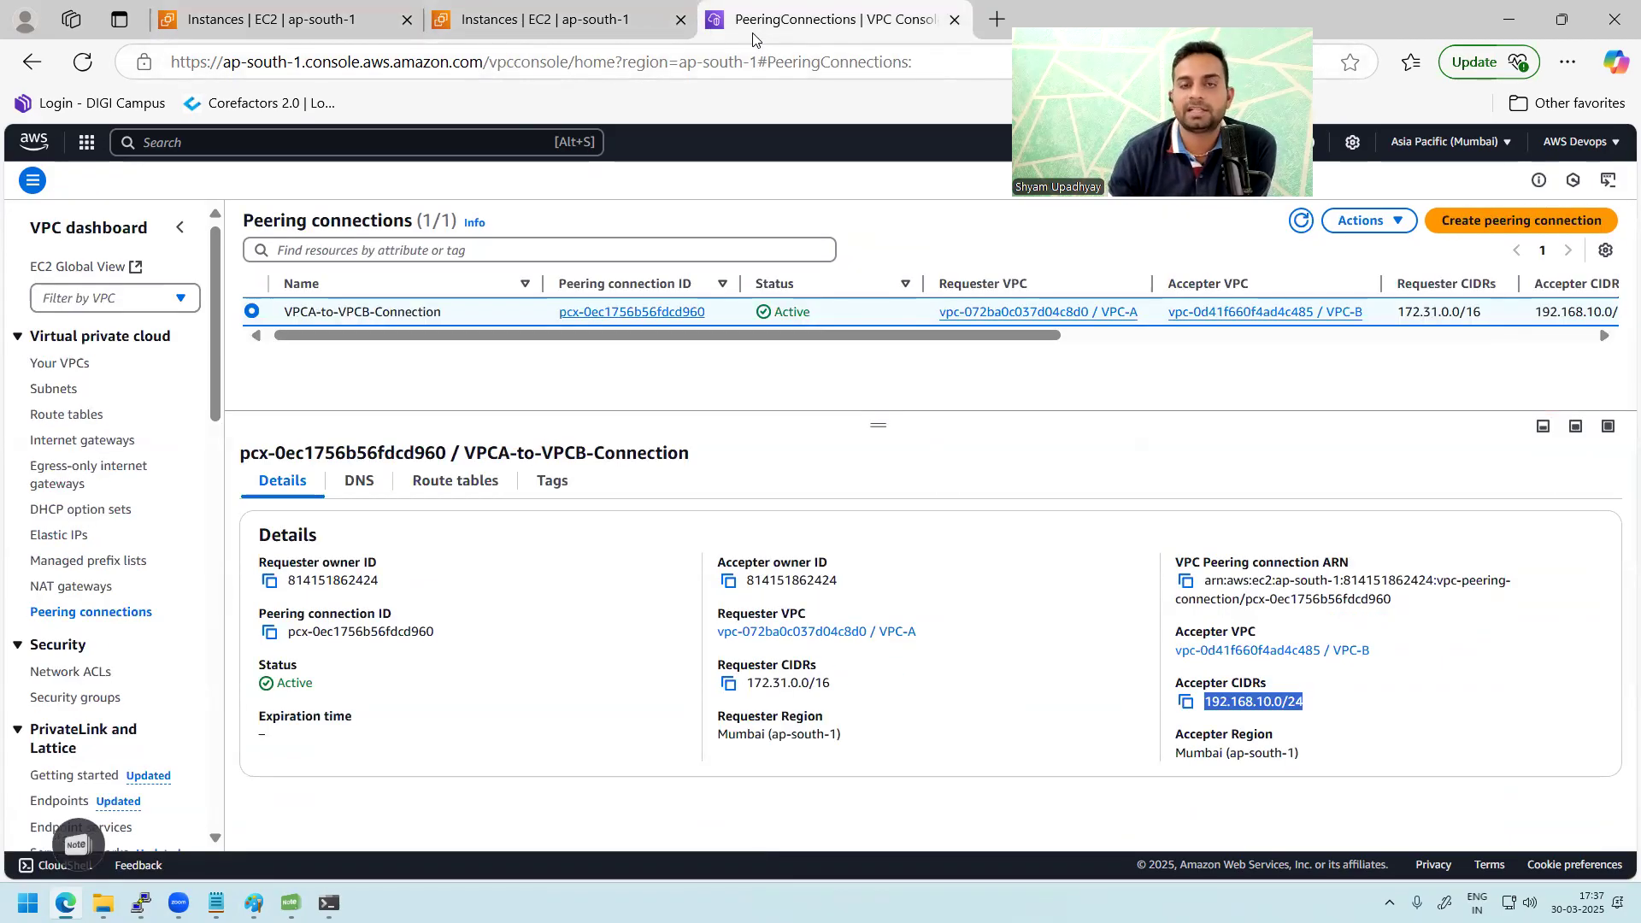
click(63, 392)
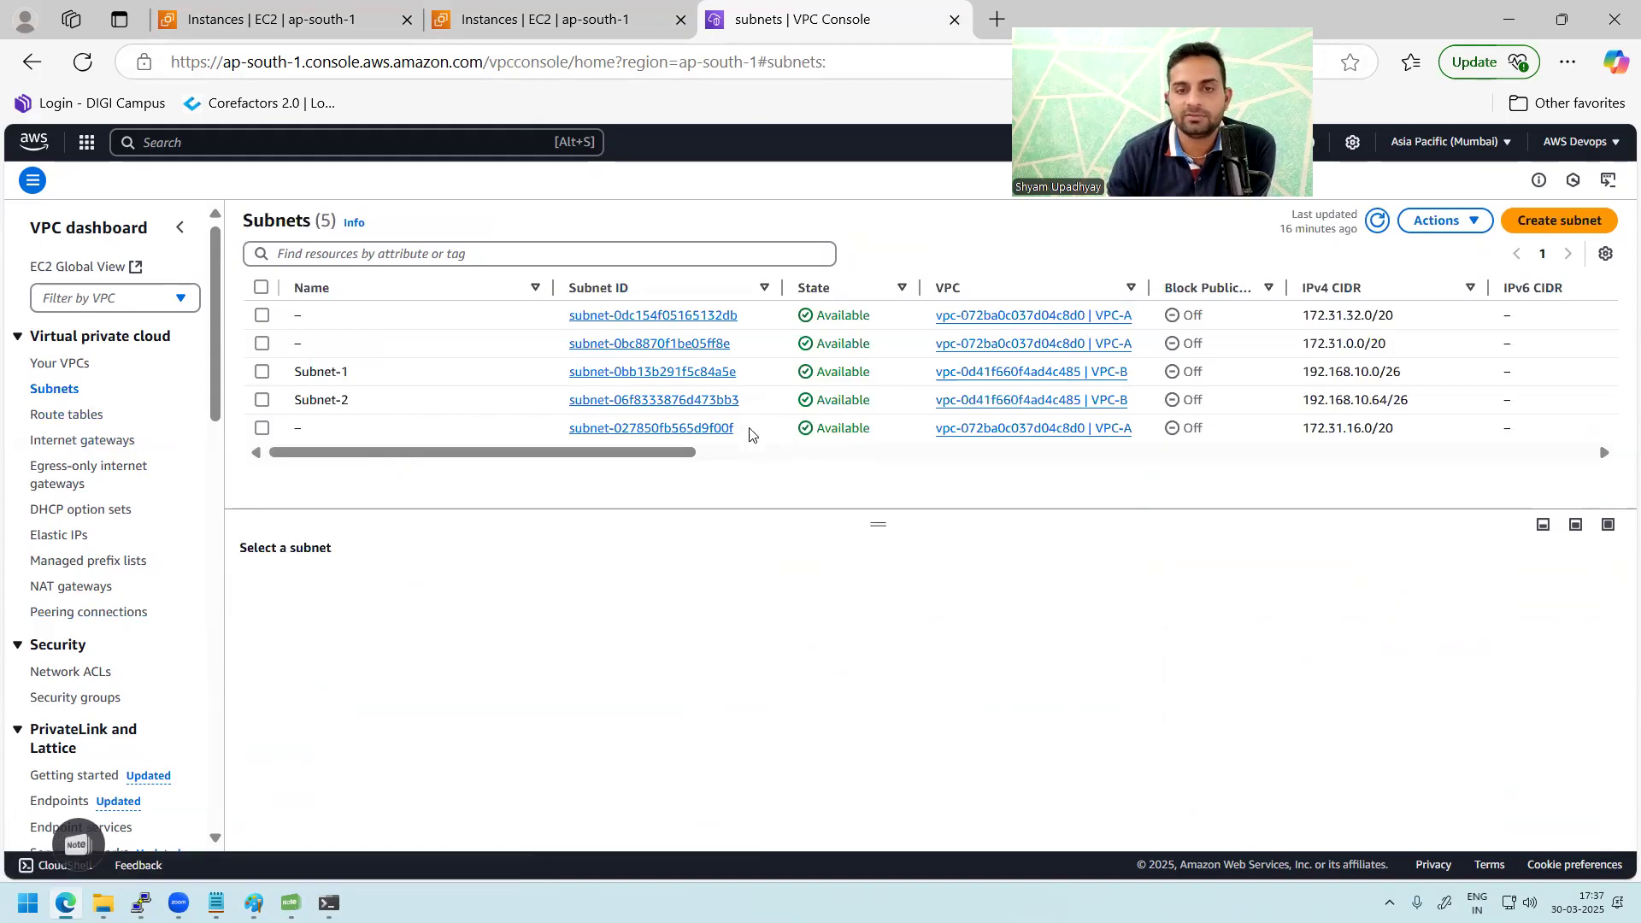
click(748, 352)
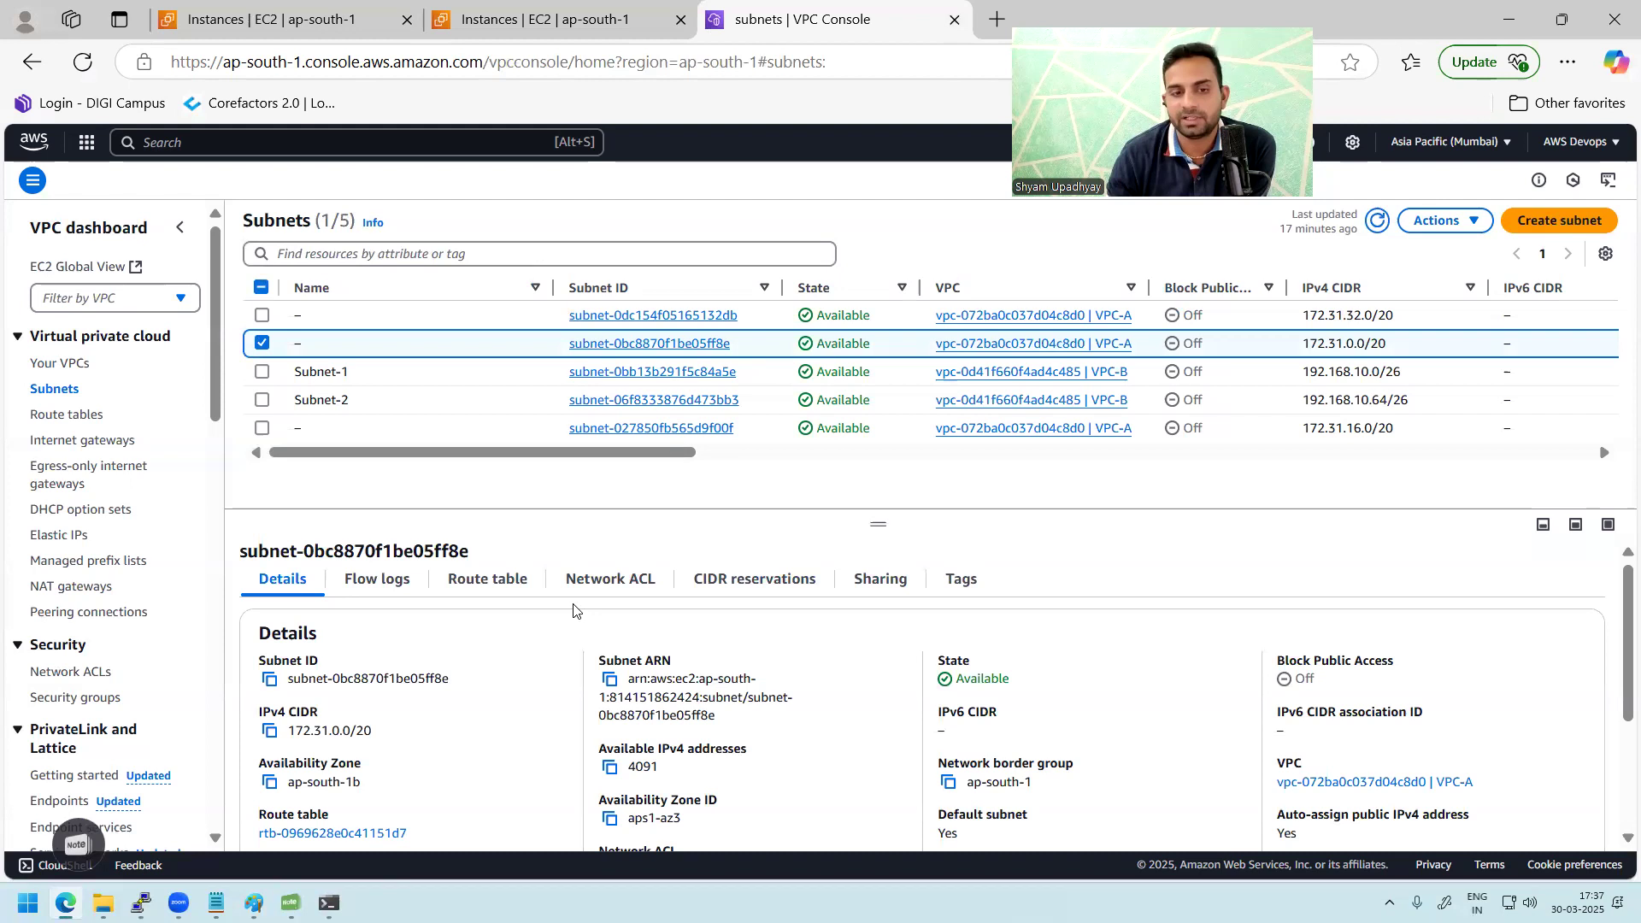
click(497, 588)
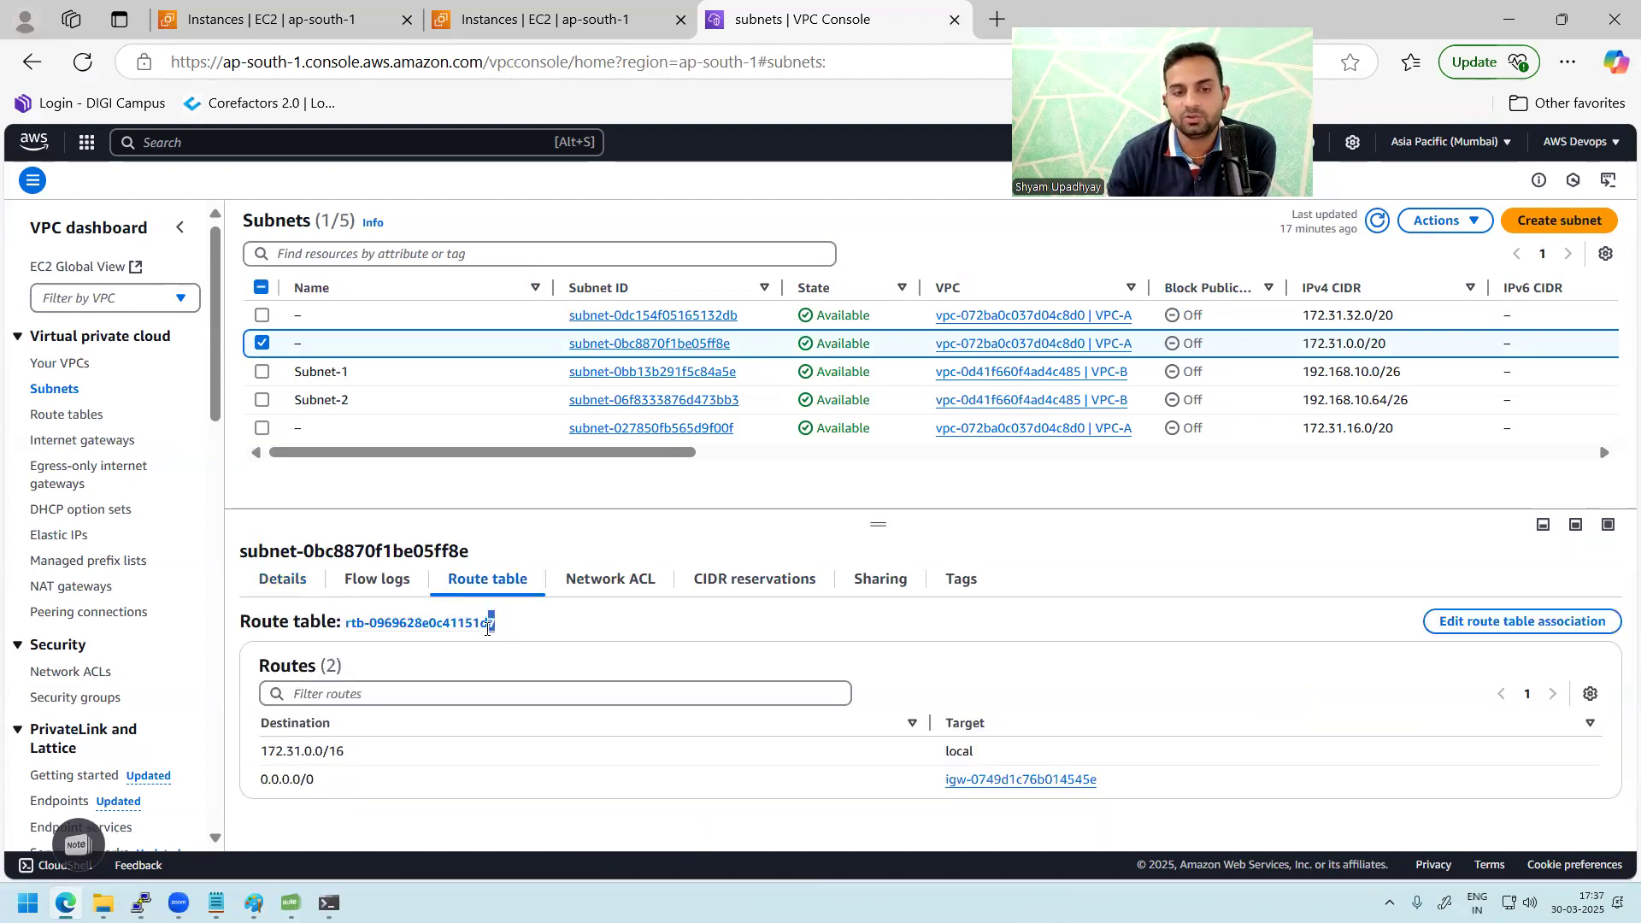
drag(494, 623, 457, 623)
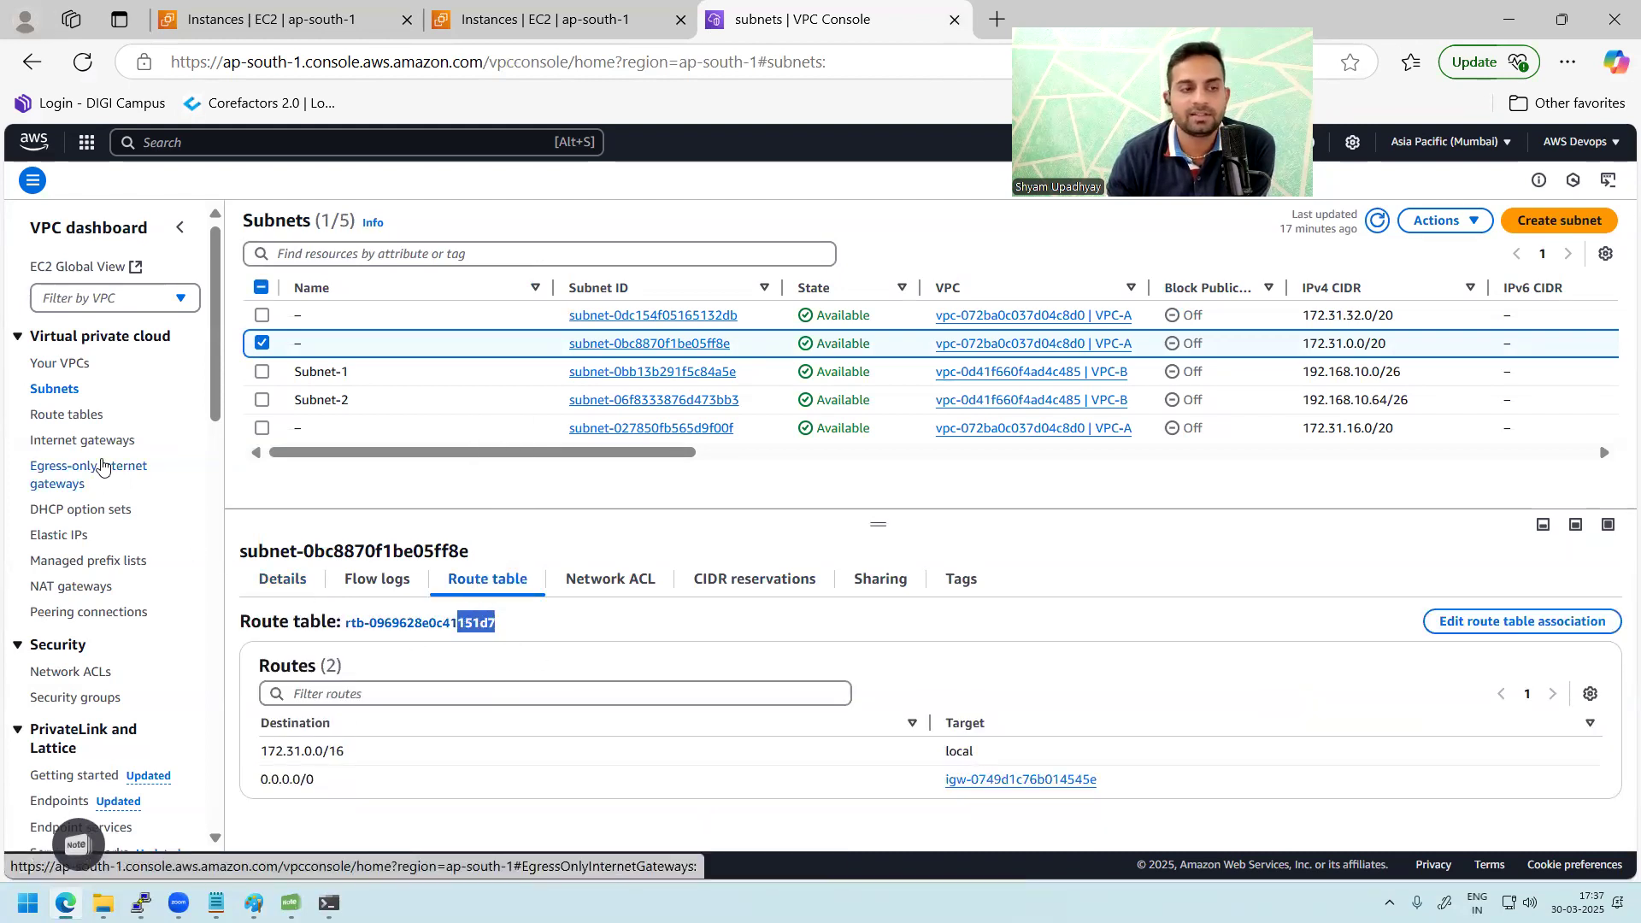
- Open the route tables list, select VPC-A's route table and show its routes in an enlarged details area
click(69, 415)
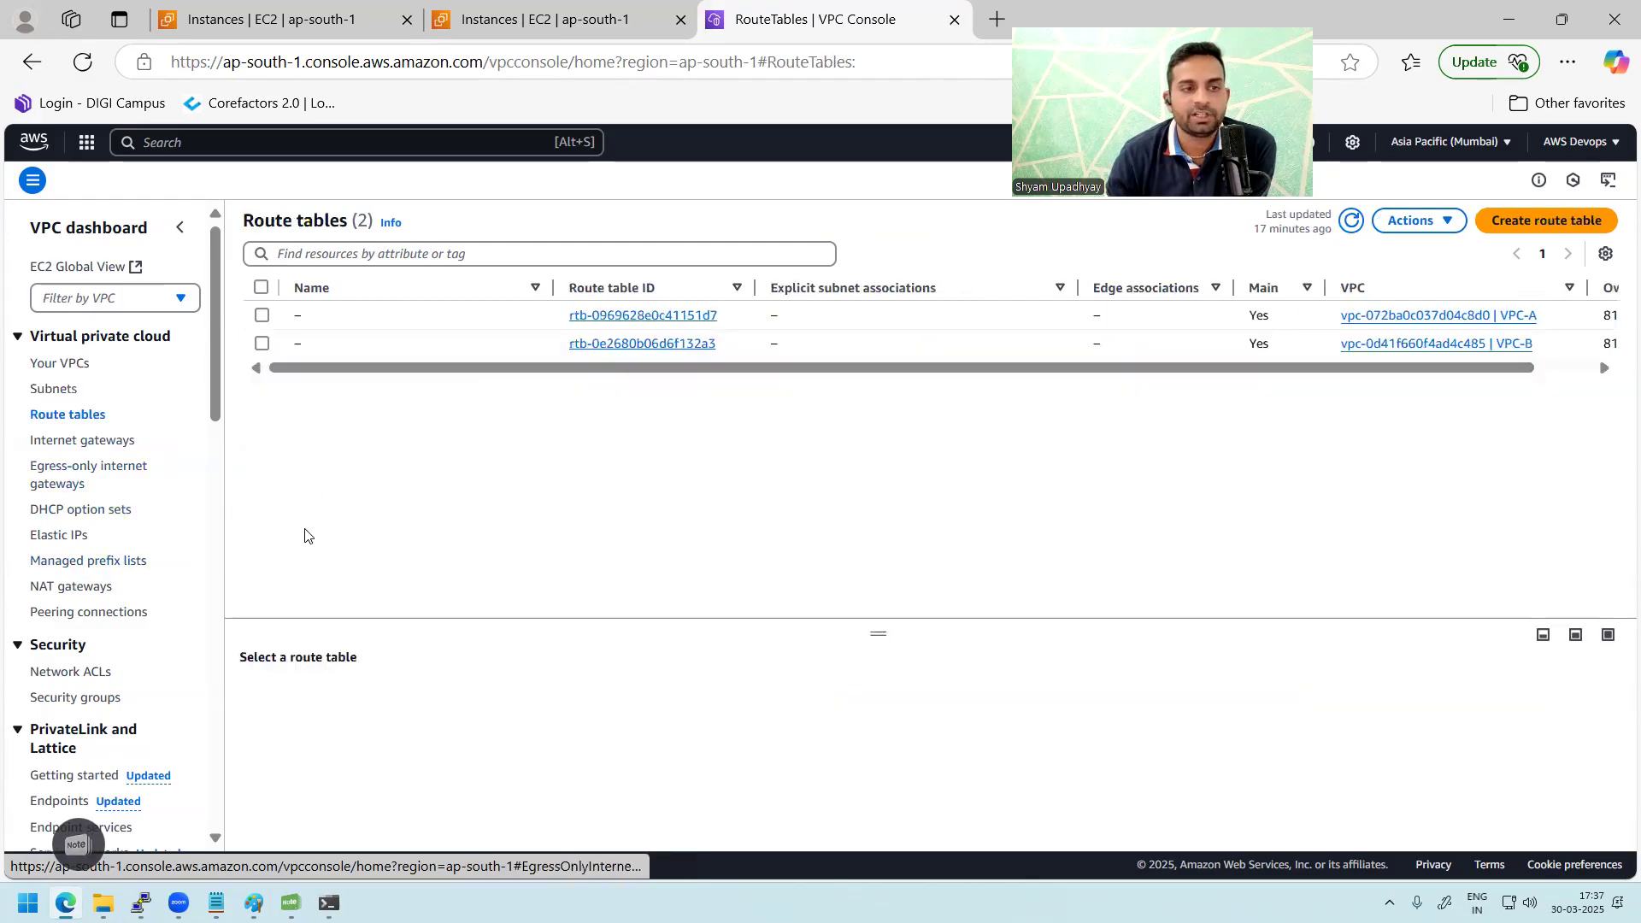
click(818, 318)
drag(863, 629, 869, 415)
click(356, 481)
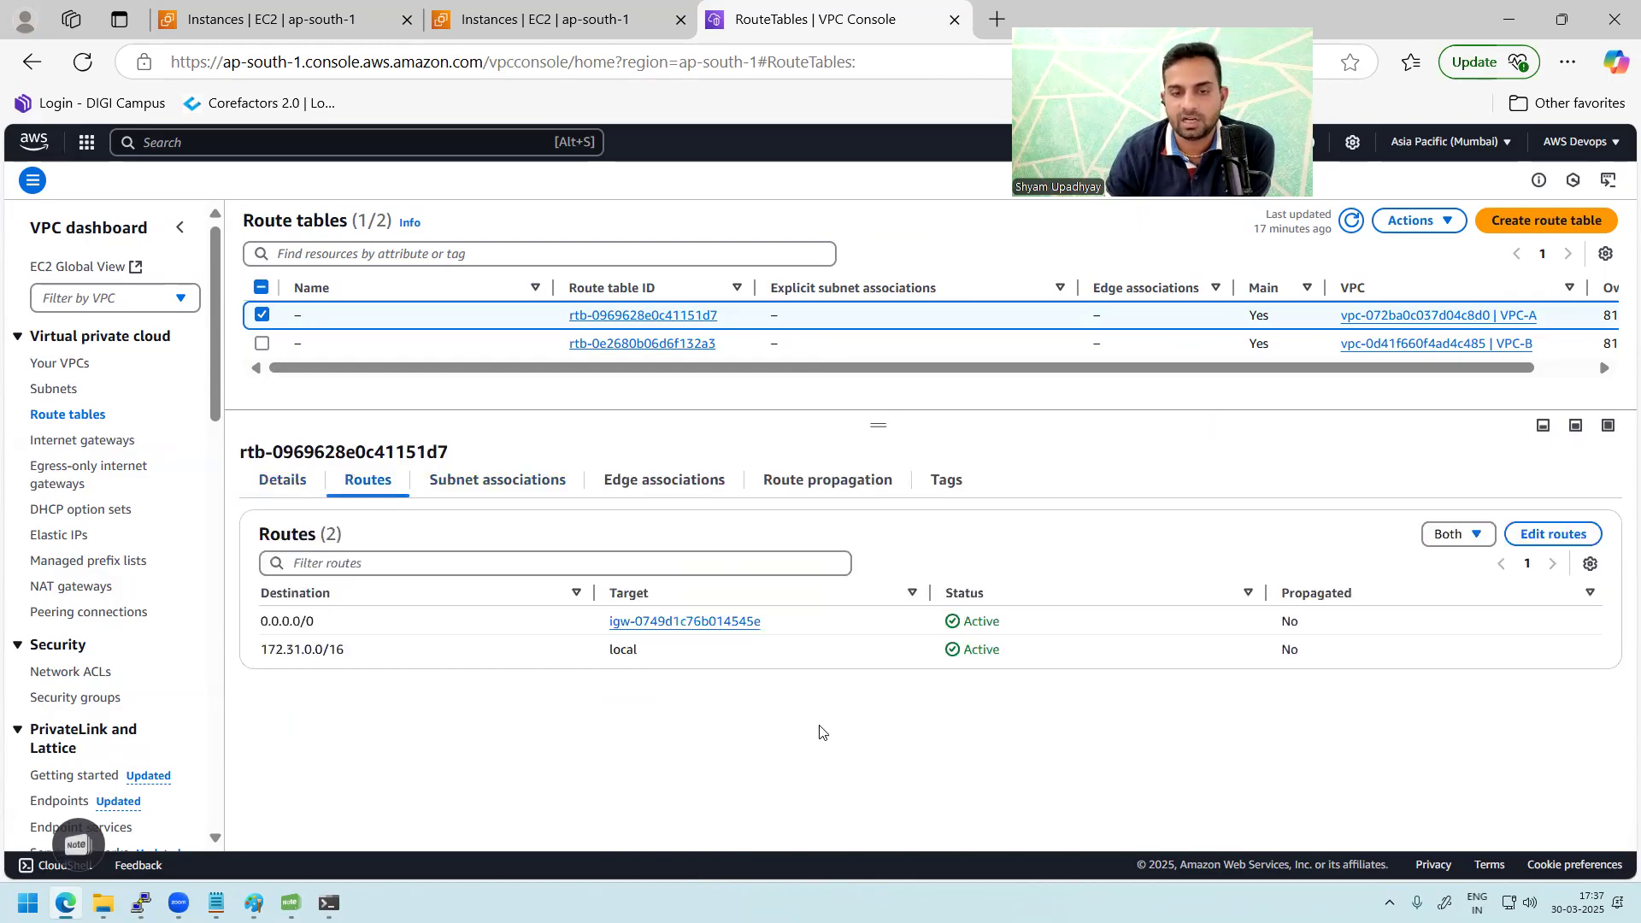
- Edit the routes of VPC-A's route table and add a route with destination 192.168.10.64/26
click(1527, 540)
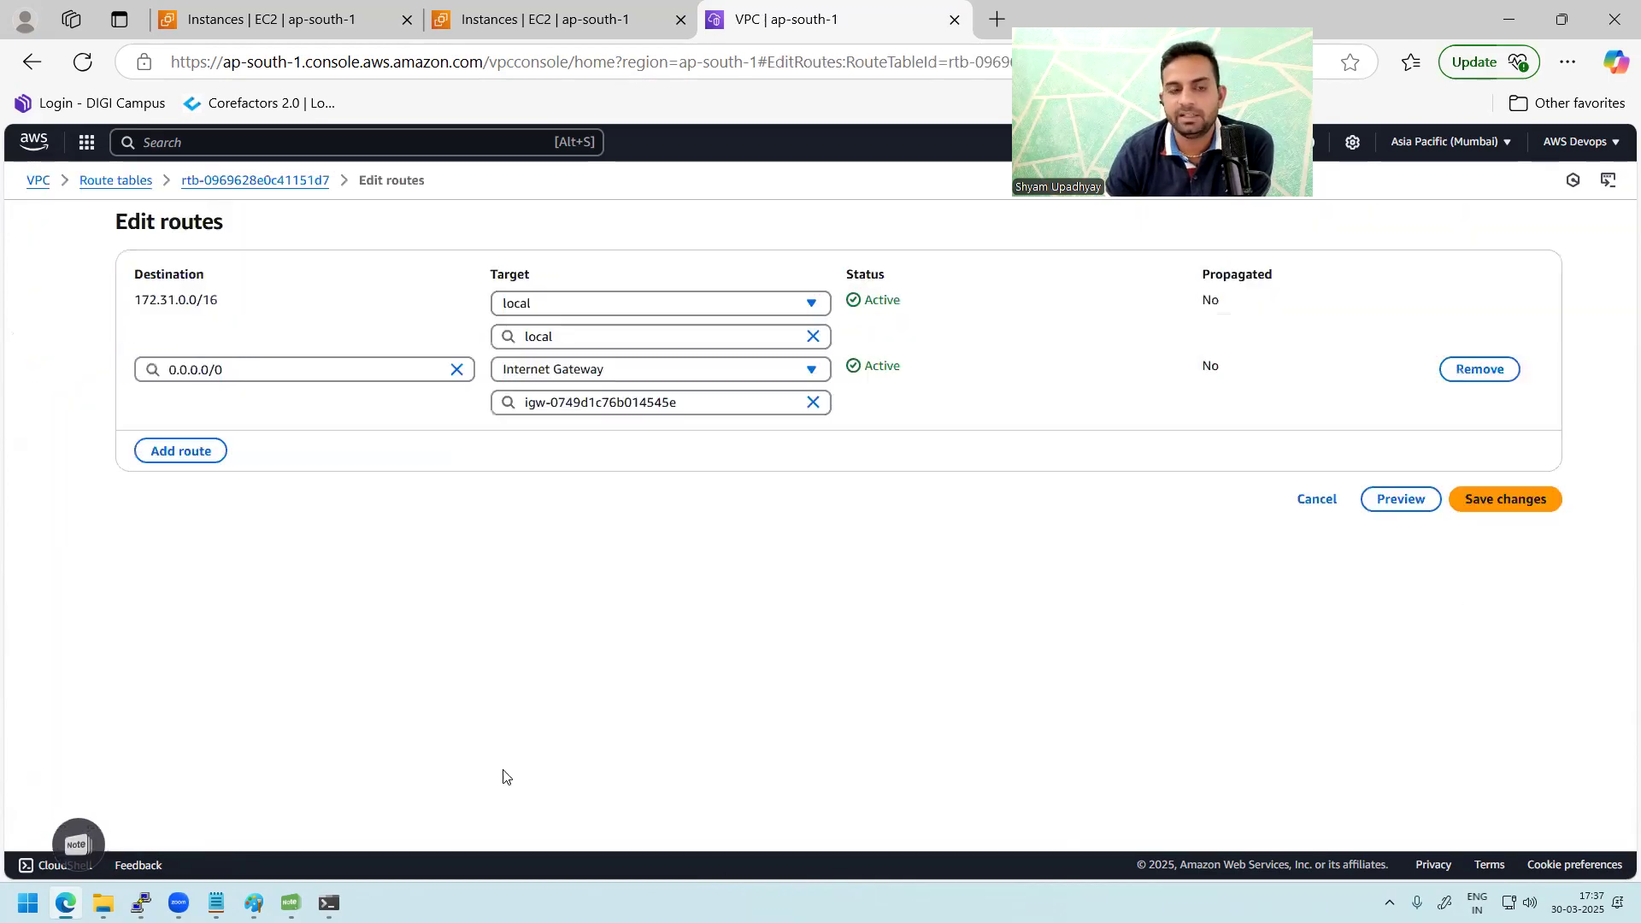
click(185, 458)
click(257, 439)
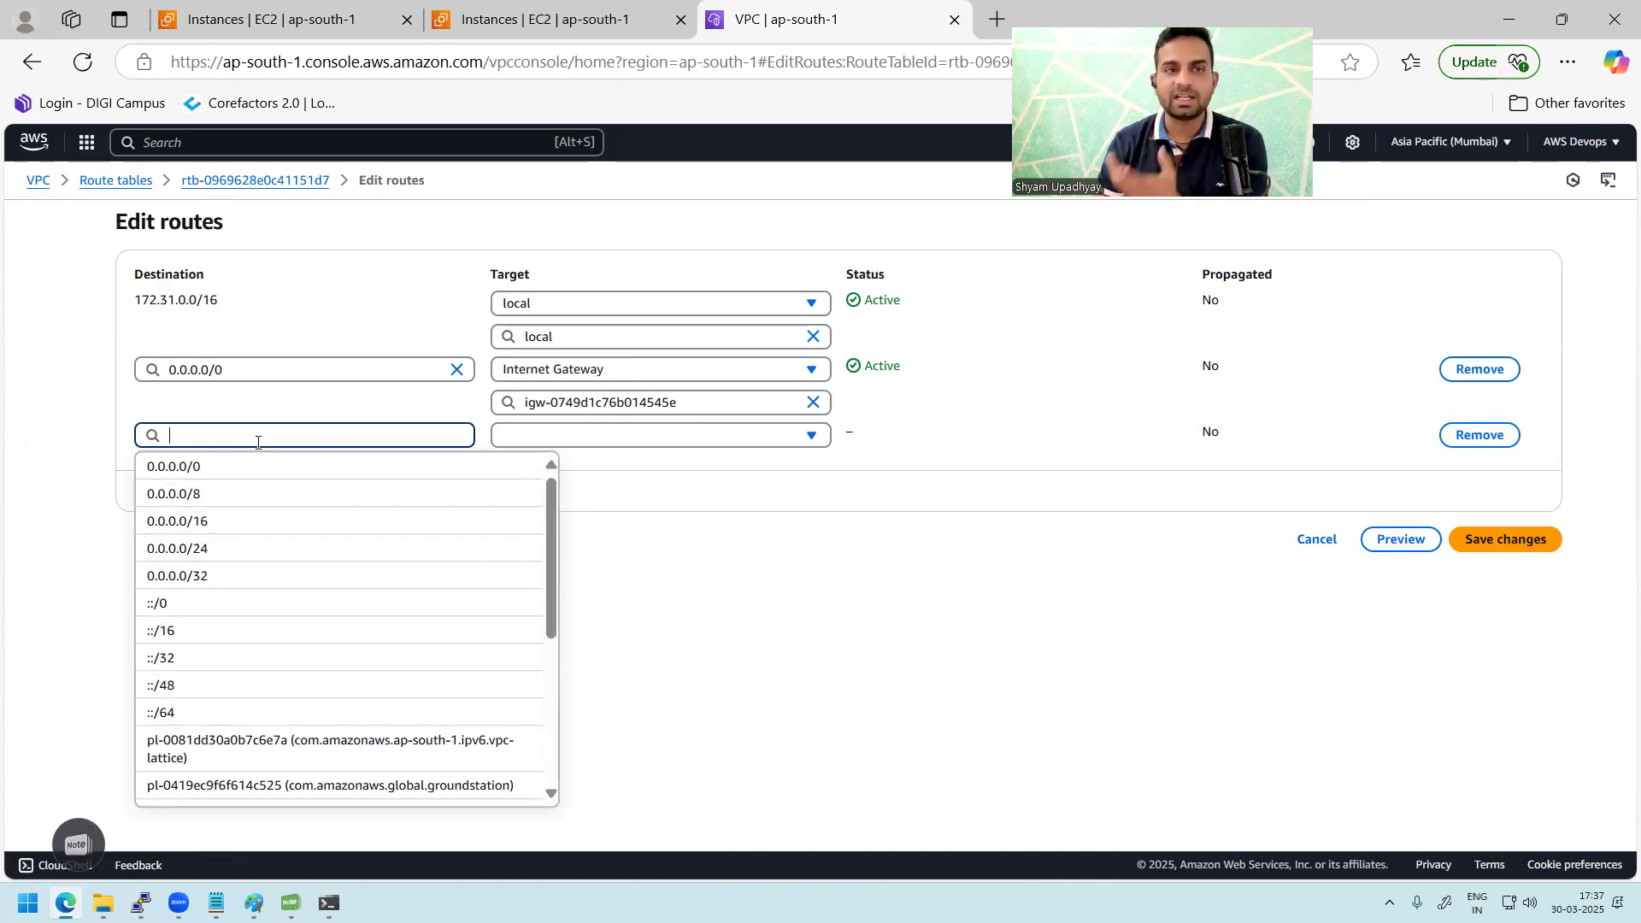
text(19)
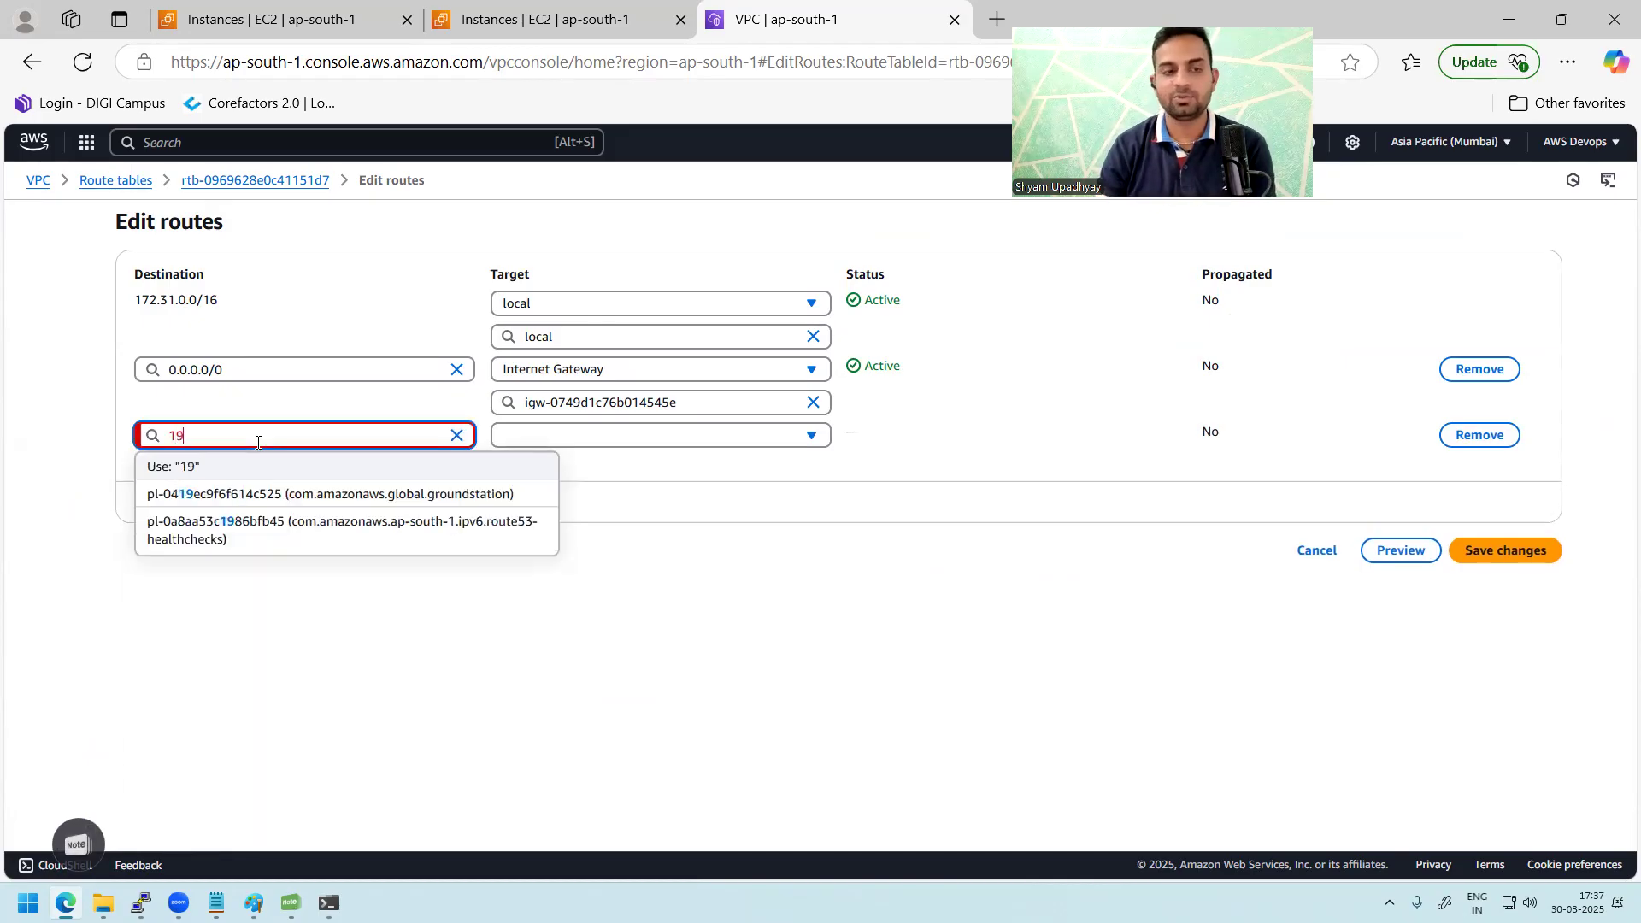
text(2.168.10.0)
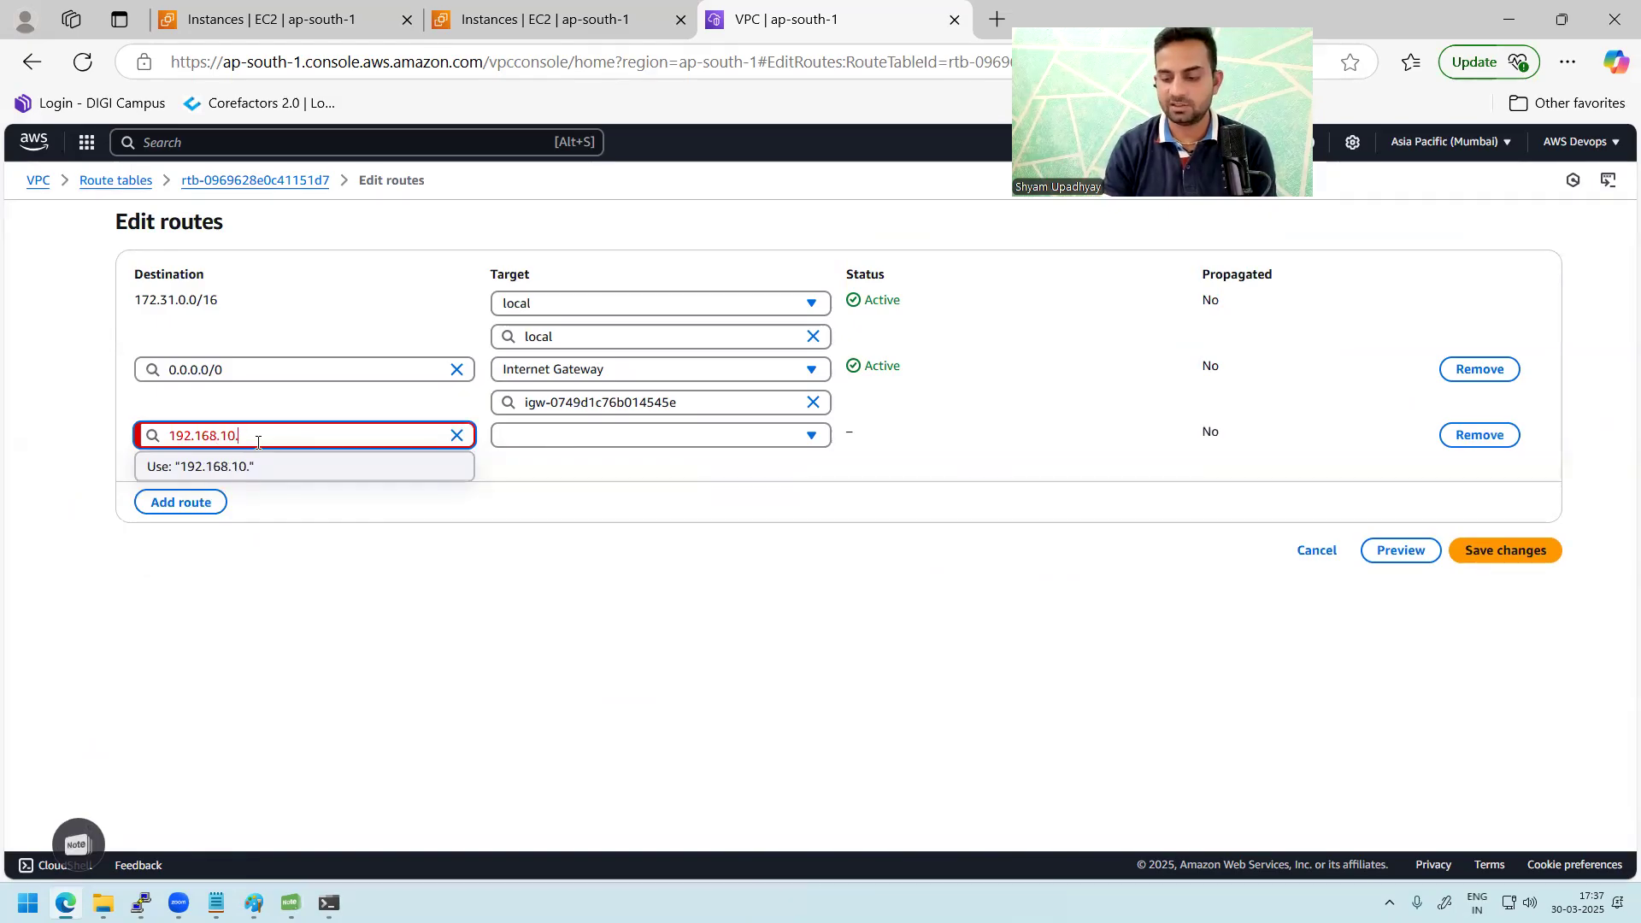
text(4/26)
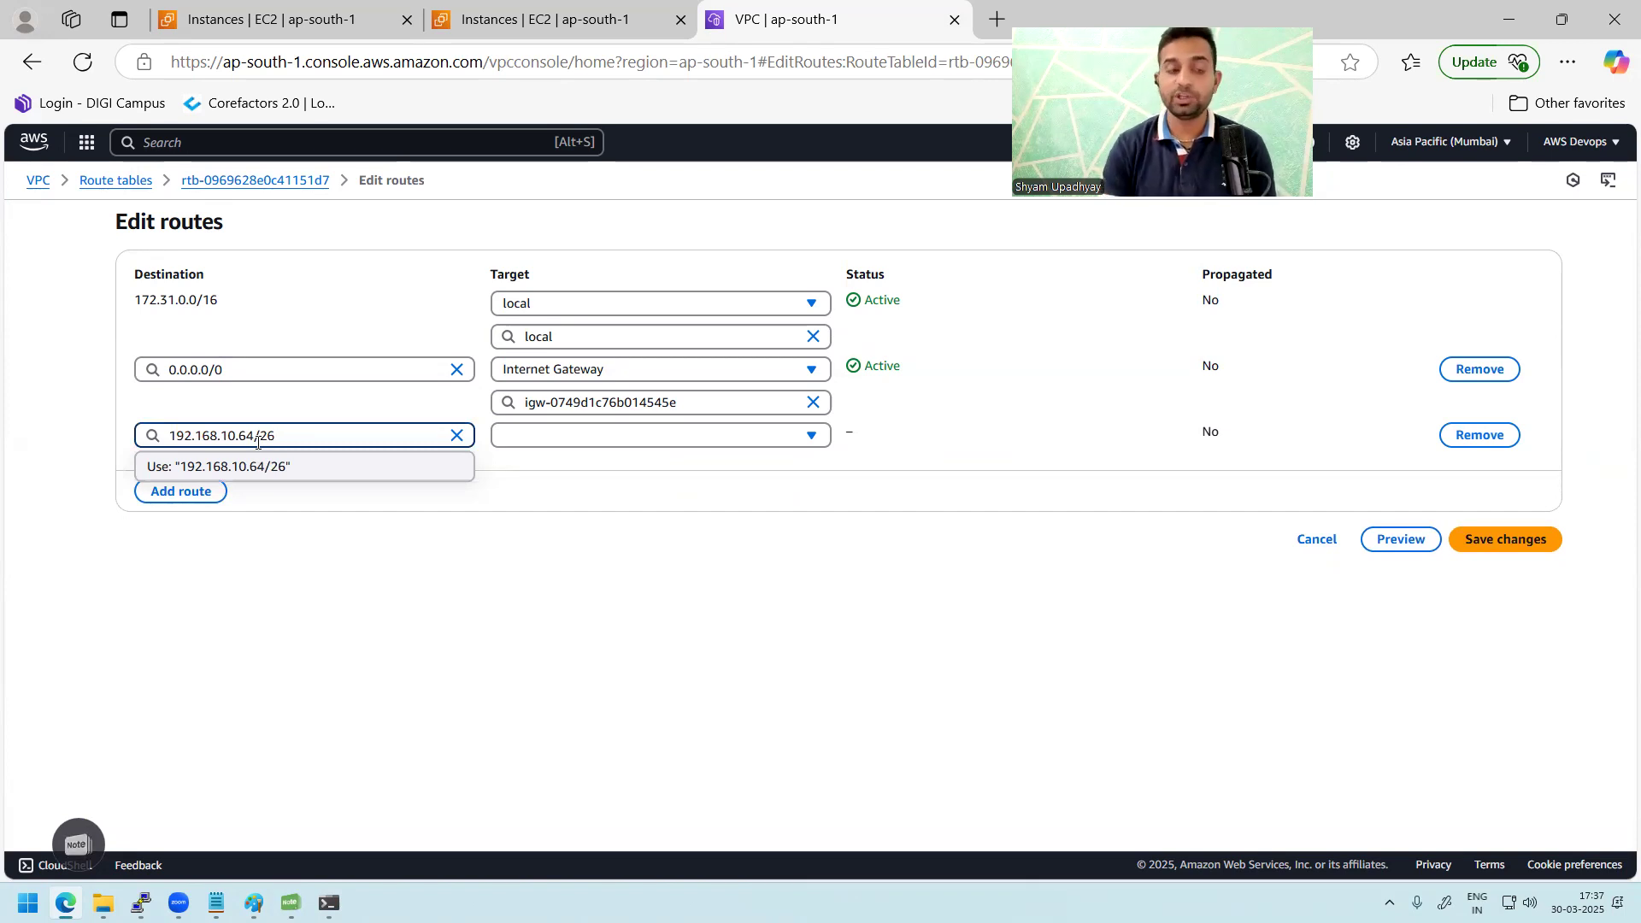
- Change the new route's destination to 192.168.10.0/24, covering the whole of VPC-B
key(BackSpace)
key(BackSpace)
key(BackSpace)
key(BackSpace)
key(BackSpace)
text(0/24)
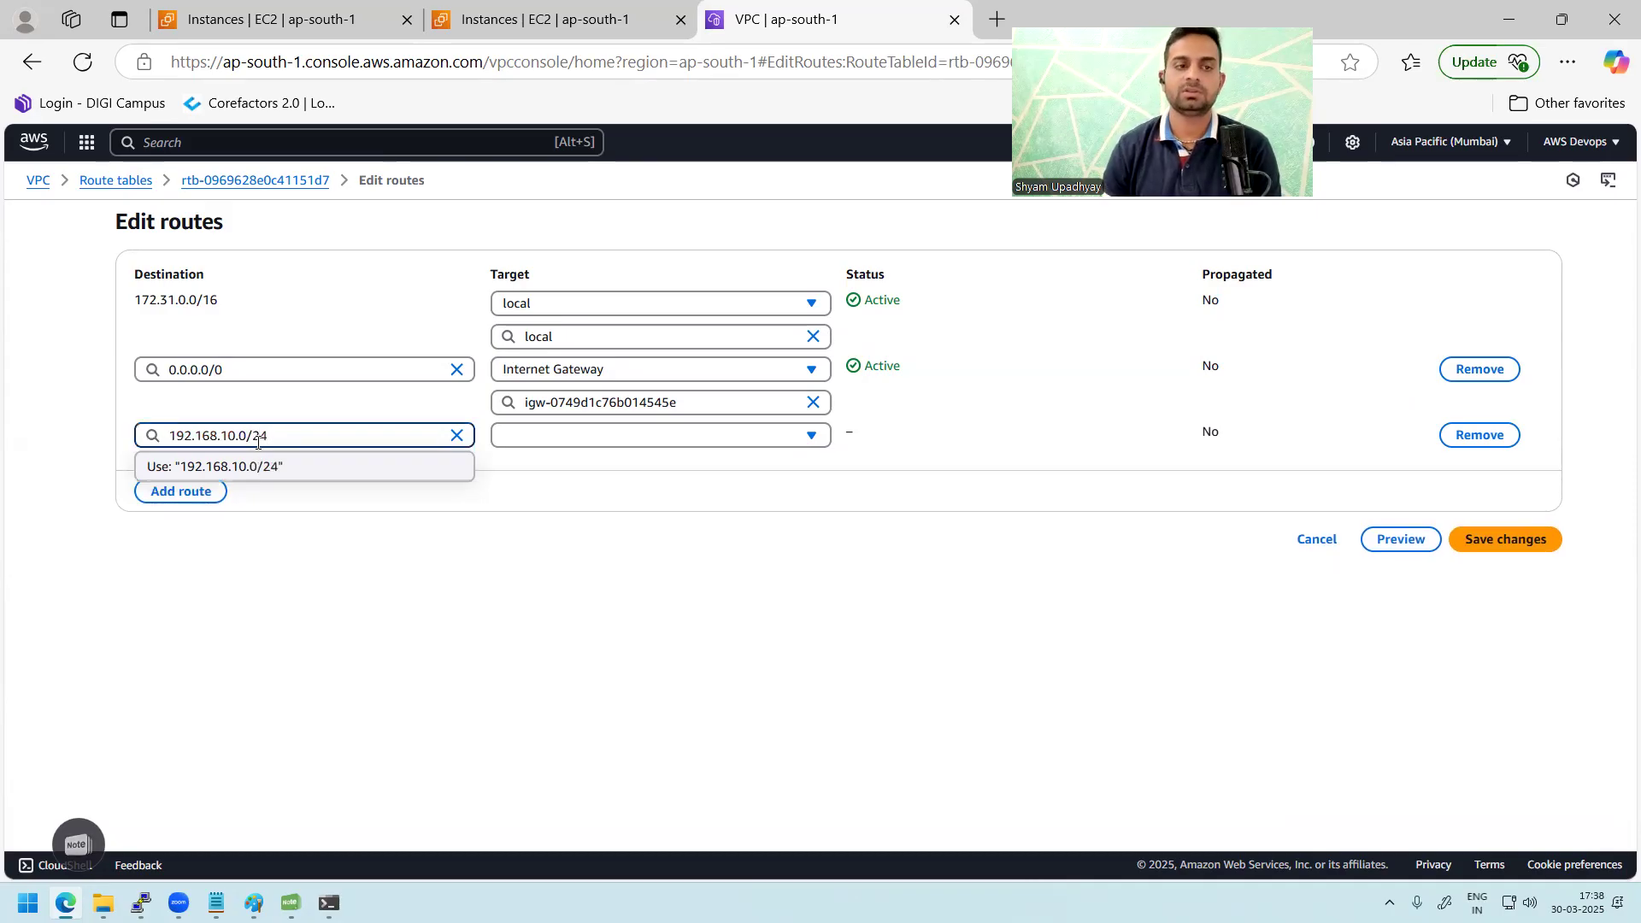
click(334, 556)
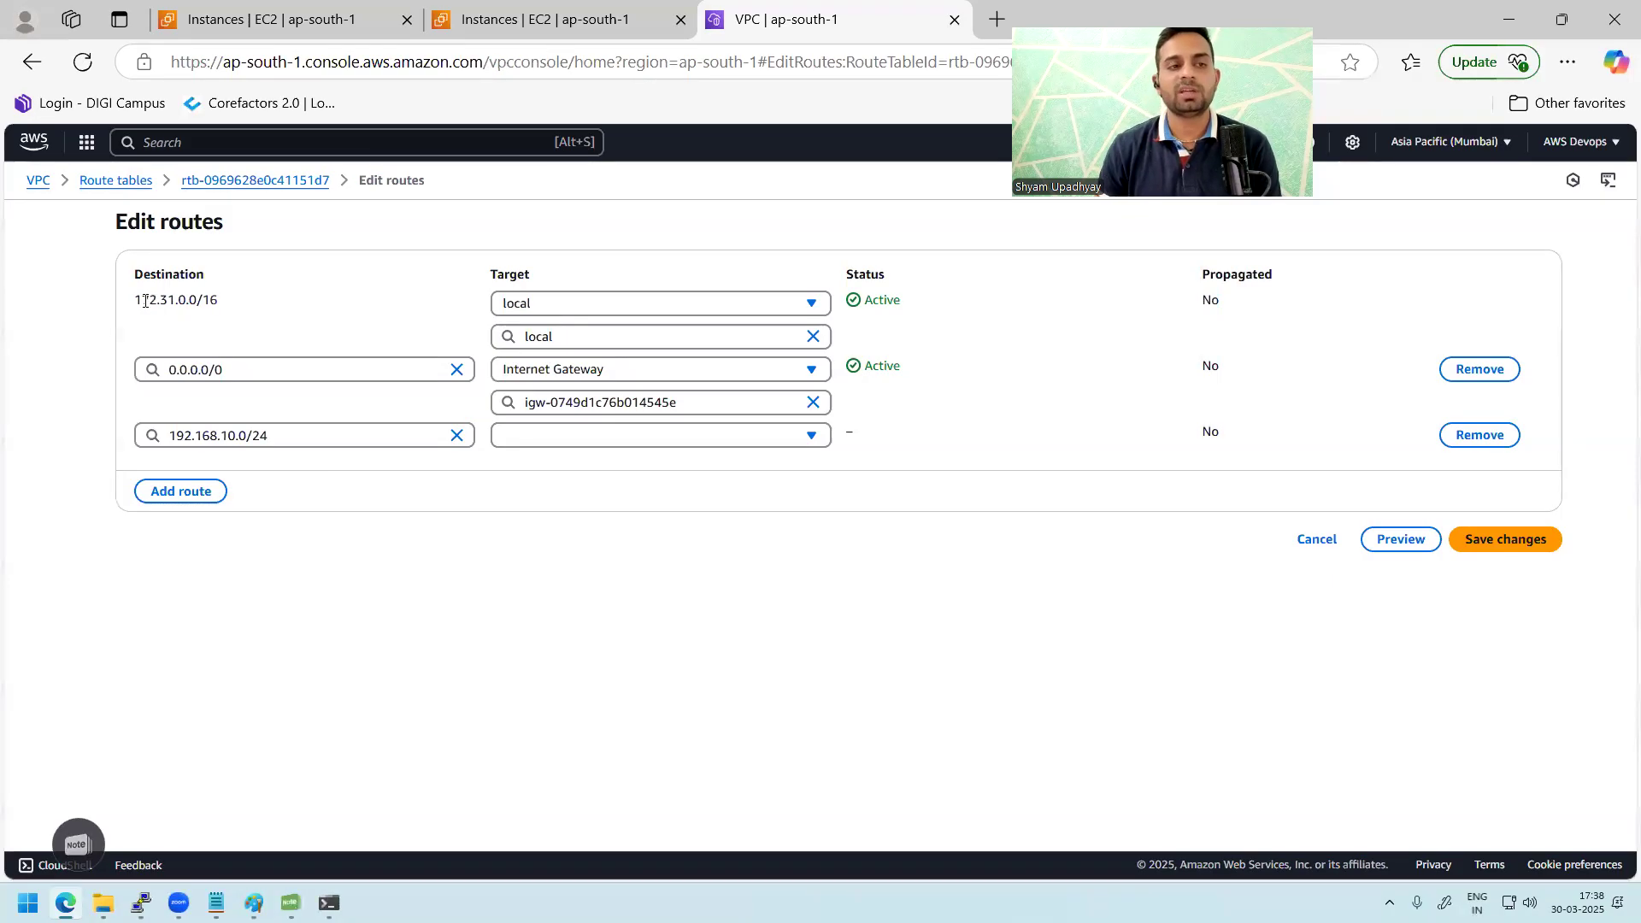
- Target the 192.168.10.0/24 route at the peering connection VPCA-to-VPCB-Connection and save the route changes
drag(146, 300, 229, 304)
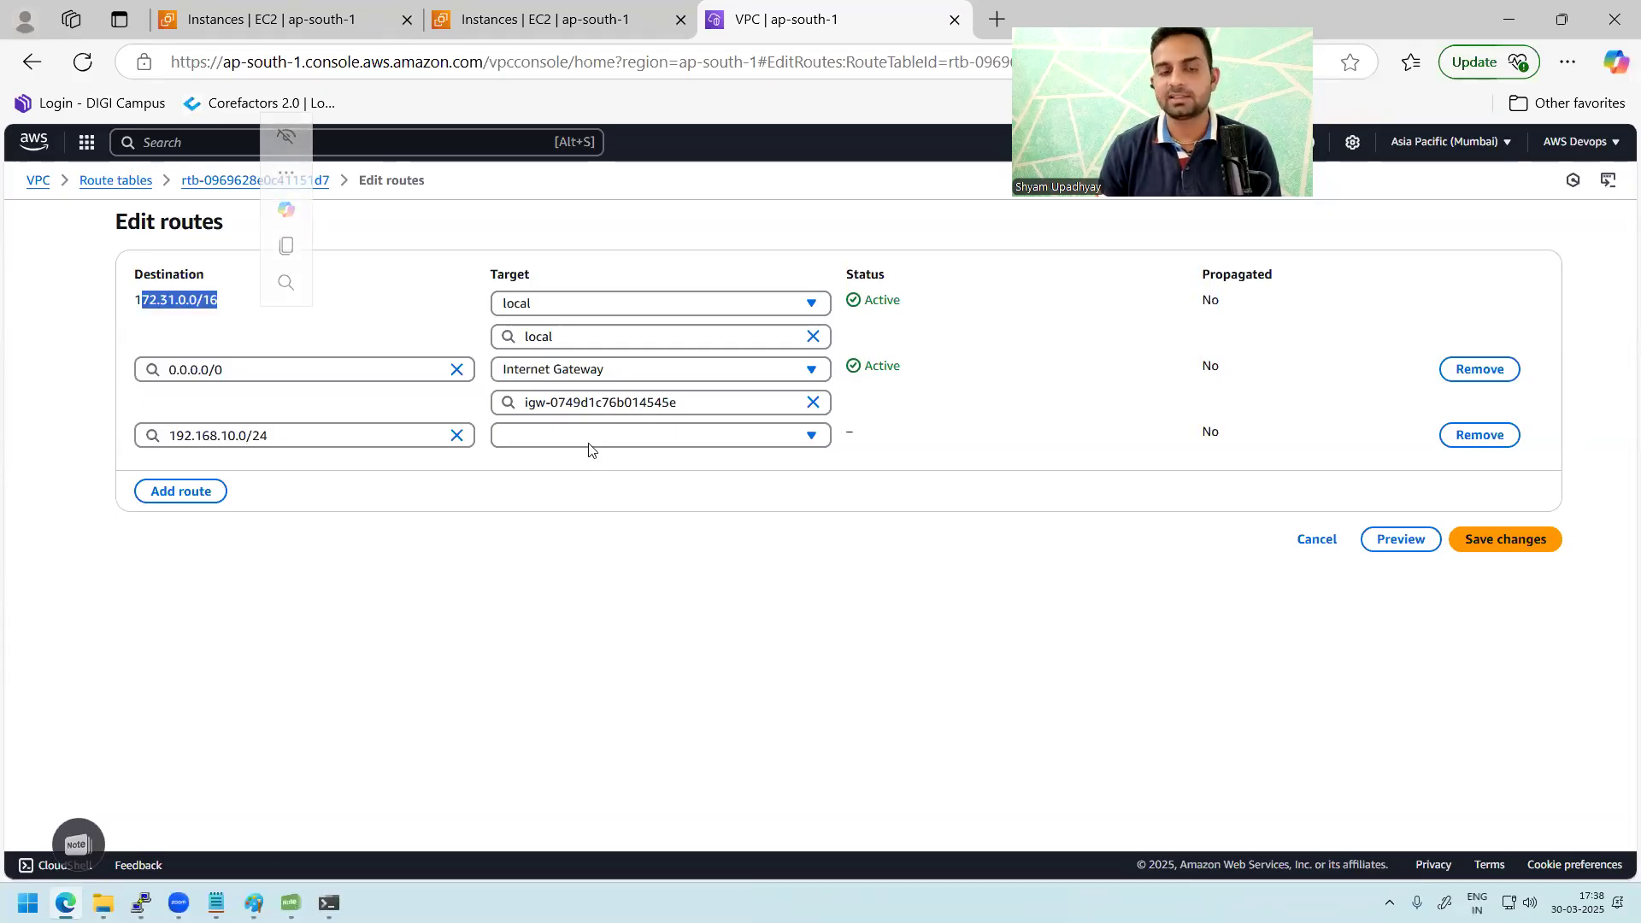
click(616, 440)
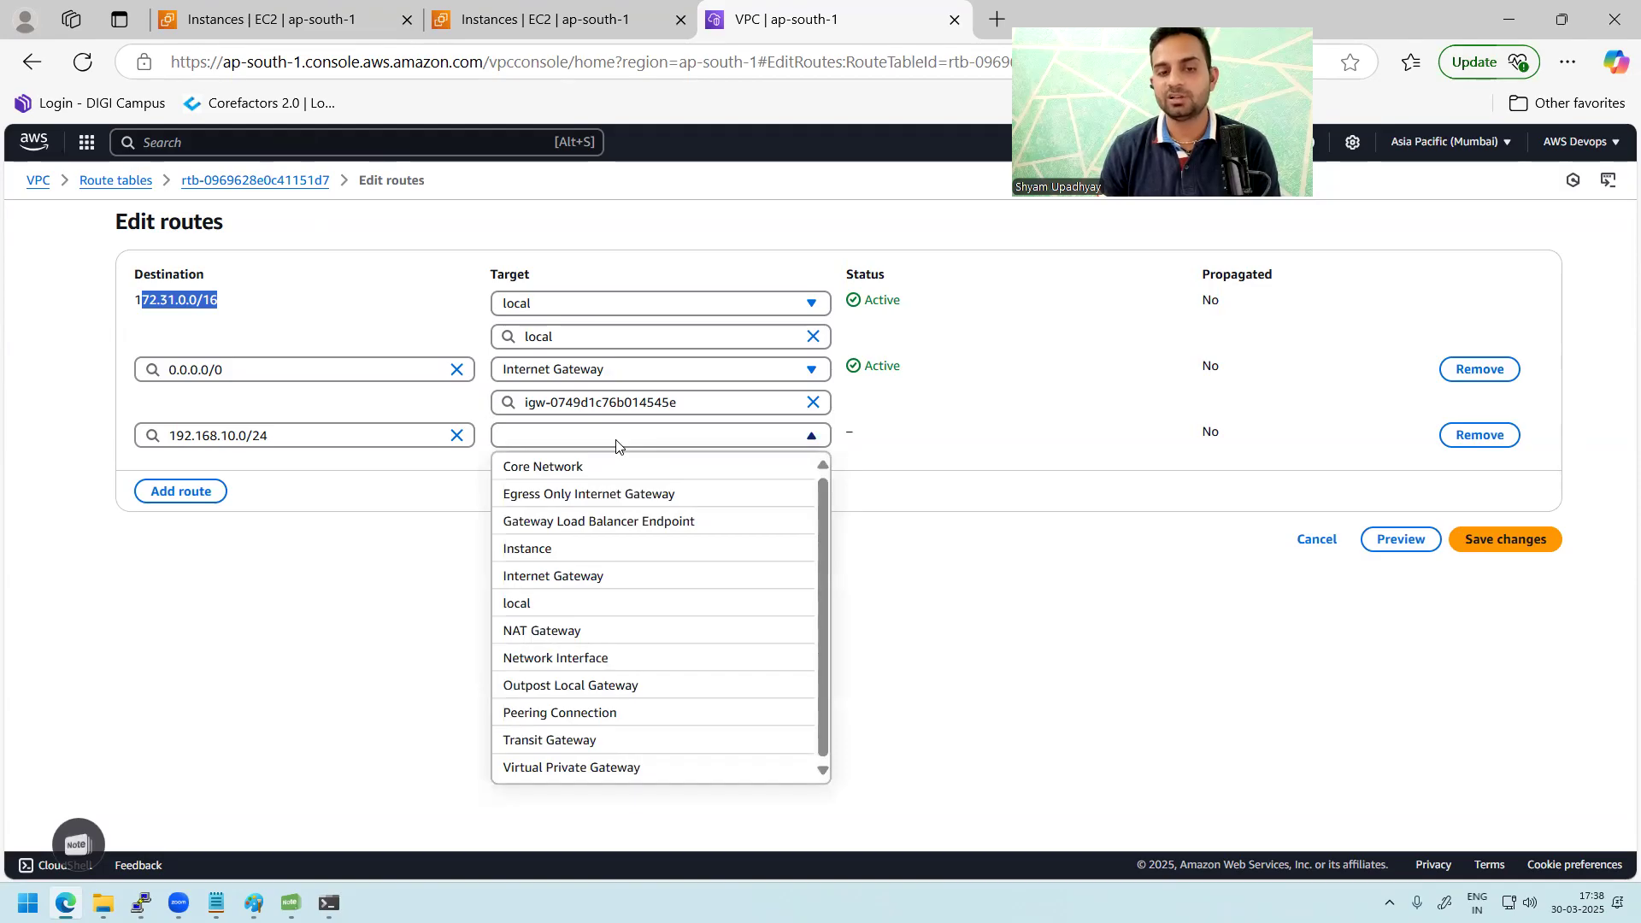
click(621, 713)
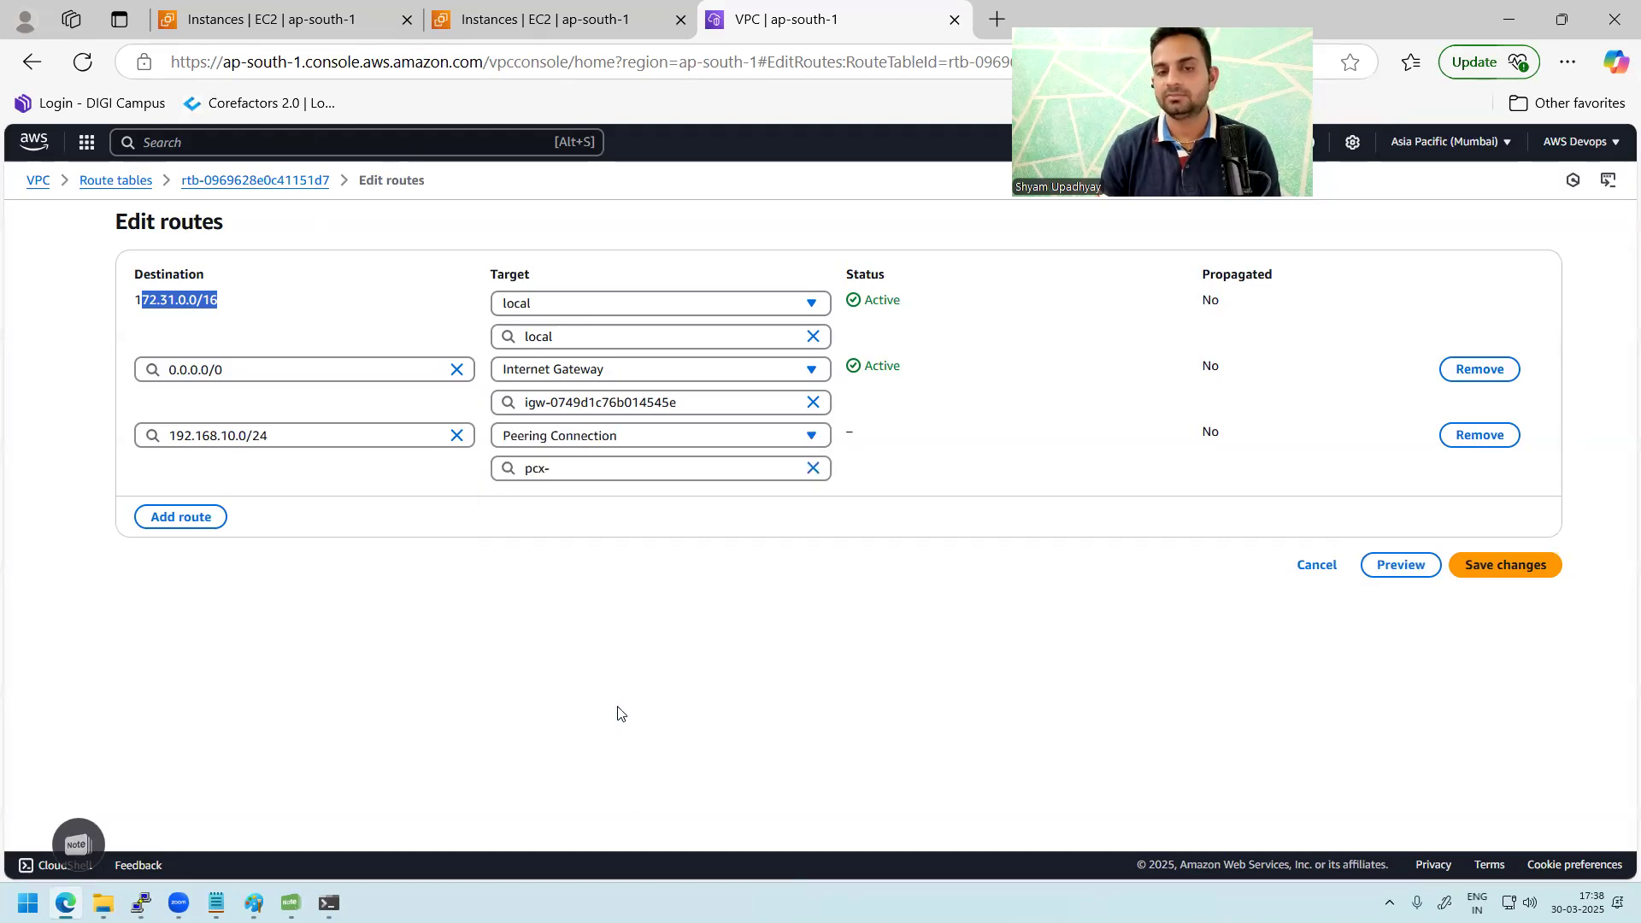
click(681, 440)
click(688, 441)
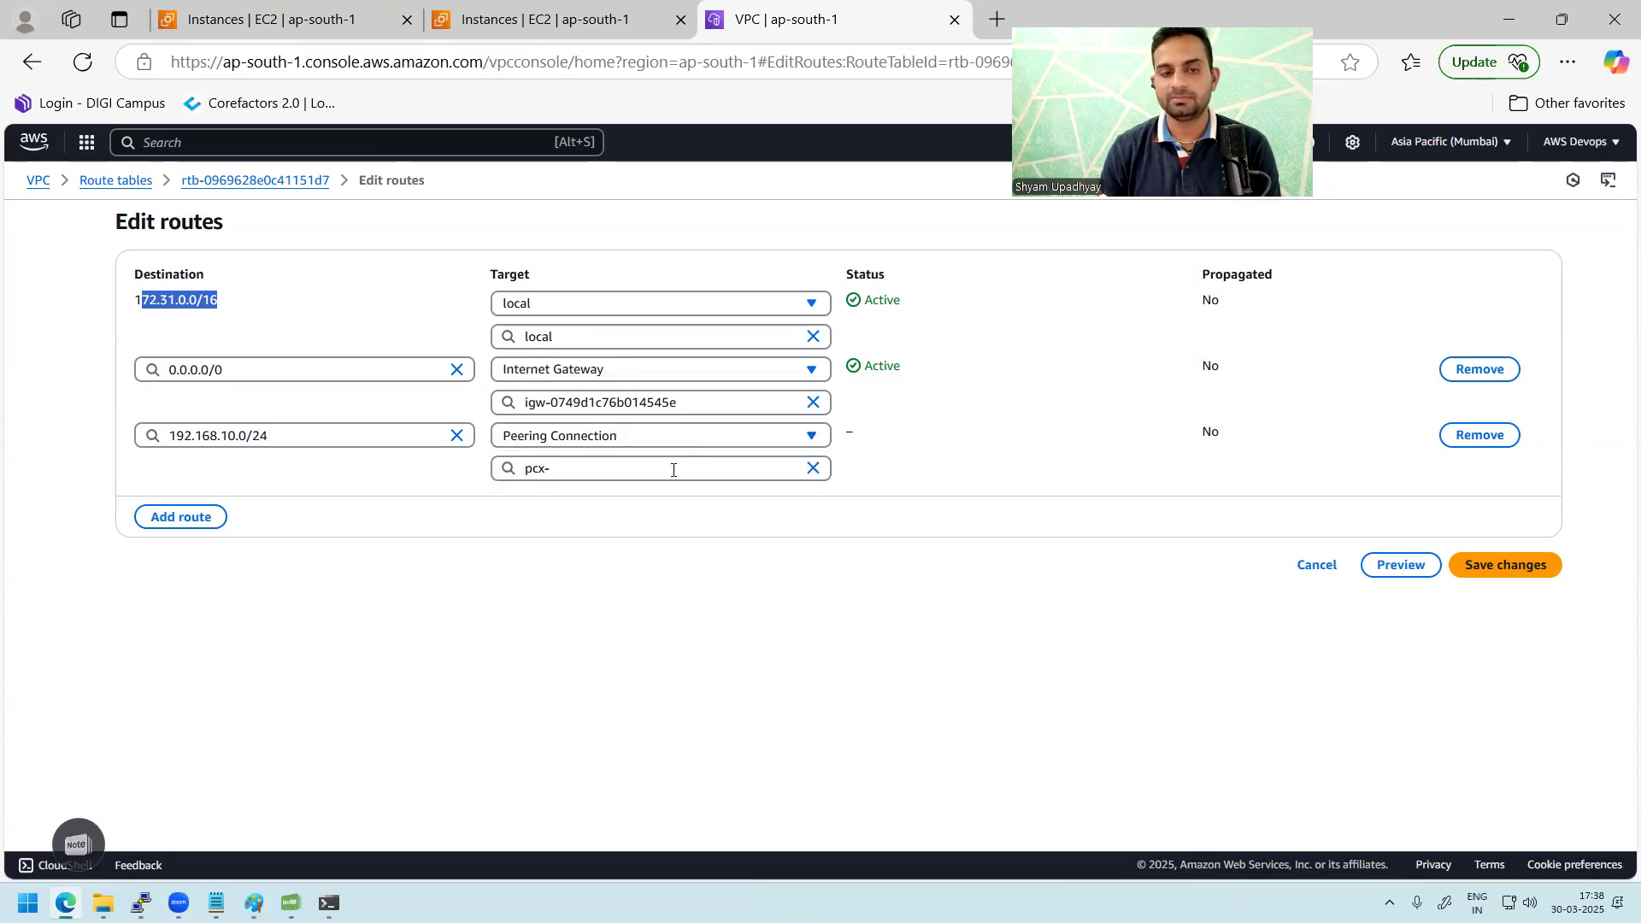
click(674, 470)
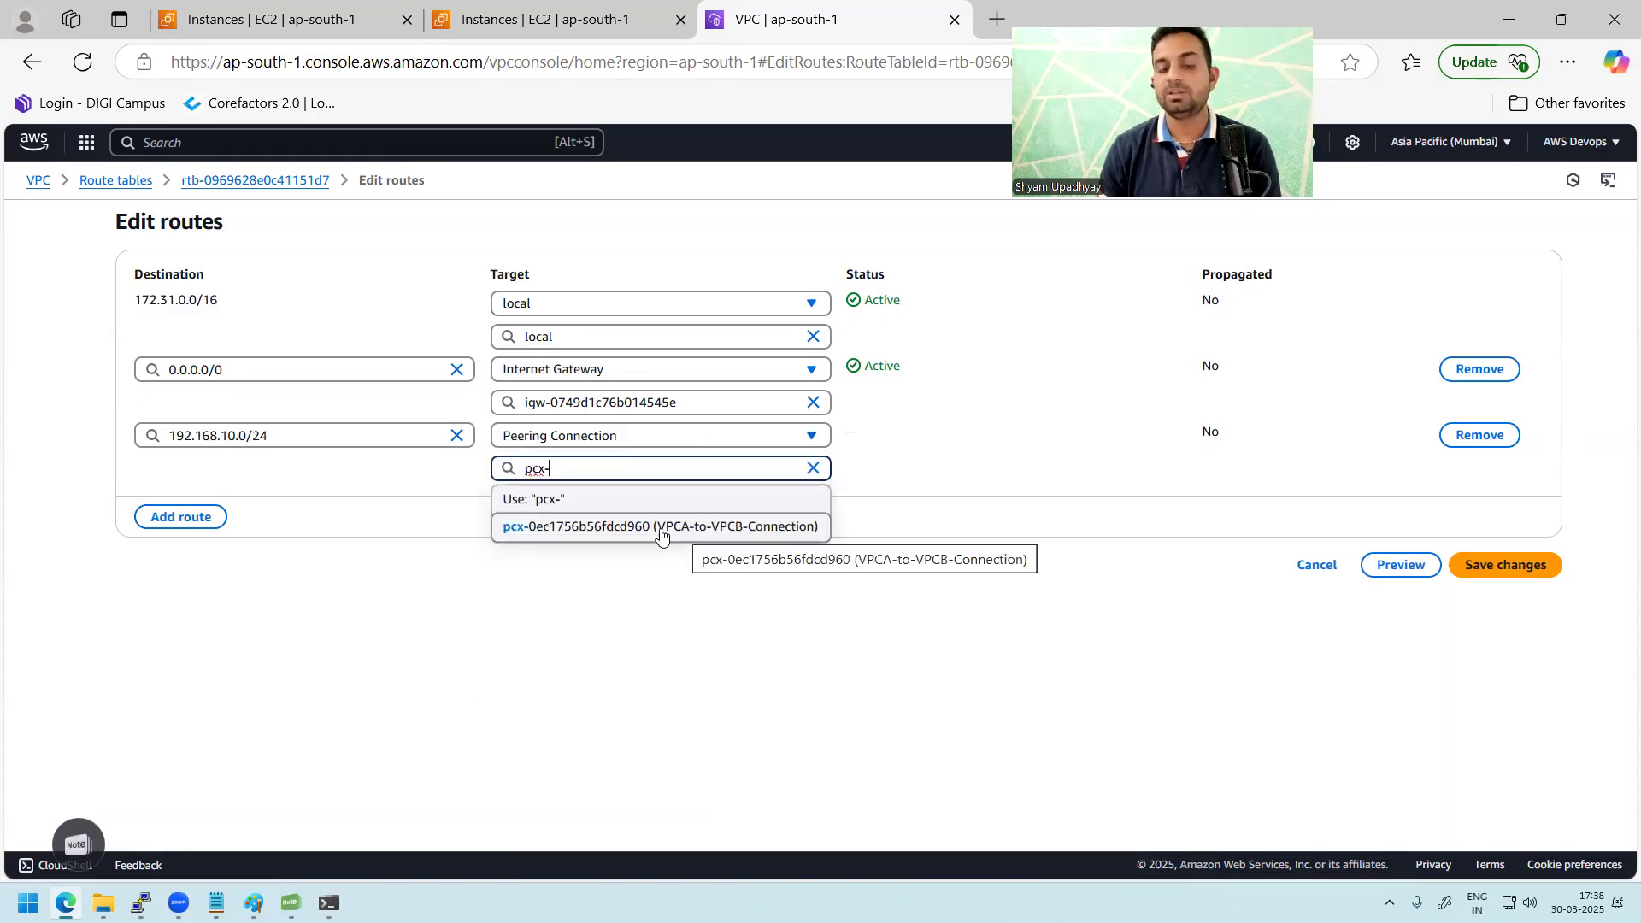
click(720, 530)
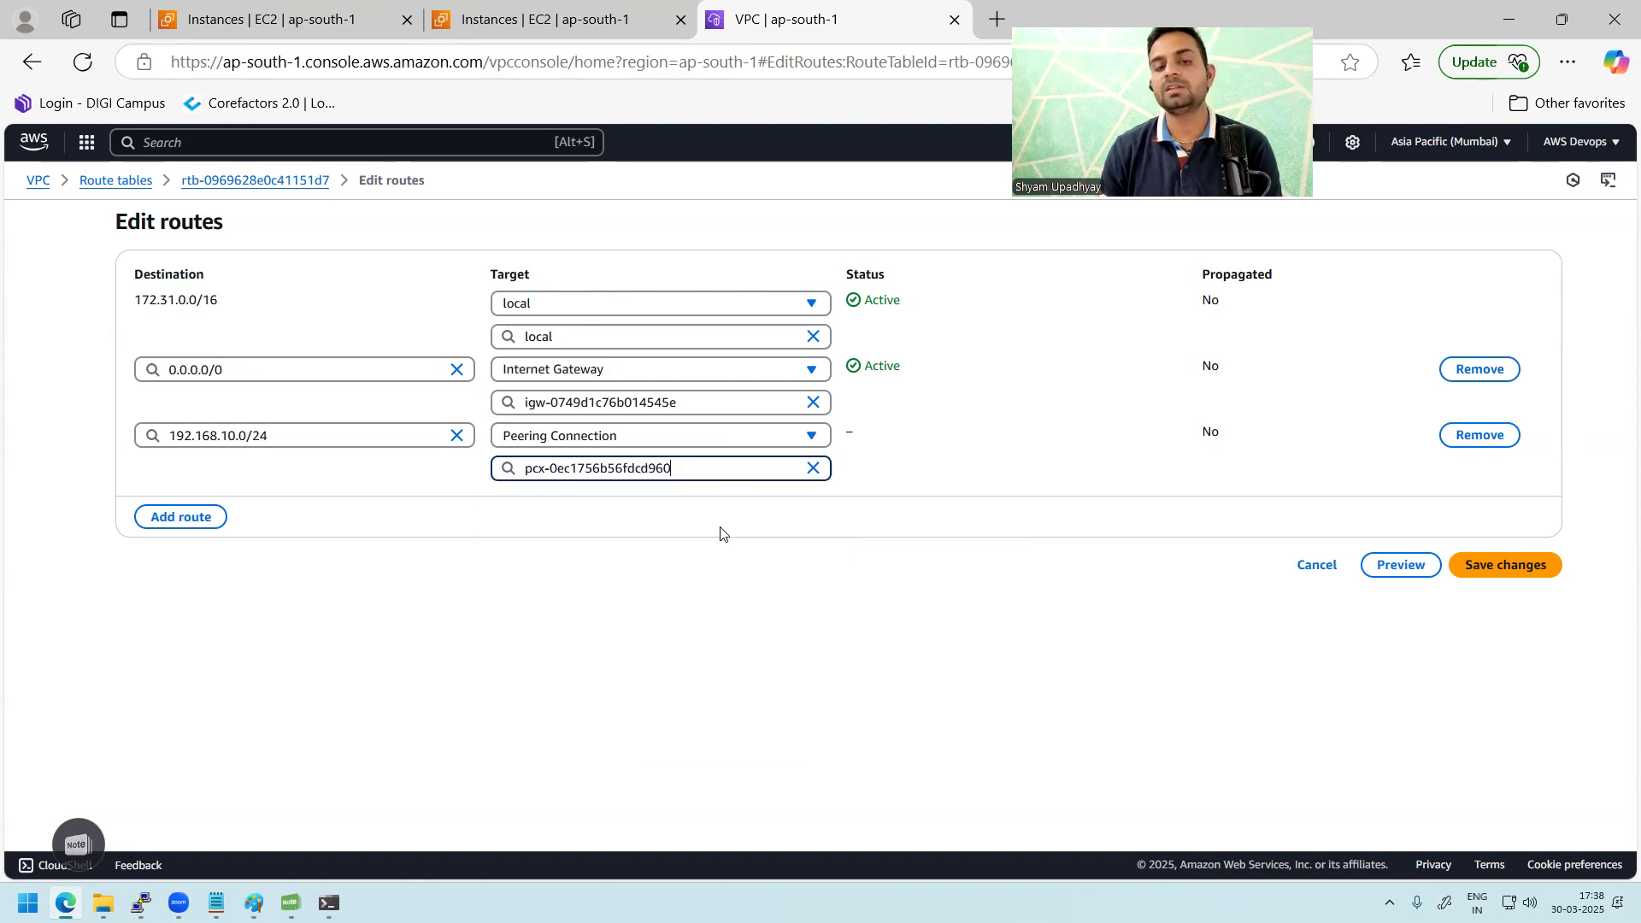
click(1484, 573)
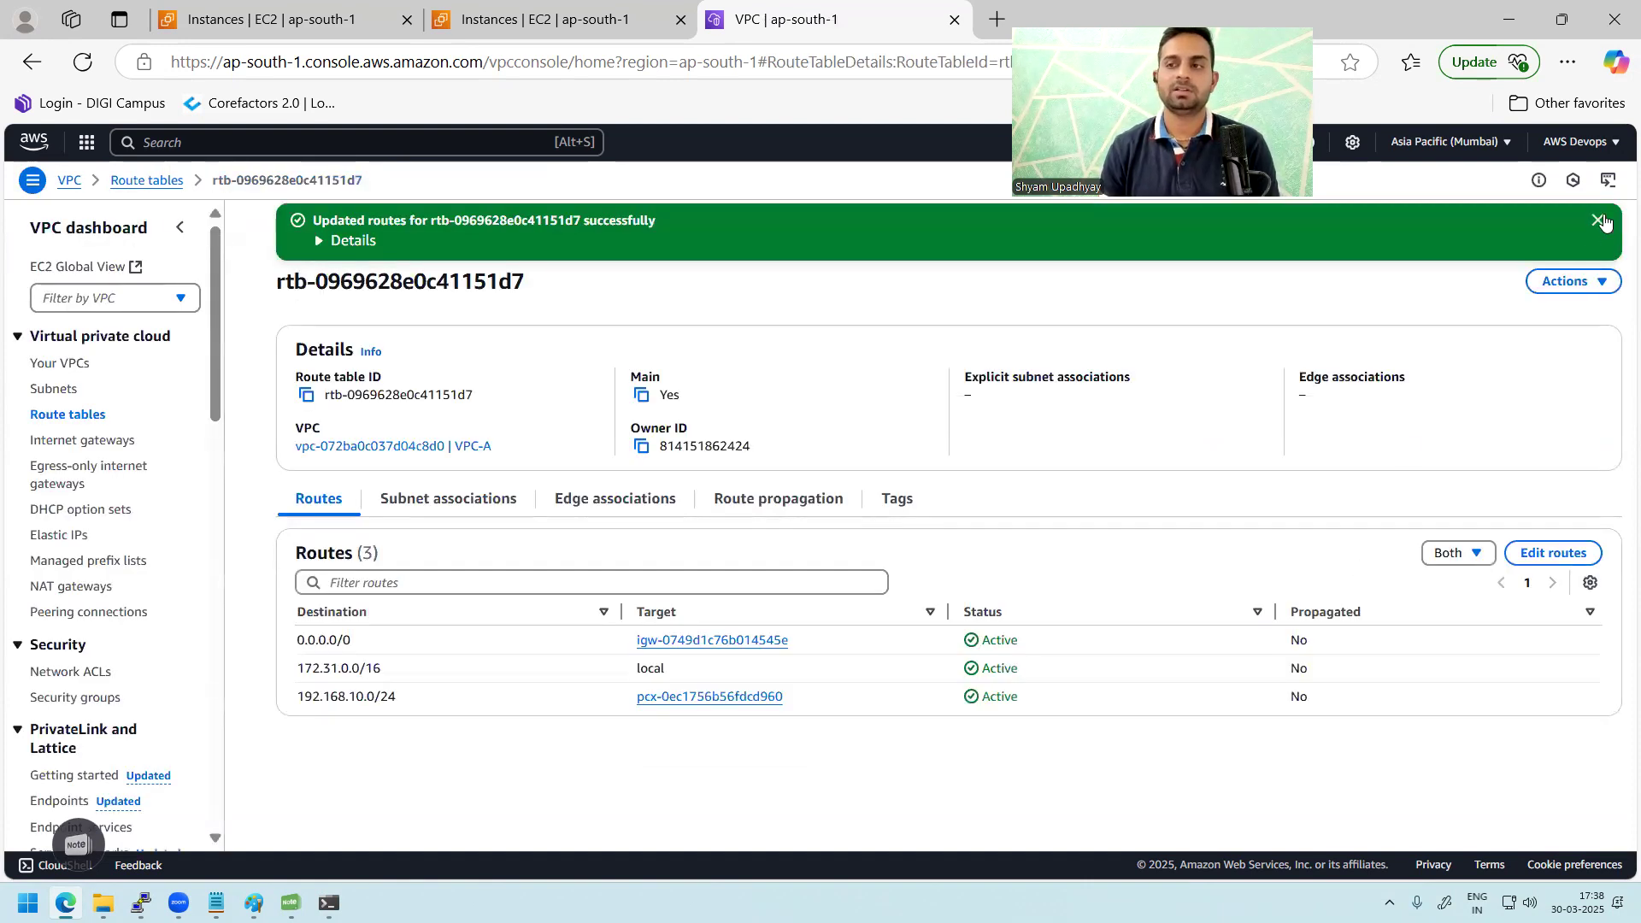
click(1602, 222)
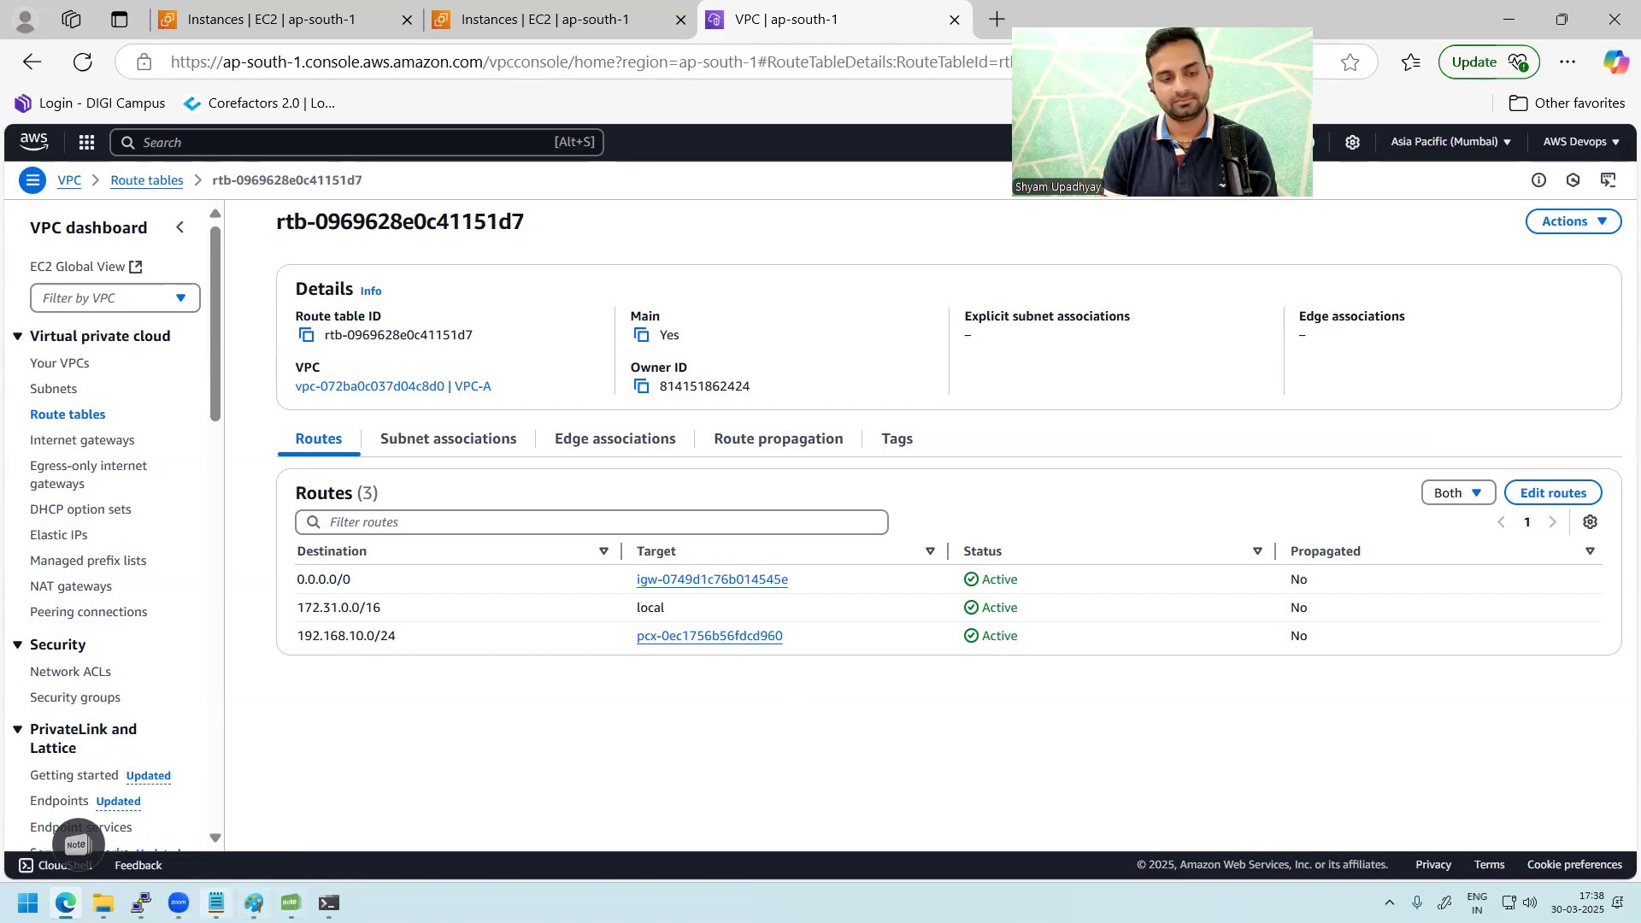
- Bring up the terminal sessions of server1-VPCA and server1-VPCB over the browser
mouse_move(141, 904)
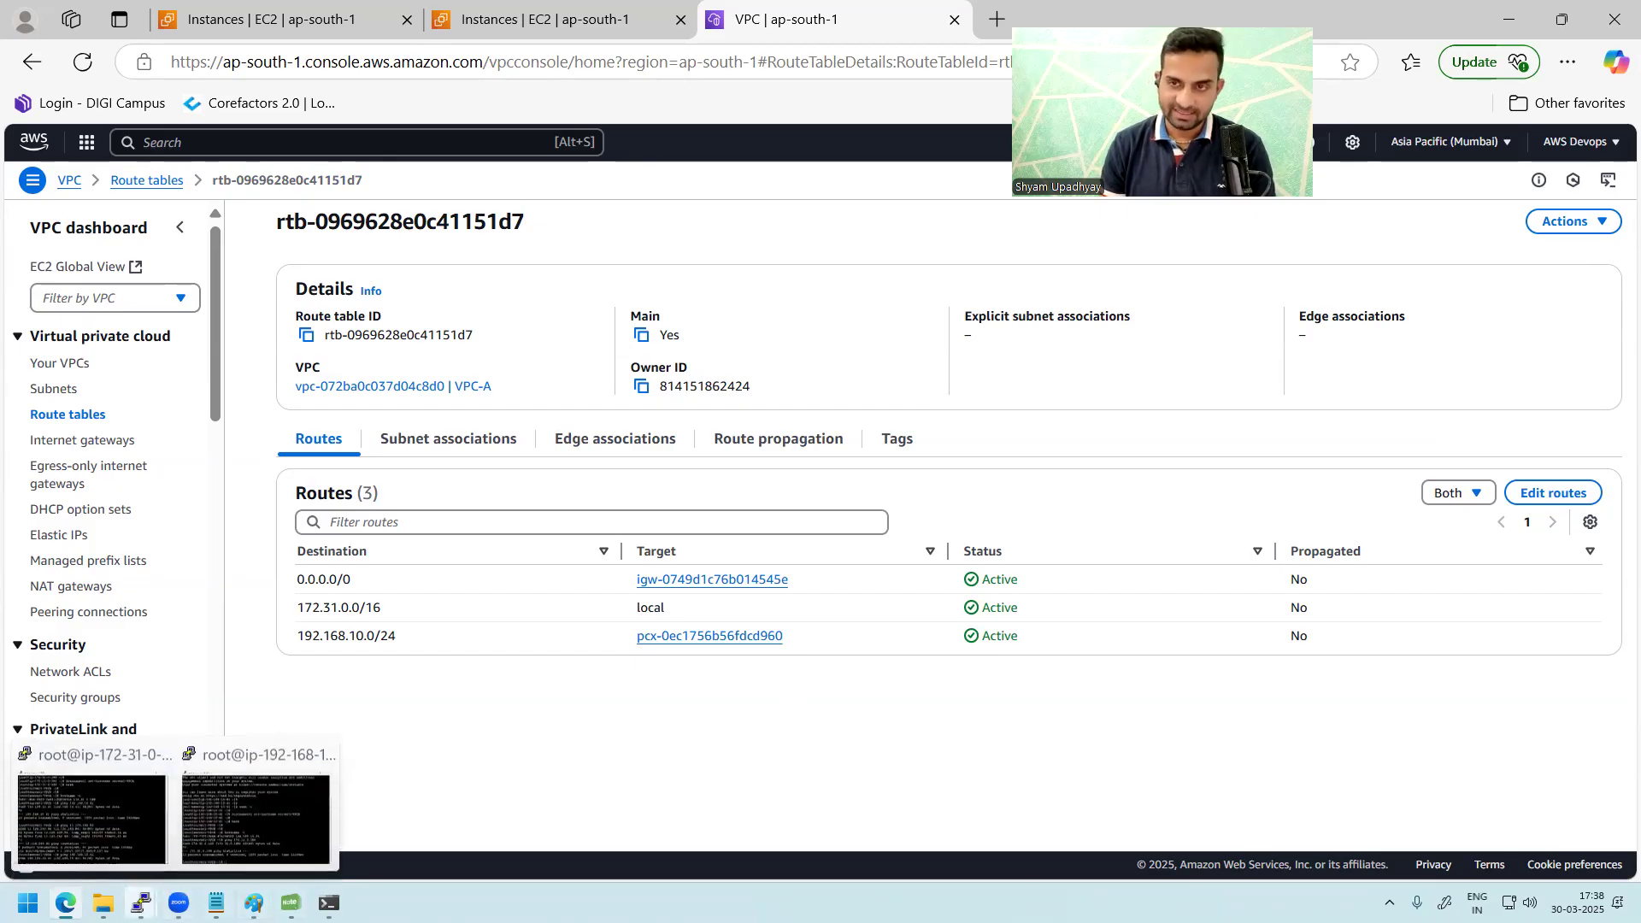
click(143, 824)
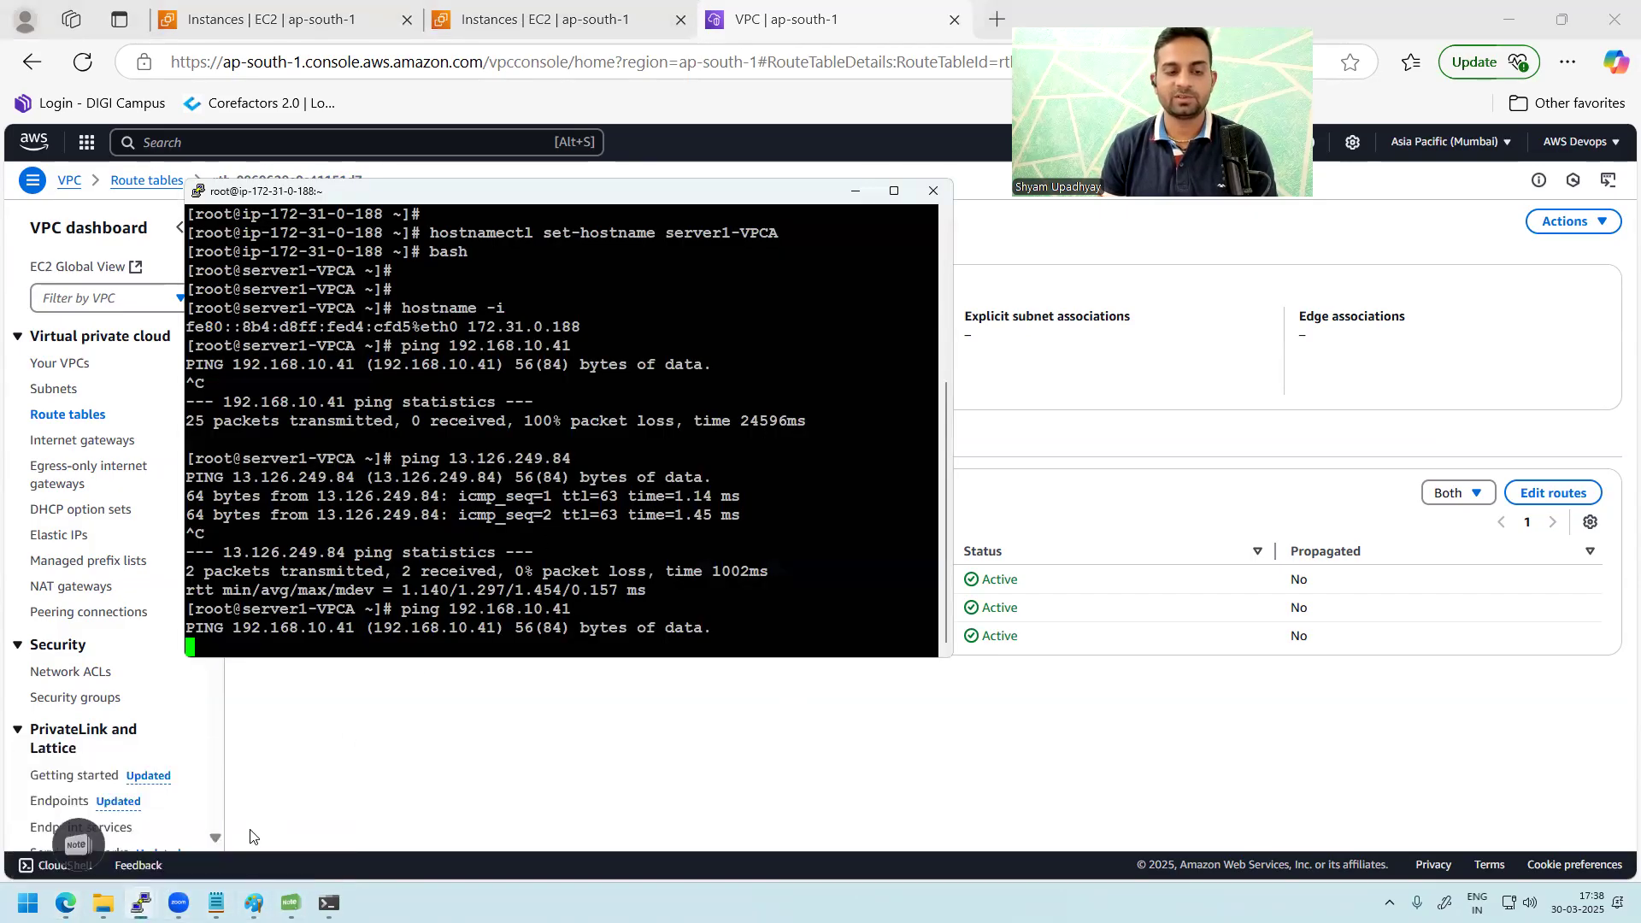
click(229, 822)
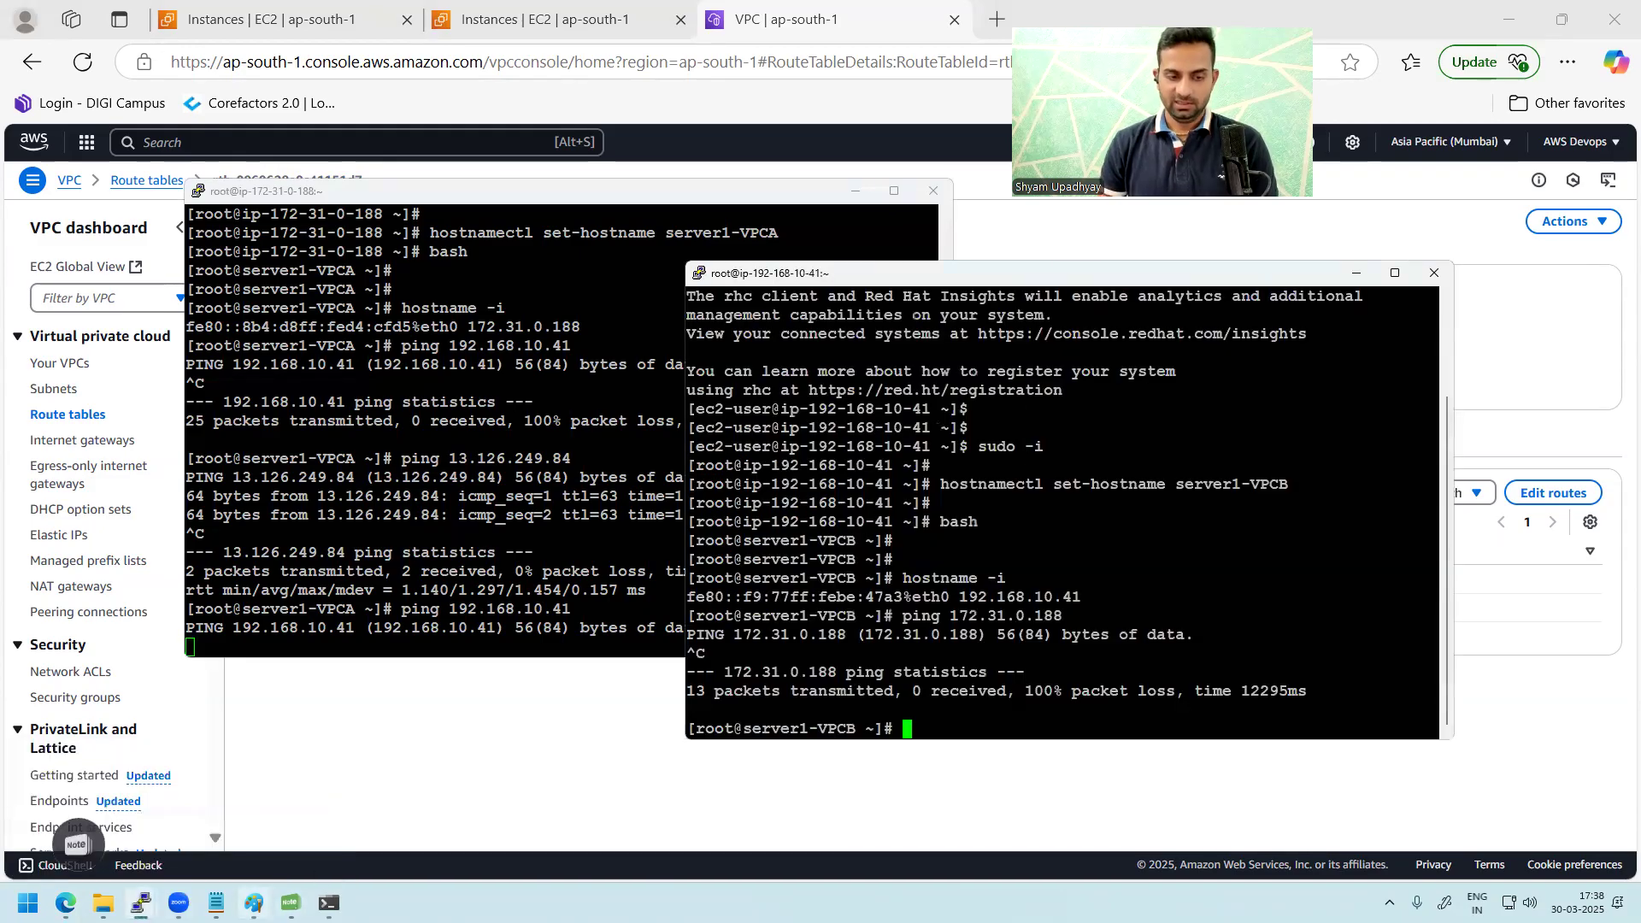
- Review the VPC peering diagram in Paint and check the subnet details of the Server1-VPCB instance in the EC2 console
click(254, 903)
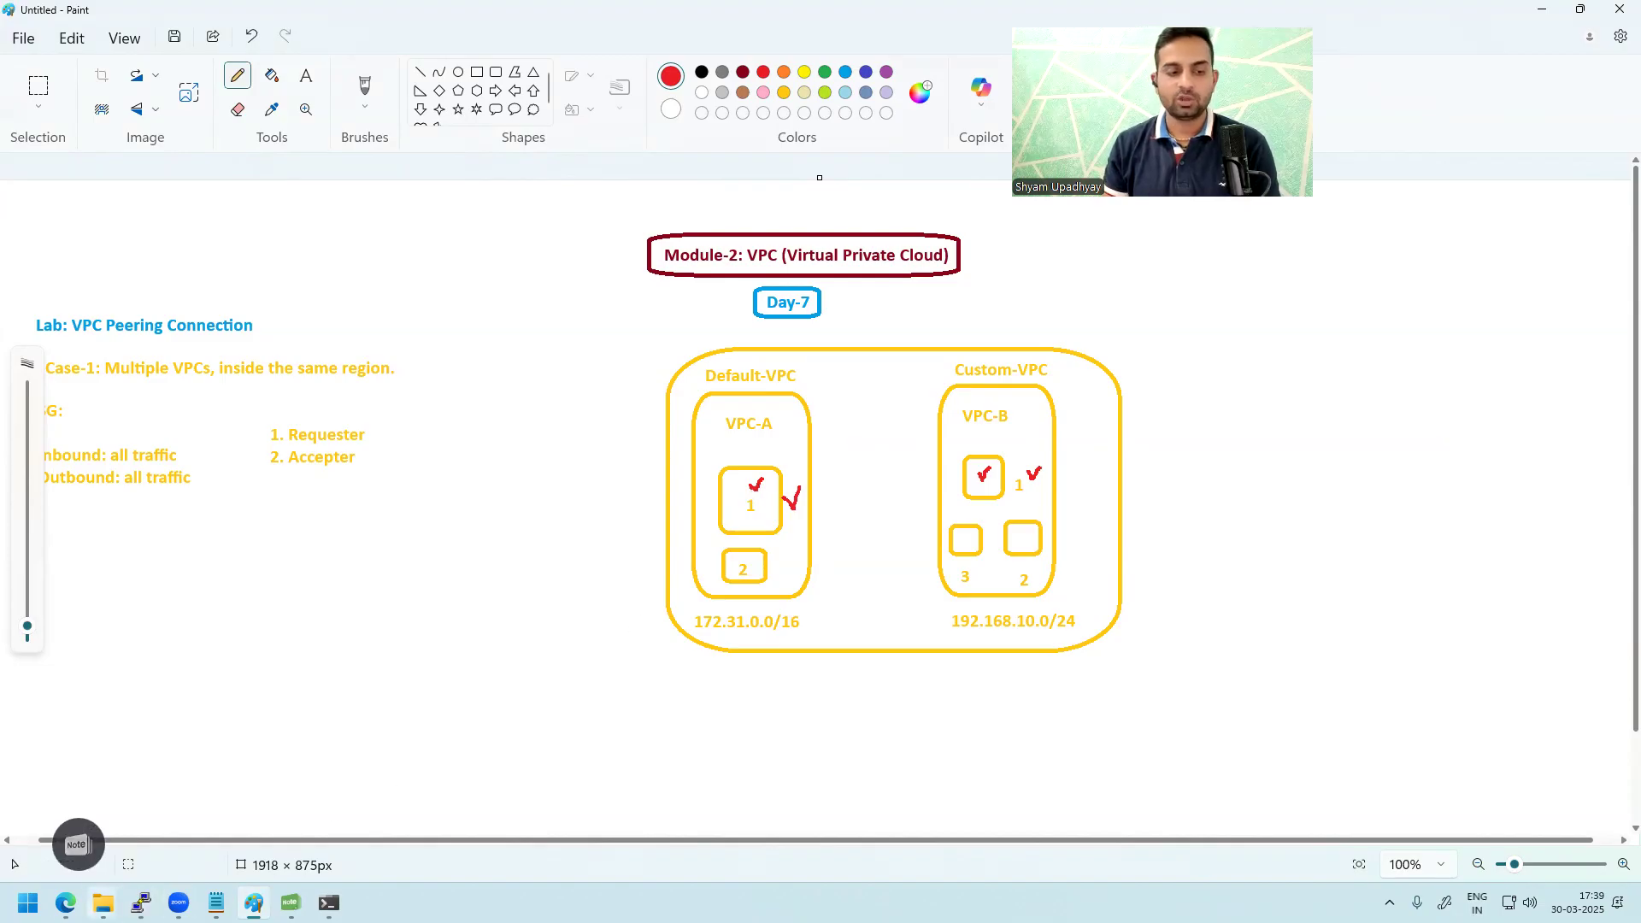
click(66, 903)
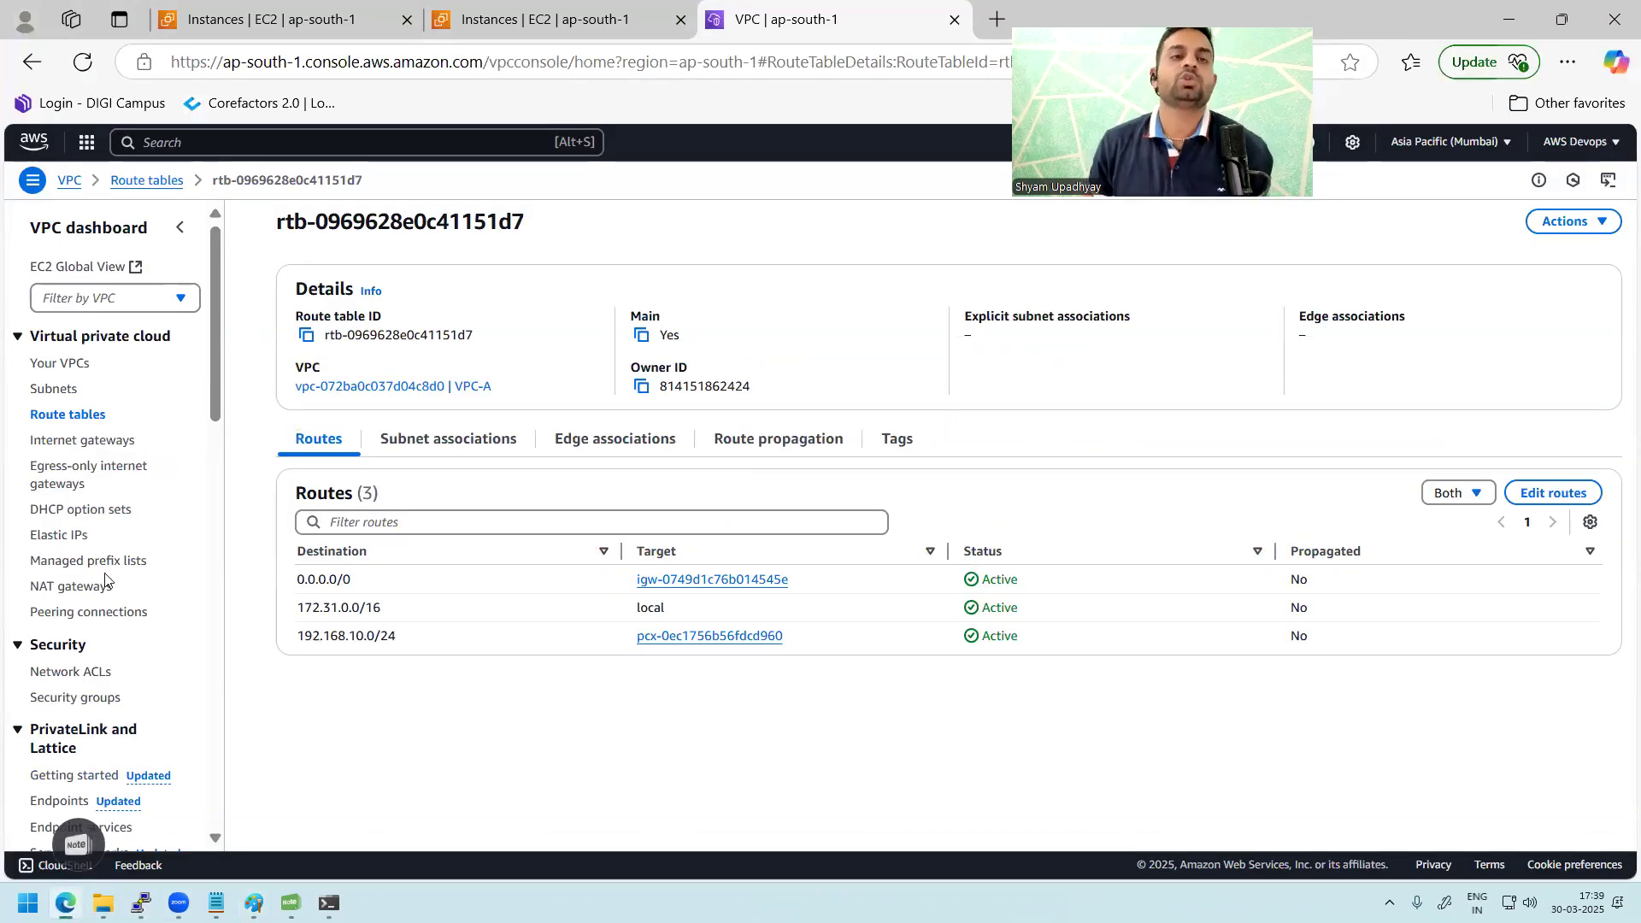
click(318, 14)
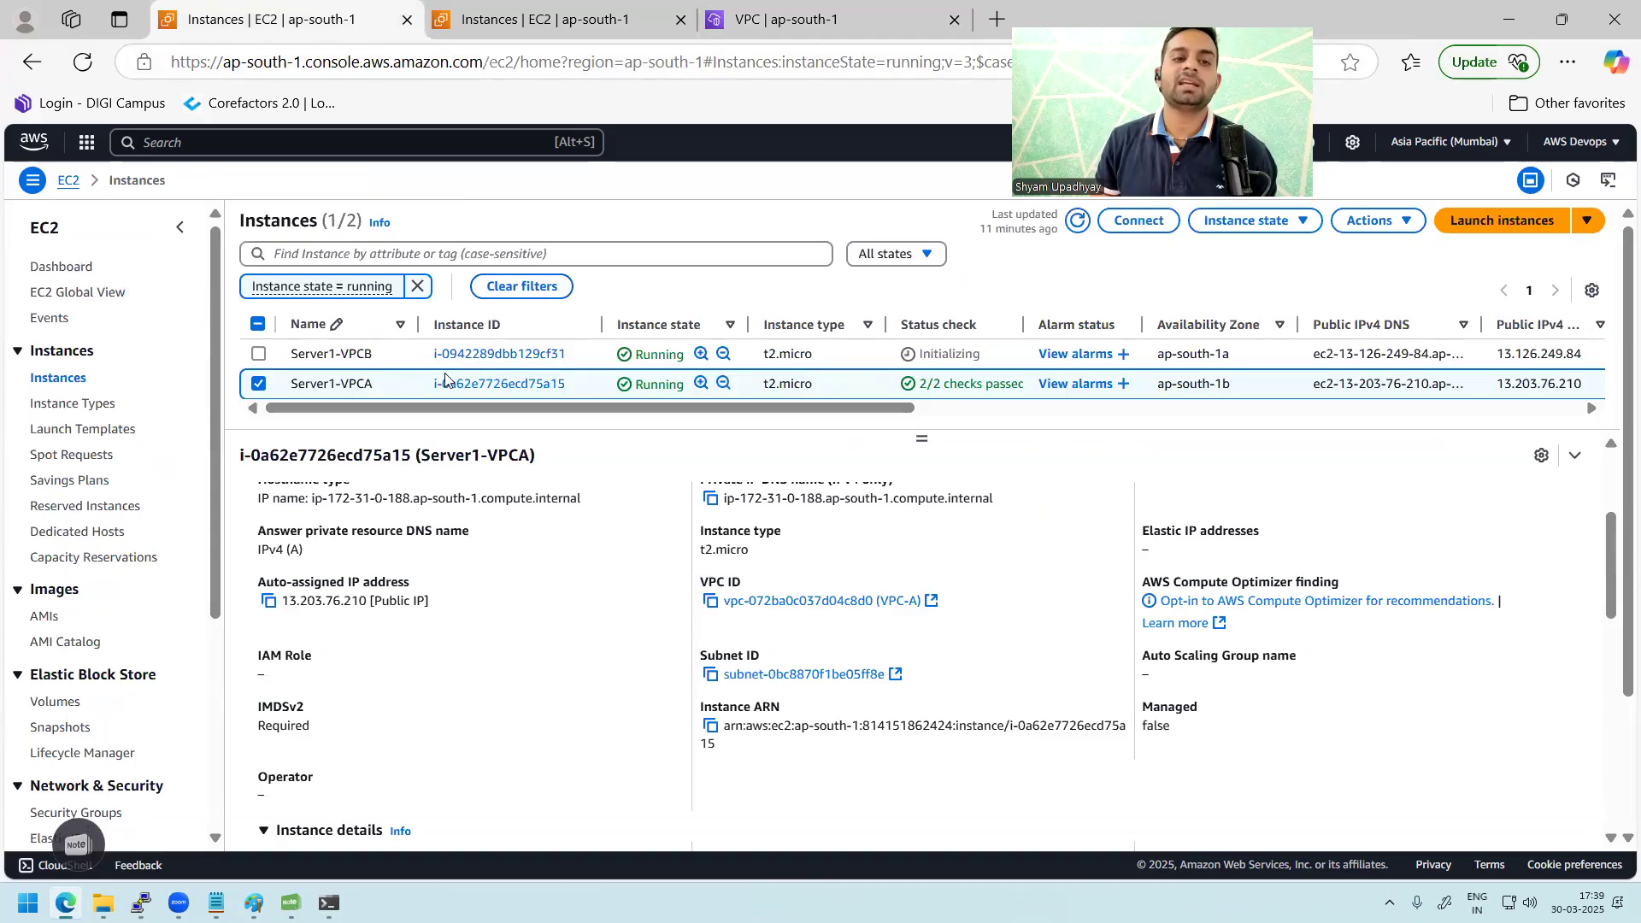
click(409, 359)
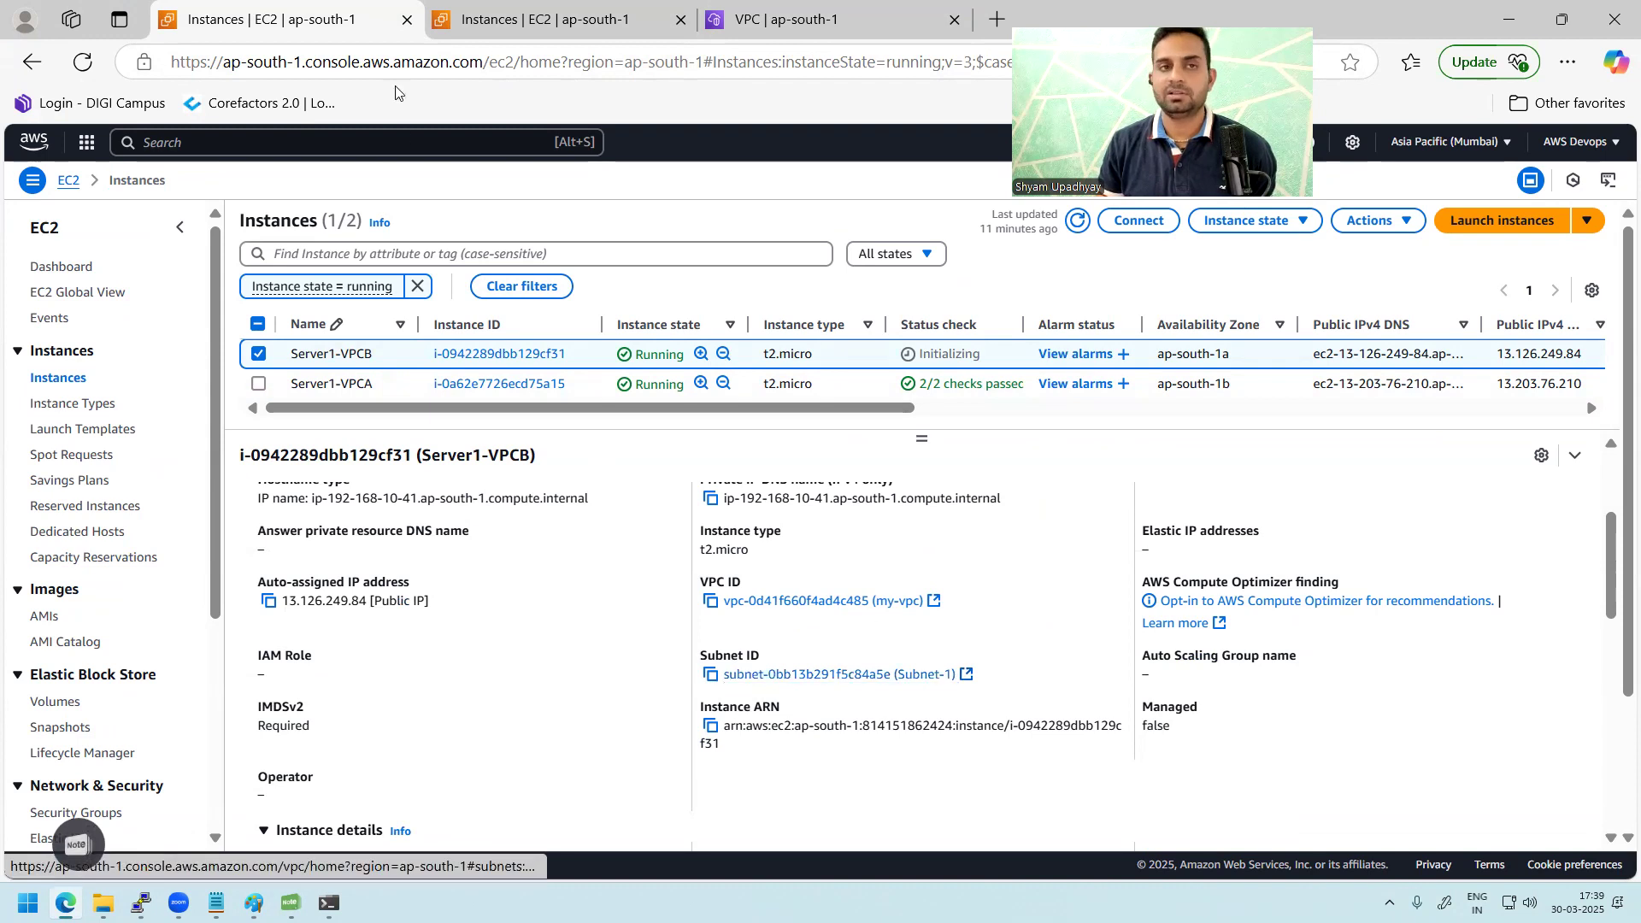
- Look up which route table Subnet-1 of VPC-B uses in the VPC console
click(710, 34)
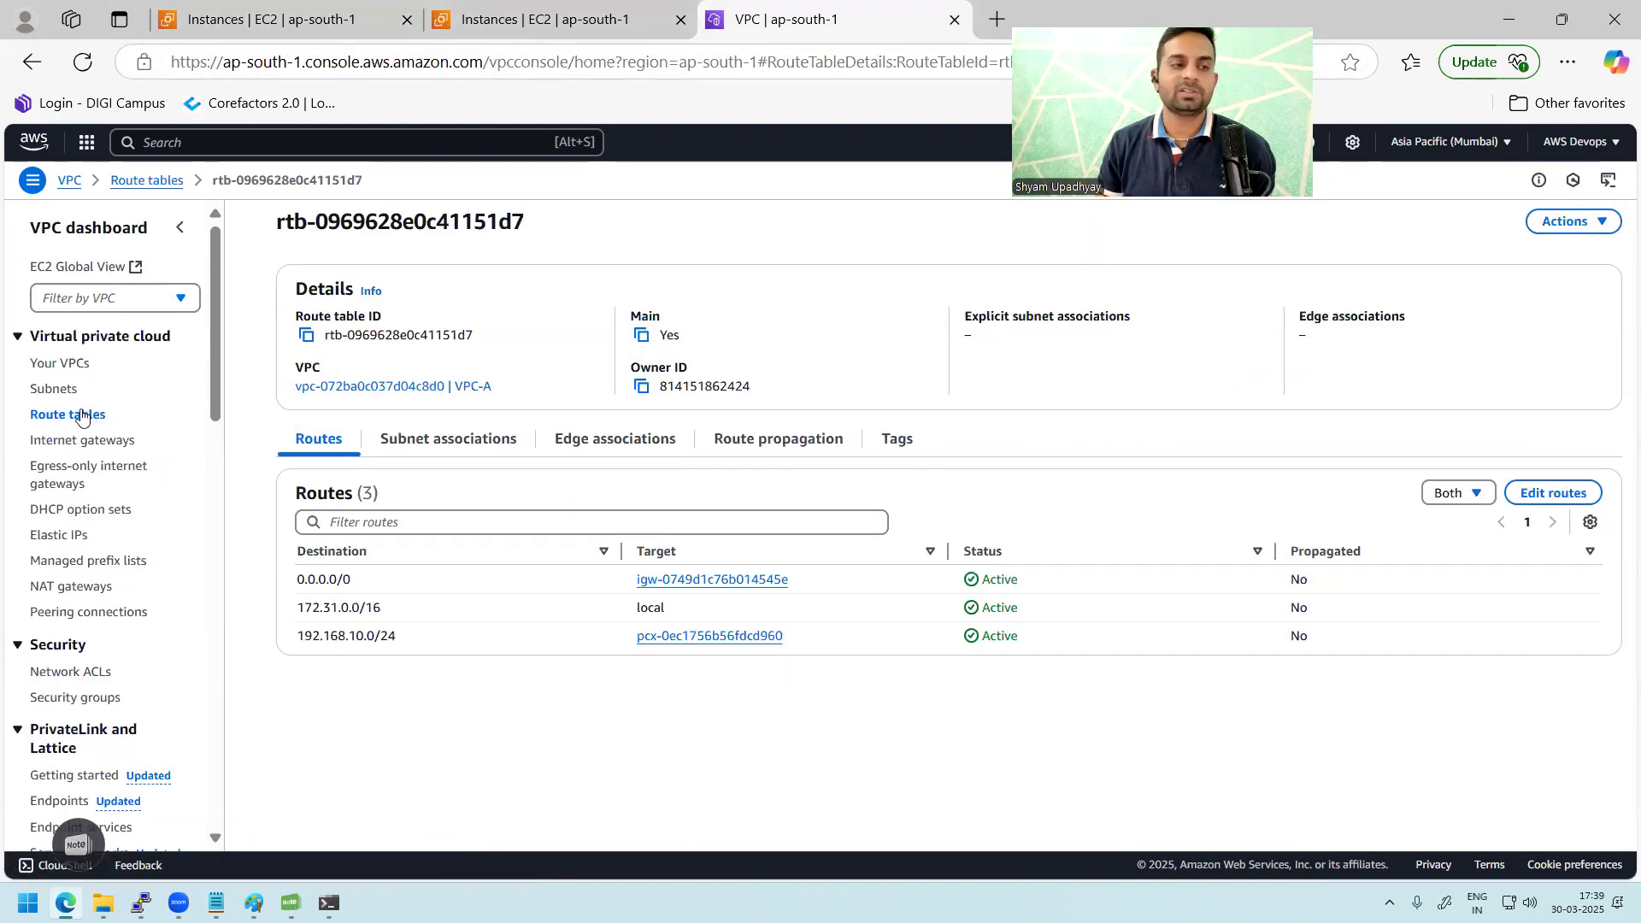
click(56, 391)
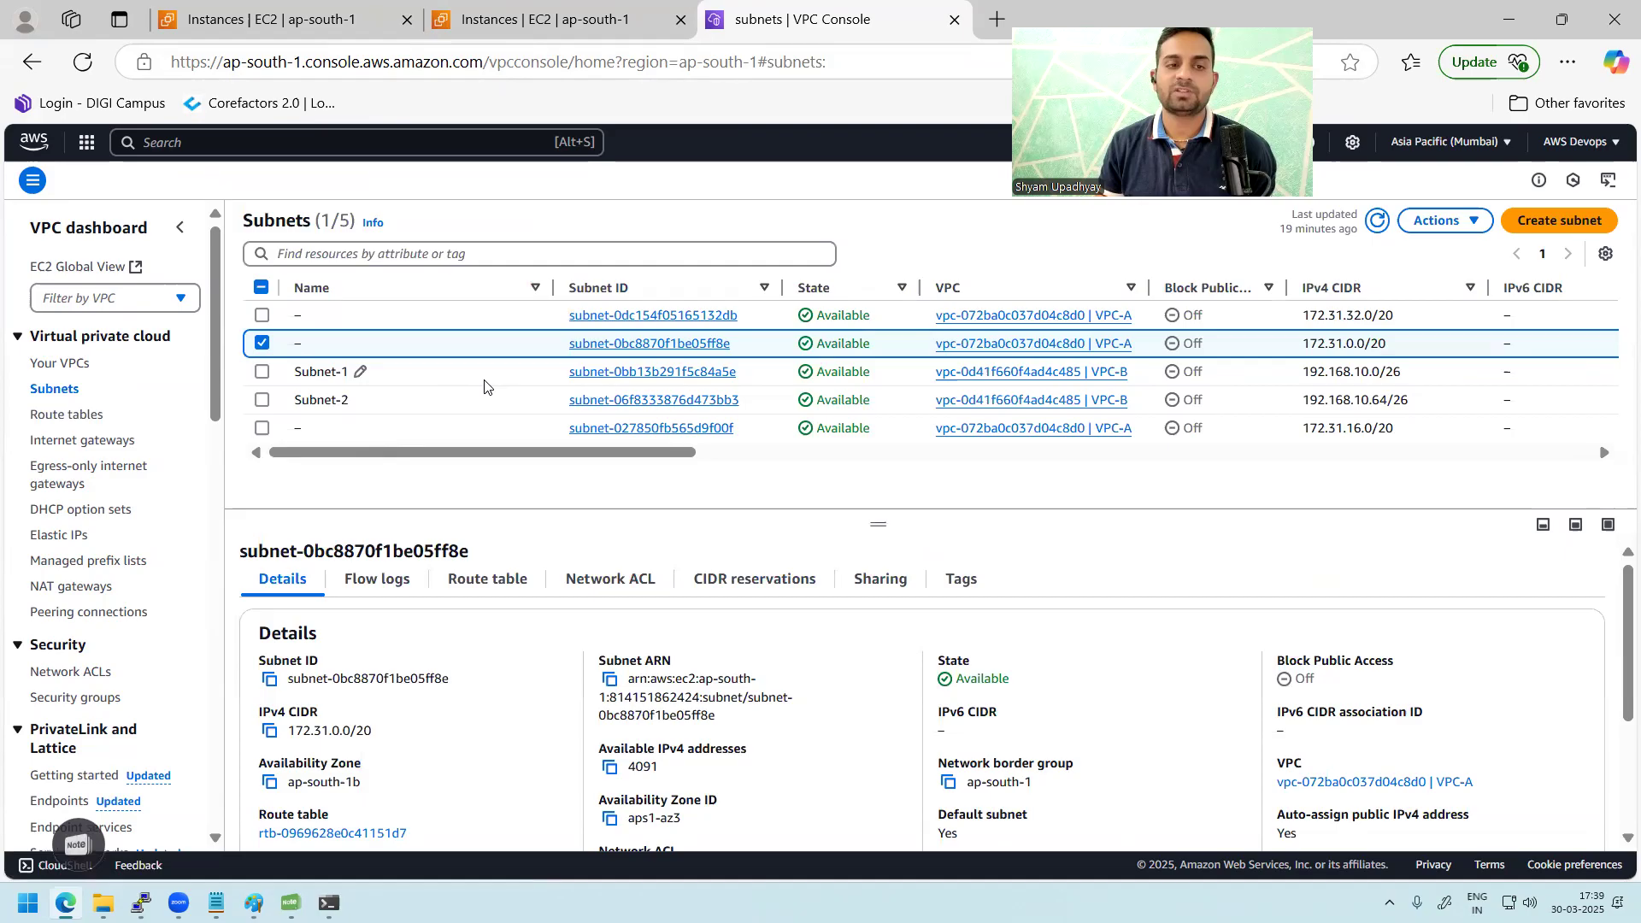
click(357, 372)
click(488, 581)
drag(494, 625, 466, 625)
- Open VPC-B's main route table for editing and add a route with destination 172.31.0.0/16
click(73, 417)
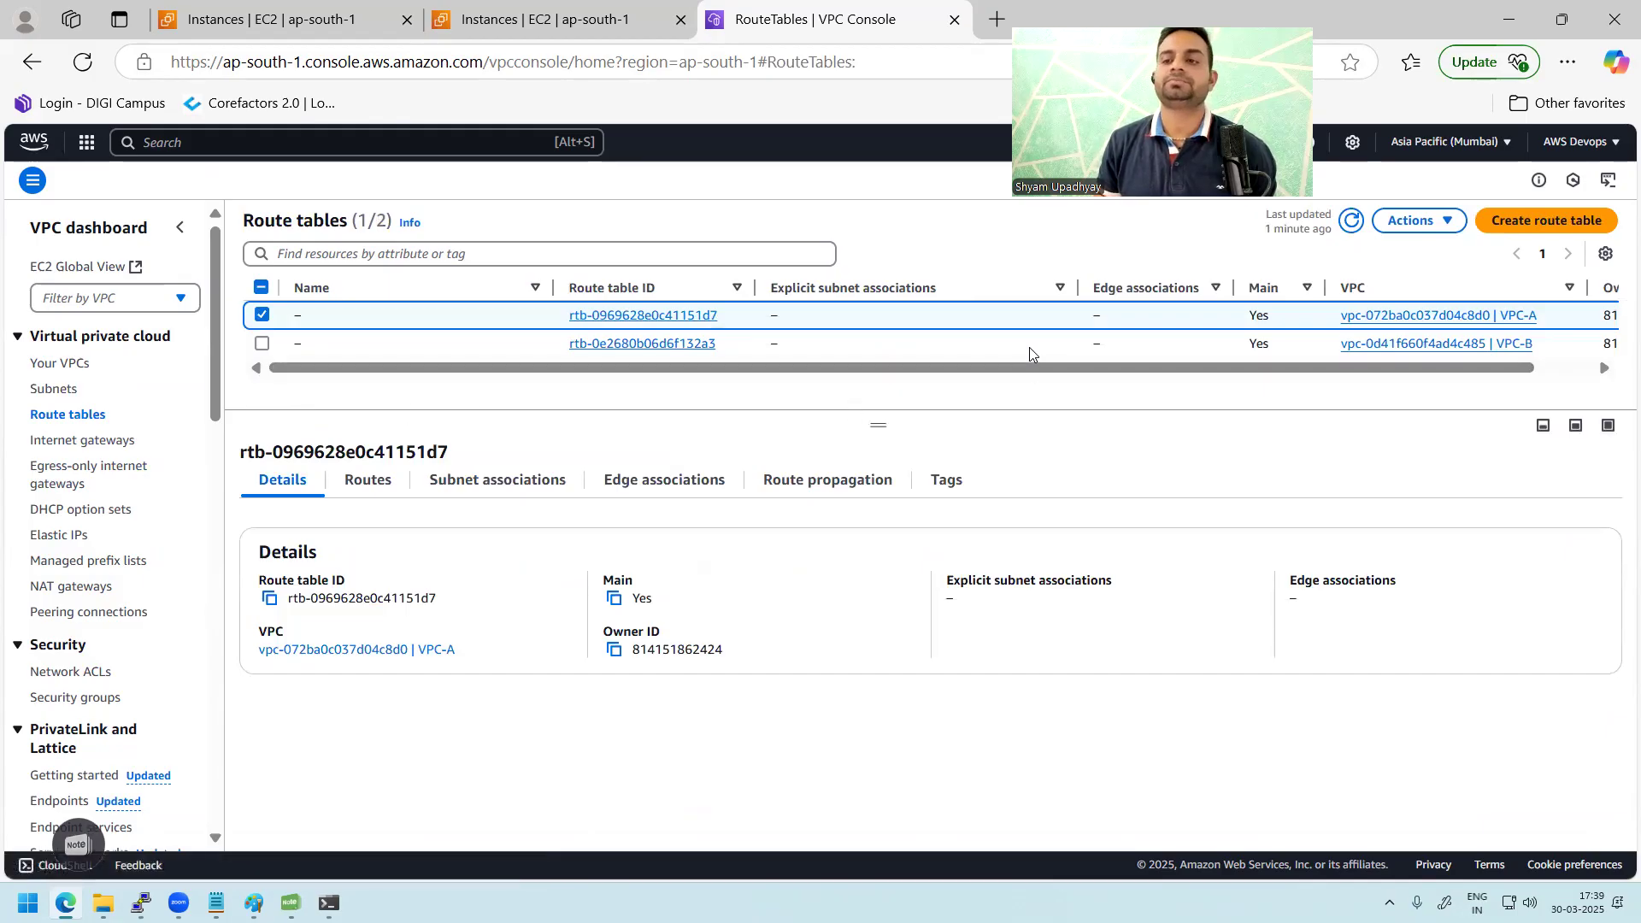
click(742, 345)
click(381, 492)
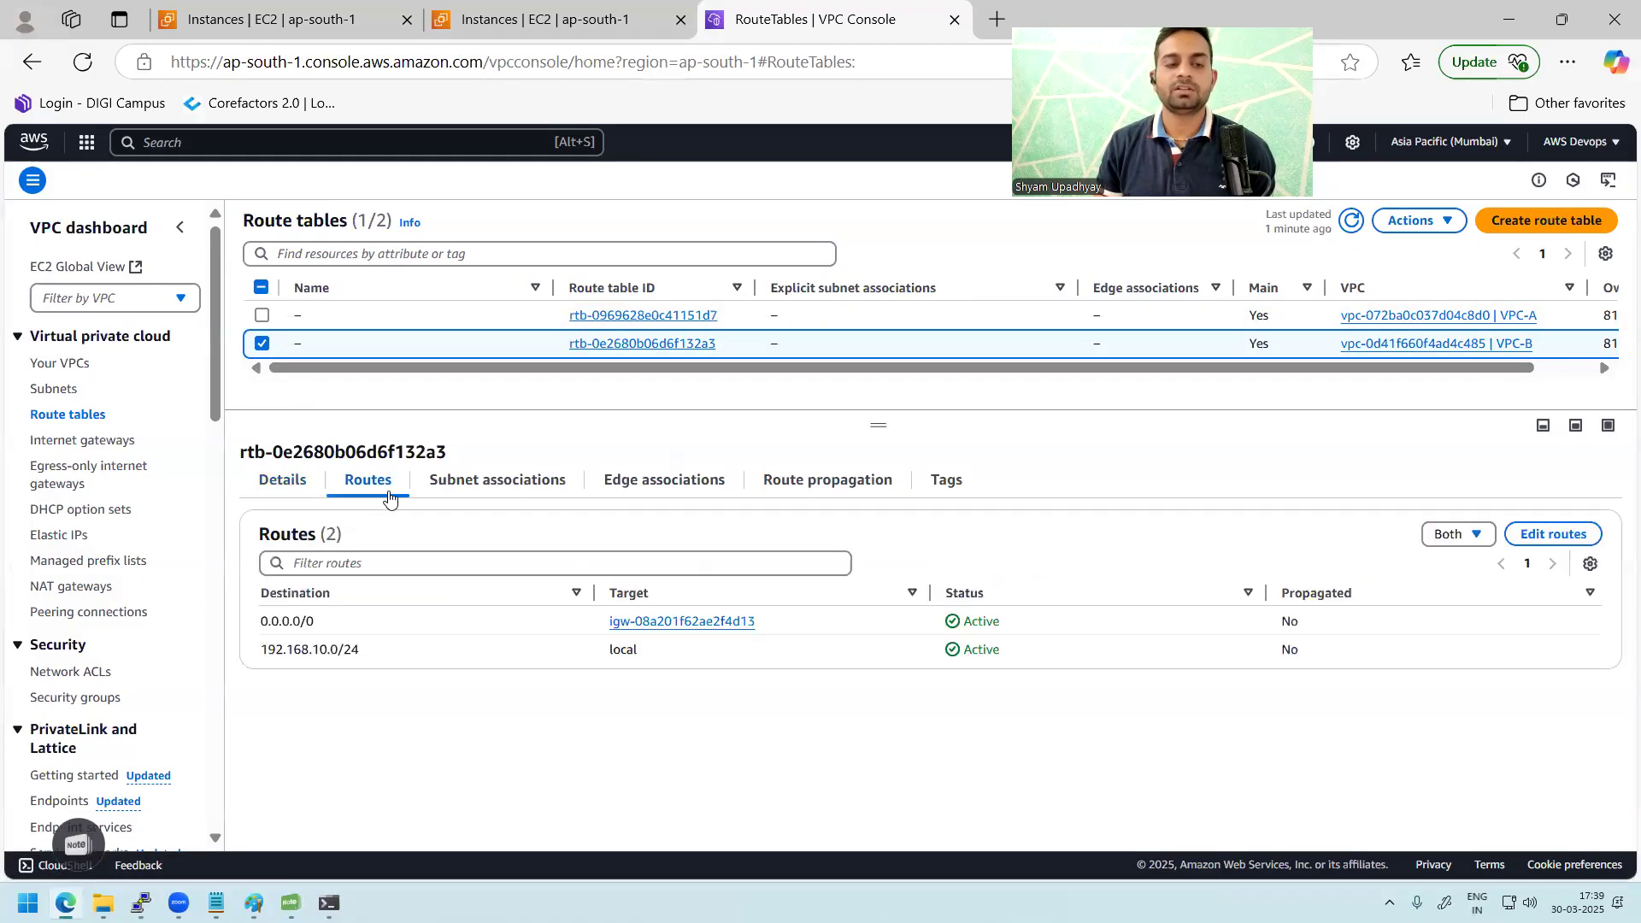
click(1530, 534)
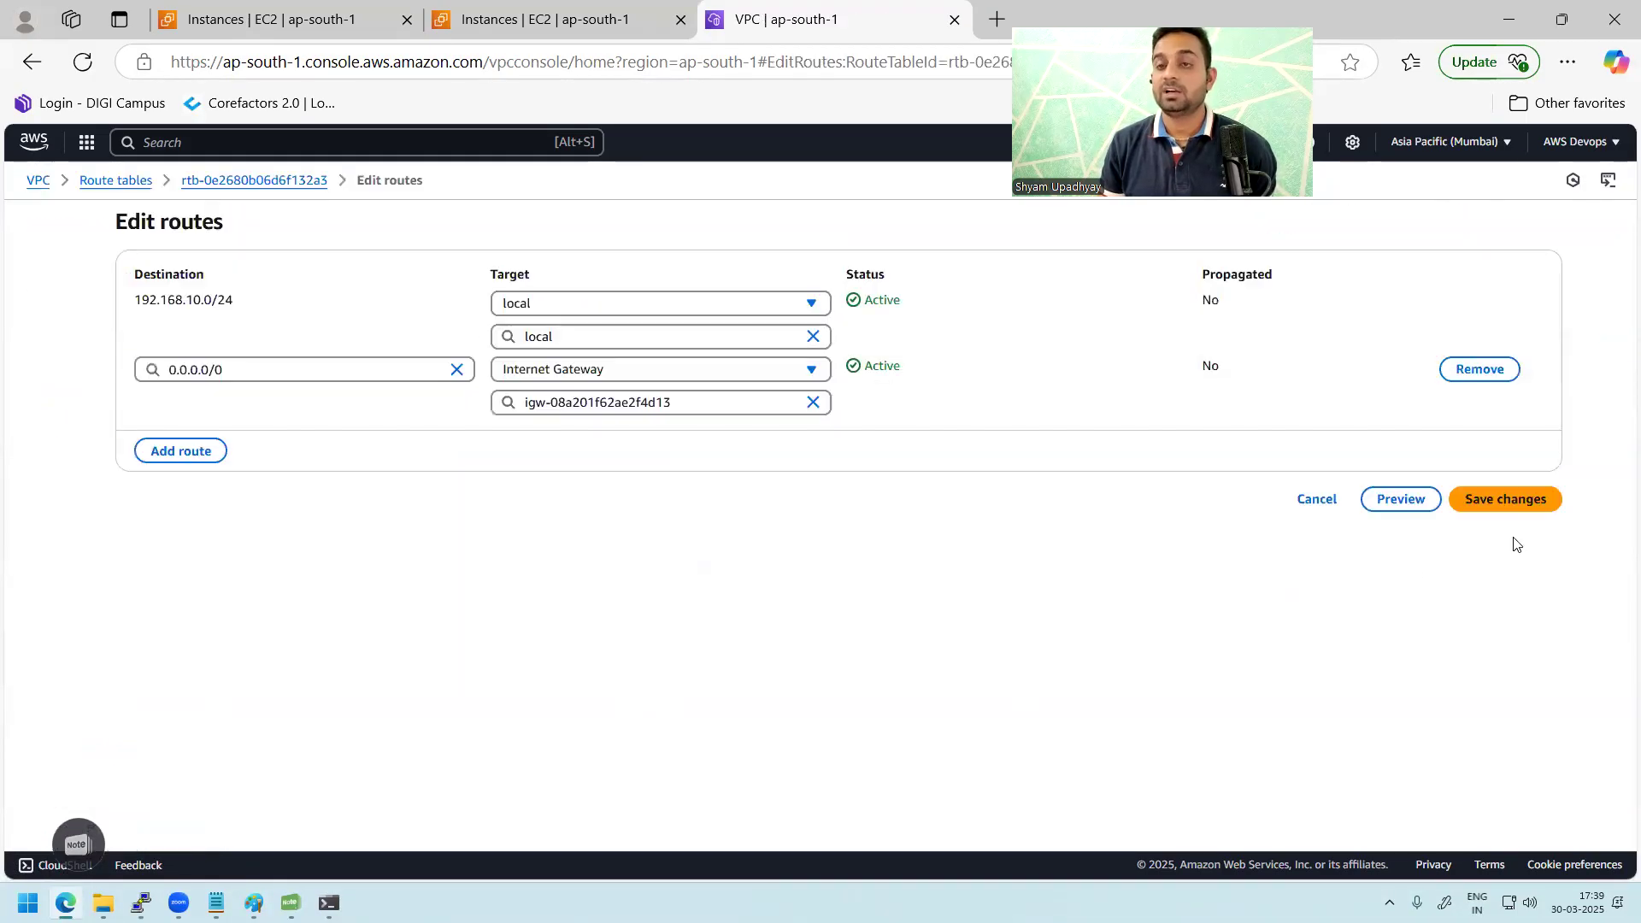
click(172, 460)
click(201, 438)
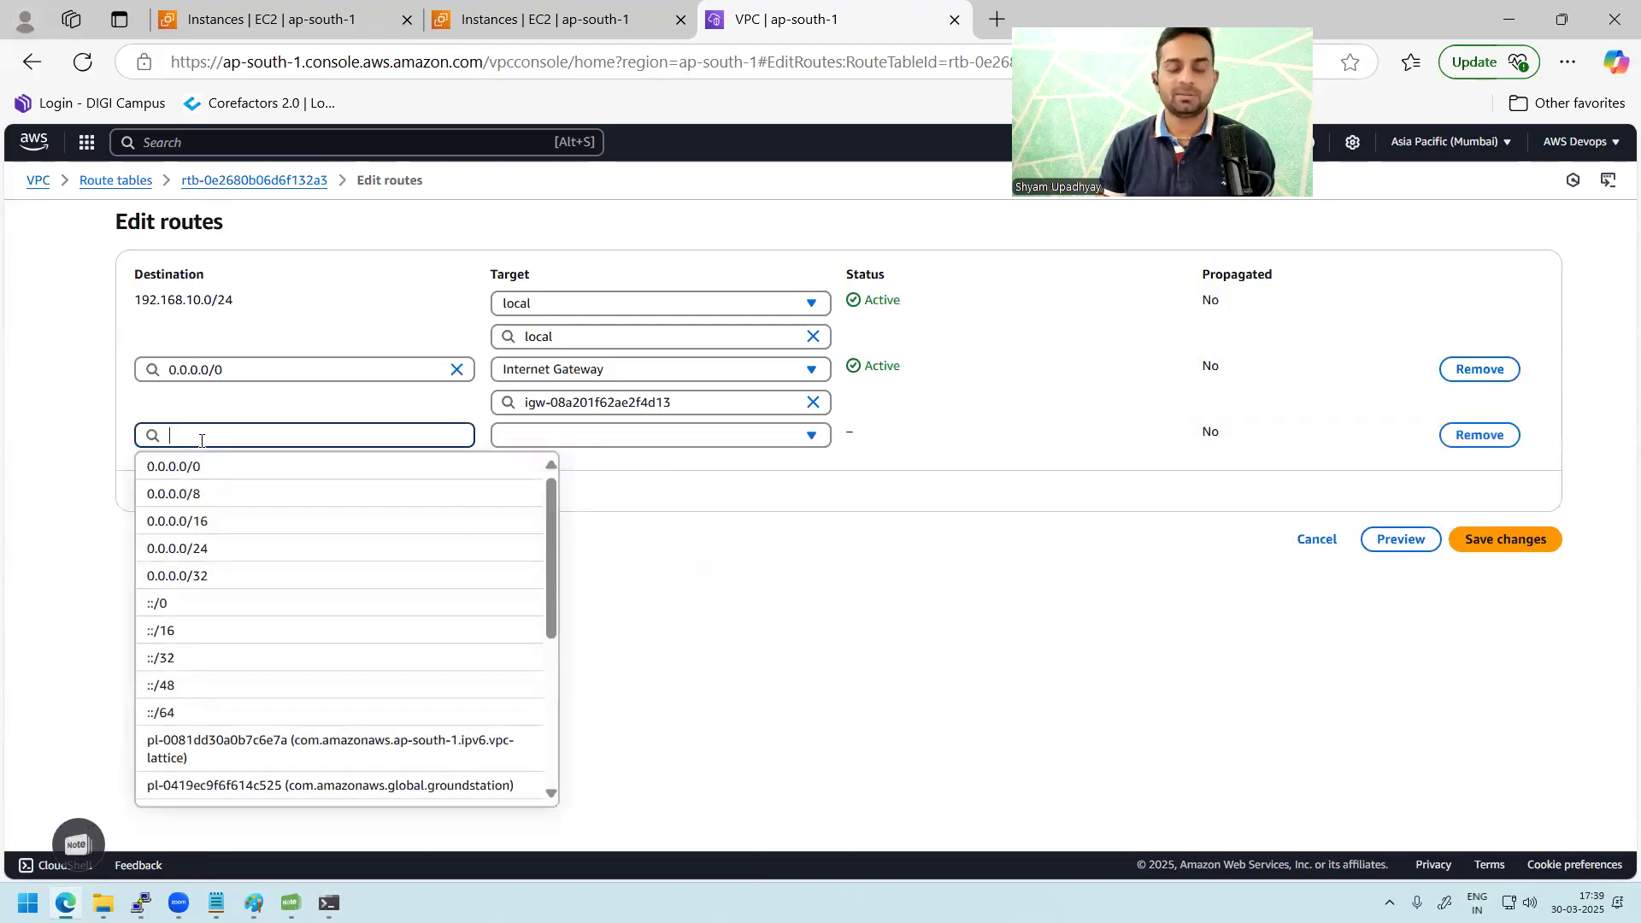
text(172.31.0.0/16)
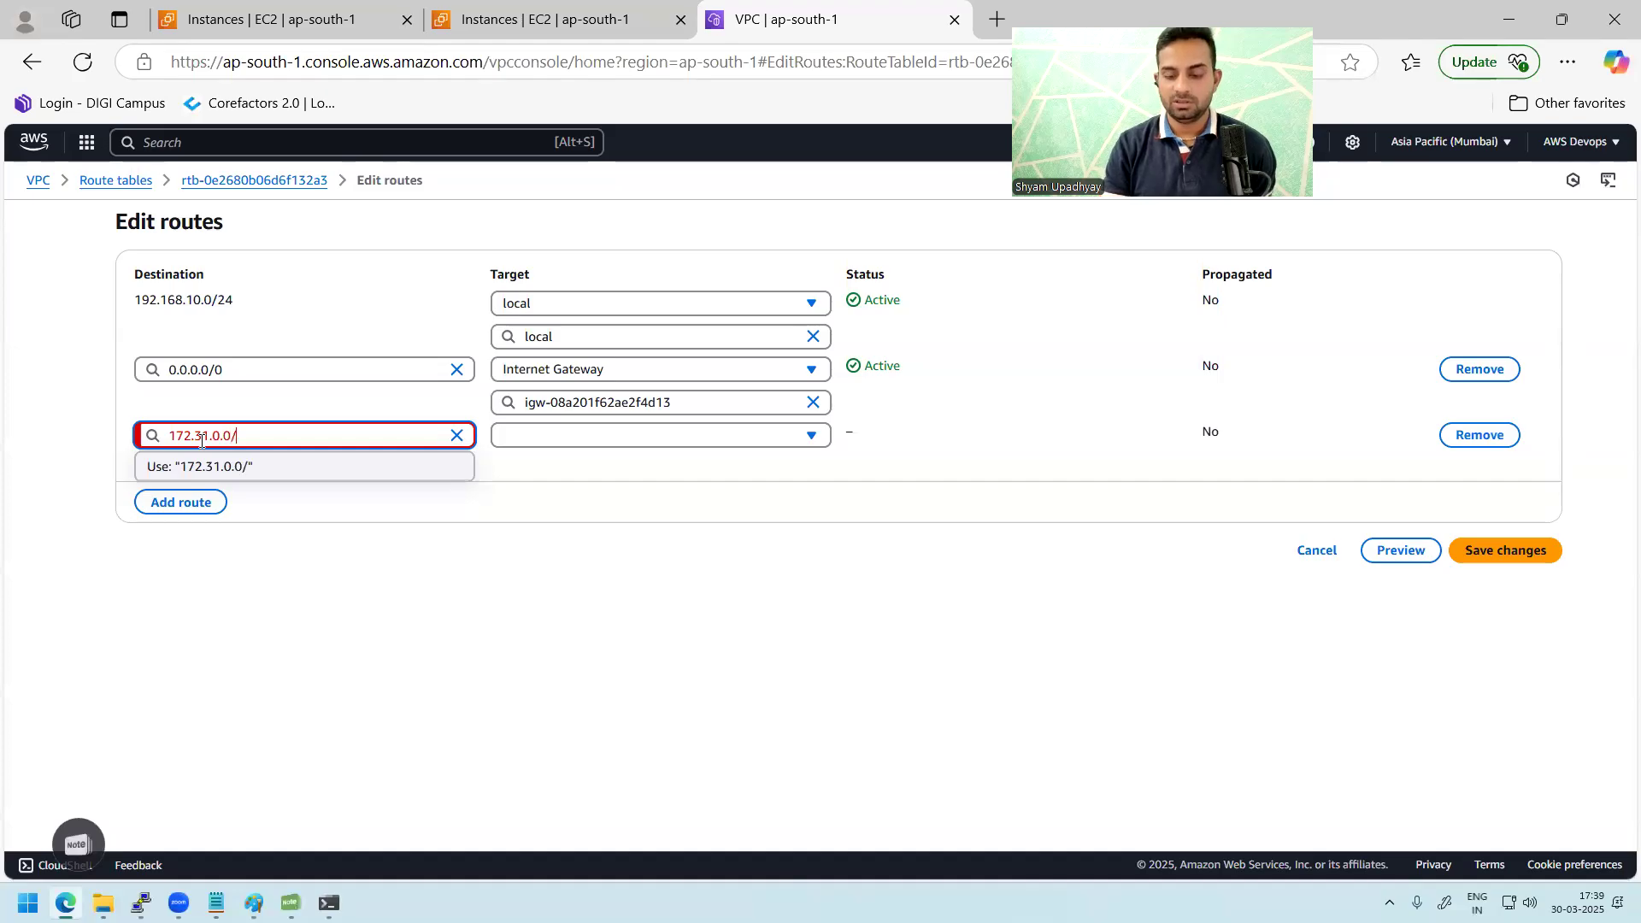
click(568, 573)
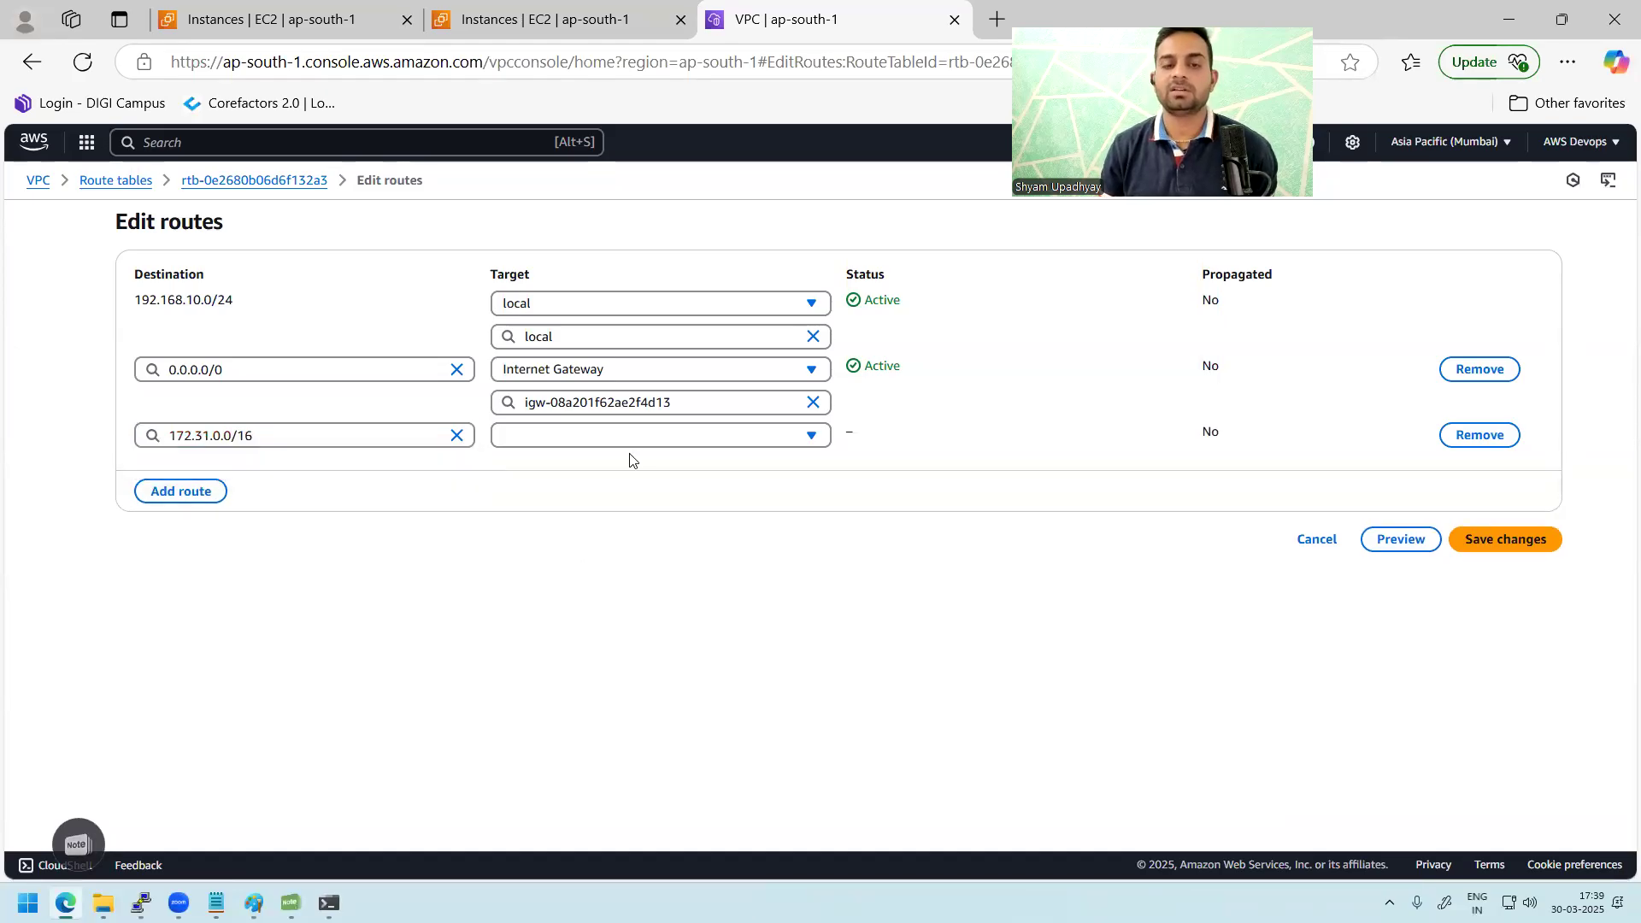
- Target the new route at peering connection pcx-0ec1756b56fdcd960 and save the route changes
click(642, 436)
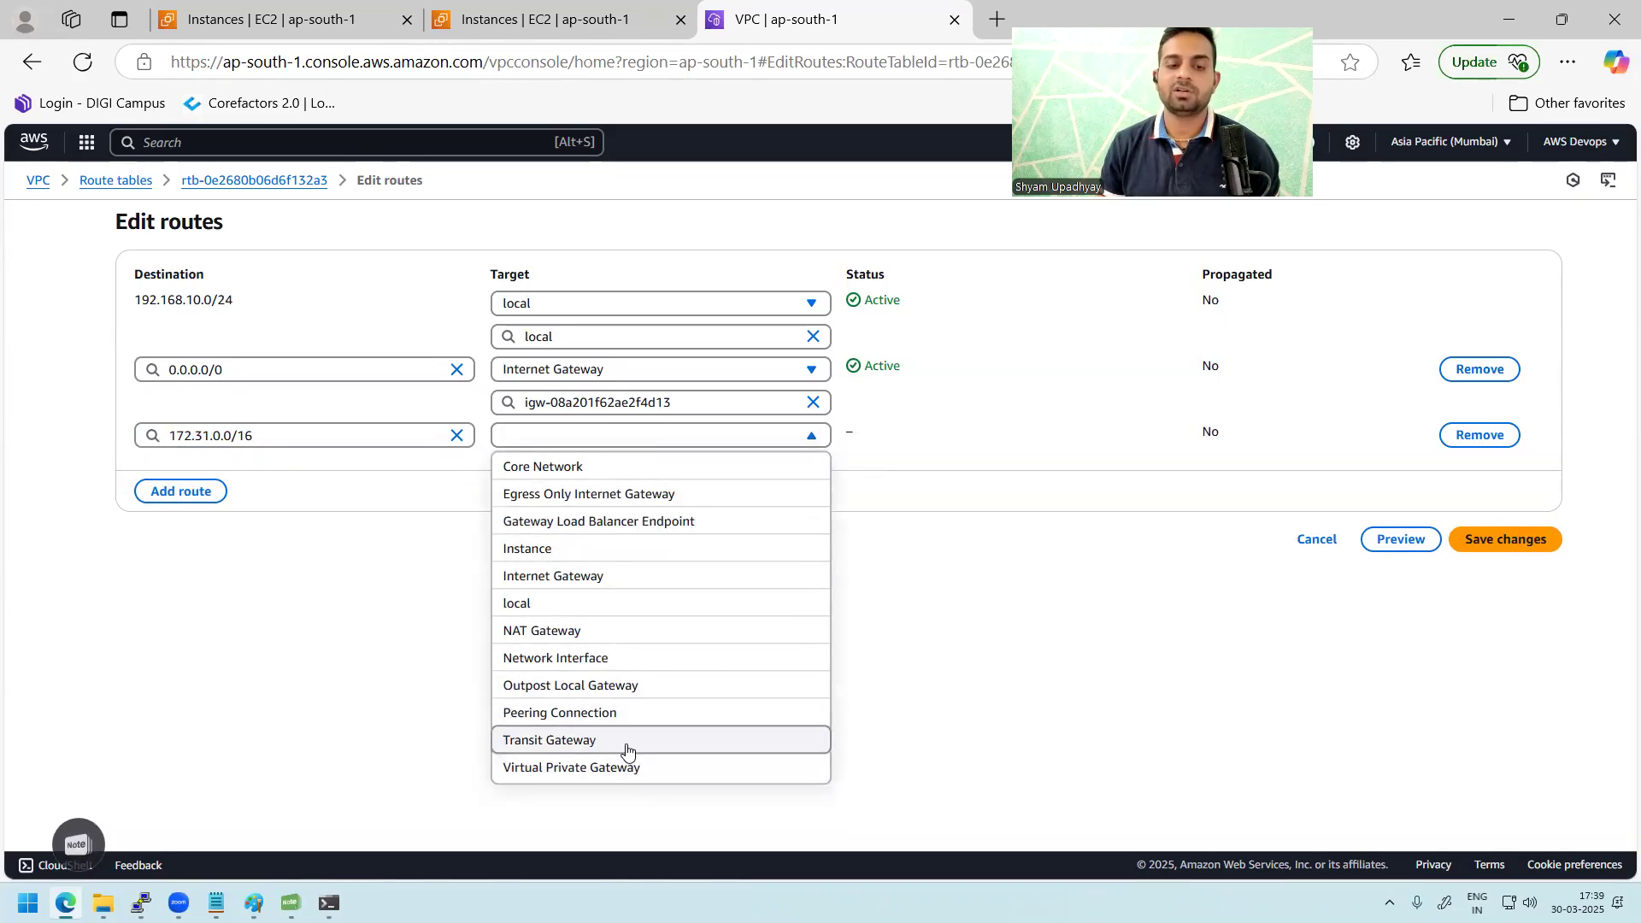
click(608, 720)
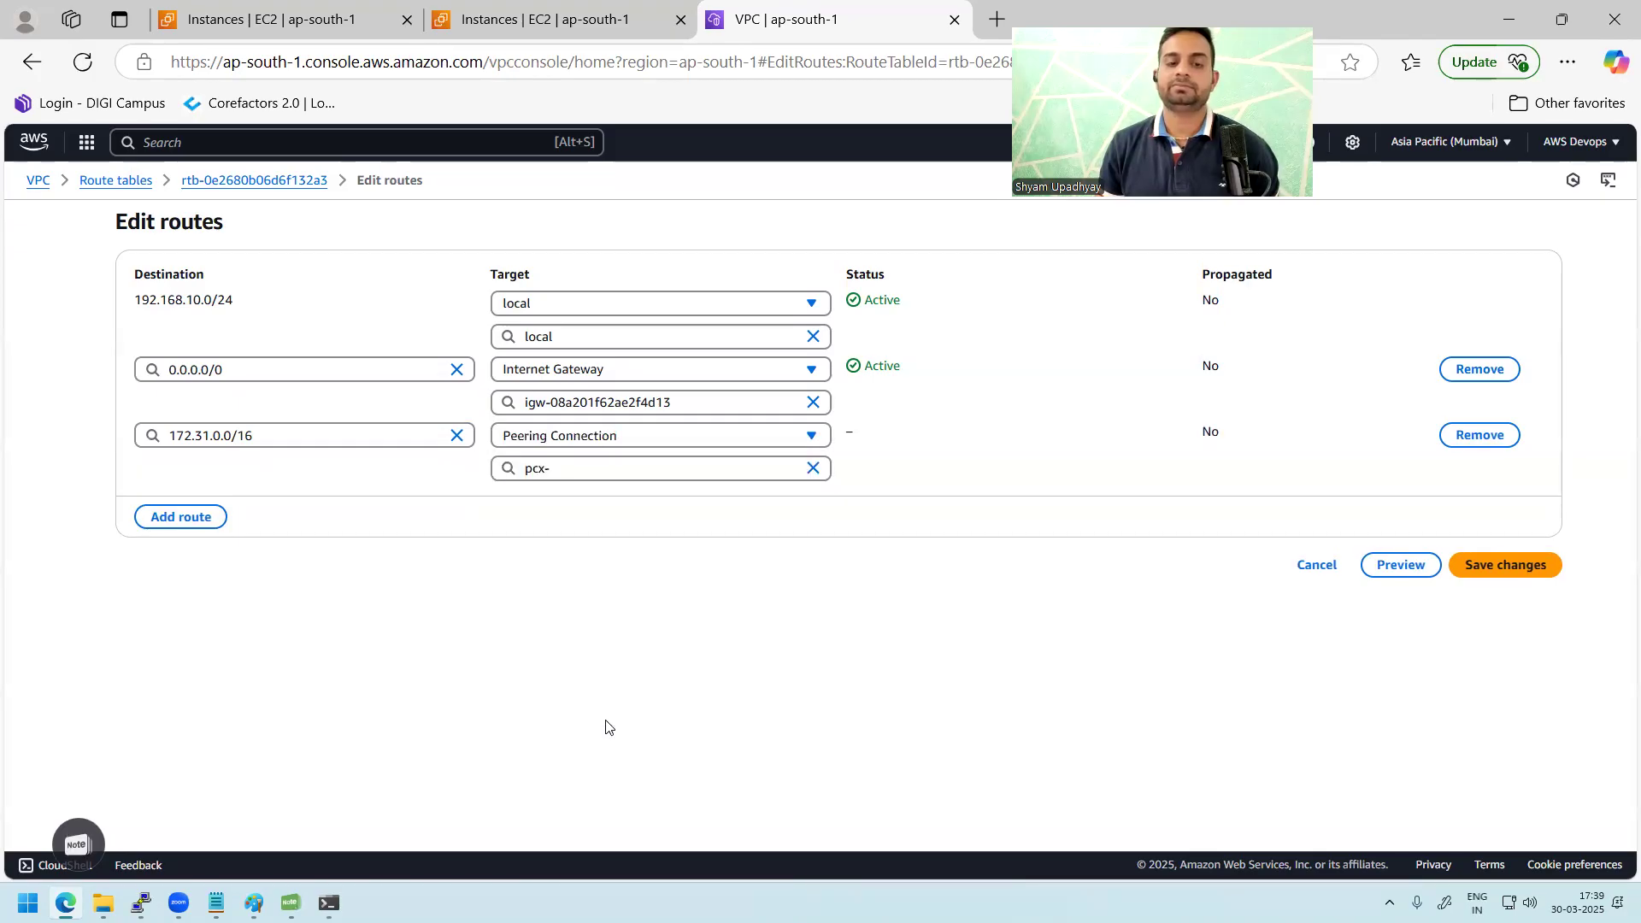
click(685, 469)
click(699, 527)
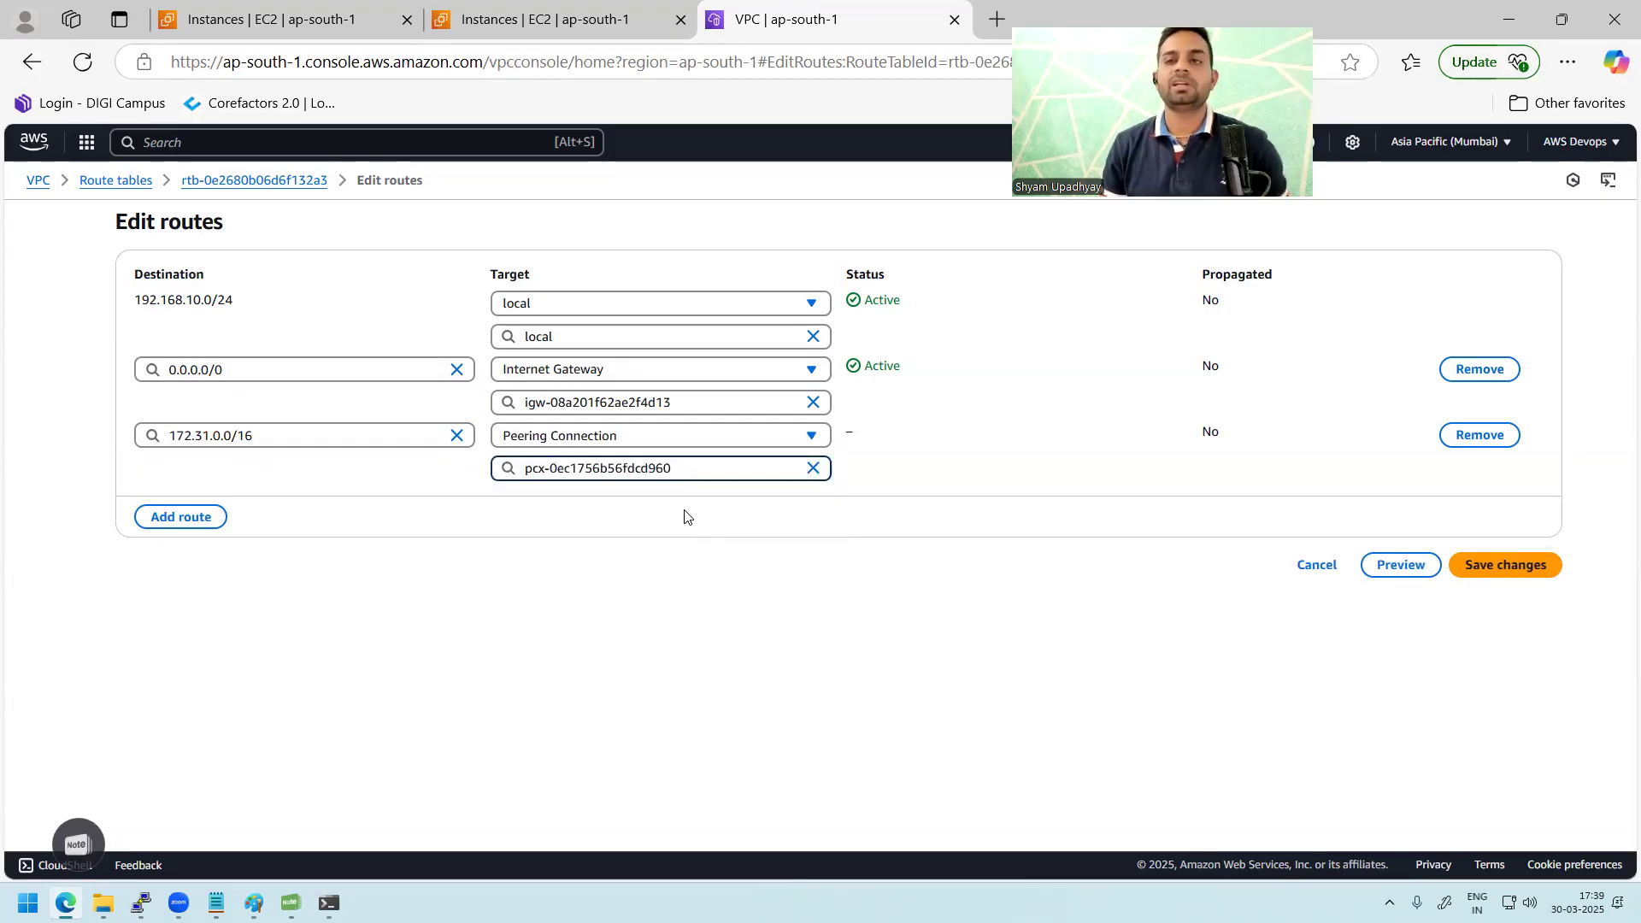
click(1527, 567)
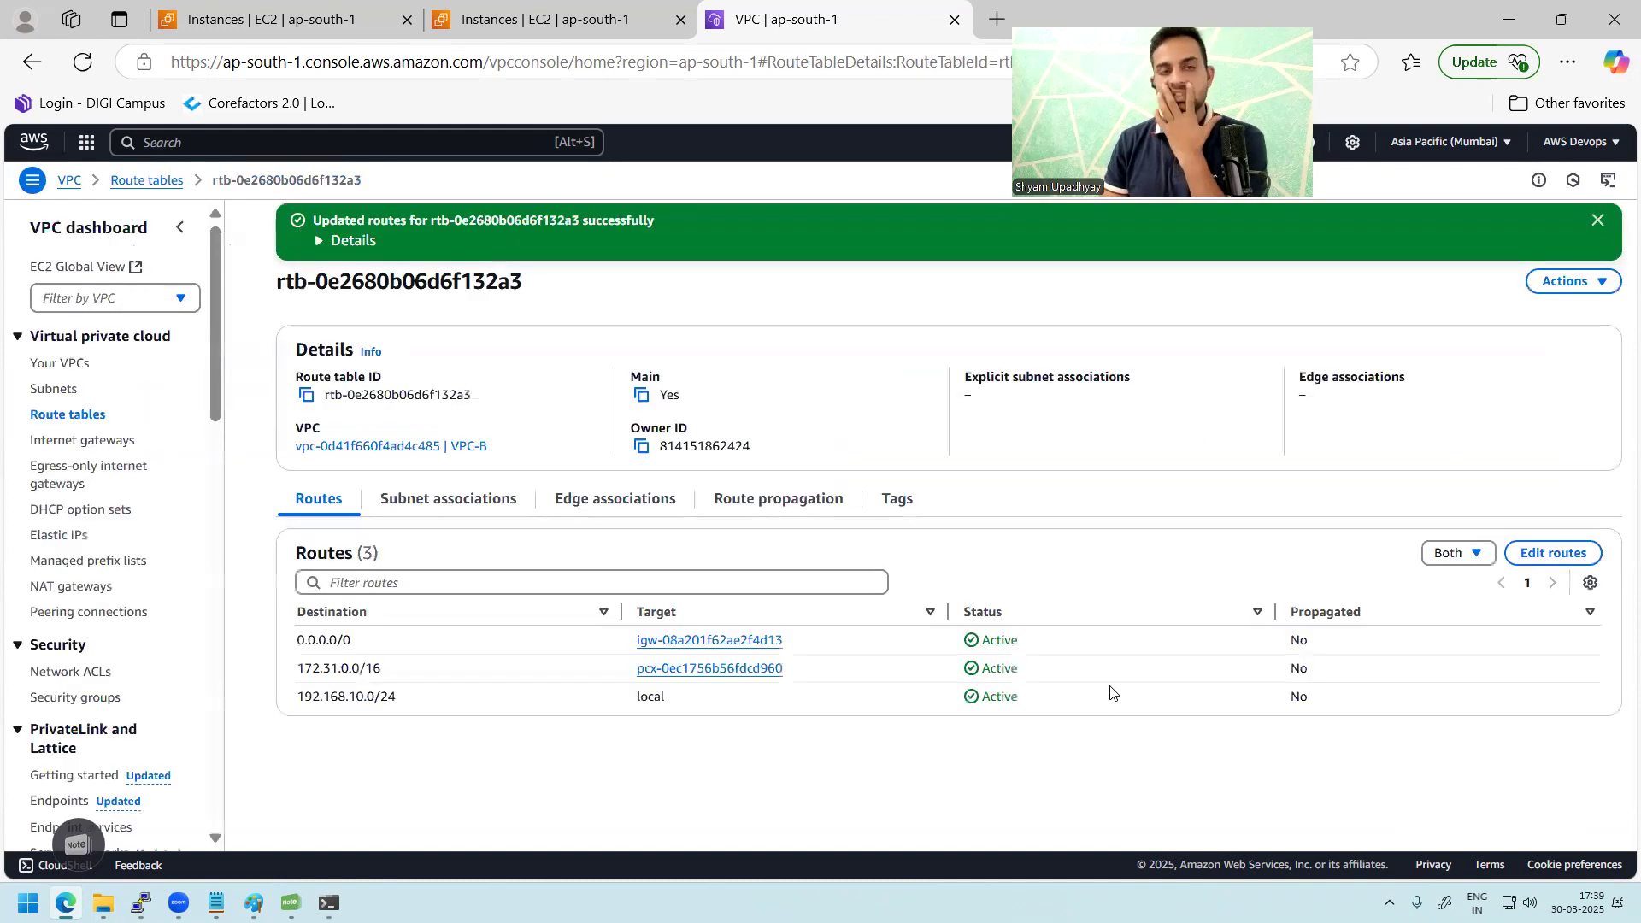
click(1597, 221)
- Open the VPC list, and in the server1-VPCB terminal rerun the ping to 172.31.0.188 and stop it after several packets
click(57, 364)
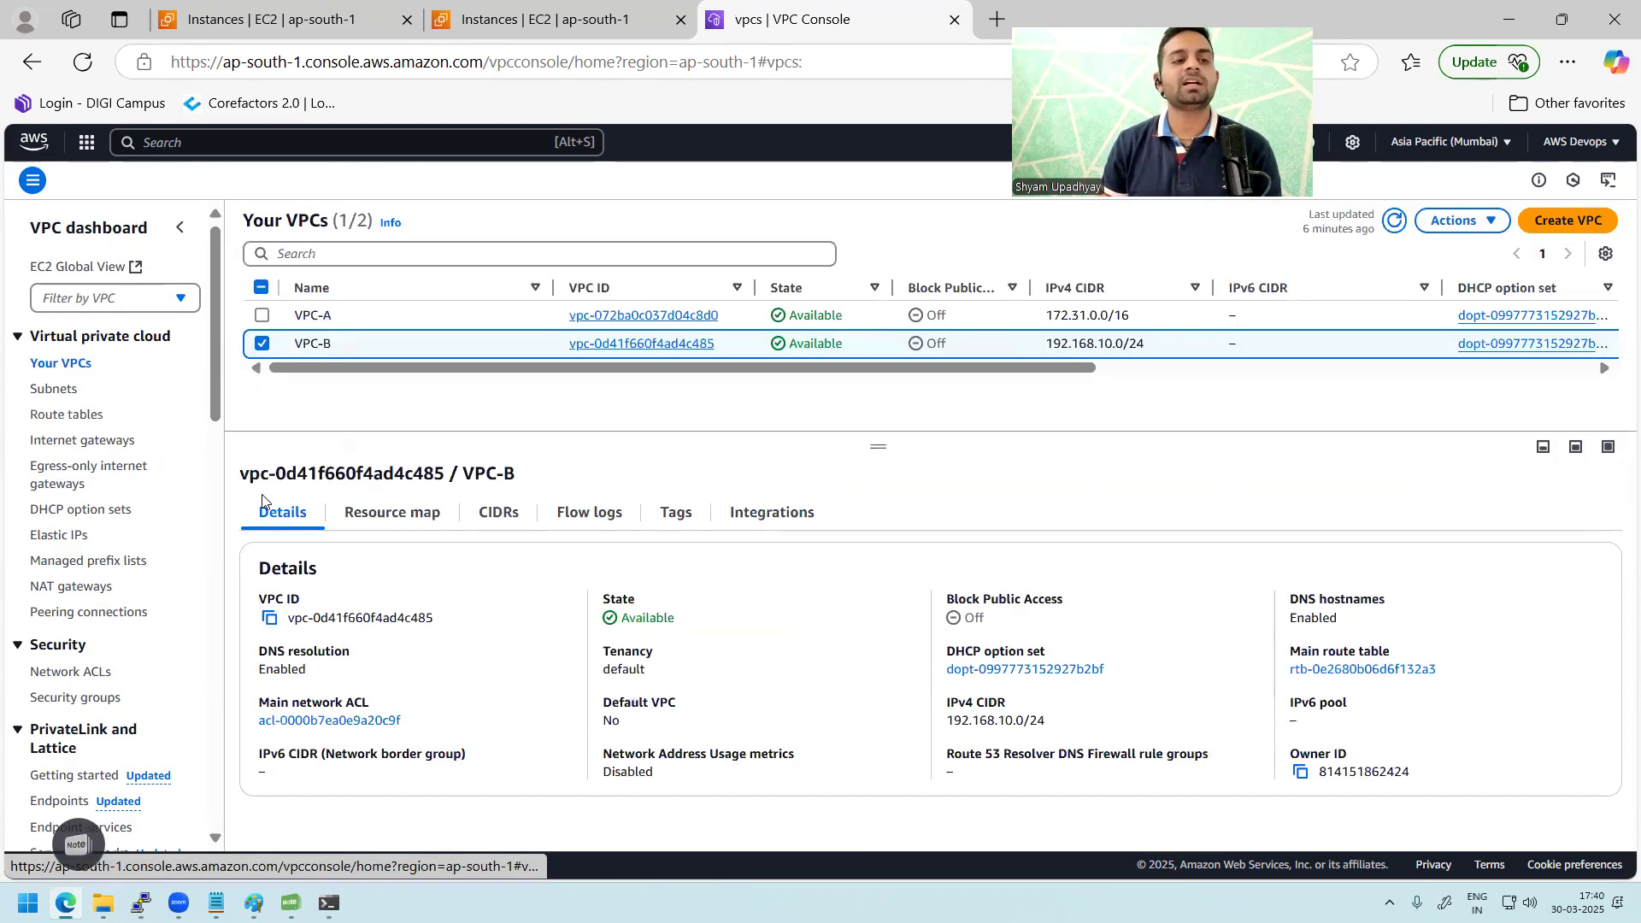
mouse_move(141, 902)
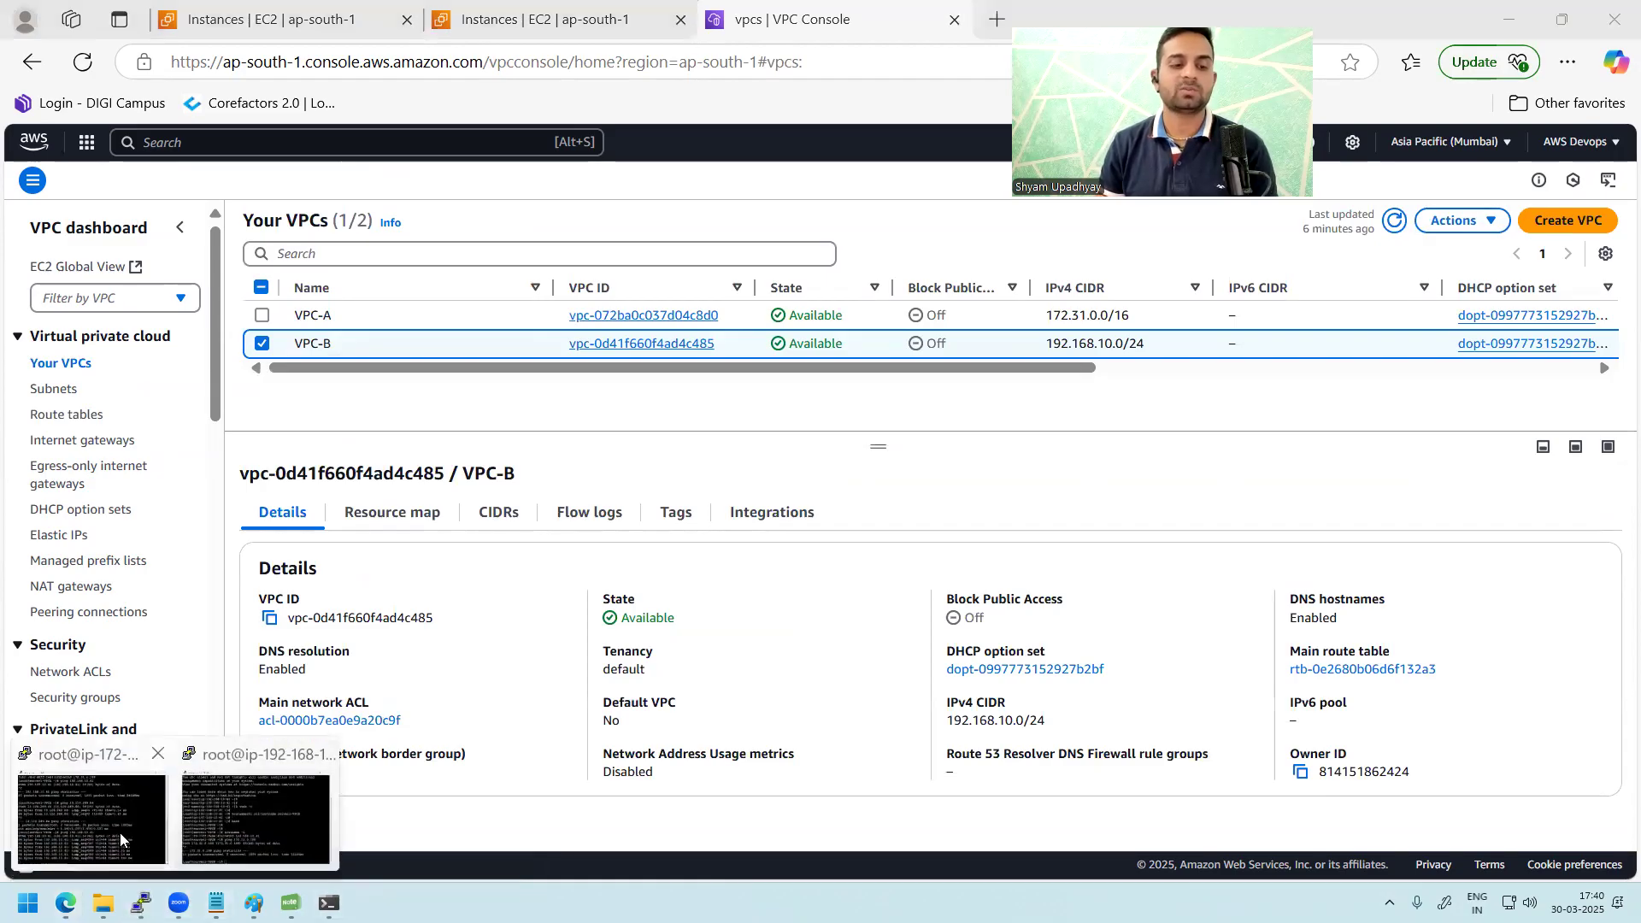
click(329, 825)
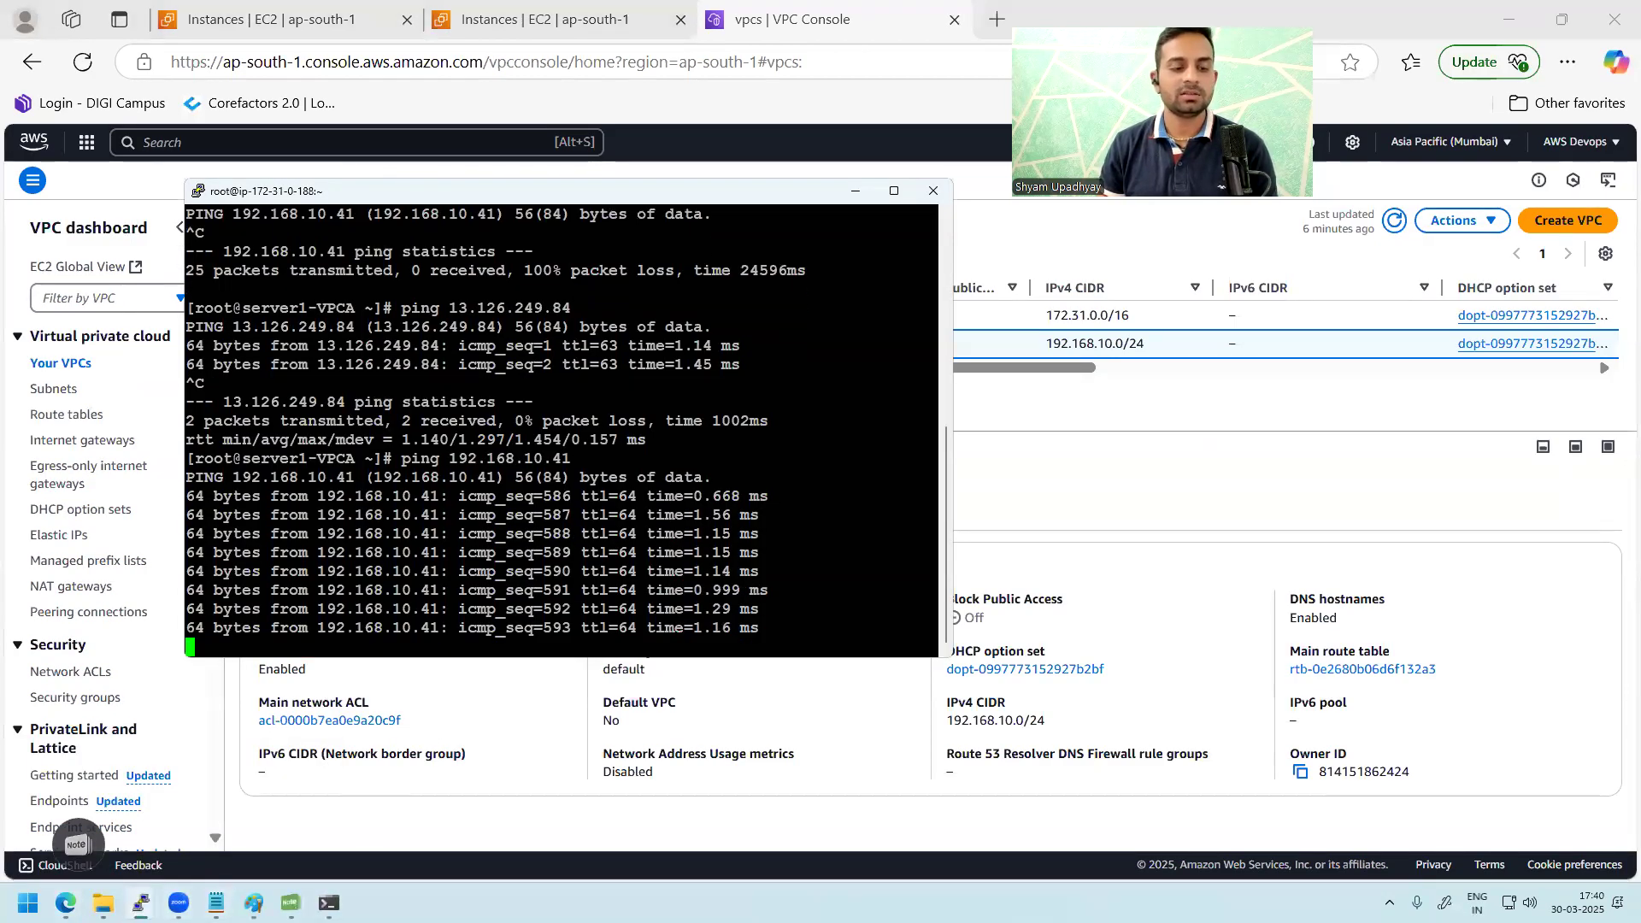
click(287, 822)
key(Up)
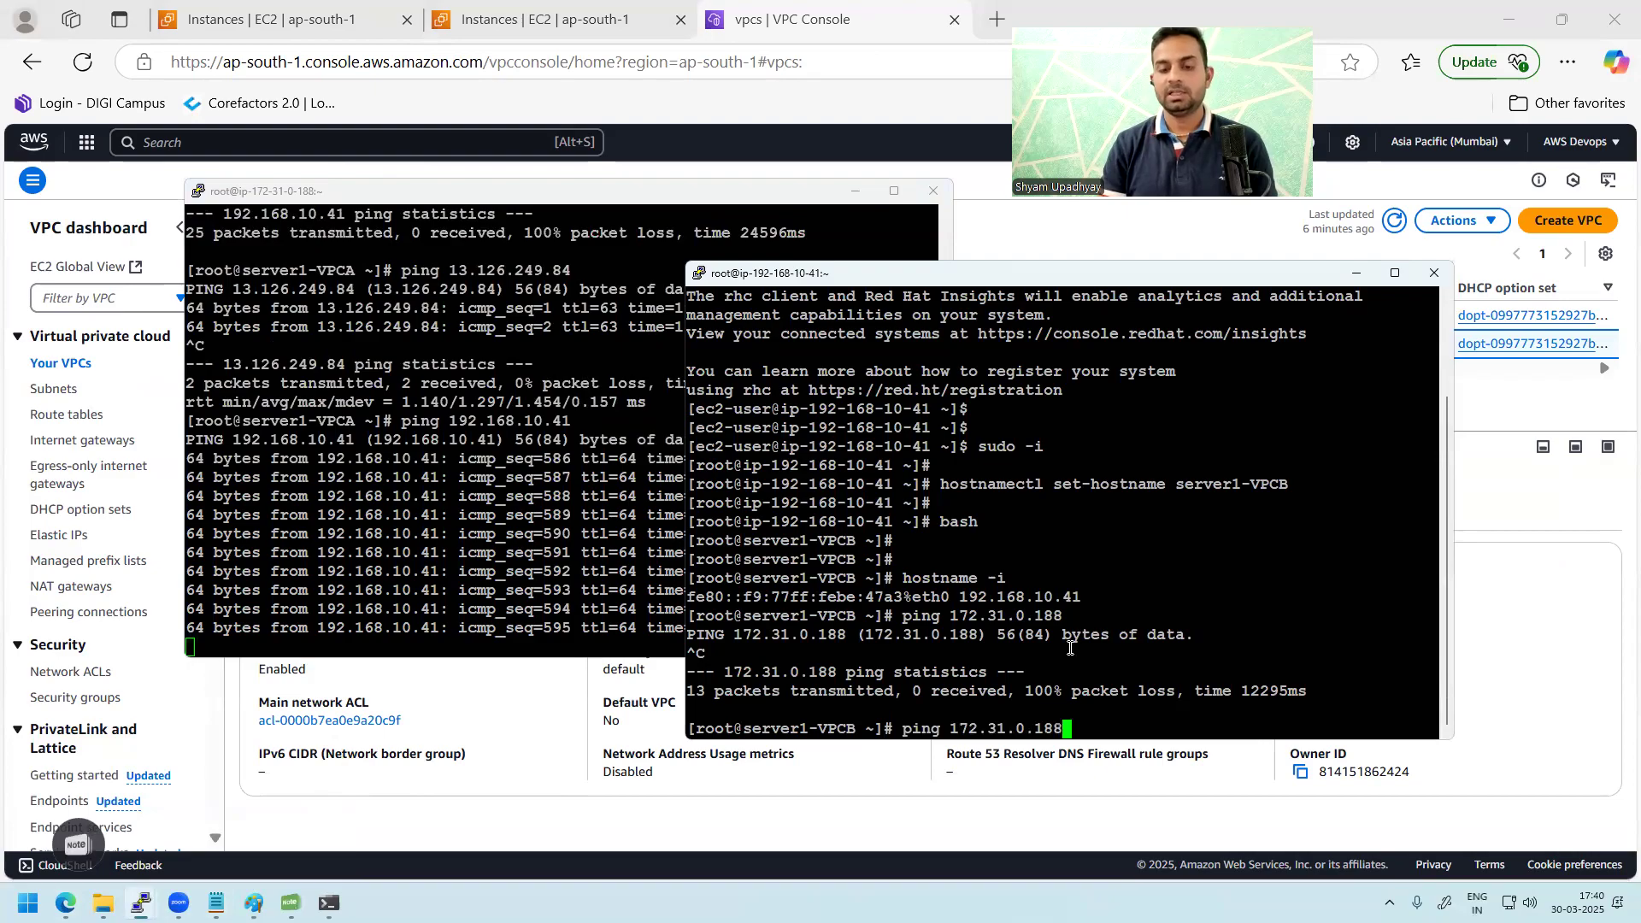
key(Return)
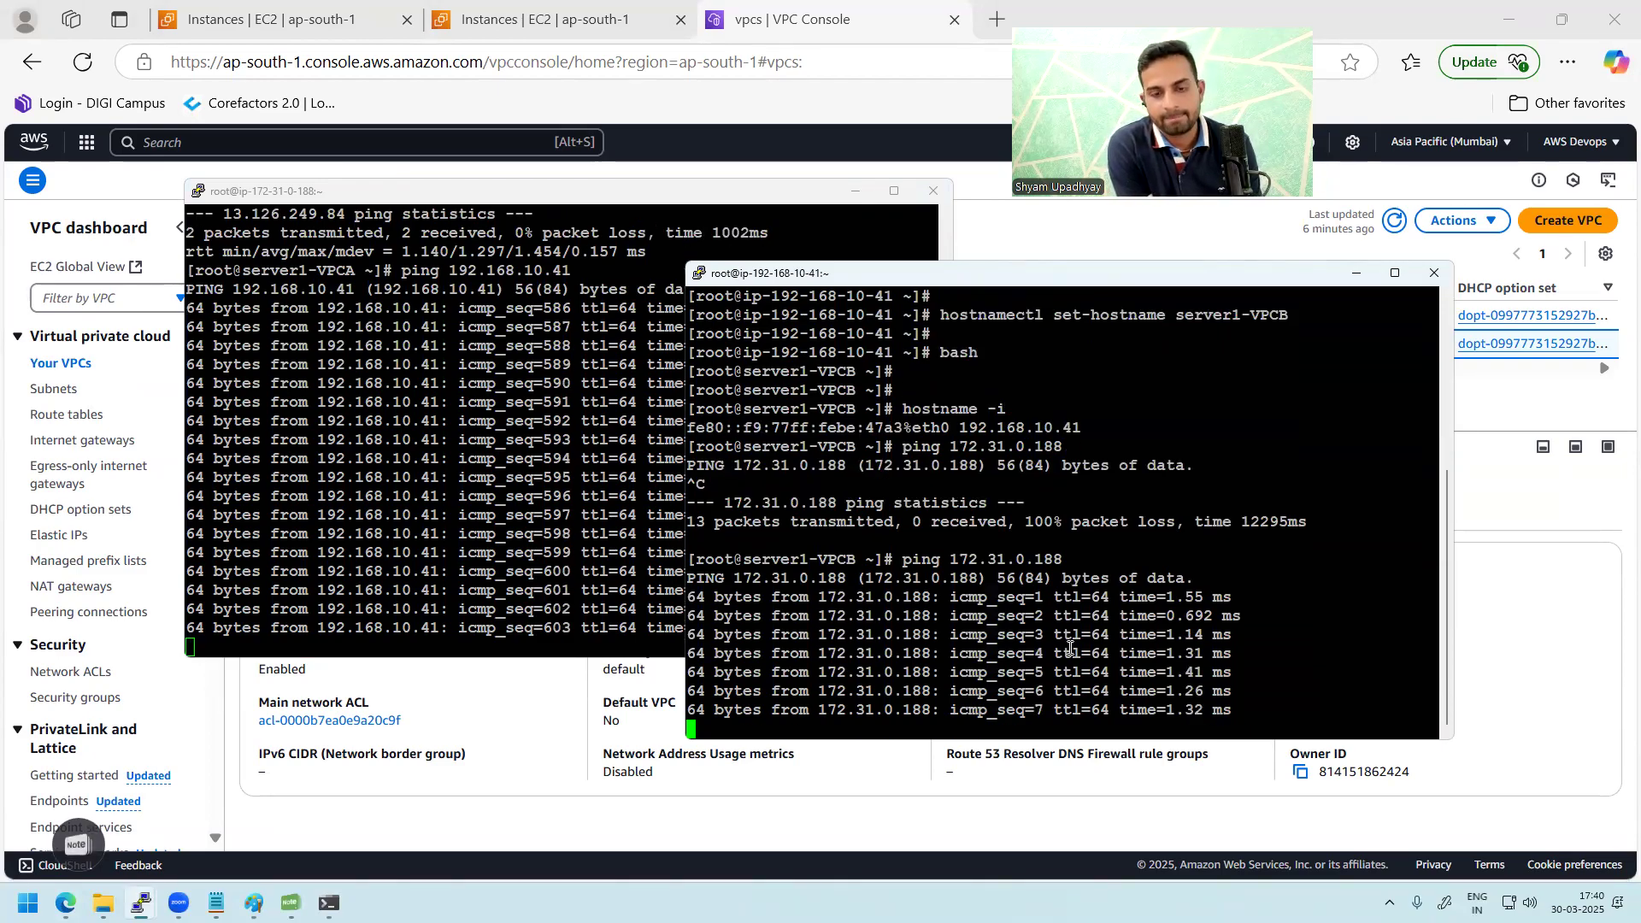
key(ctrl+c)
- Stop the running ping to 192.168.10.41 in the server1-VPCA terminal
click(626, 544)
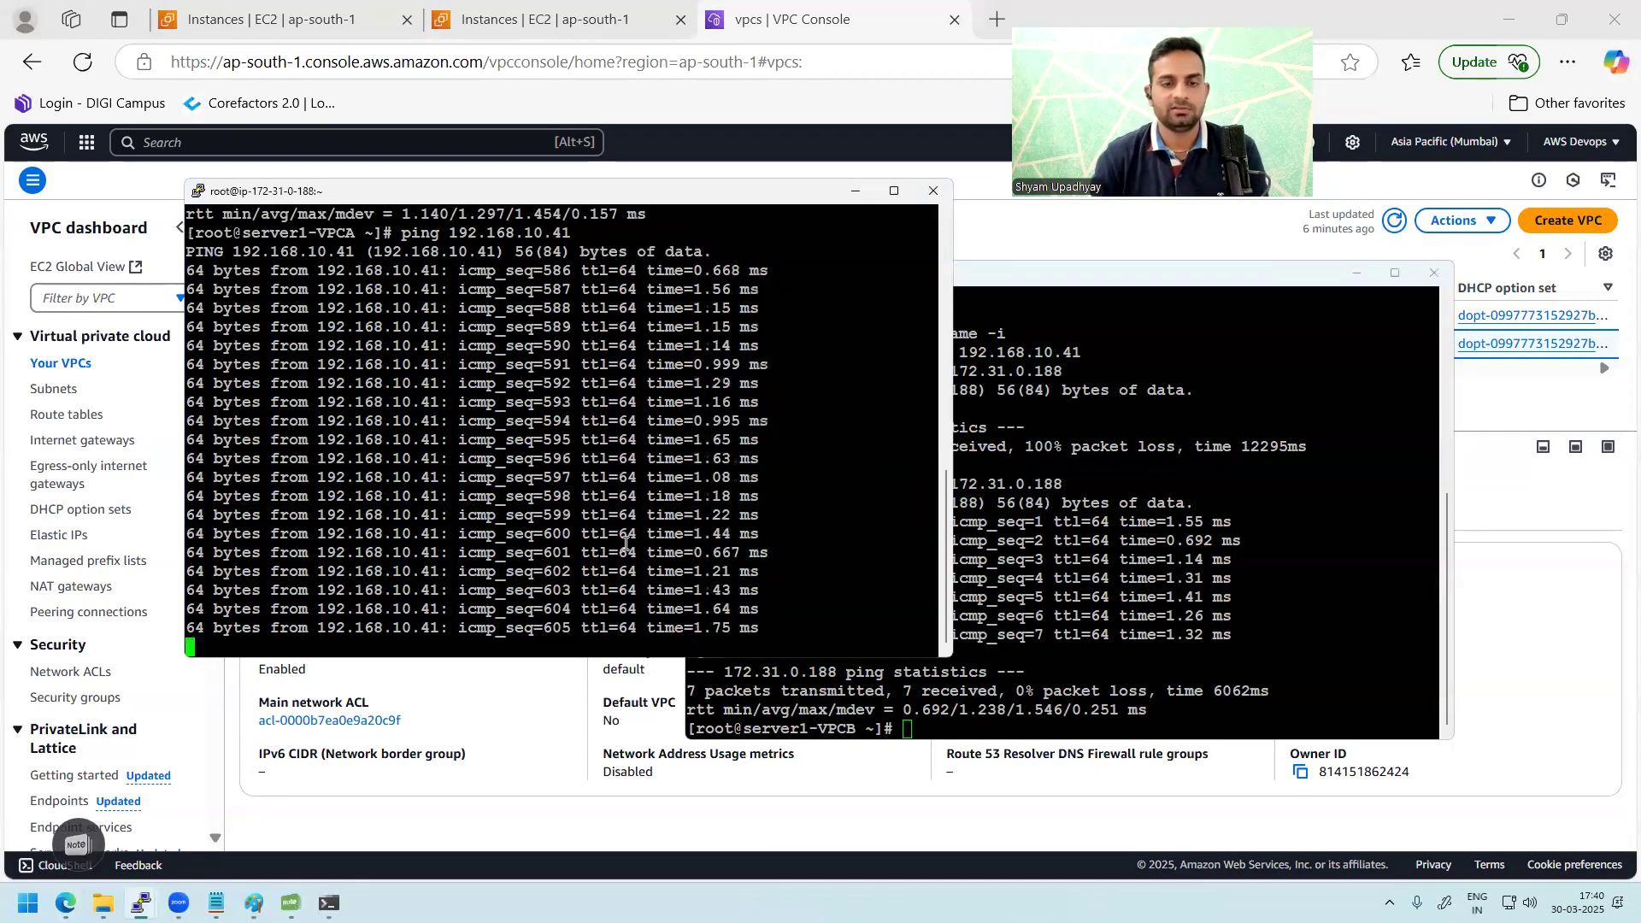
key(ctrl+c)
key(ctrl+x)
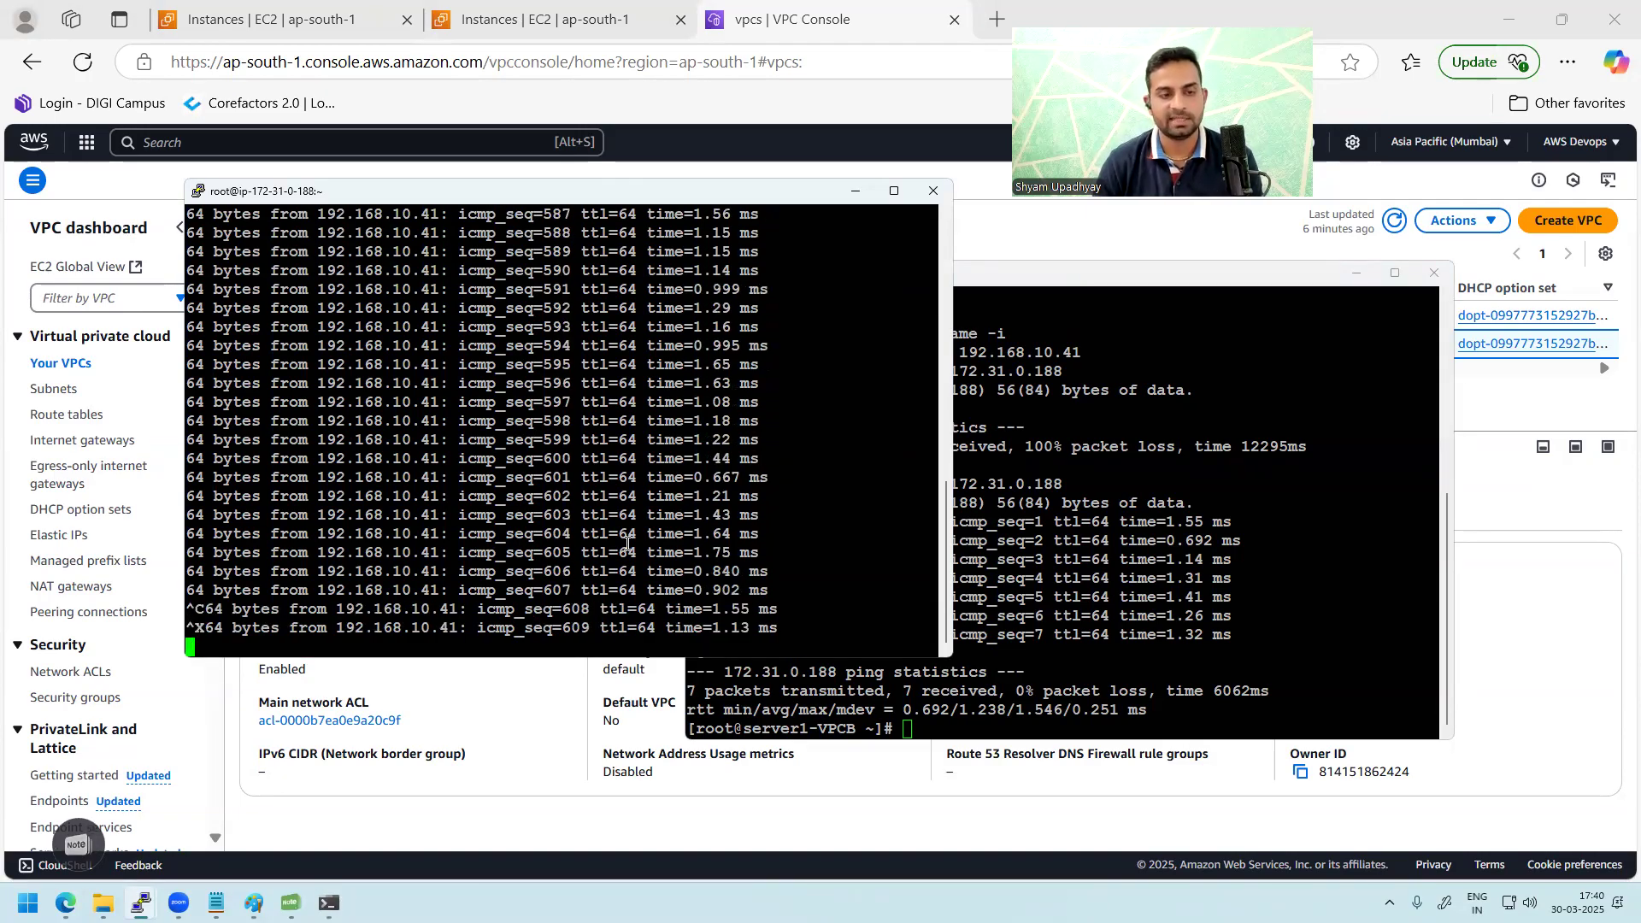
key(ctrl+z)
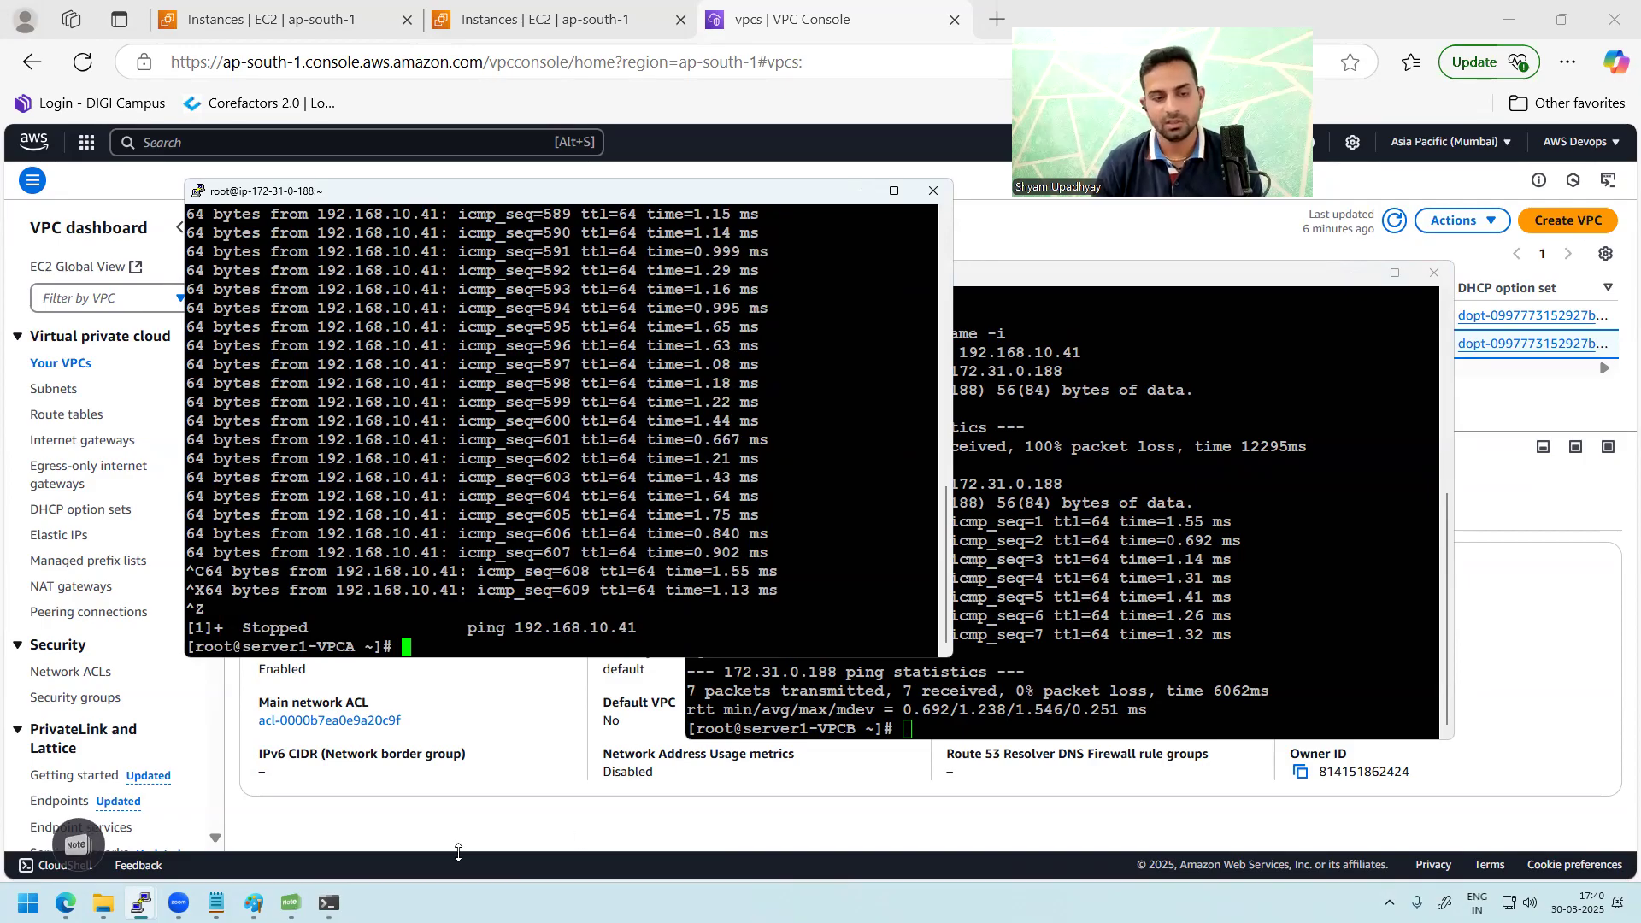
- Switch to Paint and place a text box about 495 × 105 px below the "Outbound: all traffic" note
click(254, 903)
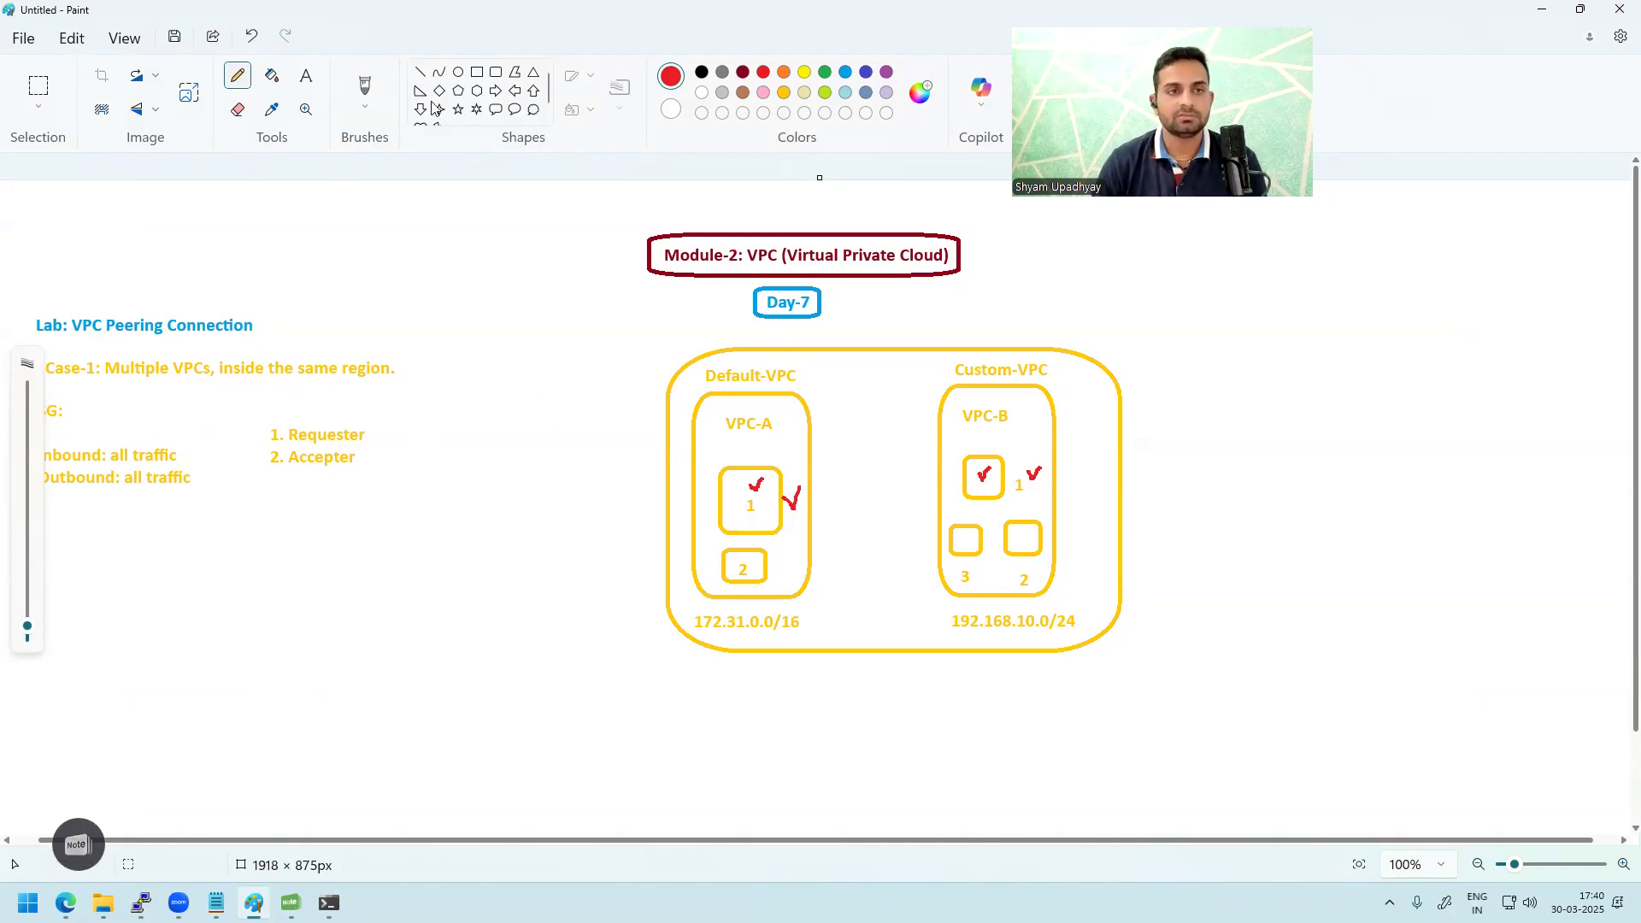
click(305, 76)
drag(44, 508, 464, 598)
text(Case-2)
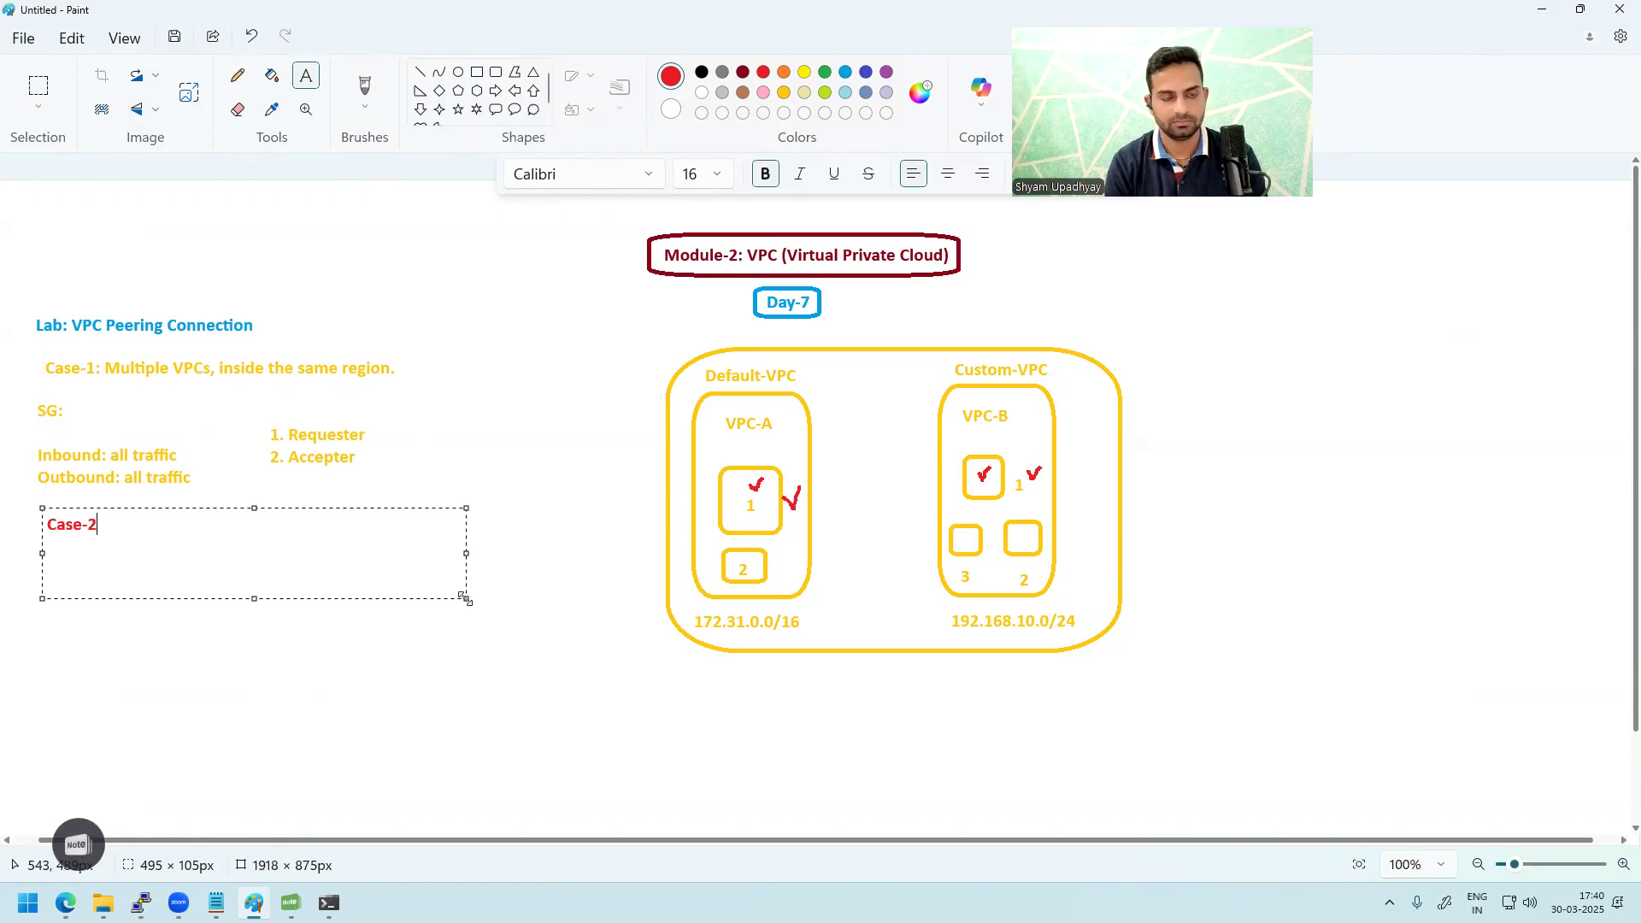
key(BackSpace)
key(BackSpace)
key(BackSpace)
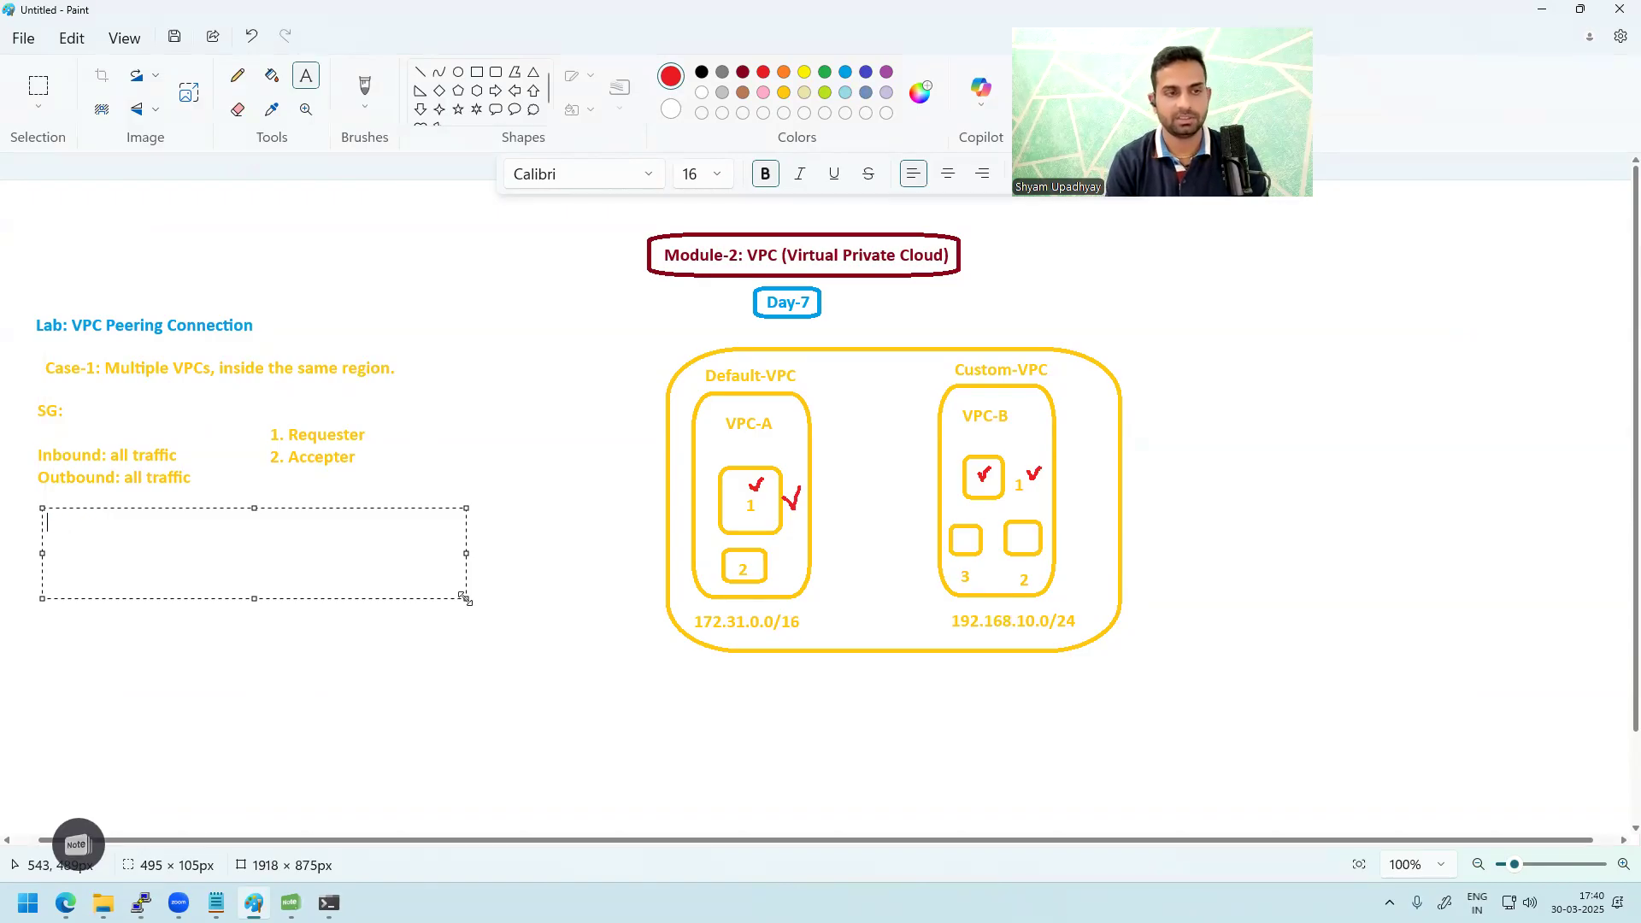
- Write "Case-2: Different VPCs, inside the different" in gold in the text box and place it on the canvas
click(784, 93)
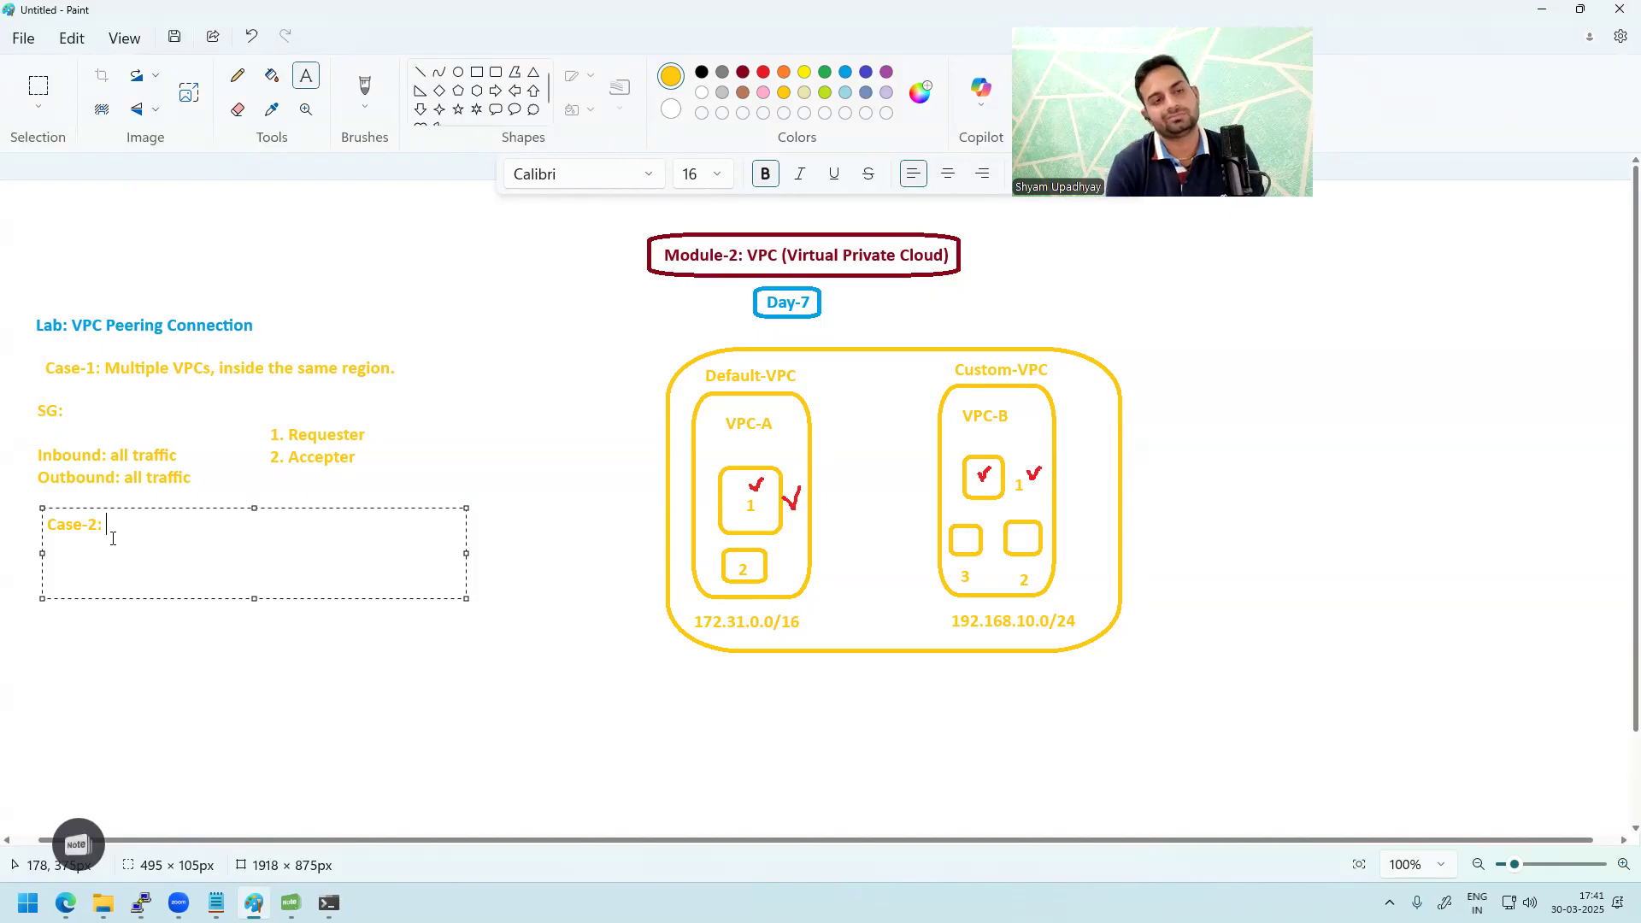
text(Differe)
key(BackSpace)
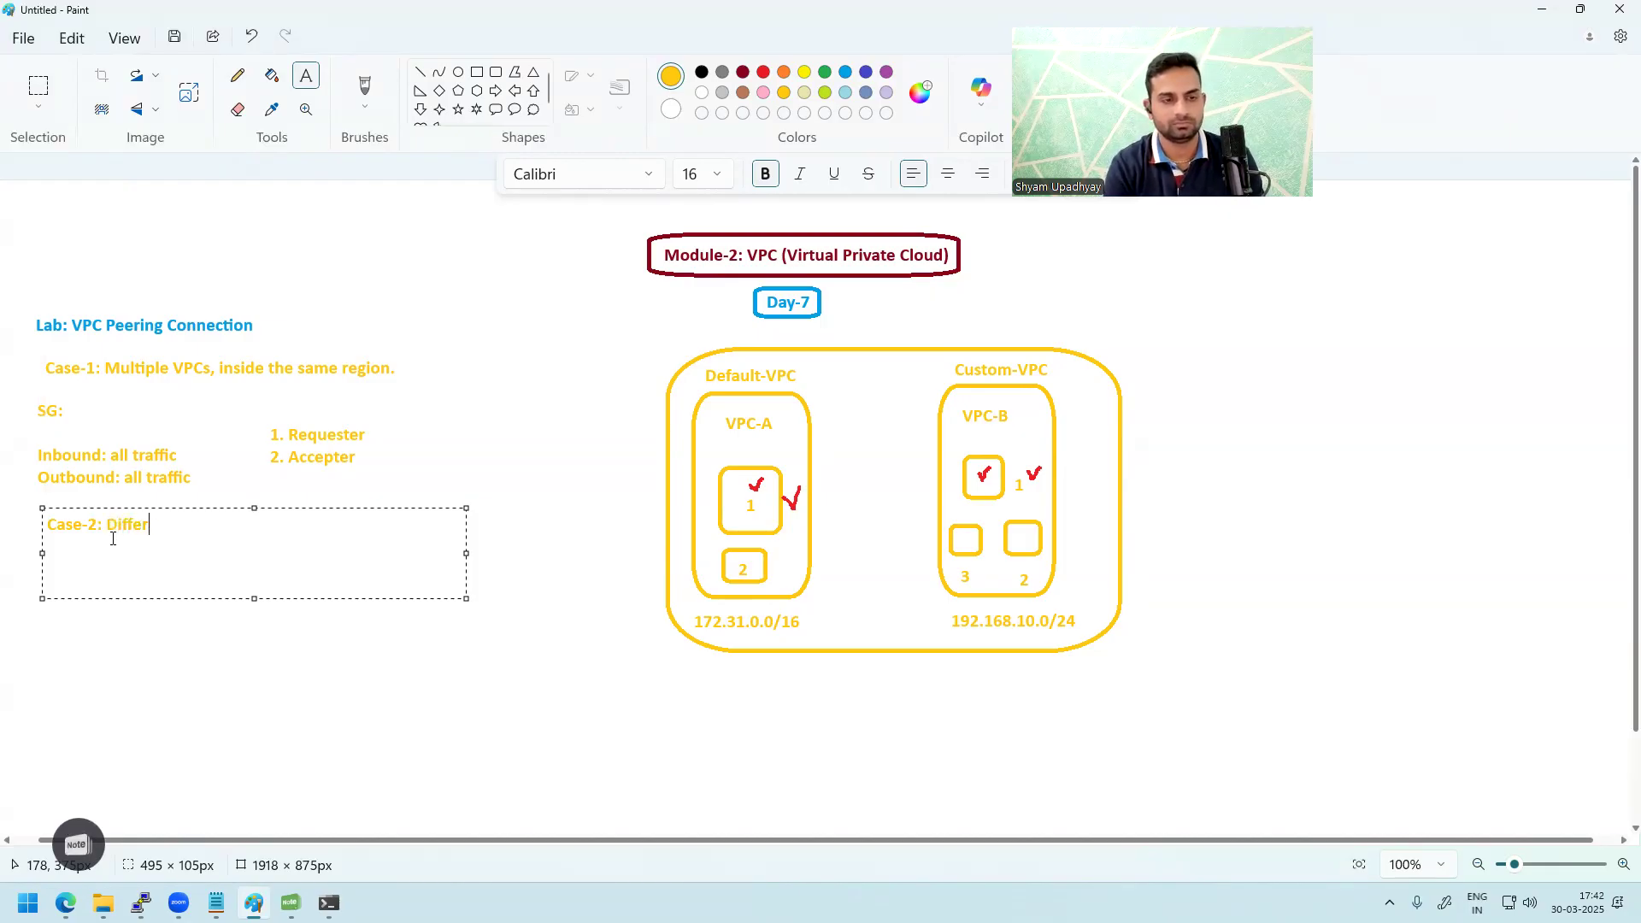
text(ent VPCs)
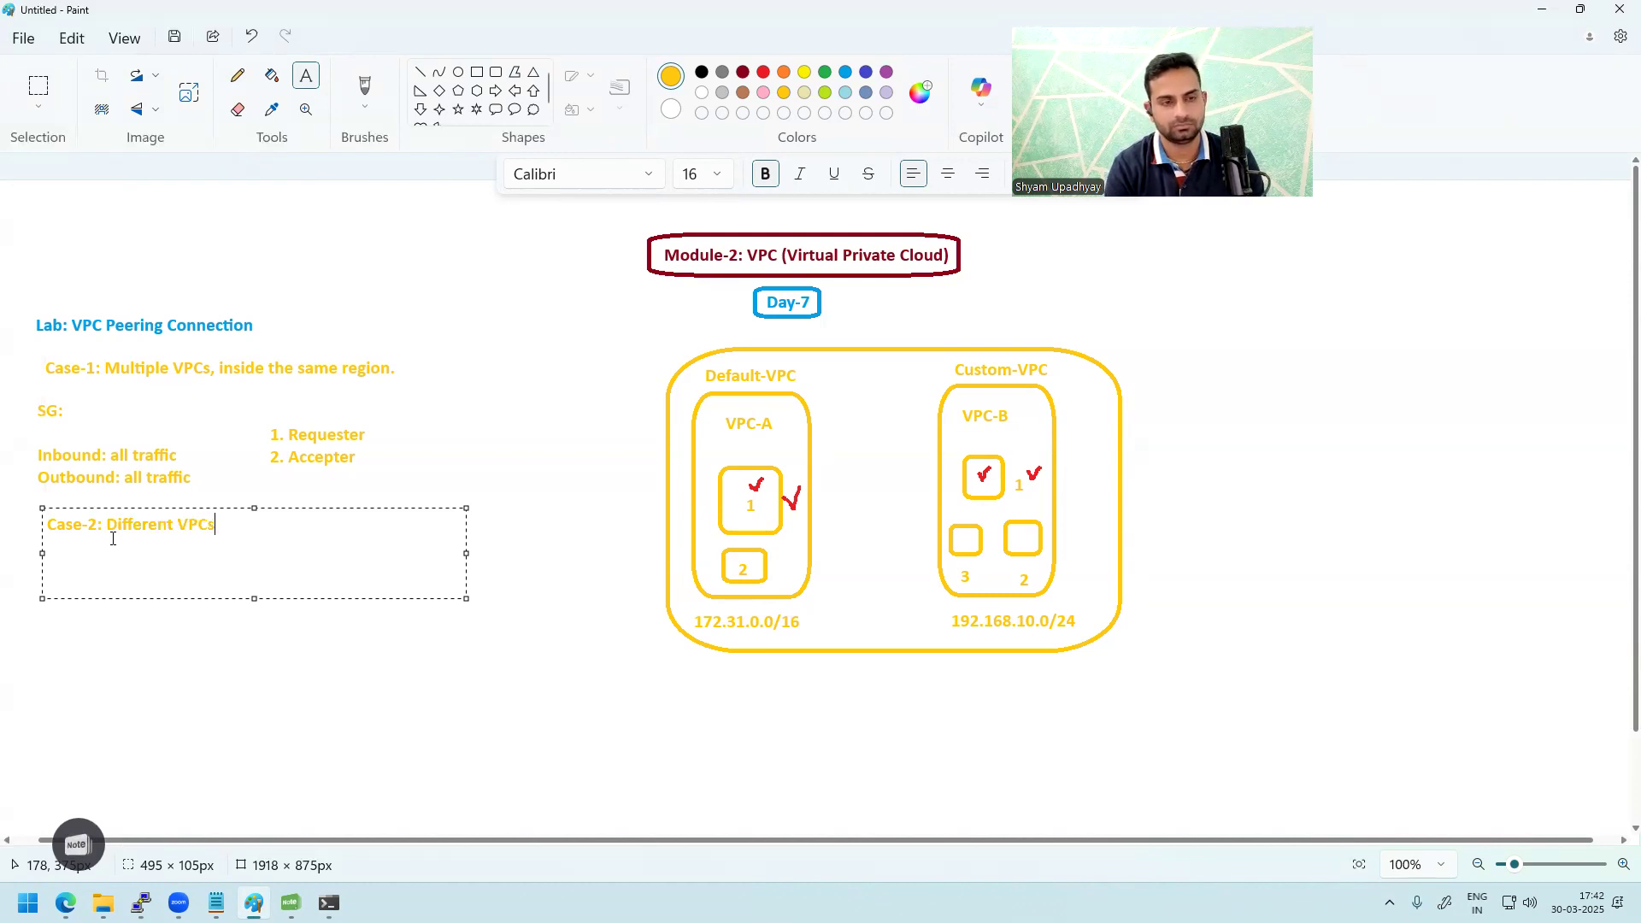
text(, inside)
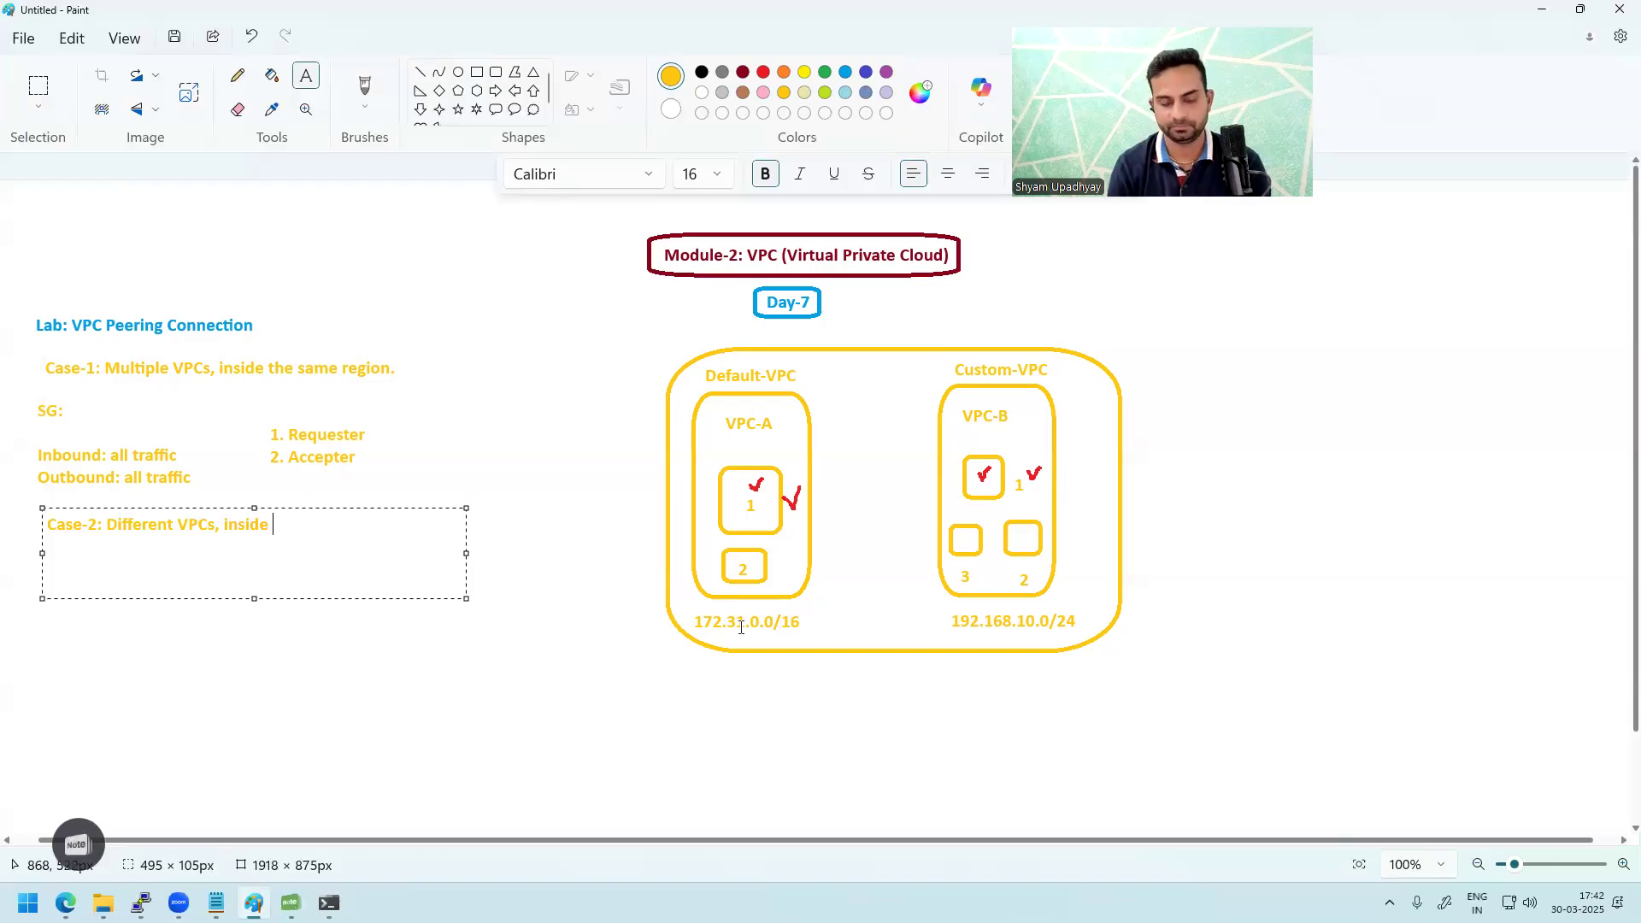
text(the )
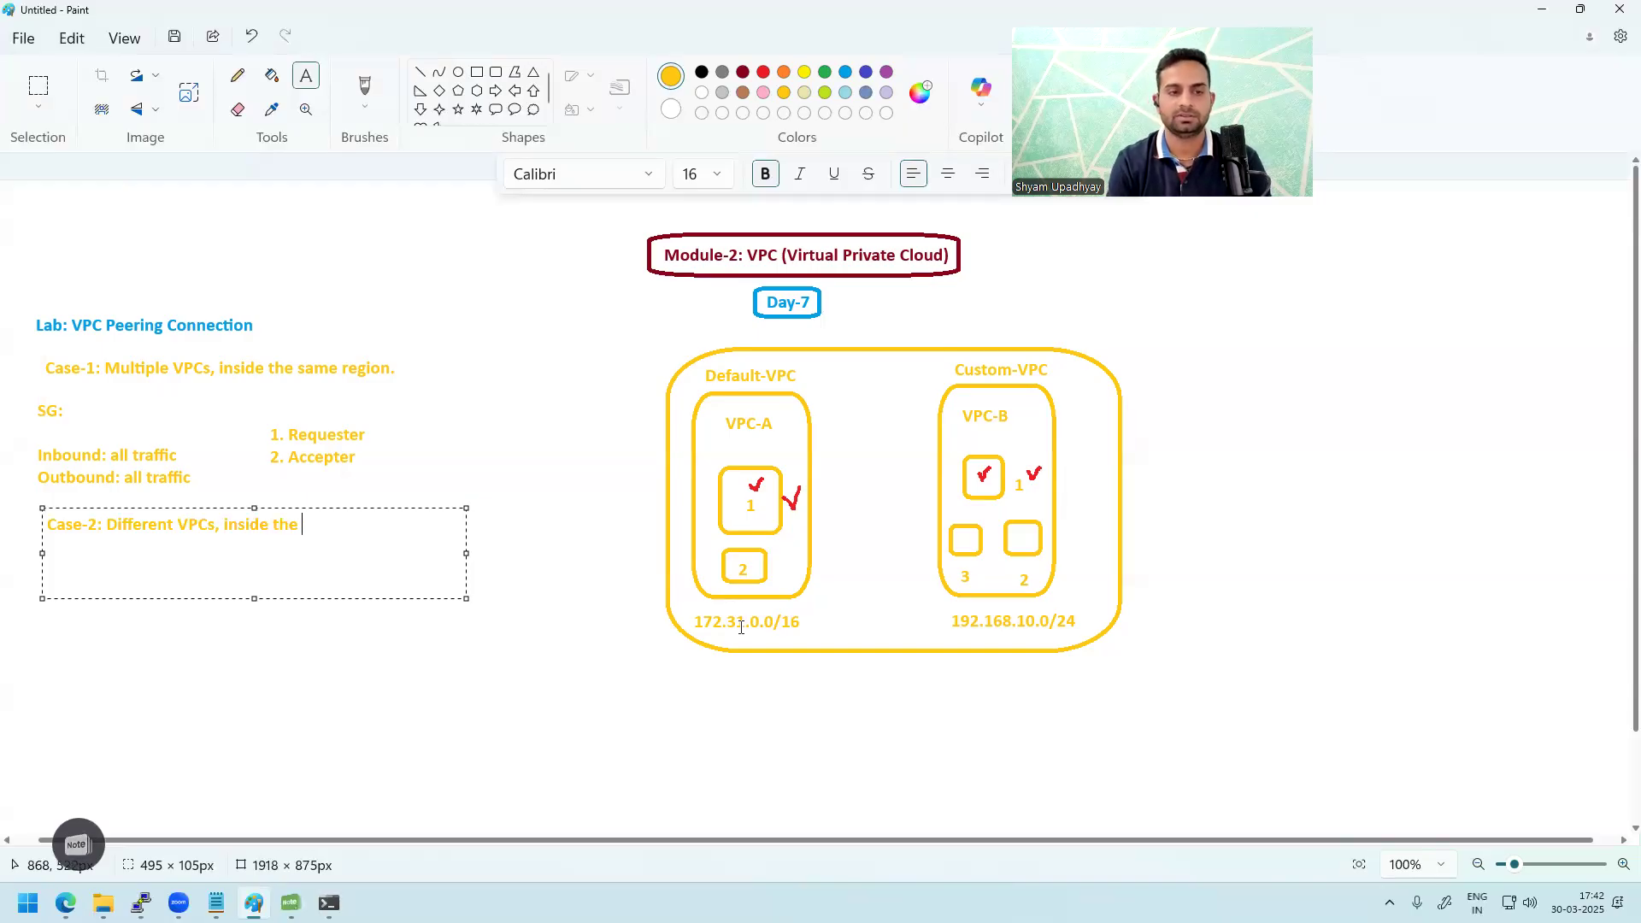
text(dif)
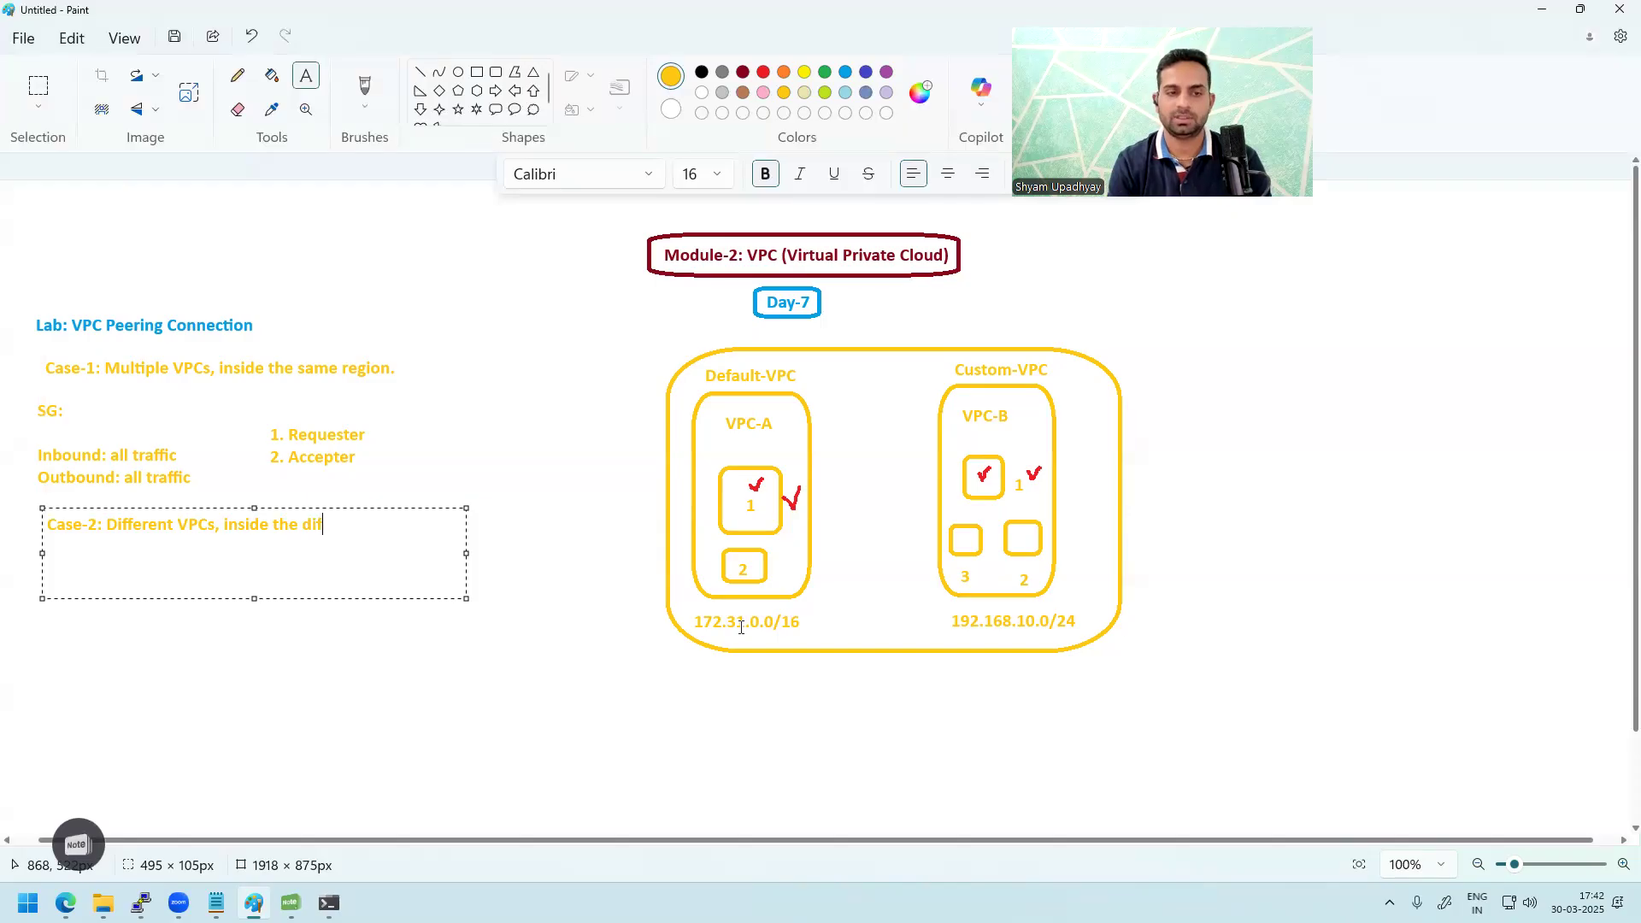
text(ferent)
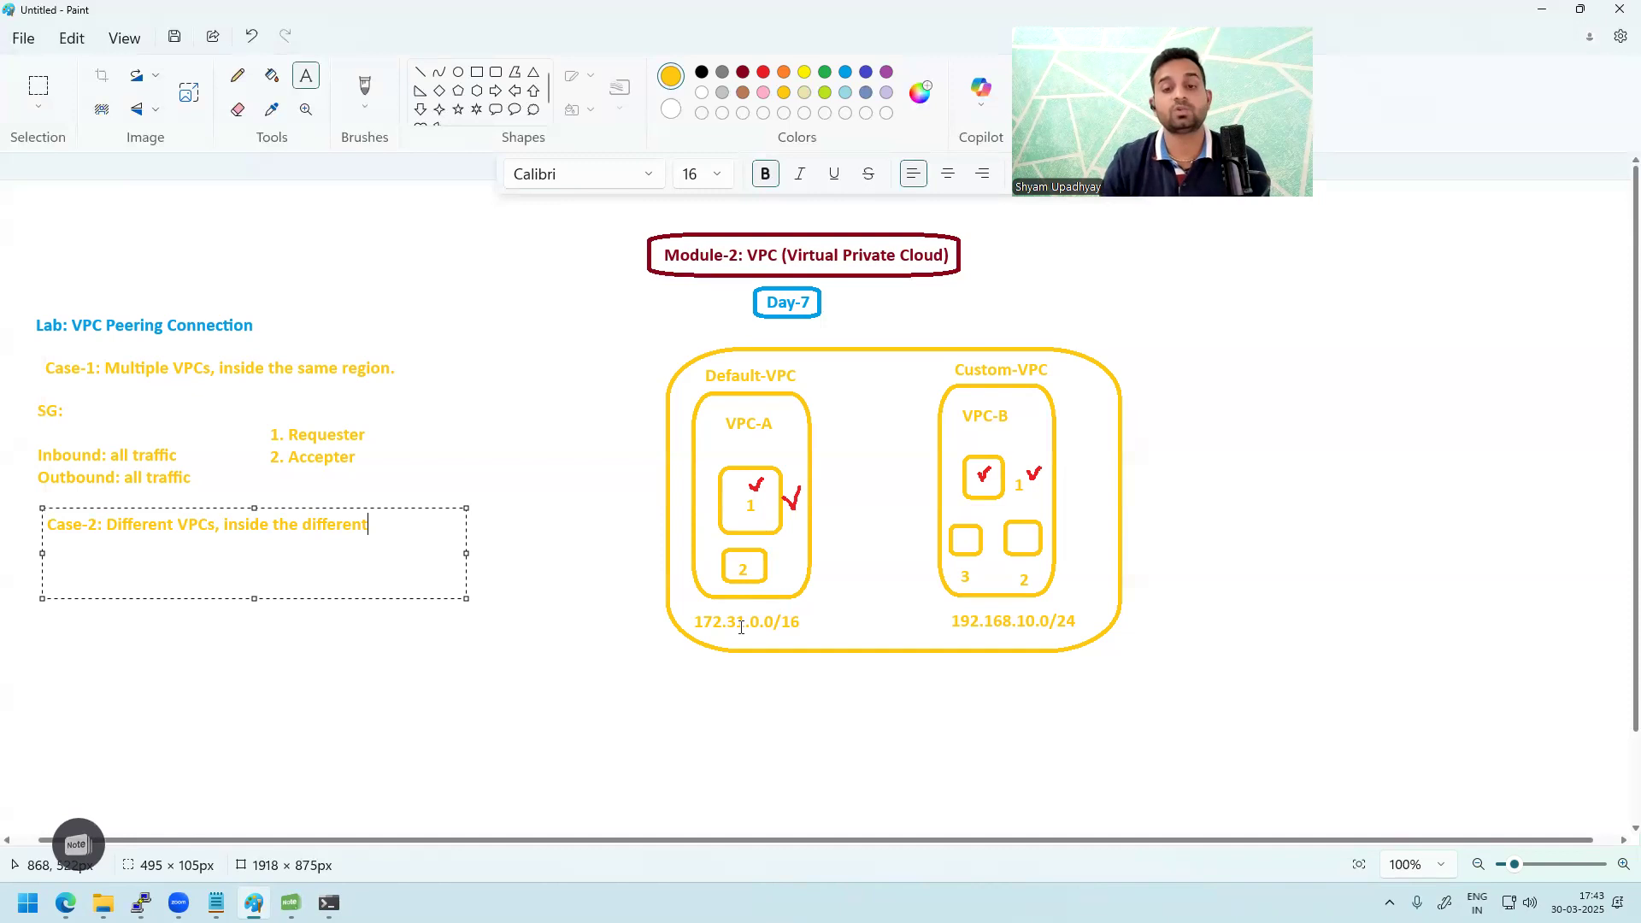
click(607, 724)
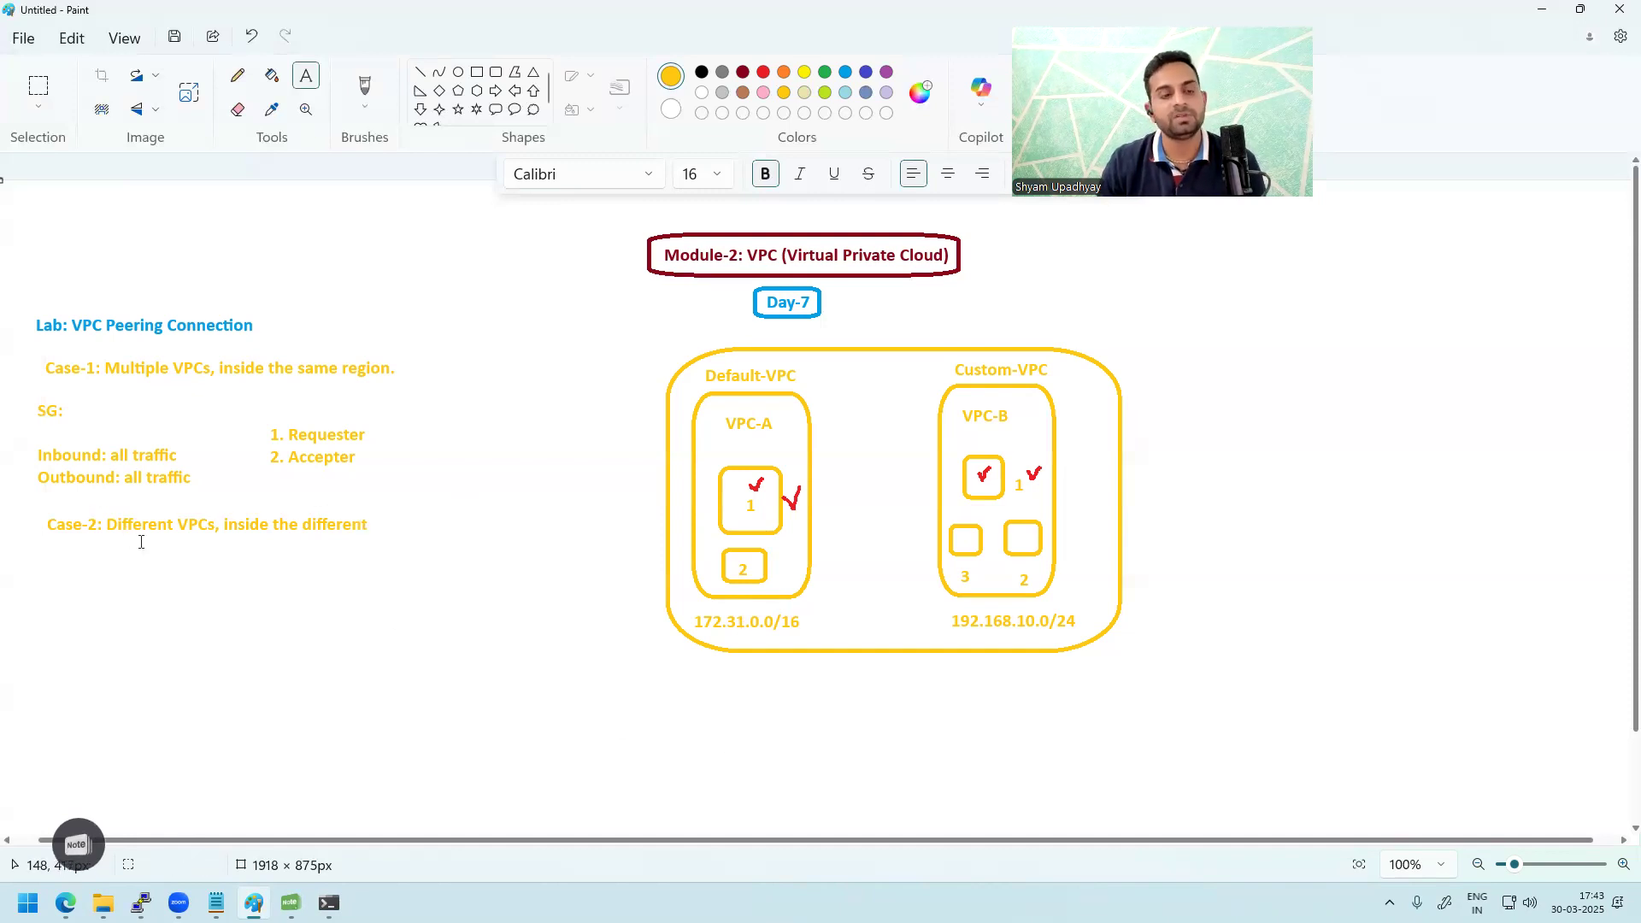
- Add the word "region" in gold at the end of the Case-2 note and place it on the canvas
click(373, 516)
drag(450, 550, 542, 556)
text(region)
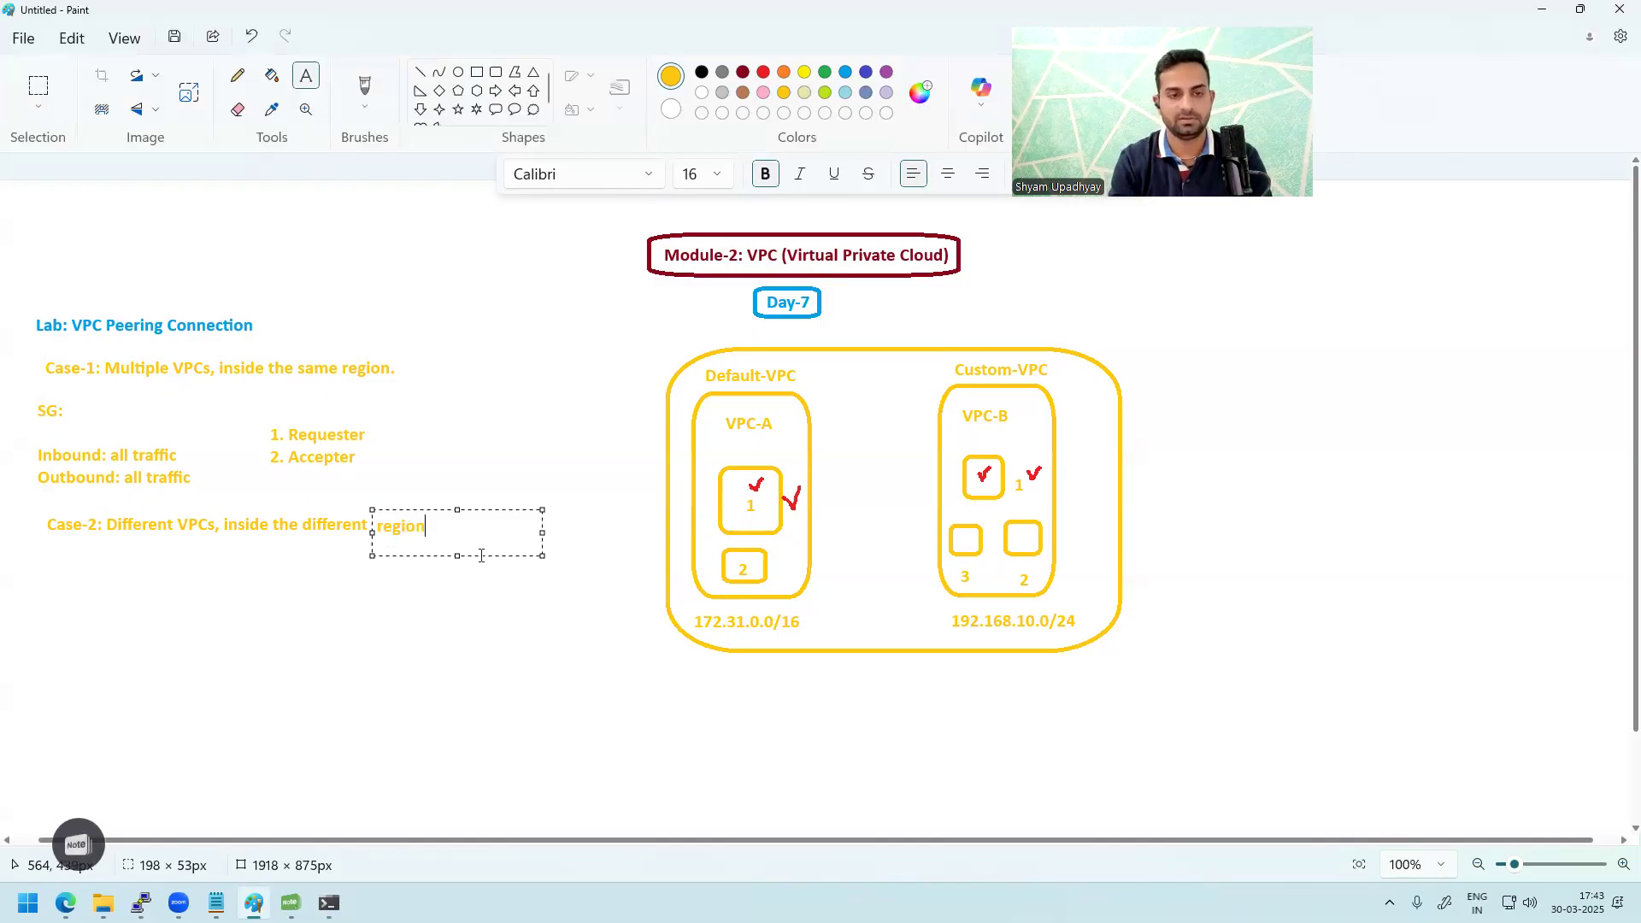
drag(487, 510, 483, 509)
click(509, 627)
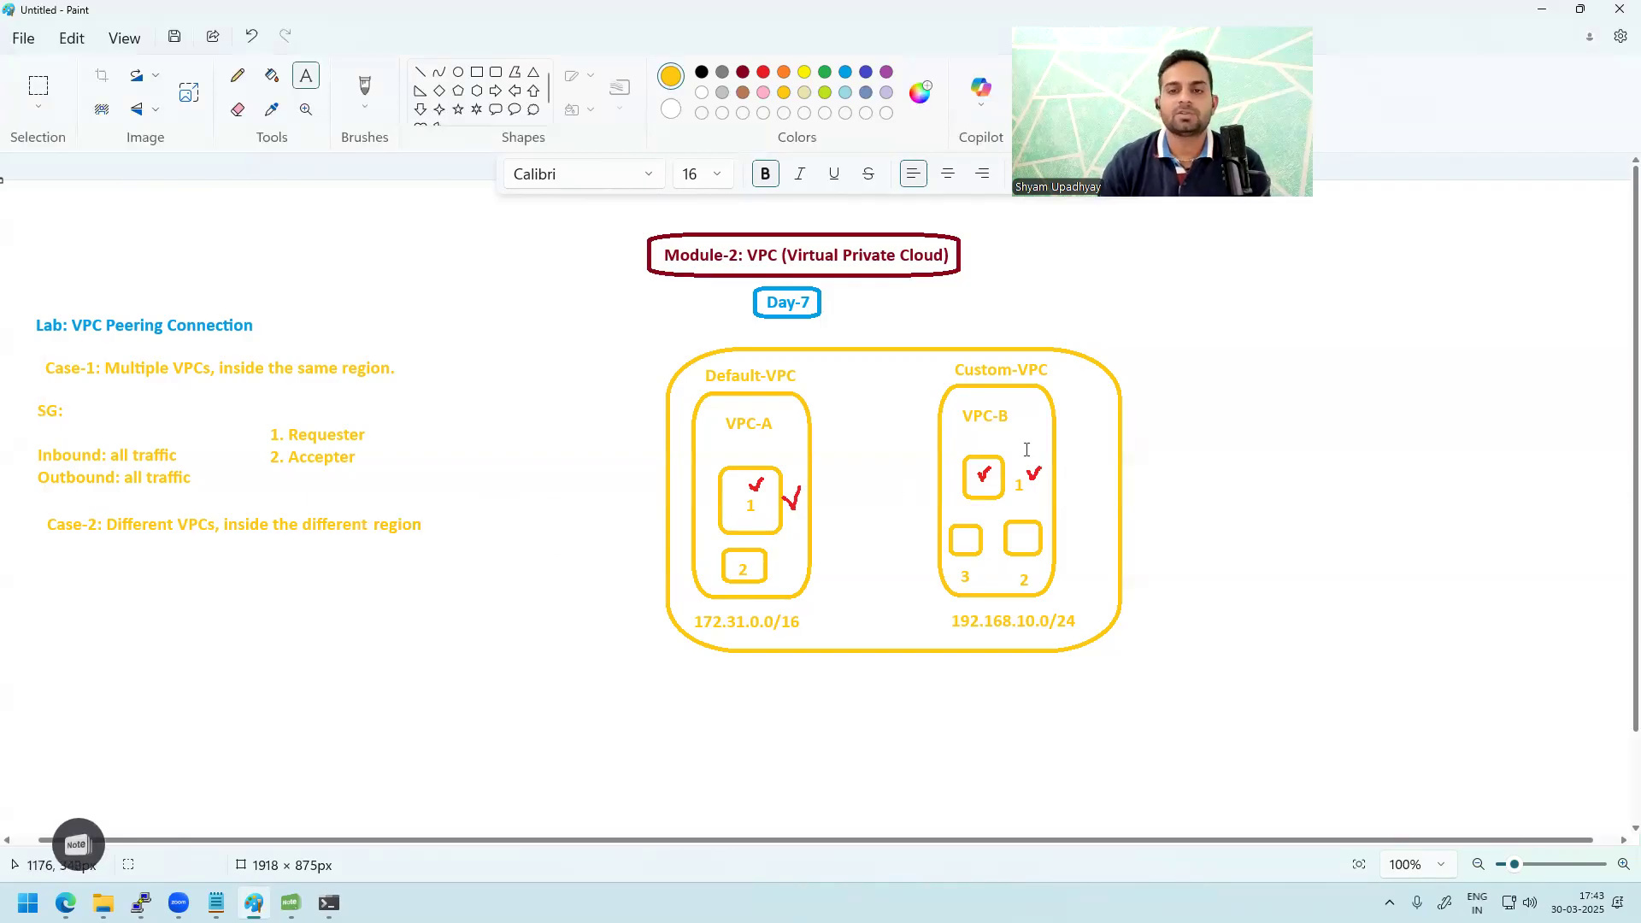
- Write "AWS" in red above the Custom-VPC label in a text box about 286 × 36 px
click(762, 73)
drag(987, 312, 1233, 341)
text(AWS)
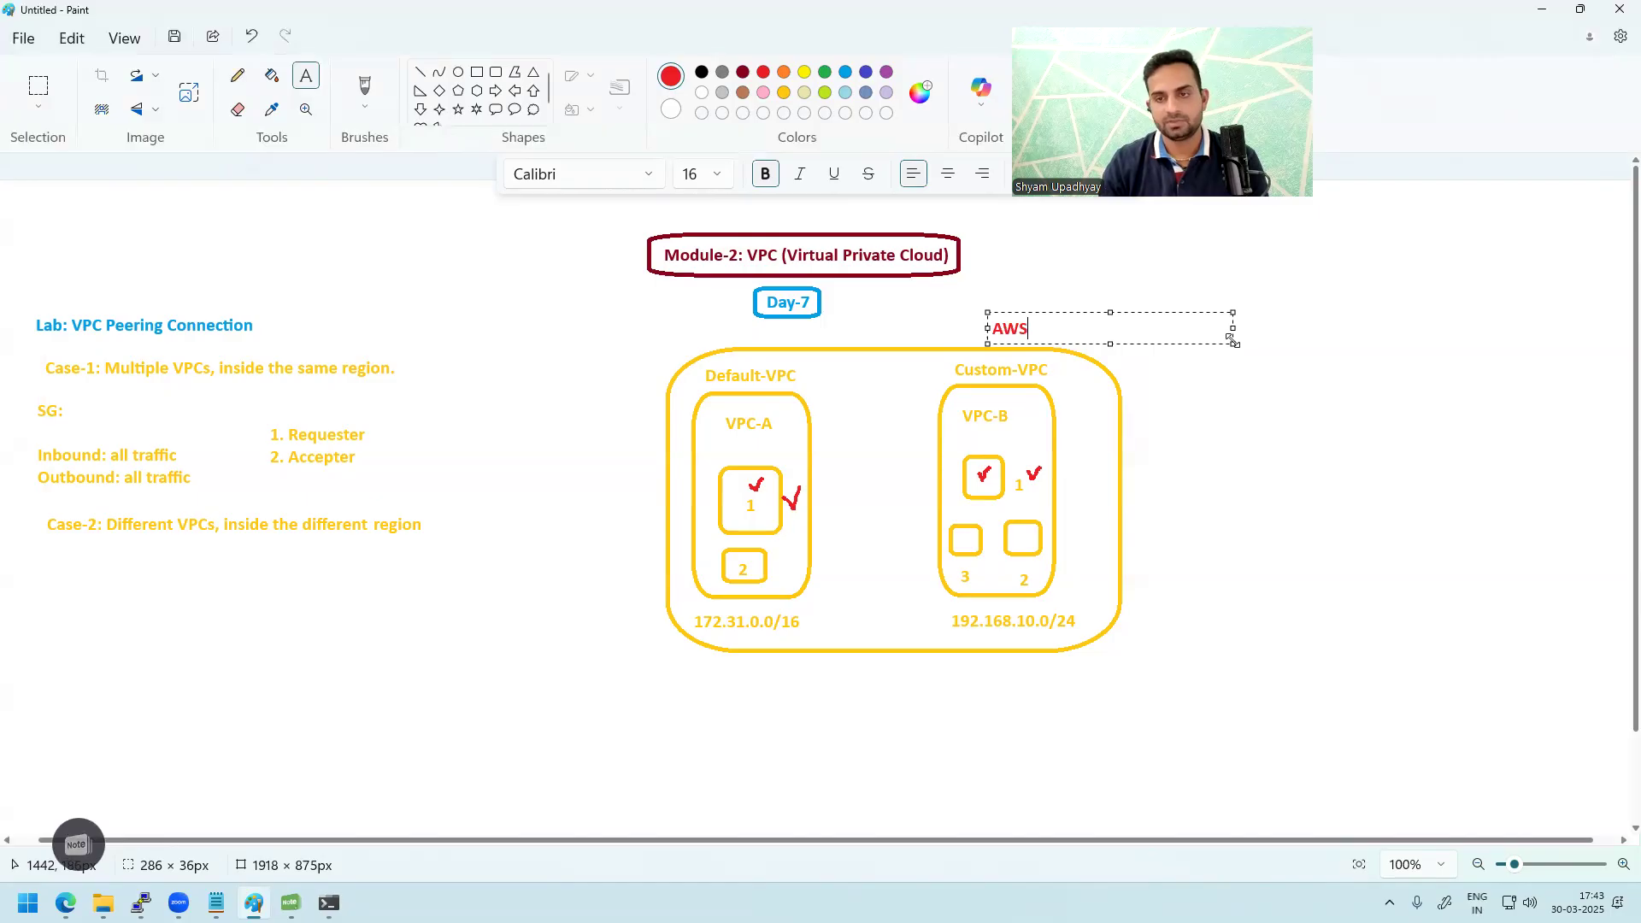
click(1197, 513)
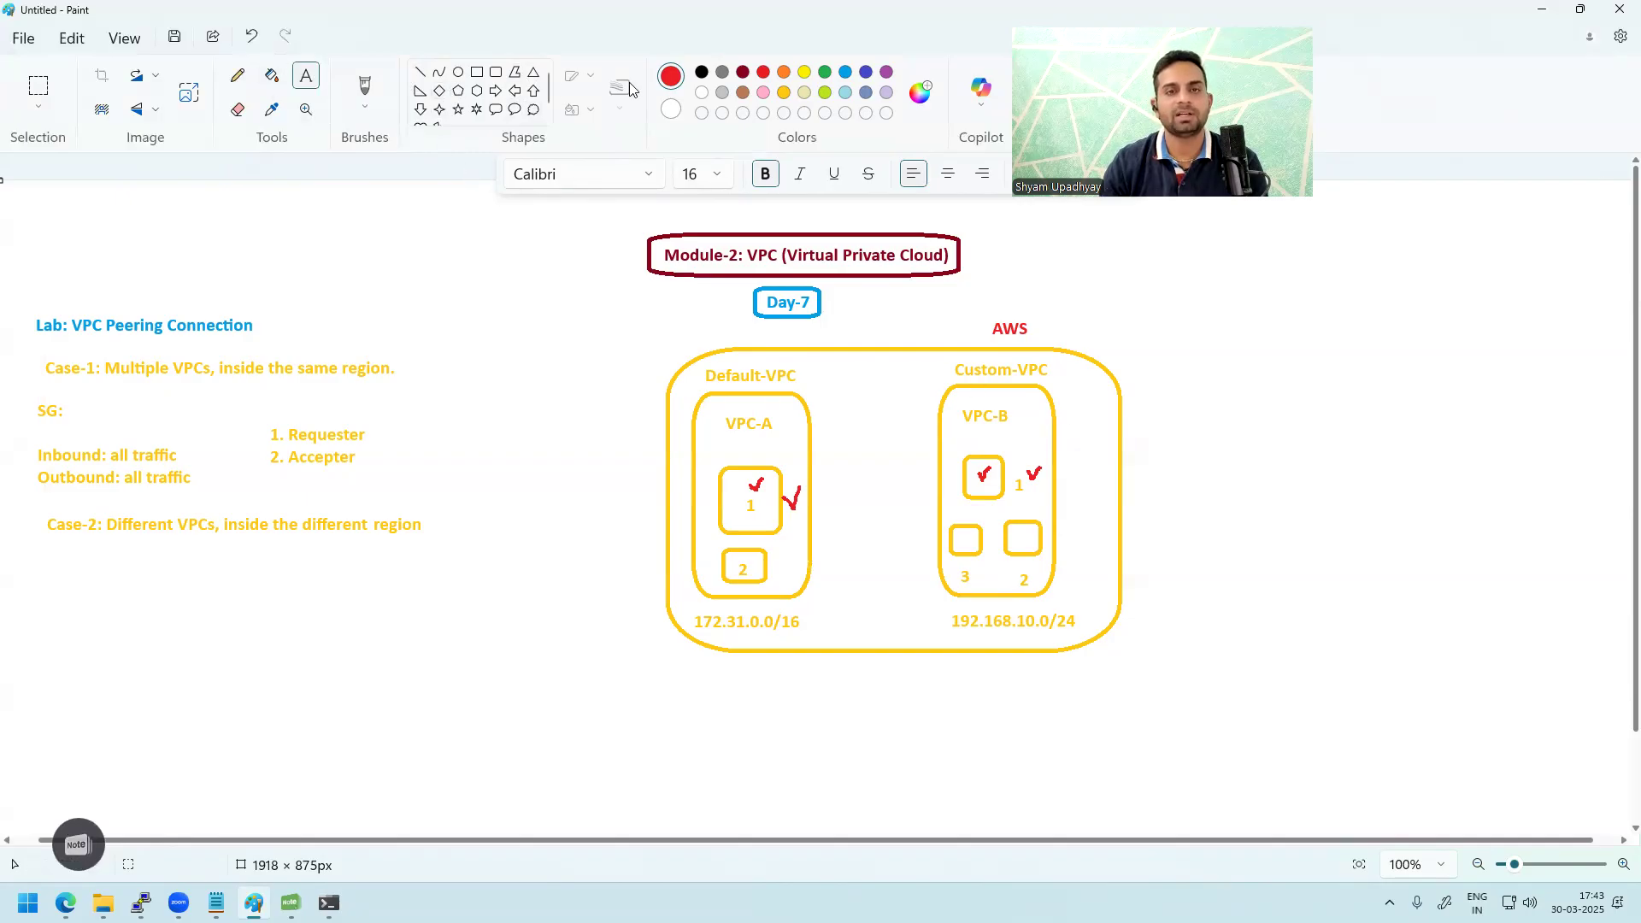
- Write "ap-south-1" in indigo just outside VPC-B, in a text box about 386 × 69 px
click(866, 74)
drag(1060, 462, 1390, 520)
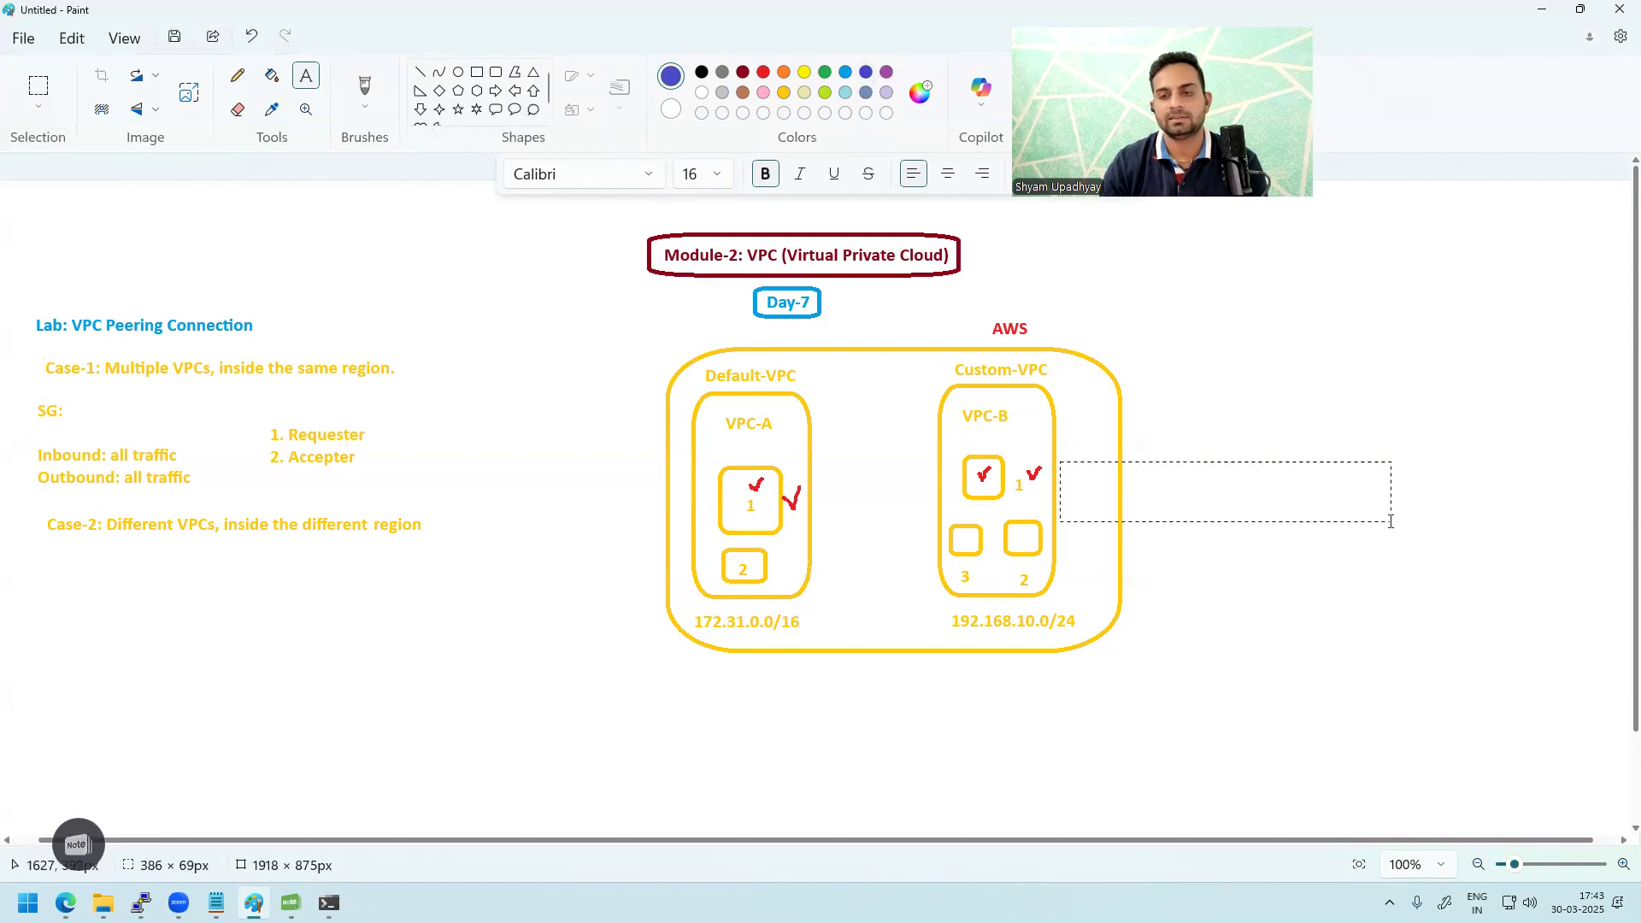
text(ap)
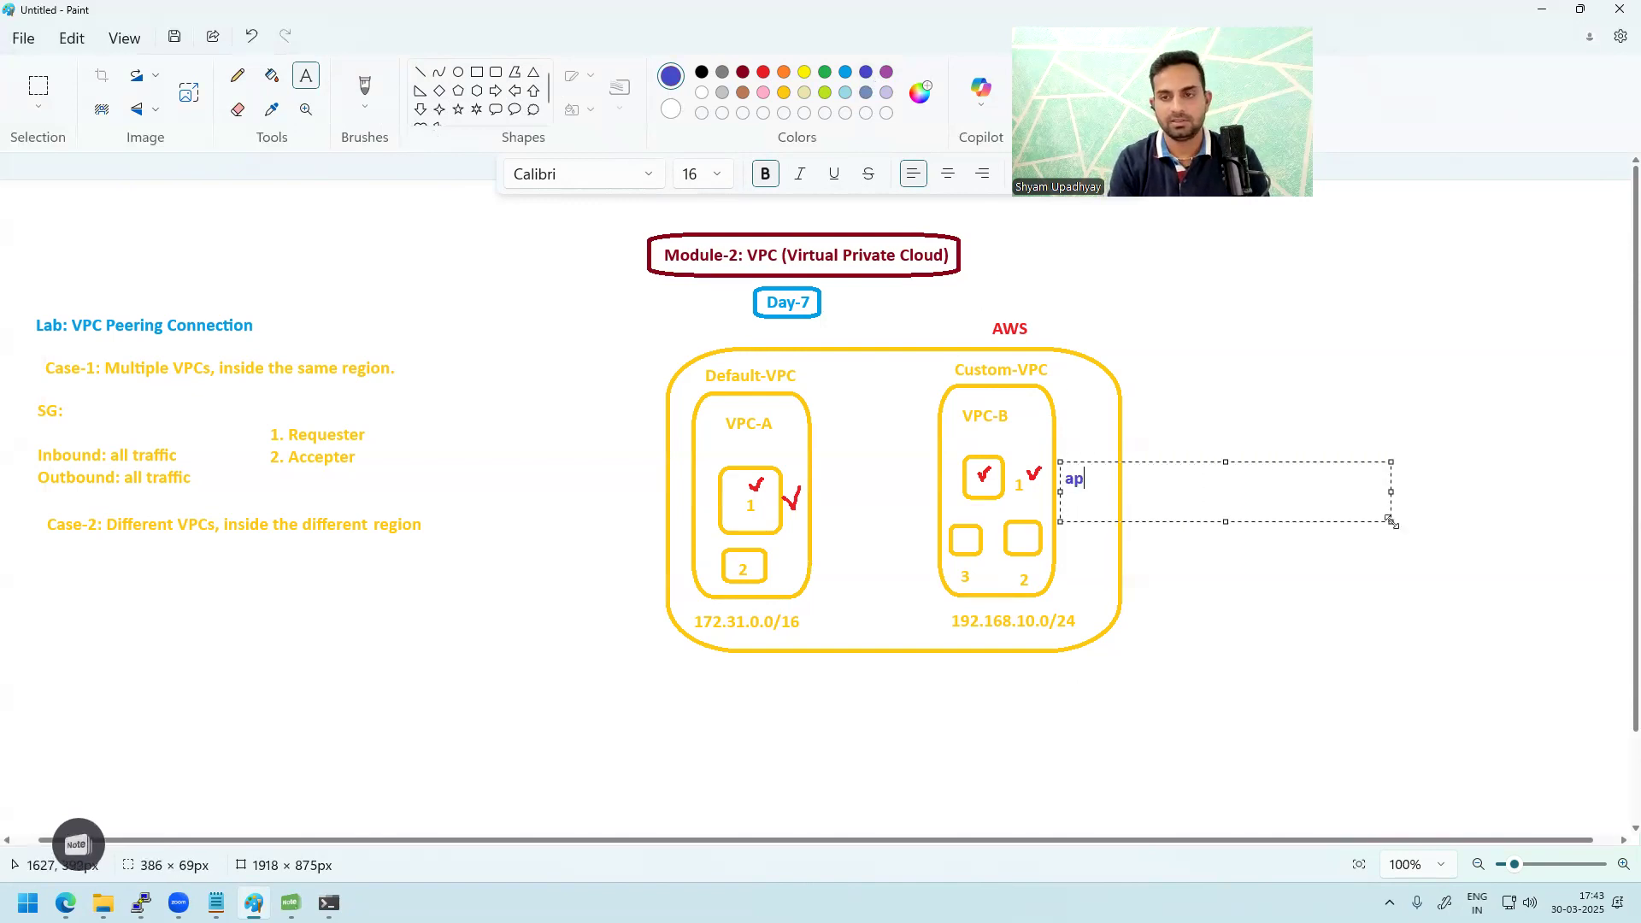
text(-south-1)
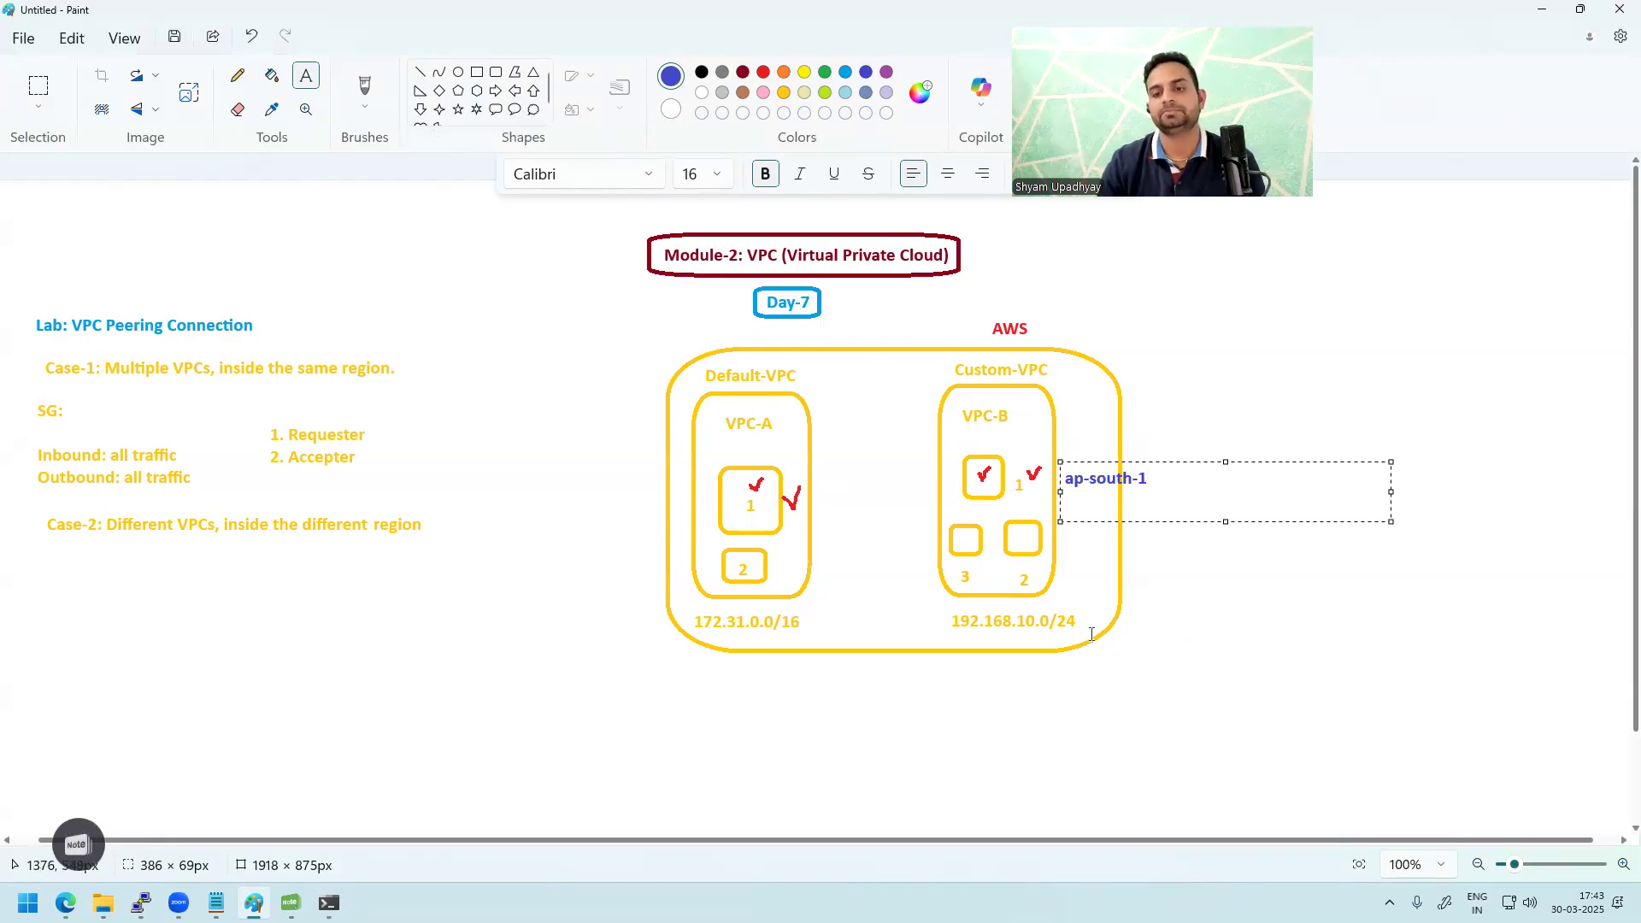
click(1033, 707)
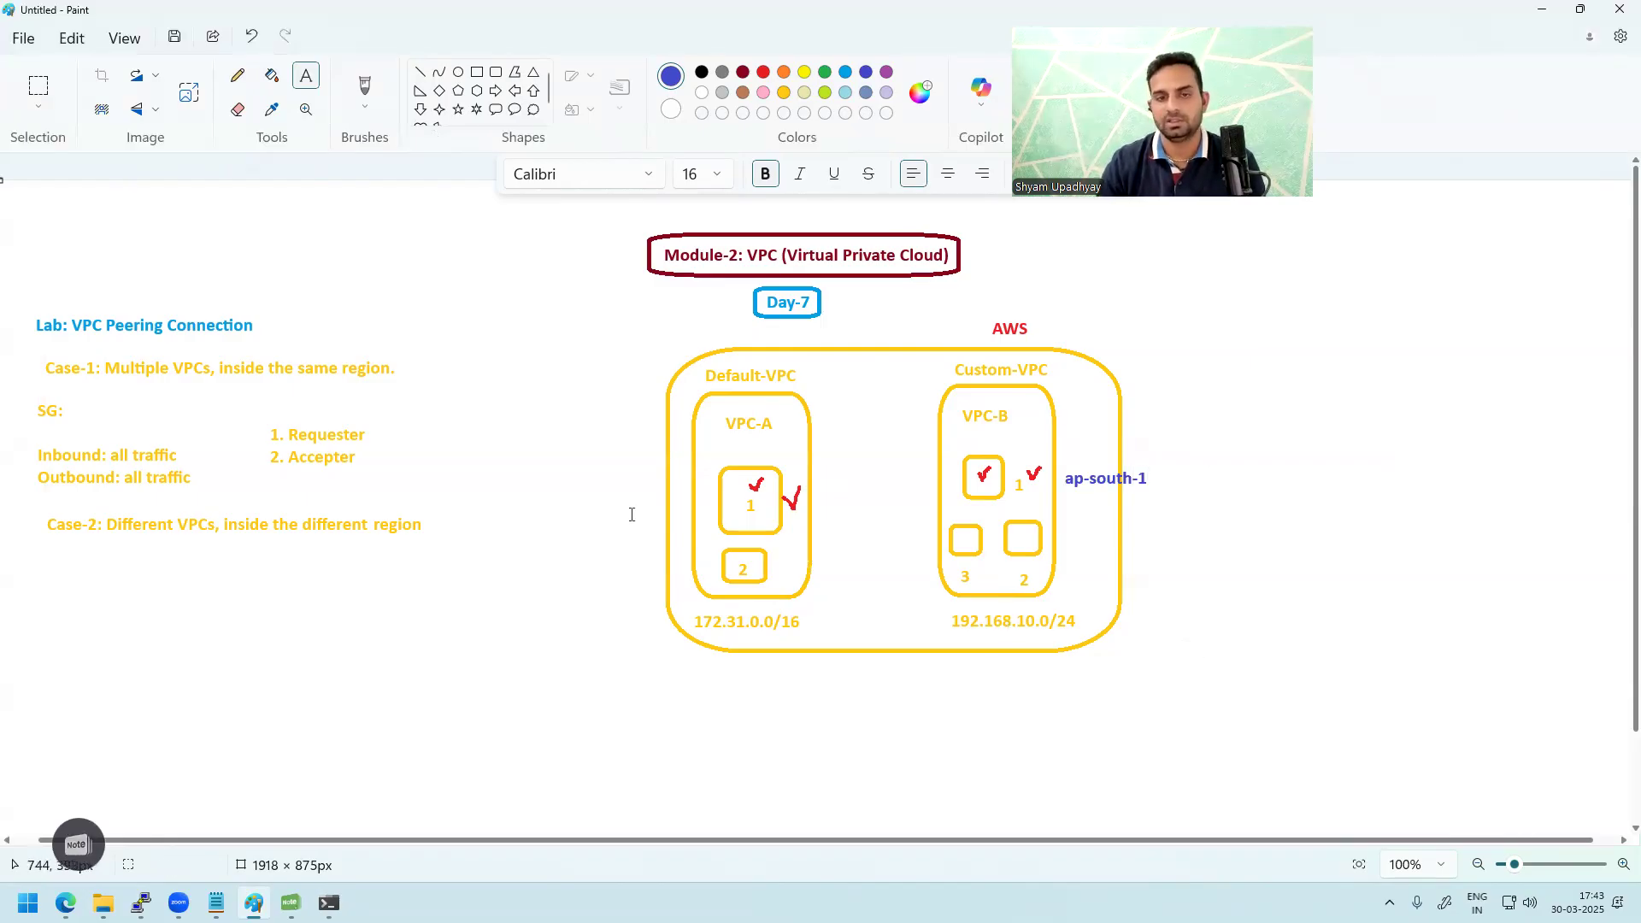
- Write "us-east-1" in indigo beside VPC-A in a text box about 198 × 37 px and shift it slightly toward the VPC
drag(589, 475, 719, 507)
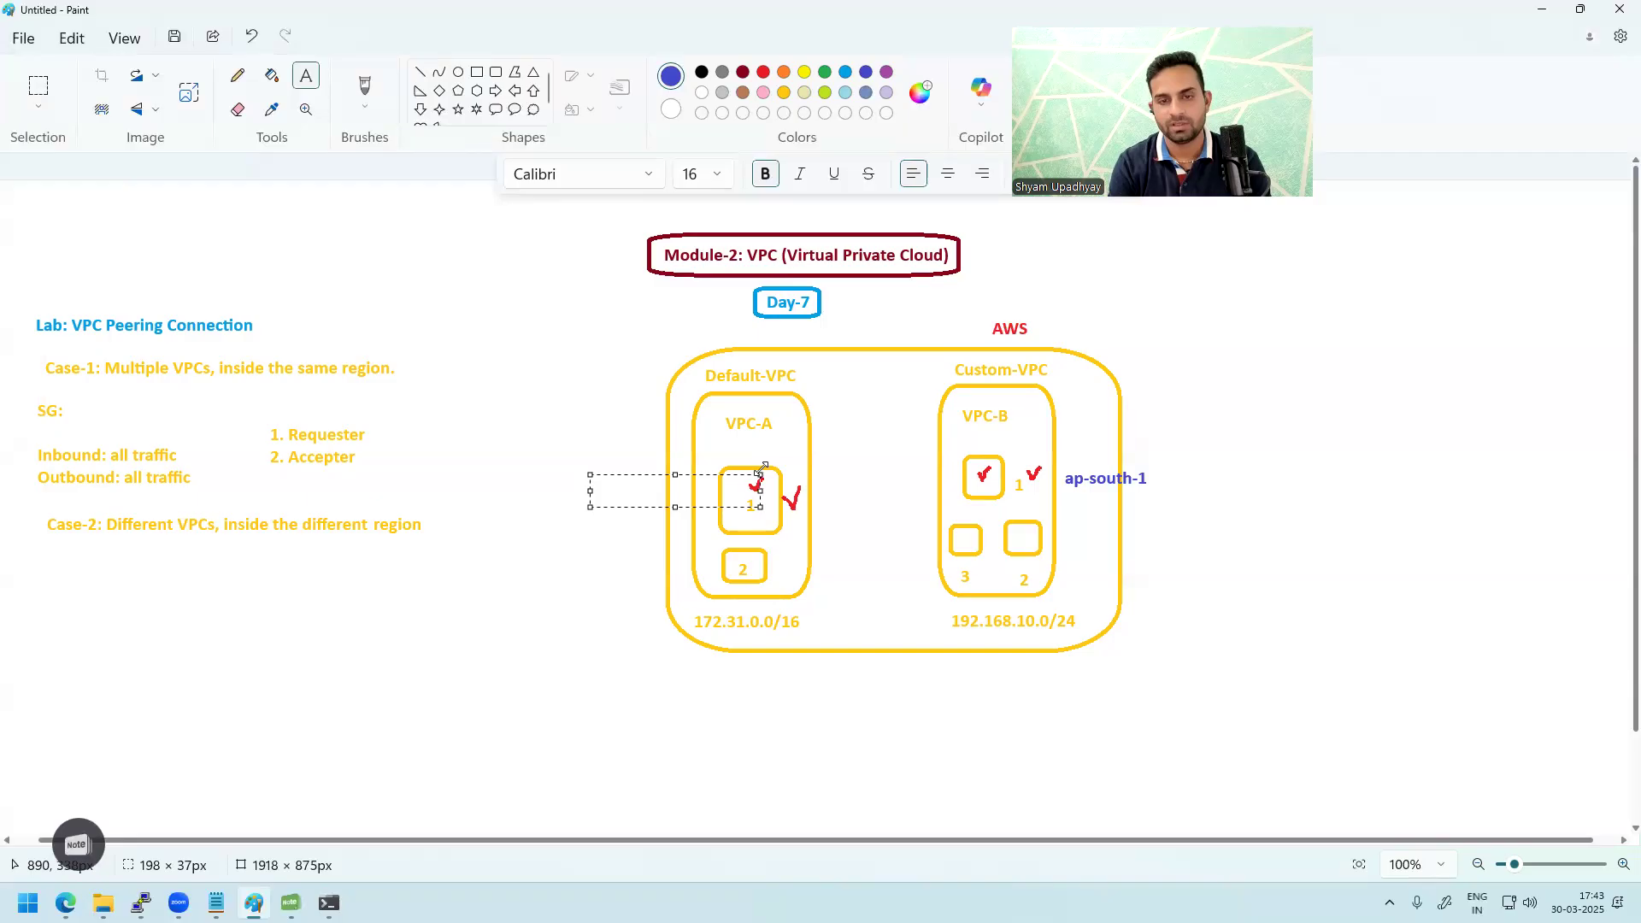
text(us-east-1)
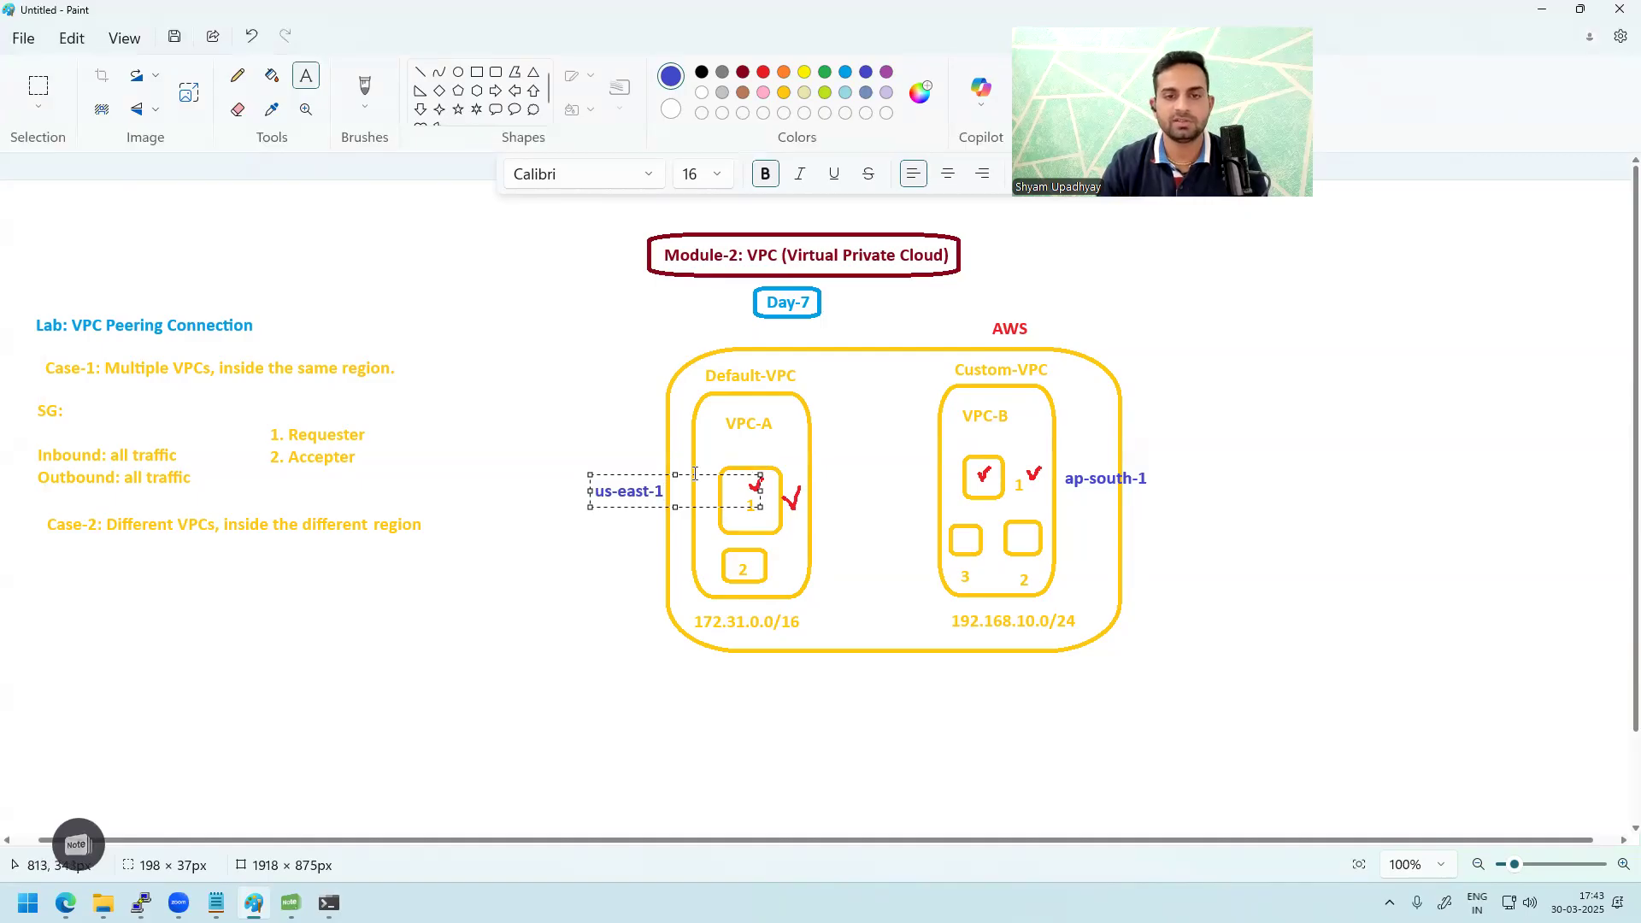
drag(702, 475, 720, 475)
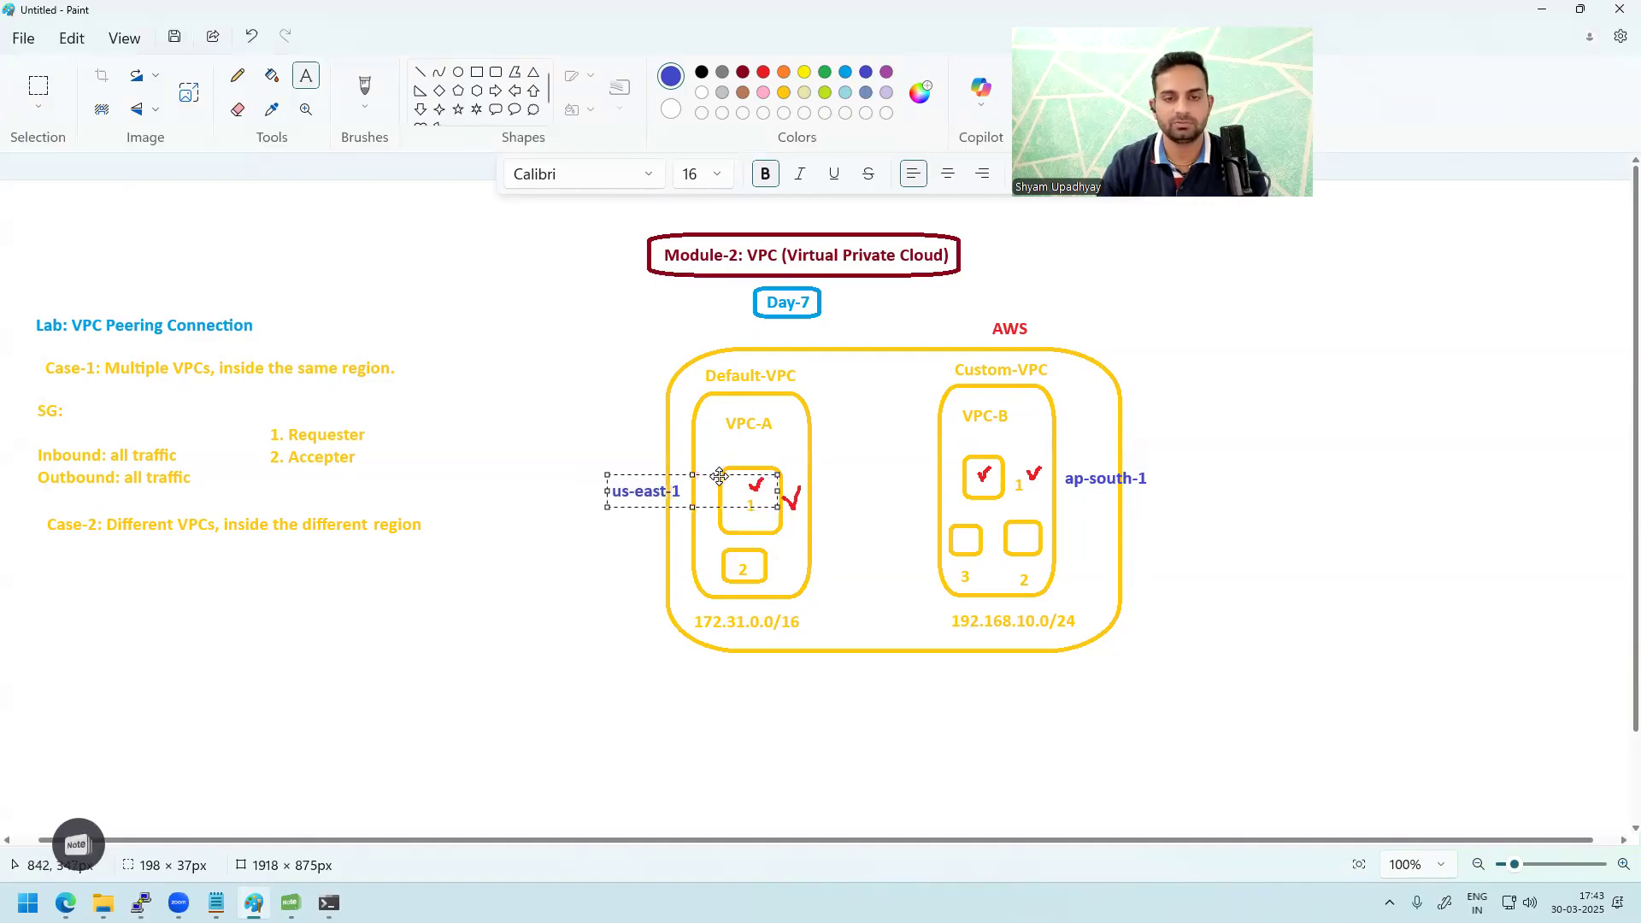
click(930, 696)
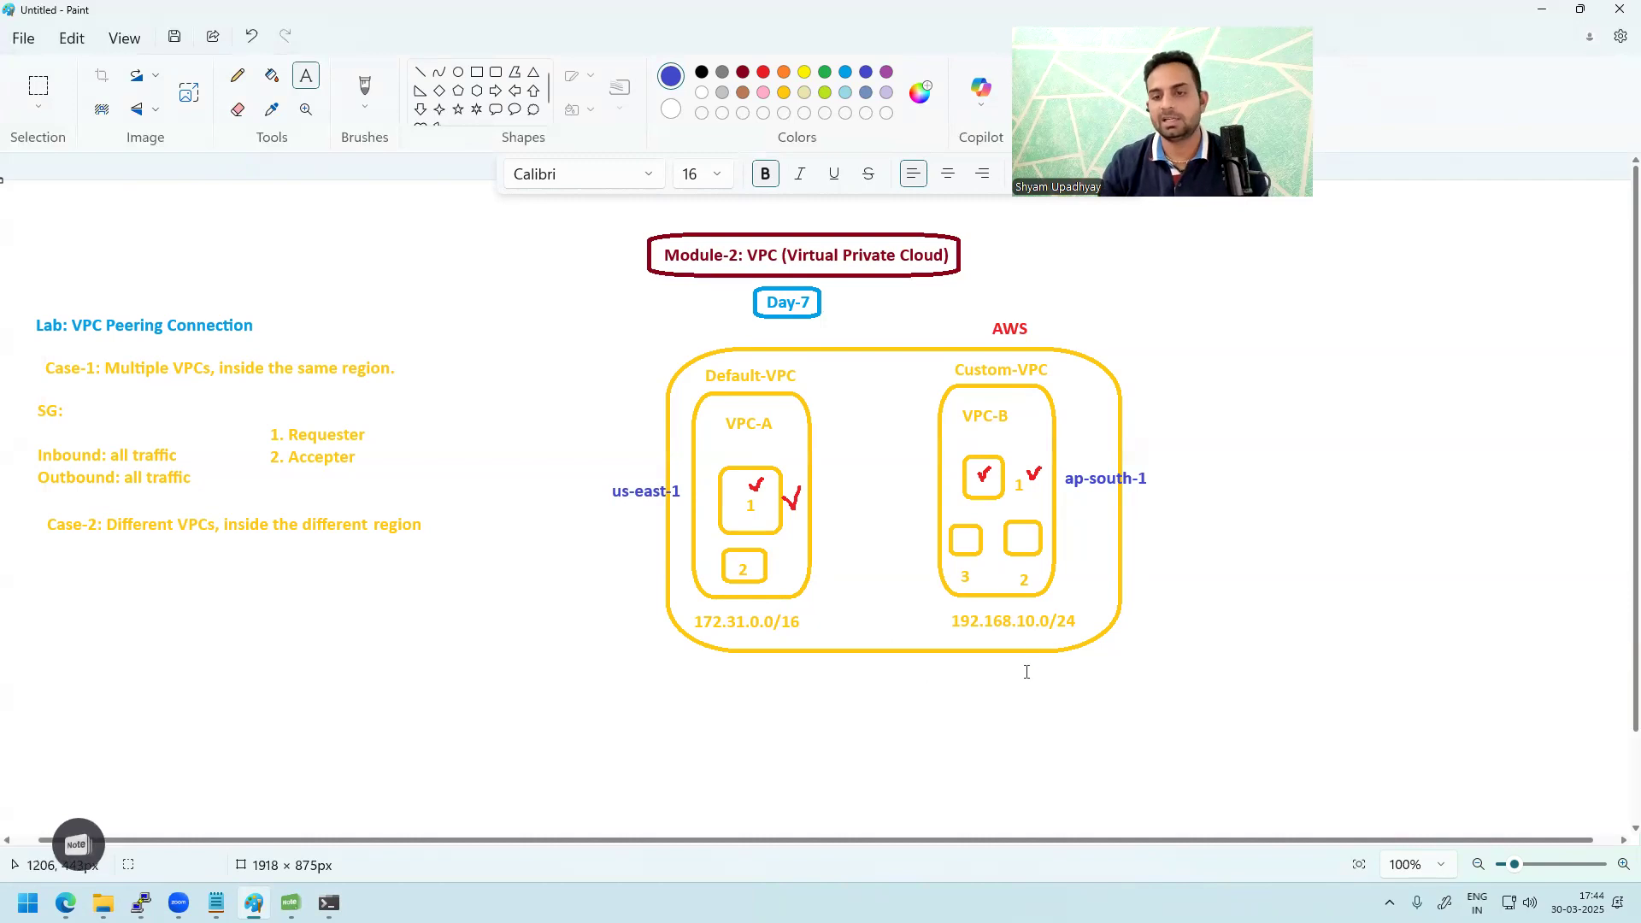
- Switch to the AWS console in Edge, terminate the Server1-VPCA instance in ap-south-1, and refresh the running instances list
click(66, 904)
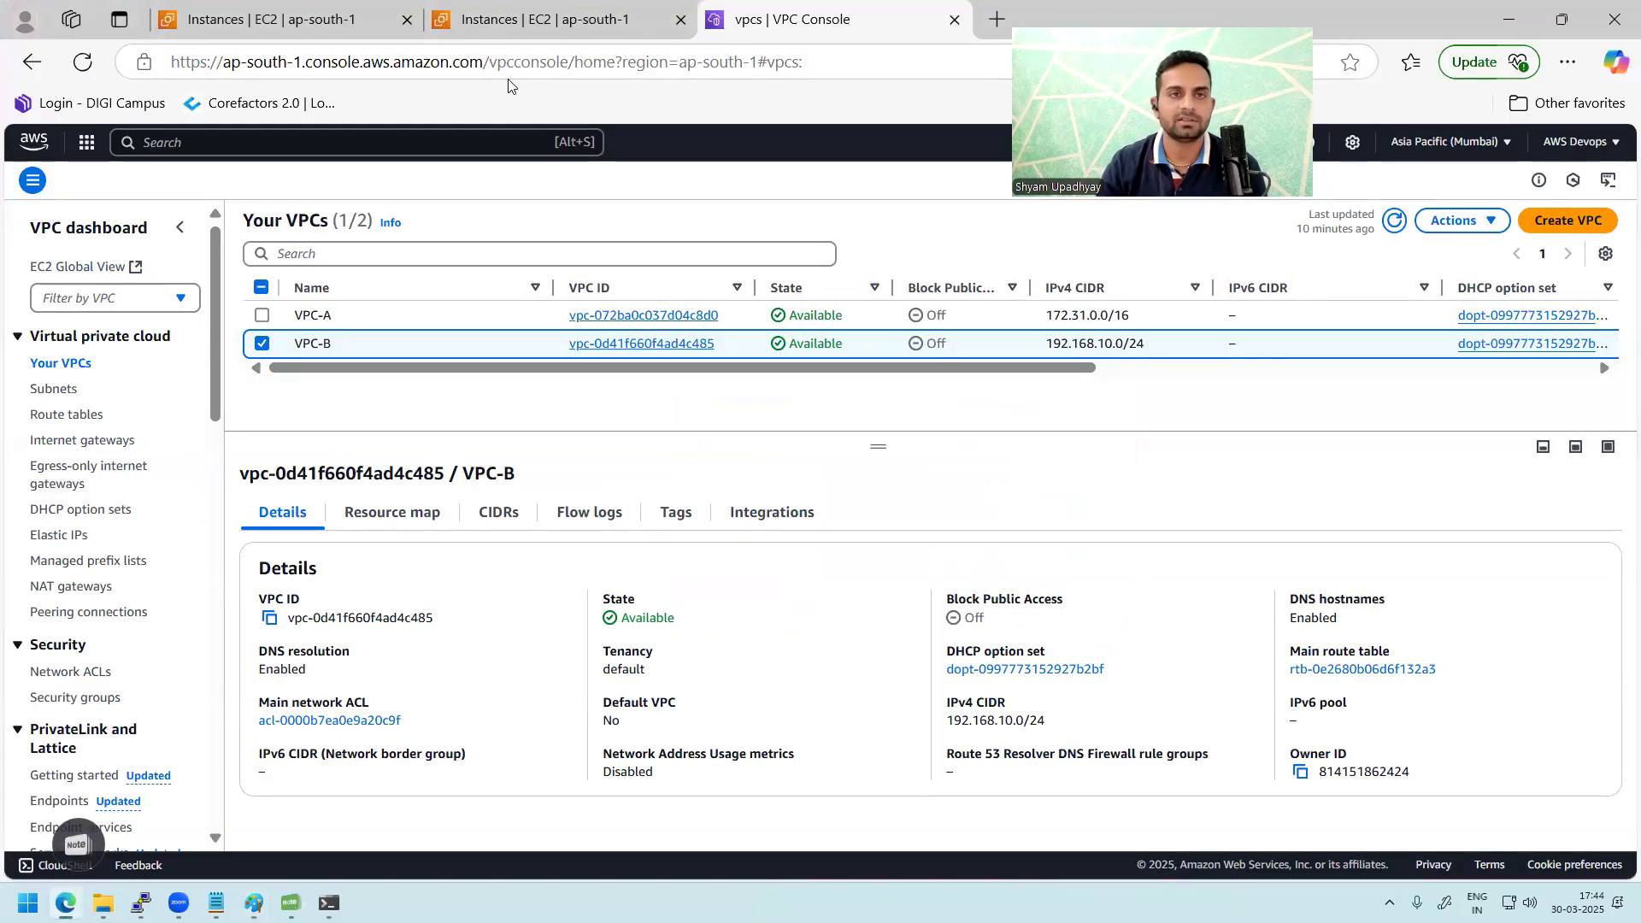
click(670, 31)
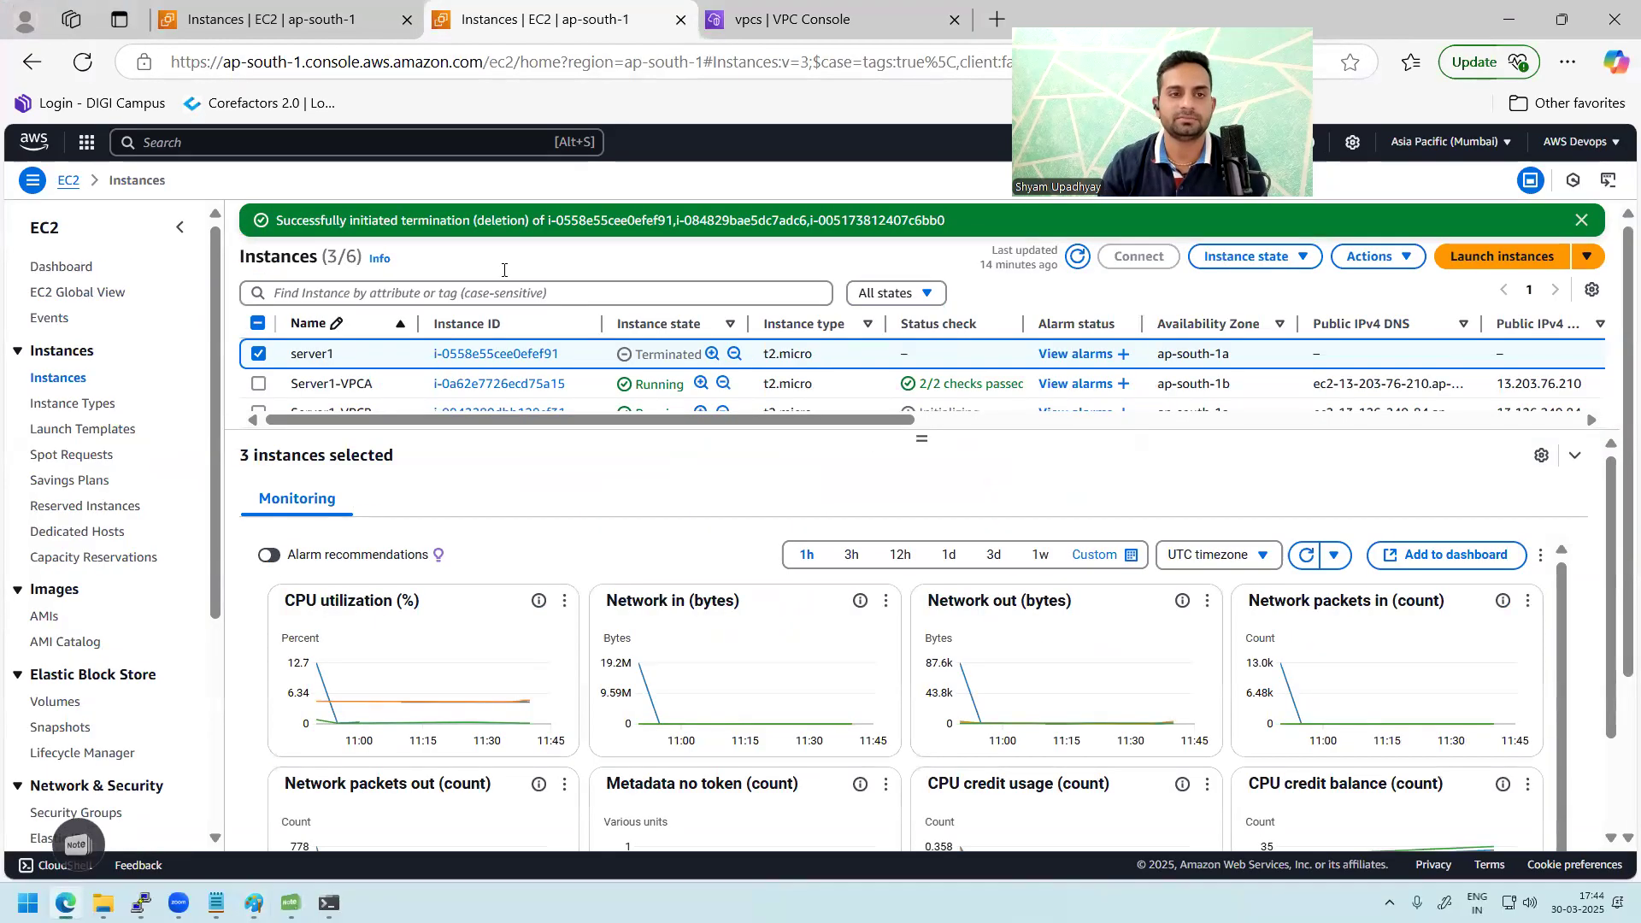
click(353, 24)
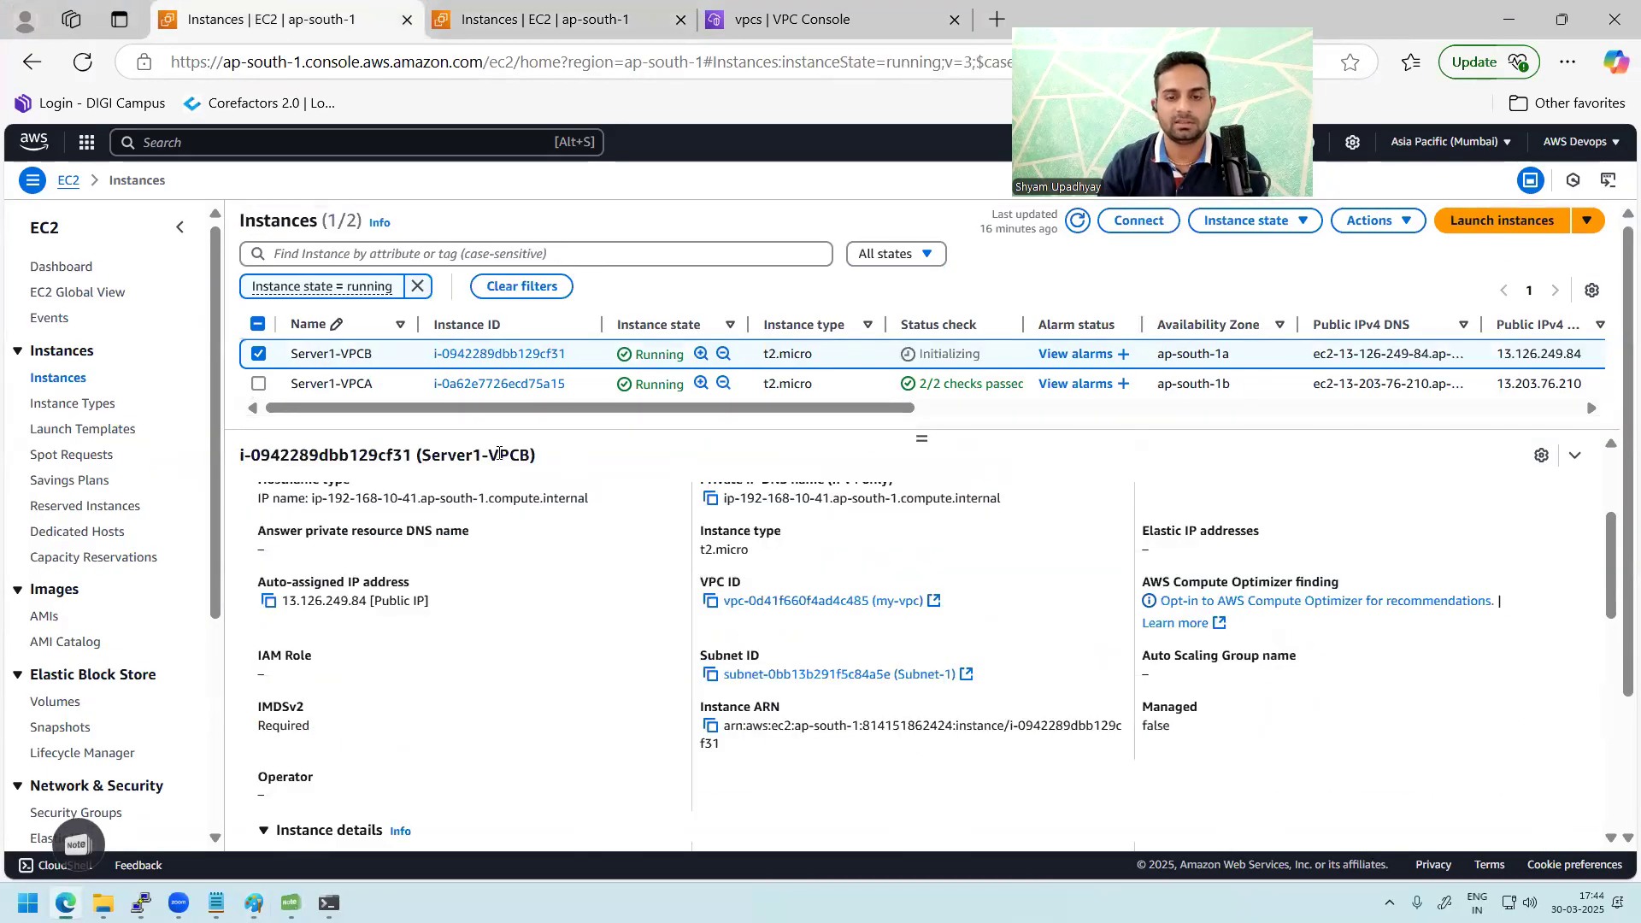
click(421, 386)
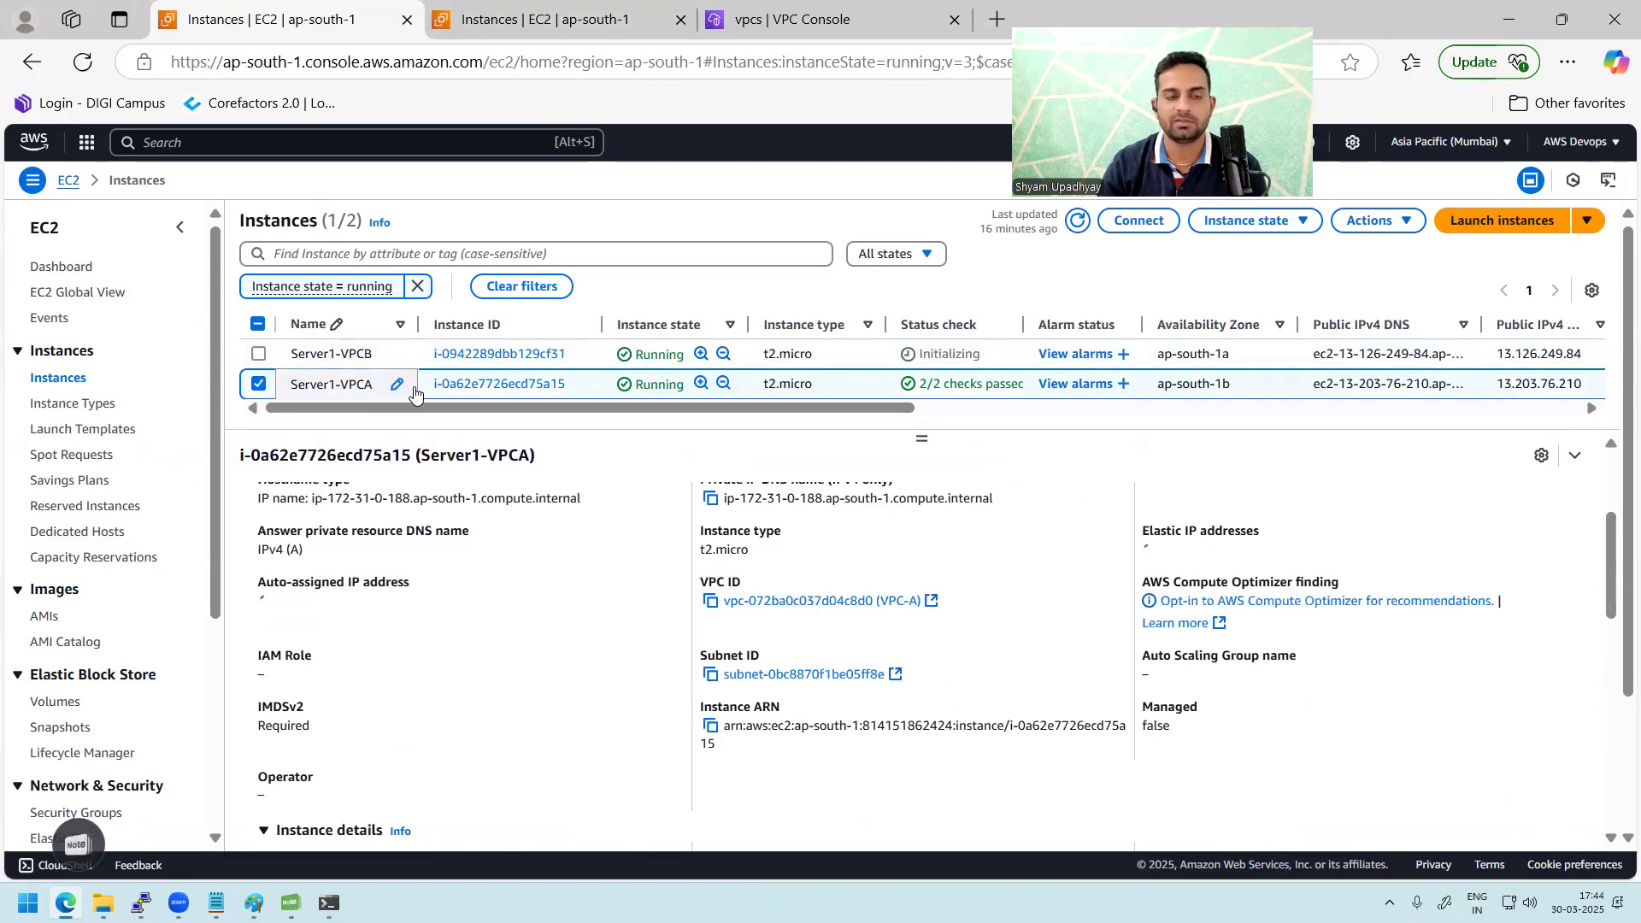
click(1246, 221)
click(1256, 358)
click(1210, 646)
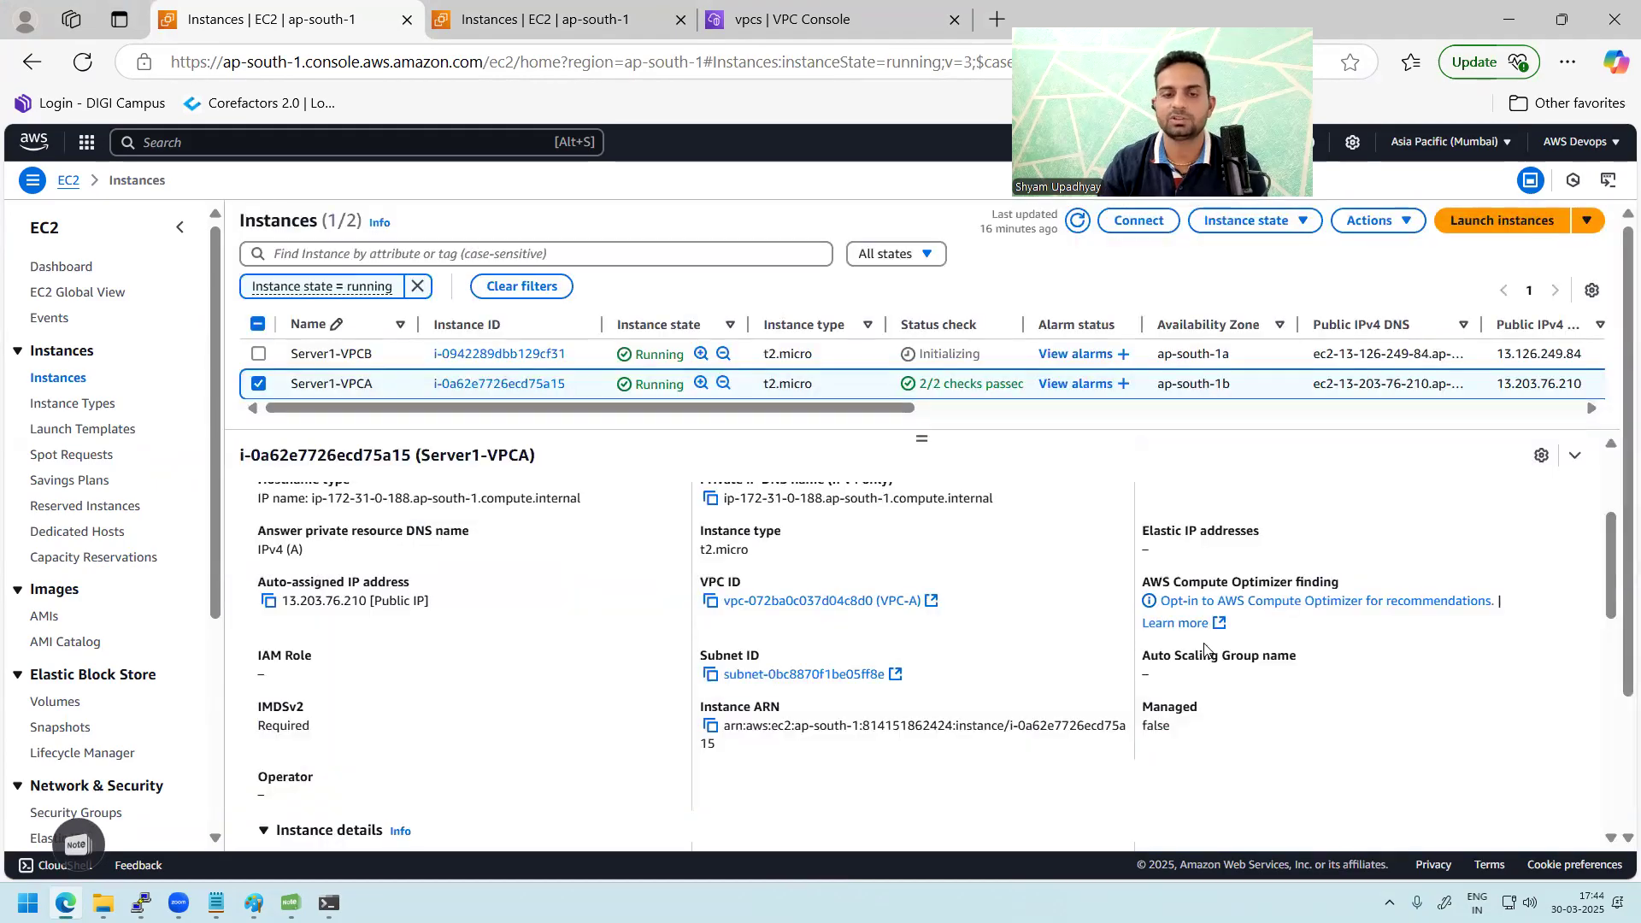
click(1582, 221)
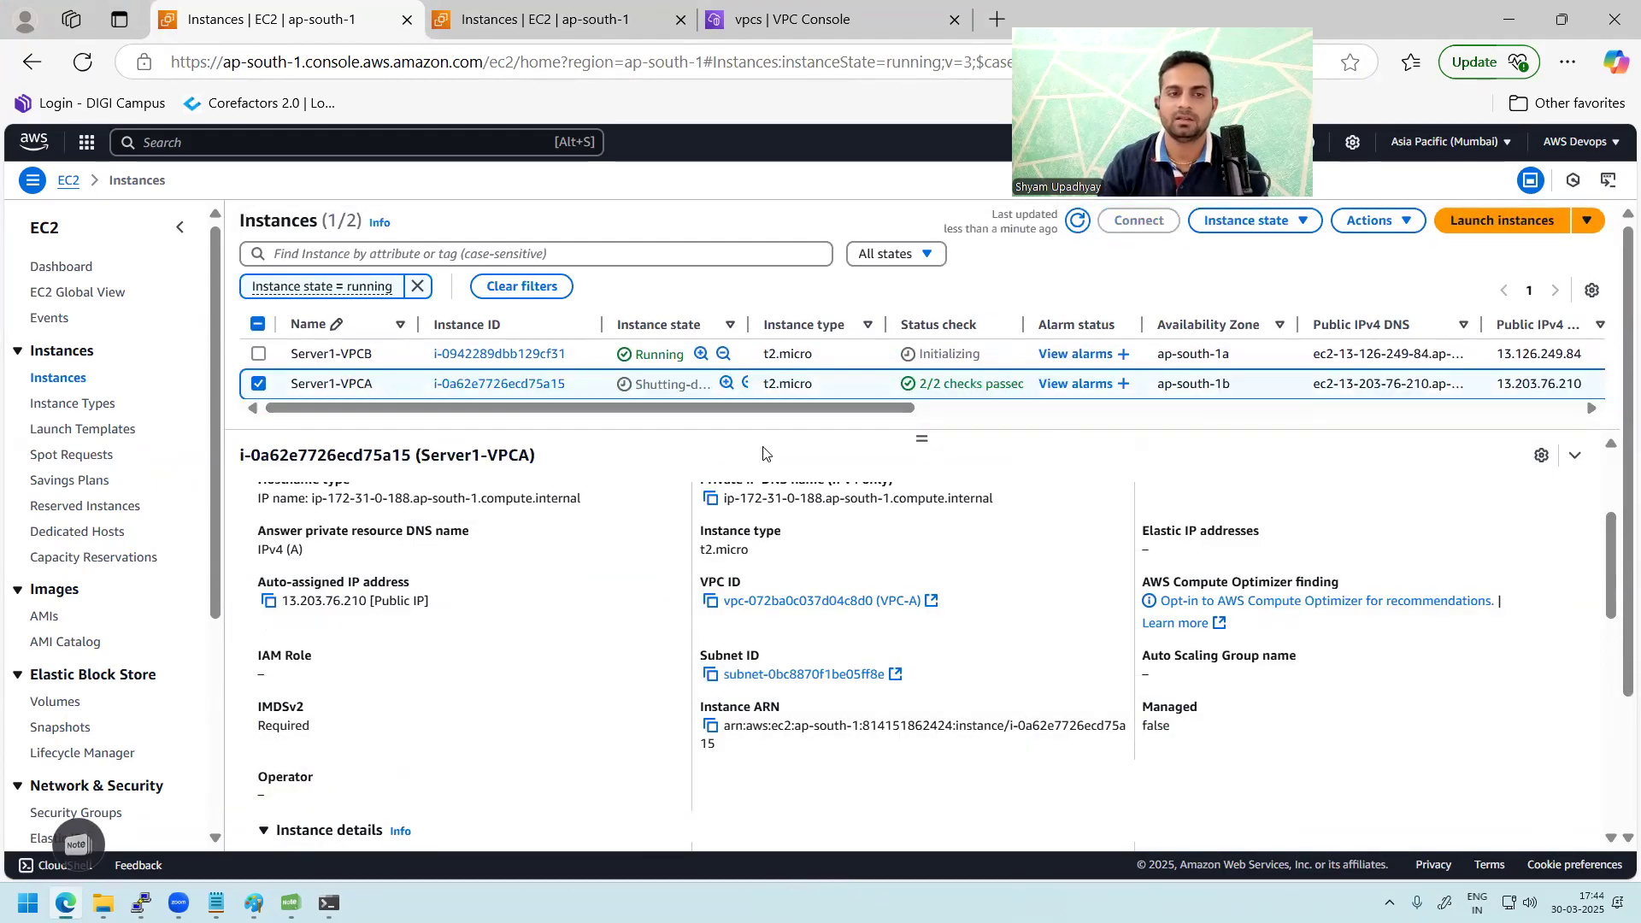
click(1076, 224)
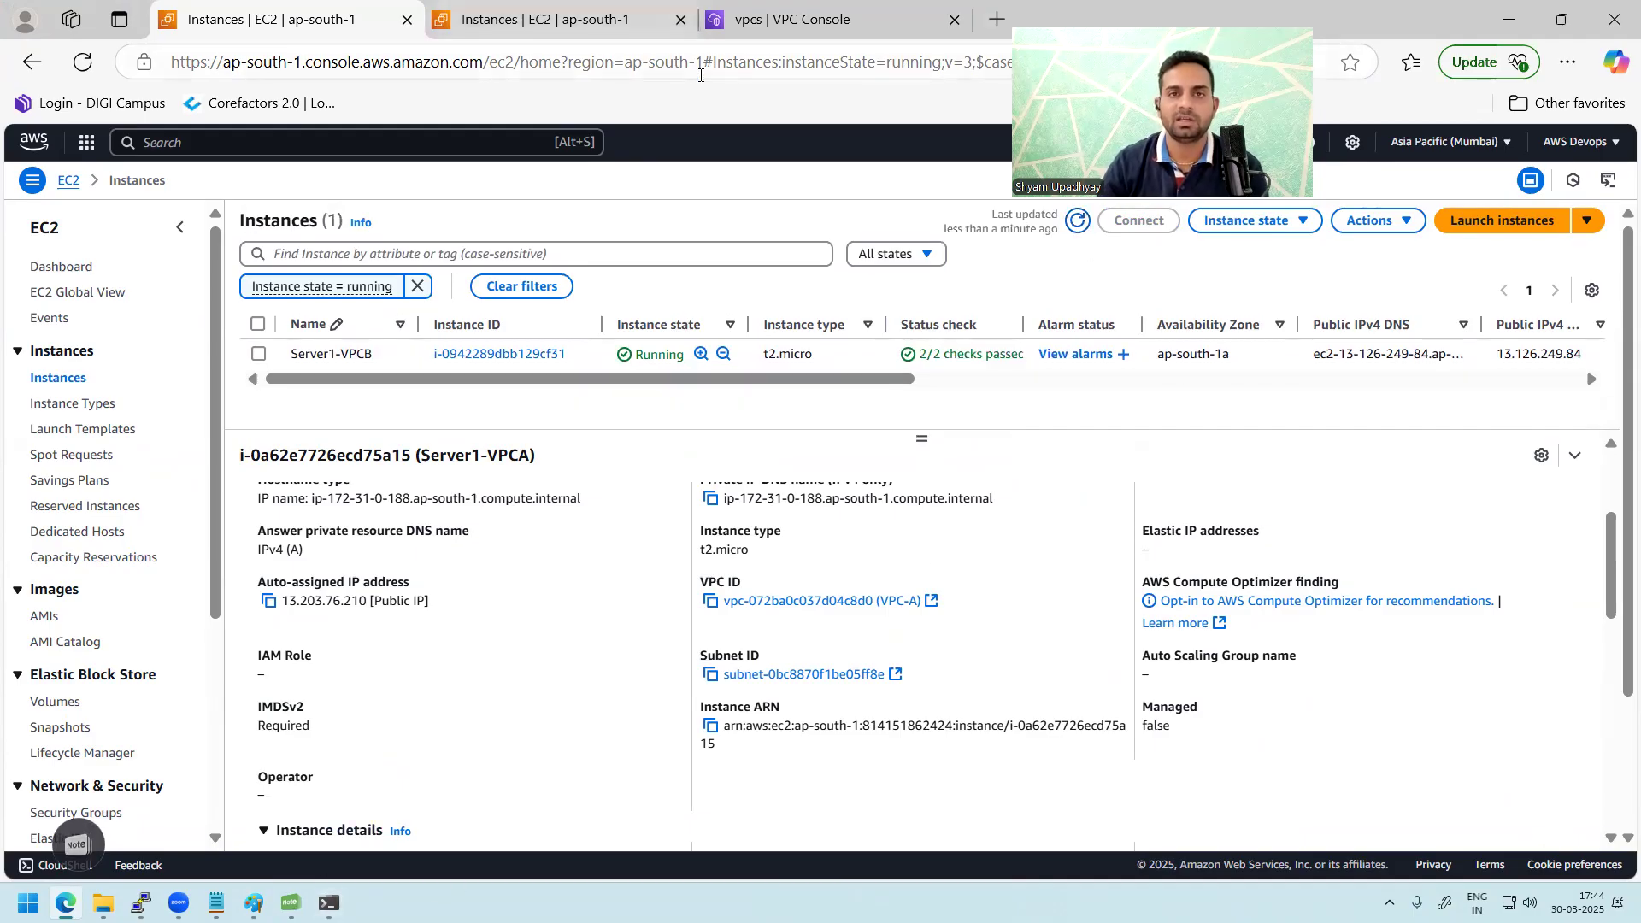
- Duplicate the VPC list page and switch the copy to the United States (N. Virginia) region
click(754, 32)
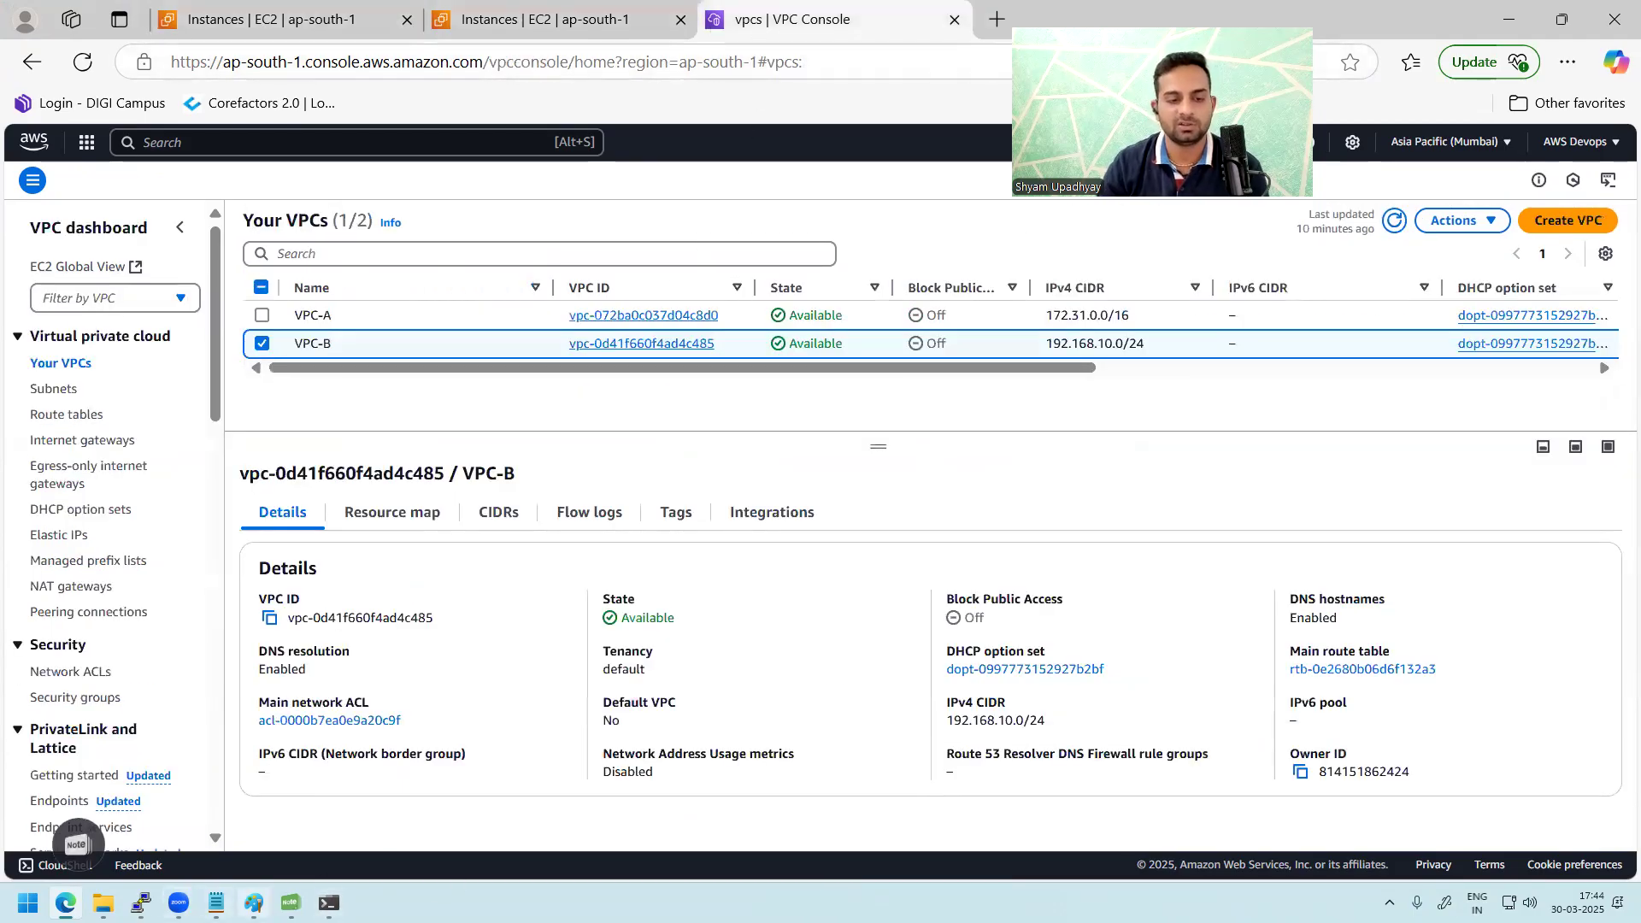
click(253, 903)
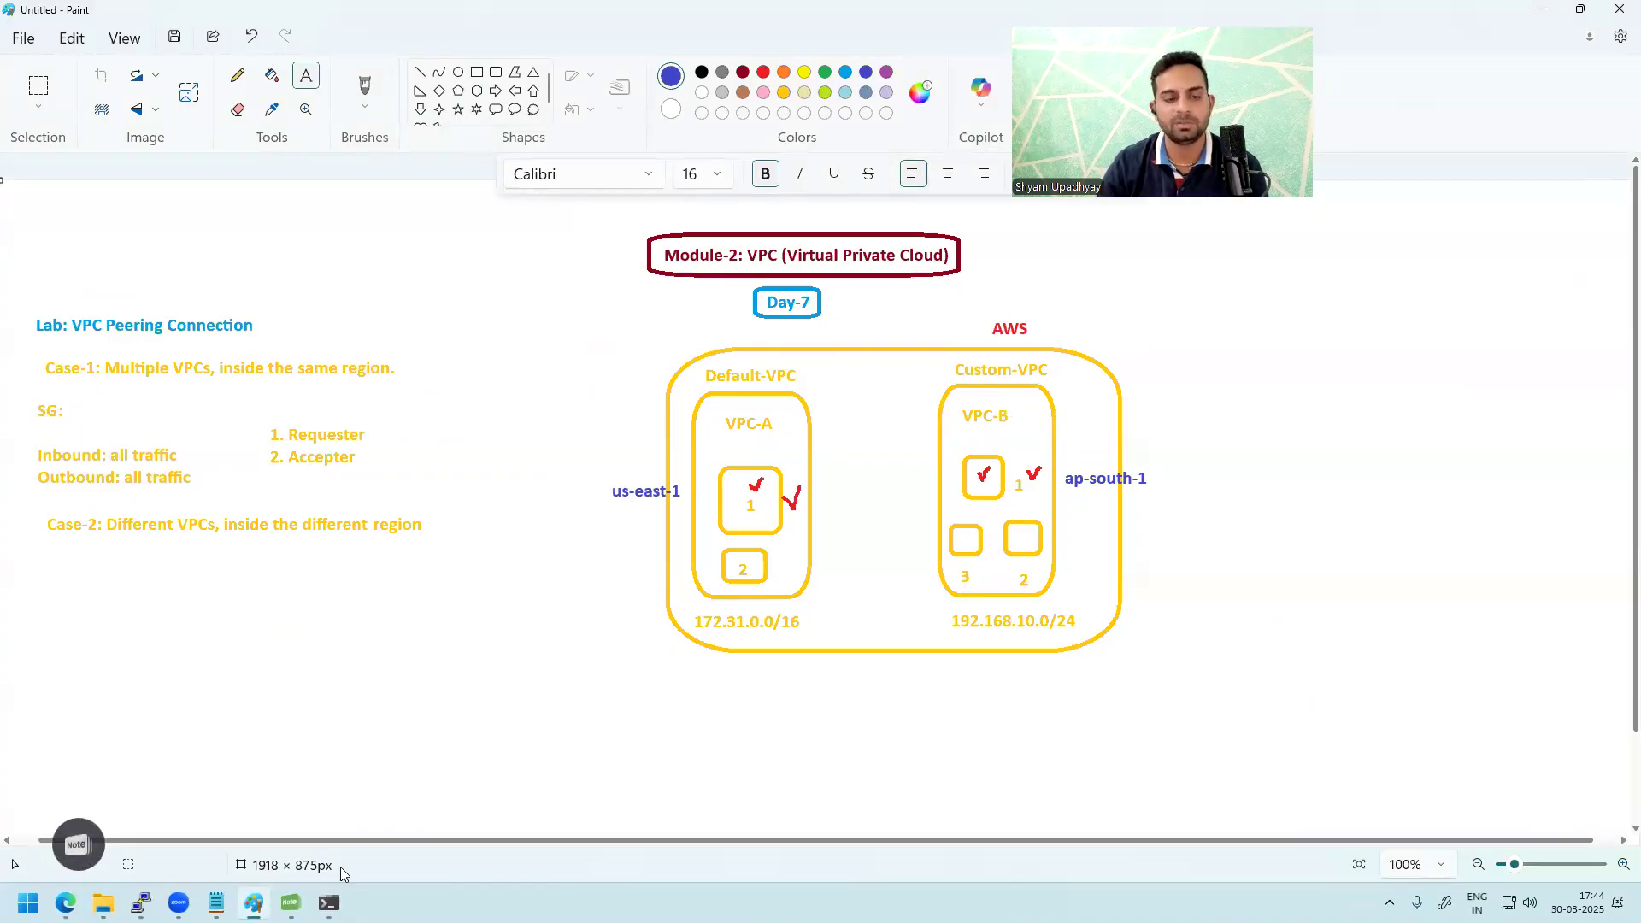
click(66, 903)
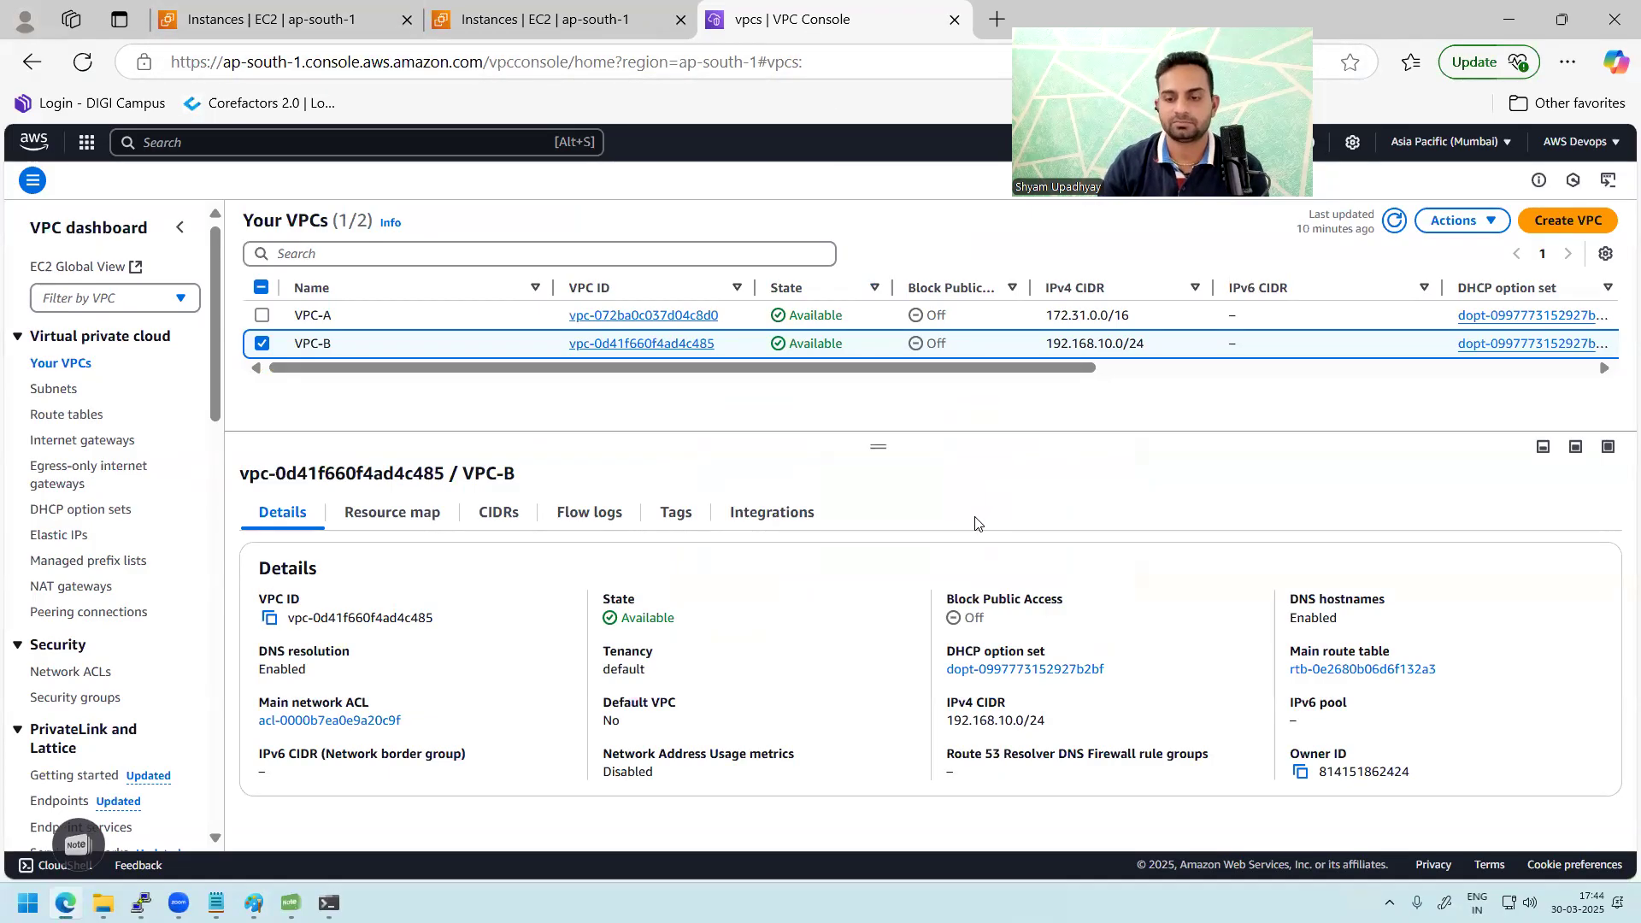
right_click(830, 23)
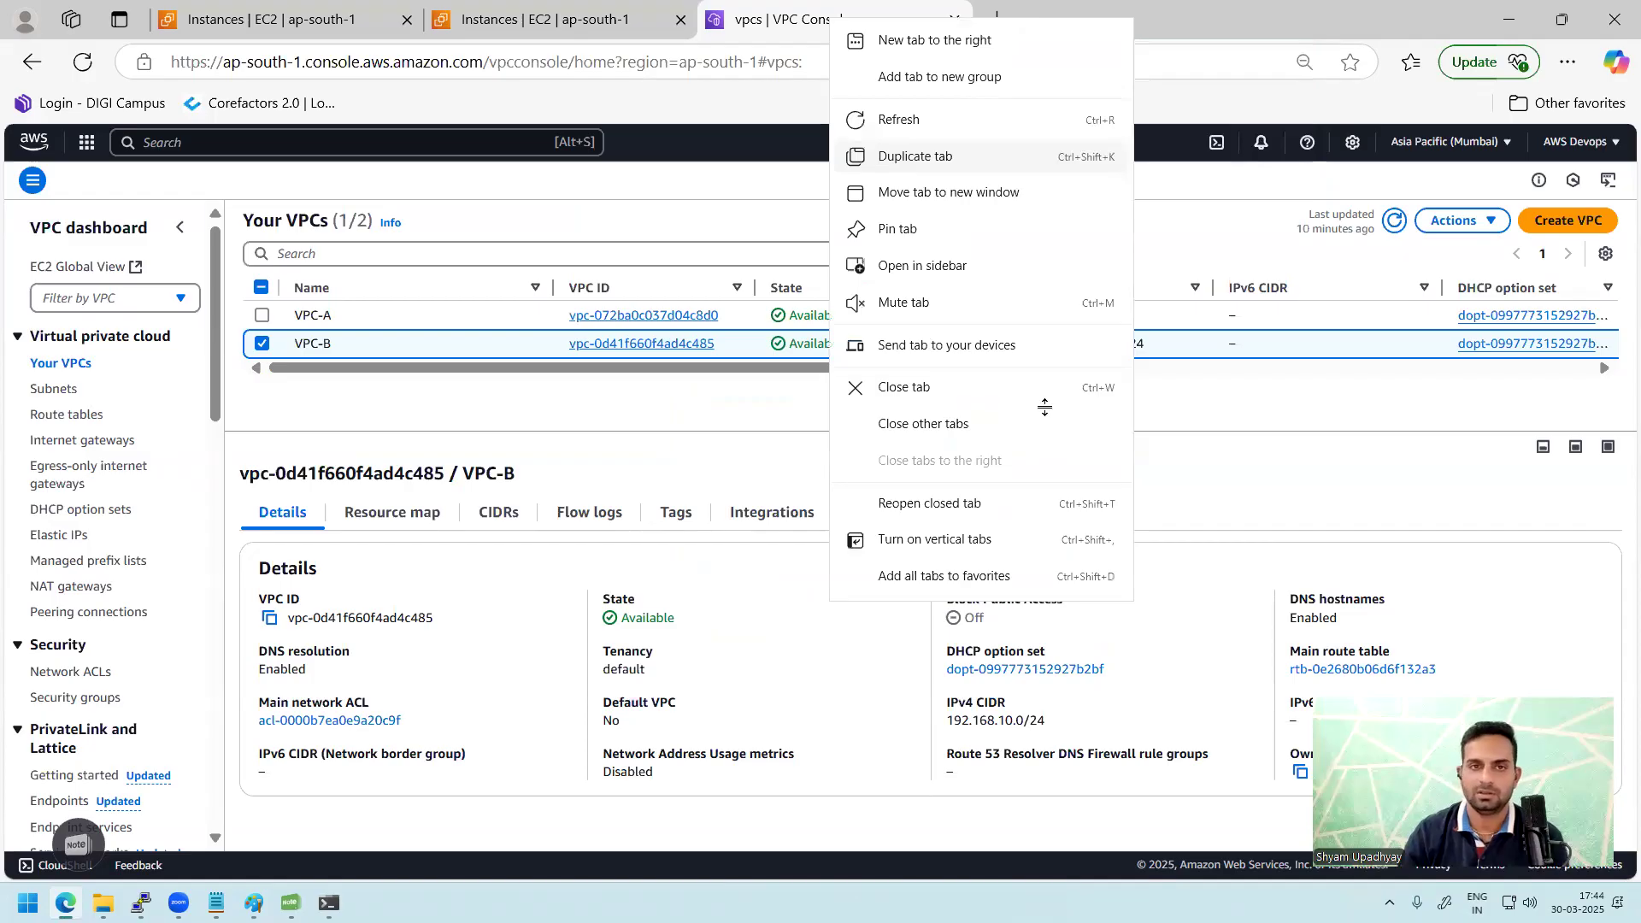
click(1399, 152)
click(1300, 217)
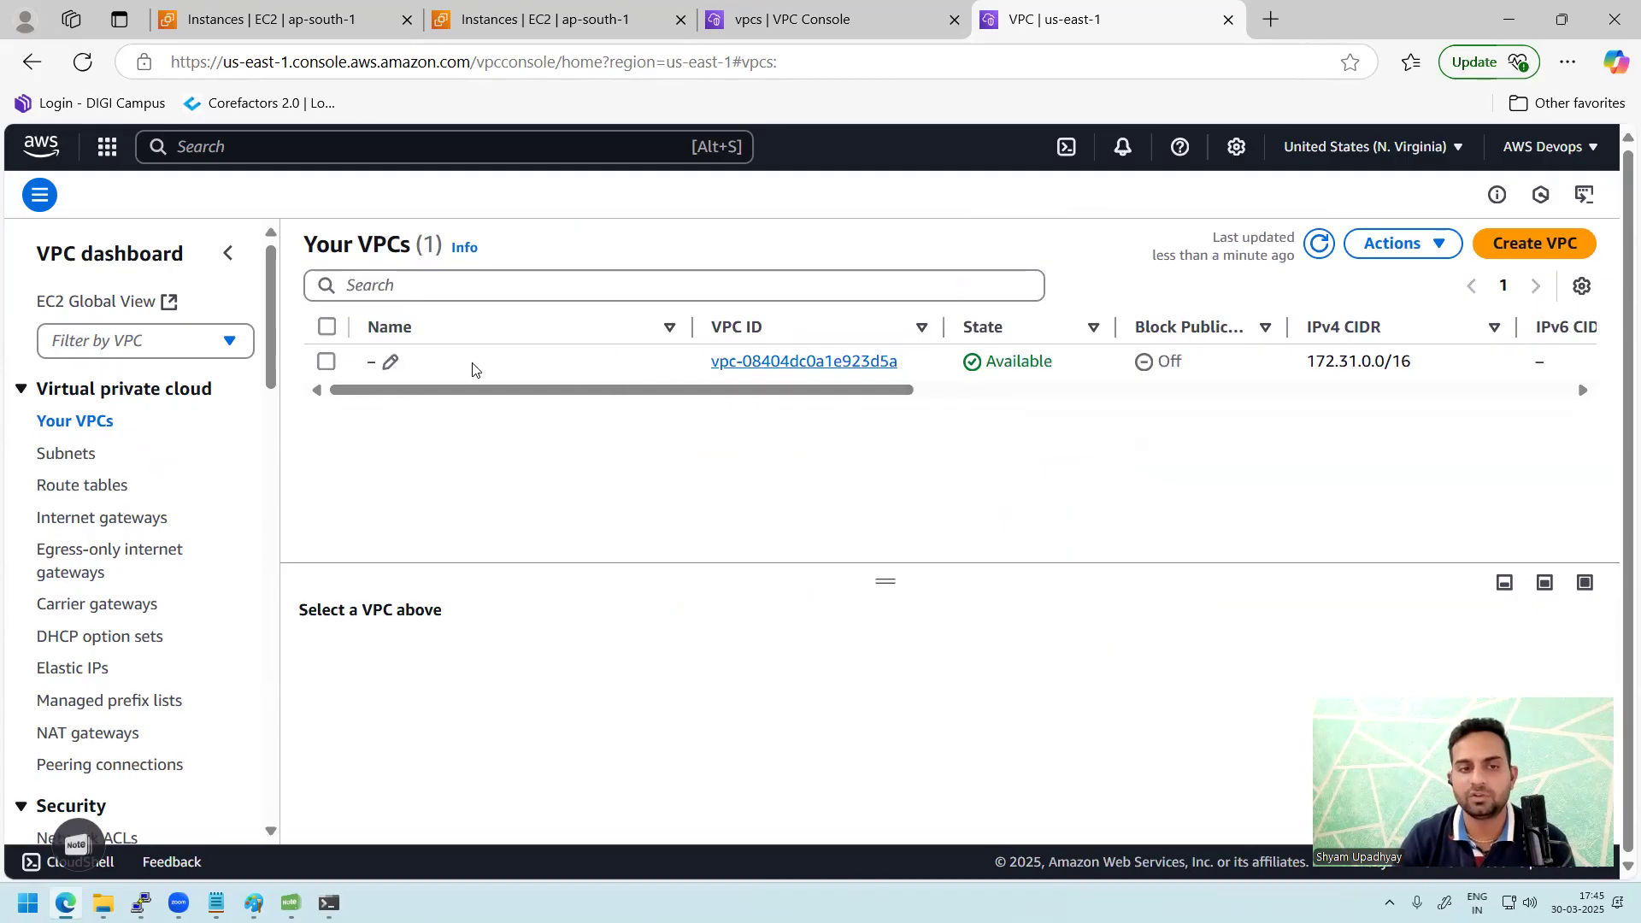
- Name the us-east-1 VPC with CIDR 172.31.0.0/16 "VPC-A" and enlarge its details pane slightly
click(390, 363)
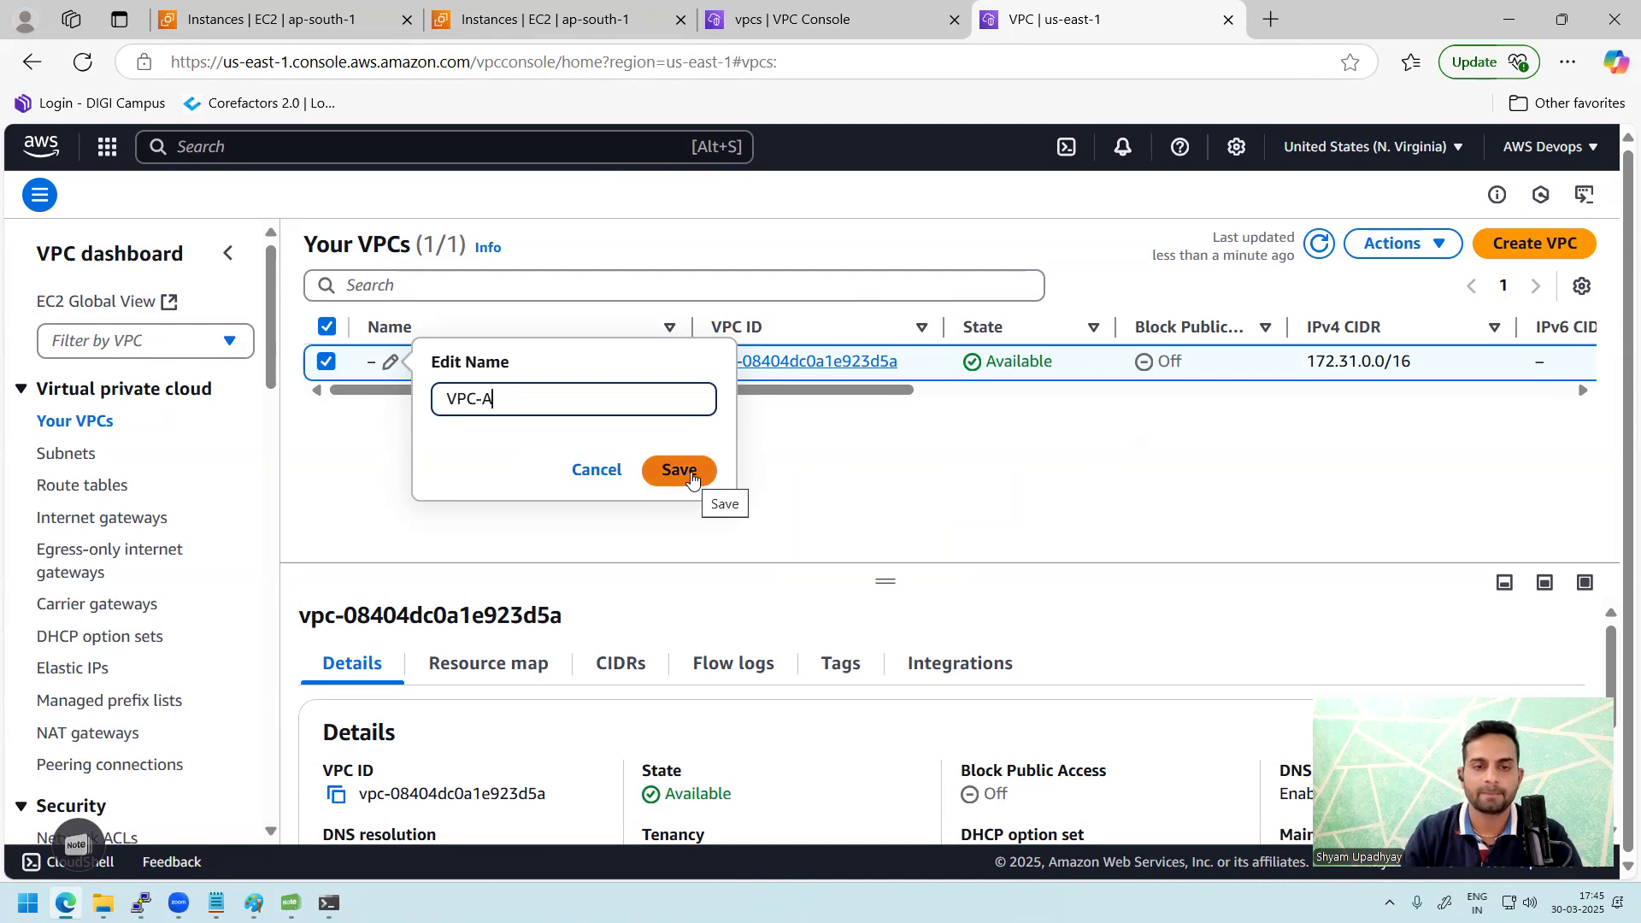
click(253, 903)
click(66, 904)
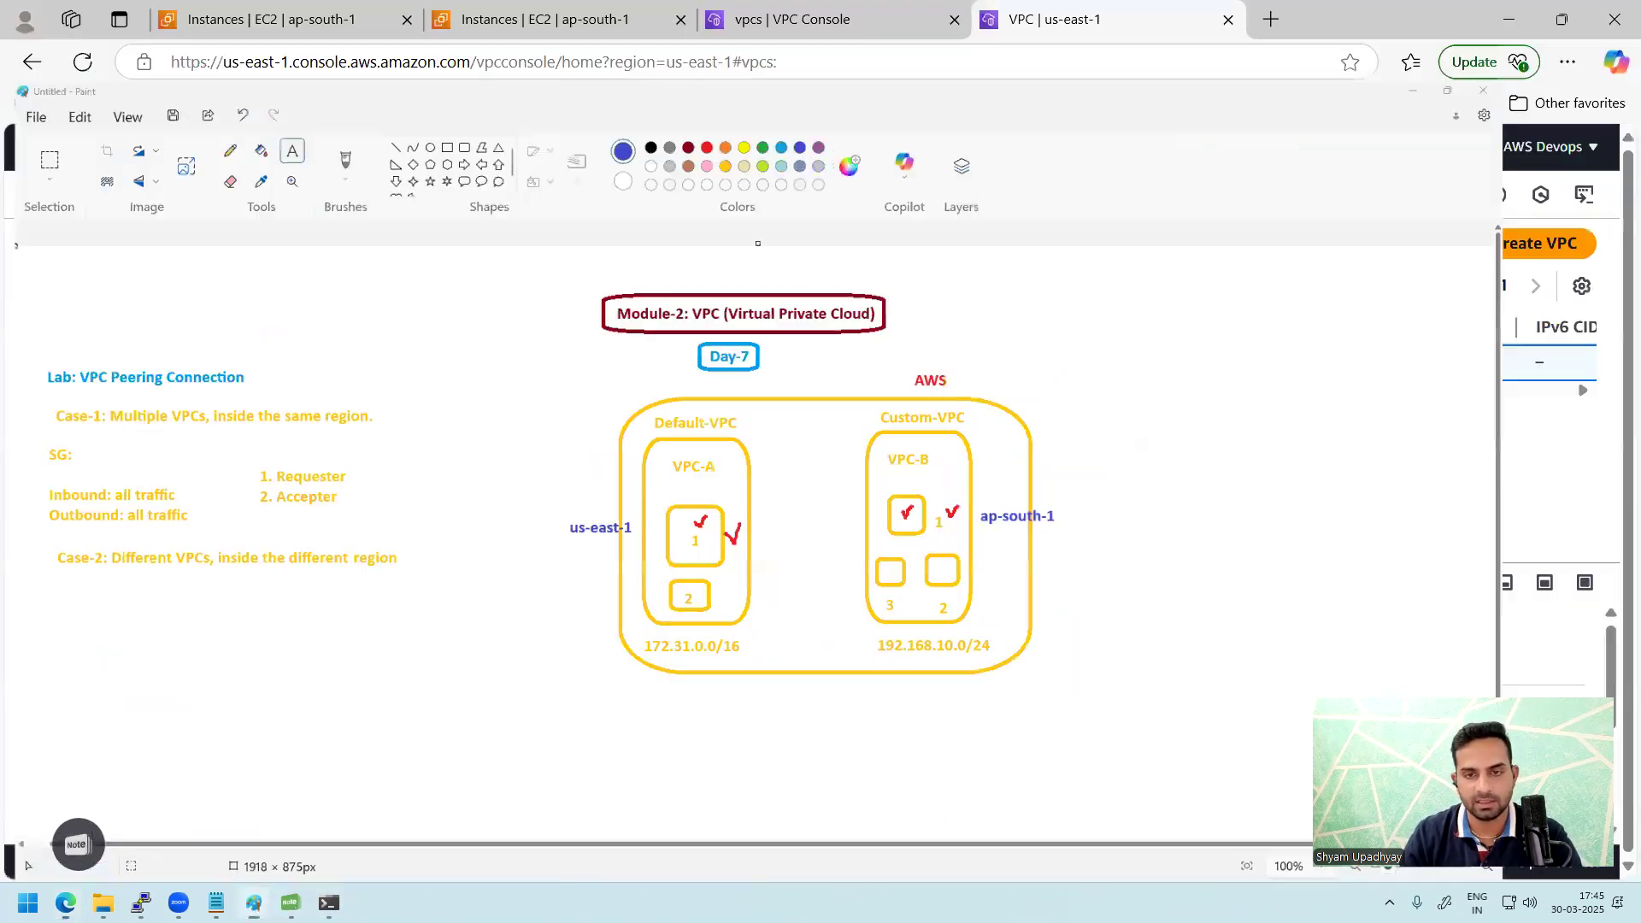
click(675, 469)
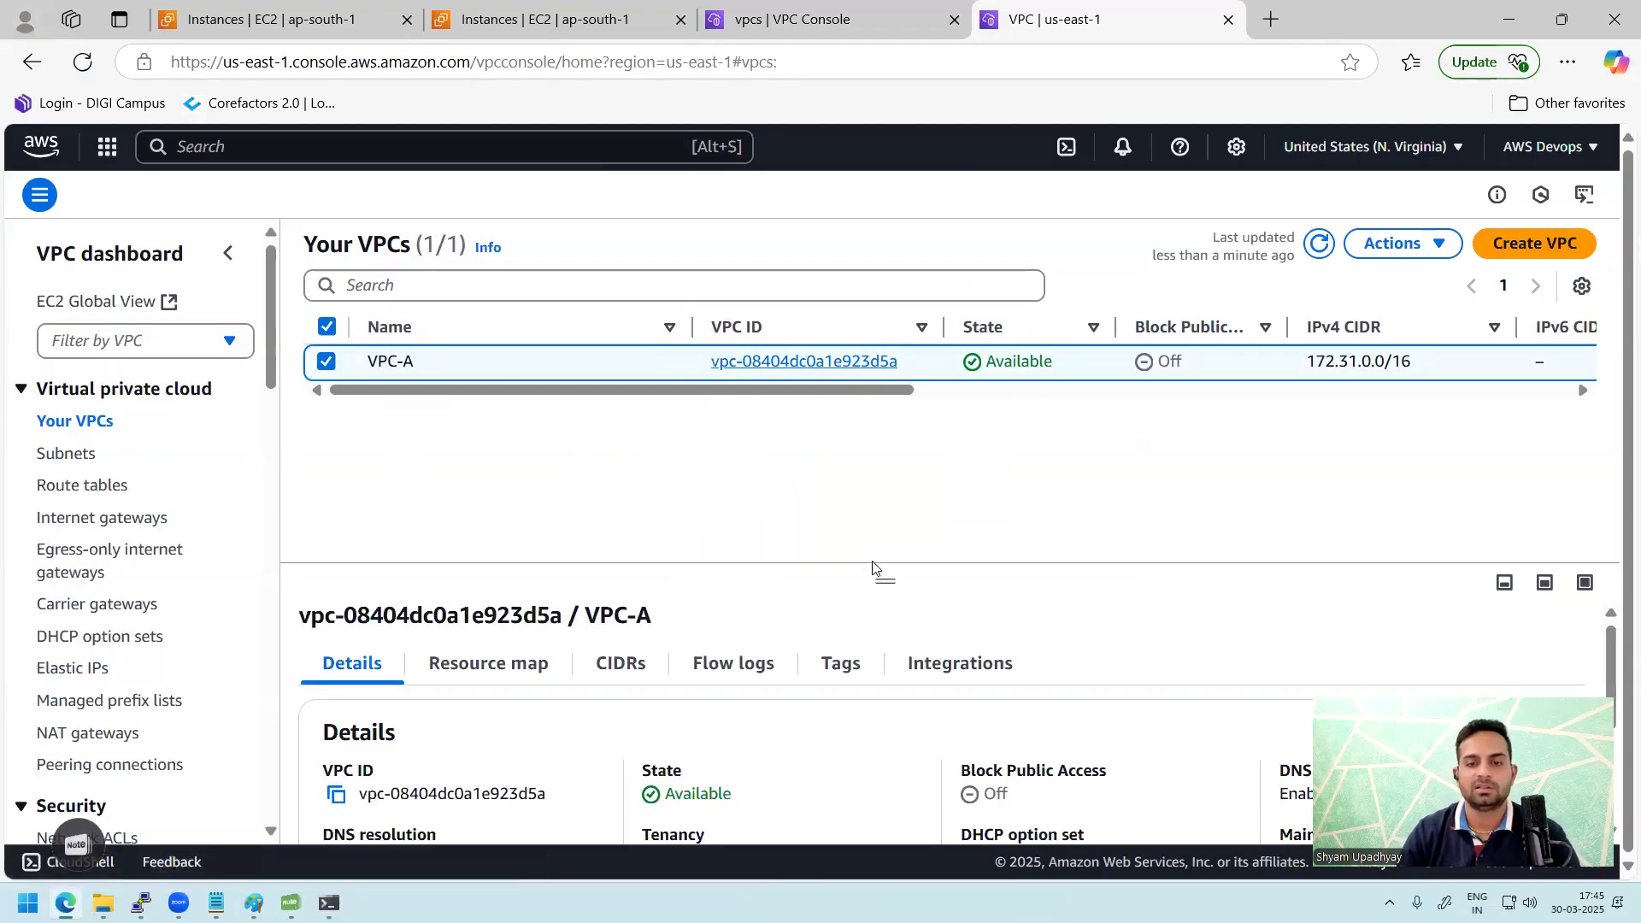
drag(883, 575, 723, 376)
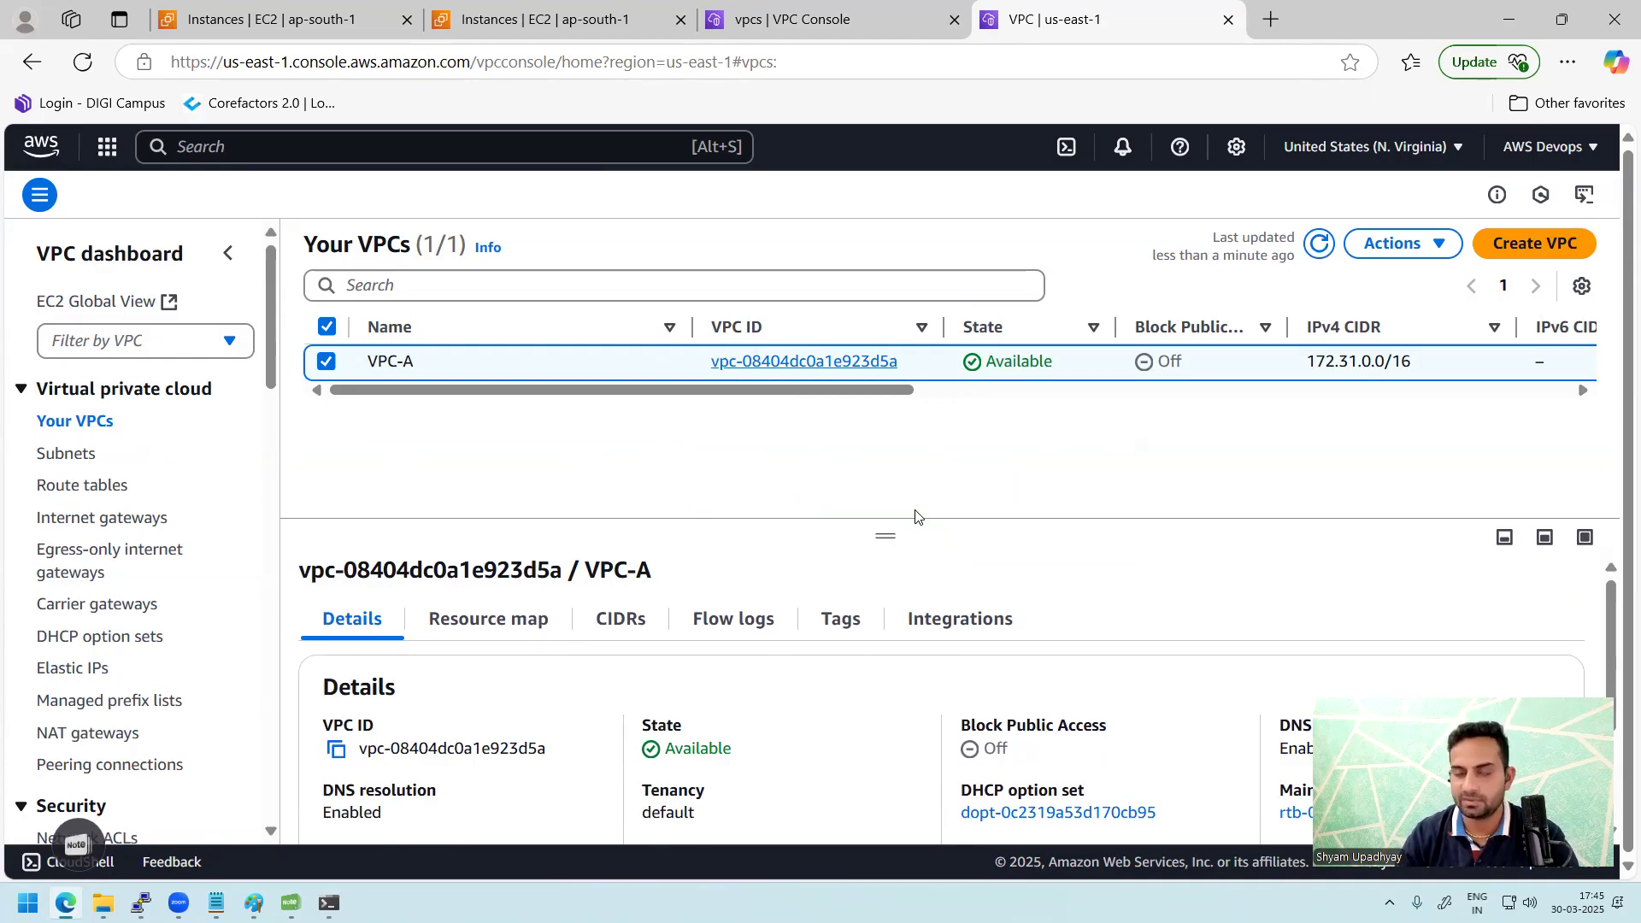
- Check VPC-B in the Mumbai VPC list against the peering diagram in Paint and return to the AWS console
click(760, 21)
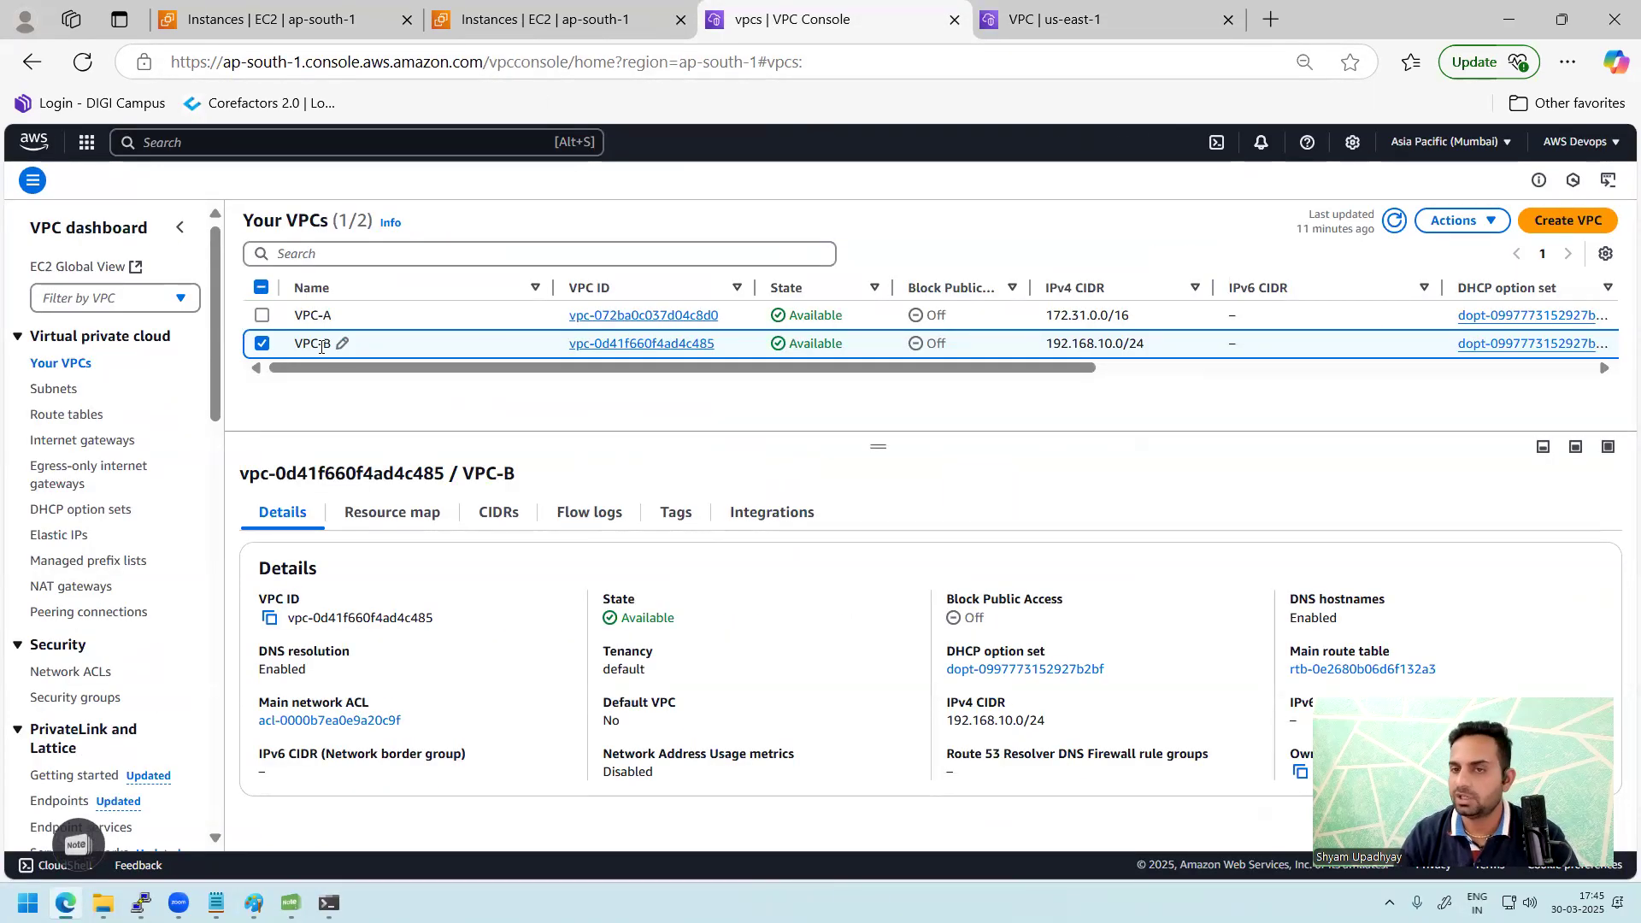
click(253, 903)
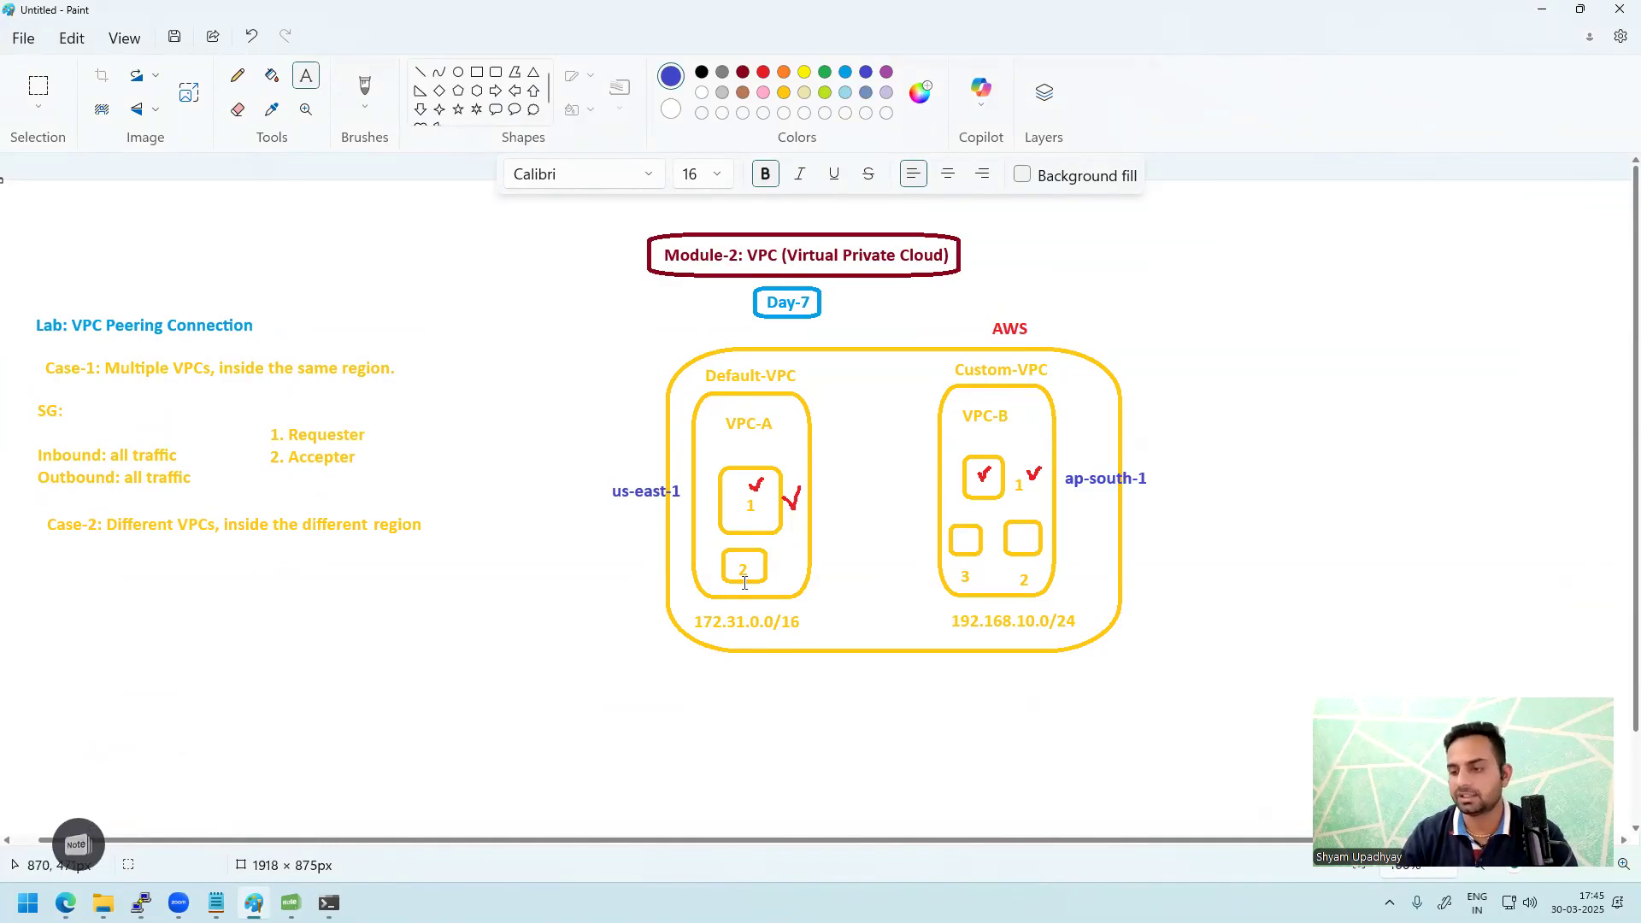
click(66, 903)
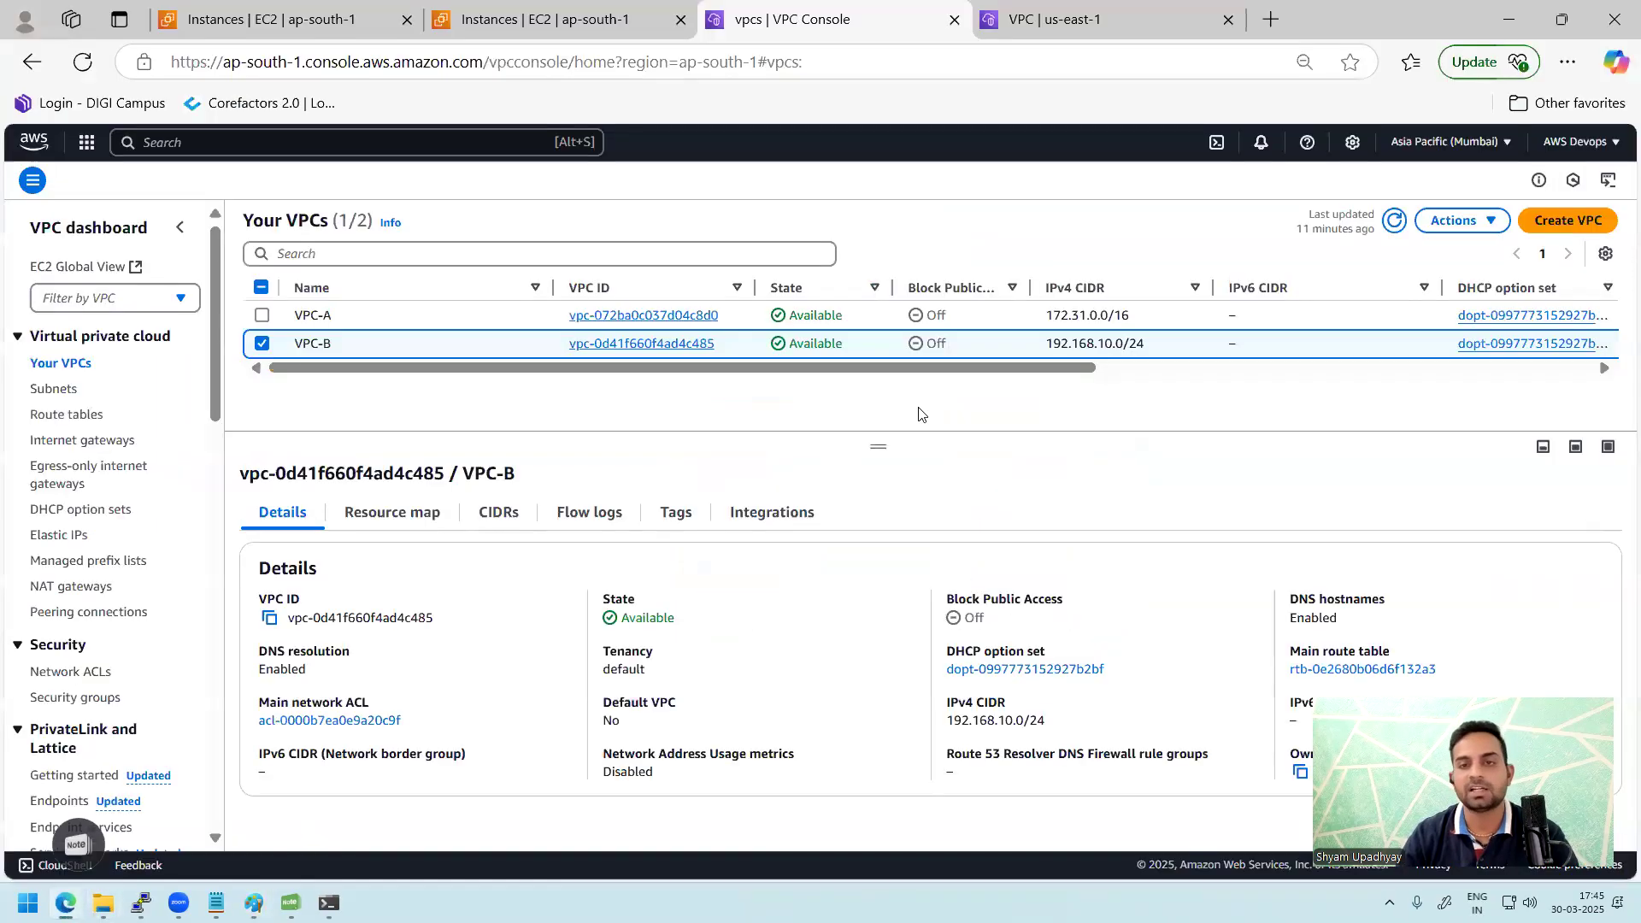
- Switch the second EC2 instances page to the United States (N. Virginia) region and compare it with the Mumbai instances page
click(556, 19)
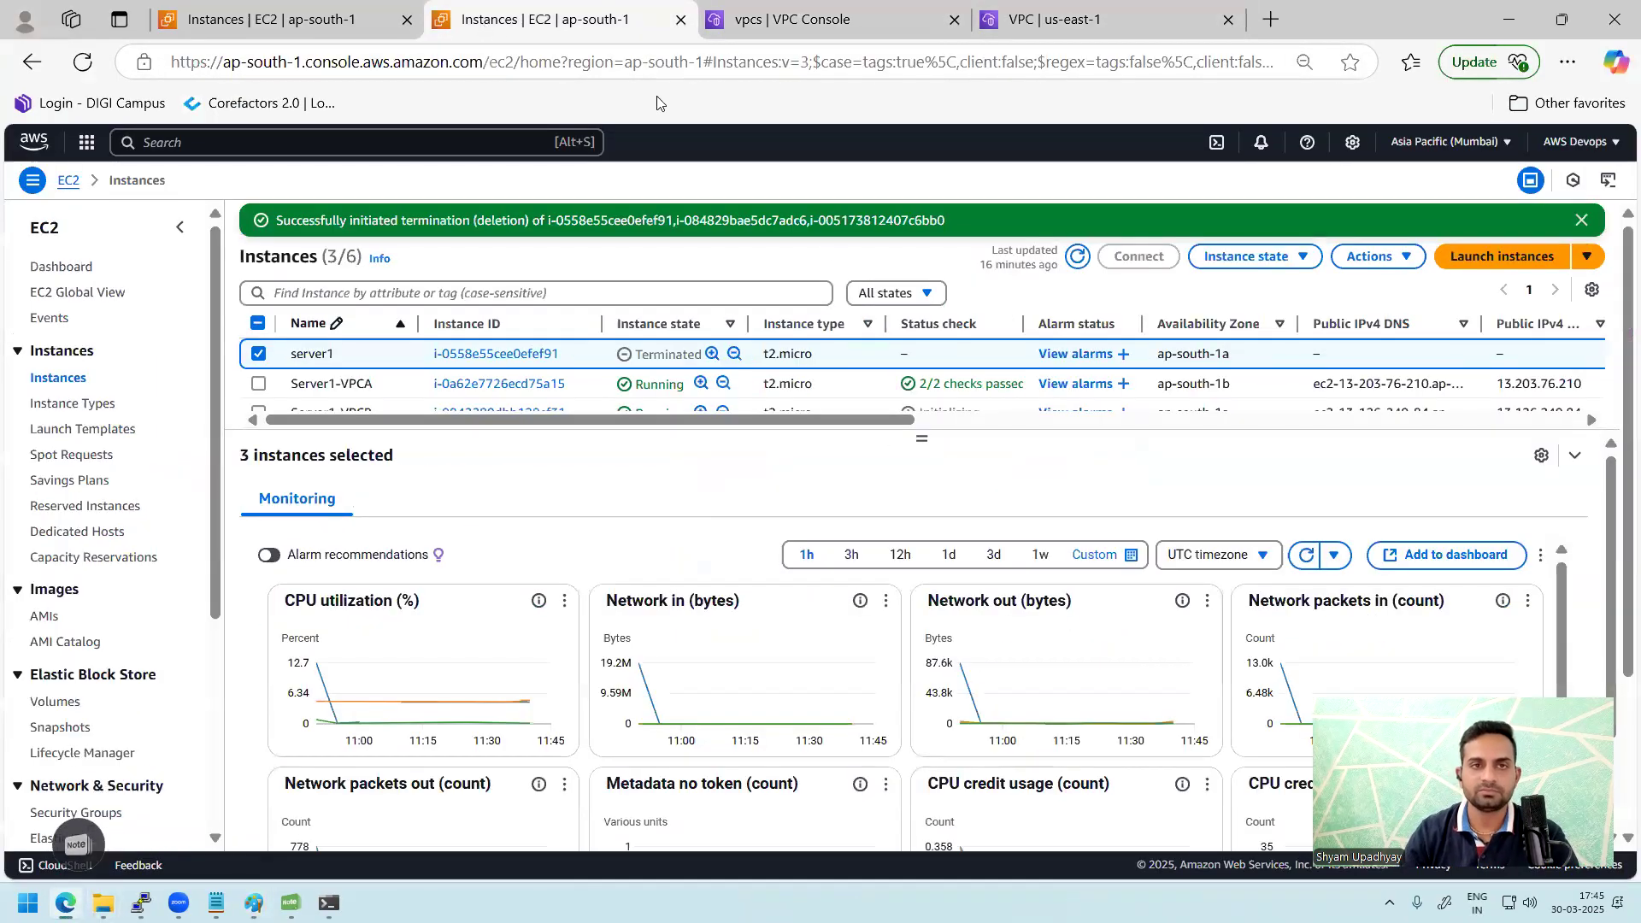
click(1487, 151)
click(1290, 215)
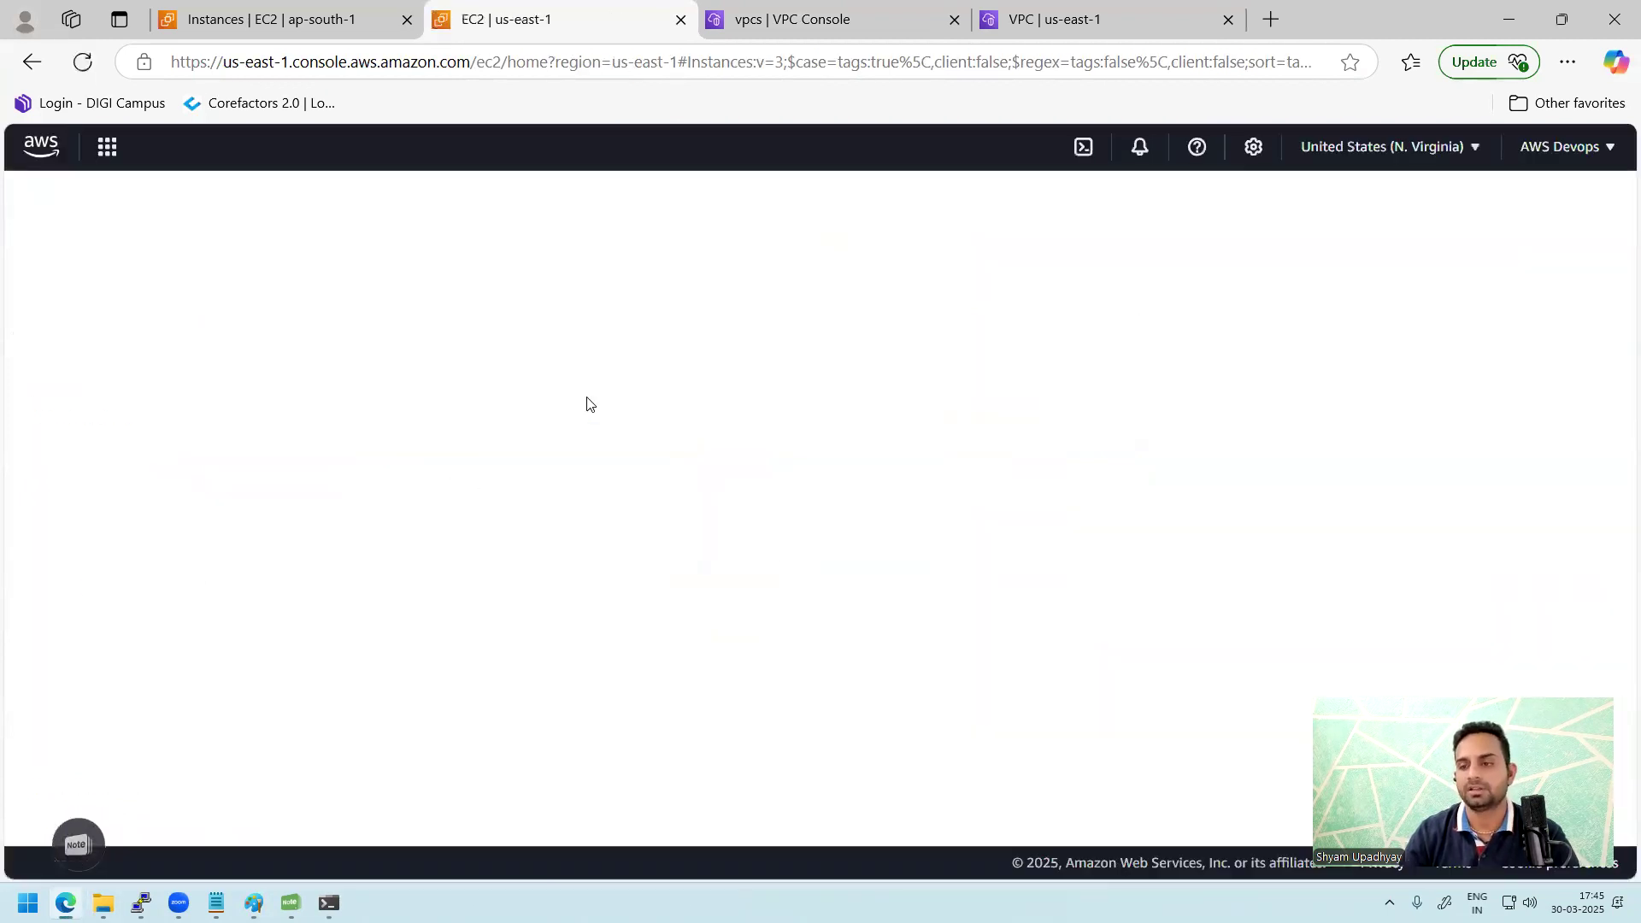
click(294, 24)
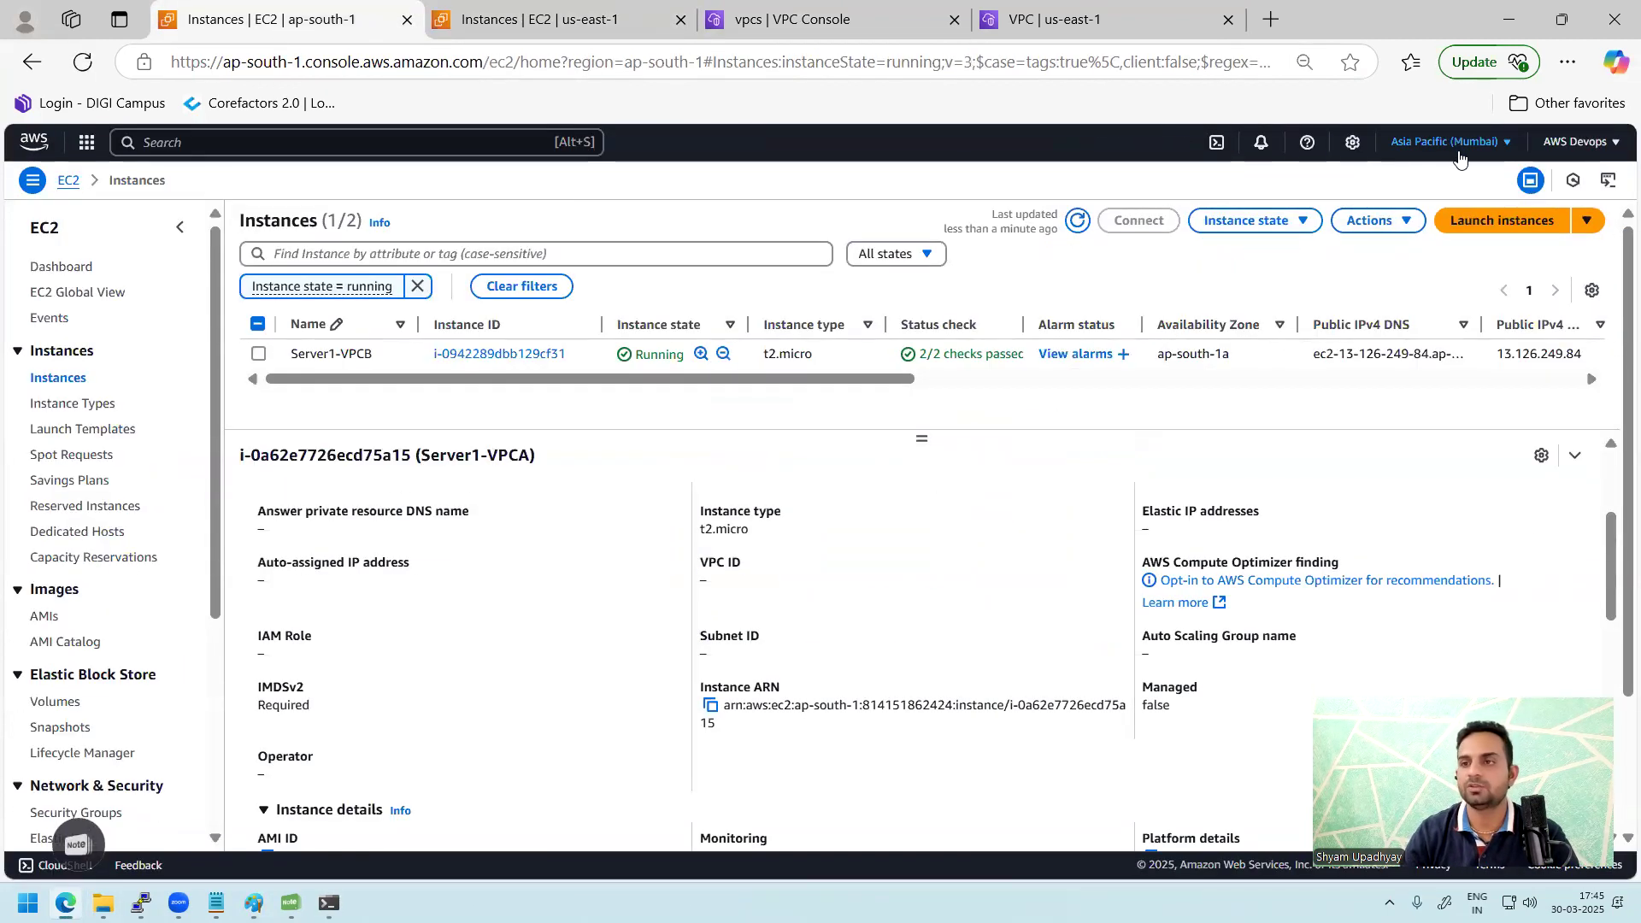
key(ctrl+Tab)
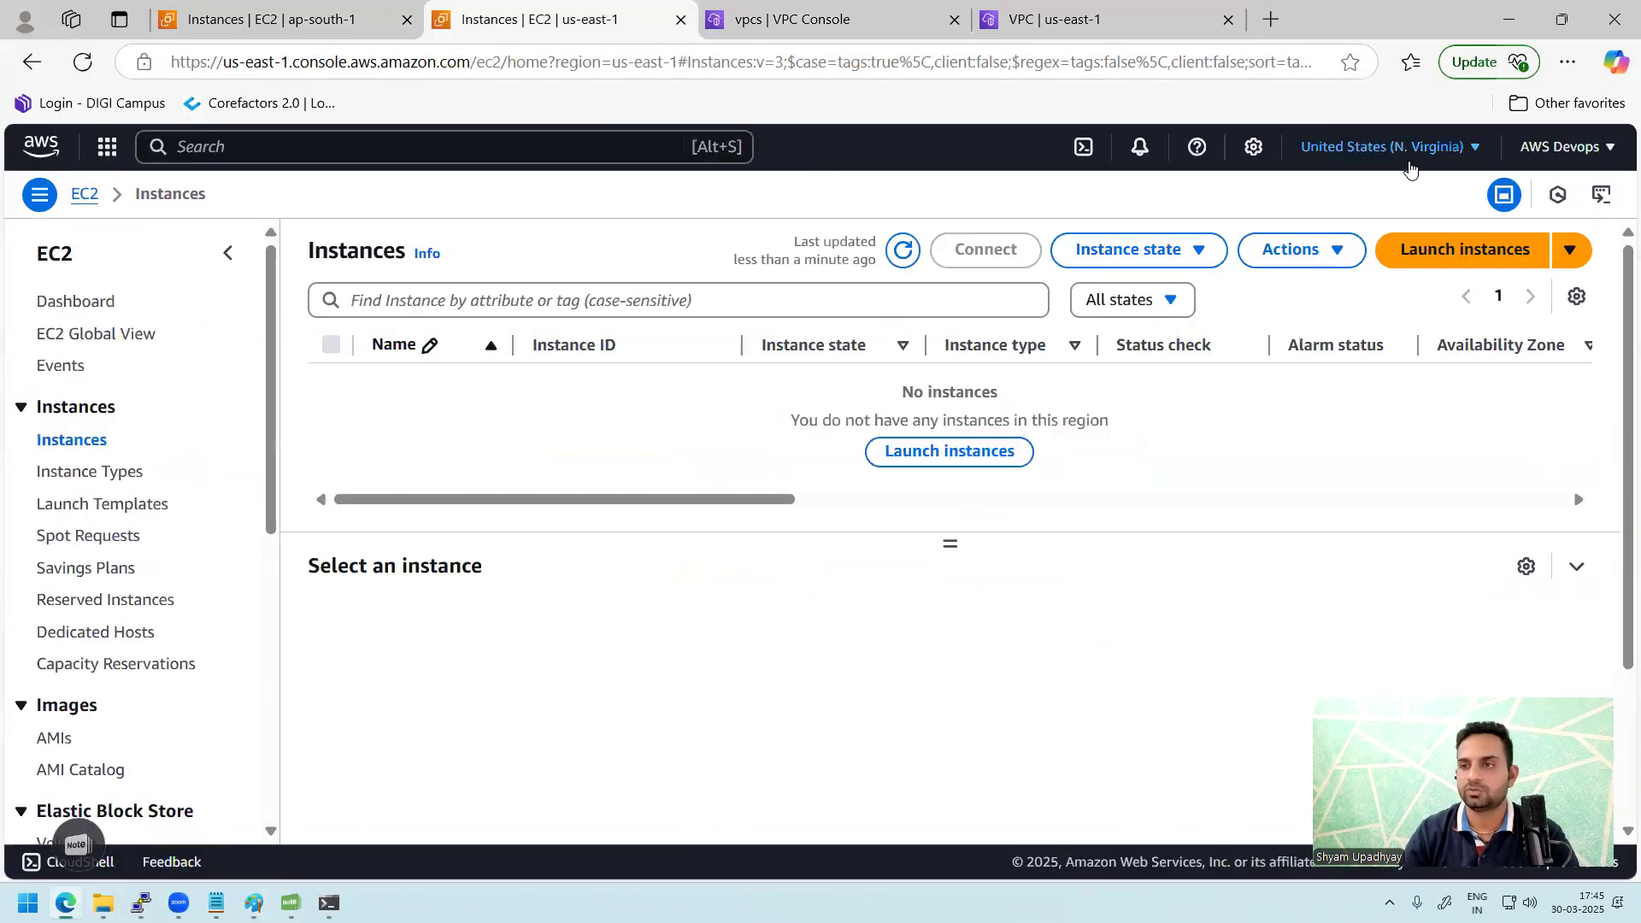
- Compare the VPC lists of the Mumbai and N. Virginia regions and return to the N. Virginia instances page
key(ctrl+Tab)
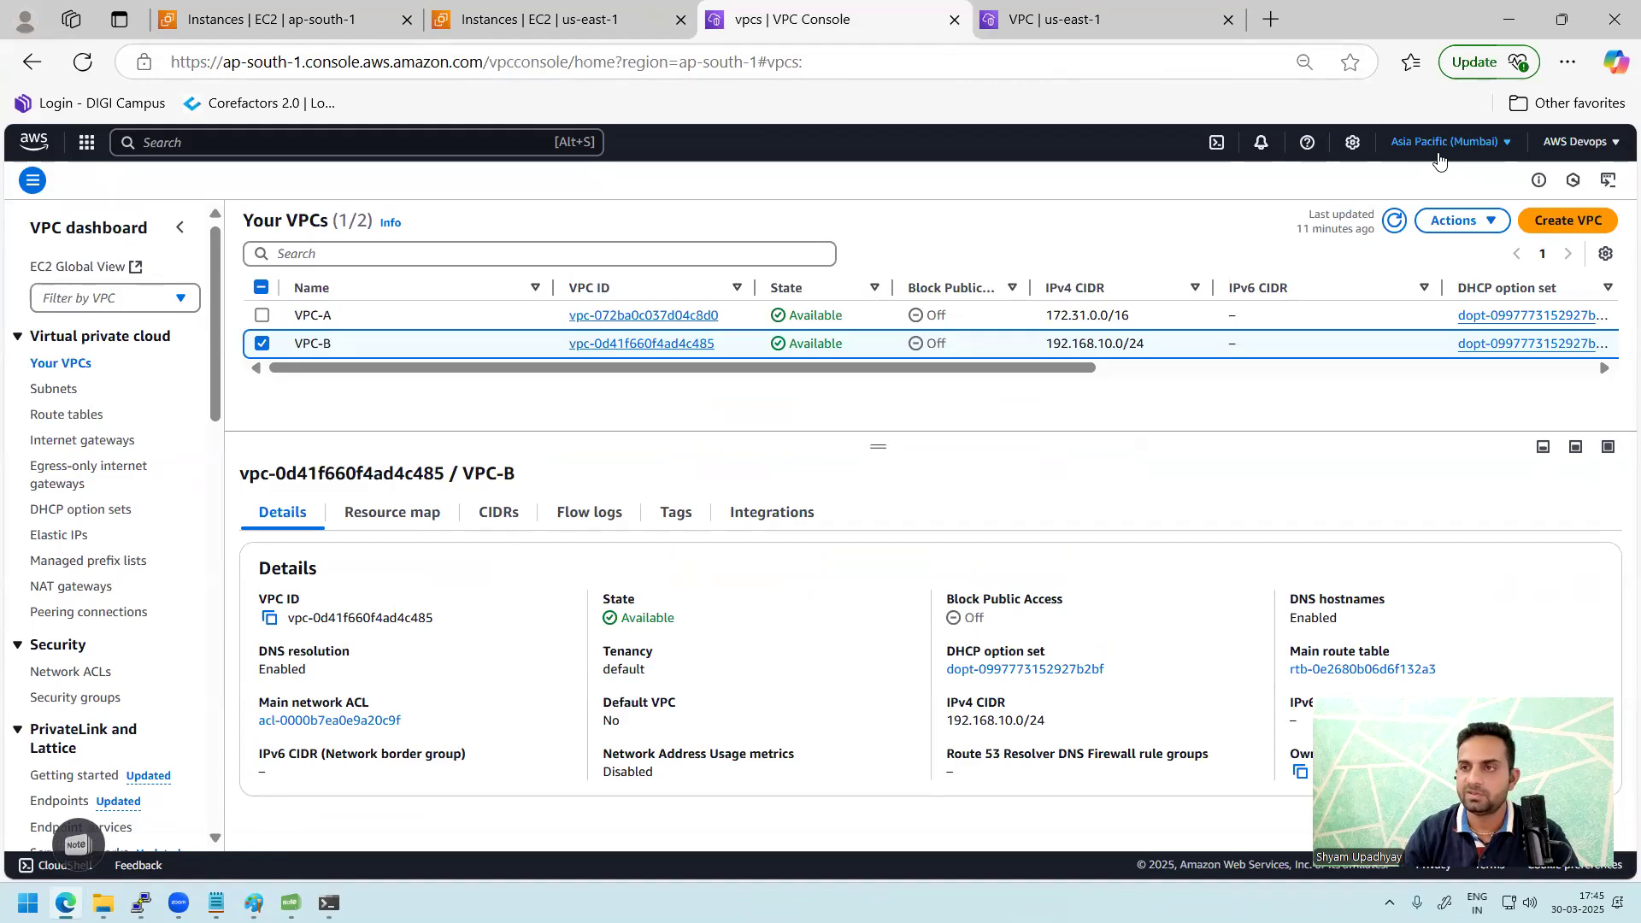
key(ctrl+Tab)
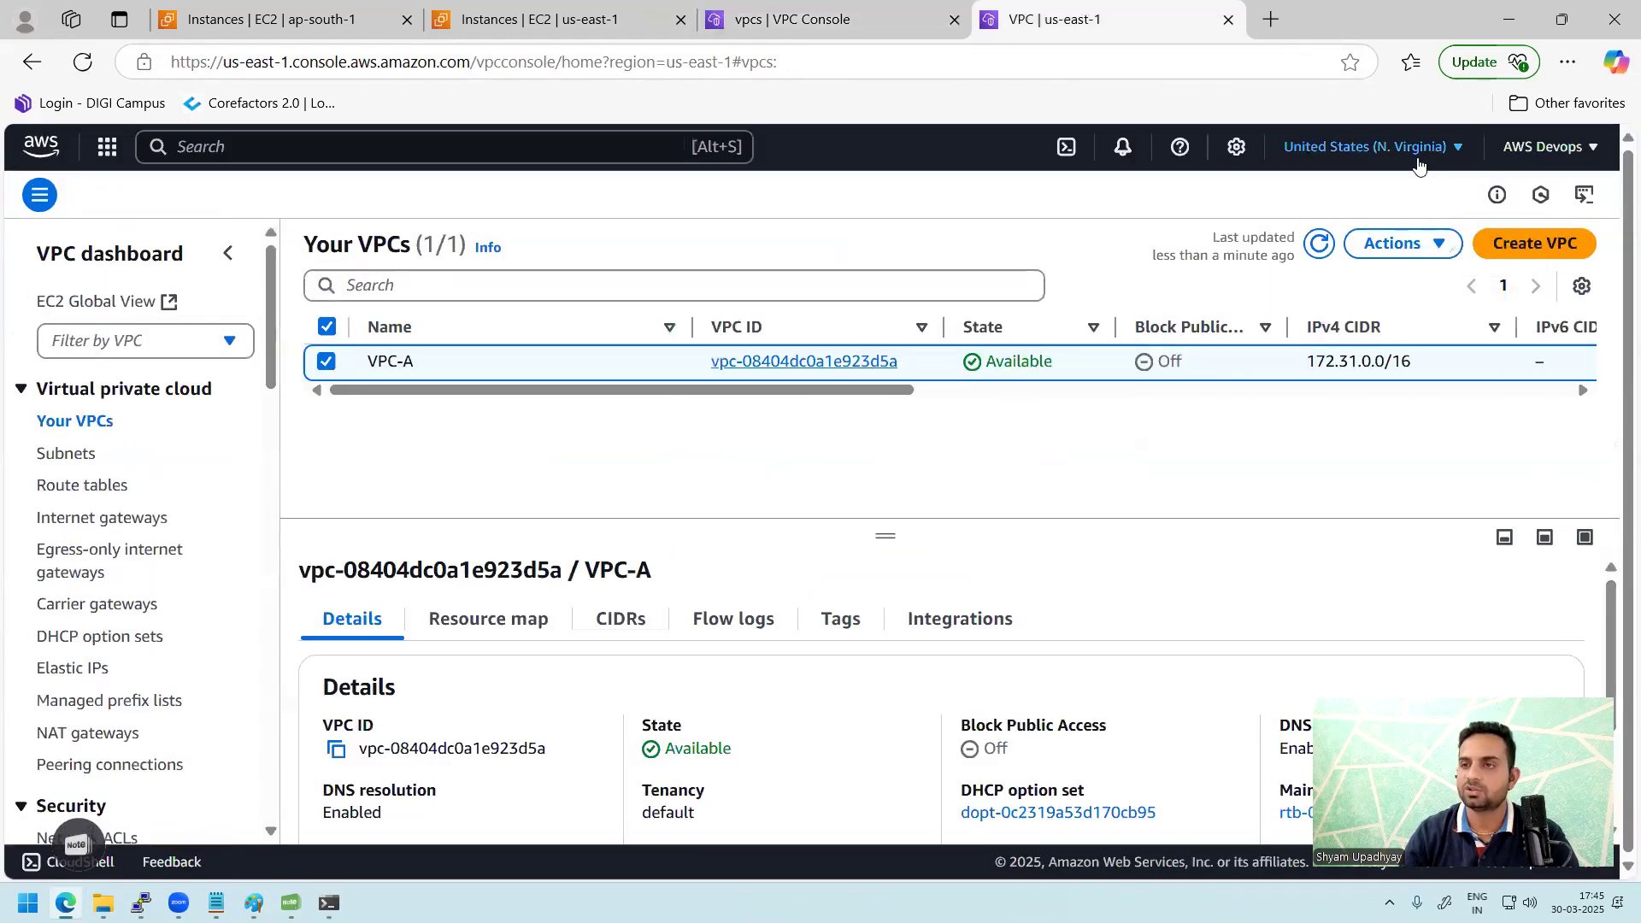
key(ctrl+2)
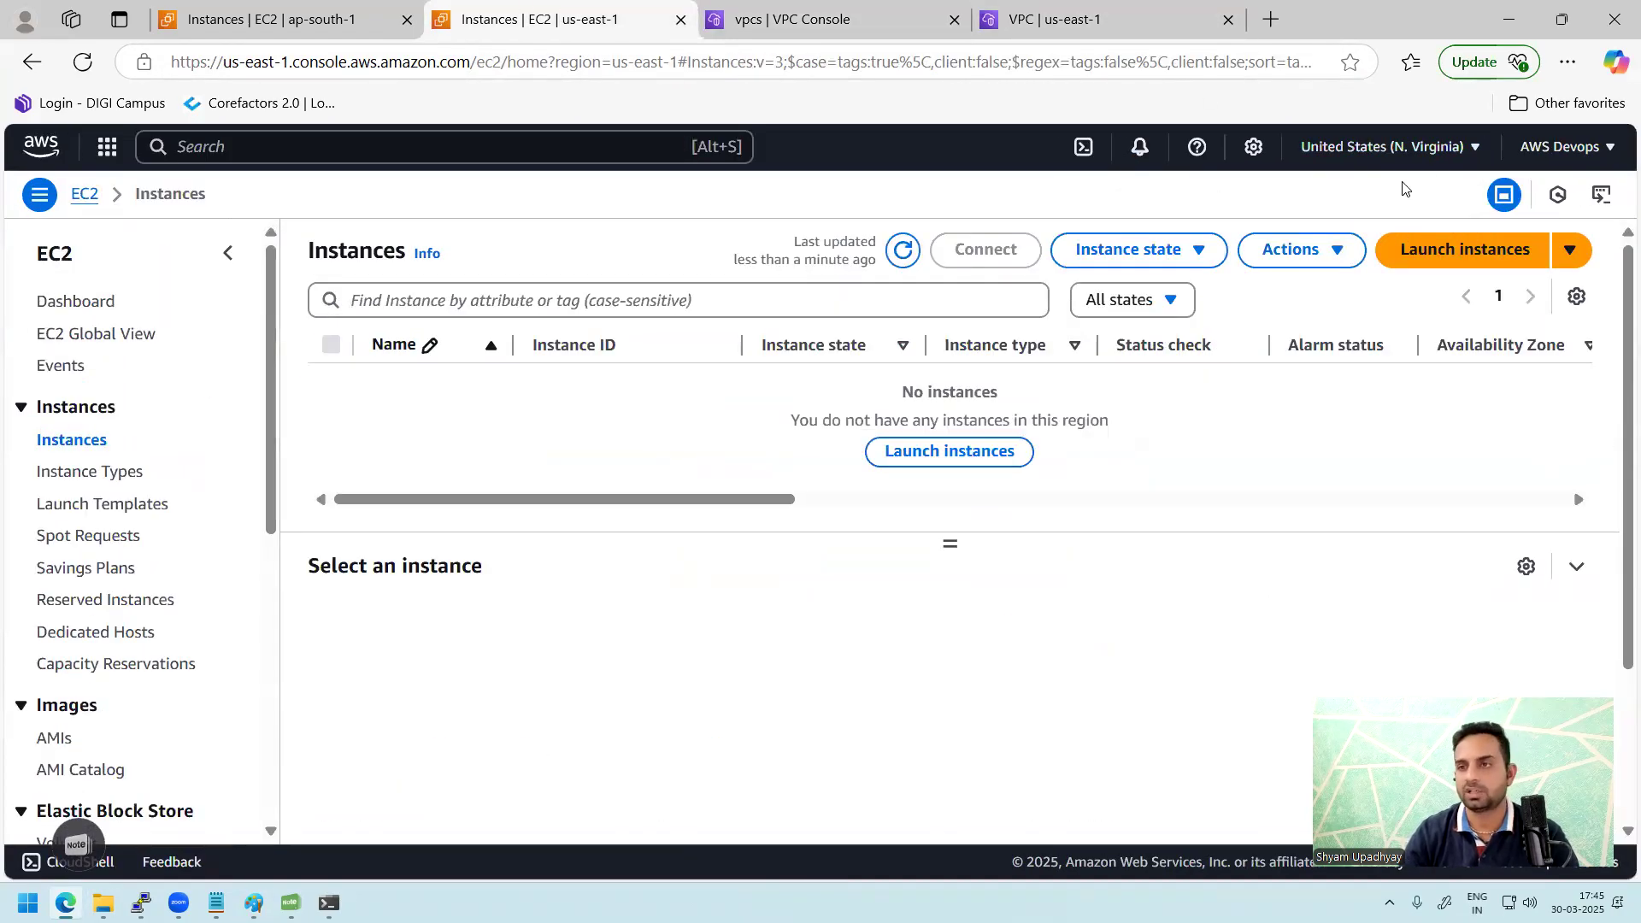
- Start launching an EC2 instance in the N. Virginia region and name it "Server1-VPCA"
click(1459, 248)
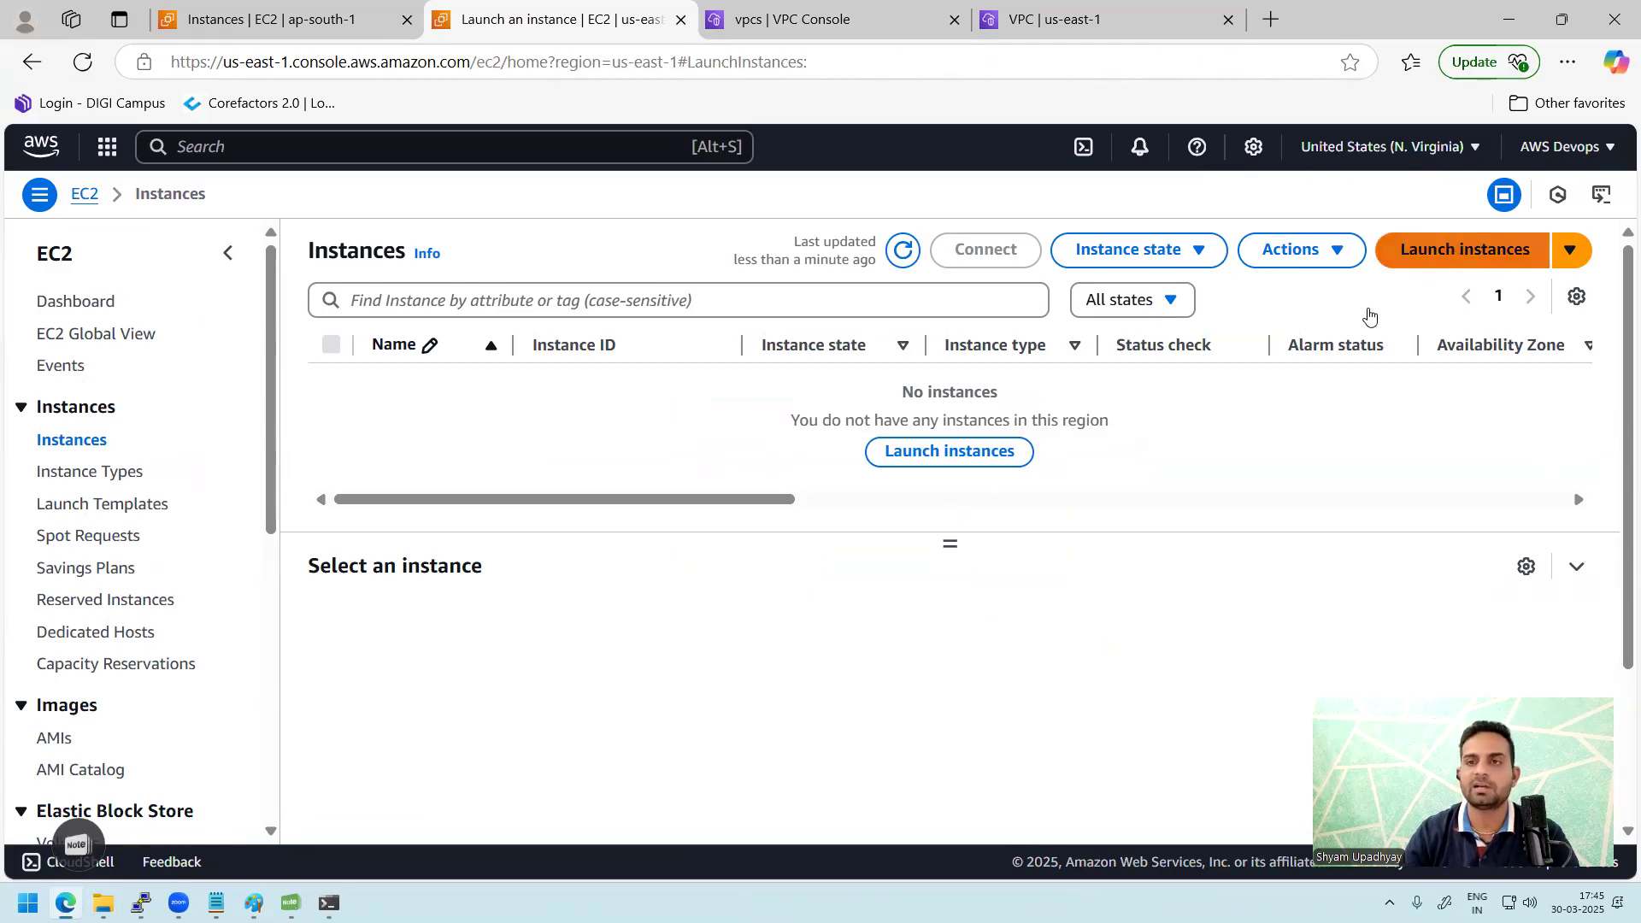
scroll(1010, 410, up, 1)
scroll(1010, 410, down, 1)
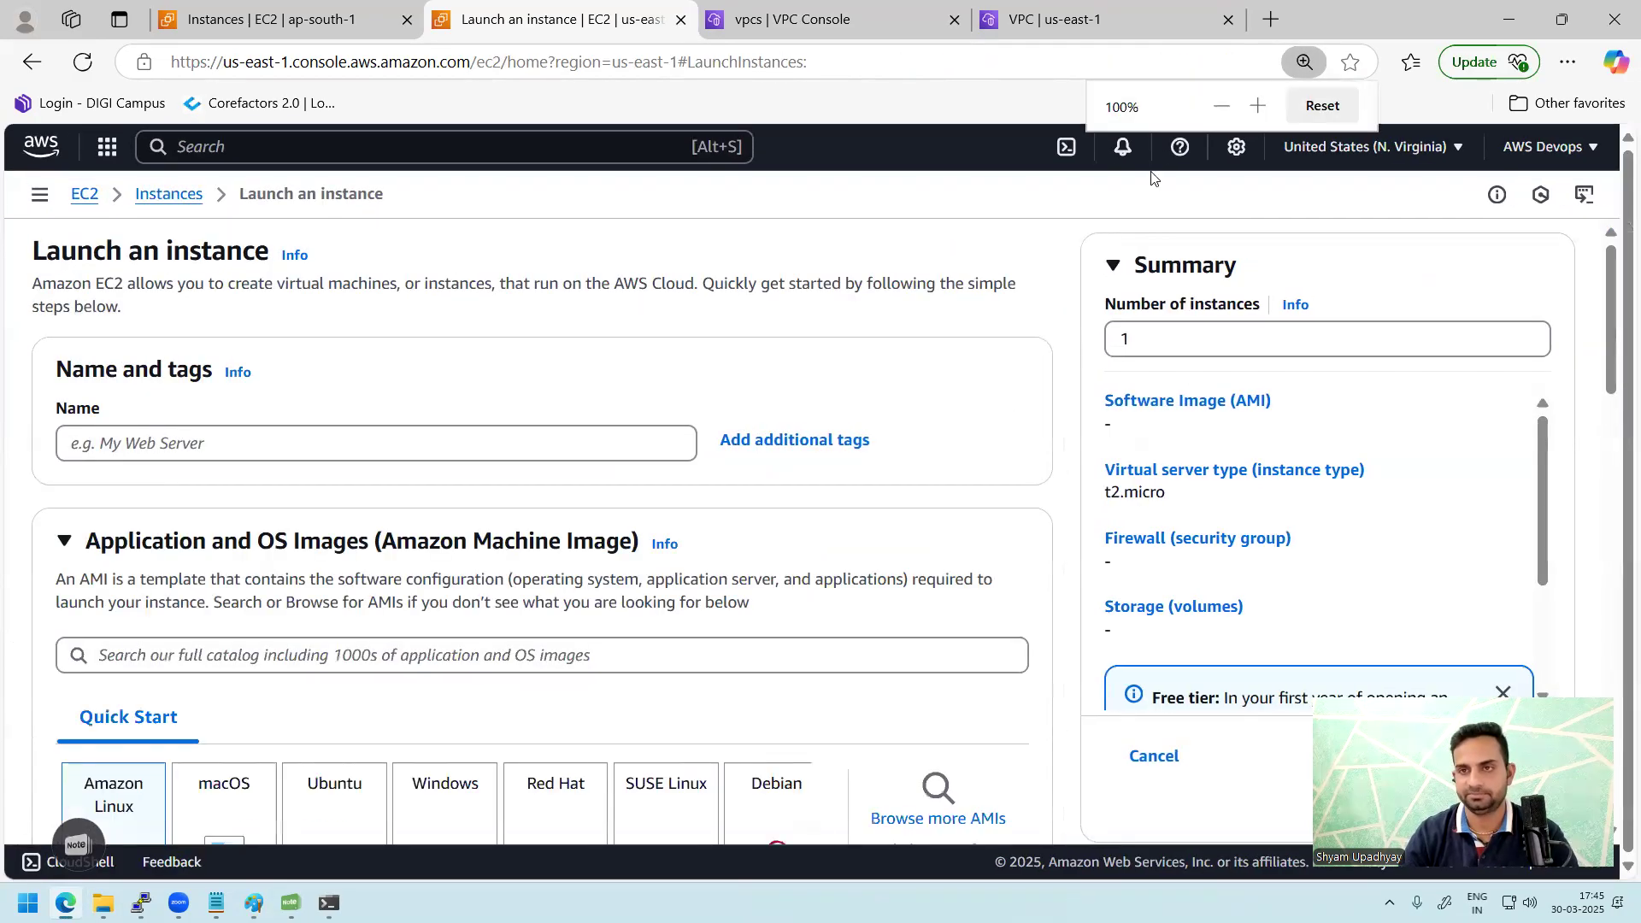
scroll(940, 456, down, 1)
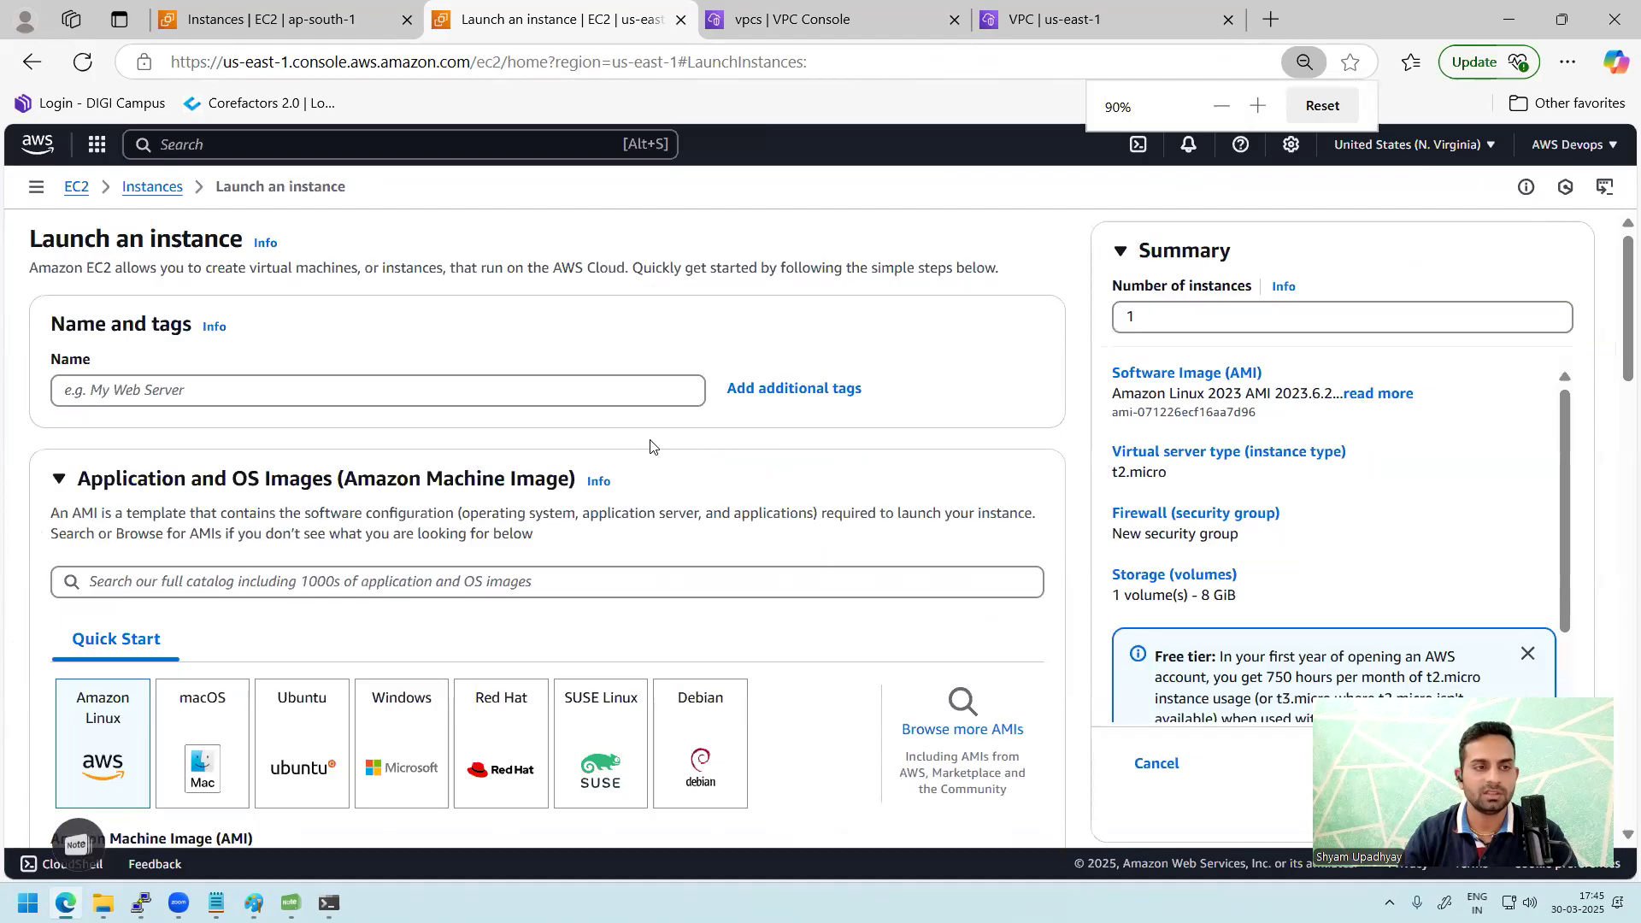
click(358, 399)
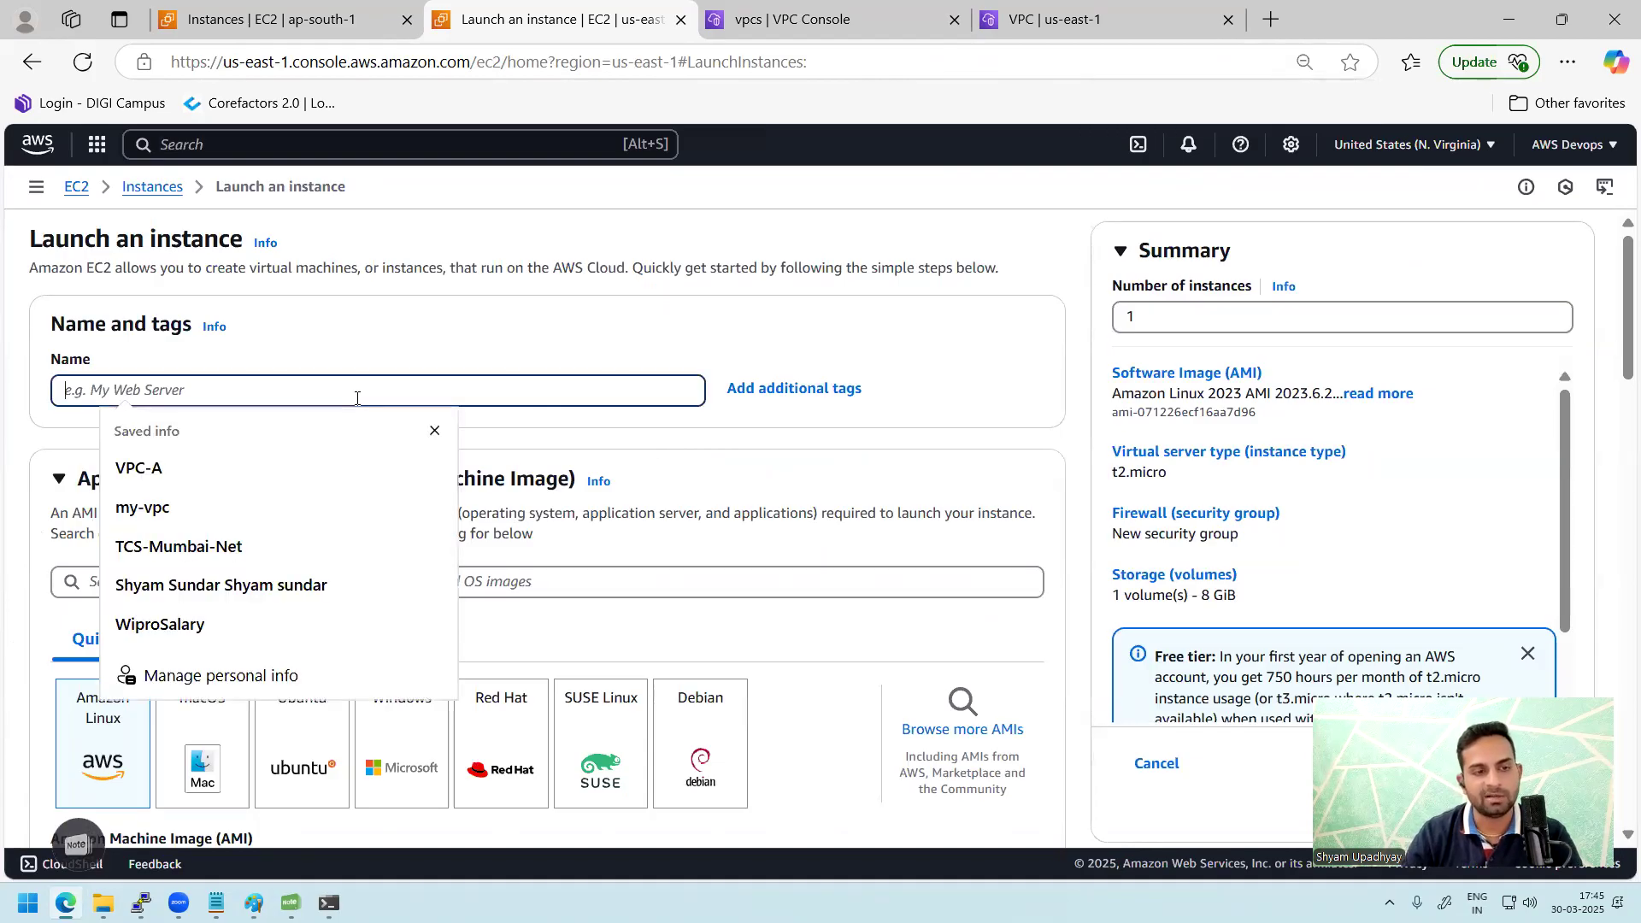
text(Server1-VPCA)
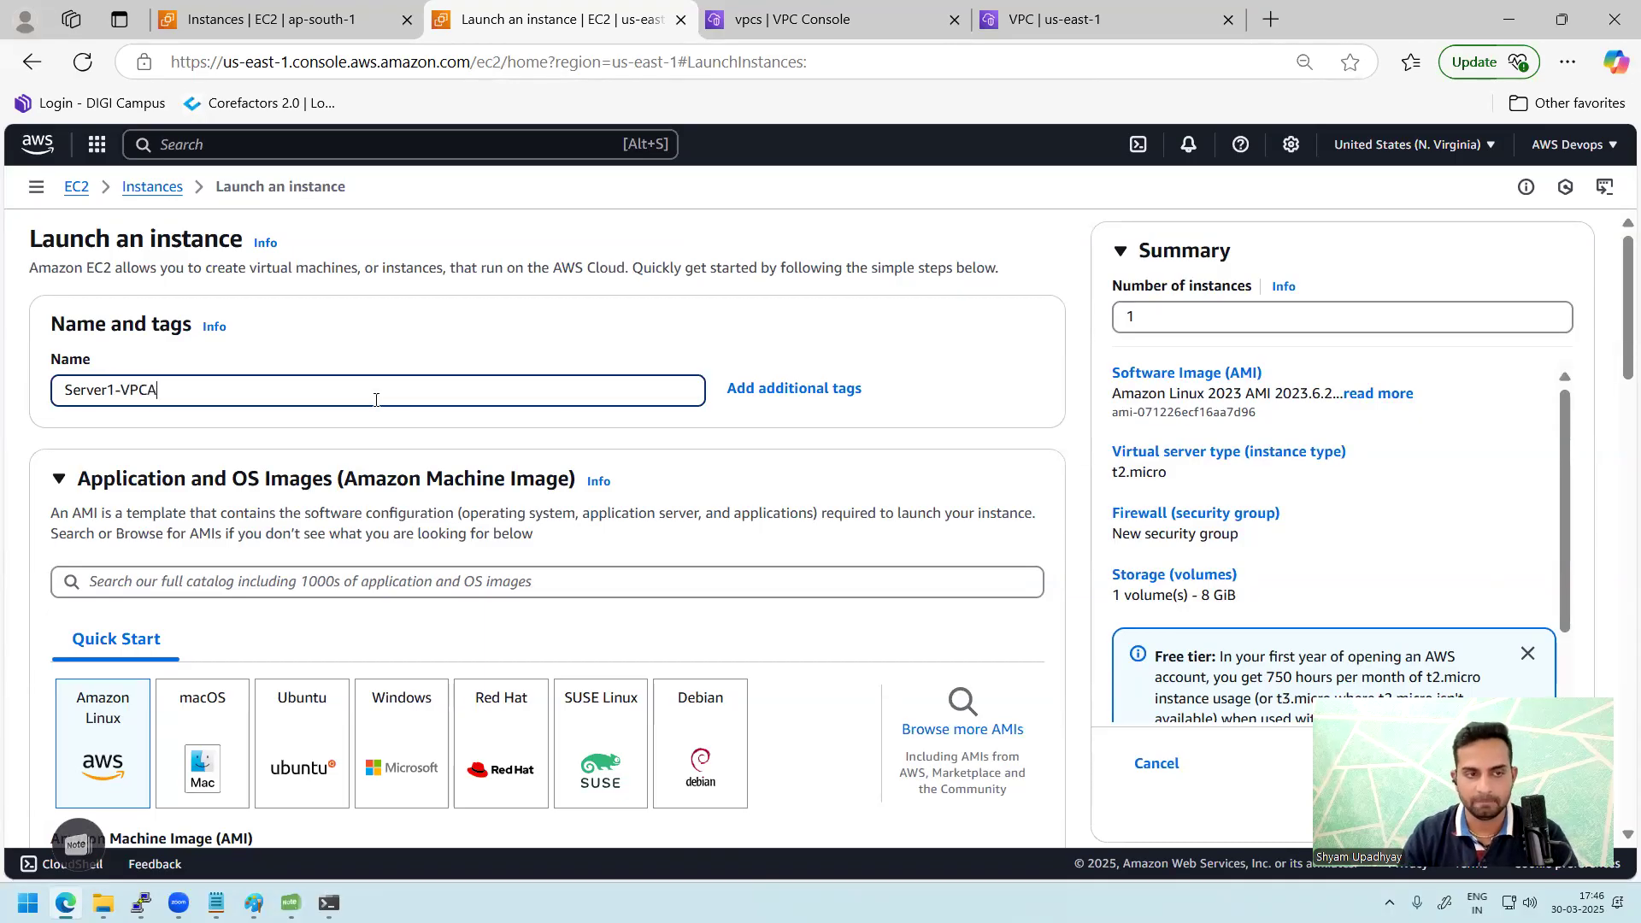
- Choose Red Hat as the operating system image for the Server1-VPCA instance
scroll(691, 555, down, 2)
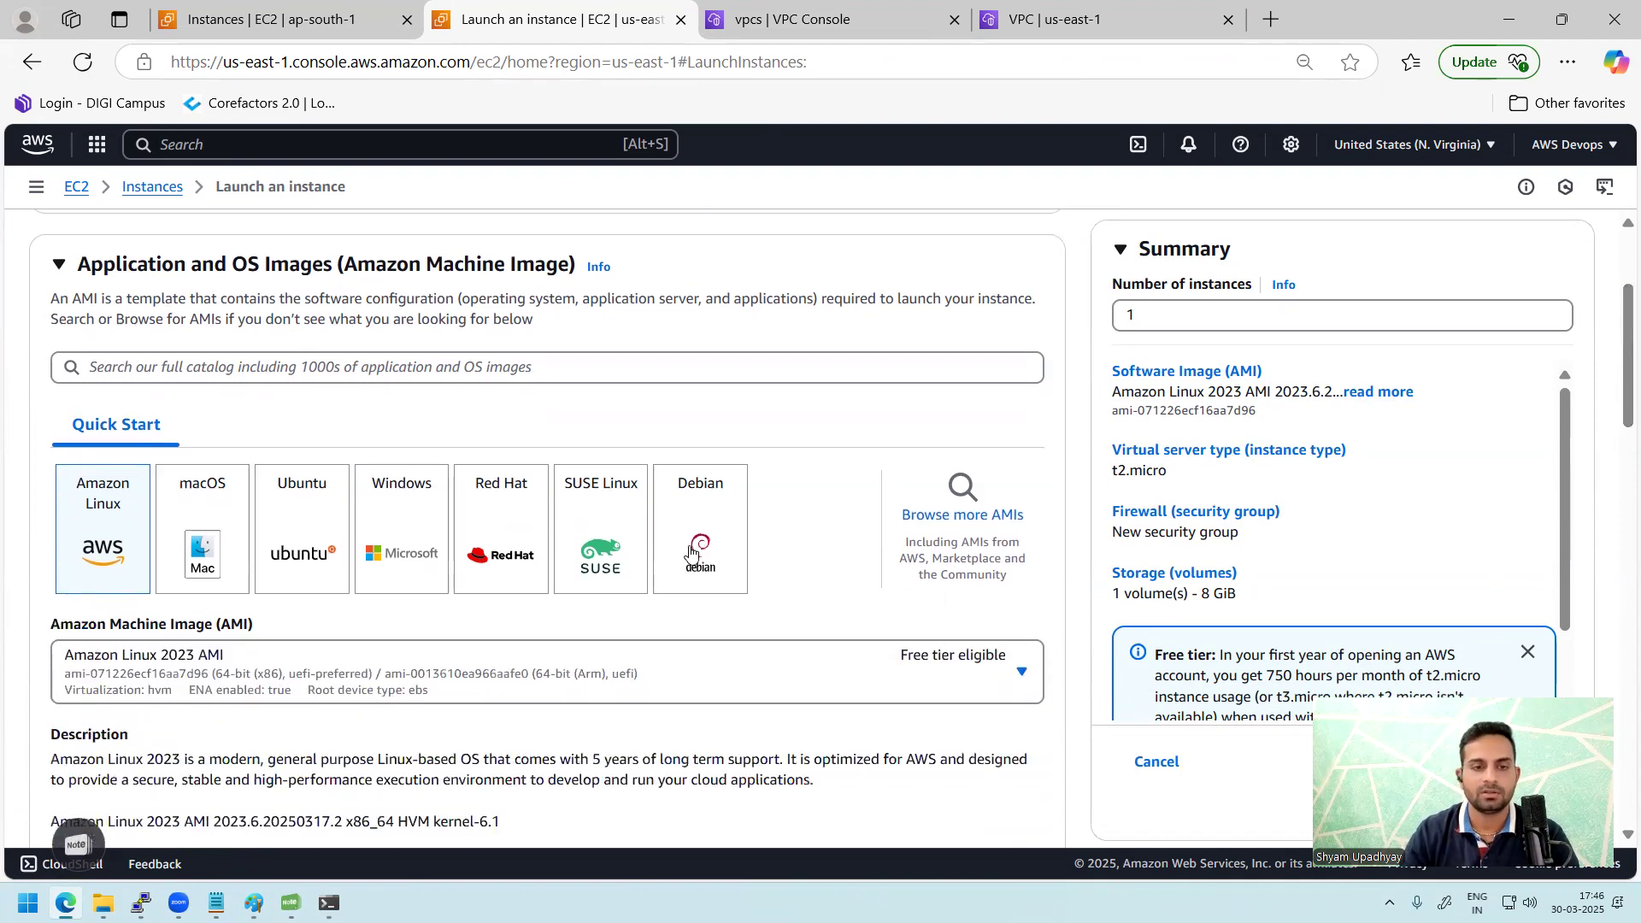
click(513, 547)
drag(1624, 413, 1604, 590)
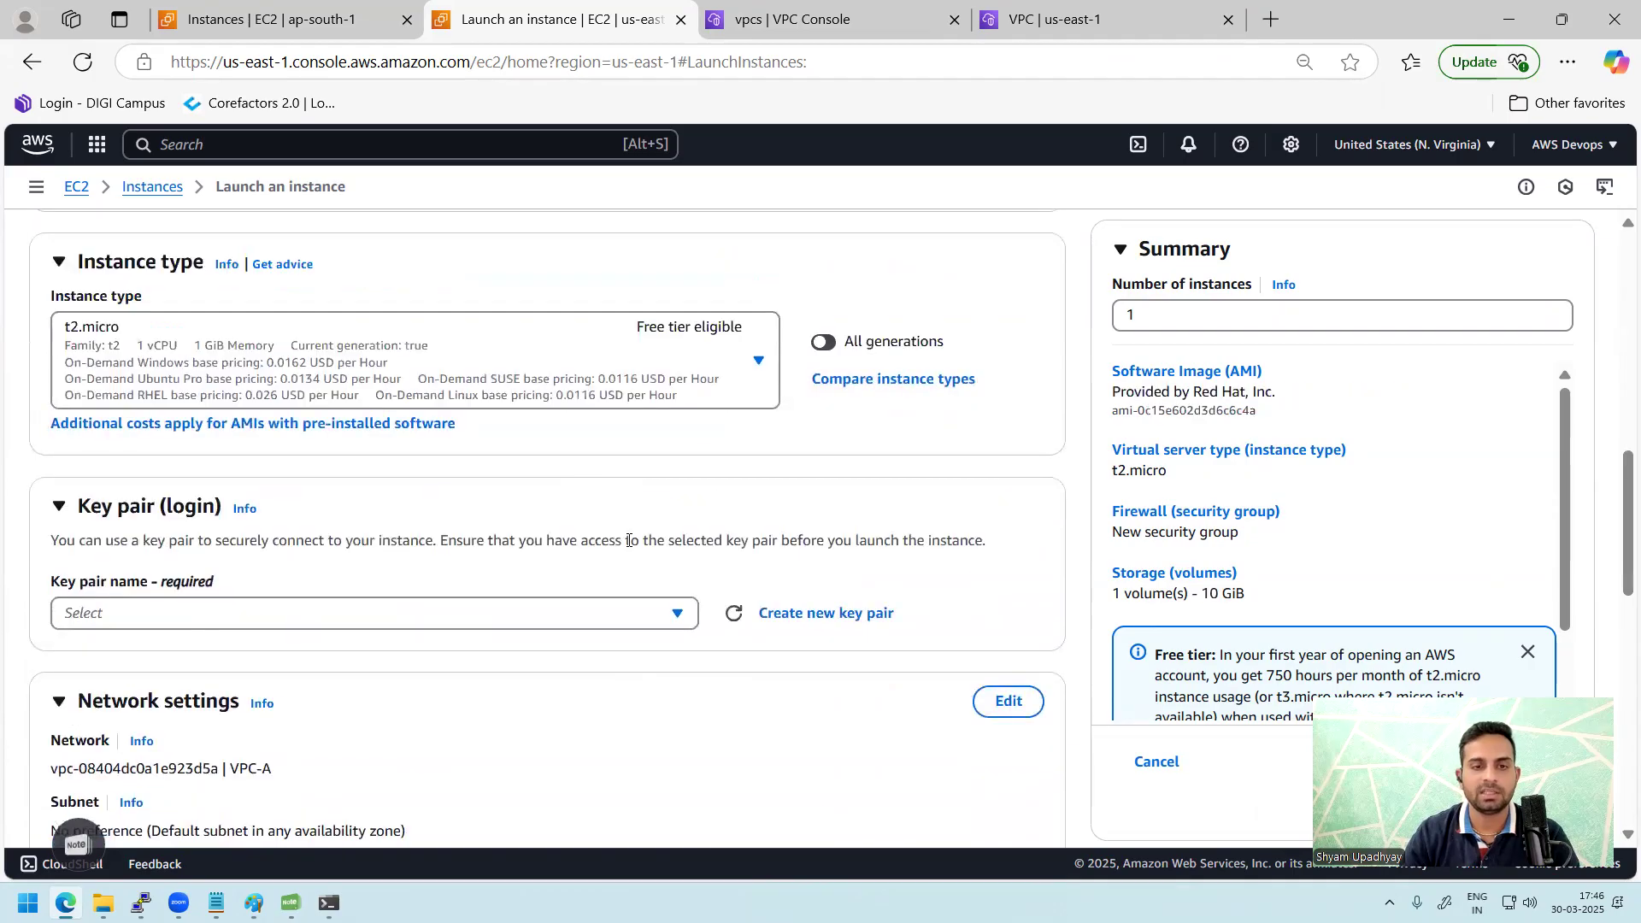
- Create an RSA key pair named "north-virginia" in .pem format for the instance login
click(603, 624)
click(795, 617)
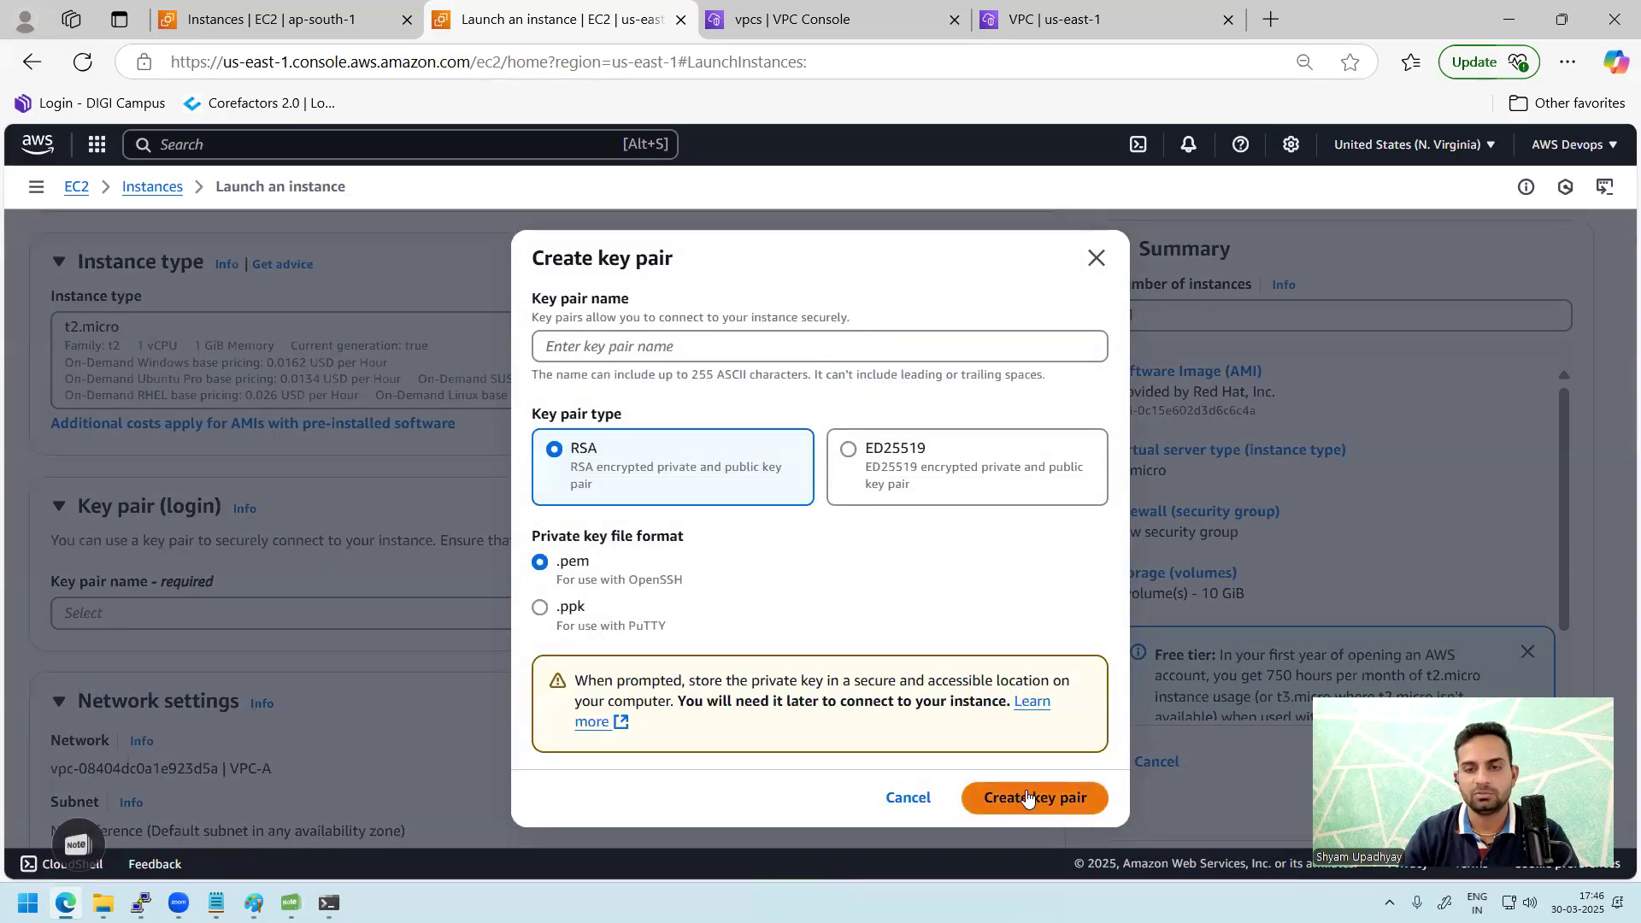
click(719, 355)
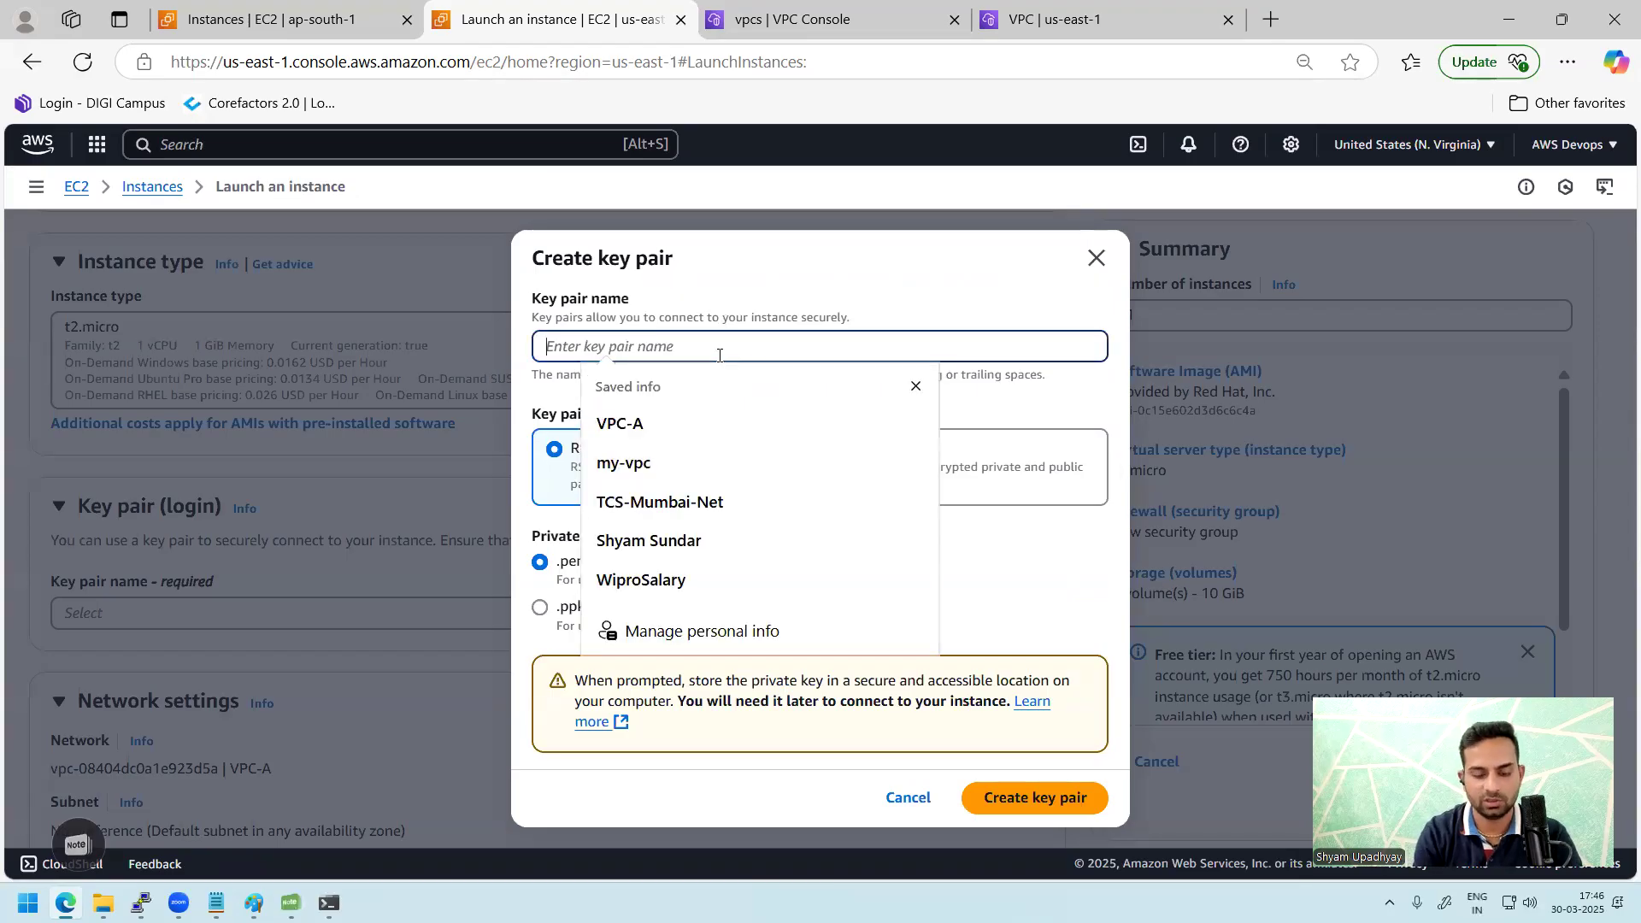
text(no)
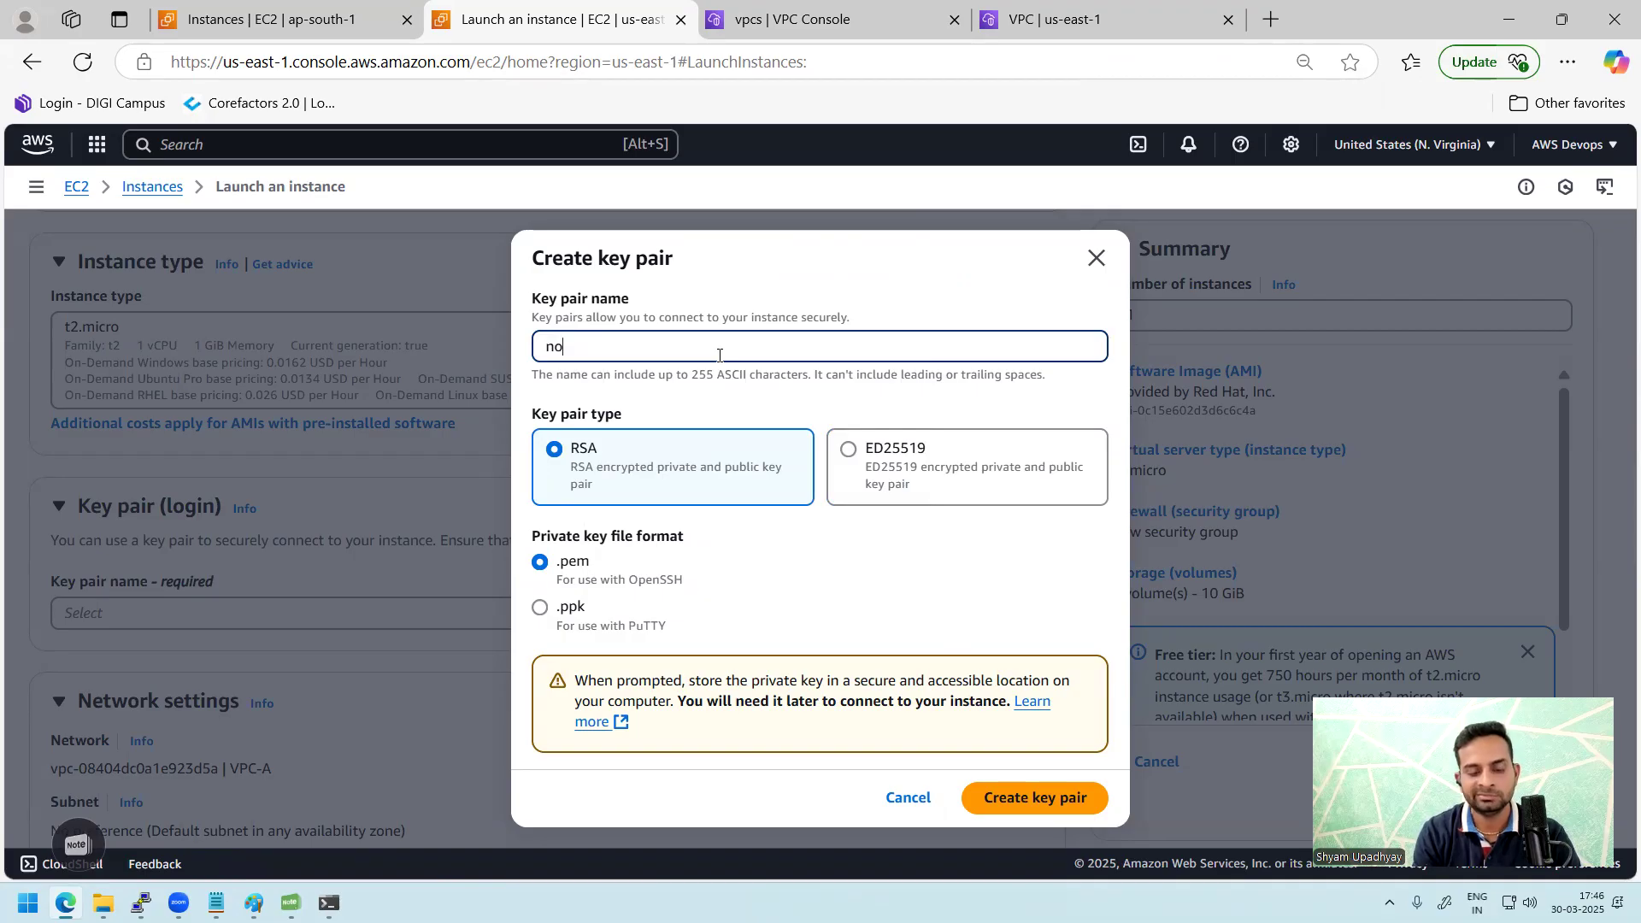
text(rth-virginia)
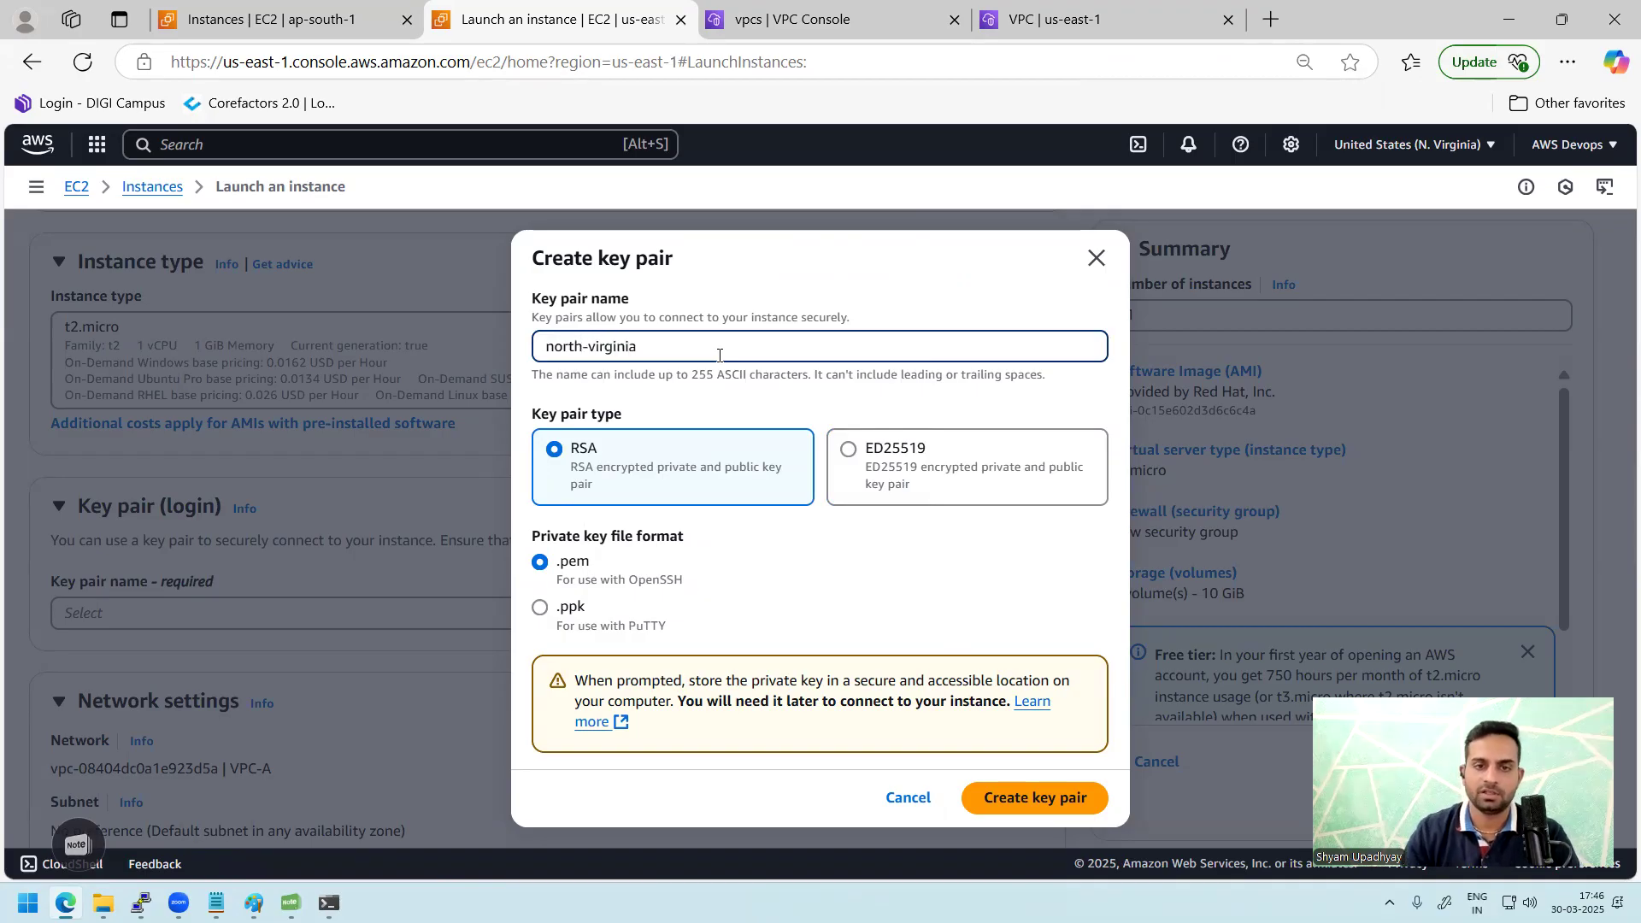
click(1014, 804)
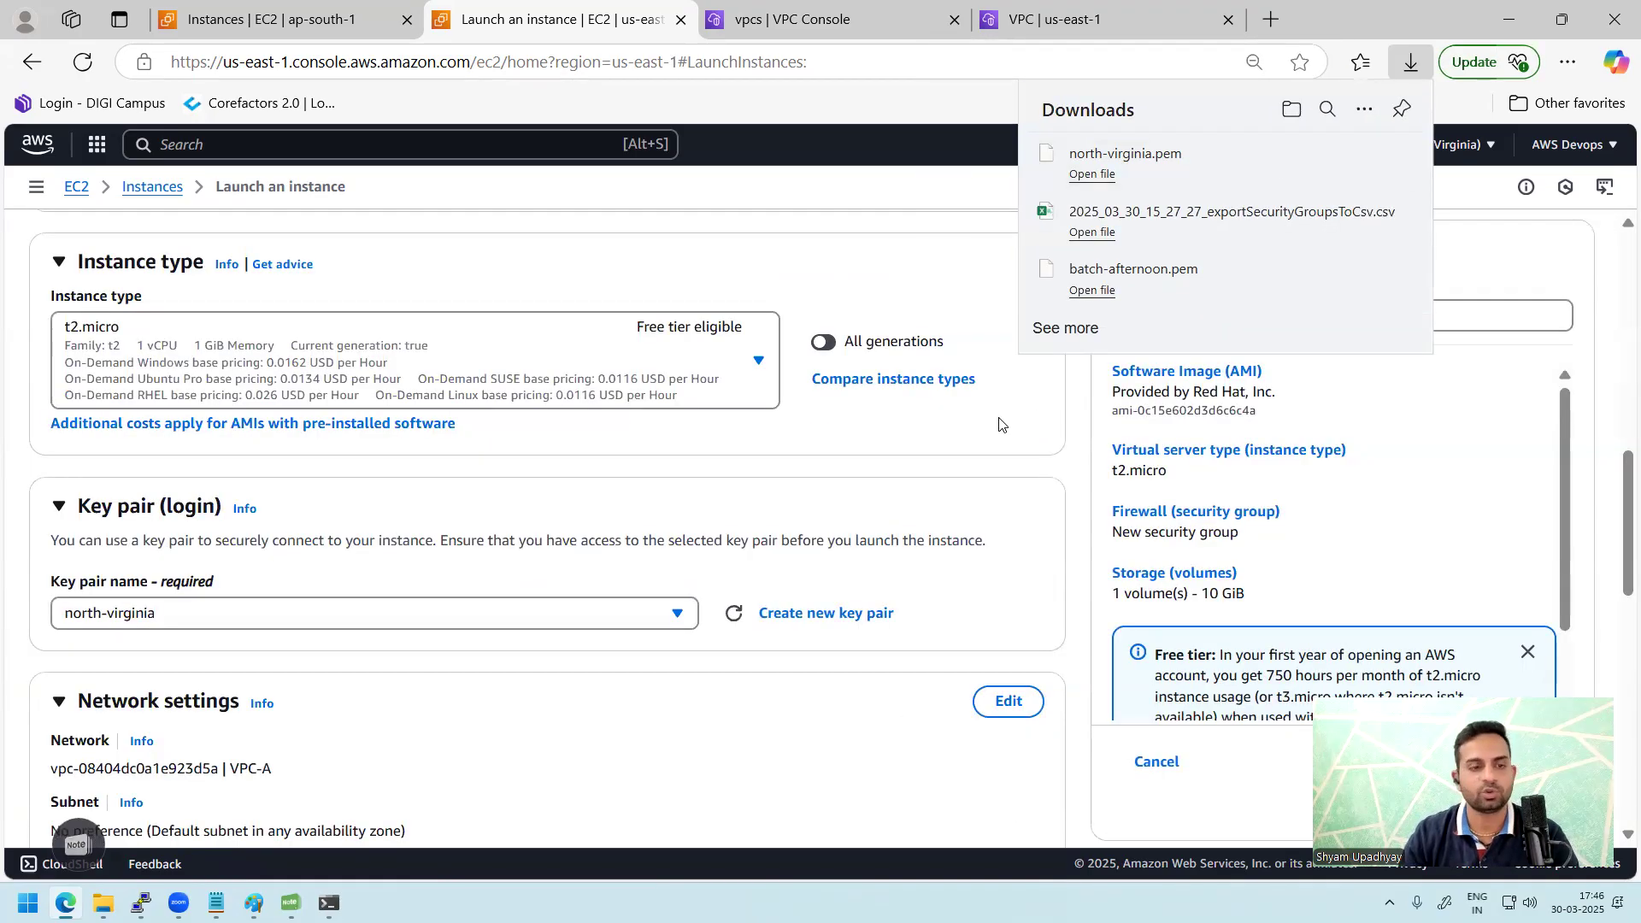
- Launch the instance with the existing default security group and return to the instances list
drag(1617, 460, 1619, 584)
click(532, 555)
click(385, 625)
click(257, 696)
drag(1616, 563, 1616, 743)
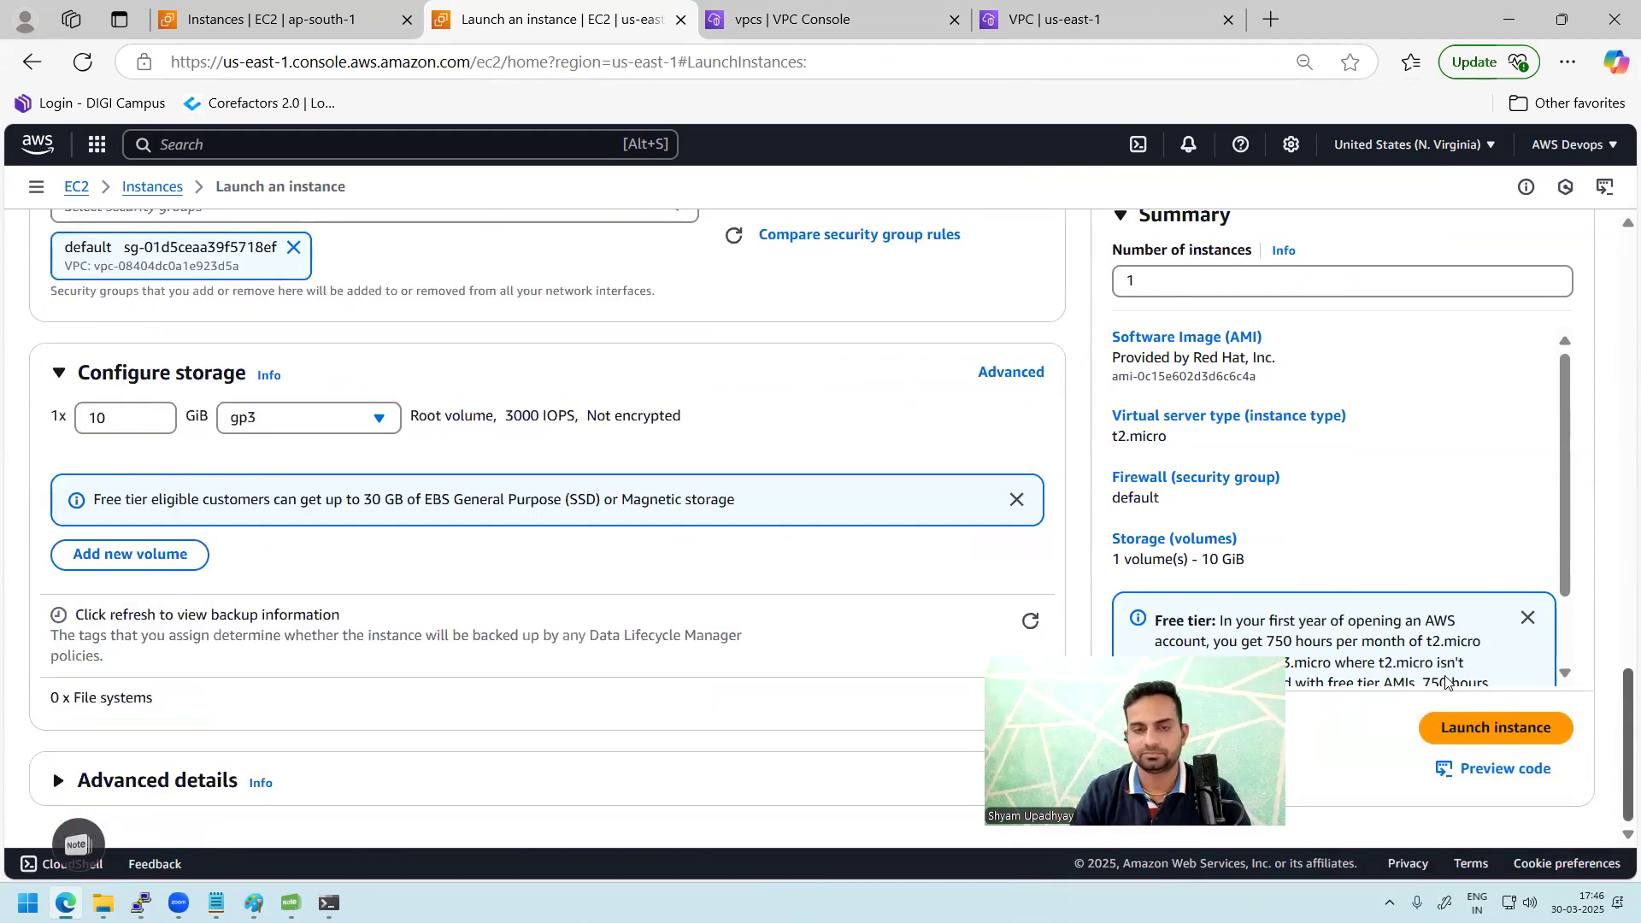
click(152, 187)
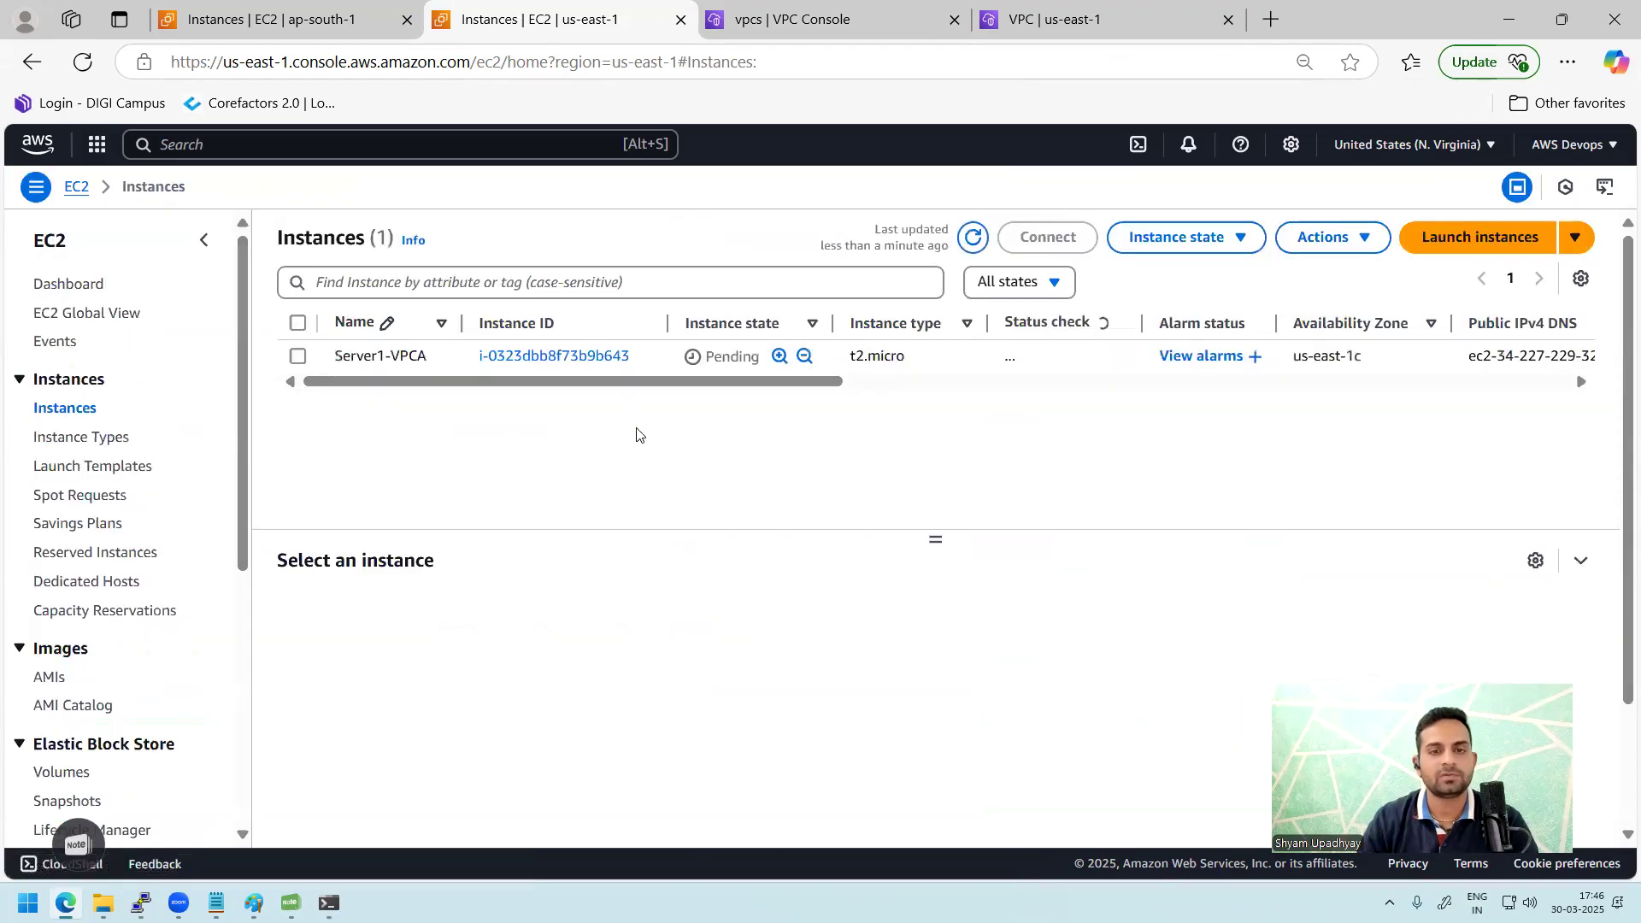
- Open the inbound rules of Server1-VPCA's default security group for editing
click(960, 361)
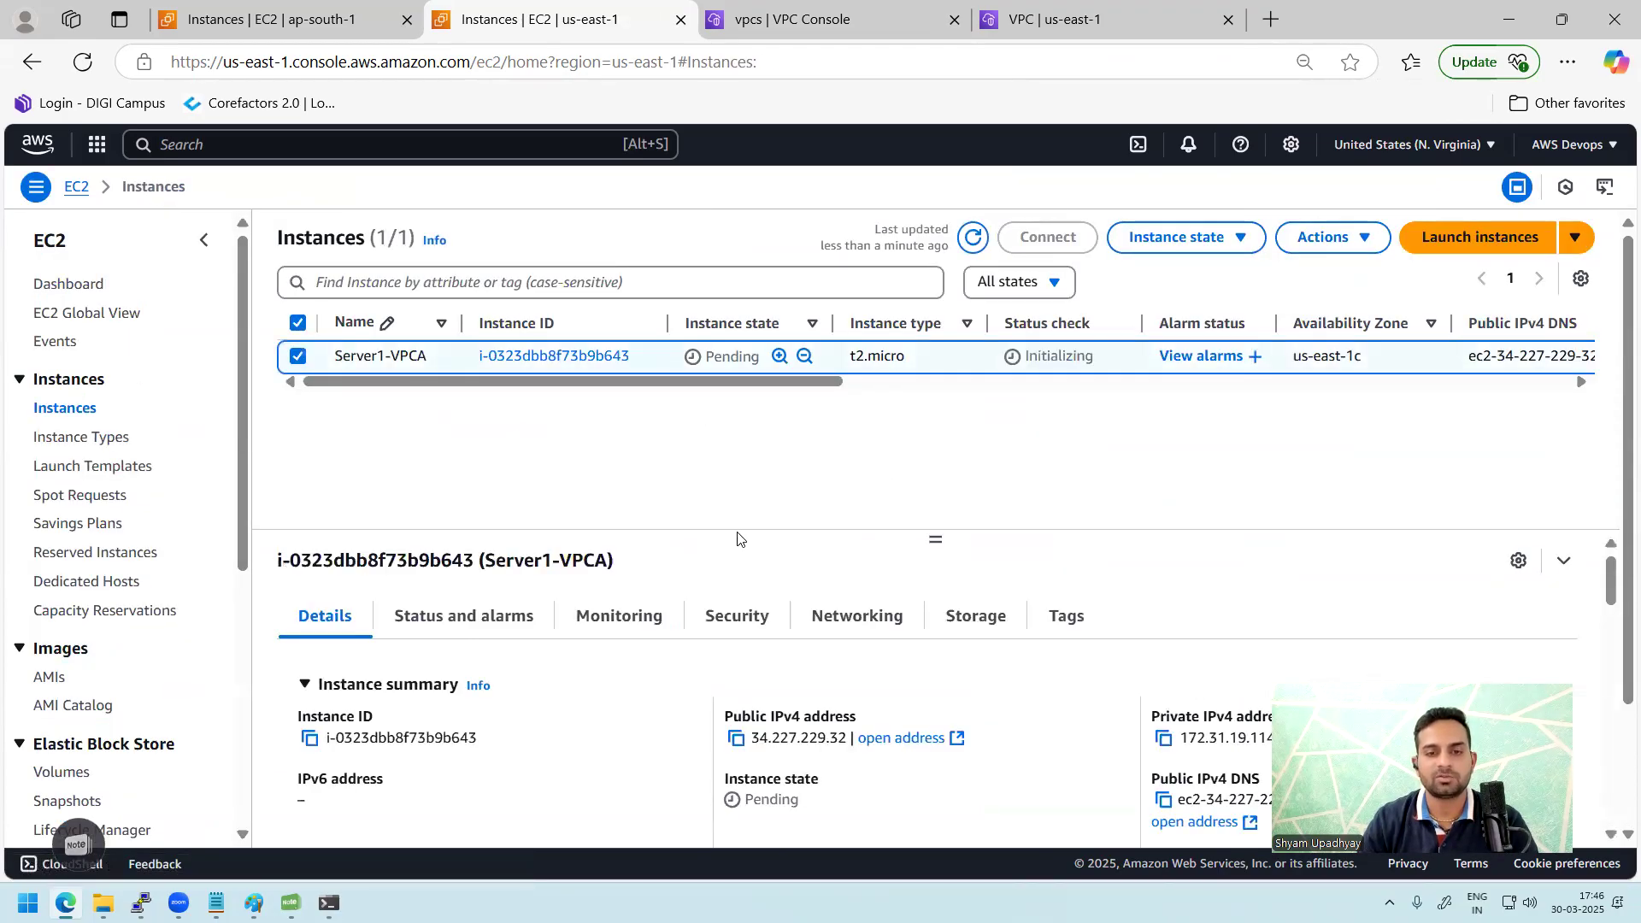
drag(936, 535, 939, 470)
click(746, 564)
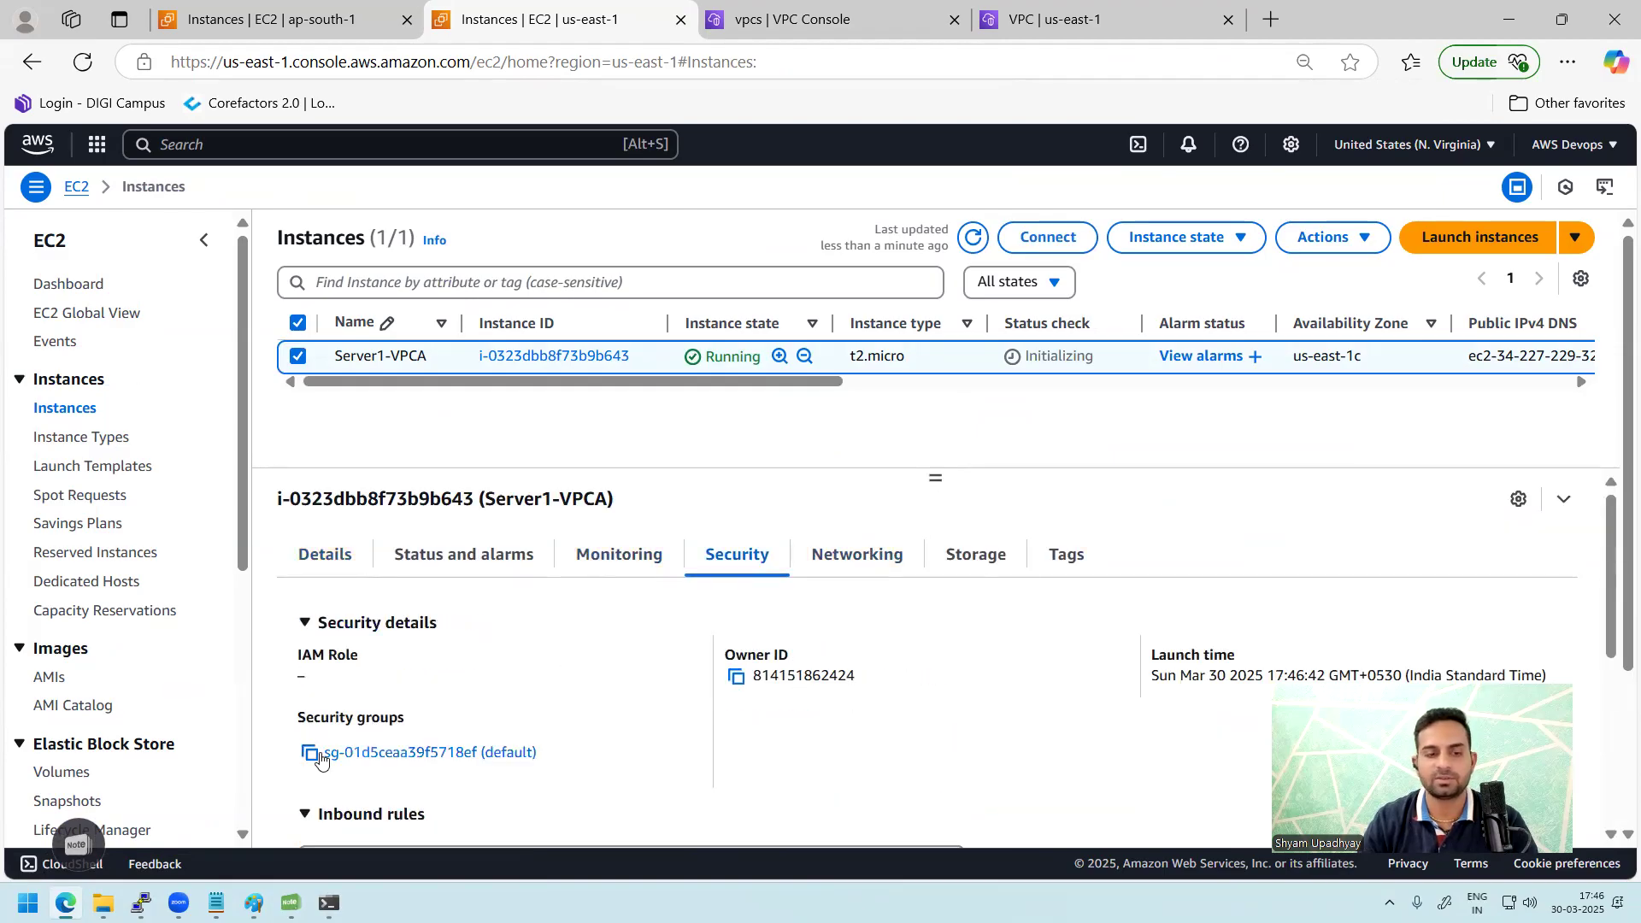
click(424, 751)
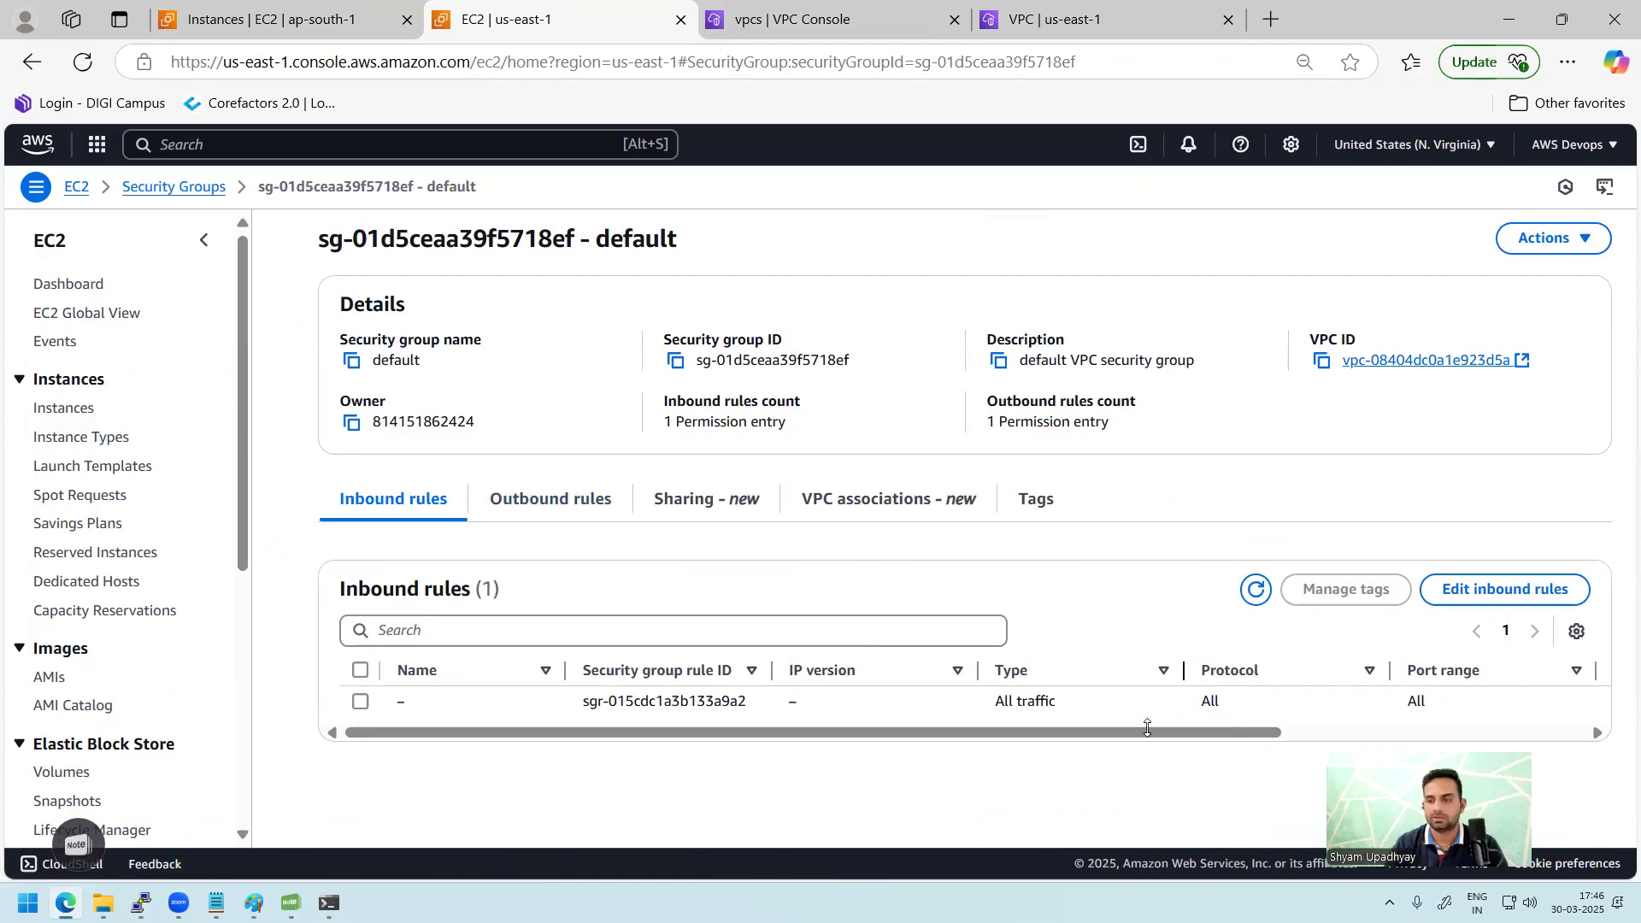
drag(1147, 728, 1337, 728)
click(1503, 588)
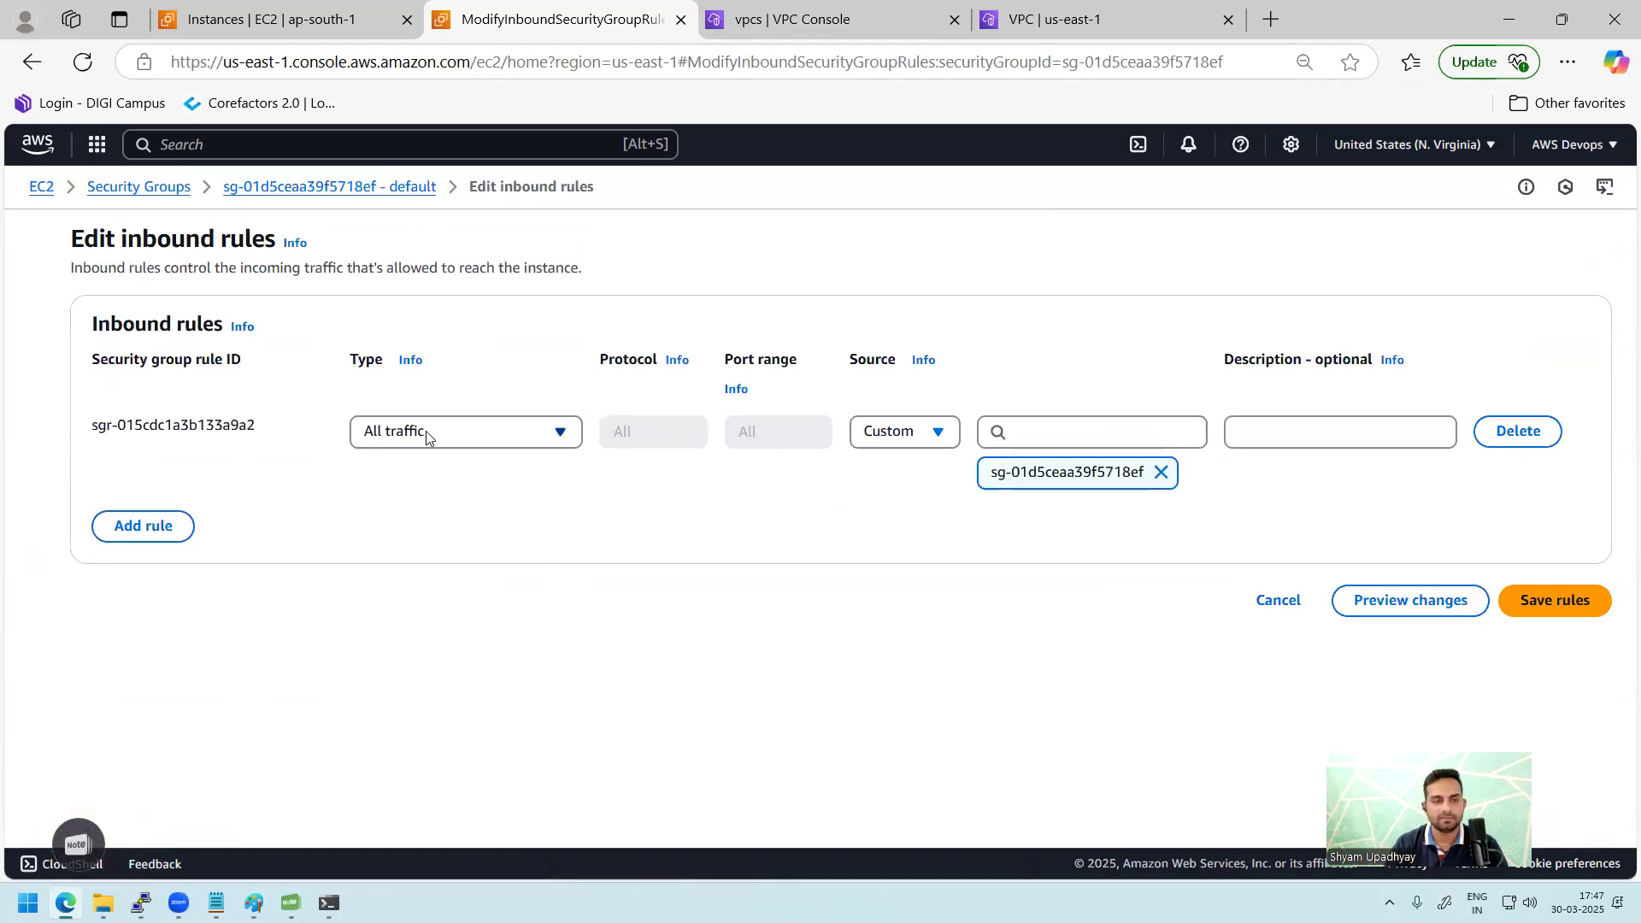
- Replace the inbound rule with one allowing All traffic from 0.0.0.0/0, save it, and return to Server1-VPCA's instance details
click(1517, 430)
click(143, 432)
click(465, 437)
click(512, 743)
click(986, 433)
click(1091, 505)
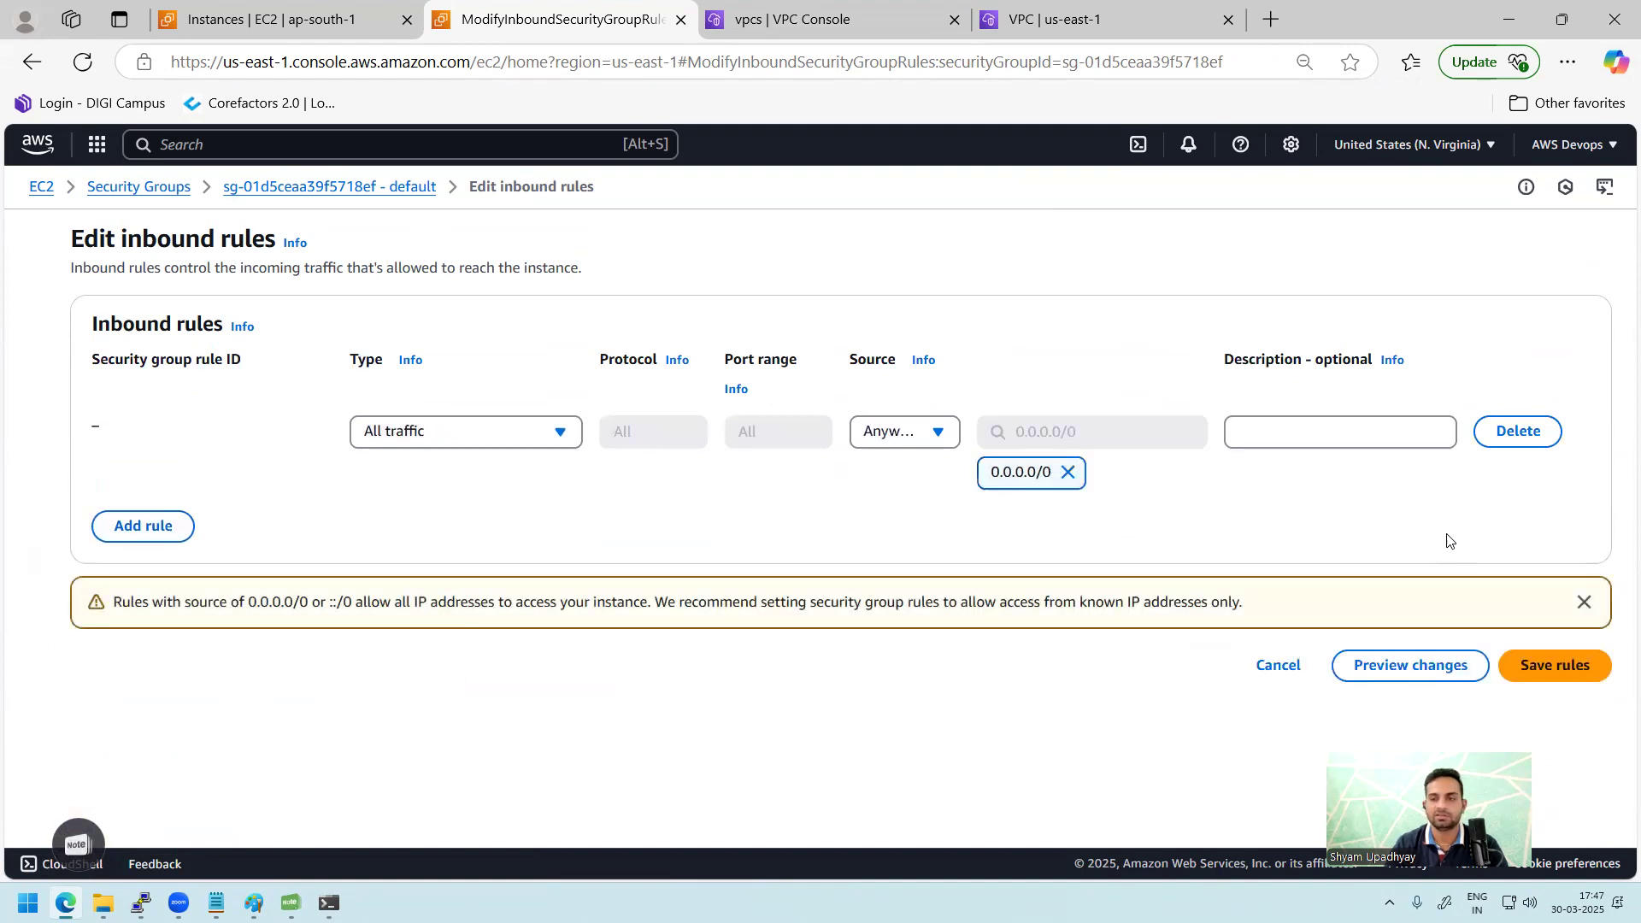
click(1558, 669)
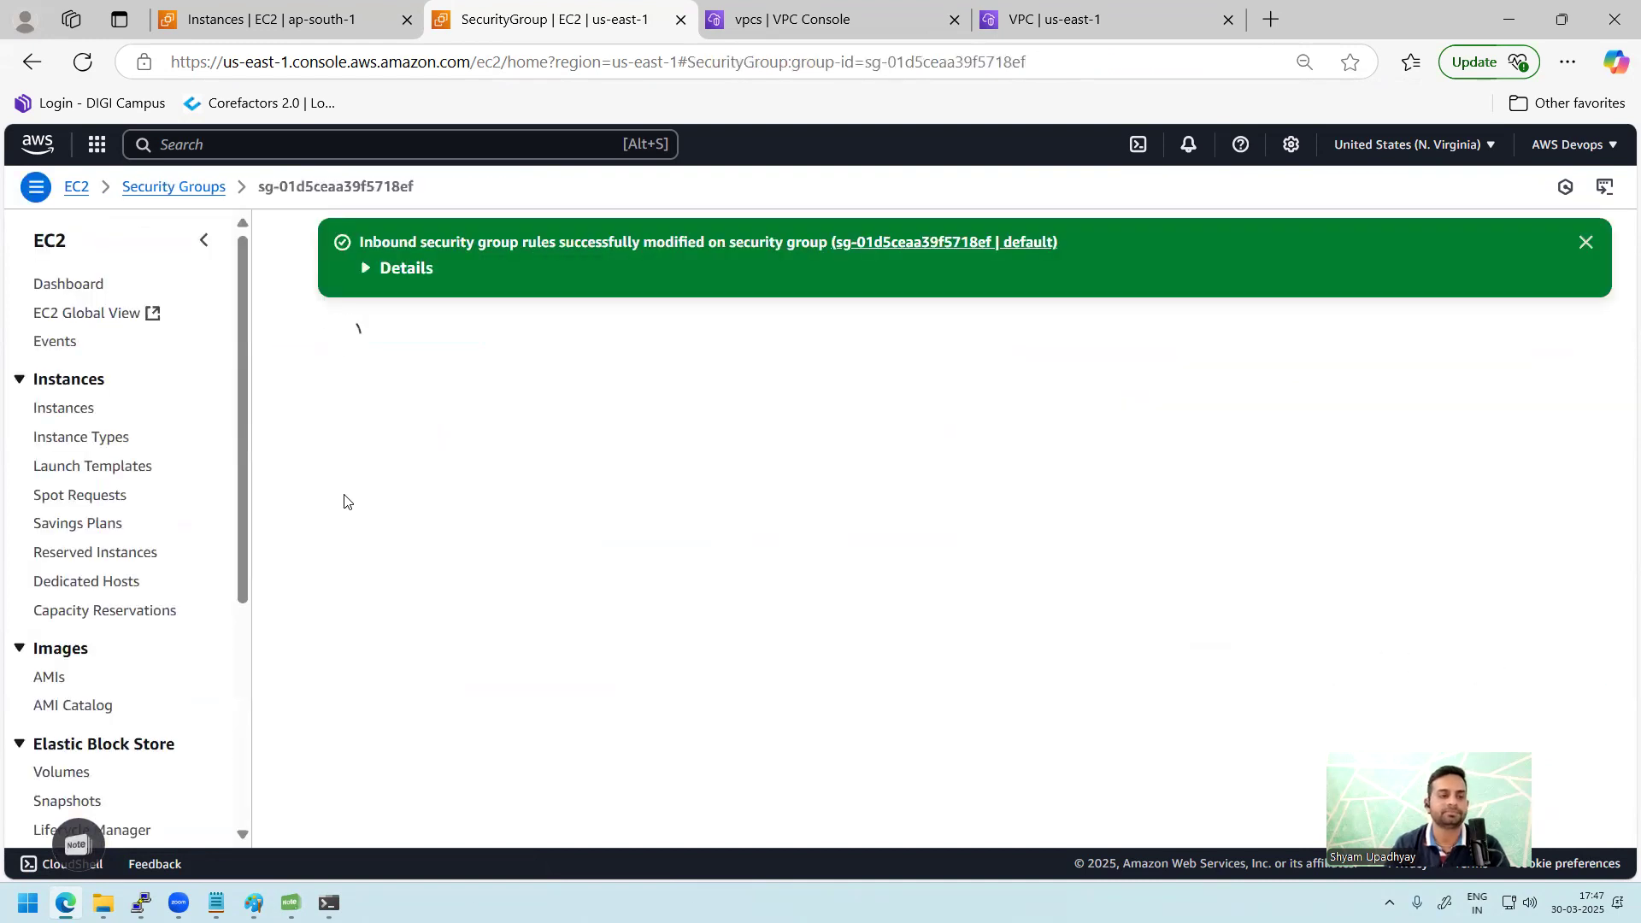
click(49, 413)
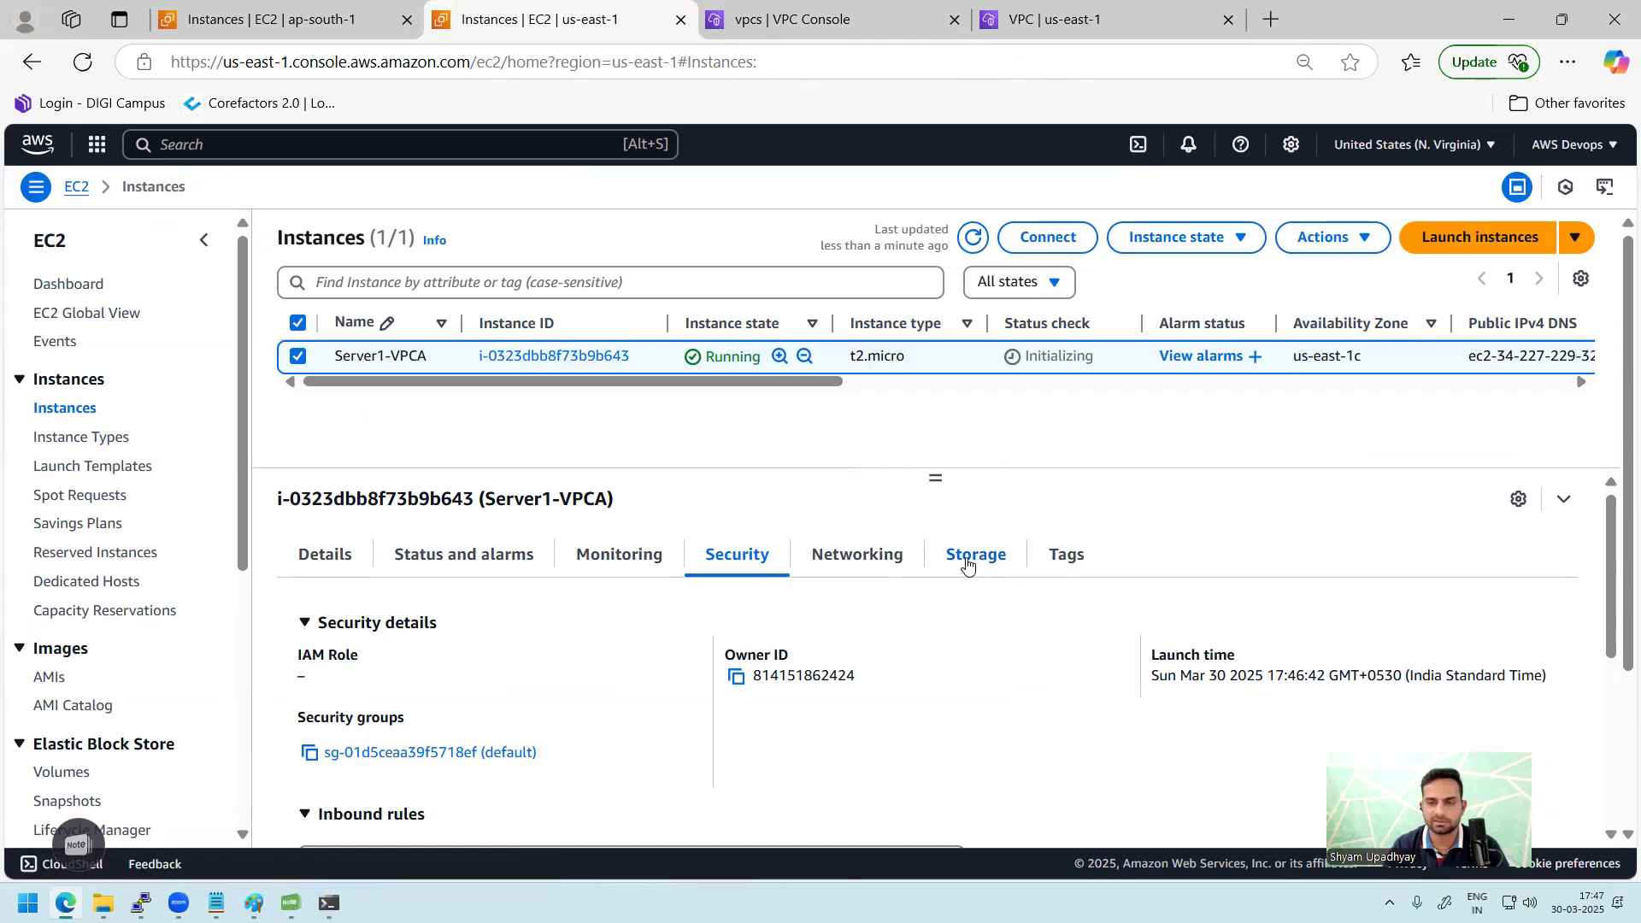
click(351, 555)
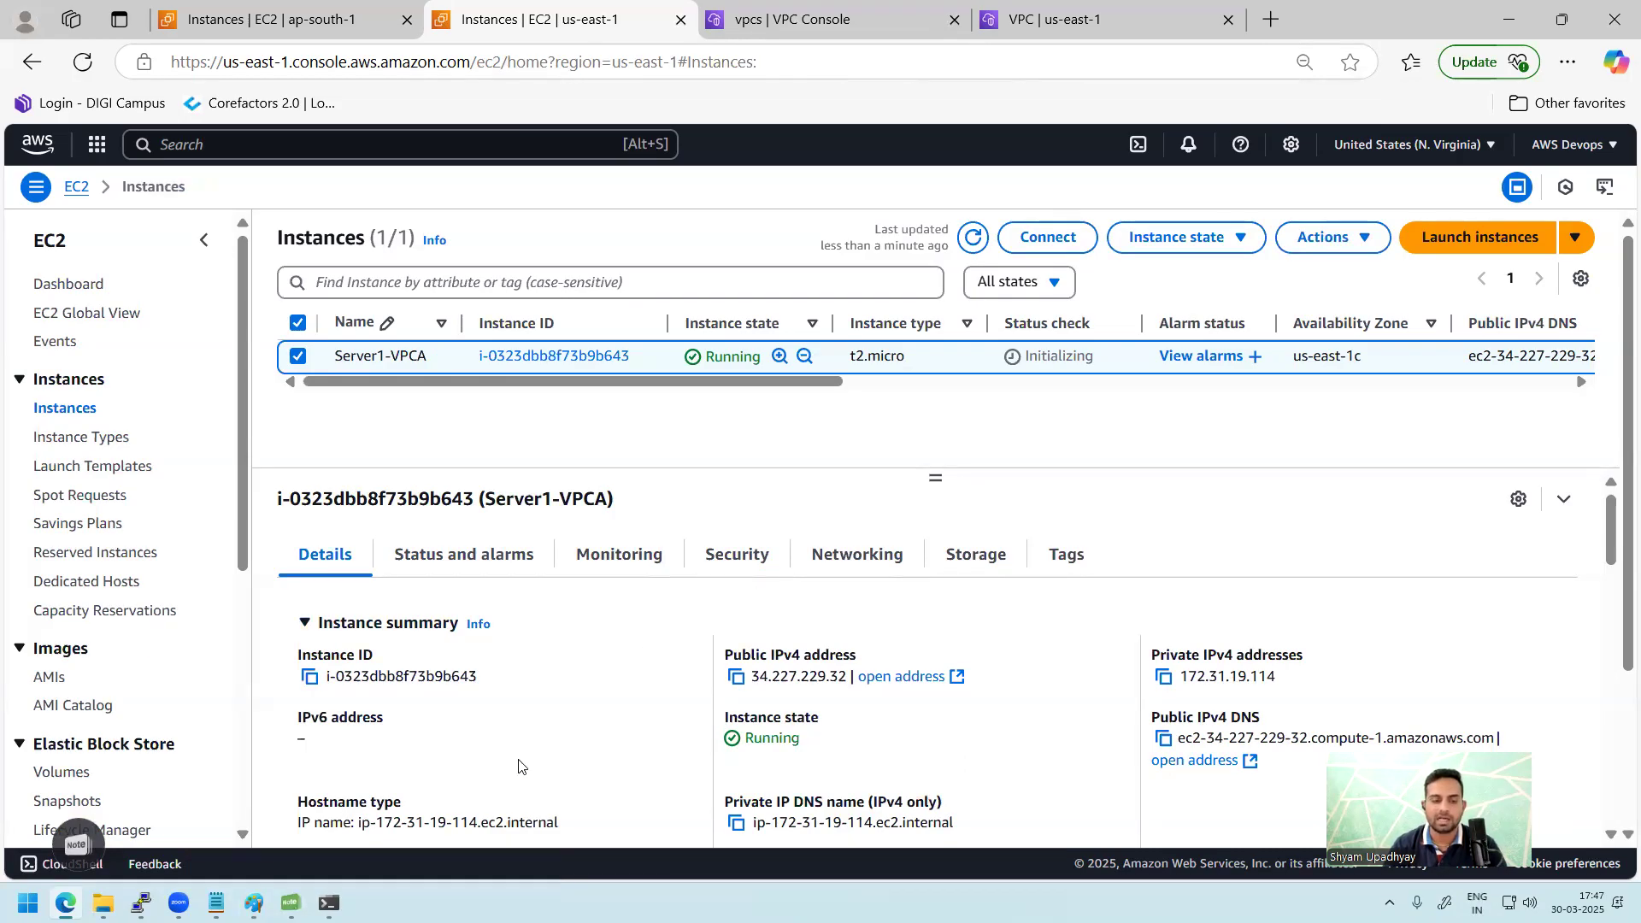
- Switch to Paint and draw a small blue circle with a cross inside between VPC-A and VPC-B in the diagram
click(254, 903)
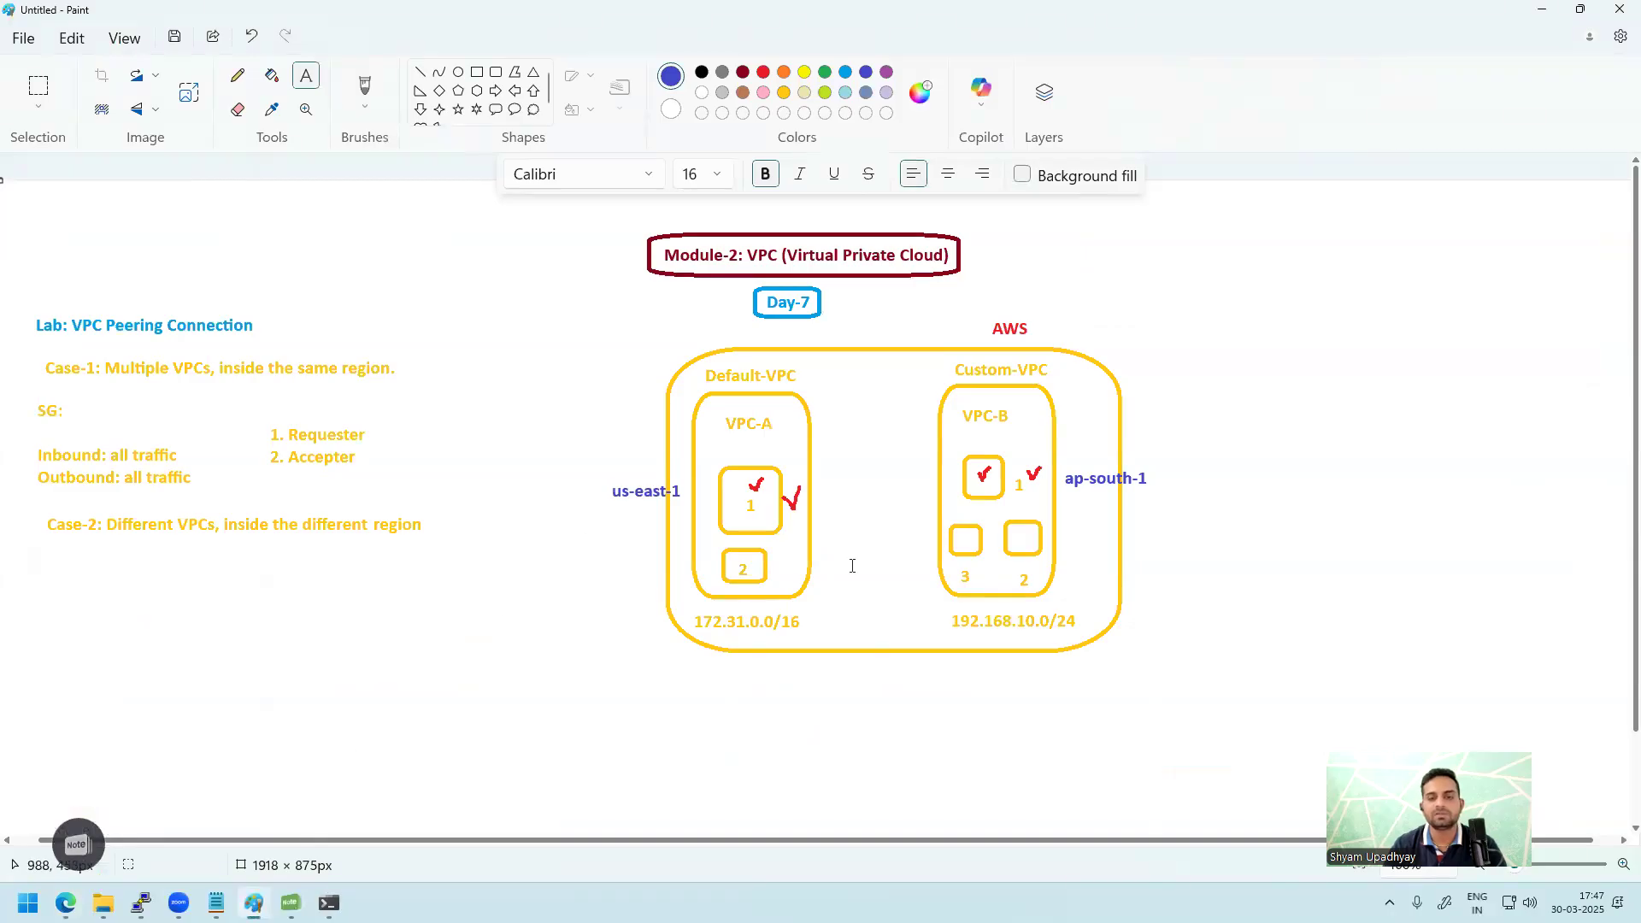
click(458, 73)
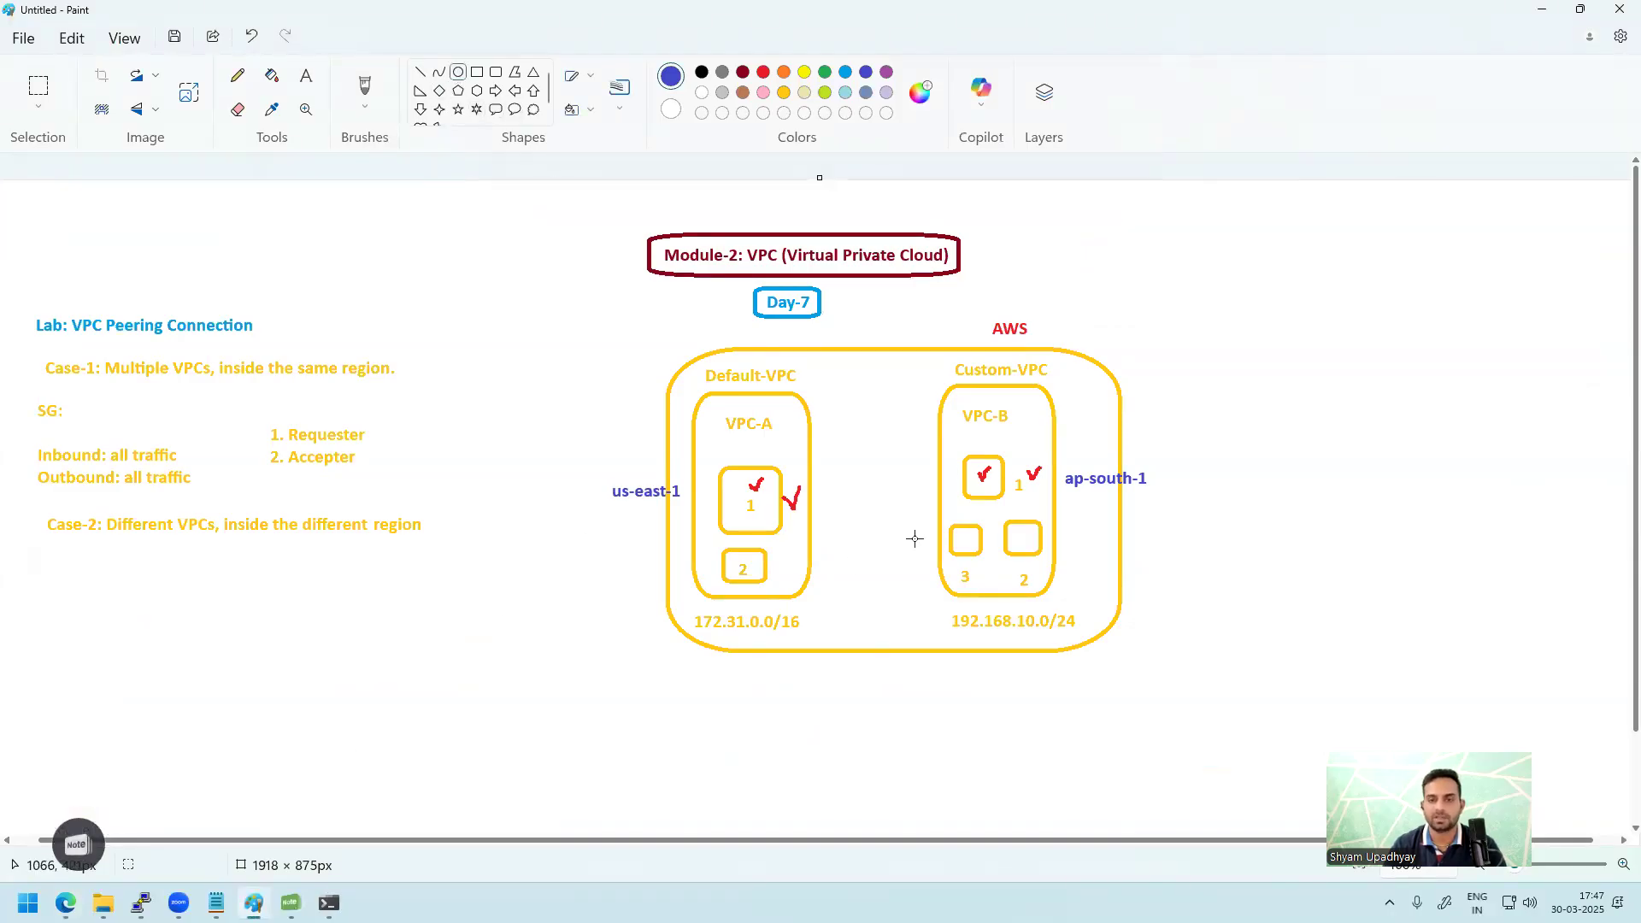
mouse_move(858, 468)
mouse_down()
mouse_move(896, 504)
mouse_move(866, 494)
mouse_move(885, 496)
mouse_up()
click(420, 72)
click(900, 563)
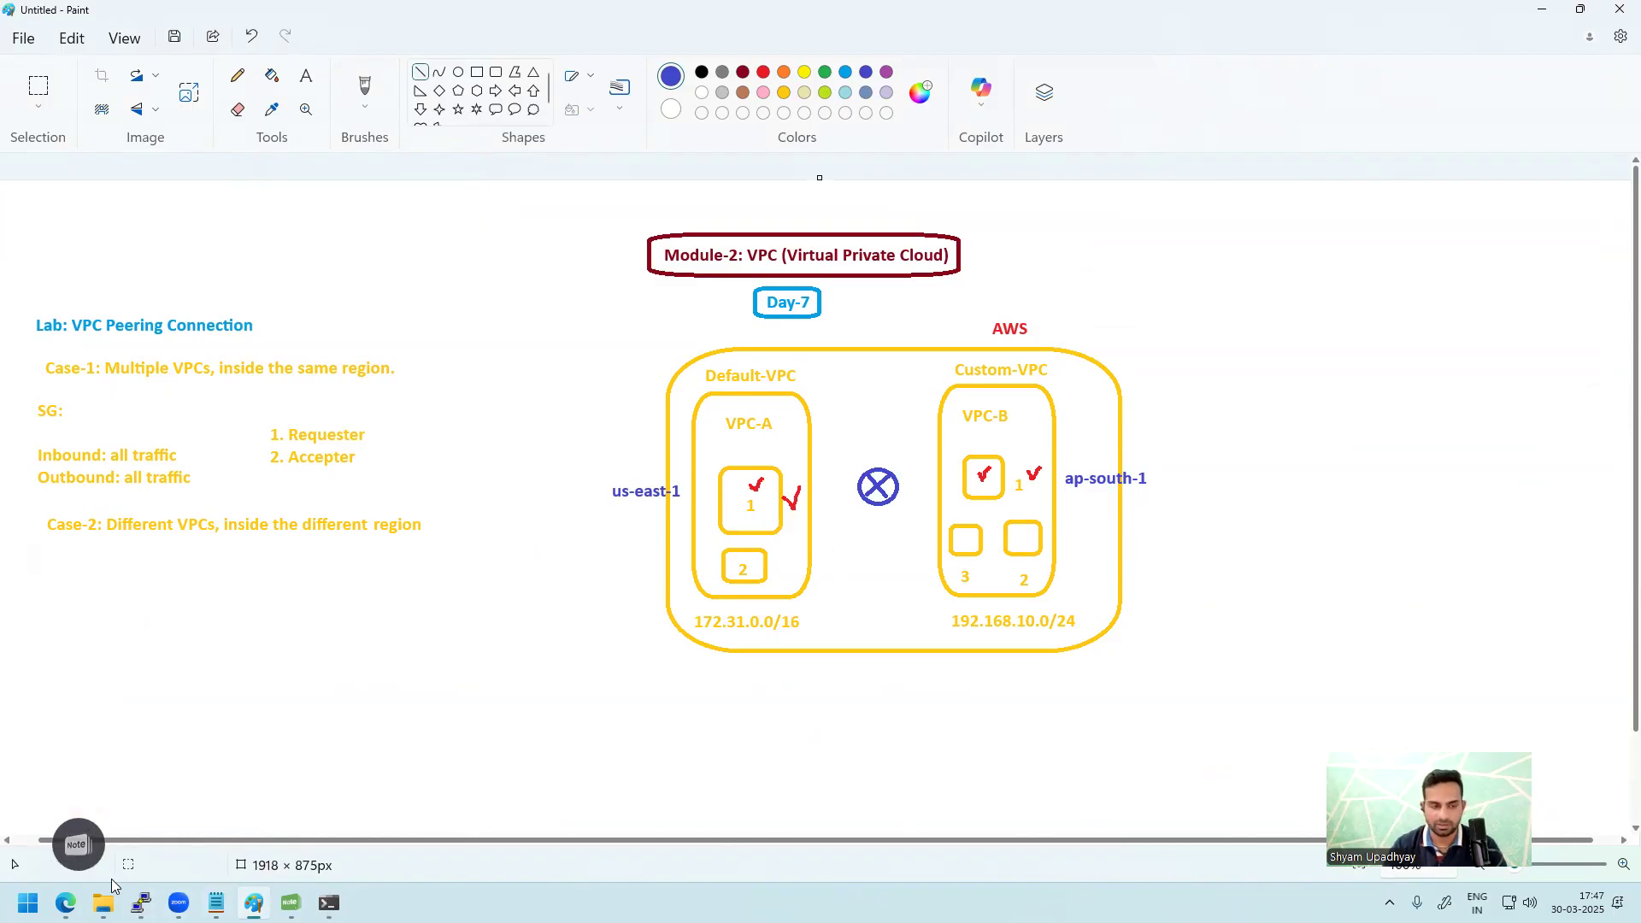
- Switch back to the AWS console and check the N. Virginia VPC list, followed by the Mumbai one
click(65, 903)
click(1074, 17)
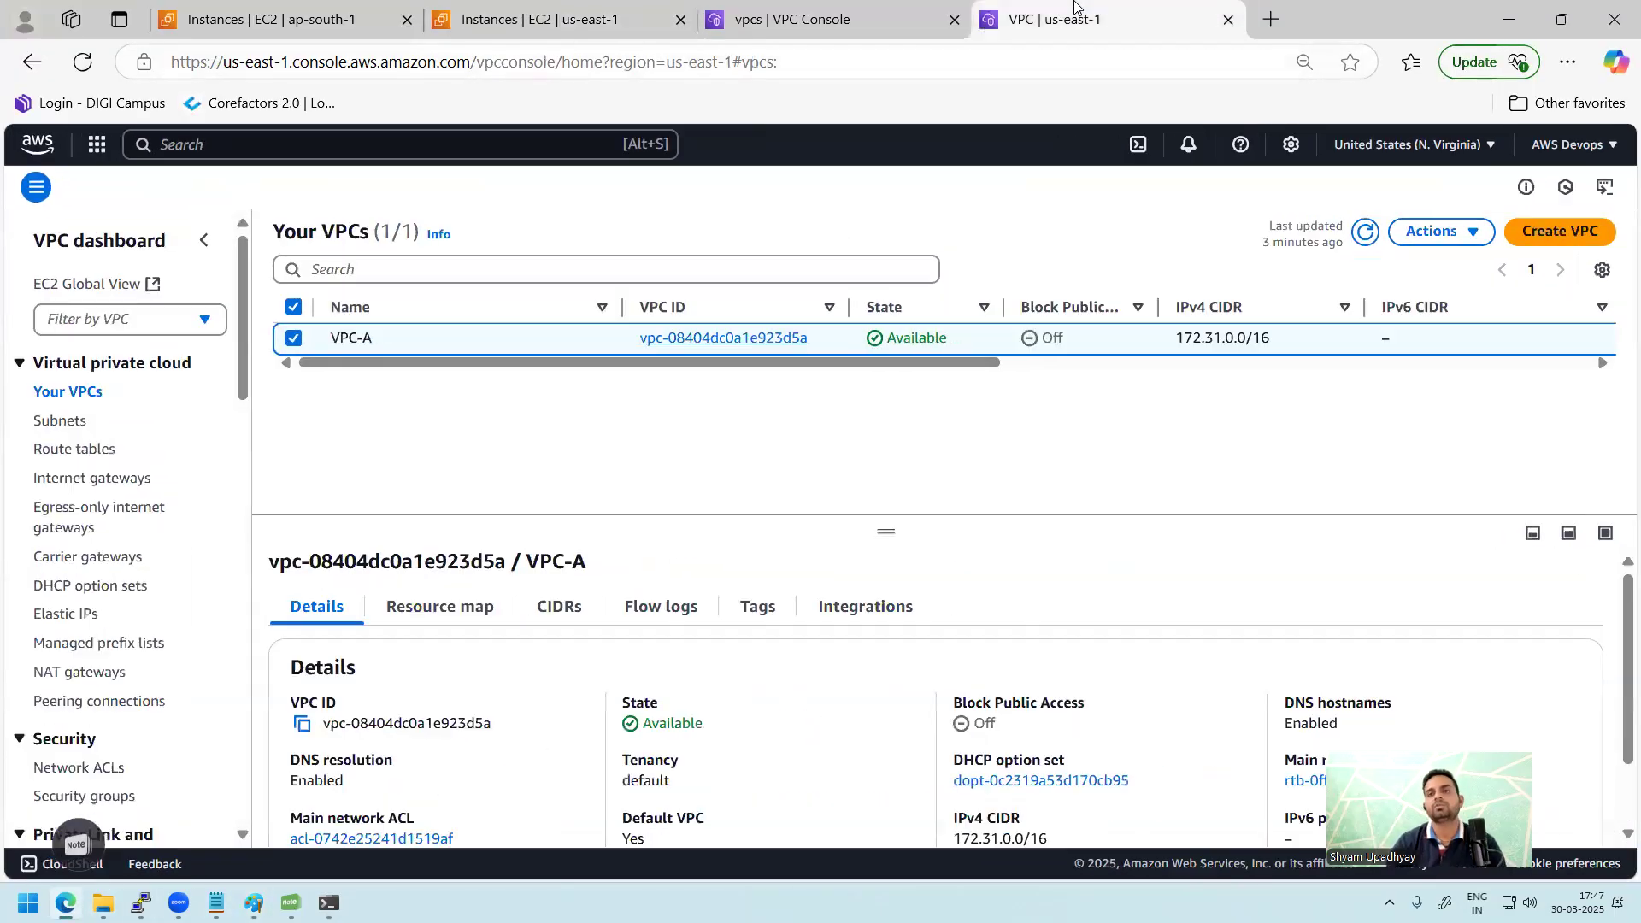
click(769, 20)
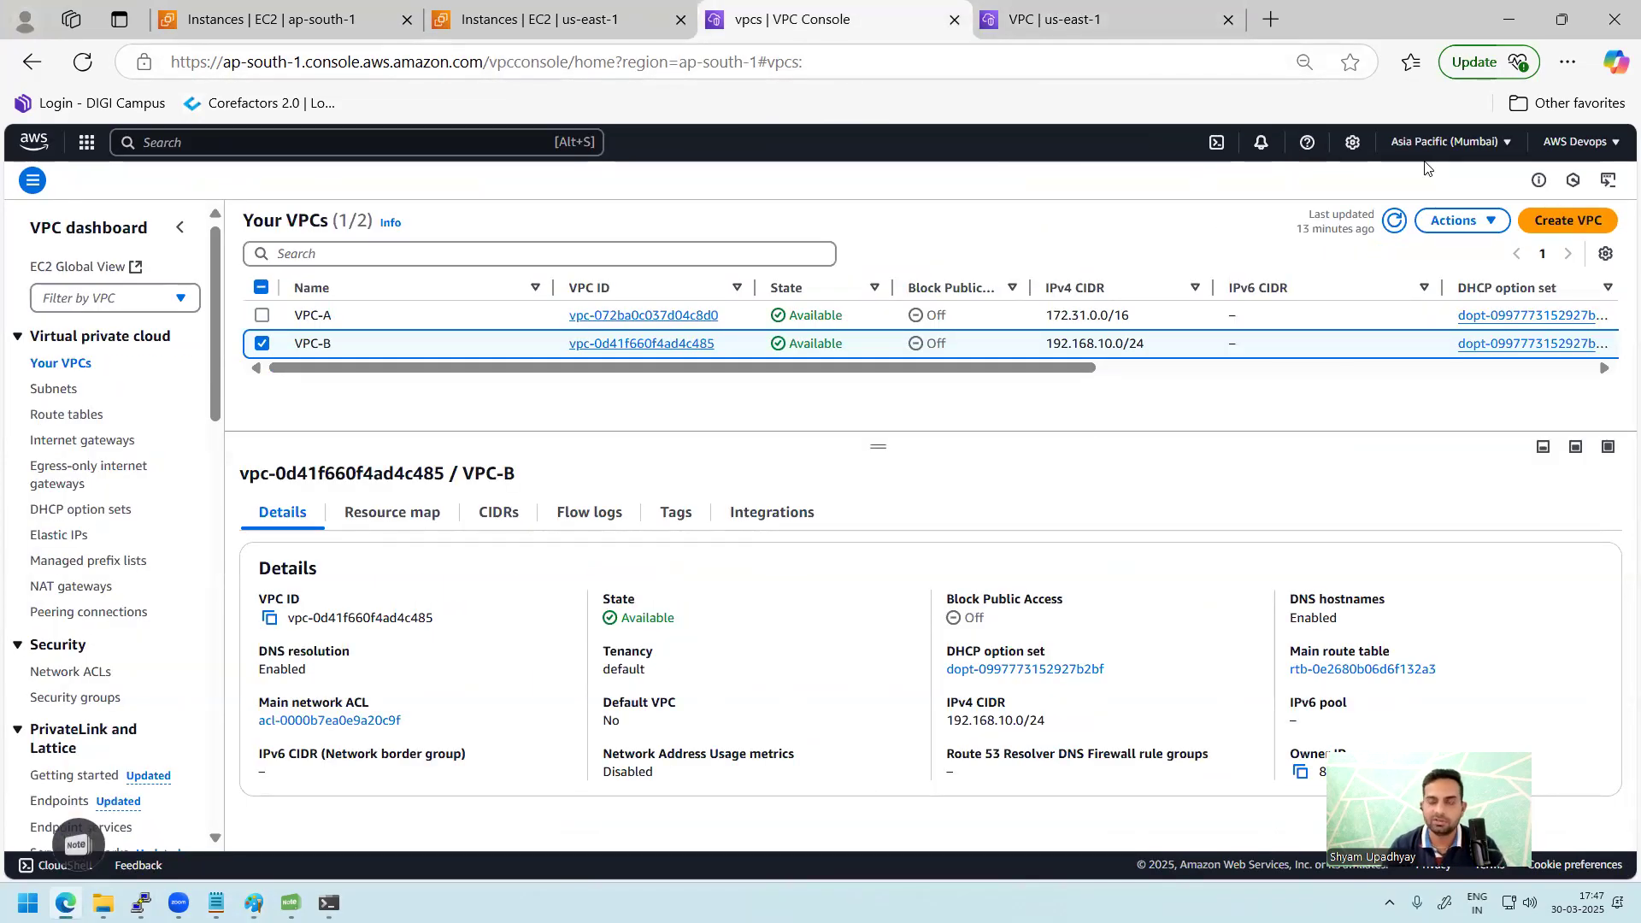
- Start creating a peering connection in the Mumbai region and name it "Mumbai-to-Virginia"
drag(213, 398, 237, 571)
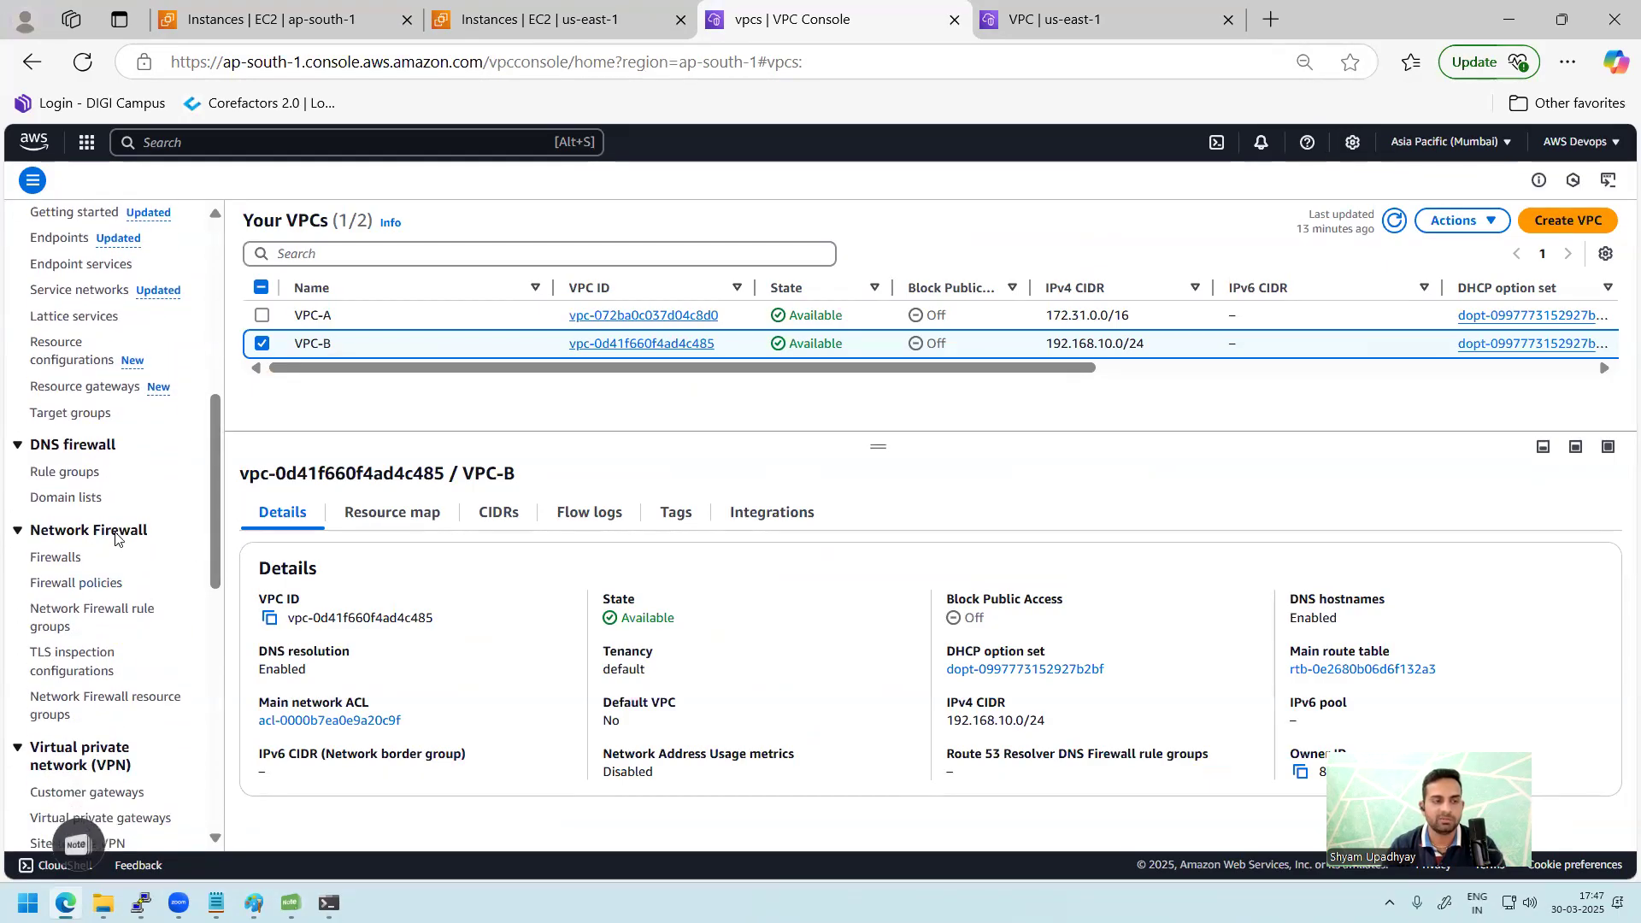
scroll(106, 409, up, 4)
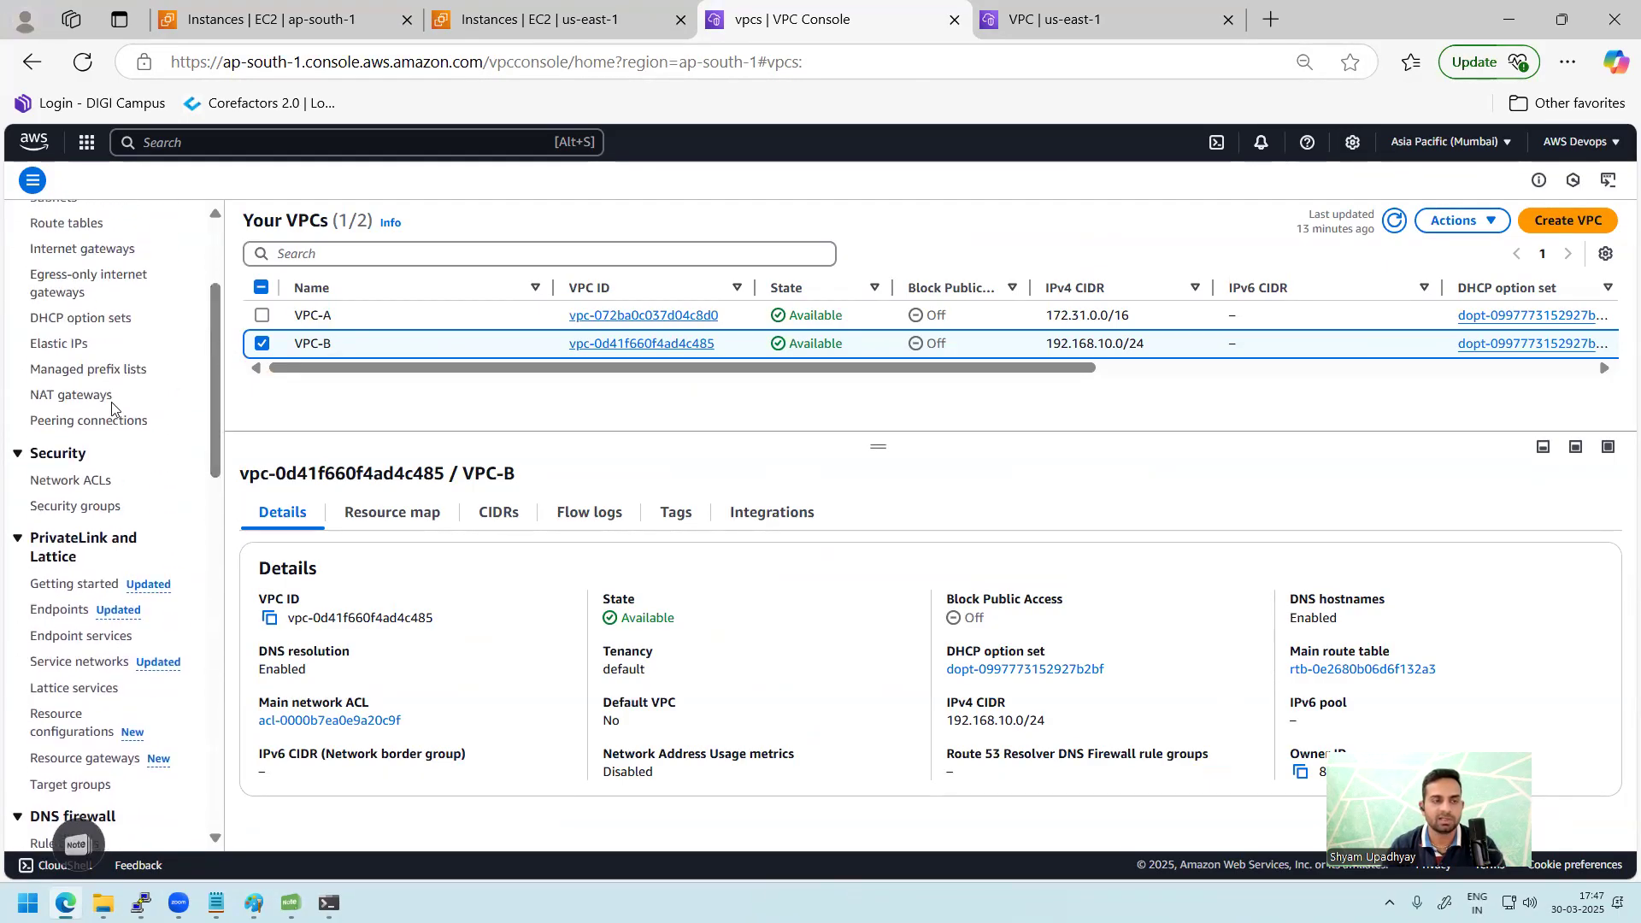
click(85, 420)
click(1517, 224)
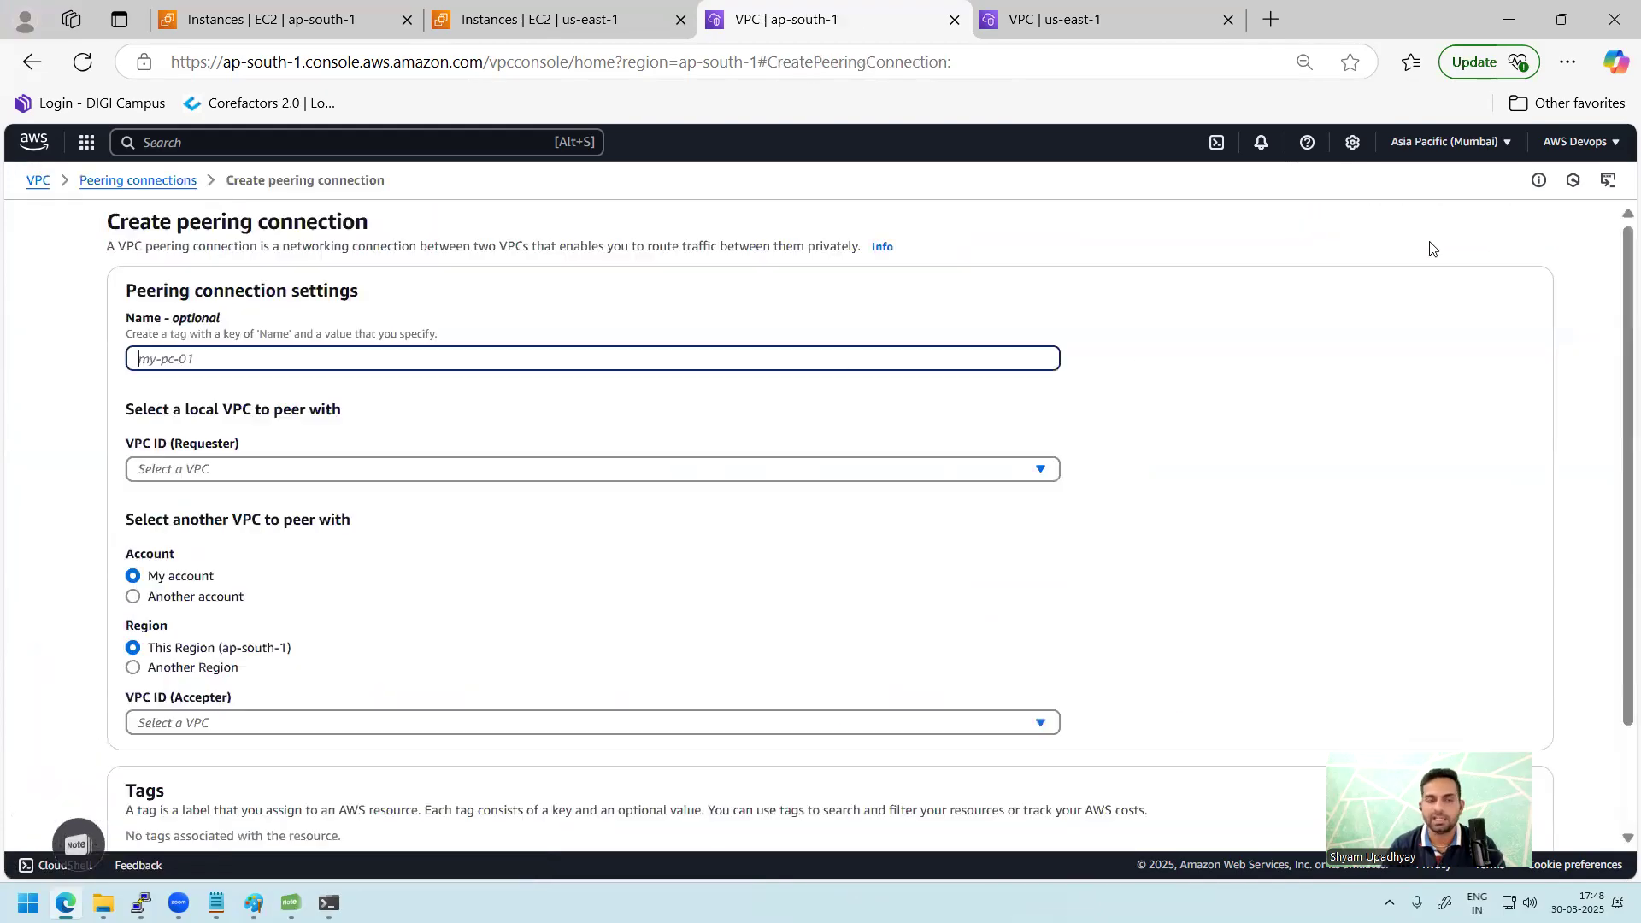
click(329, 364)
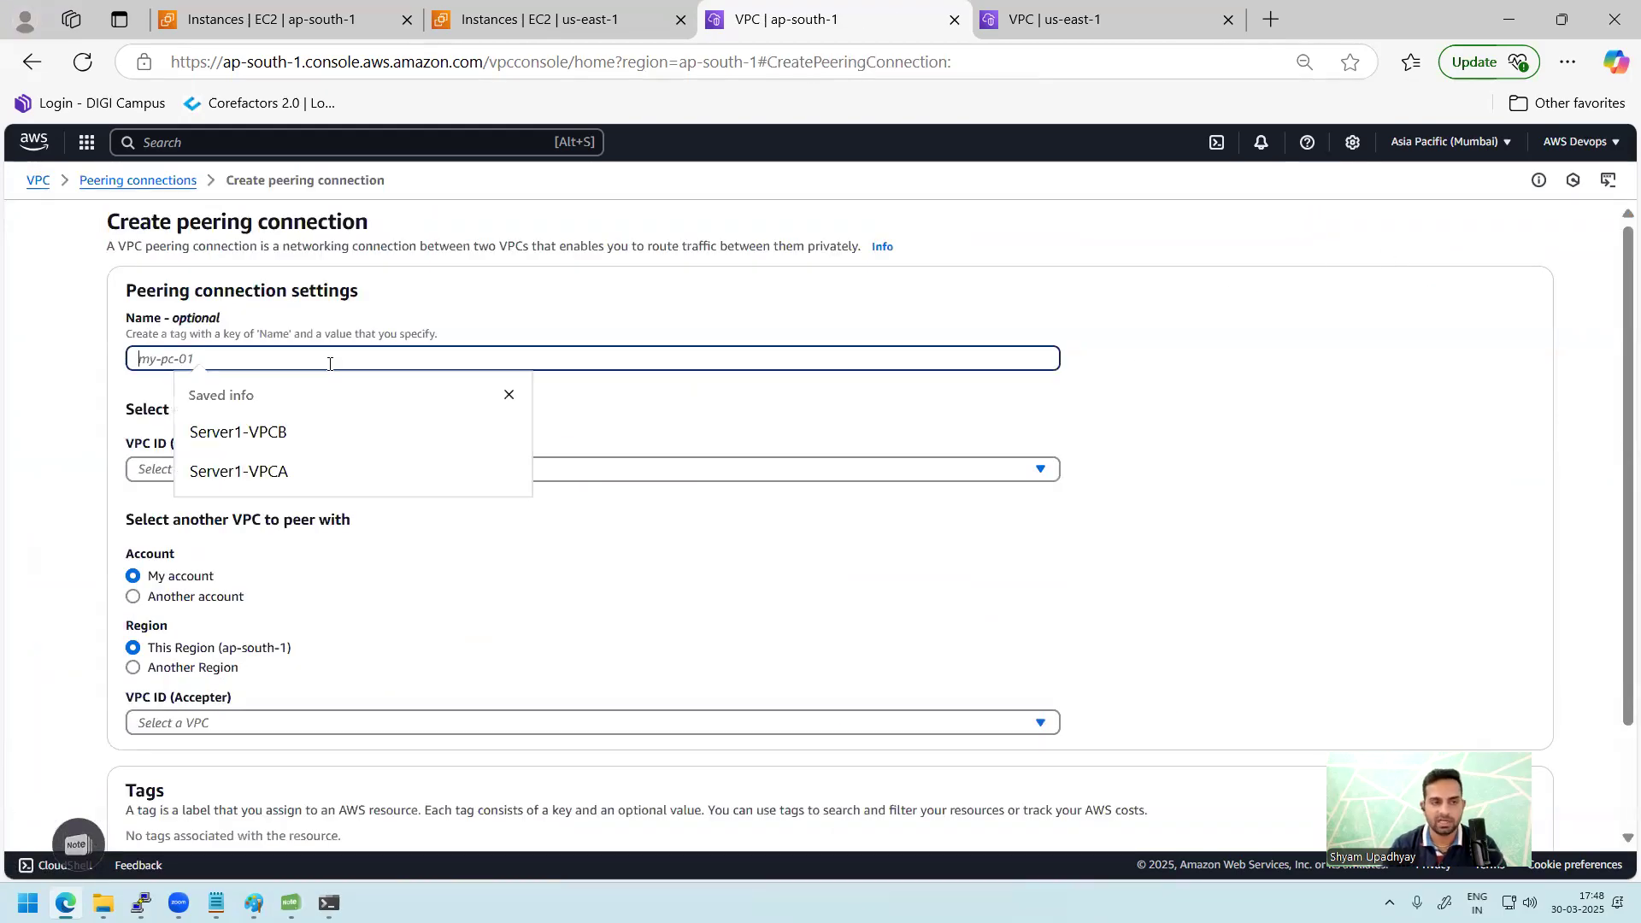
text(Mumbai-to-Virginia)
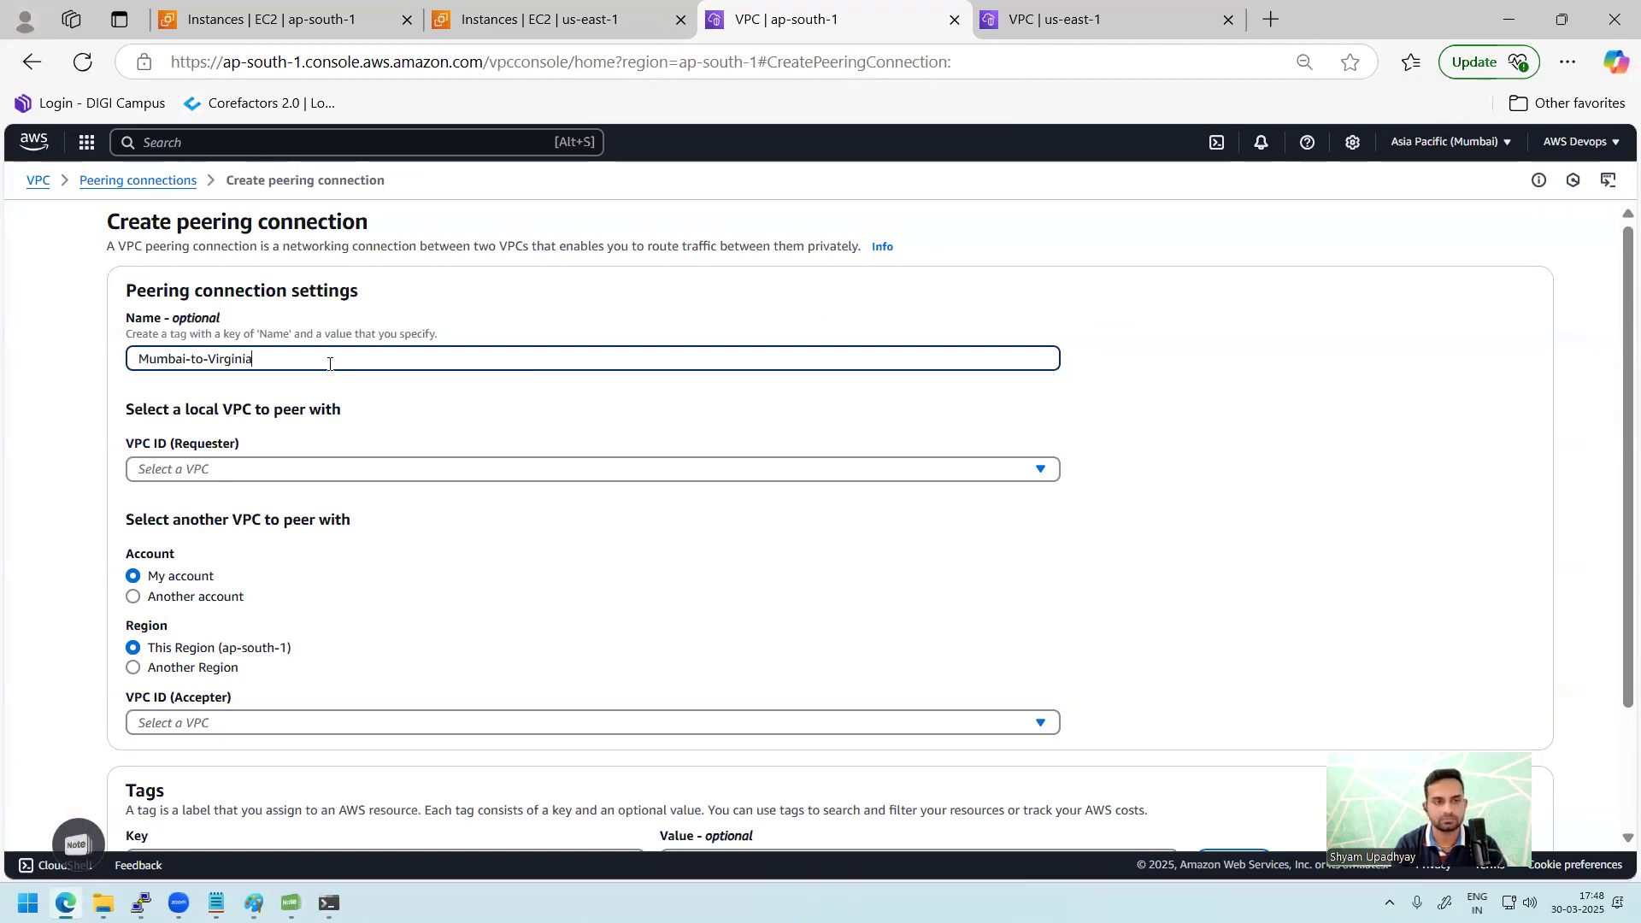
- Choose VPC-B (vpc-0d41f660f4ad4c485) as the requester VPC for the peering connection and check its CIDR
click(1057, 475)
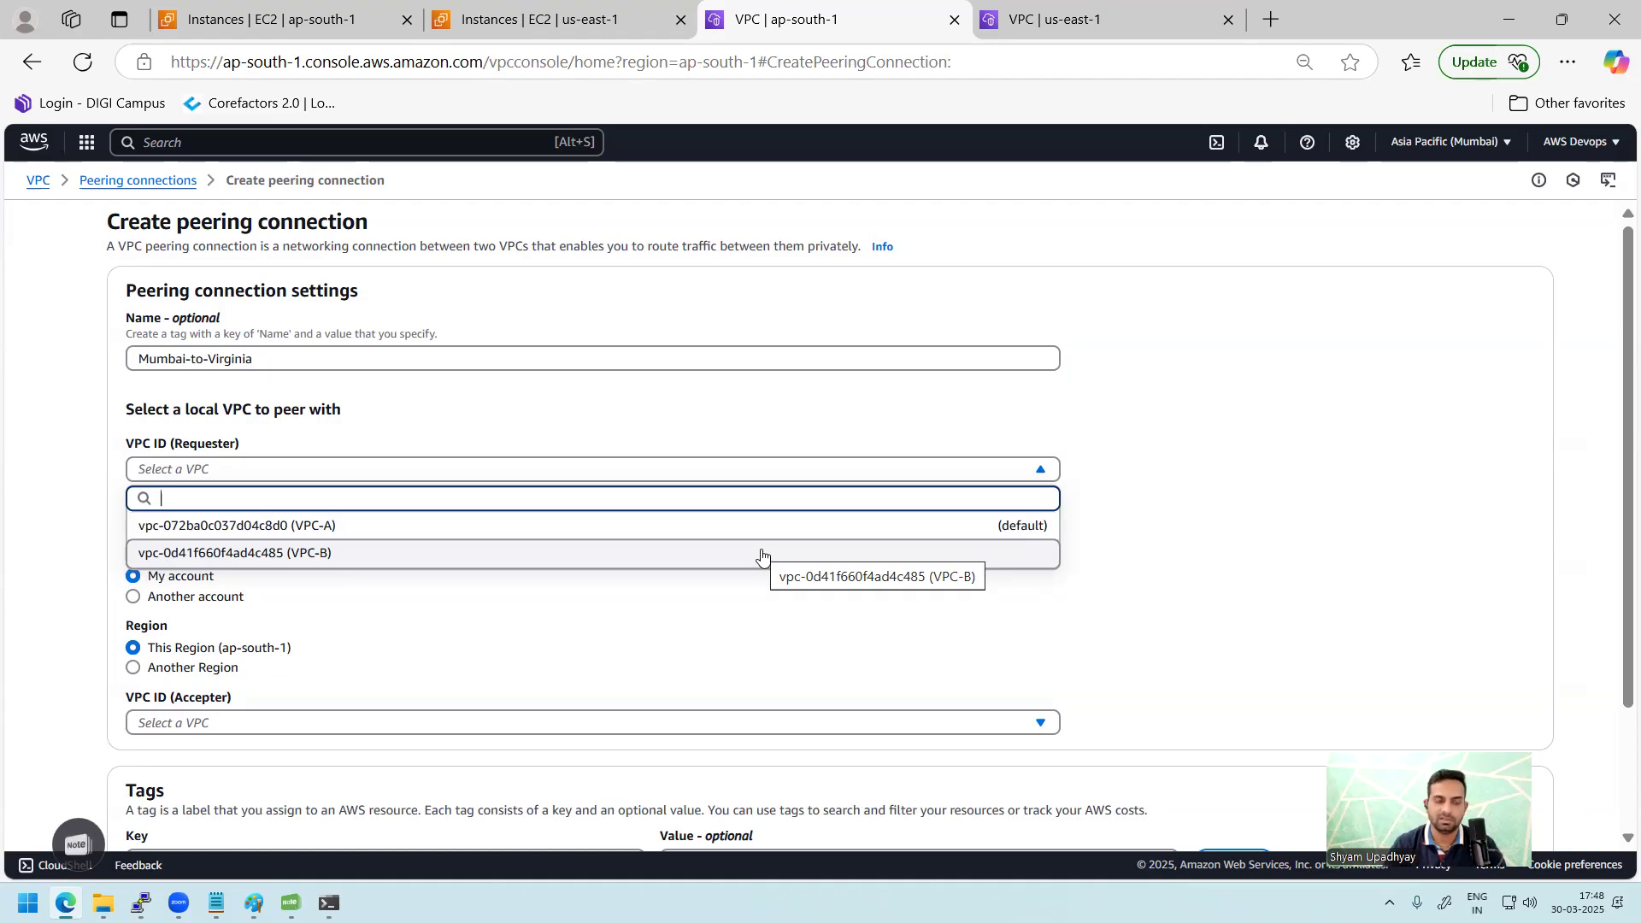
click(493, 564)
drag(145, 563, 242, 571)
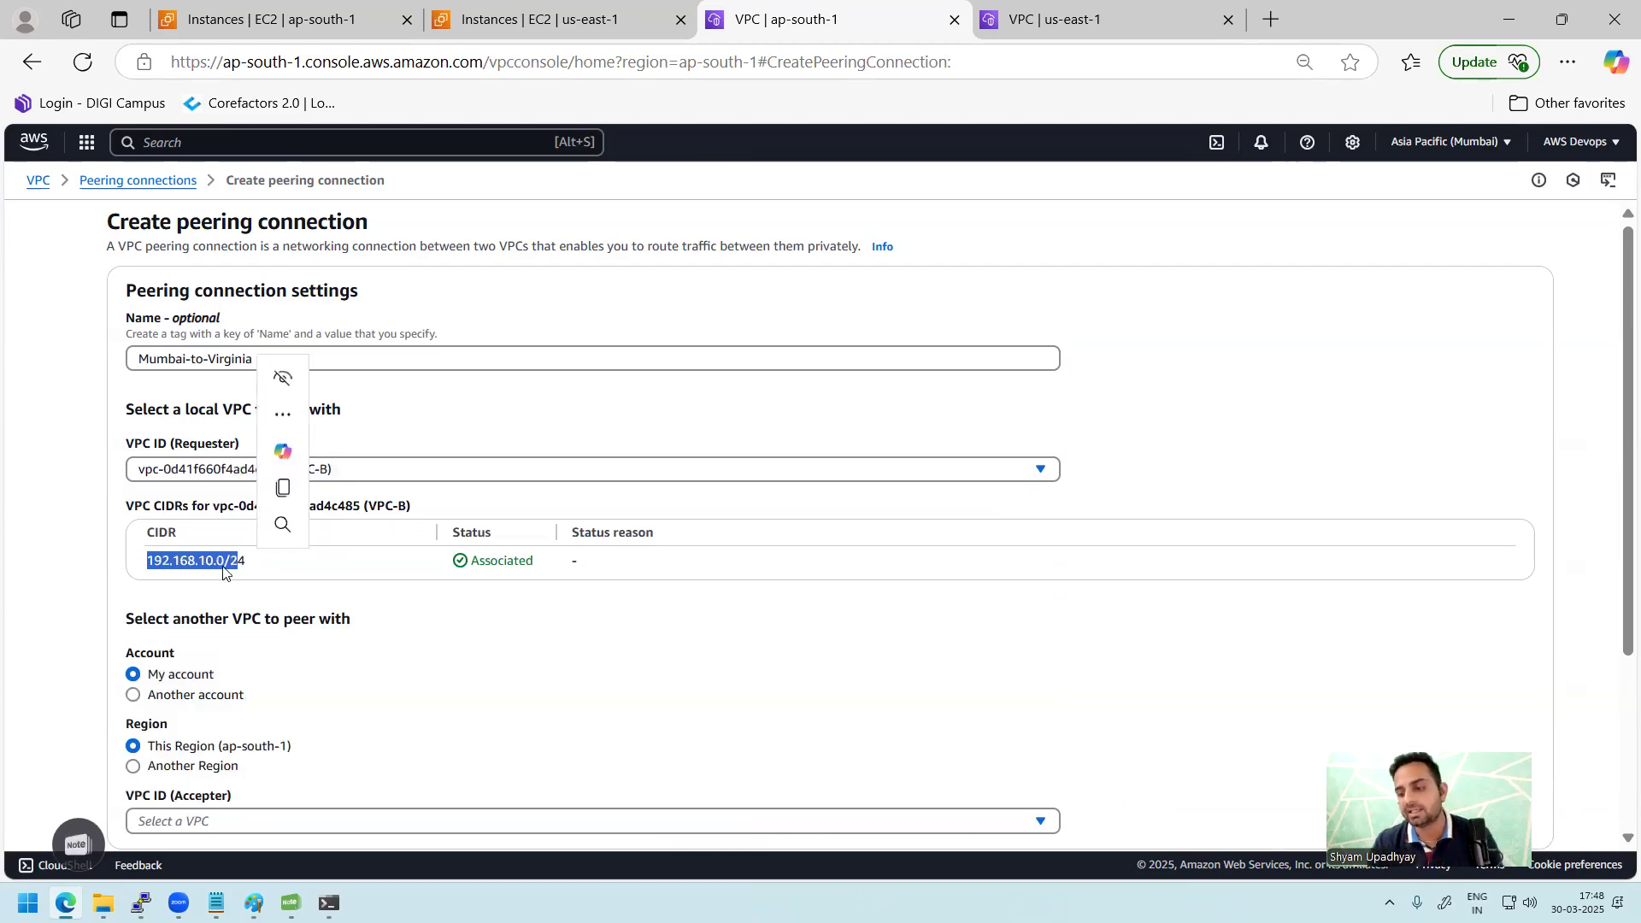
mouse_move(1060, 9)
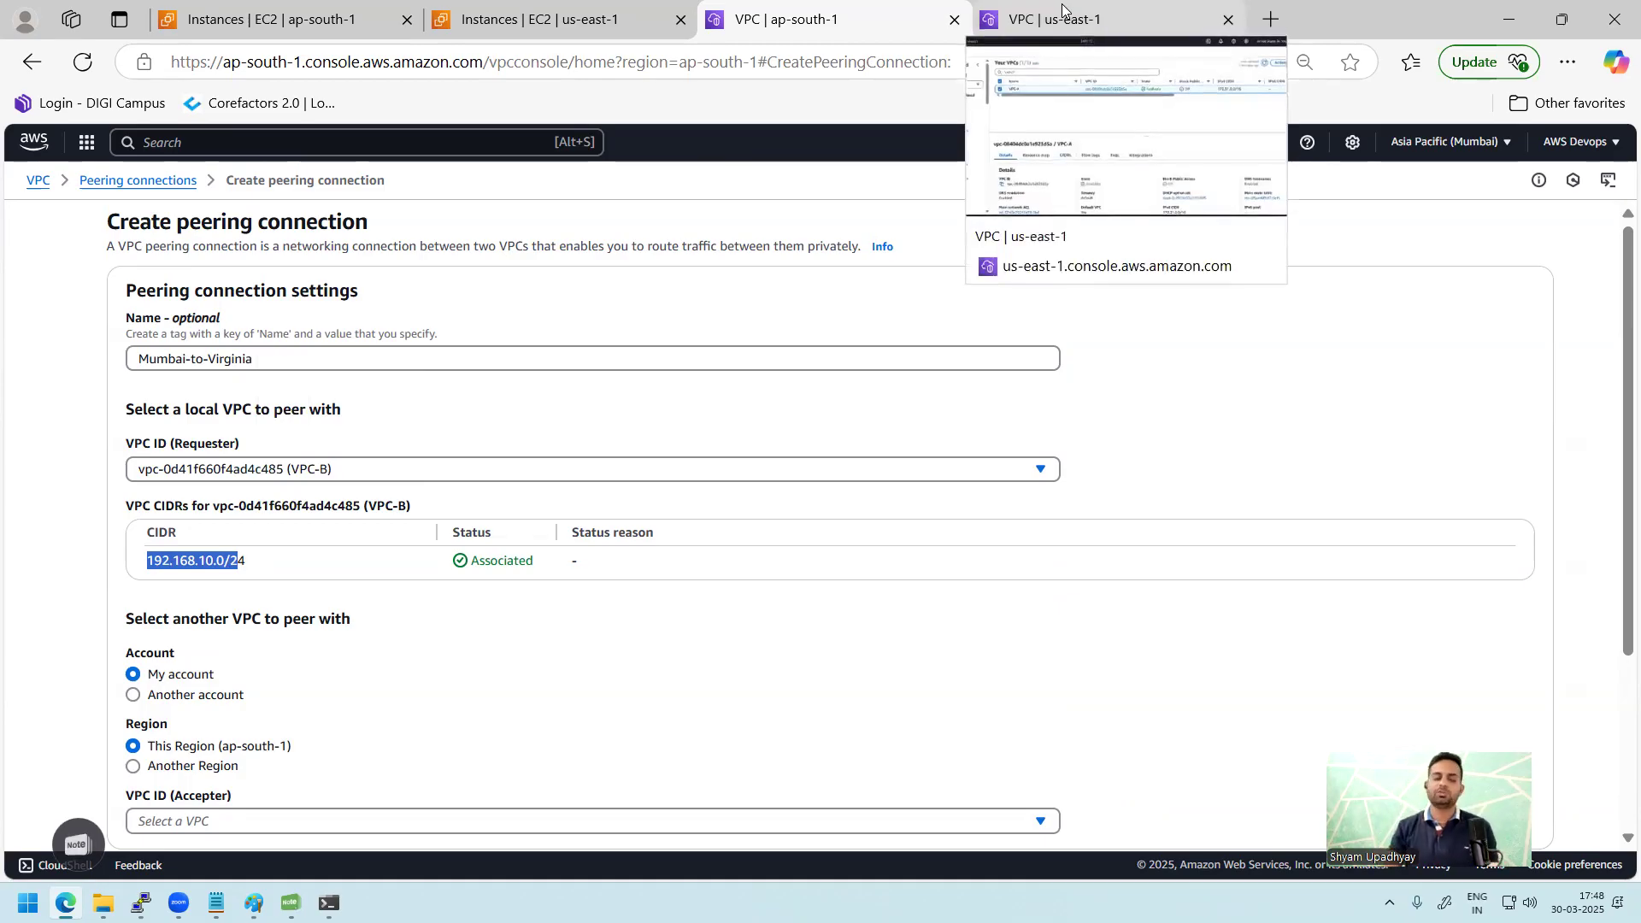
- Set the accepter side to another region, choosing United States (N. Virginia) (us-east-1)
drag(1618, 270, 1615, 422)
drag(134, 434, 203, 433)
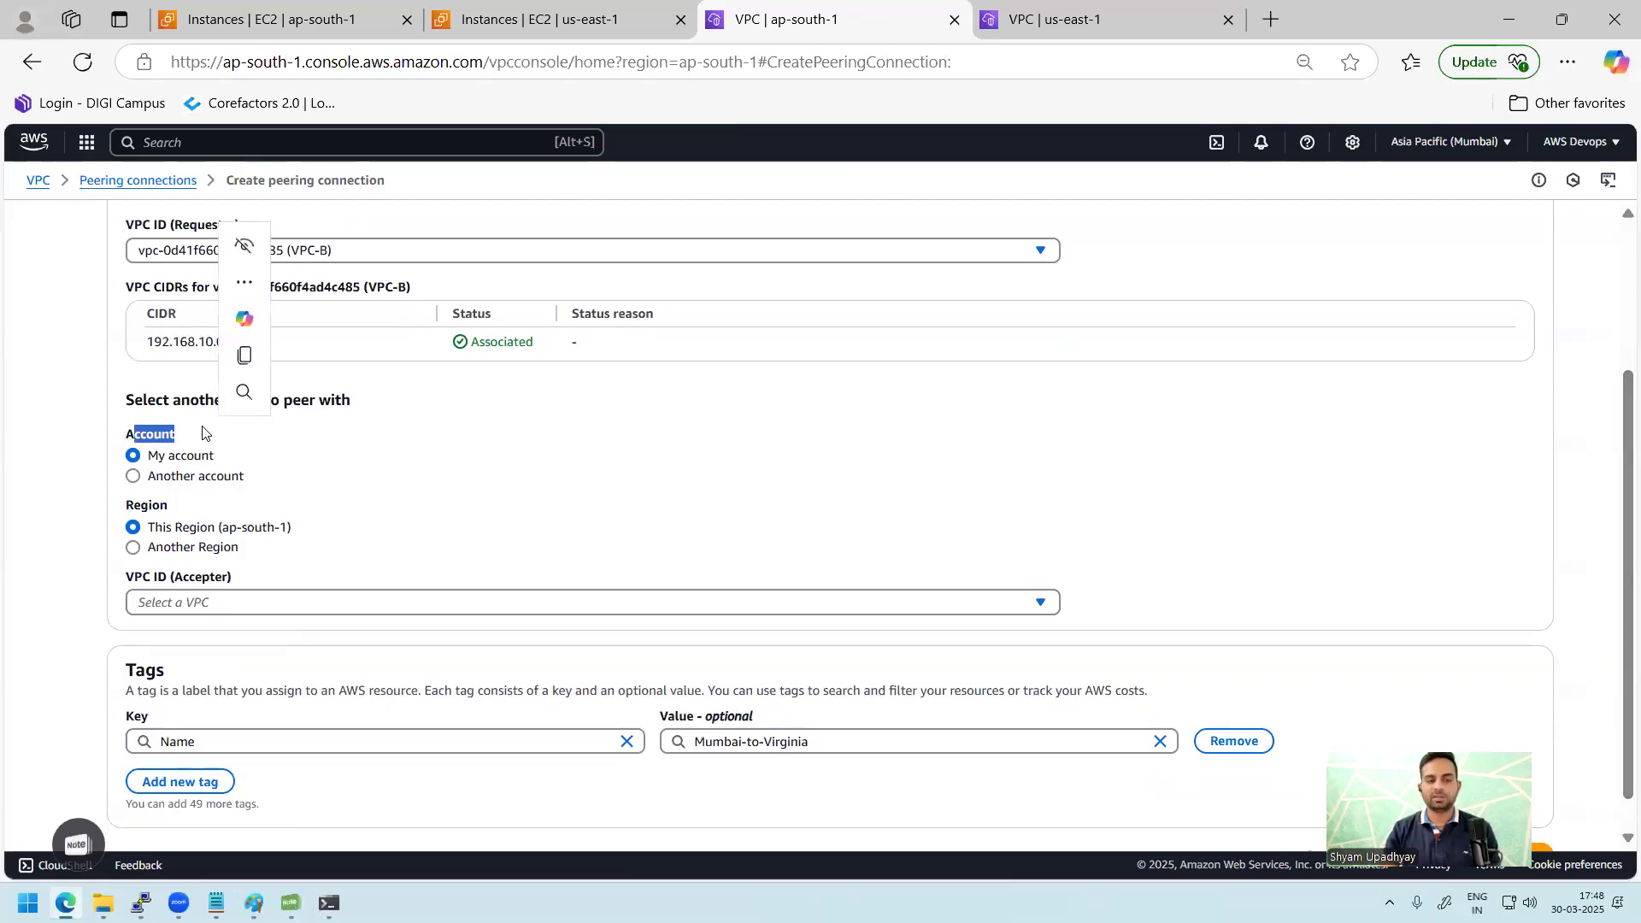
click(173, 550)
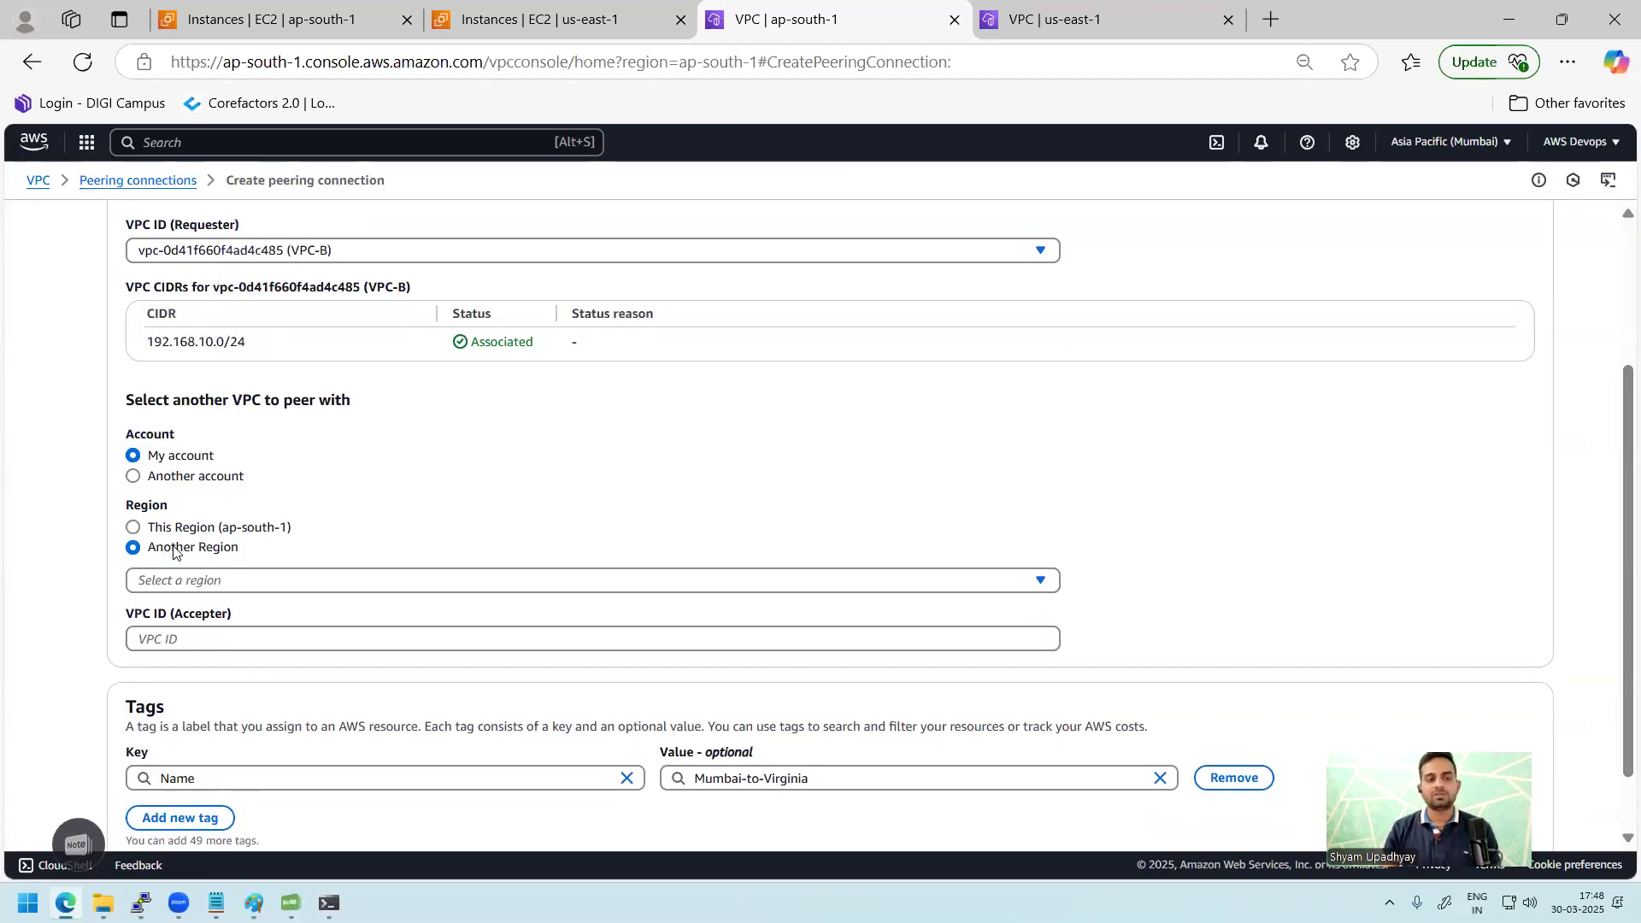
click(385, 582)
text(north)
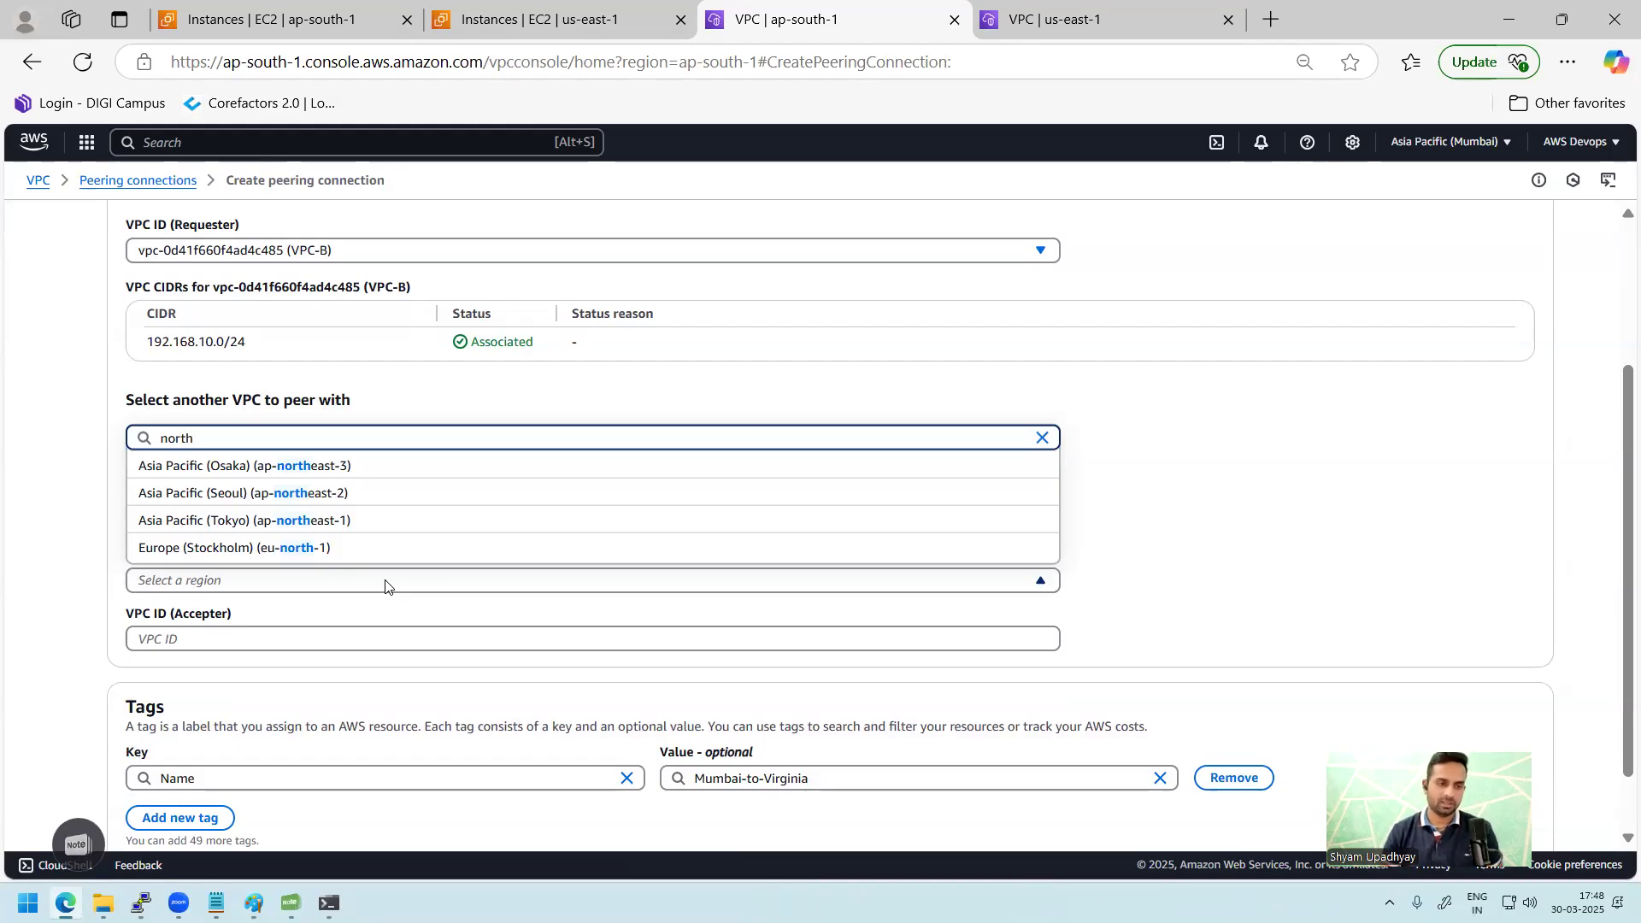
key(BackSpace)
key(BackSpace)
key(BackSpace)
key(BackSpace)
key(BackSpace)
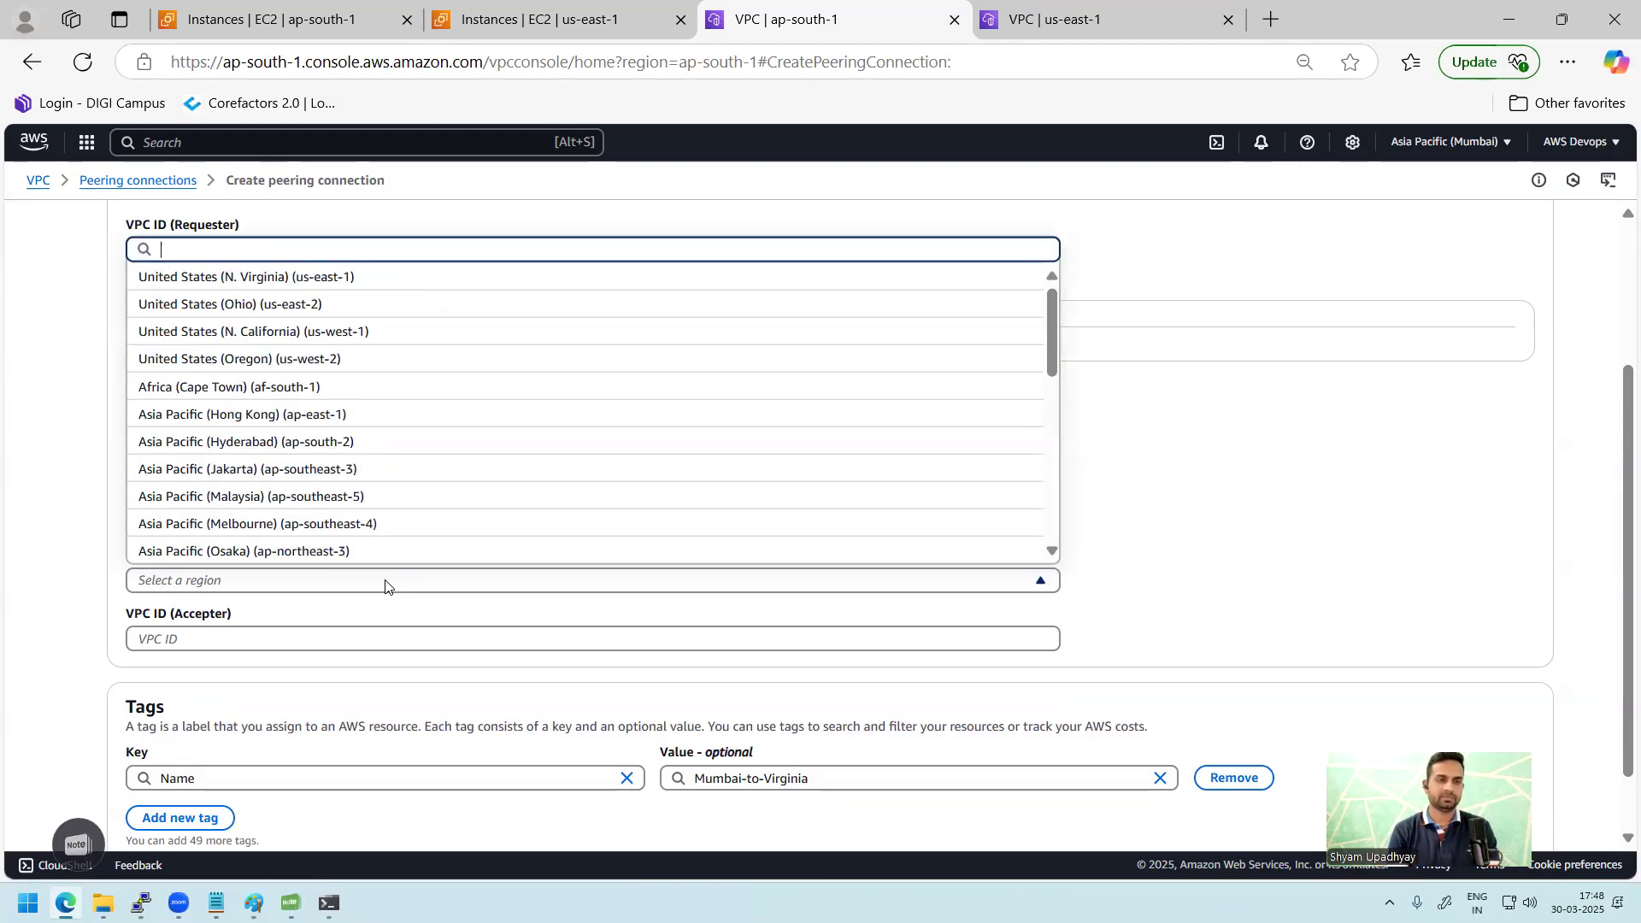
text(vir)
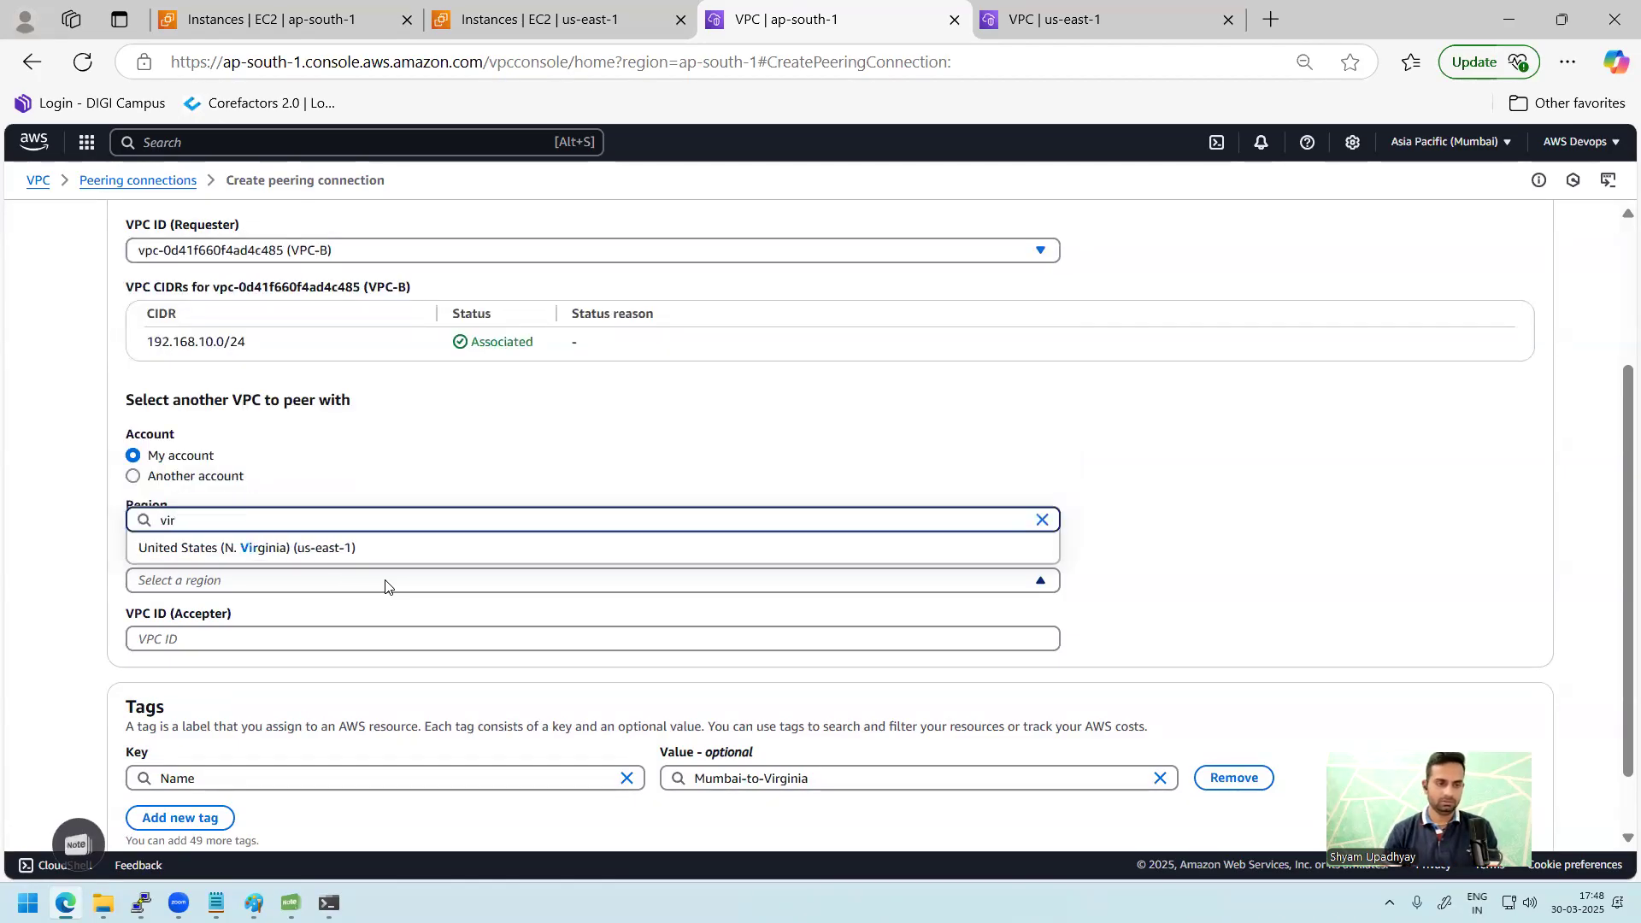
click(443, 555)
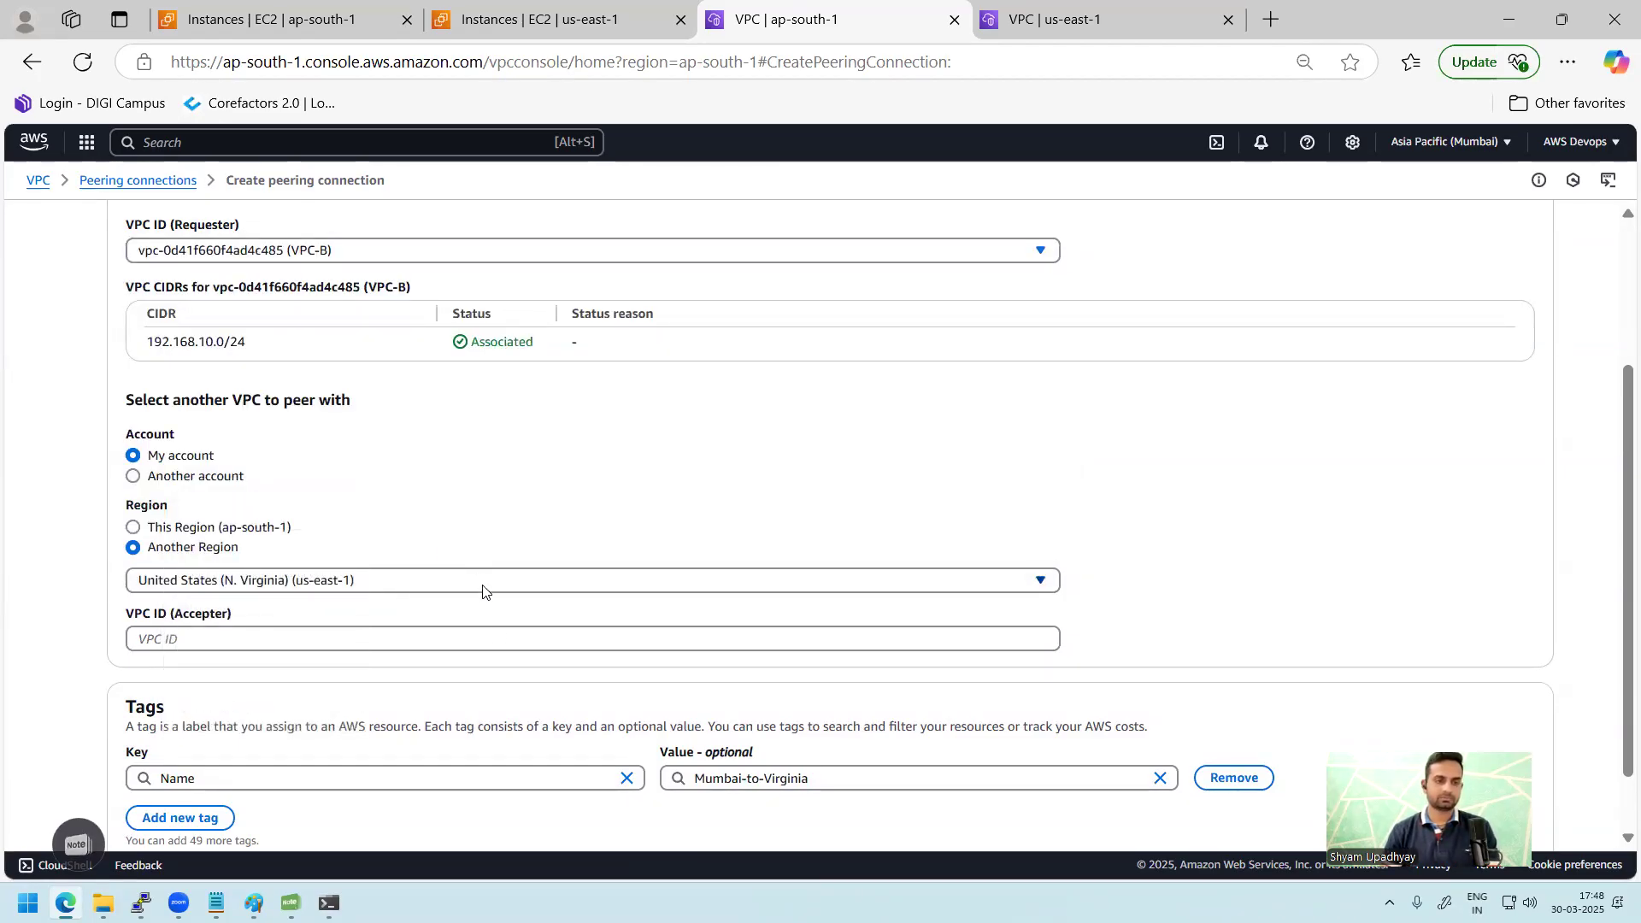
- Copy VPC-A's ID vpc-08404dc0a1e923d5a from the N. Virginia console into the accepter VPC ID and create the peering connection
click(452, 635)
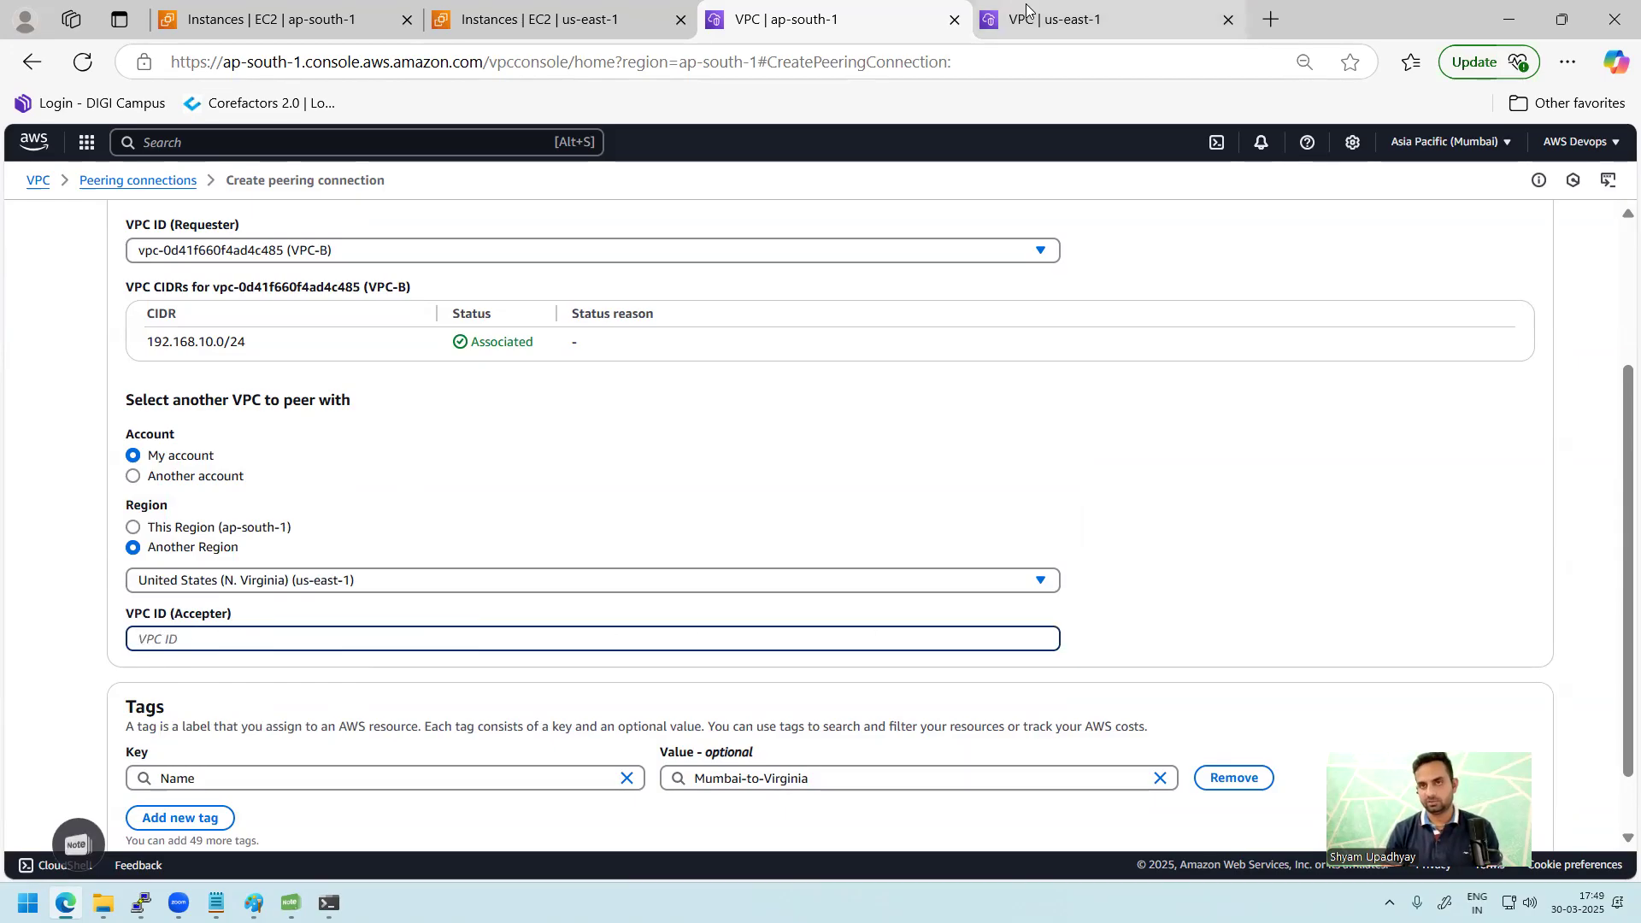
click(1025, 18)
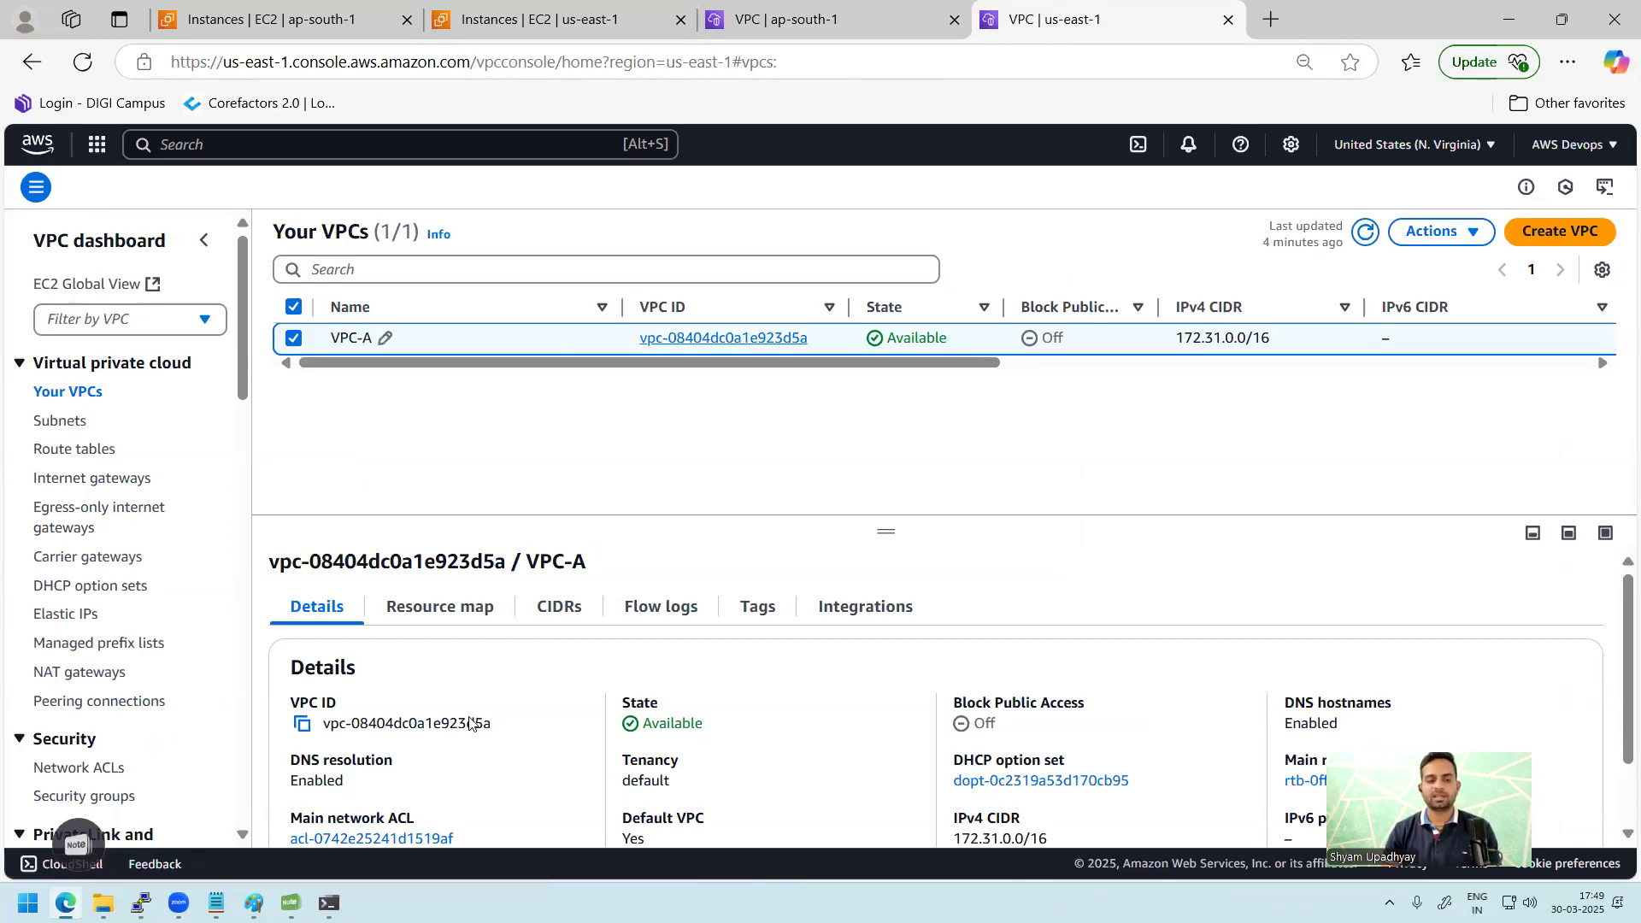
click(305, 725)
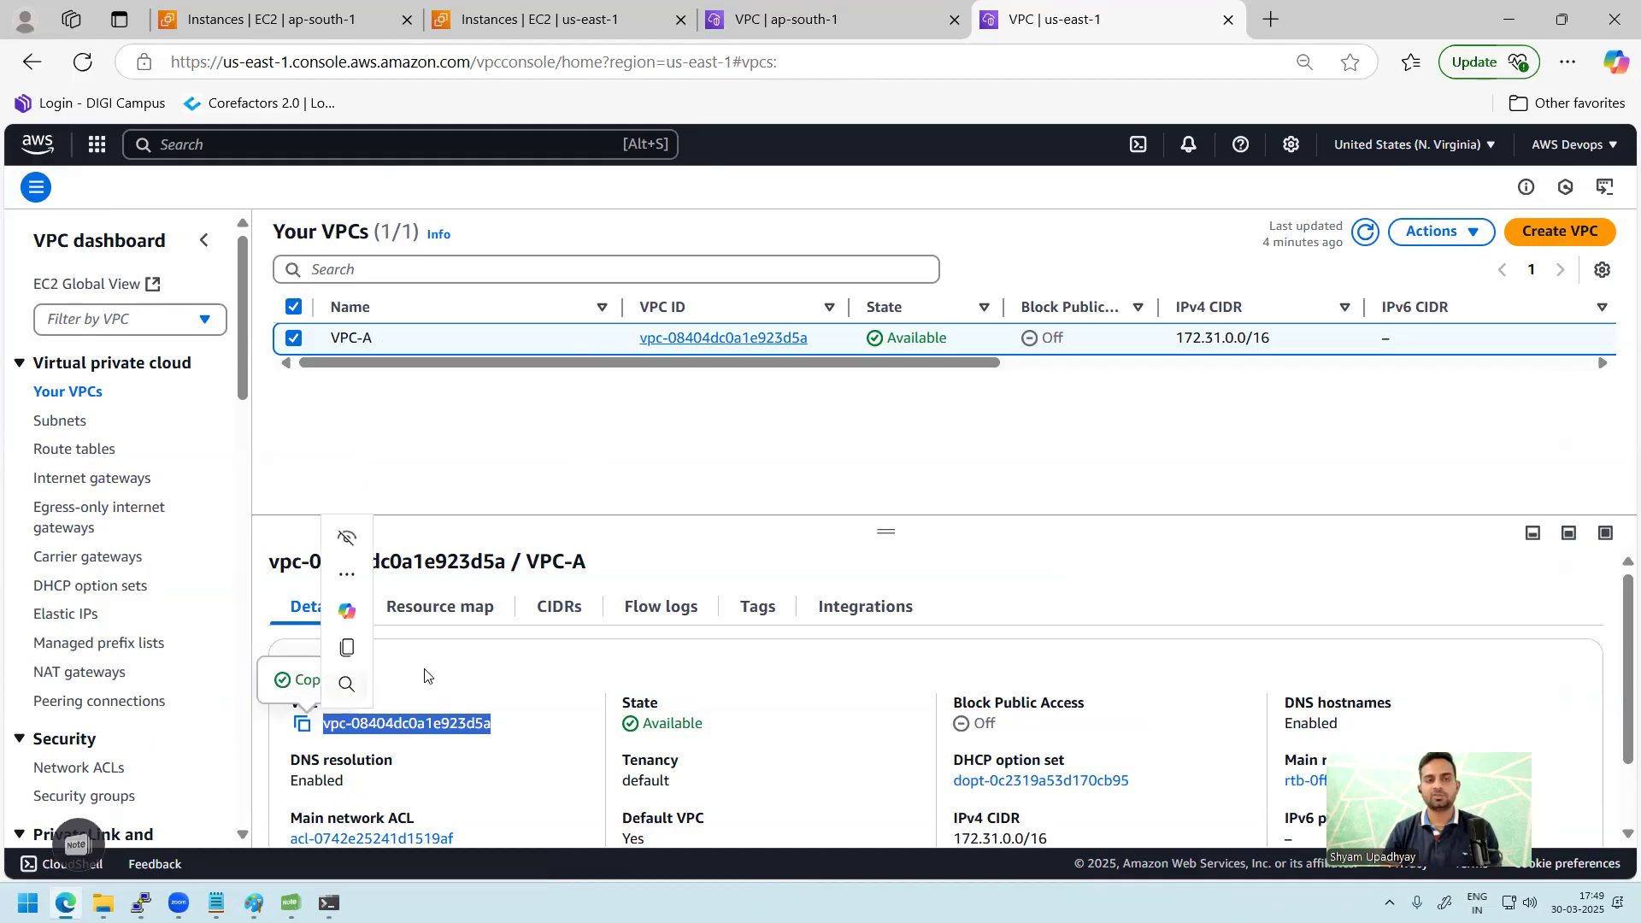
click(765, 17)
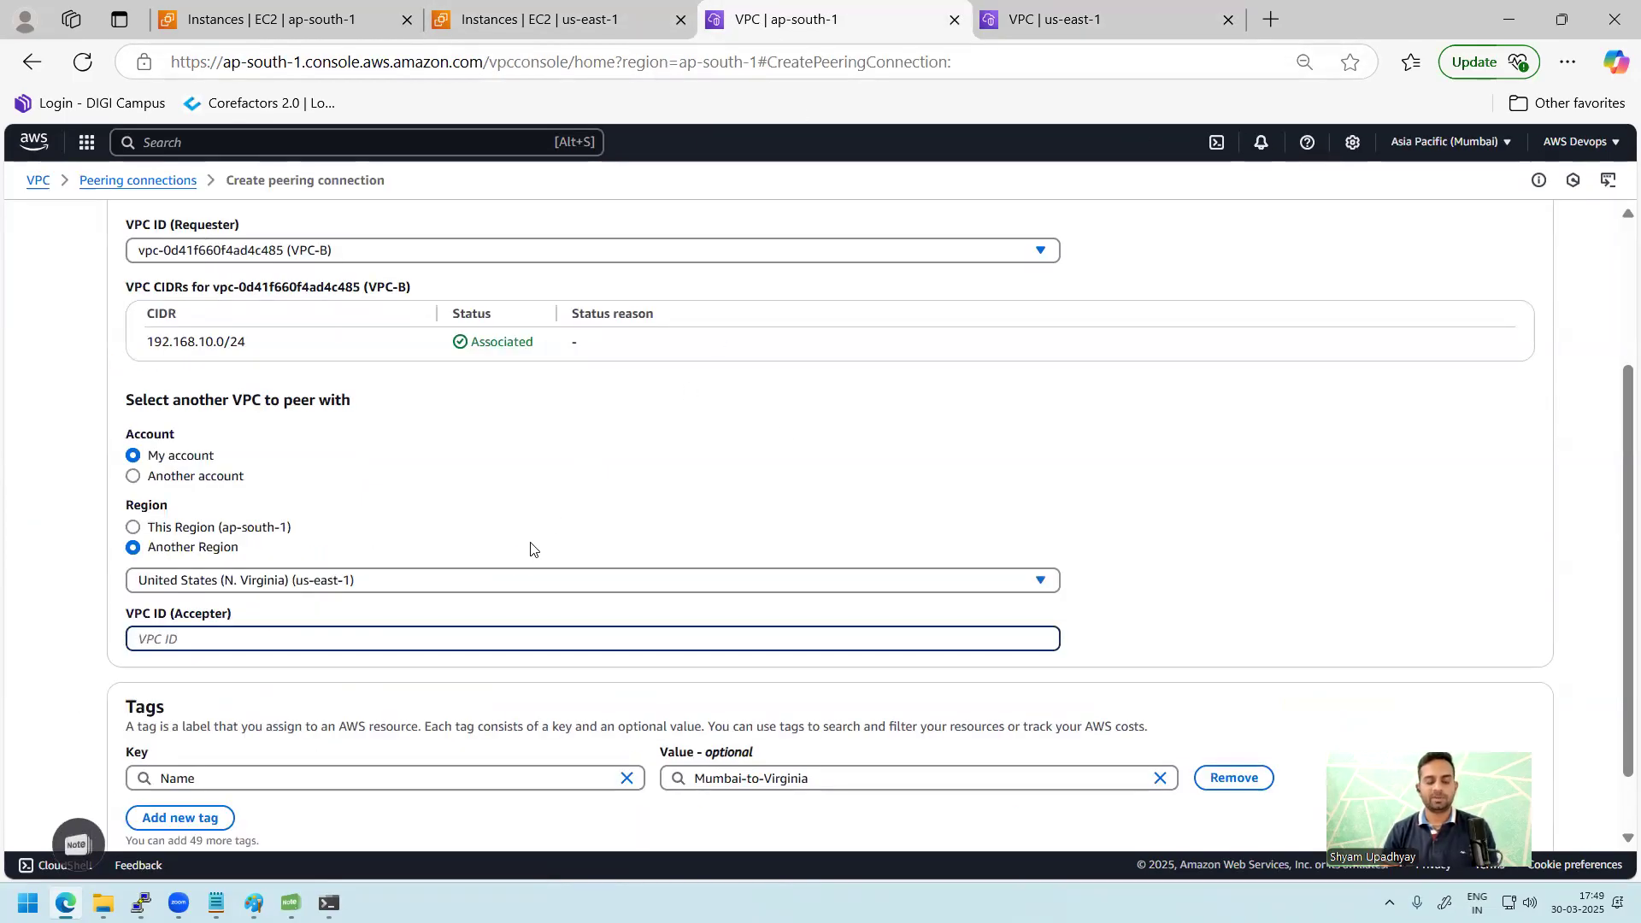
key(ctrl+v)
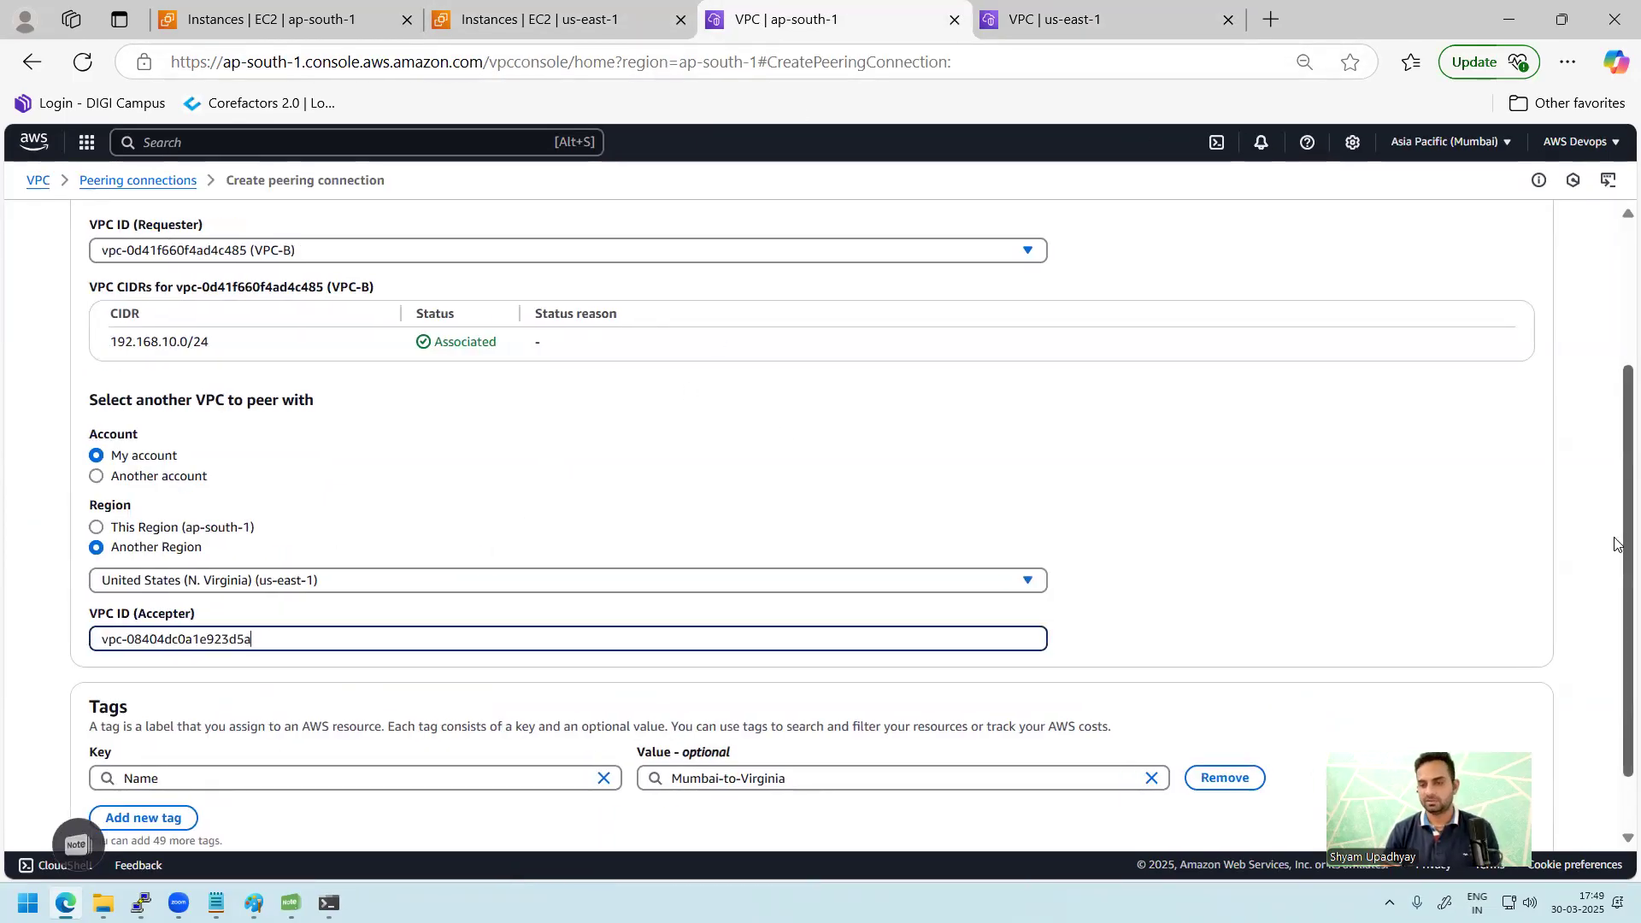
scroll(1613, 544, down, 2)
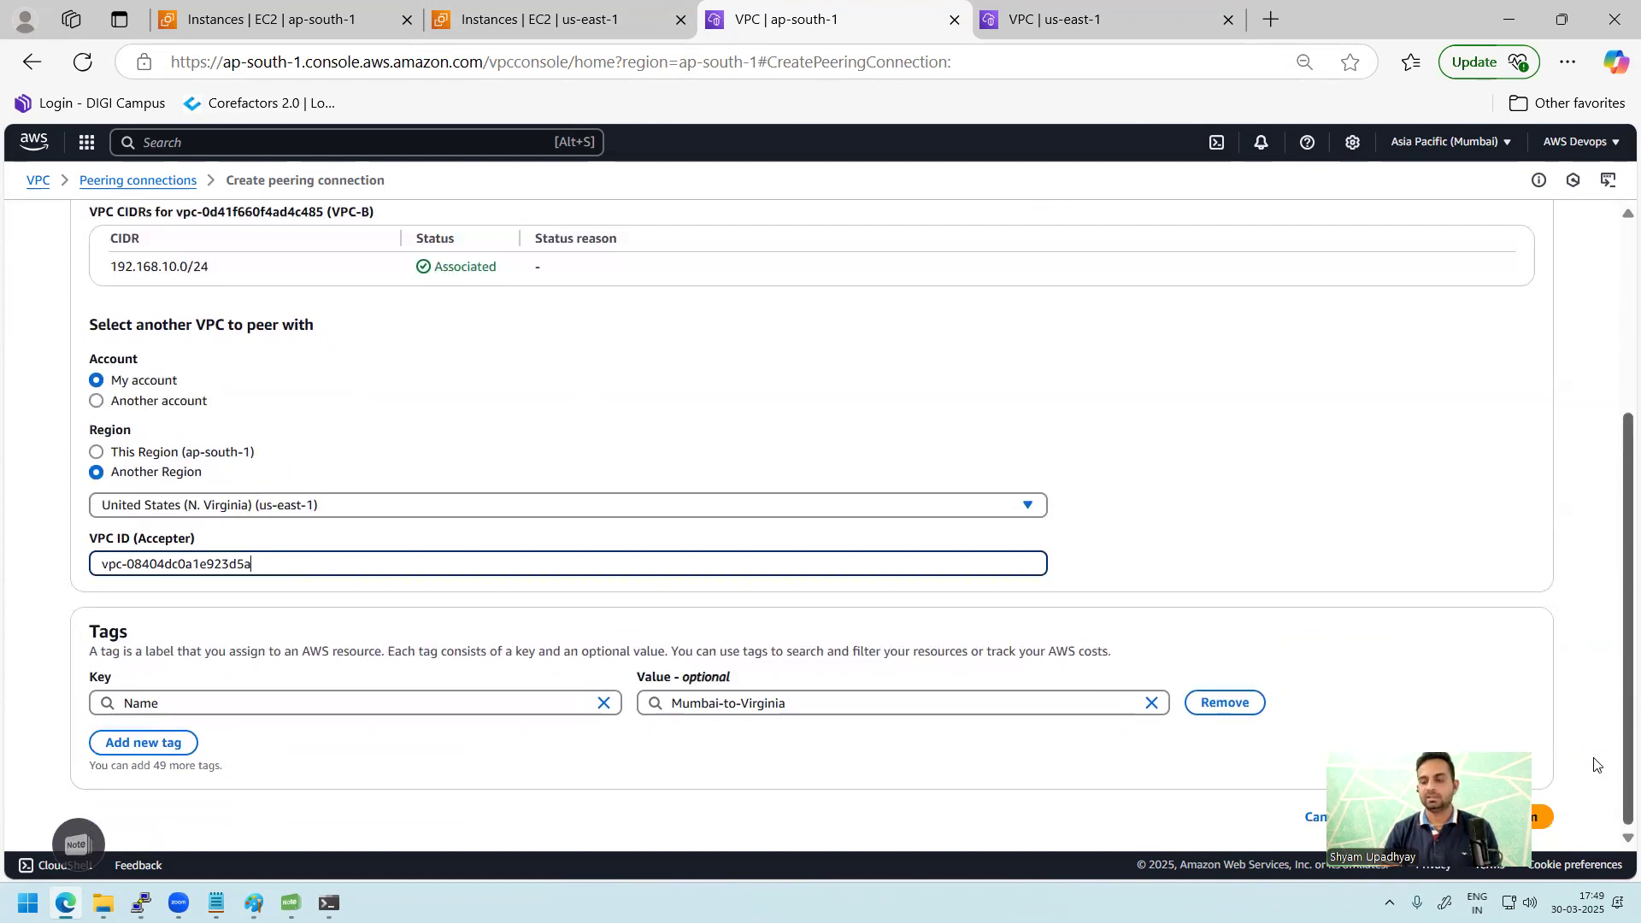
click(1454, 818)
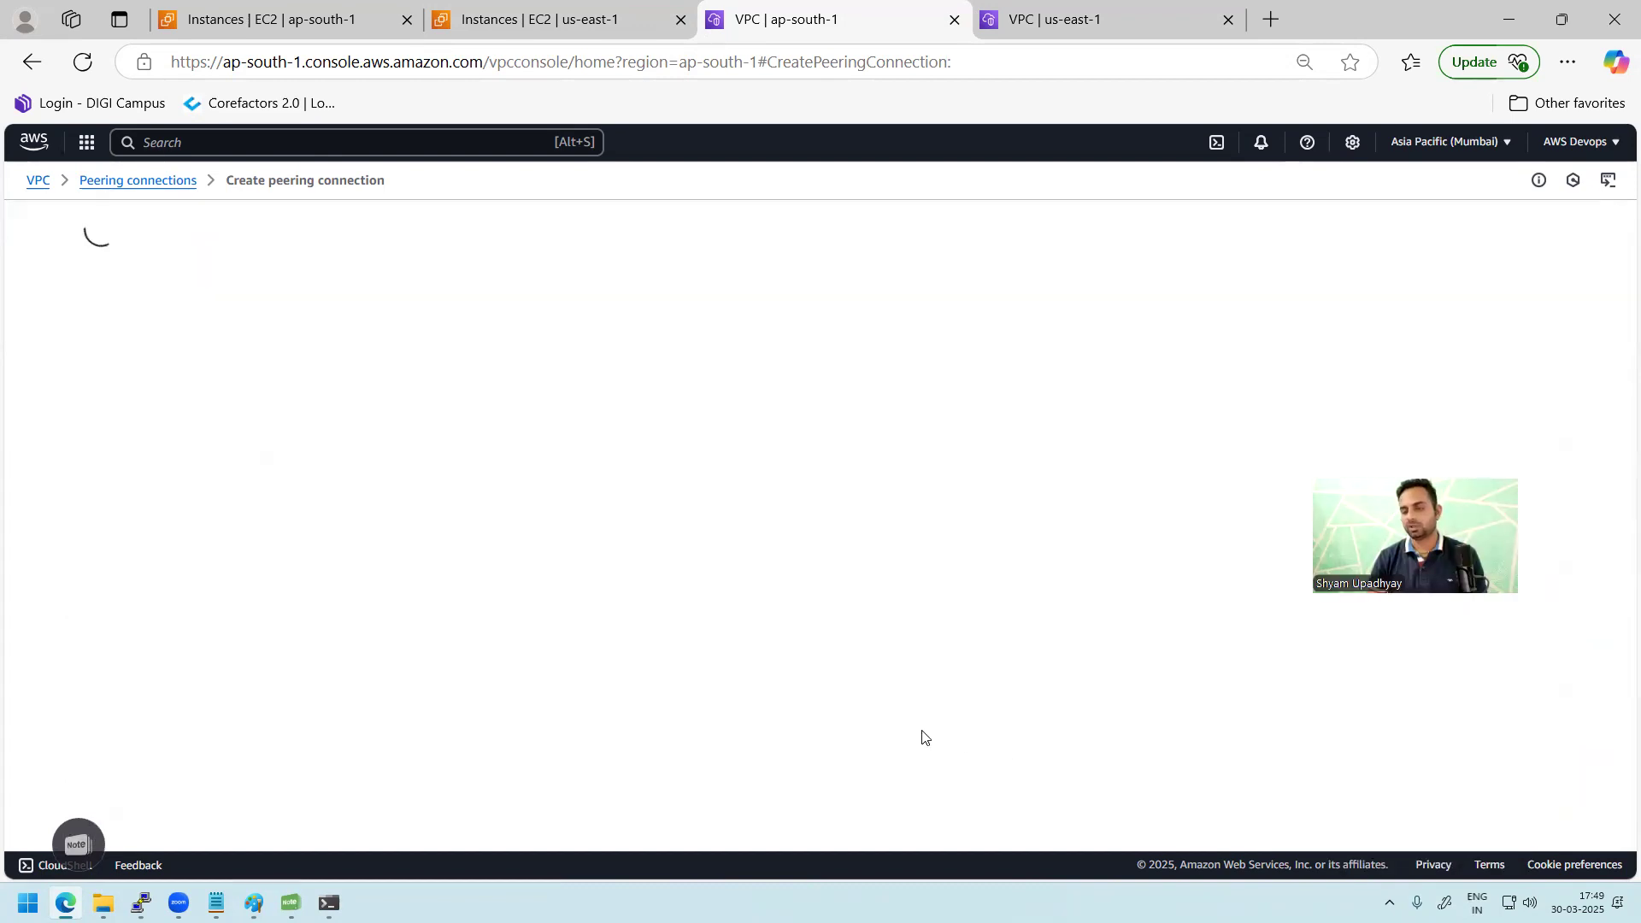
- Dismiss the notification and check the status of Mumbai-to-Virginia in the Mumbai peering connections list
click(1580, 224)
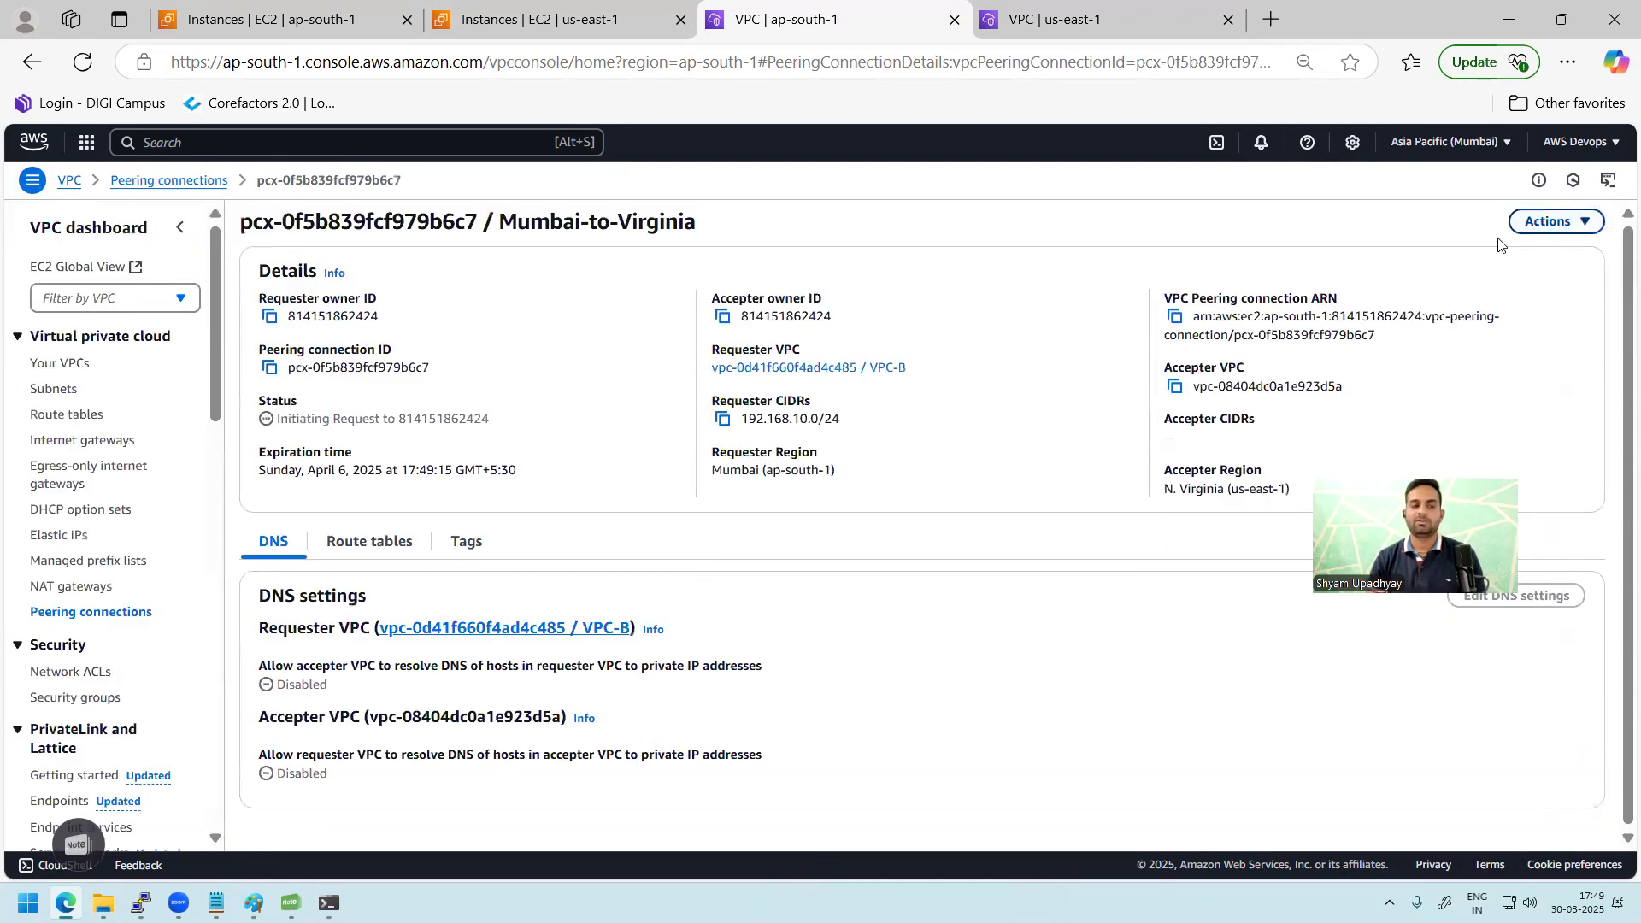
click(107, 614)
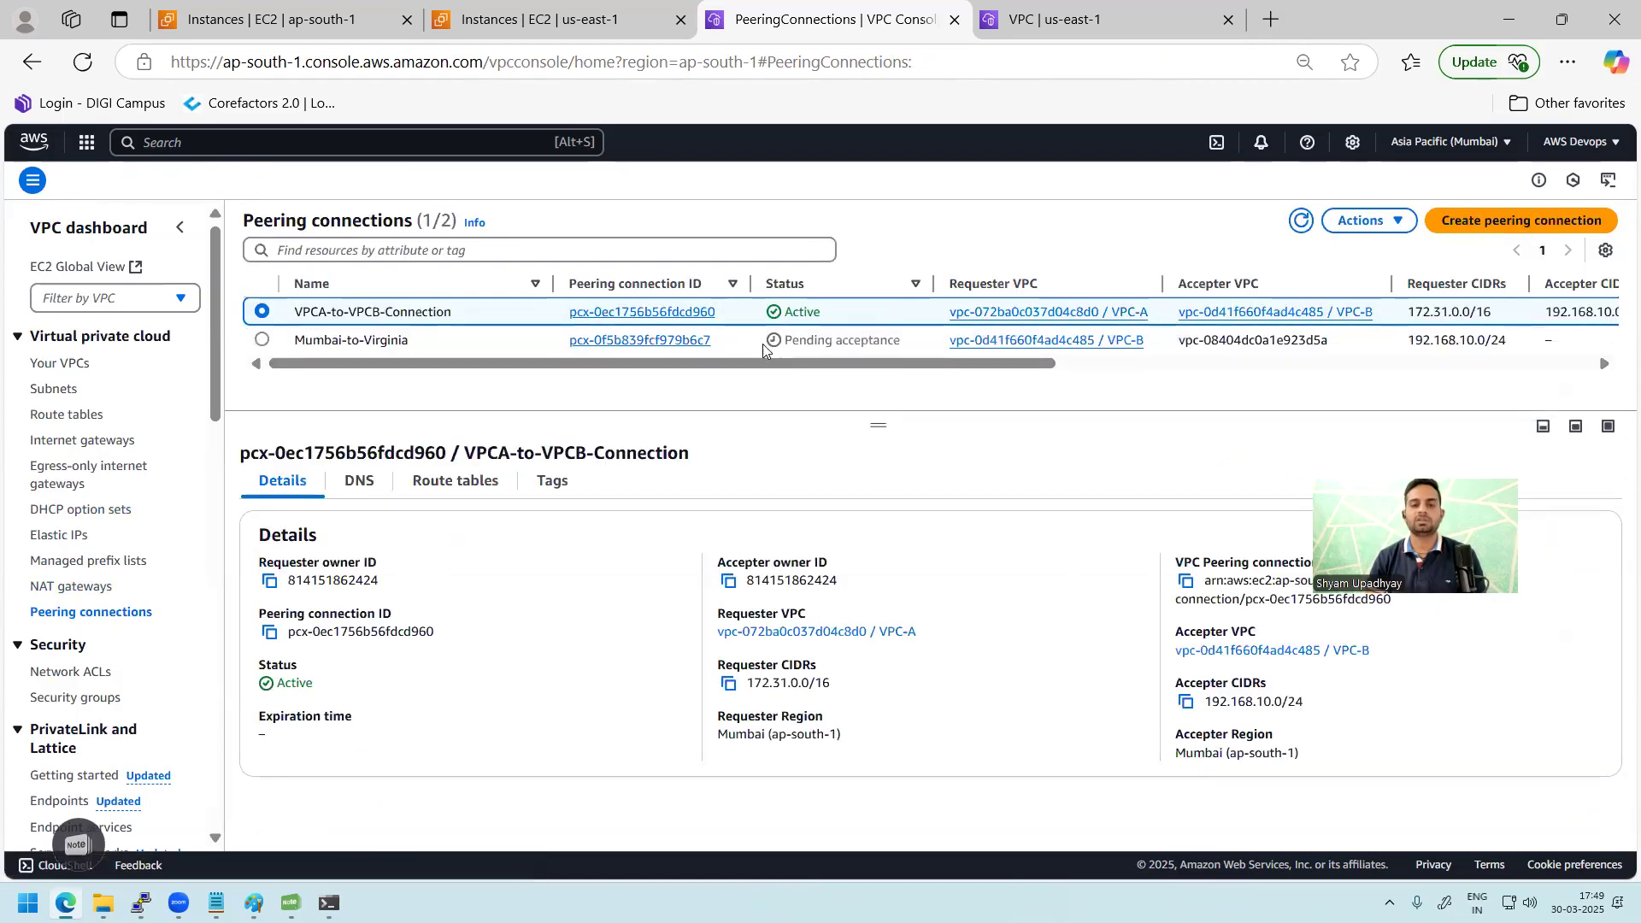
click(752, 345)
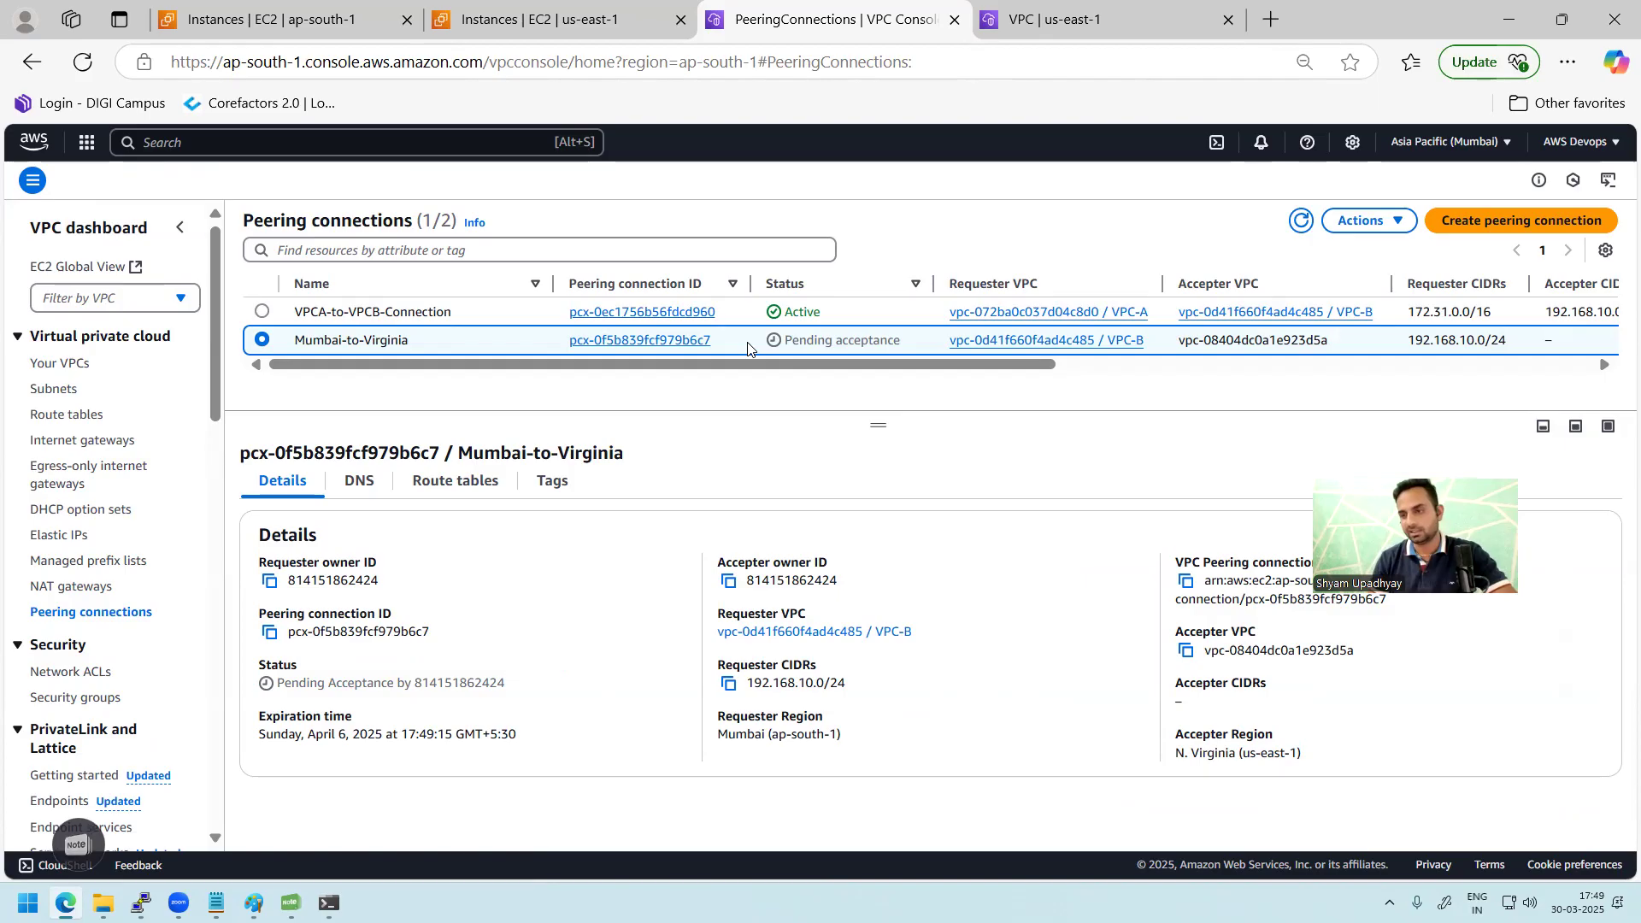
- Accept the pending peering request from VPC-B in the N. Virginia peering connections and dismiss the notification
click(1059, 19)
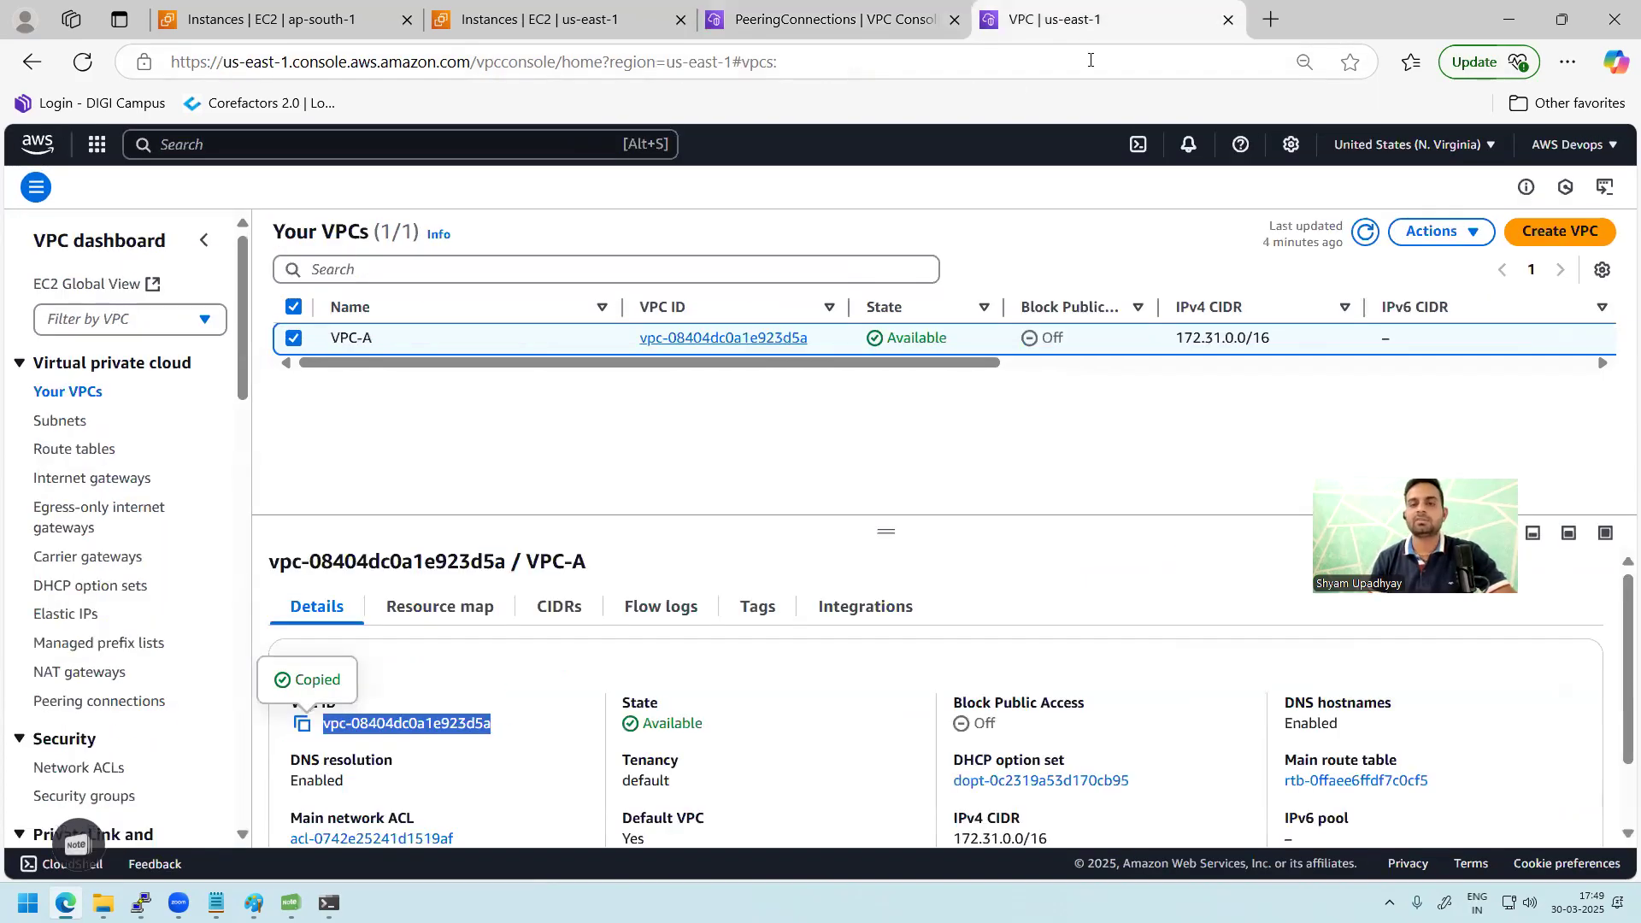
click(96, 700)
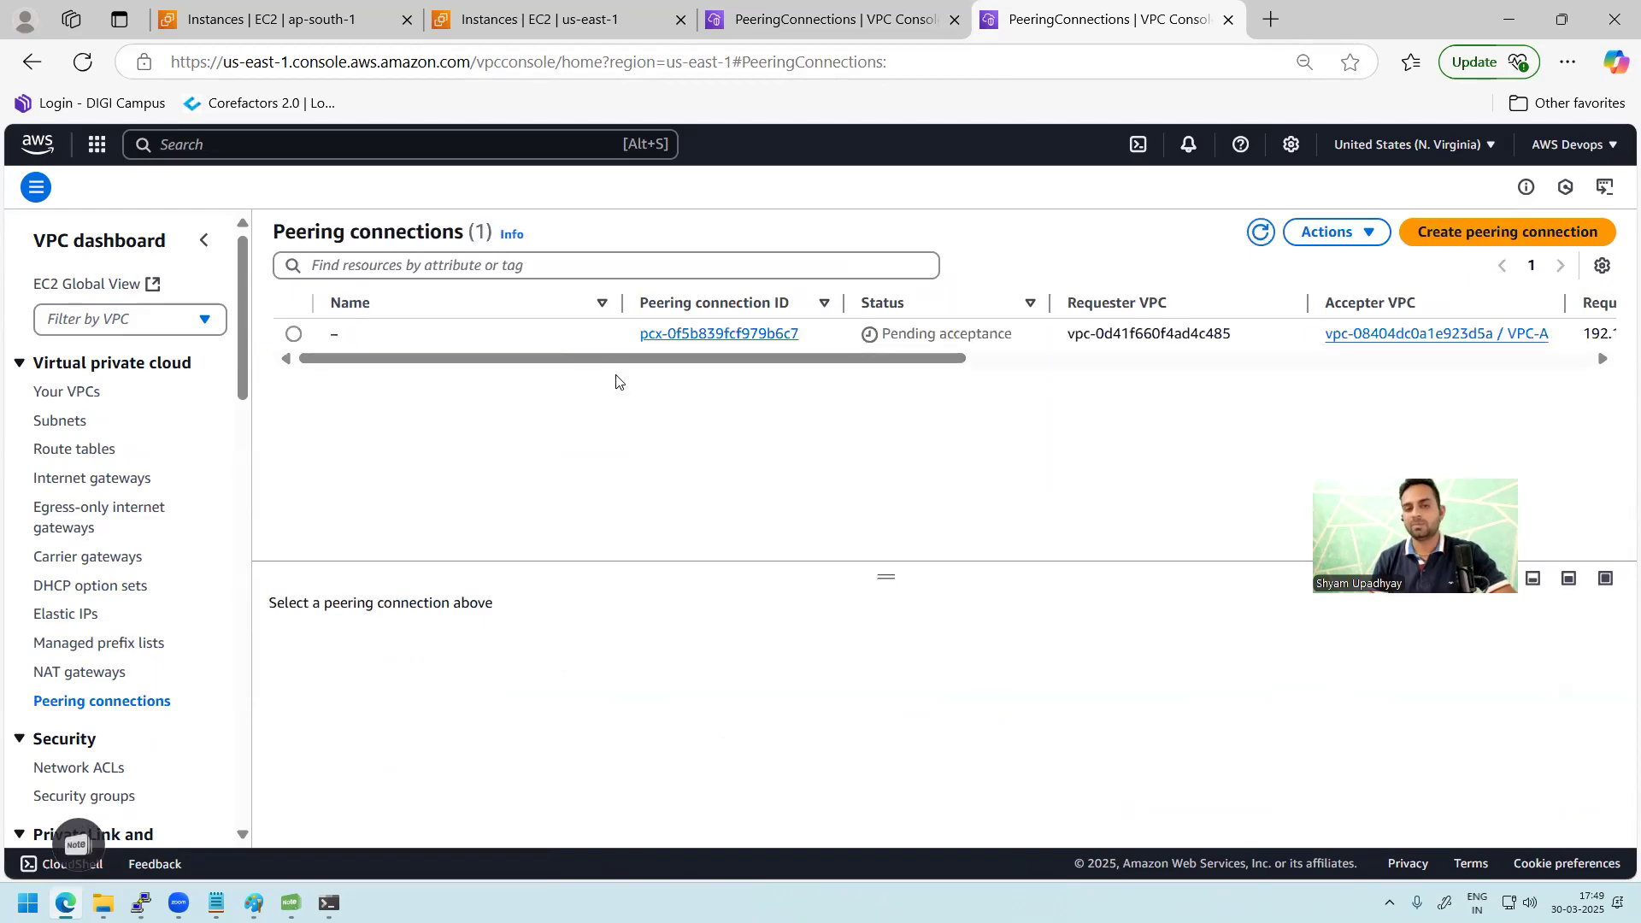
click(557, 338)
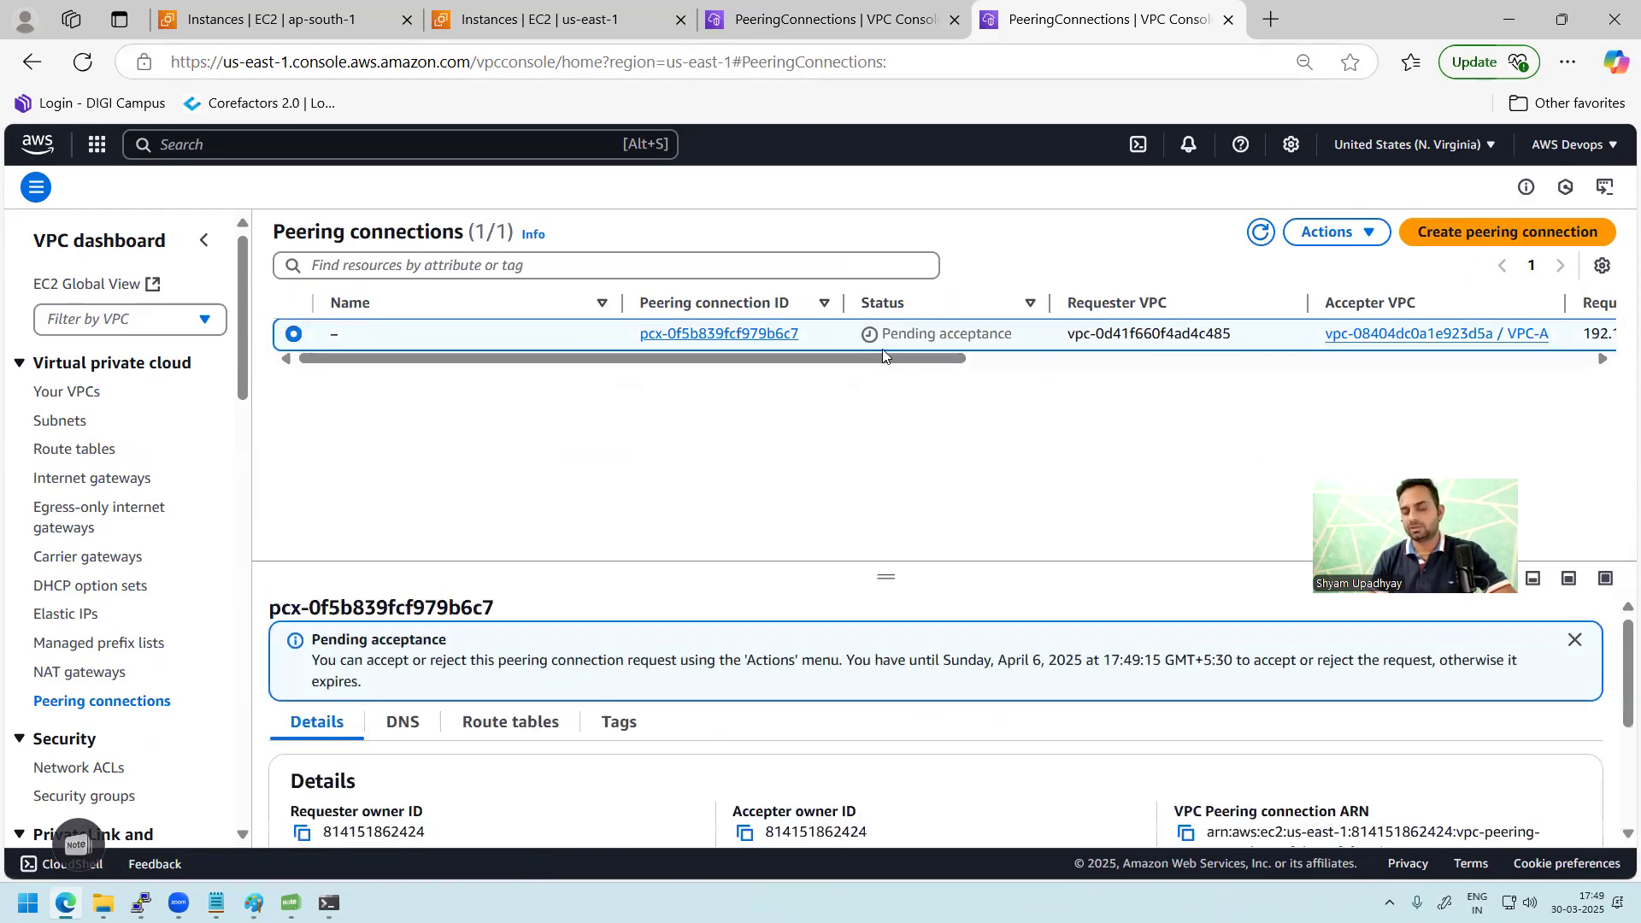
click(1349, 244)
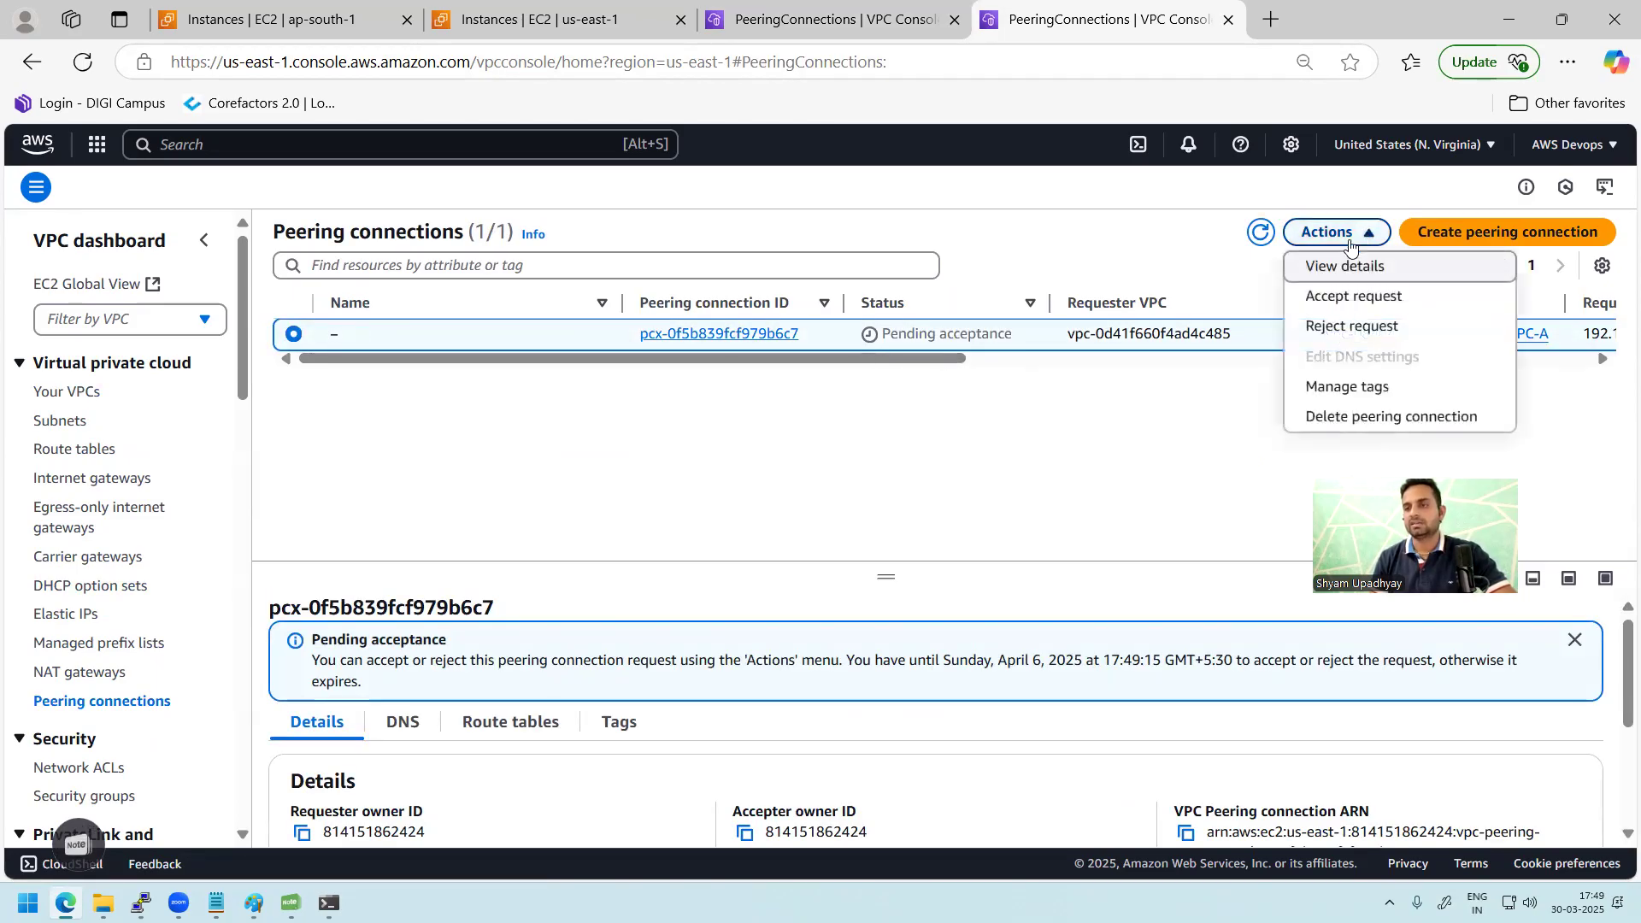
click(1354, 295)
click(1281, 671)
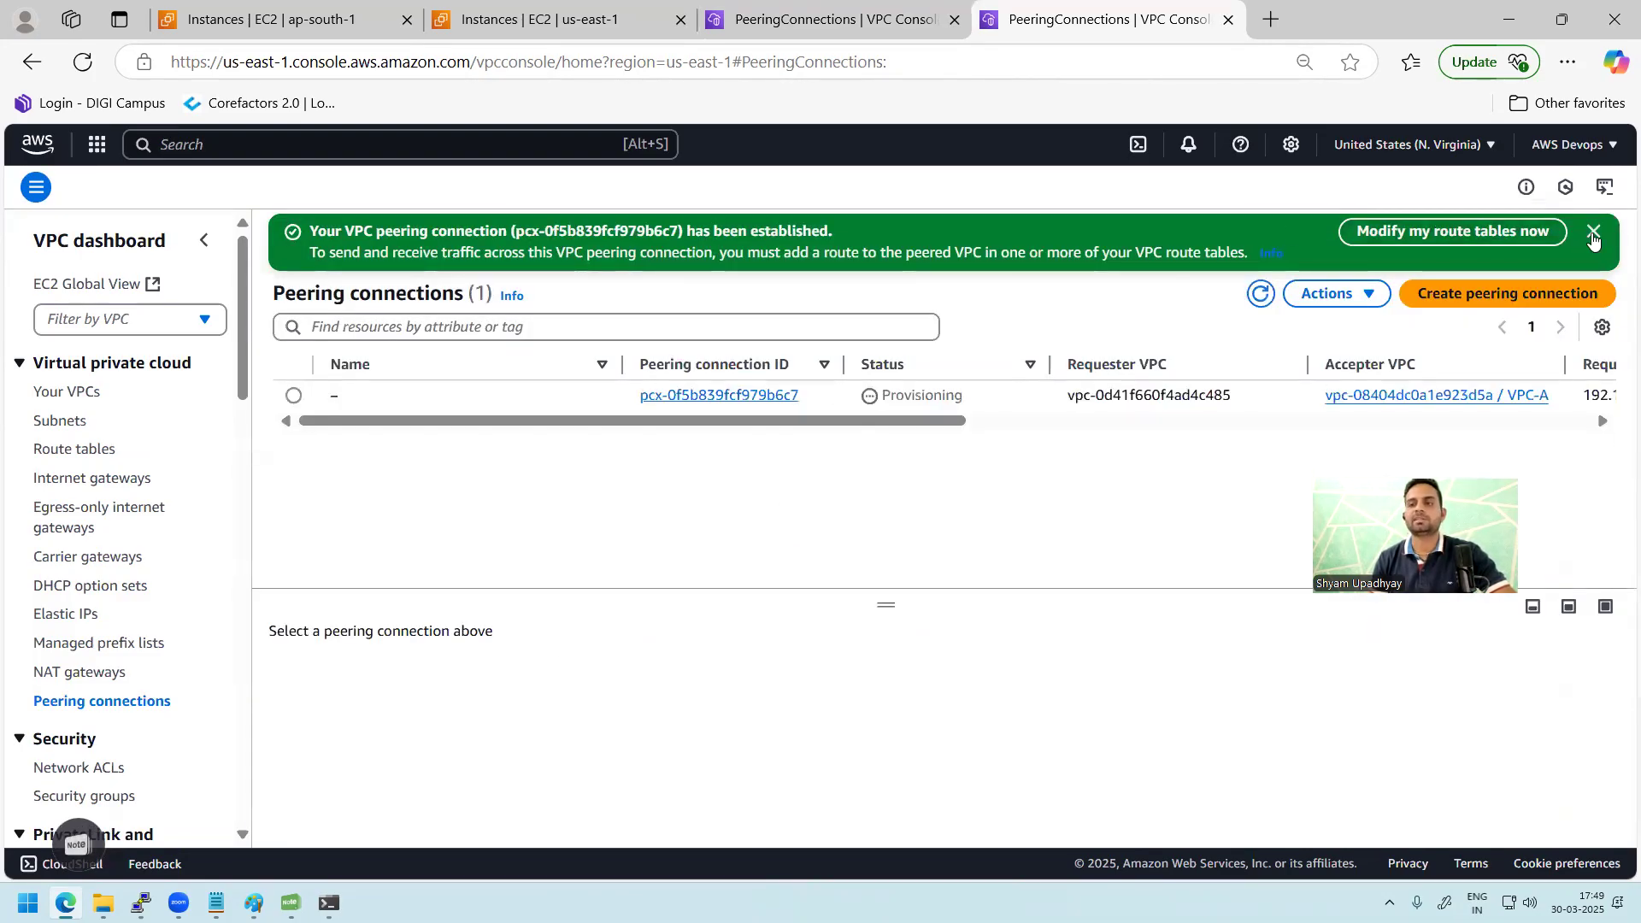
click(1593, 238)
- Refresh the peering connections lists in N. Virginia and Mumbai to check the connection's status
click(1260, 233)
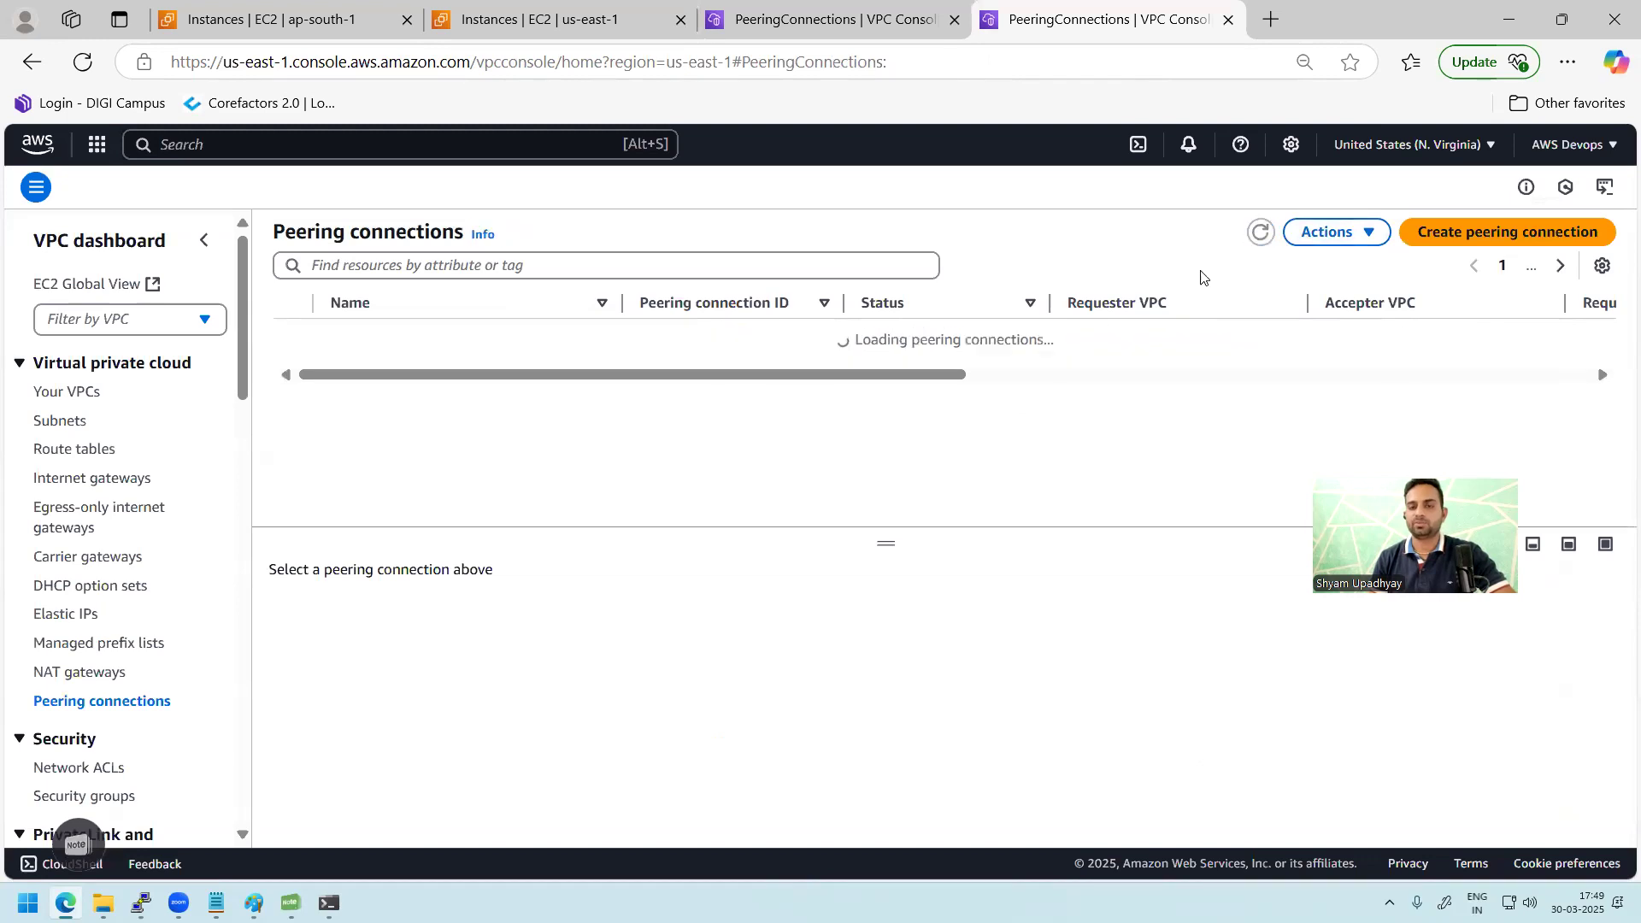
key(ctrl+Page_Up)
click(1301, 221)
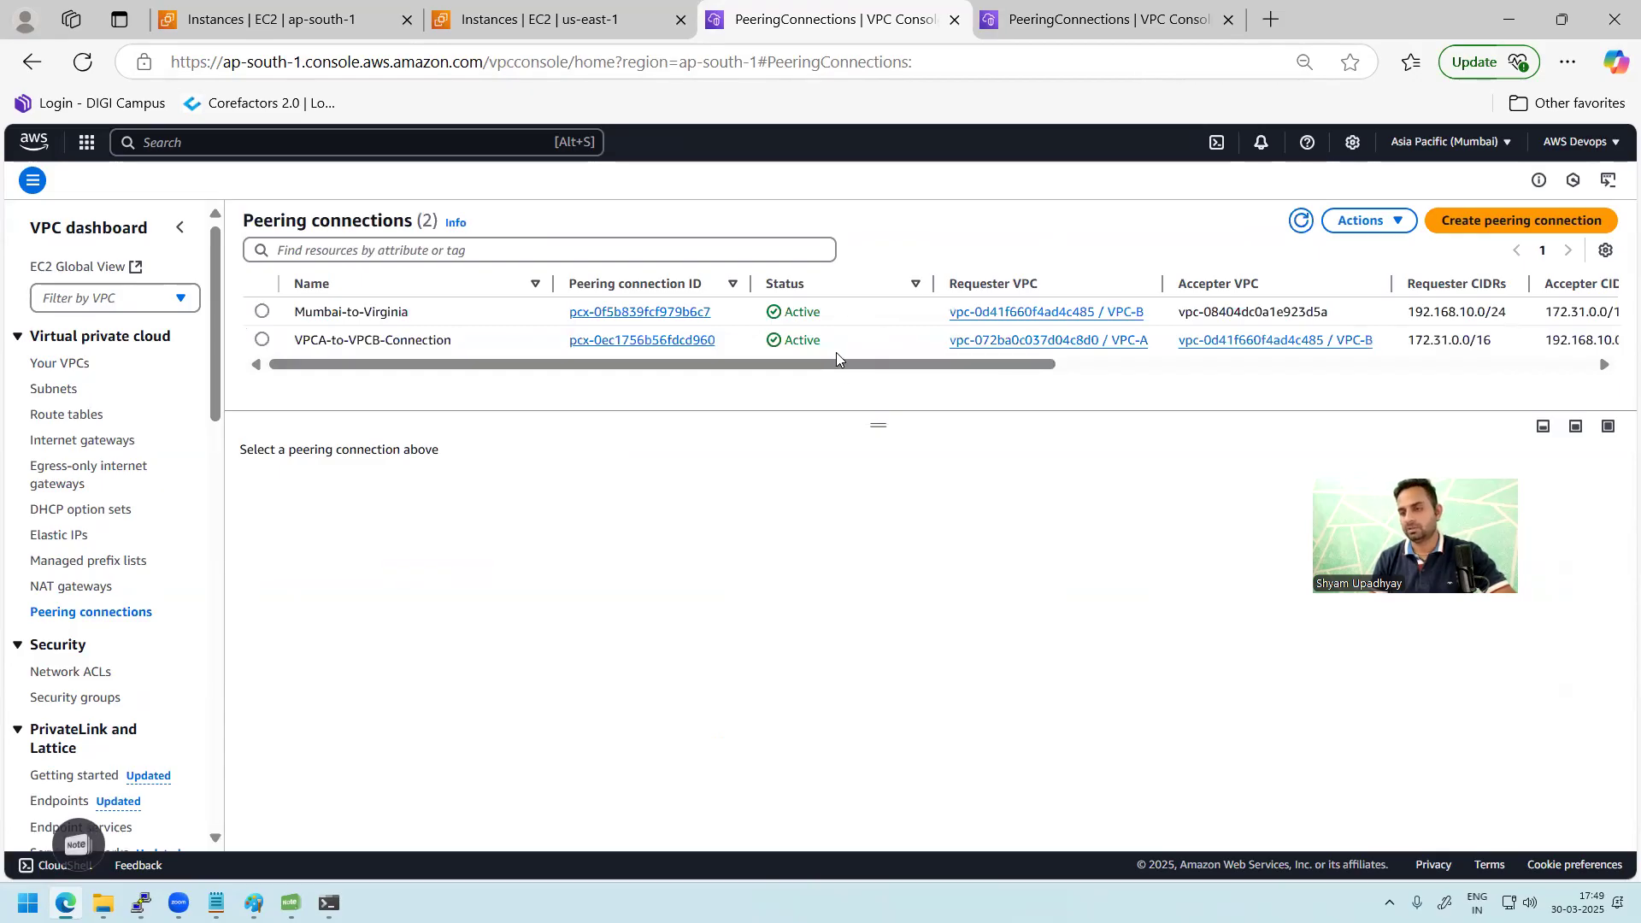
- Switch to PuTTY and close the inactive session of the old server in VPC-A
click(141, 903)
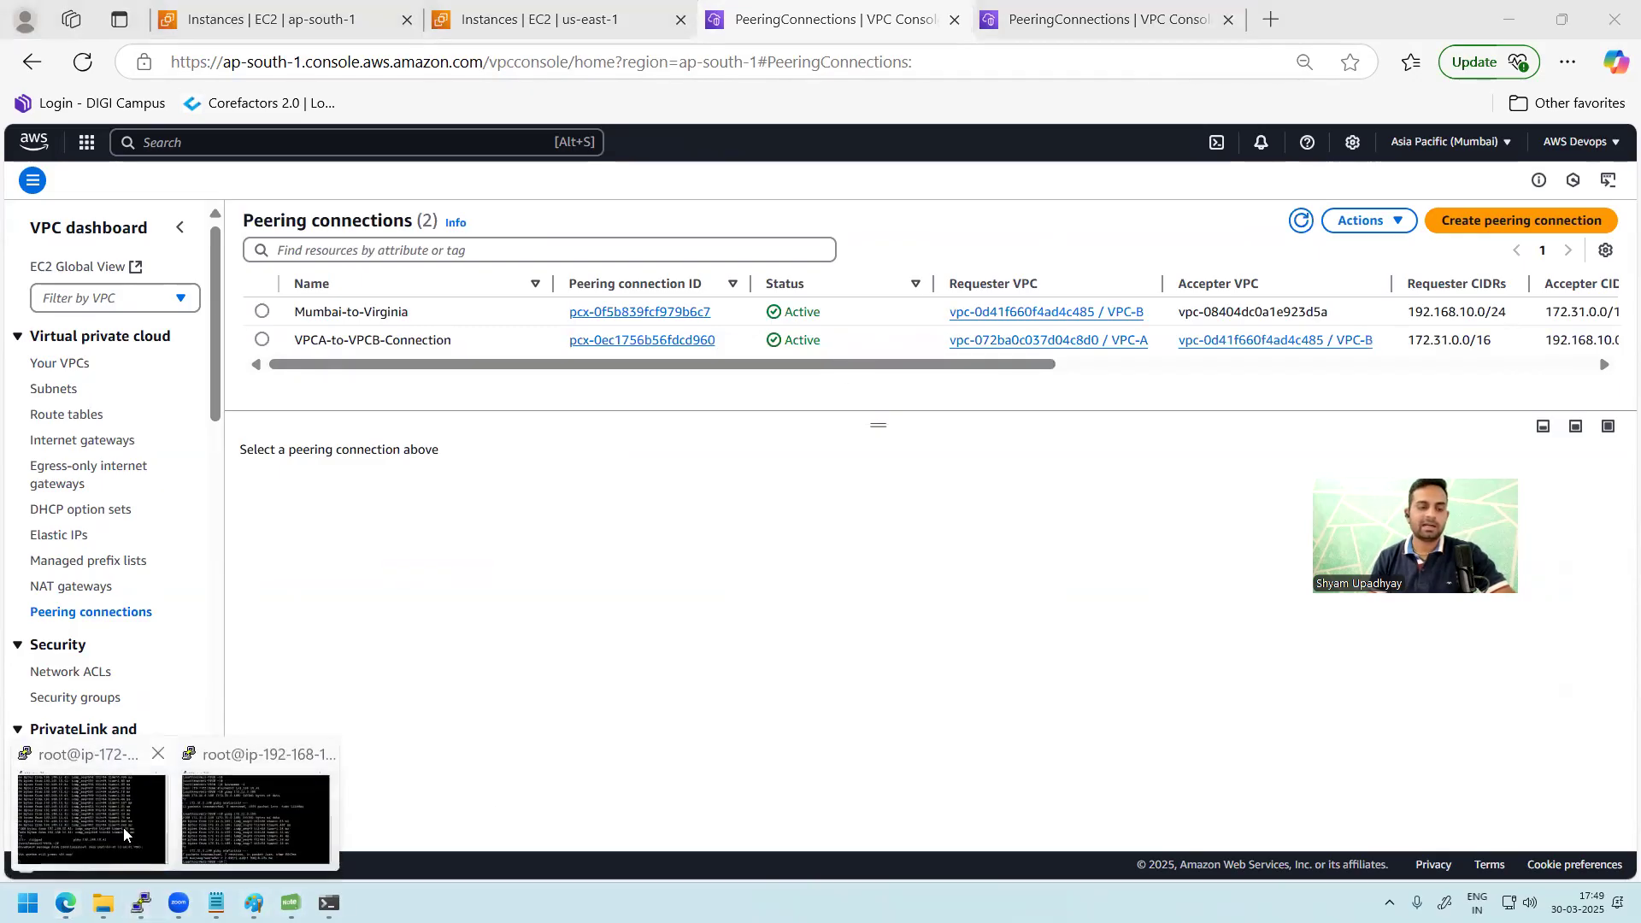
click(123, 827)
click(940, 510)
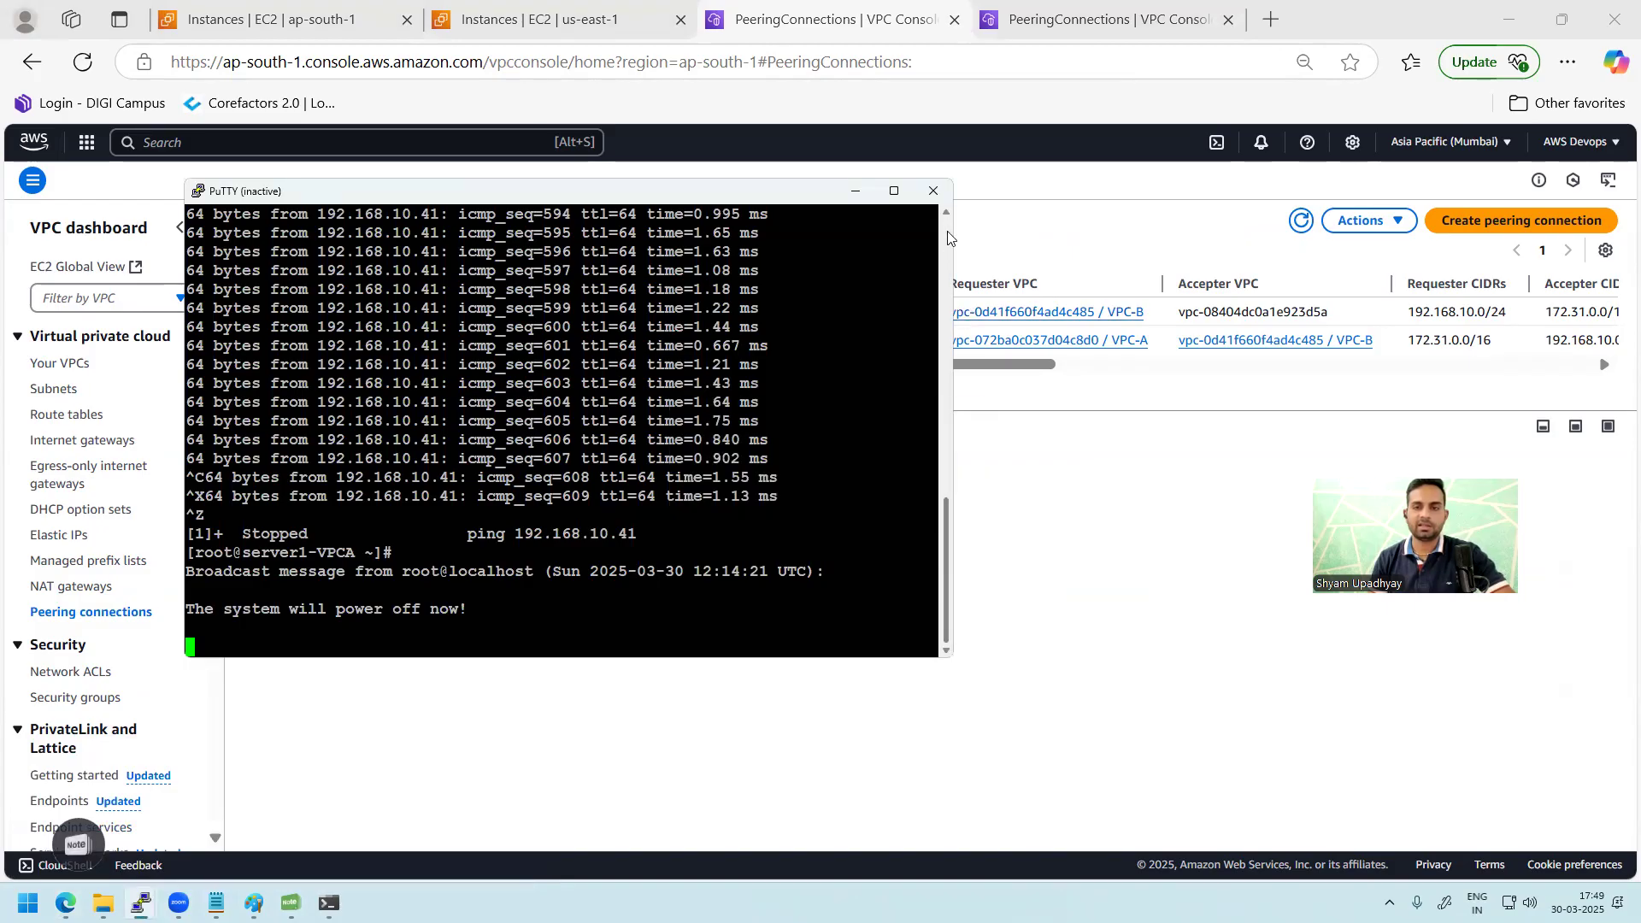
click(933, 191)
- From the server1-VPCB session in PuTTY, ping Server1-VPCA's private IPv4 address 172.31.19.114, copied from its N. Virginia instance details
click(141, 903)
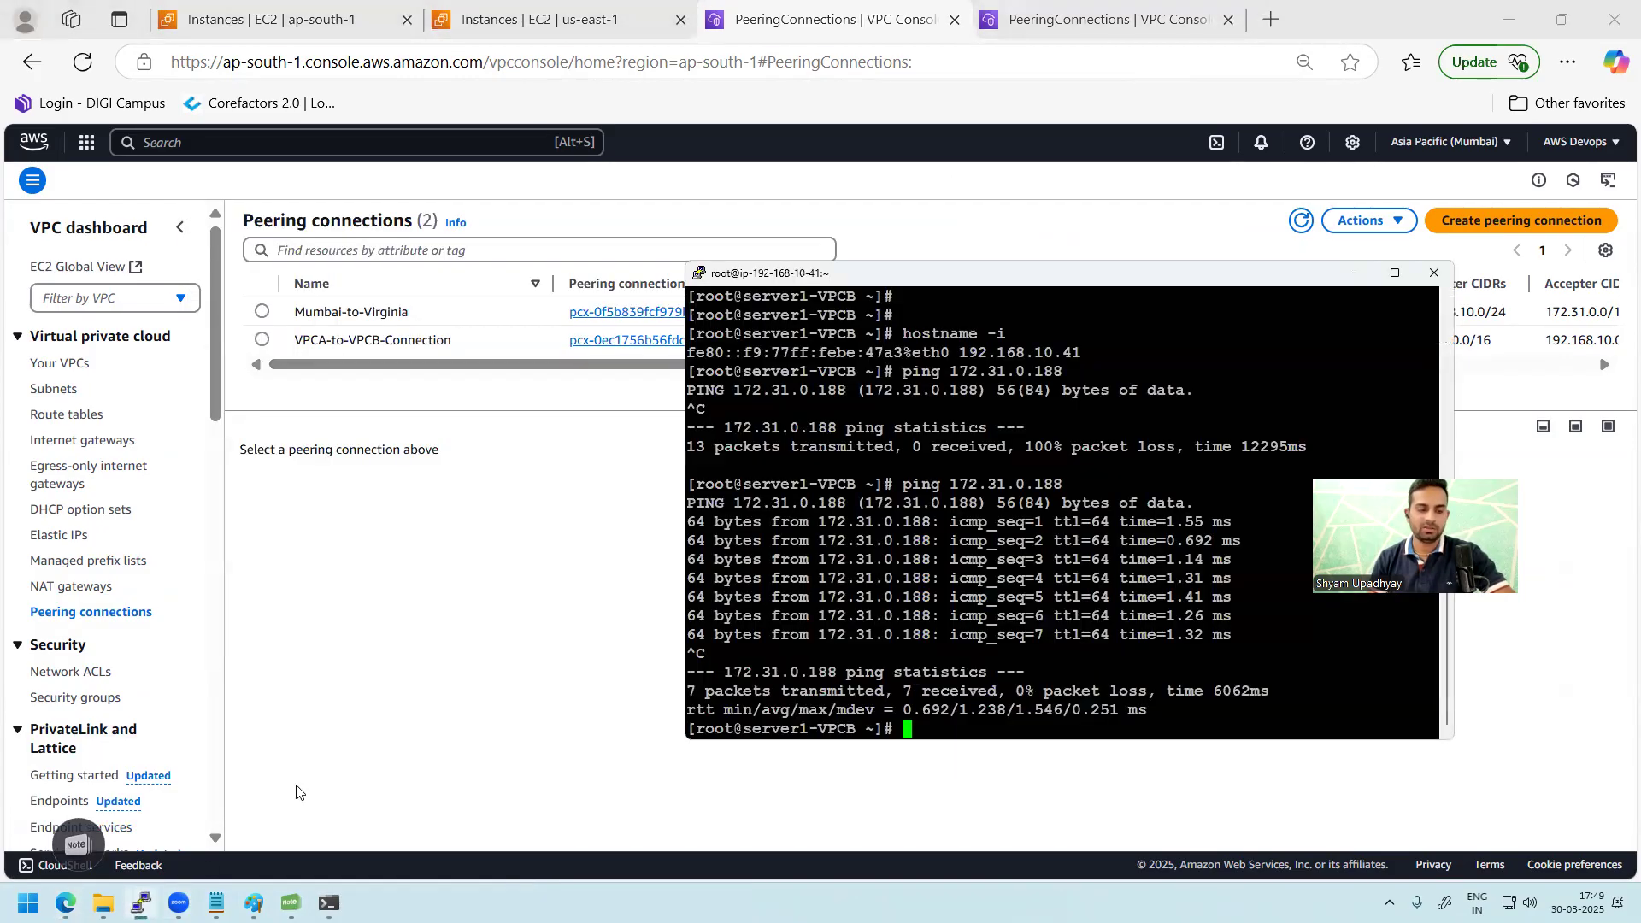
key(Return)
key(Return)
key(Return)
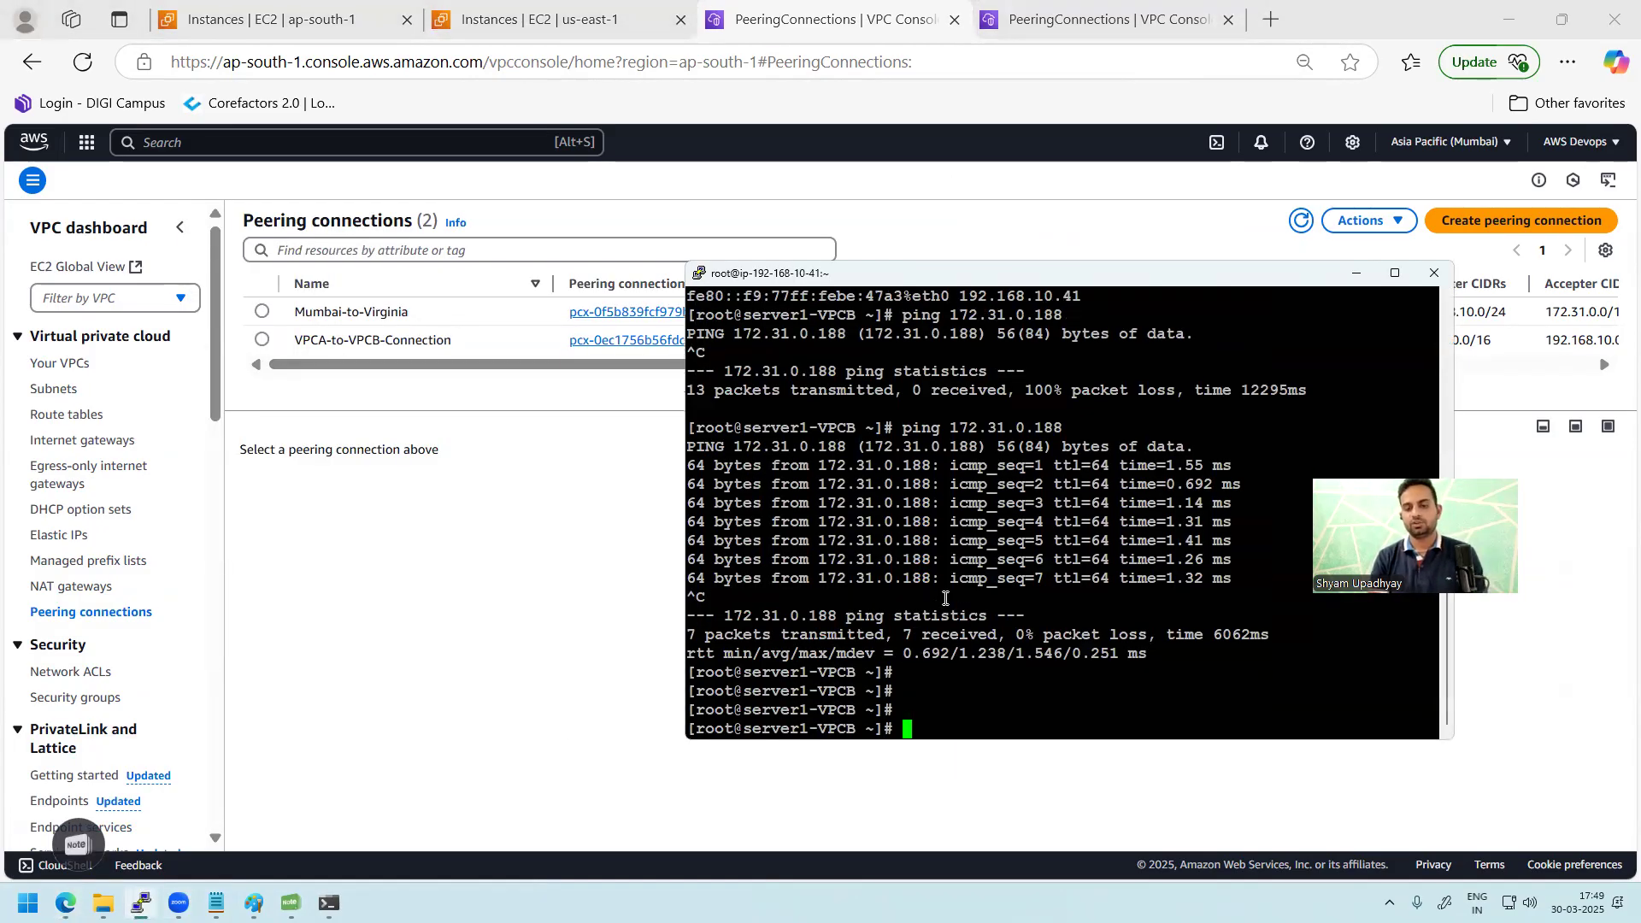
text(ping)
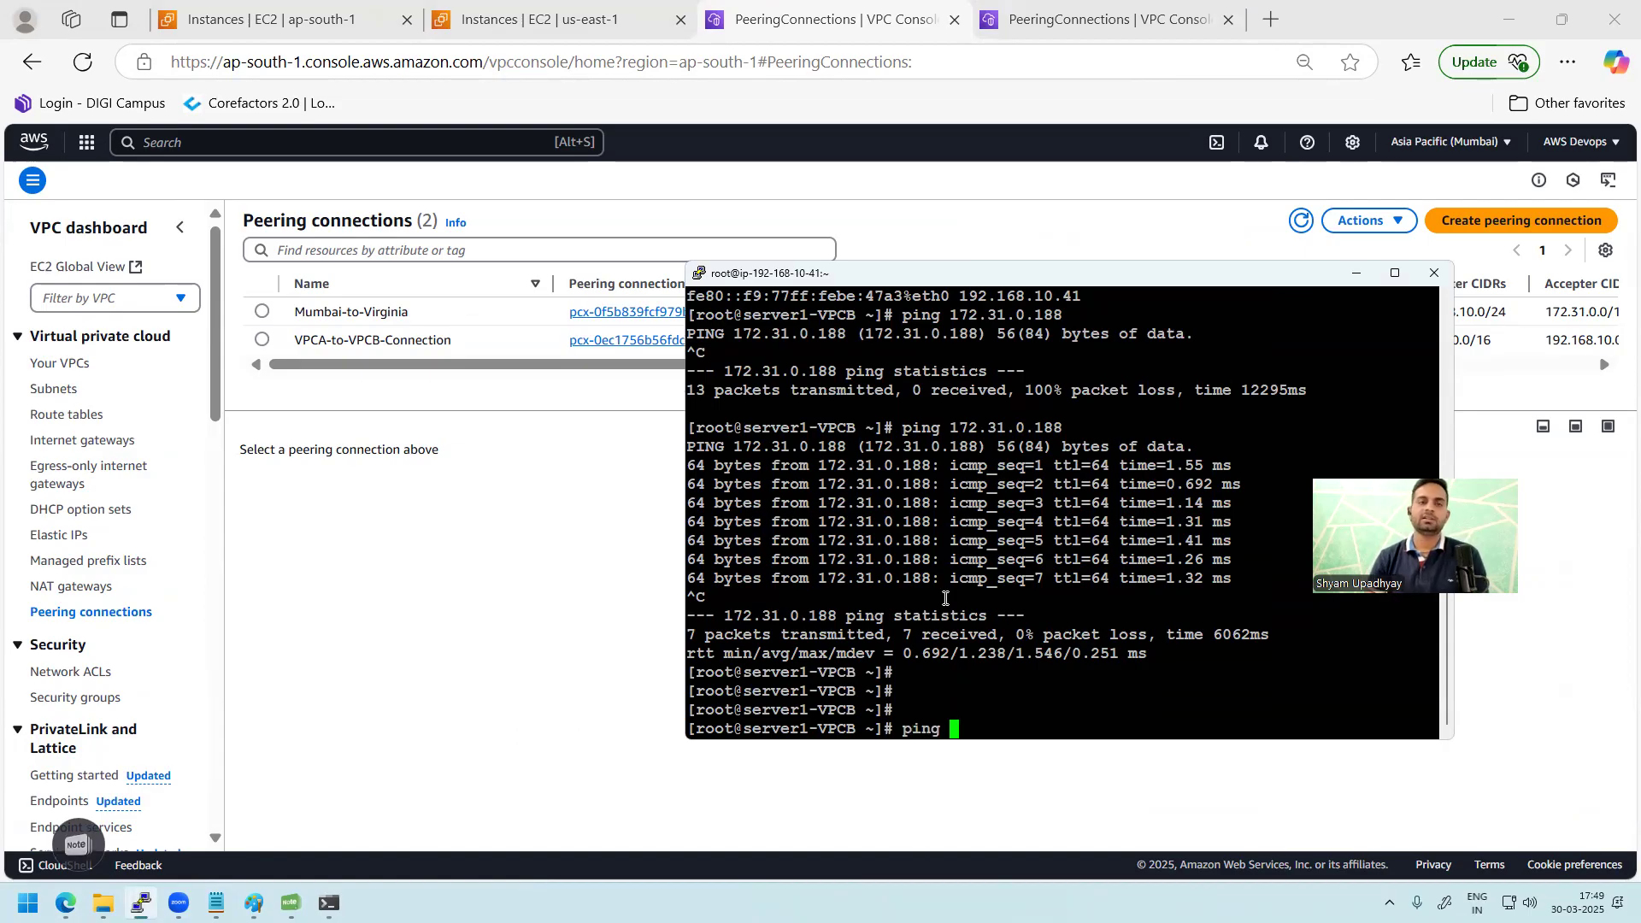
click(523, 19)
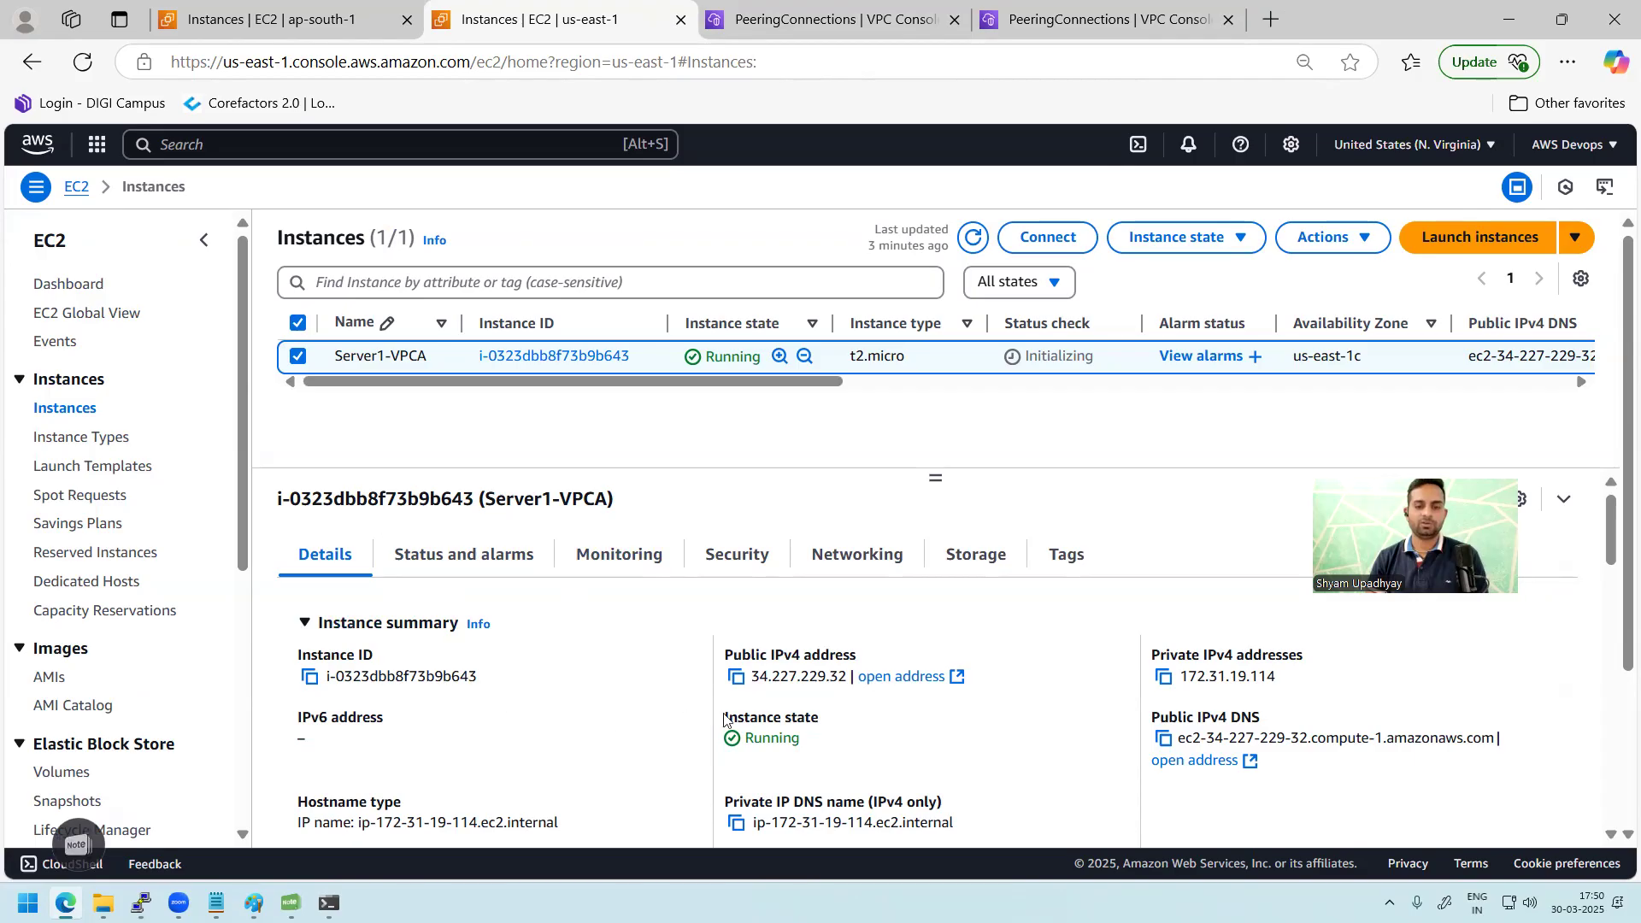
click(1163, 676)
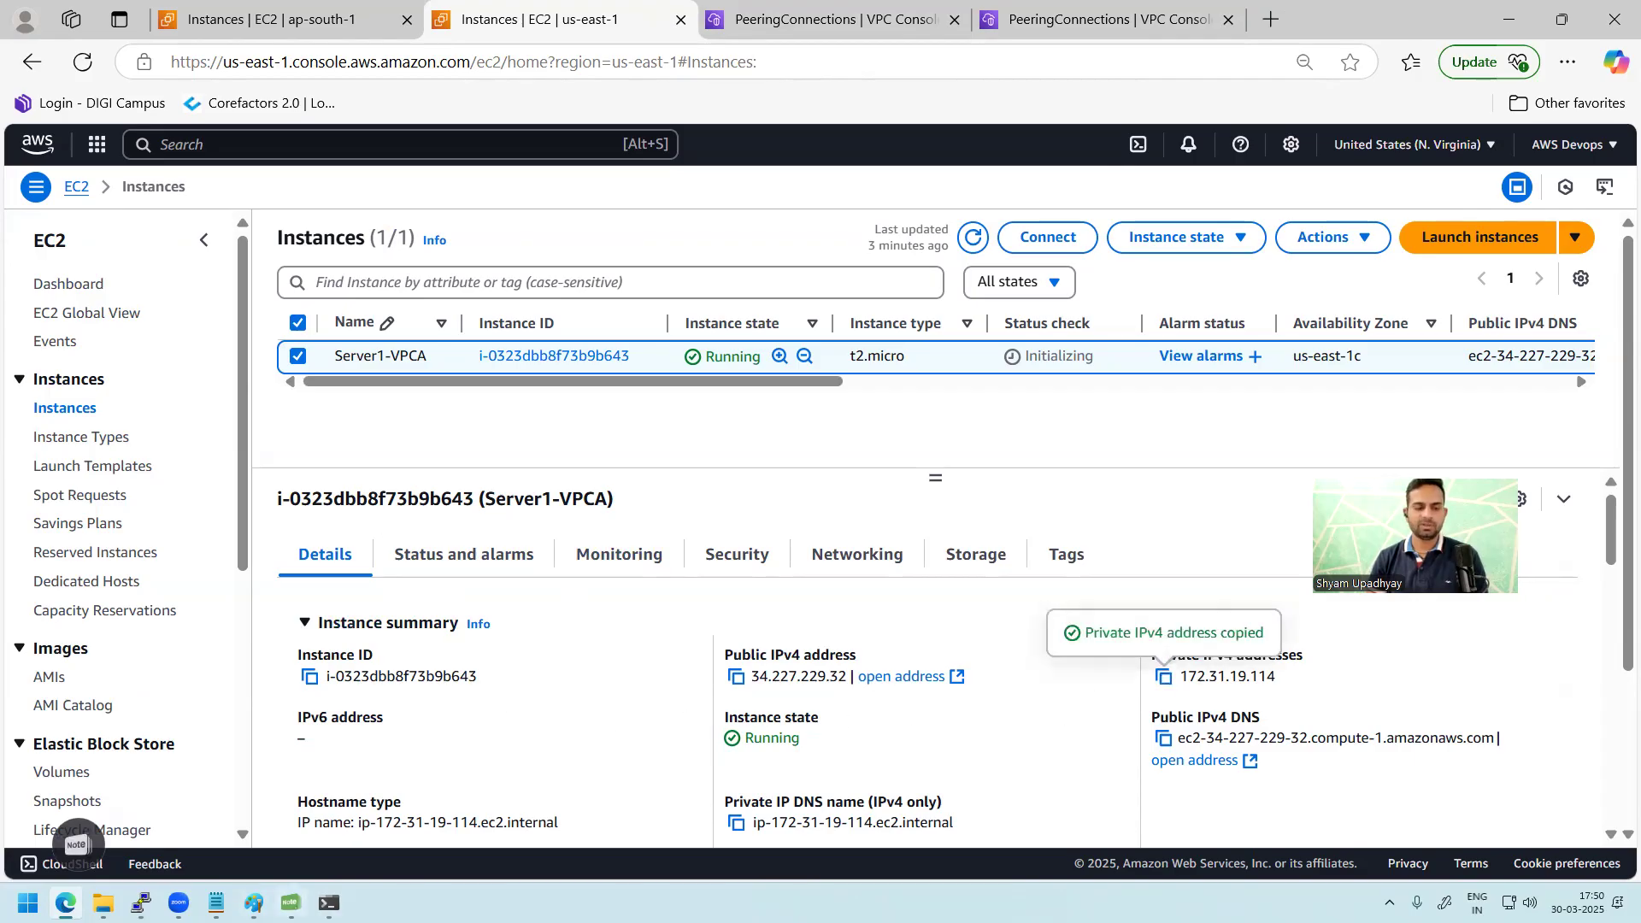
key(alt+Tab)
right_click(967, 643)
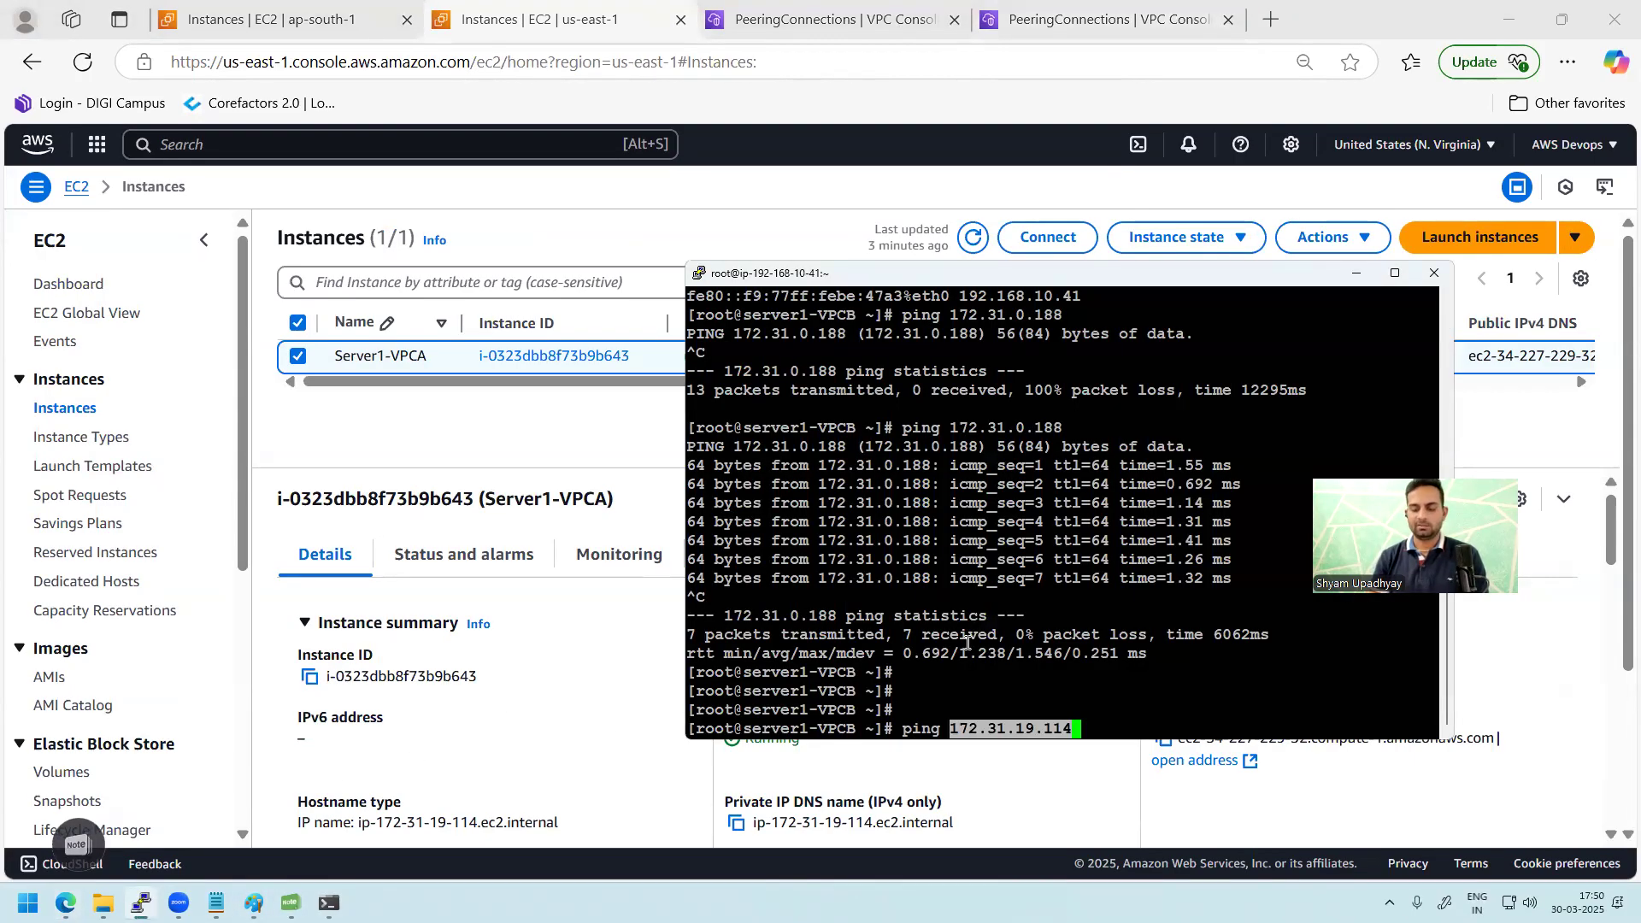
key(Return)
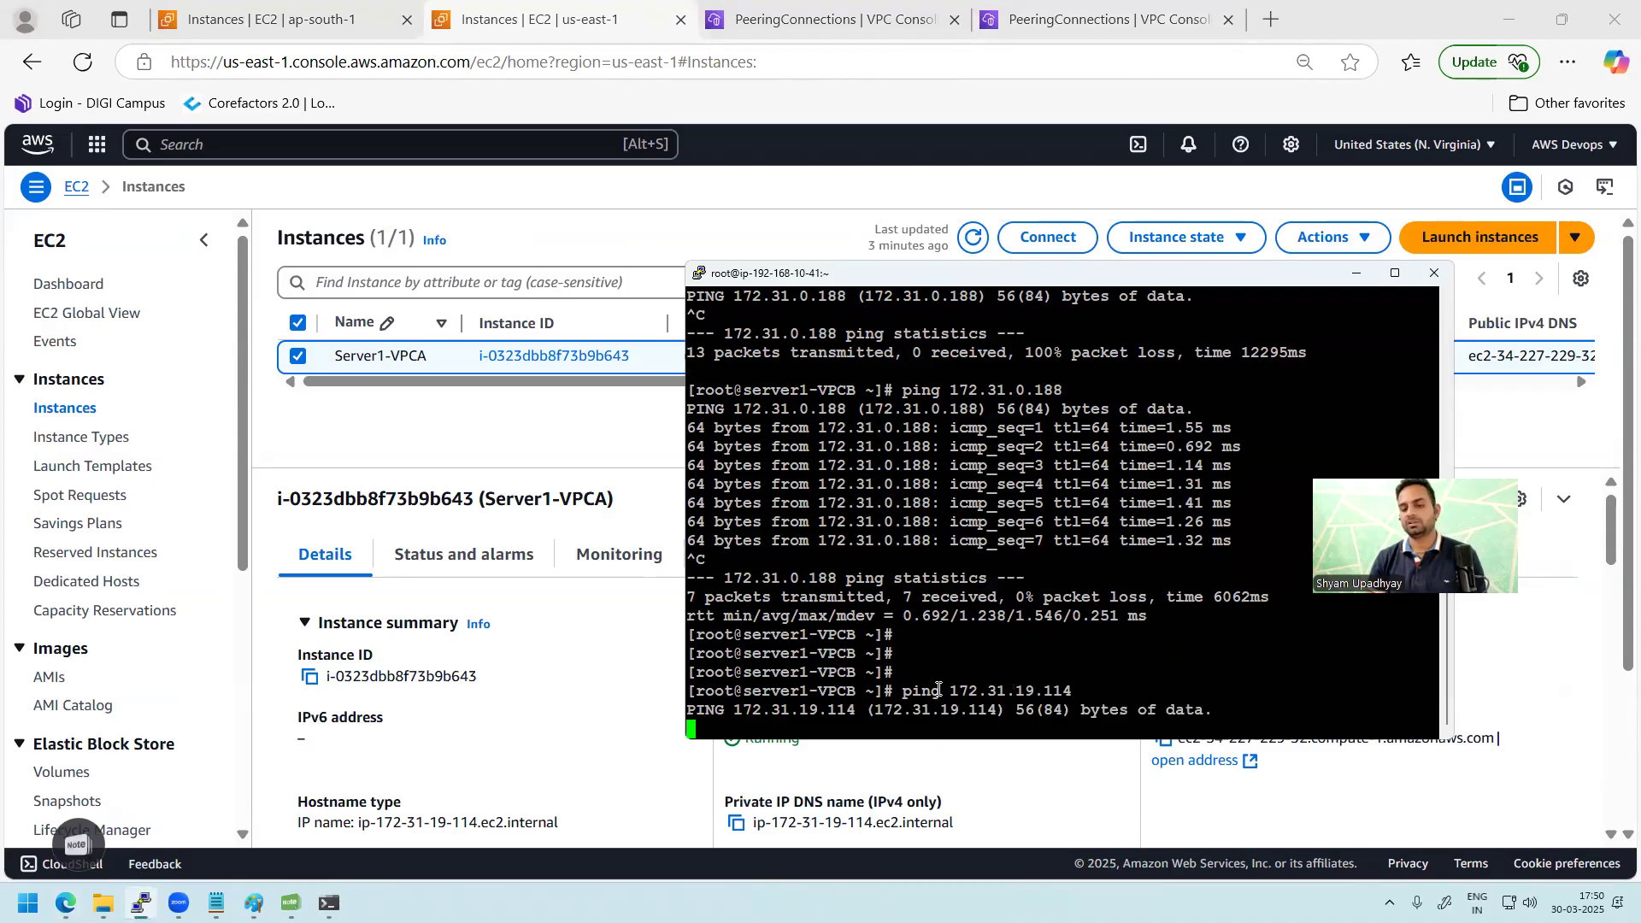
- Look up the subnet of Server1-VPCB in its refreshed Mumbai EC2 instance details
drag(938, 689, 1077, 688)
click(1059, 689)
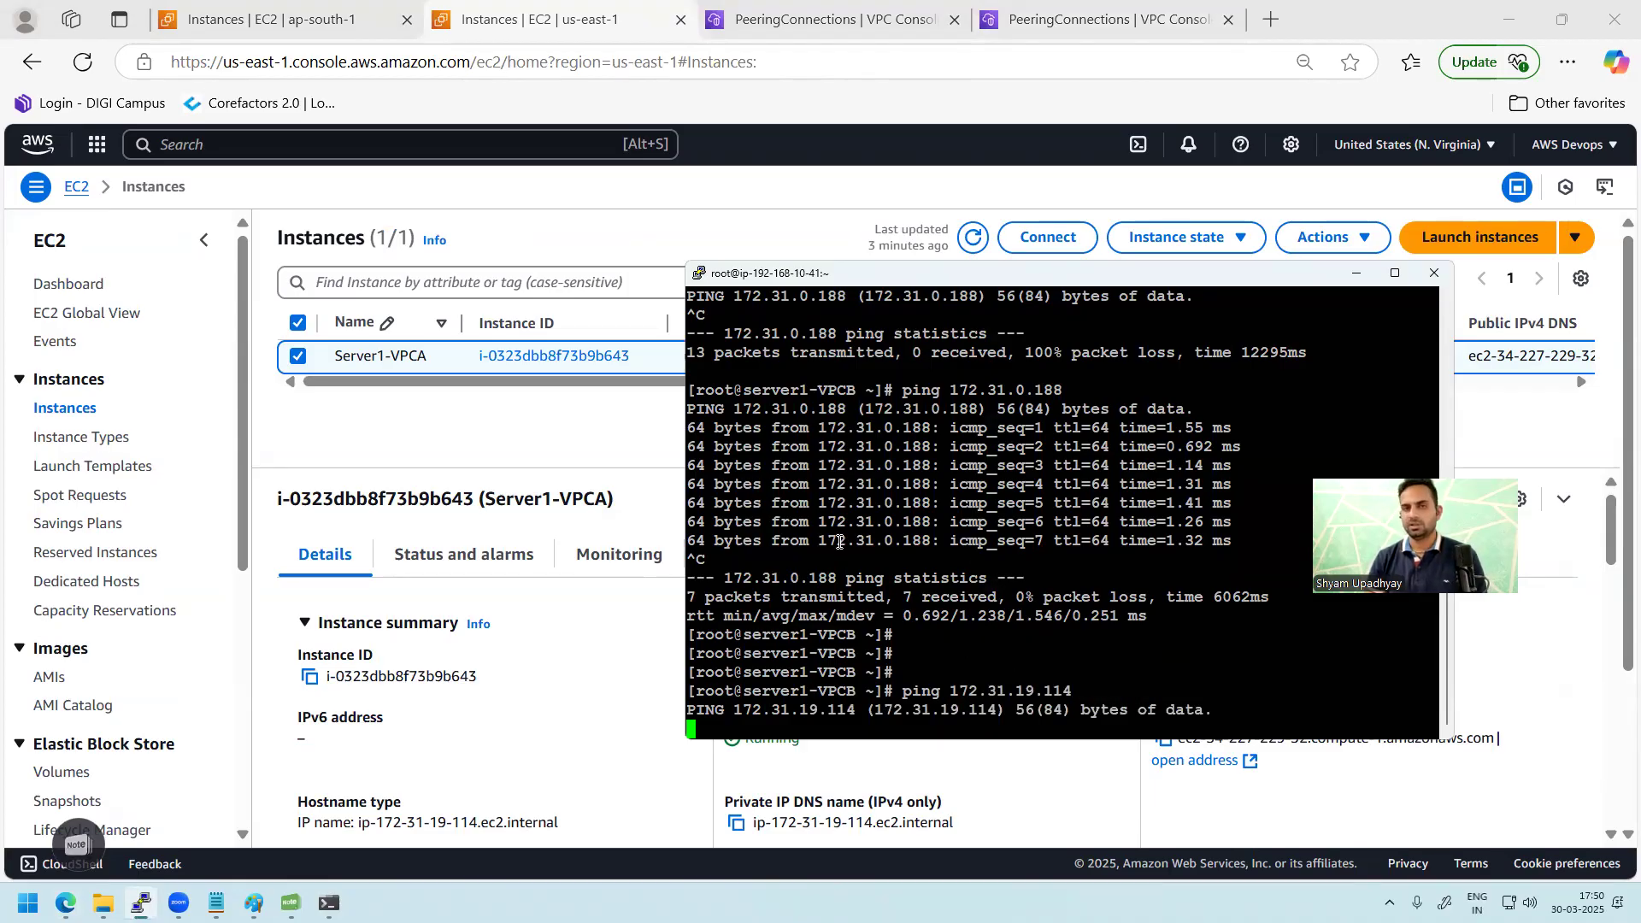
click(867, 11)
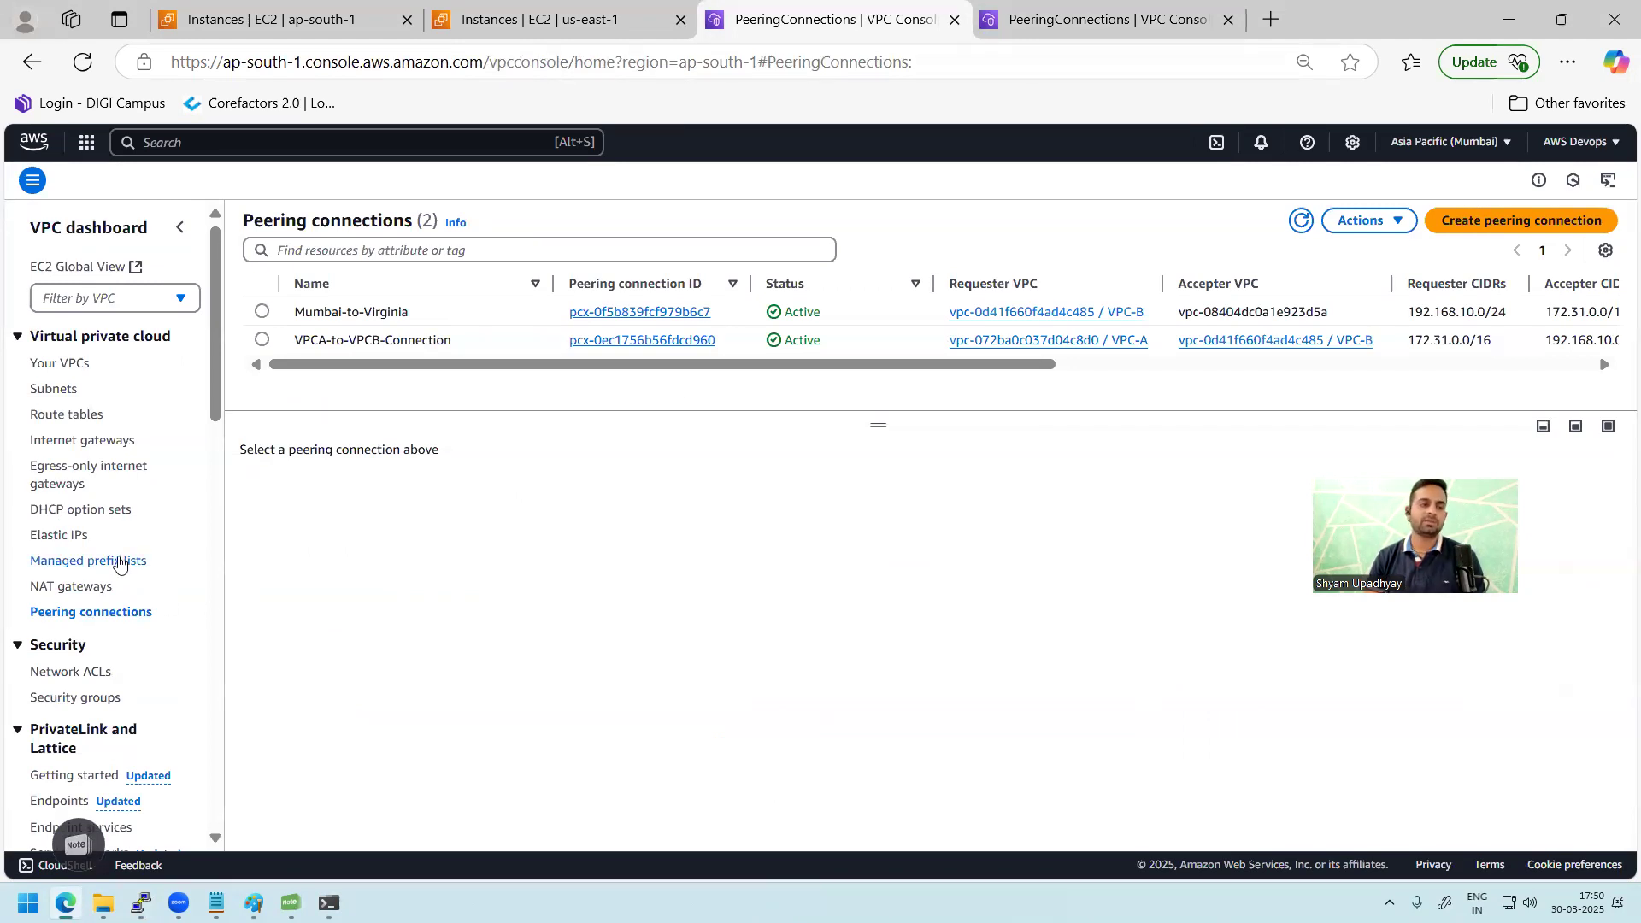
click(73, 417)
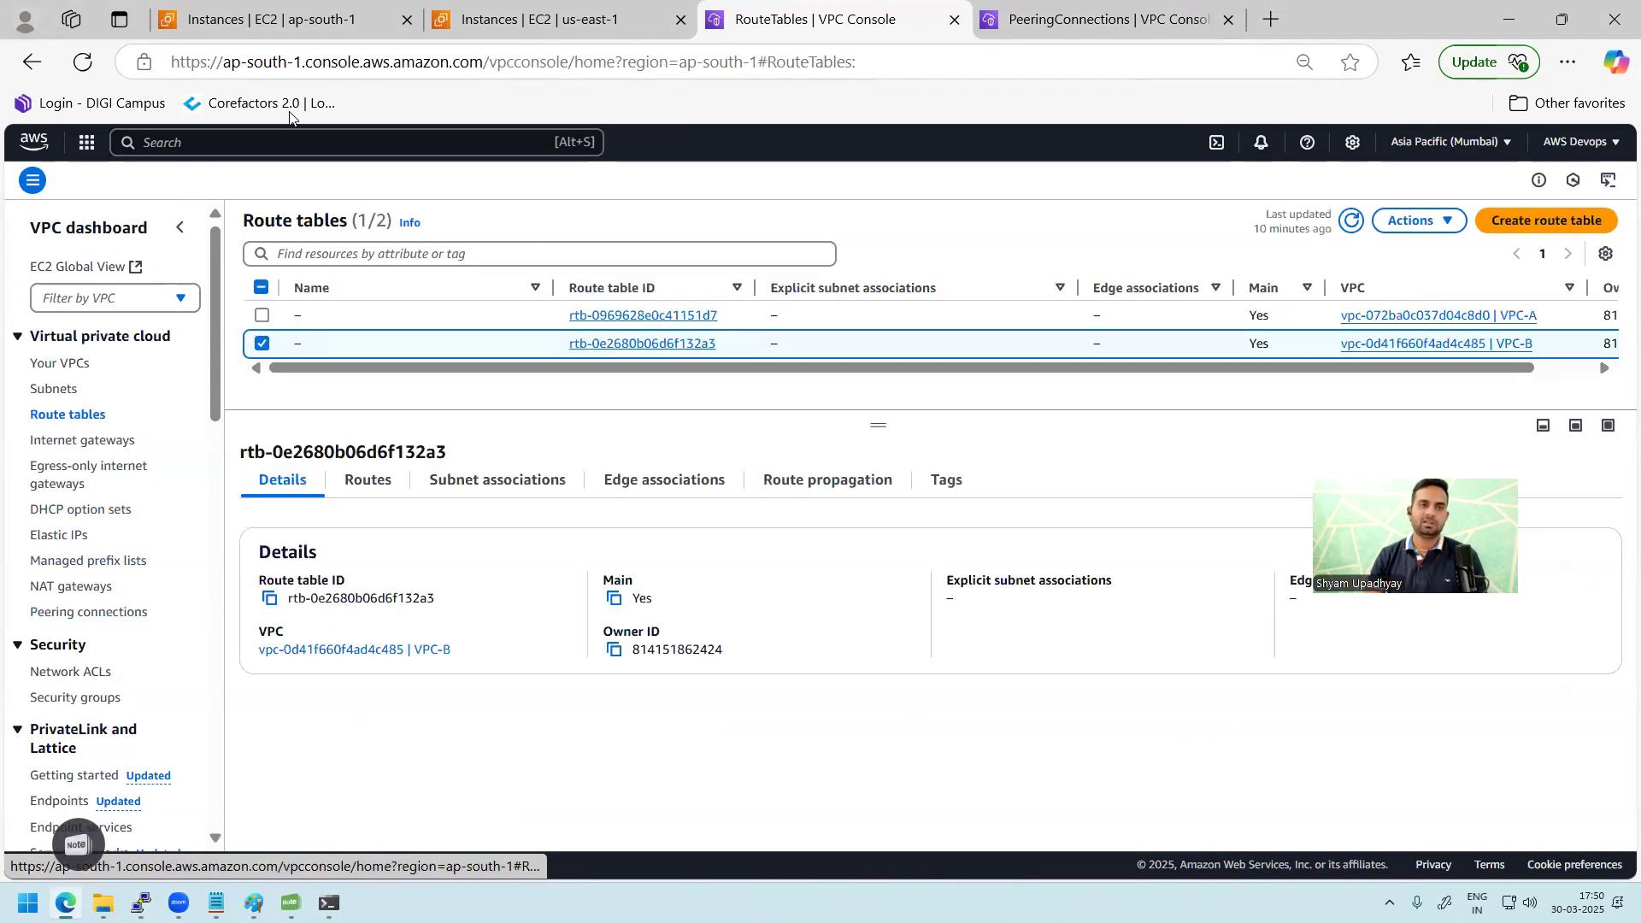
click(259, 26)
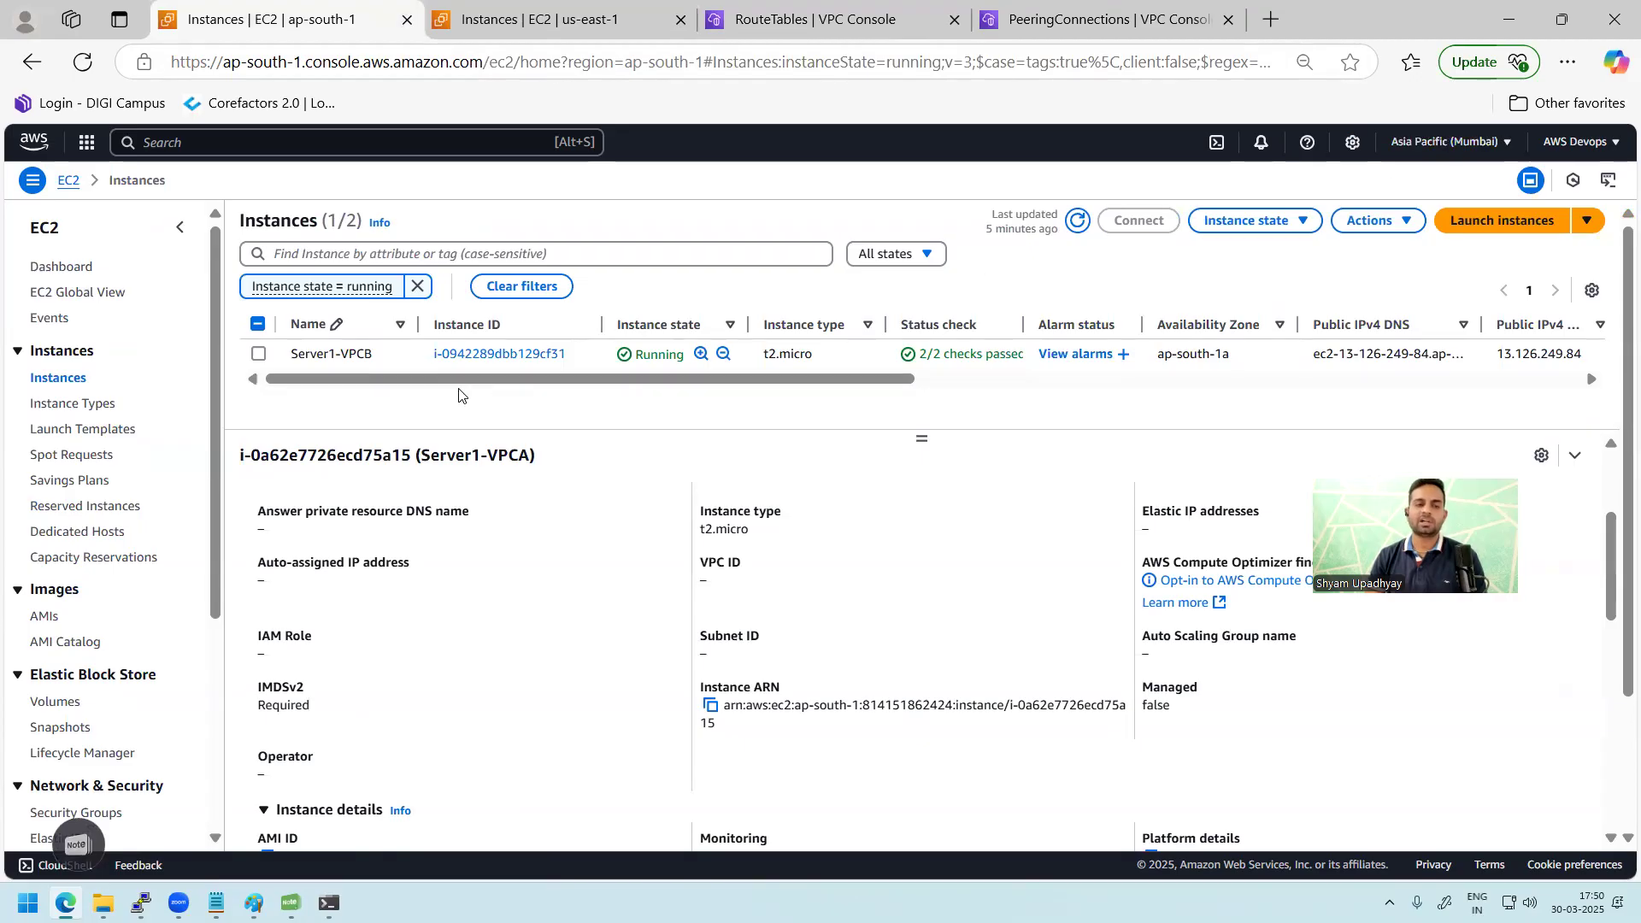
click(1074, 224)
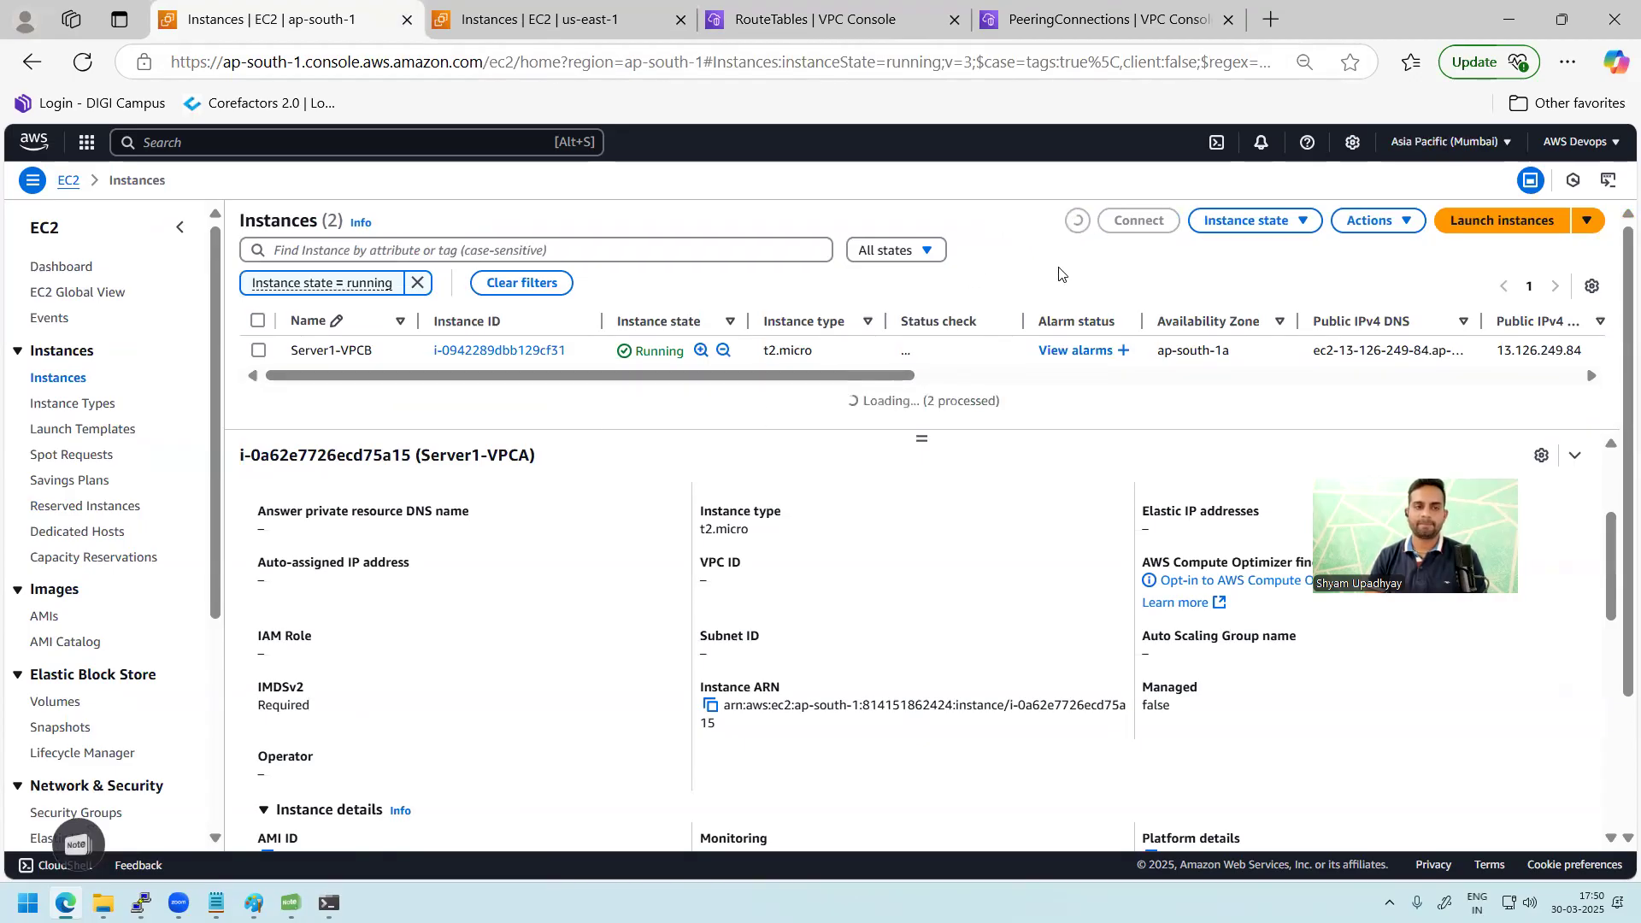
click(864, 355)
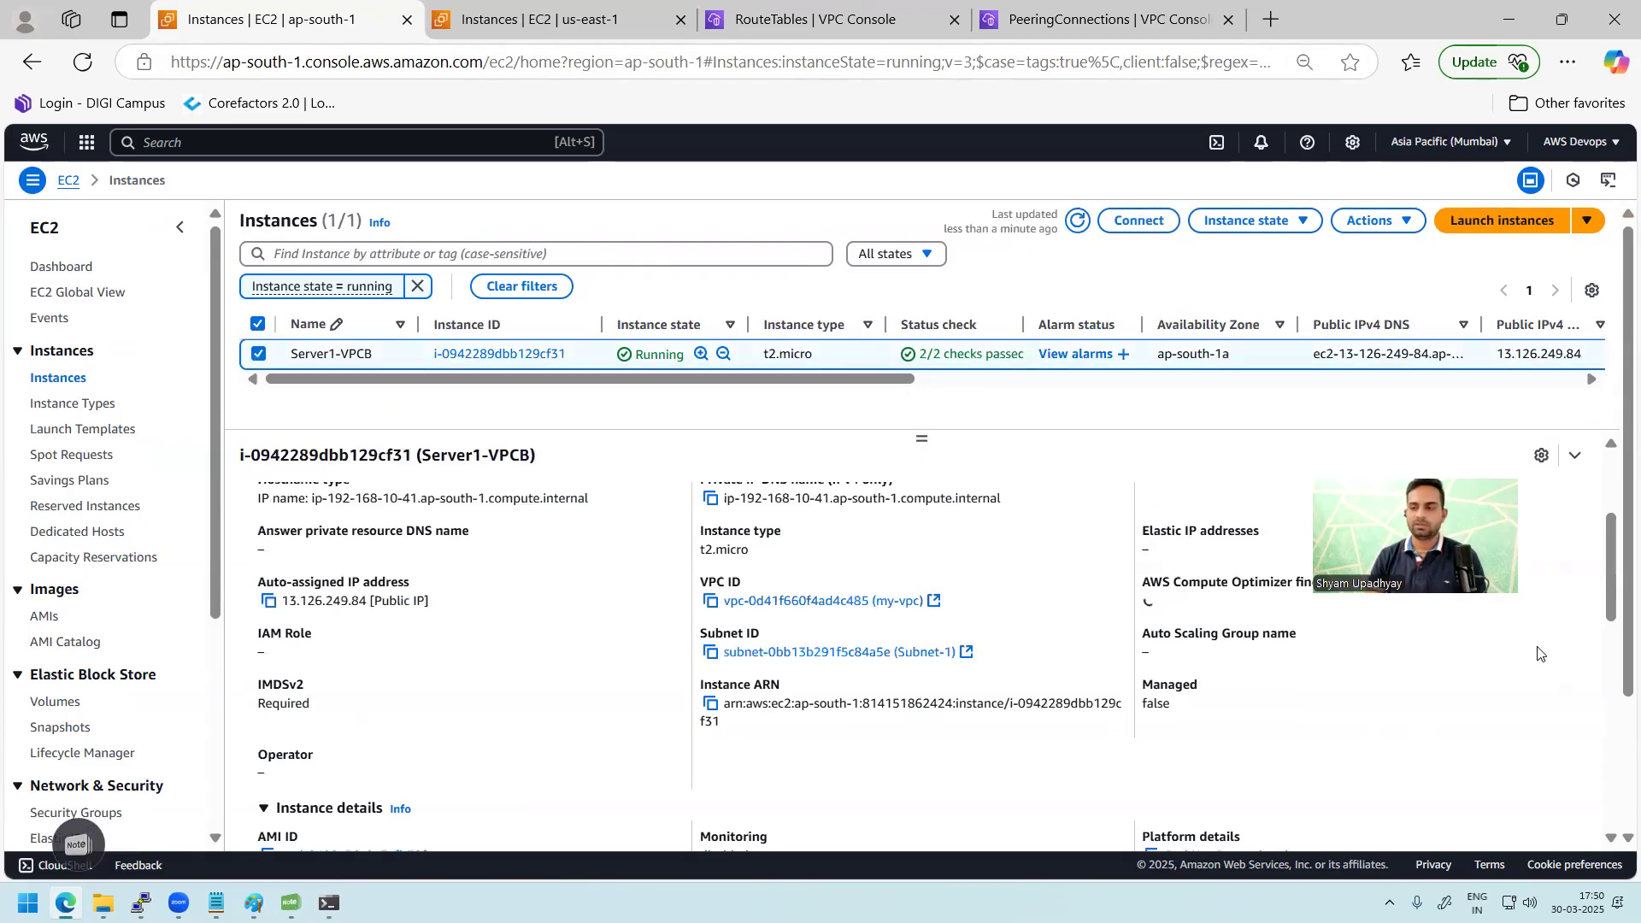
scroll(1606, 543, up, 3)
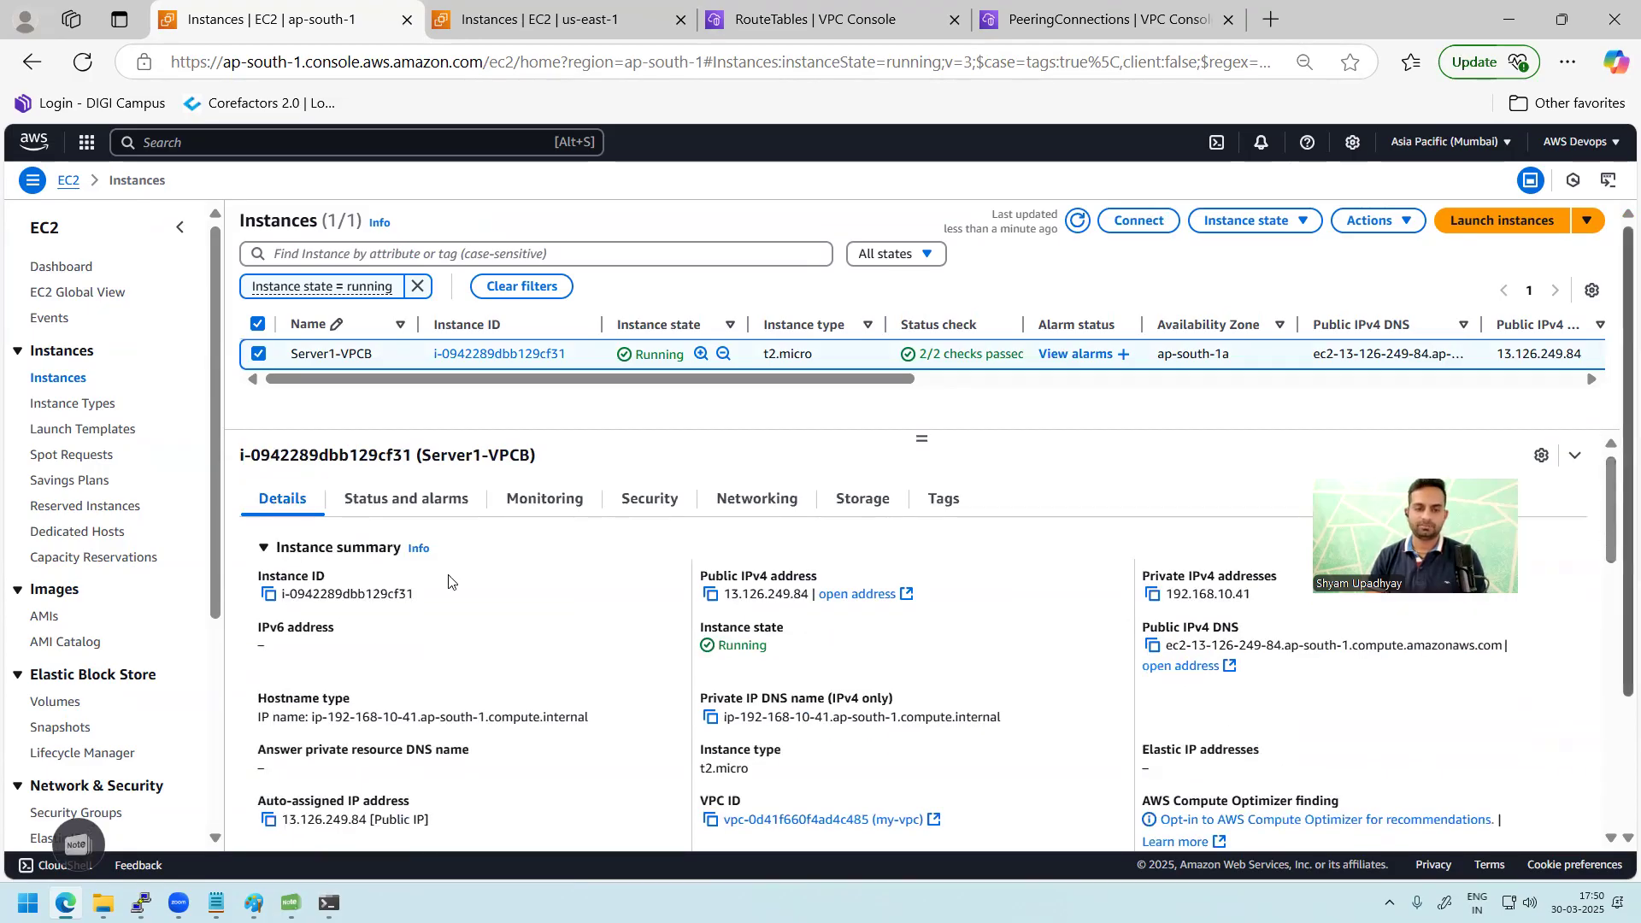
drag(1606, 553, 1615, 590)
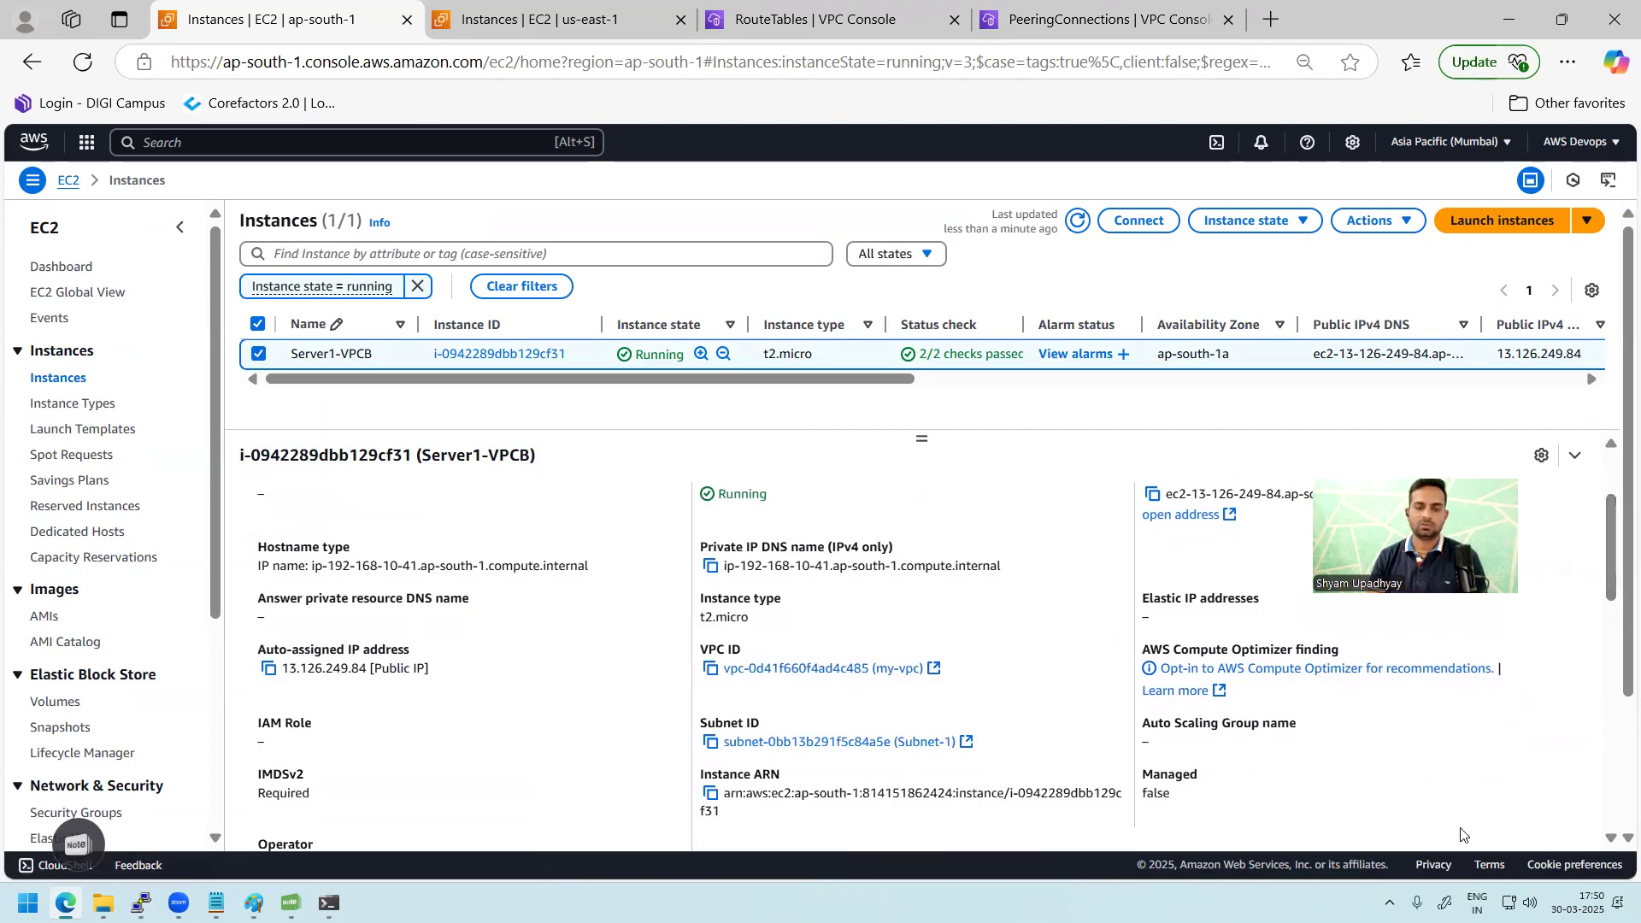
- Inspect the route table associated with VPC-B's Subnet-1 in the Mumbai subnets list
click(872, 15)
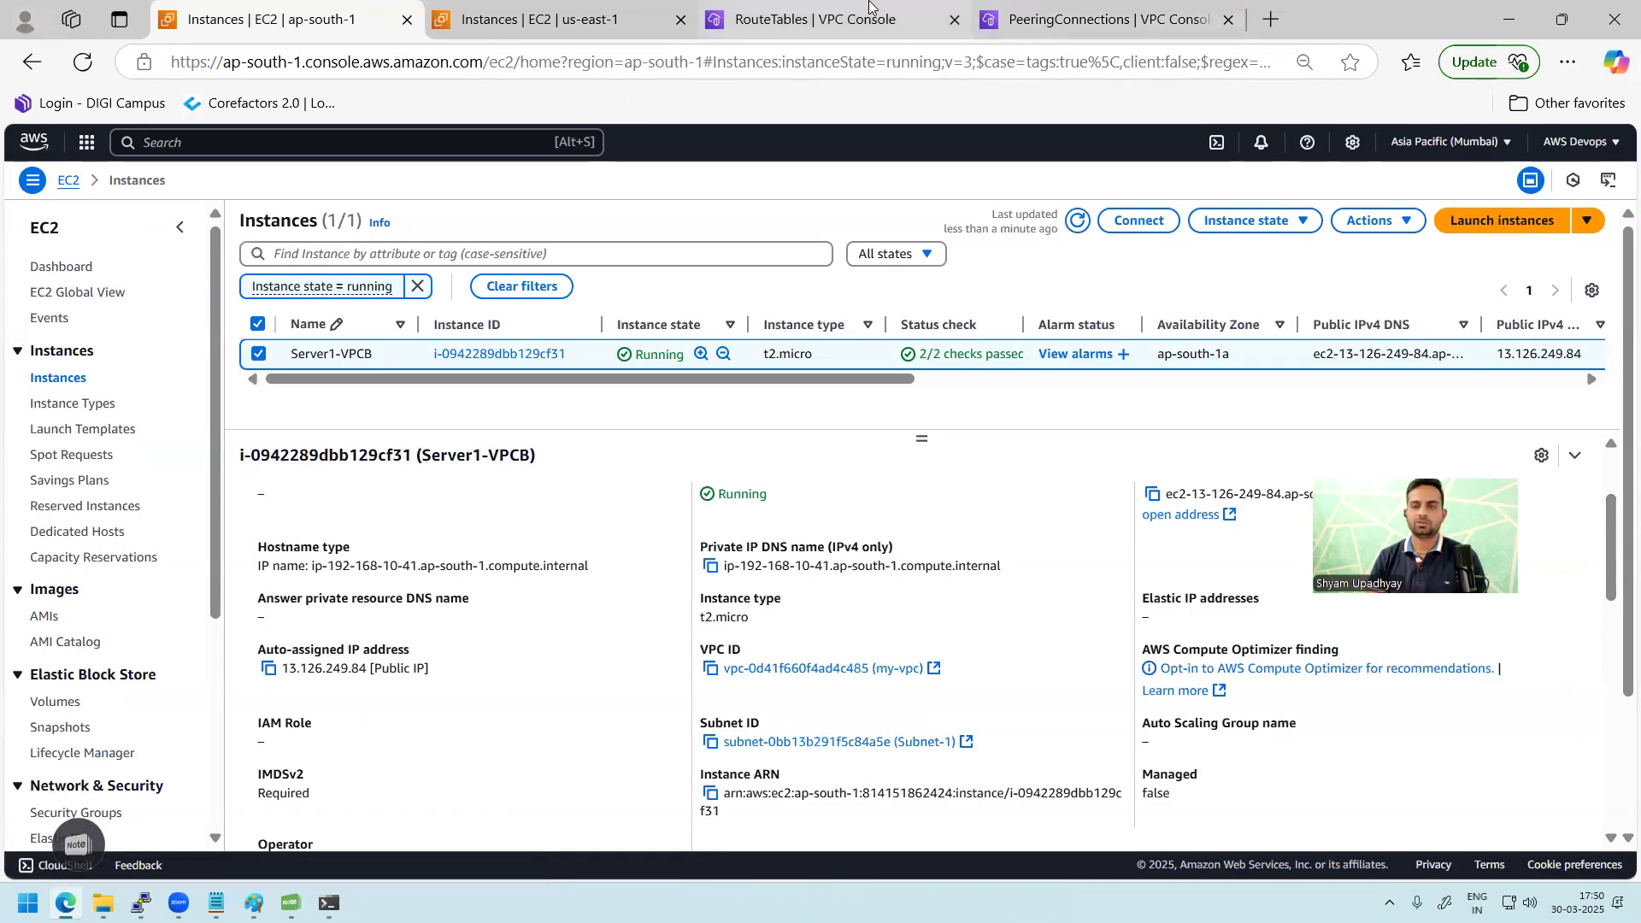
click(56, 389)
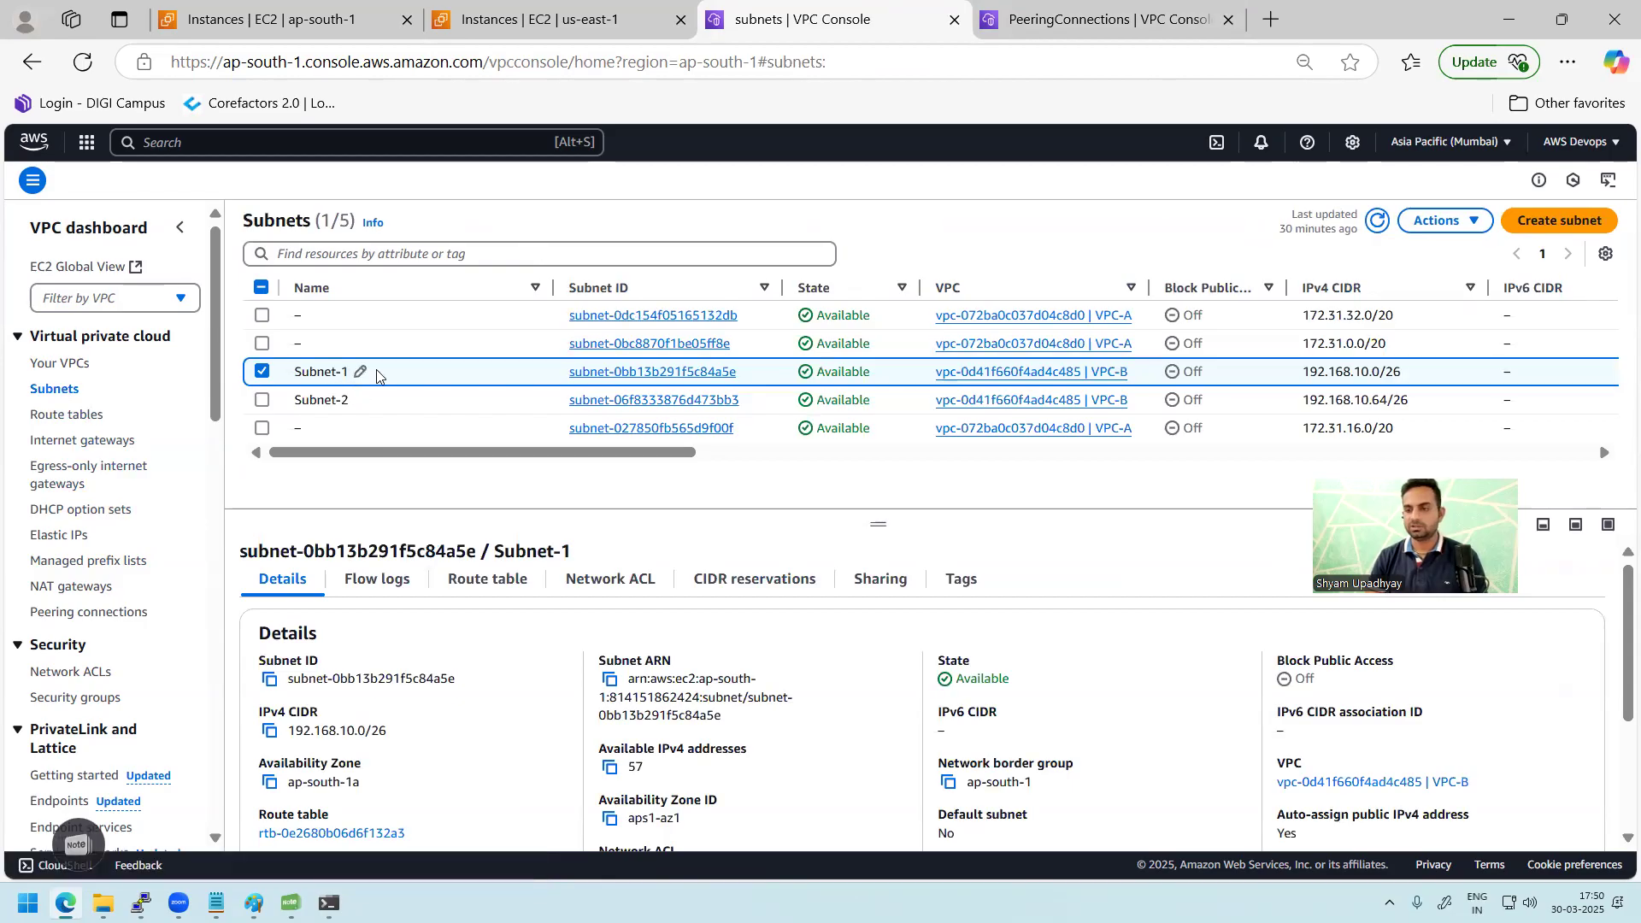
click(492, 588)
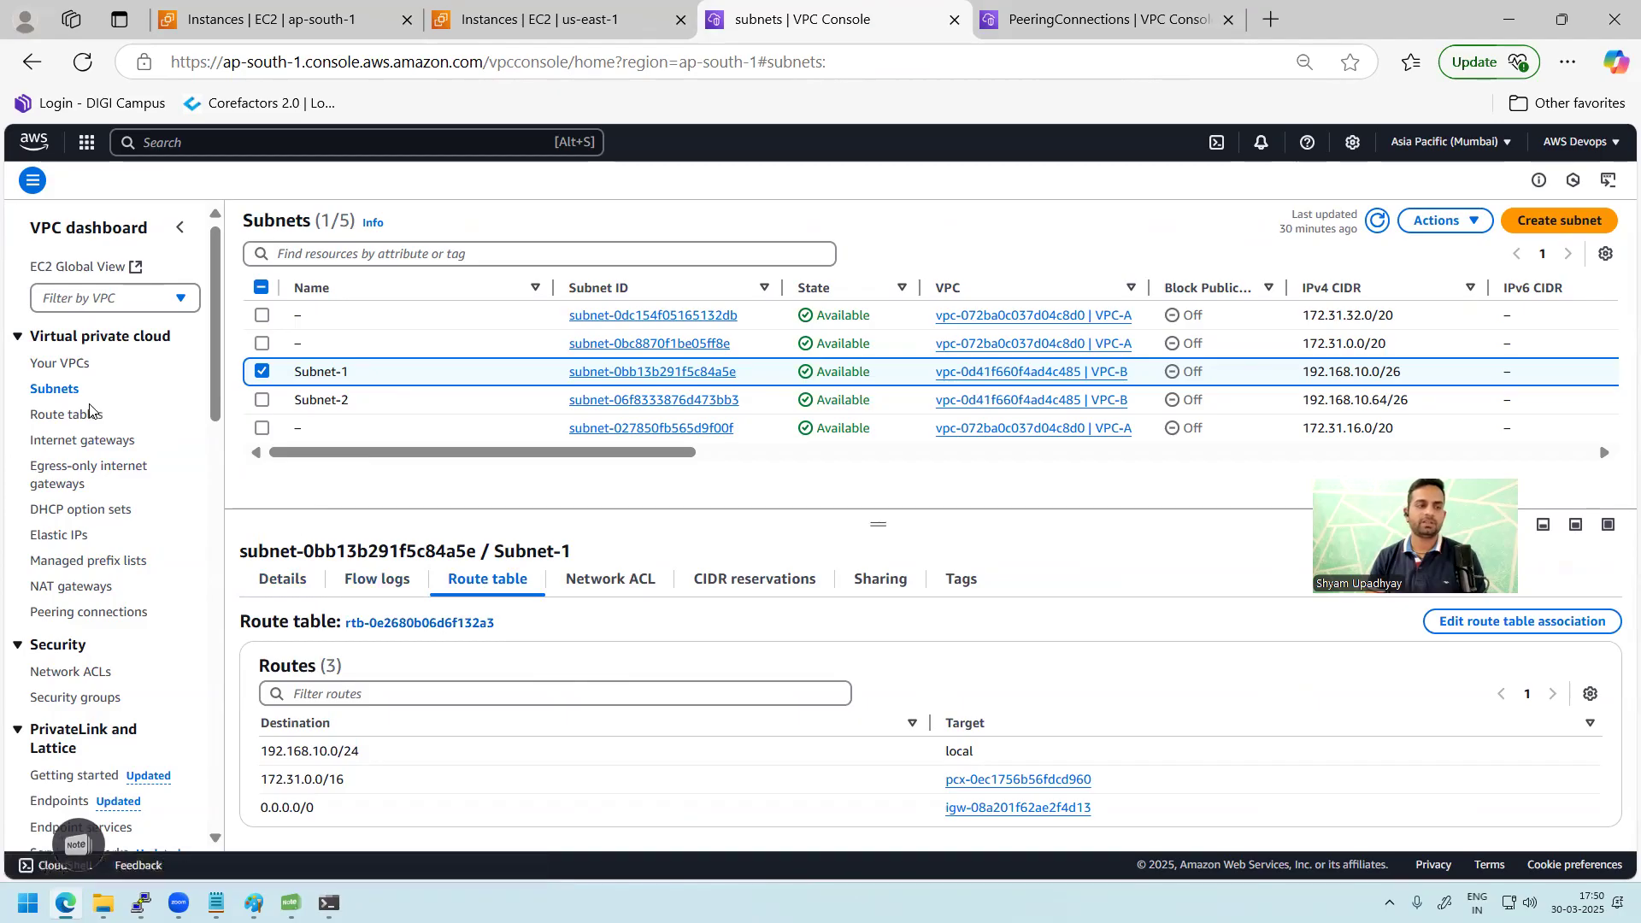
- Edit the routes of VPC-B's route table in Mumbai and remove the existing 172.31.0.0/16 peering route
click(121, 416)
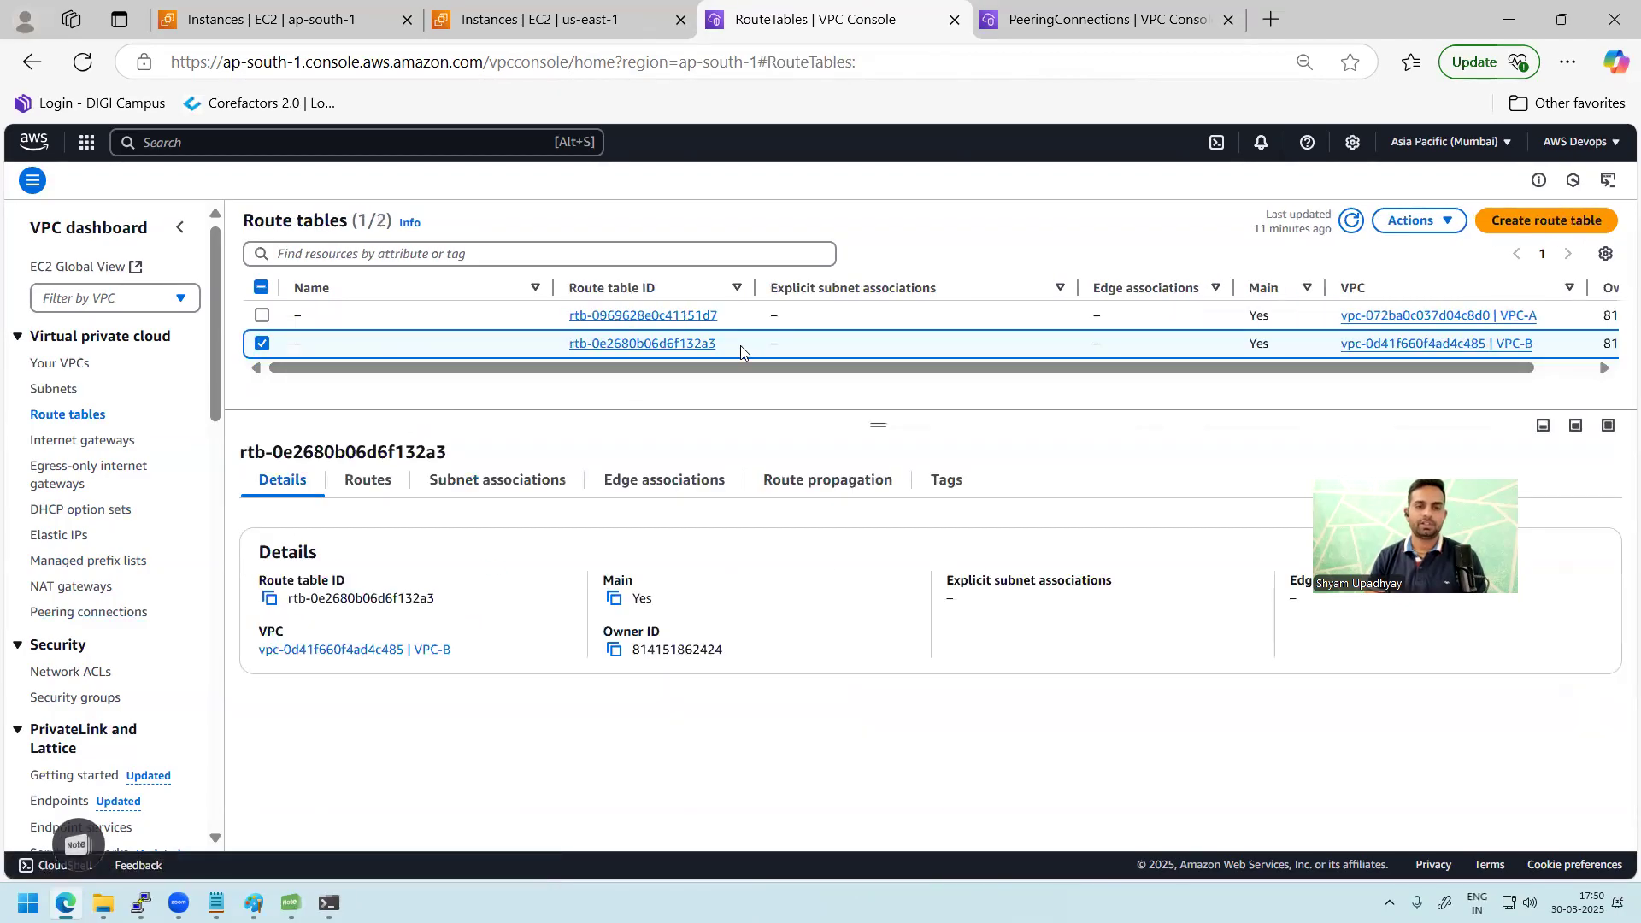
click(368, 485)
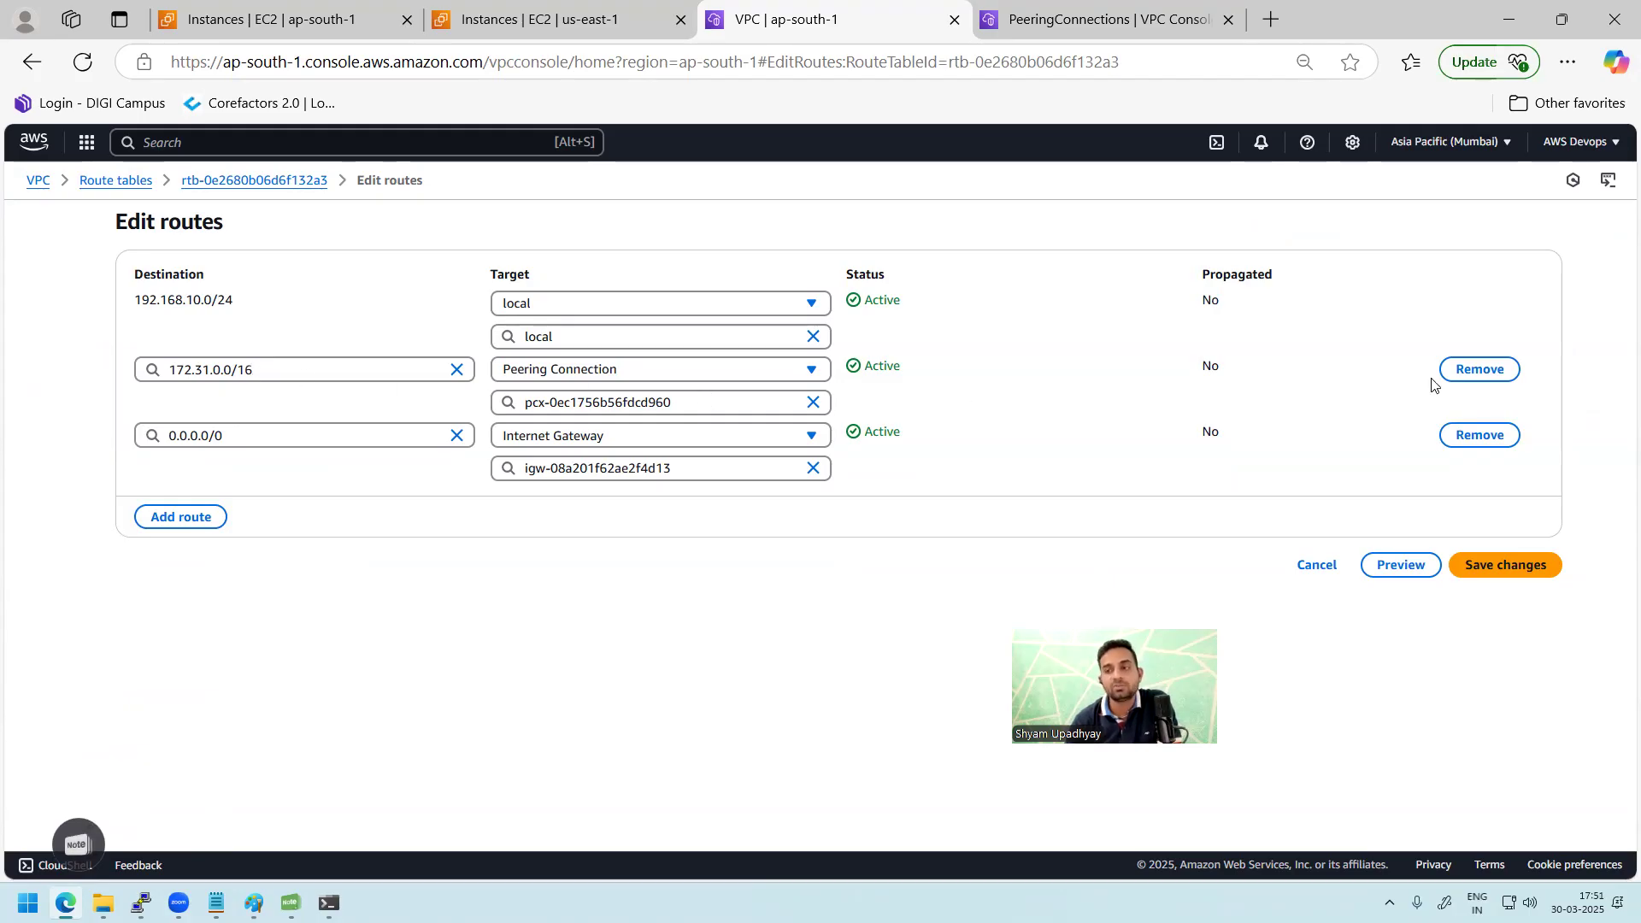
click(1468, 369)
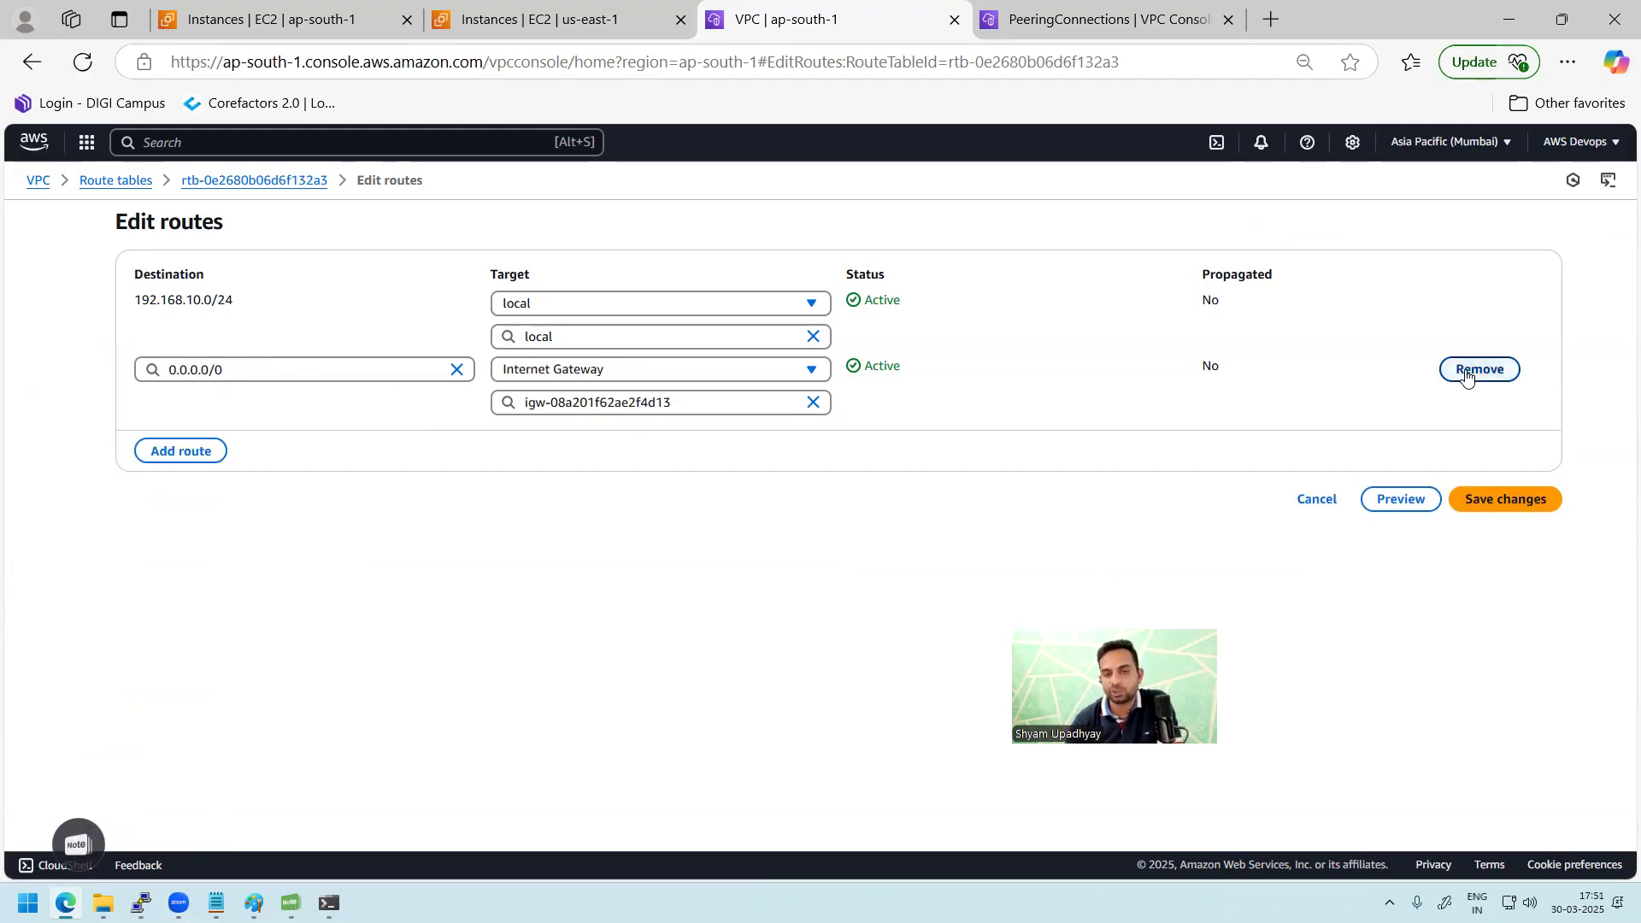
- Add a route to 172.31.0.0/16 through the Mumbai-to-Virginia peering connection, save the changes and dismiss the notification
click(181, 451)
click(266, 438)
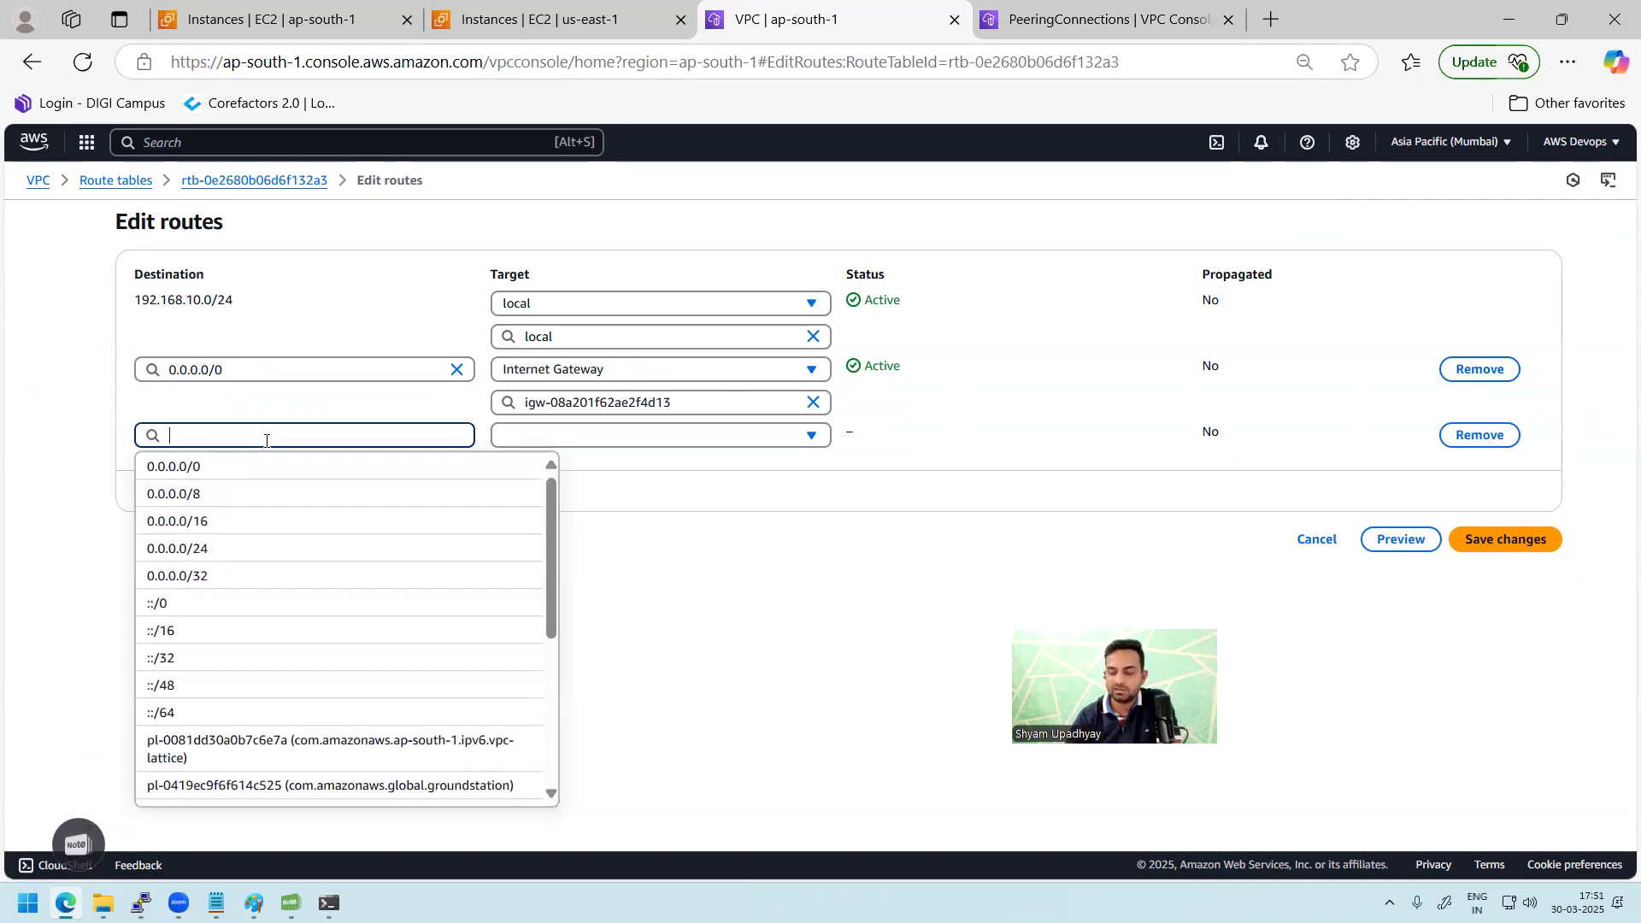
text(172.31)
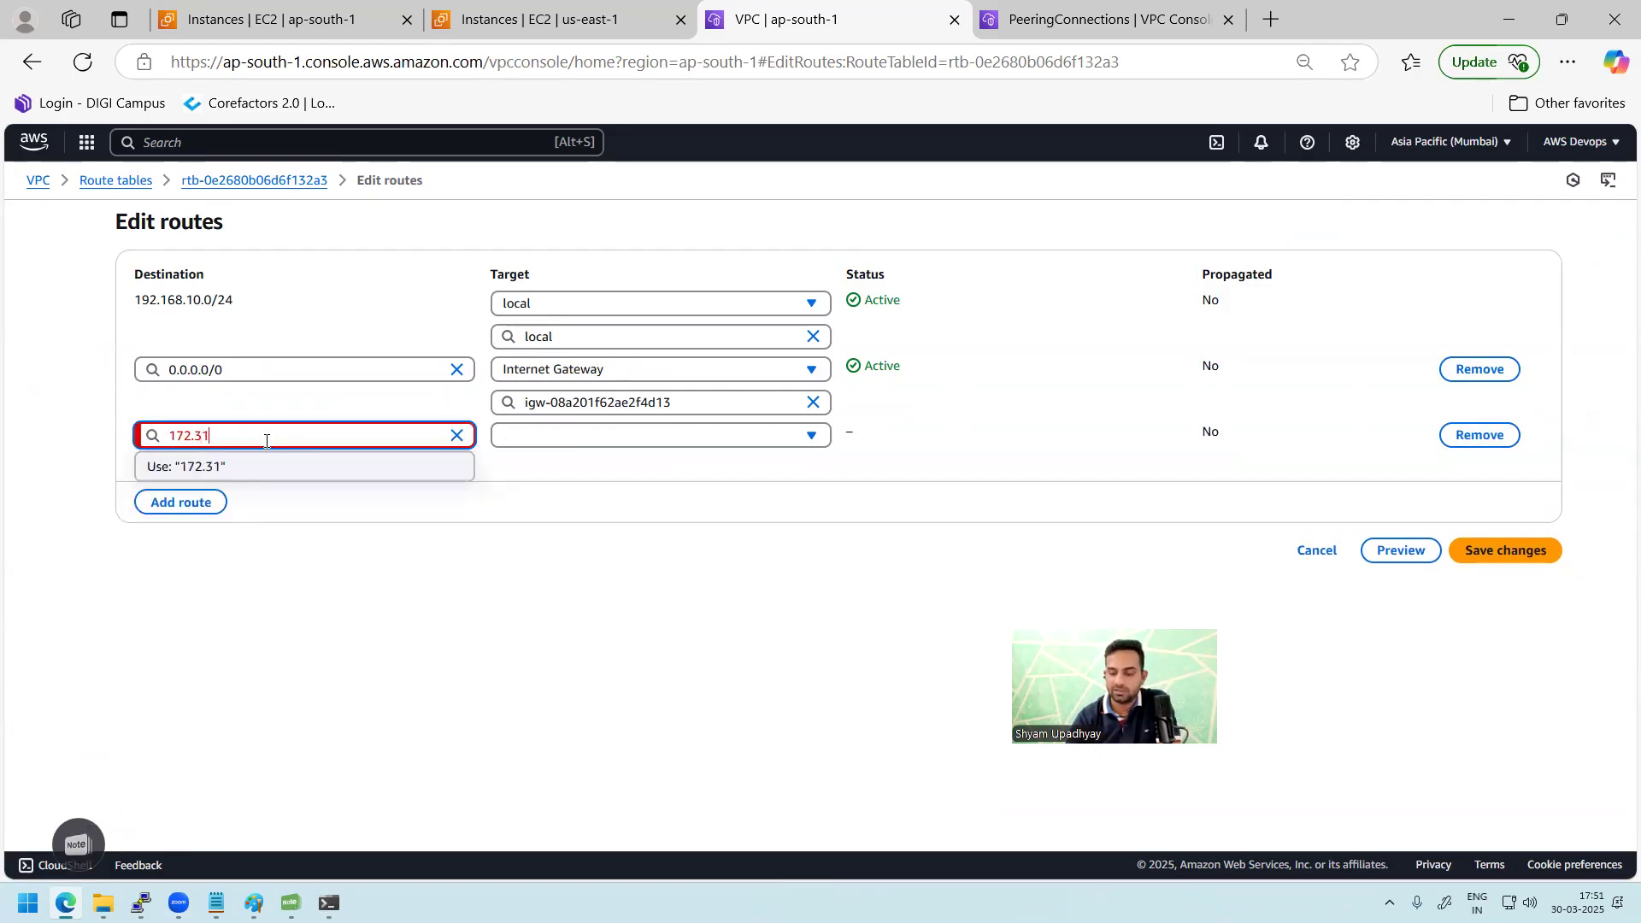
text(.0.0/16+)
key(BackSpace)
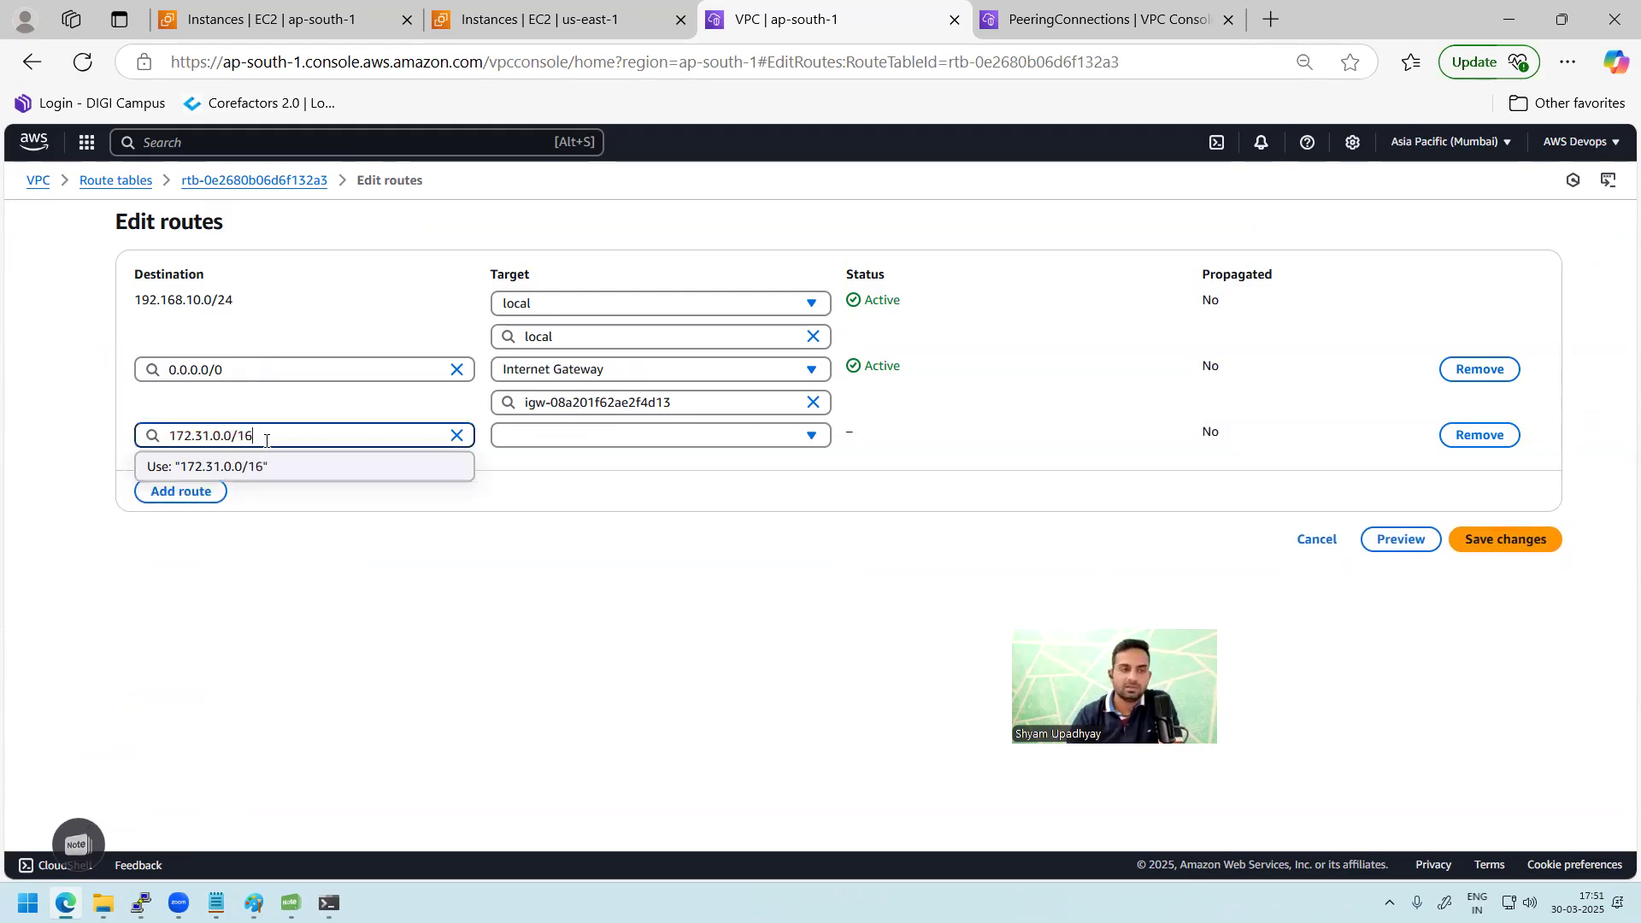
click(658, 438)
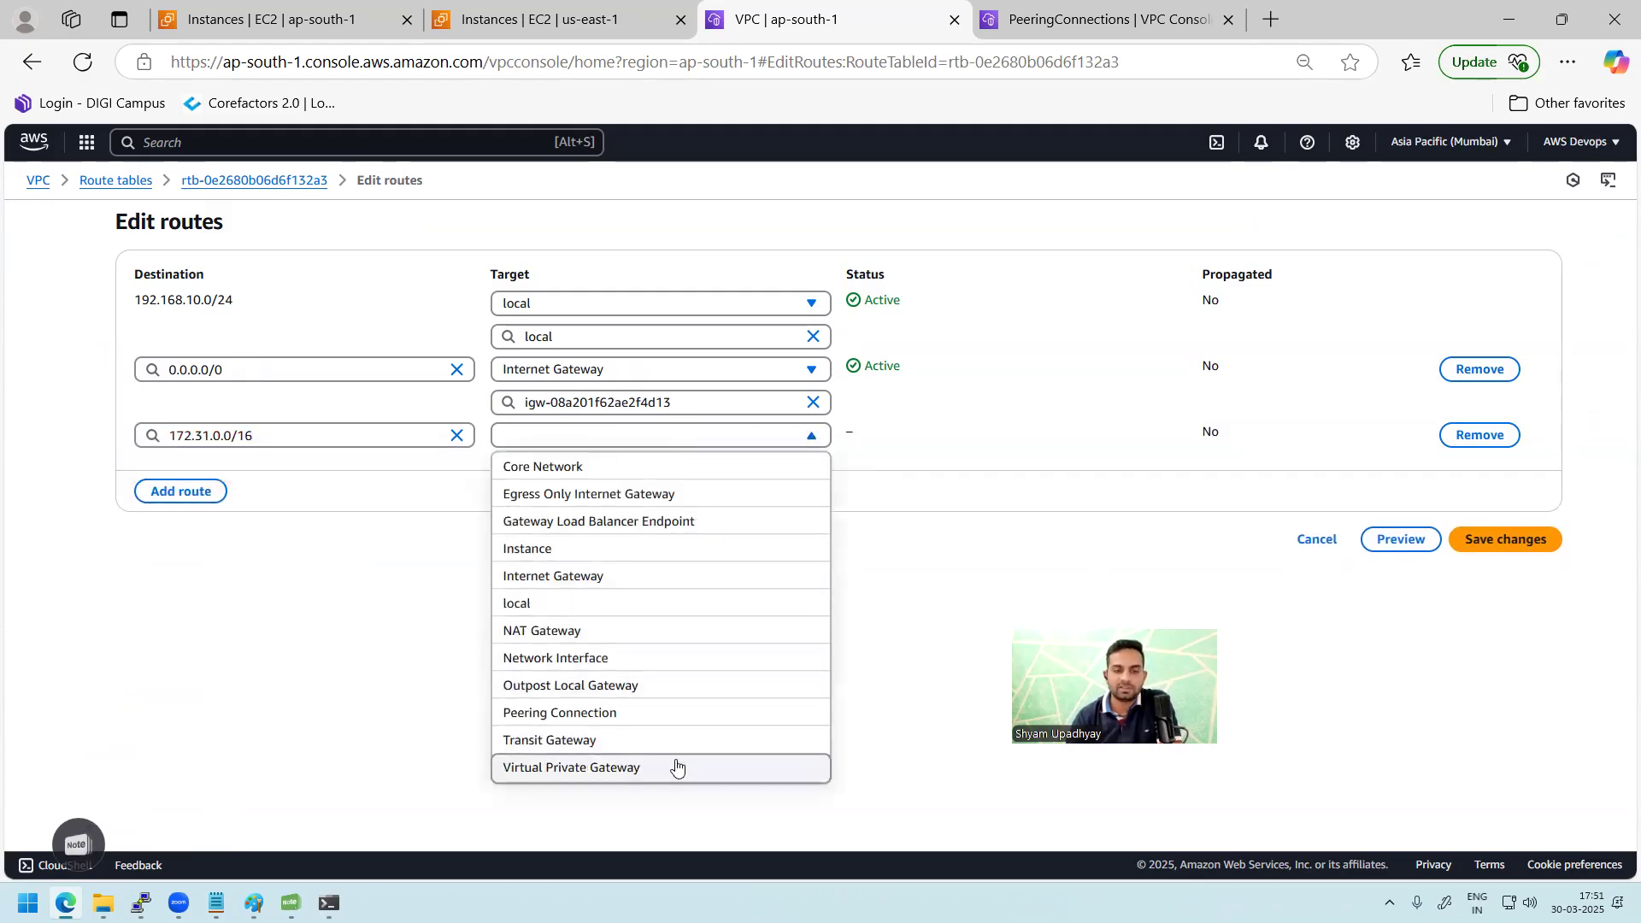
click(637, 716)
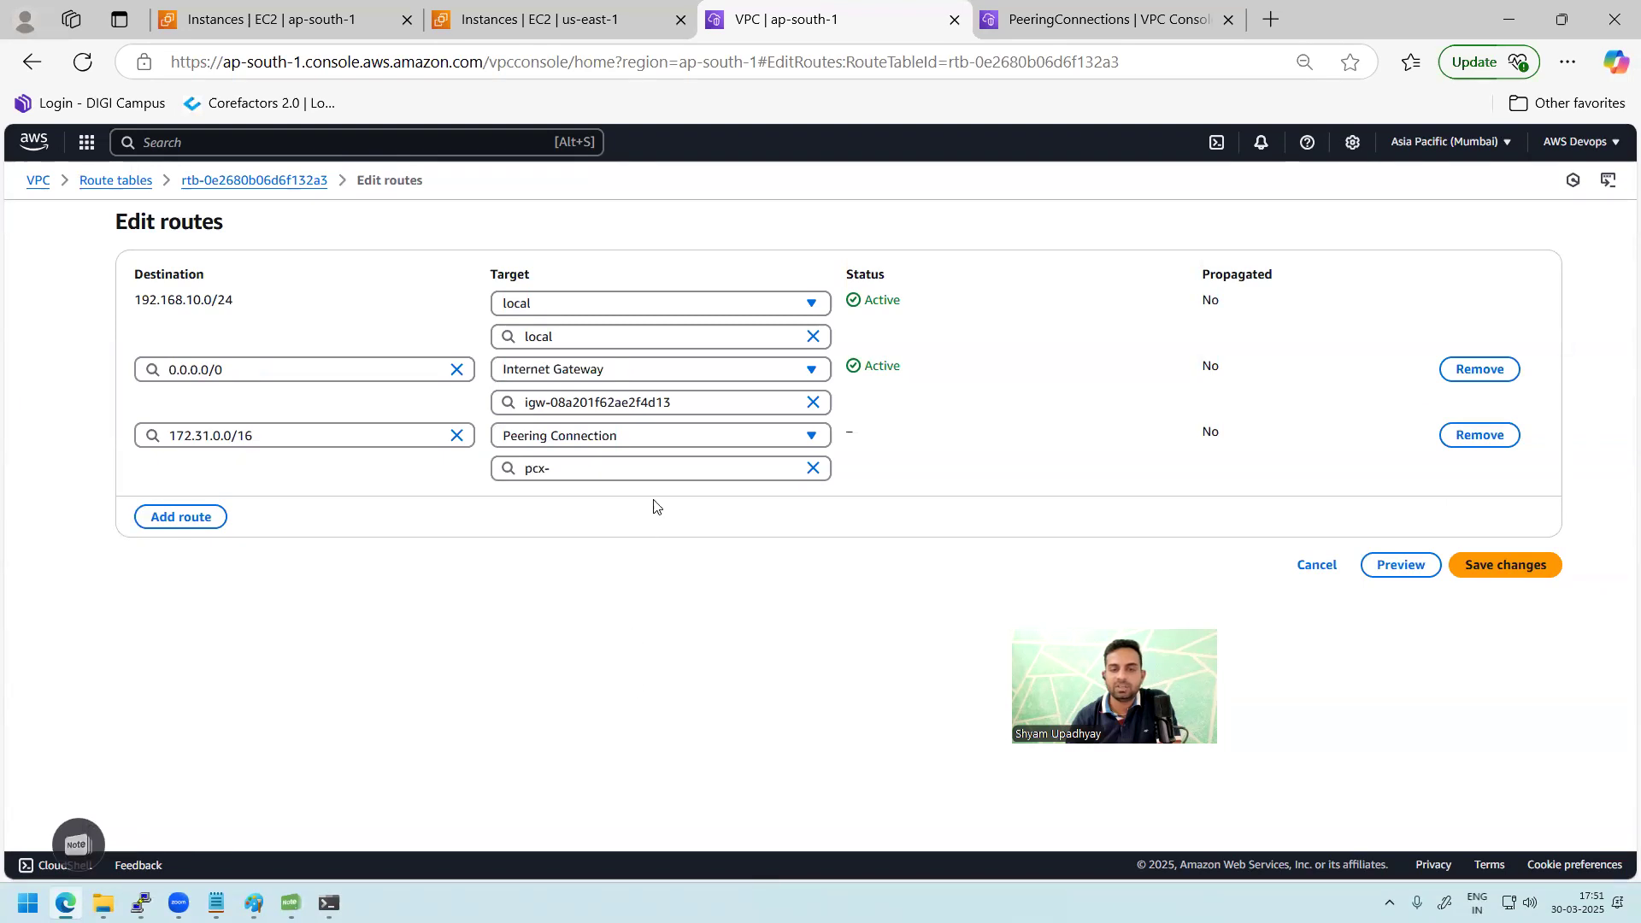
click(670, 468)
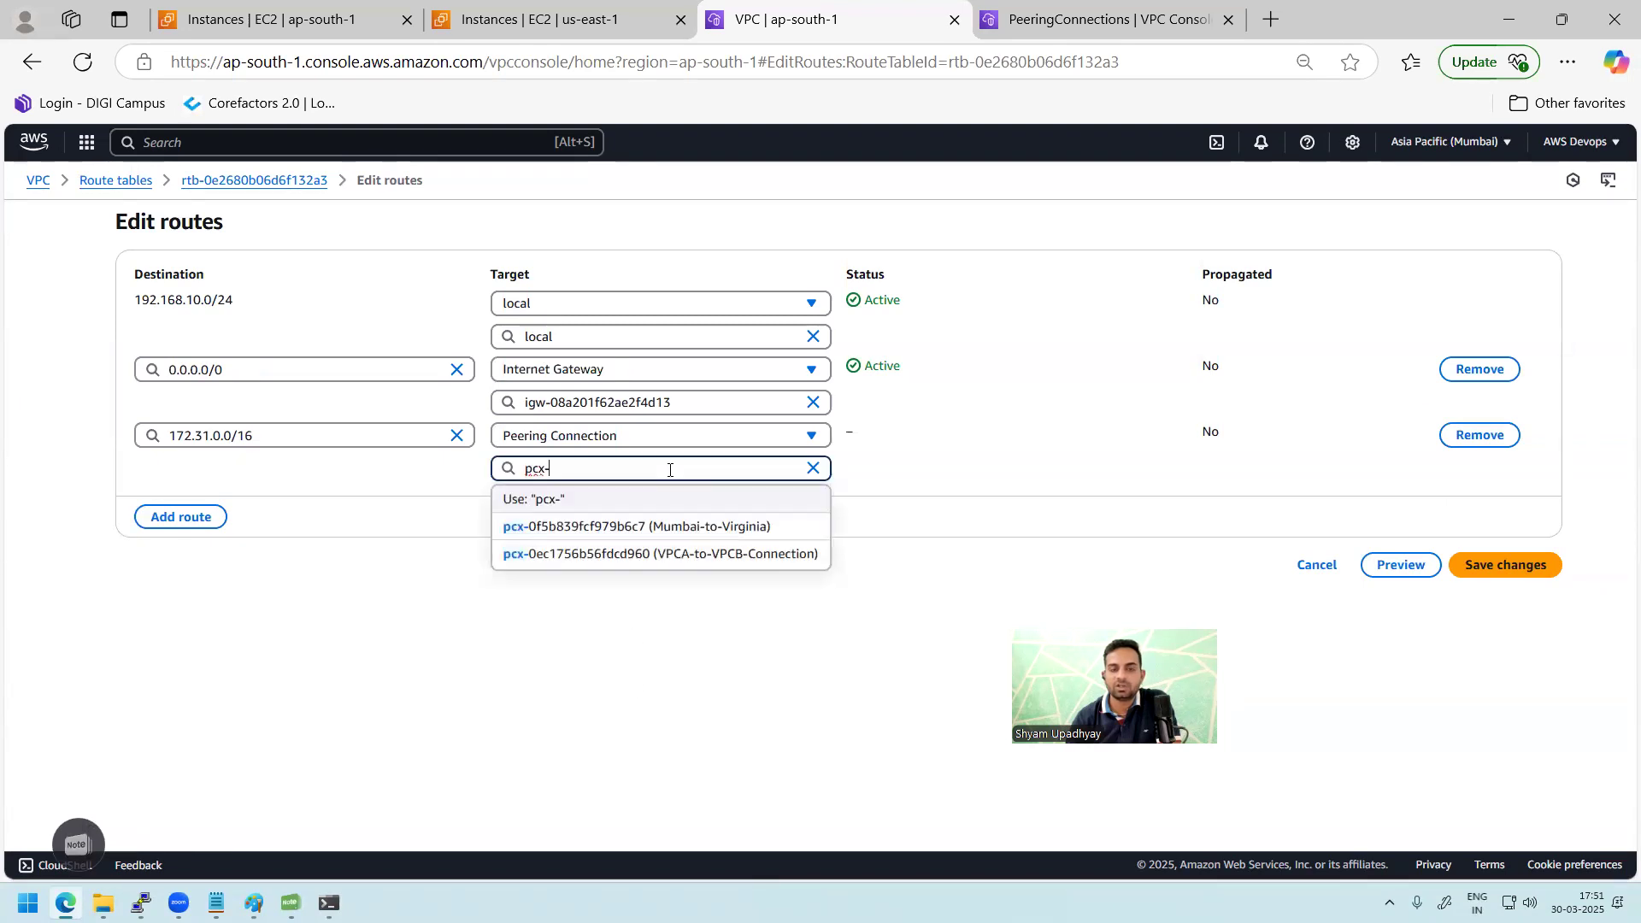
click(713, 527)
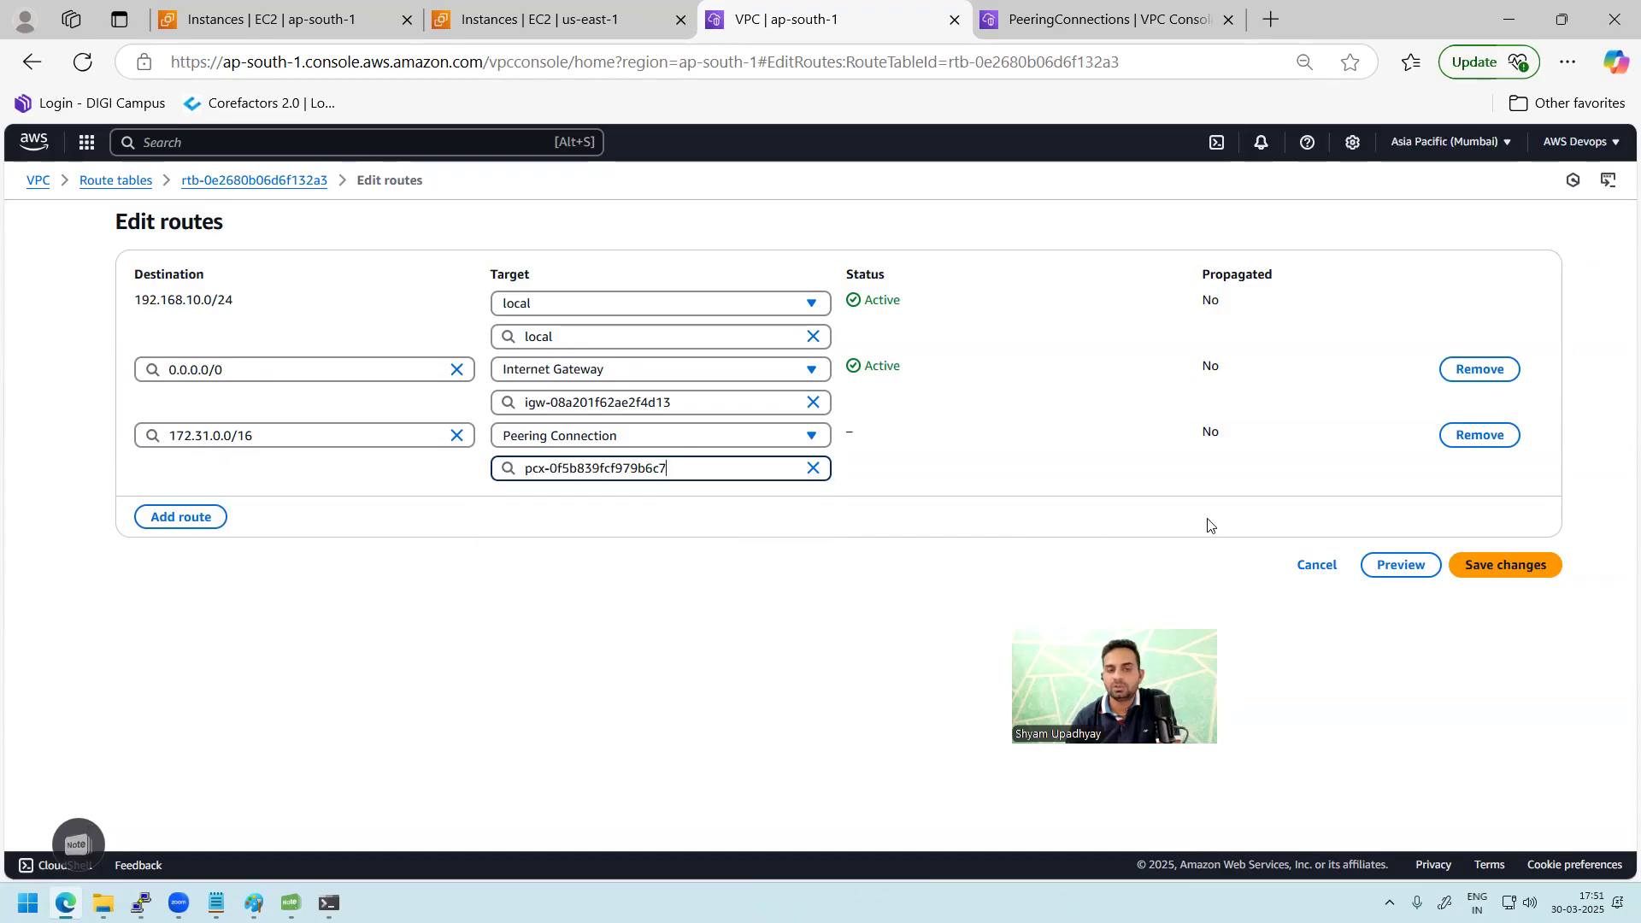
click(1532, 560)
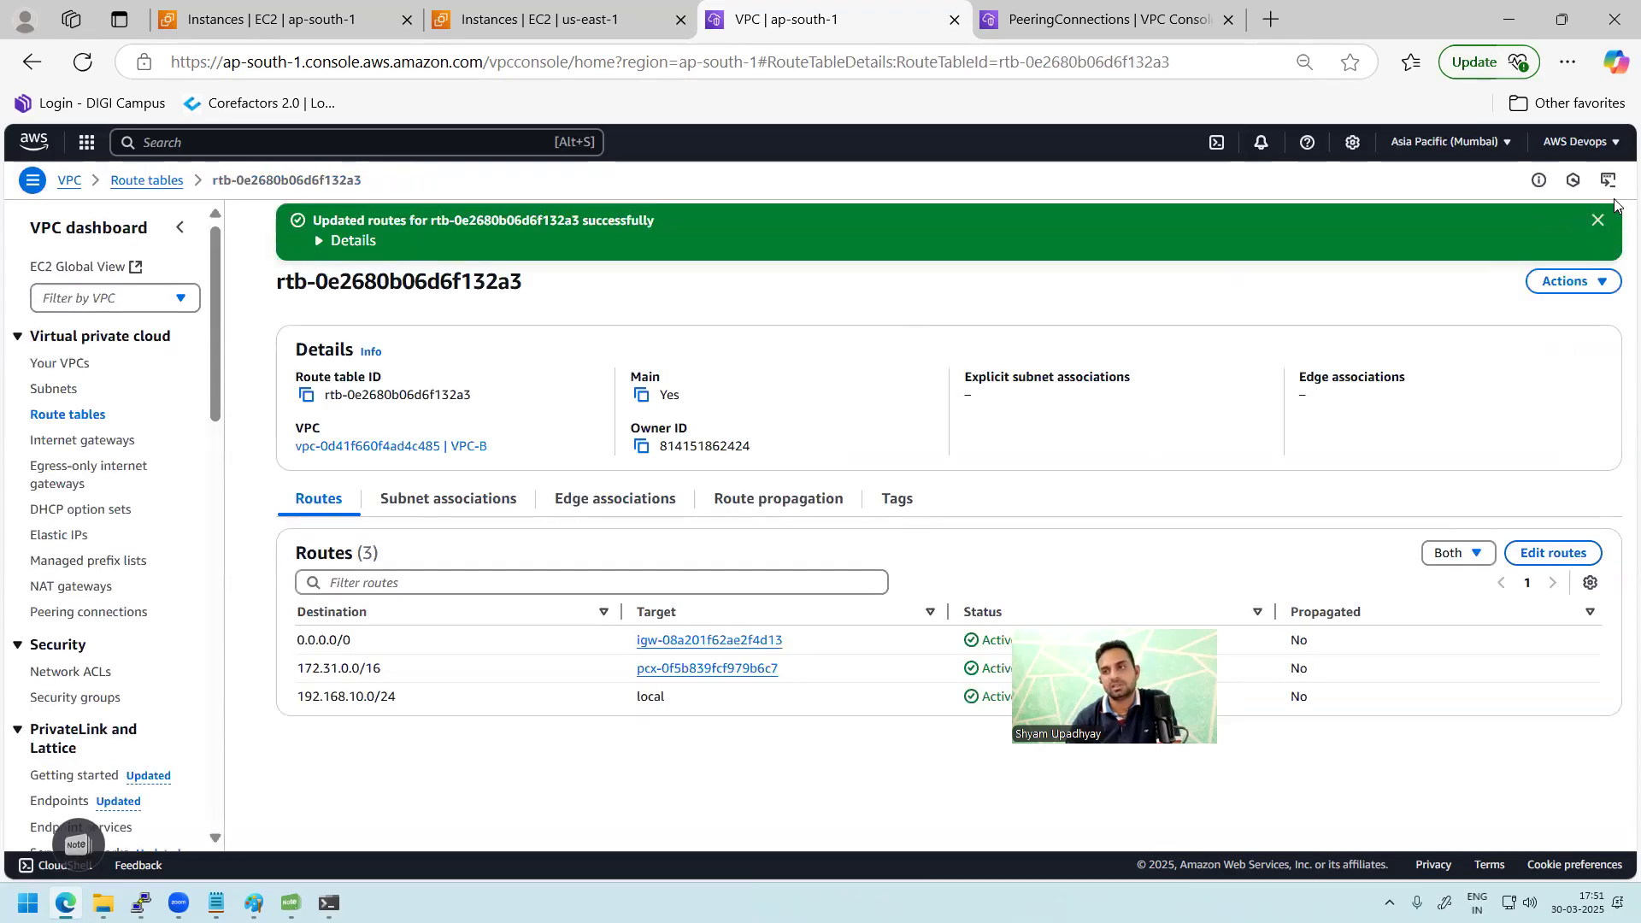
click(1597, 220)
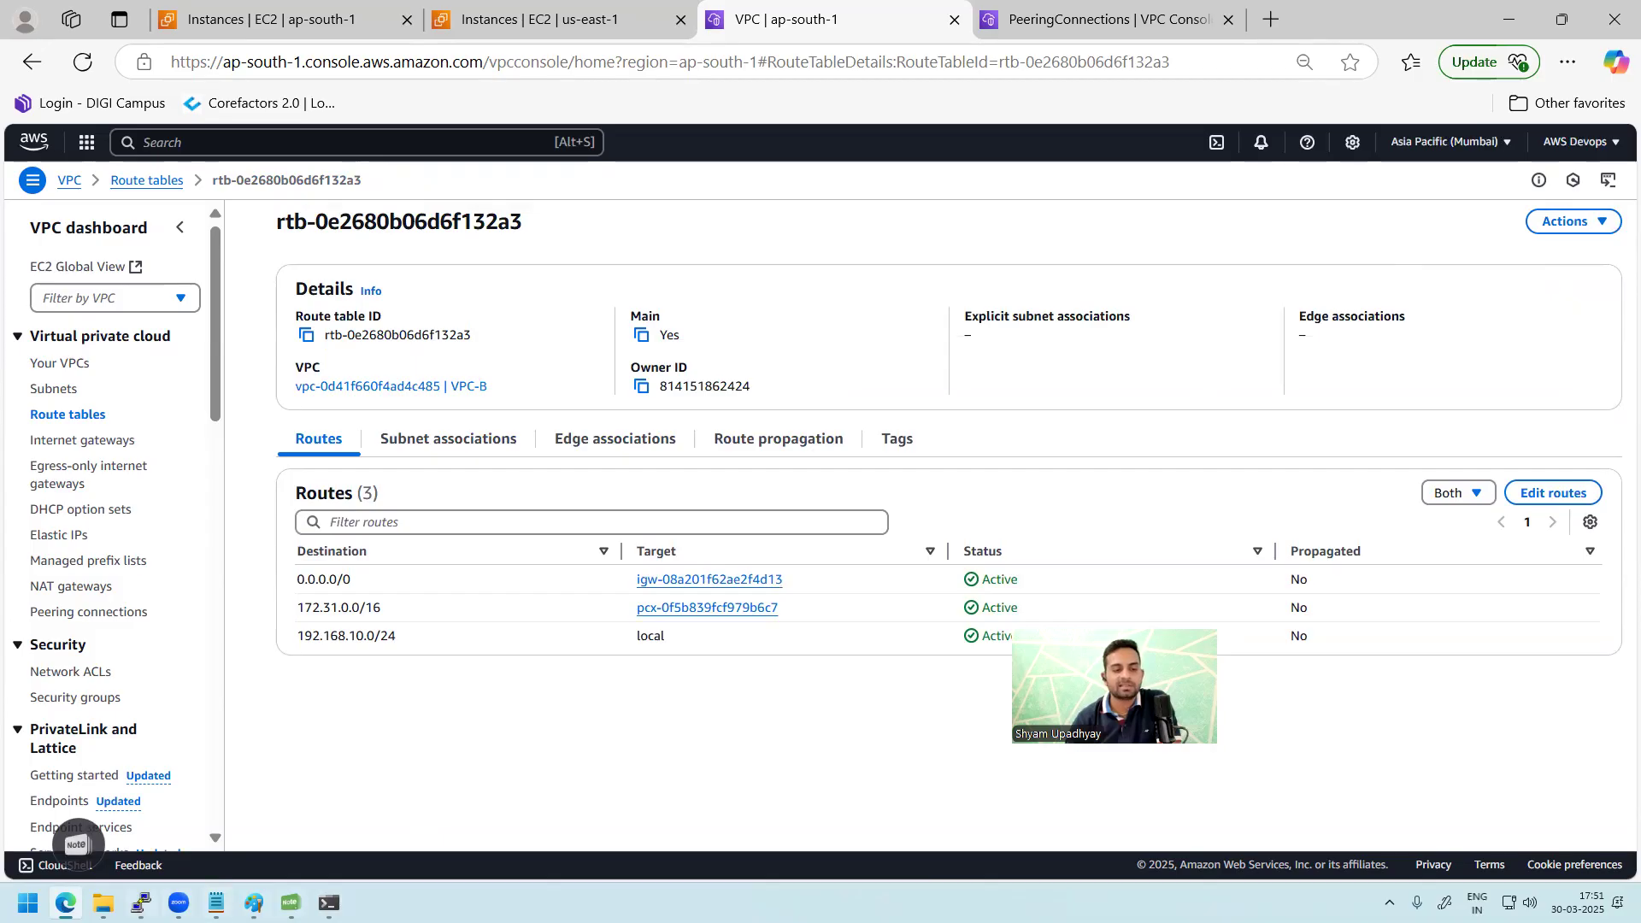
- Switch to PuTTY and check the running ping to Server1-VPCA, repositioning the terminal window
click(141, 903)
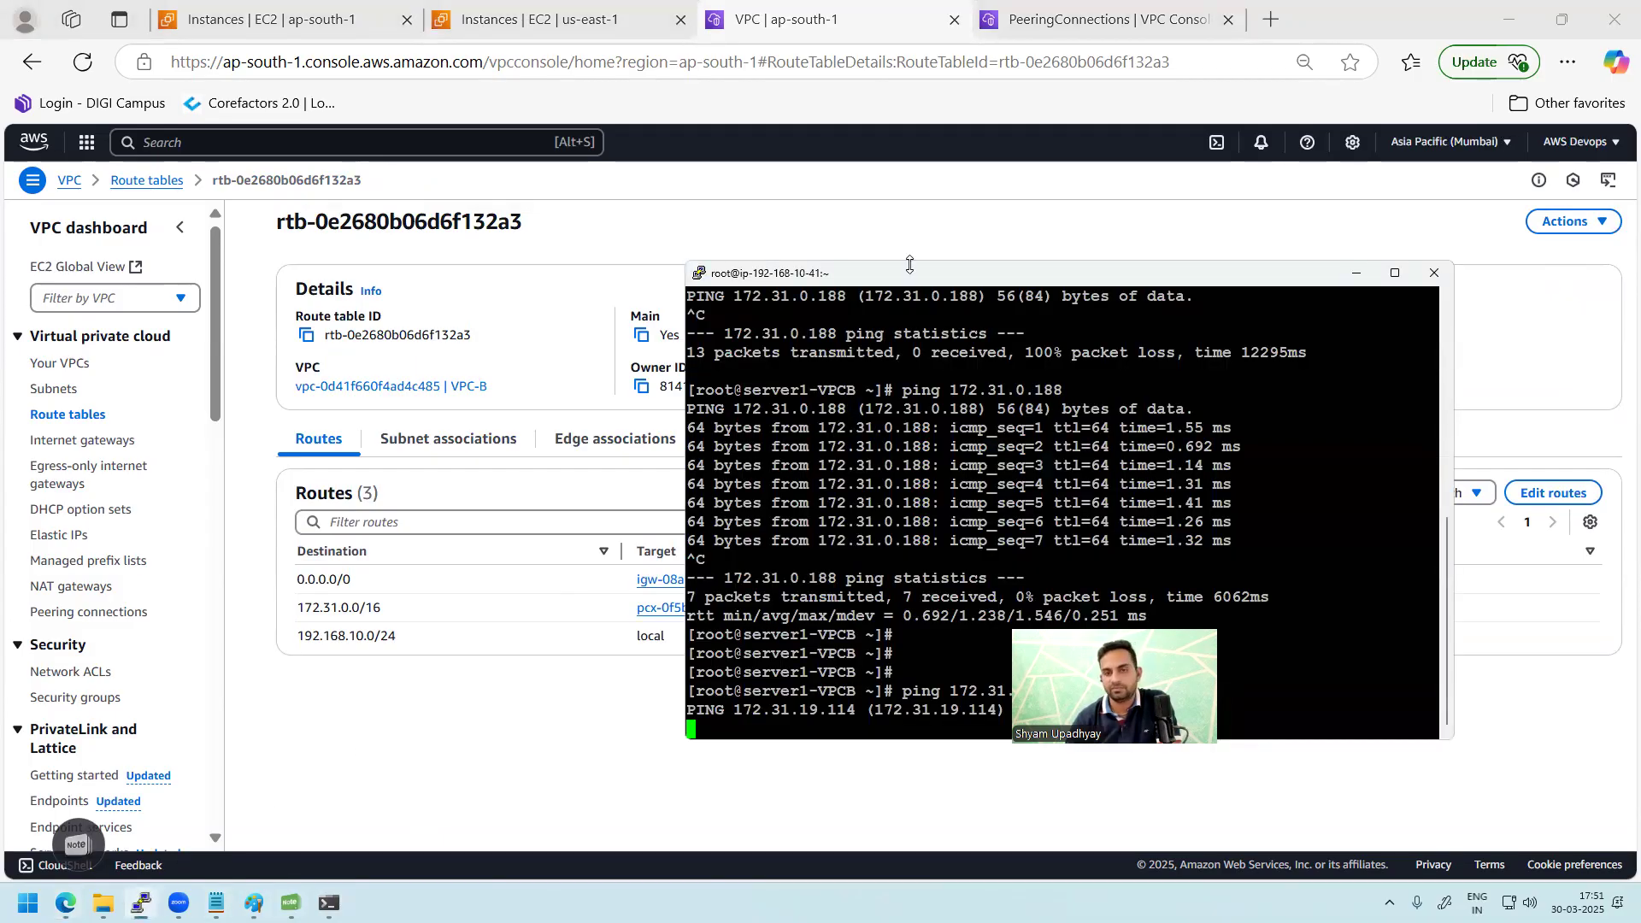
drag(915, 278, 573, 271)
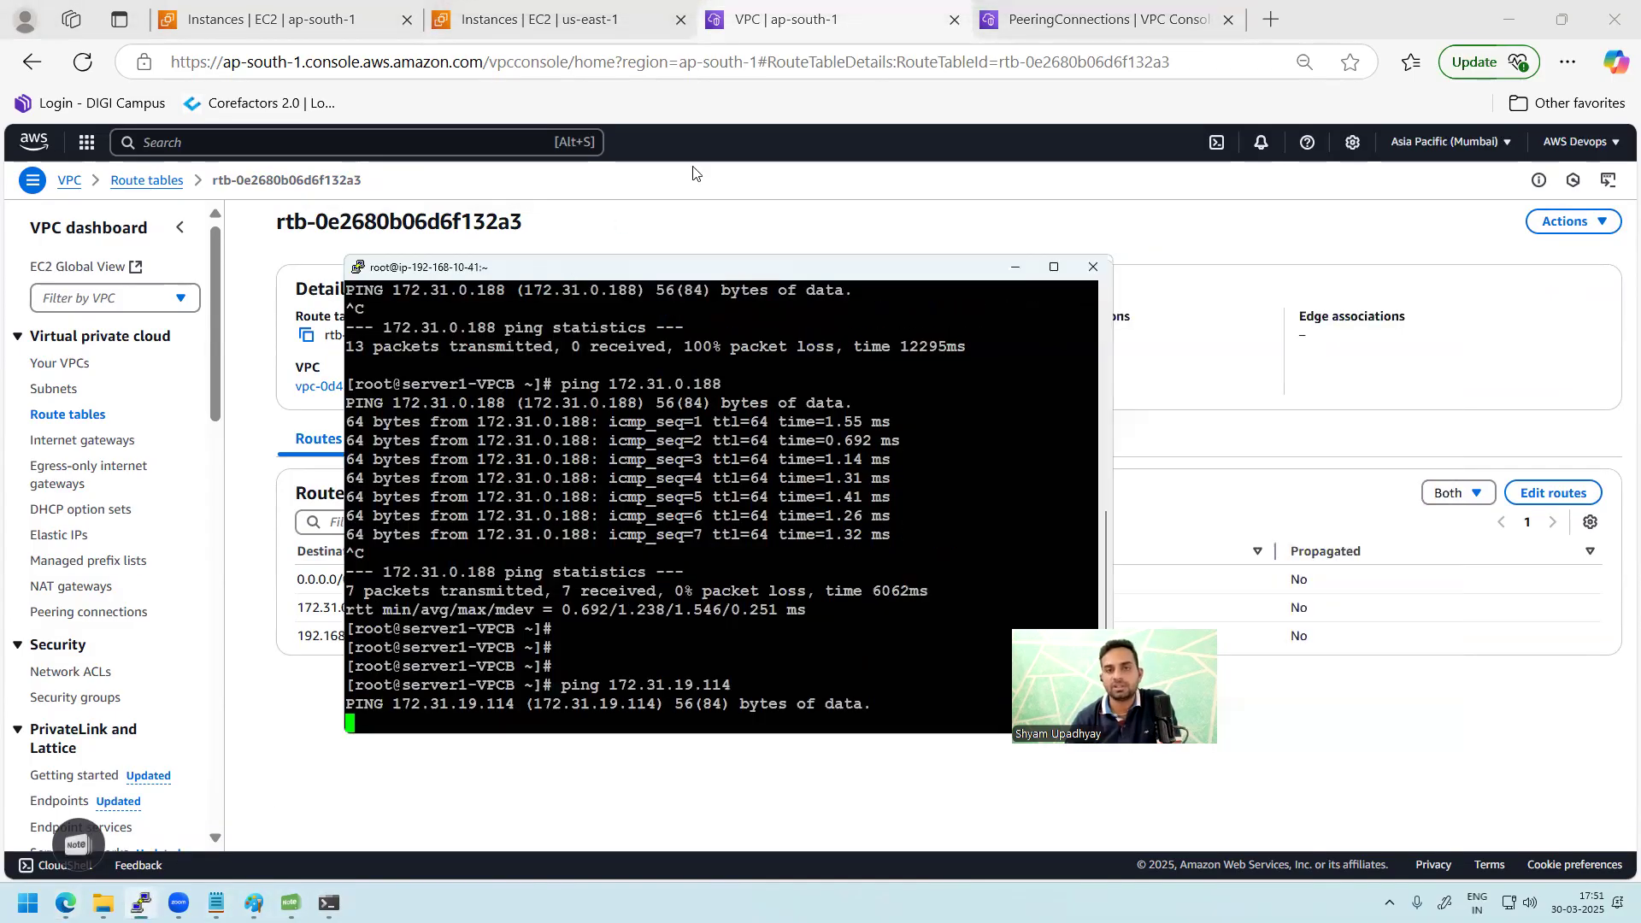
- Look up the subnet of Server1-VPCA in its N. Virginia EC2 instance details, with the page zoomed to 80%
click(1078, 19)
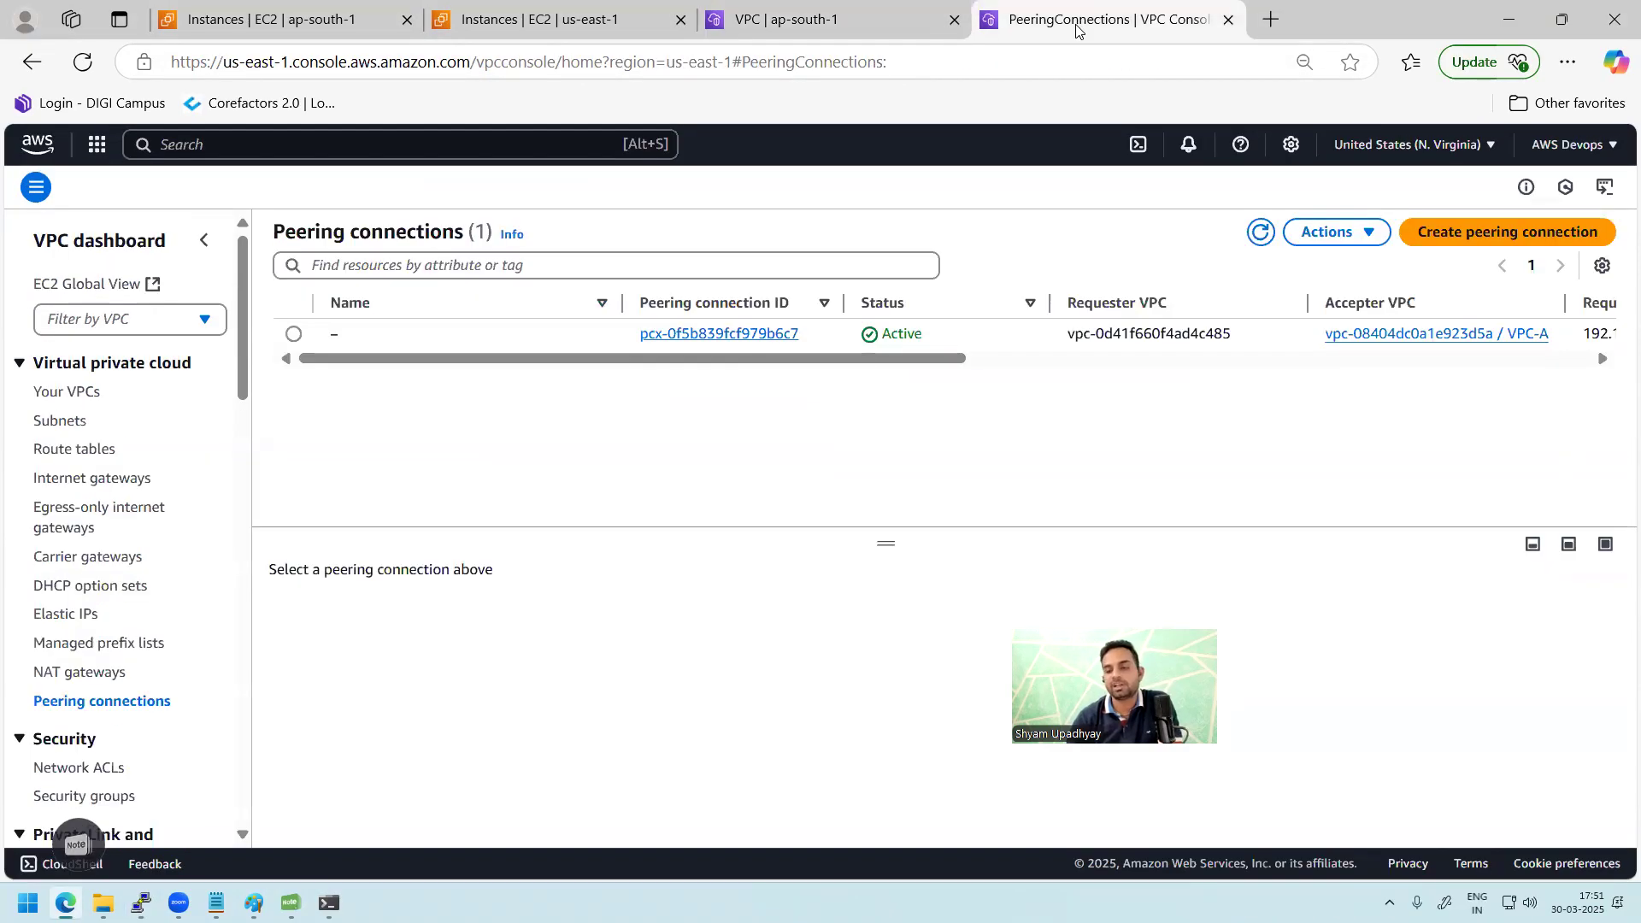
click(471, 24)
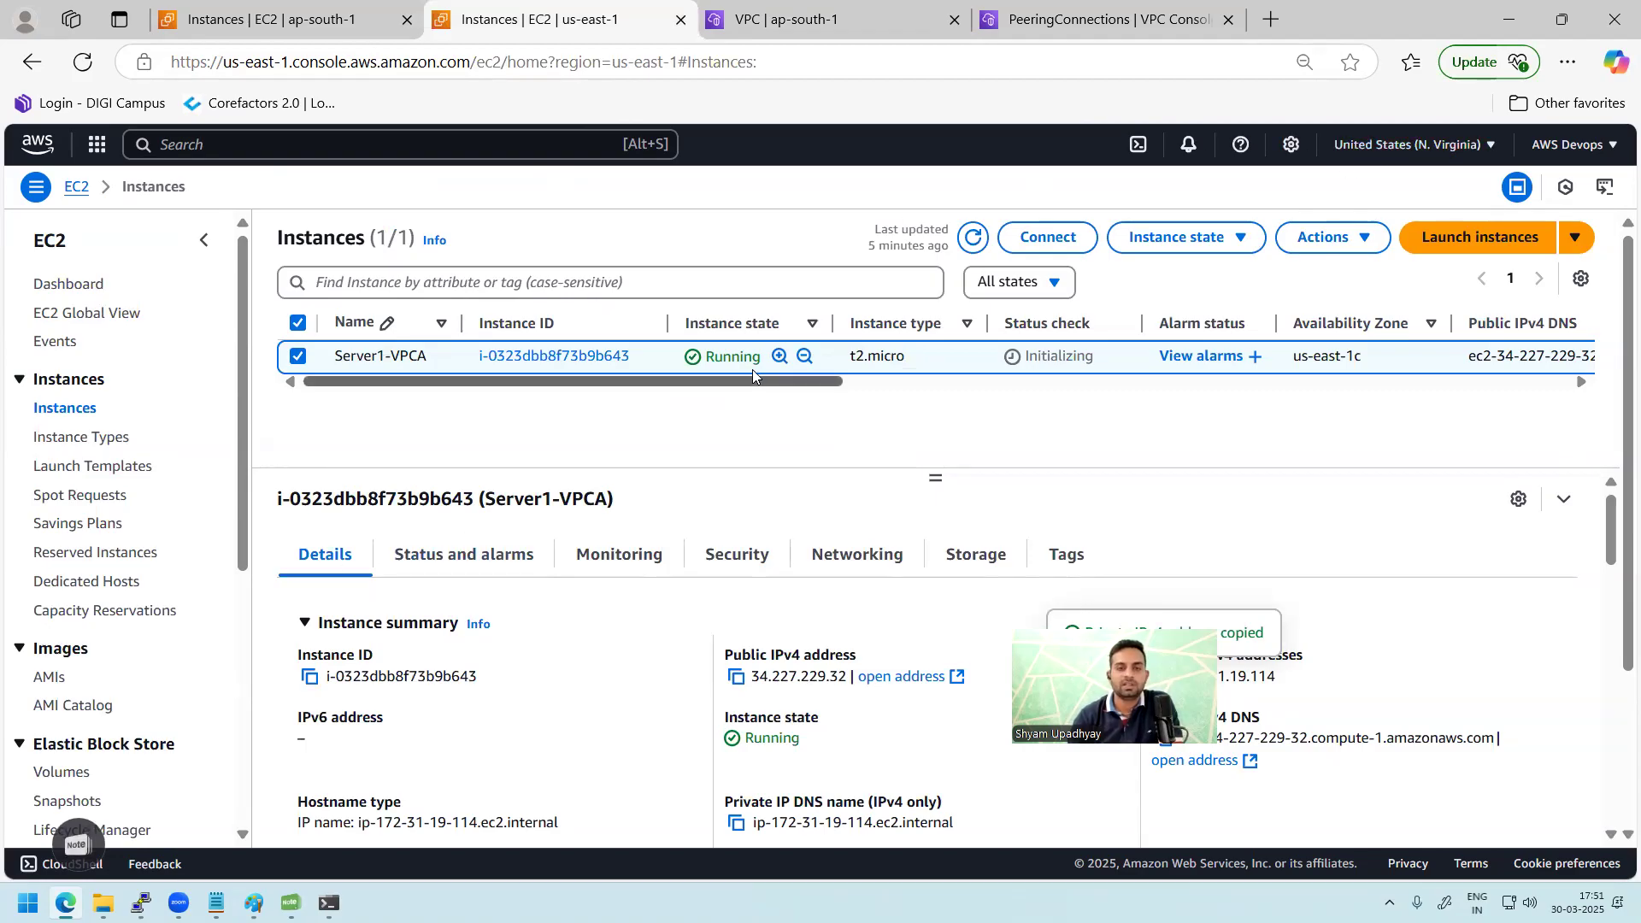
click(1305, 63)
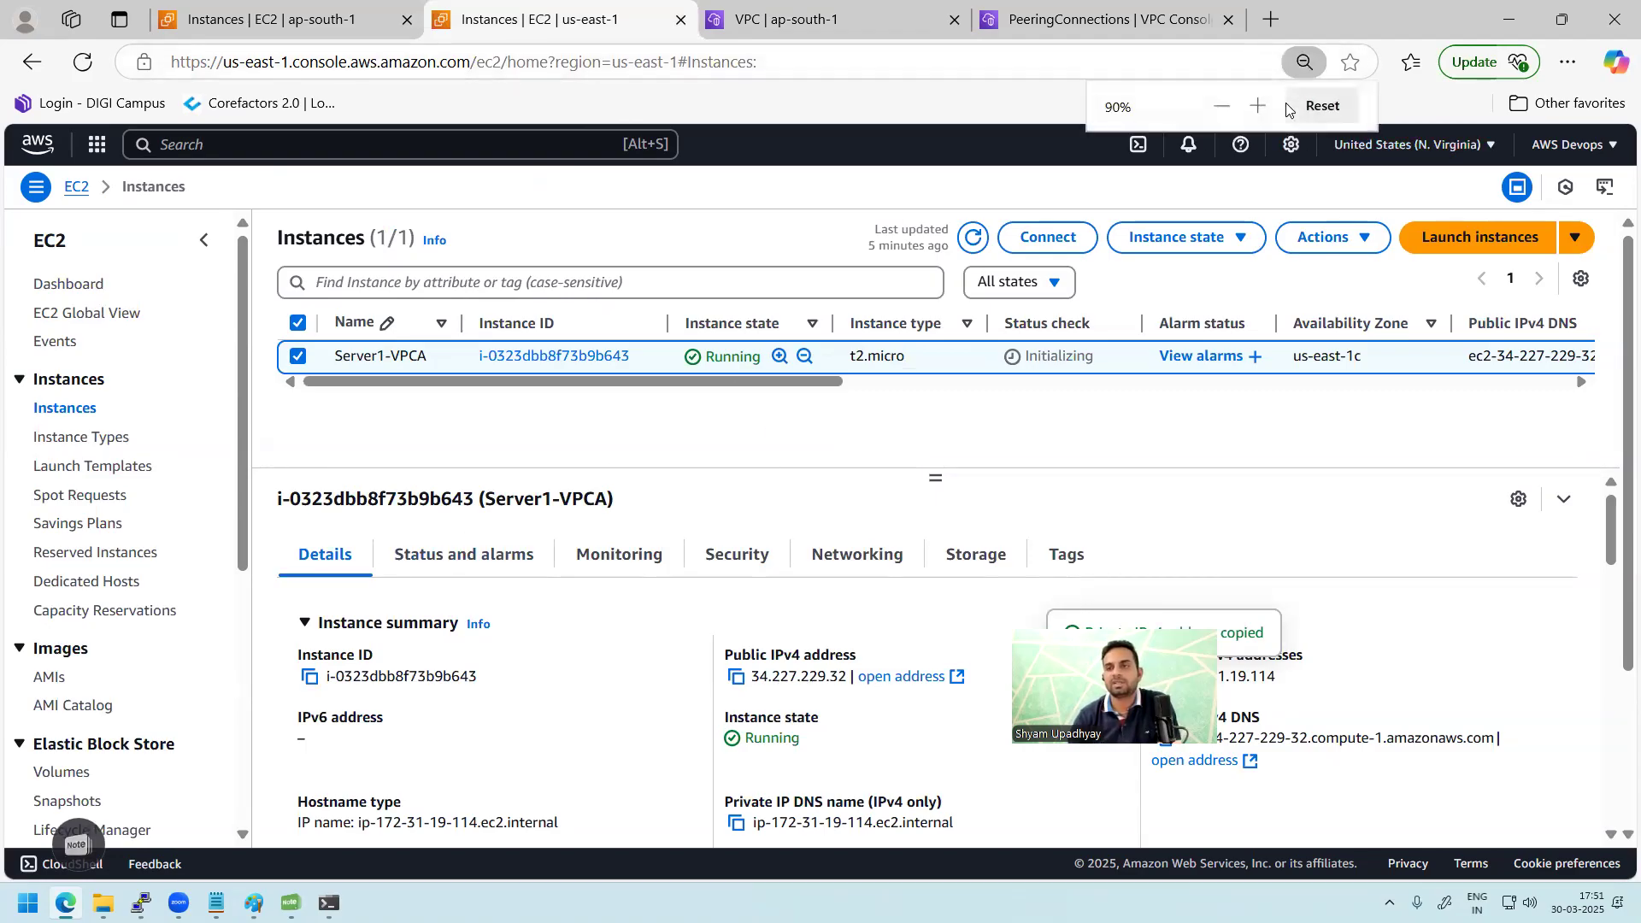
click(1221, 106)
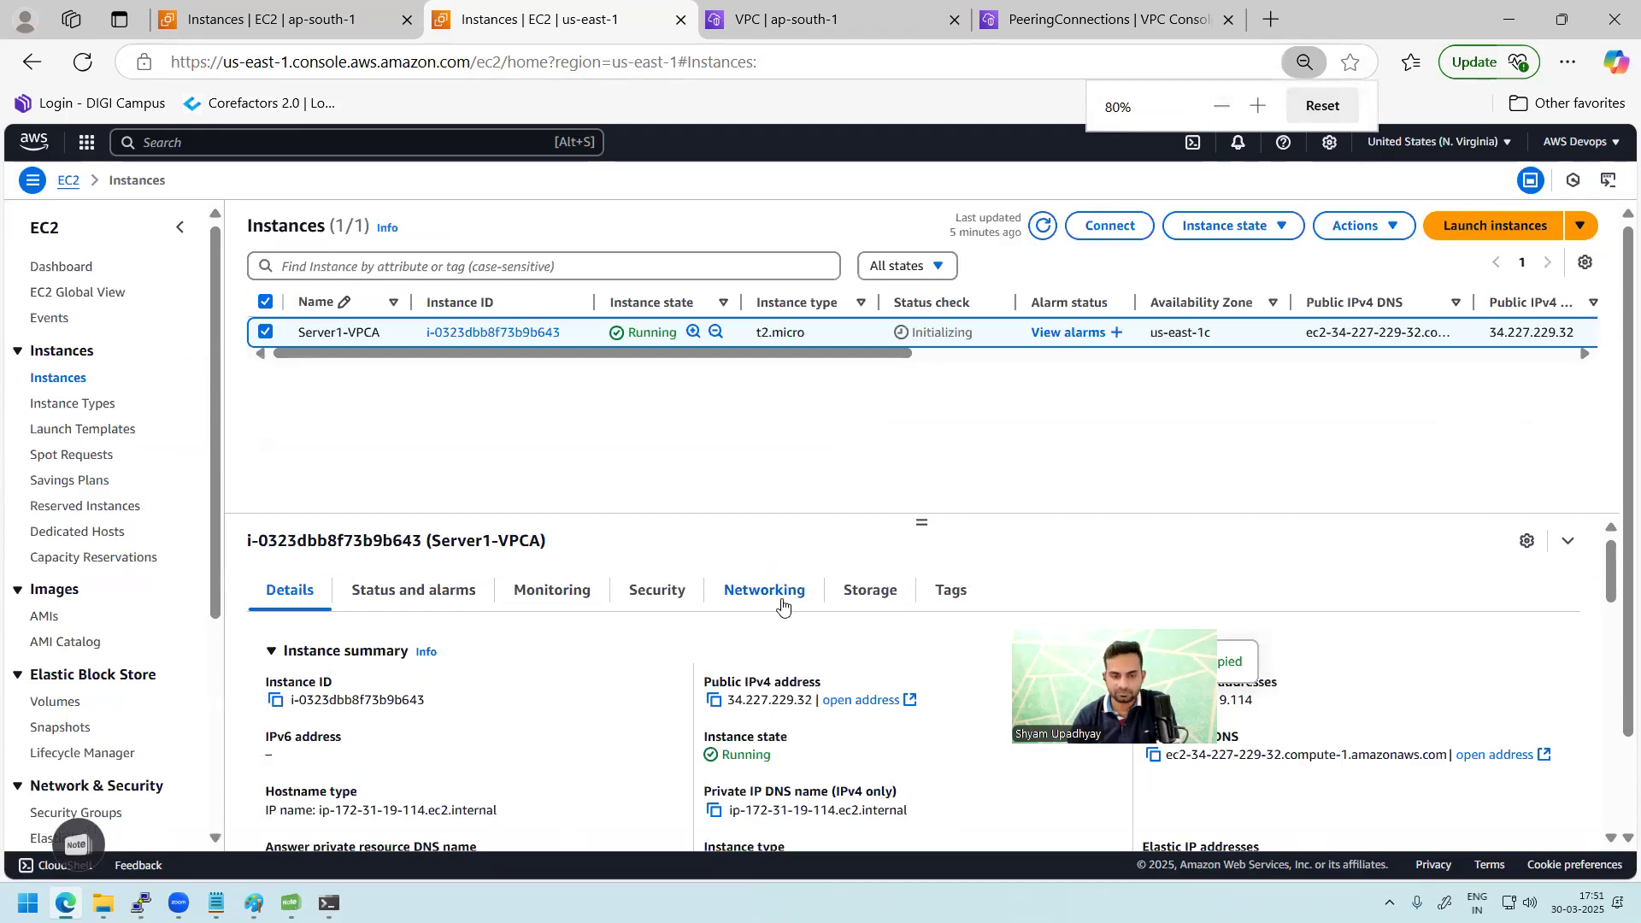
drag(1610, 572, 1610, 605)
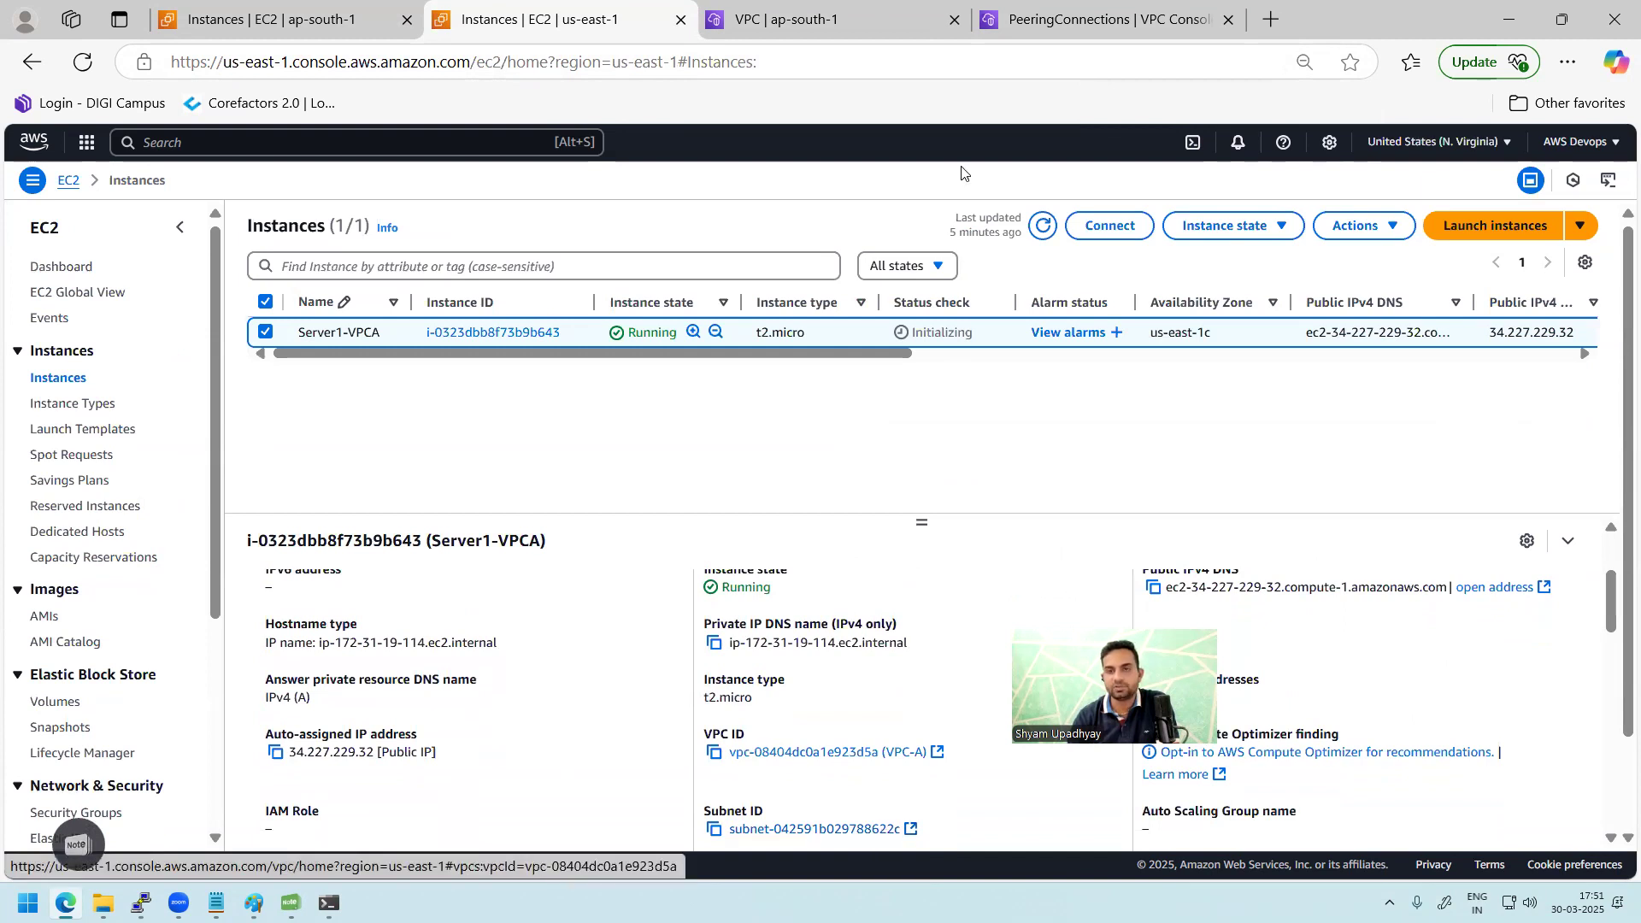
- Inspect the route table associated with VPC-A's subnet-042591b029788622c in the N. Virginia subnets list
click(1102, 19)
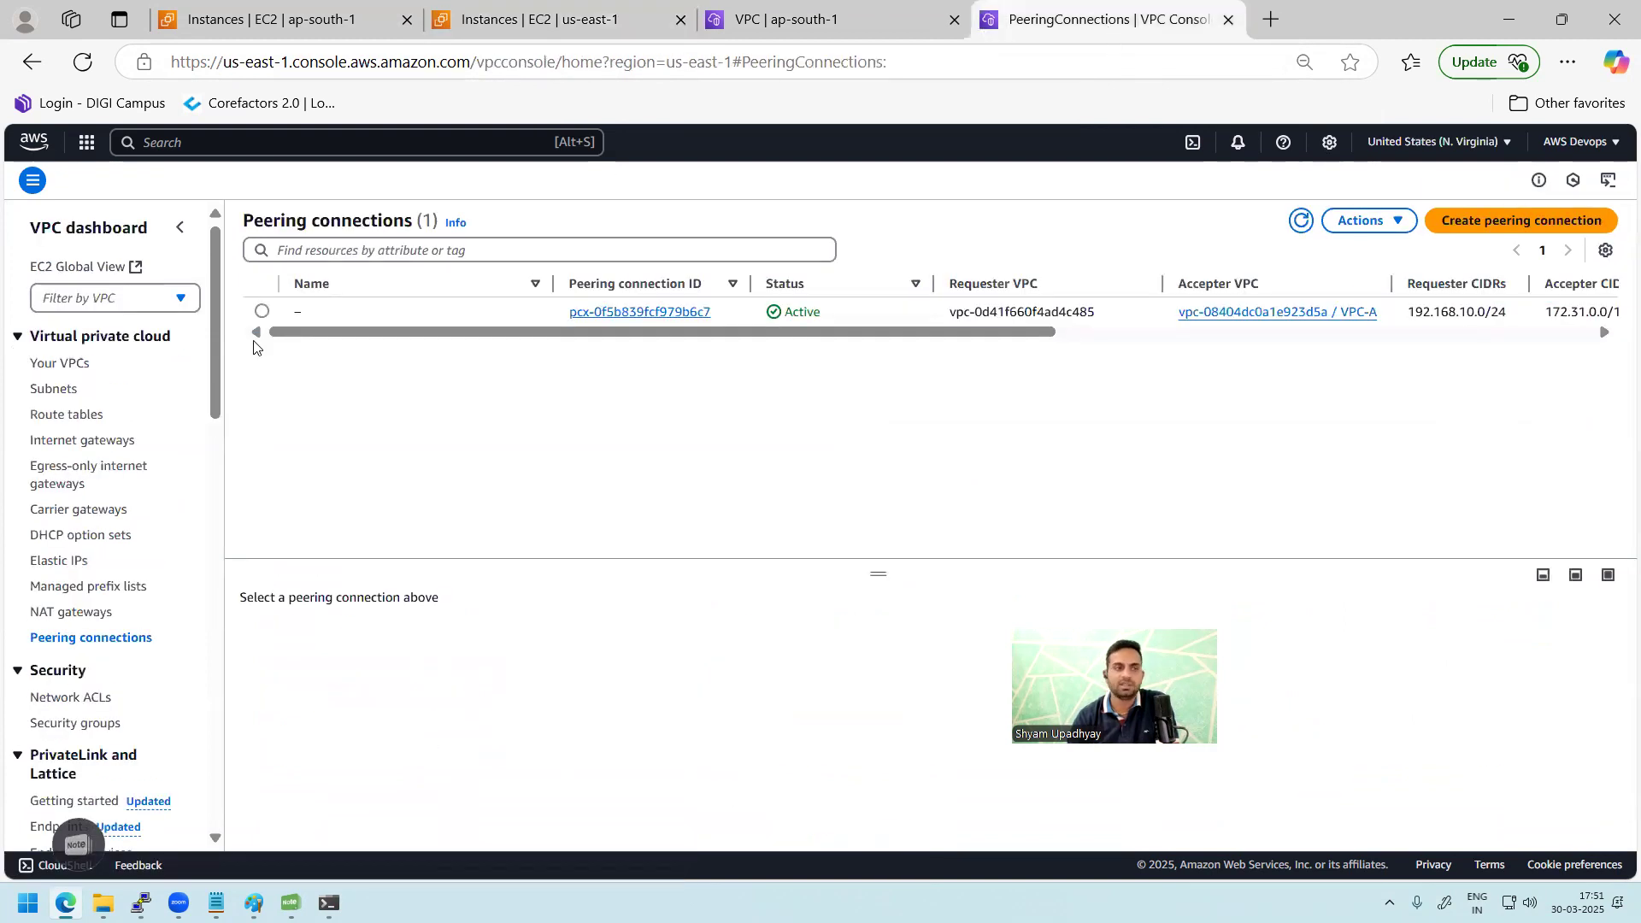
click(58, 400)
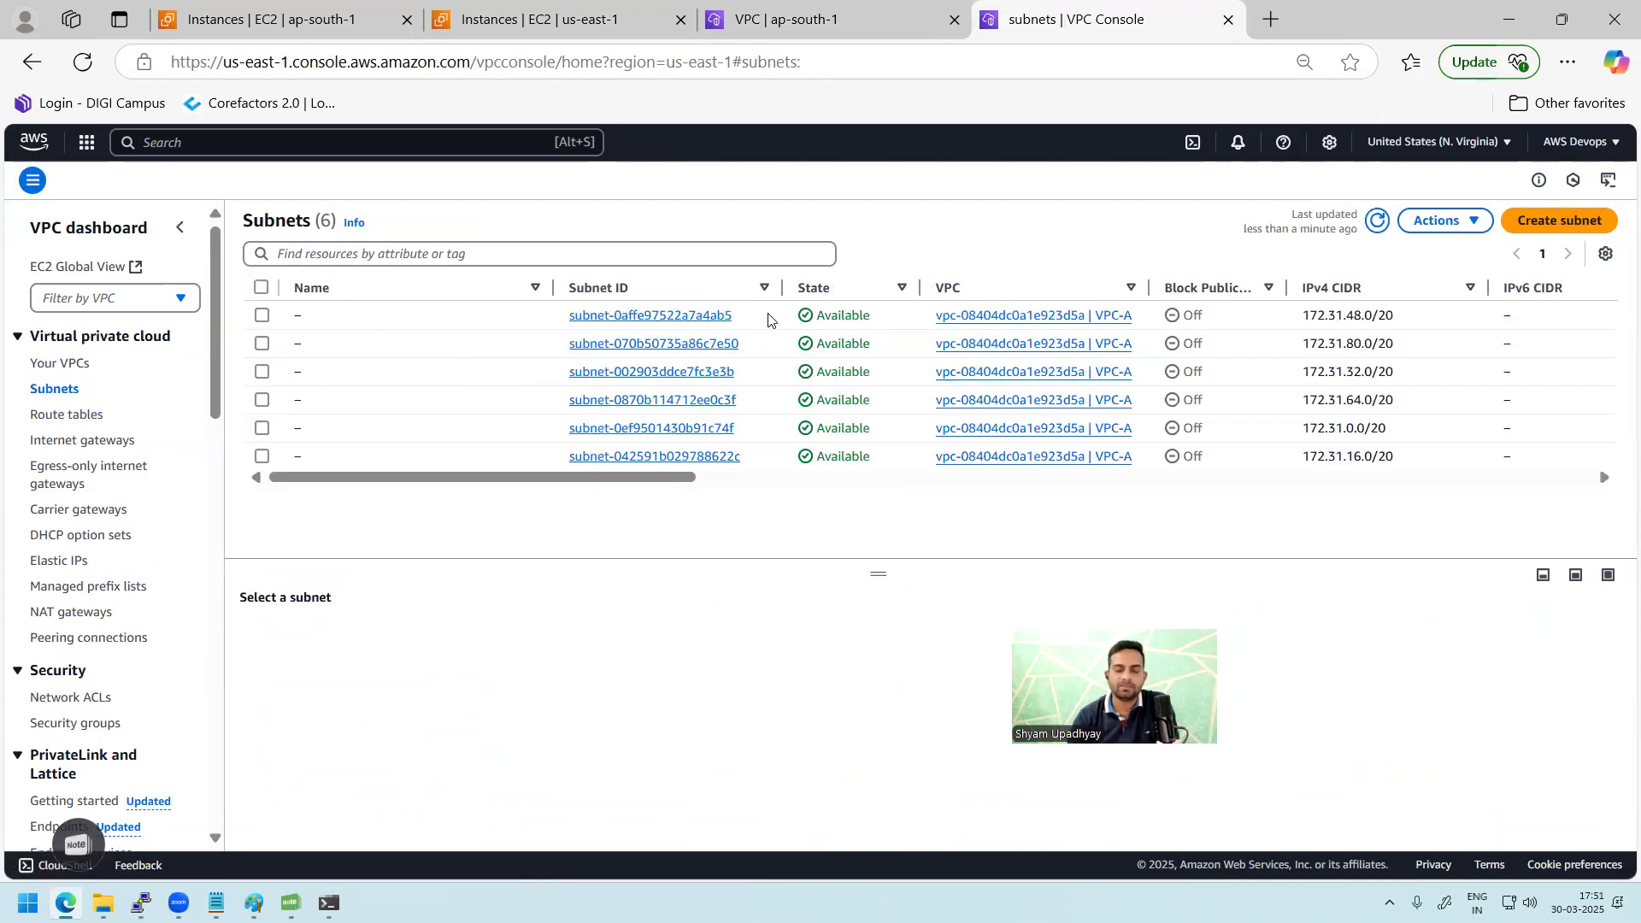
click(755, 462)
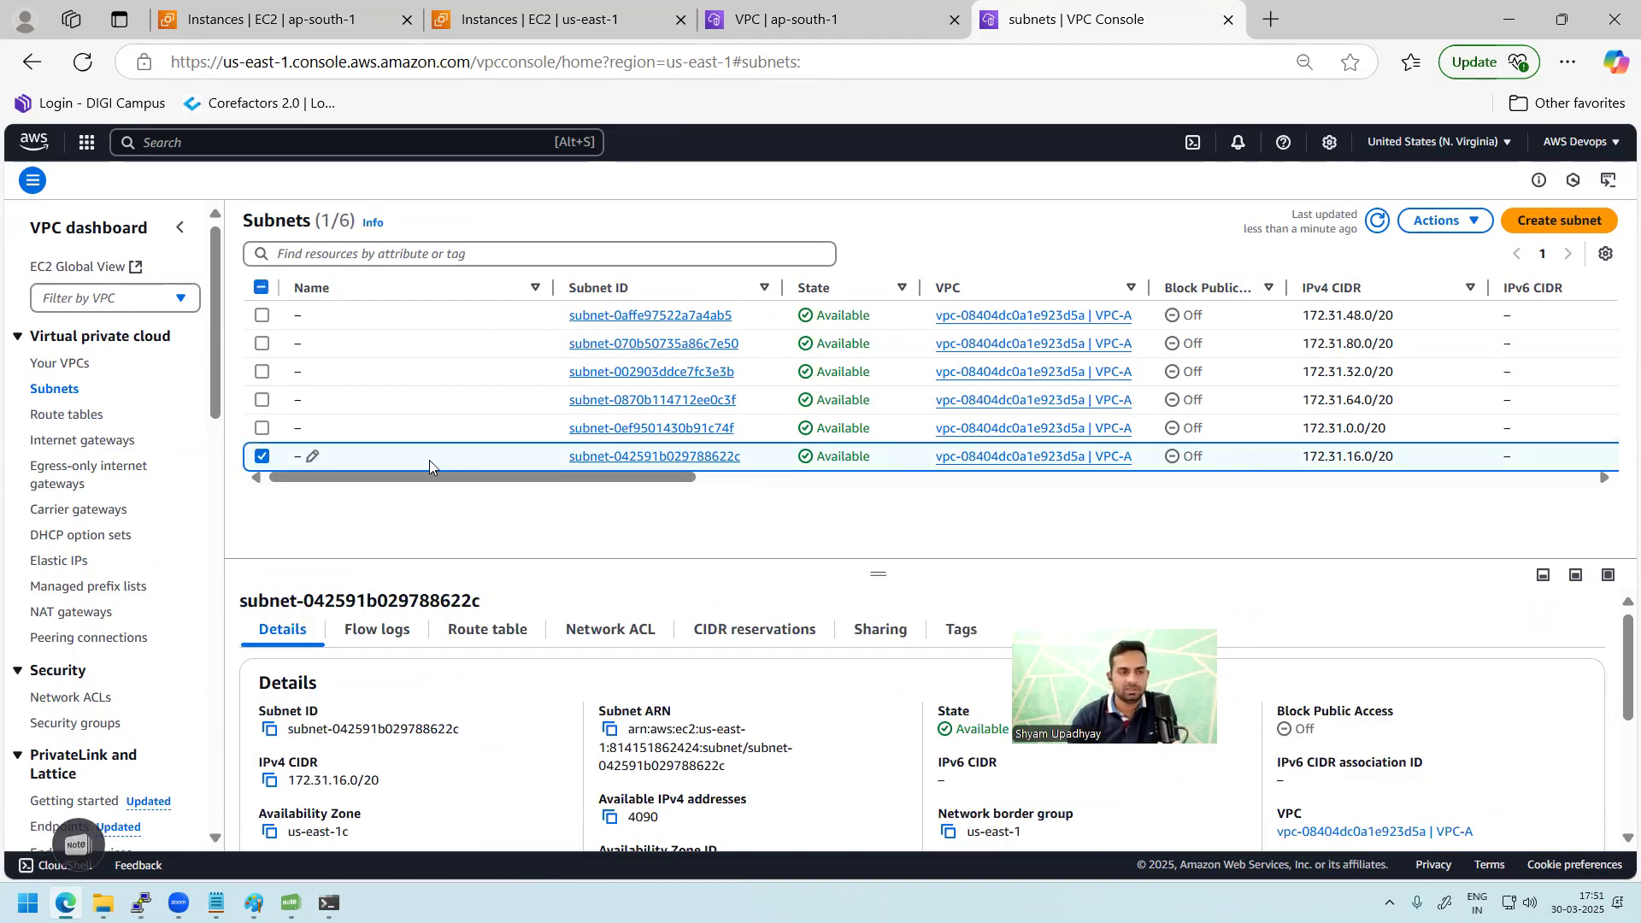
click(451, 633)
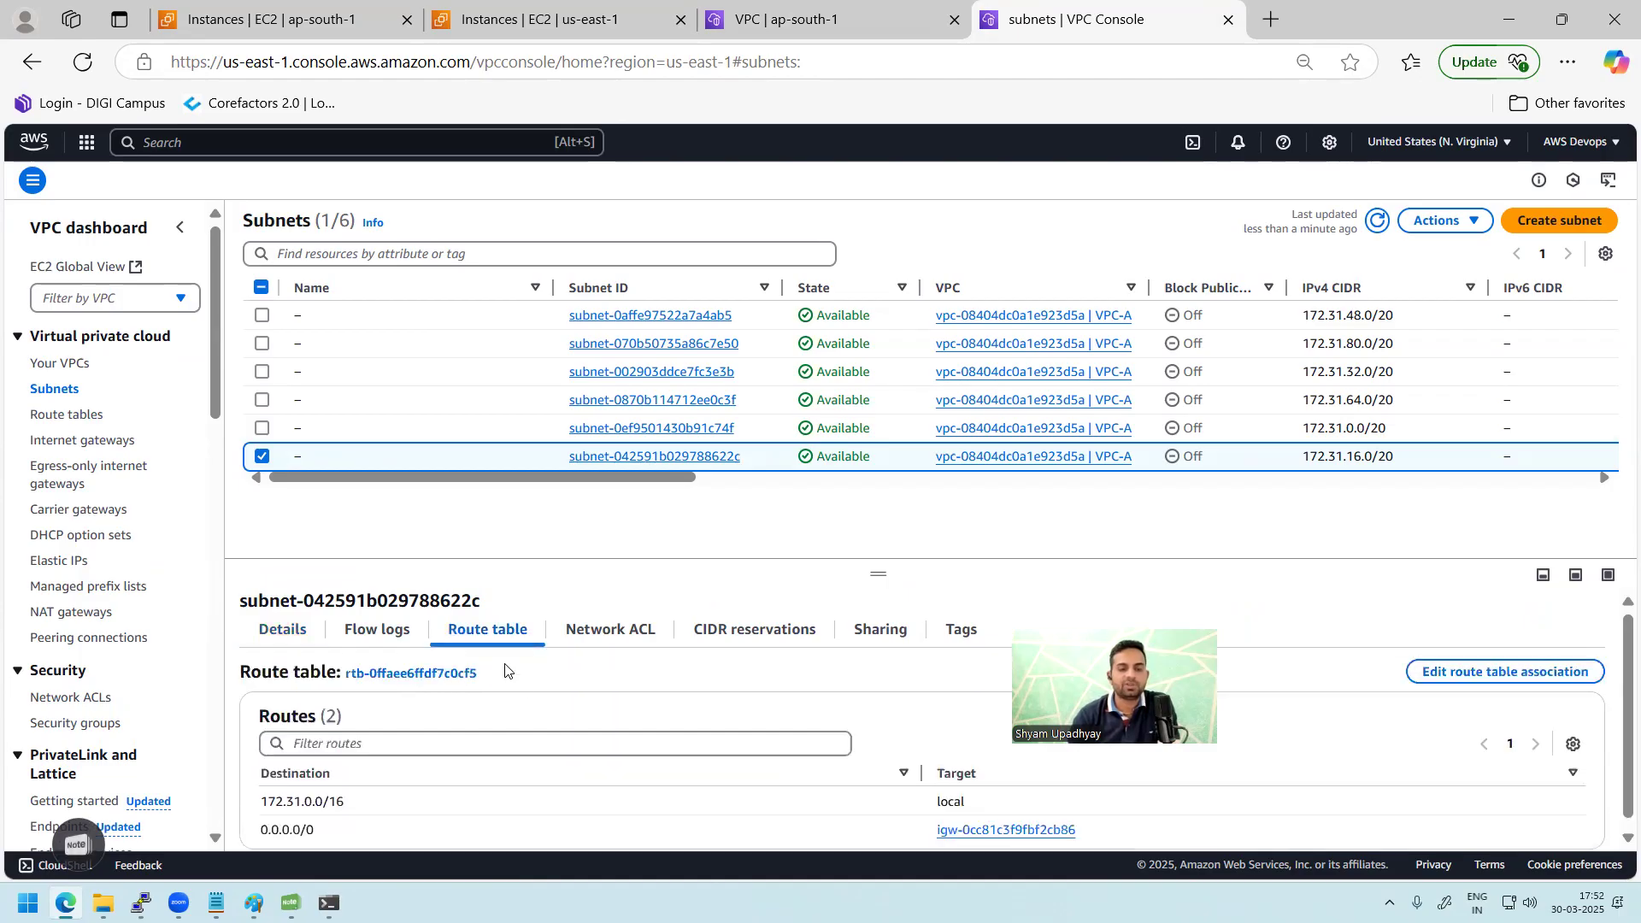
drag(469, 671, 448, 688)
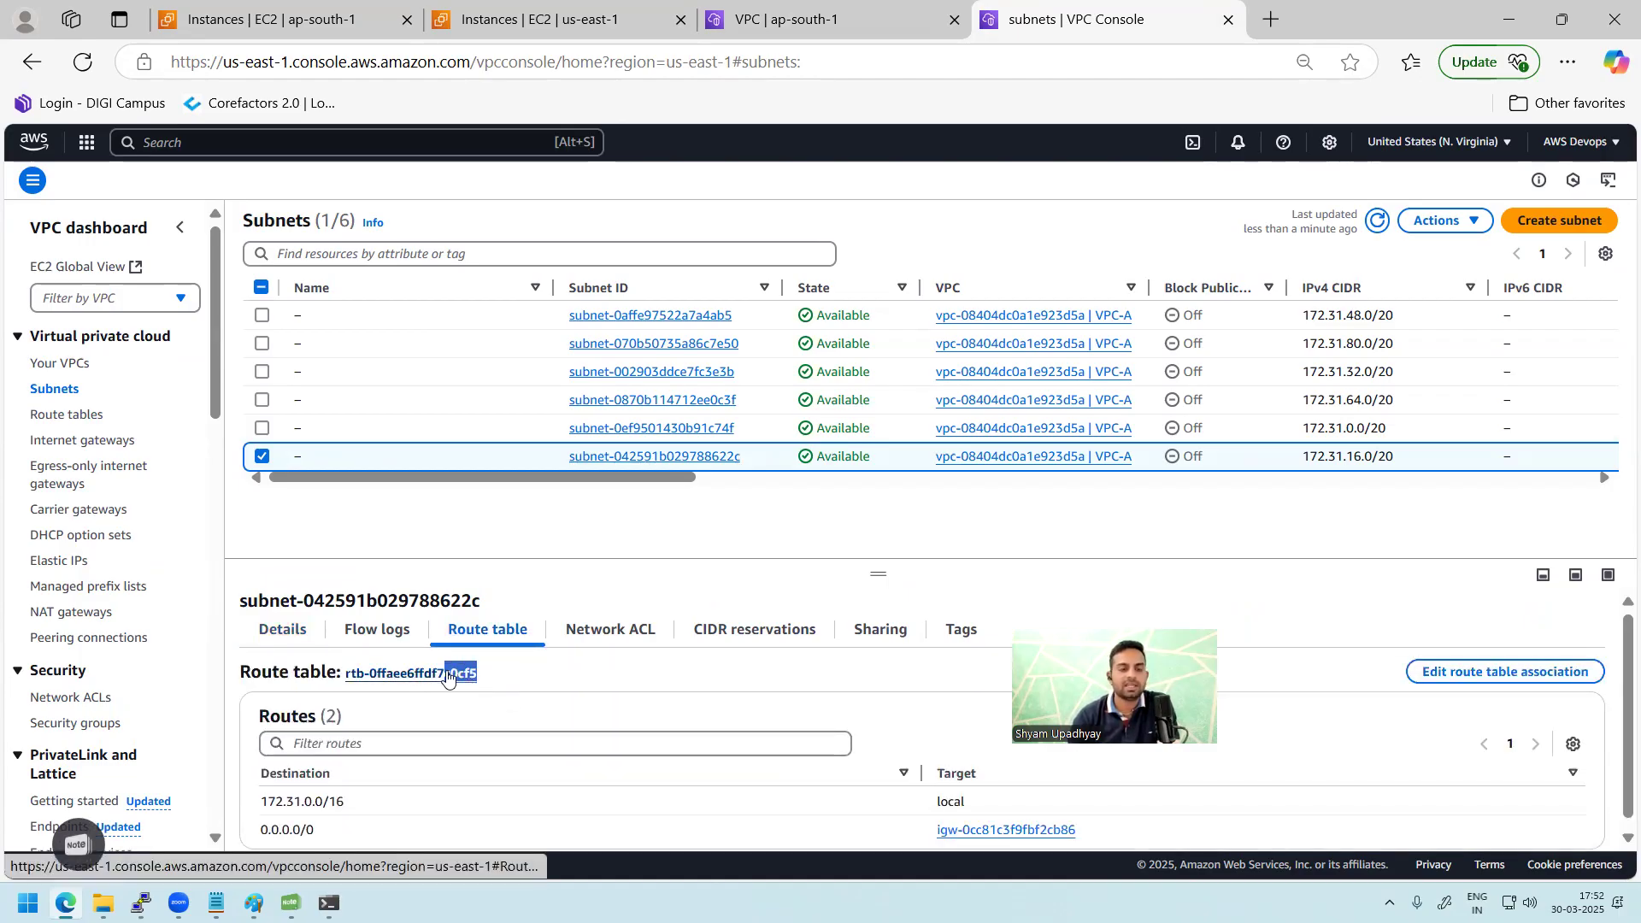
- Open the routes of VPC-A's main route table rtb-0ffaee6ffdf7c0cf5 in N. Virginia for editing
click(66, 416)
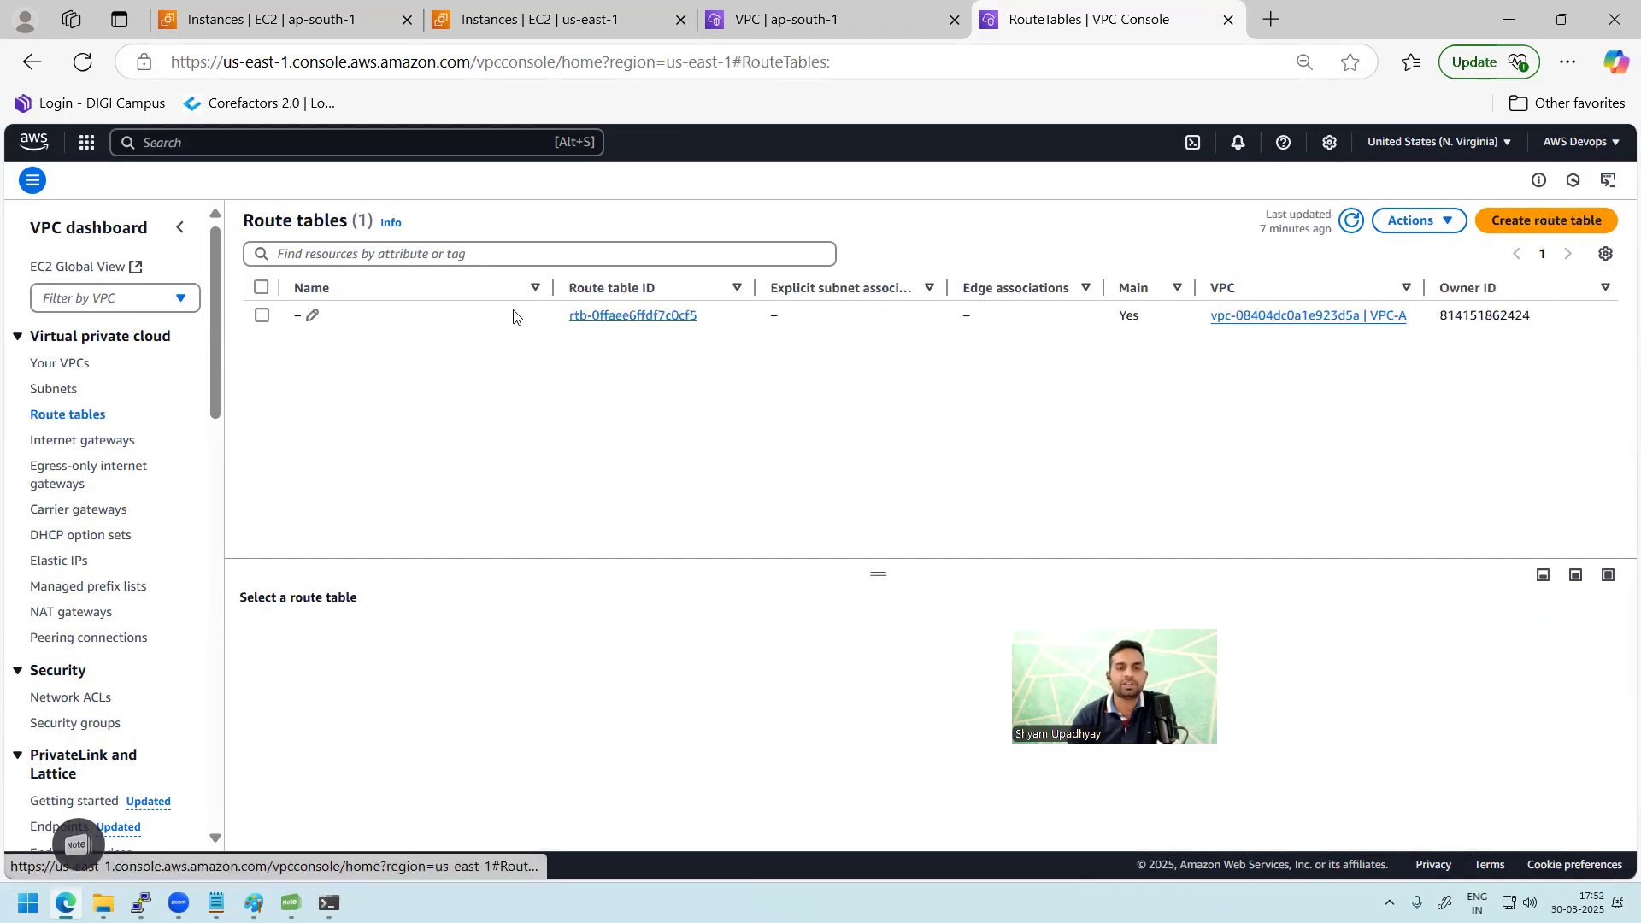
click(512, 315)
drag(602, 561, 597, 447)
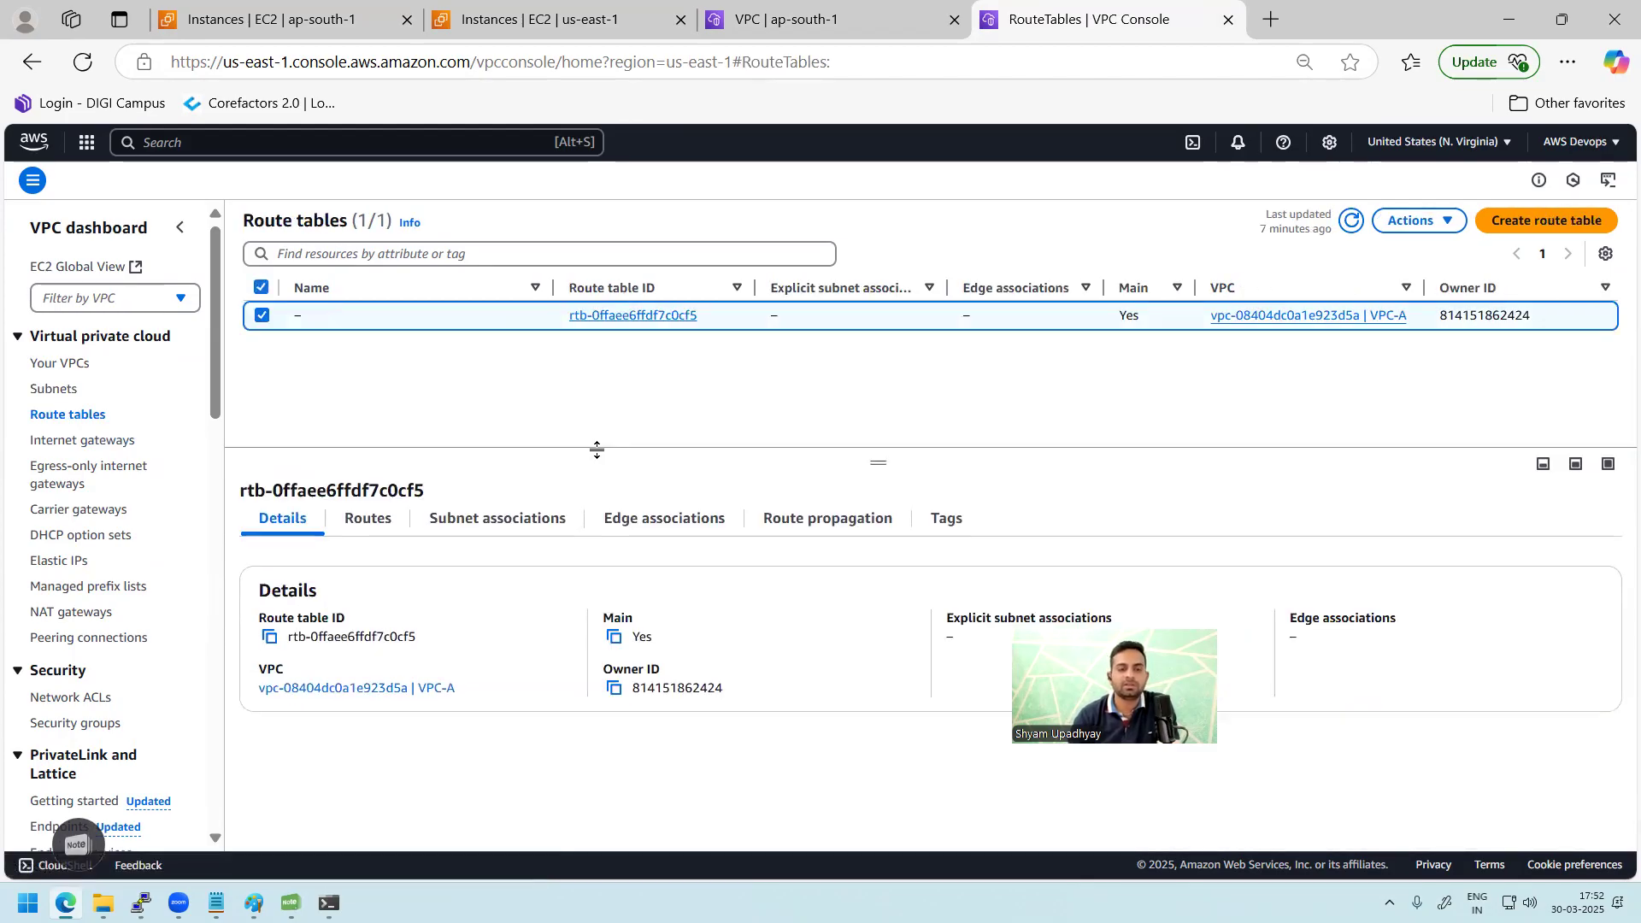
click(369, 518)
click(1551, 572)
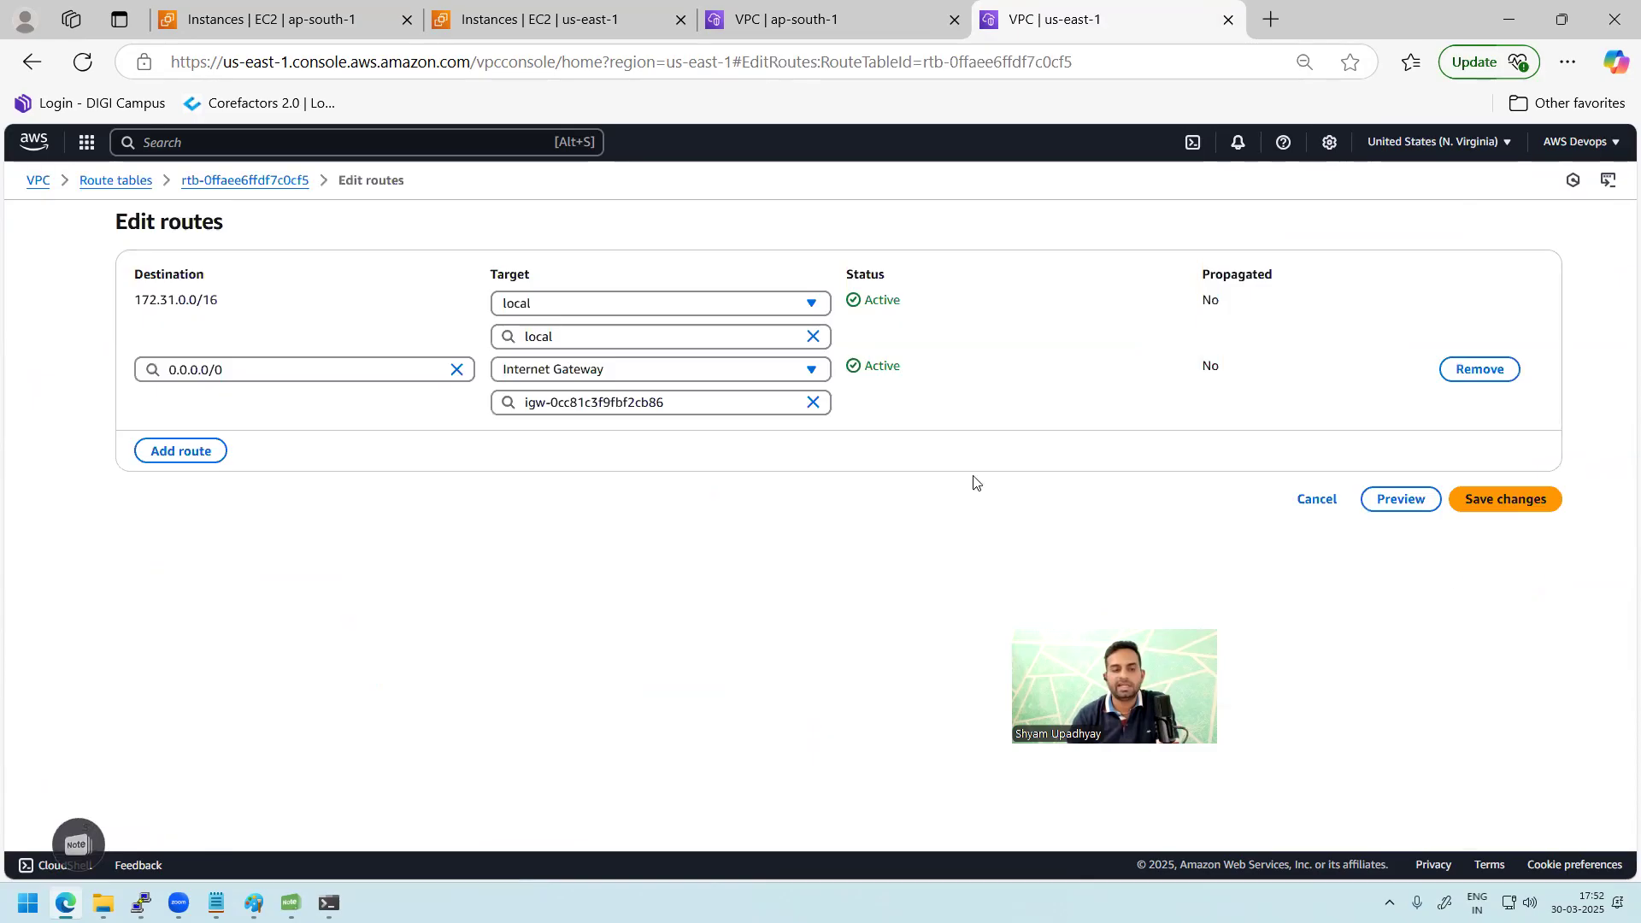
- Add a route to 192.168.10.0/24 through peering connection pcx-0f5b839fcf979b6c7, save the changes and dismiss the notification
click(221, 451)
click(282, 435)
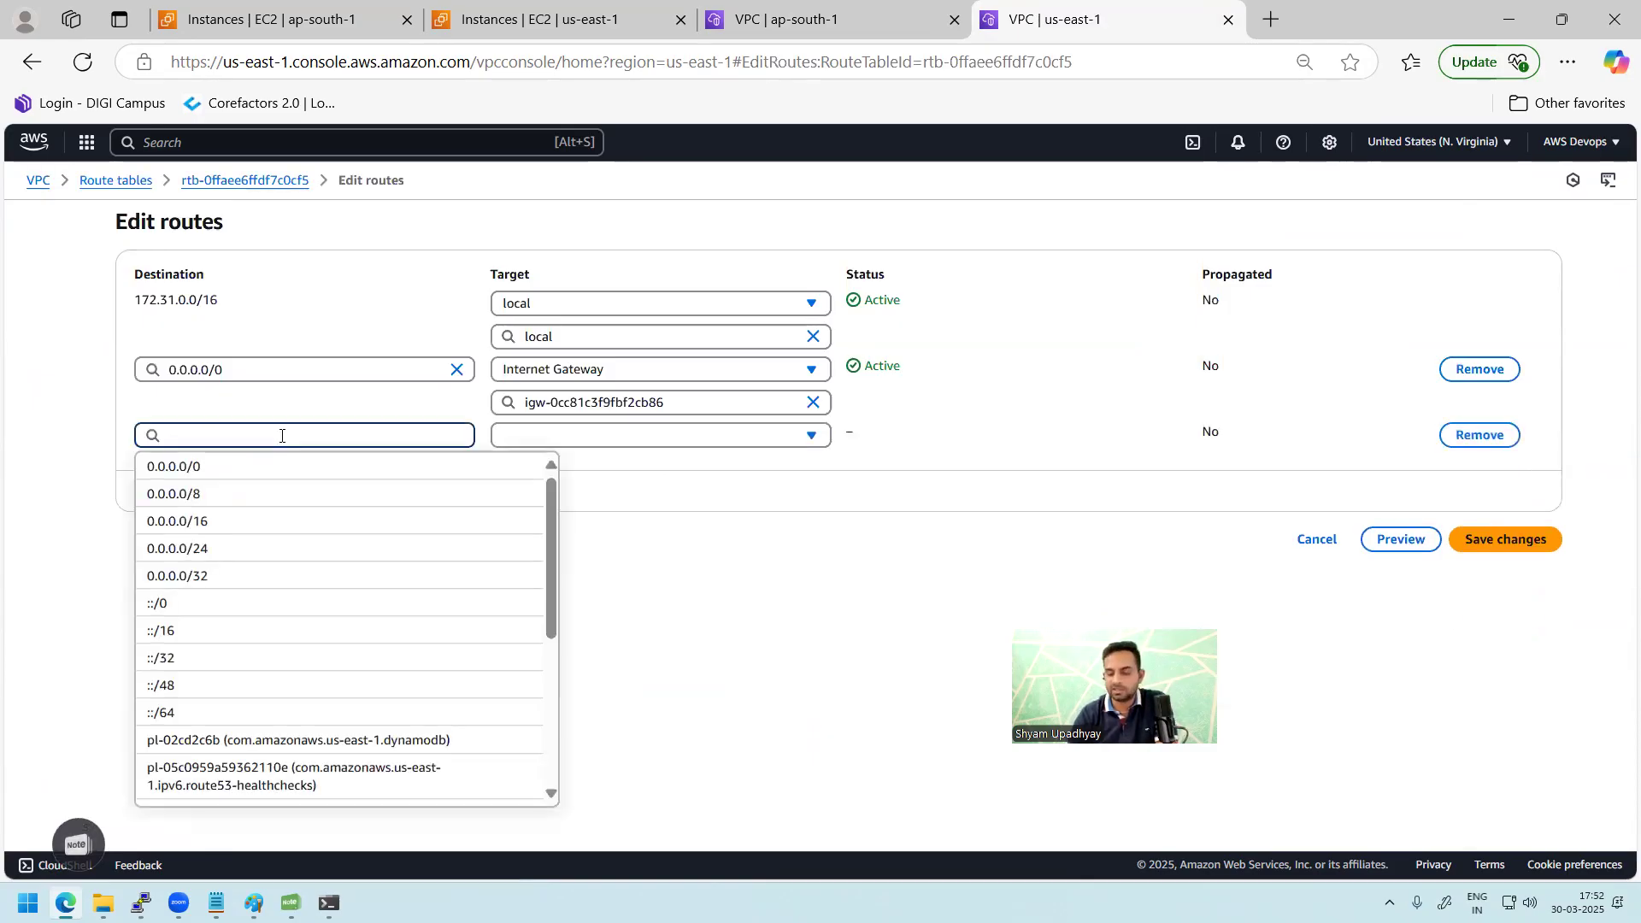
text(192.168)
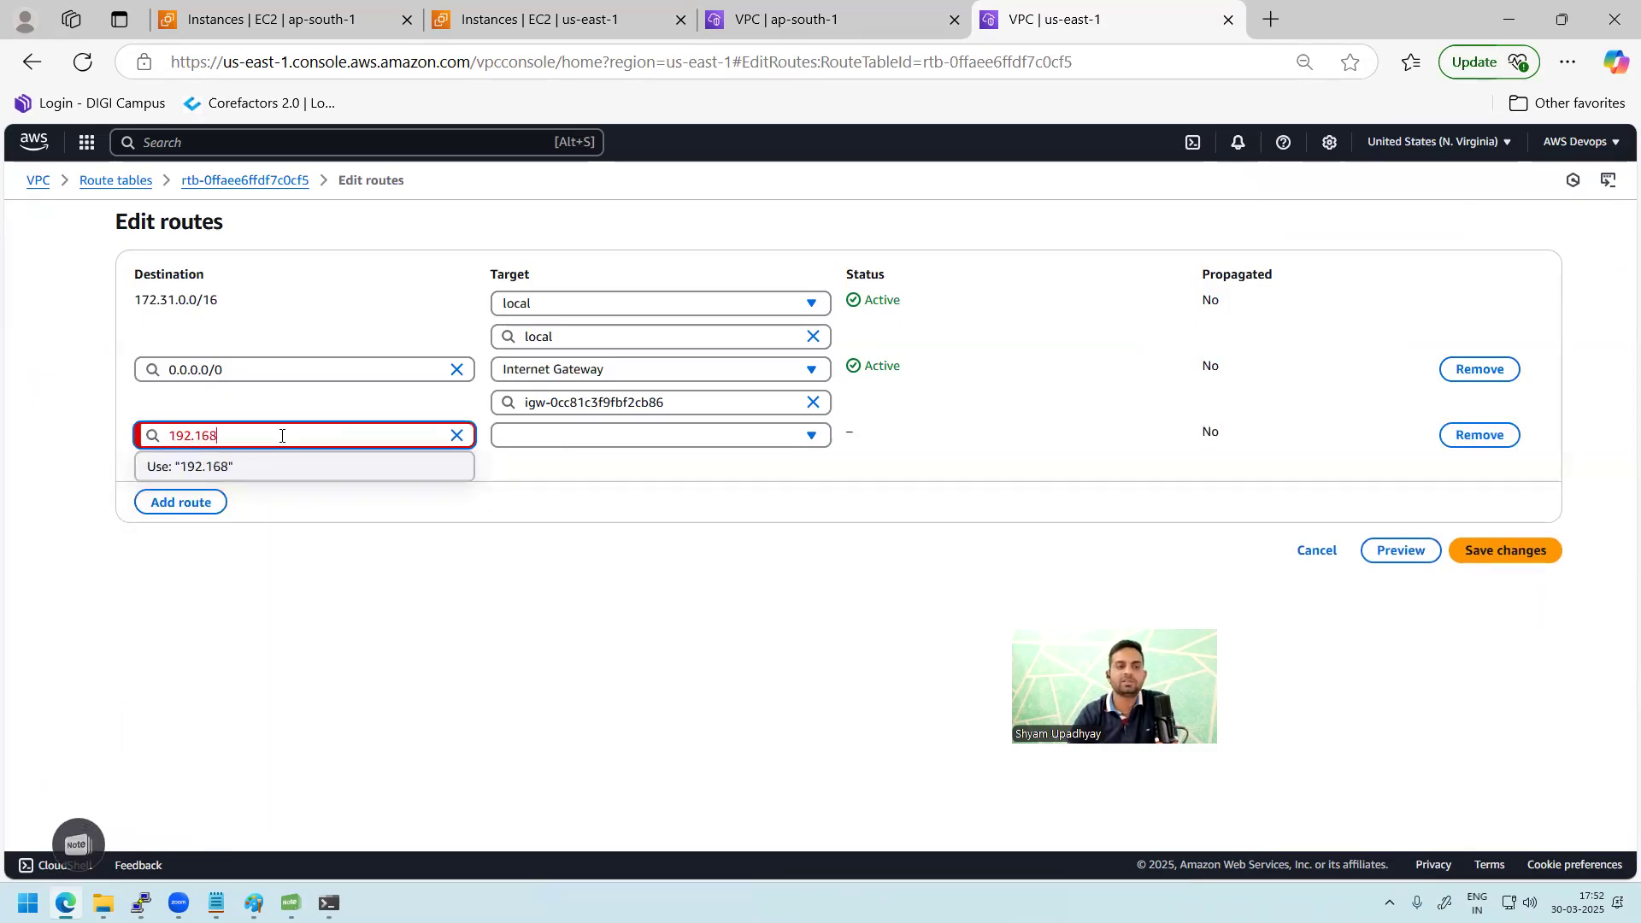
text(.10.0/24)
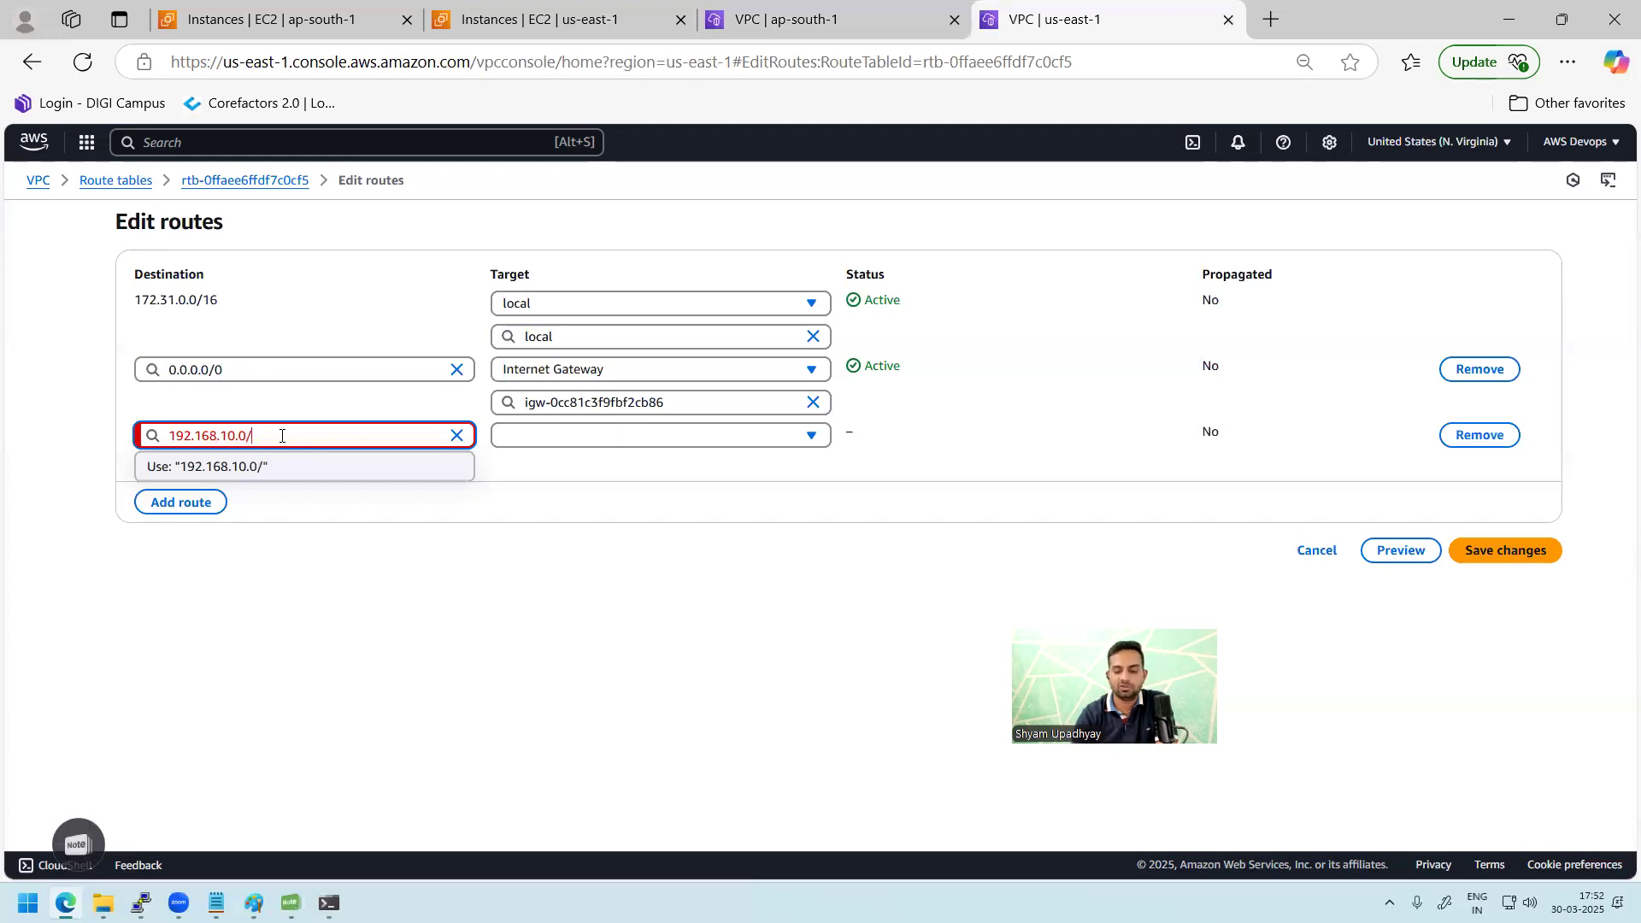
click(579, 441)
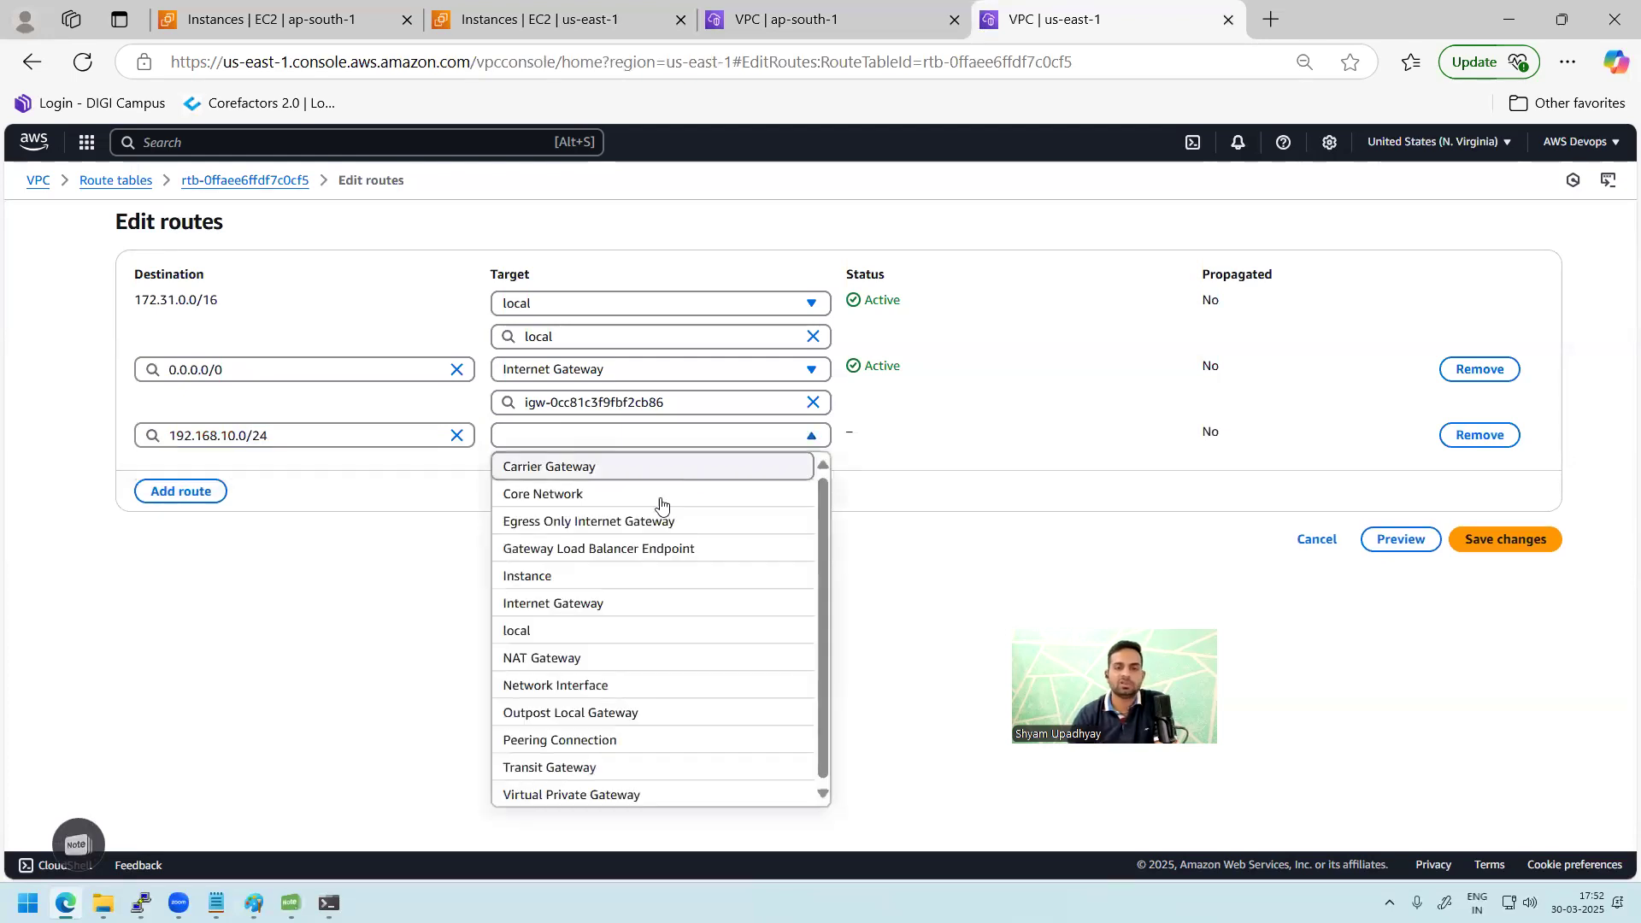
click(653, 744)
click(685, 470)
click(670, 524)
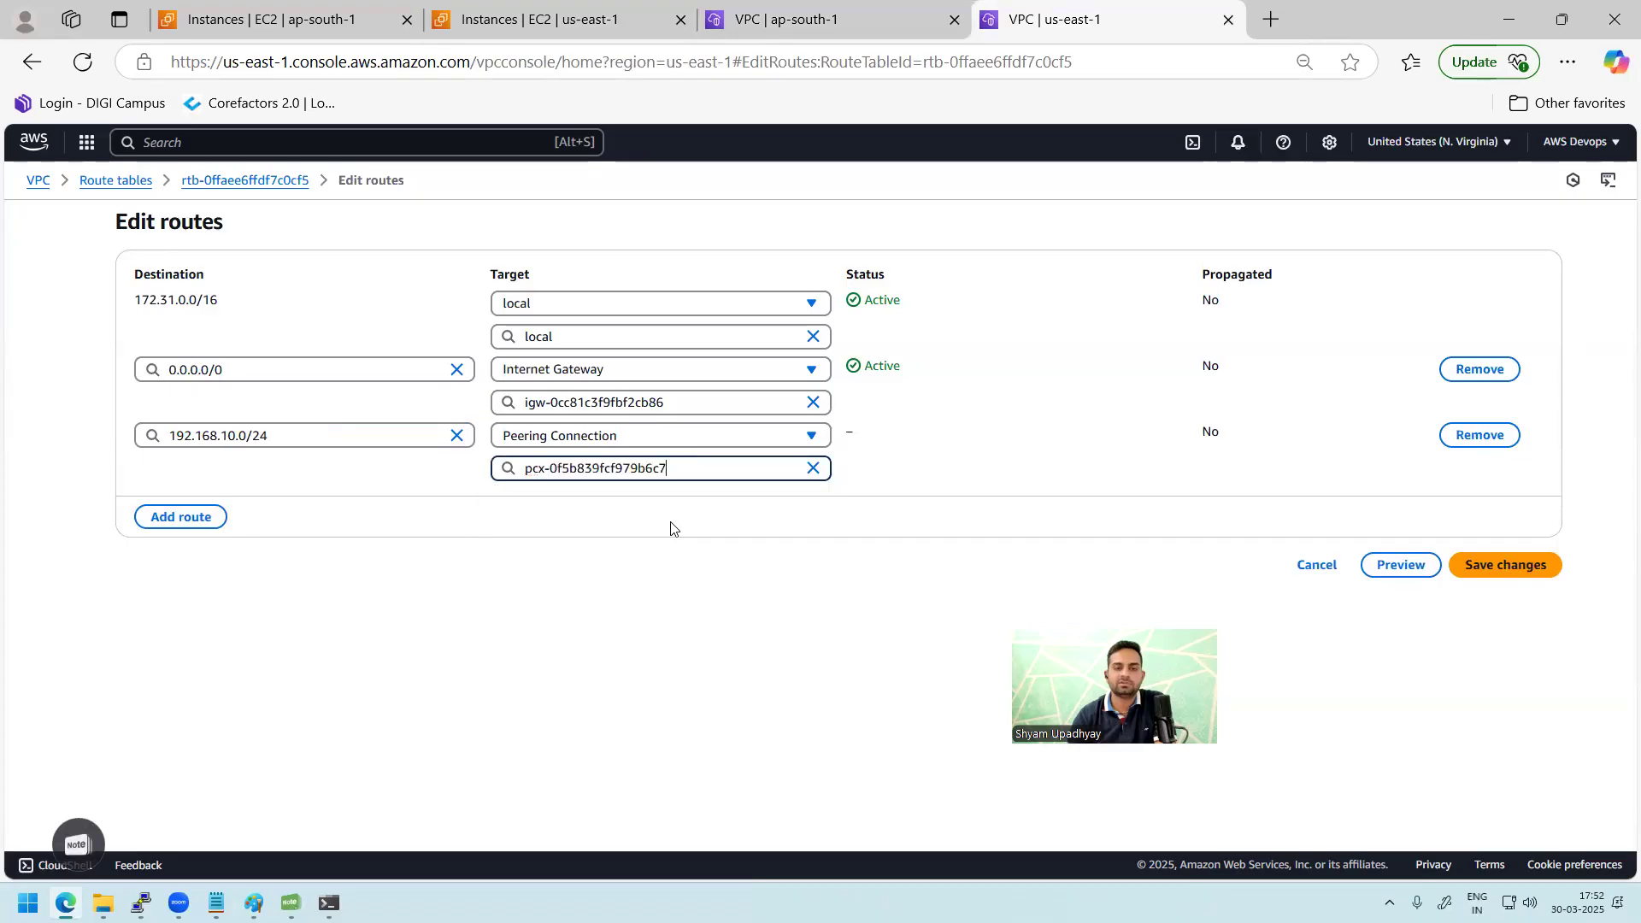
click(1490, 570)
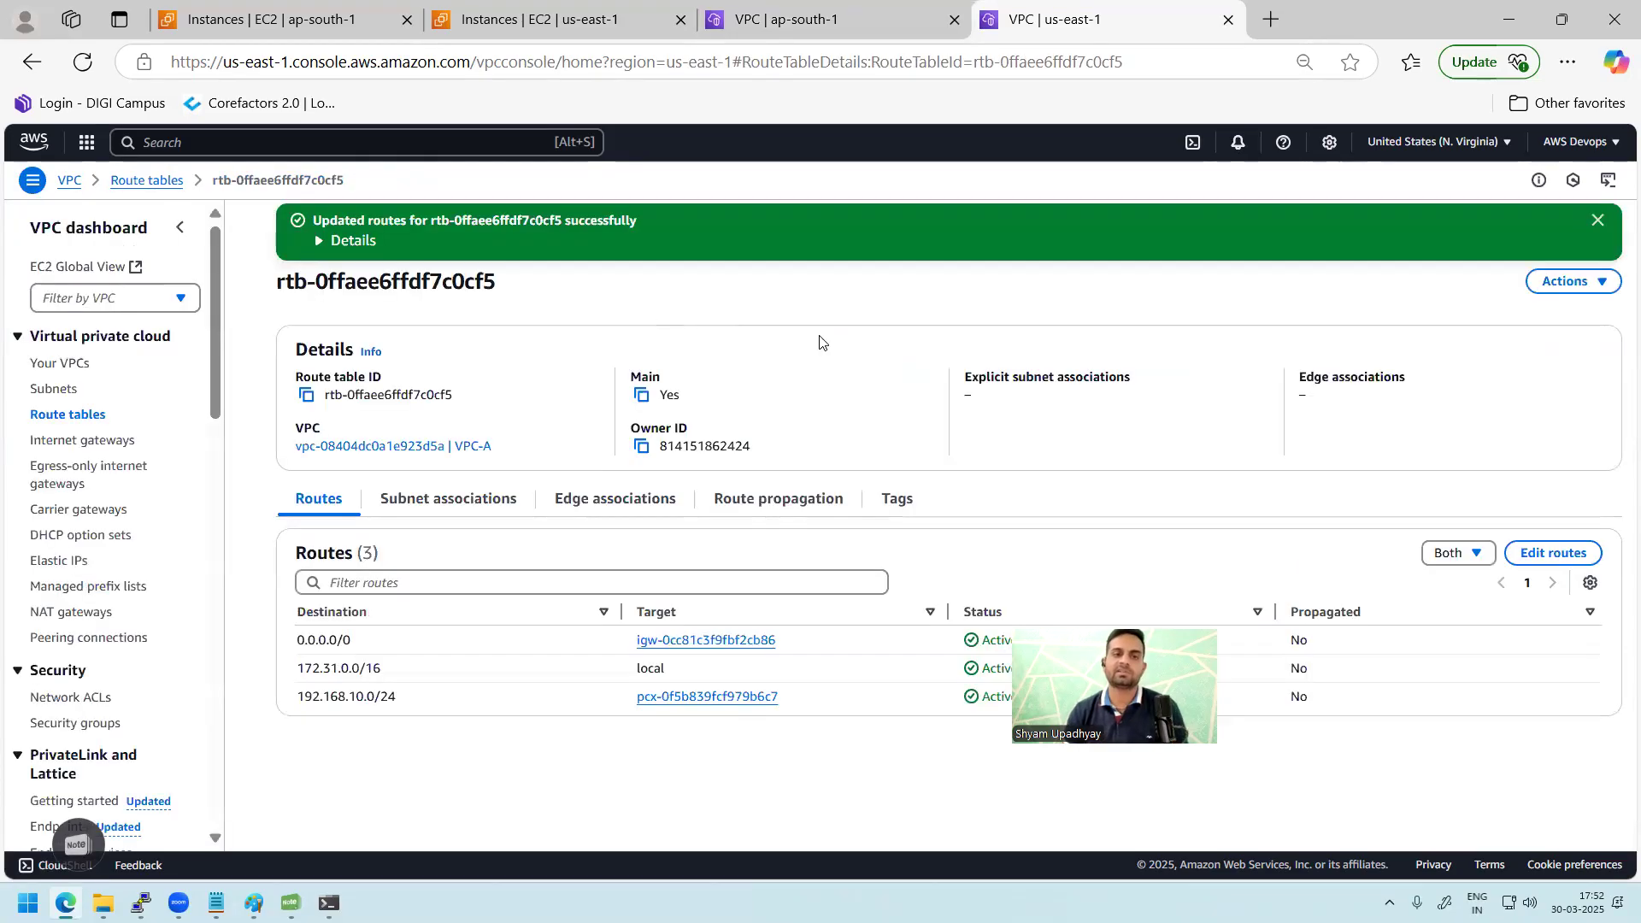
click(1597, 220)
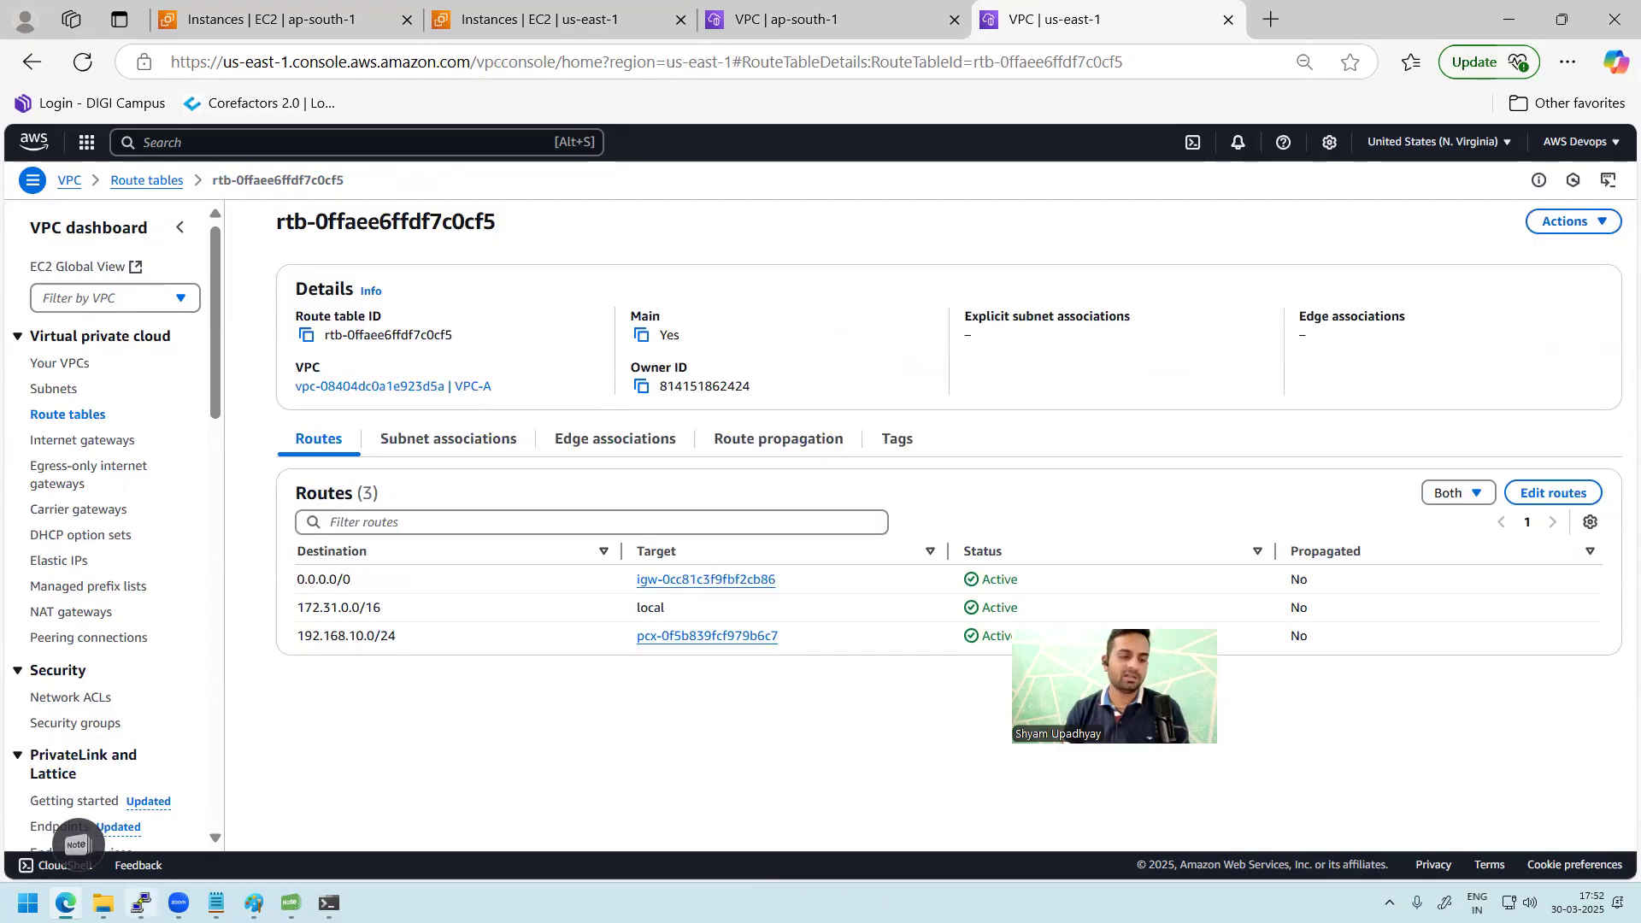
- Switch to PuTTY, check the replies to the running ping to 172.31.19.114 and stop the ping
click(141, 904)
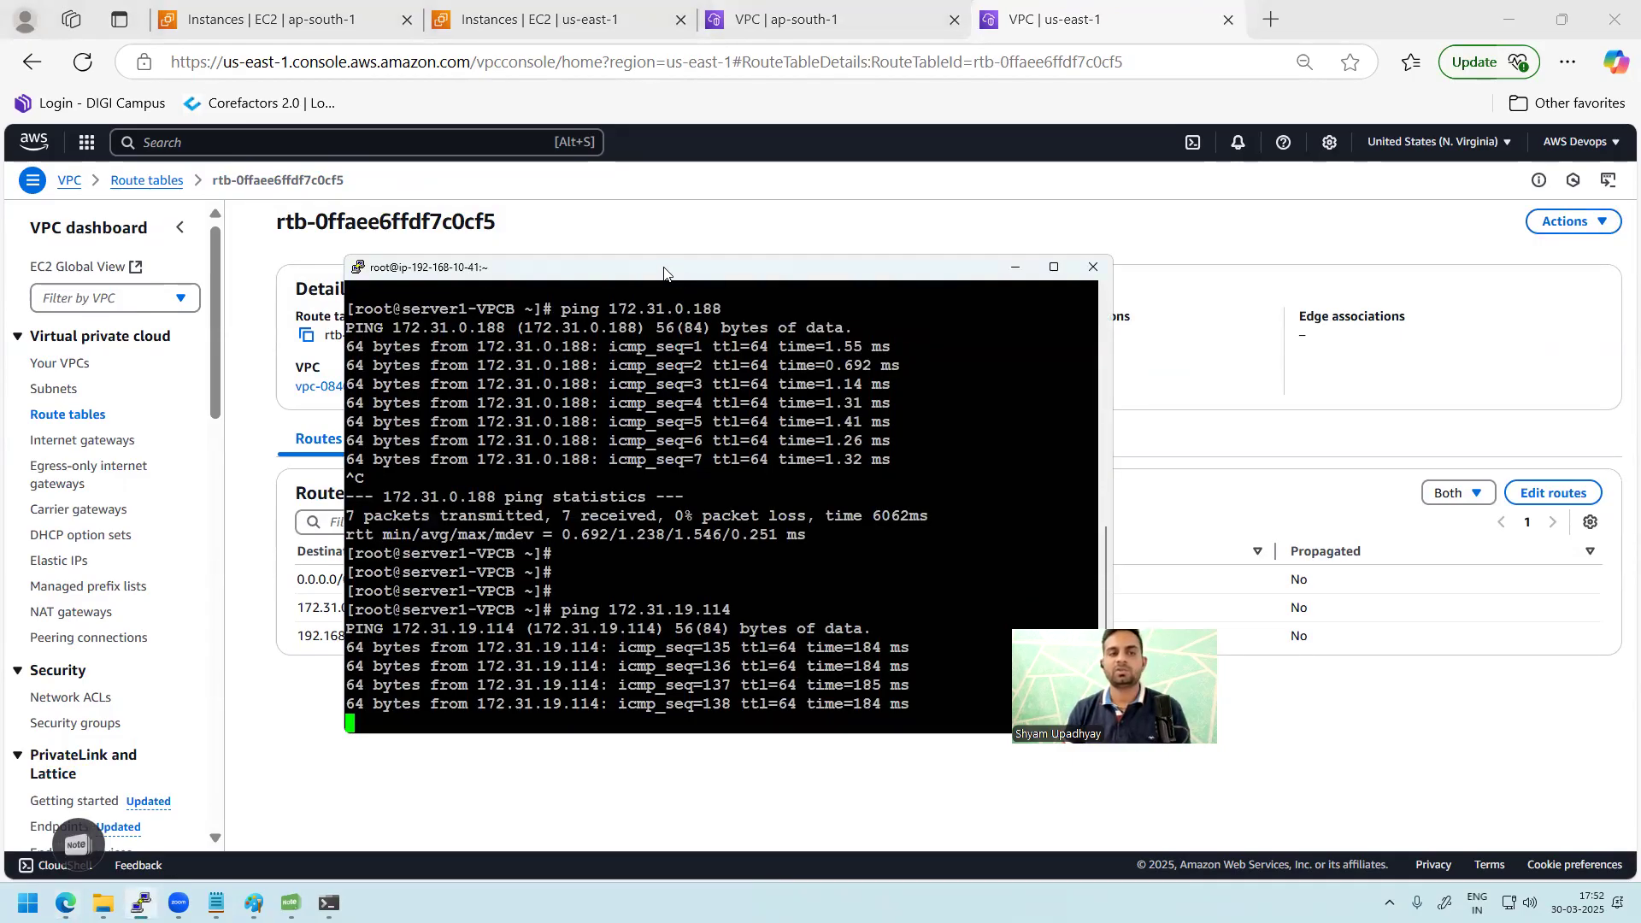
drag(677, 273, 543, 219)
drag(382, 536, 620, 620)
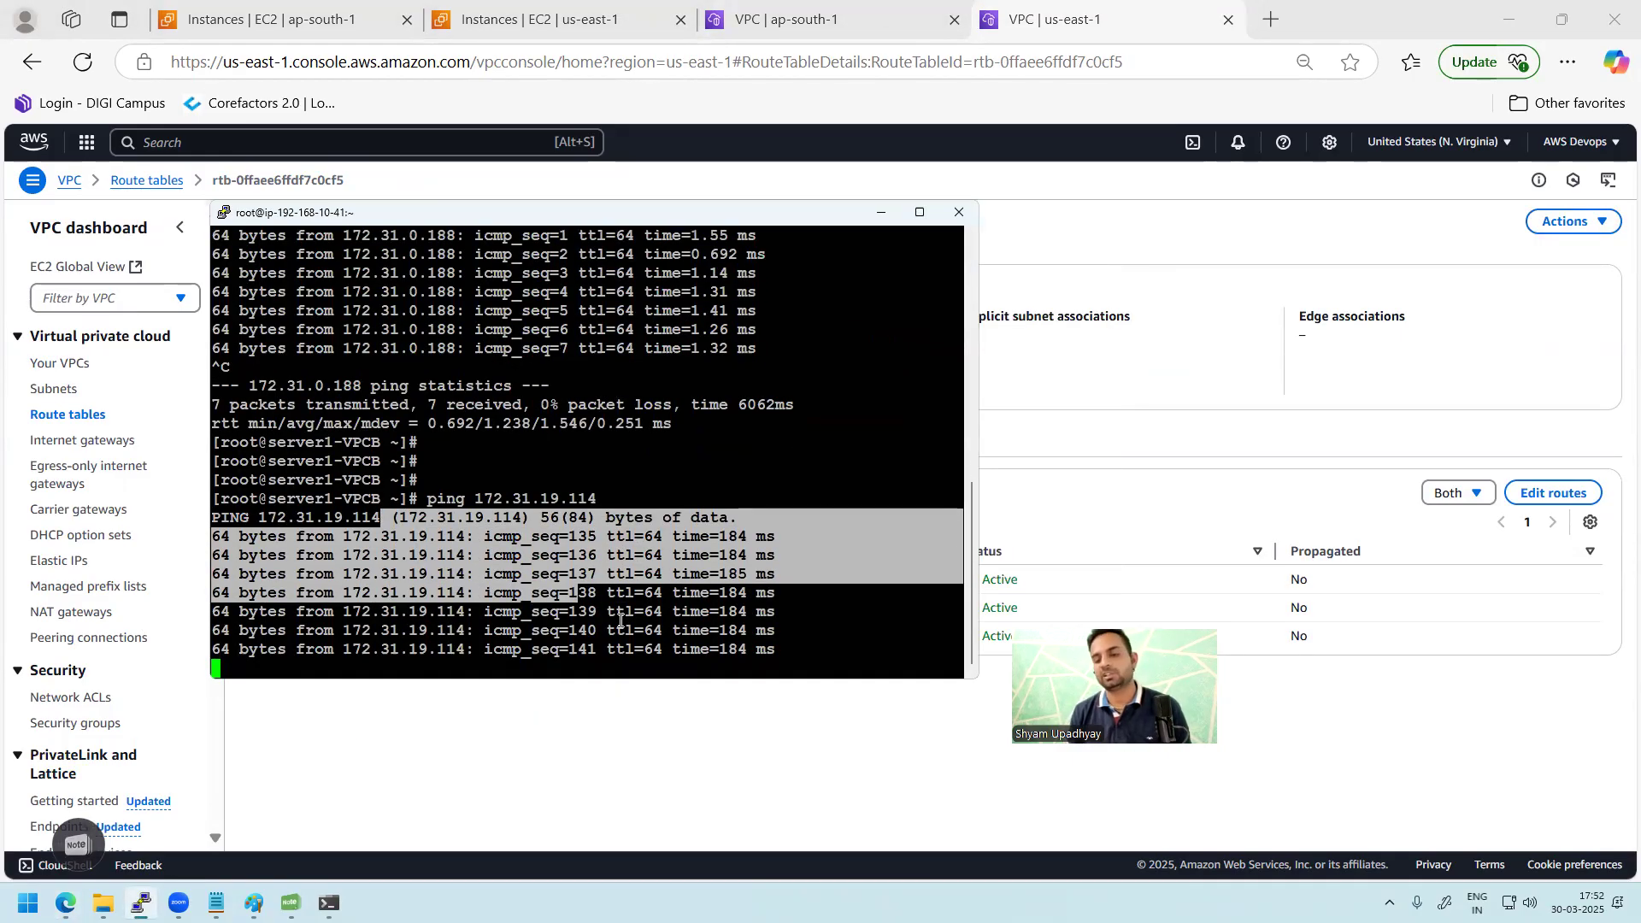
key(ctrl+c)
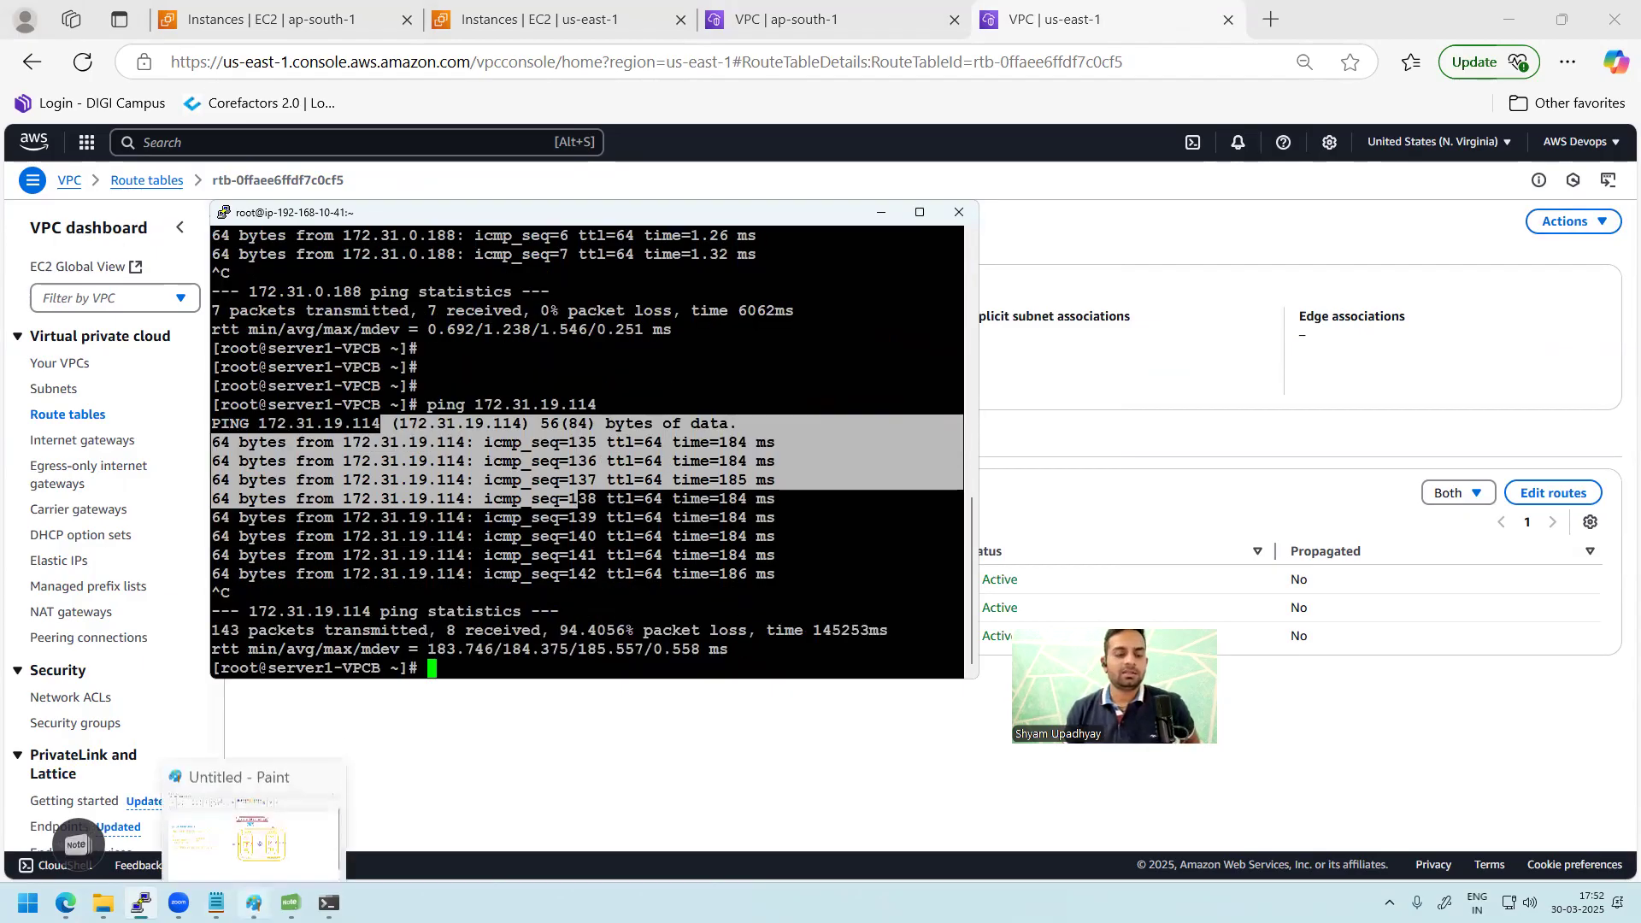
- Switch to Paint and draw red check marks with the pencil after the Case-2 and Case-1 lines
click(254, 903)
click(238, 75)
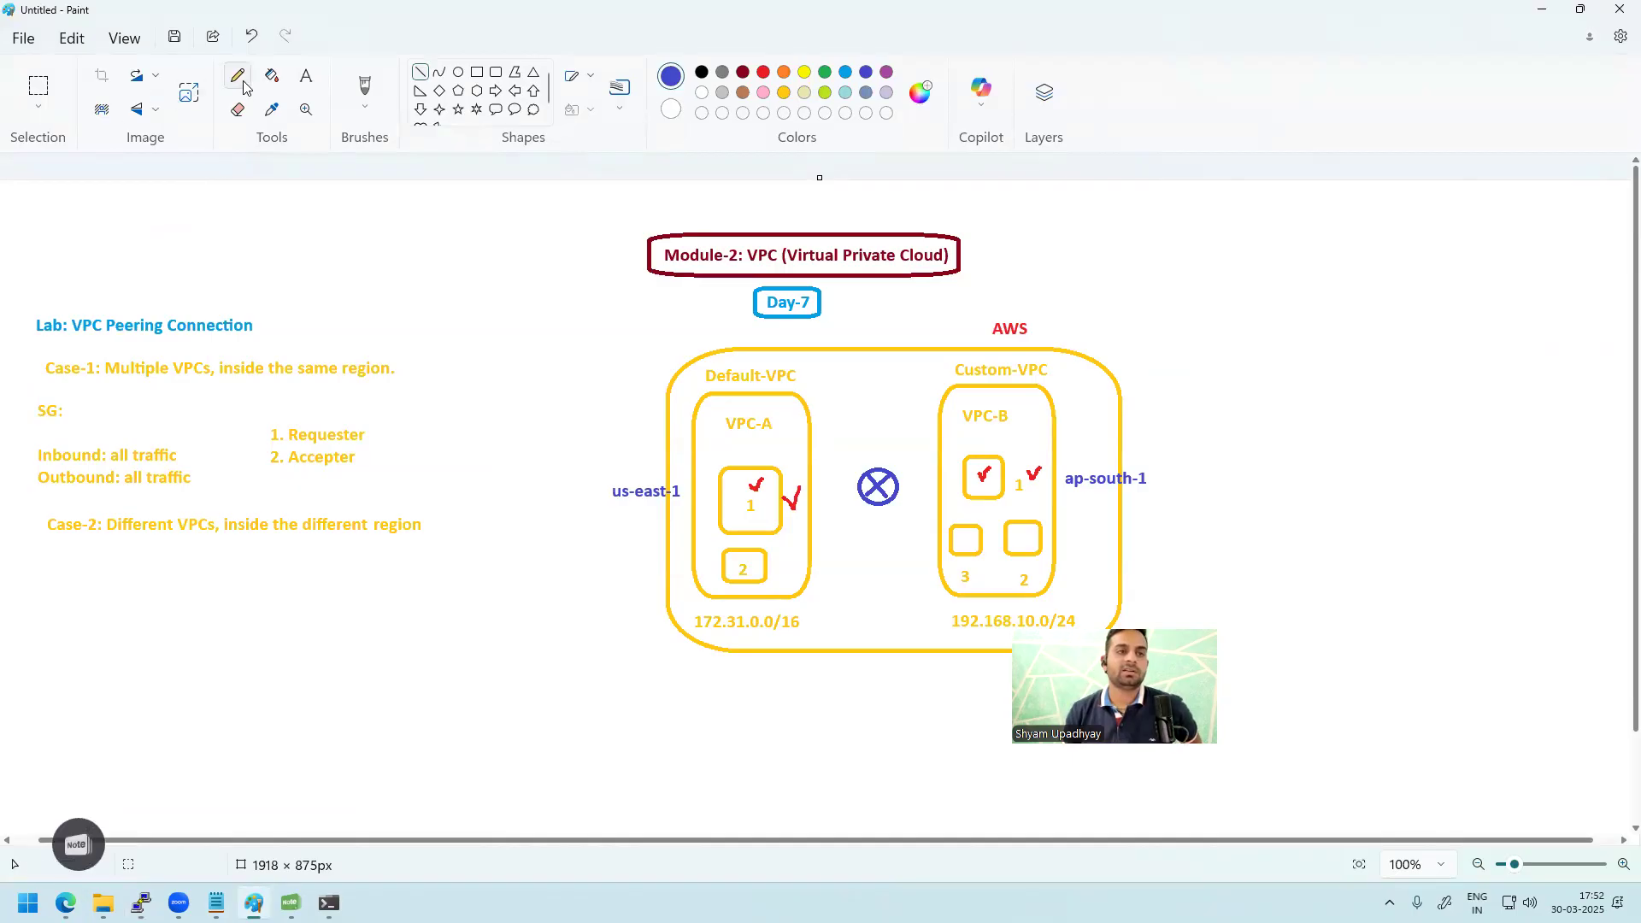
click(763, 72)
click(672, 194)
mouse_move(437, 517)
mouse_down()
mouse_move(445, 529)
mouse_move(467, 499)
mouse_up()
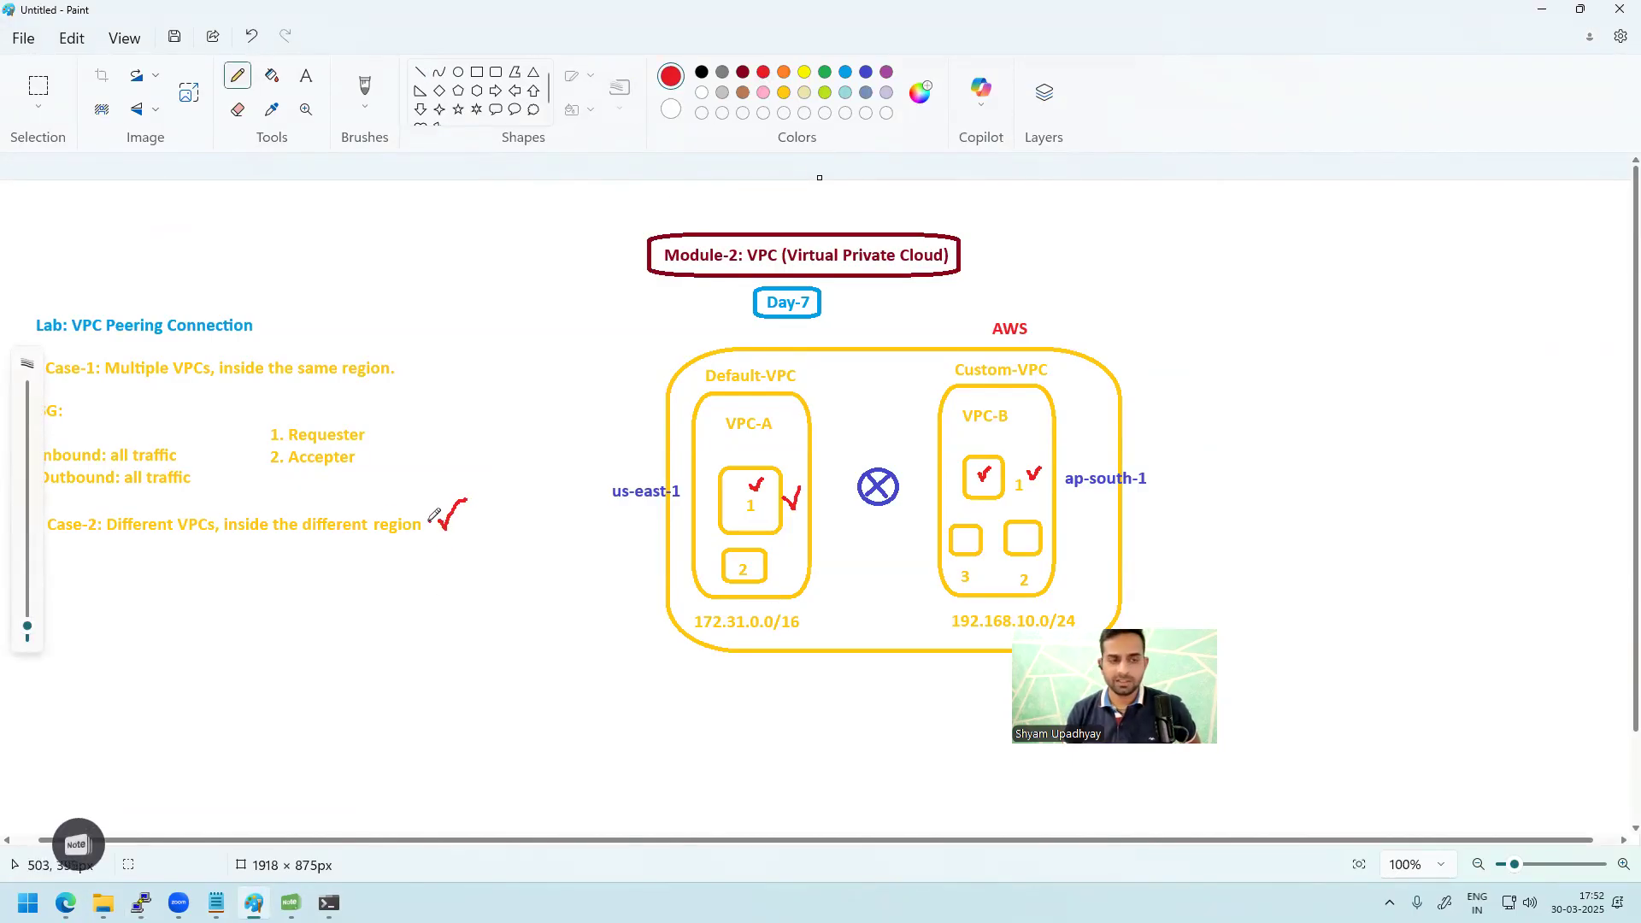
drag(409, 362, 430, 349)
click(316, 252)
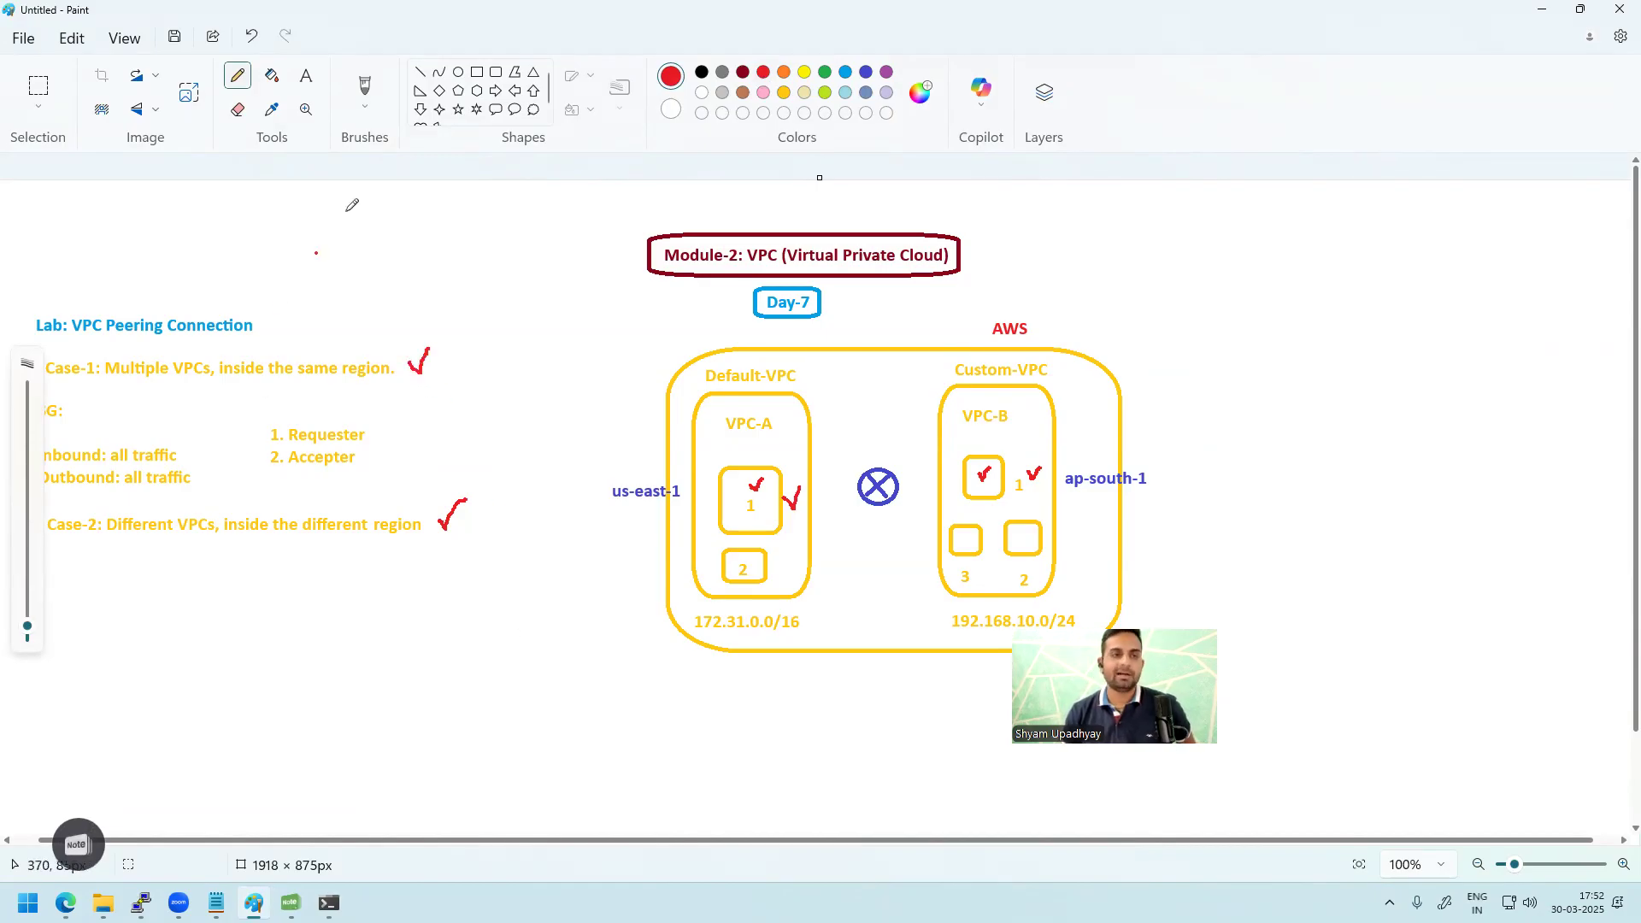
- Add the orange text "Case-3: Different VPCs, in different account" below the Case-2 line
click(306, 75)
click(38, 554)
drag(51, 561, 504, 675)
click(784, 71)
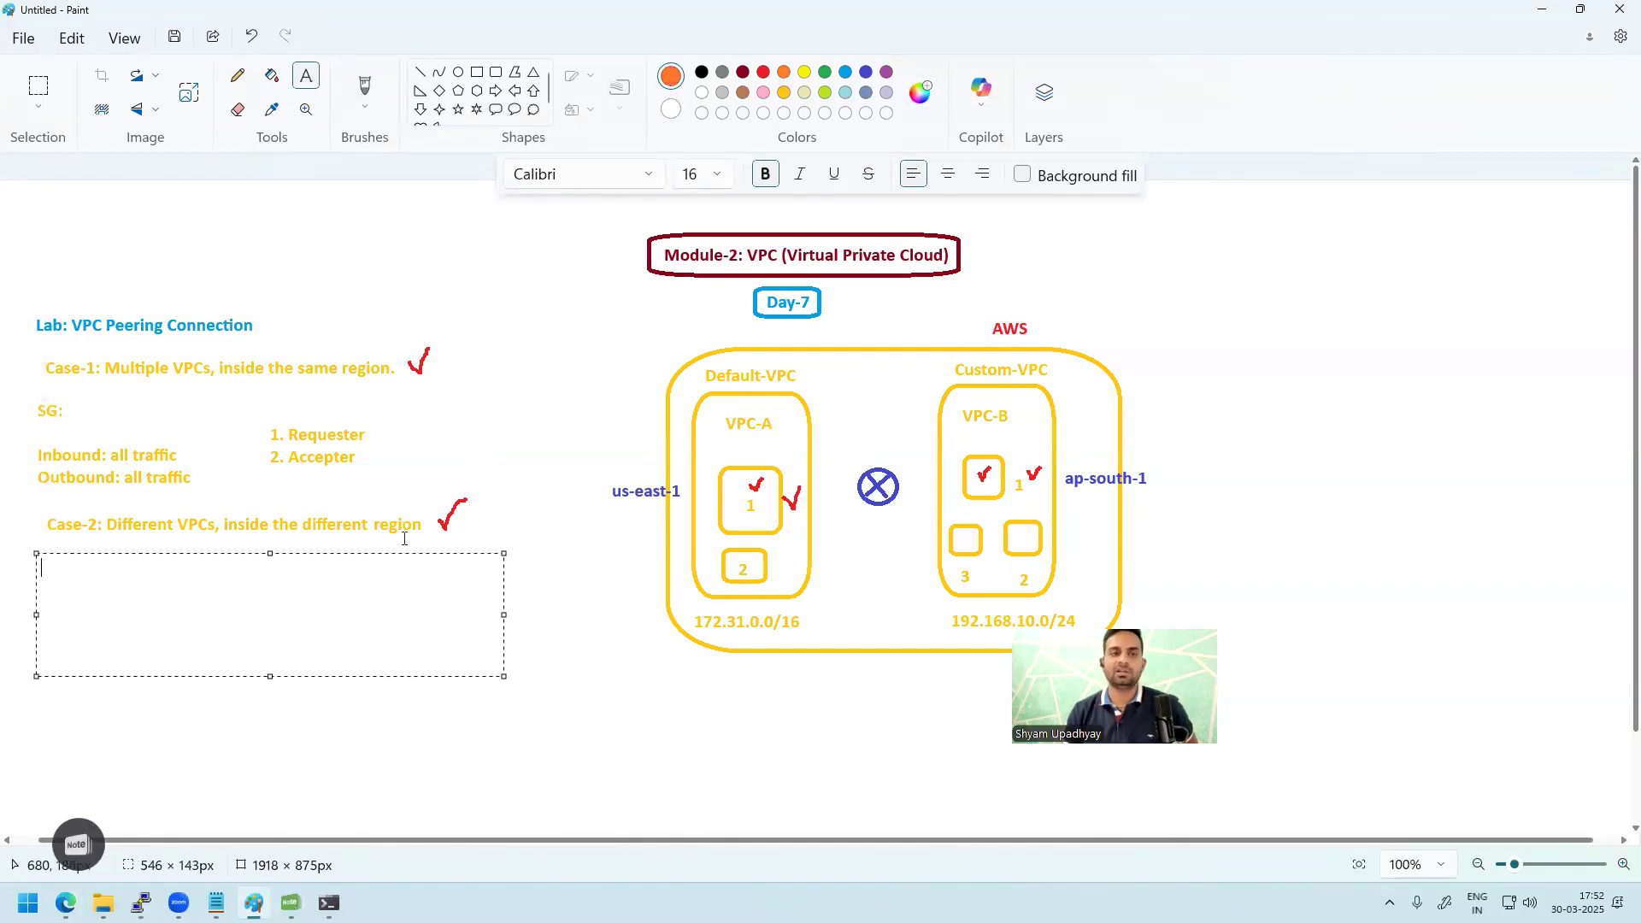
text(Case)
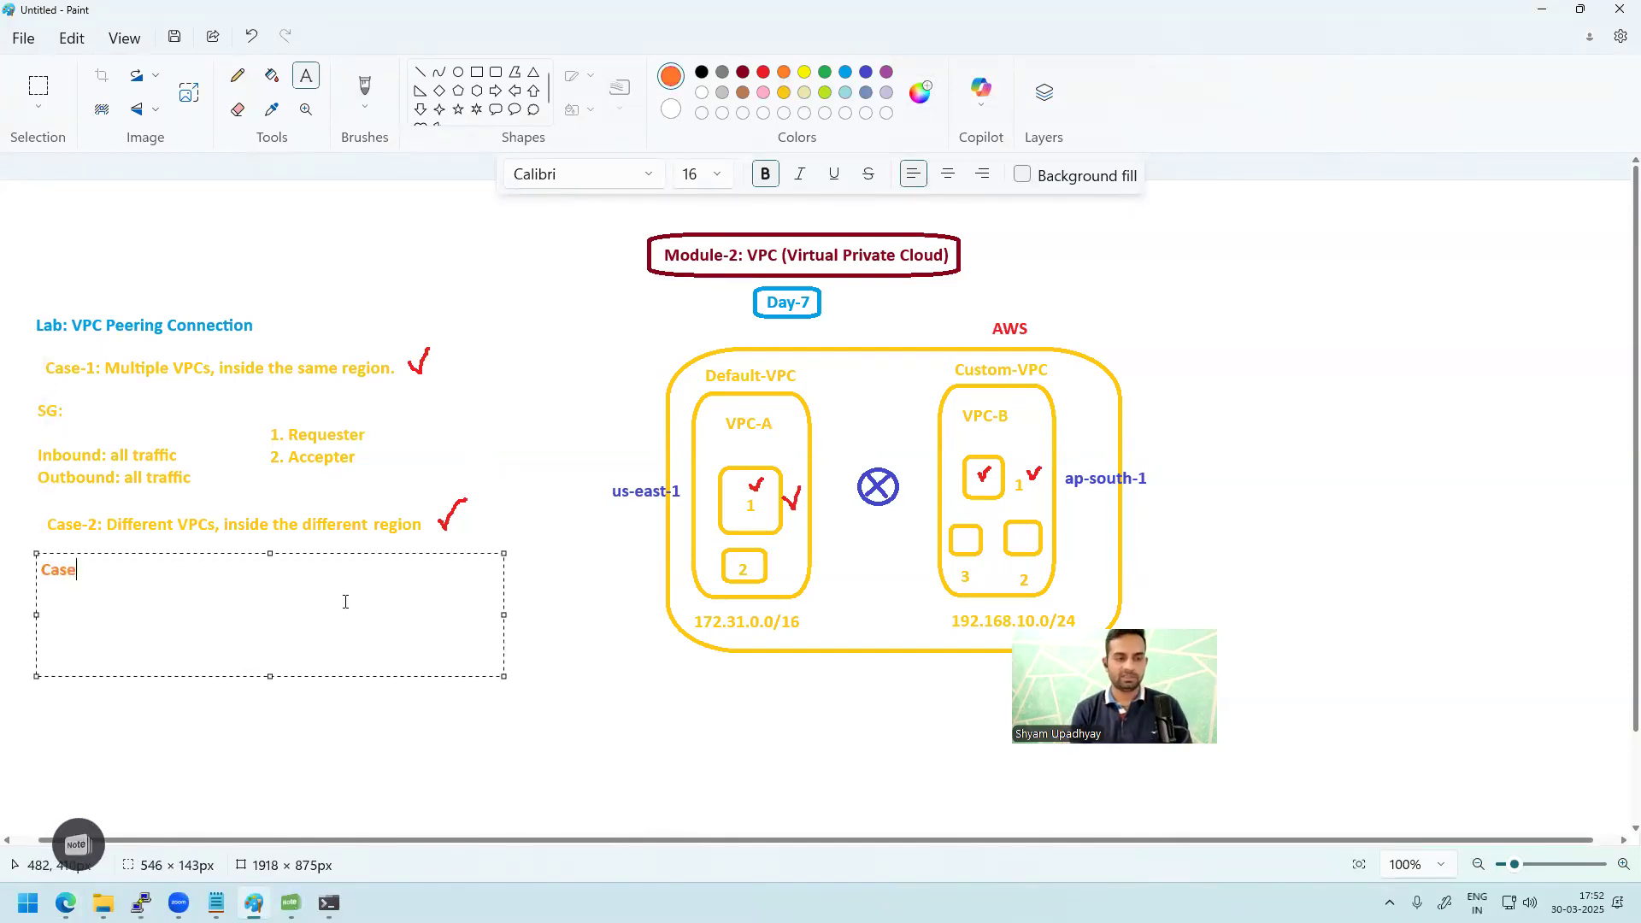
text(-3: Di)
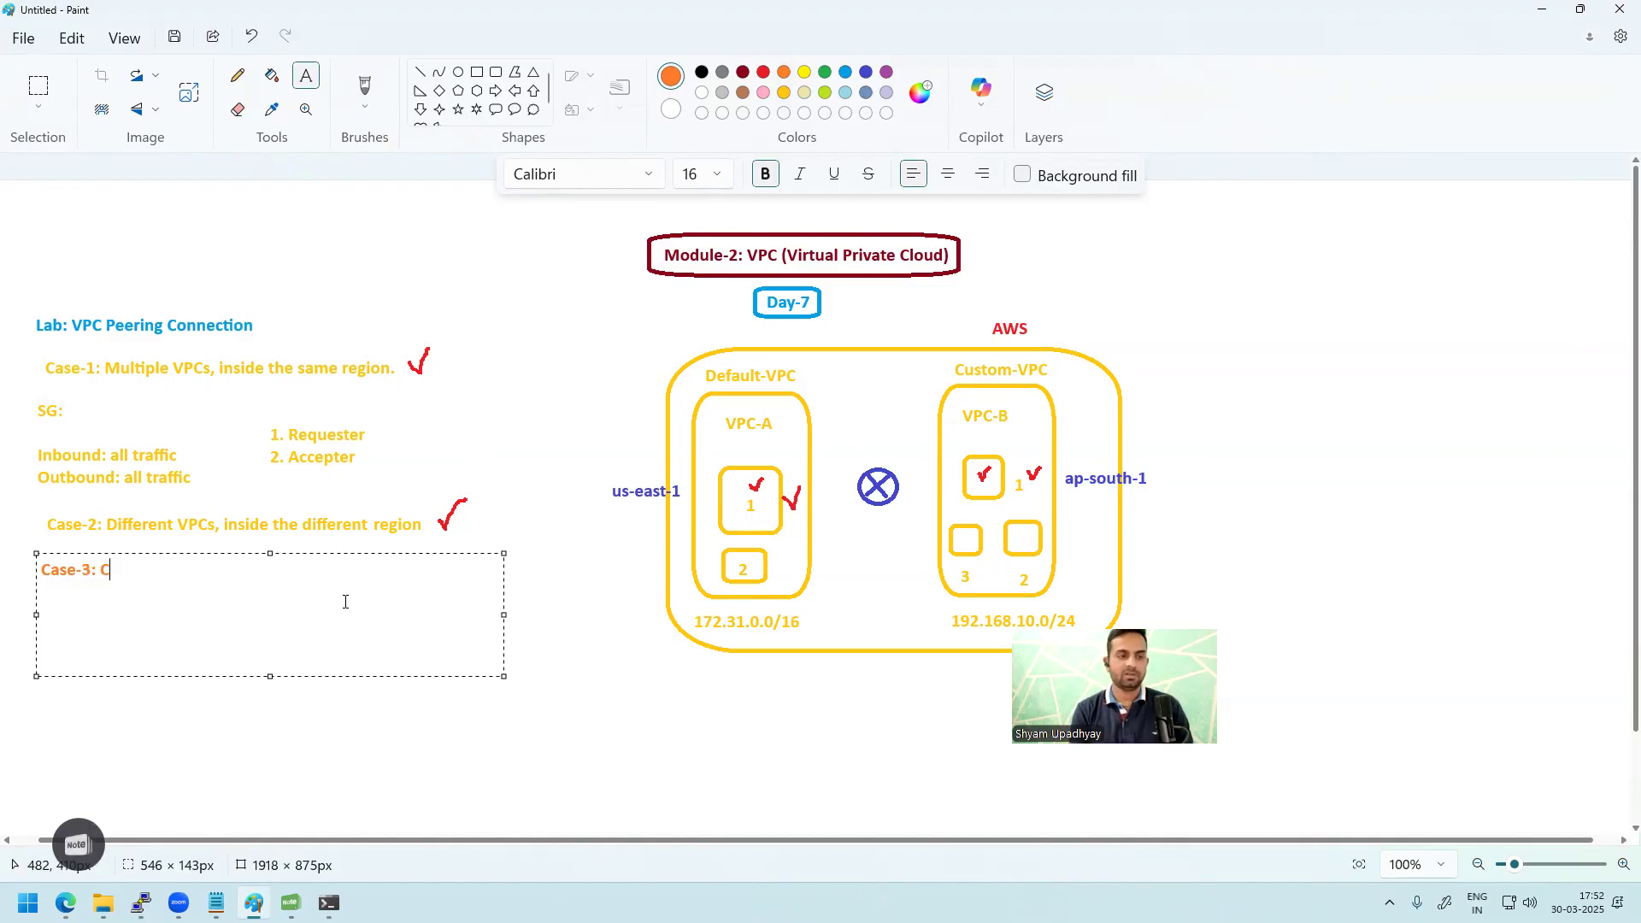
text(fferent P)
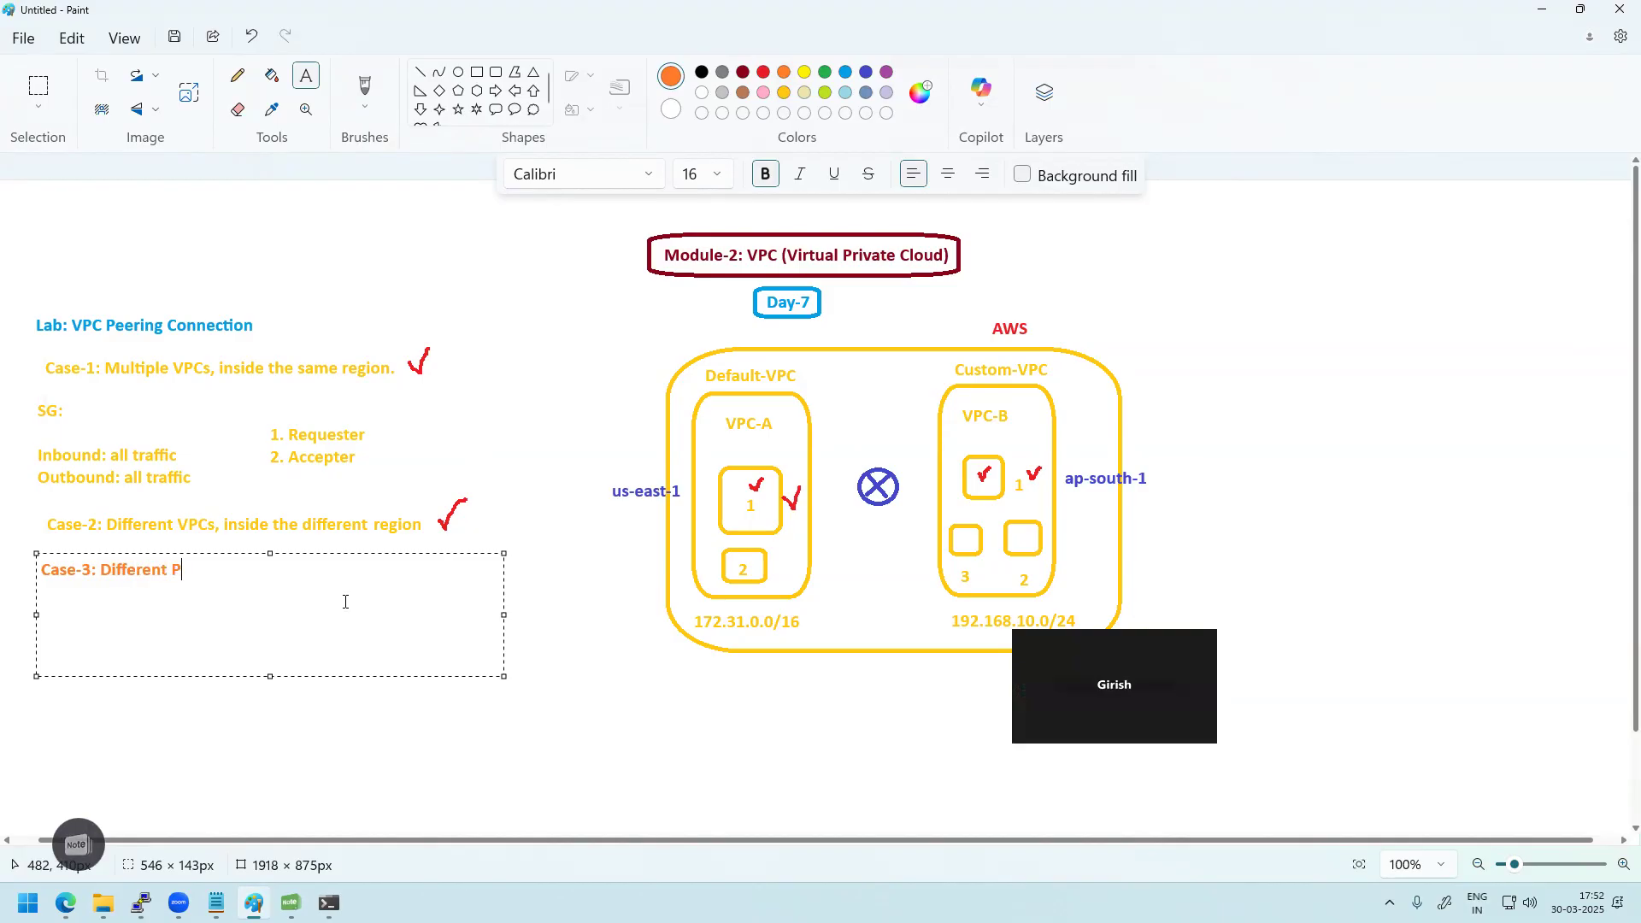
key(BackSpace)
text(VPCs)
text(, in int)
key(BackSpace)
key(BackSpace)
key(BackSpace)
text(d)
text(if)
text(r)
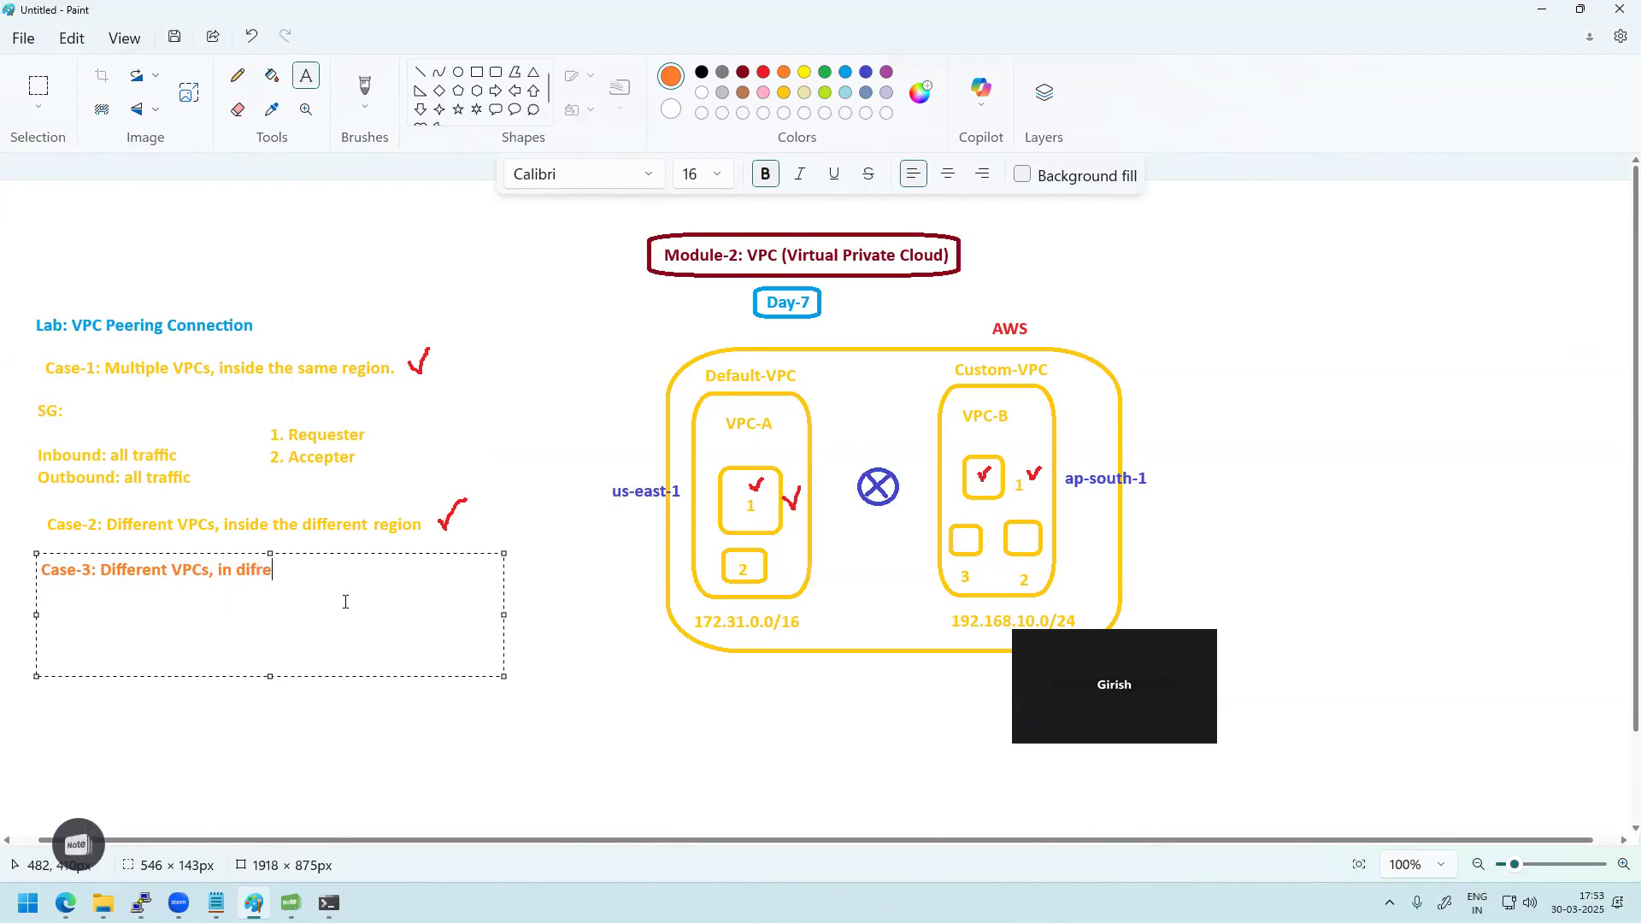
text(erent)
text( account)
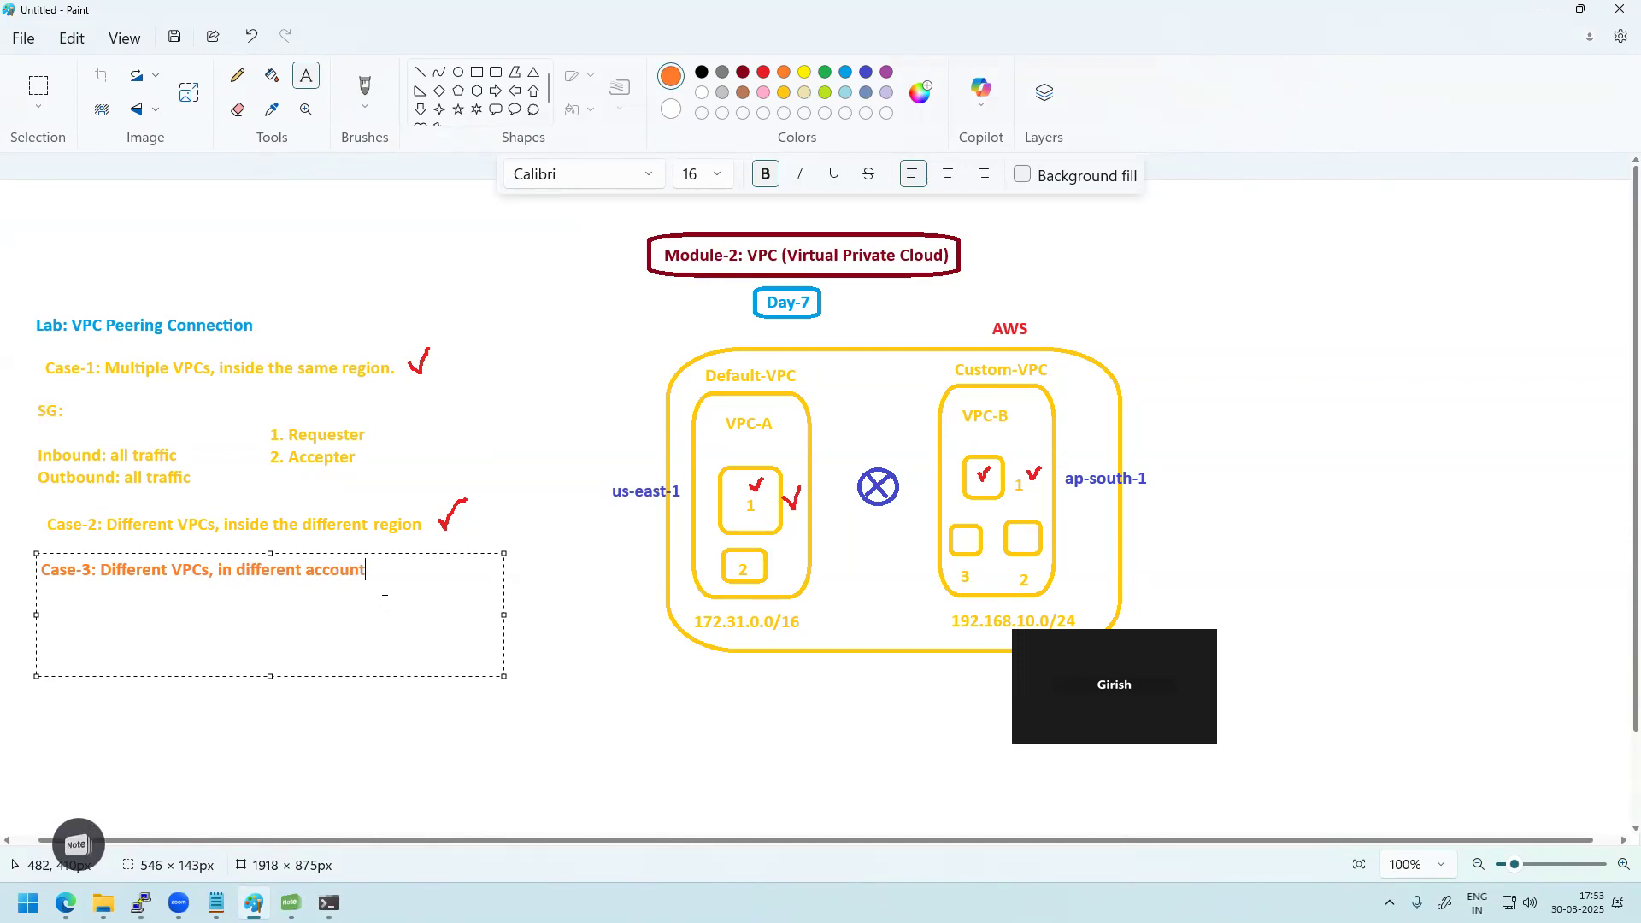
click(612, 667)
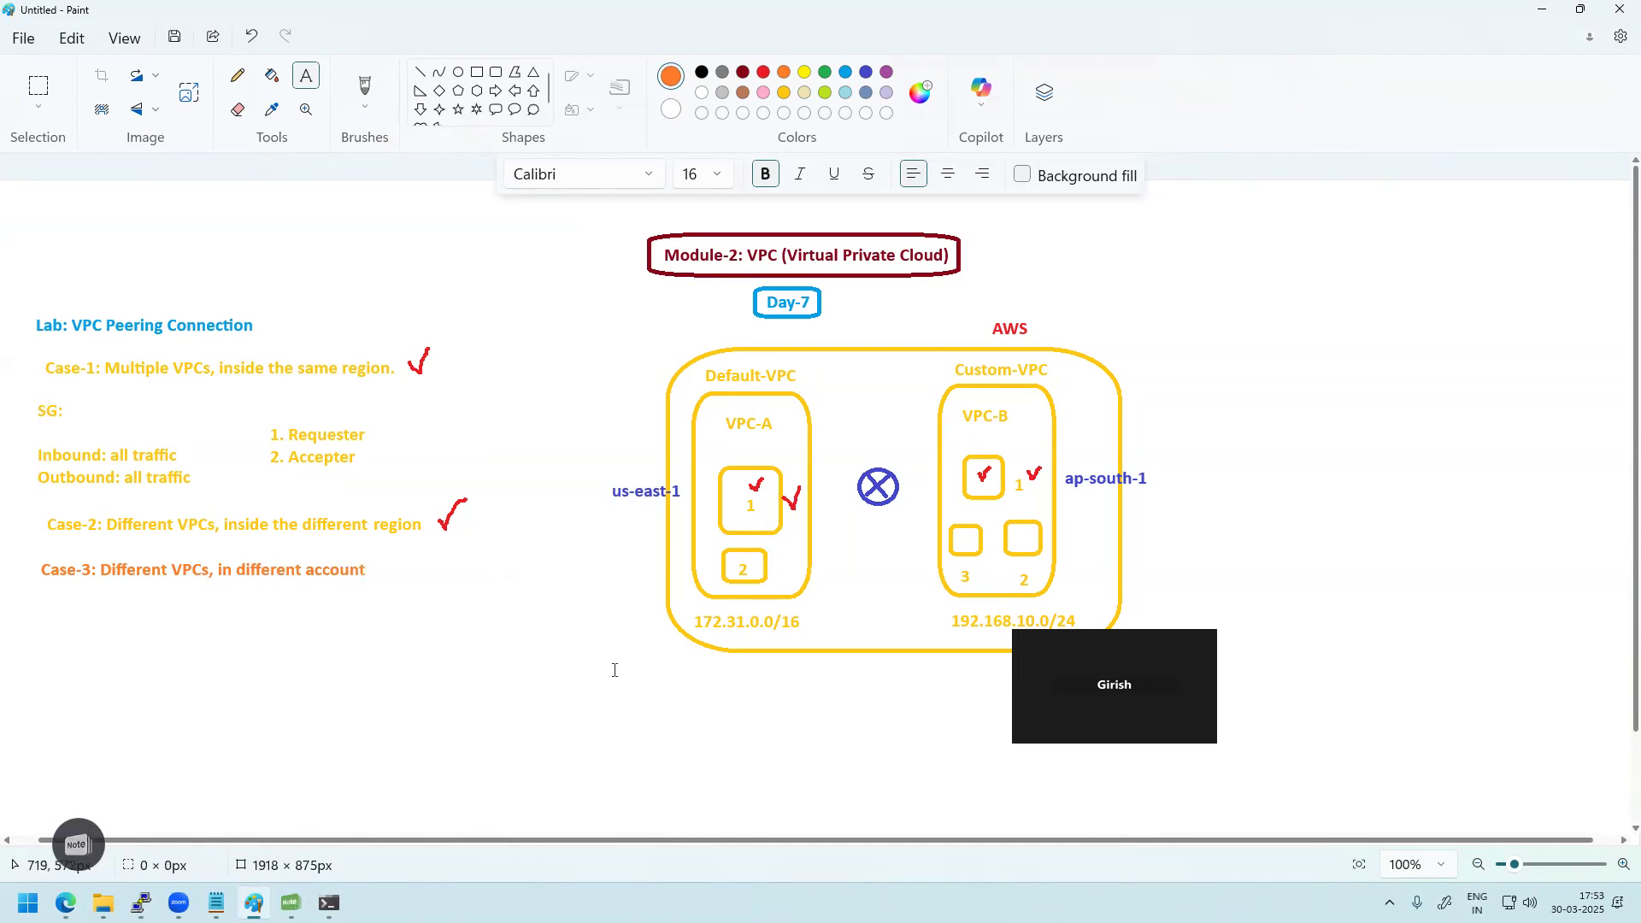
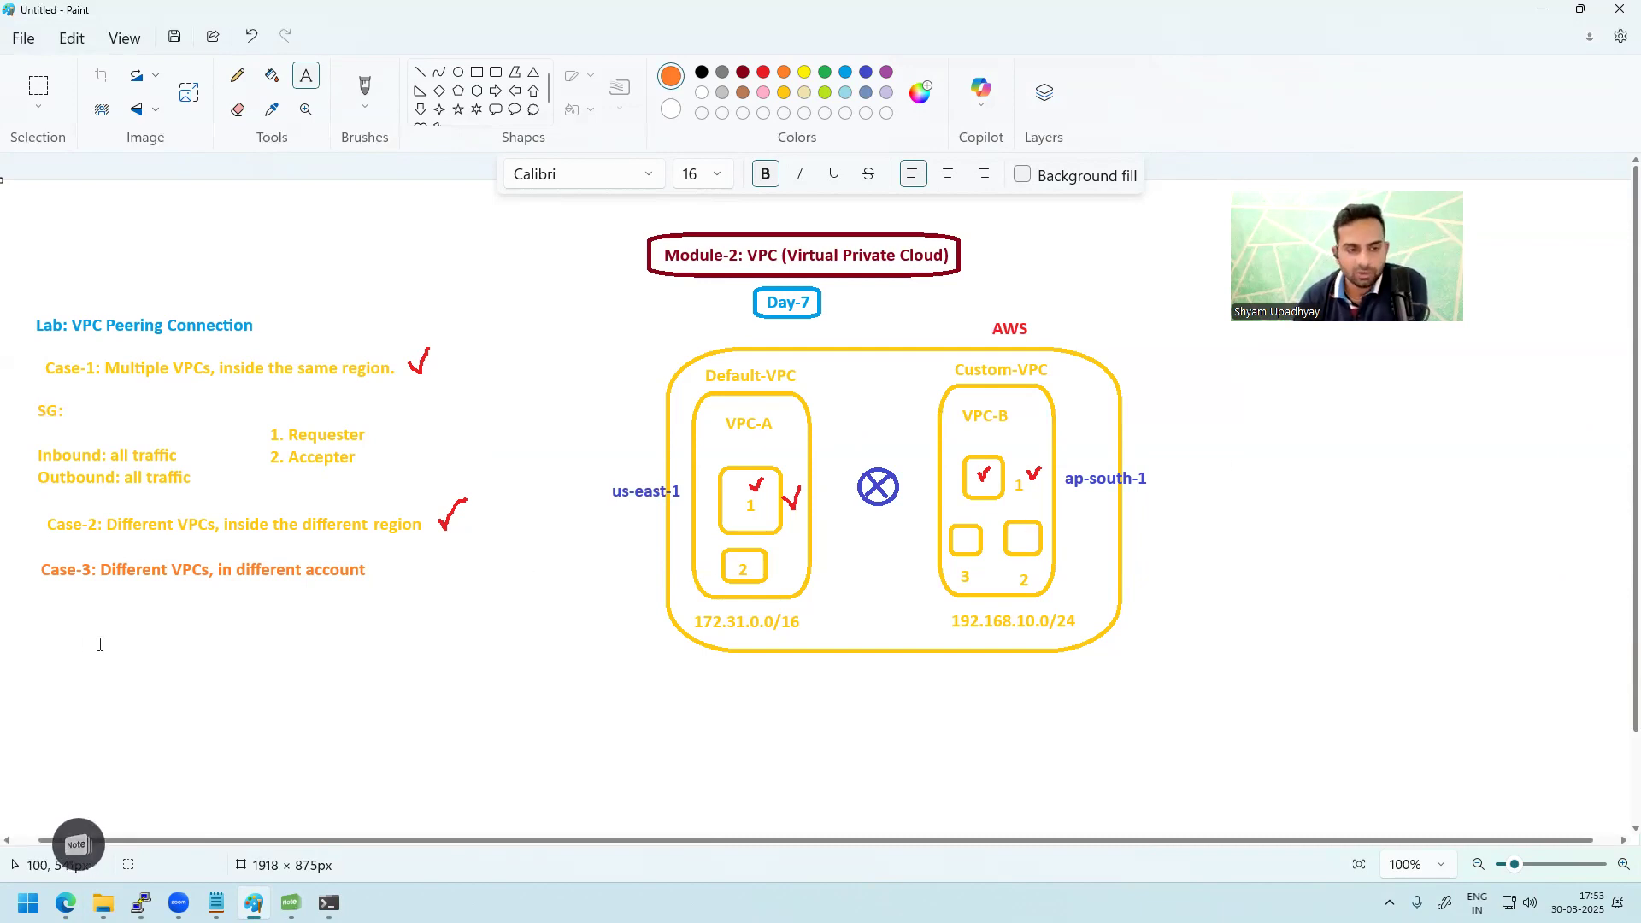
- Start a text list under Case-3 with "1. two aws account" and "2. two vpcs with different network range"
drag(77, 601, 517, 699)
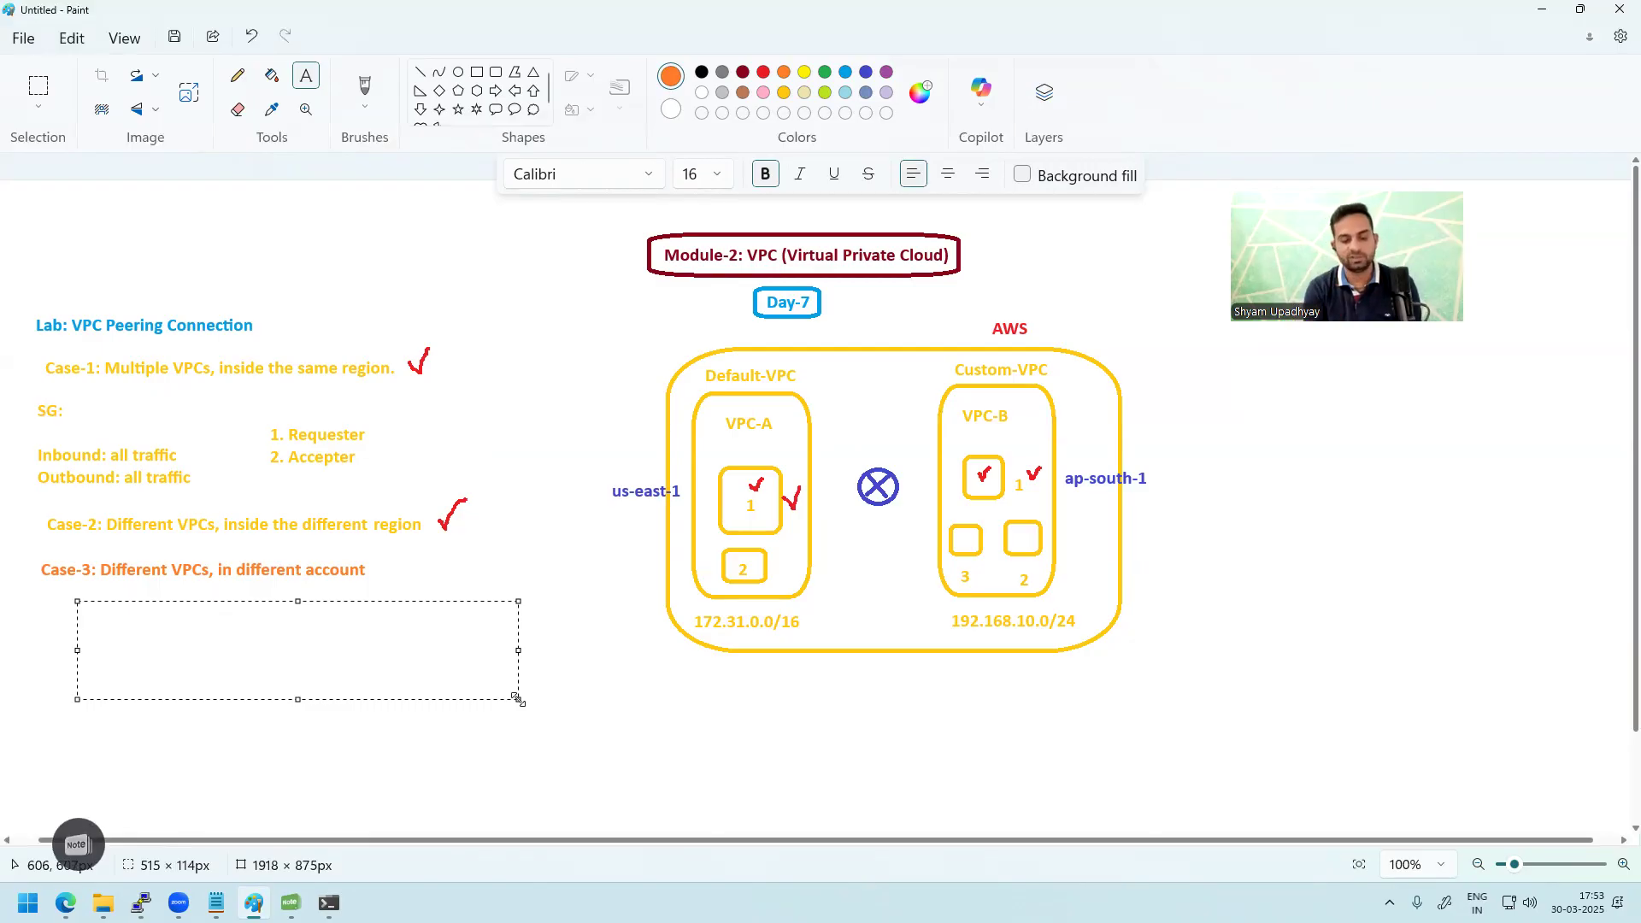
text(1. two aws account )
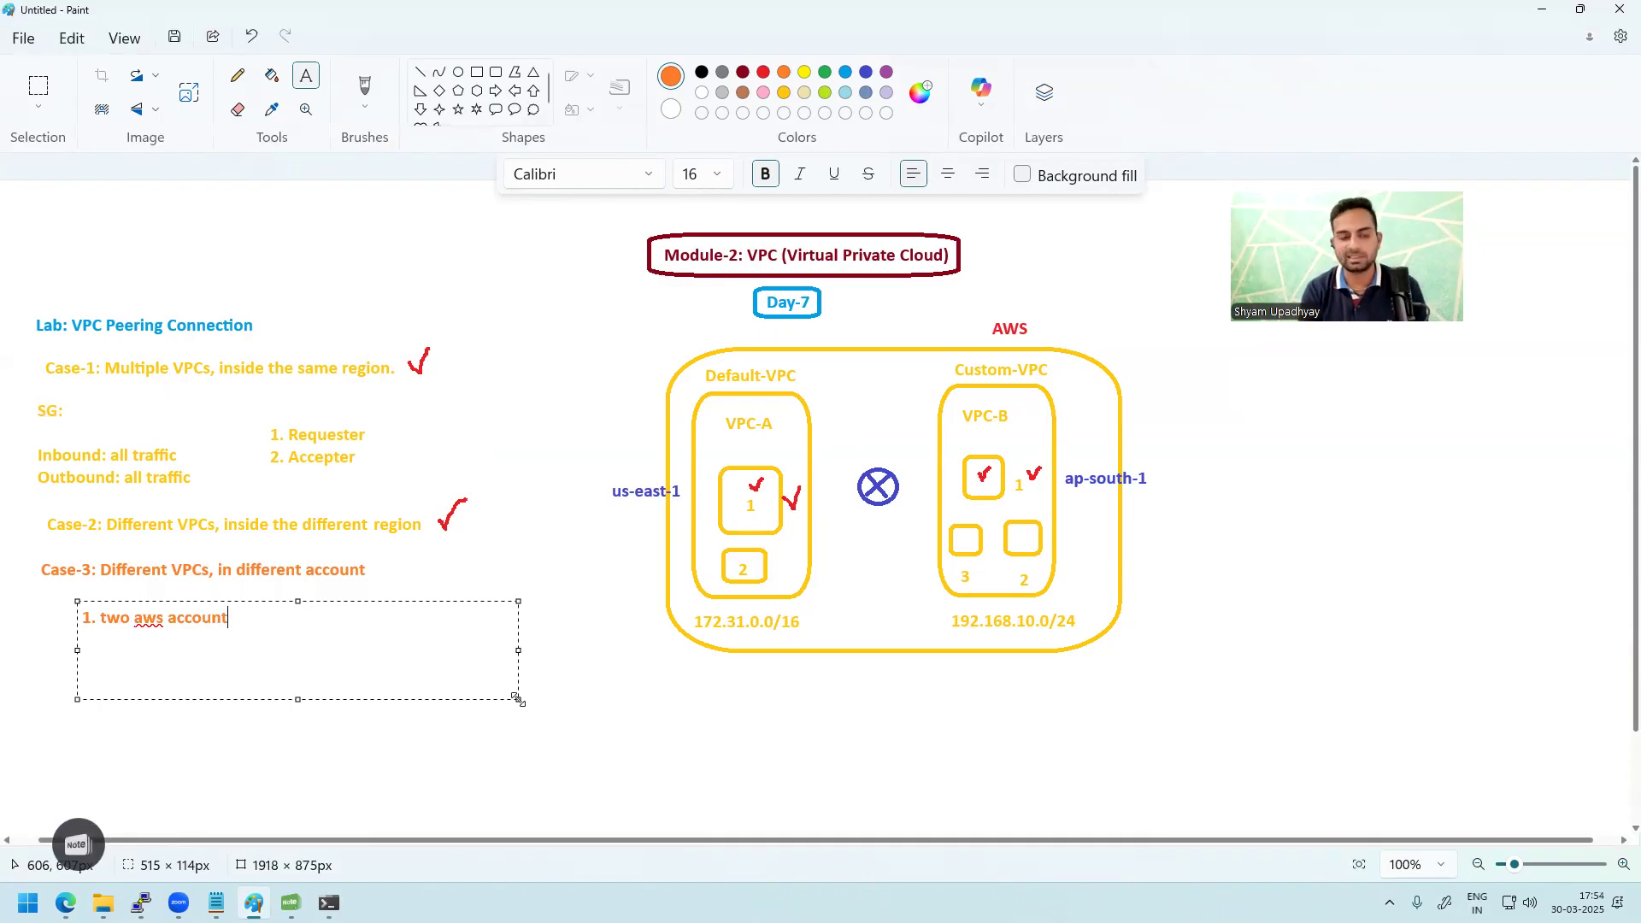
text(2.)
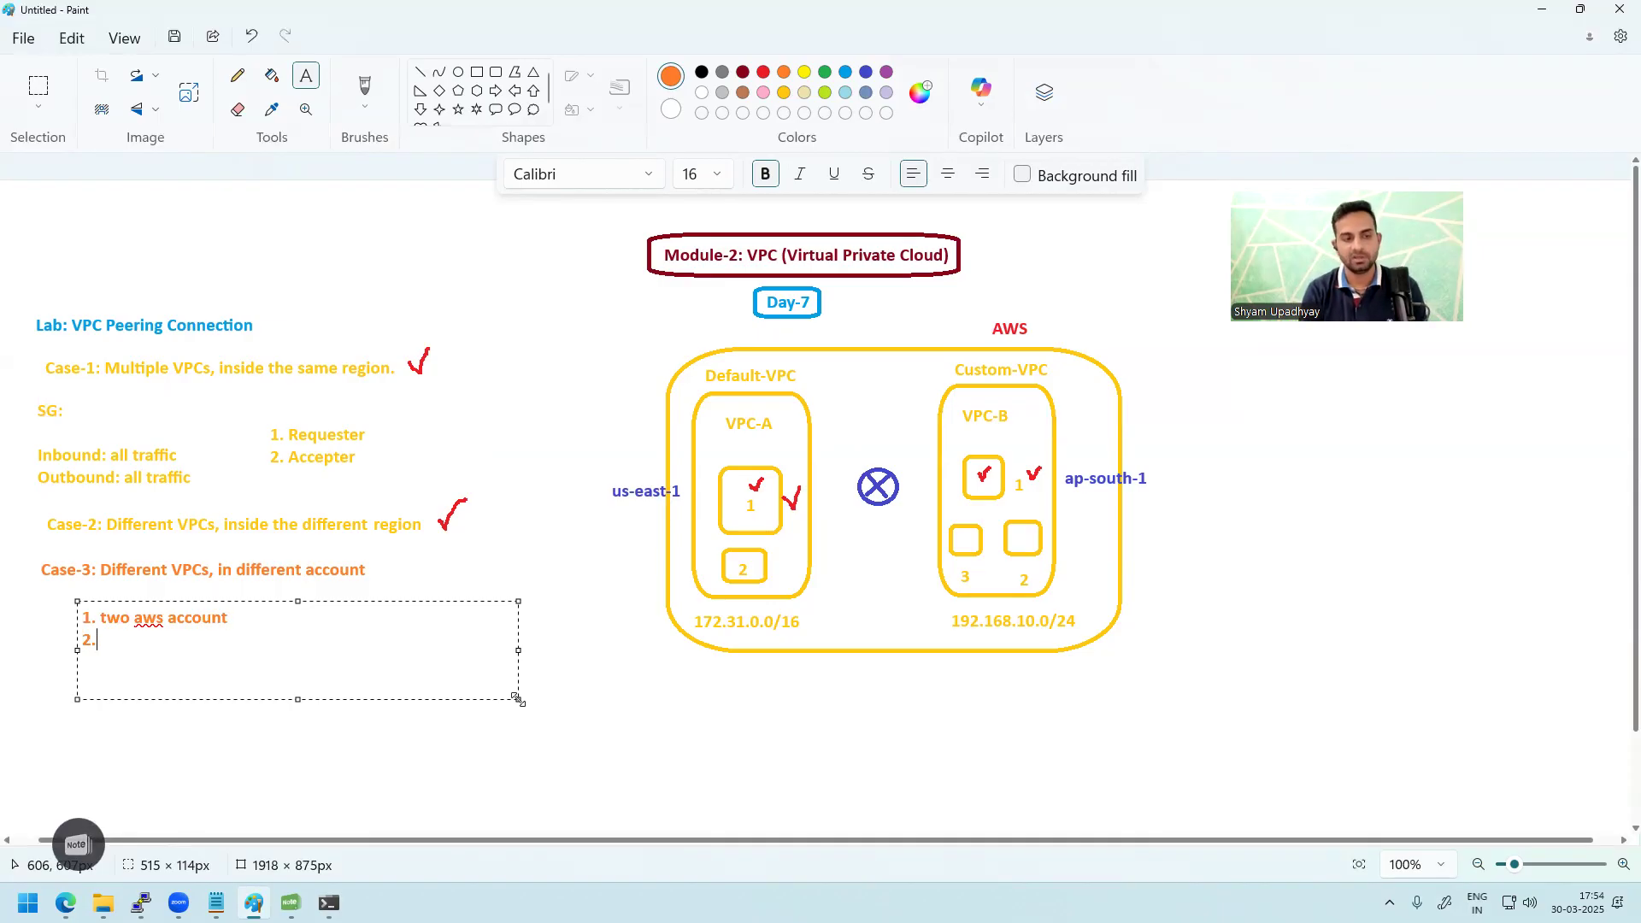
text( two vpcs)
text( with diff)
text(ertn)
key(BackSpace)
key(BackSpace)
text(ent )
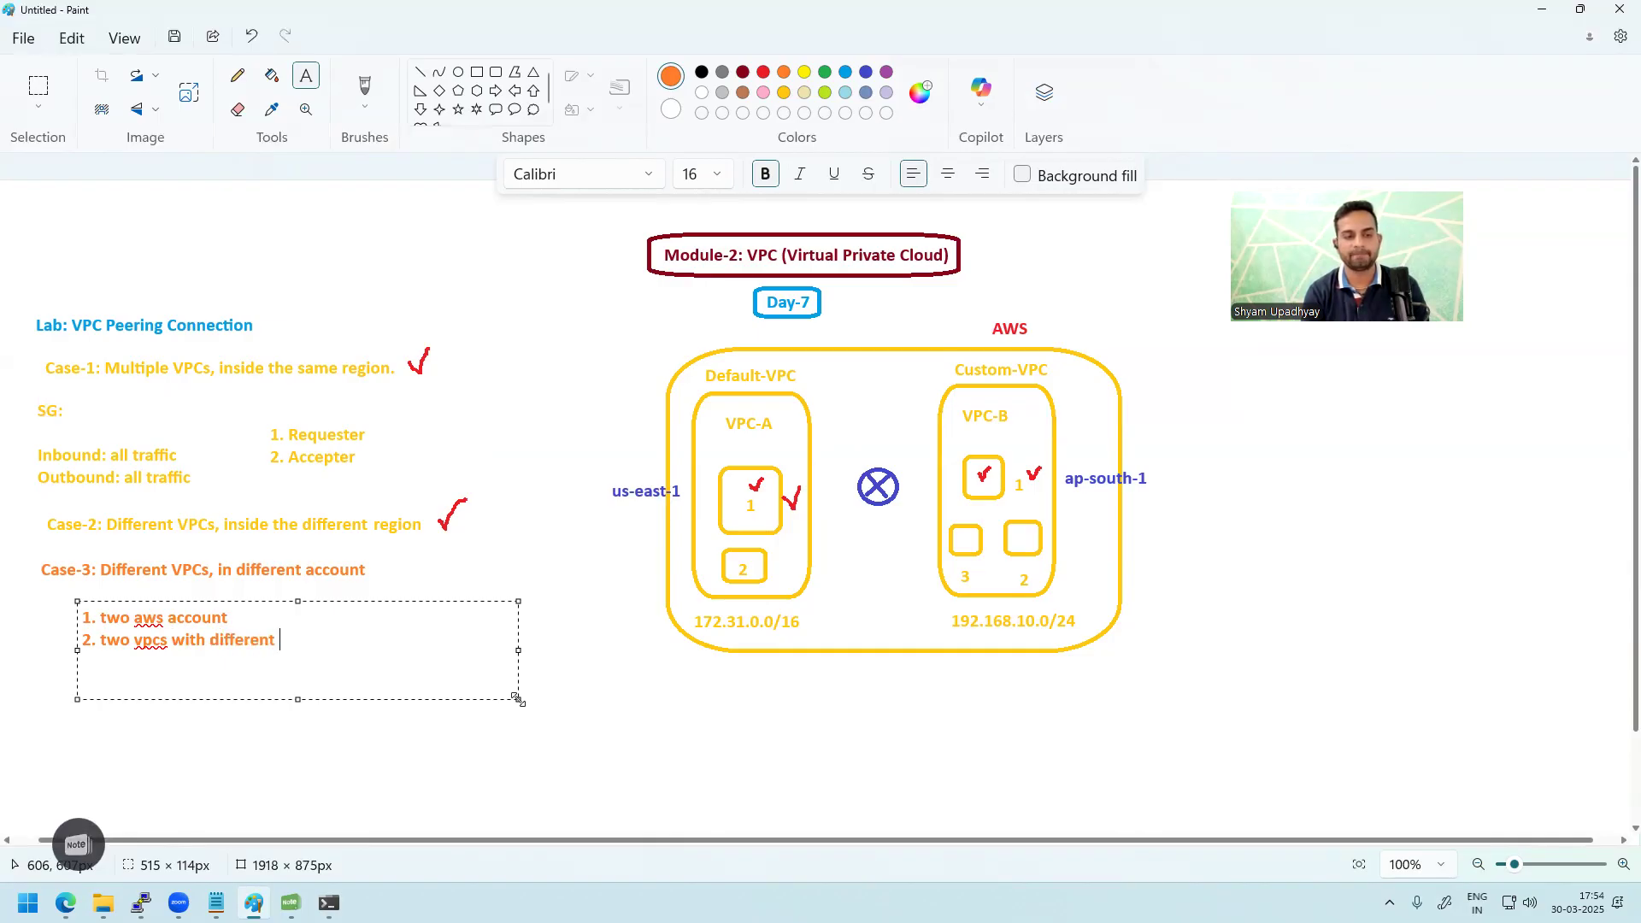
text(network ID)
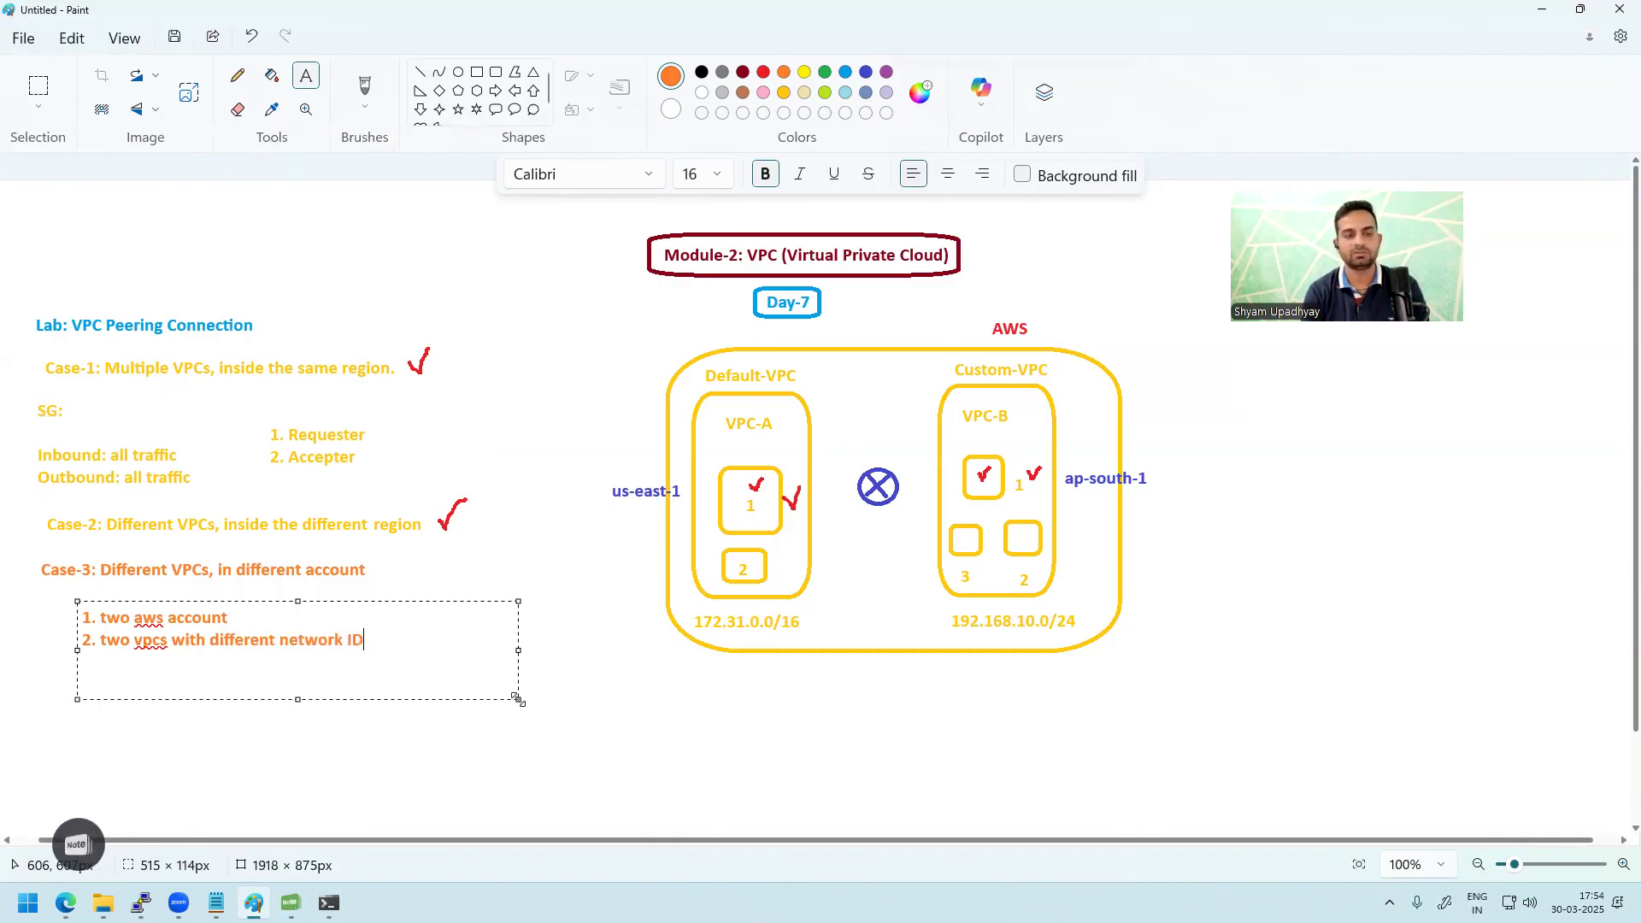
key(BackSpace)
key(BackSpace)
text(range )
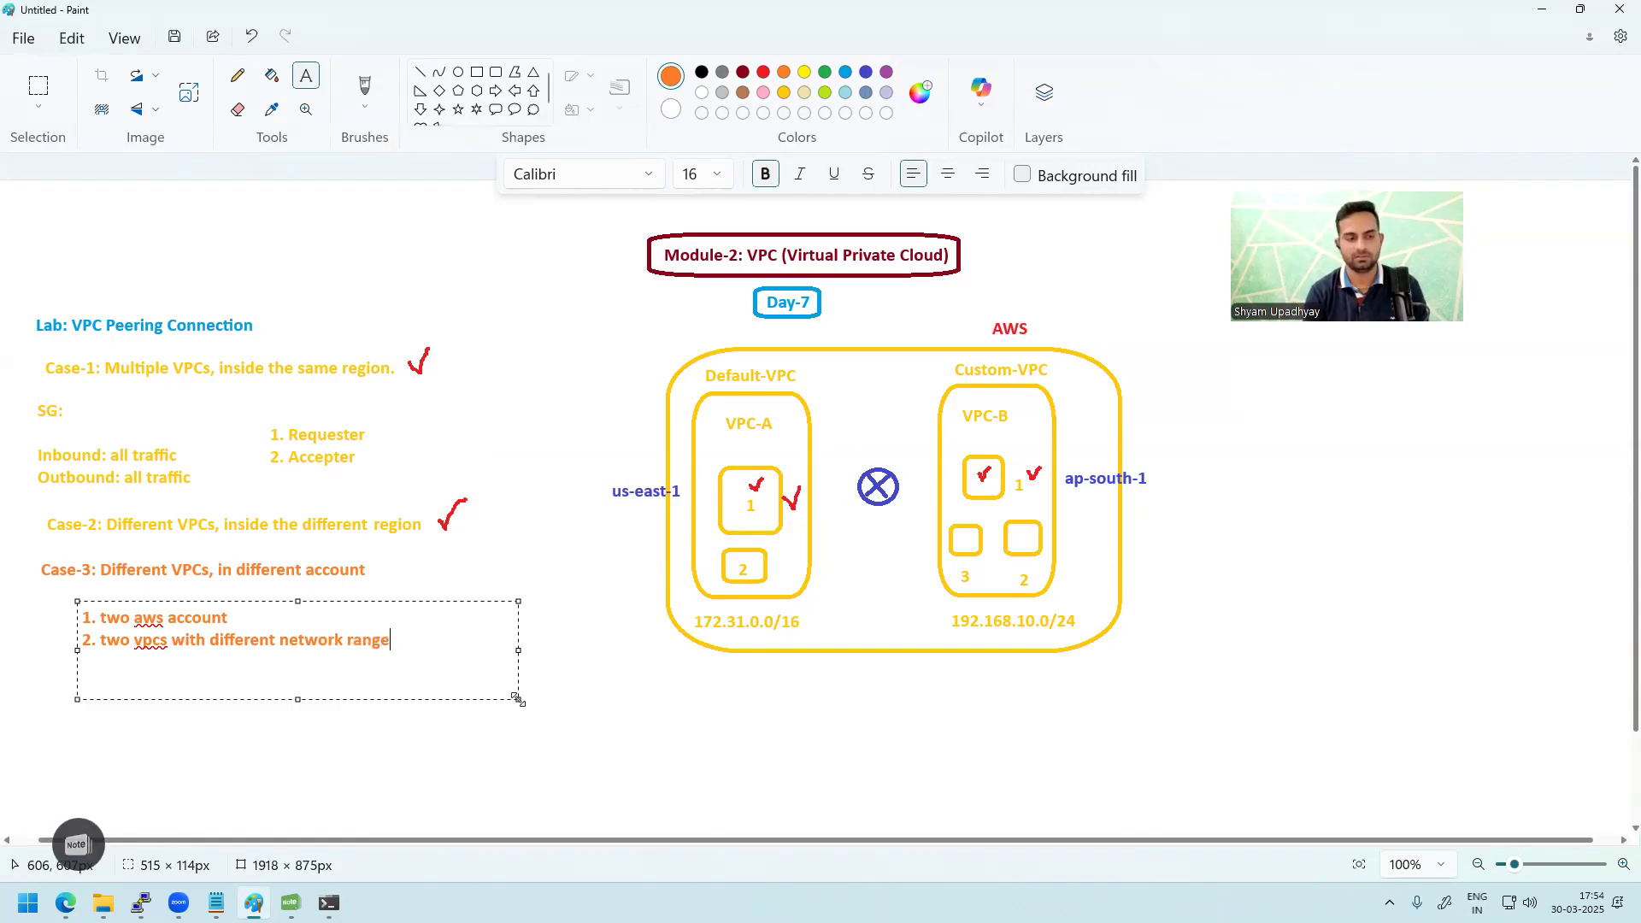
- Add the list items "3. create the servers in each of the account" and "4. create the peering connection" under Case-3
text(3)
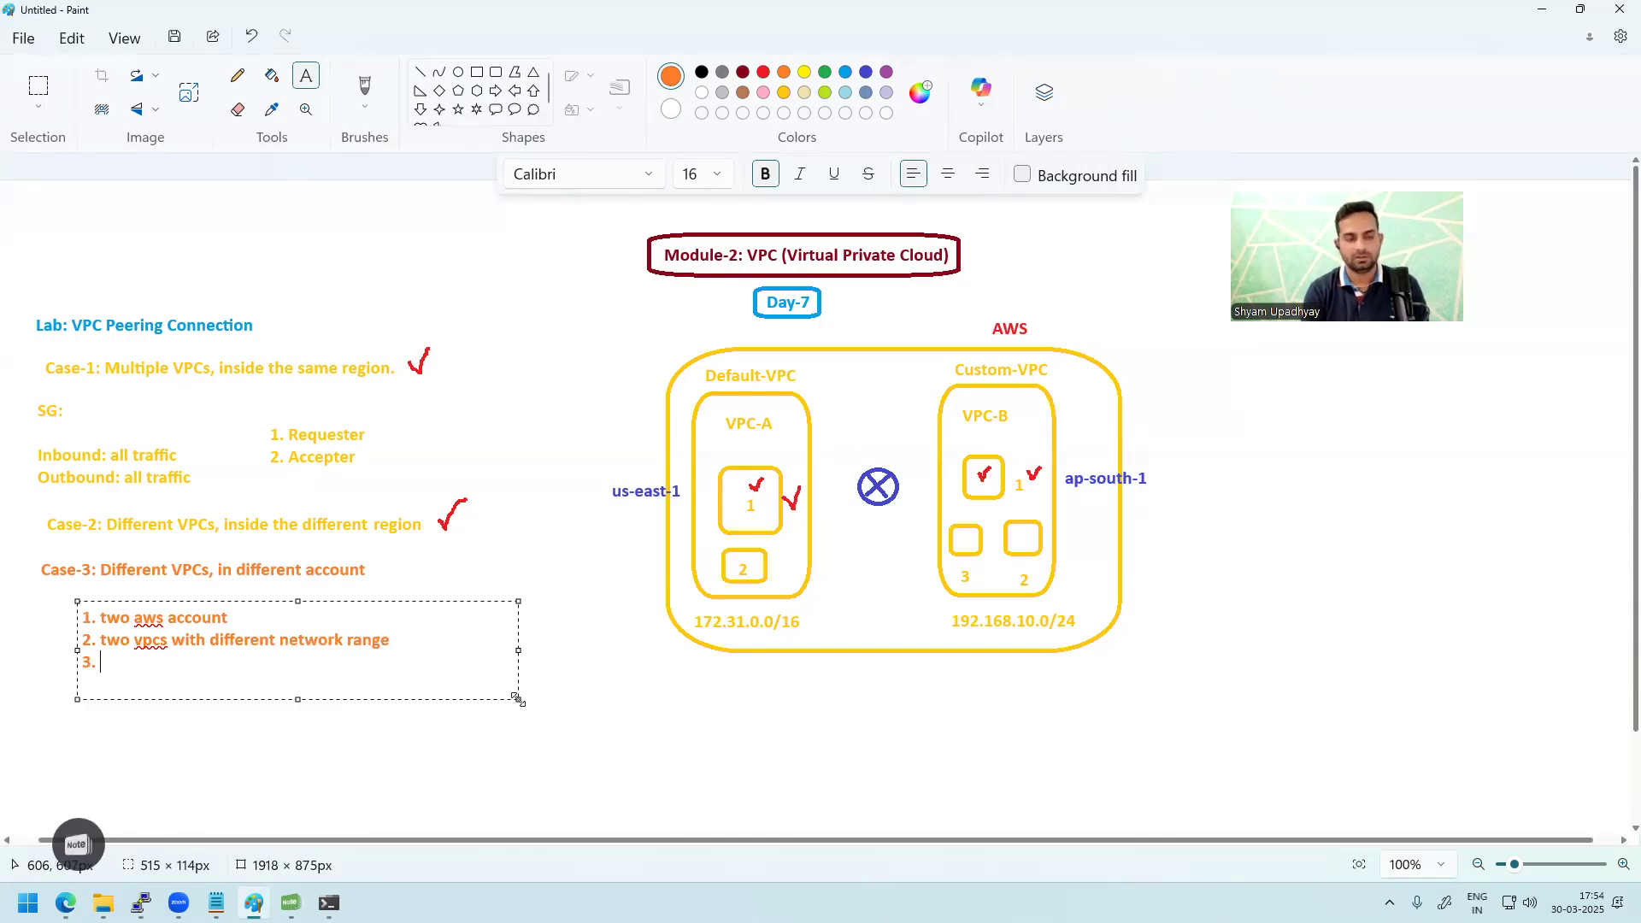
text(. create the )
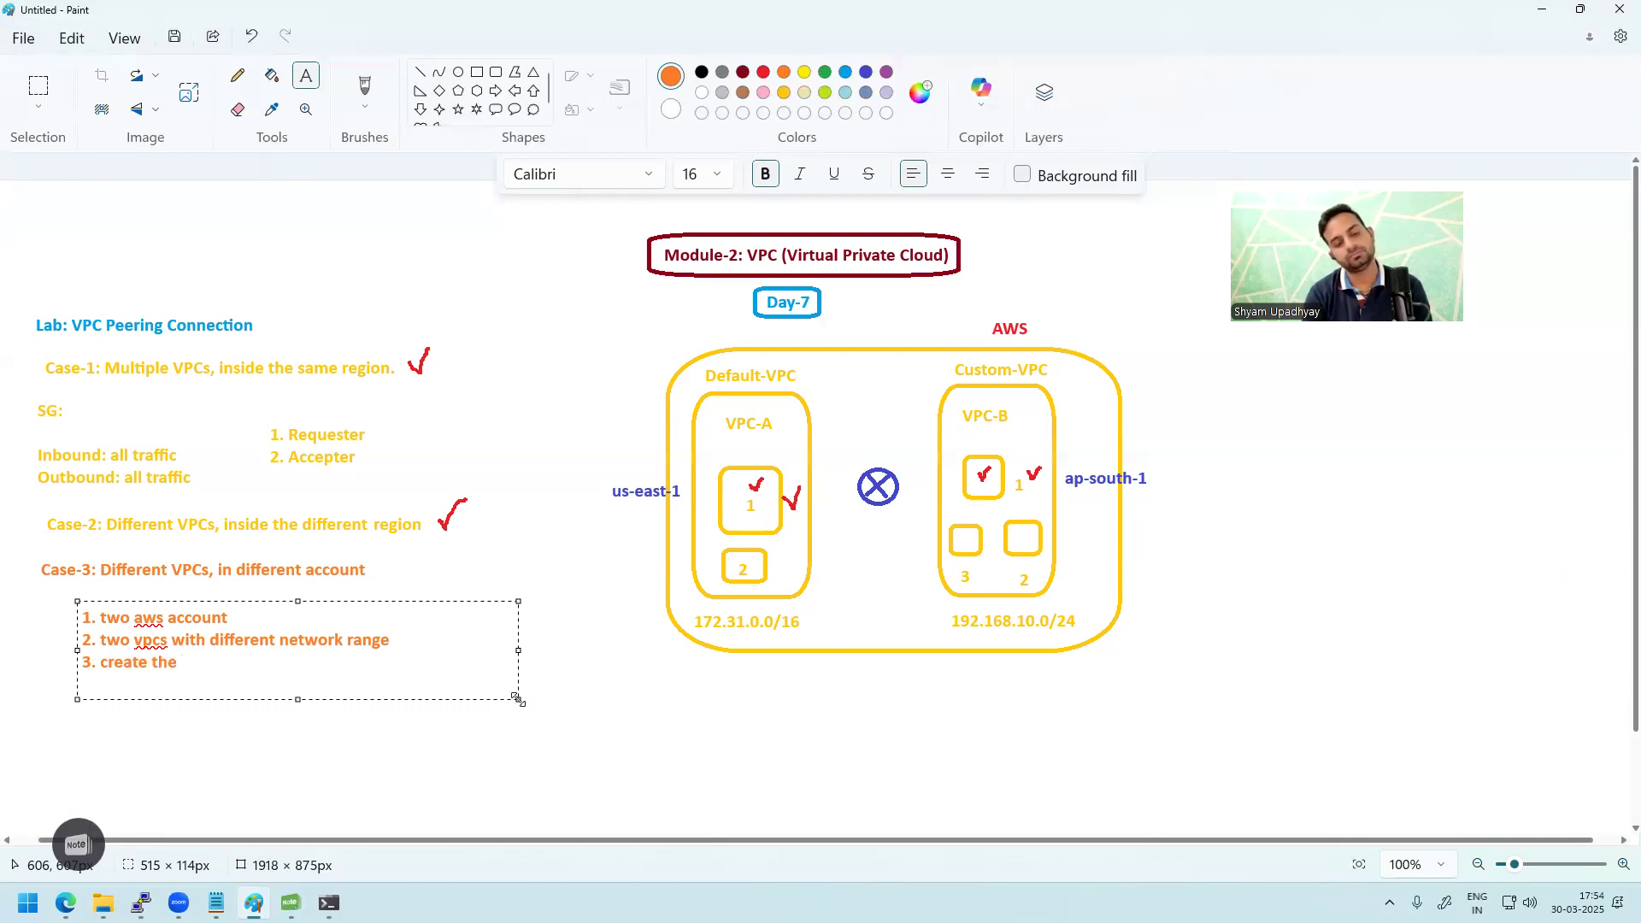
text(server)
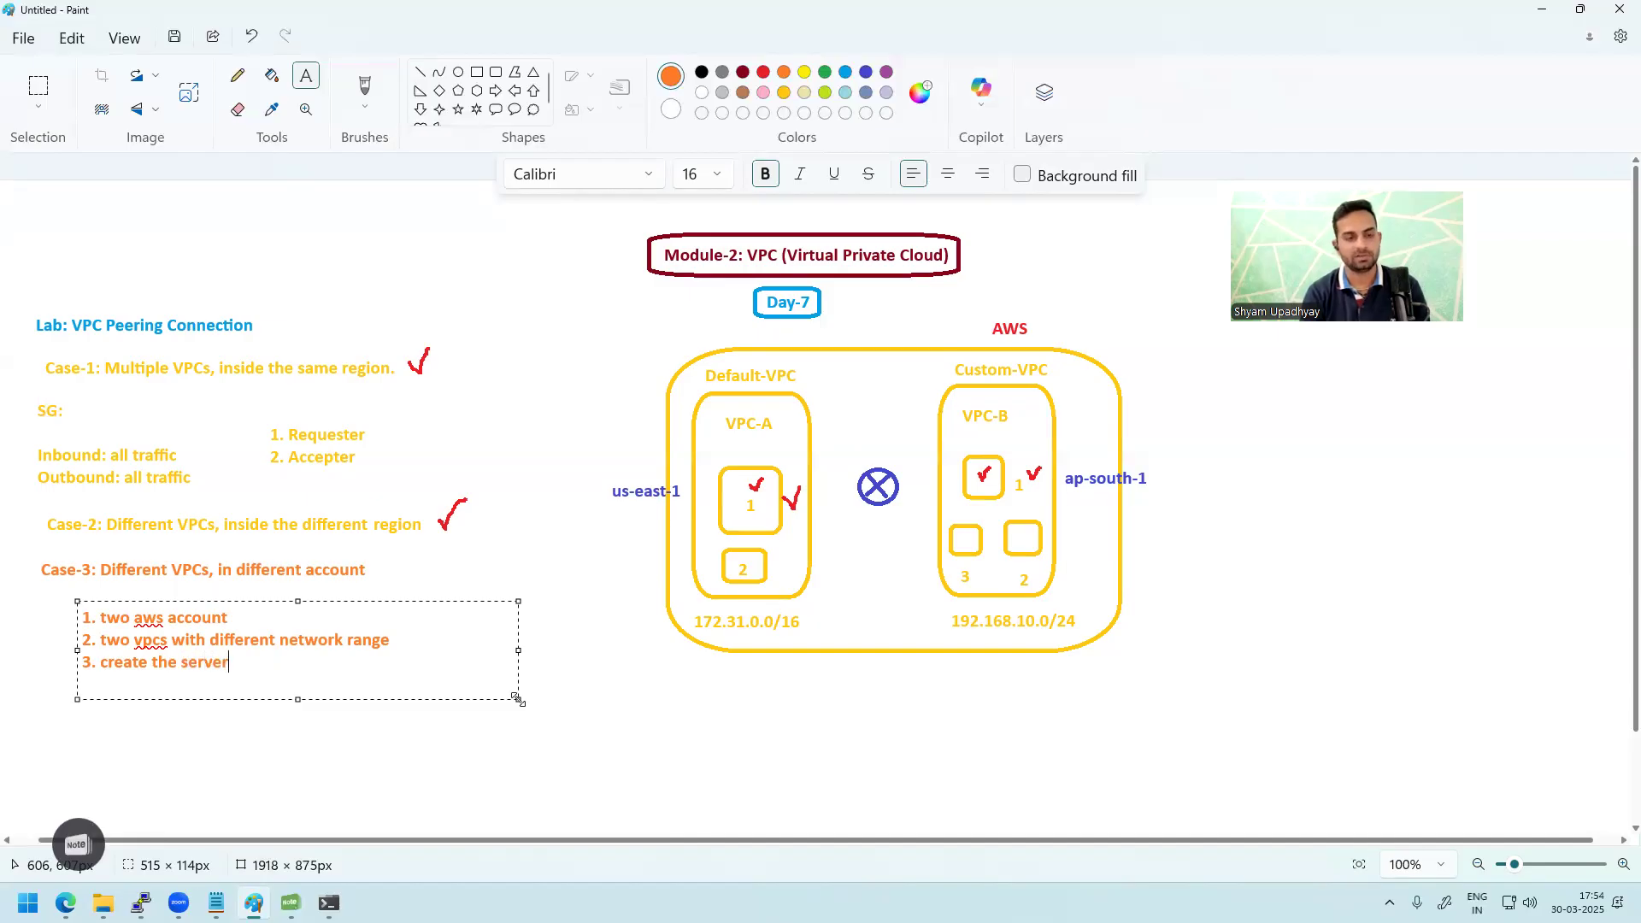
text(s in each o)
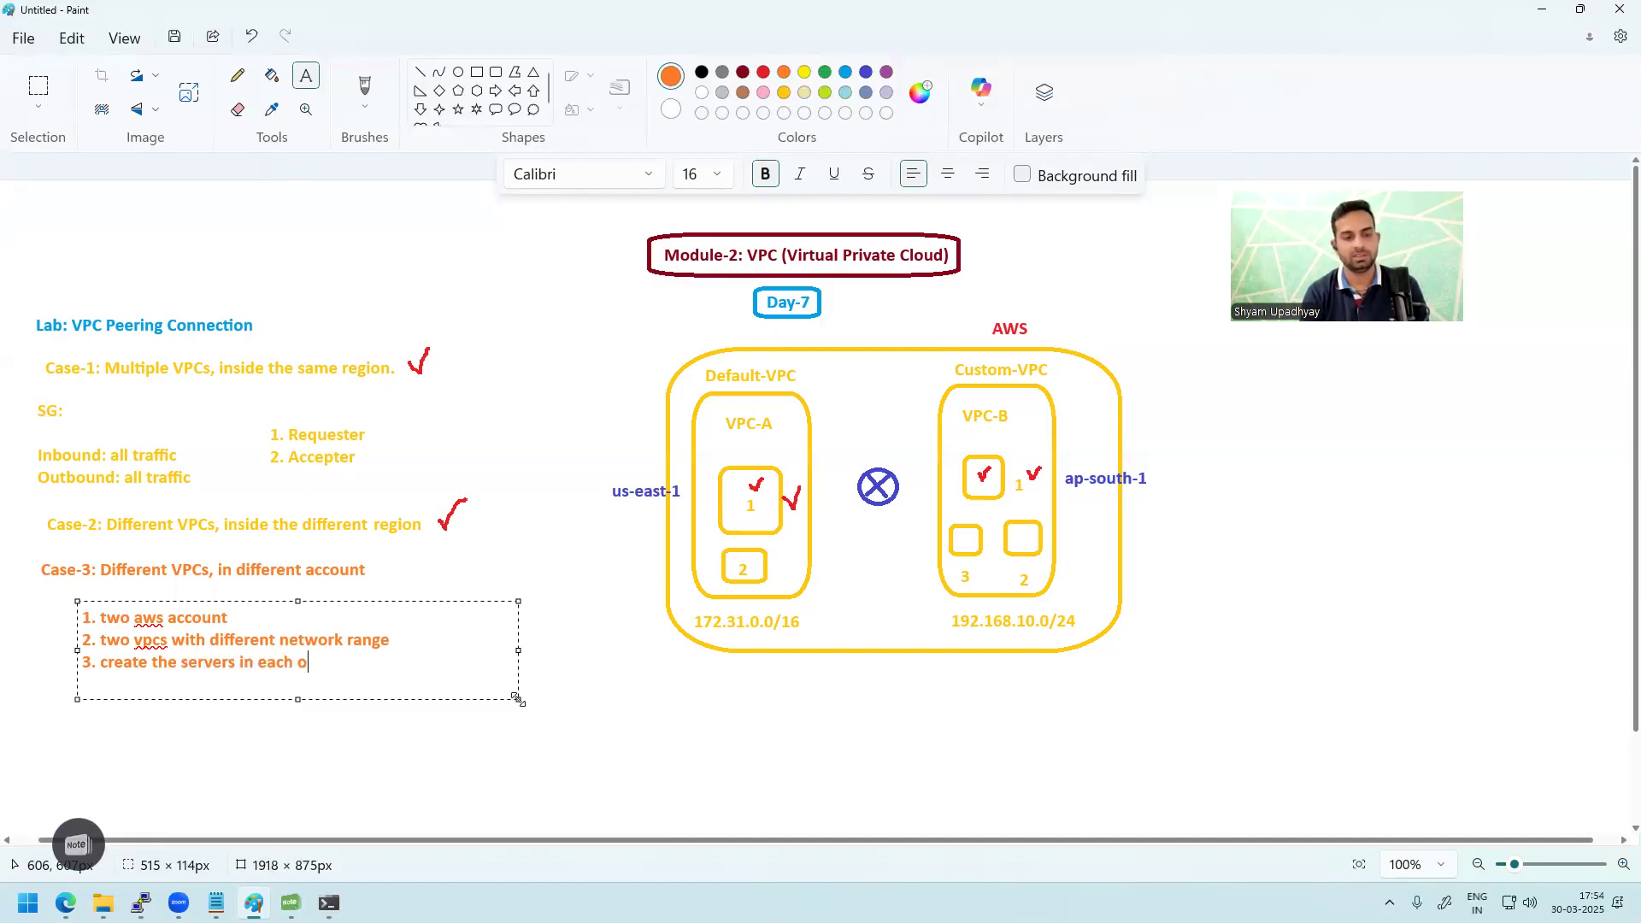
text(f the account)
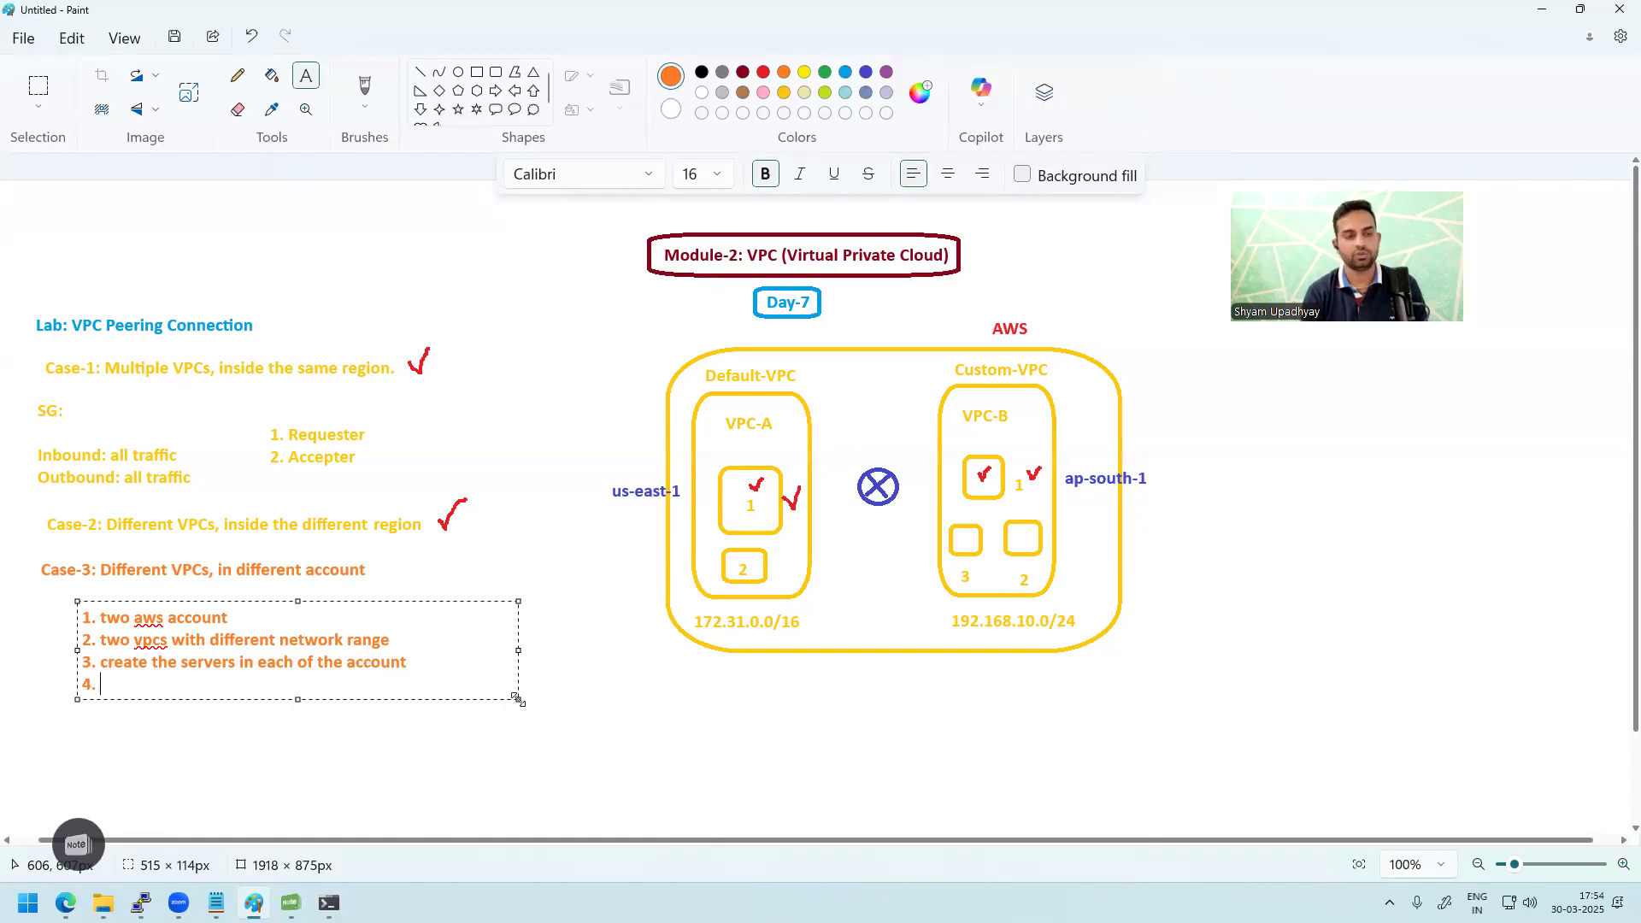
text(reate the peering connce)
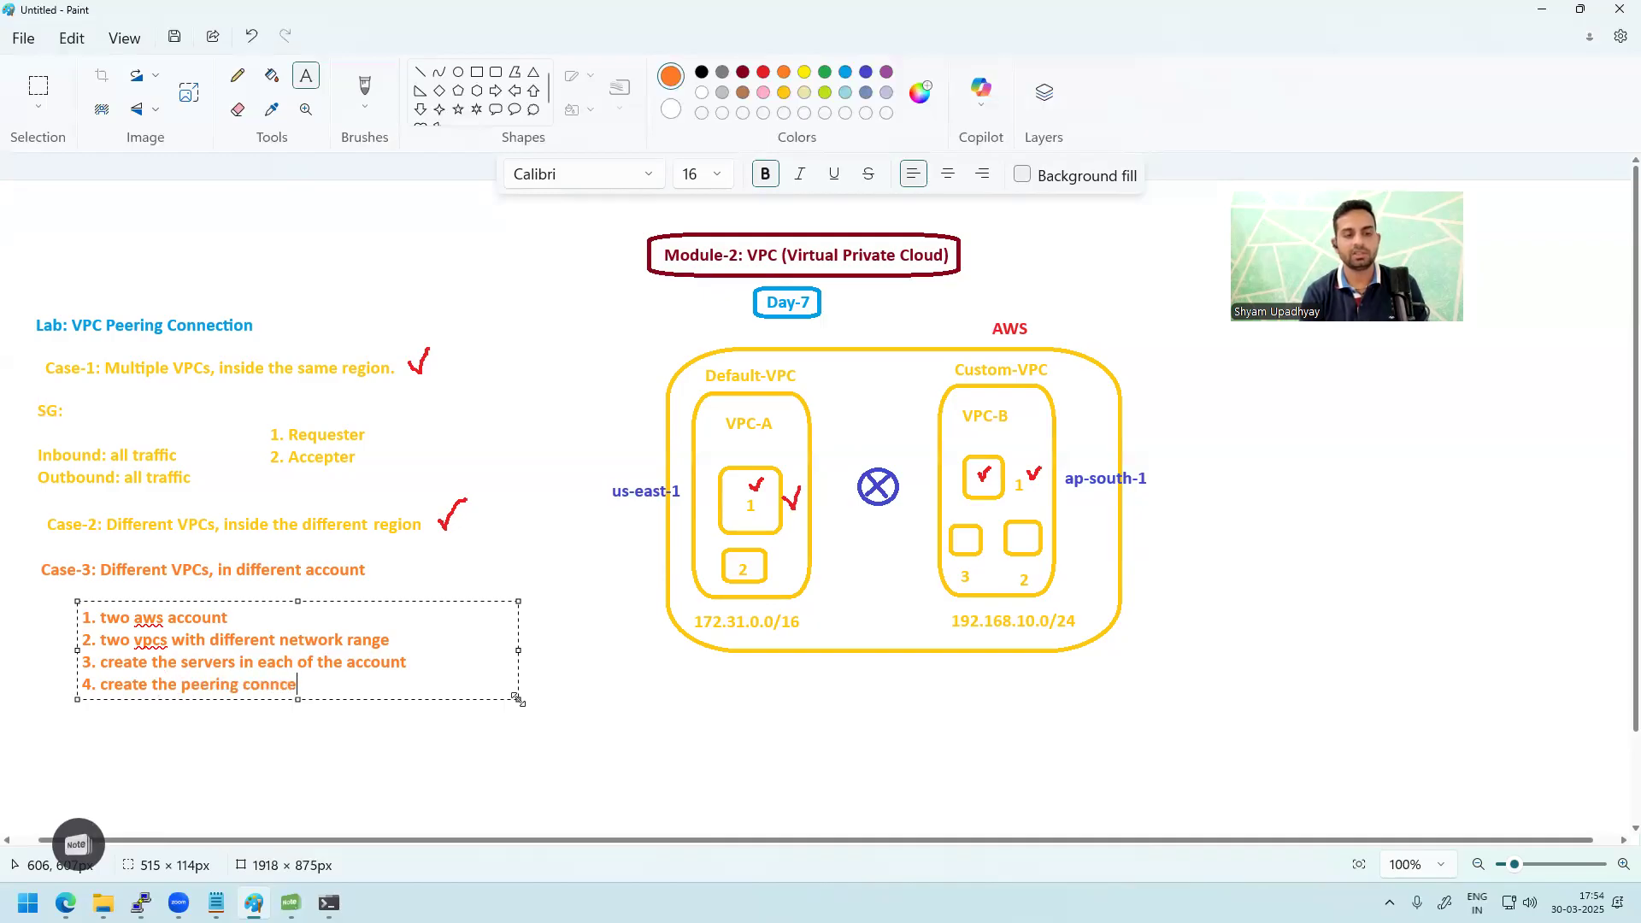
key(Return)
text(5.)
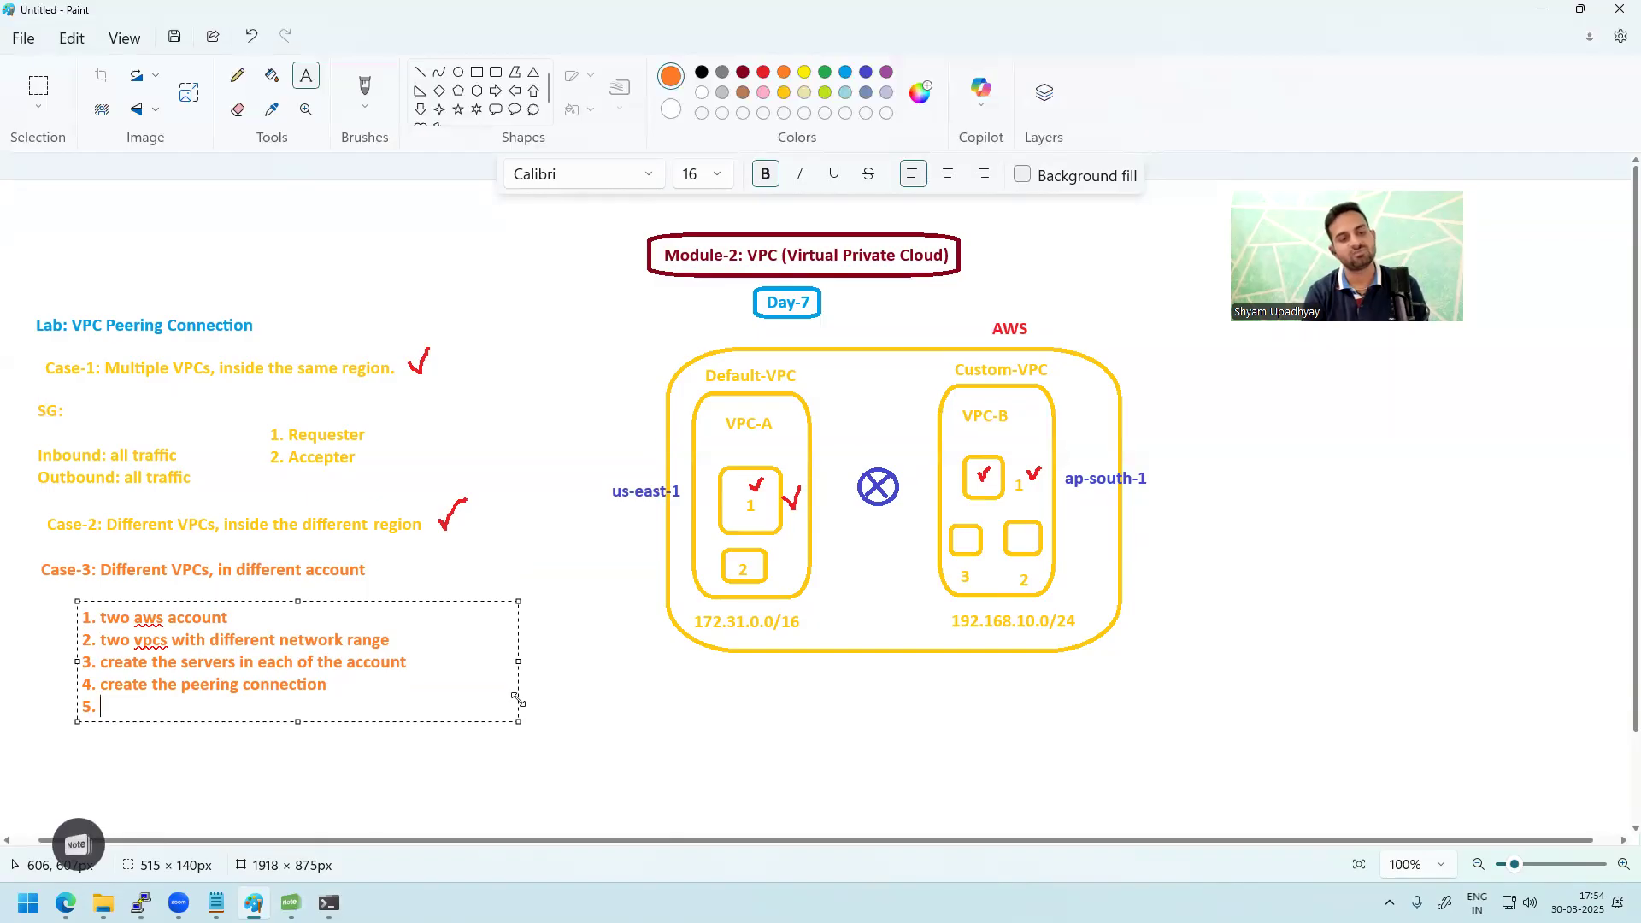
- Complete the Case-3 list with "5. make the route entries for the respective VPCs." and "6. ping should work."
text(make the ro)
key(BackSpace)
text(ro)
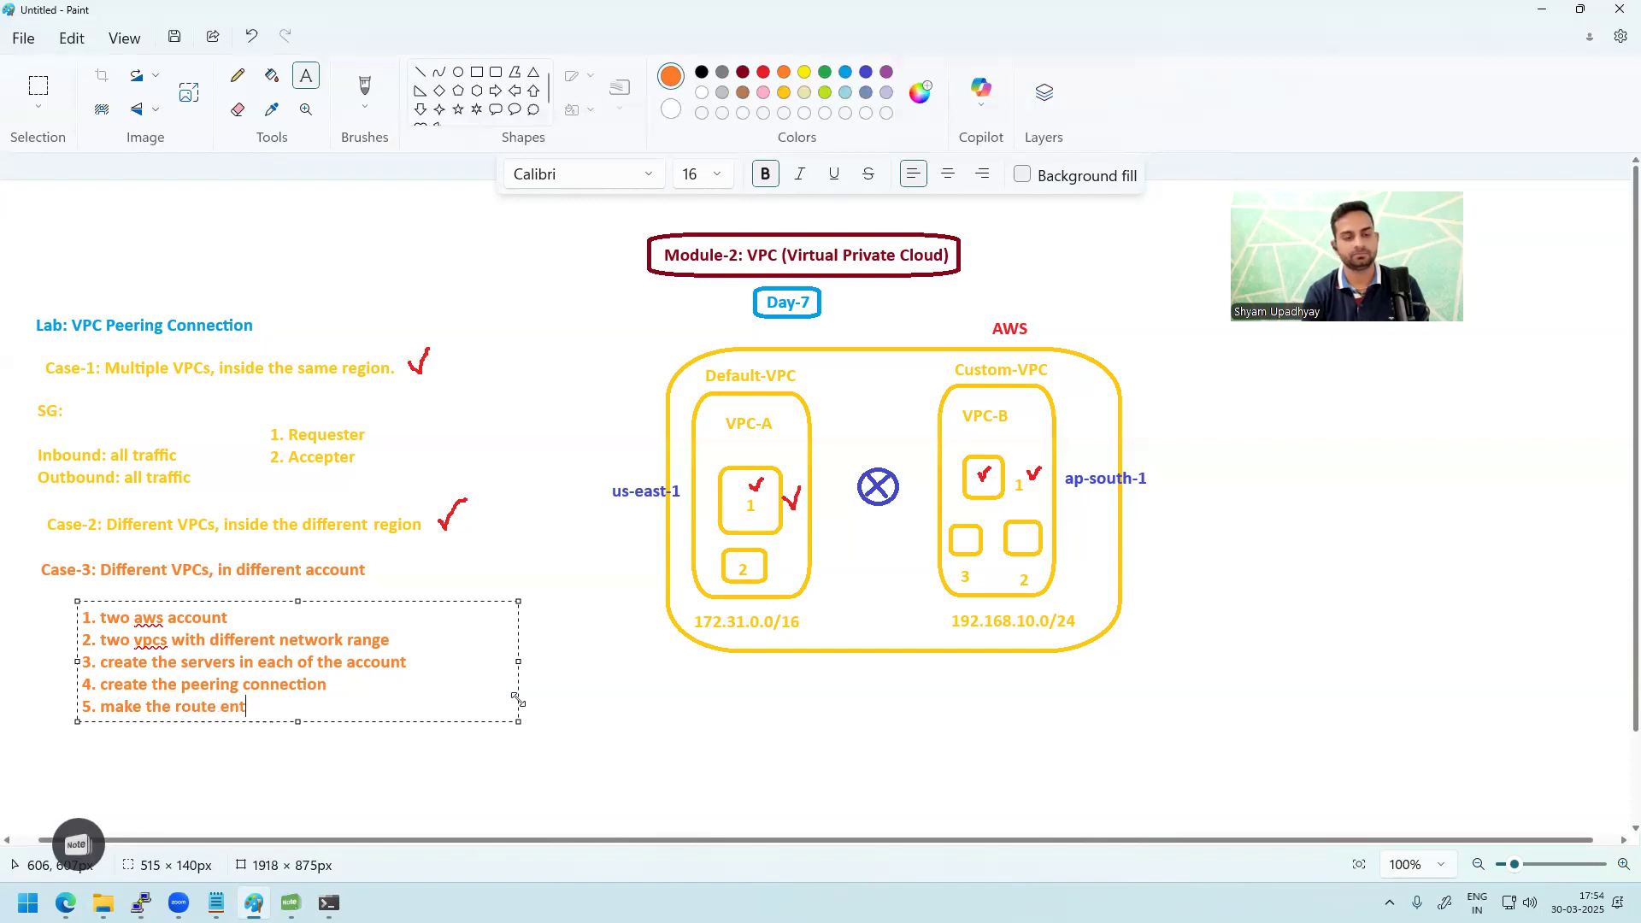
text(respective VPCs.)
key(Return)
text(6. ping should work.)
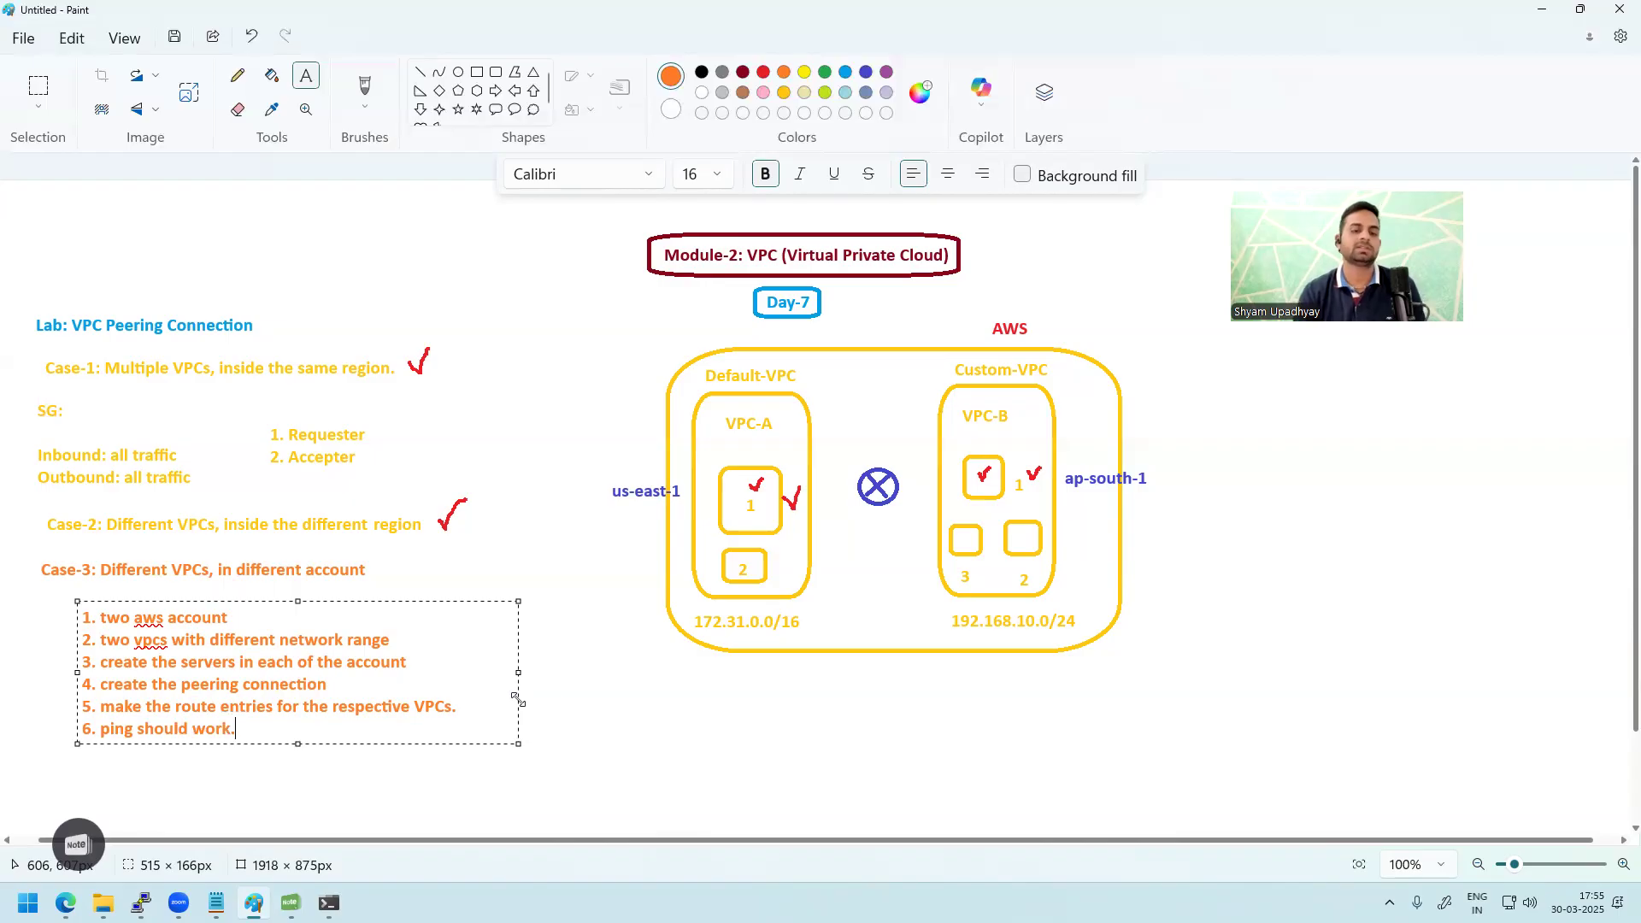
click(590, 696)
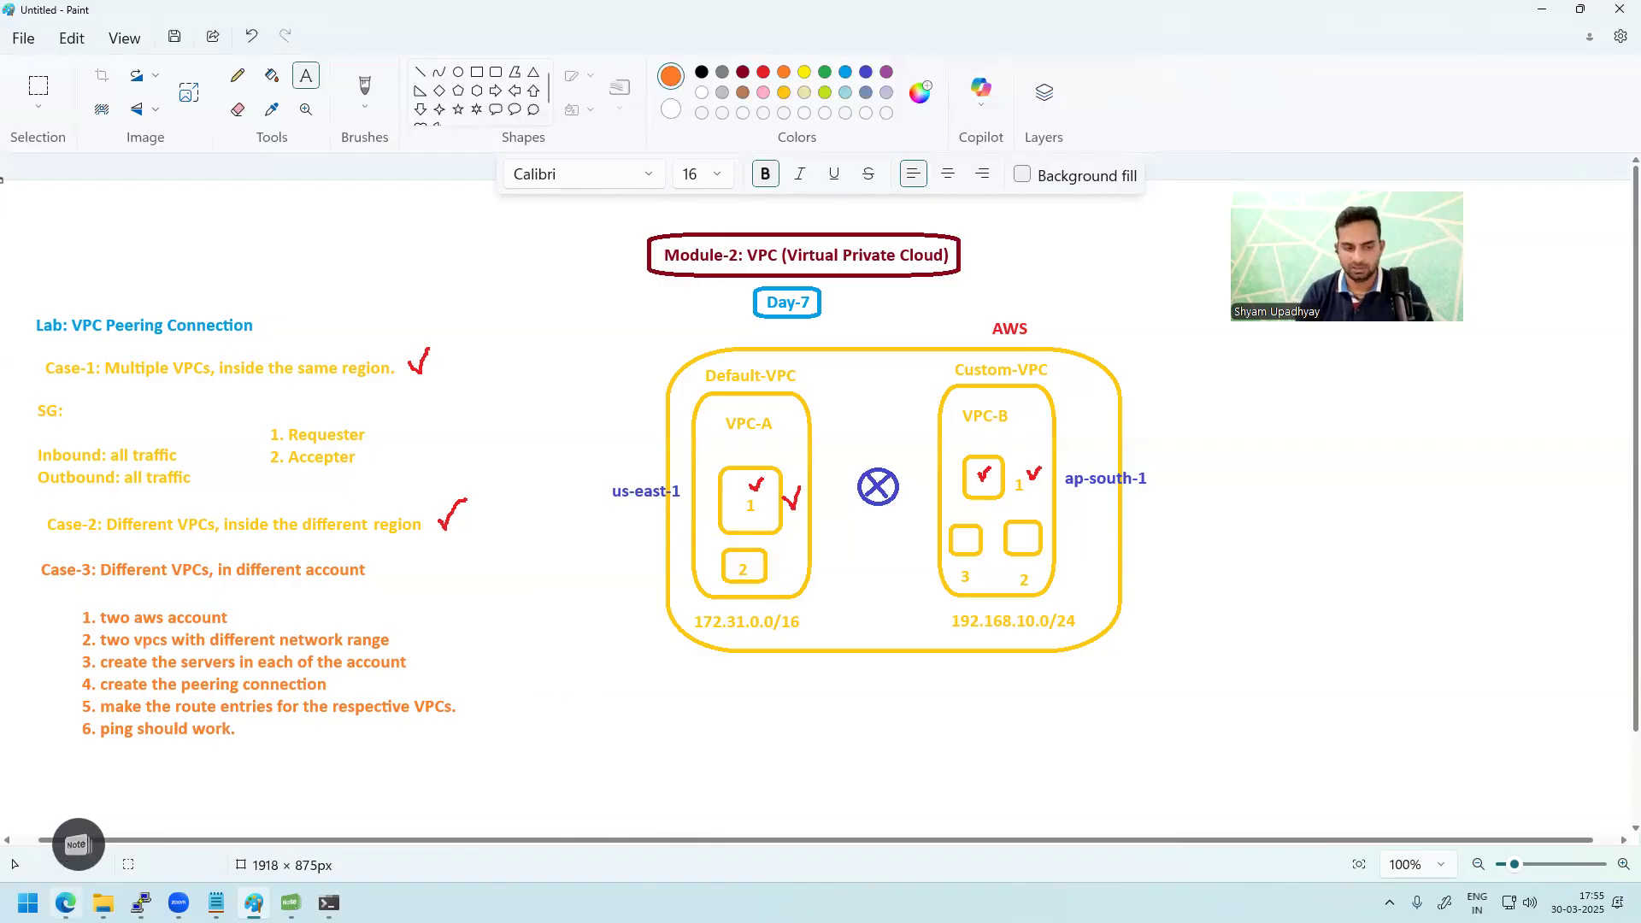
- Switch to the AWS console in Edge and open the us-east-1 peering connections list
click(66, 903)
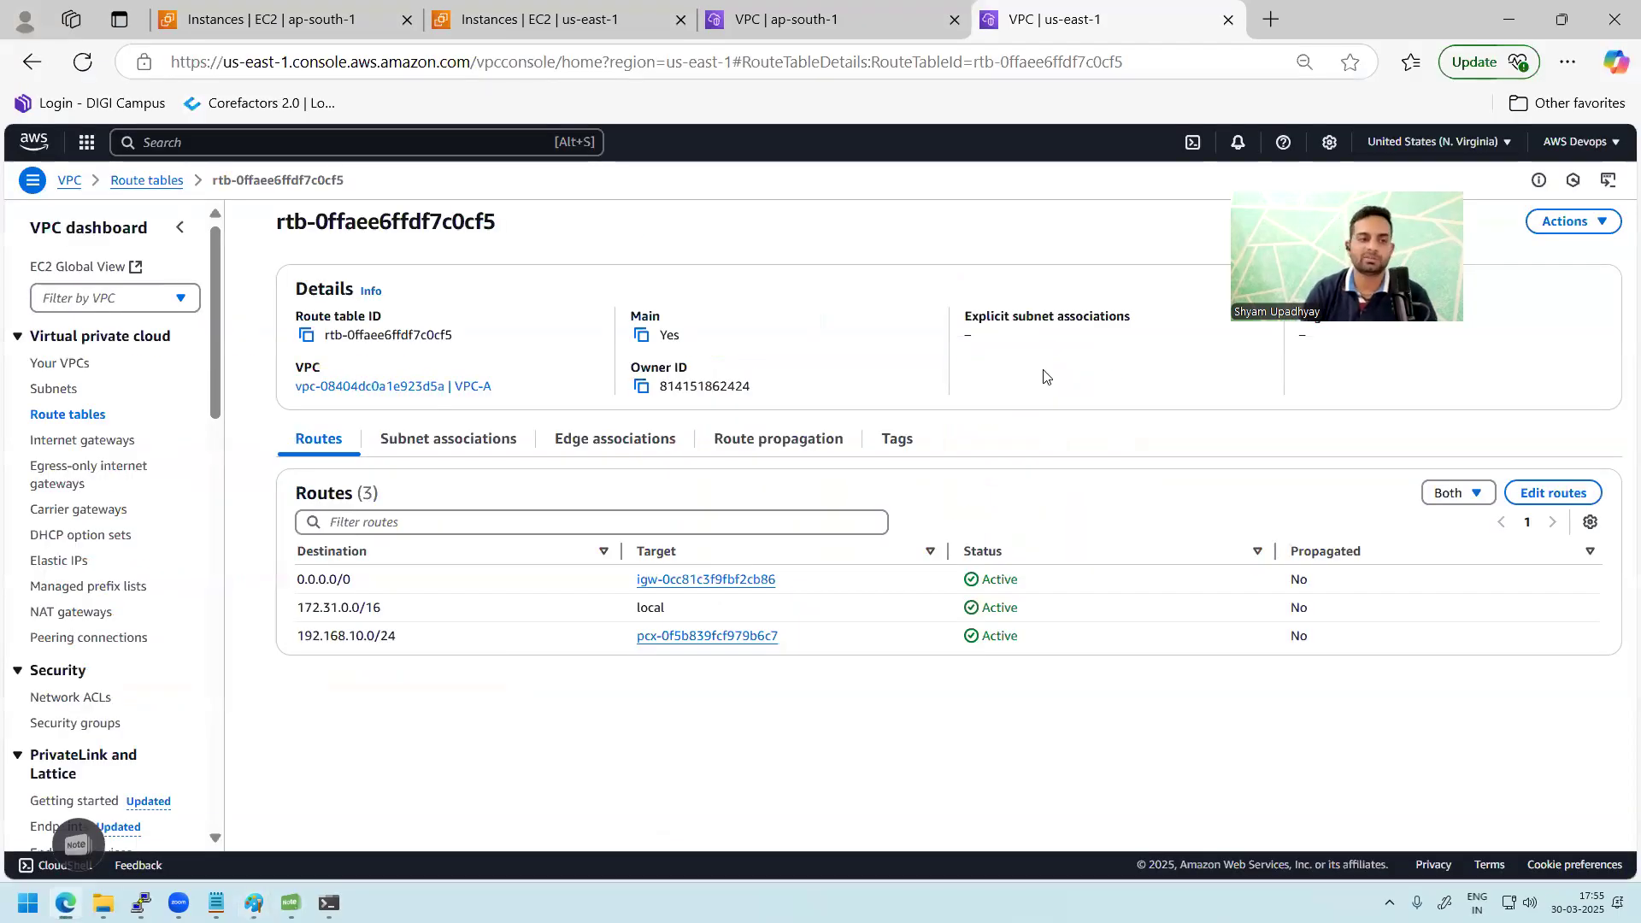
click(89, 636)
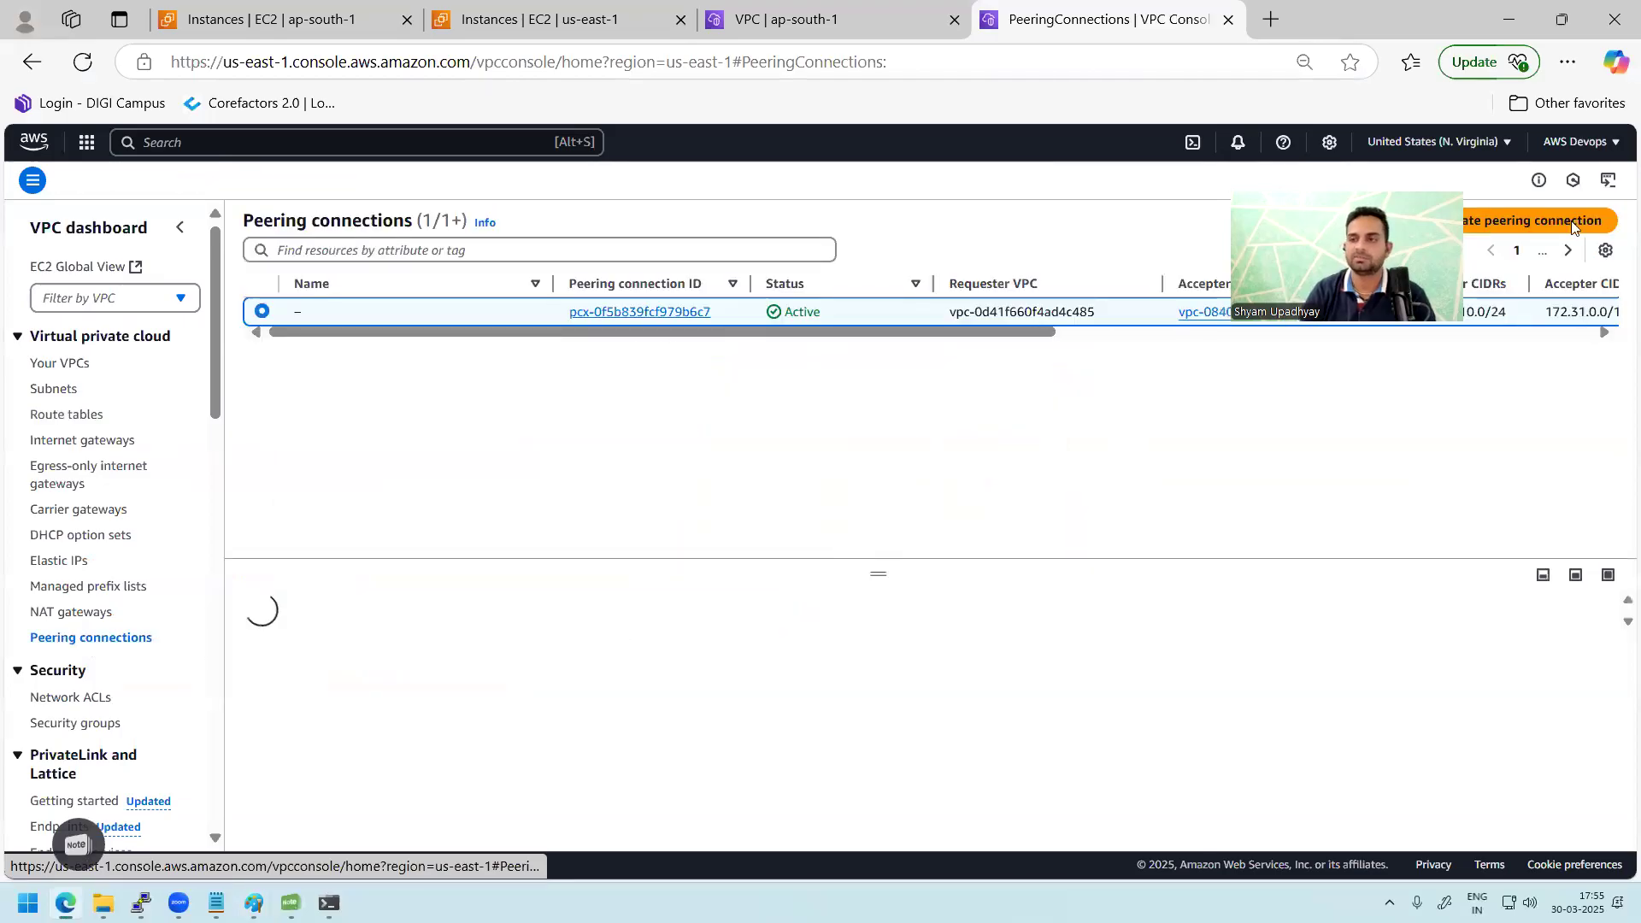
- Start a new peering connection with VPC-A as the requester and another account as the accepter
click(1571, 221)
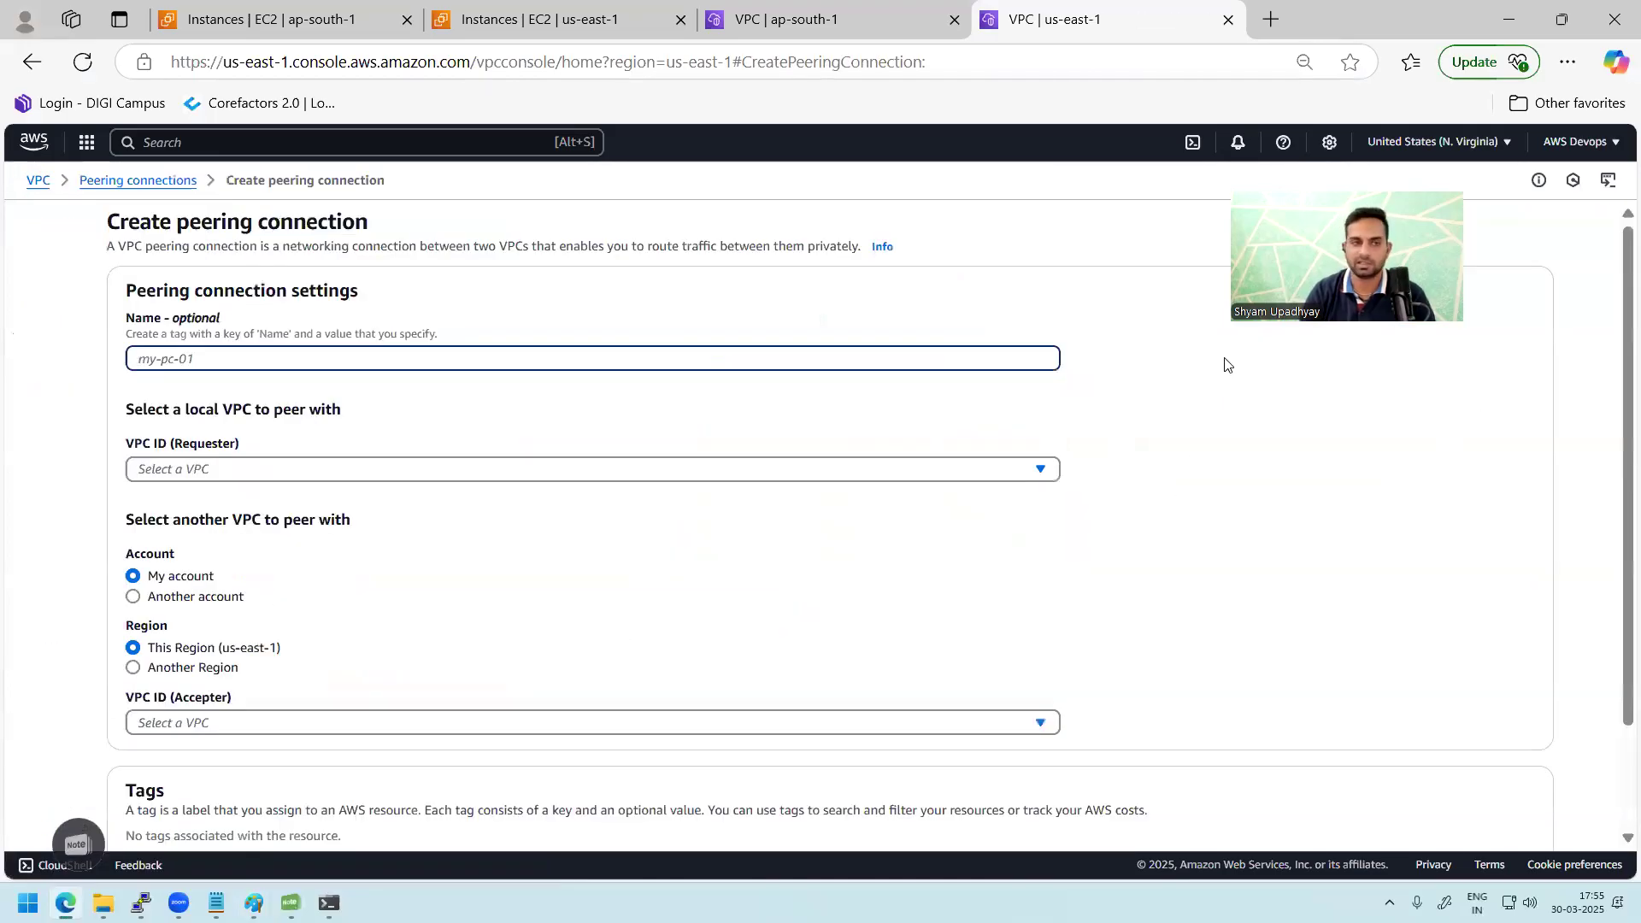
click(299, 472)
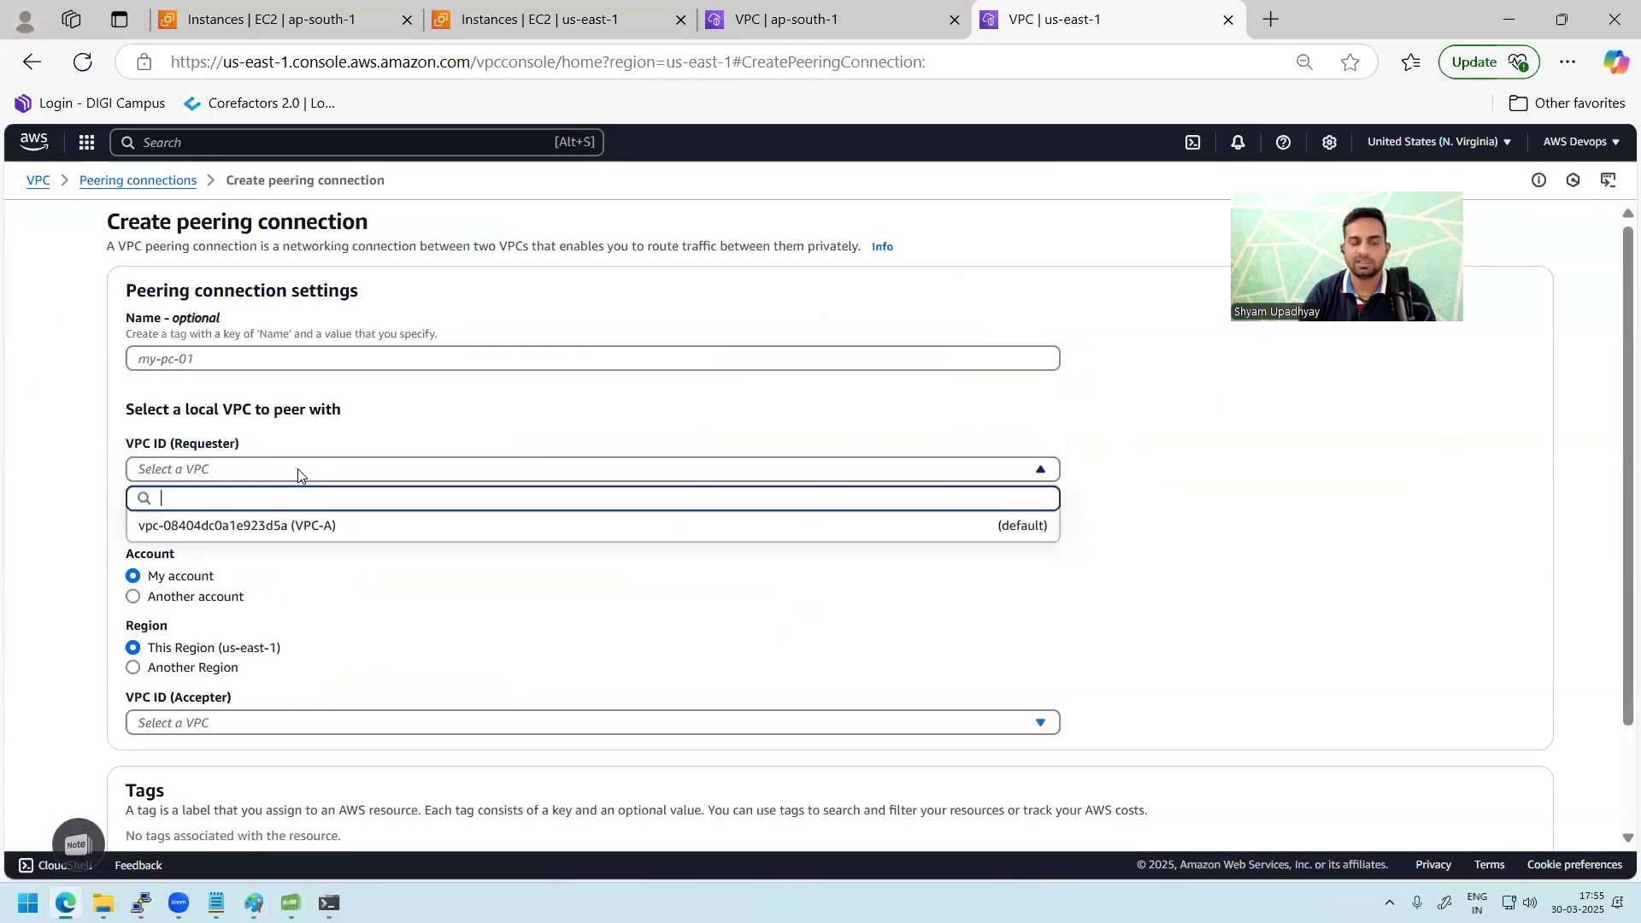
click(299, 525)
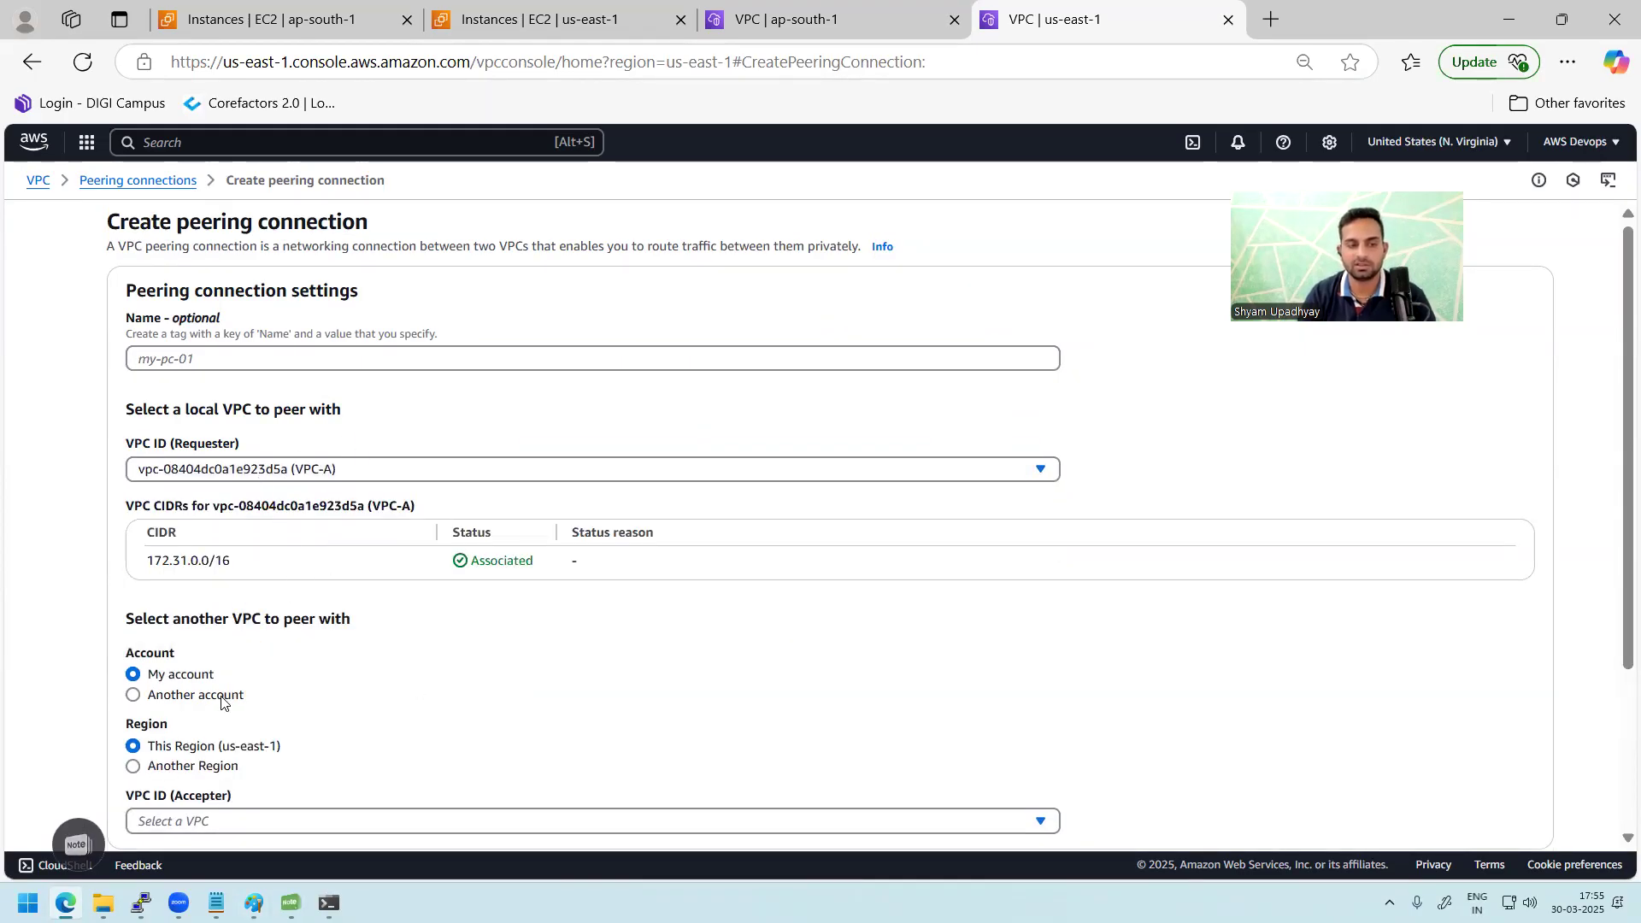
drag(148, 617, 330, 619)
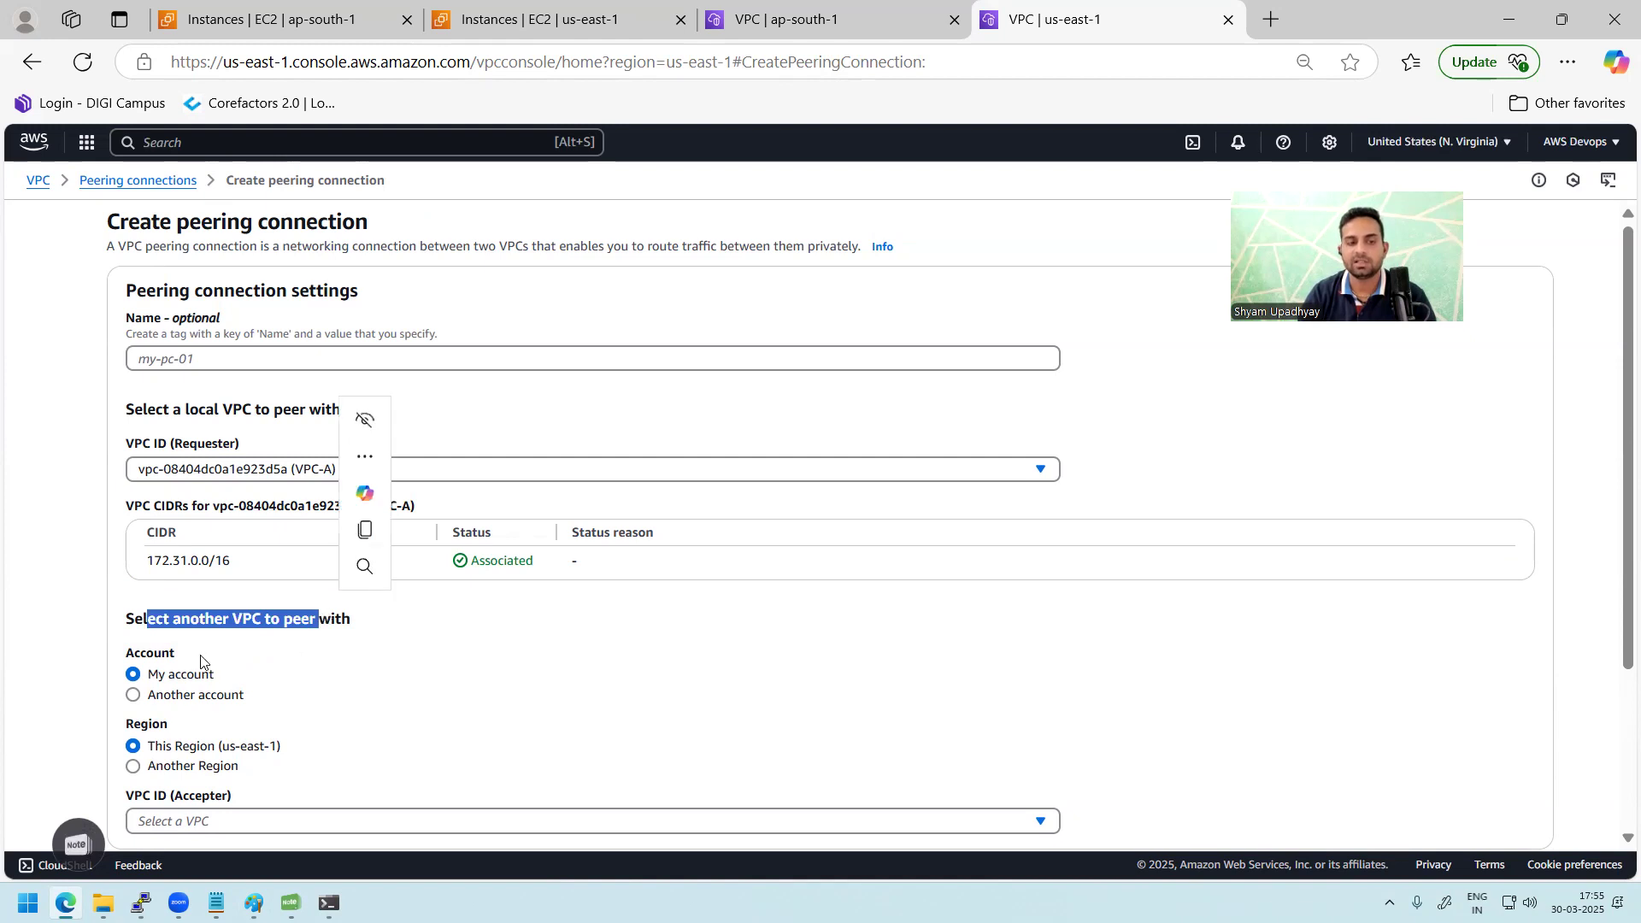
click(193, 695)
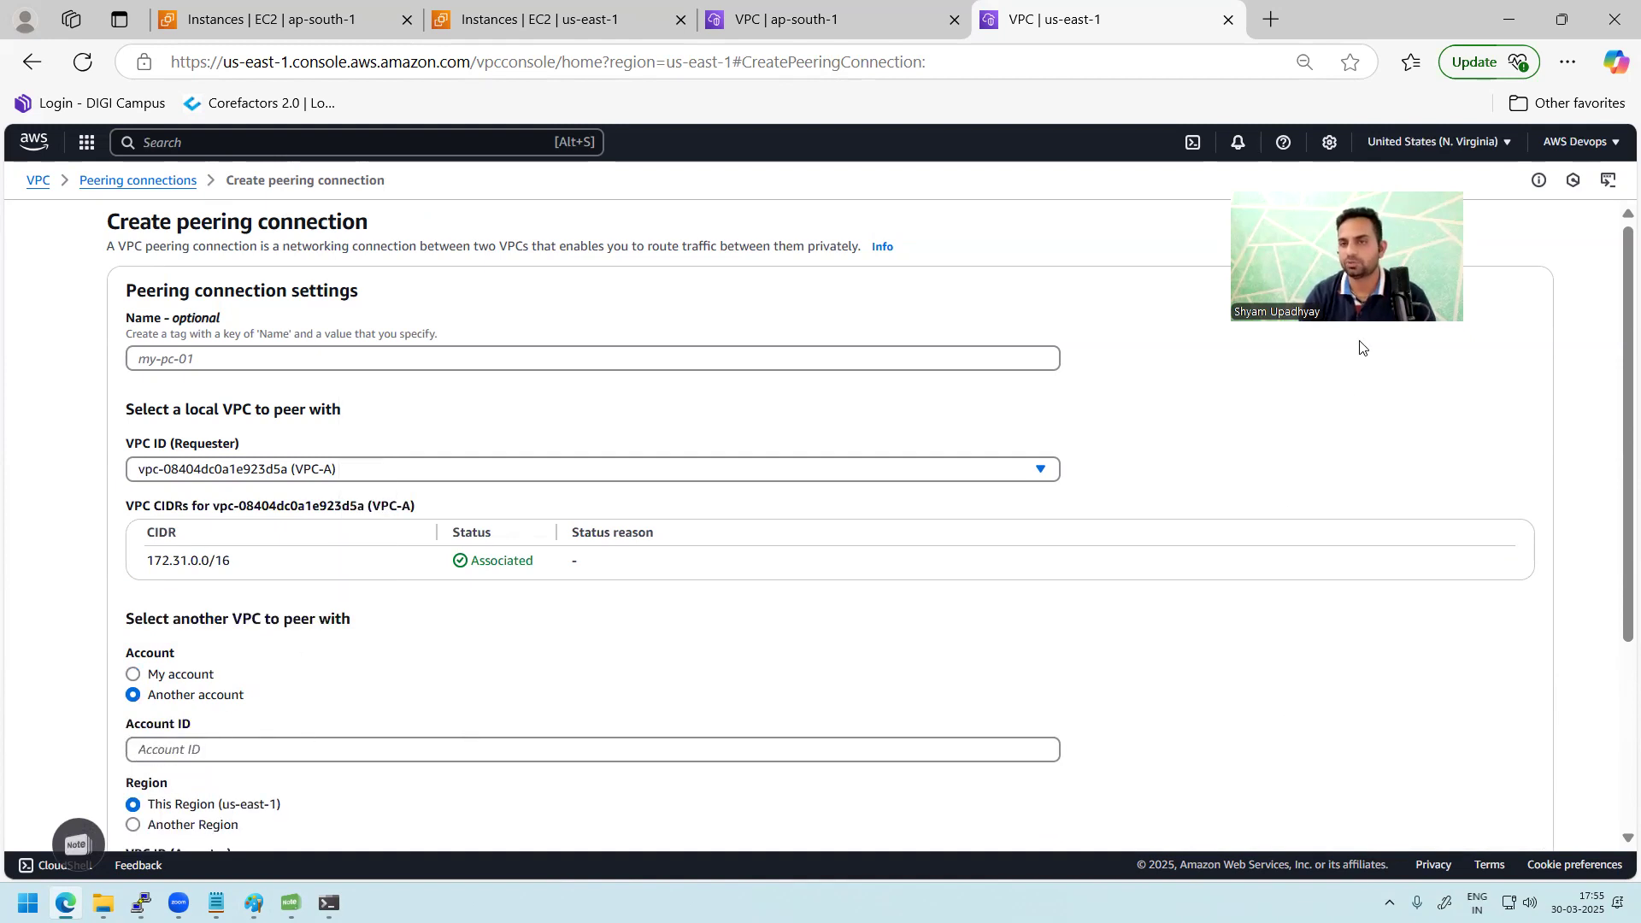
- Copy the signed-in account's ID into the accepter account ID, choose another region for the accepter and cancel the peering form
click(1584, 154)
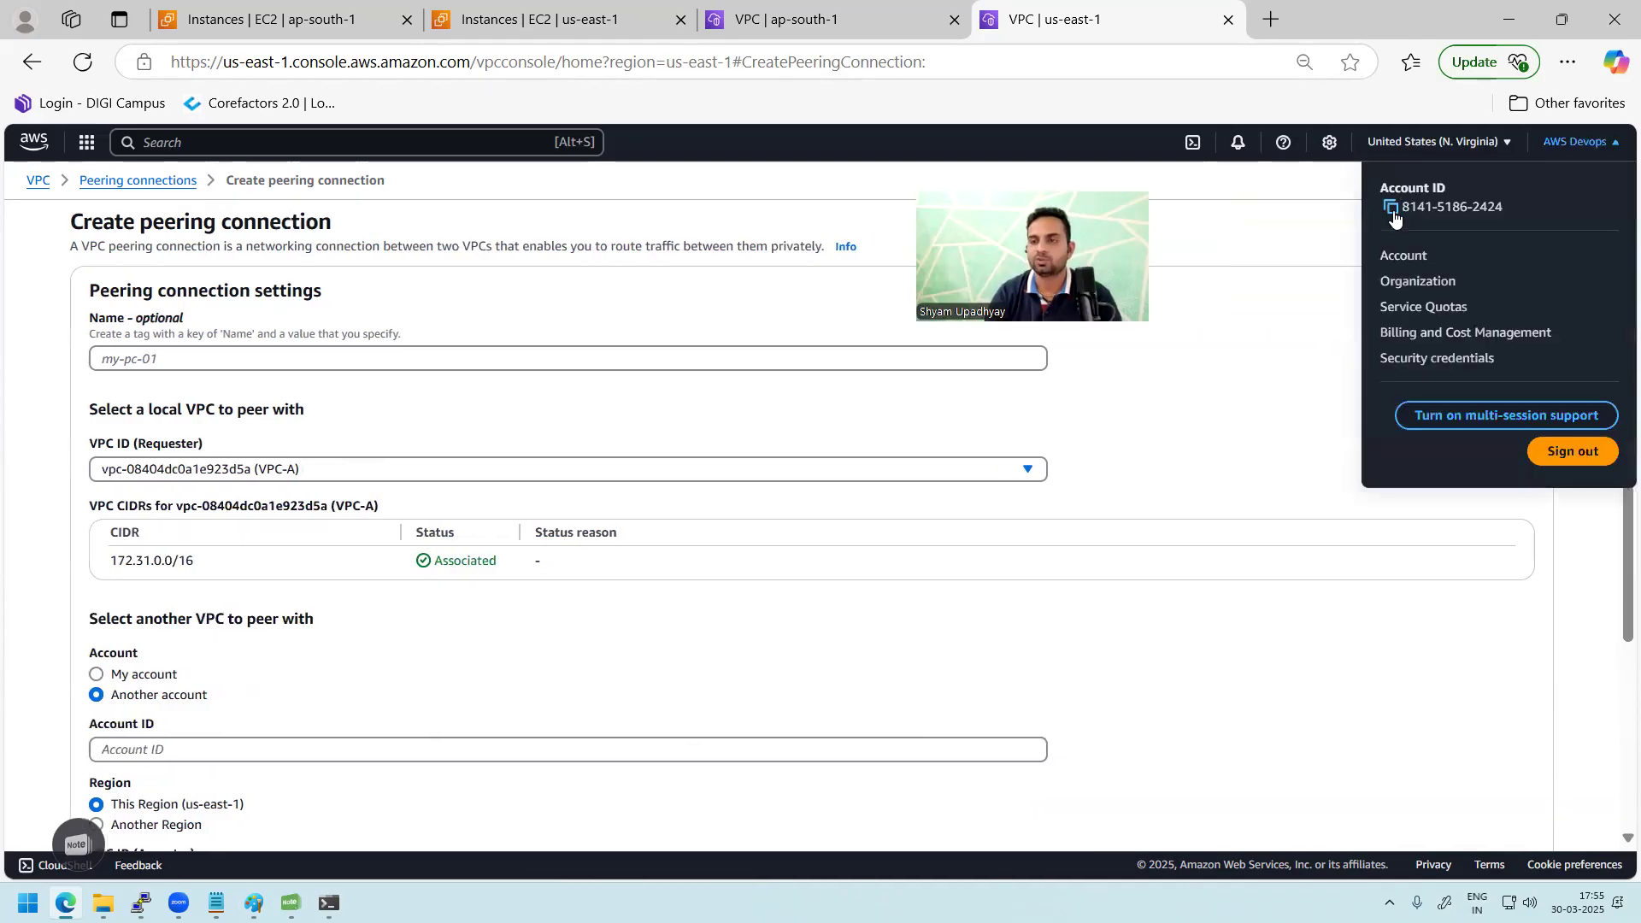
click(1391, 208)
click(284, 744)
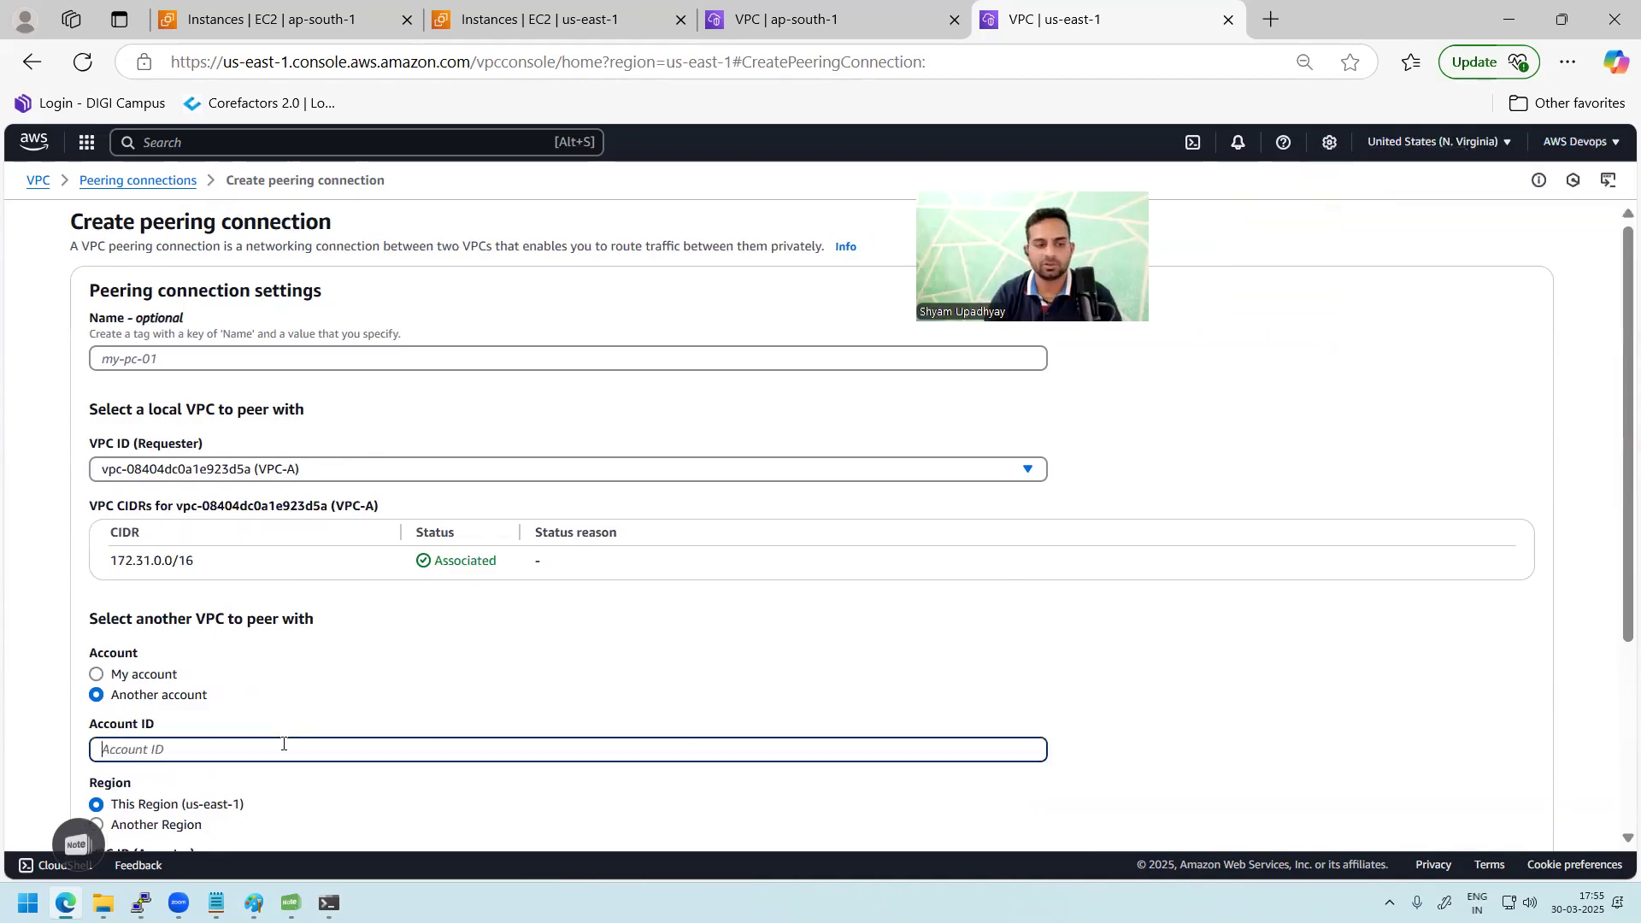
key(ctrl+v)
drag(1622, 571, 1620, 703)
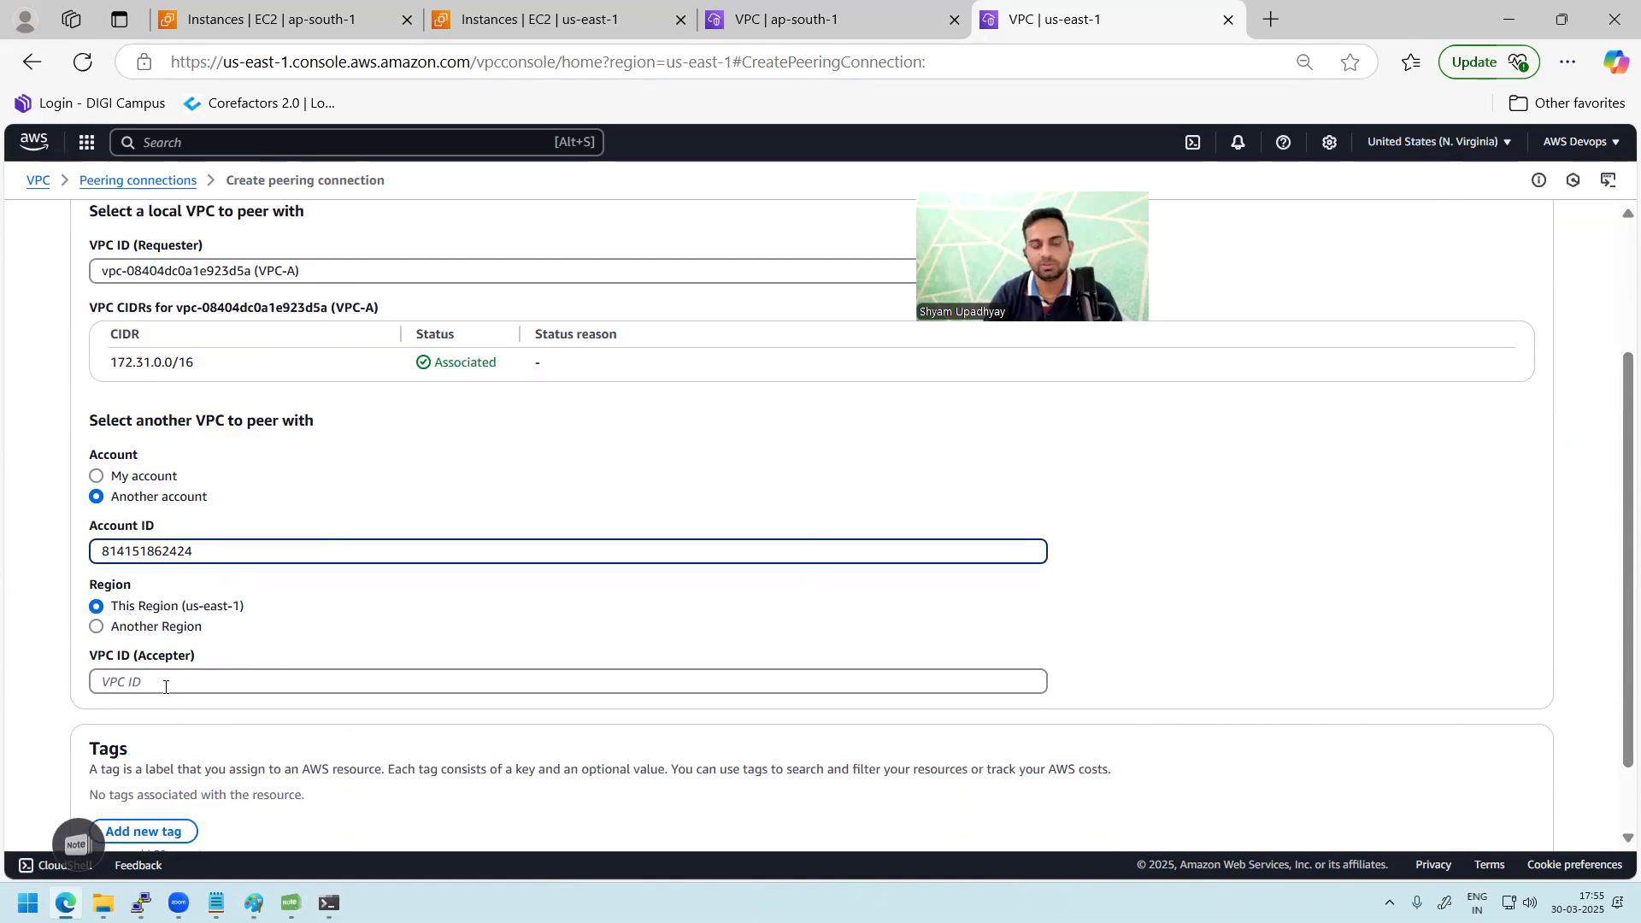
click(179, 626)
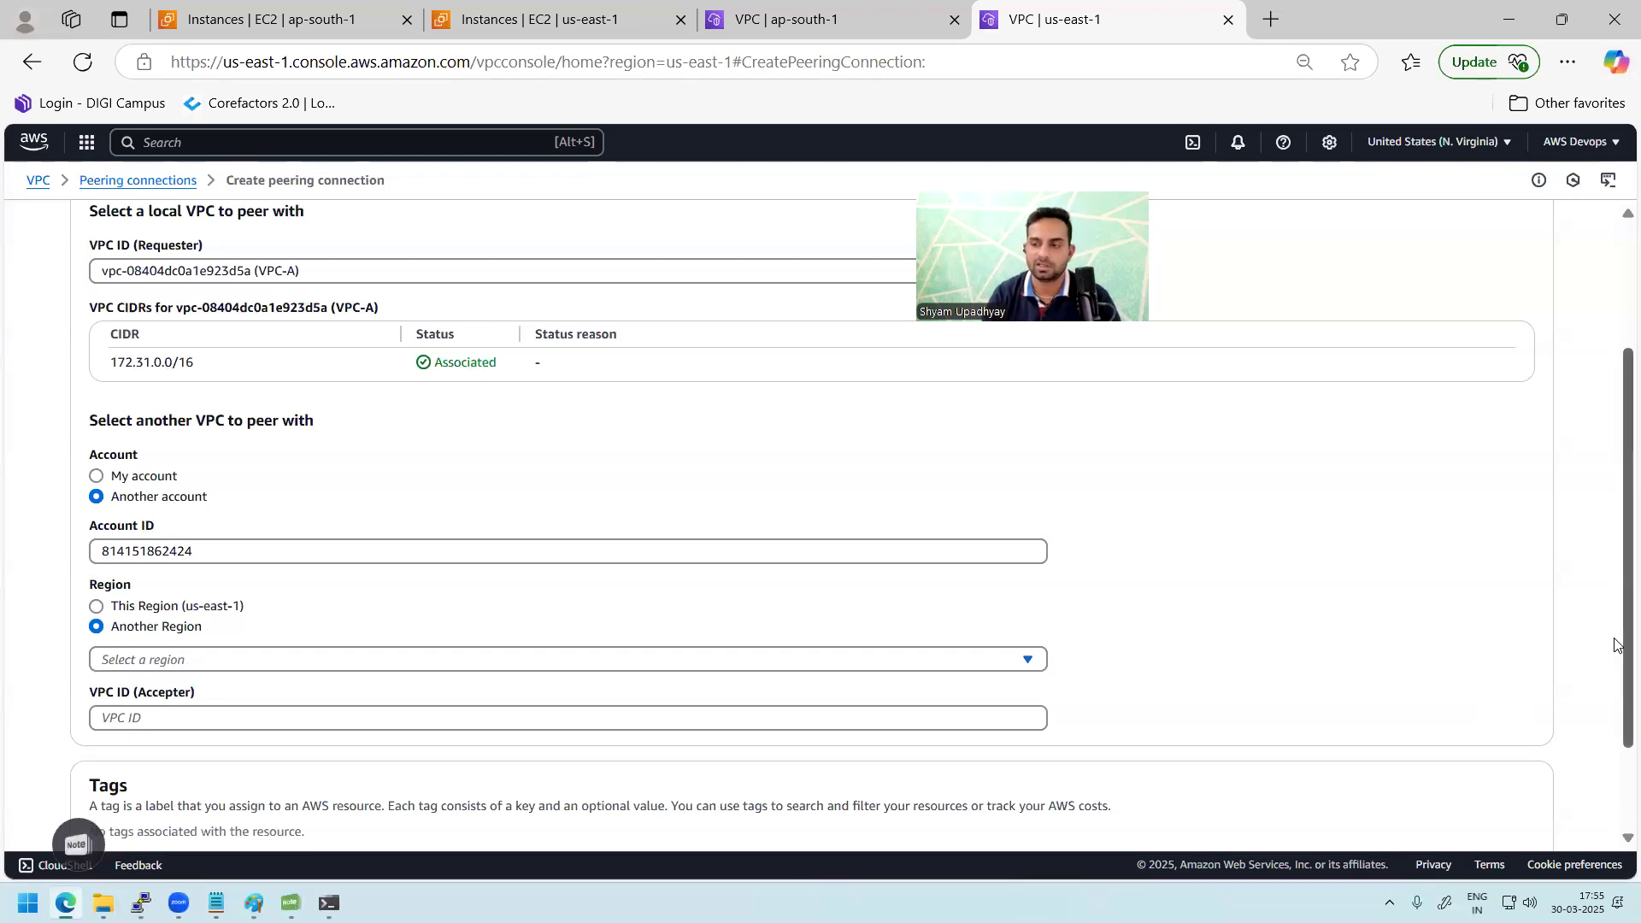
scroll(1607, 726, down, 2)
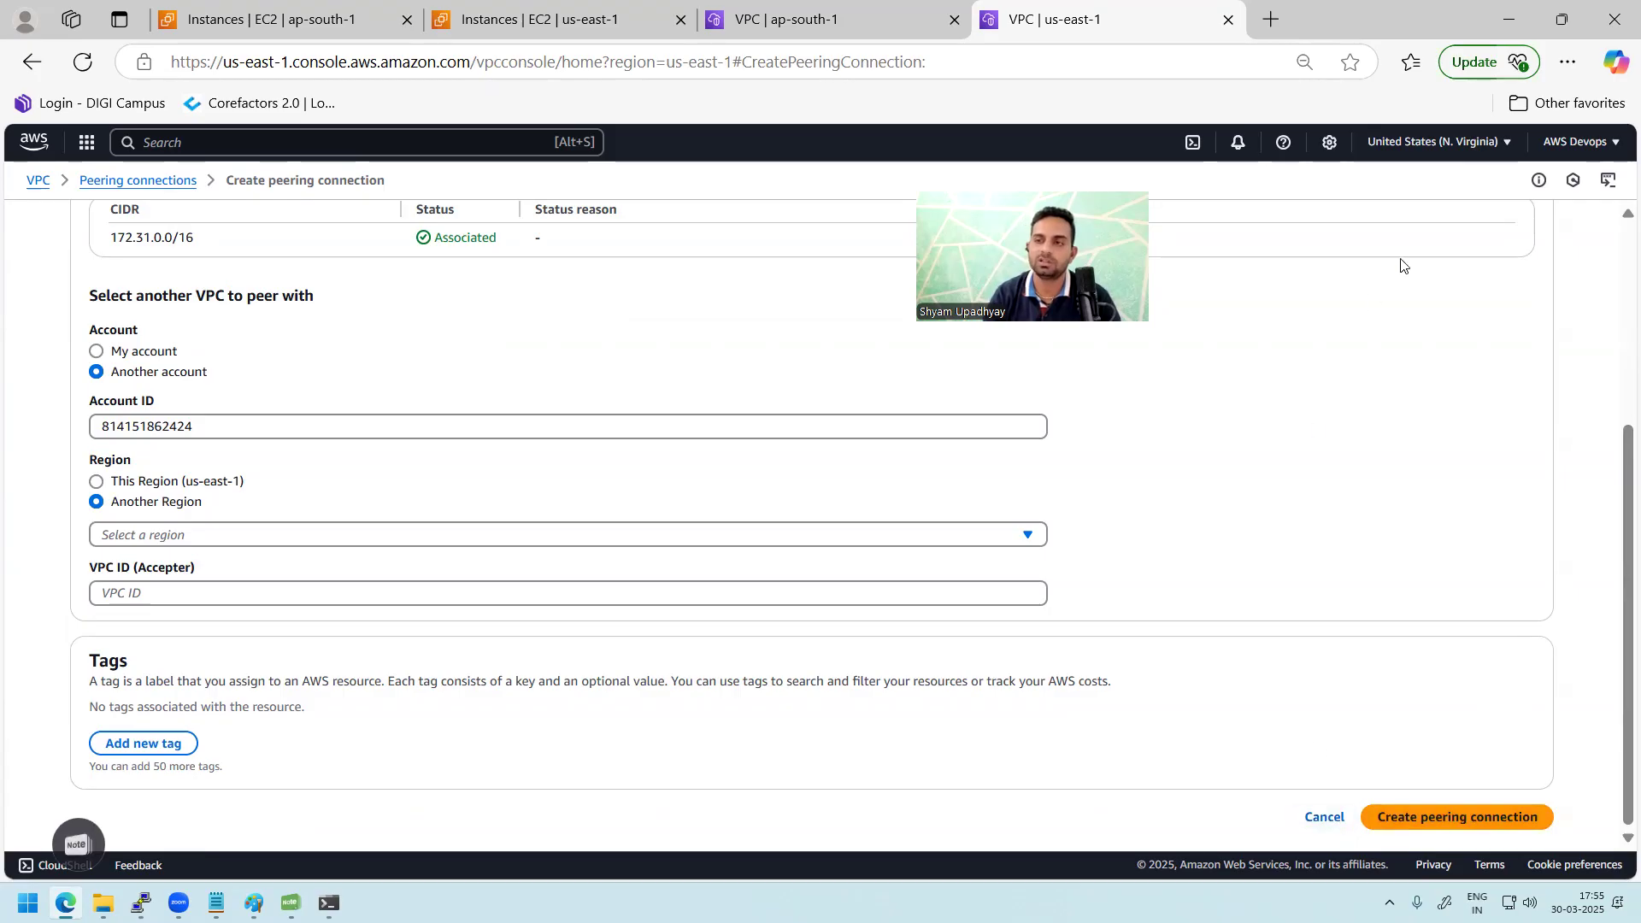
click(1323, 818)
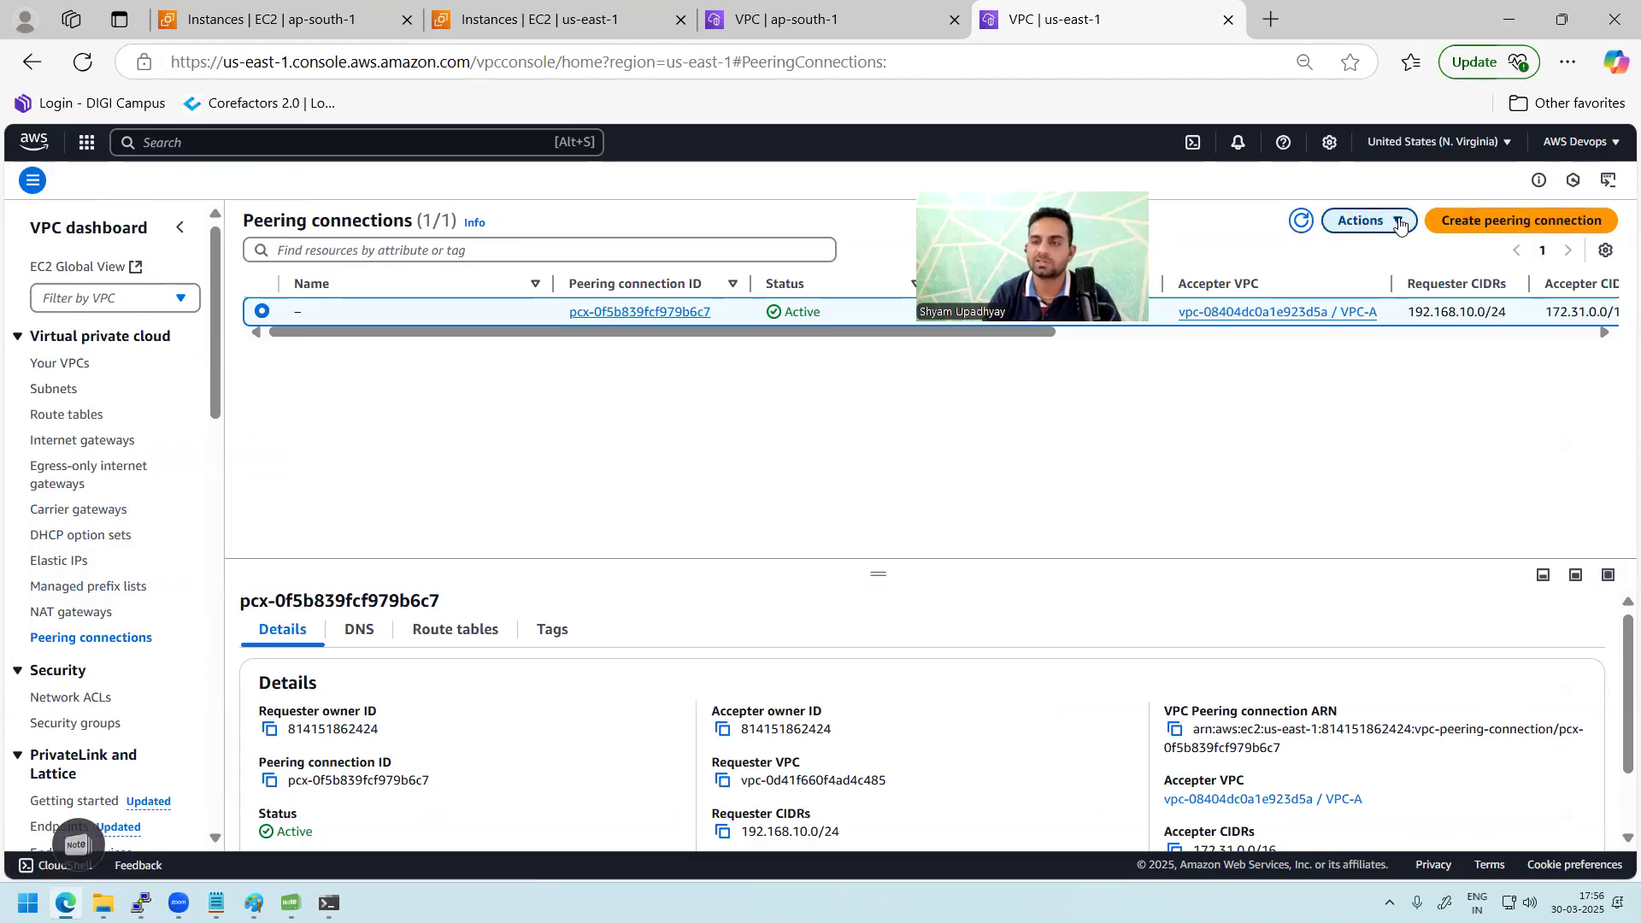
- Switch to VPC-B's route table in the ap-south-1 VPC console
click(1367, 221)
click(1183, 454)
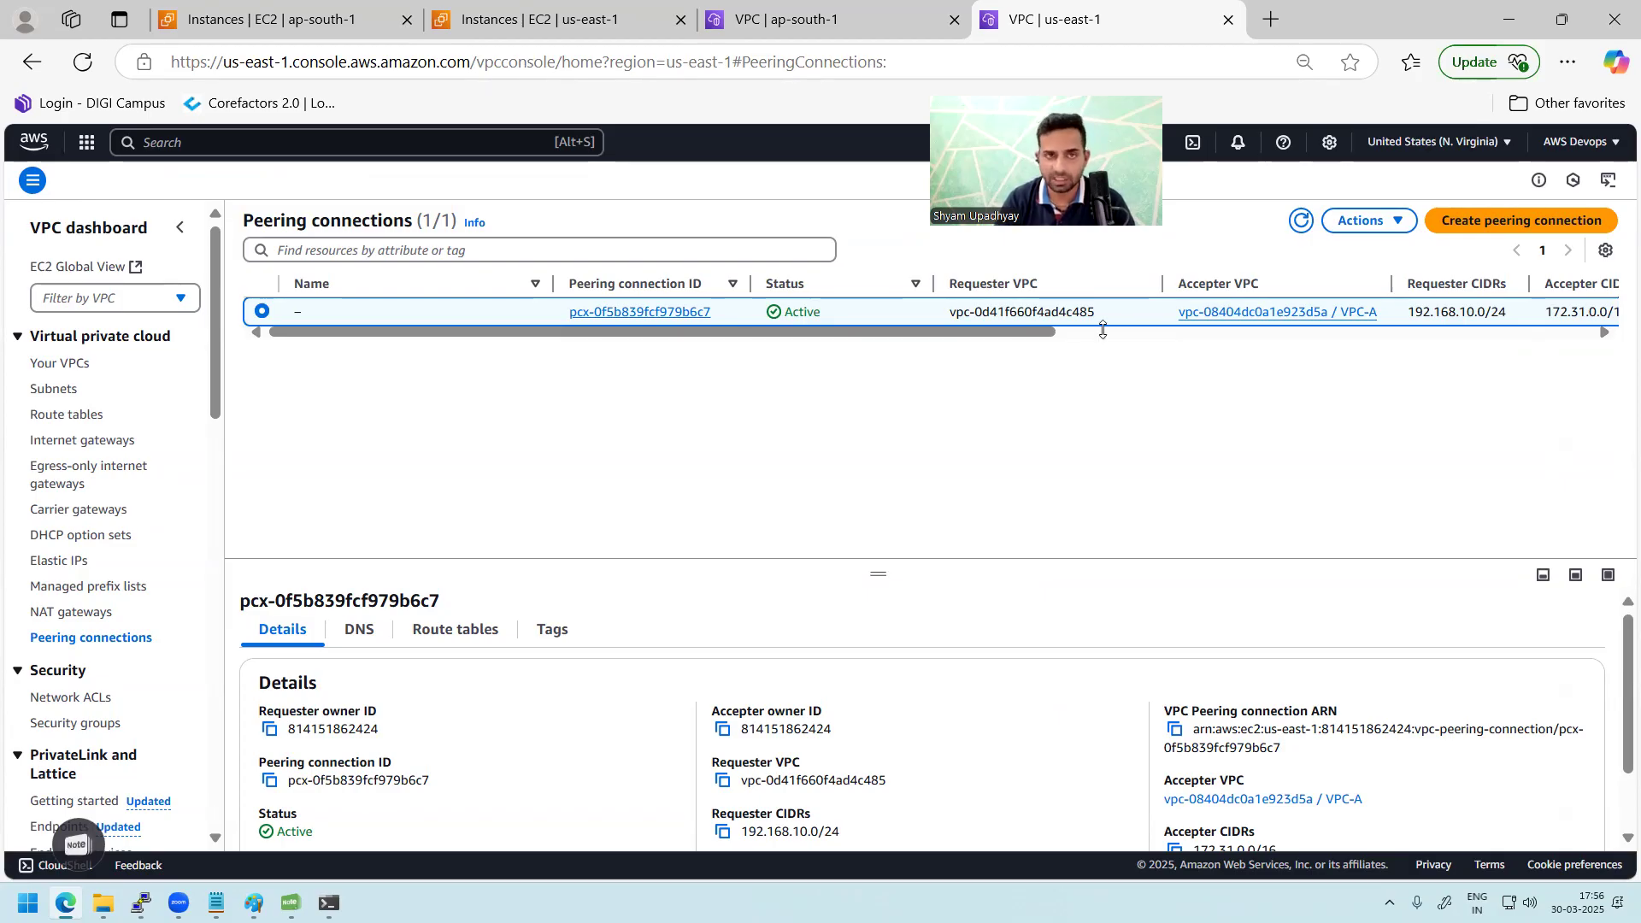
click(754, 26)
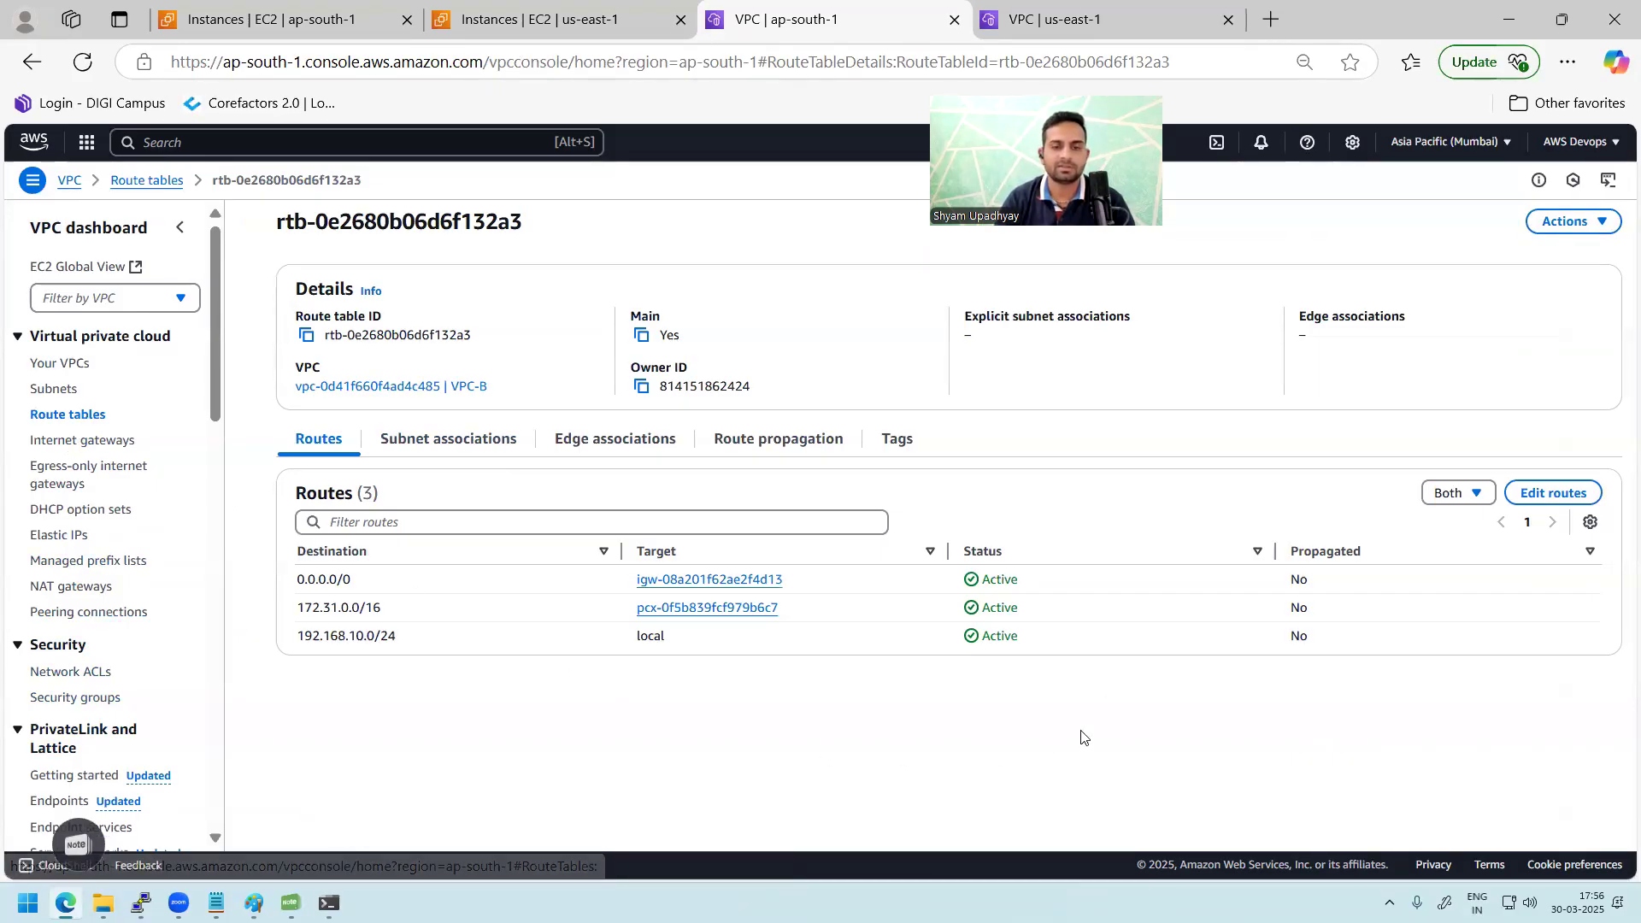
click(1538, 493)
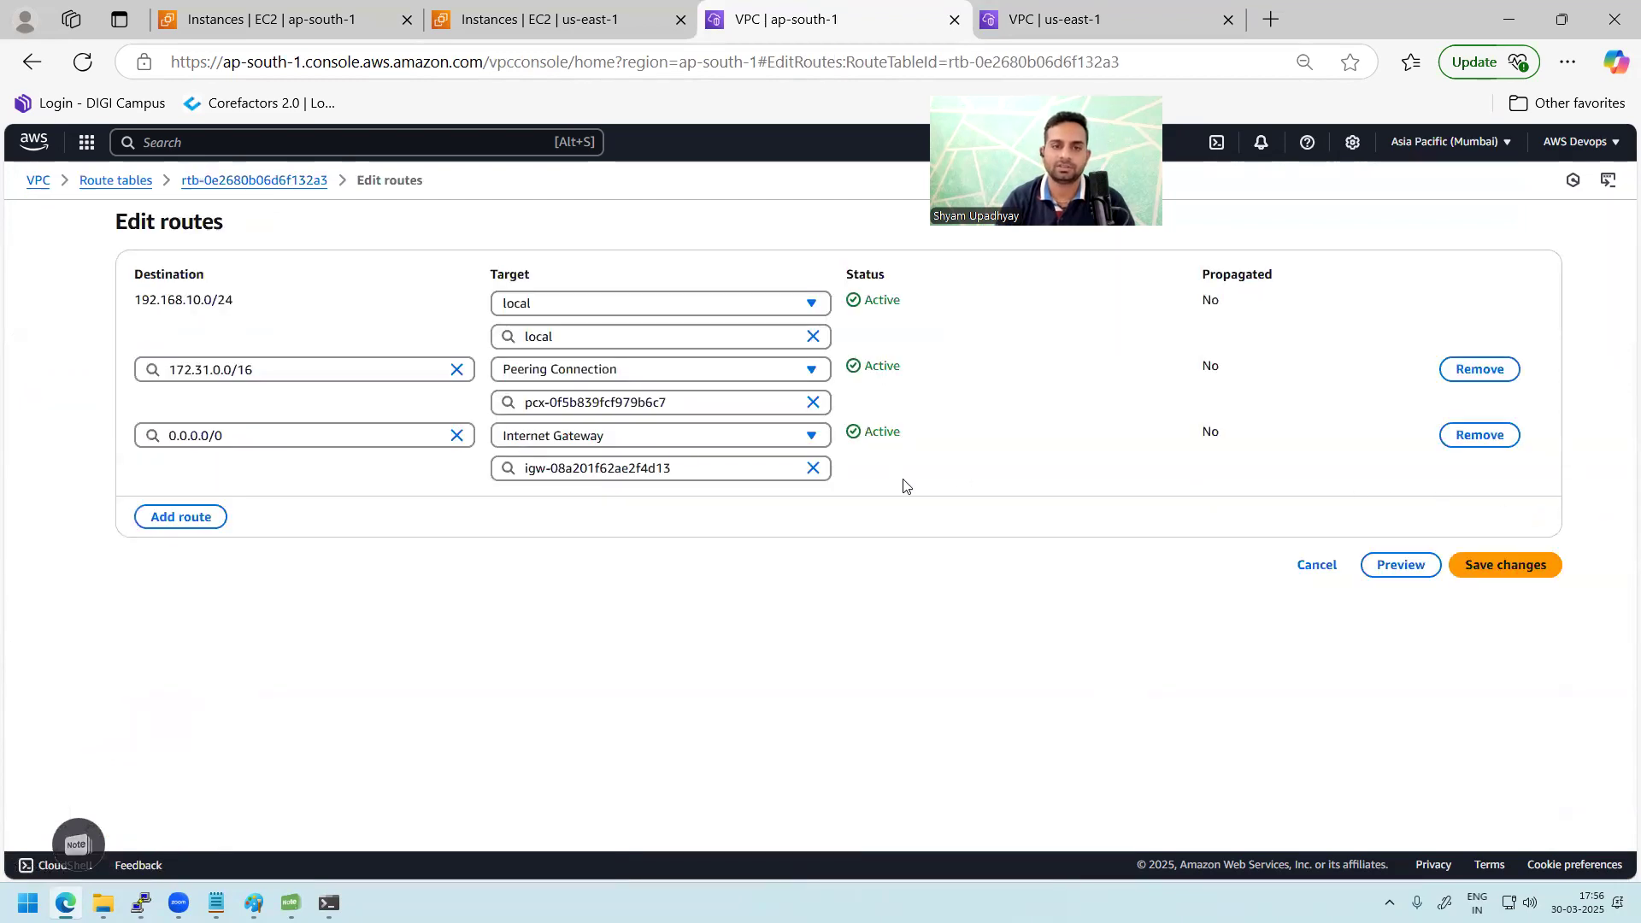
click(1491, 438)
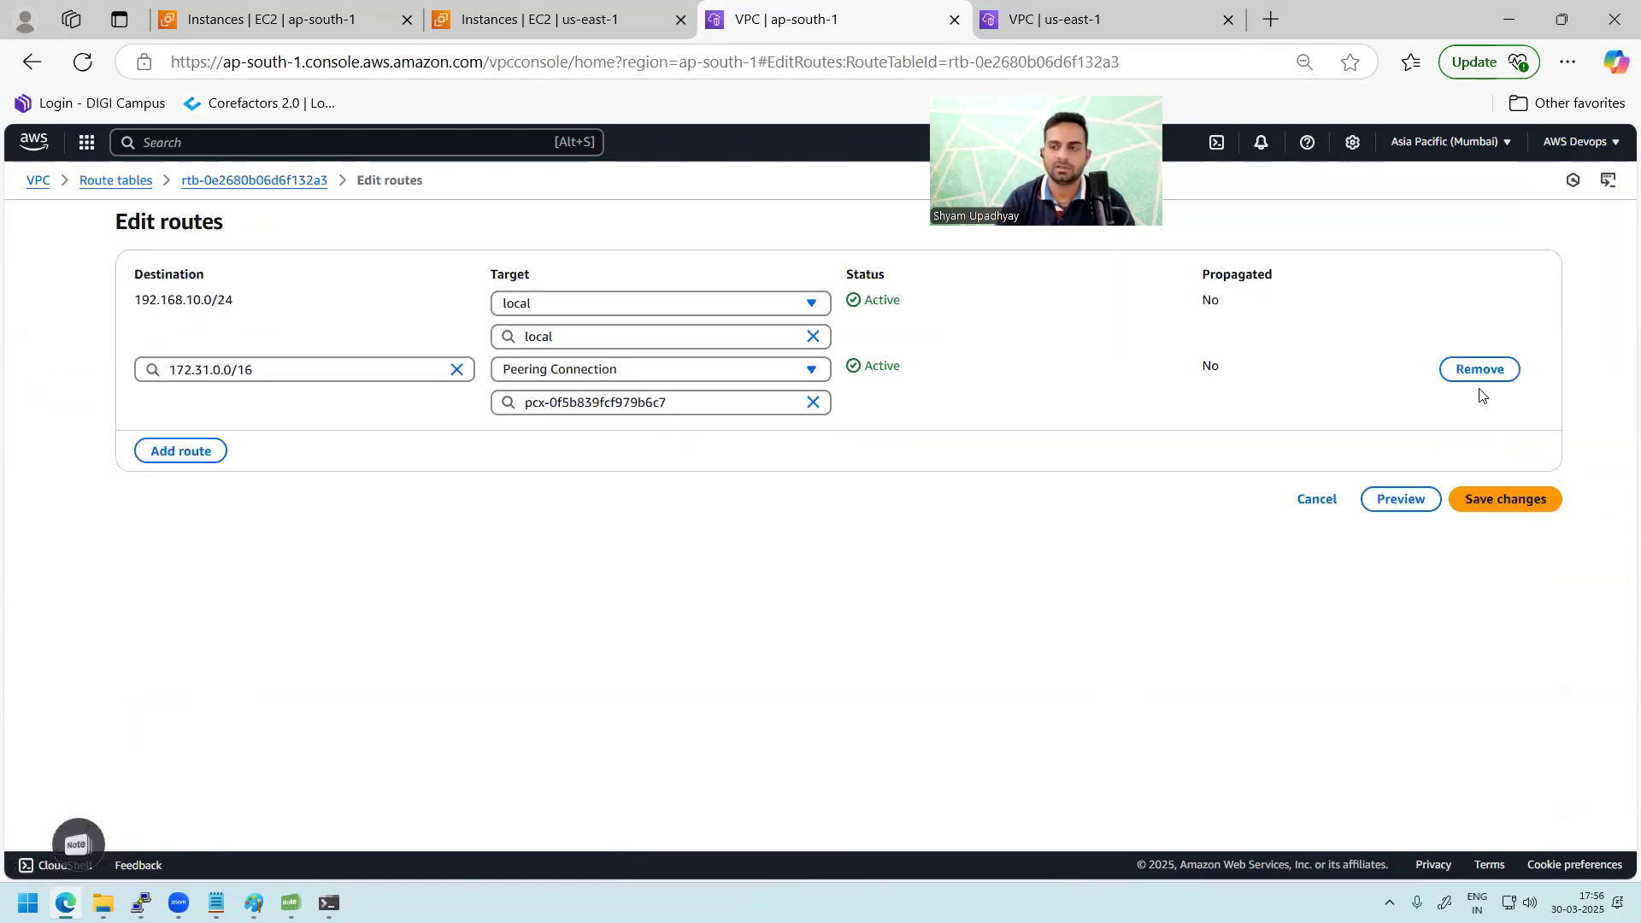
click(1302, 500)
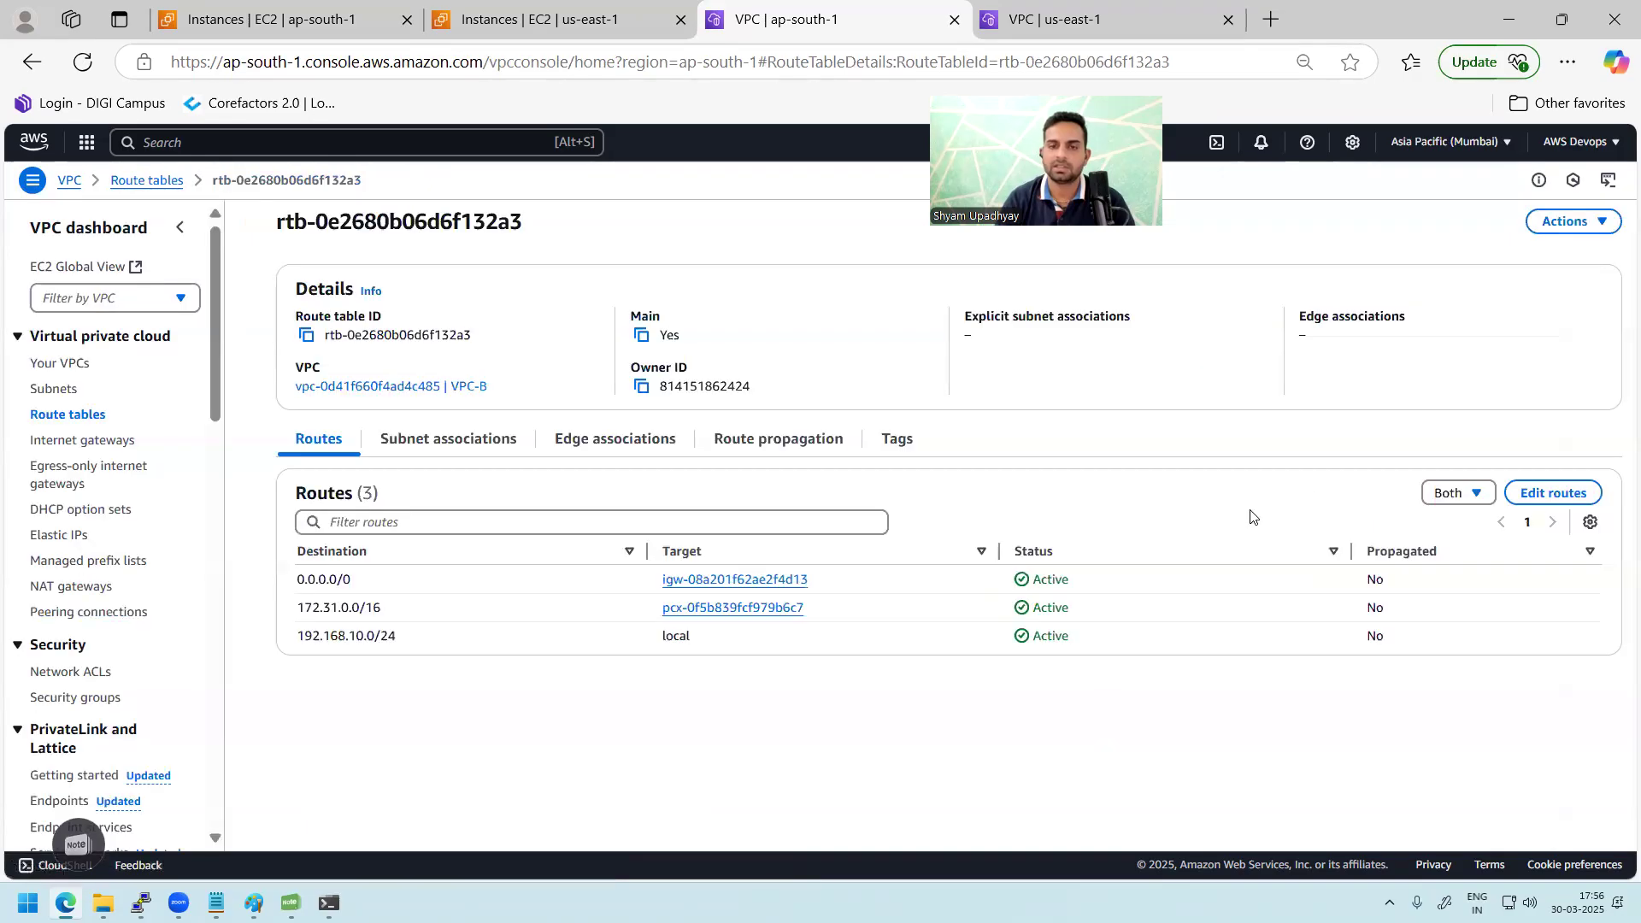
- Remove the 172.31.0.0/16 peering connection route from VPC-B's route table and save the changes
click(1542, 493)
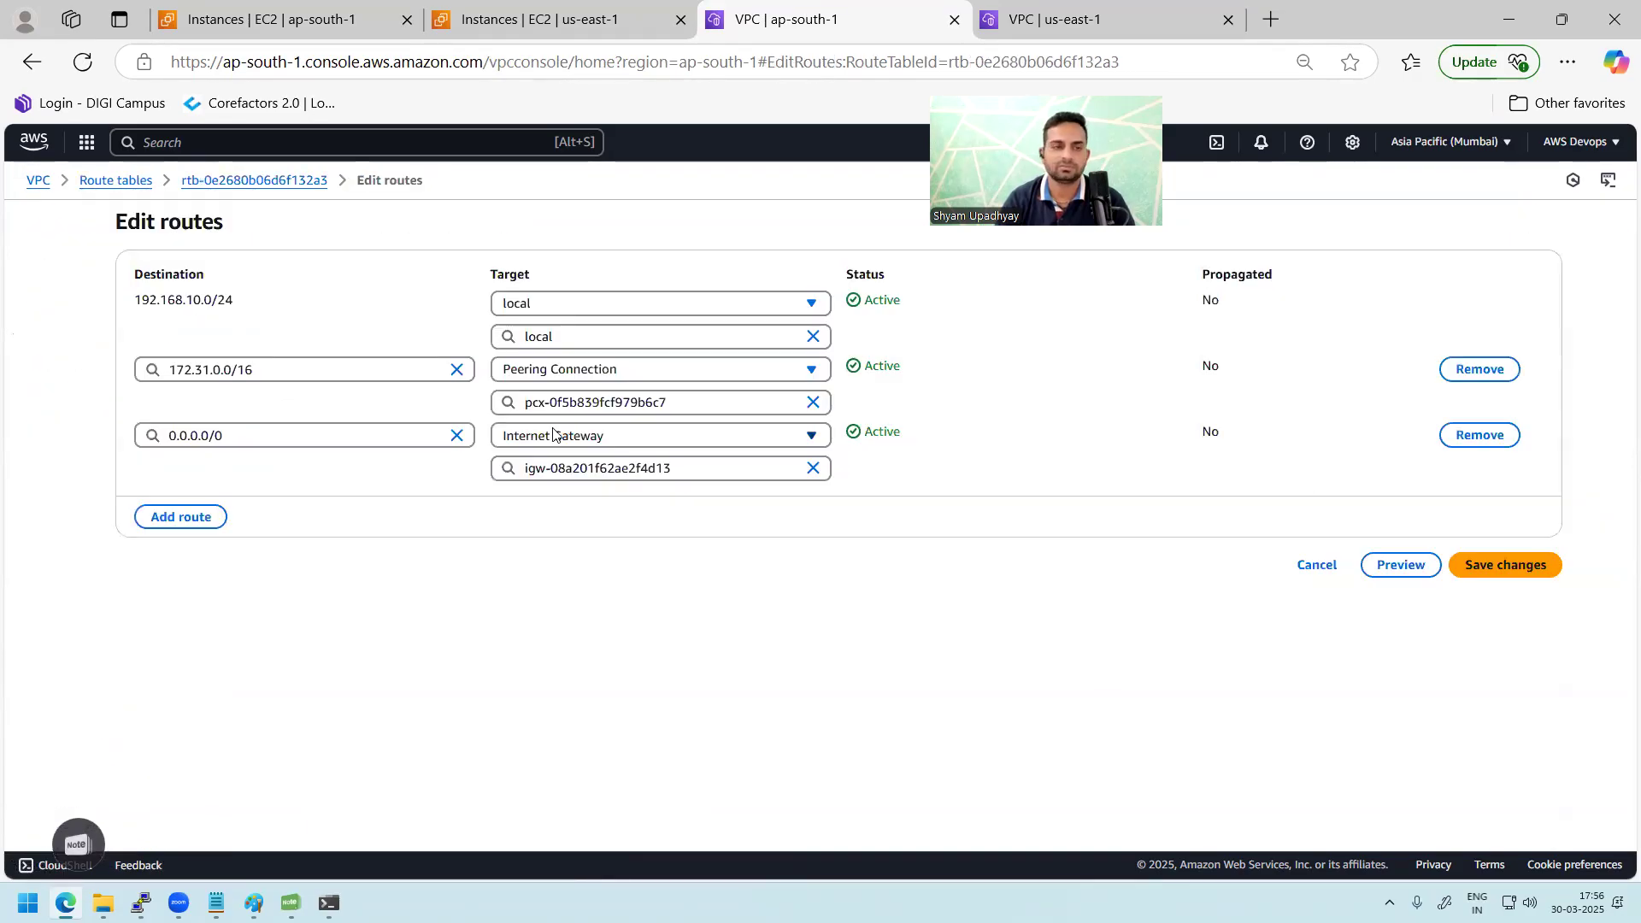
click(1463, 373)
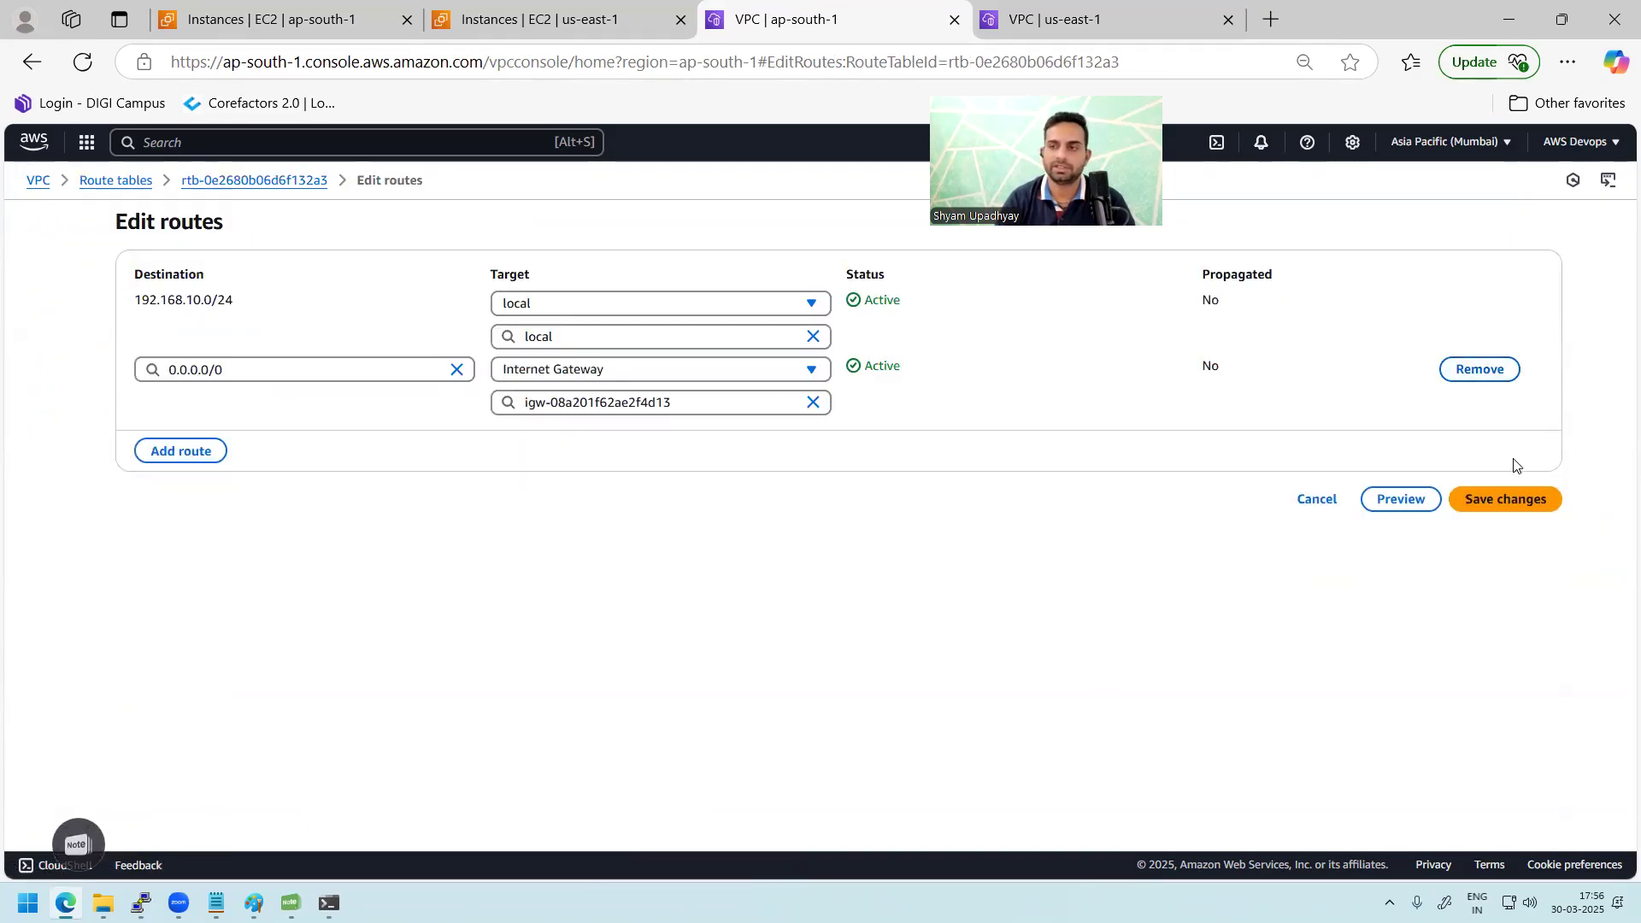
click(1521, 504)
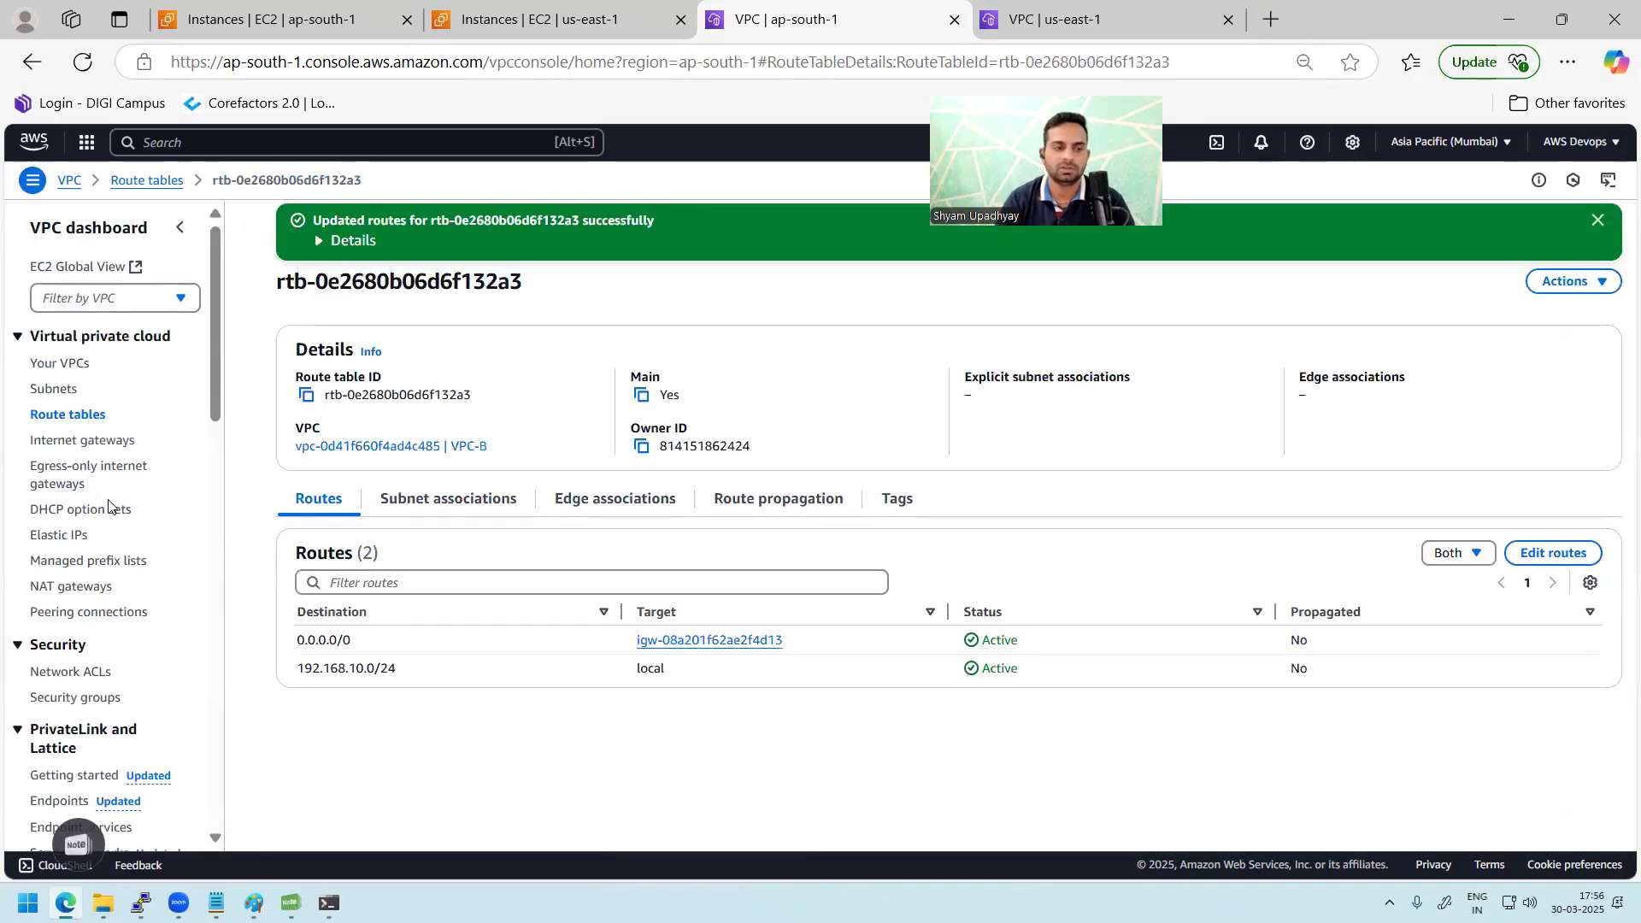
- Remove the 192.168.10.0/24 peering connection route from VPC-A's route table in the us-east-1 VPC console and save the changes
key(ctrl+Tab)
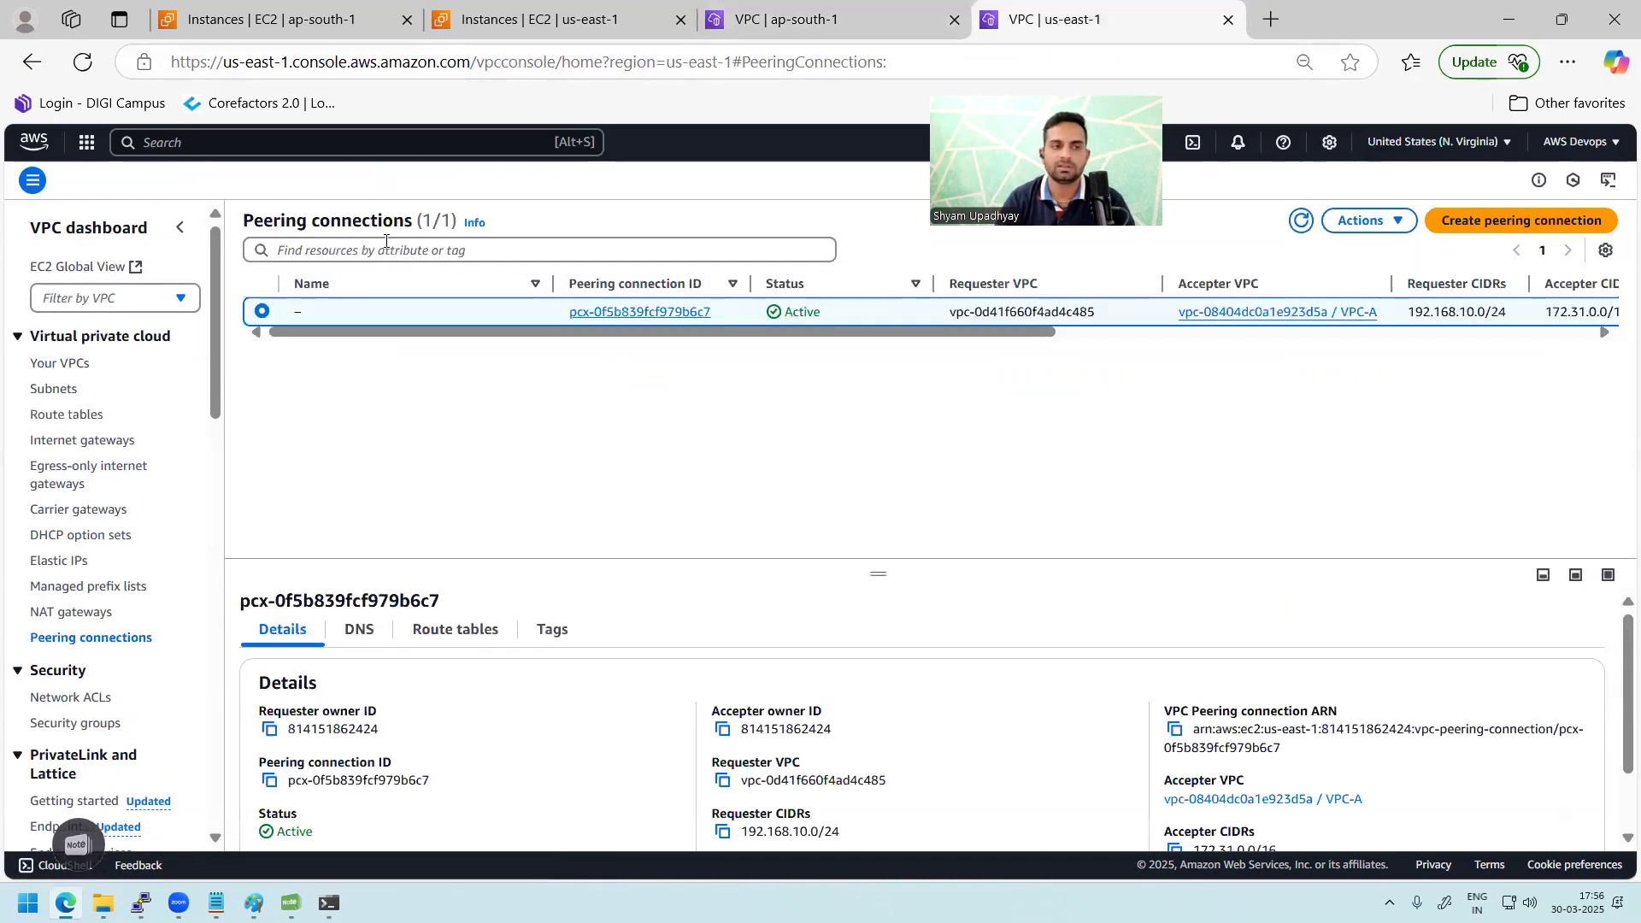
click(83, 417)
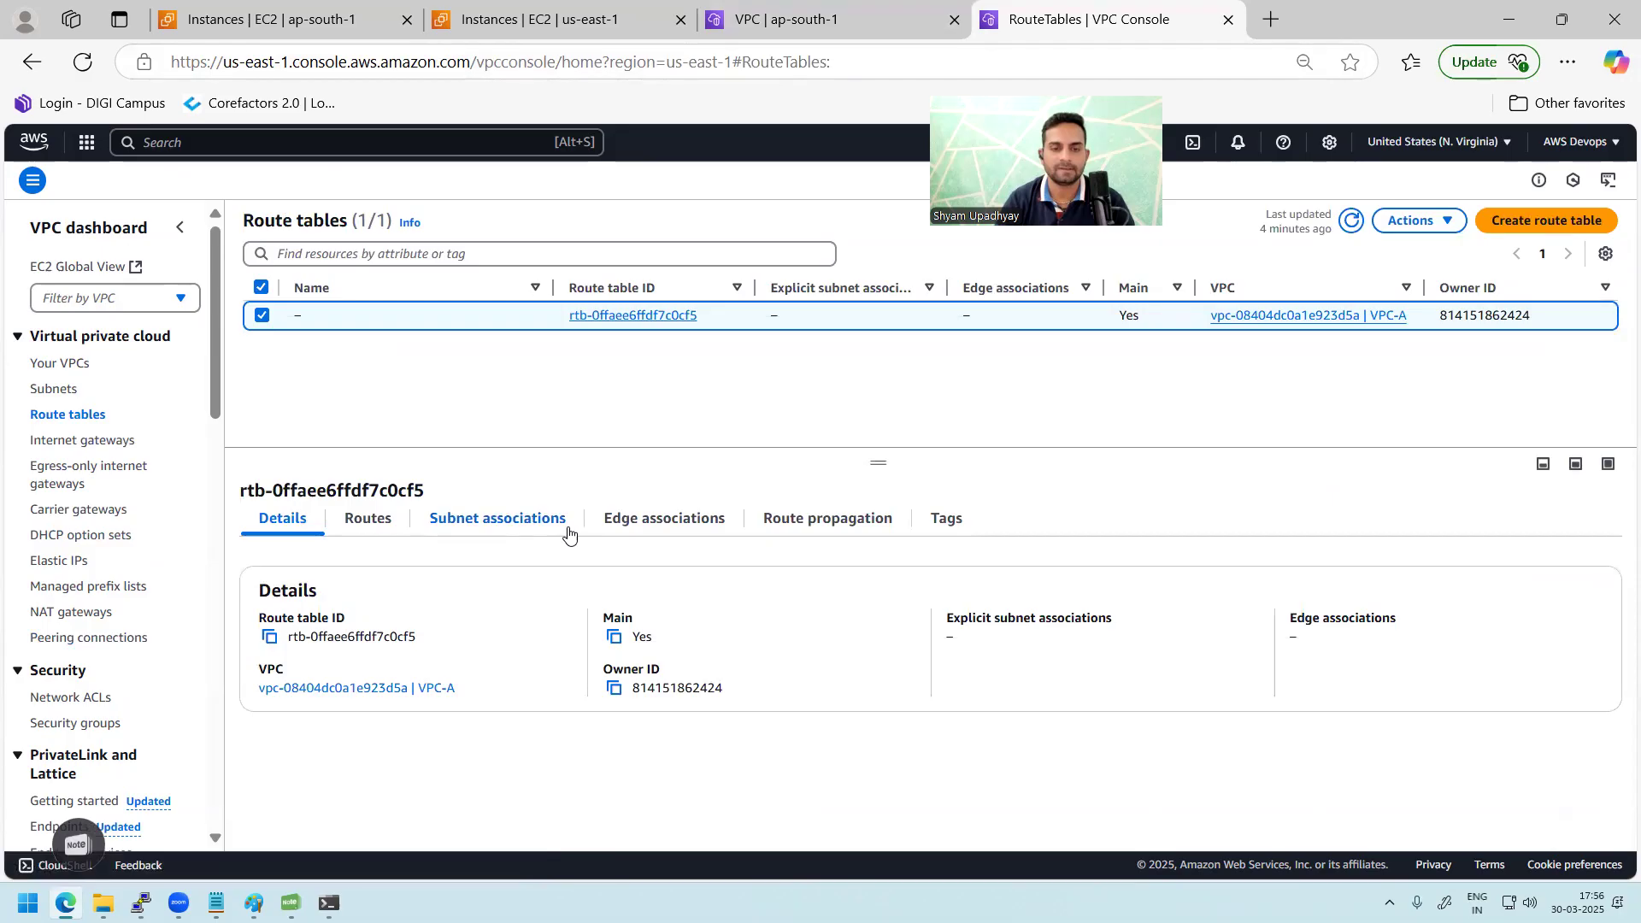
click(368, 520)
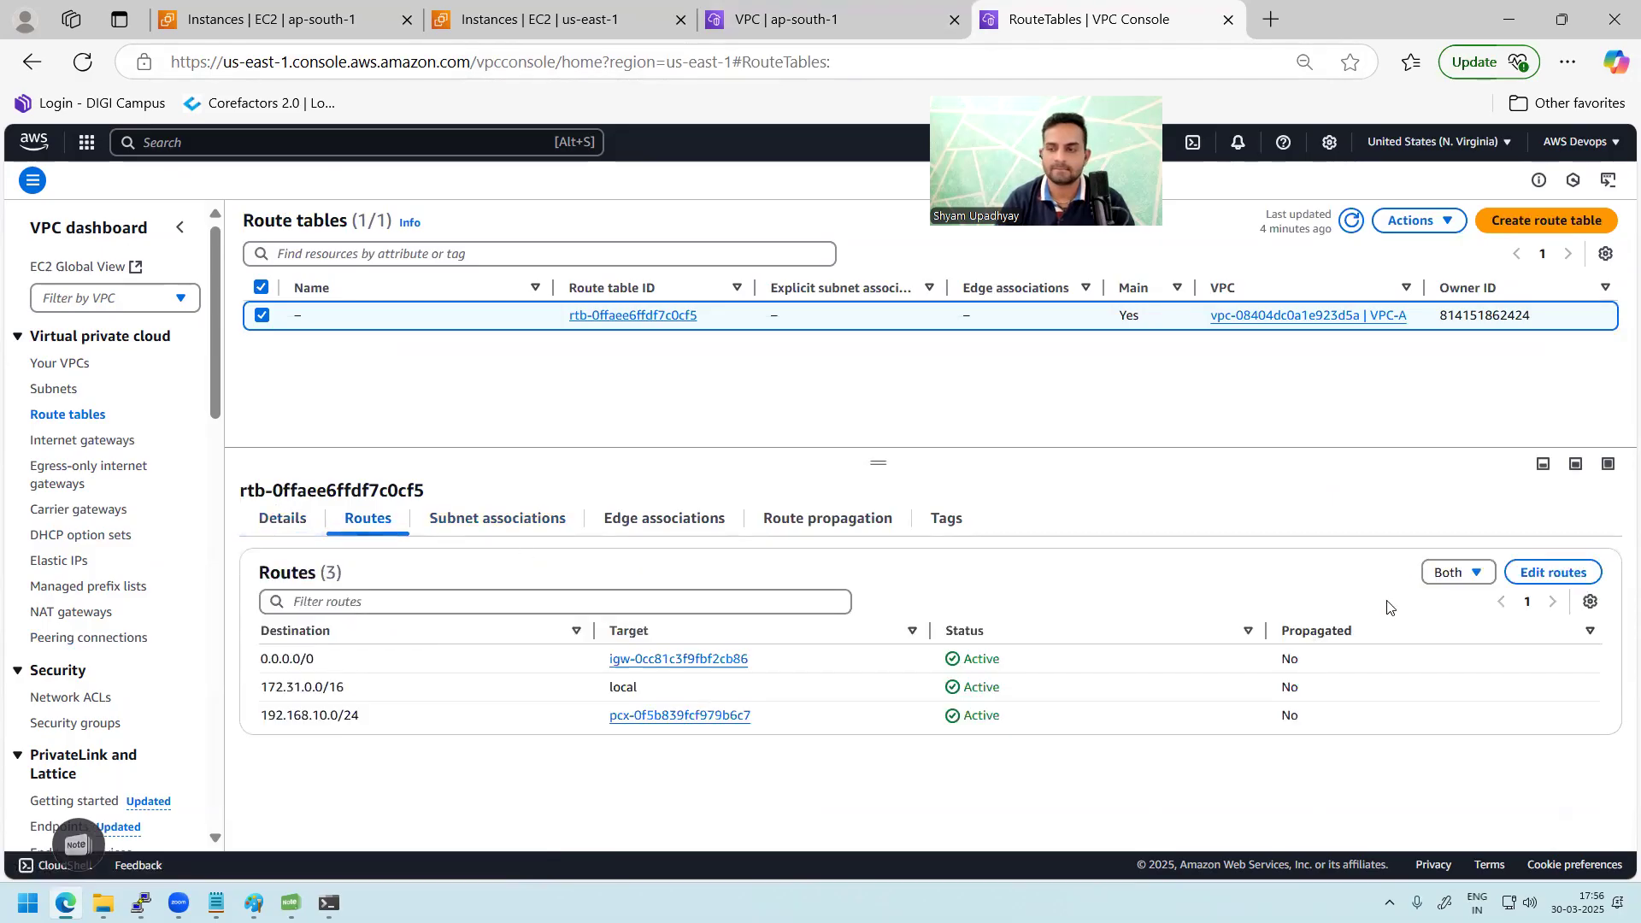
click(1556, 572)
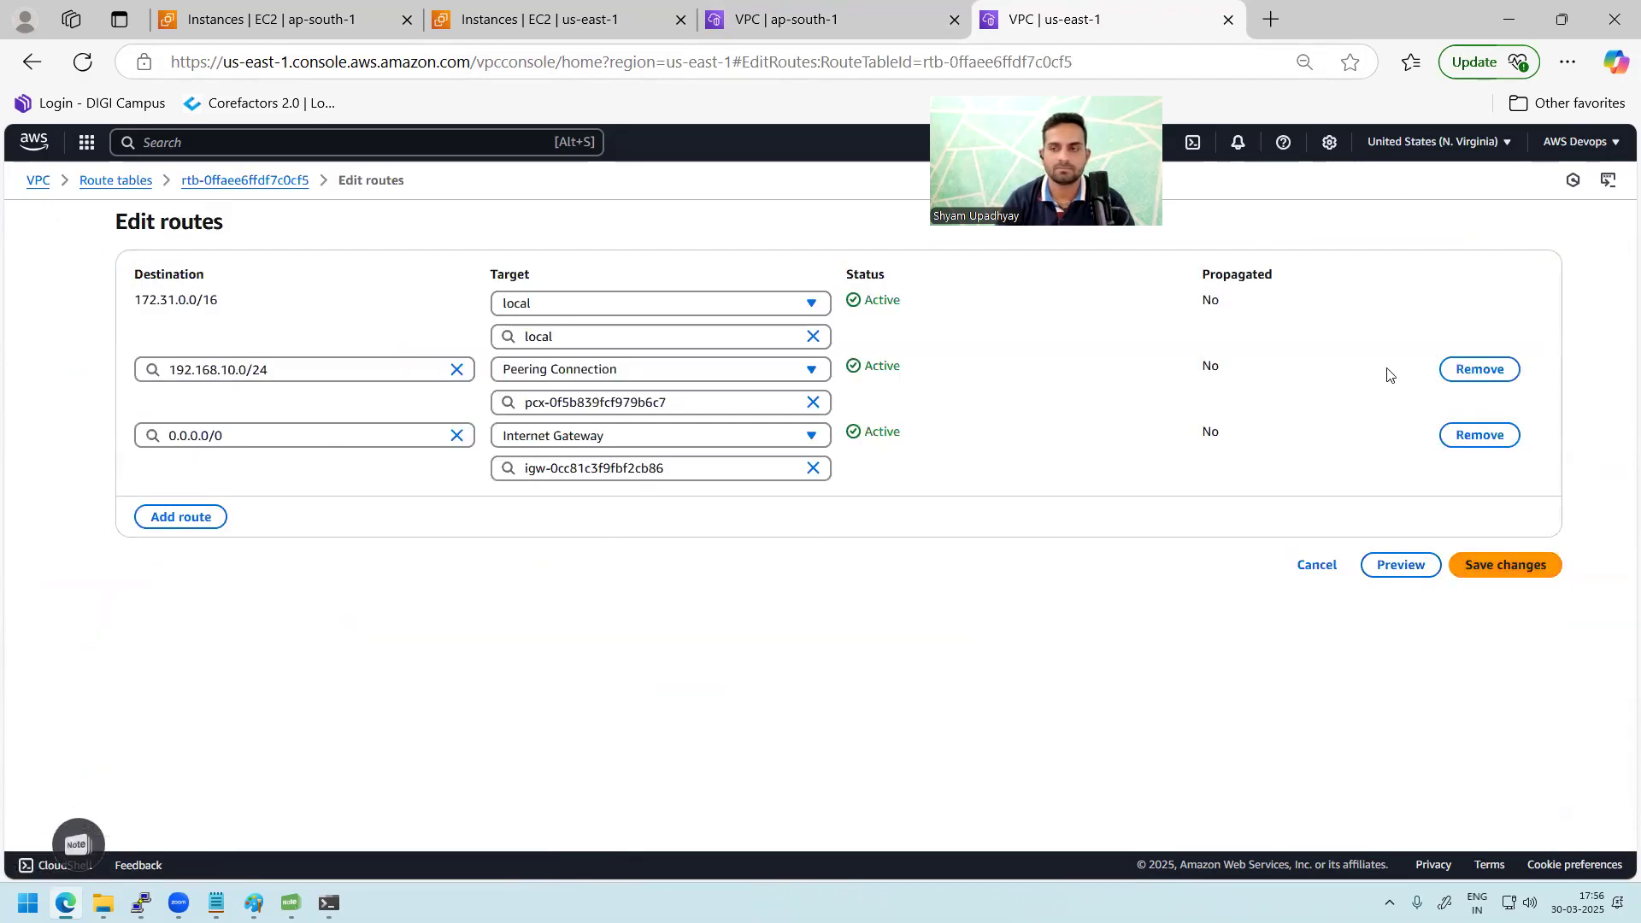
click(1474, 369)
click(1508, 500)
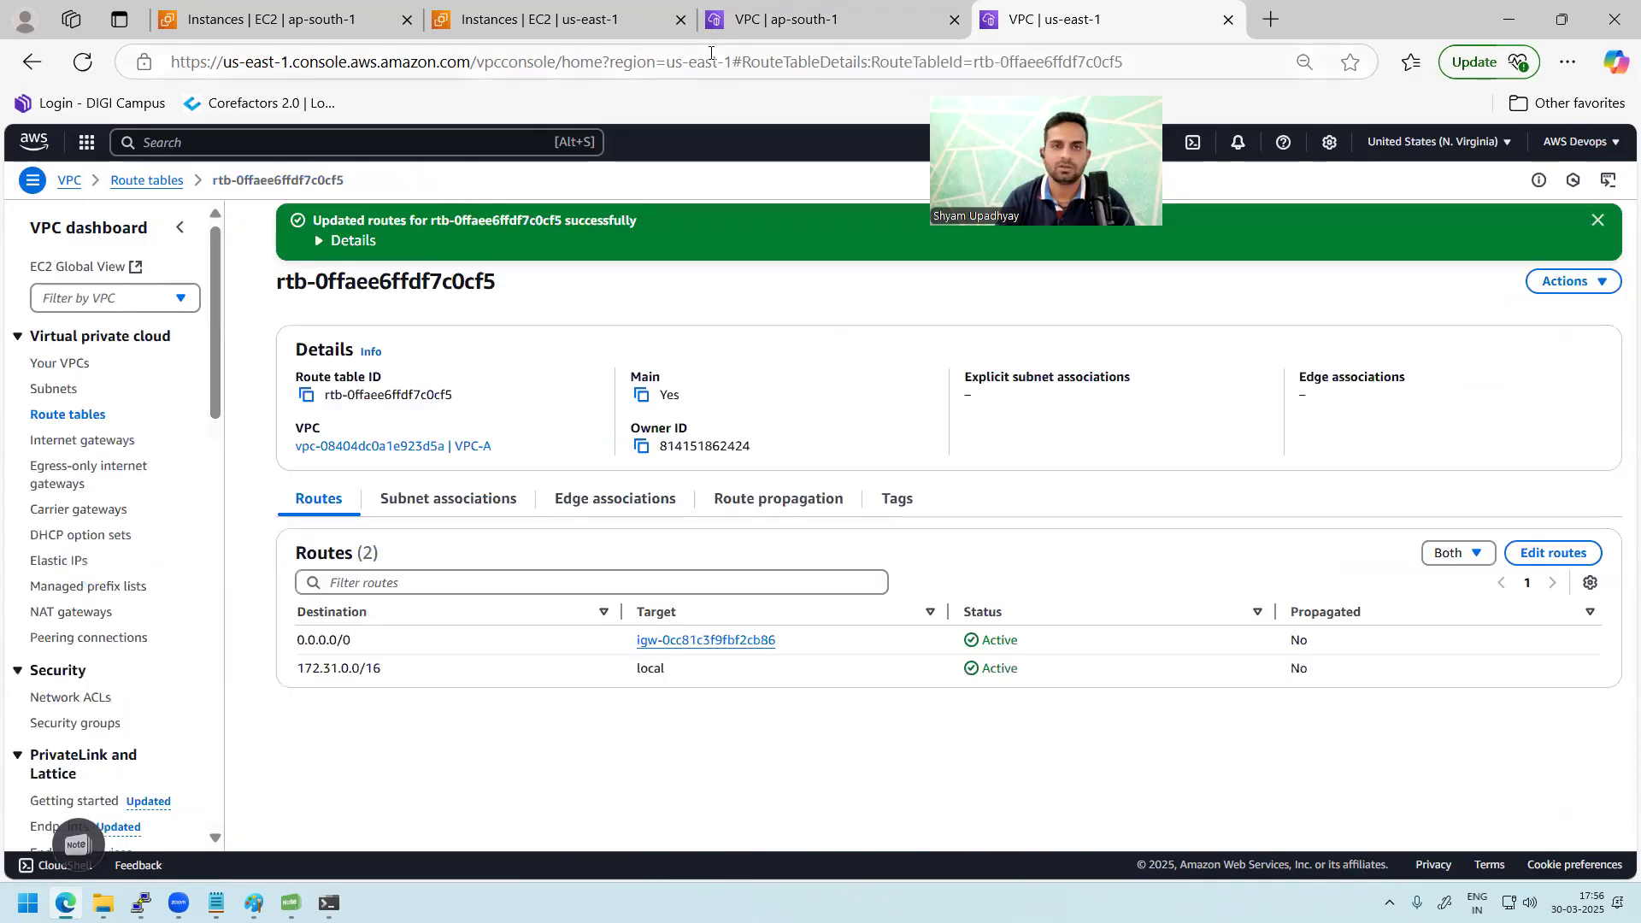
- Switch to the ap-south-1 VPC console and select the Mumbai-to-Virginia peering connection
click(769, 29)
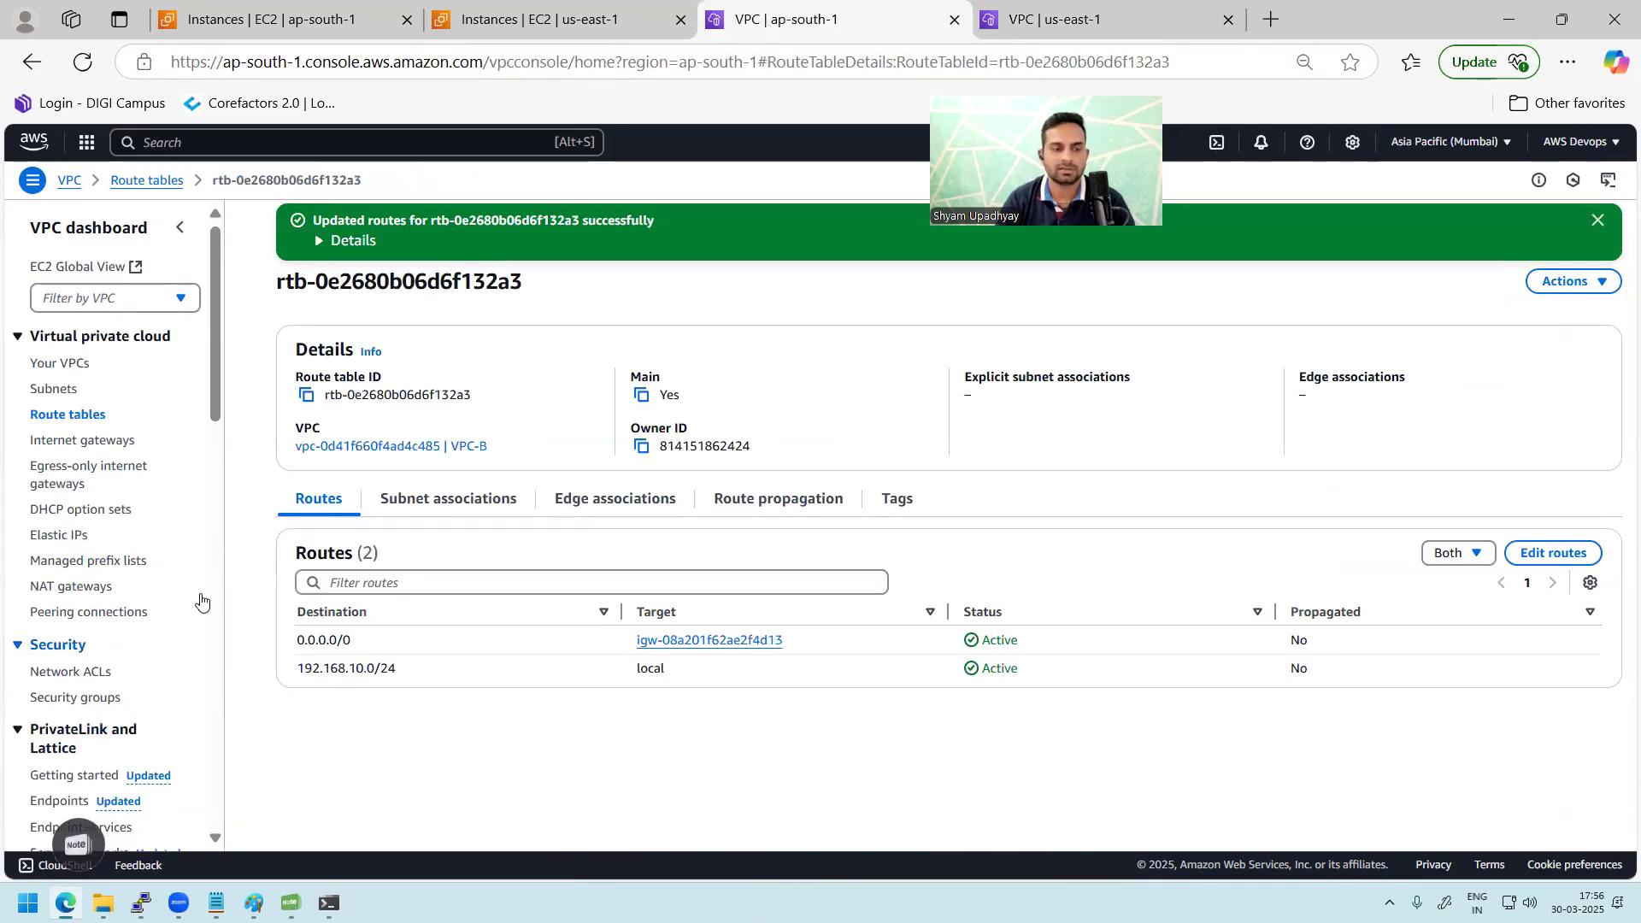
drag(219, 412, 220, 534)
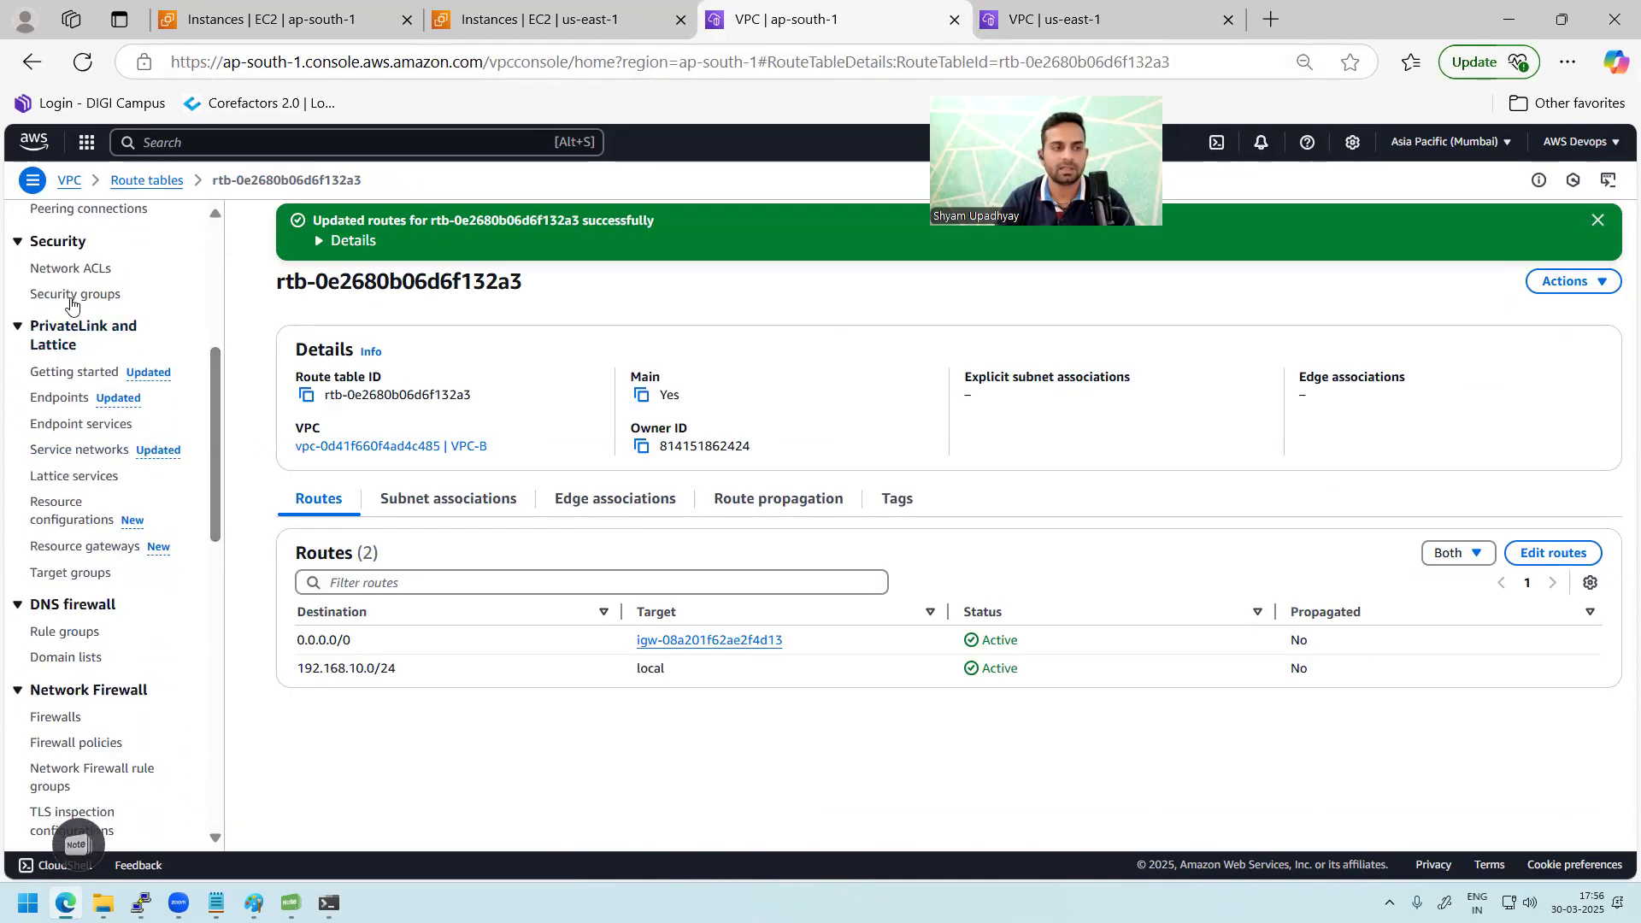
drag(214, 383, 215, 314)
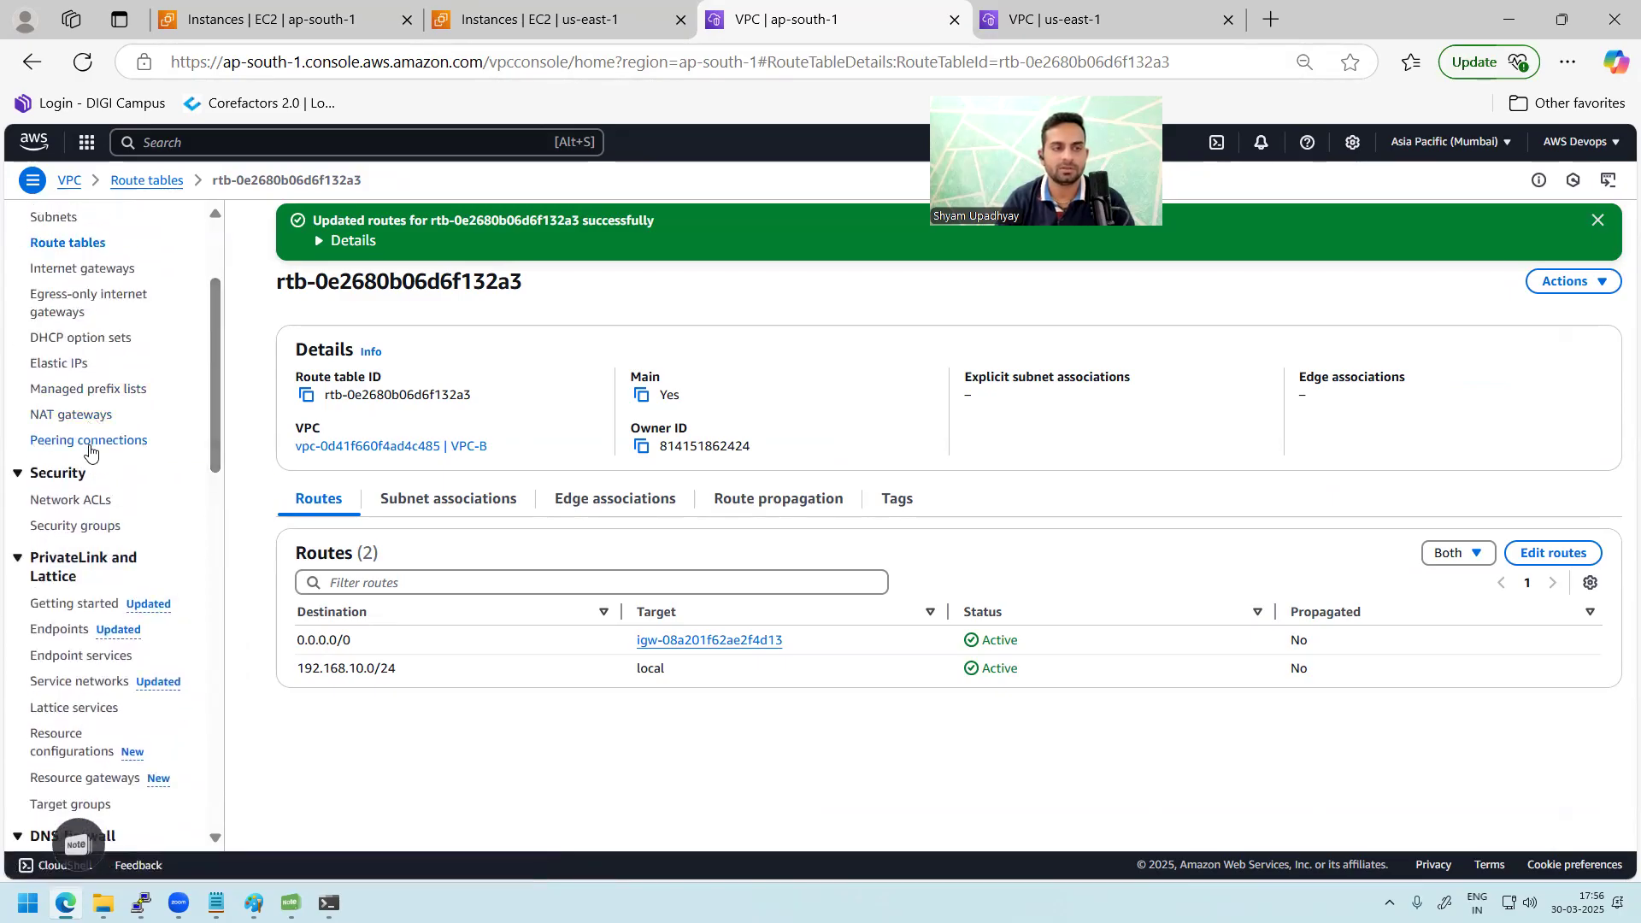
click(92, 440)
click(263, 312)
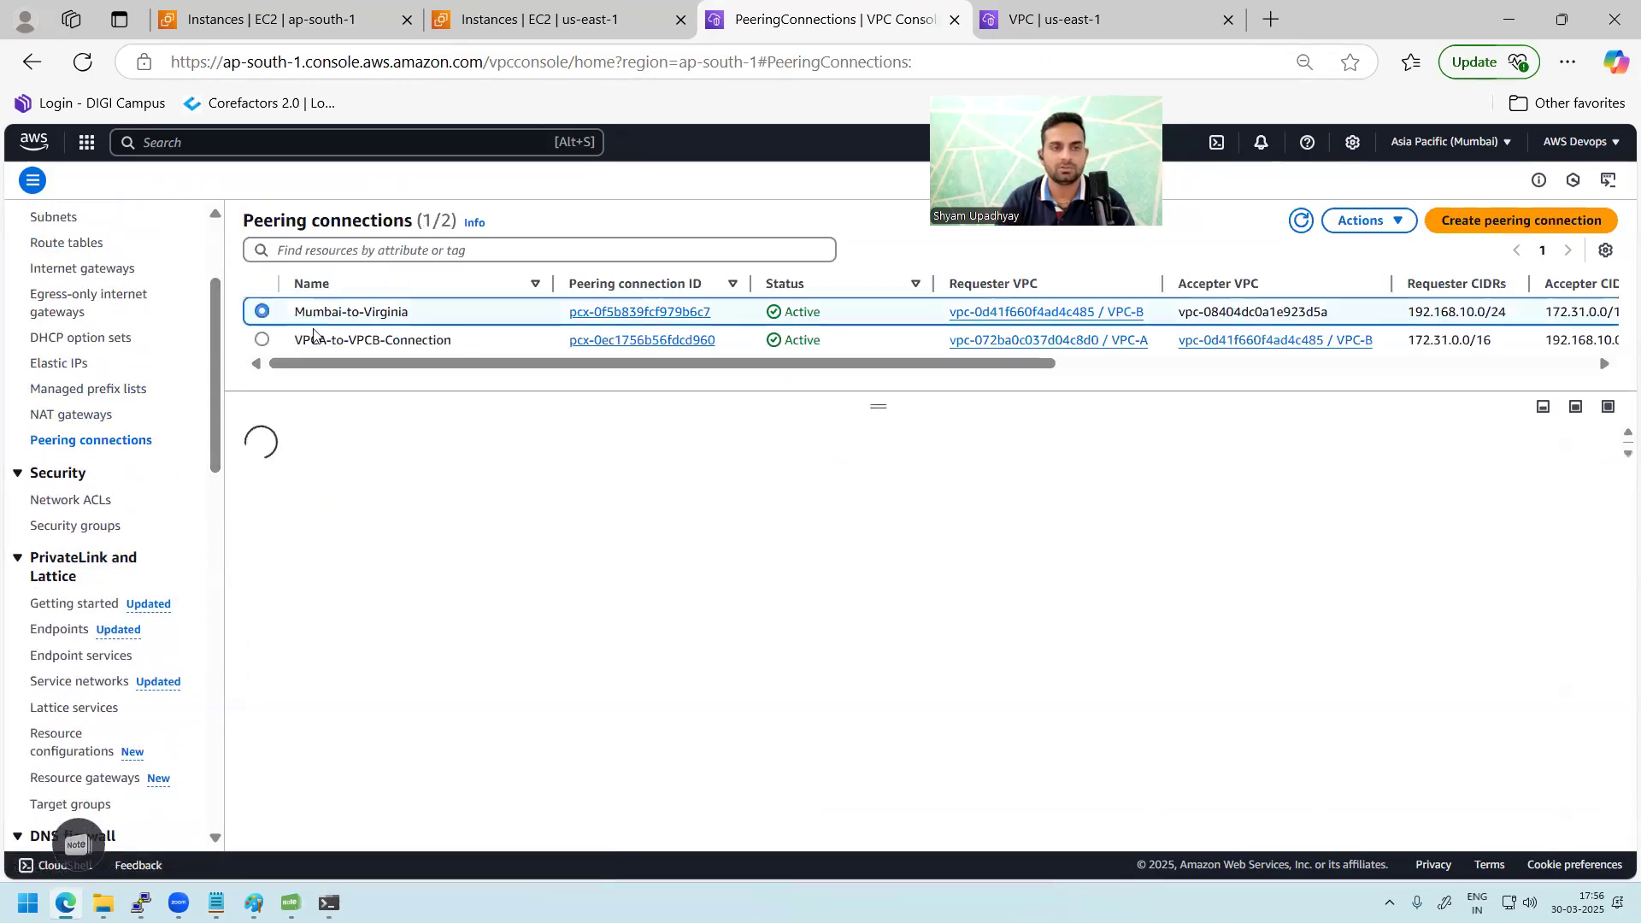
click(1439, 222)
scroll(1619, 811, down, 2)
click(1324, 816)
- Delete the Mumbai-to-Virginia peering connection, confirming with "delete", and select VPCA-to-VPCB-Connection
click(1368, 220)
click(1377, 387)
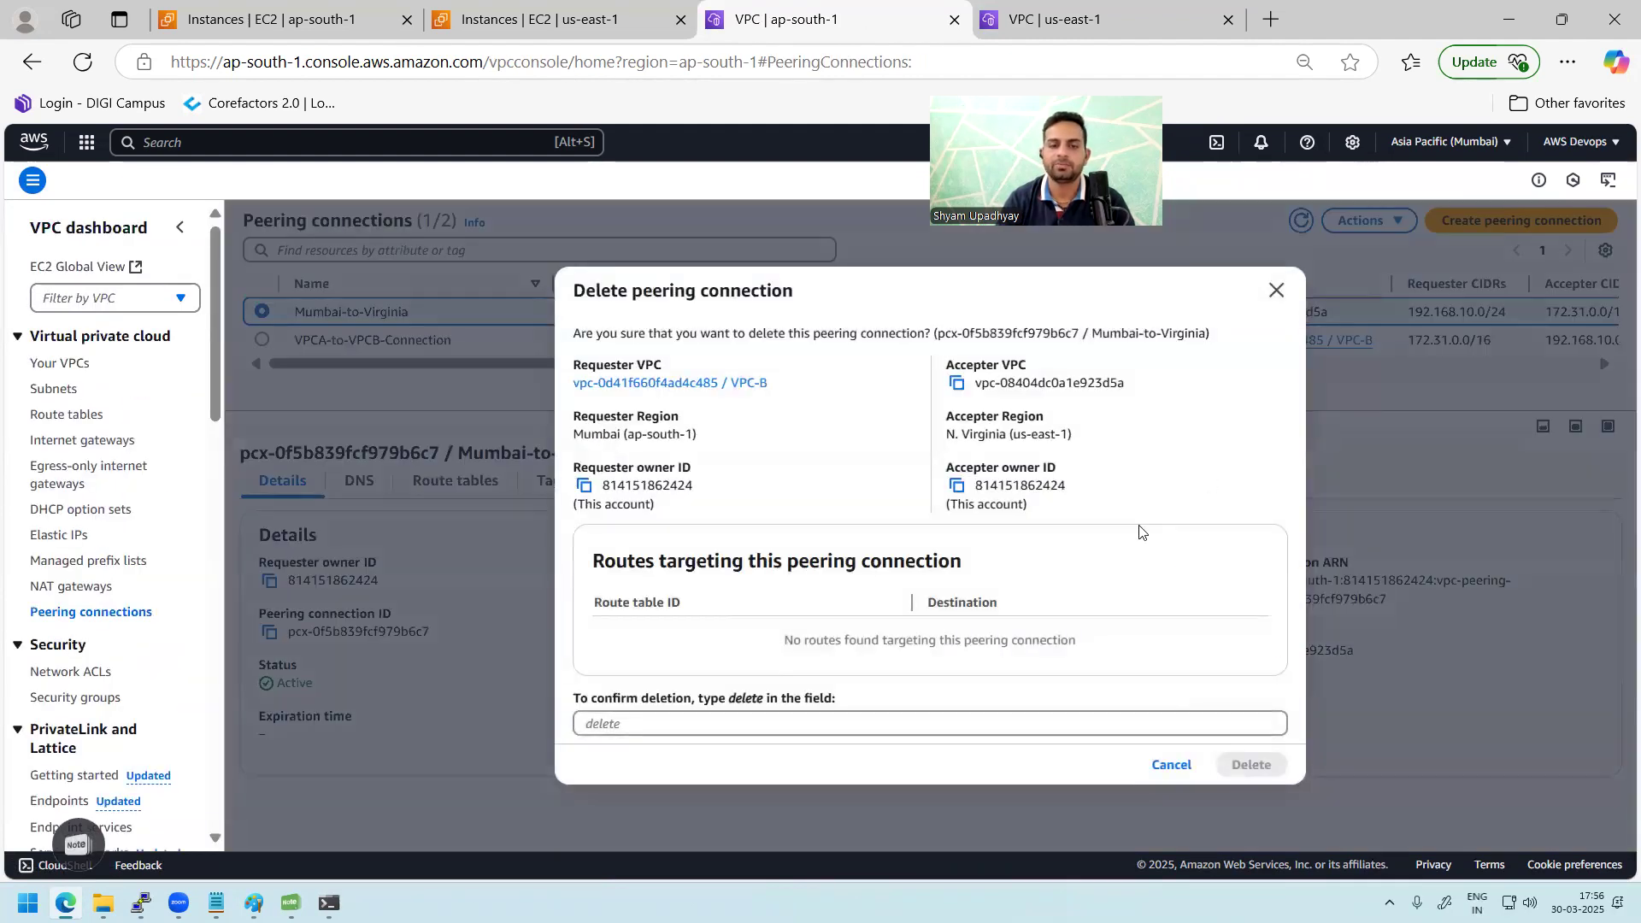
click(705, 720)
text(del)
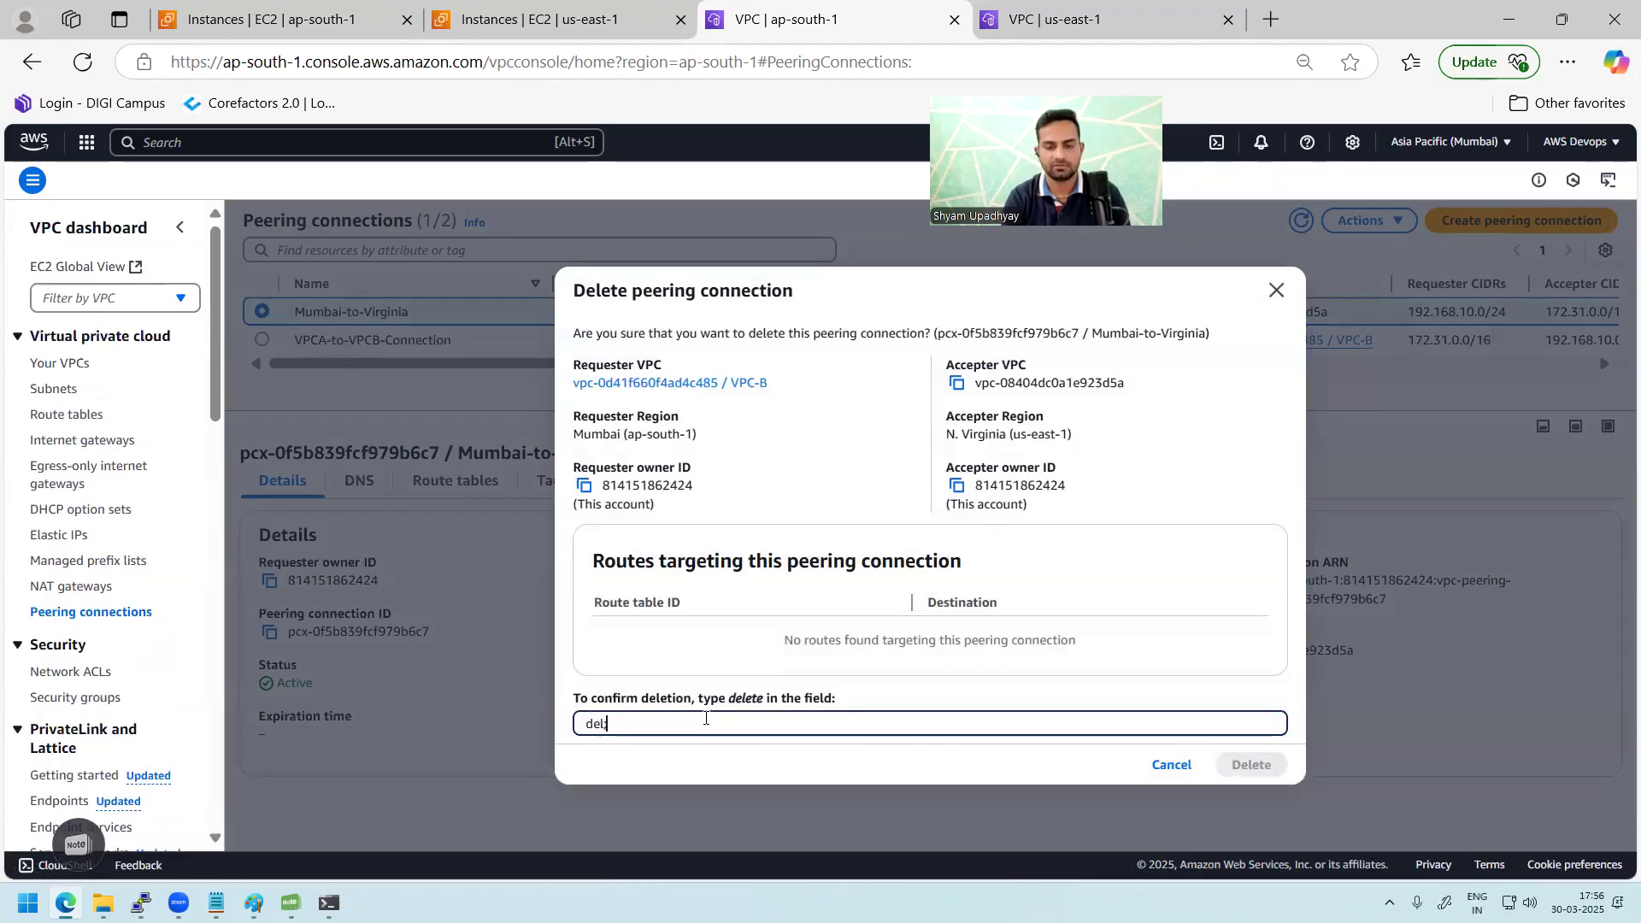
text(ete)
click(1247, 764)
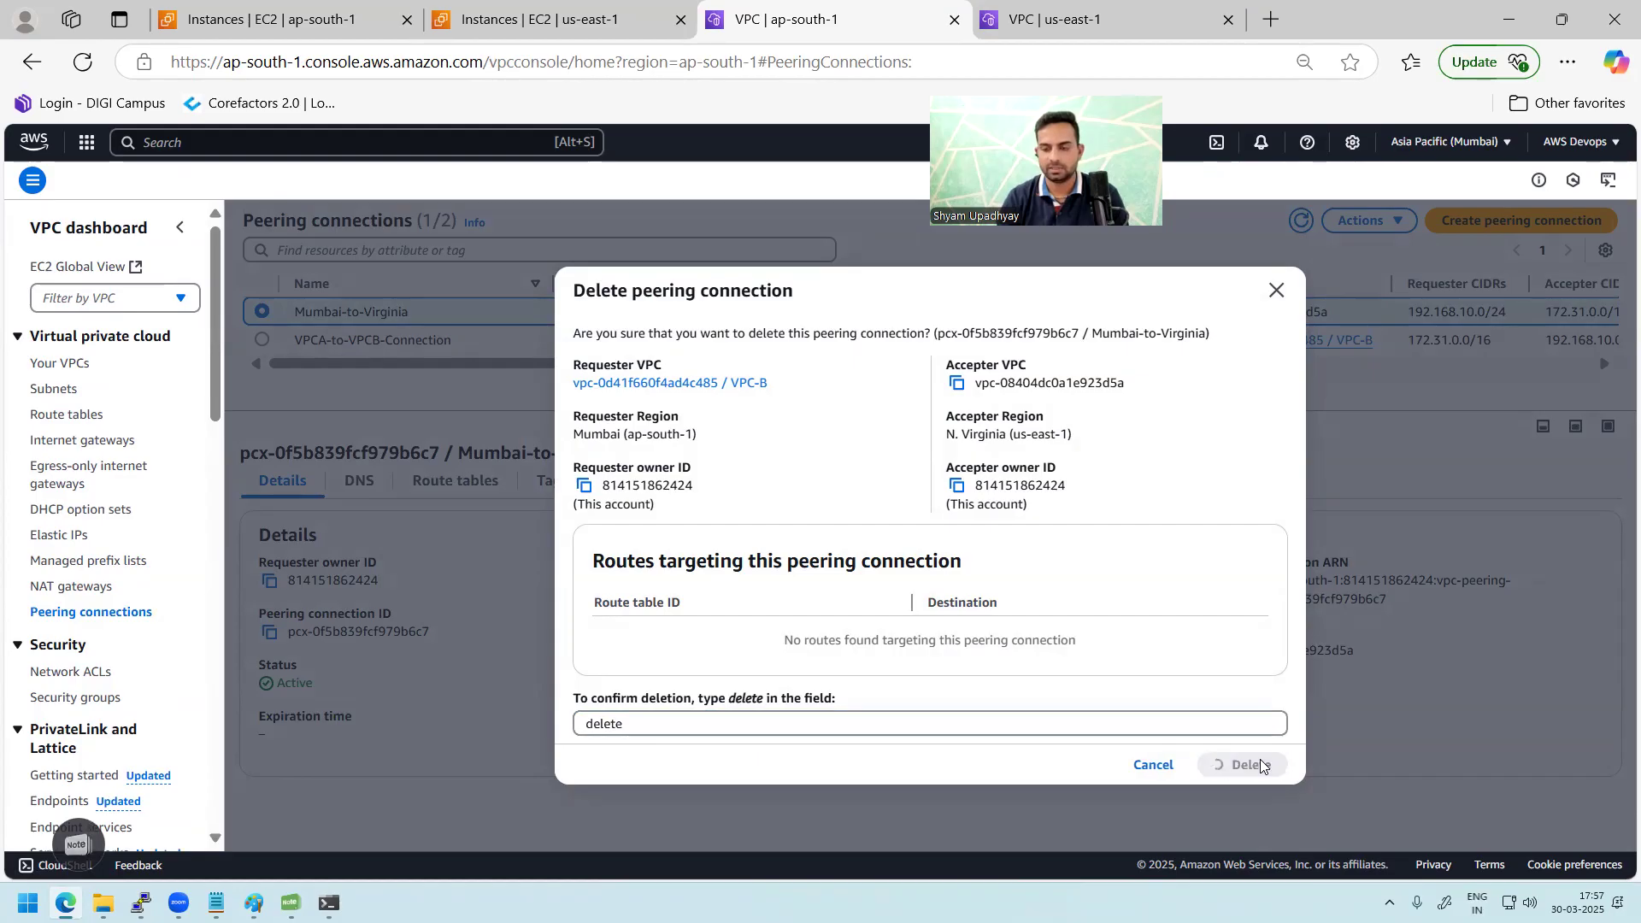
click(517, 401)
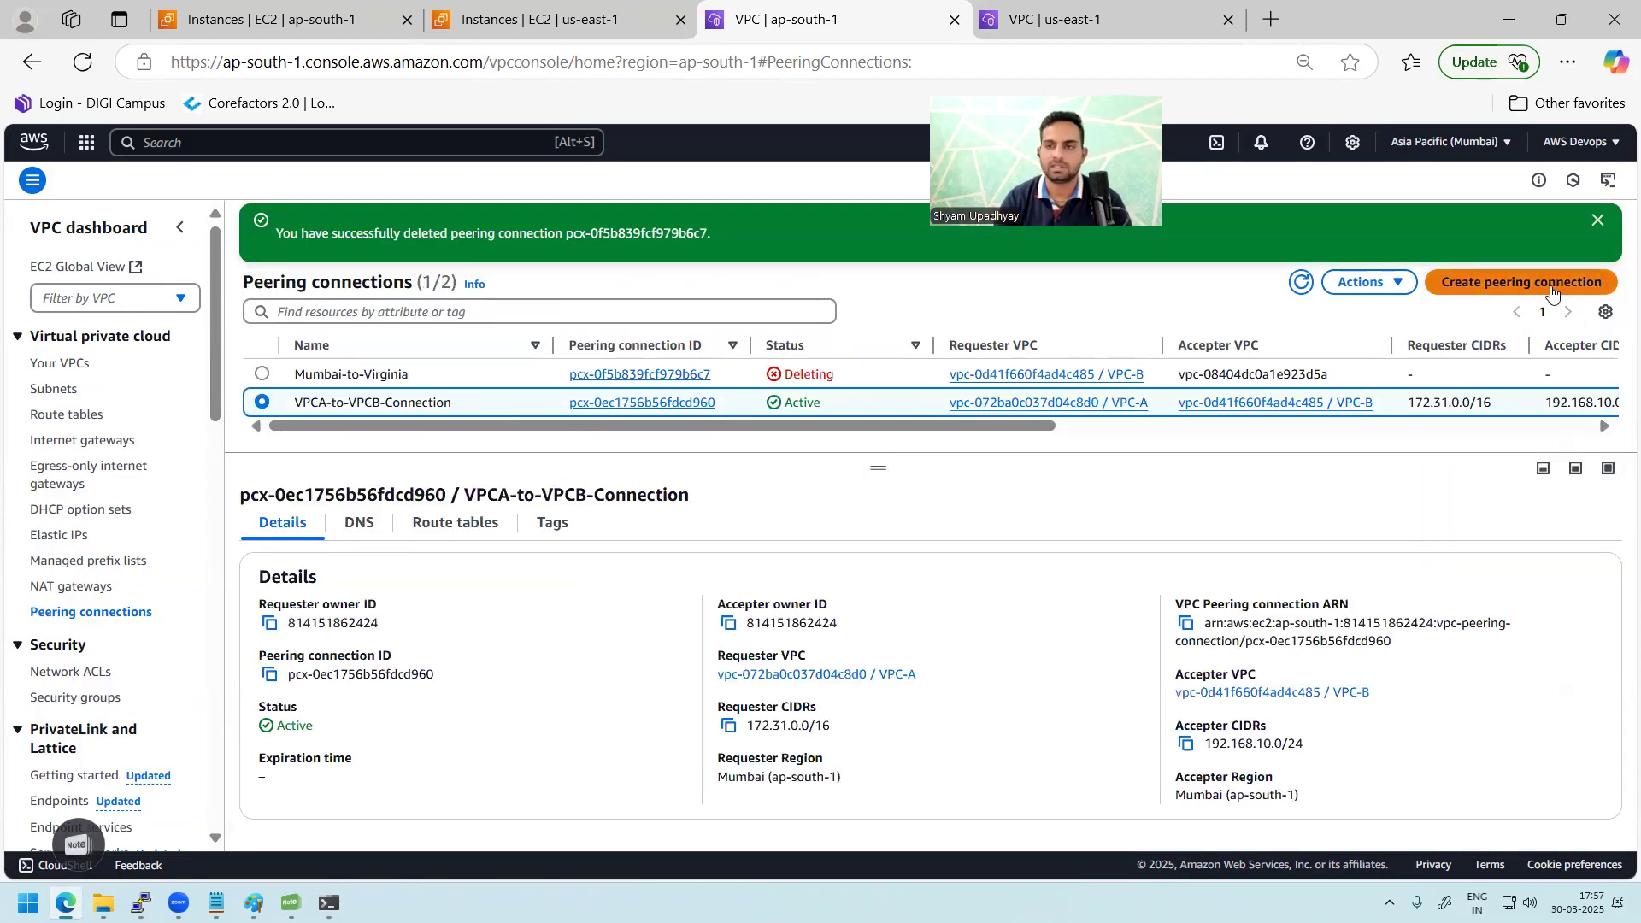
click(1510, 283)
scroll(1607, 795, down, 3)
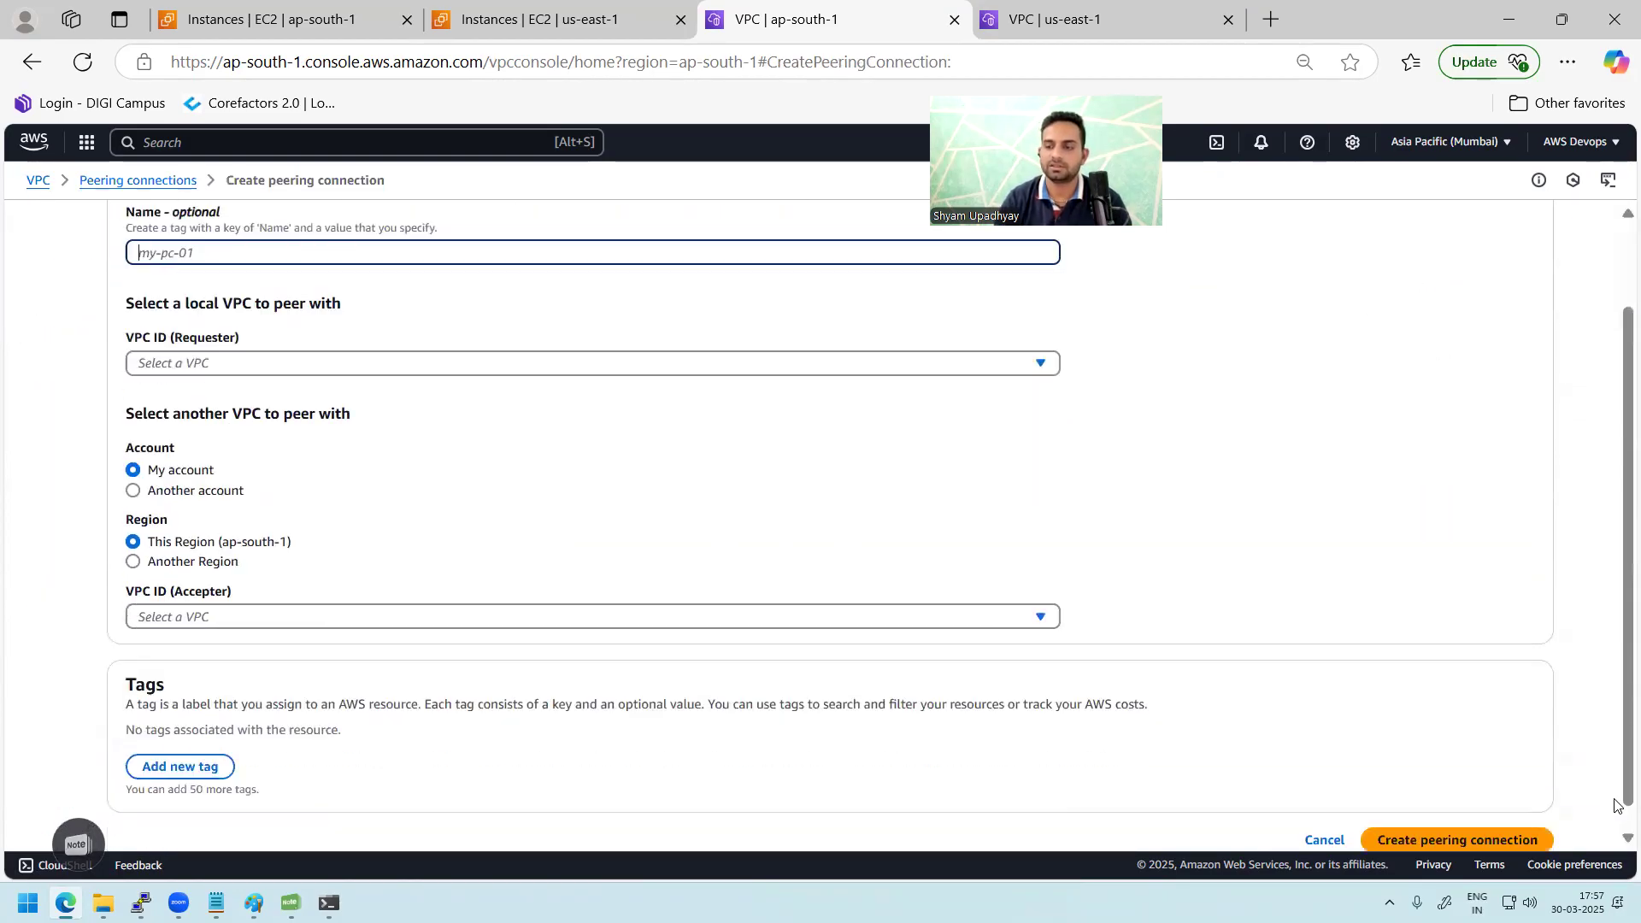
click(1324, 816)
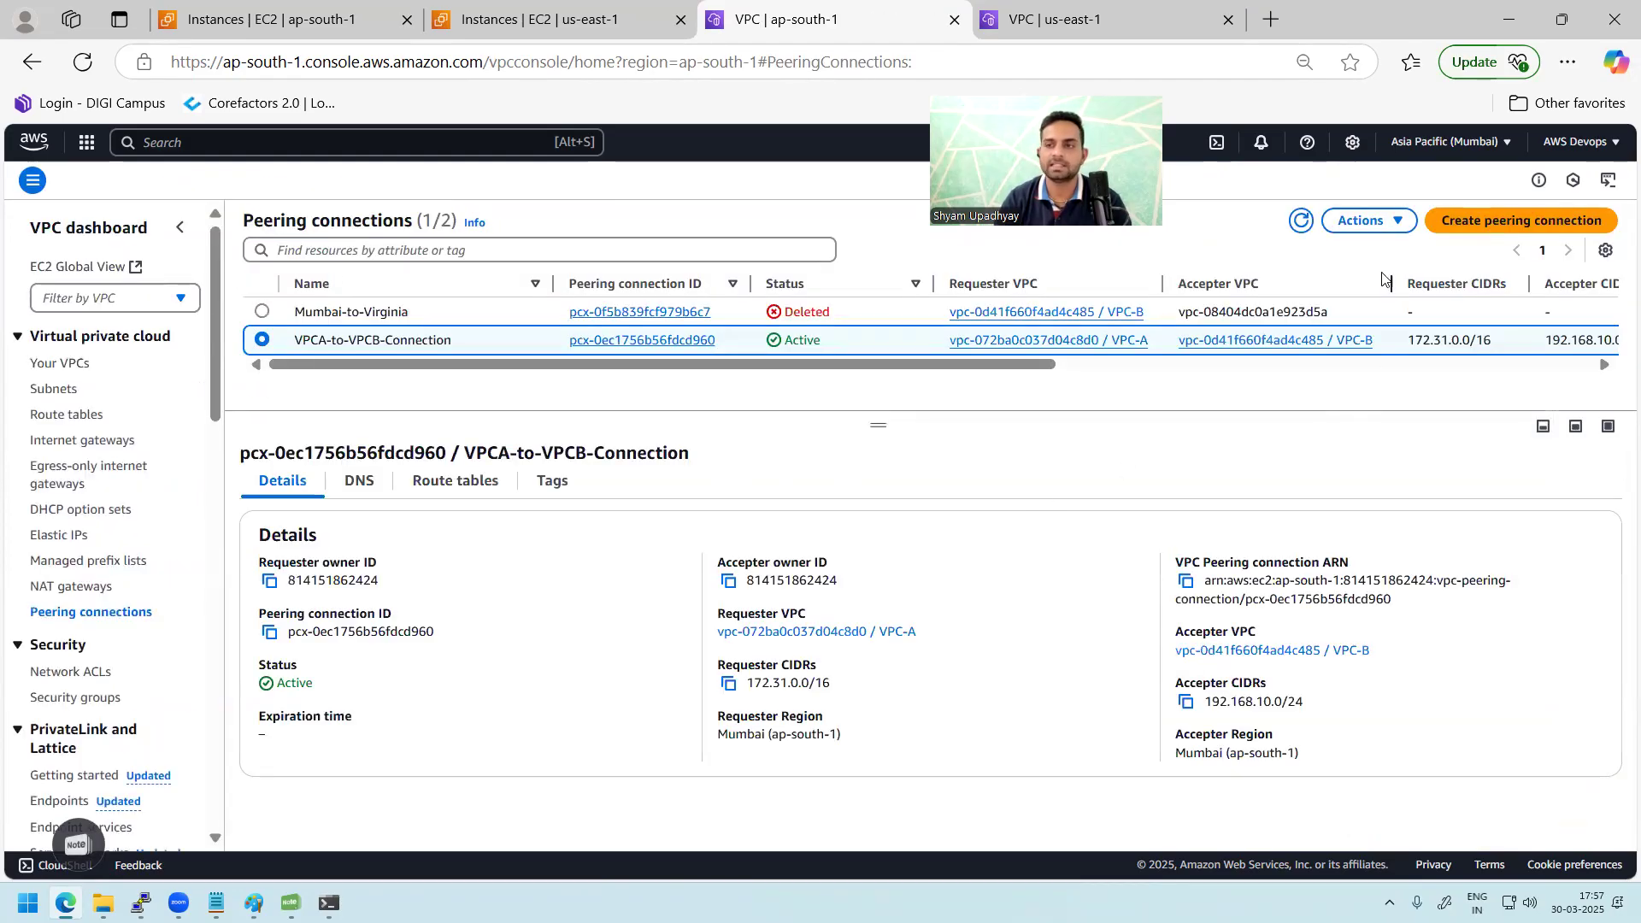
- Delete VPCA-to-VPCB-Connection together with its related route table entries, confirming with "delete", and refresh the peering connections list
click(1378, 222)
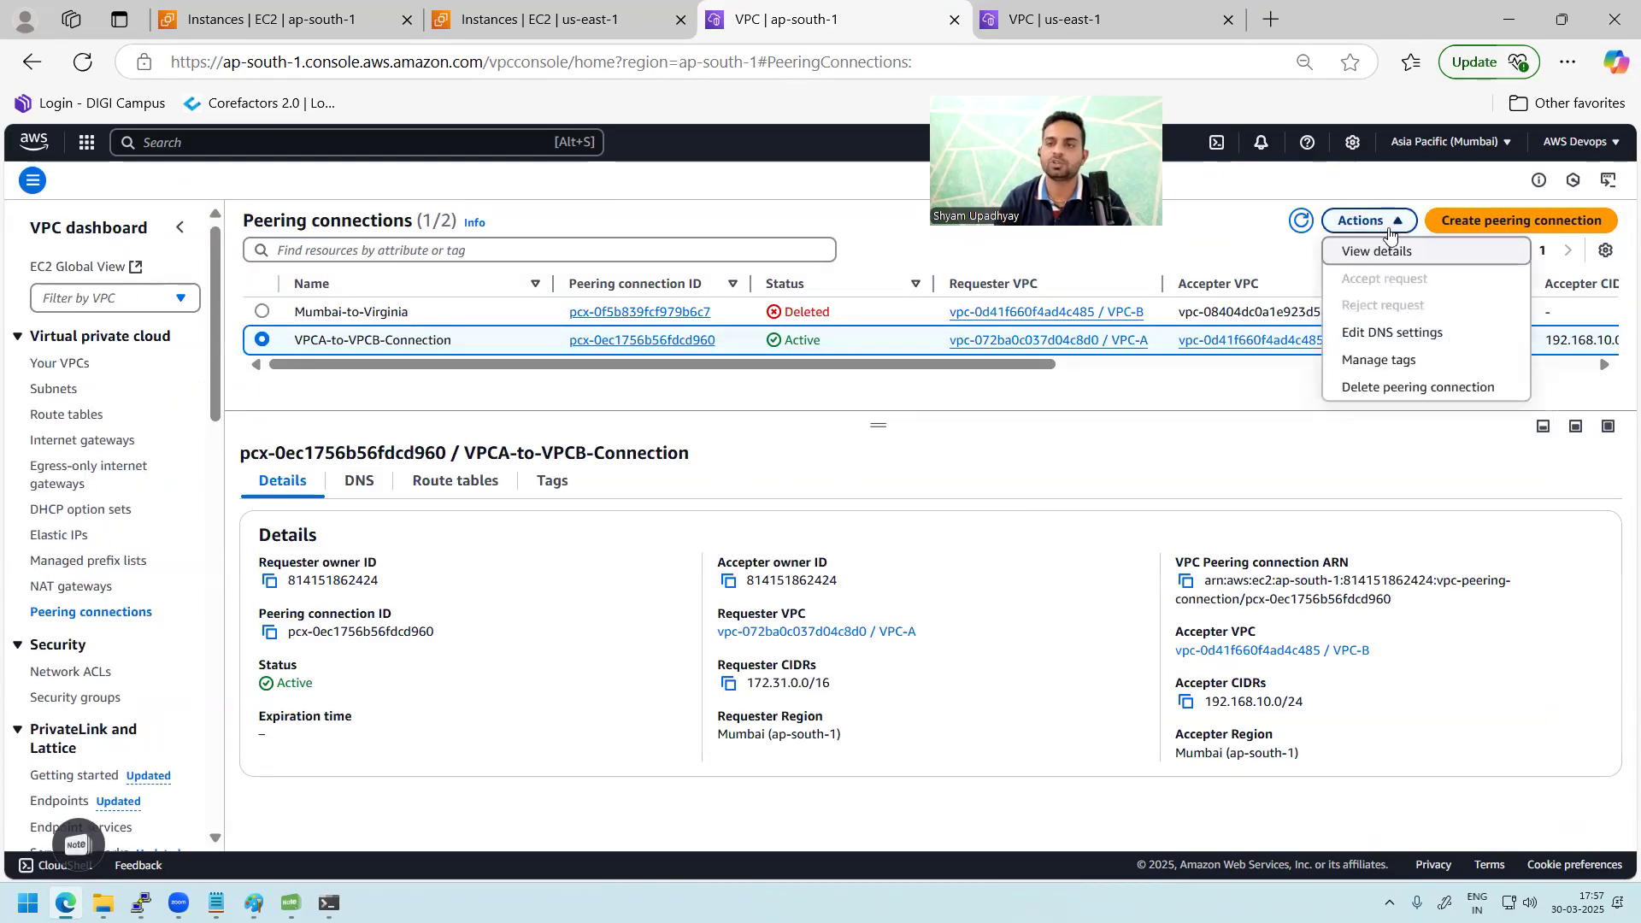
click(1416, 390)
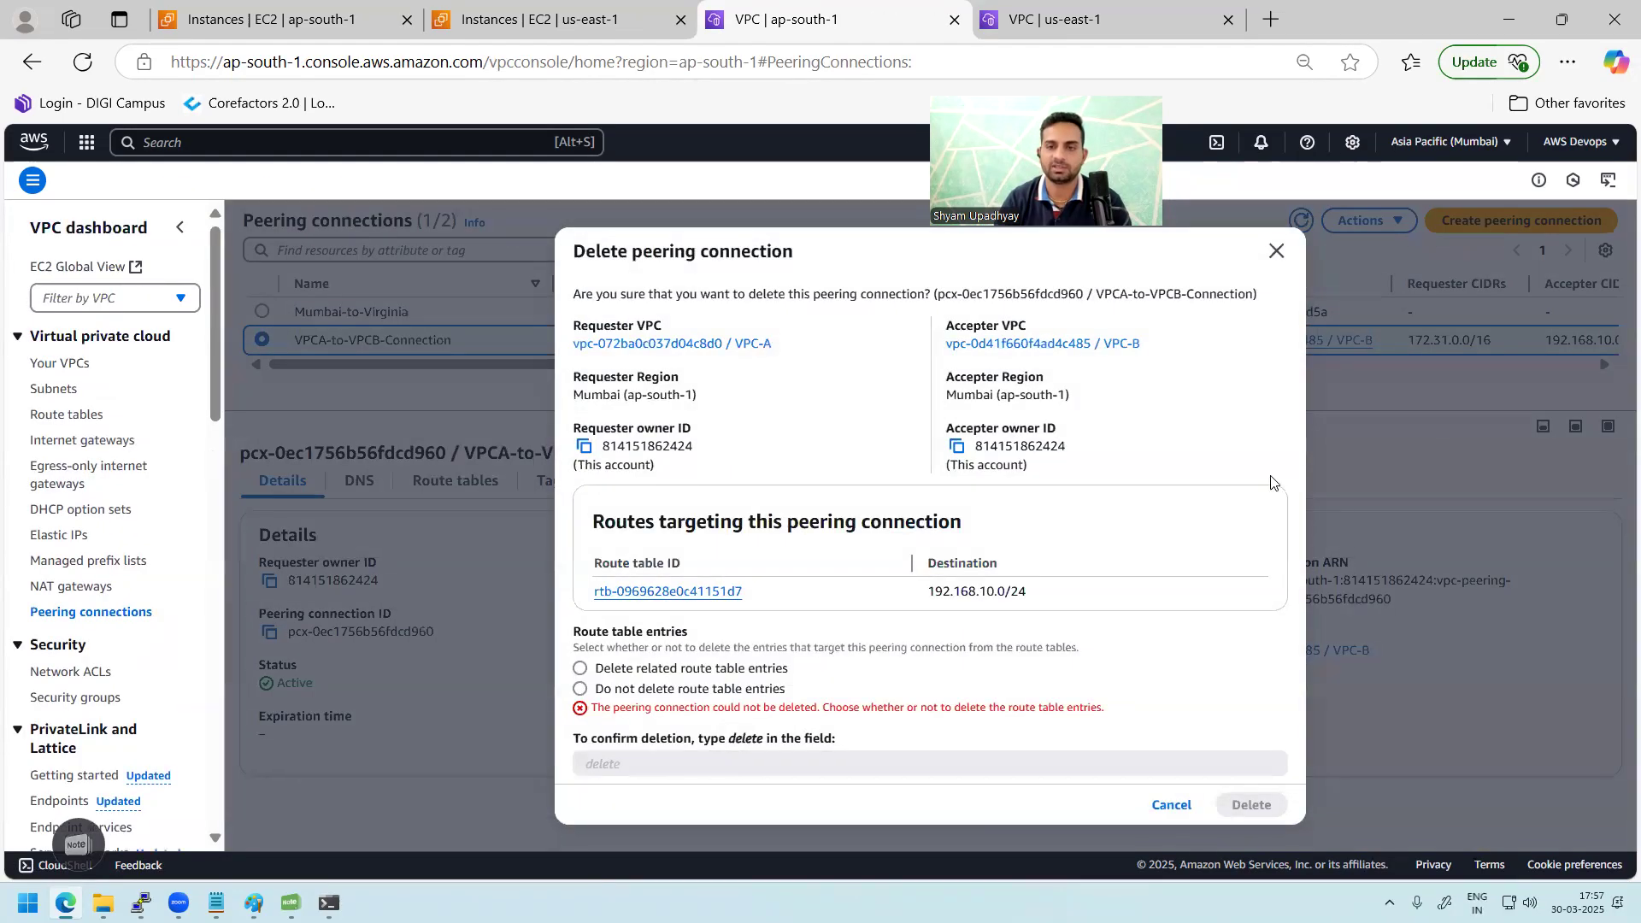
click(643, 675)
click(709, 751)
text(delete)
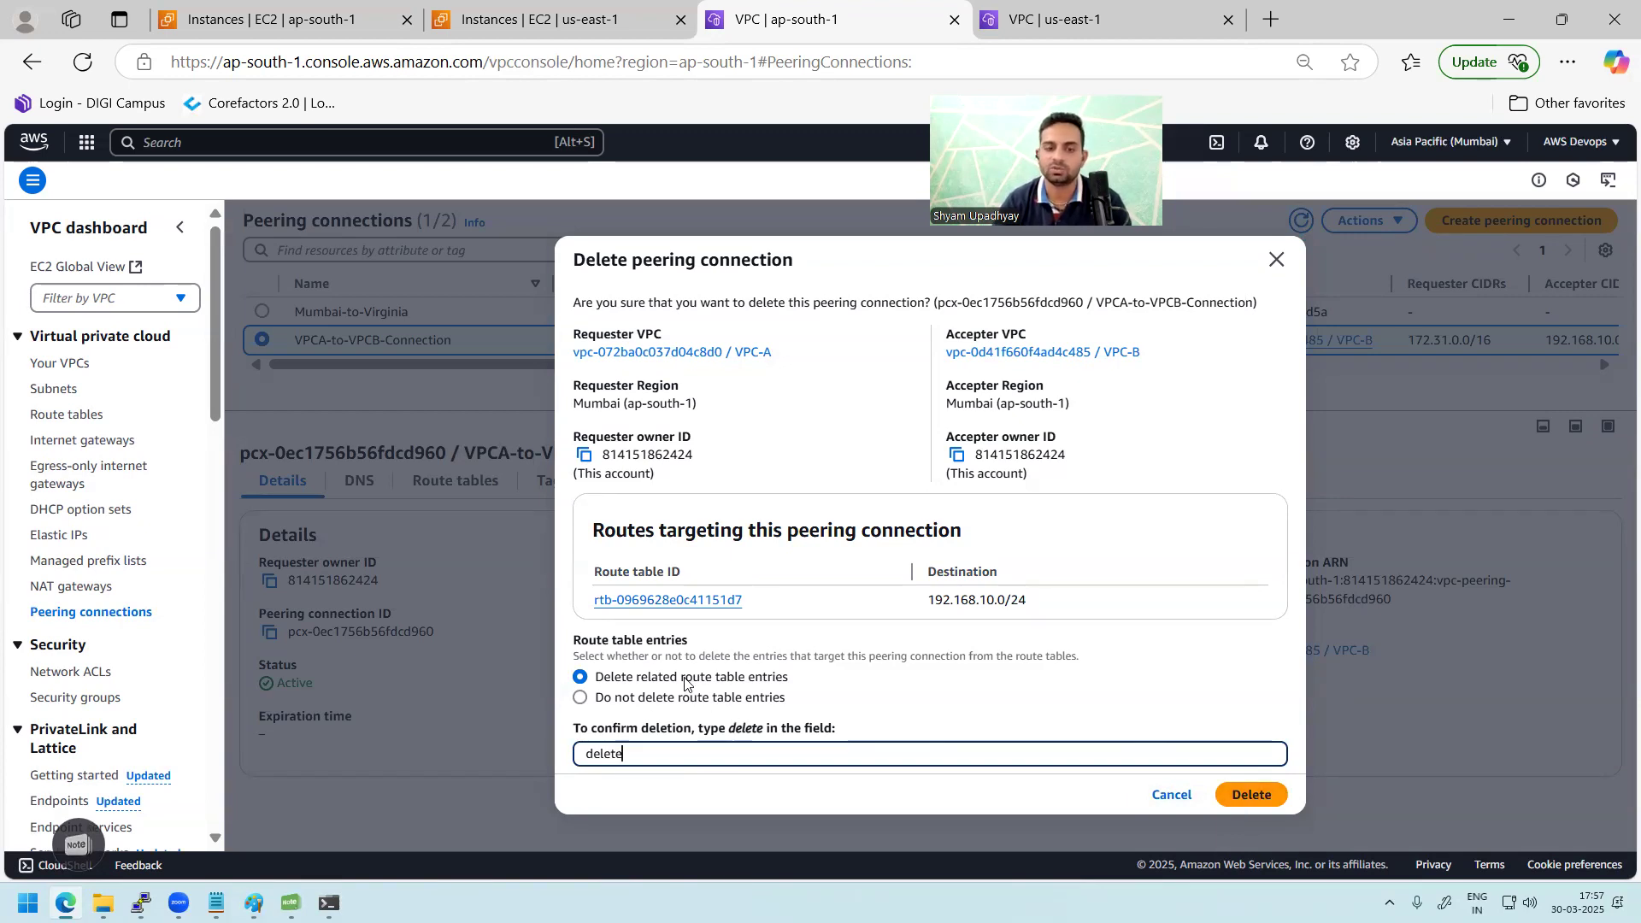
click(1263, 792)
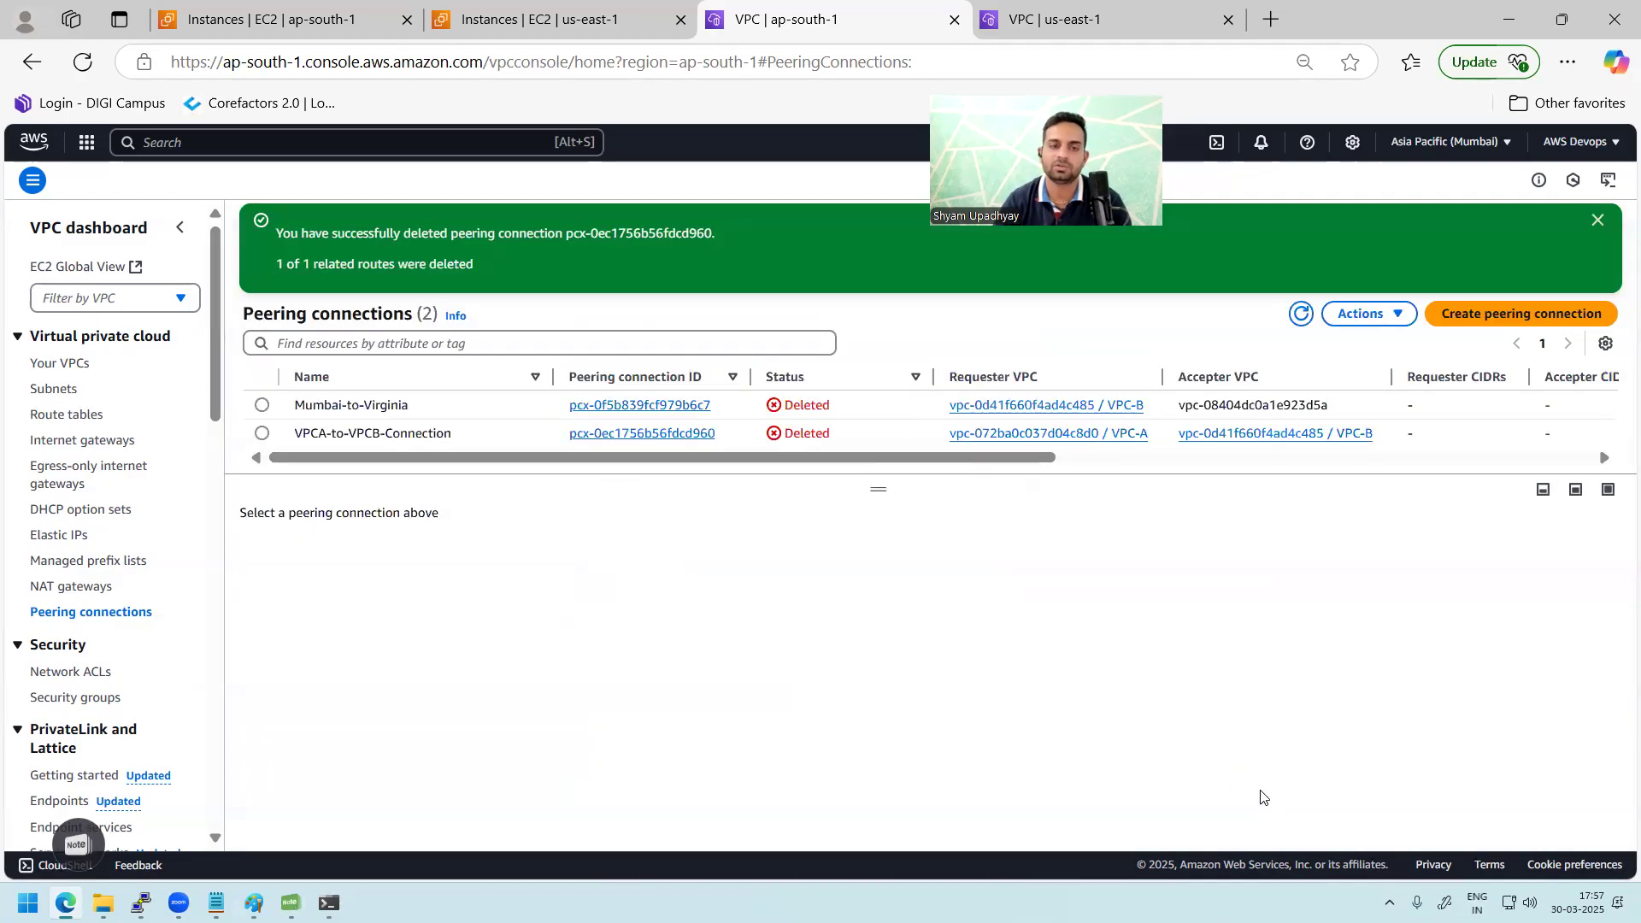
click(1300, 314)
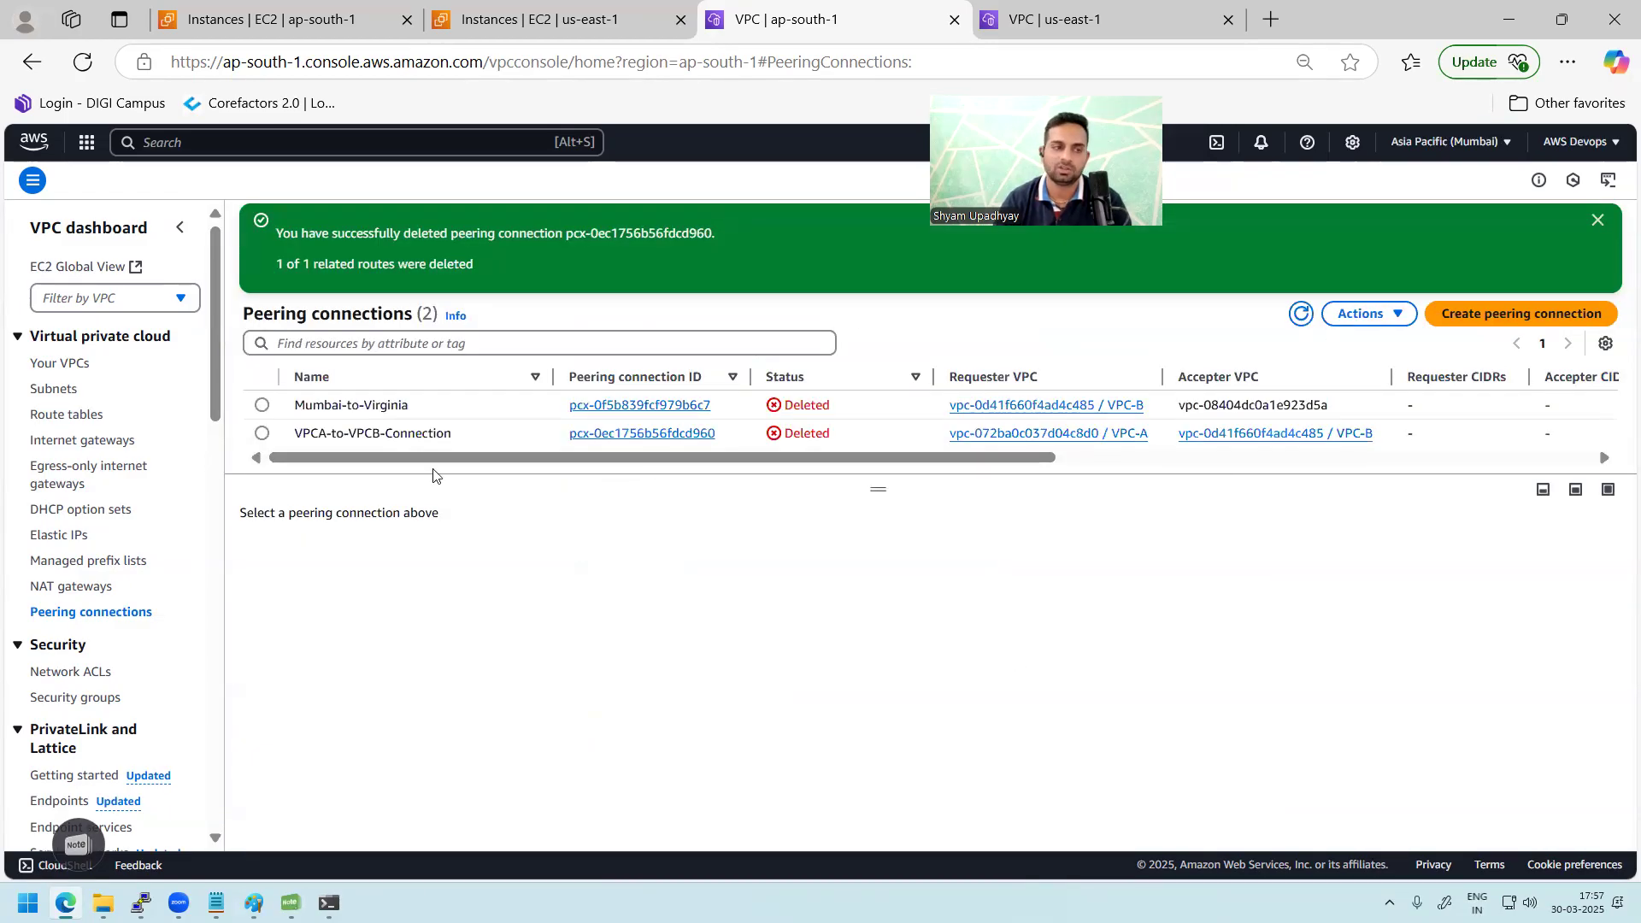
- Switch to the us-east-1 EC2 instances and terminate the Server1-VPCA instance
click(486, 34)
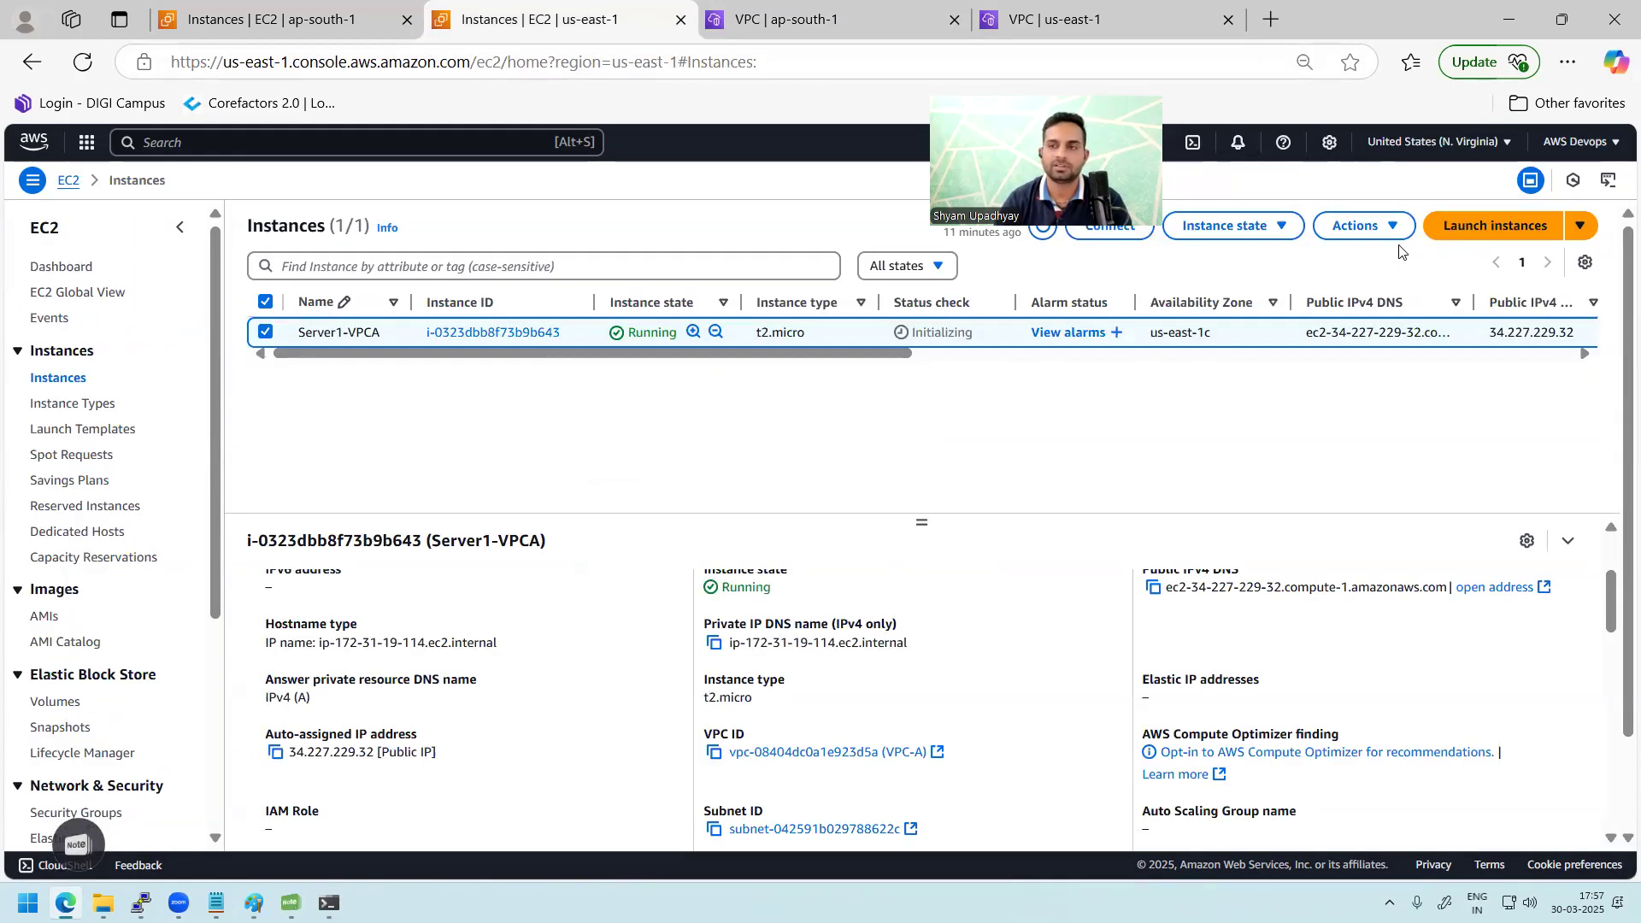
click(1230, 226)
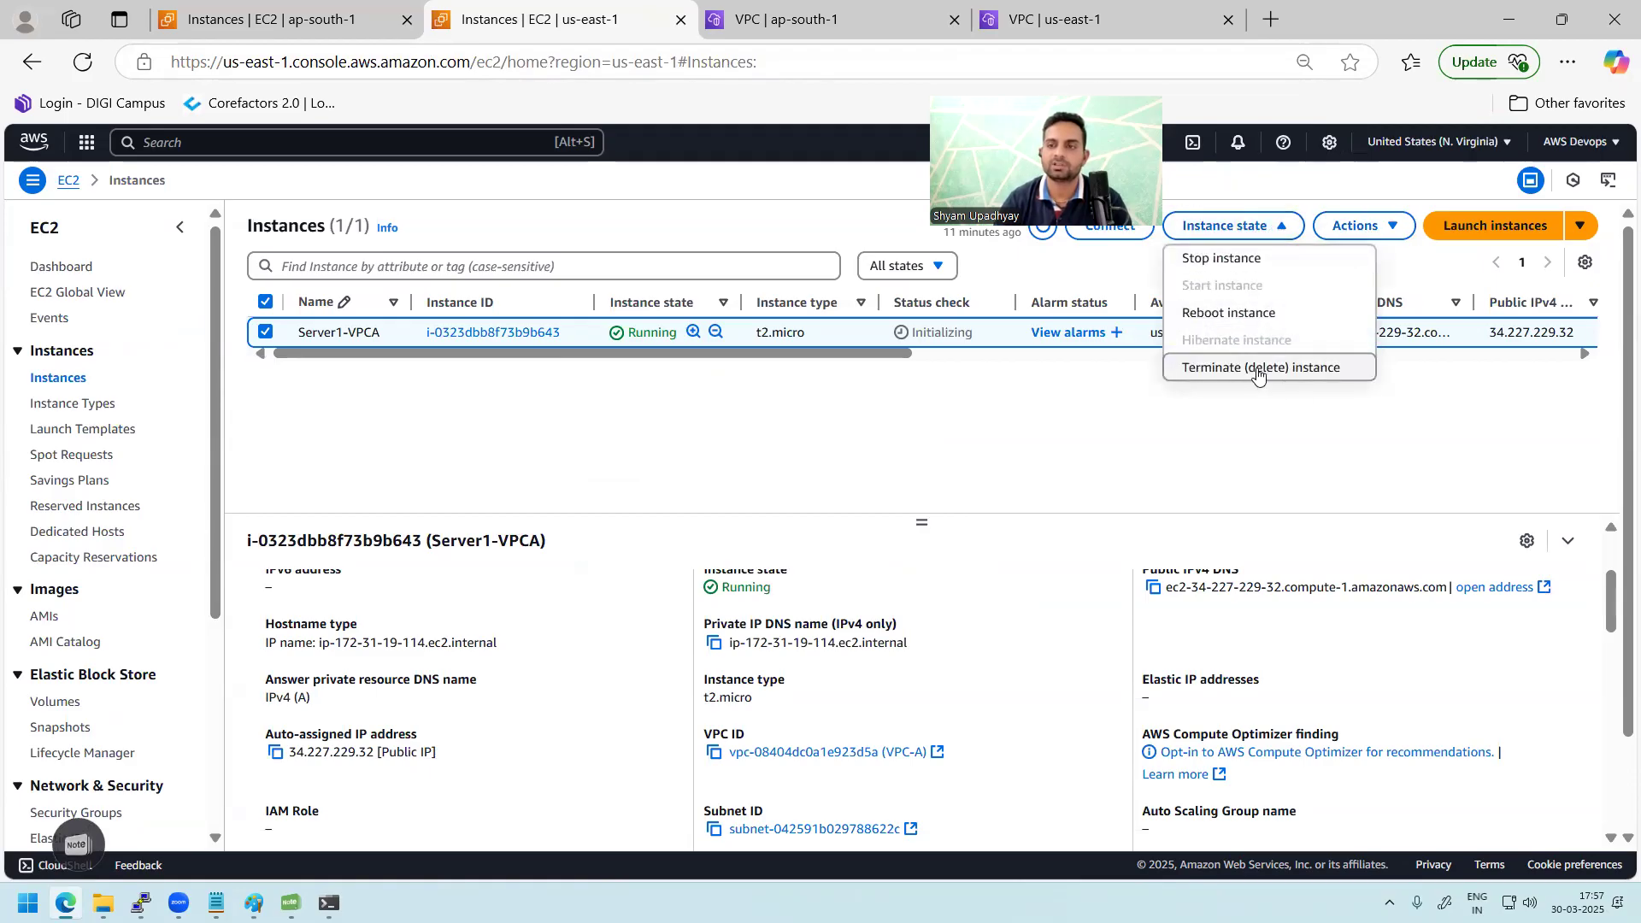
click(1257, 368)
click(1204, 660)
- Switch to the ap-south-1 EC2 instances, terminate the Server1-VPCB instance and dismiss the notification
click(333, 17)
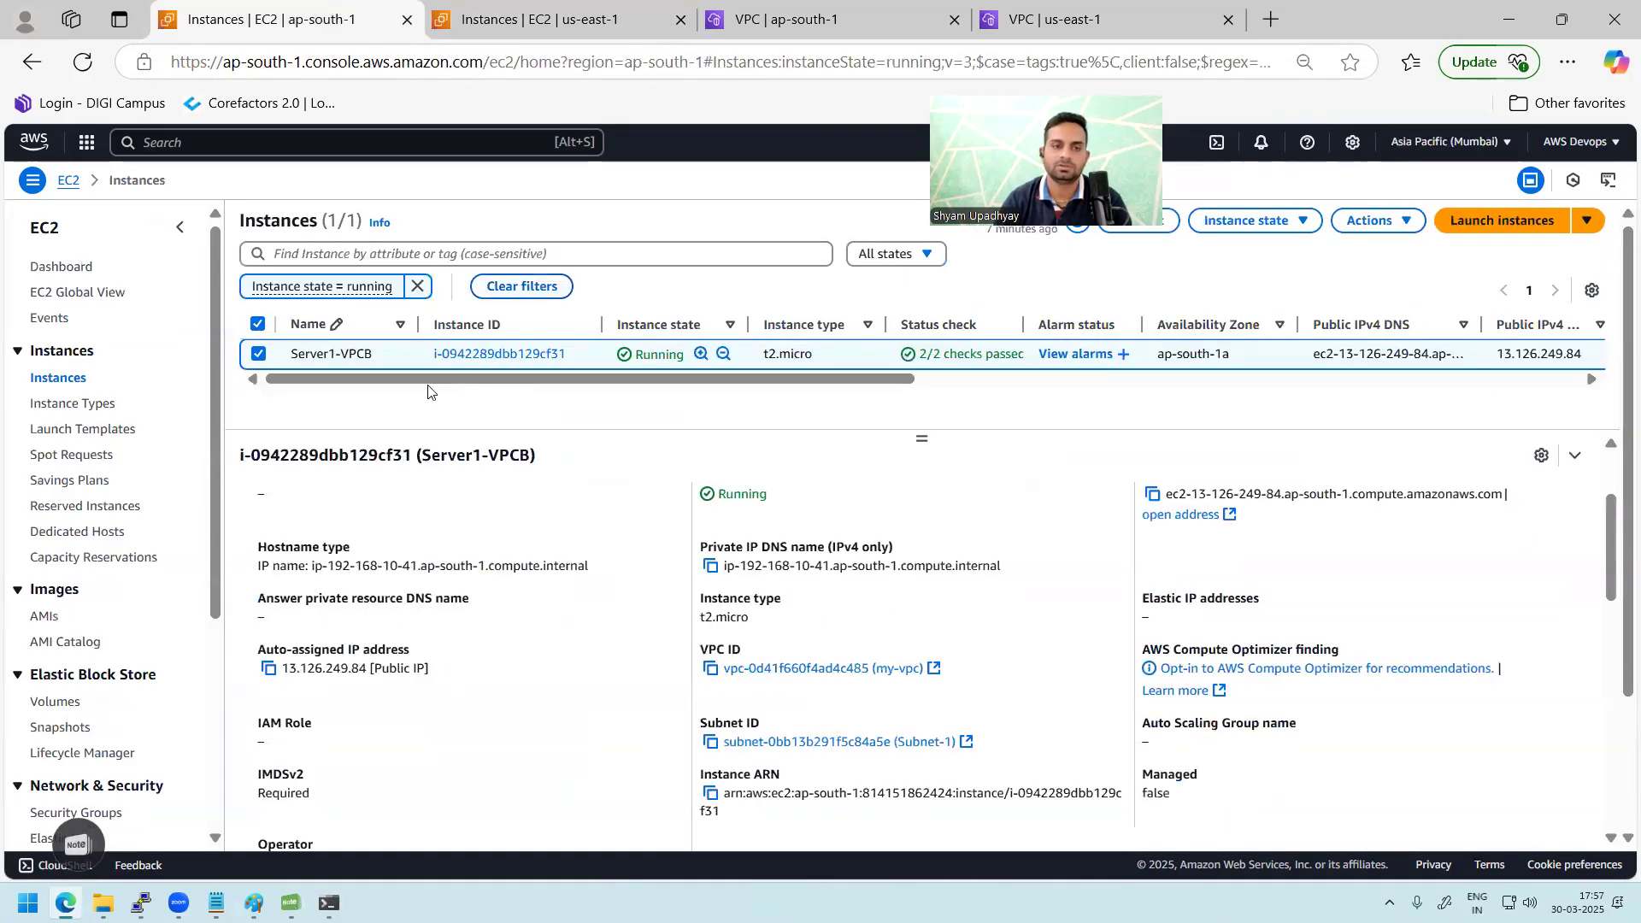
click(1279, 220)
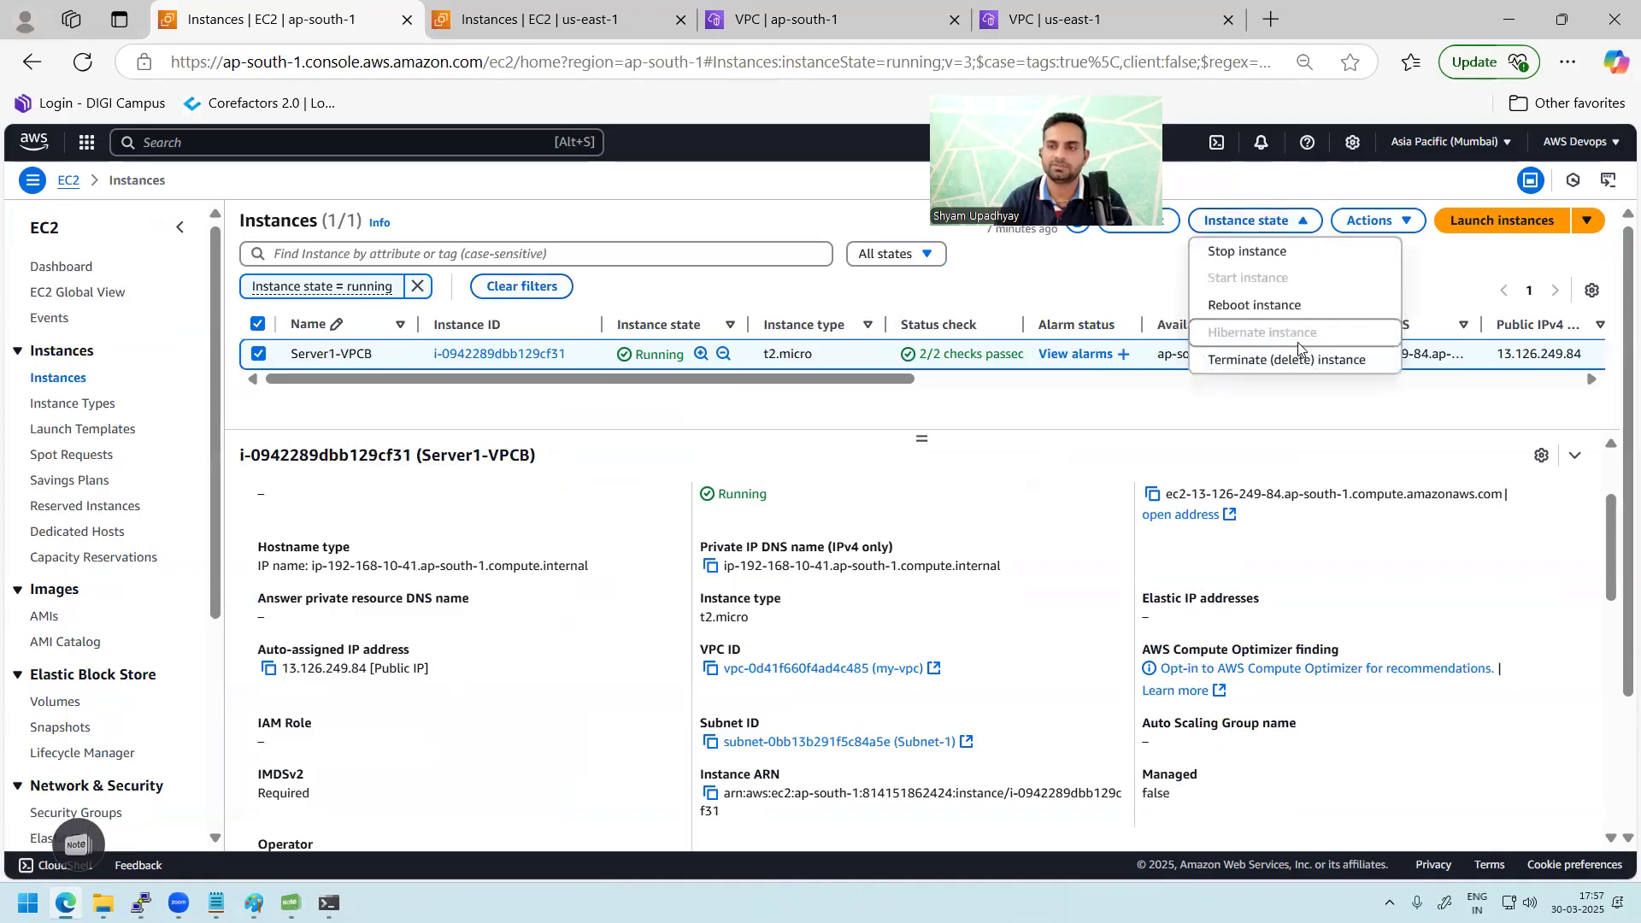
click(1286, 359)
click(1225, 641)
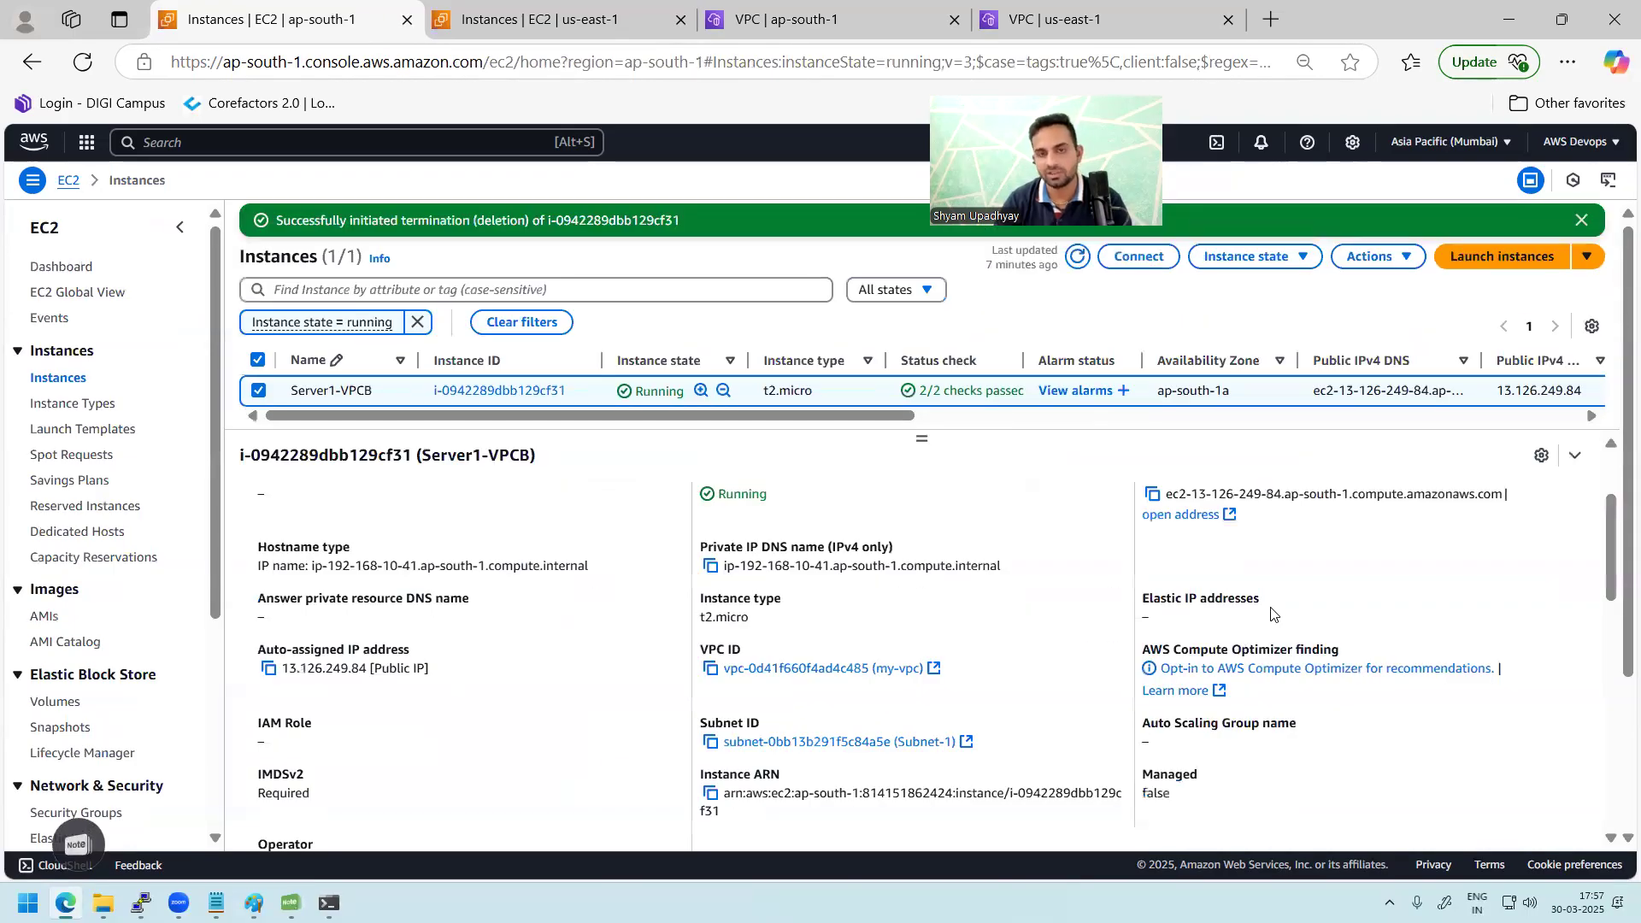
click(1582, 220)
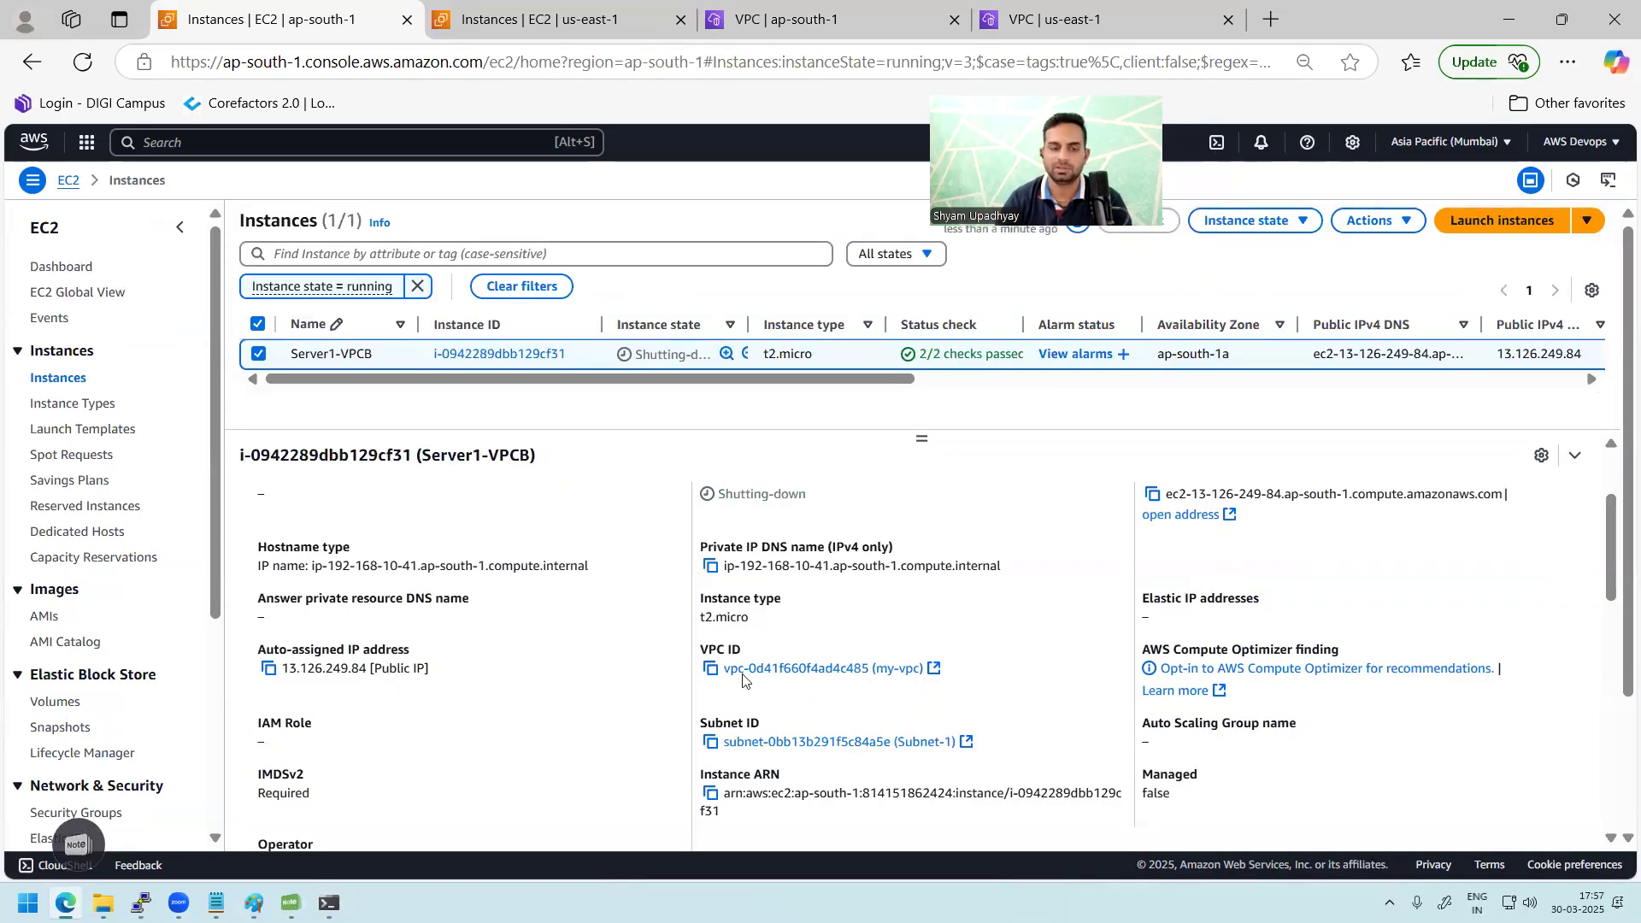
- Switch to Paint and add a text box about 282 × 469 px beside the VPC diagram reading "Security group or NACL"
click(254, 903)
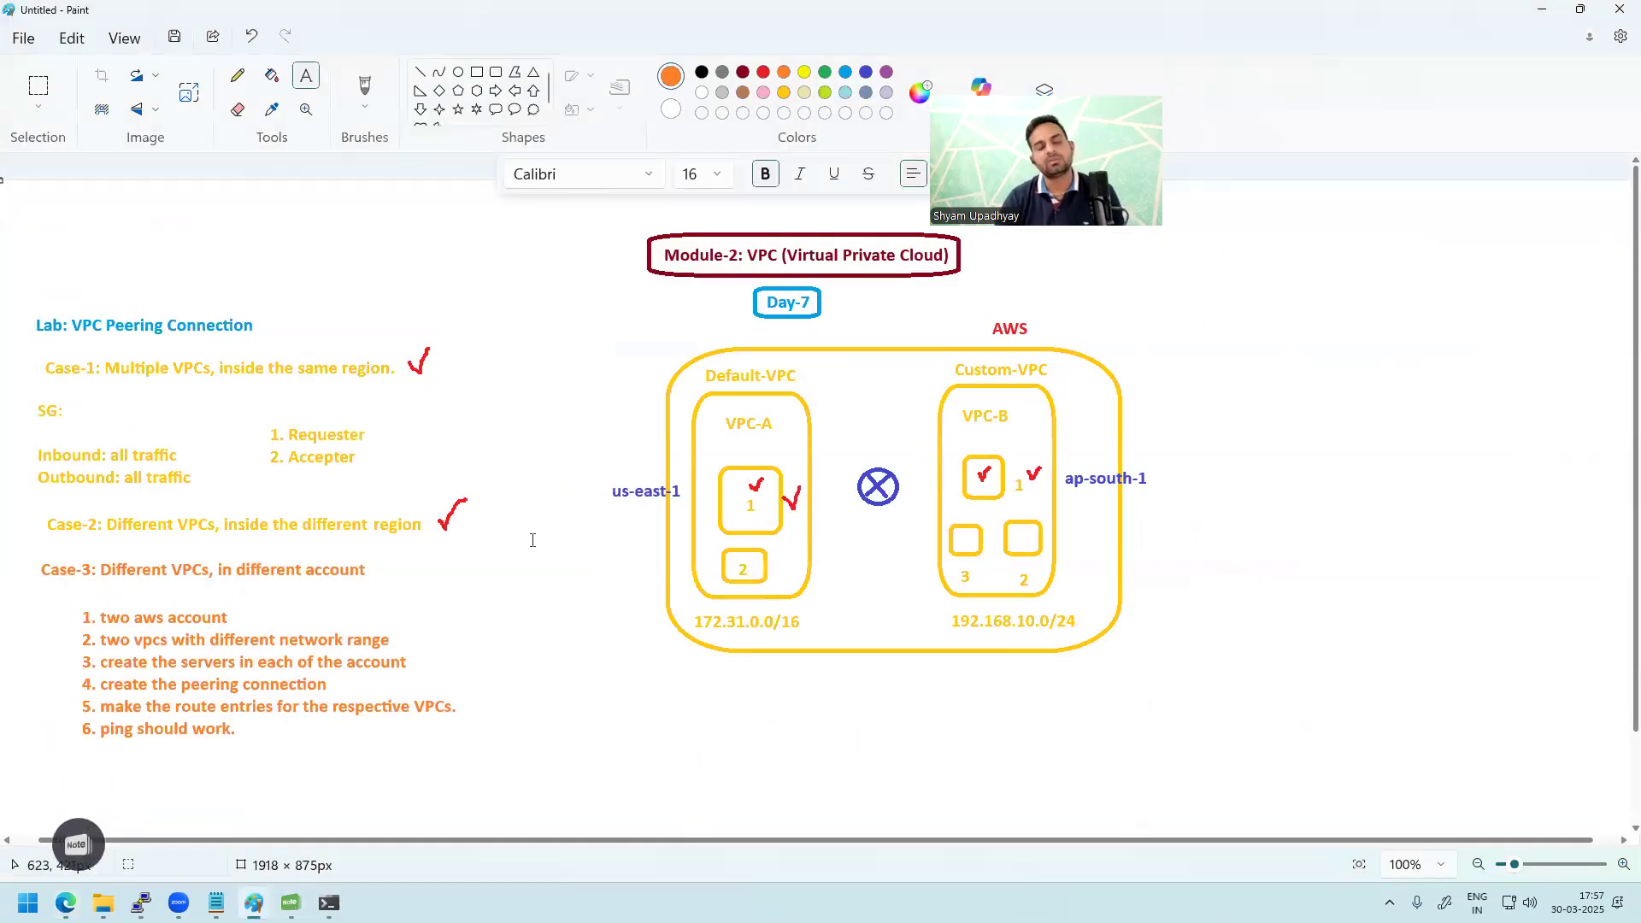
drag(1215, 294, 1455, 694)
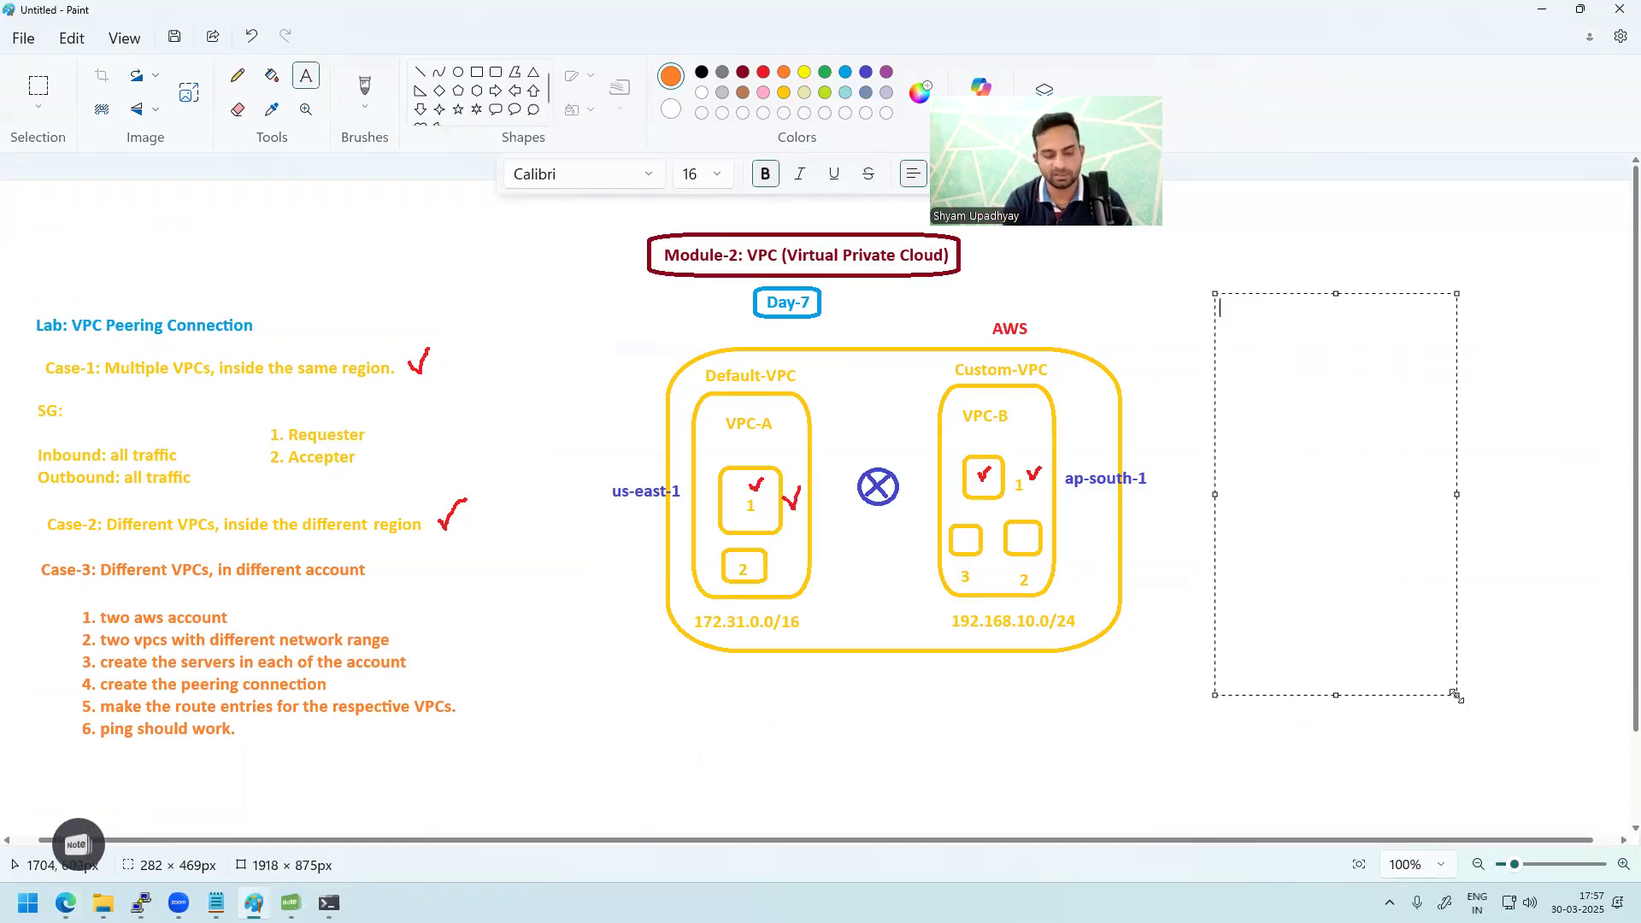
text(Security)
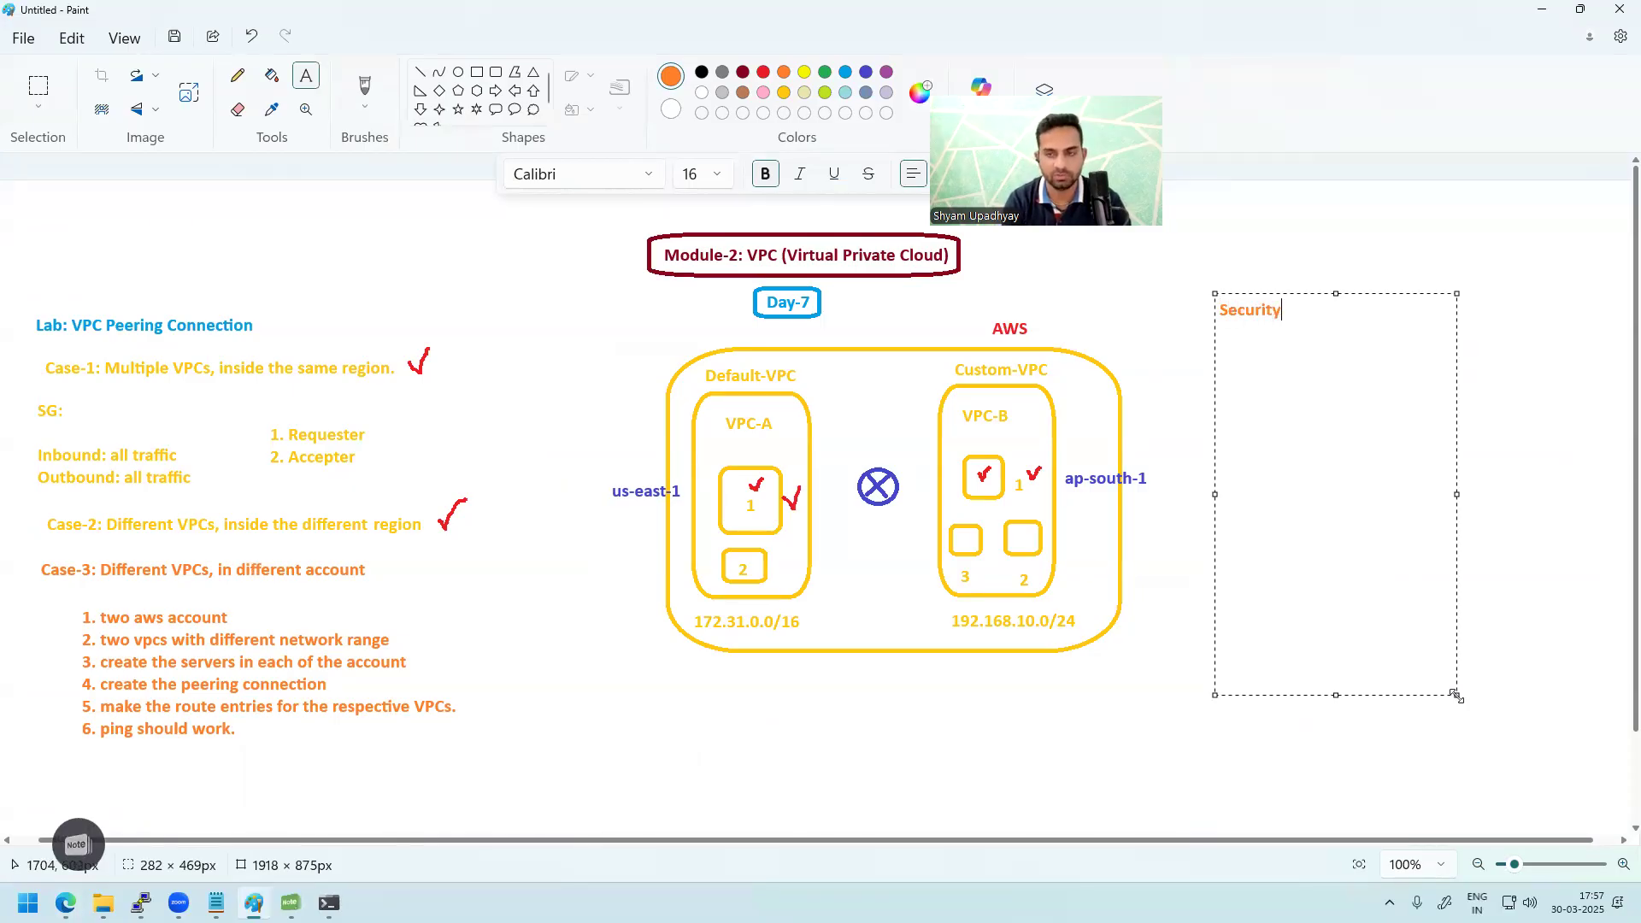
text(or NACL)
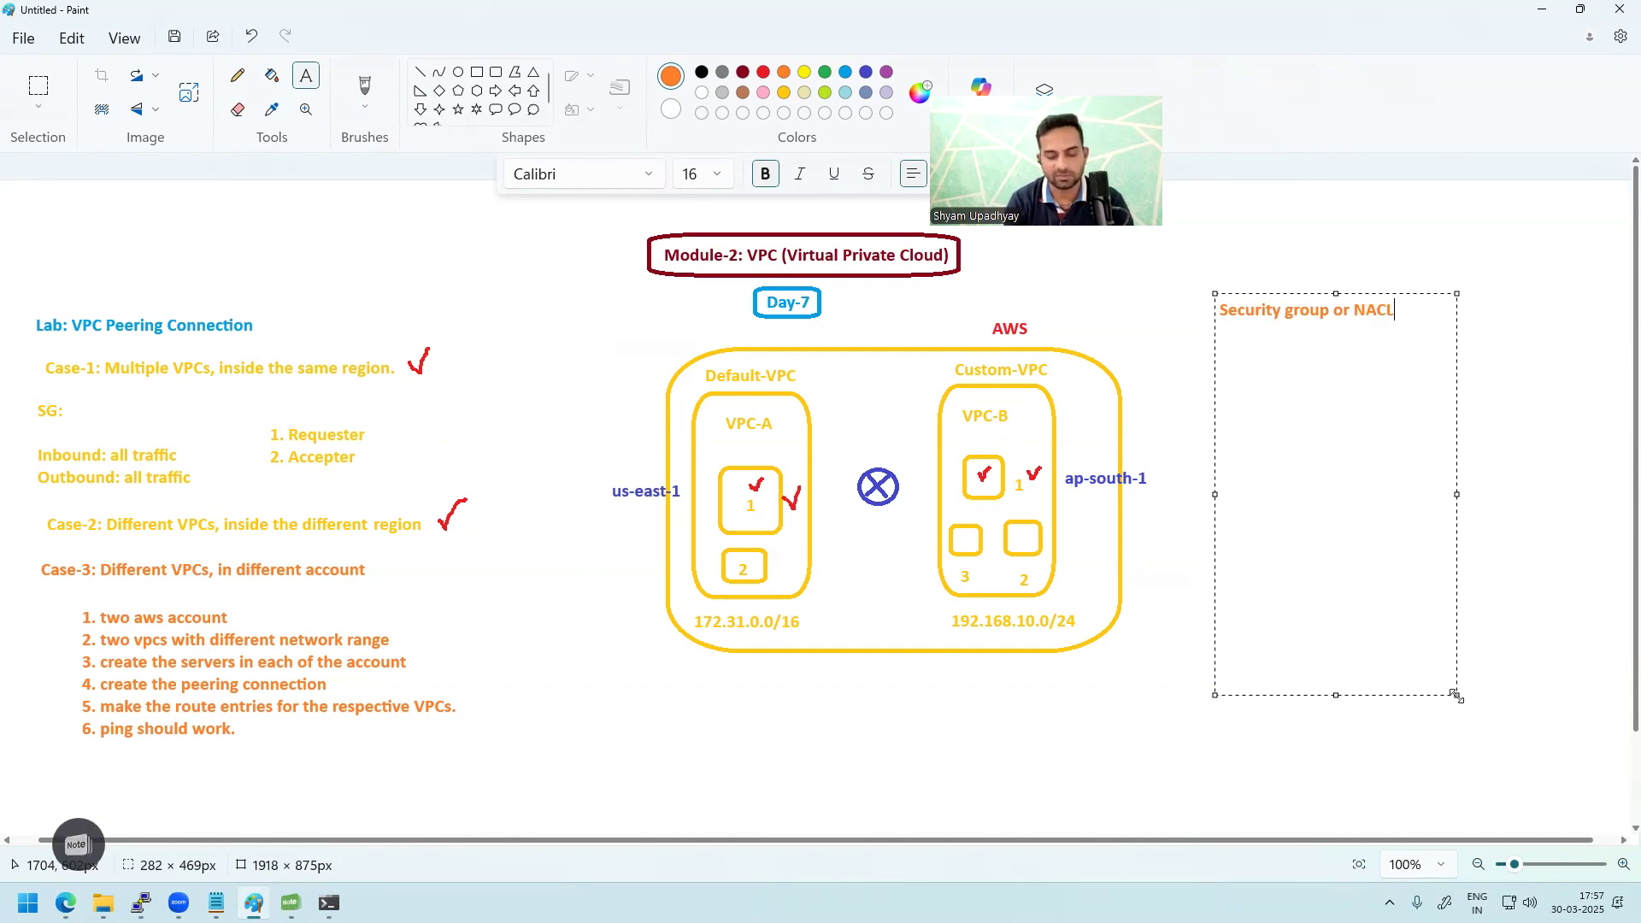
- Add the lines "ENIC" and "VPC Limits and Pricing" below the security group line and finish the text box
key(Return)
text(ENIC )
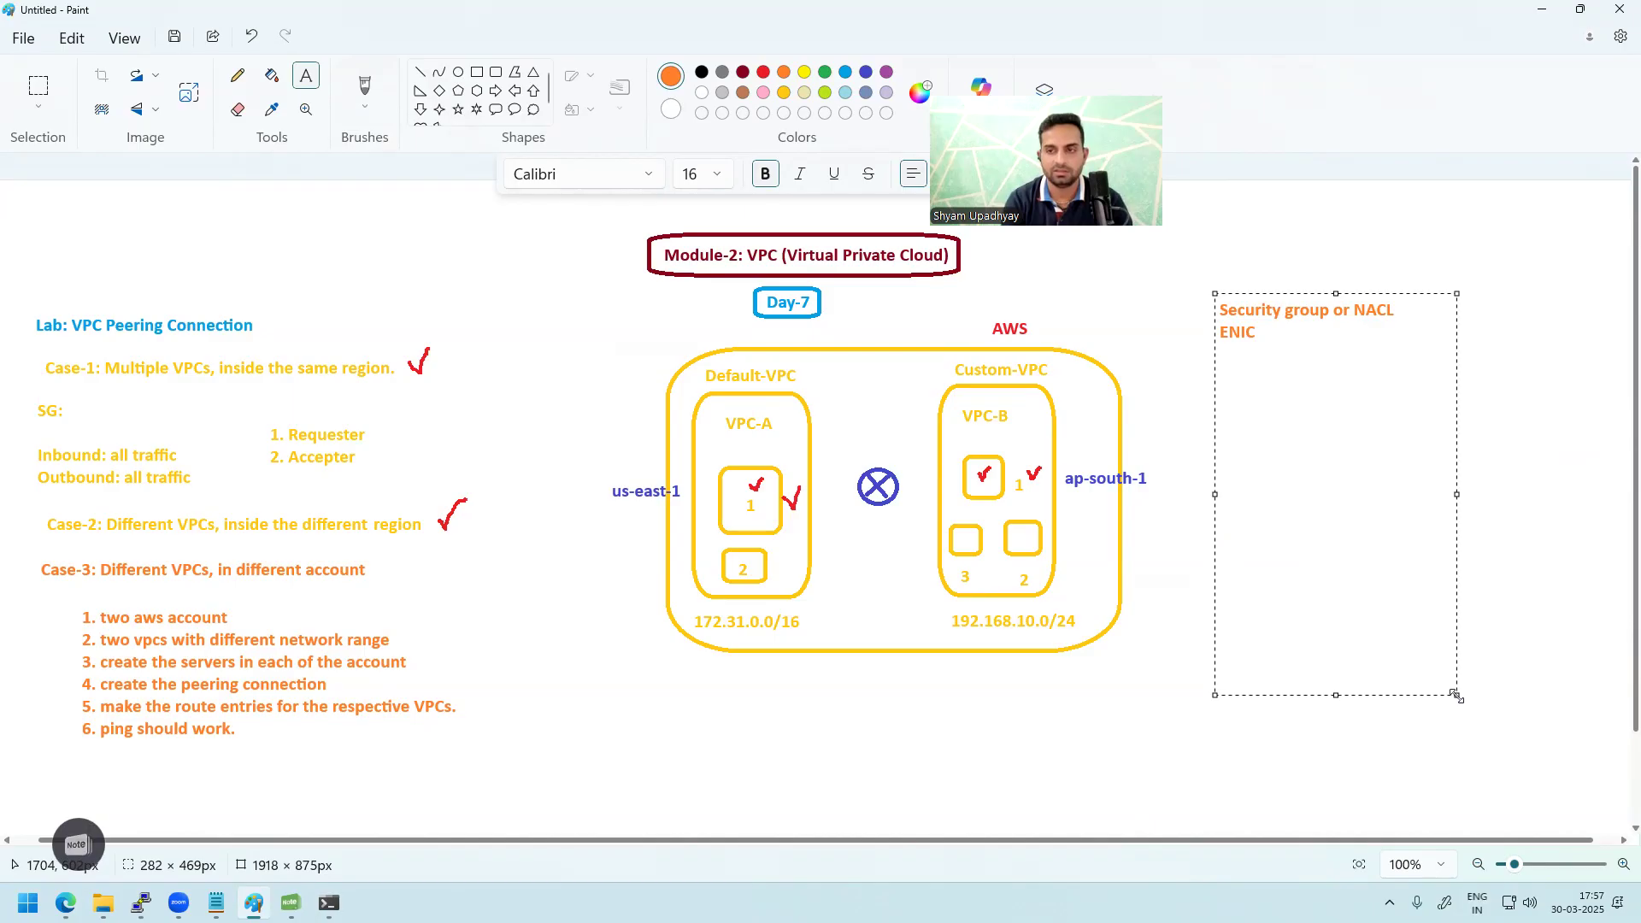
text(VPC L)
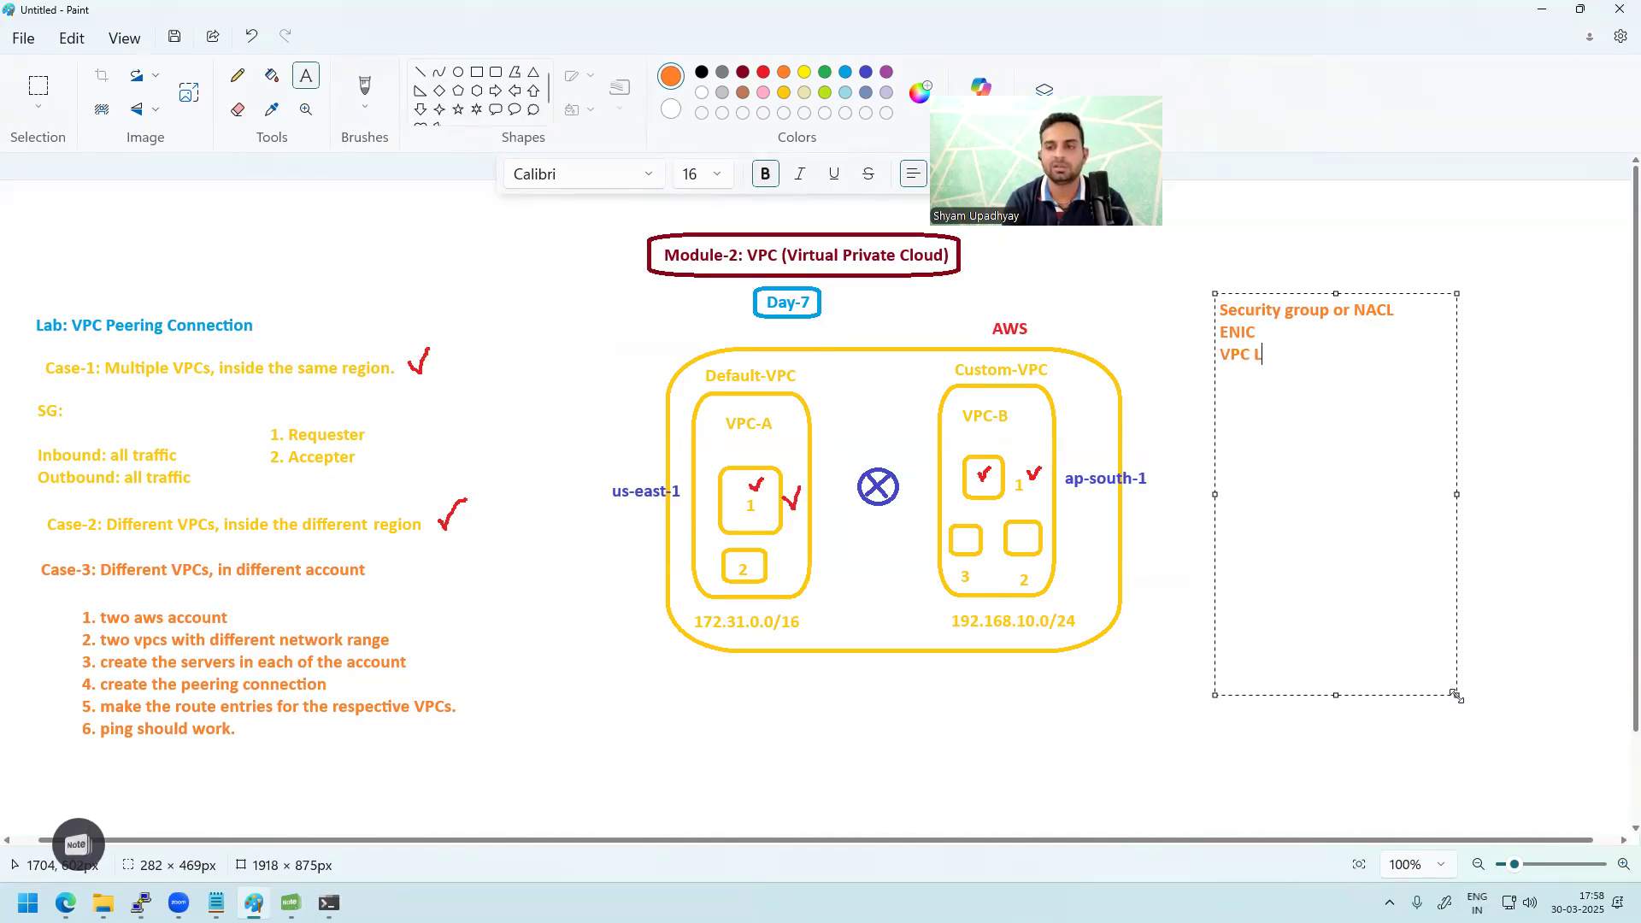
text(imits and Prci)
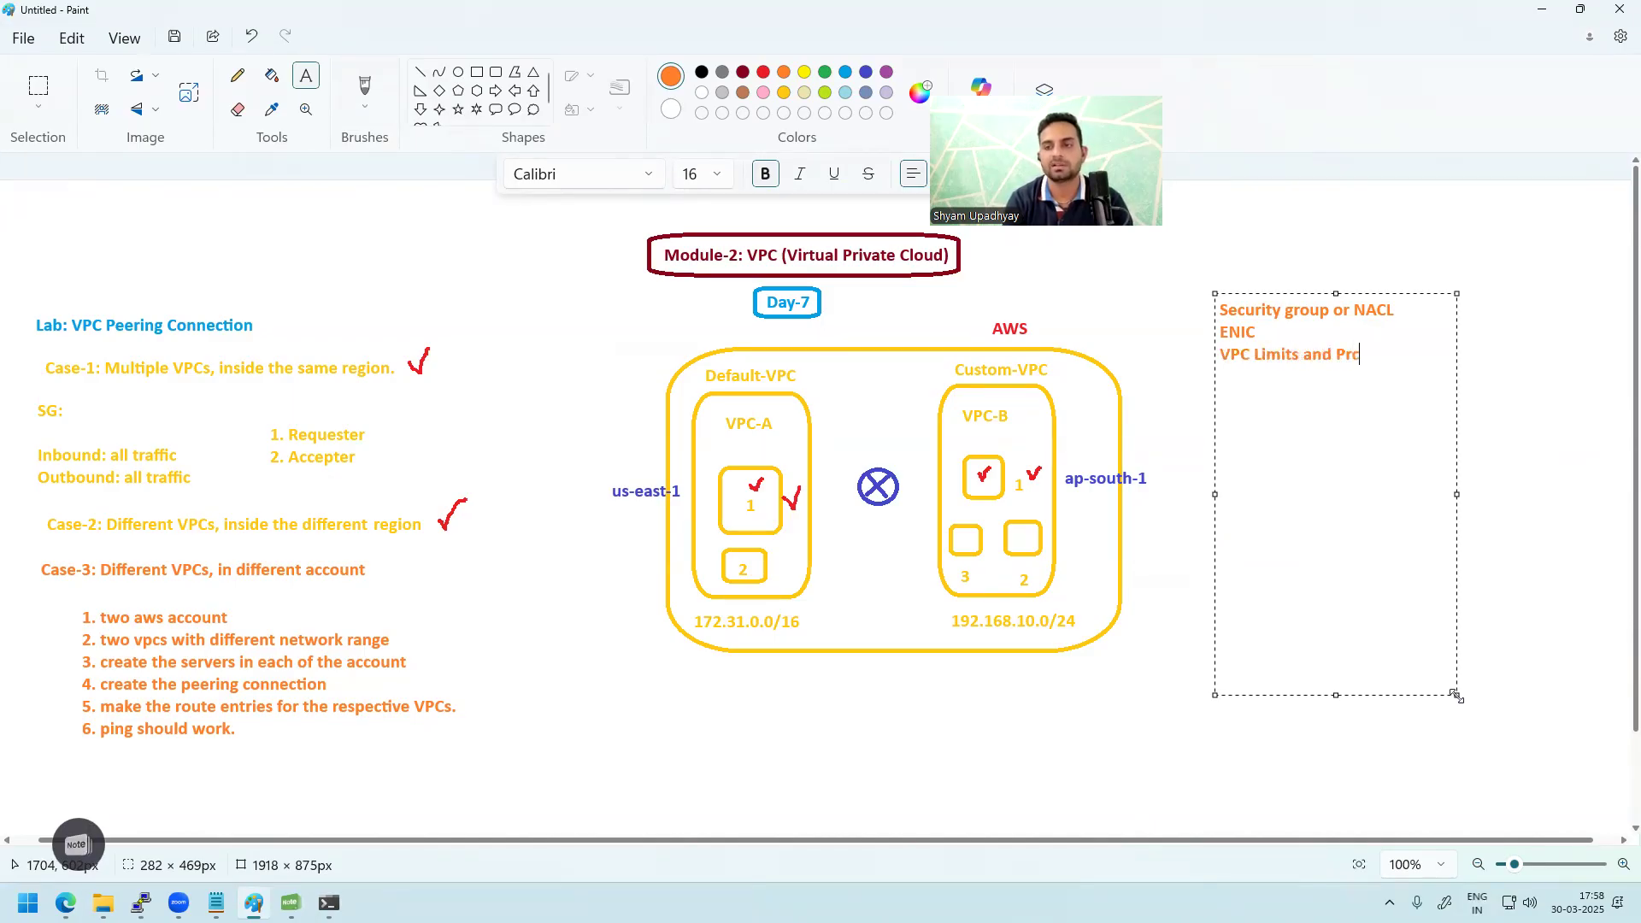
key(BackSpace)
key(BackSpace)
text(icing)
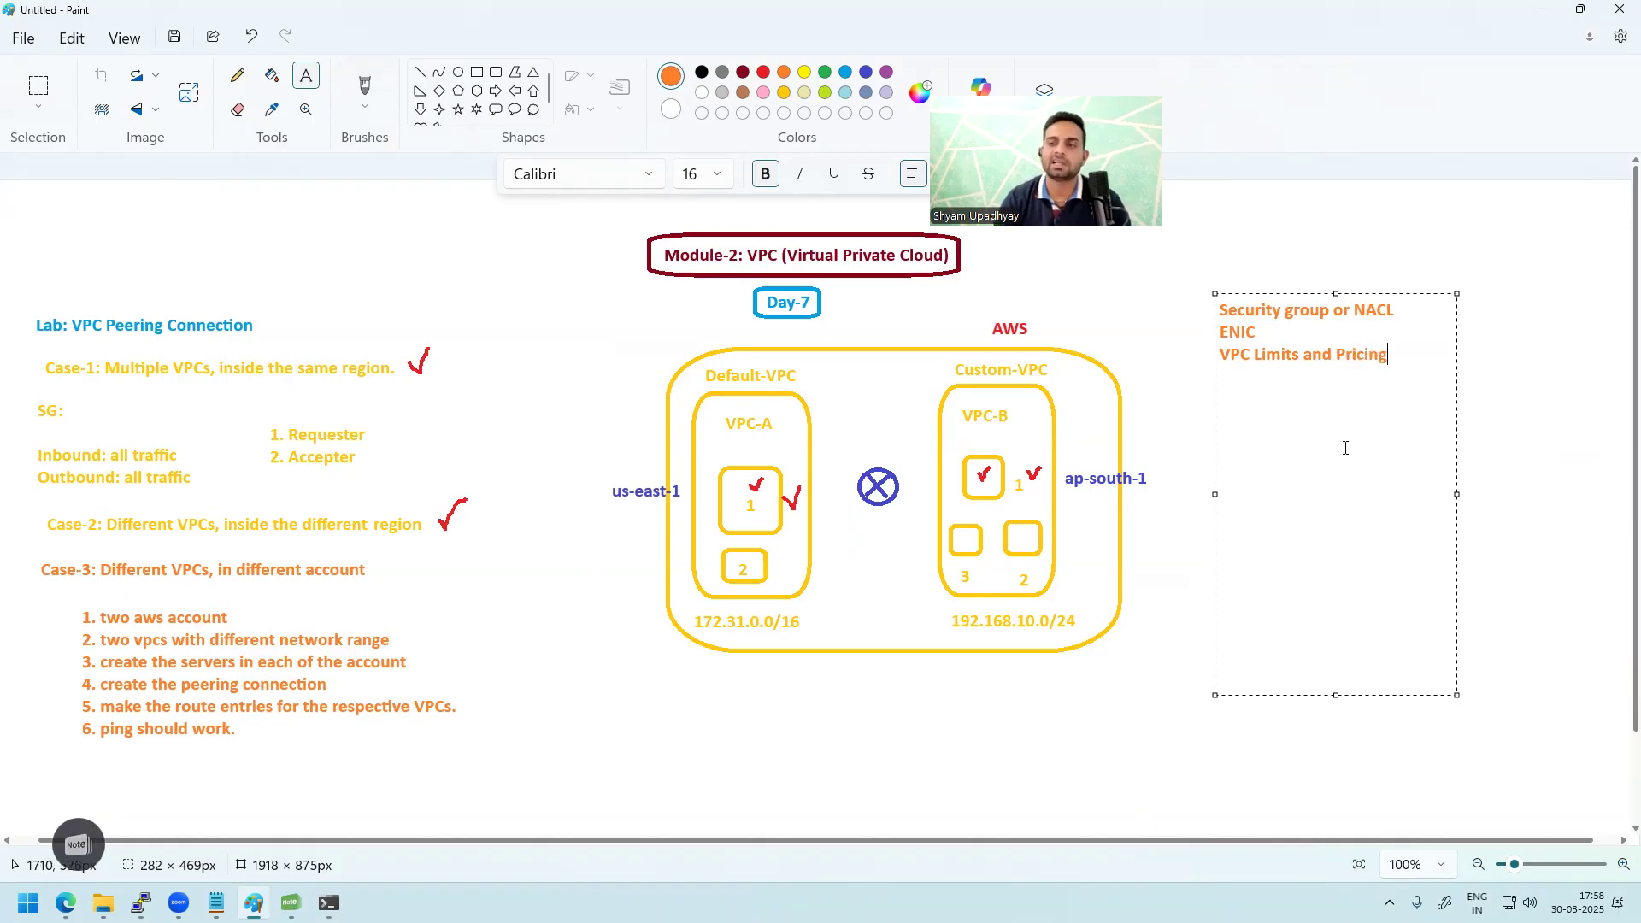
drag(1412, 356, 1216, 306)
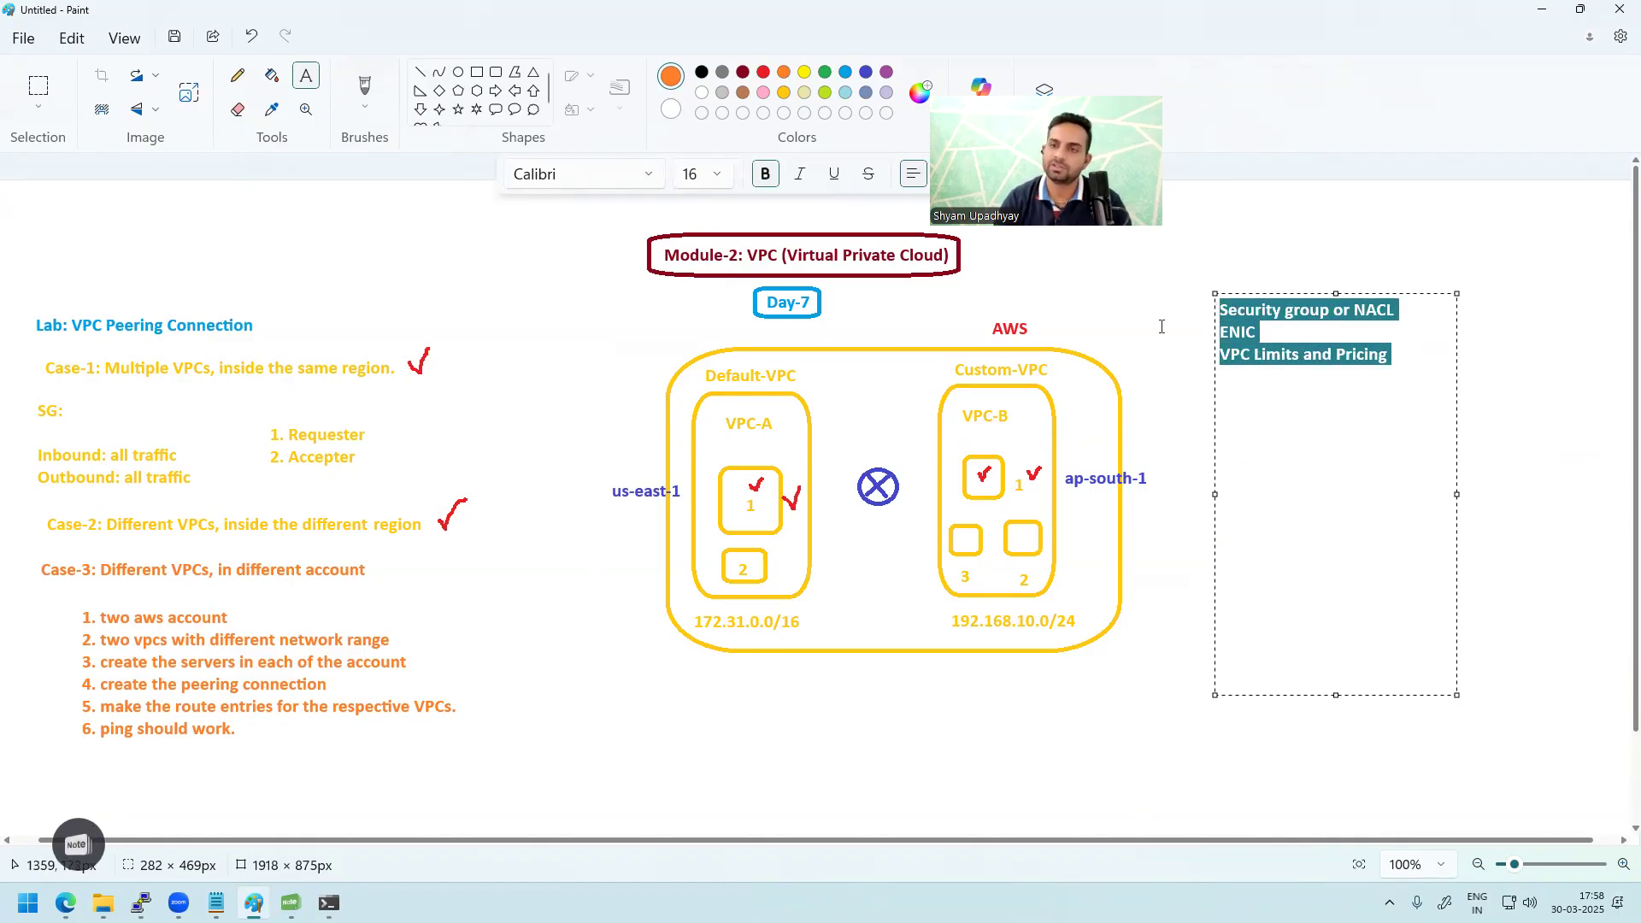
click(1161, 327)
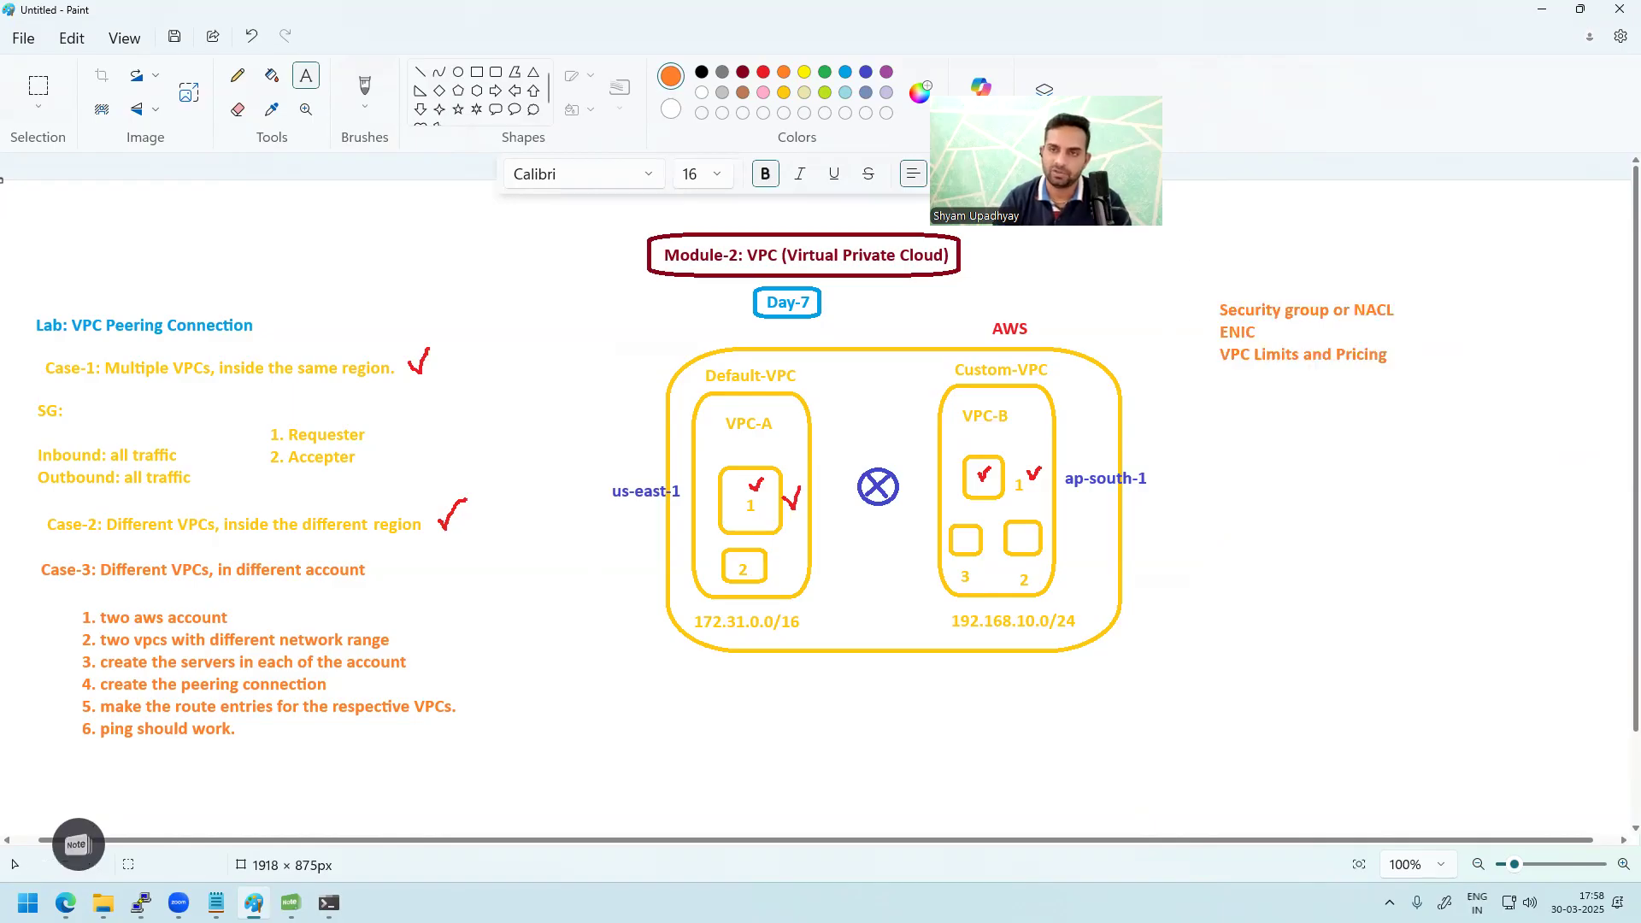
drag(1097, 88, 1302, 34)
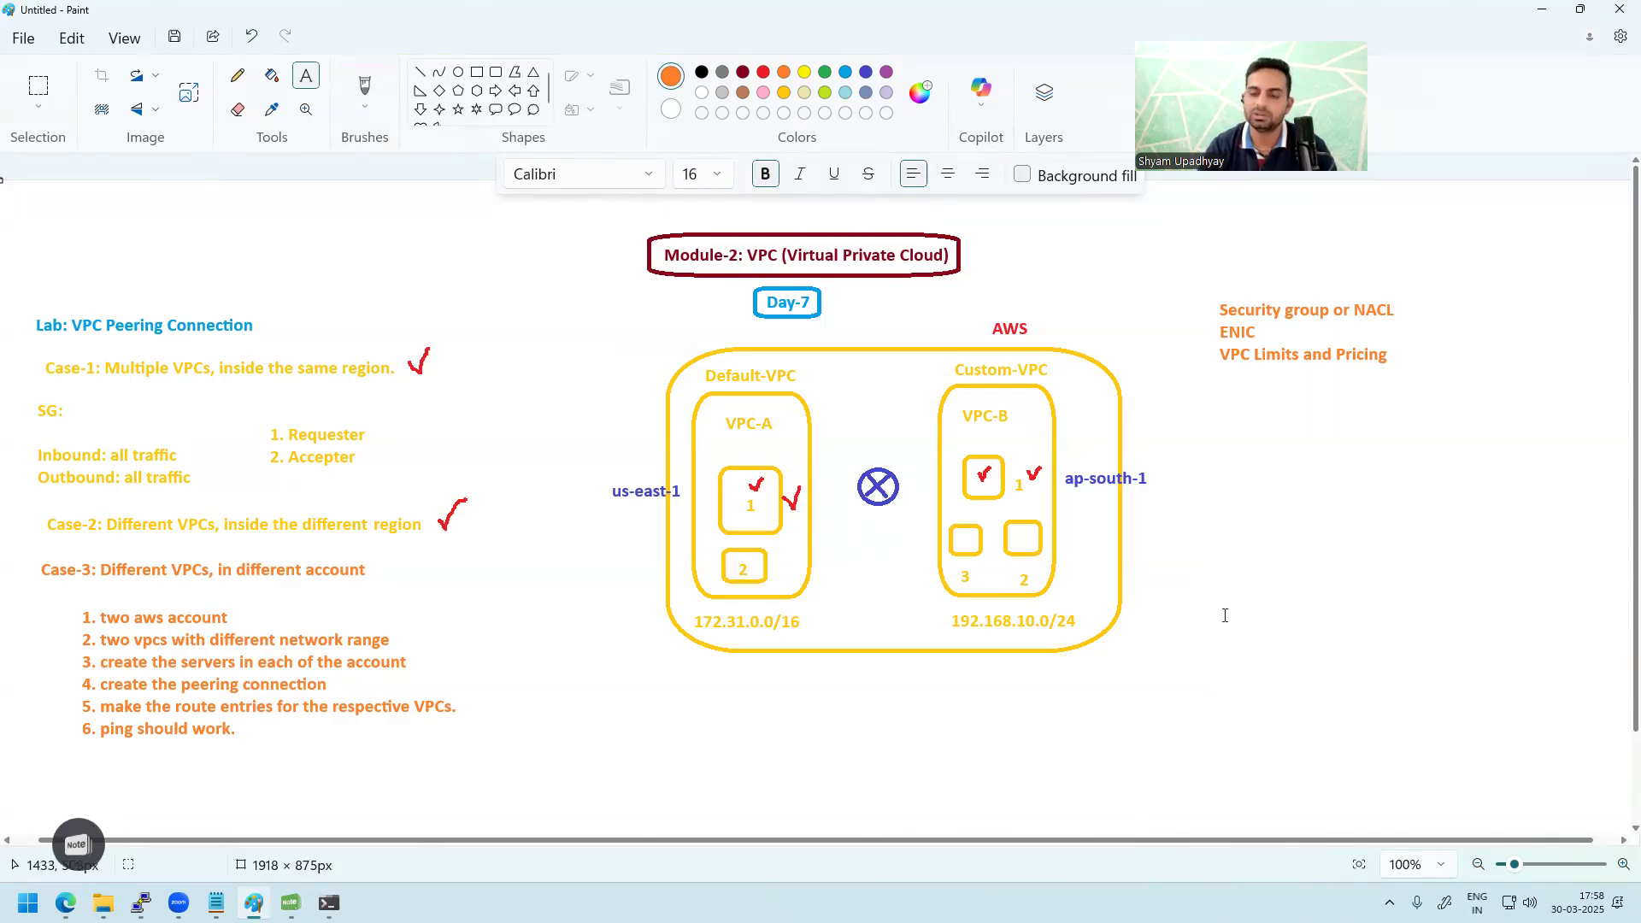
click(572, 584)
click(516, 506)
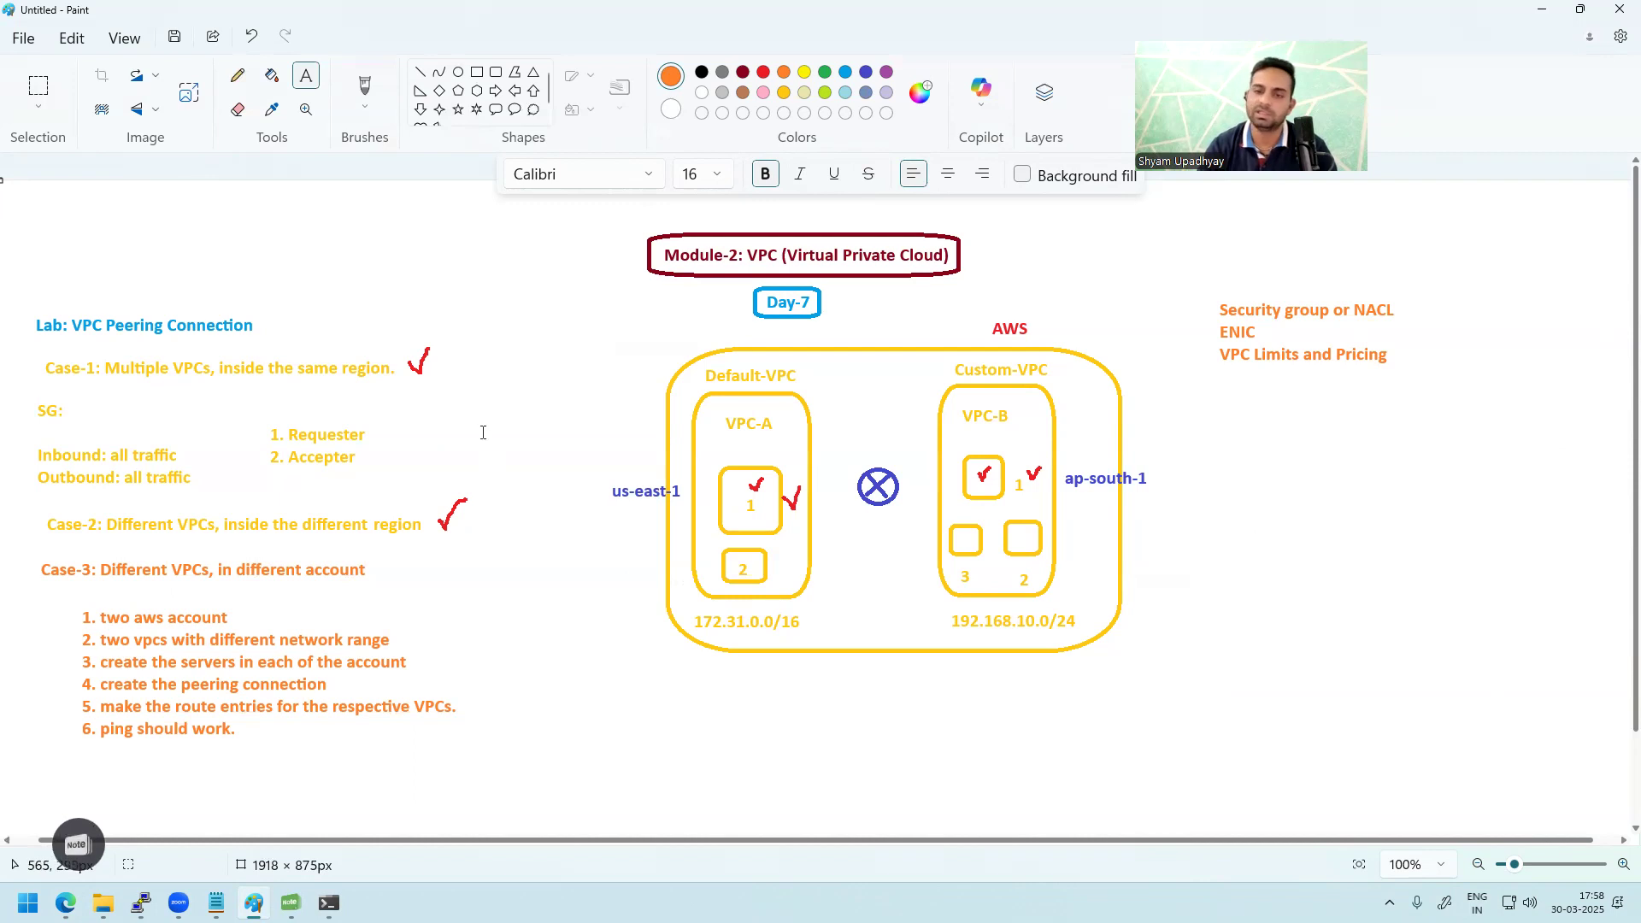